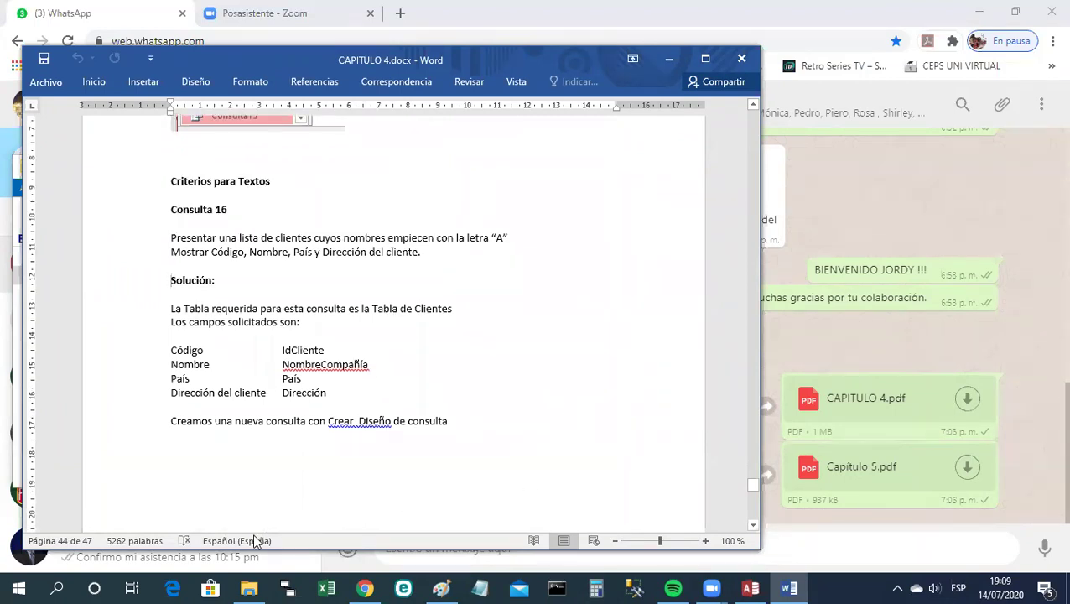
# Read the Consulta 16 exercise under Criterios para Textos in CAPITULO 4.docx, including the requested table and fields.
pyautogui.click(370, 232)
pyautogui.moveTo(231, 209); pyautogui.dragTo(162, 189)
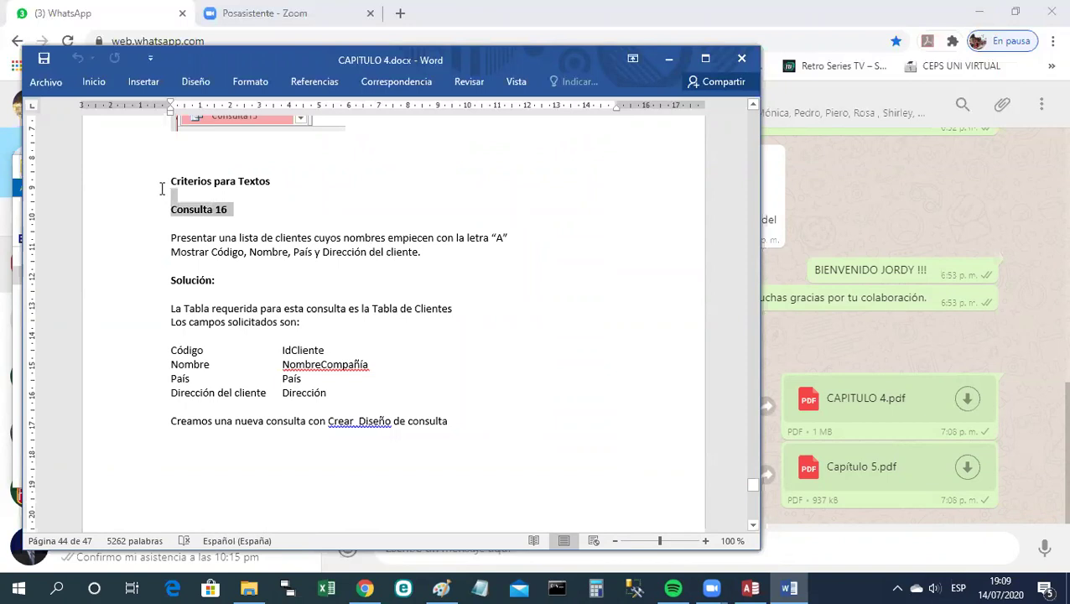
pyautogui.click(270, 216)
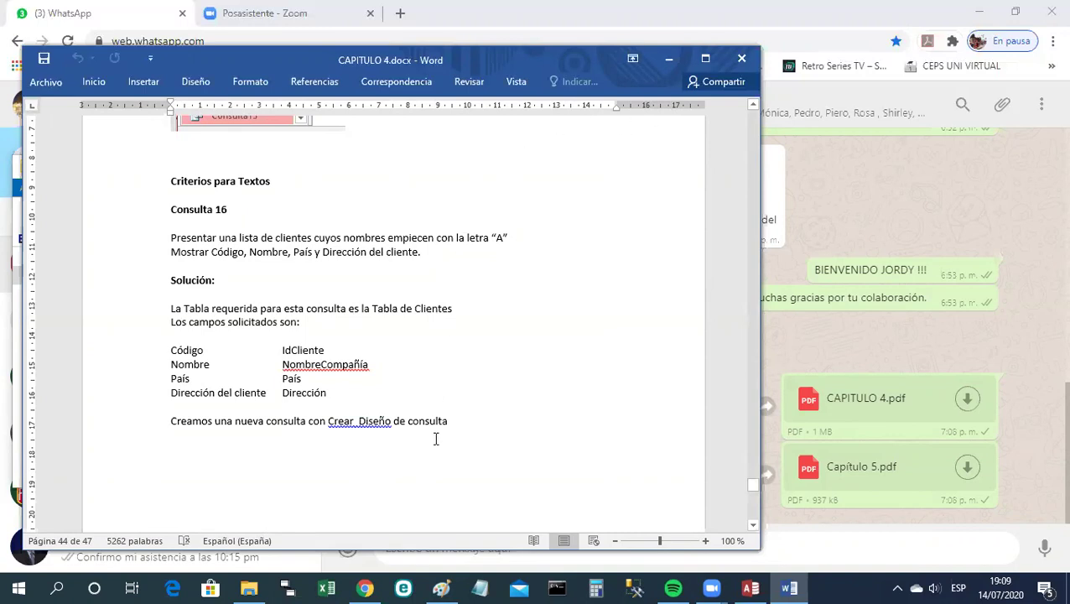
# Minimize the Access and Word windows, and point out the Neptuno_S3 and Neptuno_S4 folders in the Sesion_04 folder.
pyautogui.click(749, 587)
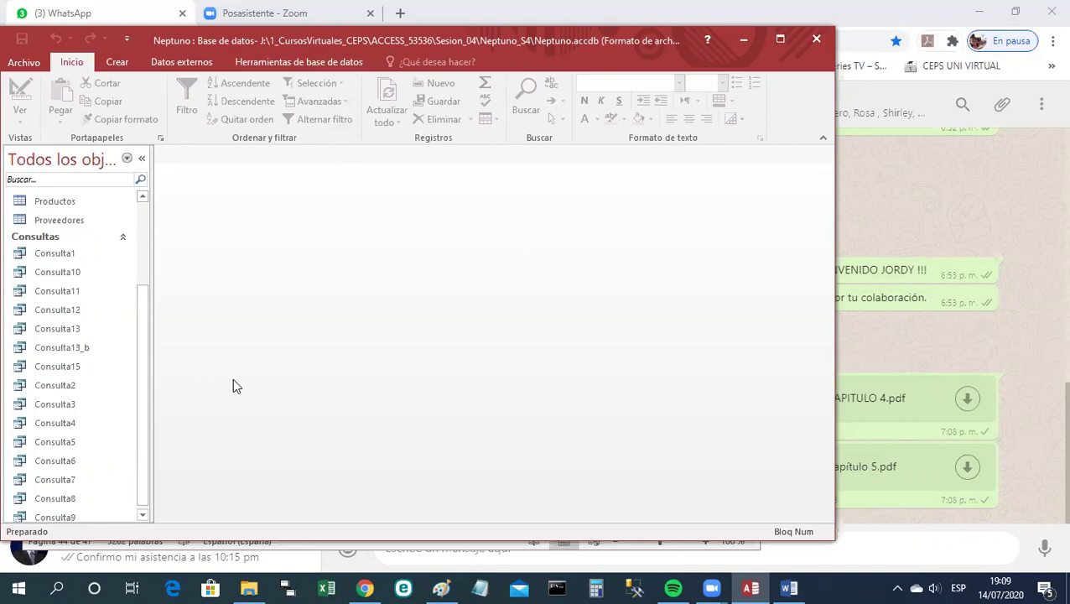
pyautogui.click(743, 43)
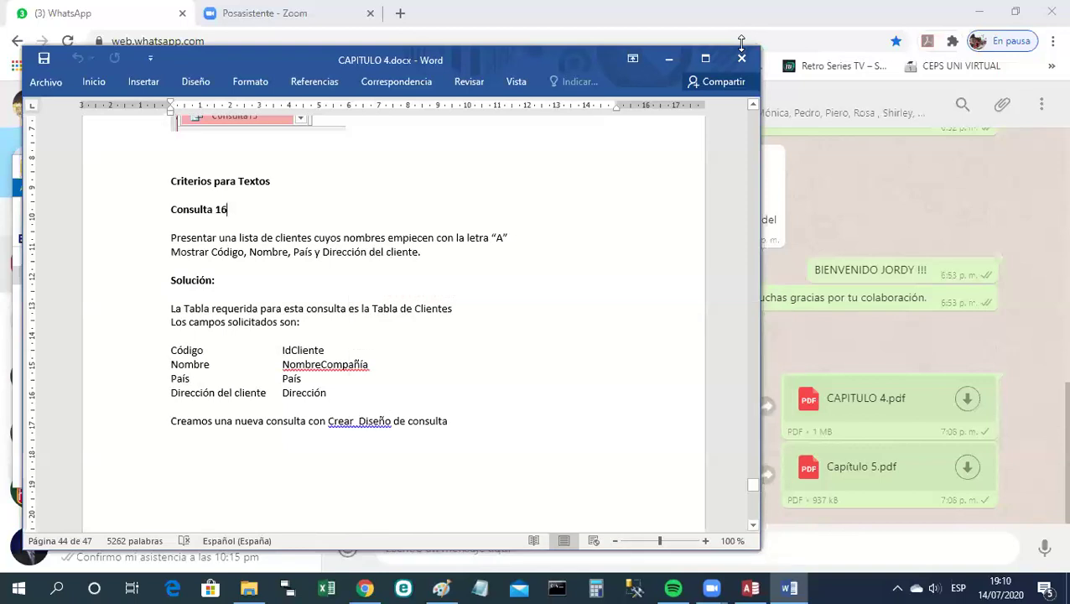
pyautogui.click(668, 62)
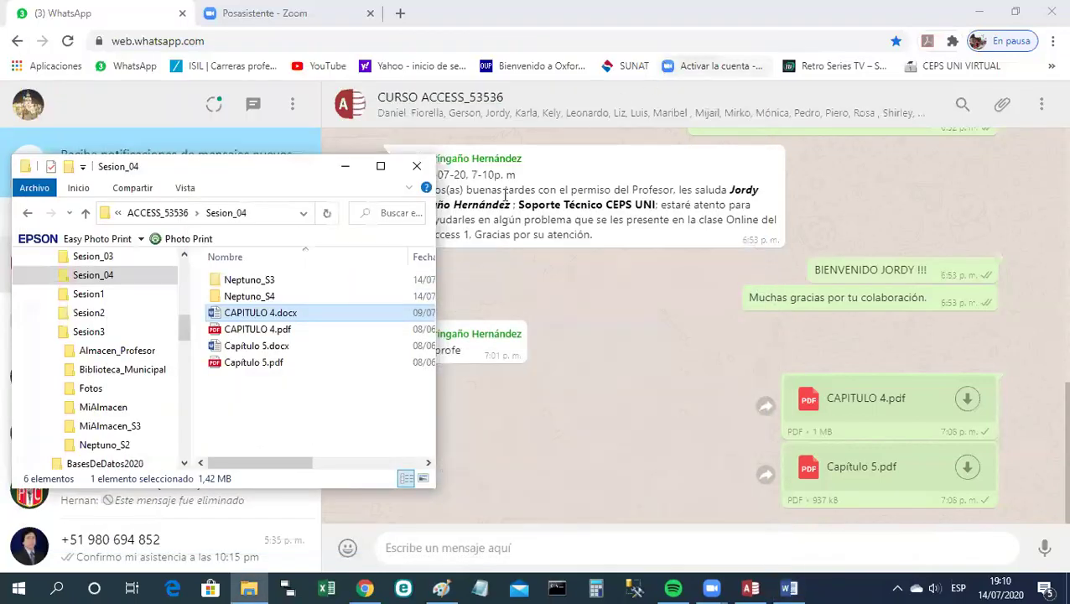
pyautogui.click(252, 297)
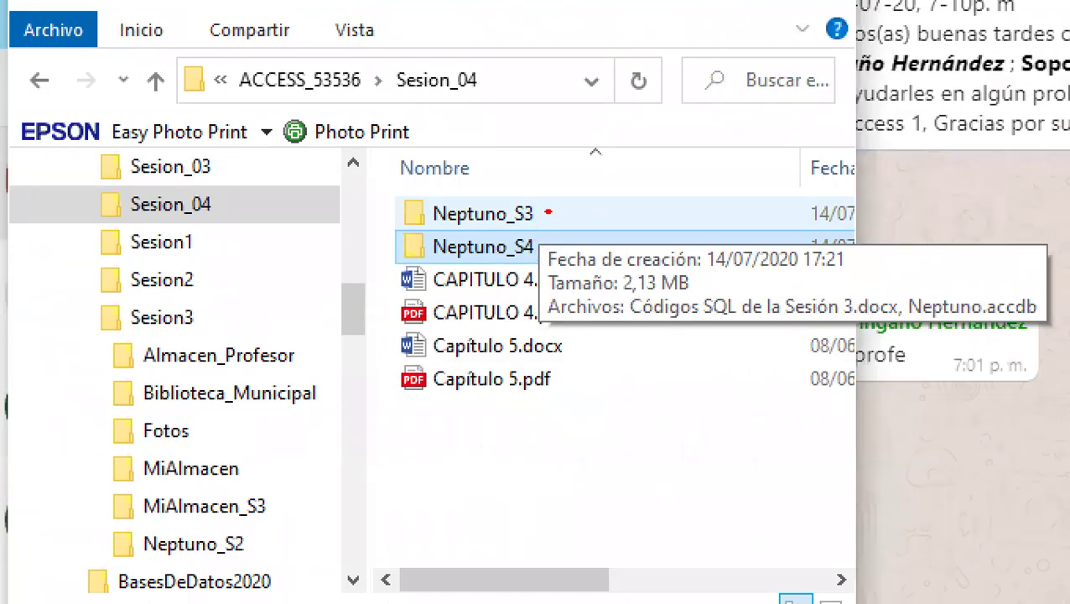
pyautogui.moveTo(548, 212)
pyautogui.mouseDown()
pyautogui.moveTo(520, 252)
pyautogui.moveTo(544, 258)
pyautogui.moveTo(521, 243)
pyautogui.mouseUp()
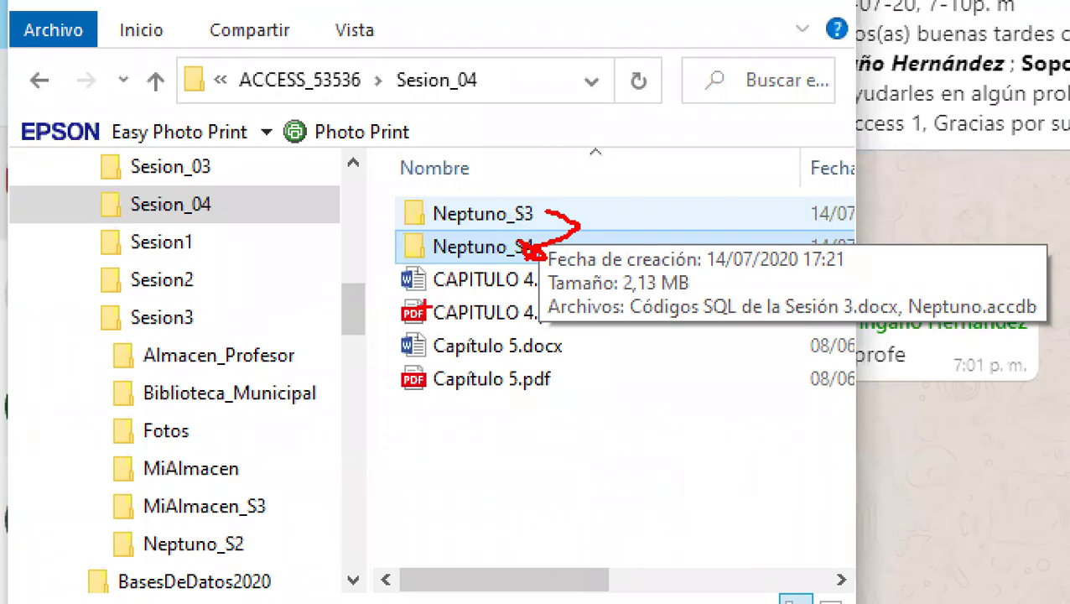
pyautogui.press('Escape')
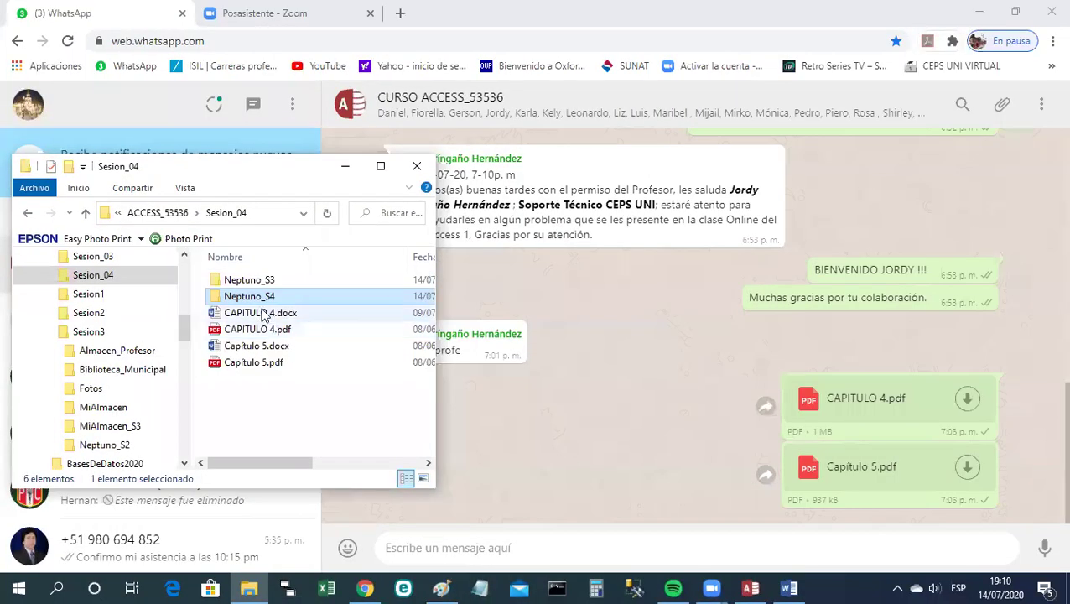
# Switch to the Neptuno database in Access and create a new query in design view based on the Clientes table.
pyautogui.click(750, 588)
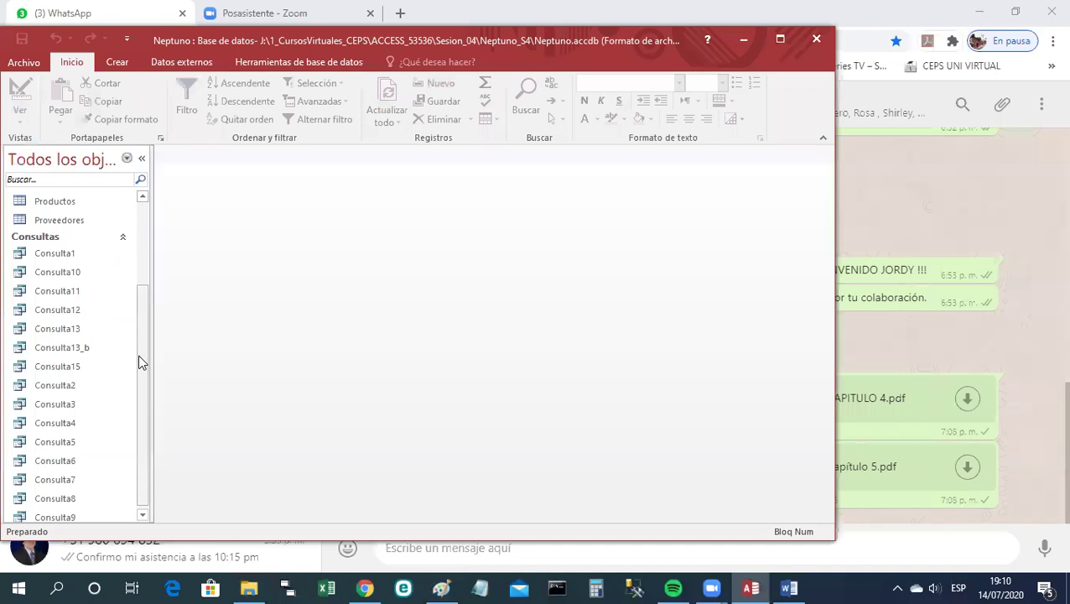
pyautogui.click(77, 365)
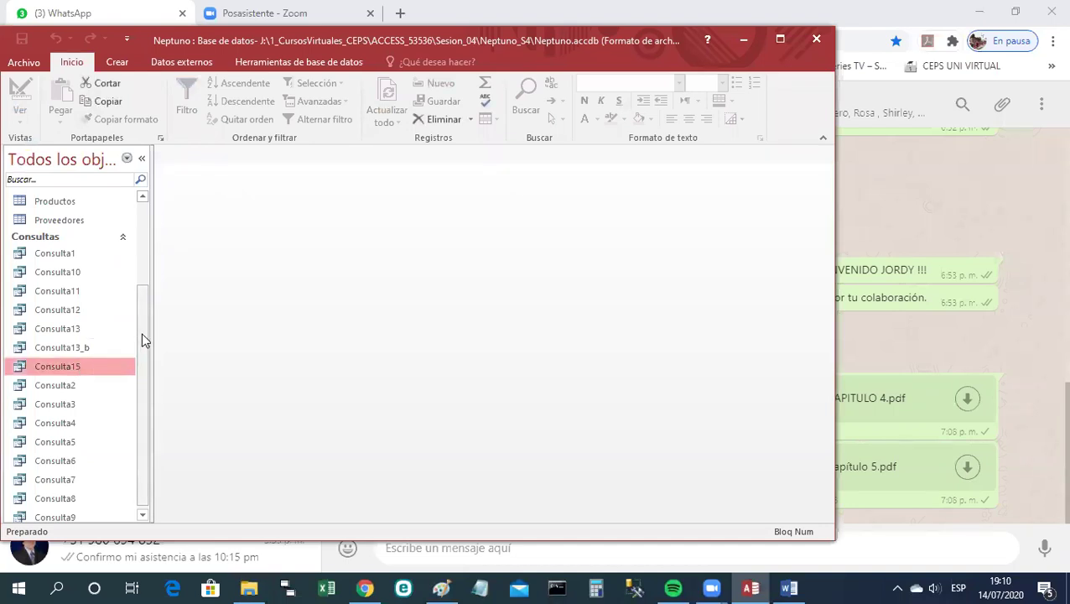
pyautogui.moveTo(140, 329); pyautogui.dragTo(142, 230)
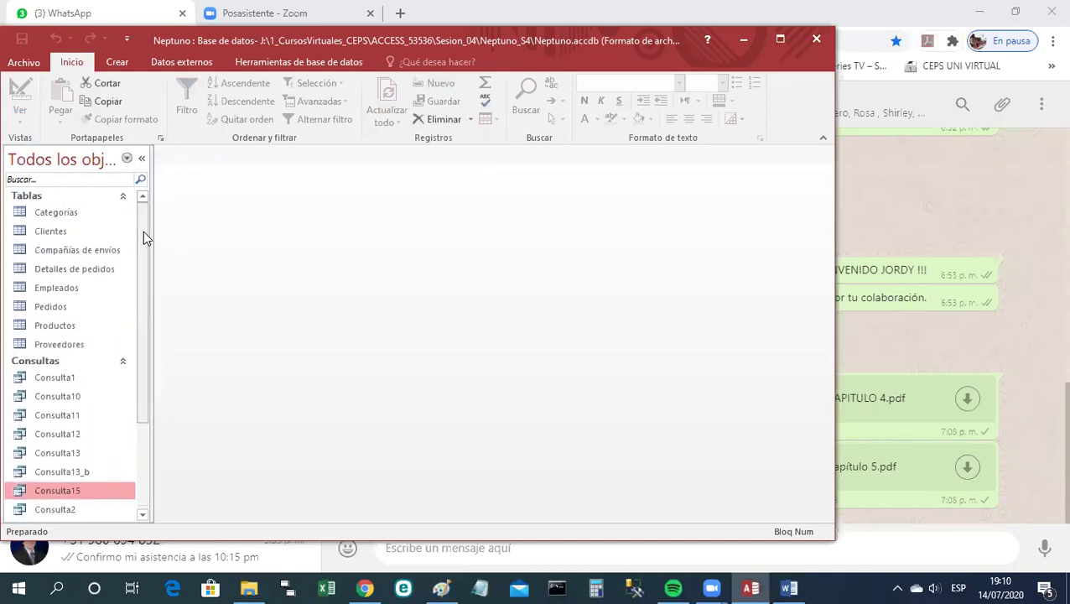
pyautogui.click(115, 62)
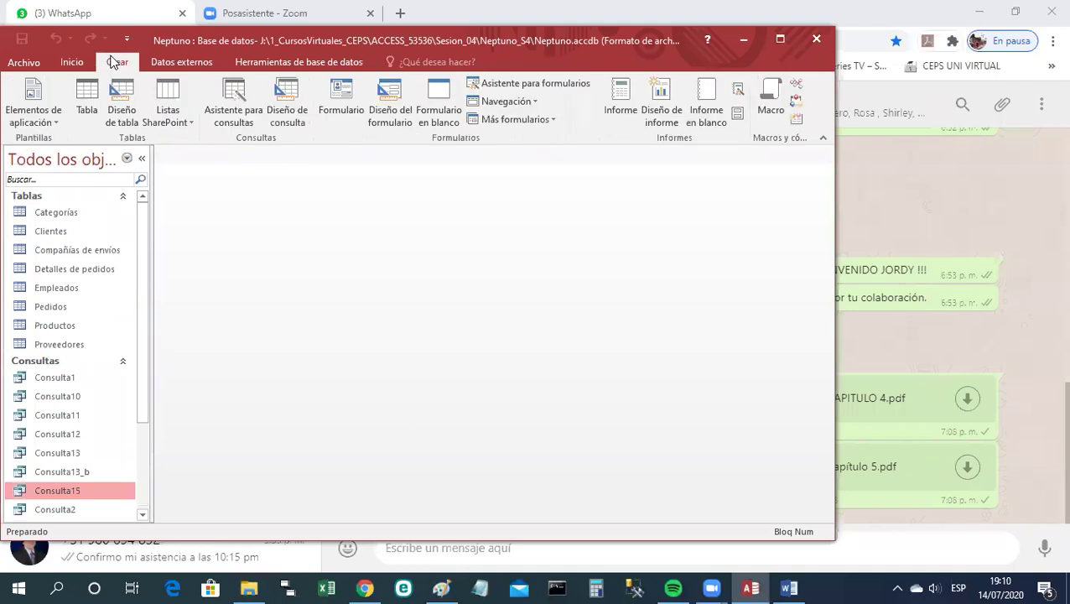
pyautogui.click(283, 109)
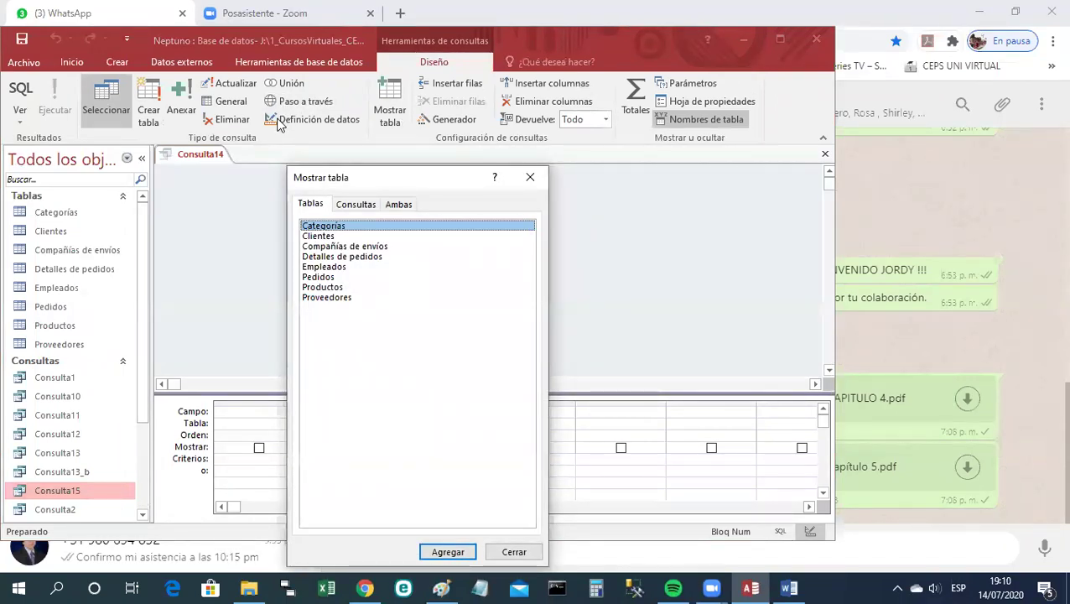
pyautogui.click(330, 237)
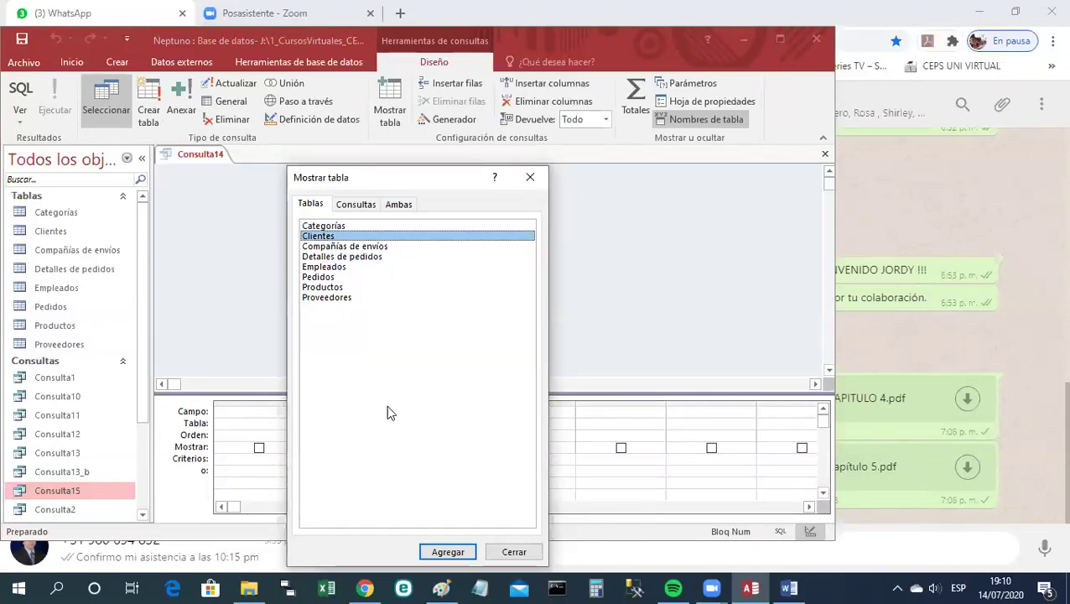
pyautogui.click(447, 551)
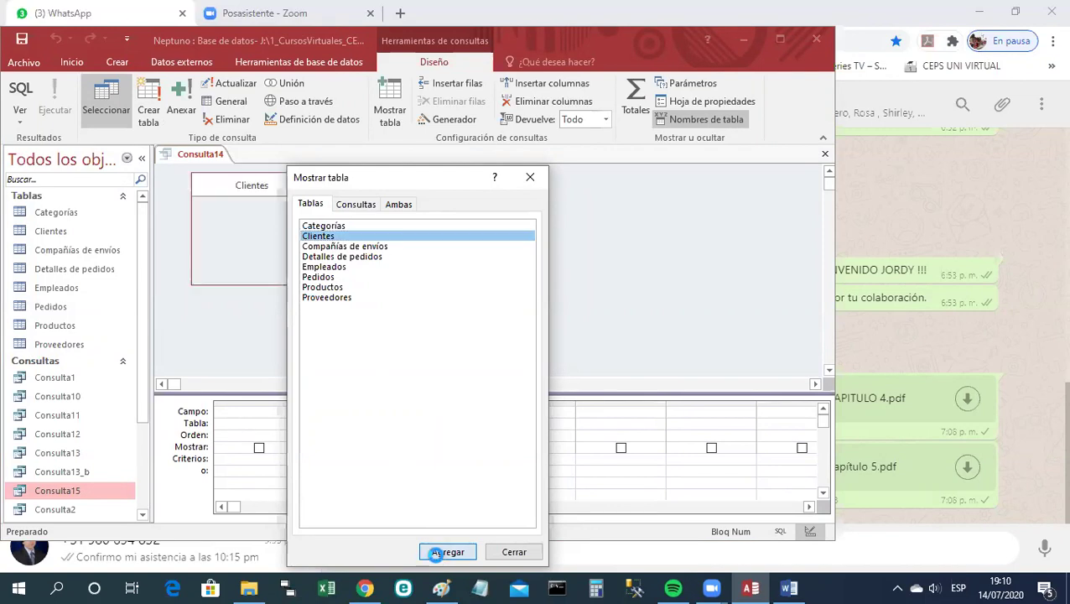
pyautogui.click(512, 551)
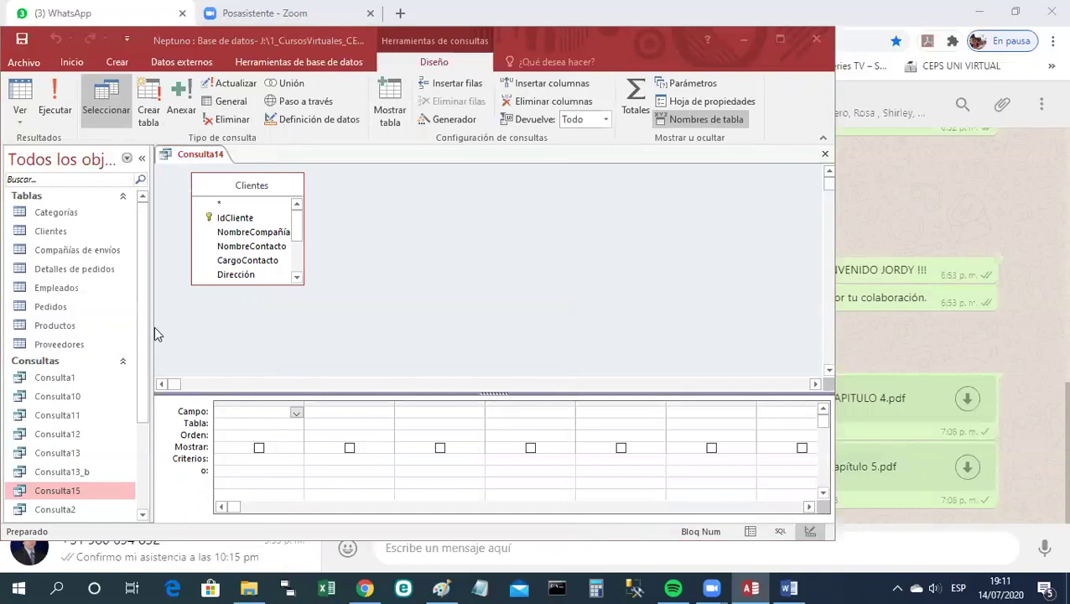
# Collapse the navigation pane and enlarge the Clientes field list so that more of its fields fit.
pyautogui.click(141, 161)
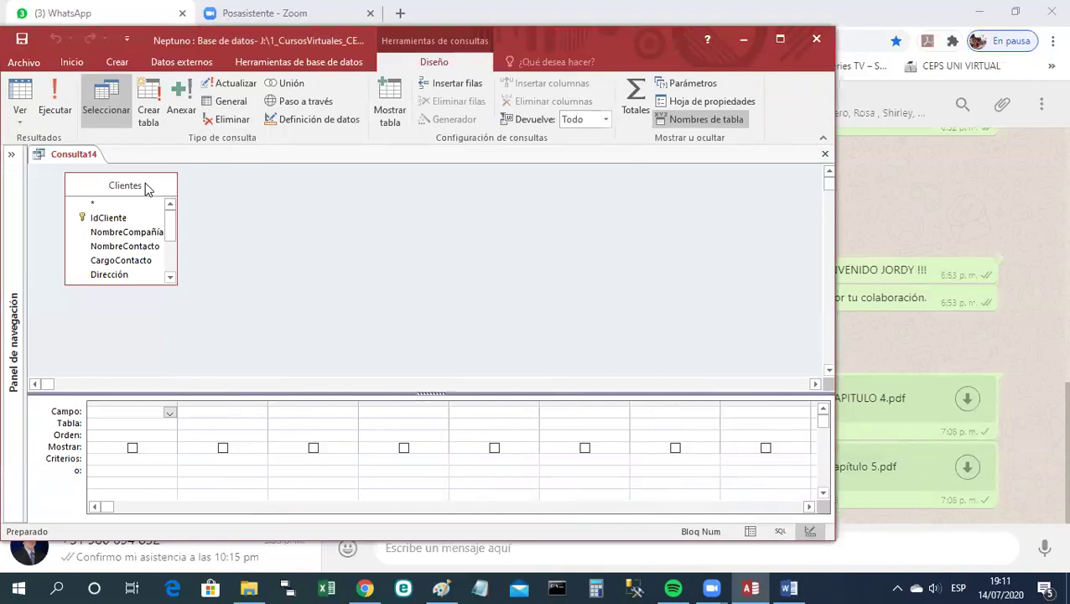
pyautogui.click(145, 188)
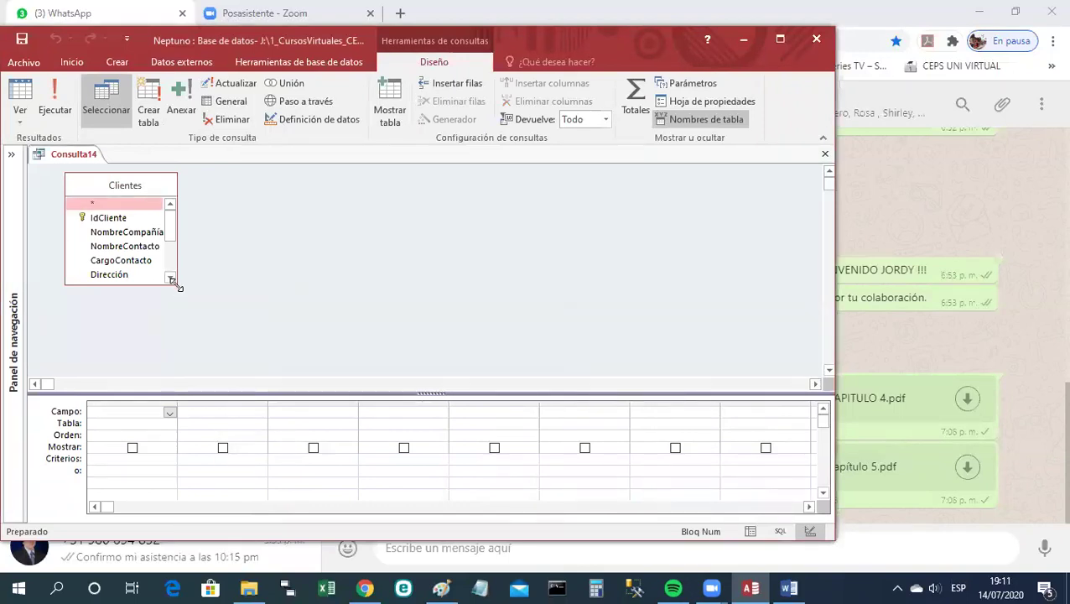
pyautogui.moveTo(176, 285); pyautogui.dragTo(221, 353)
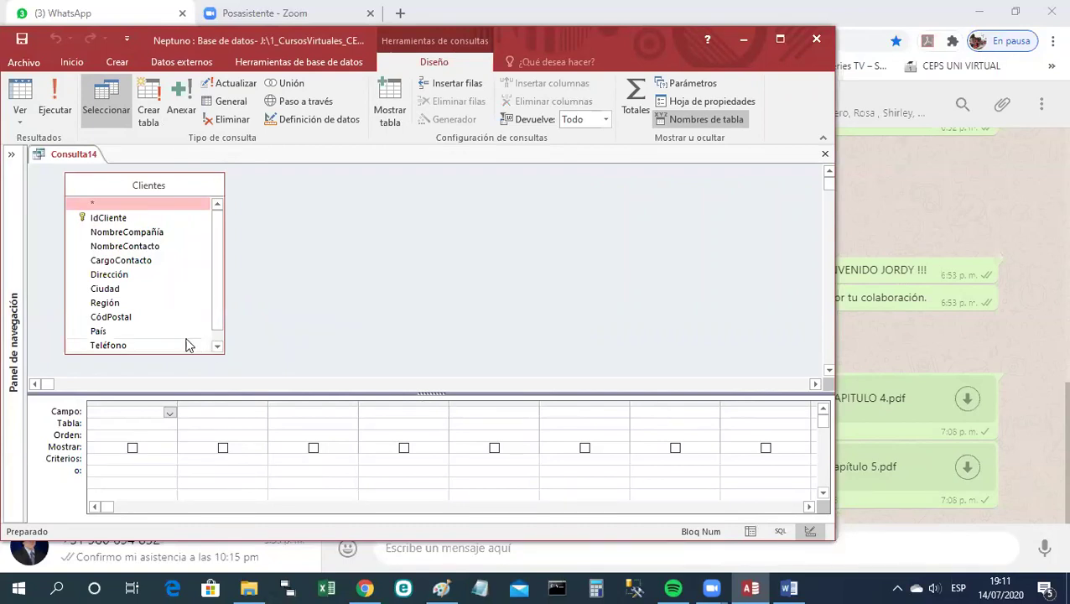
# Add the IdCliente, NombreCompañía, País and Dirección fields from Clientes to the query grid, in that order.
pyautogui.moveTo(124, 223); pyautogui.dragTo(134, 414)
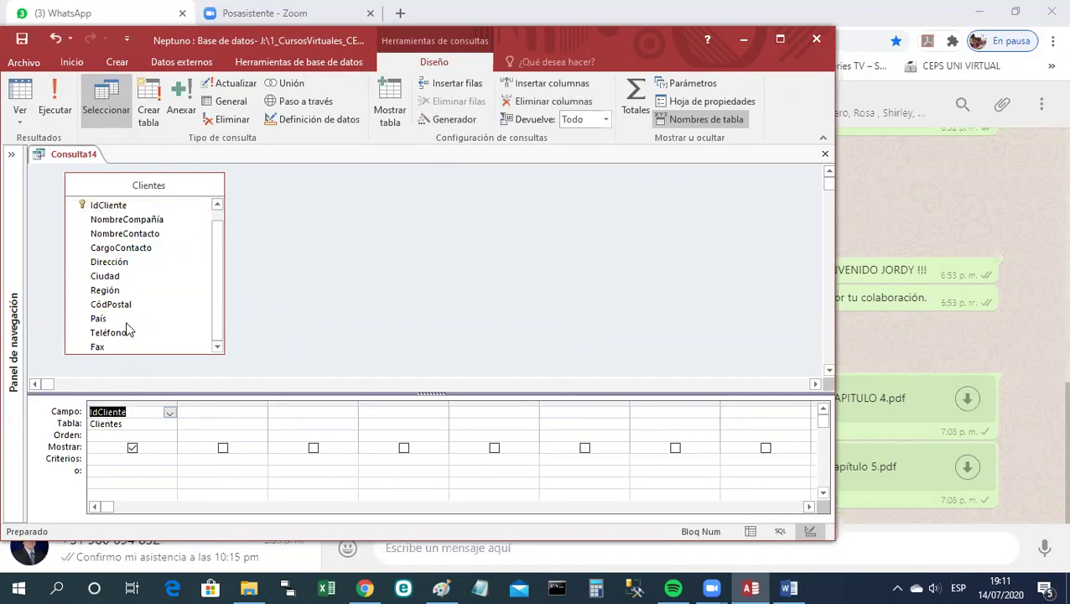
pyautogui.click(136, 220)
pyautogui.moveTo(136, 221); pyautogui.dragTo(206, 415)
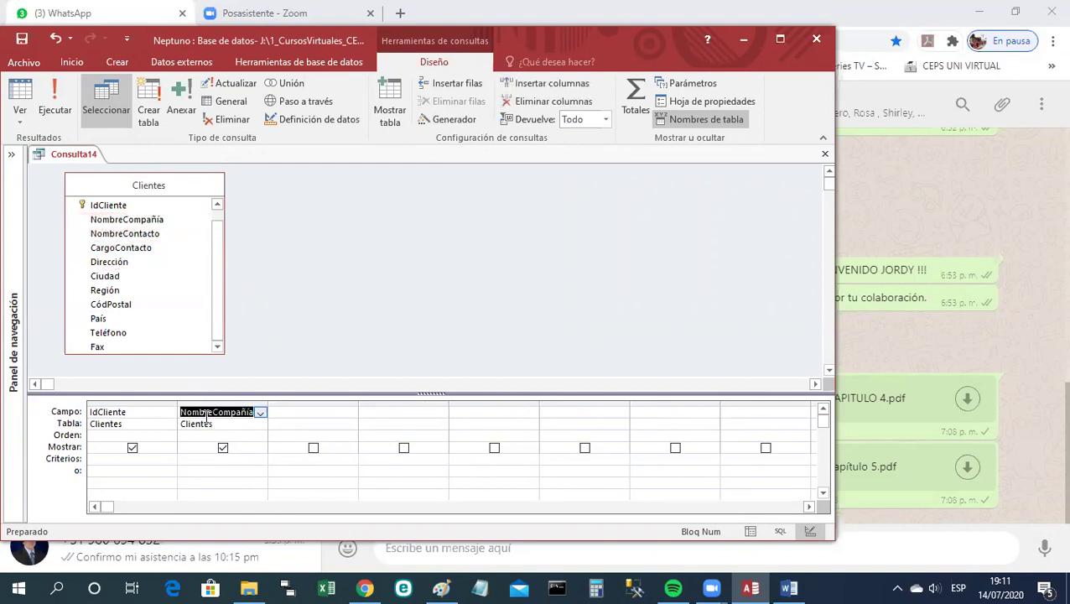
pyautogui.moveTo(113, 320); pyautogui.dragTo(296, 411)
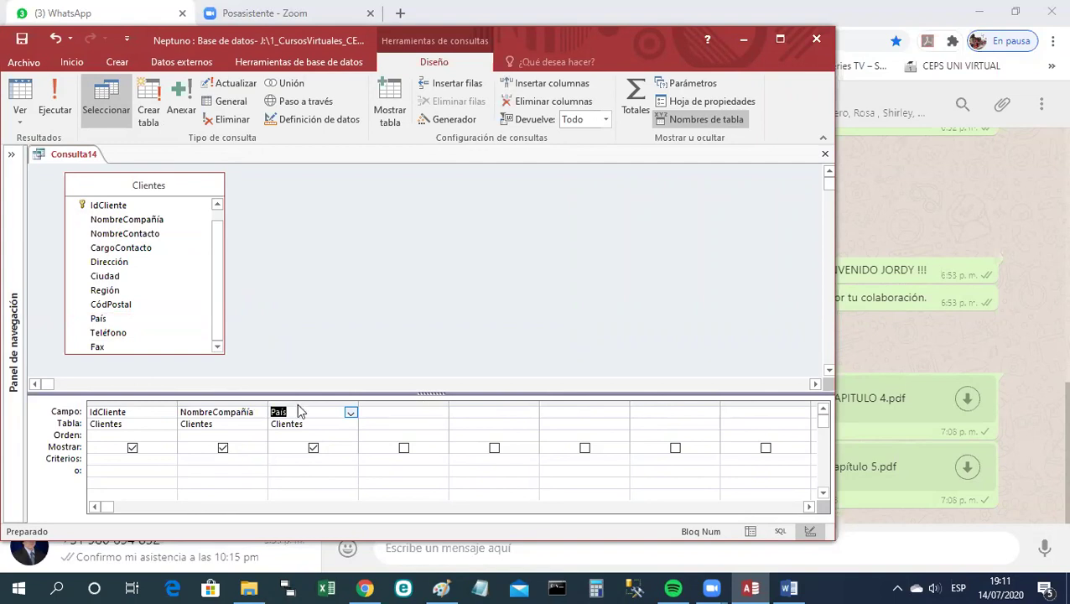
pyautogui.moveTo(122, 262); pyautogui.dragTo(392, 414)
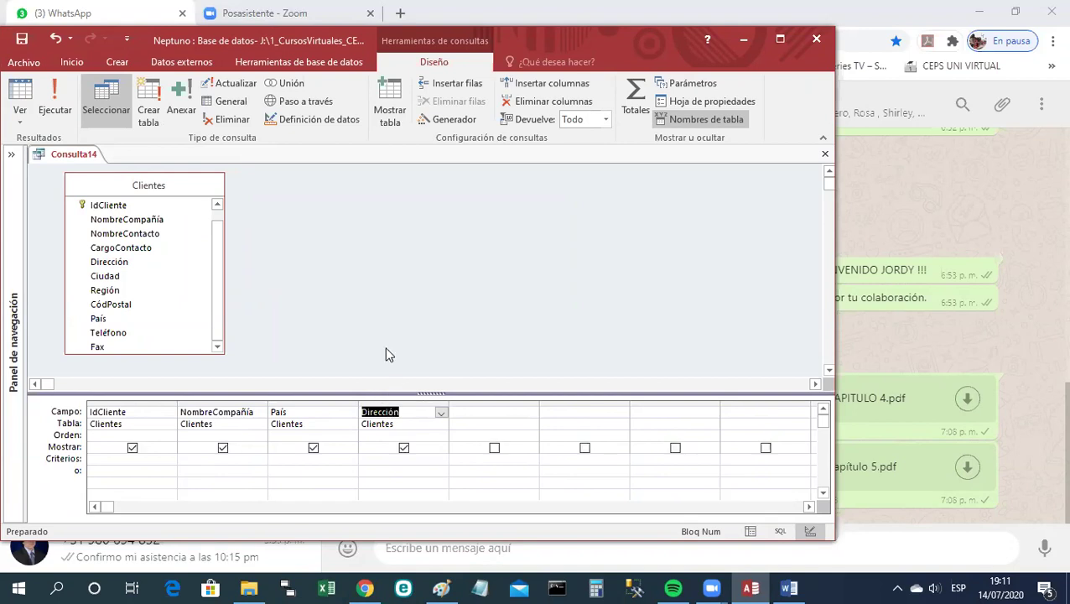
# Preview the unfiltered query in datasheet view and return to design view.
pyautogui.rightClick(76, 158)
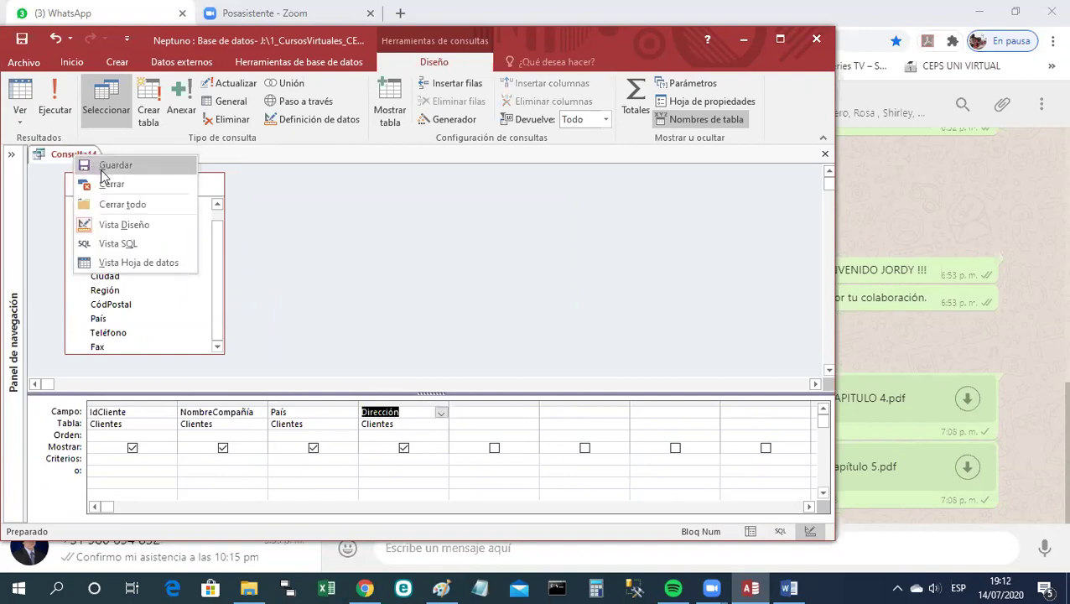
pyautogui.click(169, 263)
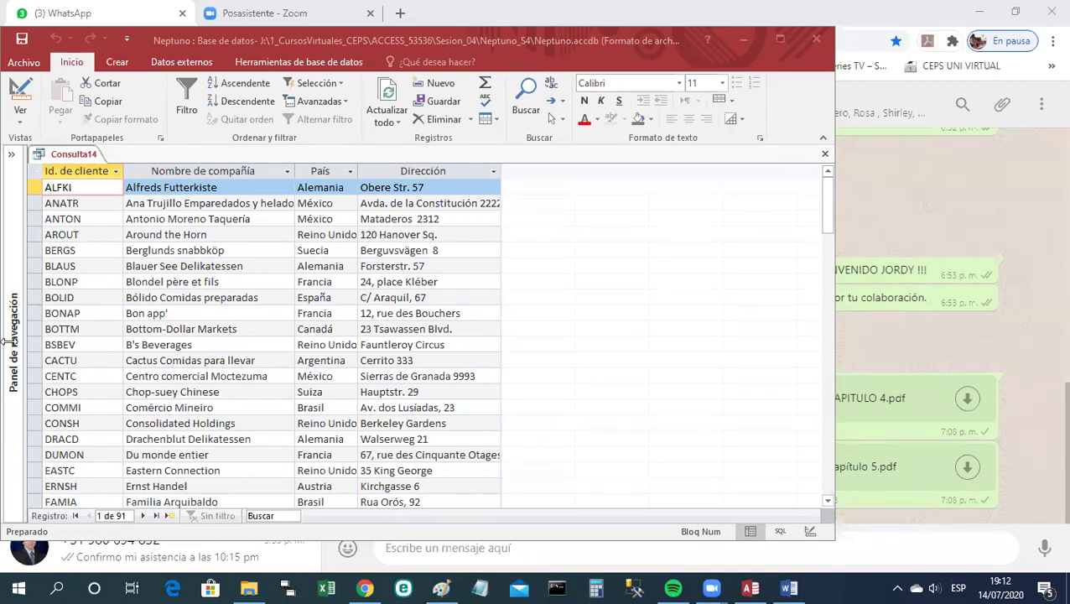
pyautogui.rightClick(71, 157)
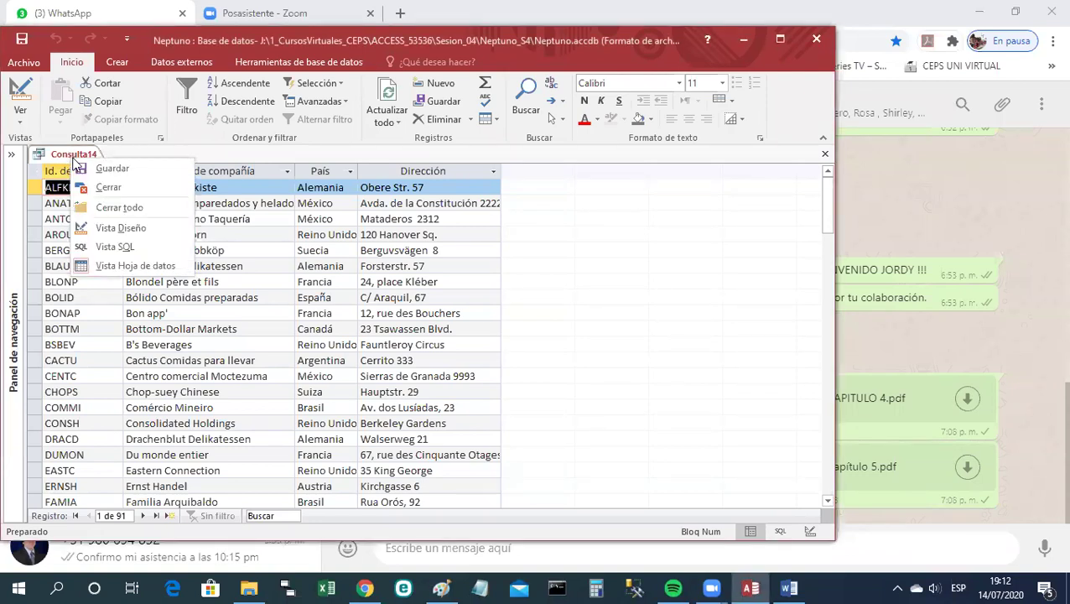
pyautogui.click(111, 232)
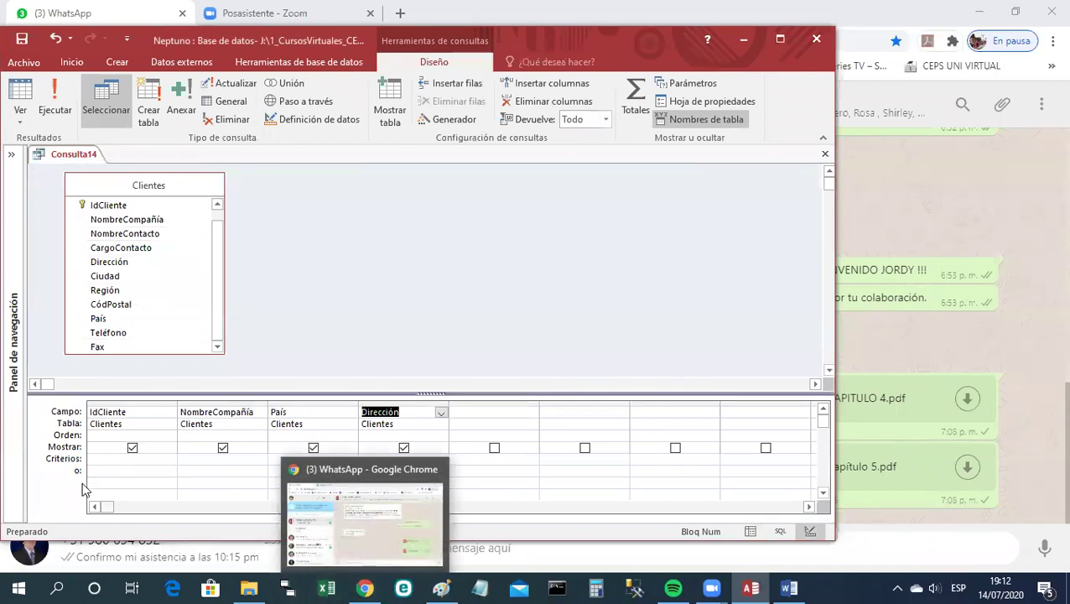
# Set the NombreCompañía criterion to A* and display the filtered query in datasheet view.
pyautogui.click(191, 462)
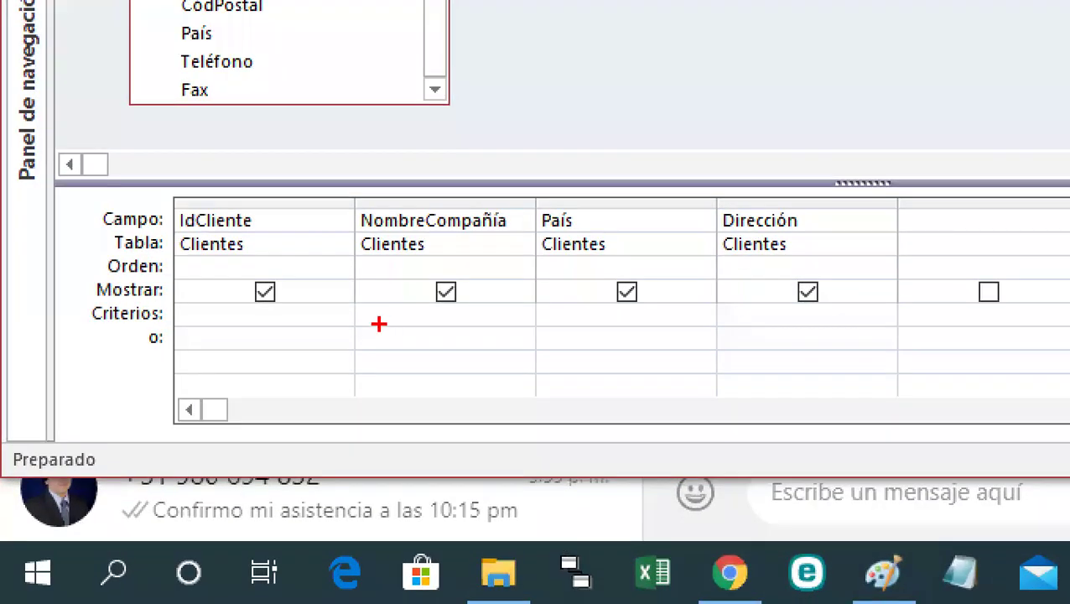
pyautogui.moveTo(155, 317)
pyautogui.mouseDown()
pyautogui.moveTo(322, 315)
pyautogui.moveTo(355, 331)
pyautogui.mouseUp()
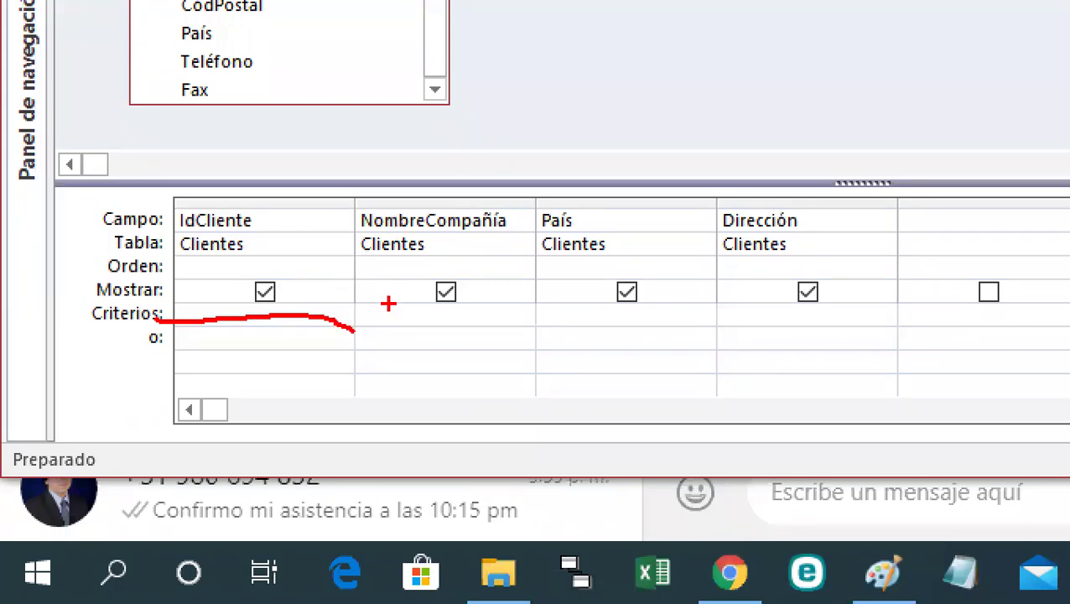
pyautogui.moveTo(387, 208); pyautogui.dragTo(392, 307)
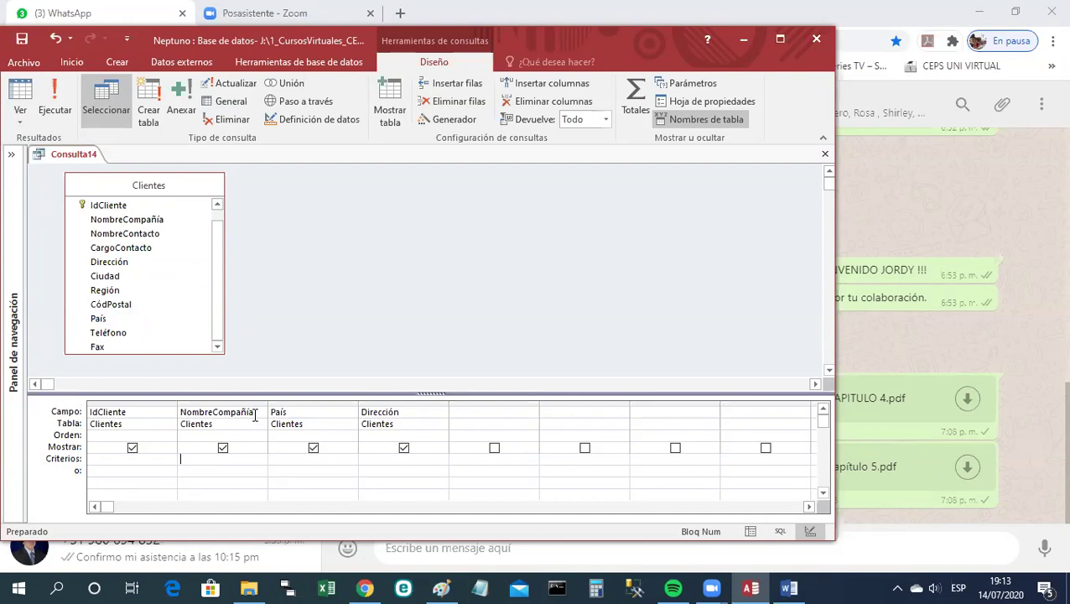
pyautogui.write('A')
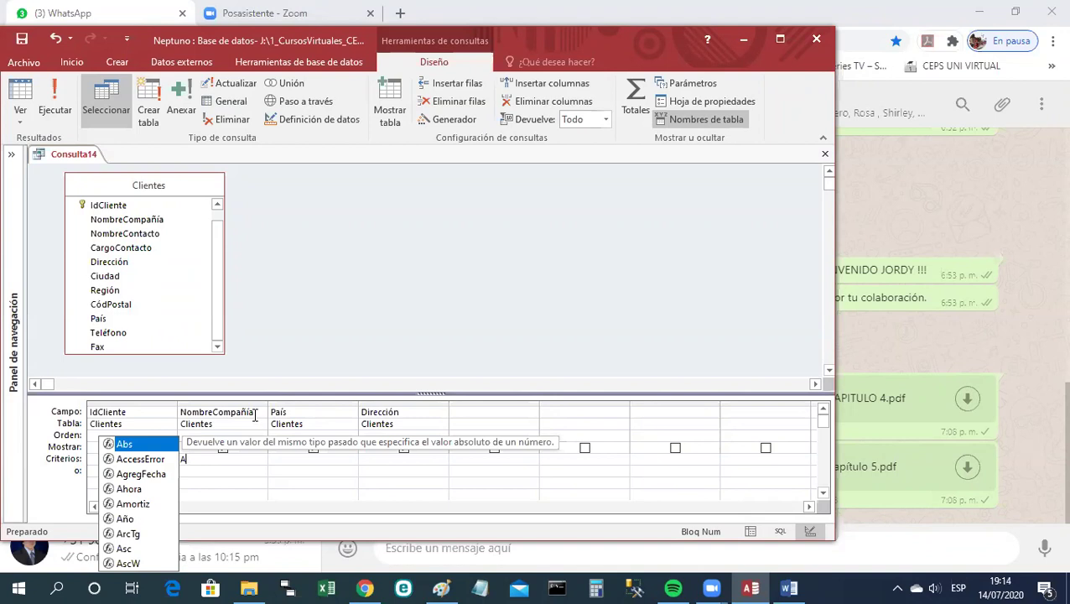
pyautogui.write('*')
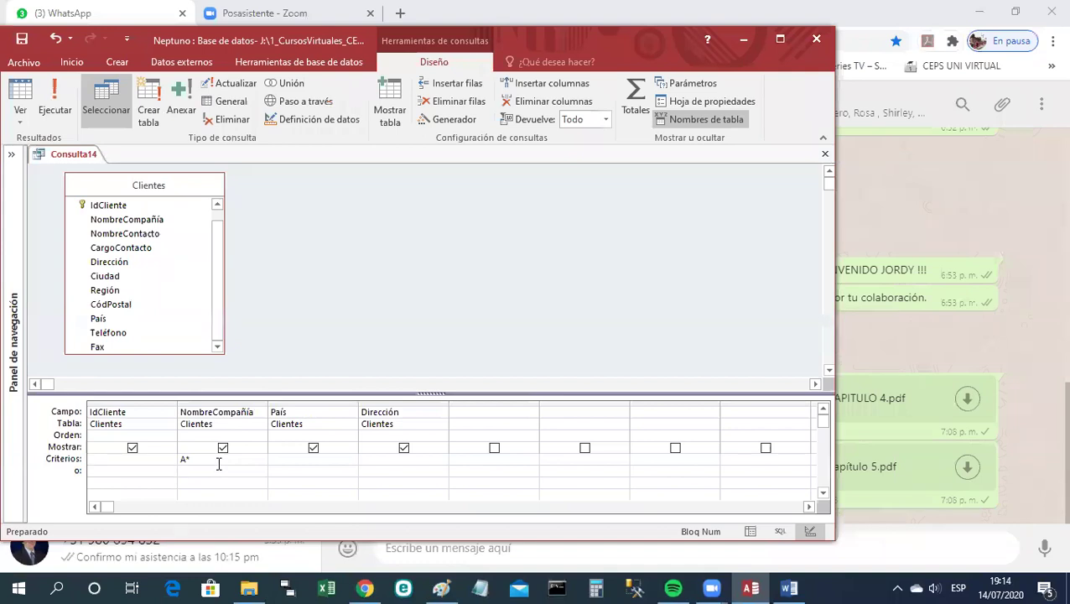
pyautogui.press('Tab')
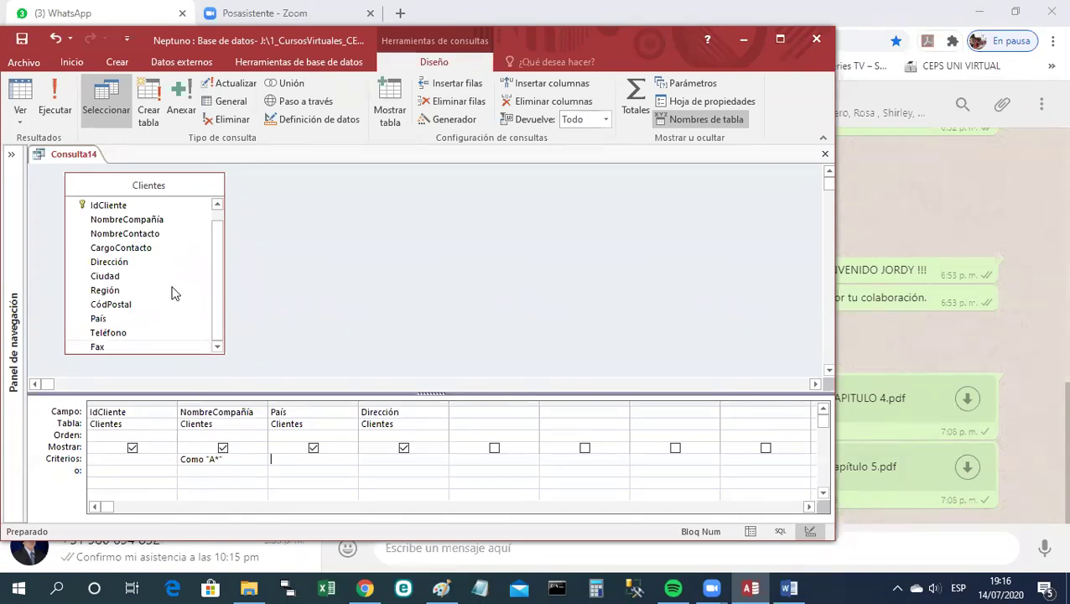
pyautogui.rightClick(91, 160)
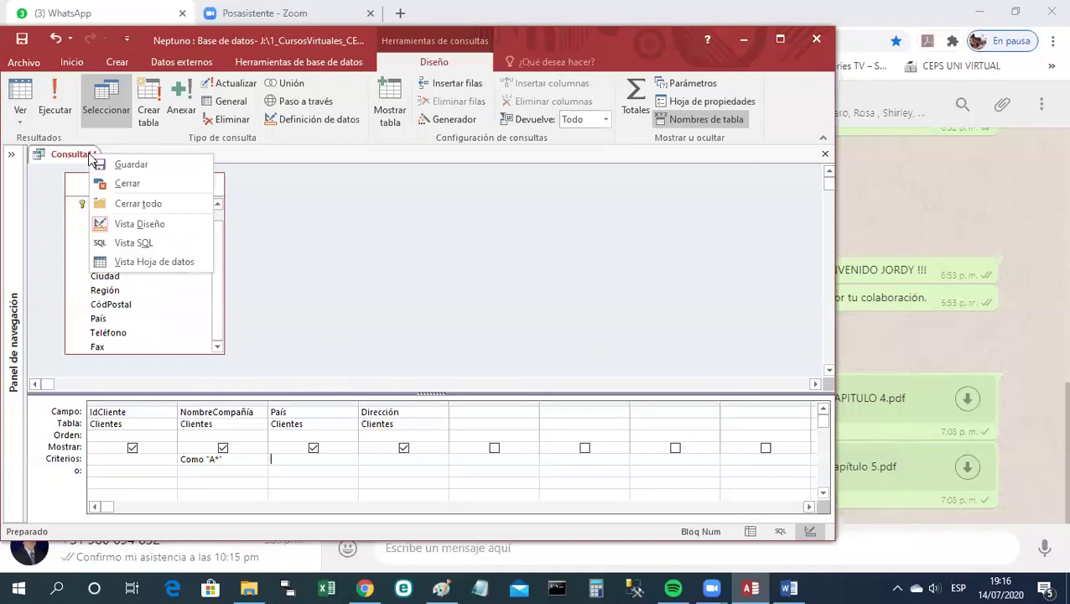
pyautogui.click(163, 262)
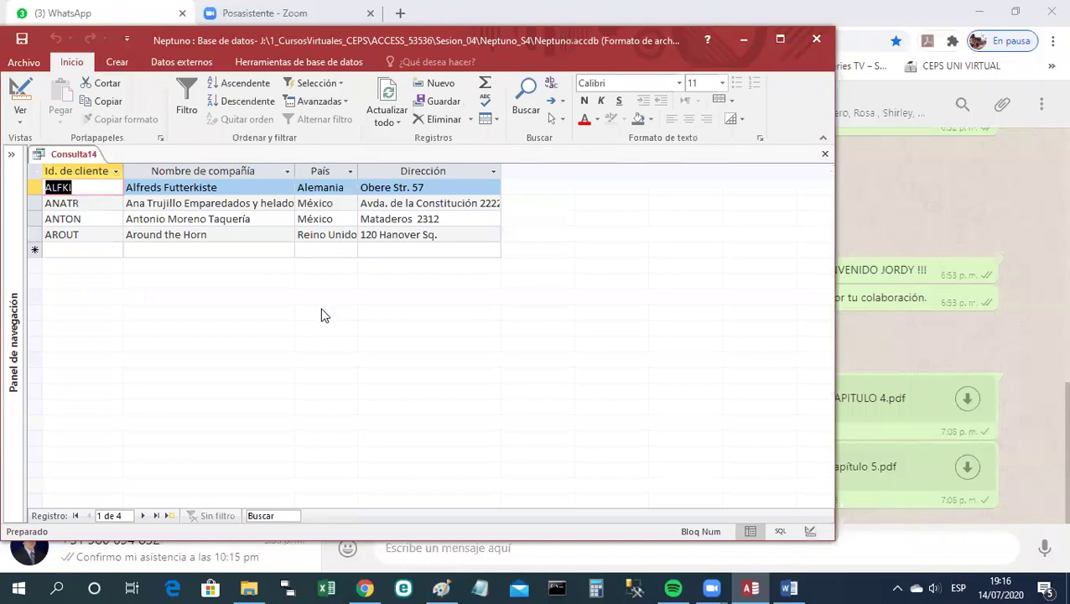
pyautogui.moveTo(385, 586)
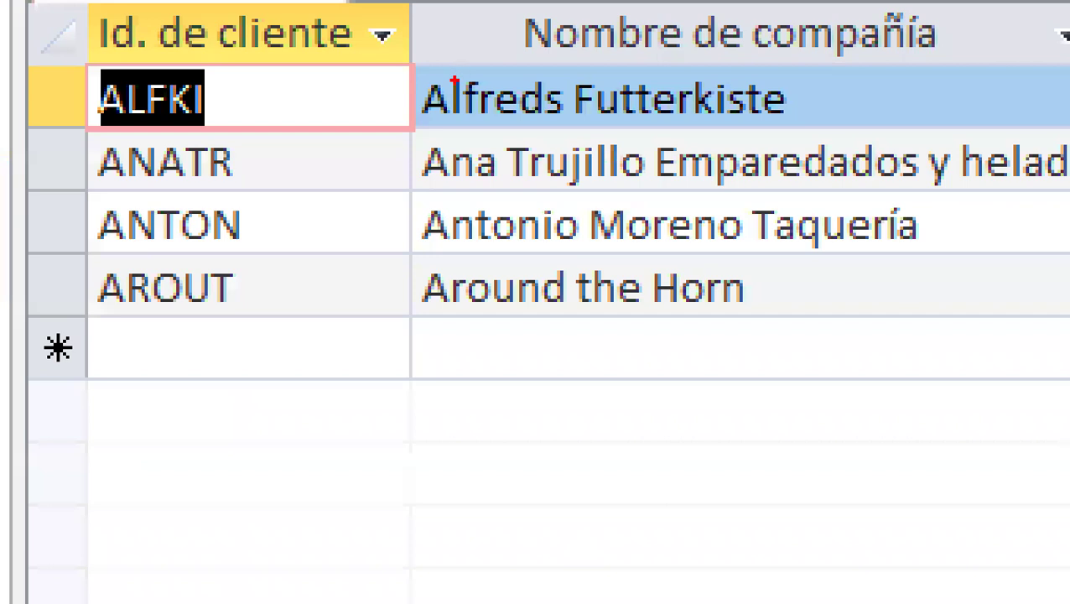
pyautogui.moveTo(449, 86); pyautogui.dragTo(825, 105)
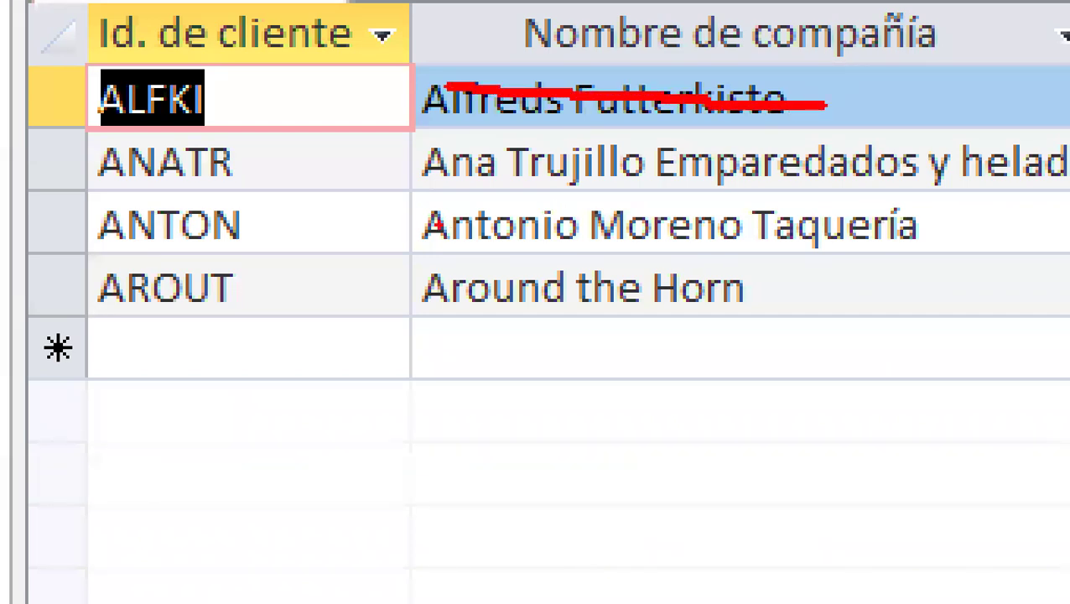
pyautogui.moveTo(460, 160); pyautogui.dragTo(759, 158)
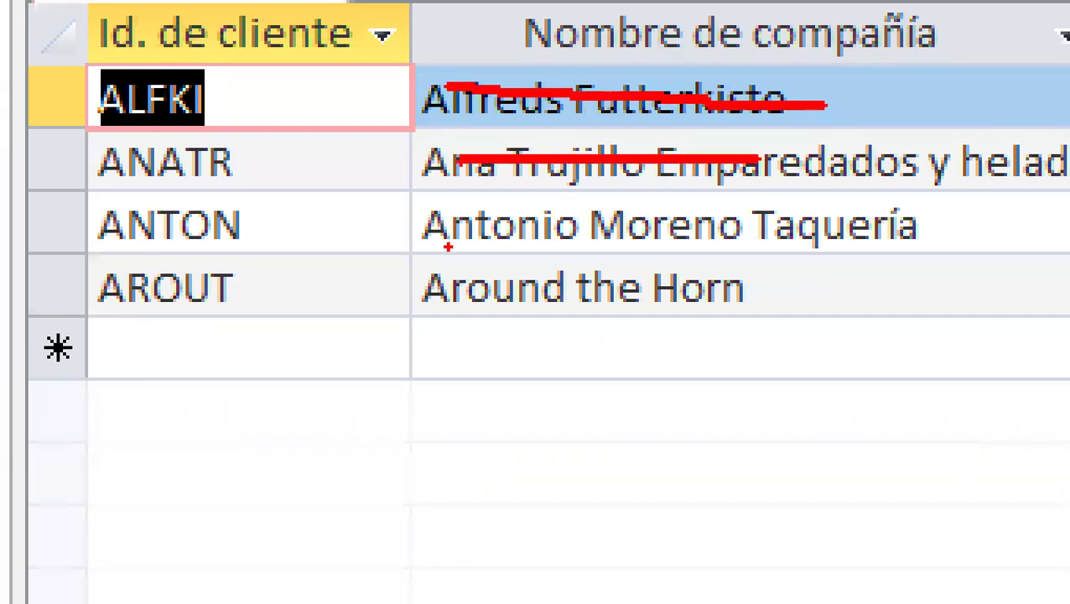
pyautogui.moveTo(461, 220); pyautogui.dragTo(805, 218)
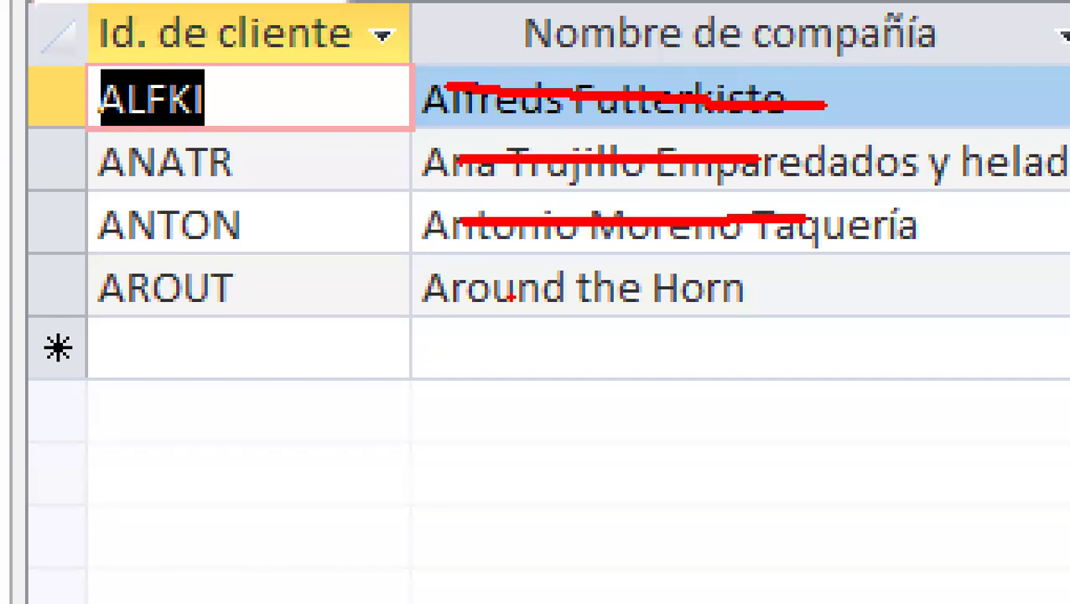
pyautogui.moveTo(453, 290); pyautogui.dragTo(784, 306)
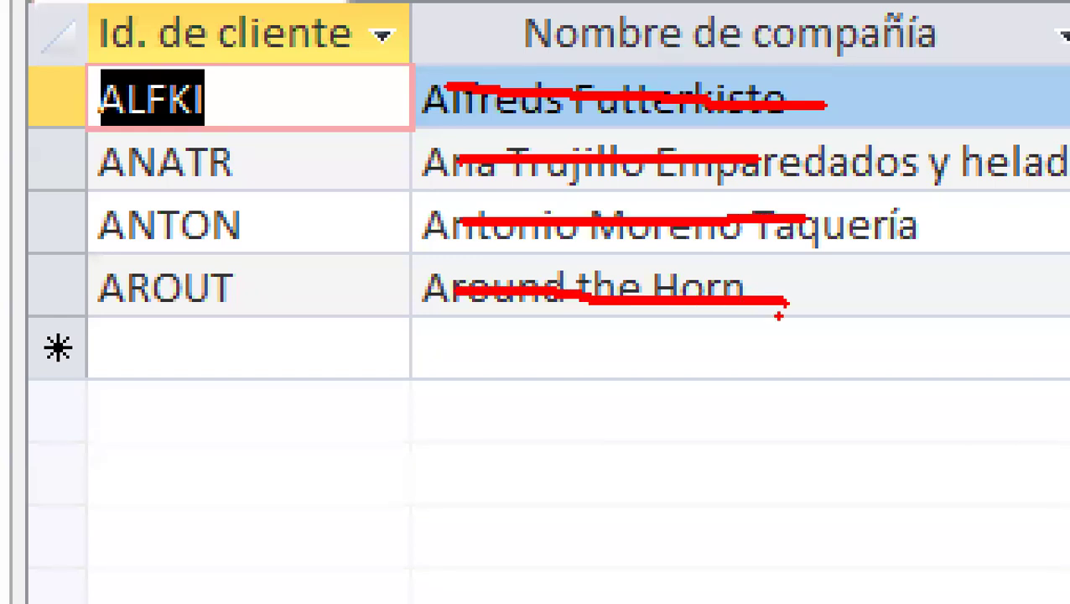
pyautogui.moveTo(667, 342); pyautogui.dragTo(652, 427)
pyautogui.moveTo(635, 355); pyautogui.dragTo(709, 399)
pyautogui.moveTo(634, 378); pyautogui.dragTo(735, 350)
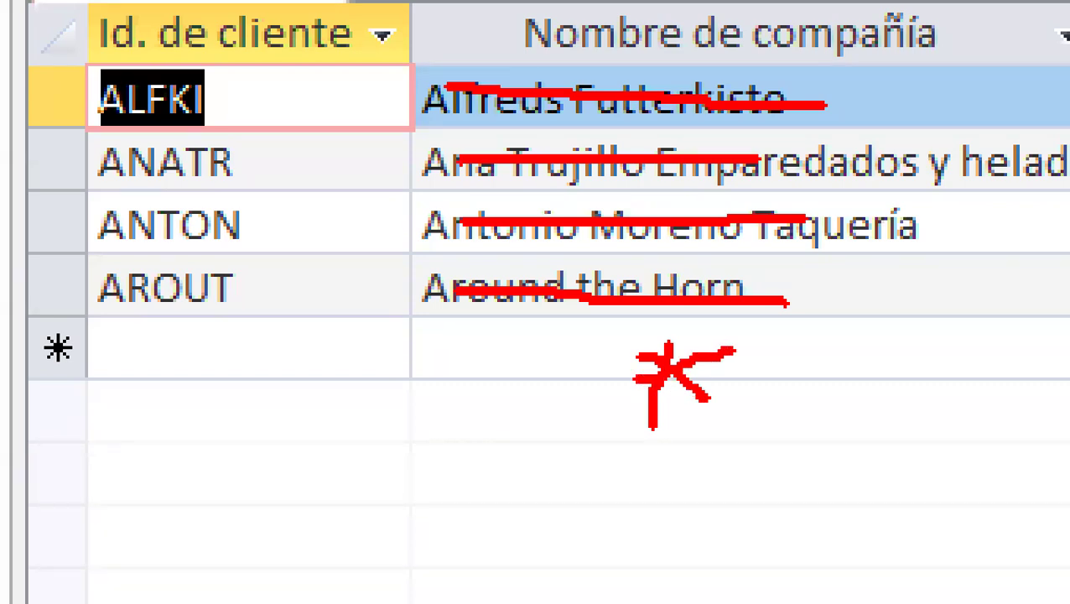
pyautogui.press('Escape')
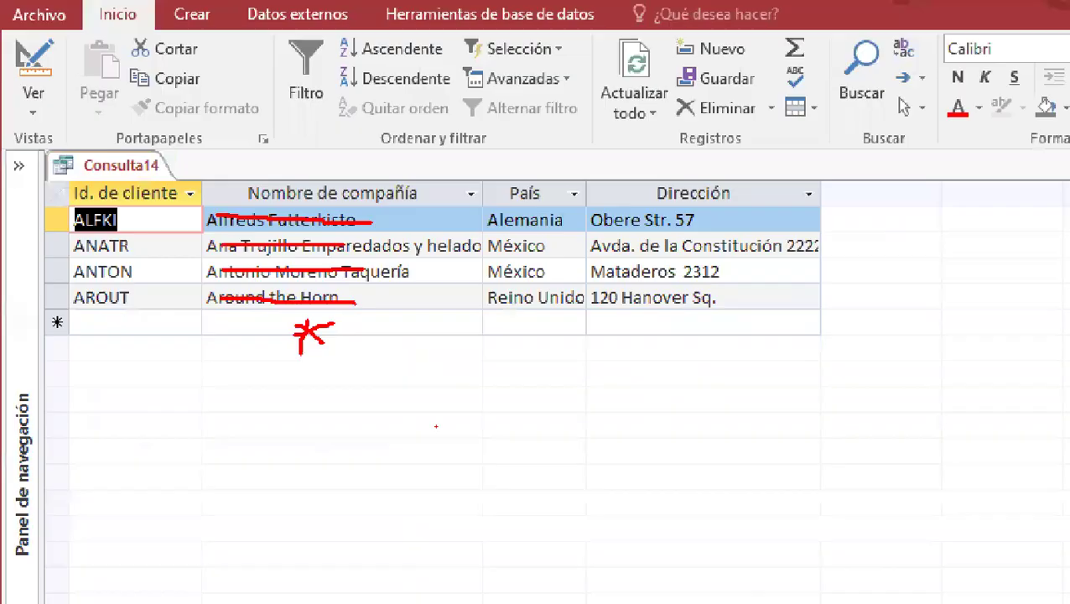
# Return the query to design view and save it under the name Consulta16.
pyautogui.rightClick(64, 156)
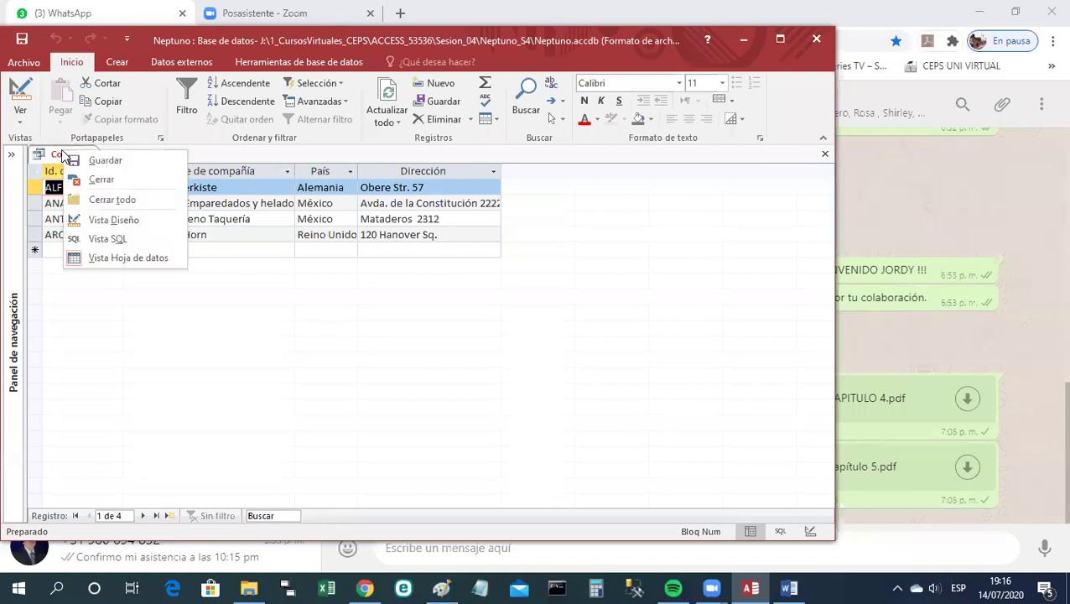
pyautogui.click(92, 220)
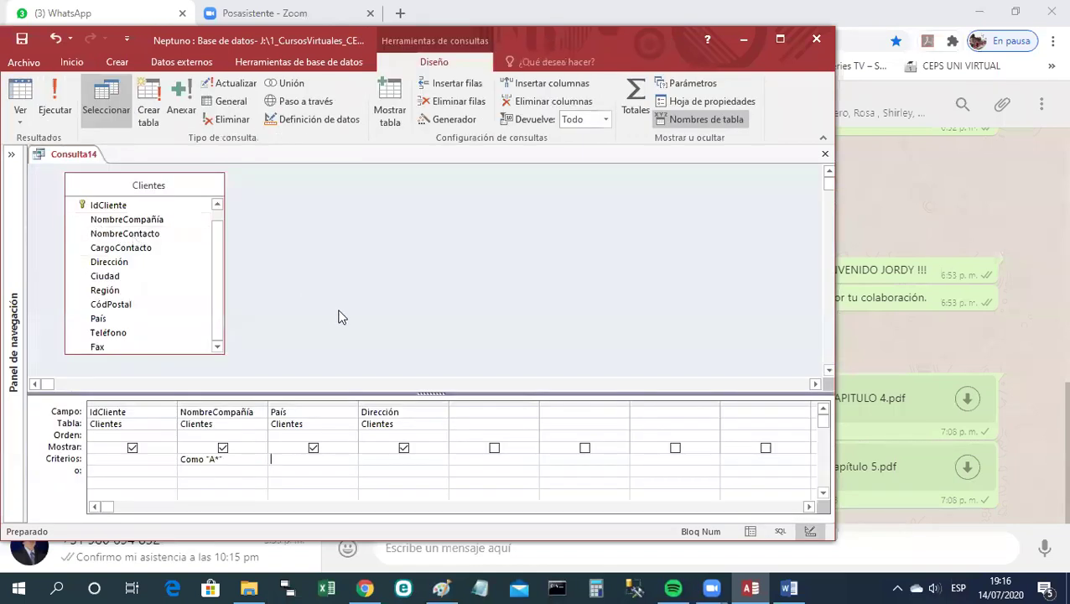
pyautogui.rightClick(87, 161)
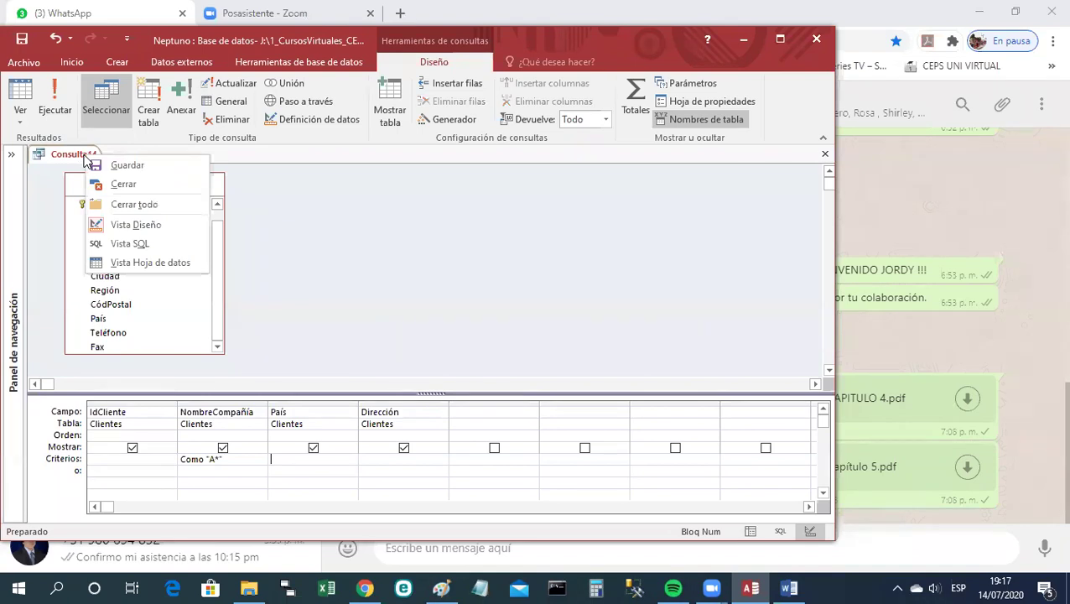
pyautogui.click(106, 164)
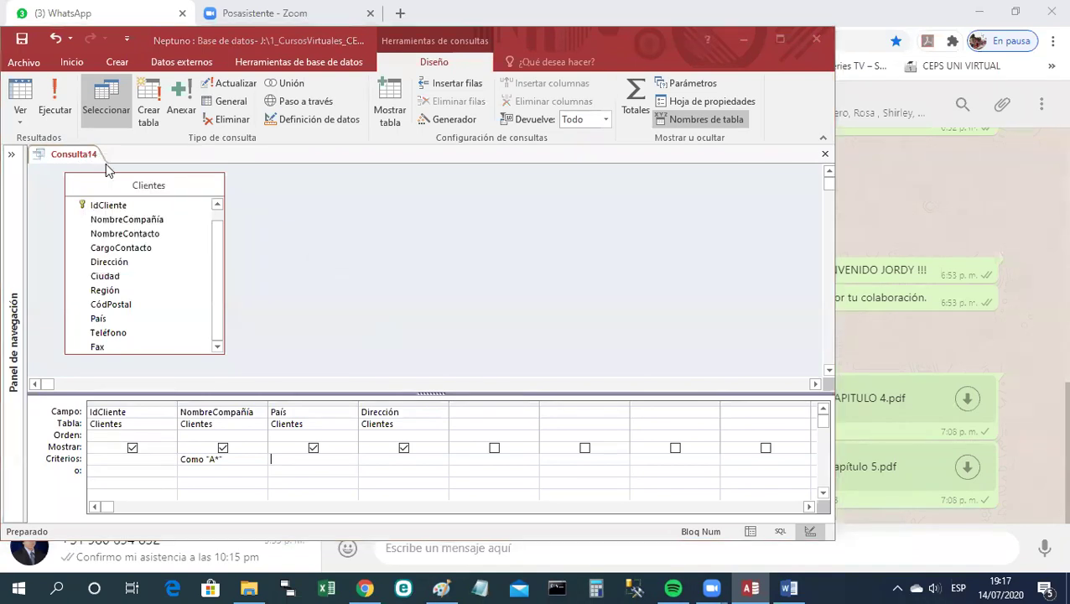
pyautogui.click(379, 213)
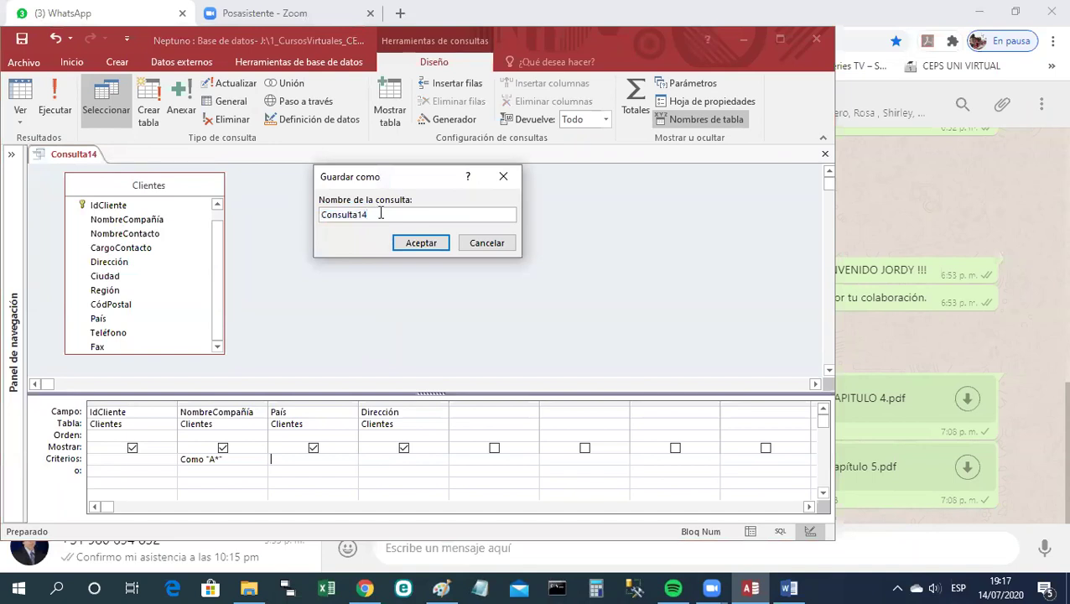
pyautogui.write('16')
pyautogui.click(420, 242)
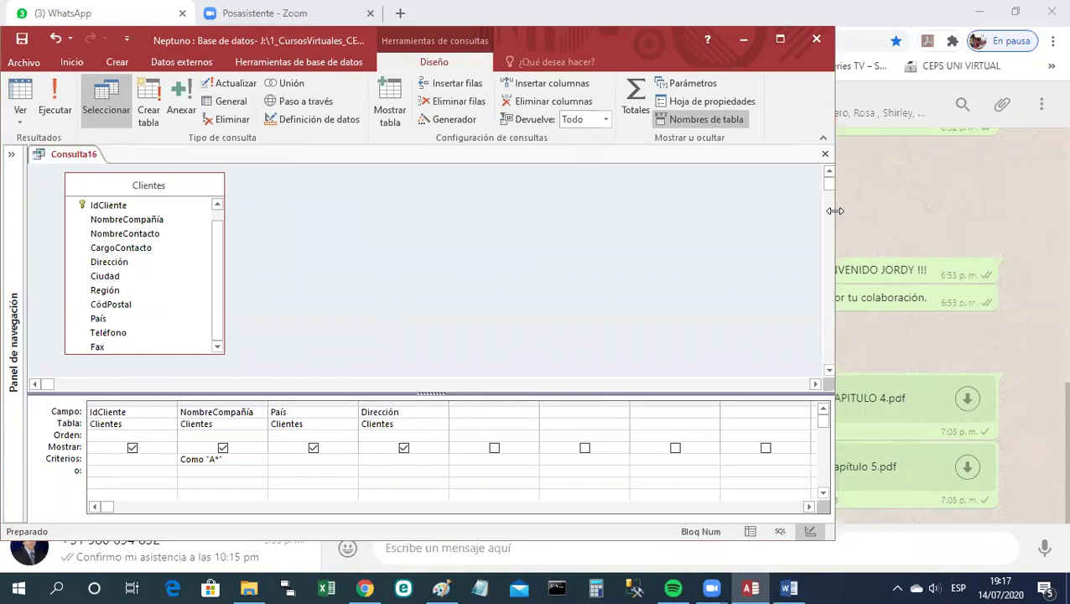
# Widen the database window slightly, expand the navigation pane and select Consulta16 in the Consultas list.
pyautogui.moveTo(834, 210); pyautogui.dragTo(844, 210)
pyautogui.click(10, 155)
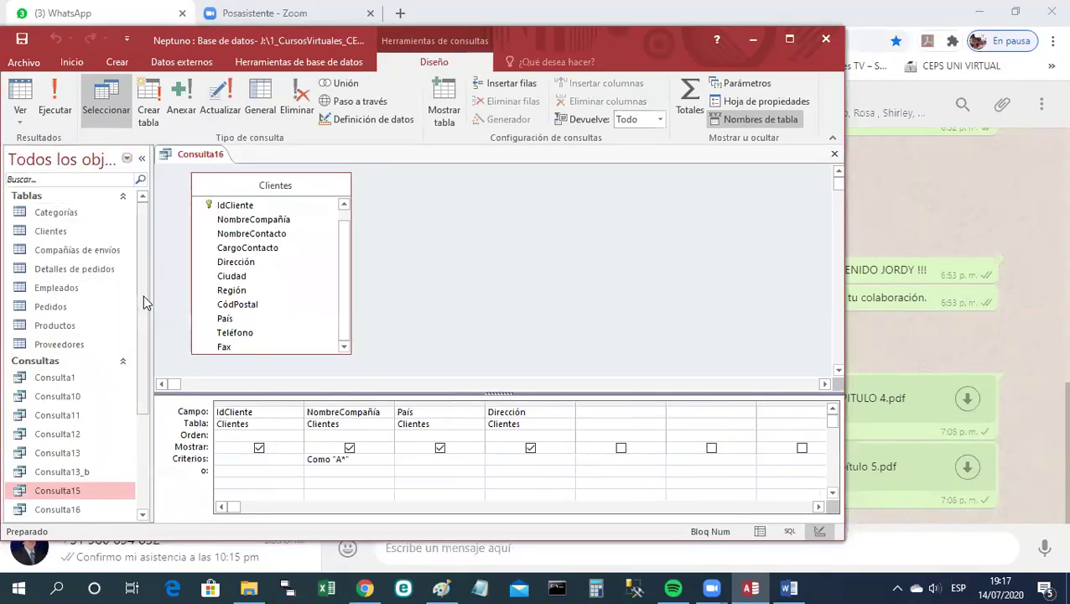
pyautogui.moveTo(144, 302); pyautogui.dragTo(146, 352)
pyautogui.click(92, 428)
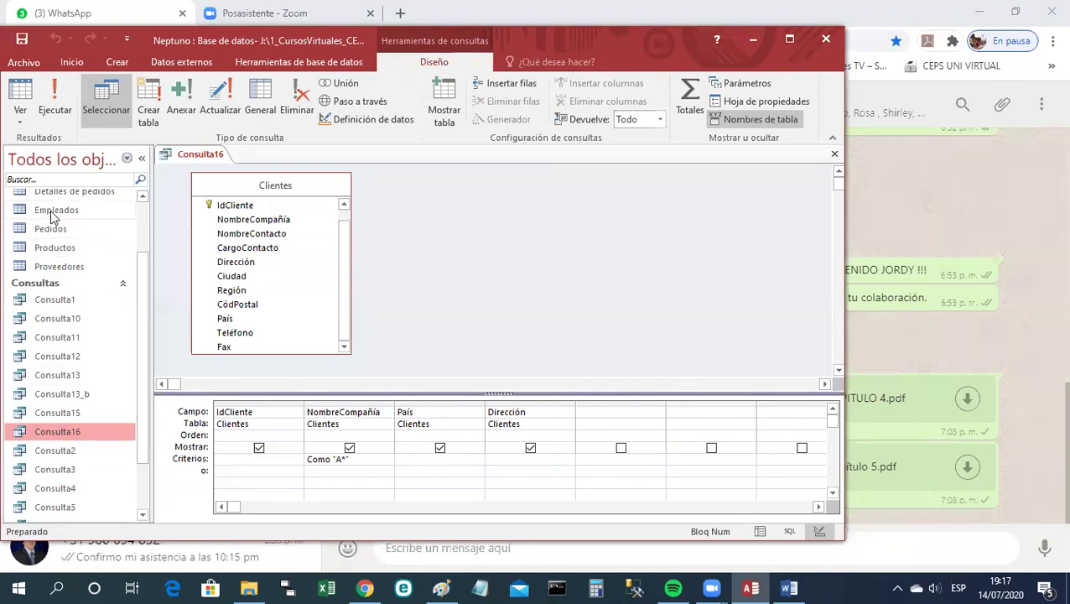
# Show the SQL view of Consulta16 and copy its entire SQL statement.
pyautogui.click(210, 161)
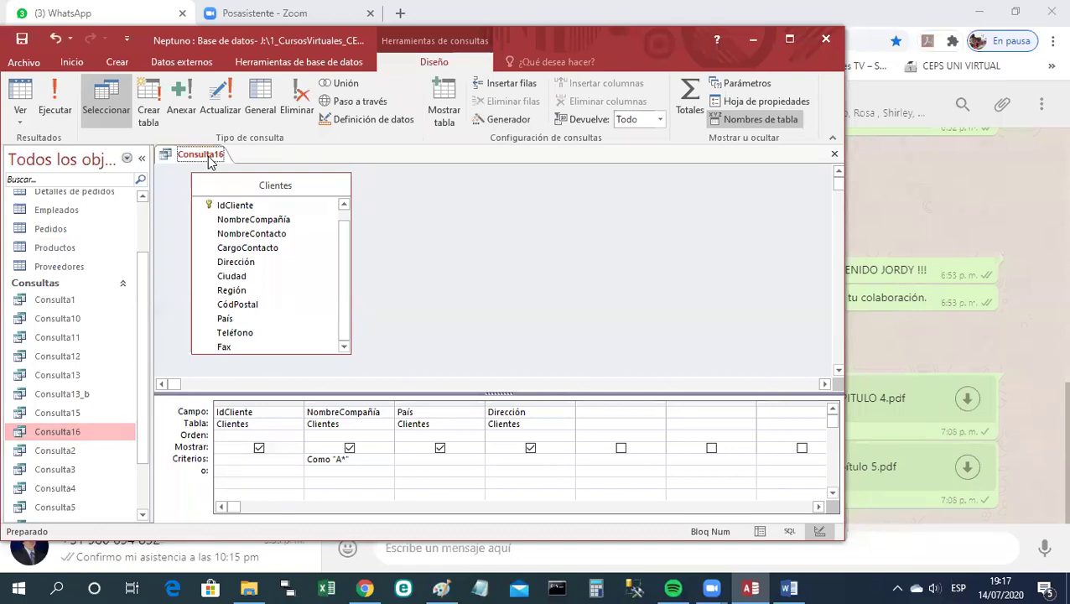
pyautogui.rightClick(210, 161)
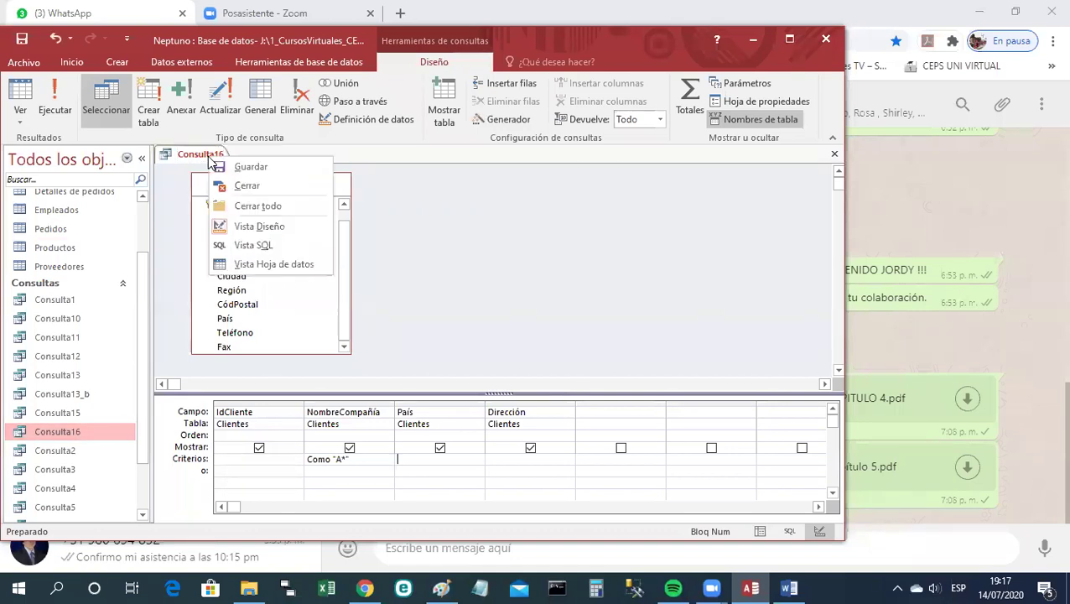
pyautogui.click(254, 246)
pyautogui.moveTo(399, 201); pyautogui.dragTo(144, 169)
pyautogui.hotkey('ctrl', 'c')
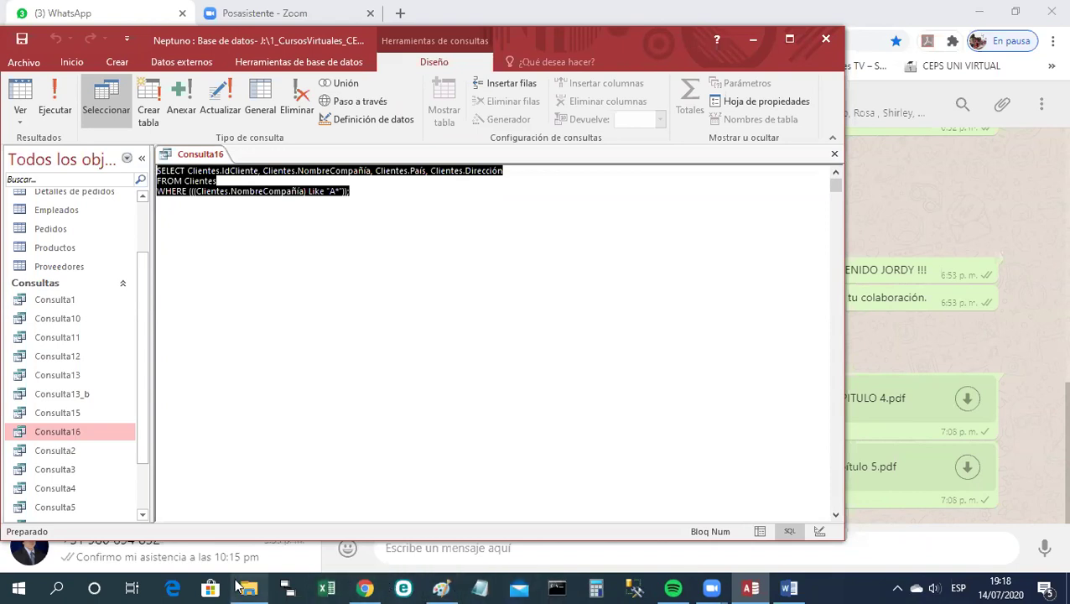
# Switch to File Explorer and open Códigos SQL de la Sesión 4.docx from the Neptuno_S4 folder in Word.
pyautogui.click(261, 587)
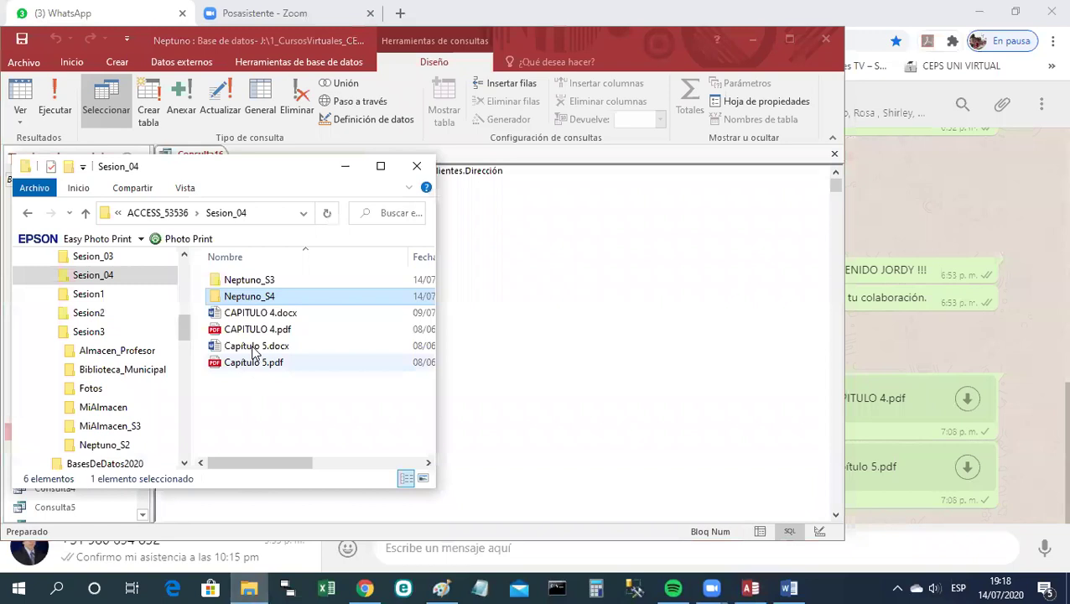
pyautogui.doubleClick(262, 297)
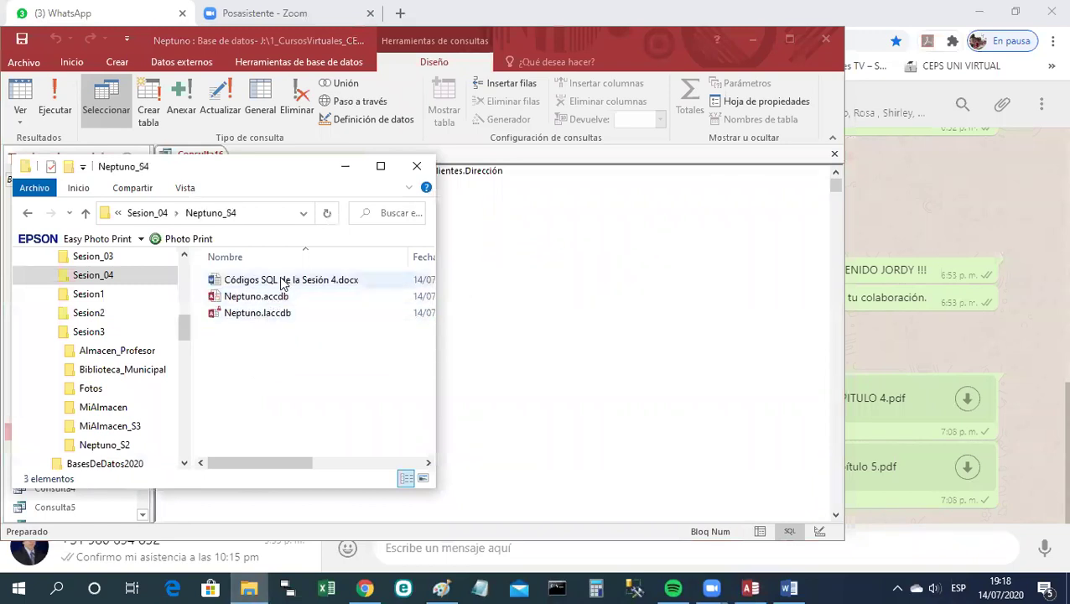
pyautogui.doubleClick(283, 282)
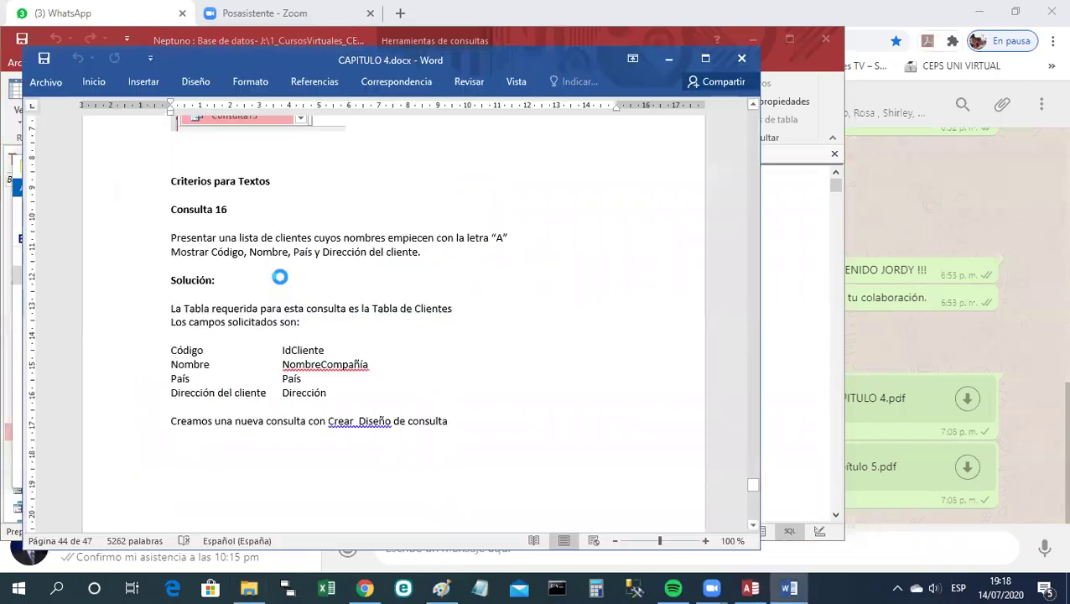
# Paste the copied SQL statement beneath the CONSULTA 16 heading in the Sesión 4 section of the document.
pyautogui.scroll(-3, 377, 301)
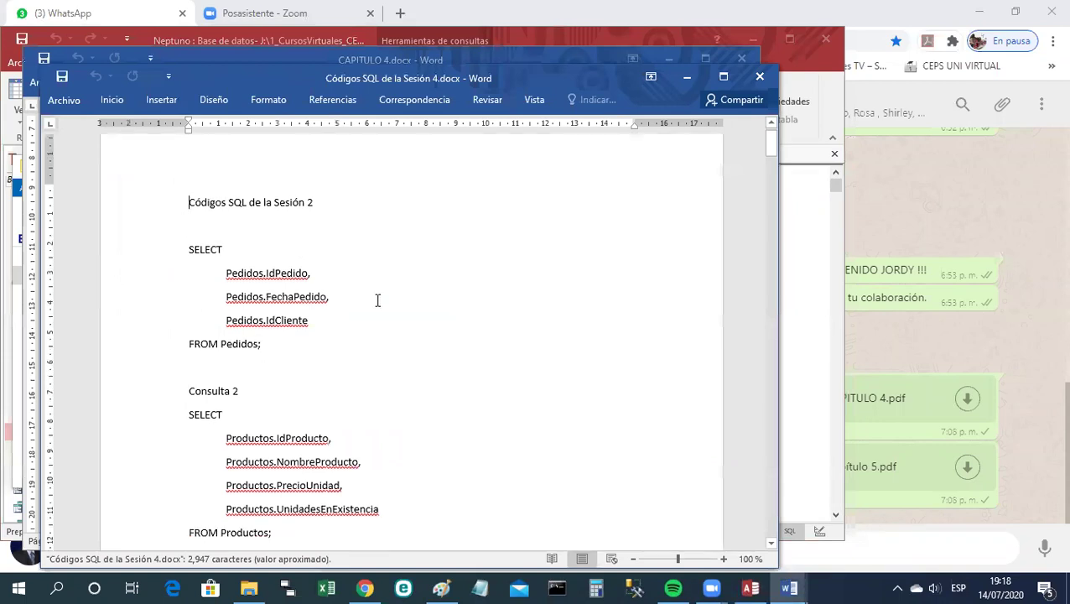
pyautogui.scroll(-15, 378, 301)
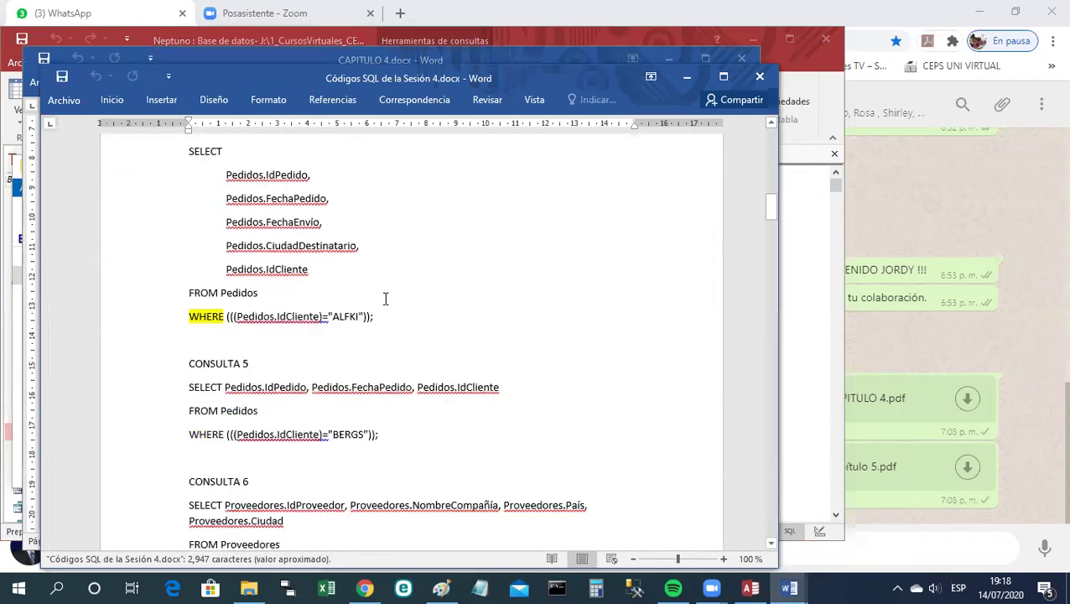
pyautogui.scroll(-20, 377, 303)
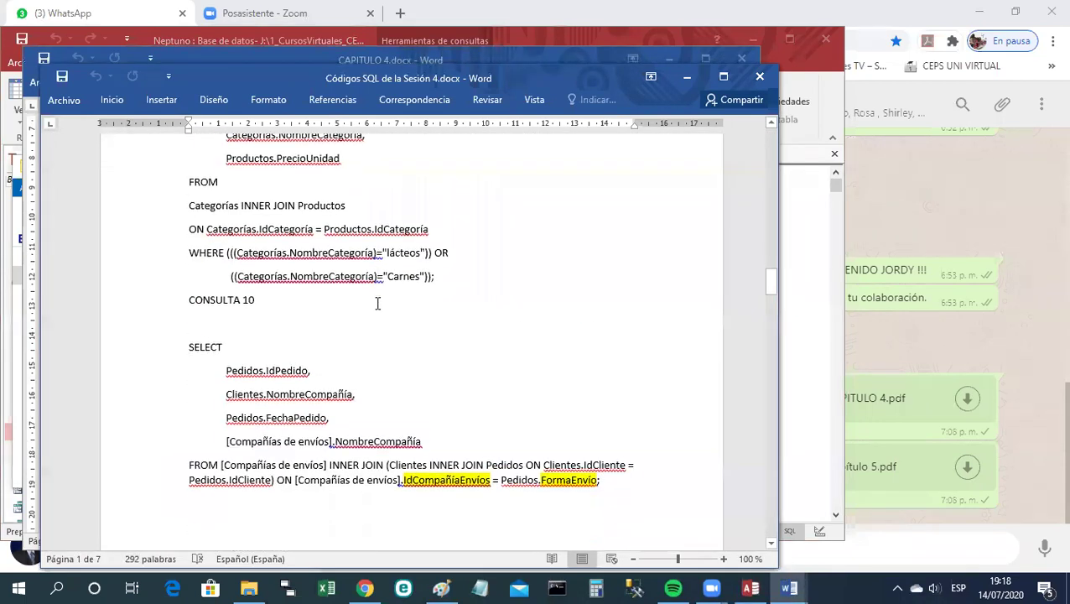
pyautogui.scroll(-20, 377, 303)
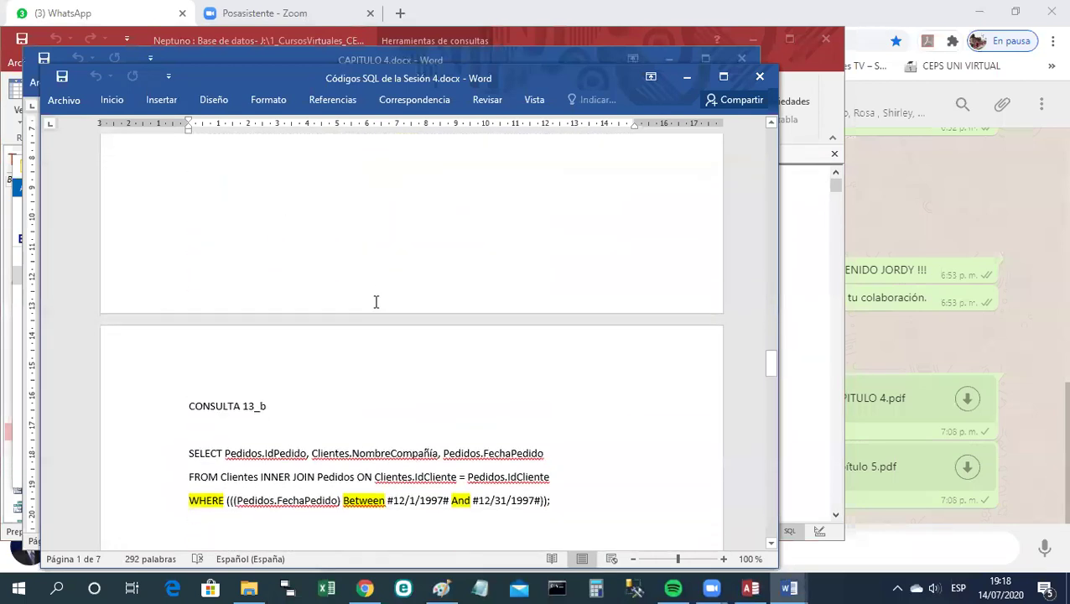
pyautogui.scroll(-15, 377, 300)
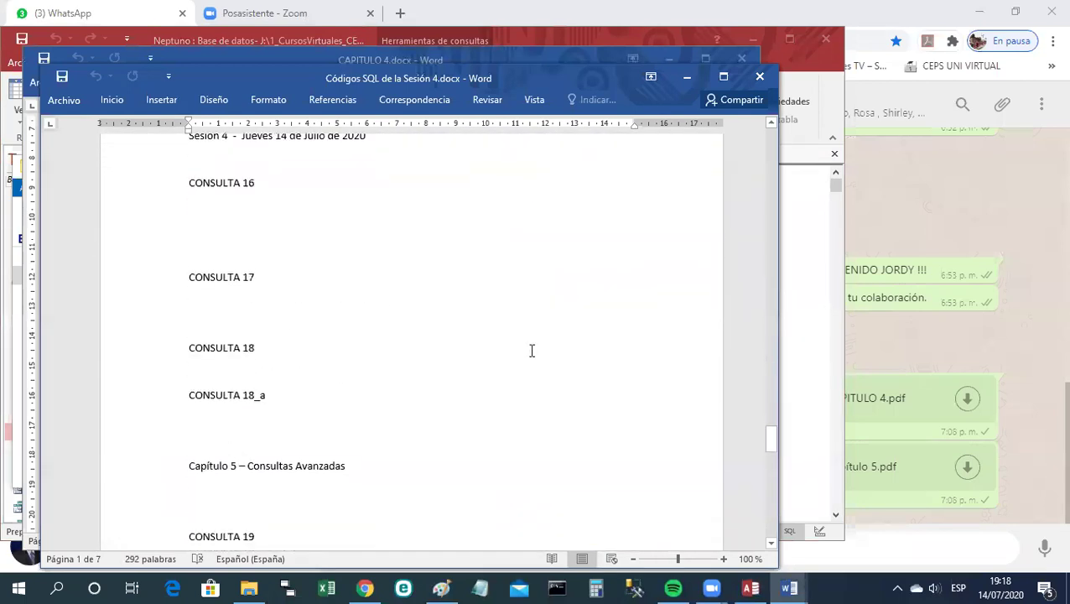
pyautogui.moveTo(771, 442); pyautogui.dragTo(768, 465)
pyautogui.scroll(3, 673, 427)
pyautogui.scroll(5, 673, 427)
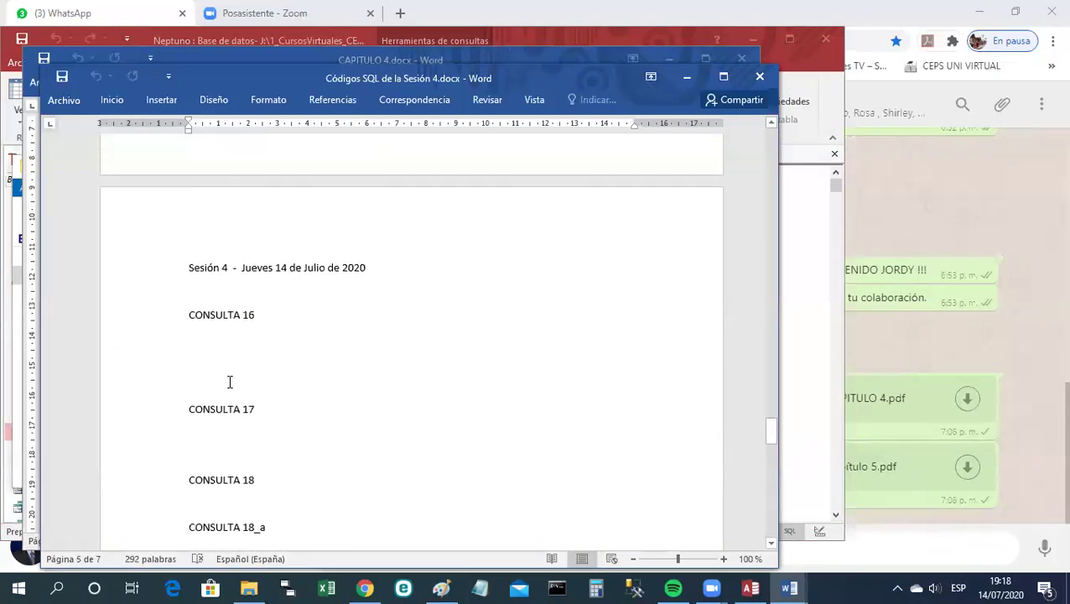
pyautogui.click(210, 338)
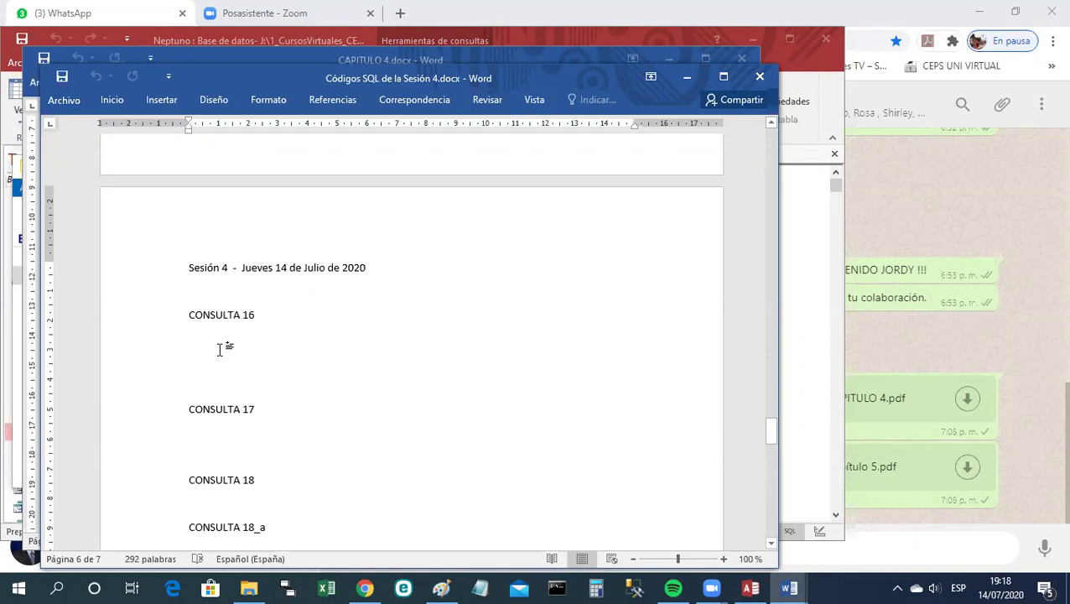
pyautogui.hotkey('ctrl', 'v')
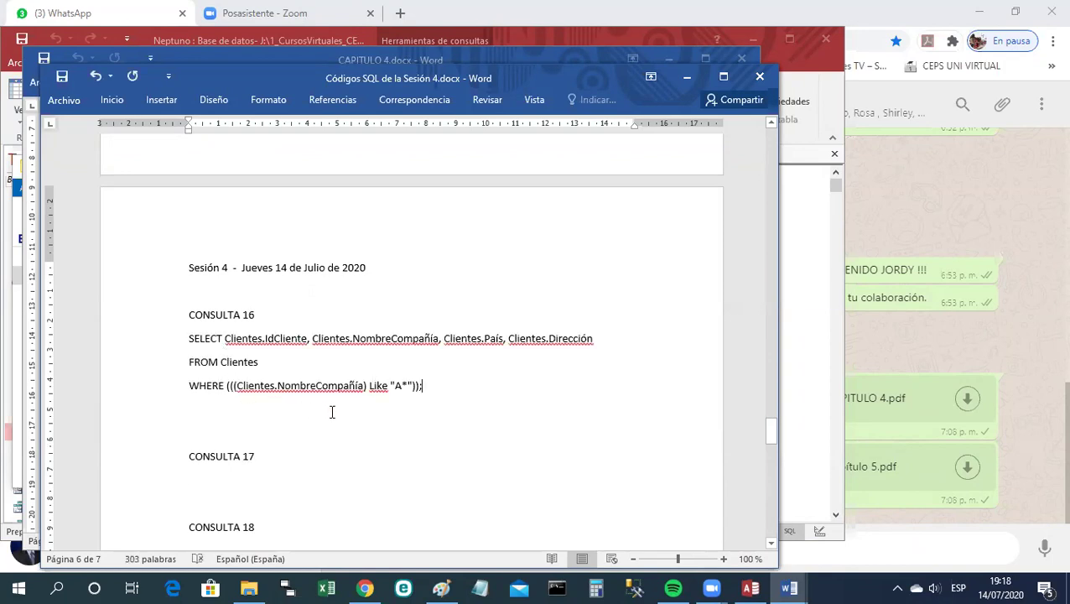
# Highlight SELECT in yellow and move the field list onto its own indented line below it.
pyautogui.doubleClick(205, 338)
pyautogui.click(264, 315)
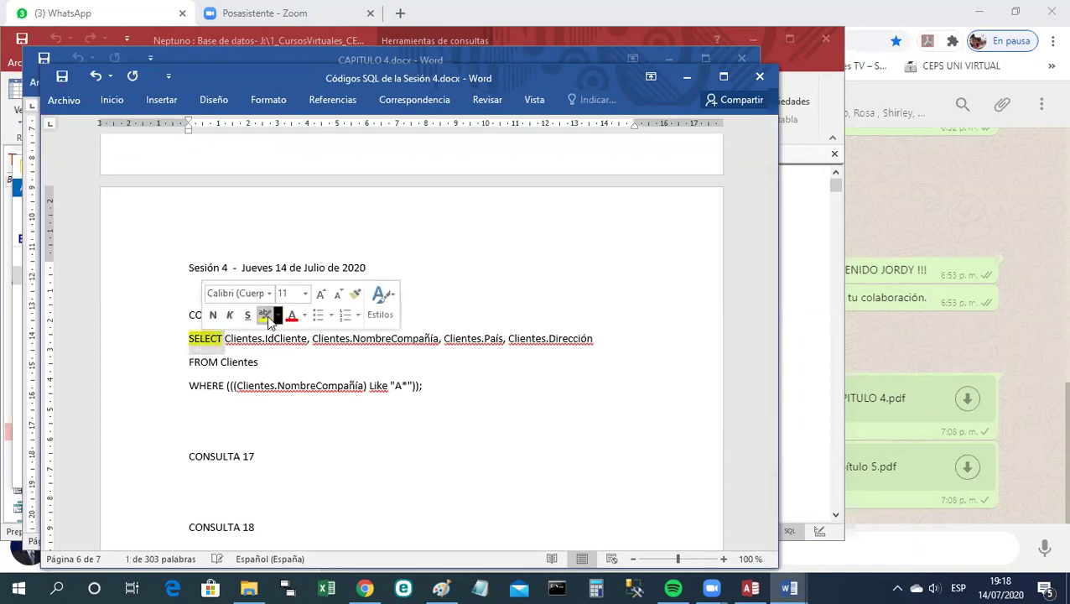
pyautogui.press('Right')
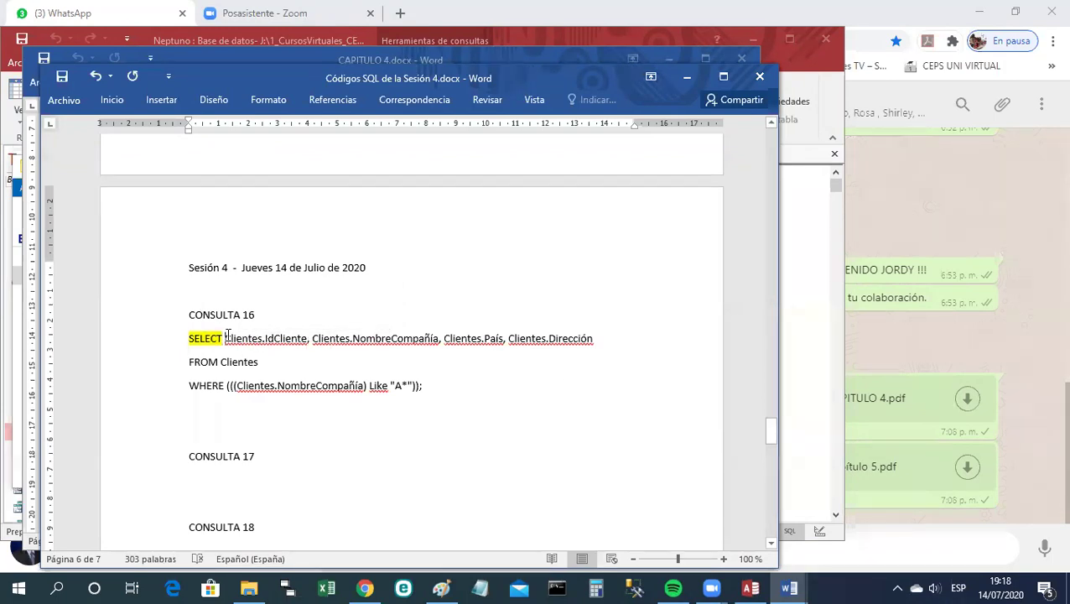
pyautogui.press('Return')
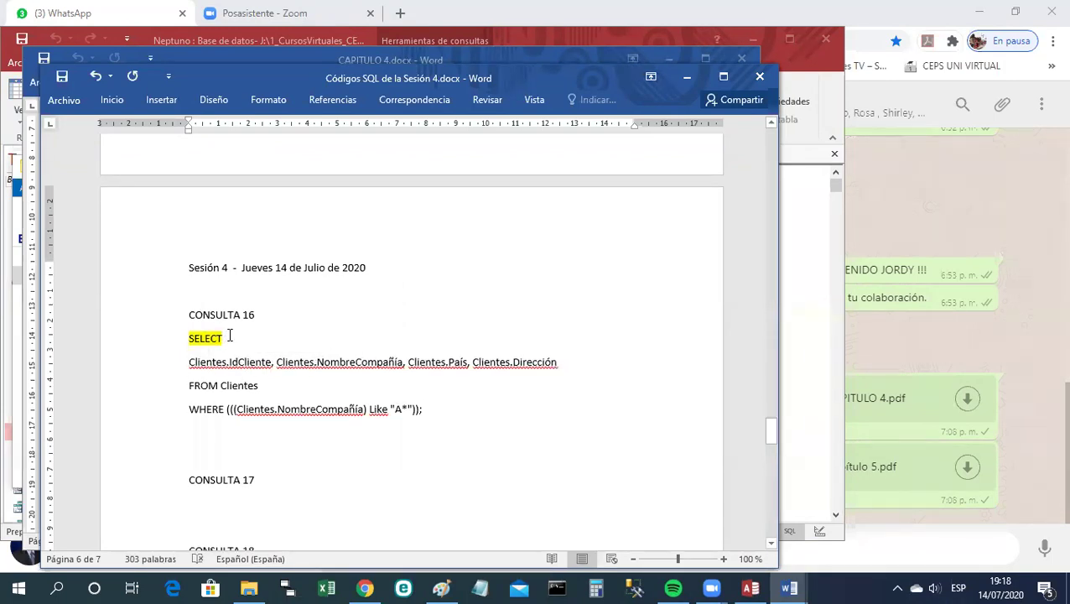
pyautogui.press('Tab')
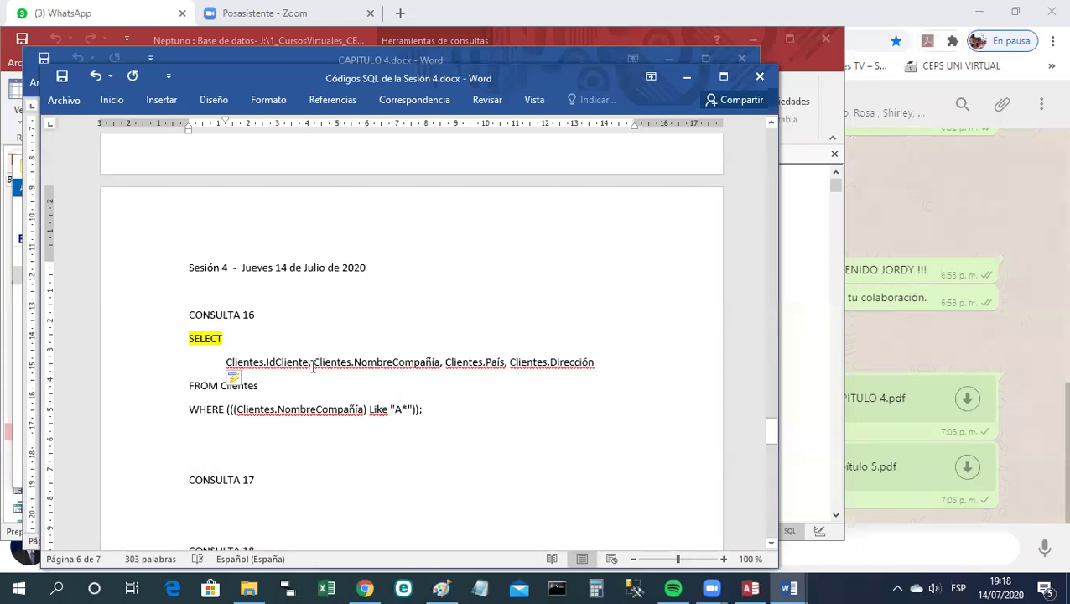
# Split the field list so that Clientes.NombreCompañía, Clientes.País and Clientes.Dirección each start a new line.
pyautogui.click(313, 362)
pyautogui.press('Return')
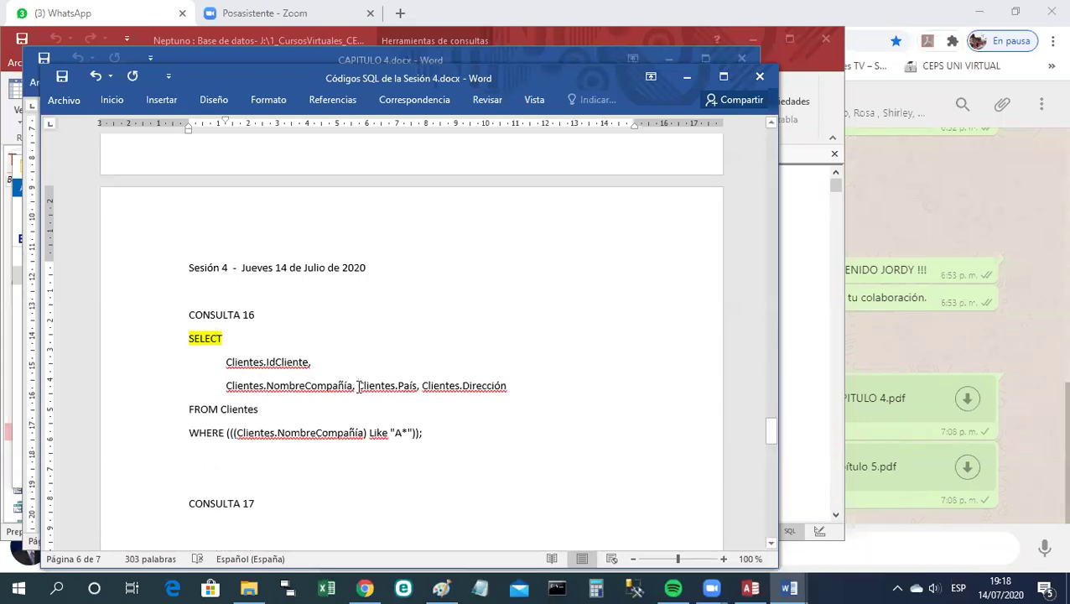
pyautogui.click(359, 386)
pyautogui.press('Return')
pyautogui.click(291, 409)
pyautogui.press('Return')
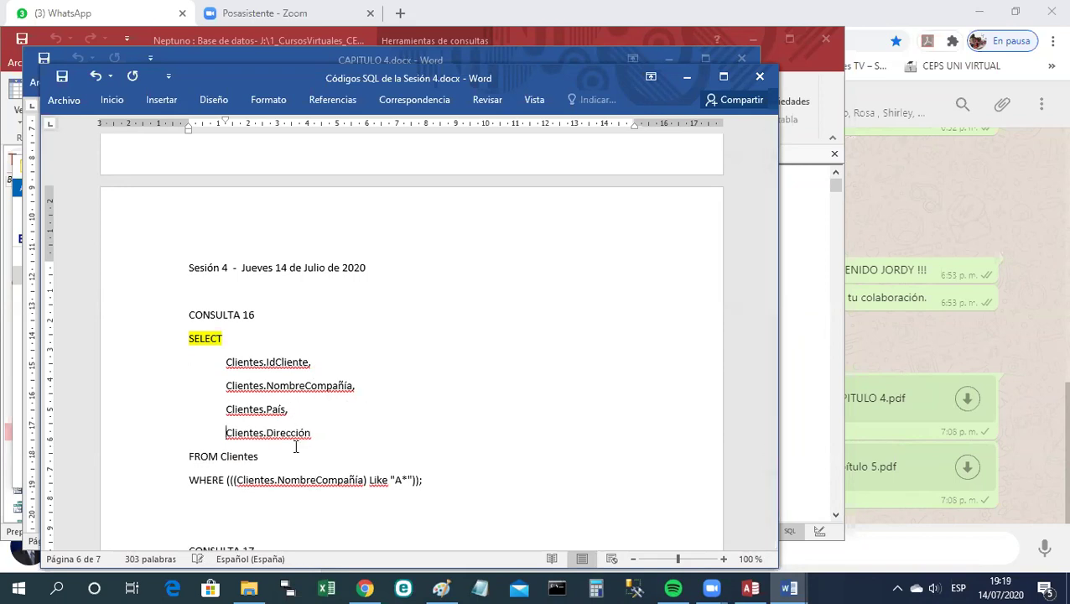
# Highlight WHERE and Like in yellow in the Consulta 16 statement and save the document.
pyautogui.doubleClick(239, 456)
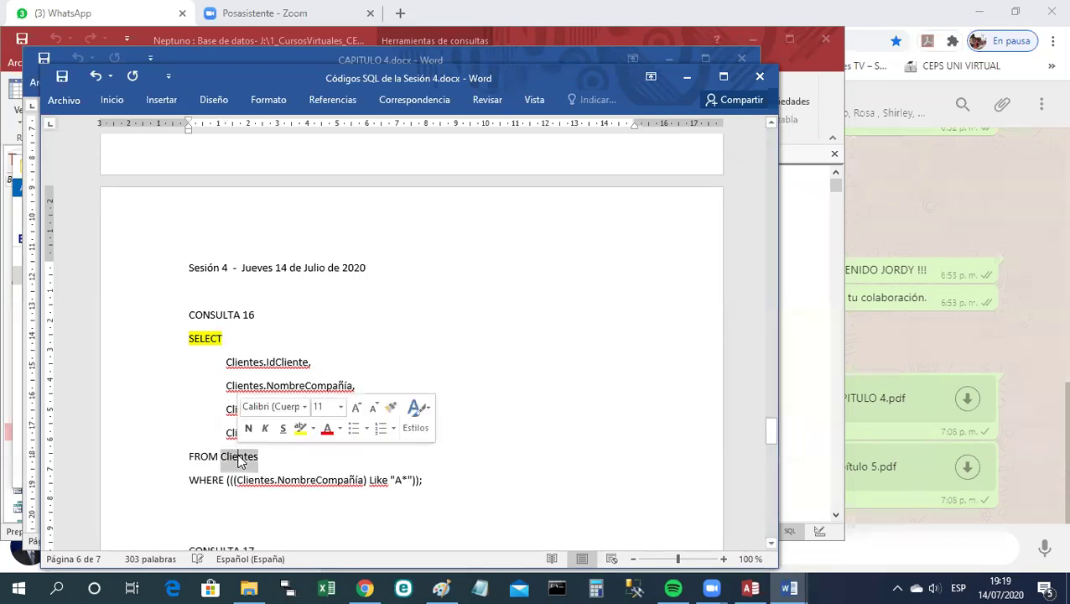
pyautogui.doubleClick(210, 479)
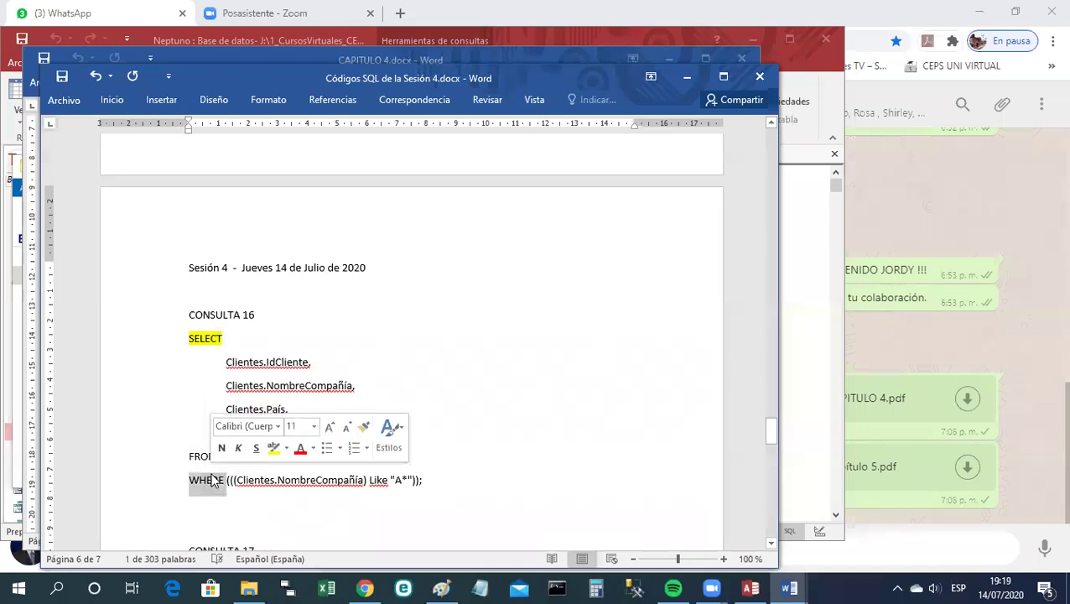
pyautogui.click(273, 447)
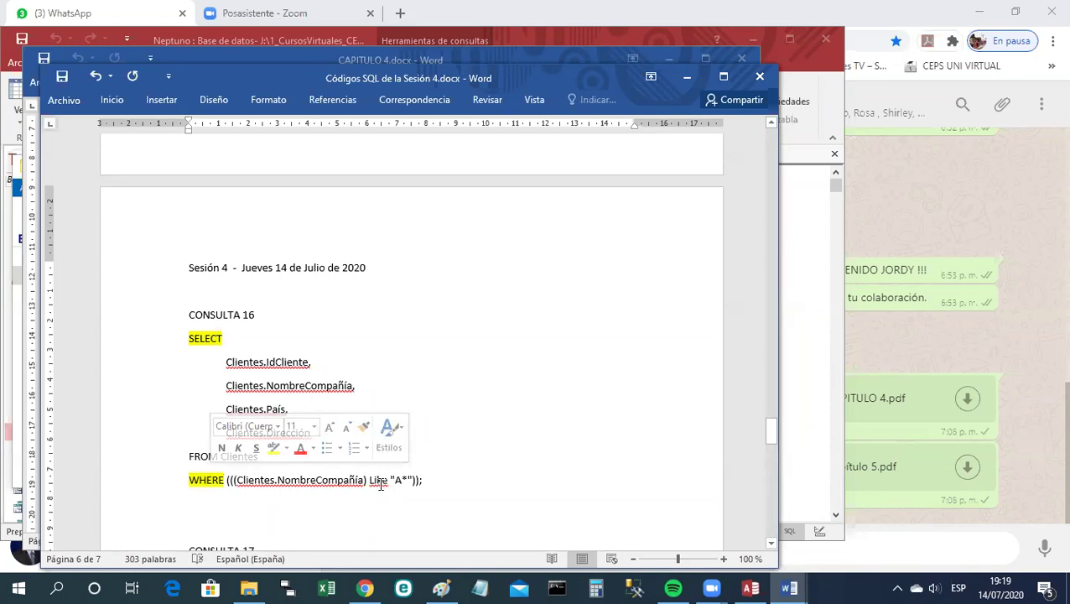
pyautogui.doubleClick(378, 481)
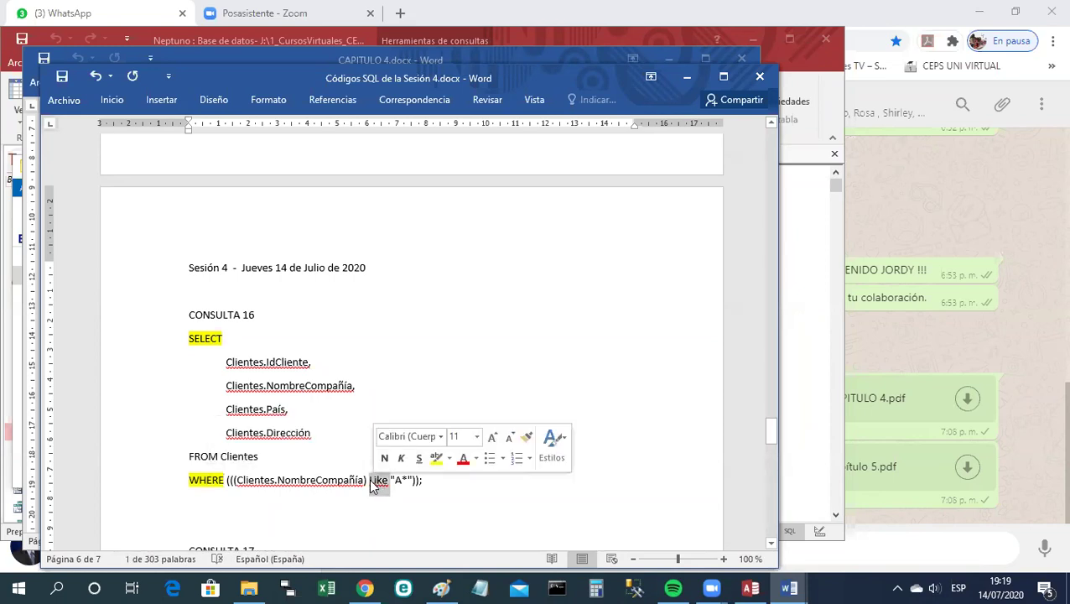
pyautogui.click(434, 463)
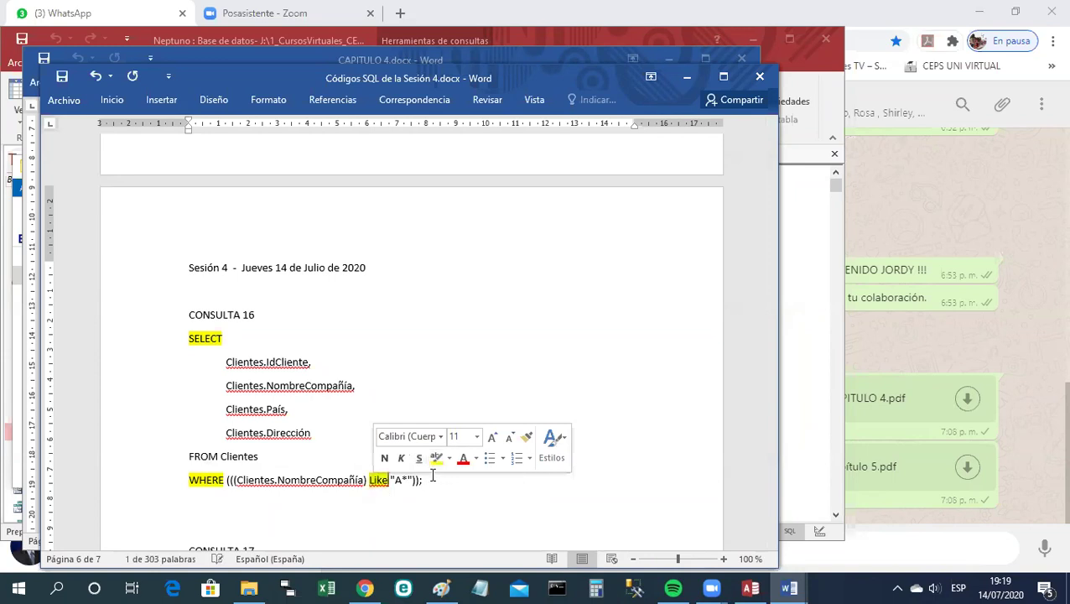
pyautogui.click(435, 484)
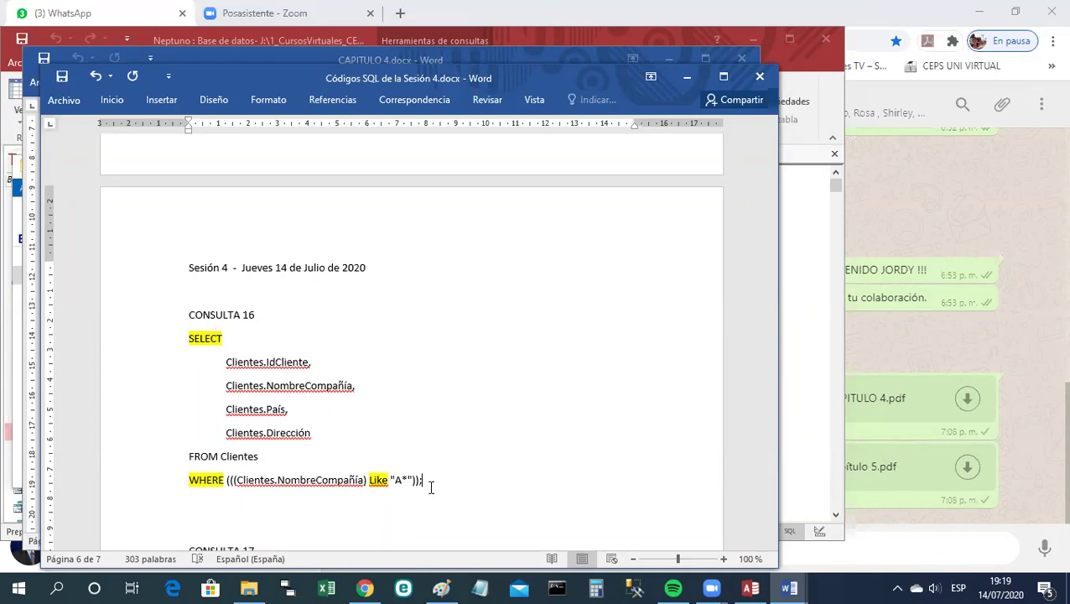
pyautogui.click(62, 76)
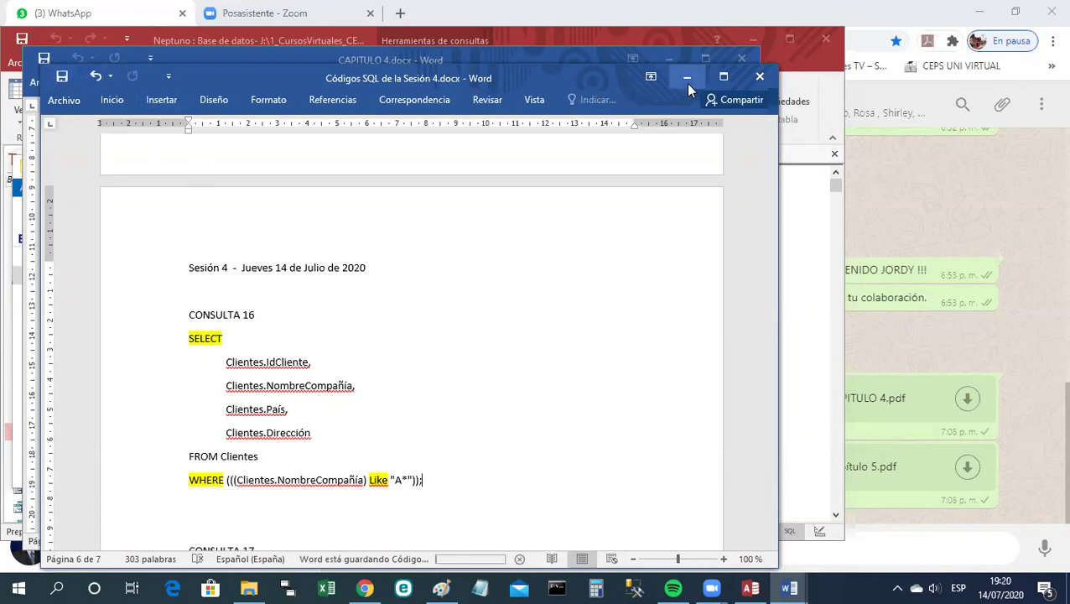
# Return to the Neptuno database in Access and view Consulta16 in Design view, followed by Datasheet view.
pyautogui.click(686, 77)
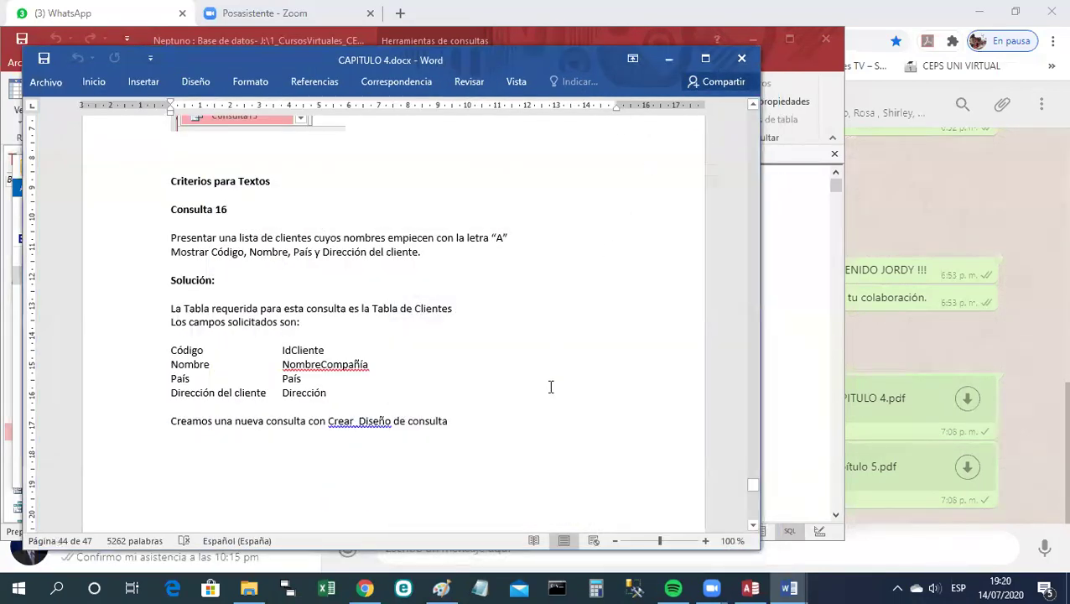
pyautogui.click(668, 64)
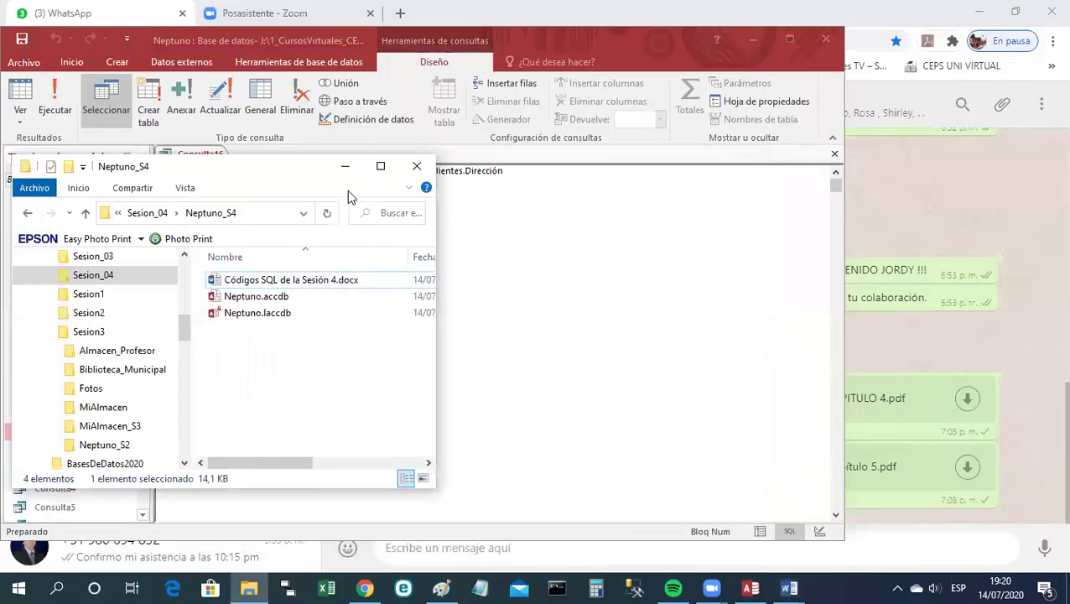
pyautogui.click(344, 165)
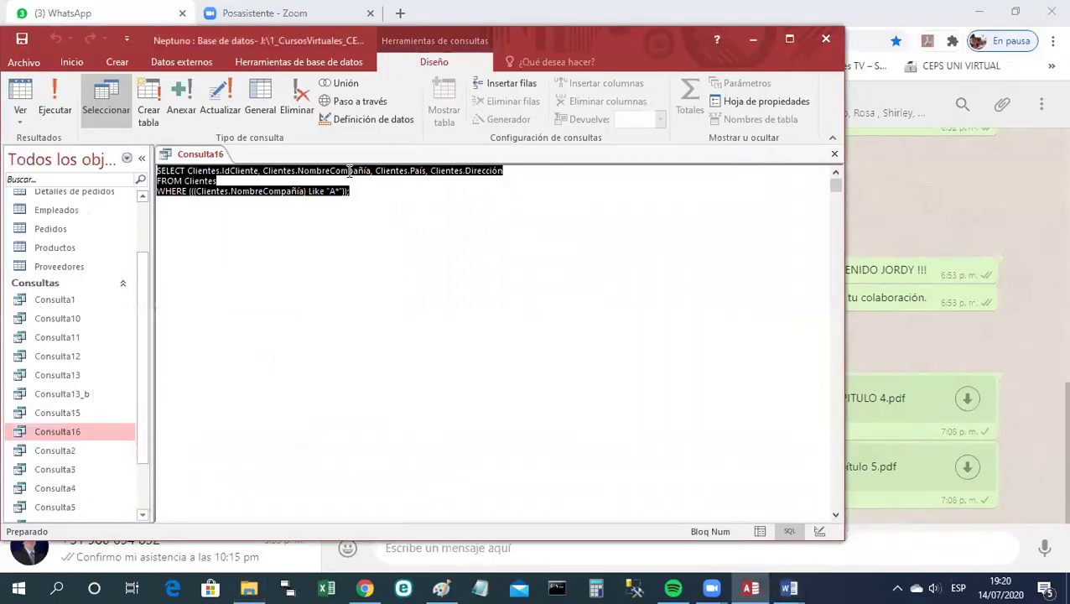
pyautogui.rightClick(211, 153)
pyautogui.click(248, 223)
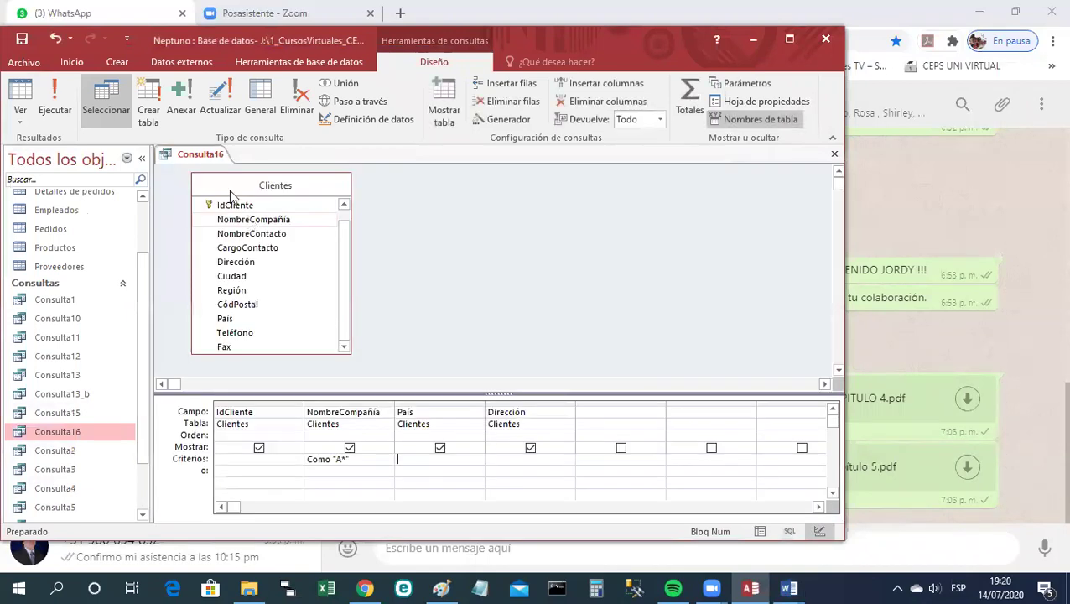
pyautogui.rightClick(207, 158)
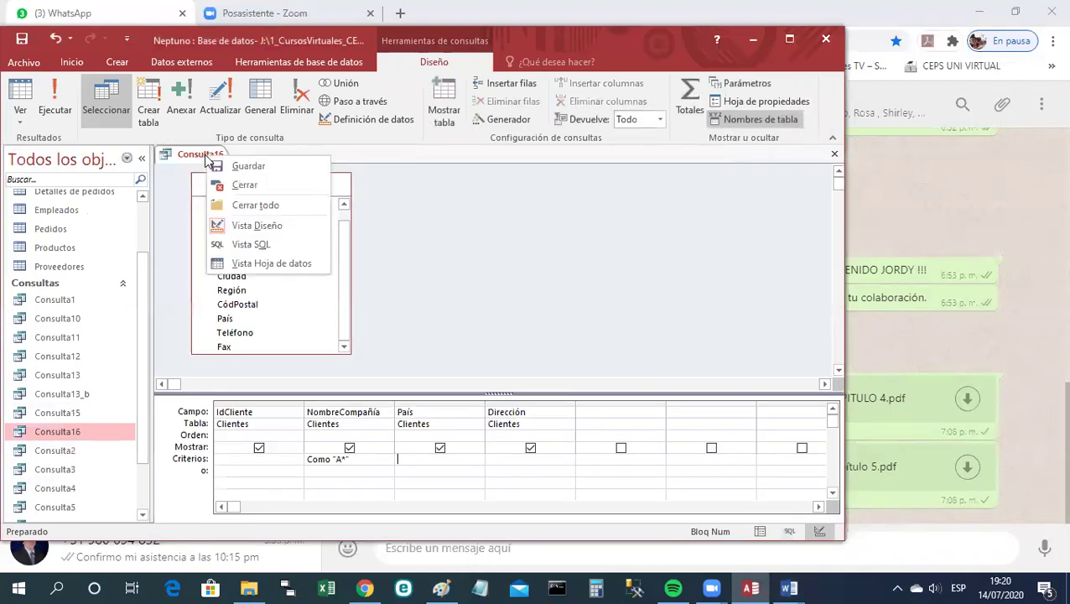
pyautogui.click(262, 263)
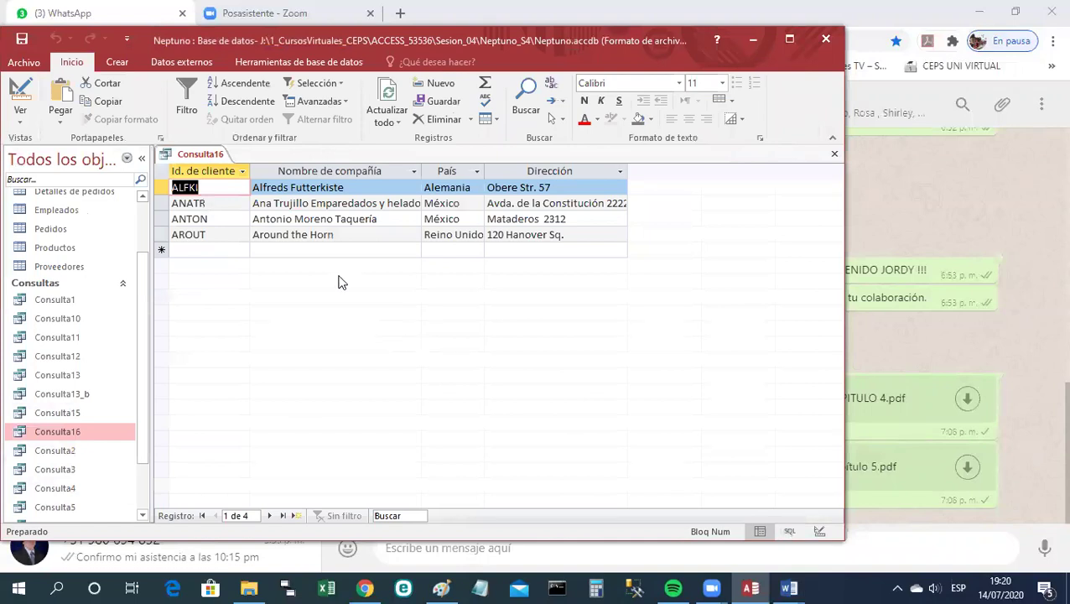
# Save Consulta16 and close it.
pyautogui.rightClick(217, 159)
pyautogui.click(238, 166)
pyautogui.rightClick(192, 158)
pyautogui.click(225, 180)
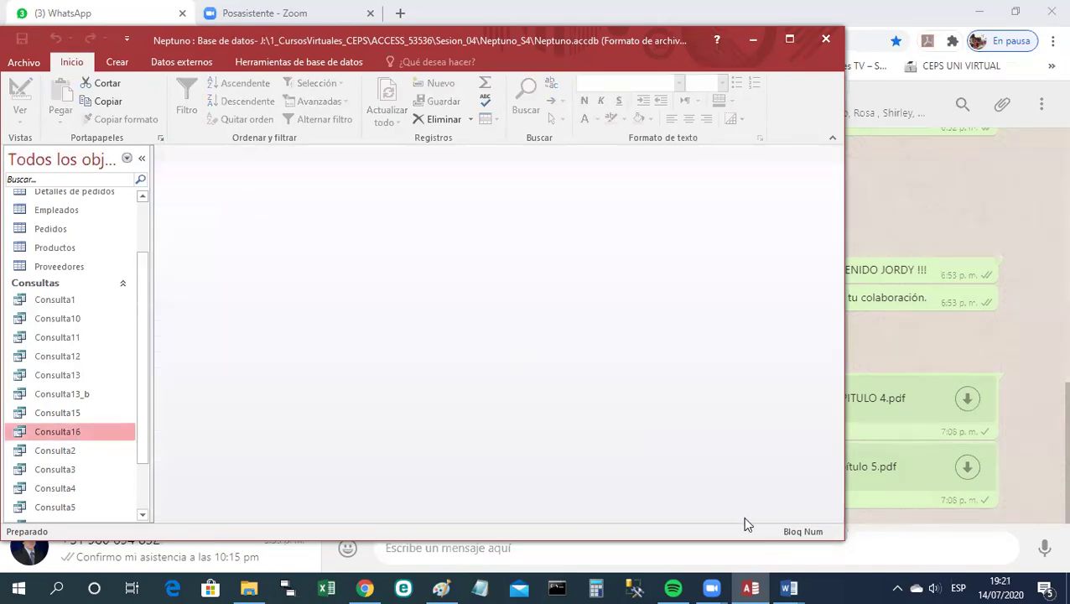
# Read the proposed exercise for Consulta 17 in CAPITULO 4.docx in Word, and return to Access.
pyautogui.moveTo(790, 587)
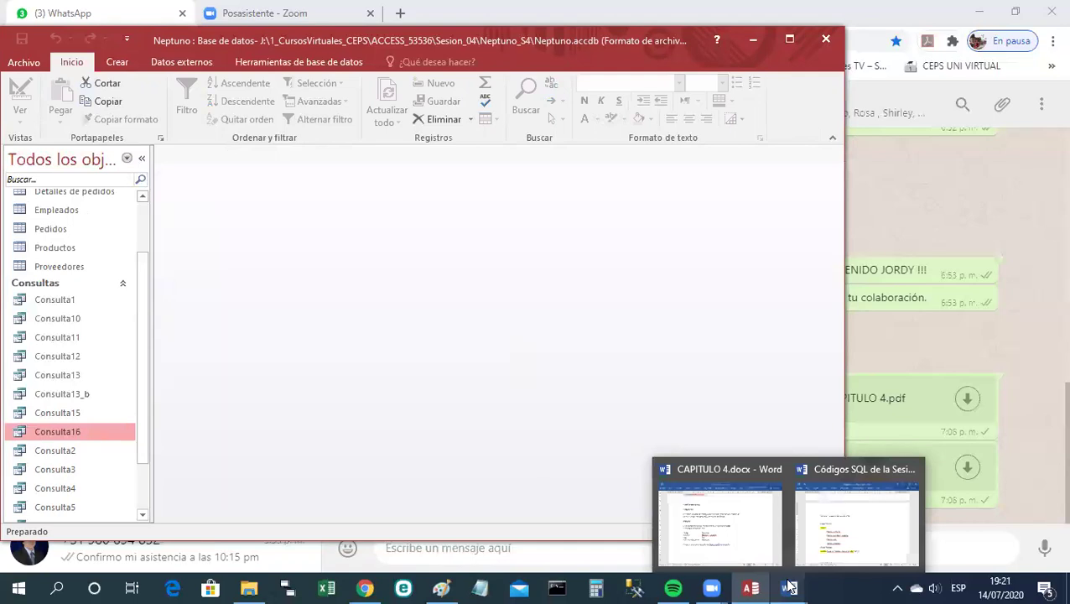
pyautogui.click(716, 518)
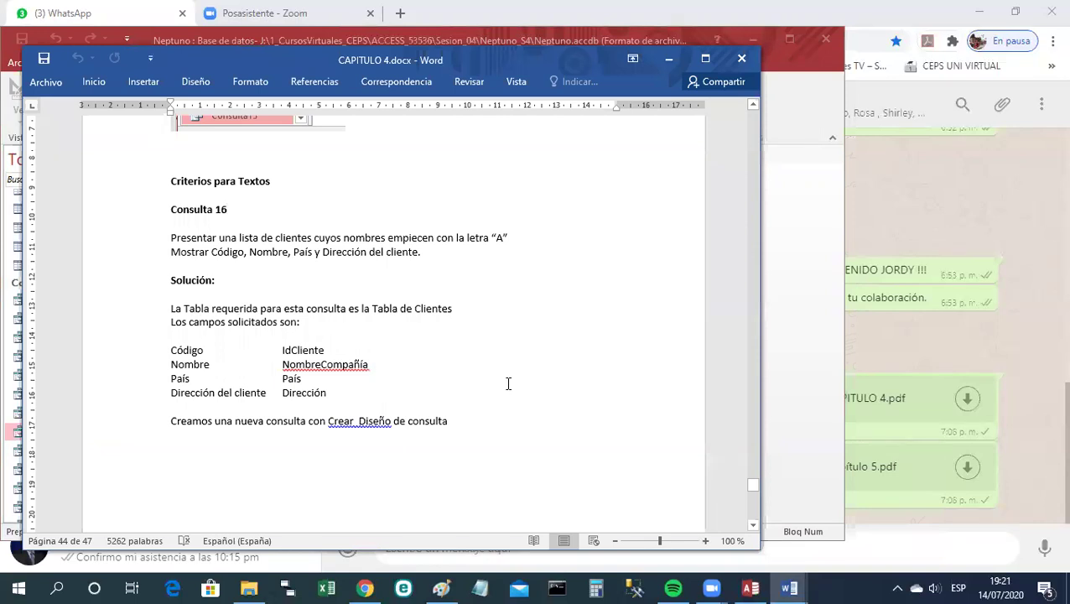
pyautogui.scroll(-5, 507, 387)
pyautogui.scroll(-12, 507, 390)
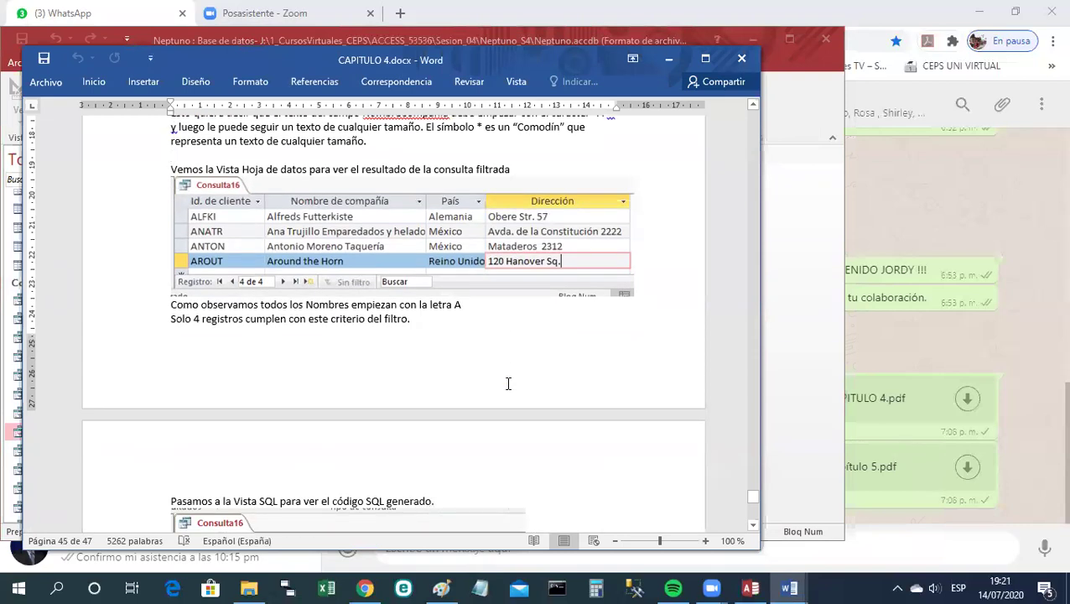
pyautogui.scroll(-6, 507, 384)
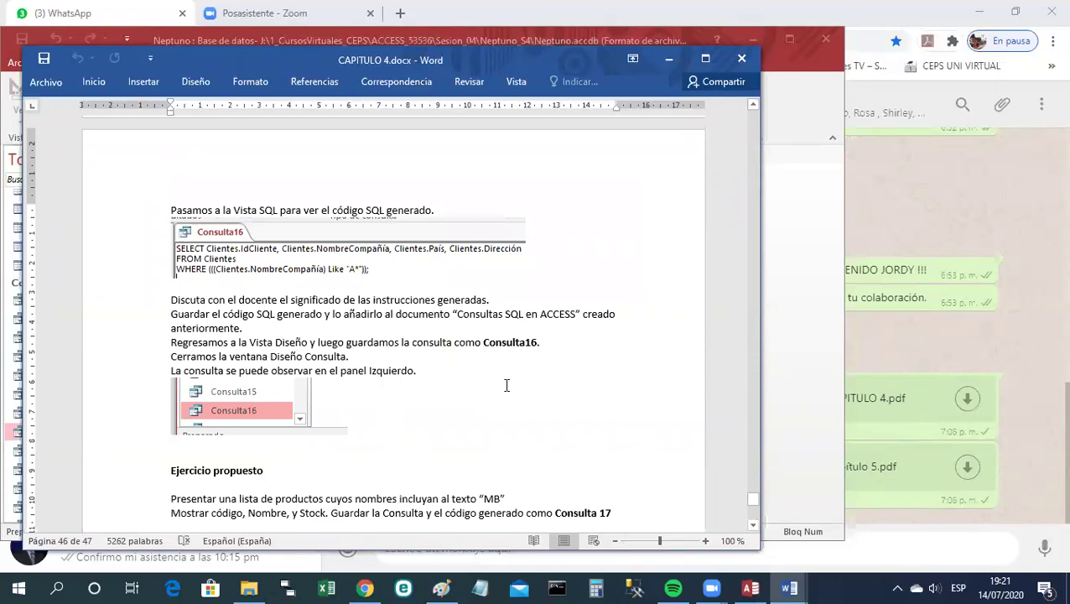
pyautogui.scroll(-3, 507, 388)
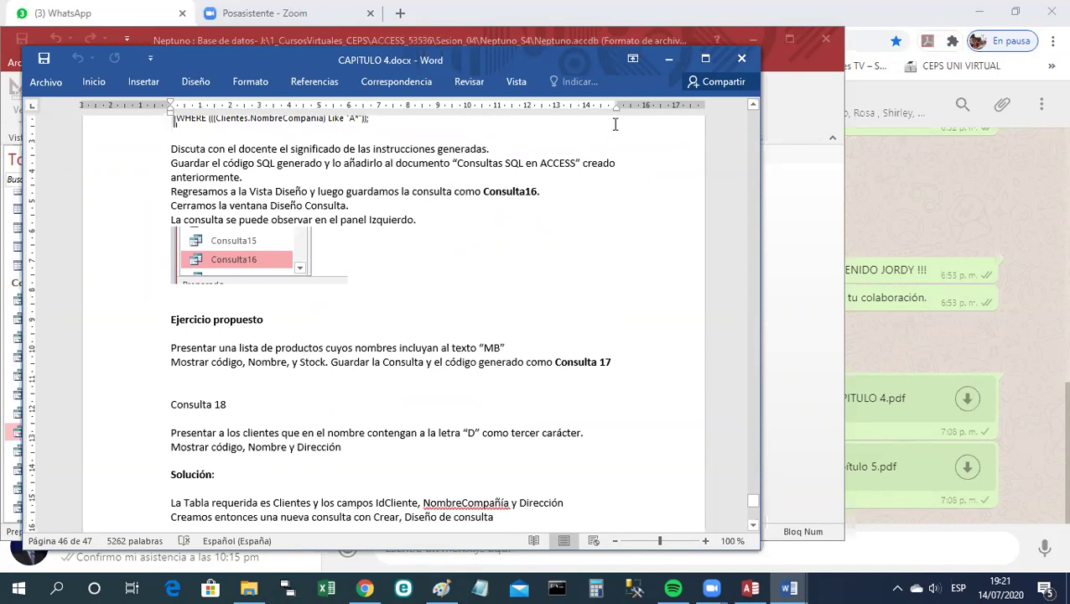
pyautogui.click(664, 60)
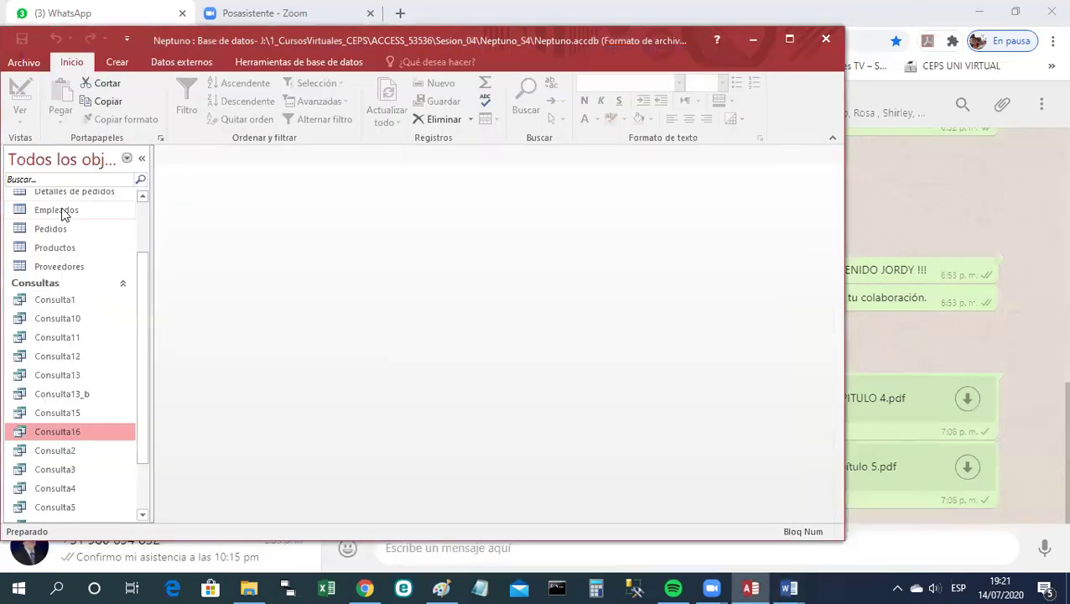
# Create a new query in Design view based on the Productos table.
pyautogui.click(115, 61)
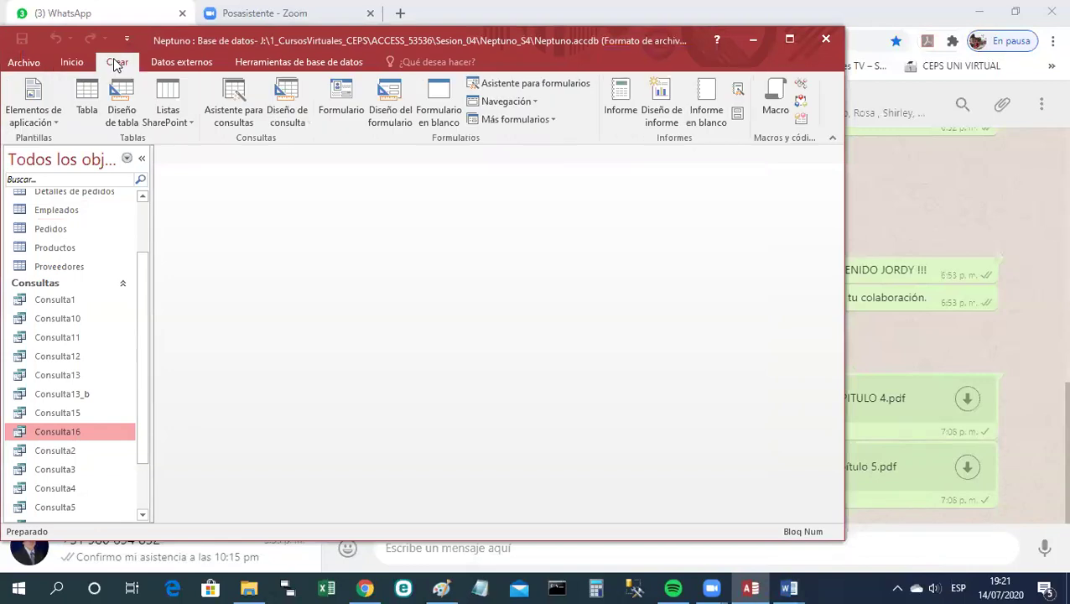
pyautogui.click(275, 109)
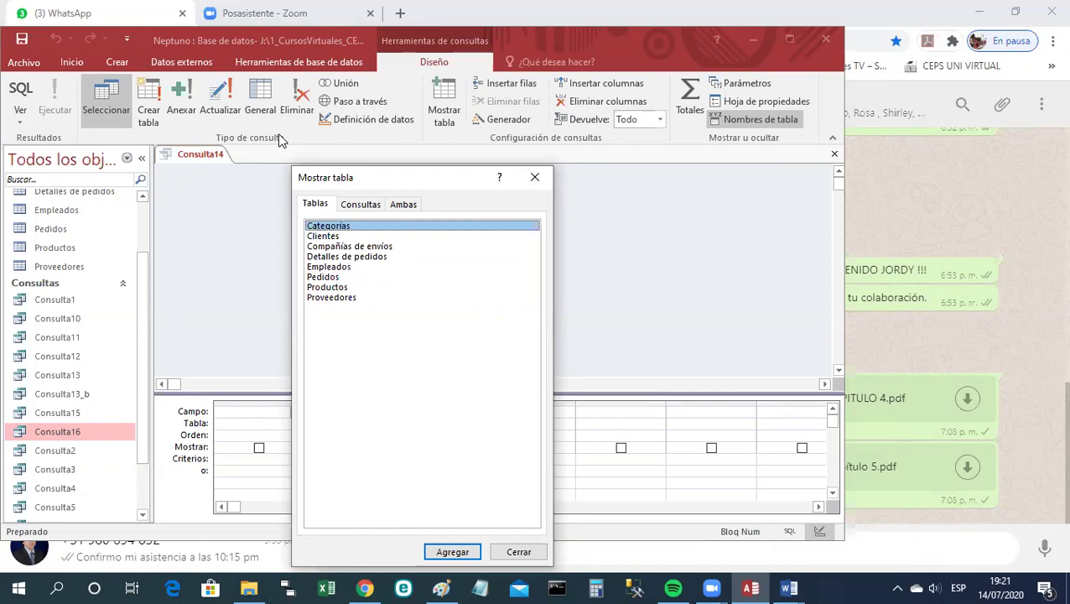
pyautogui.click(338, 289)
pyautogui.click(451, 553)
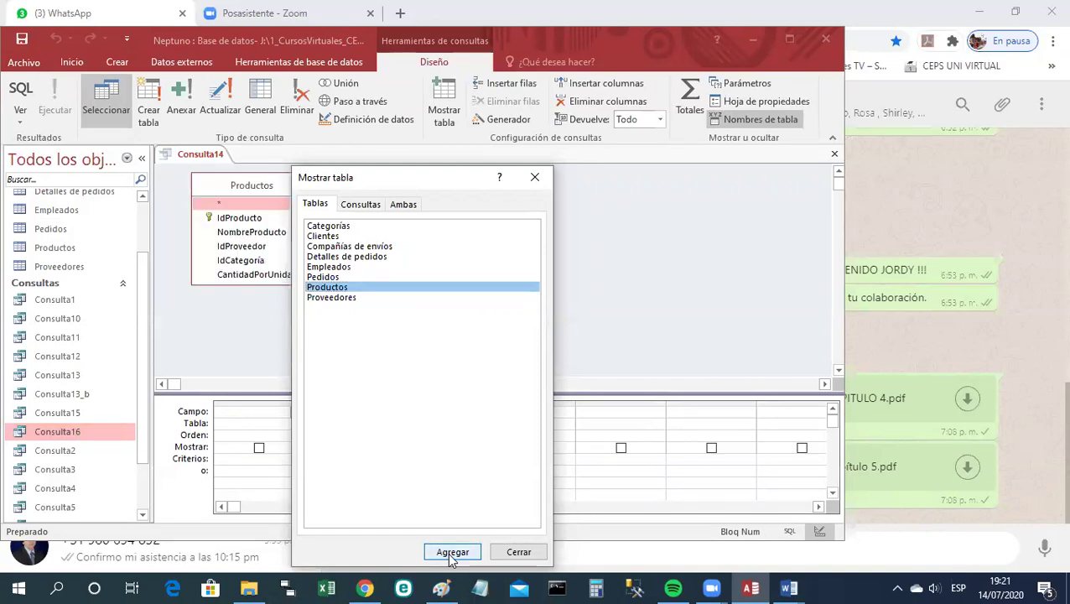
pyautogui.click(511, 552)
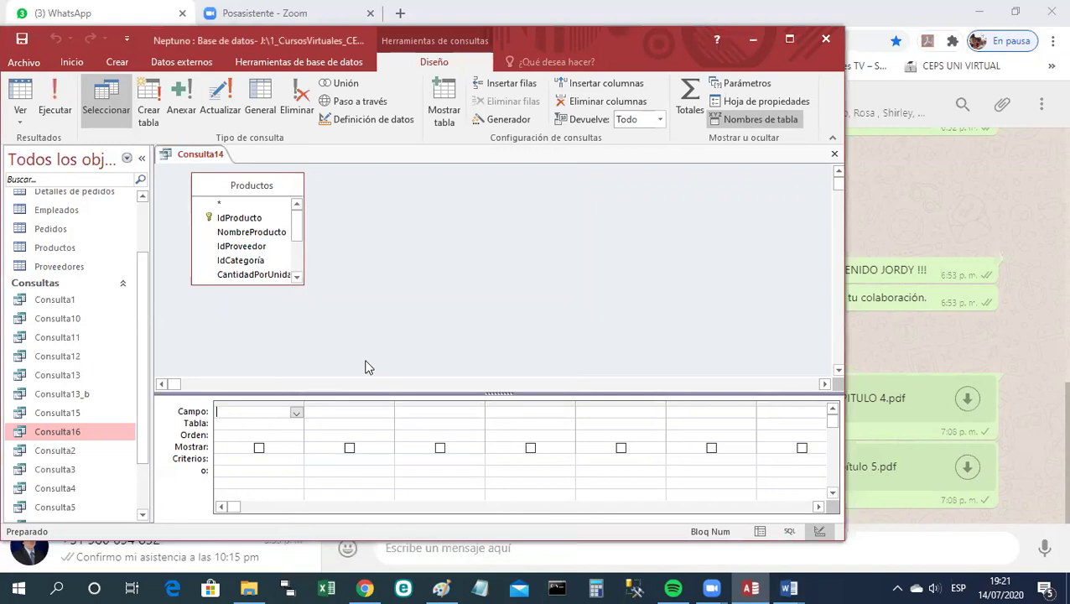
# Enlarge the Productos field list and add IdProducto, NombreProducto and UnidadesEnExistencia to the query grid.
pyautogui.click(298, 278)
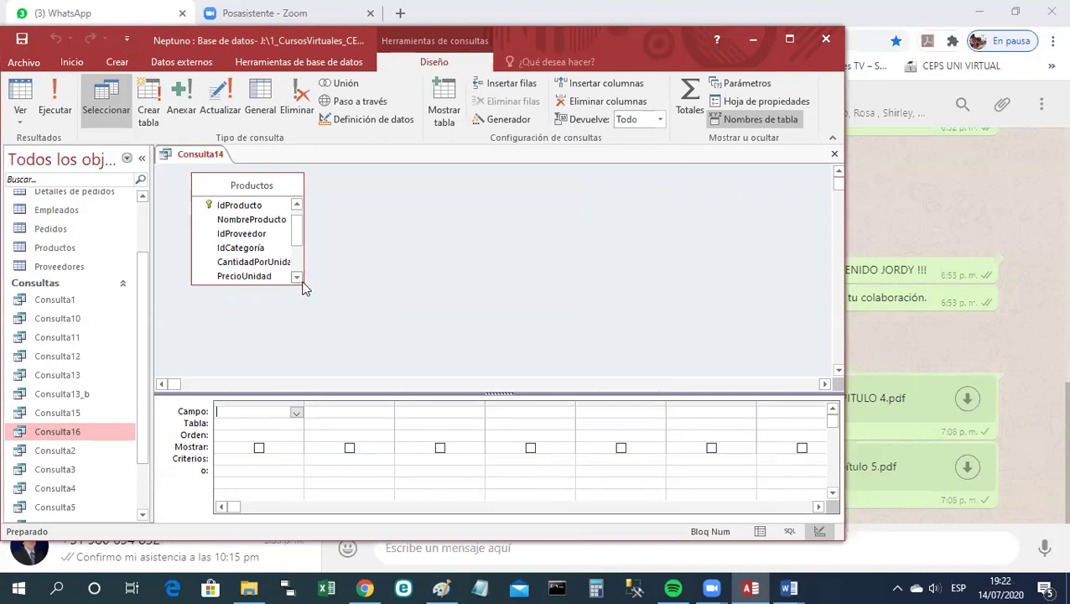
pyautogui.moveTo(307, 286); pyautogui.dragTo(362, 378)
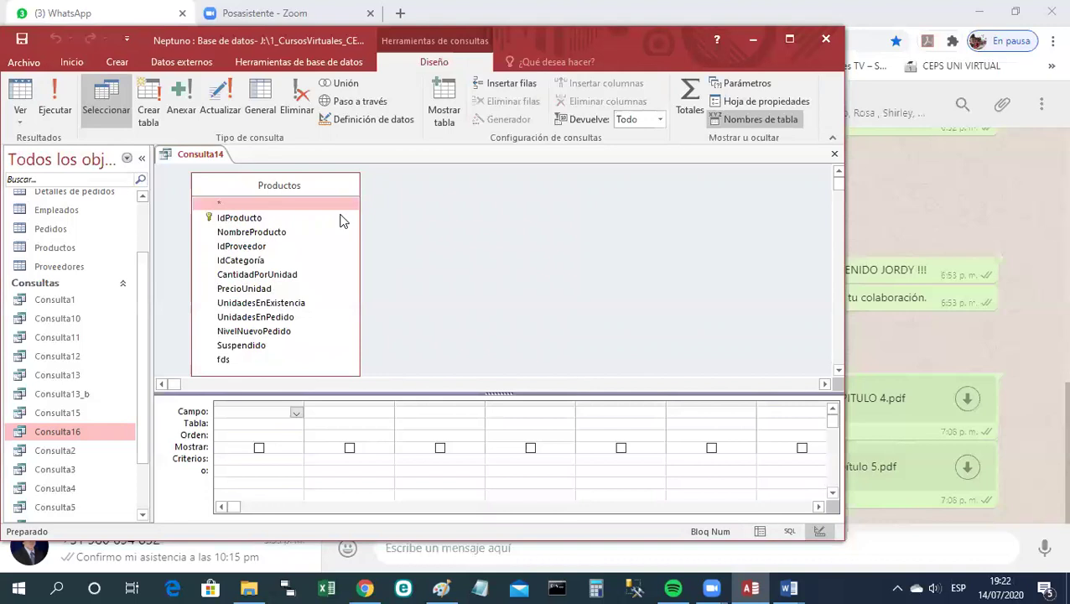
pyautogui.moveTo(235, 218); pyautogui.dragTo(269, 416)
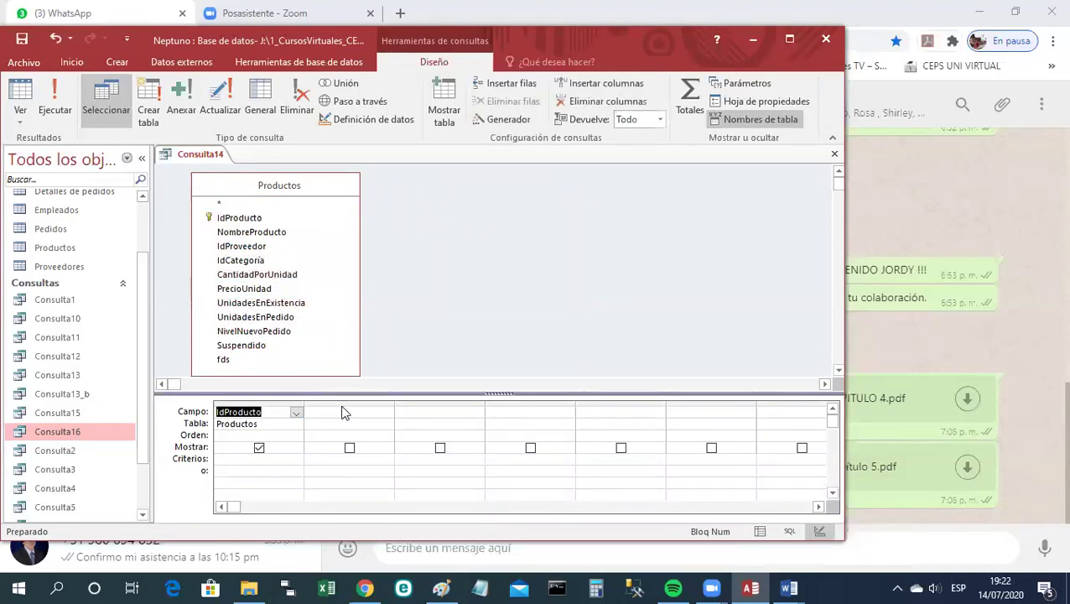
pyautogui.click(276, 235)
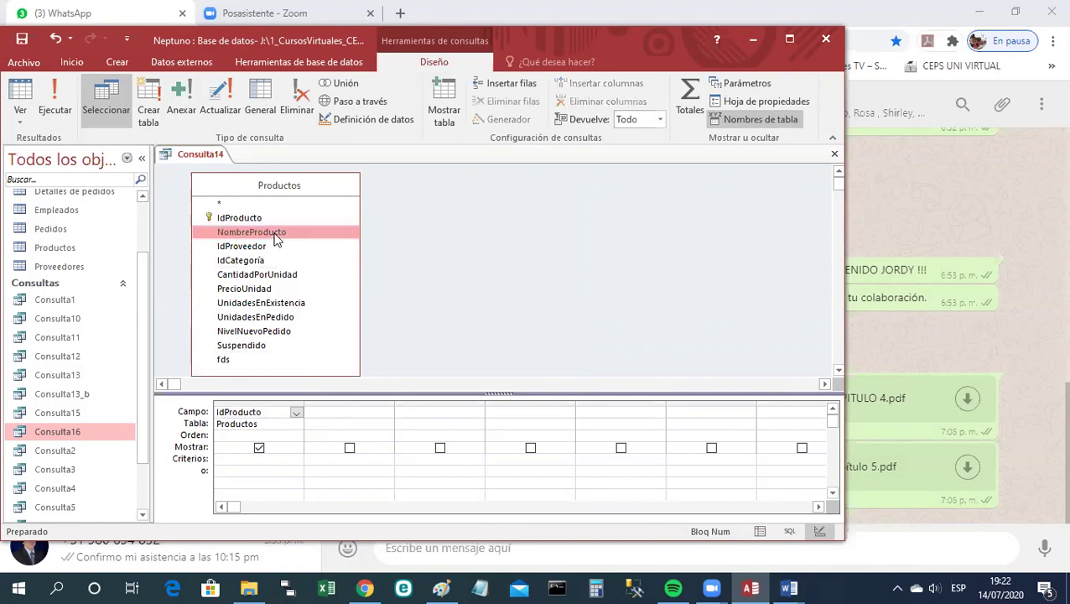
pyautogui.moveTo(336, 414); pyautogui.dragTo(336, 414)
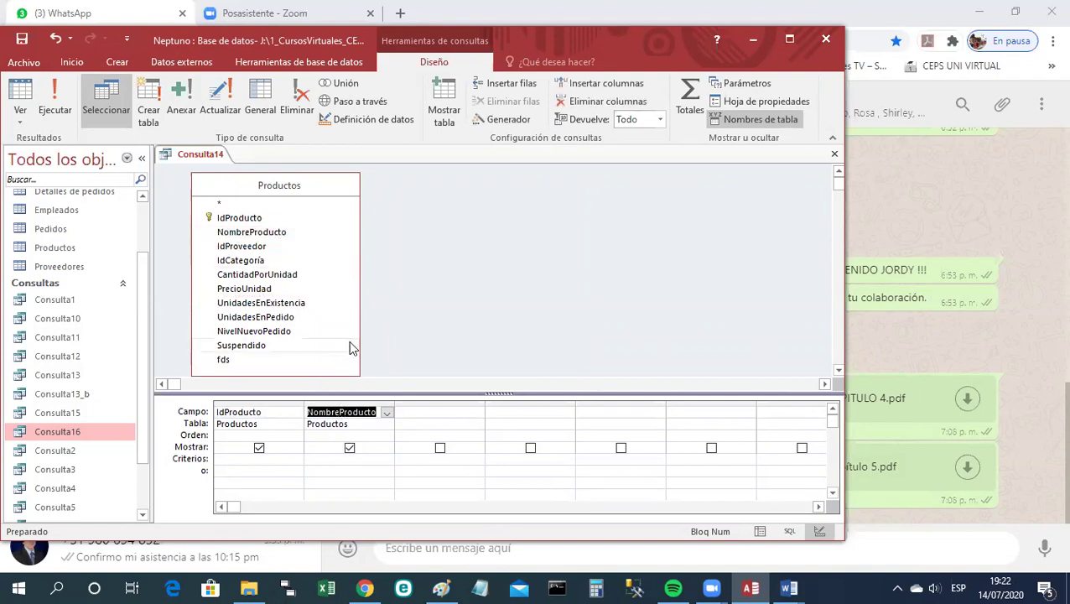
pyautogui.moveTo(279, 308); pyautogui.dragTo(434, 414)
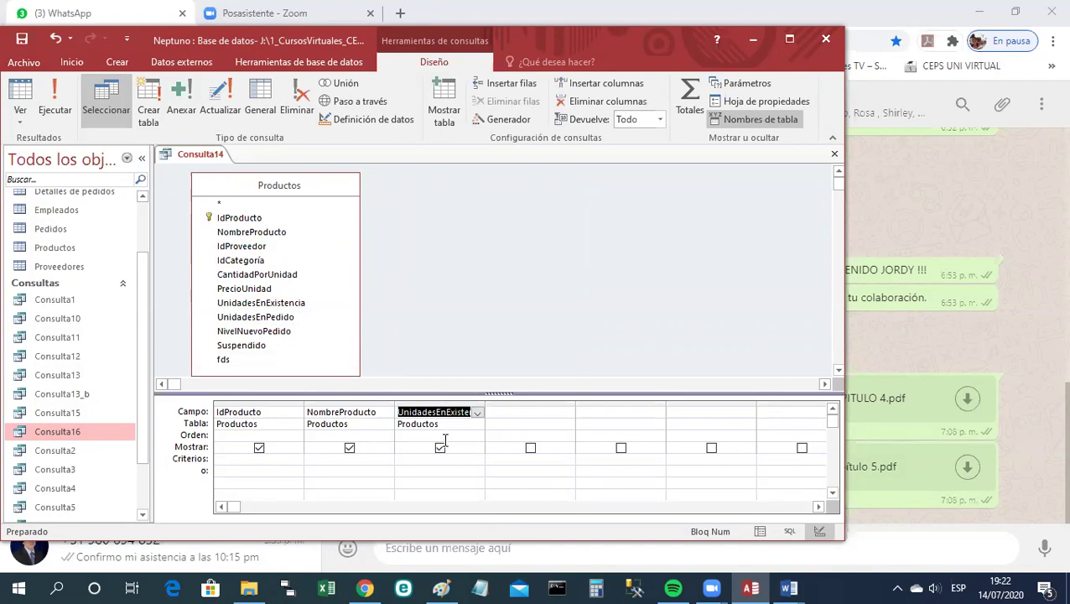
# Preview the product query in Datasheet view and return to its NombreProducto column in Design view.
pyautogui.rightClick(217, 158)
pyautogui.click(247, 265)
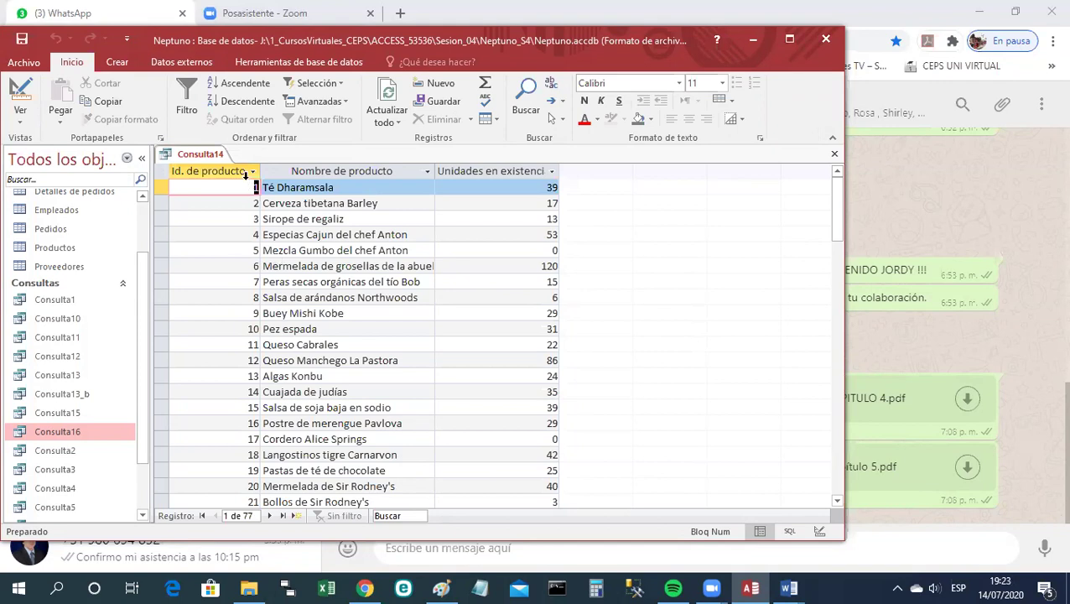
pyautogui.rightClick(213, 156)
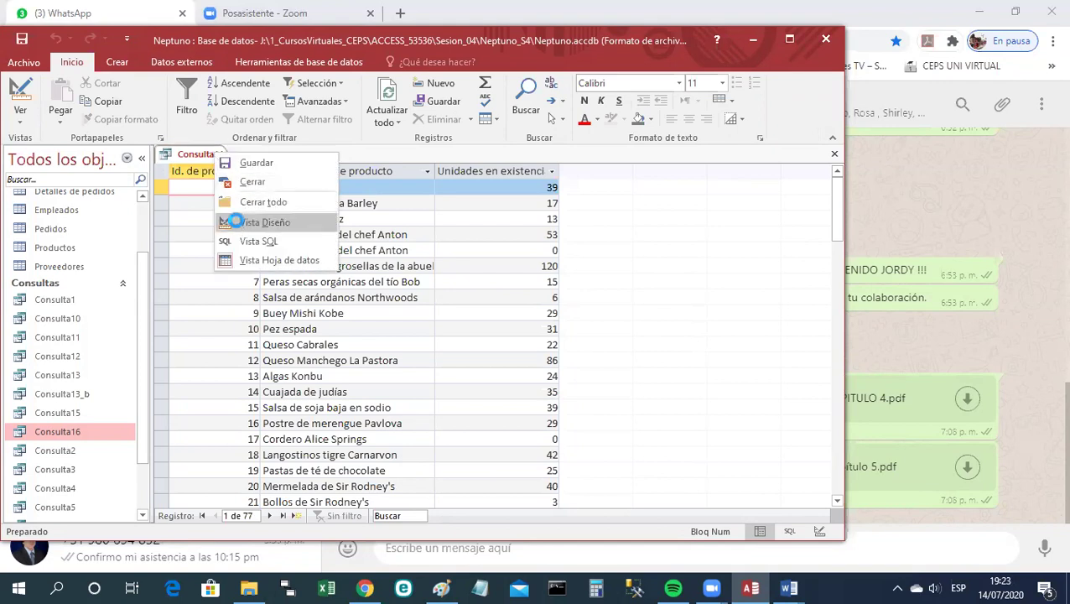
pyautogui.click(235, 222)
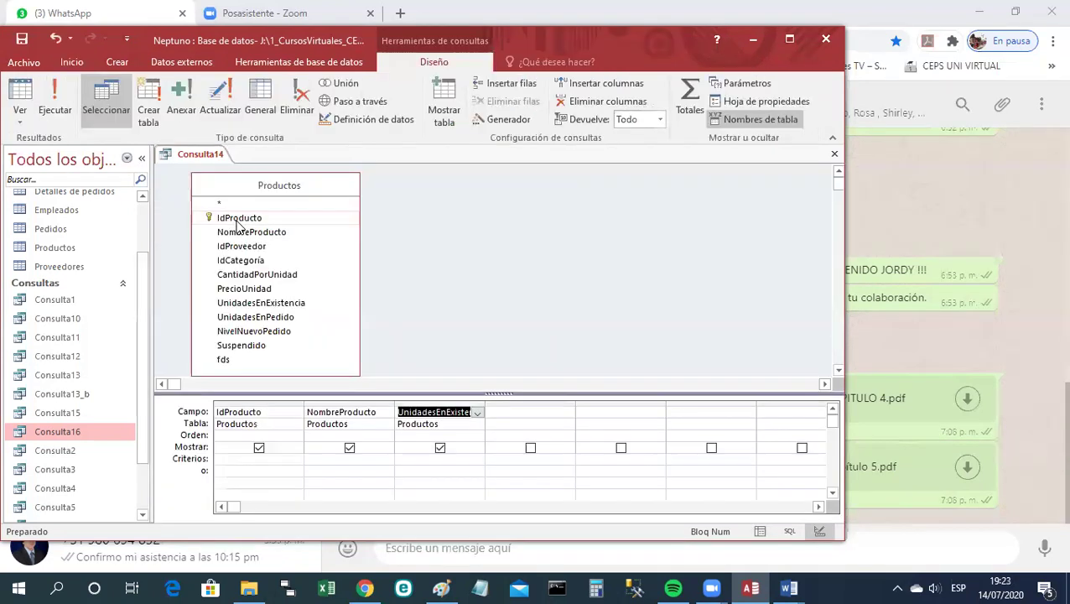
pyautogui.click(341, 411)
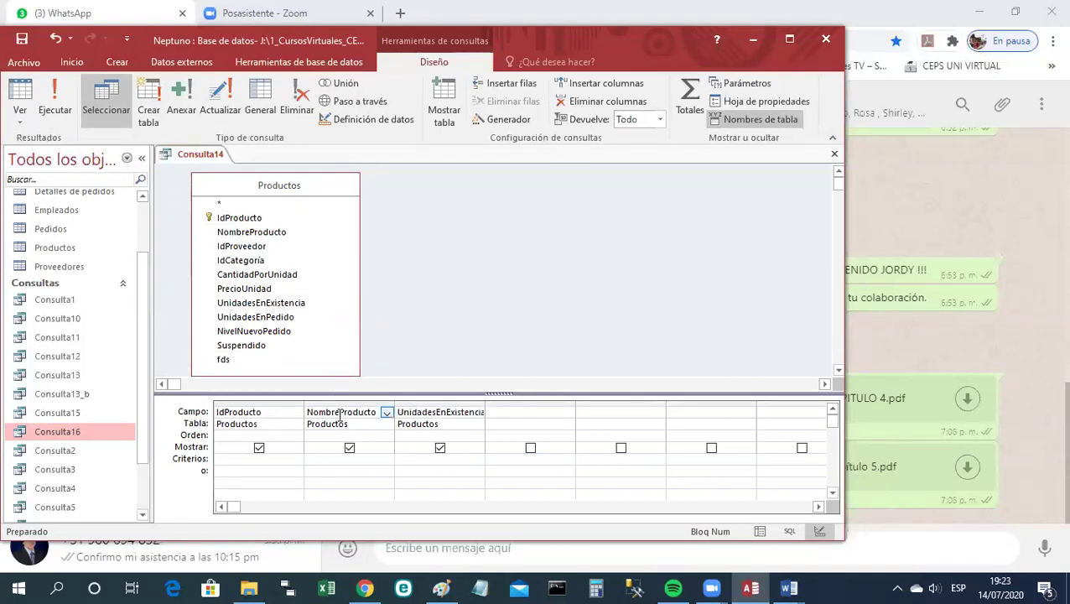
pyautogui.click(205, 465)
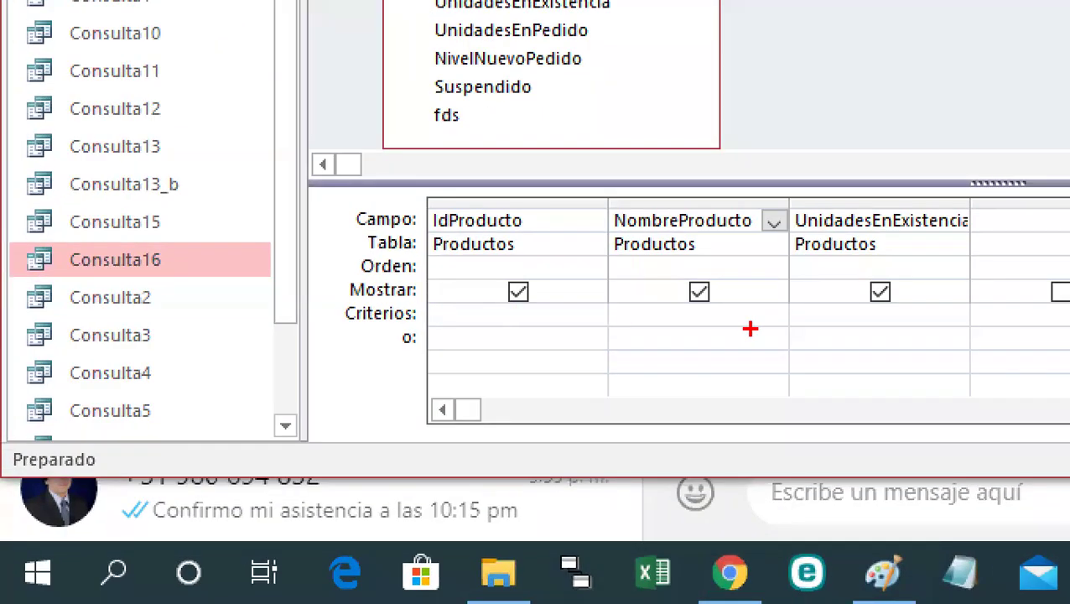
# Set the criterion of the NombreProducto column to "*MB*".
pyautogui.moveTo(632, 318); pyautogui.dragTo(739, 314)
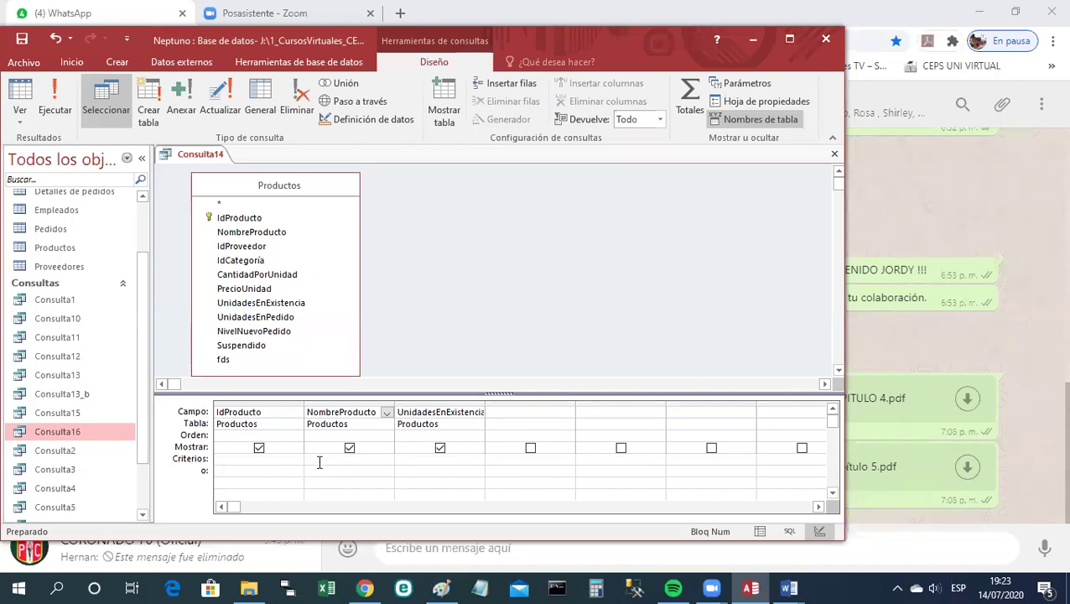
pyautogui.click(319, 460)
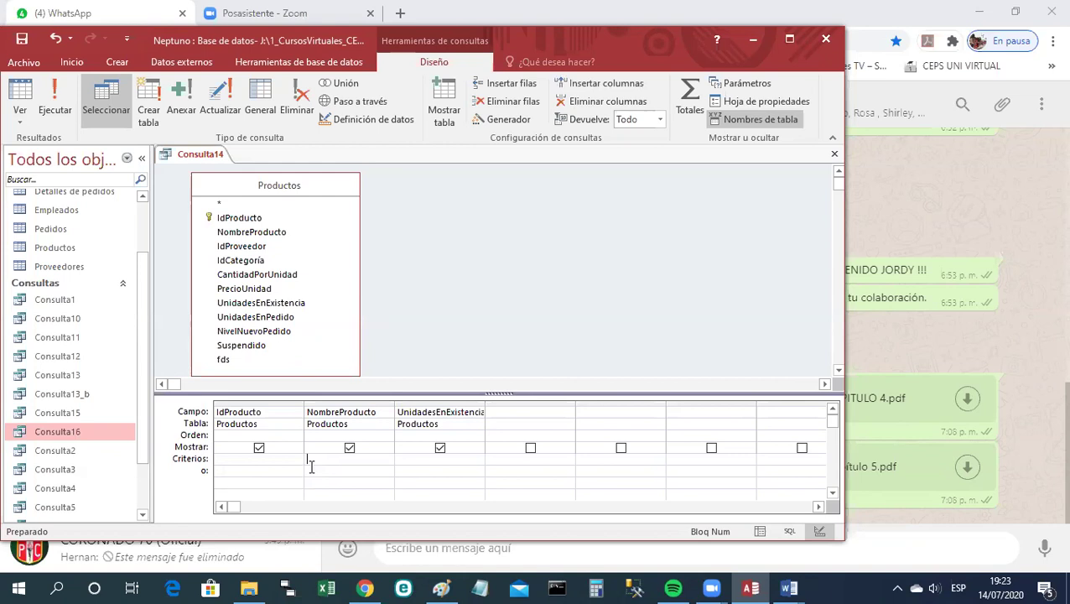
pyautogui.write('"')
pyautogui.press('capslock')
pyautogui.write('MB*')
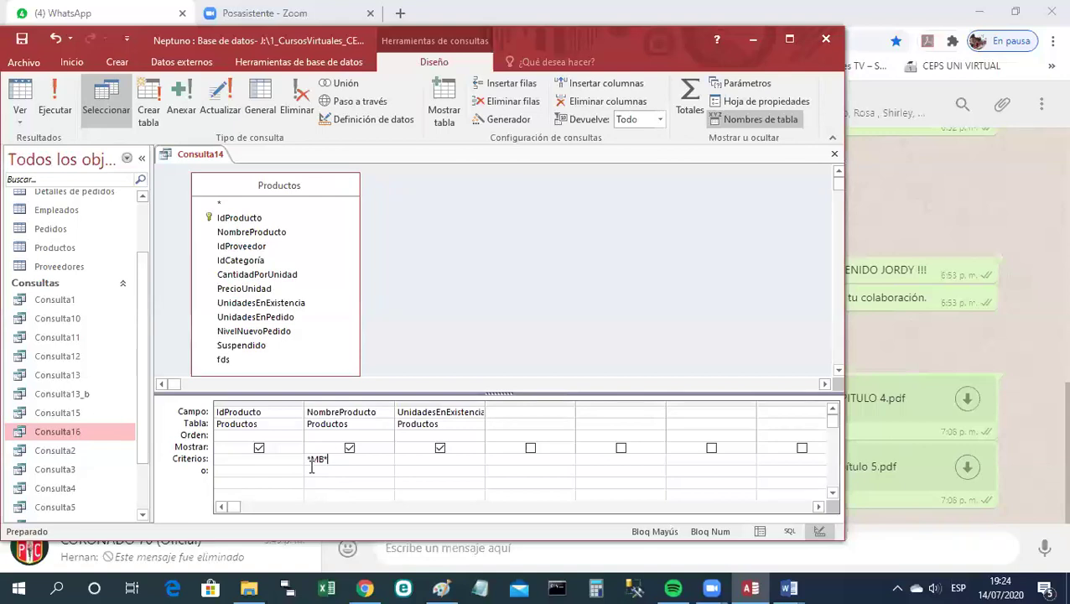
pyautogui.press('Return')
# Examine the query in Datasheet view for where MB occurs in each product name, and return to Design view.
pyautogui.rightClick(219, 157)
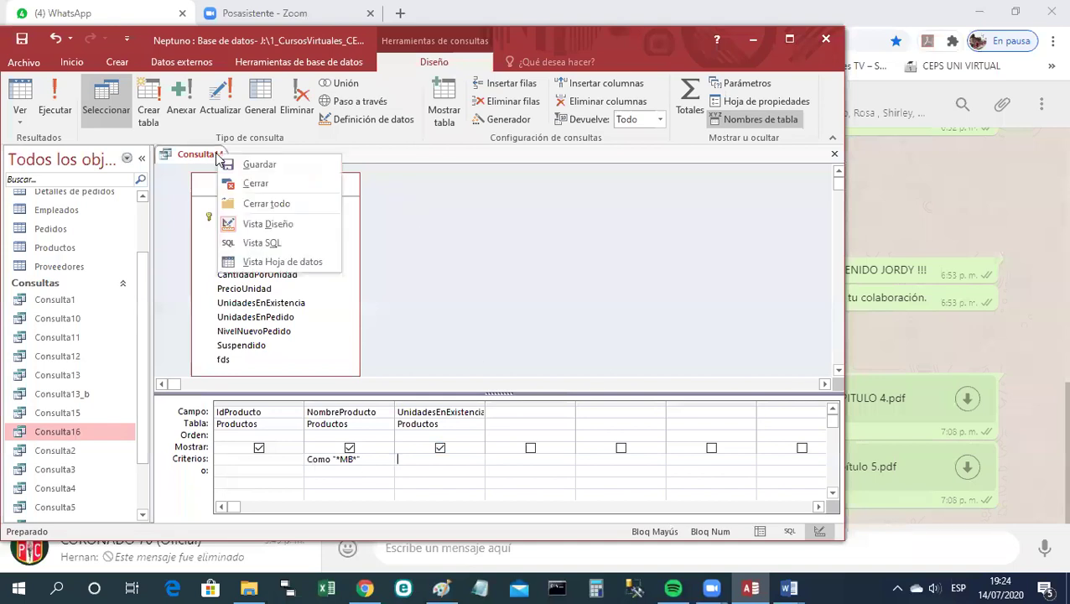
pyautogui.click(257, 263)
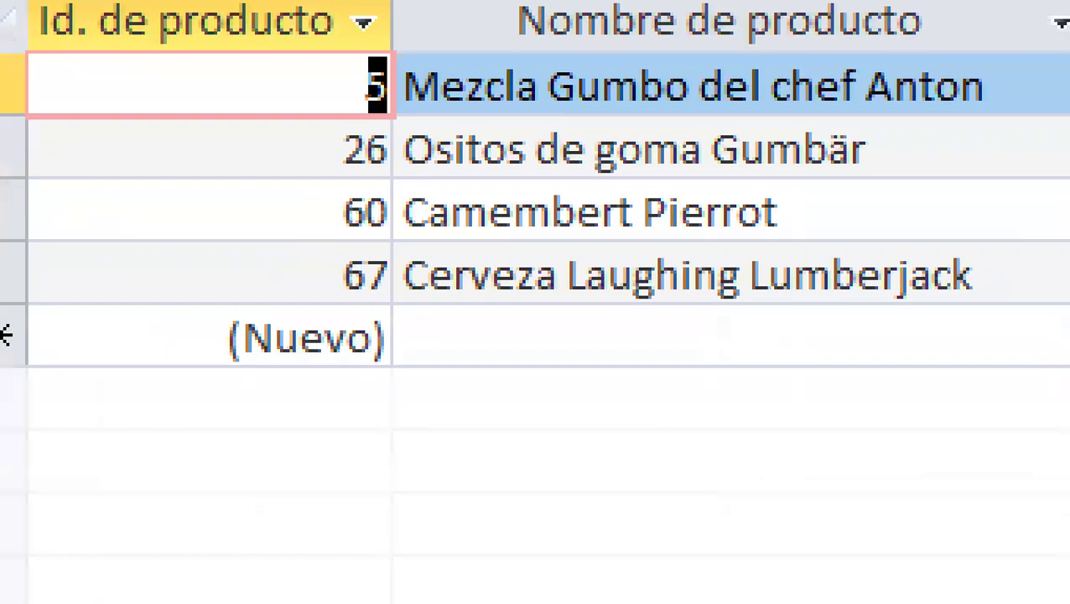
pyautogui.moveTo(612, 109); pyautogui.dragTo(663, 105)
pyautogui.moveTo(775, 171); pyautogui.dragTo(807, 170)
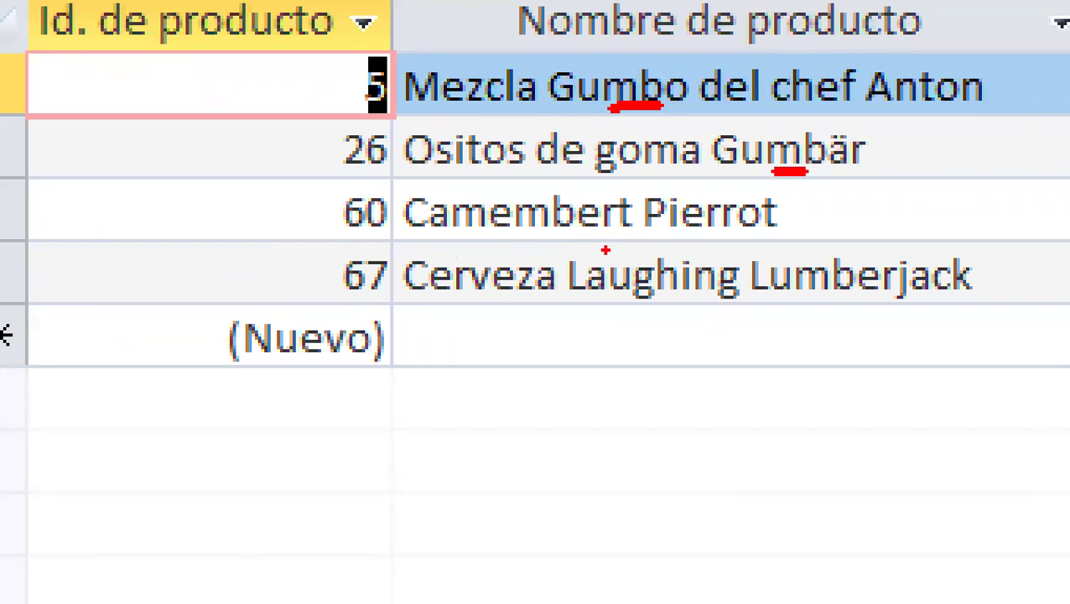
pyautogui.moveTo(526, 226); pyautogui.dragTo(572, 229)
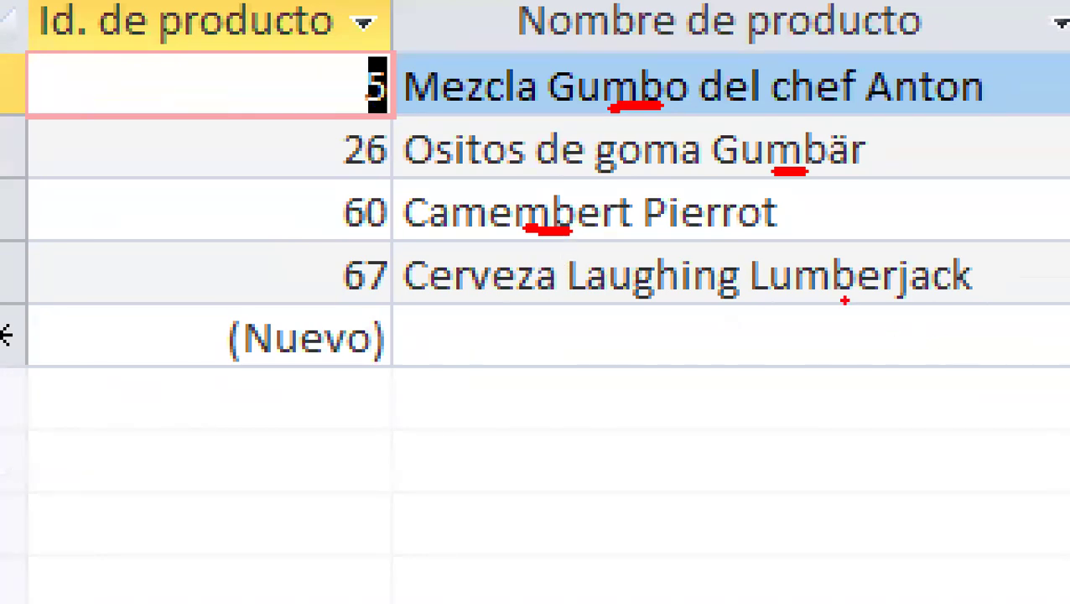
pyautogui.moveTo(801, 297); pyautogui.dragTo(864, 315)
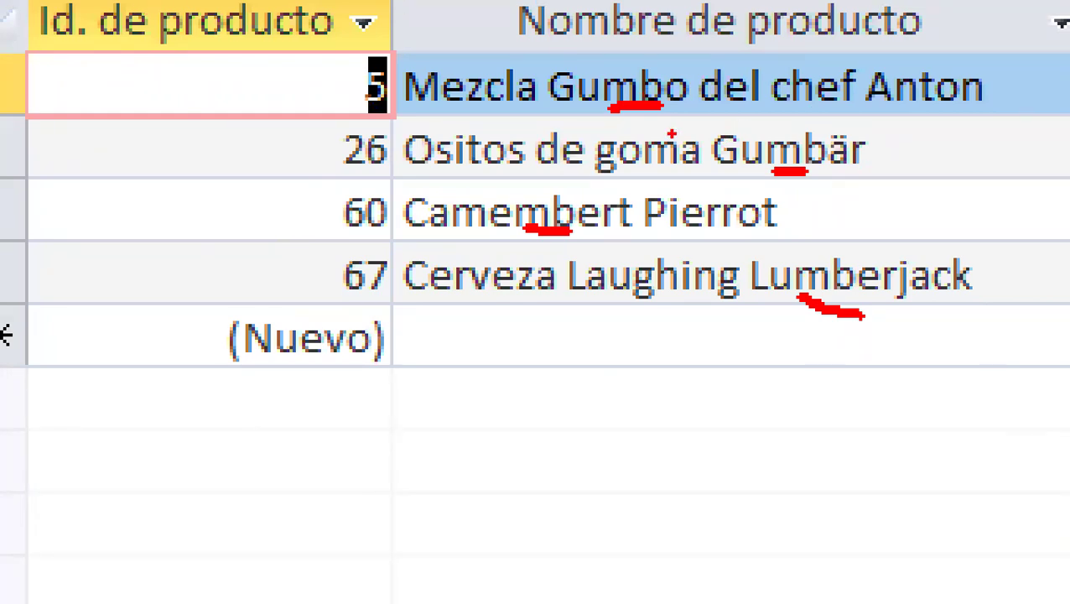
pyautogui.moveTo(592, 86); pyautogui.dragTo(404, 85)
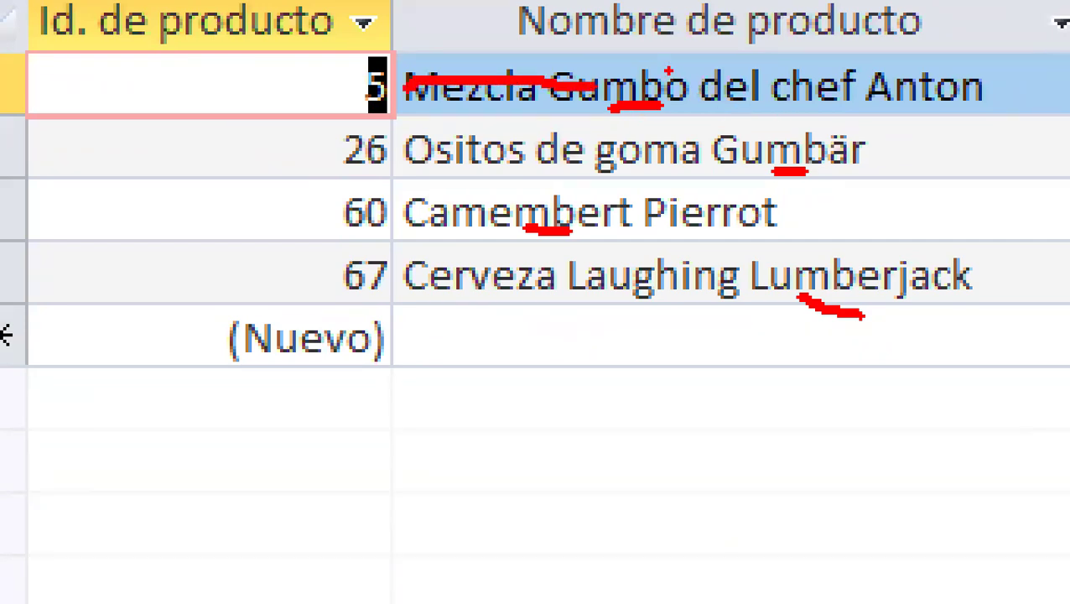
pyautogui.moveTo(683, 90)
pyautogui.mouseDown()
pyautogui.moveTo(690, 101)
pyautogui.moveTo(806, 107)
pyautogui.moveTo(1001, 104)
pyautogui.mouseUp()
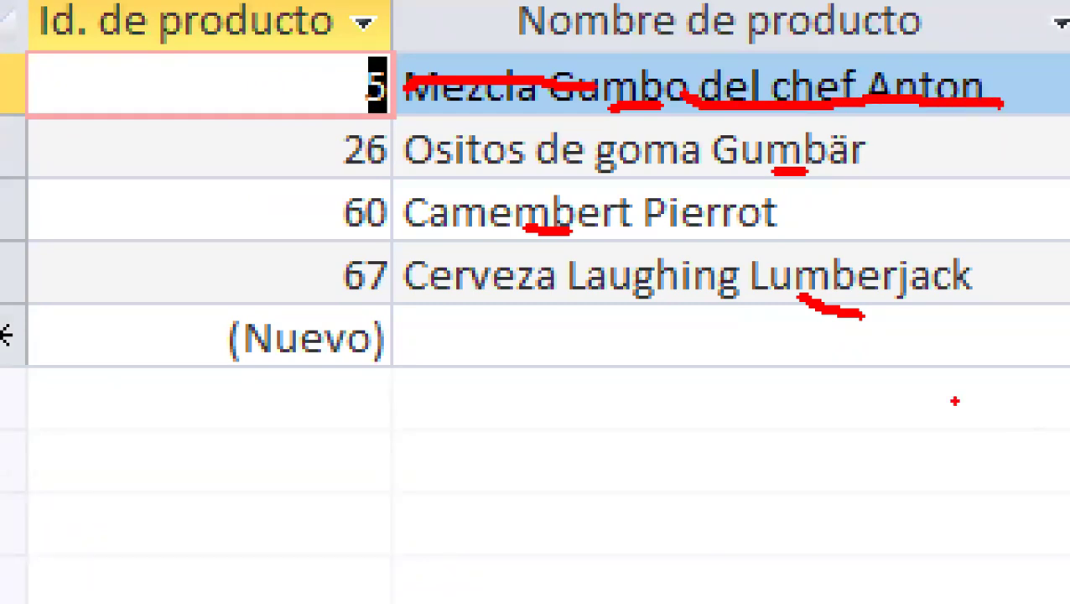
pyautogui.press('Escape')
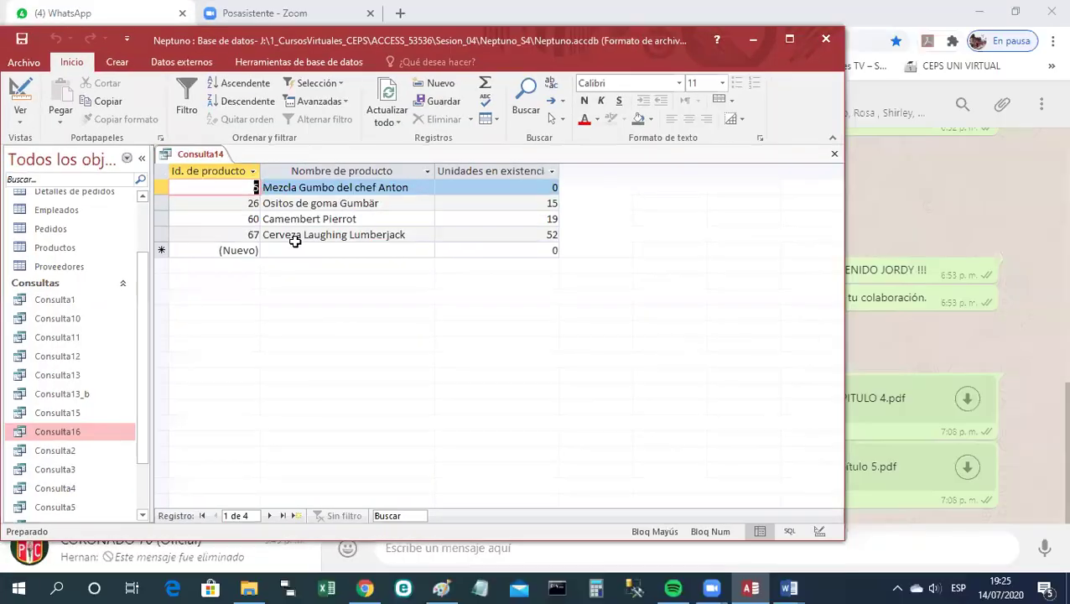
pyautogui.rightClick(209, 160)
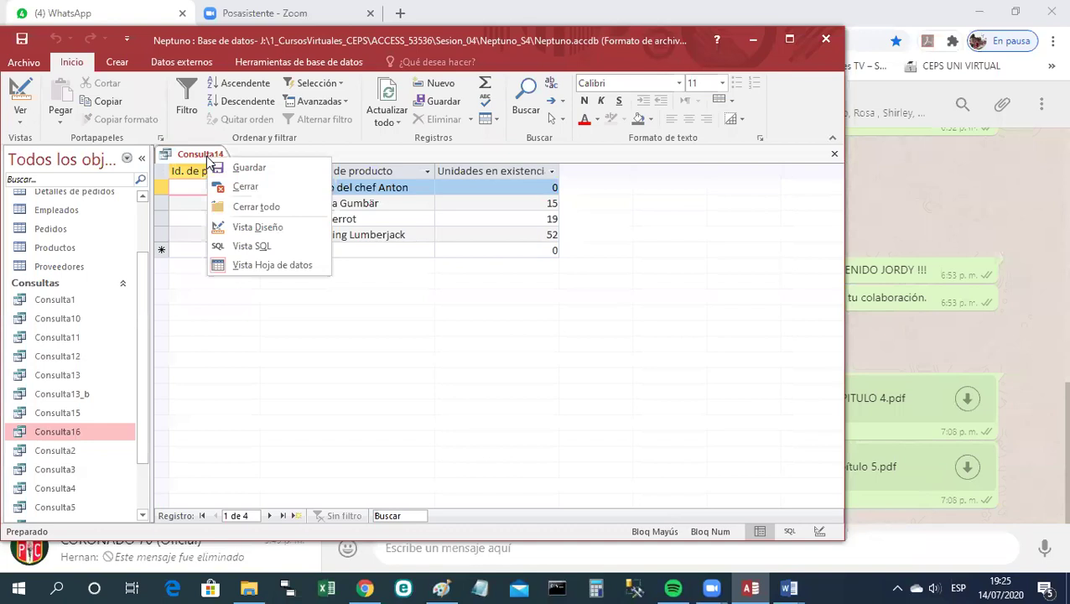
pyautogui.click(222, 238)
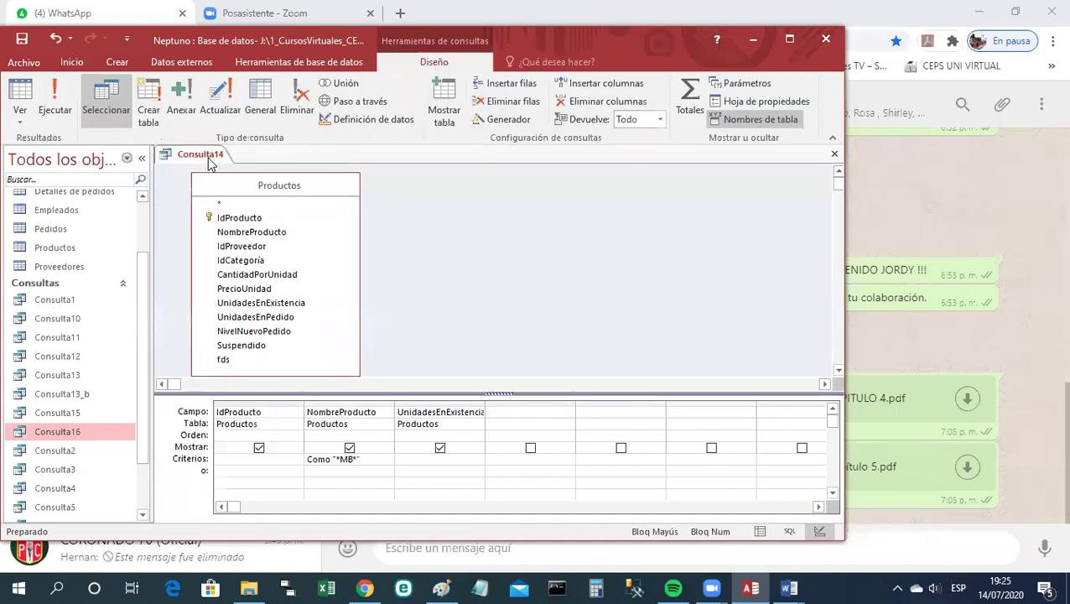
# Save the product query as Consulta17.
pyautogui.rightClick(208, 161)
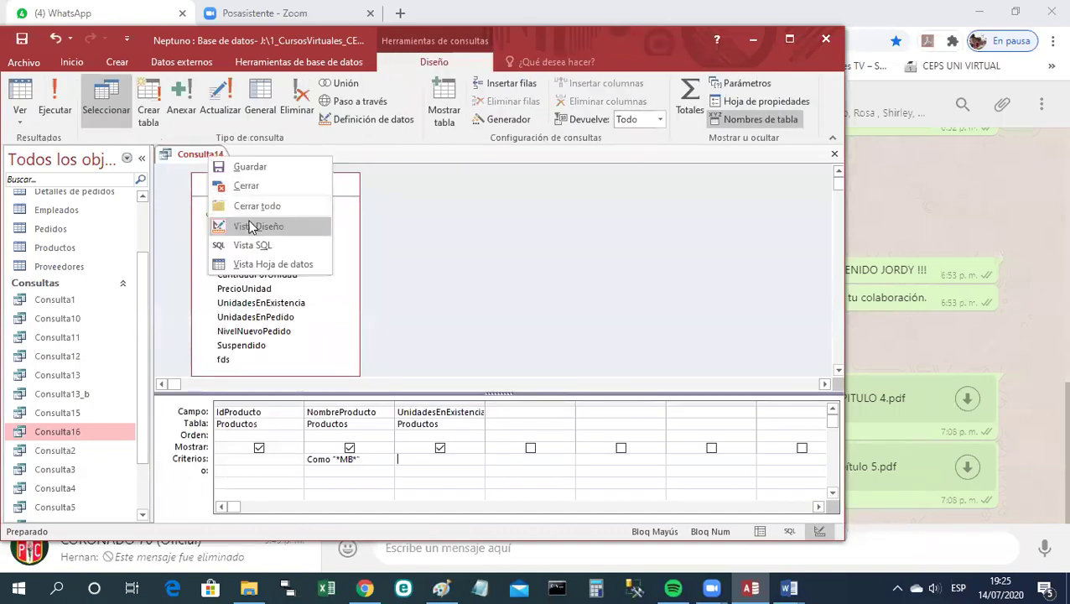
pyautogui.click(274, 167)
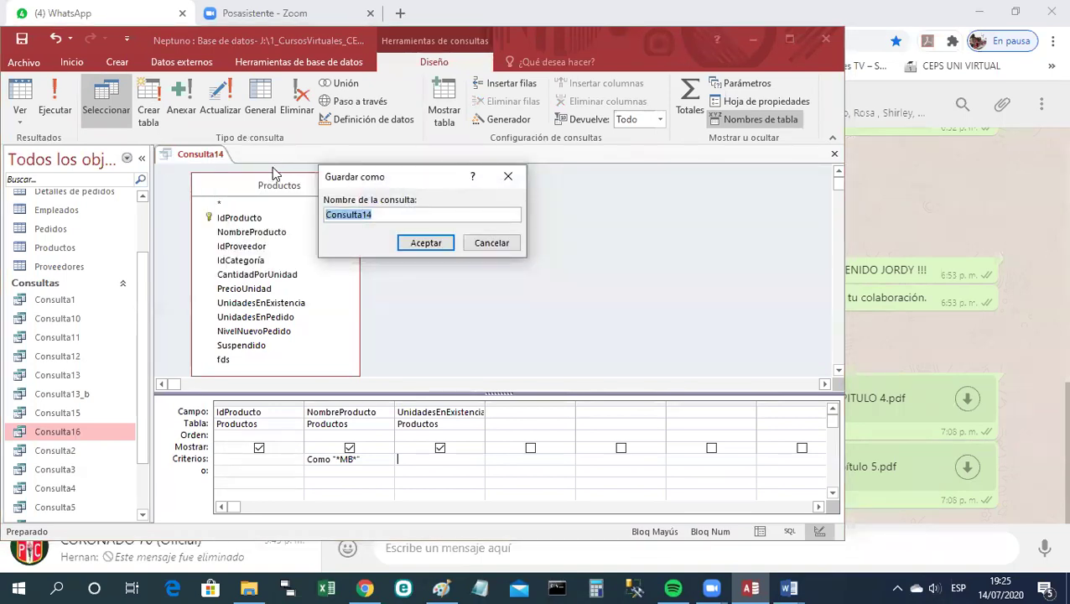
pyautogui.click(379, 215)
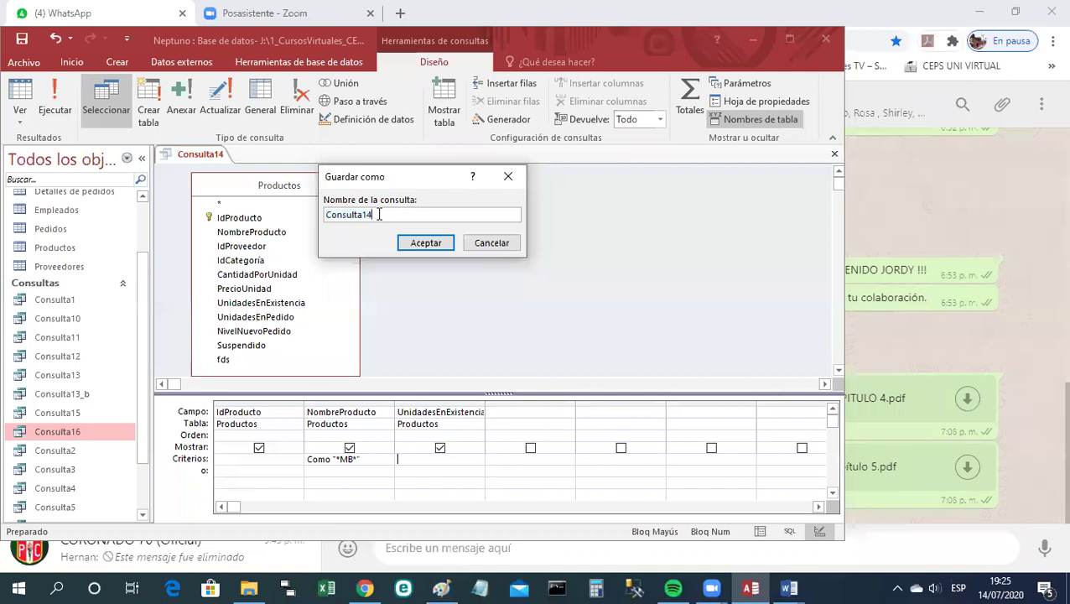
pyautogui.press('BackSpace')
pyautogui.write('7')
pyautogui.click(426, 243)
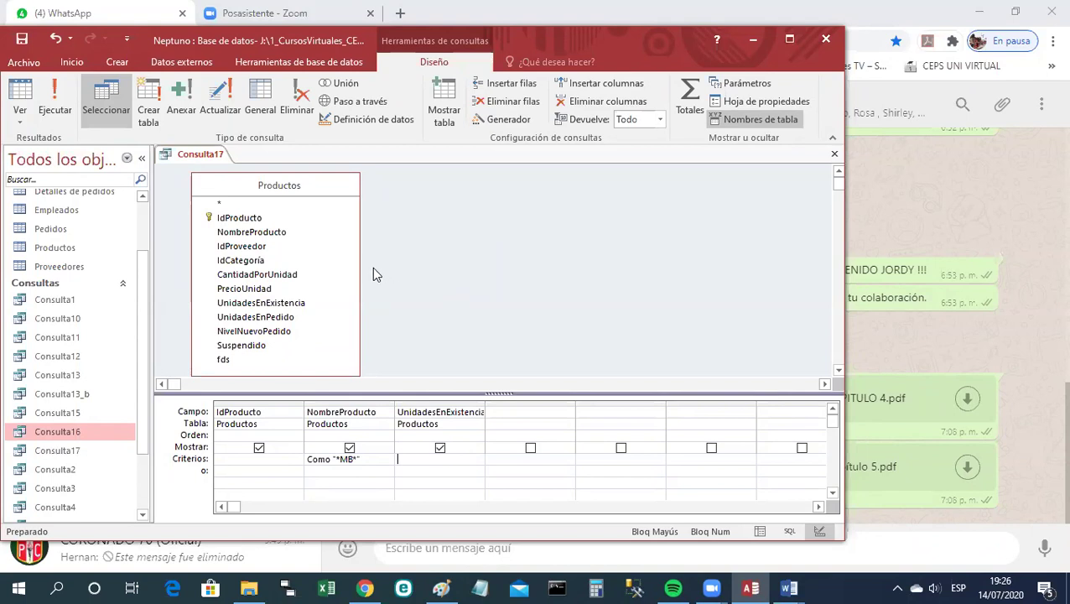
# Copy the SQL code of Consulta17 into Códigos SQL de la Sesión 4.docx in Word, below the CONSULTA 17 heading.
pyautogui.rightClick(204, 159)
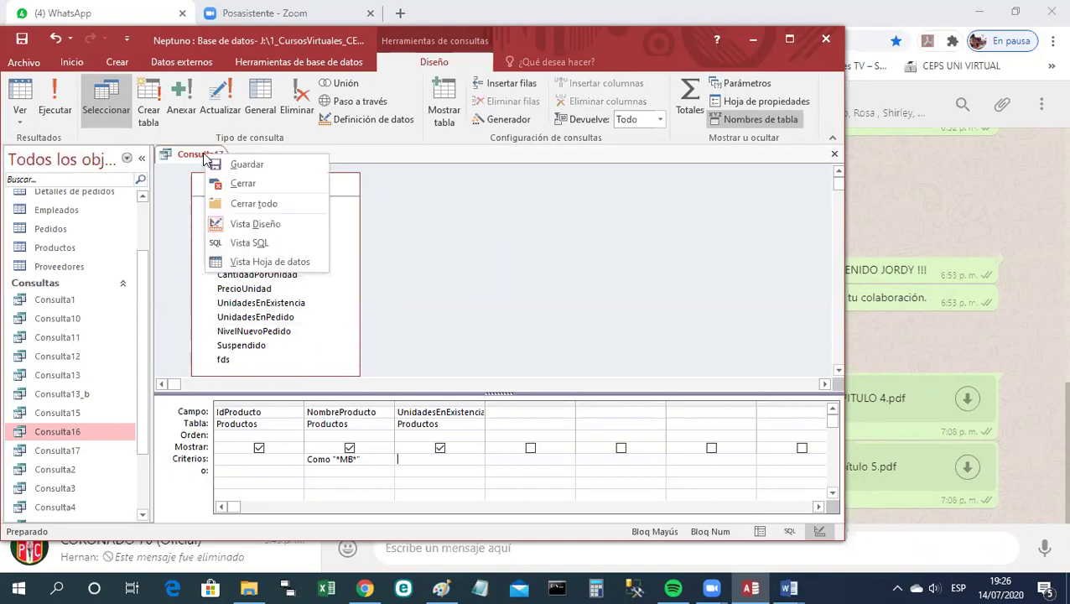
pyautogui.click(251, 243)
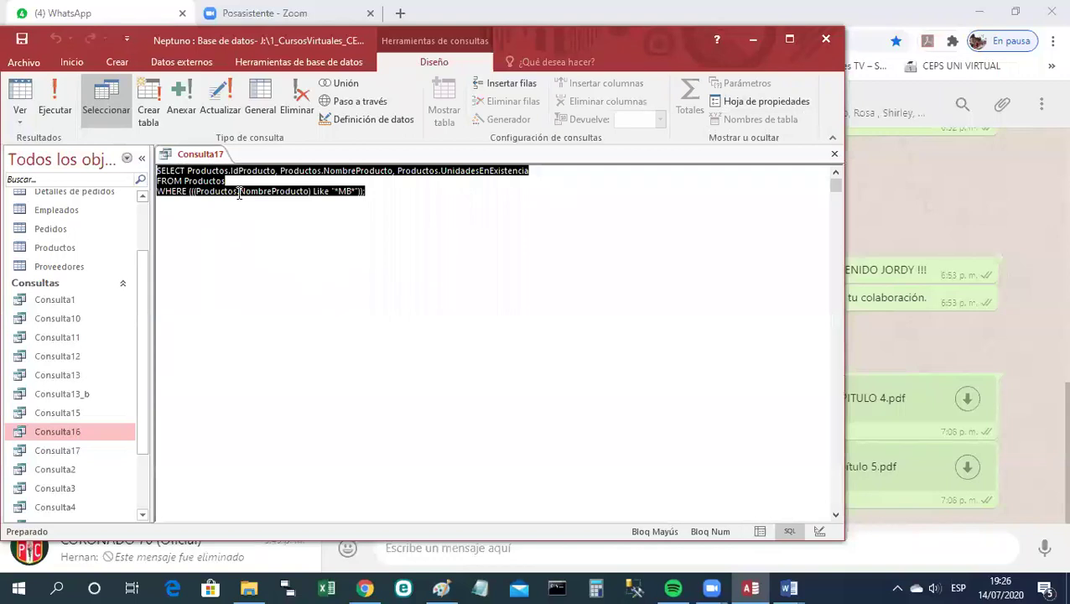
pyautogui.click(788, 587)
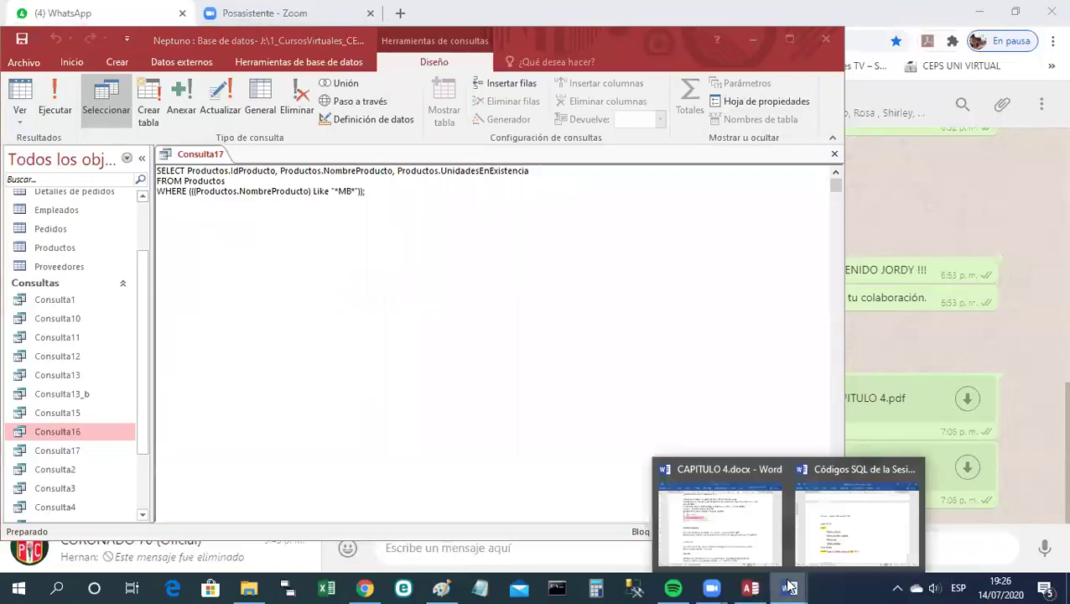
pyautogui.click(822, 516)
pyautogui.scroll(-1, 539, 424)
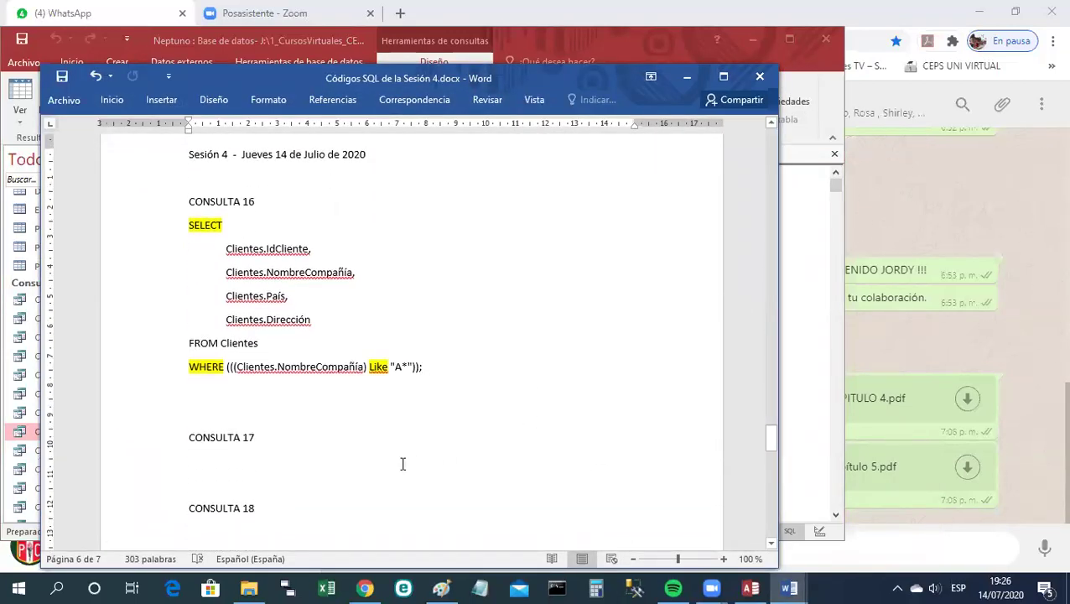
pyautogui.click(201, 461)
pyautogui.write('SELECT Productos.IdProducto, Productos.NombreProducto, Productos.UnidadesEnExistencia FROM Productos WHERE (((Productos.NombreProducto) Like "*MB*"));')
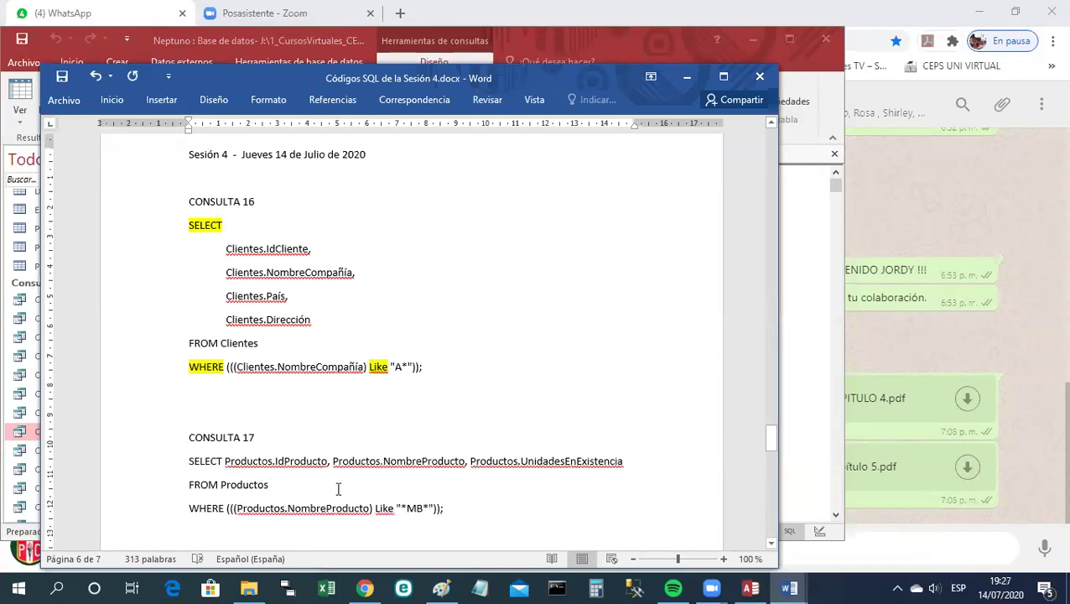
# Highlight the word WHERE in yellow in the CONSULTA 17 code.
pyautogui.doubleClick(206, 509)
pyautogui.click(269, 486)
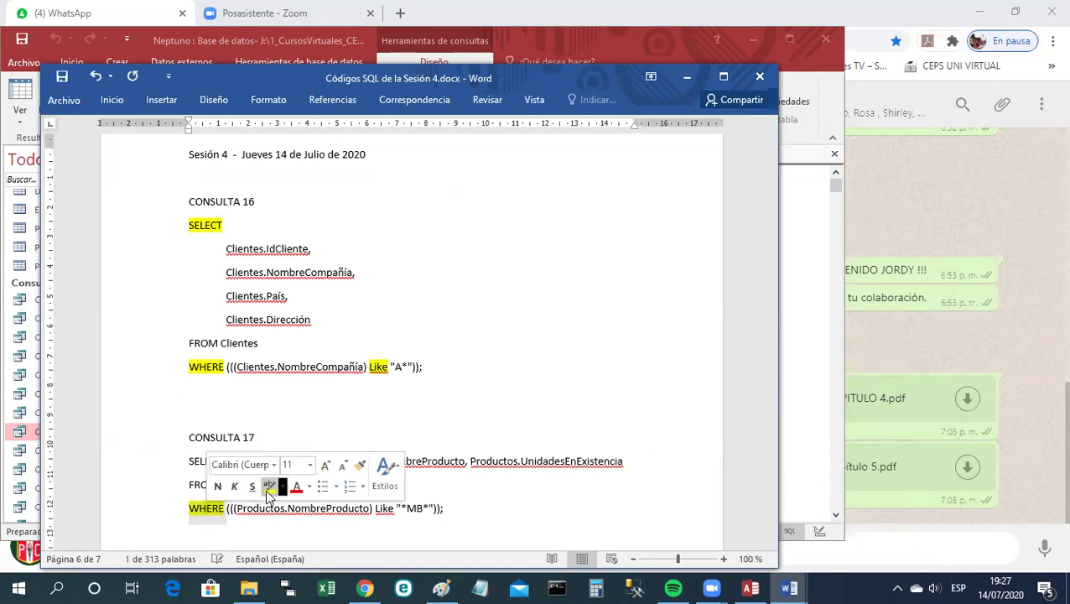
pyautogui.doubleClick(383, 509)
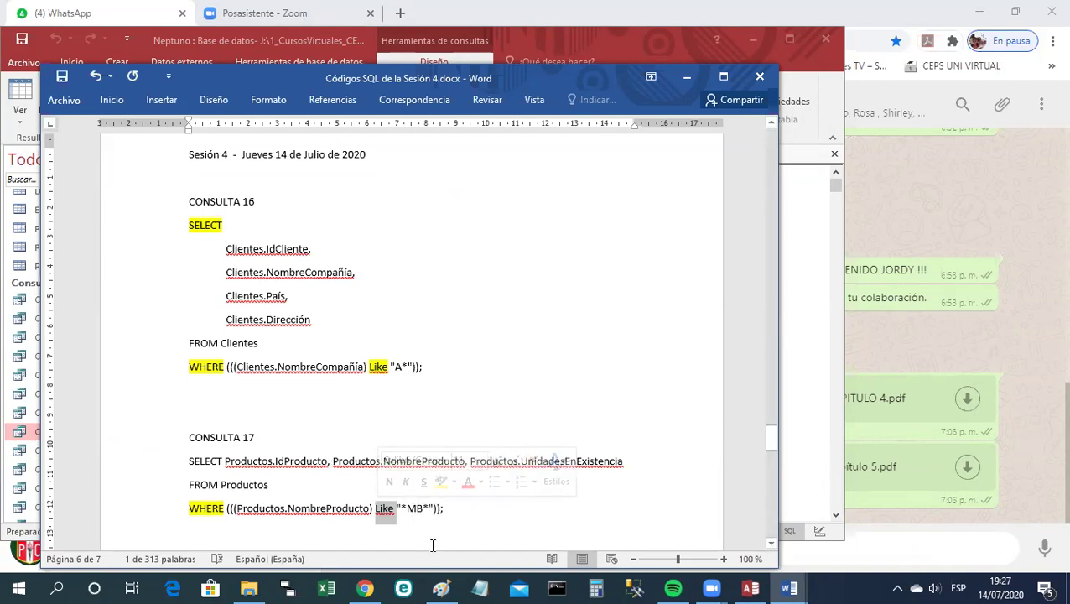
pyautogui.rightClick(385, 510)
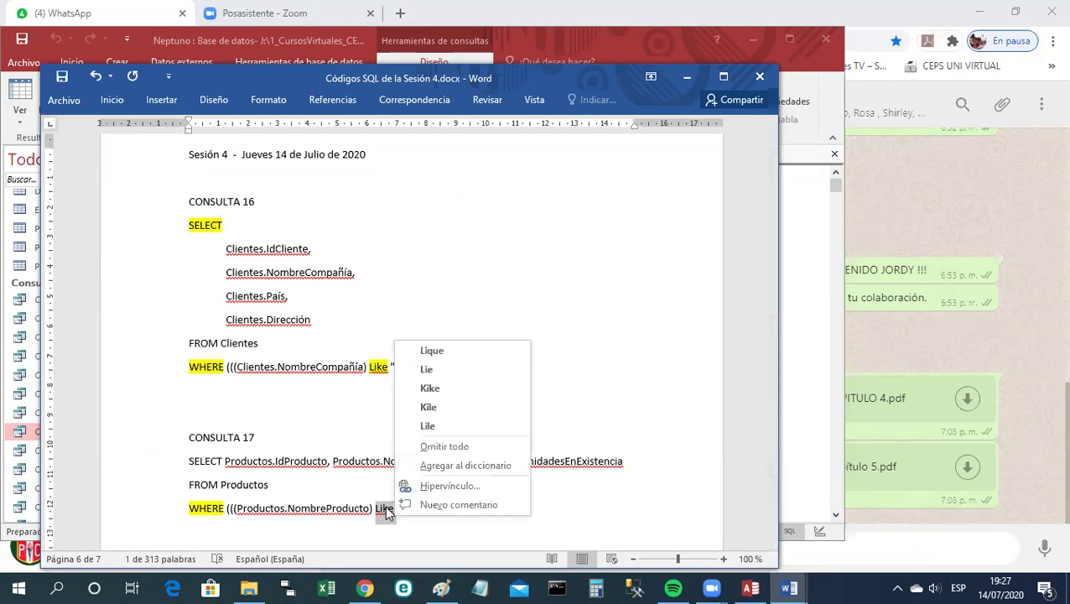
pyautogui.press('Escape')
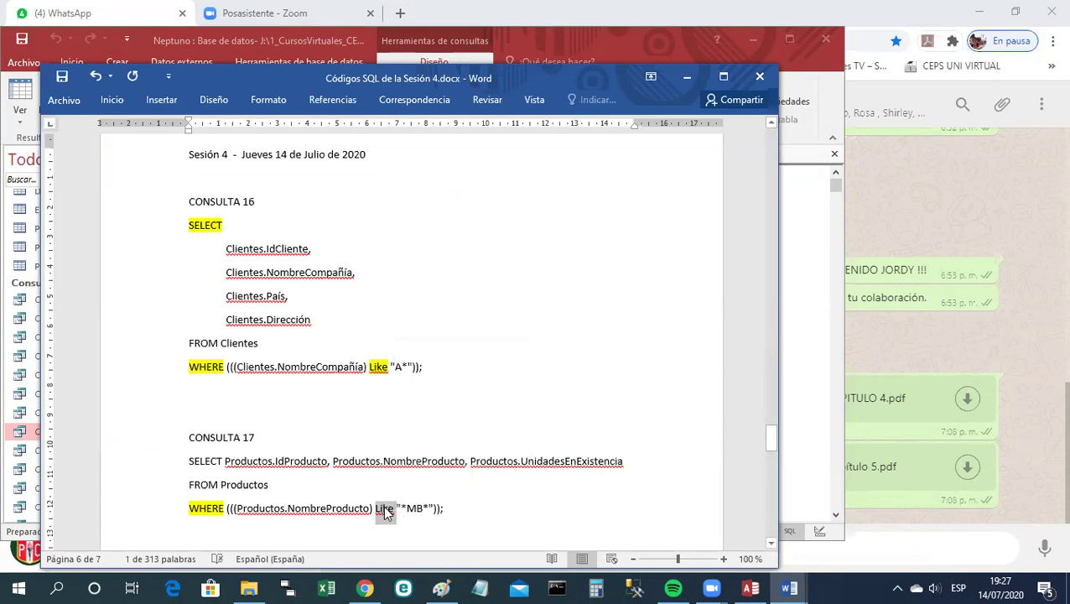
pyautogui.rightClick(384, 509)
pyautogui.press('Escape')
pyautogui.click(381, 511)
pyautogui.rightClick(382, 513)
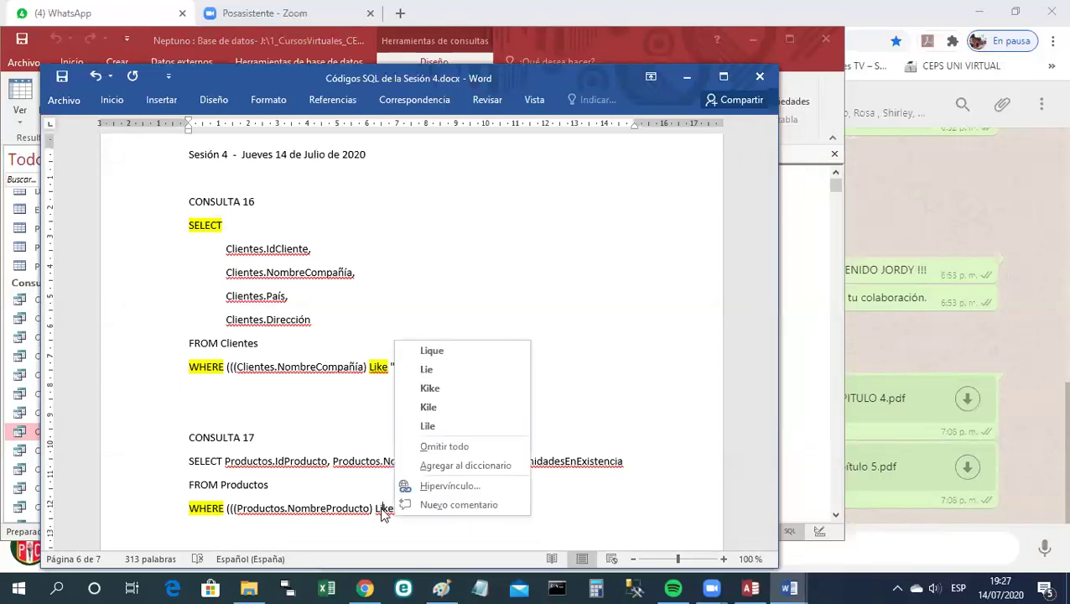
pyautogui.press('Escape')
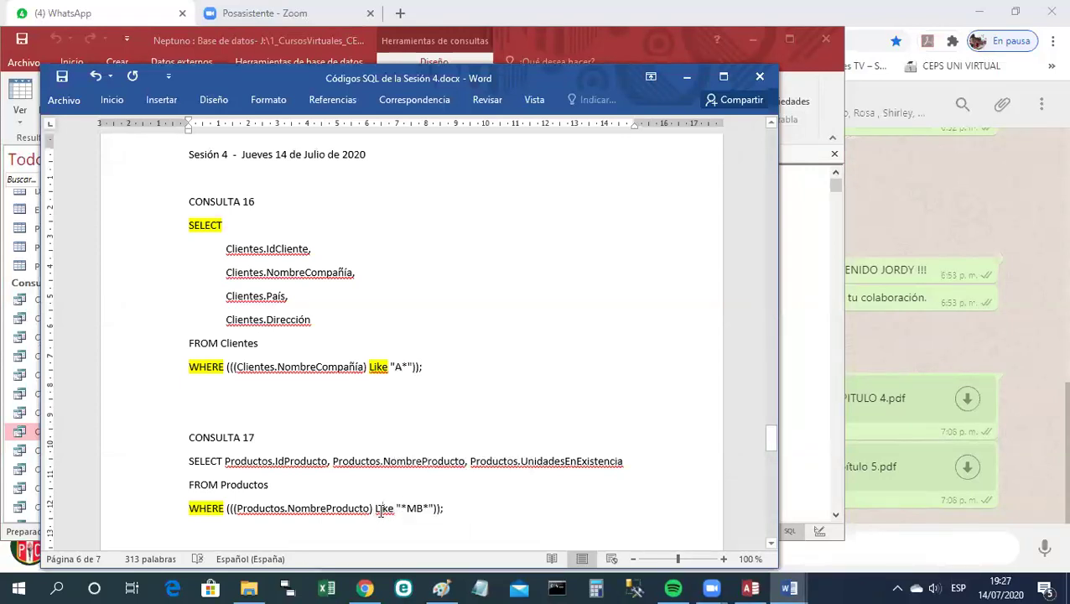
pyautogui.doubleClick(381, 512)
pyautogui.rightClick(382, 511)
pyautogui.press('Escape')
# Highlight the word Like in yellow in the CONSULTA 17 code and save the document.
pyautogui.doubleClick(378, 510)
pyautogui.click(437, 485)
pyautogui.click(471, 525)
pyautogui.click(62, 76)
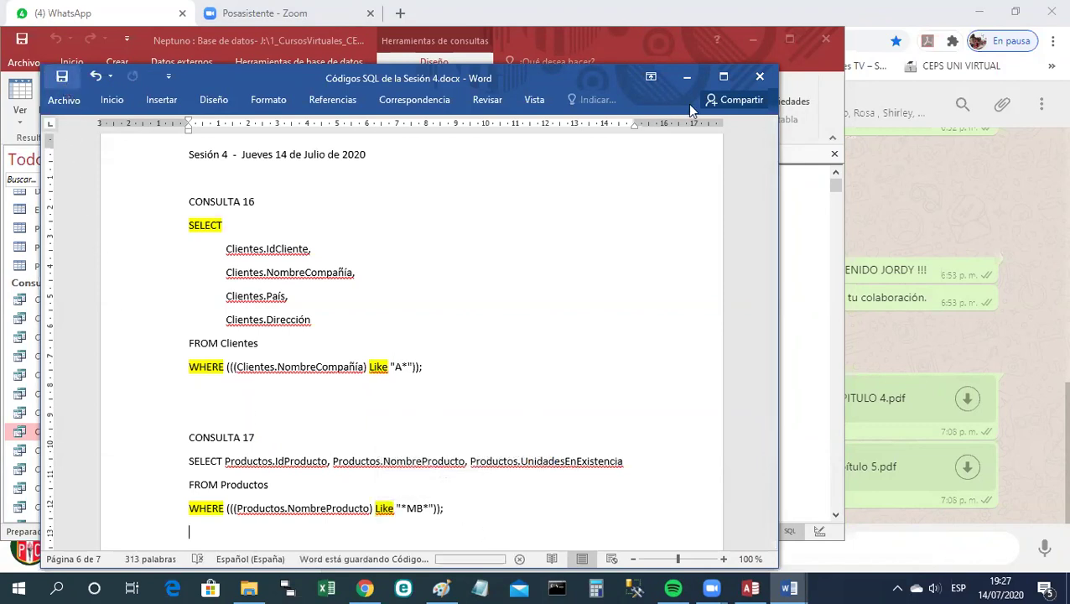
# Return to Access, switch Consulta17 to Design view, and save and close the query.
pyautogui.click(694, 82)
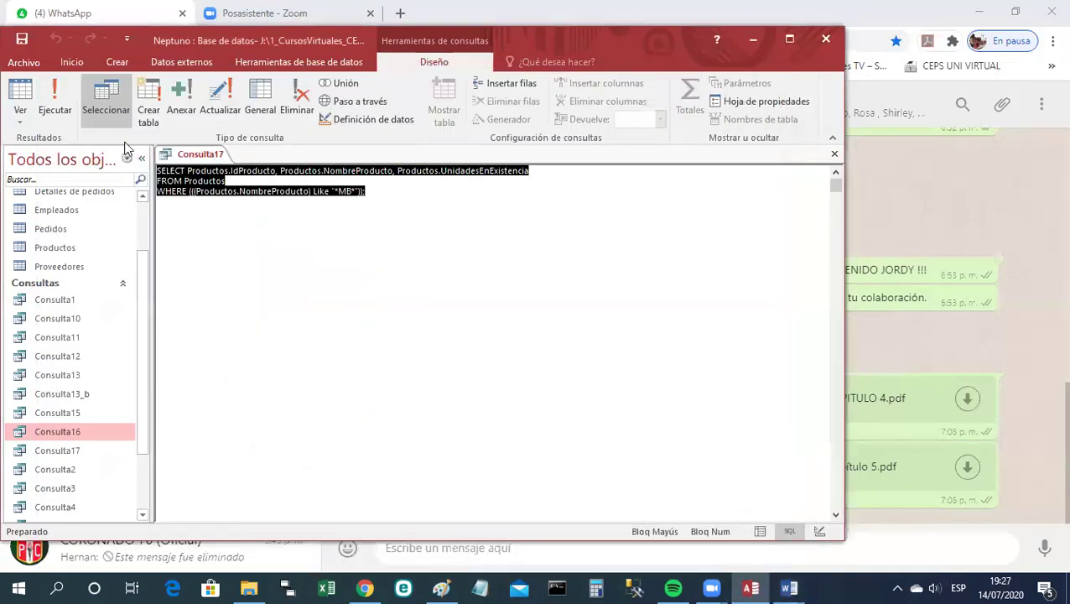
pyautogui.rightClick(189, 155)
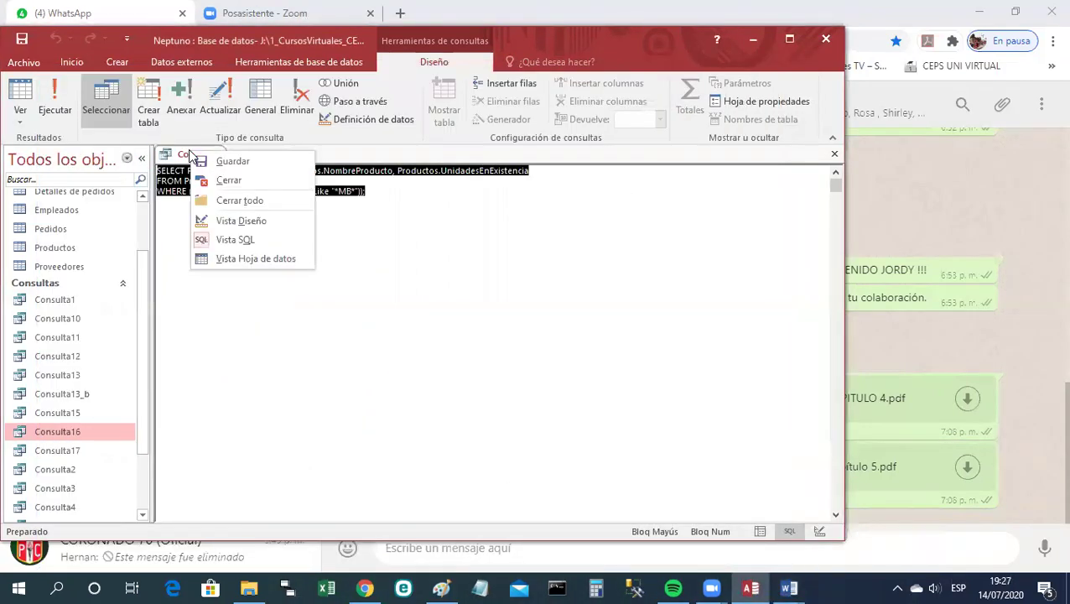
pyautogui.click(250, 220)
pyautogui.rightClick(215, 158)
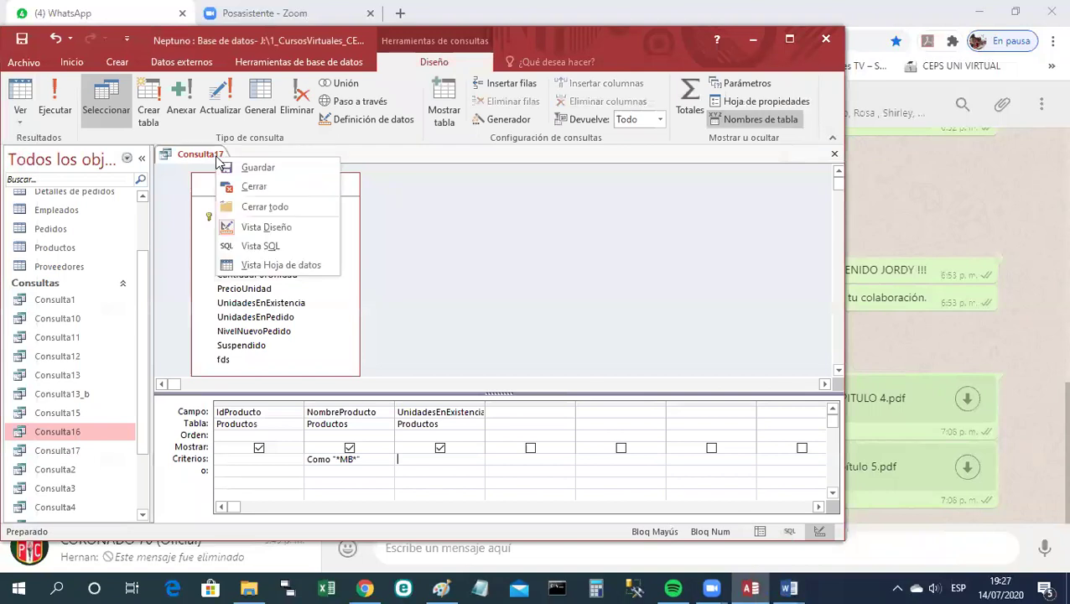
pyautogui.click(229, 166)
pyautogui.rightClick(216, 158)
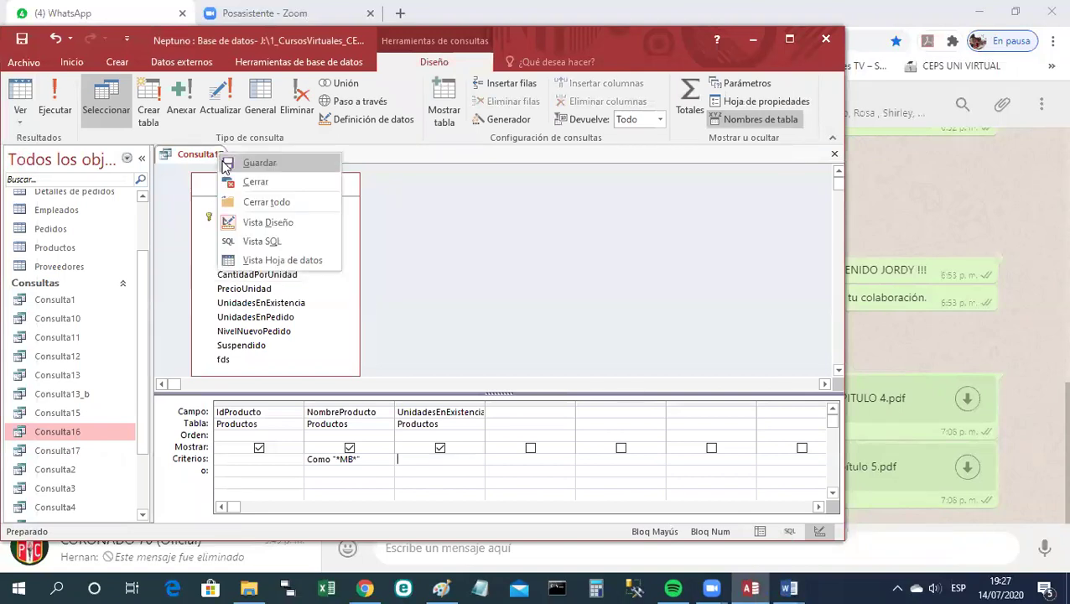
pyautogui.click(268, 180)
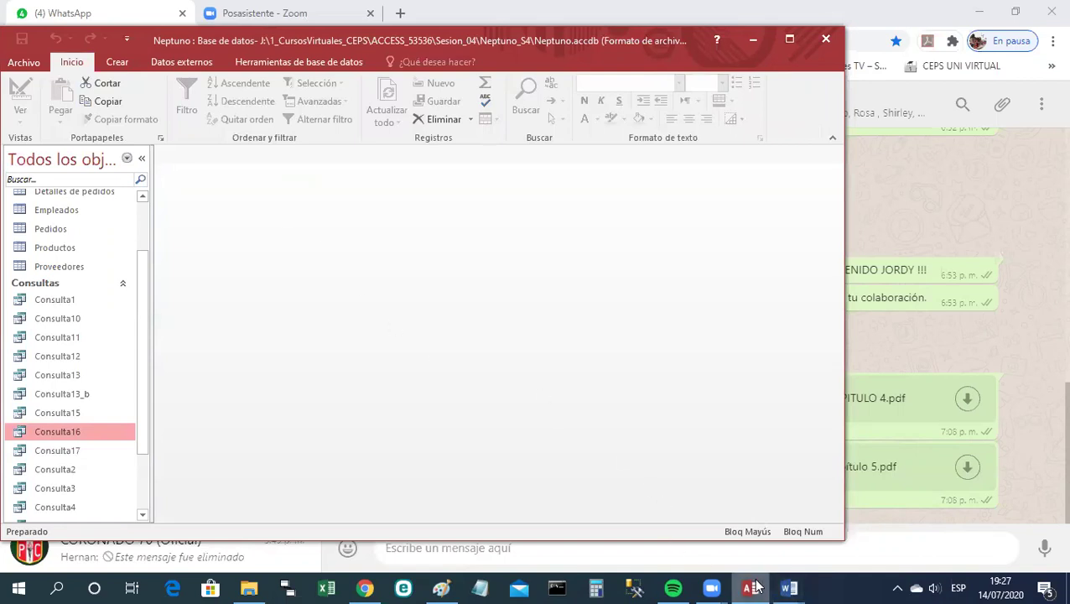
# Read the Consulta 18 exercise in CAPITULO 4.docx in Word and return to Access.
pyautogui.moveTo(757, 586)
pyautogui.moveTo(805, 585)
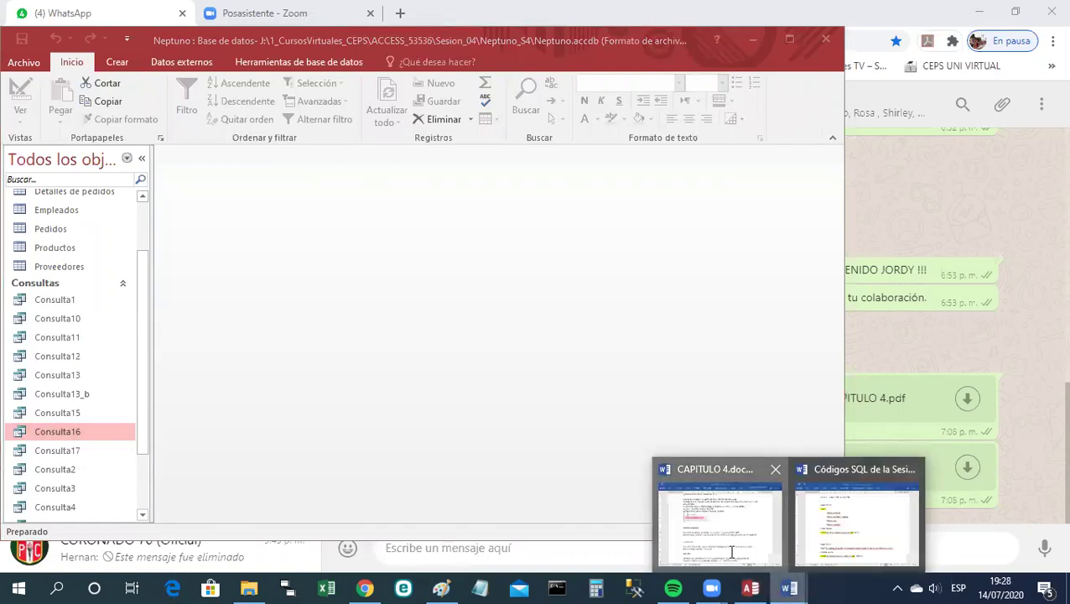
pyautogui.click(728, 550)
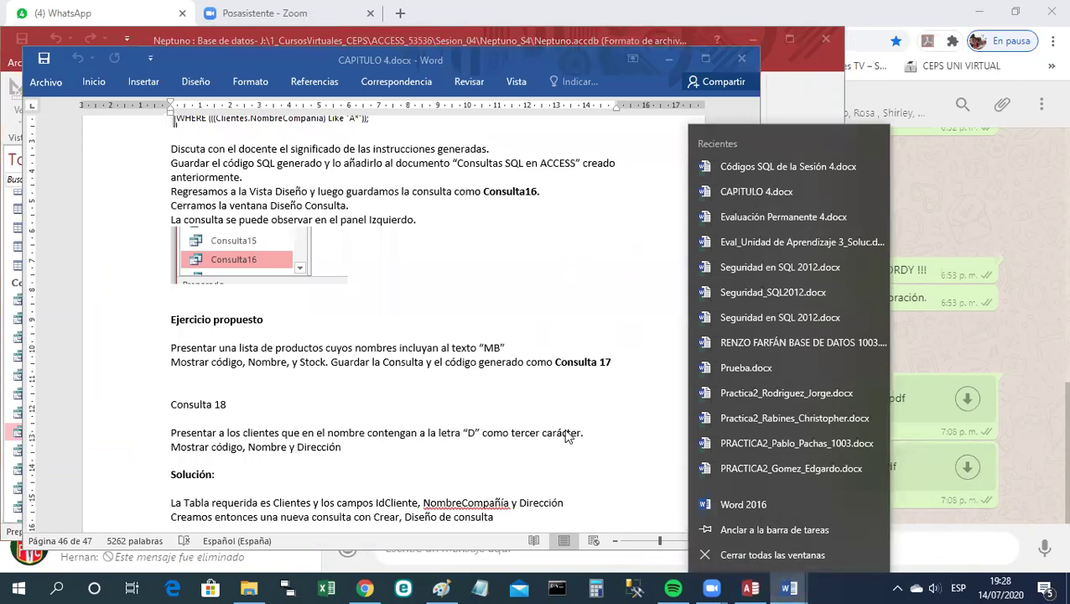
pyautogui.click(569, 470)
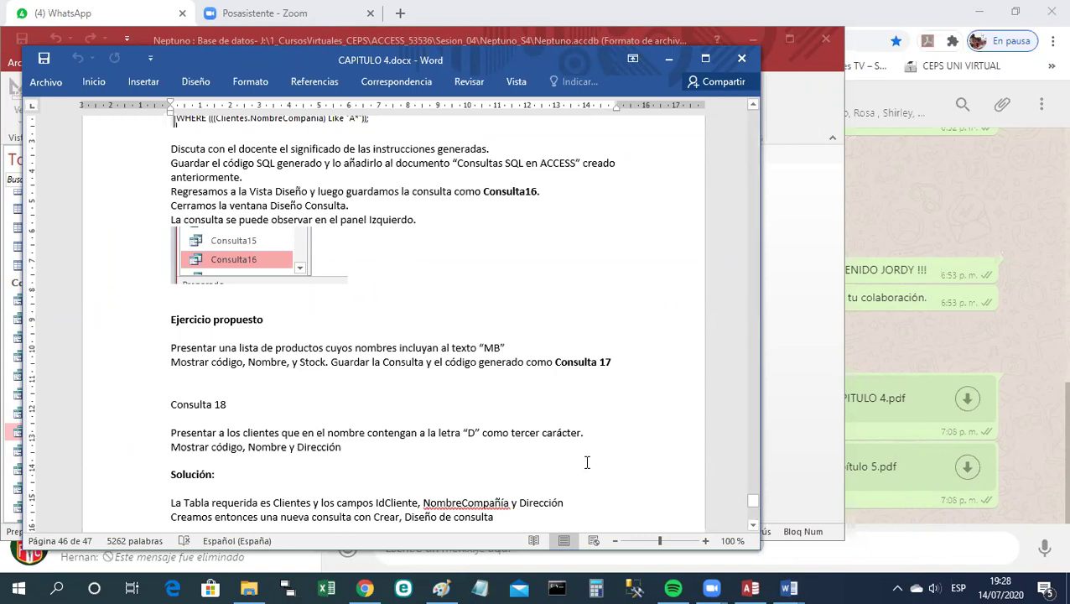
pyautogui.click(668, 60)
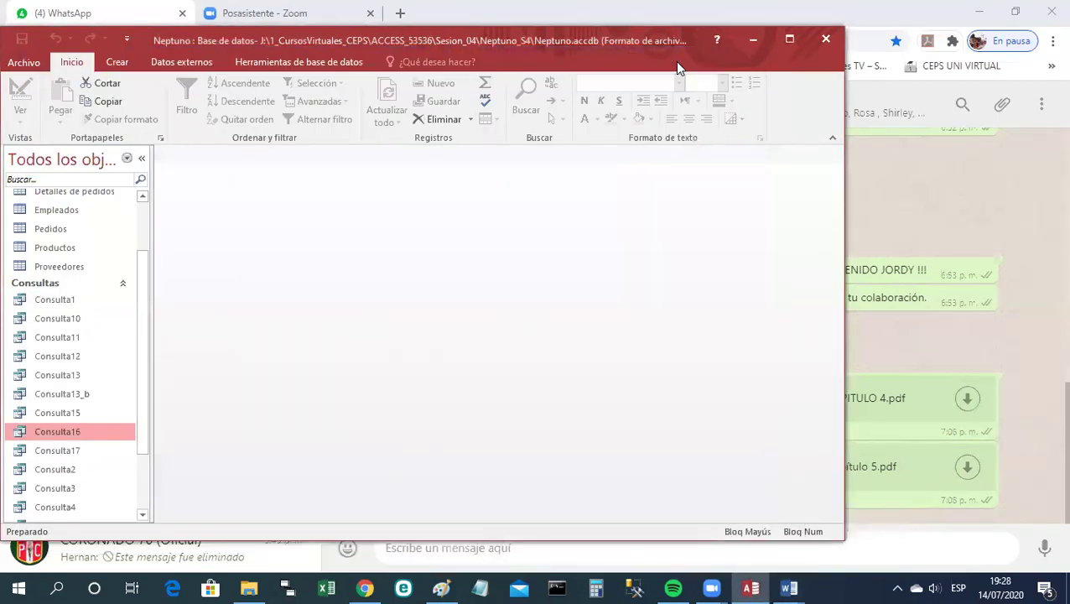
# Create a new query in Design view with the Clientes table and enlarge its box to show all fields.
pyautogui.click(118, 63)
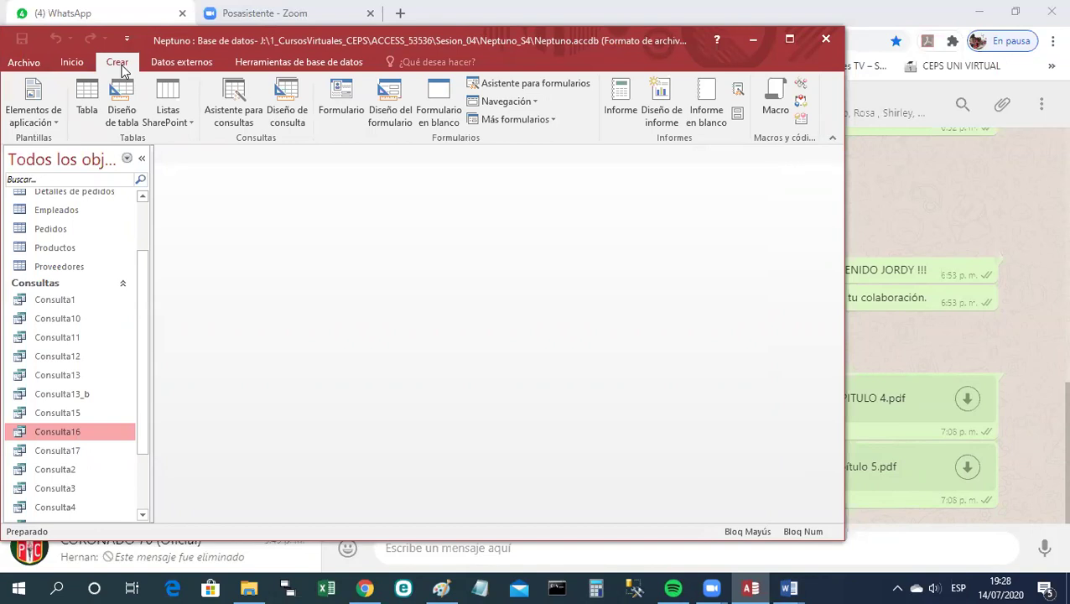
pyautogui.click(286, 102)
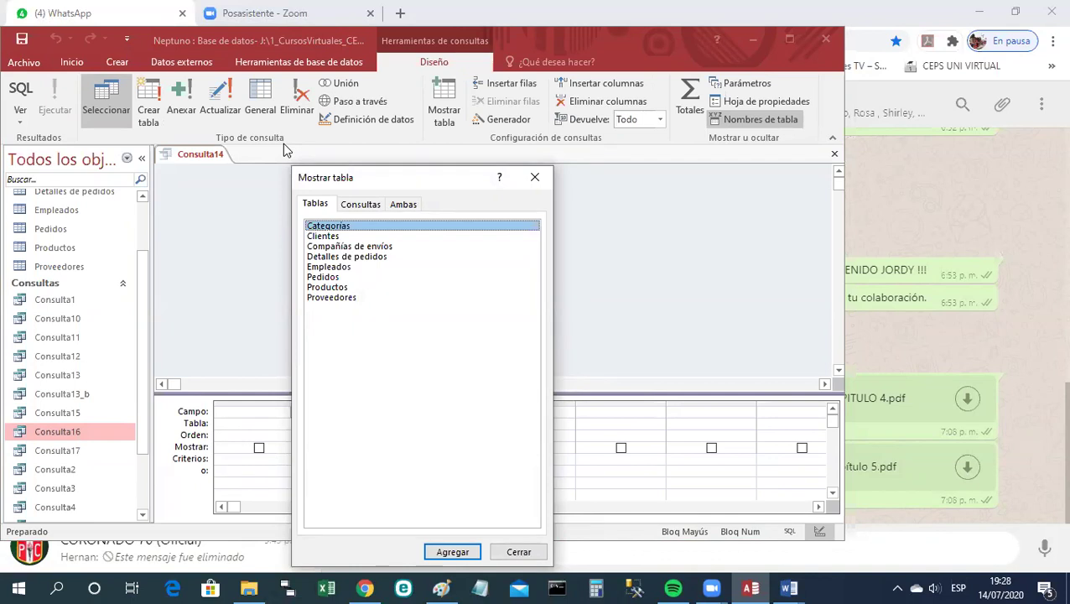
pyautogui.click(311, 240)
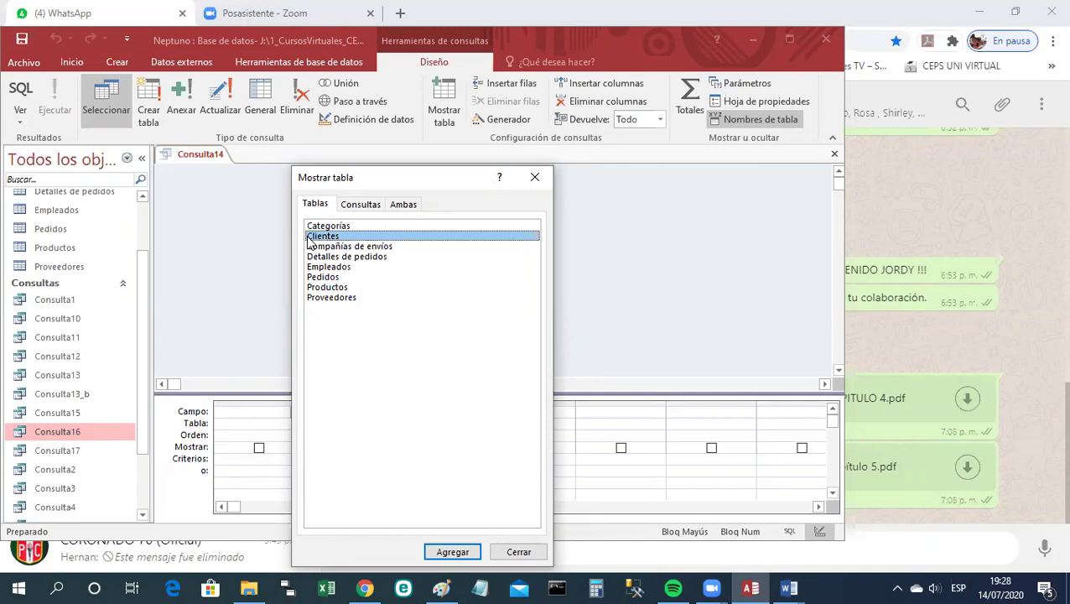
pyautogui.click(456, 552)
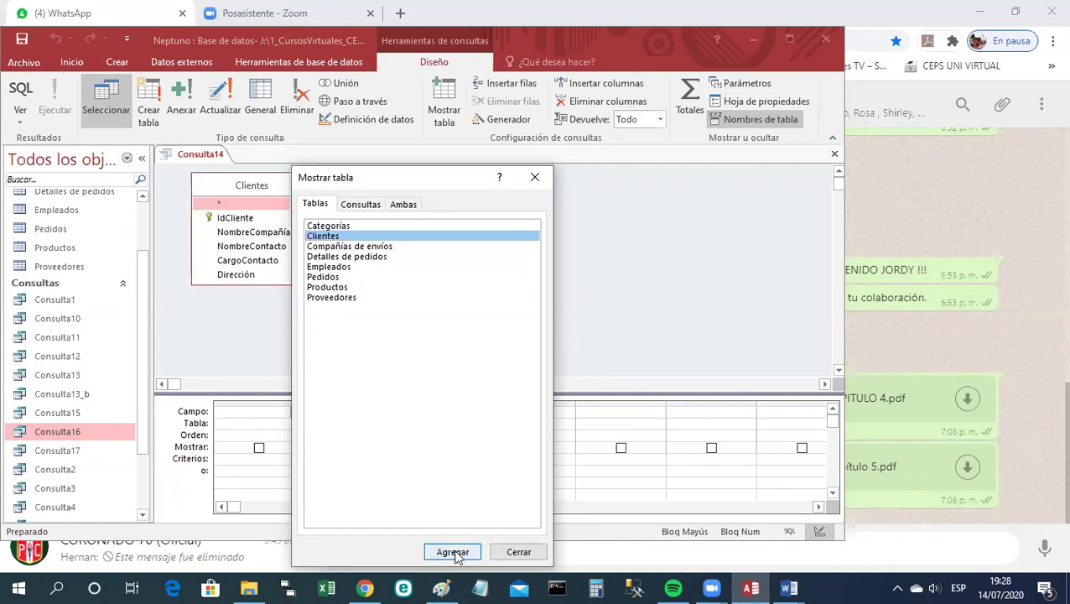
pyautogui.click(519, 552)
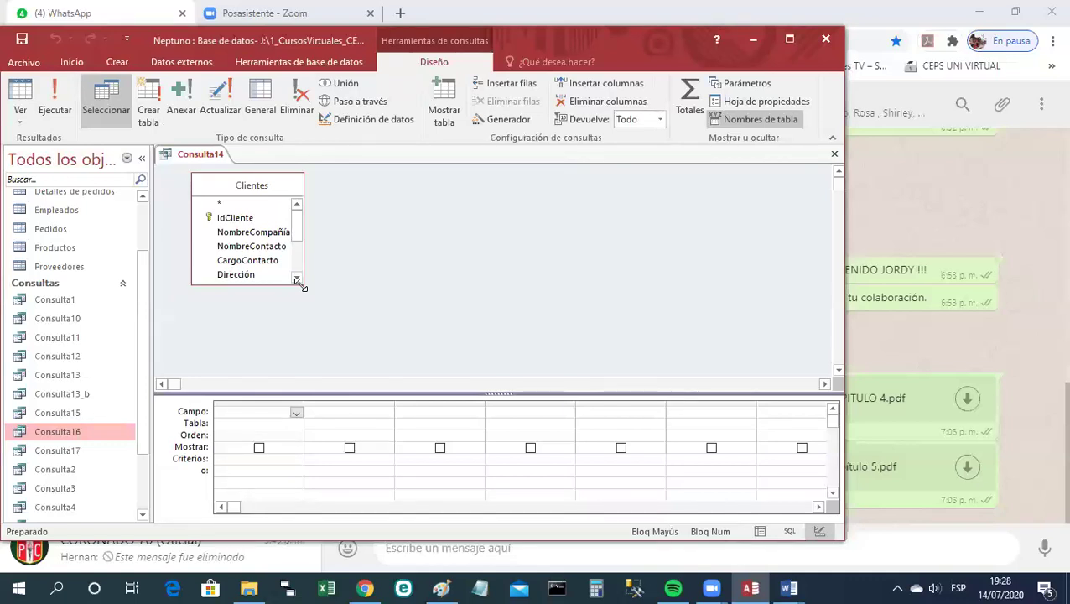
pyautogui.moveTo(301, 286); pyautogui.dragTo(344, 372)
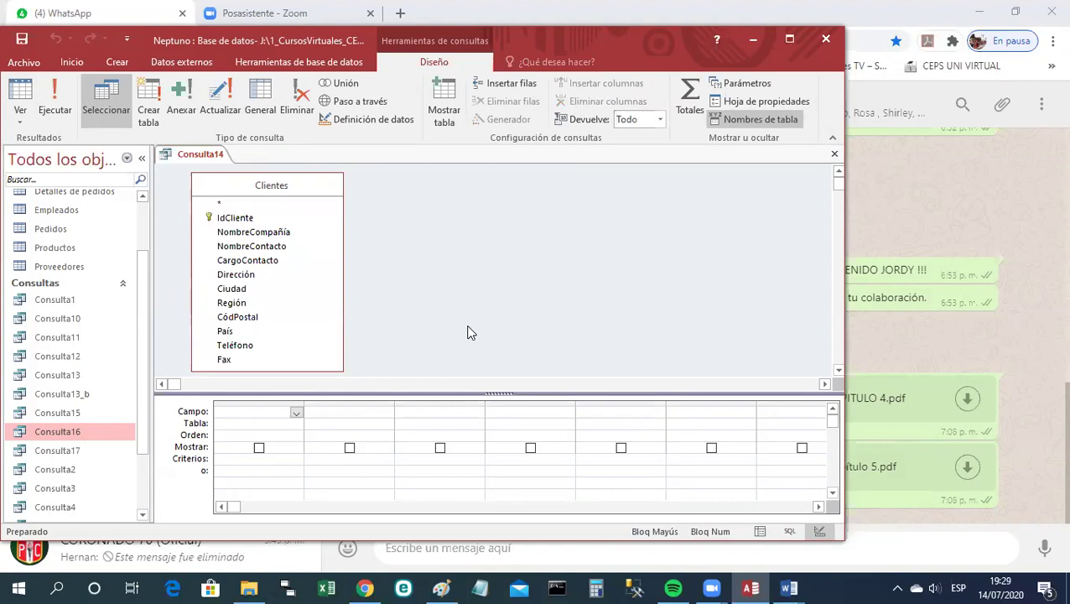
# Add the IdCliente, NombreCompañía and Dirección fields of Clientes to the query grid.
pyautogui.click(248, 218)
pyautogui.moveTo(248, 217); pyautogui.dragTo(259, 415)
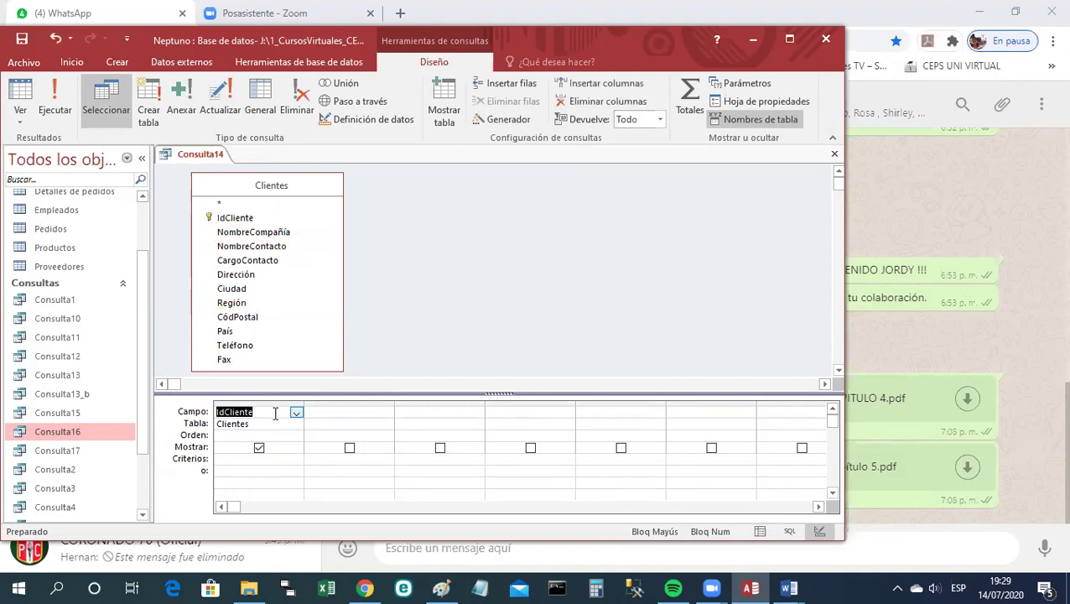
pyautogui.moveTo(268, 237); pyautogui.dragTo(356, 416)
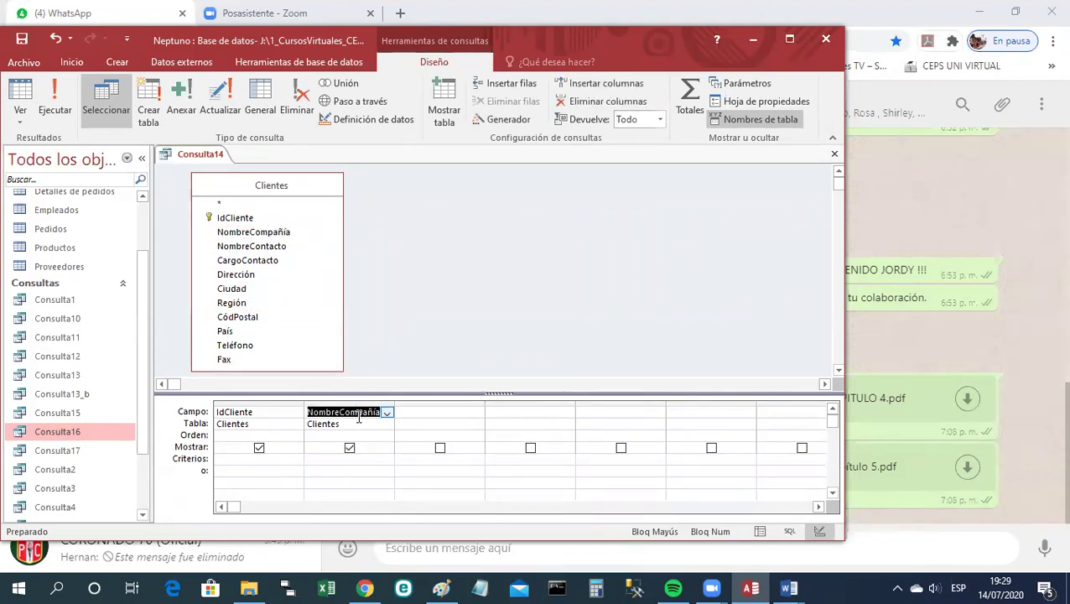
pyautogui.moveTo(241, 283); pyautogui.dragTo(449, 417)
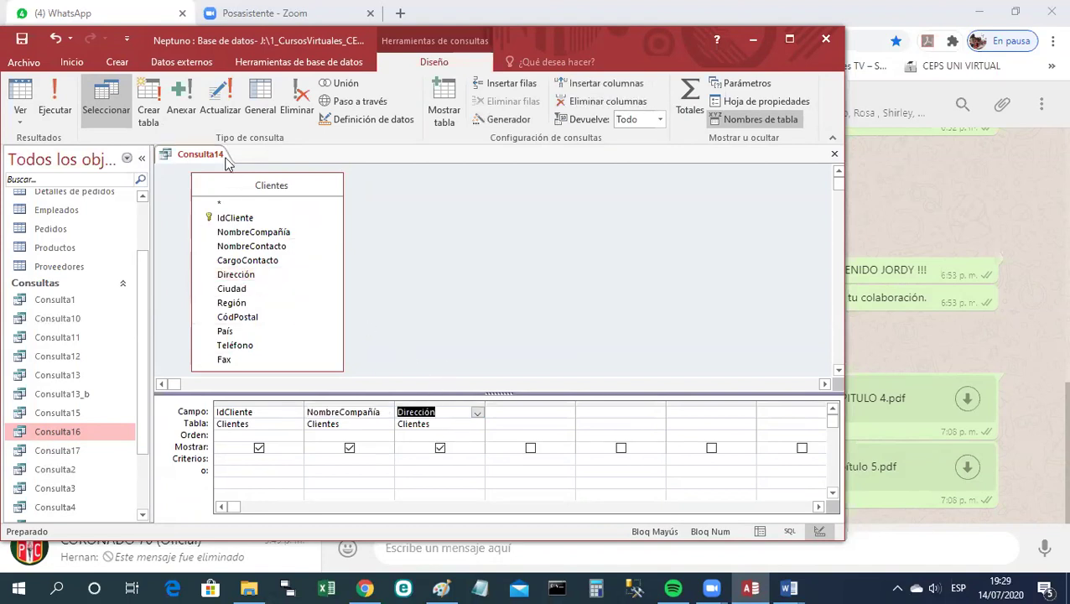
# Preview the unfiltered client list in Datasheet view and return to Design view.
pyautogui.rightClick(192, 165)
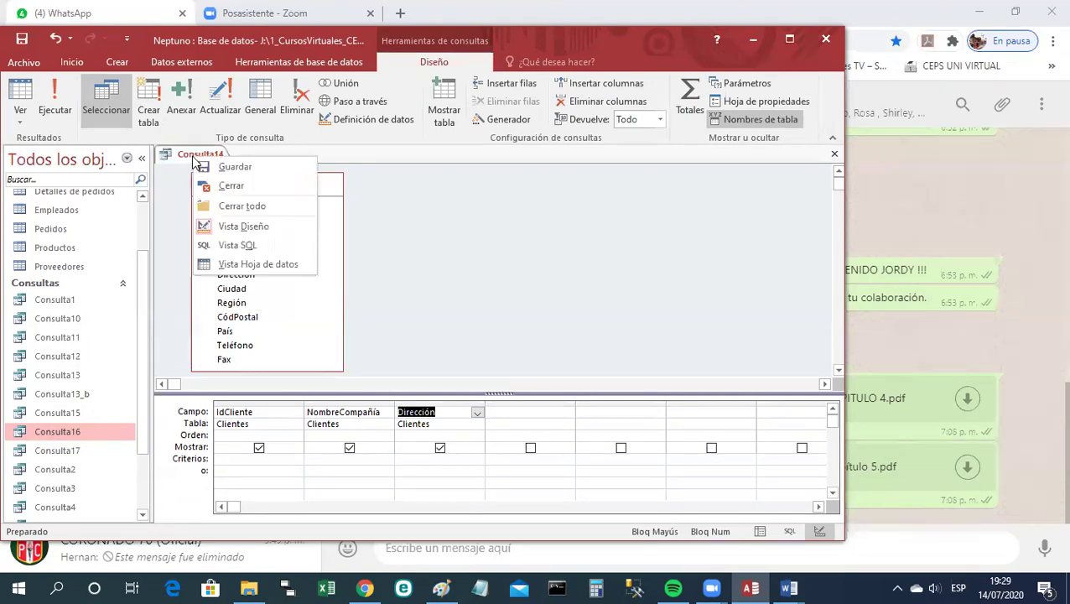
pyautogui.click(272, 269)
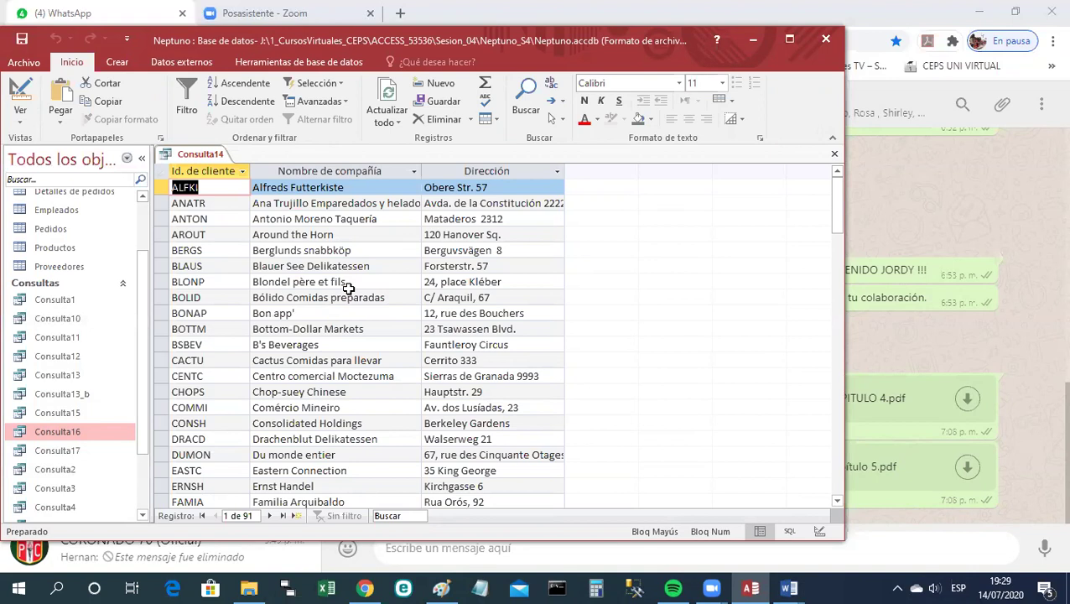
pyautogui.rightClick(208, 157)
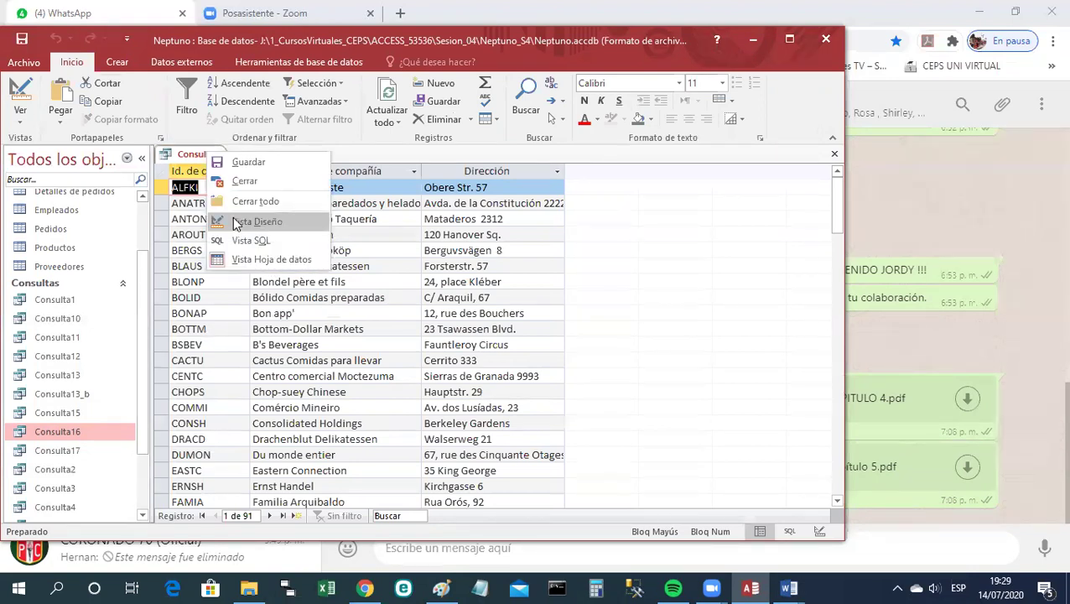
pyautogui.click(231, 220)
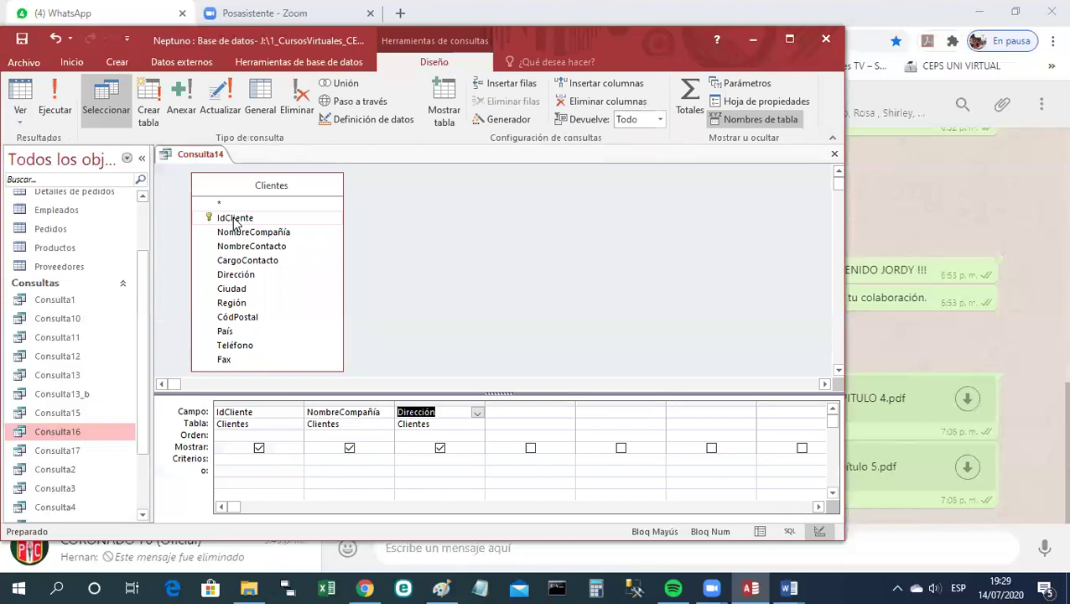
# Enter "?? D*" as the criterion for NombreCompañía and cancel saving the query.
pyautogui.click(340, 466)
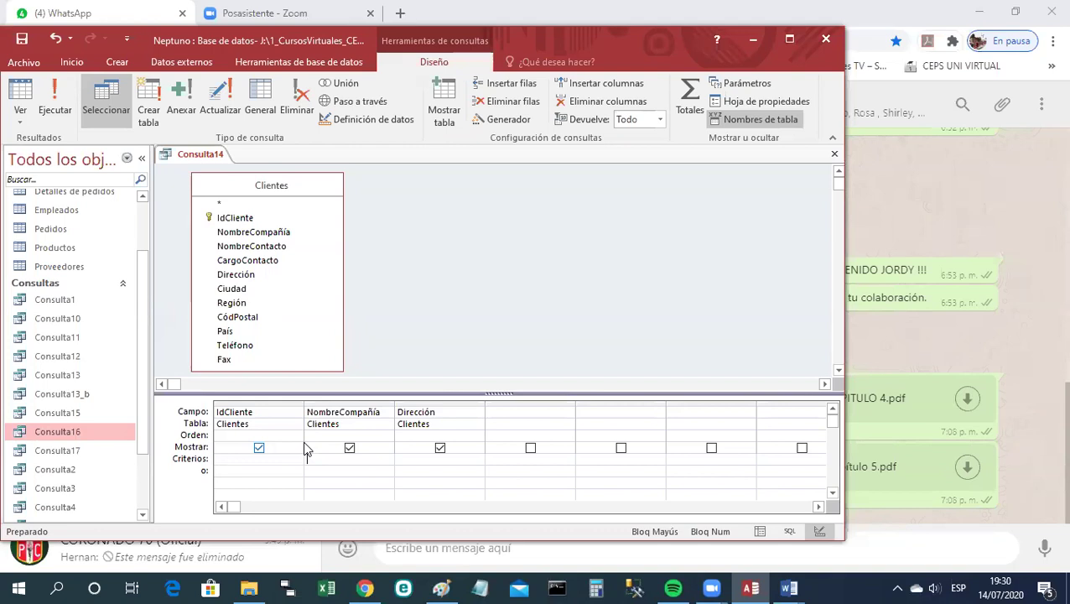
pyautogui.click(361, 463)
pyautogui.write('"')
pyautogui.write('?')
pyautogui.write('?')
pyautogui.click(325, 498)
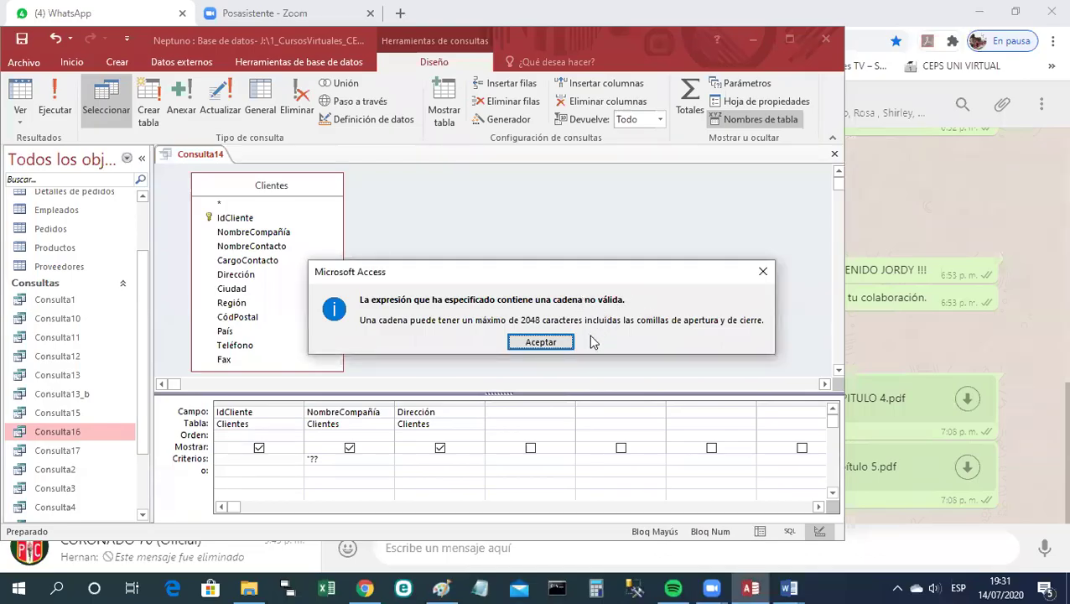
pyautogui.click(540, 342)
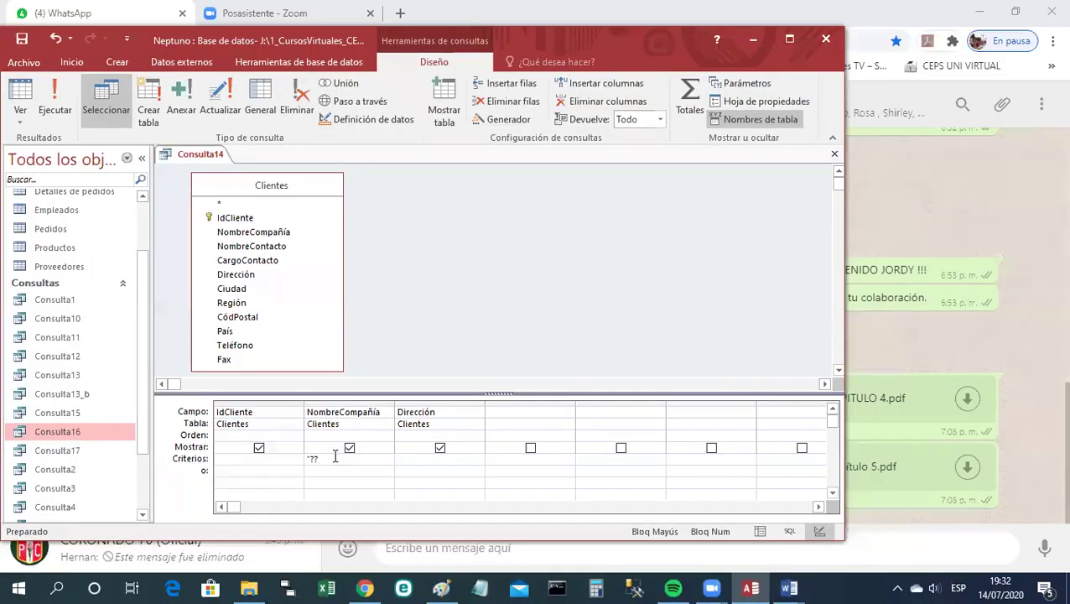
pyautogui.write('D')
pyautogui.write("*'")
pyautogui.hotkey('ctrl', 's')
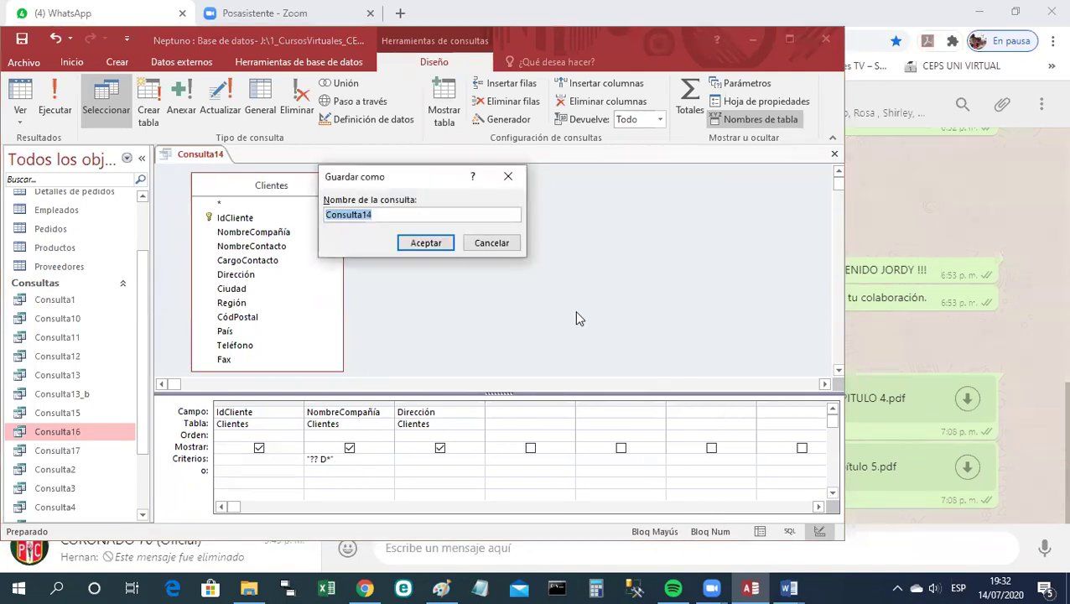
pyautogui.click(495, 245)
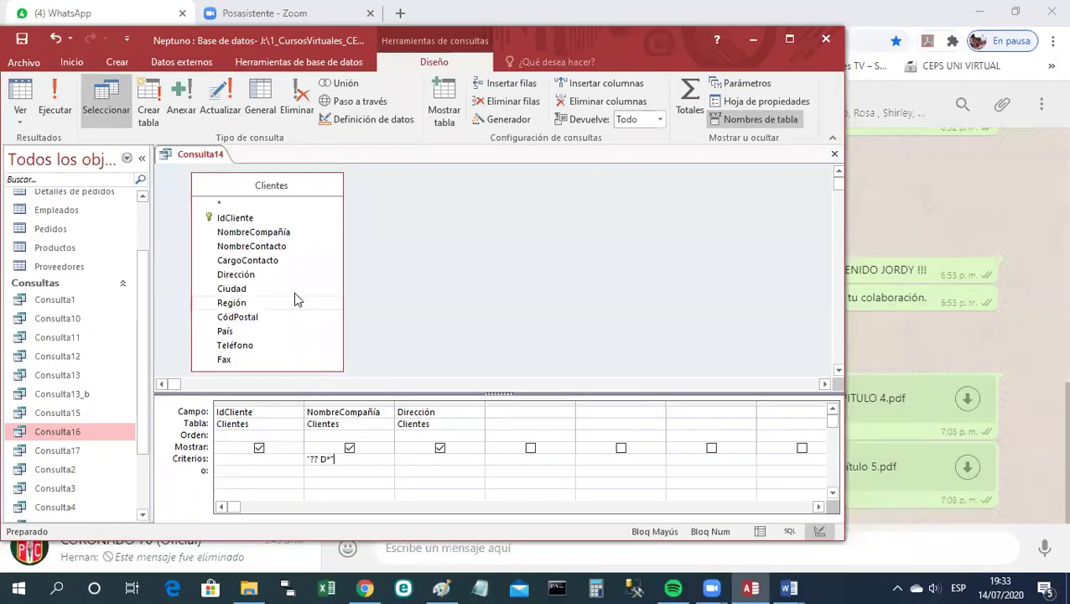
# Preview the query in Datasheet view, return to Design view and correct the NombreCompañía criterion to "??D*".
pyautogui.rightClick(198, 157)
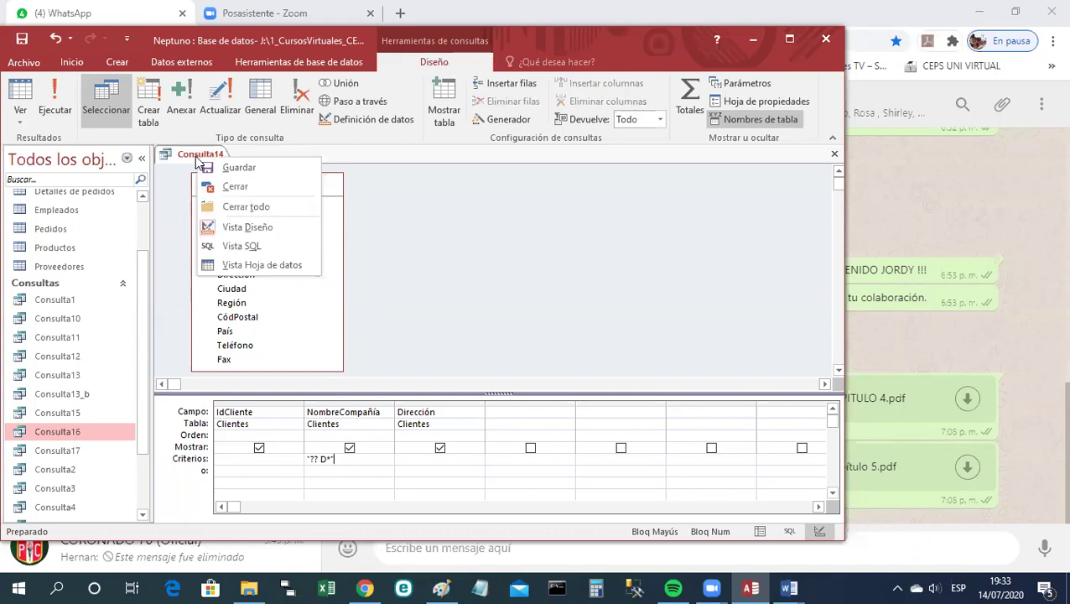
pyautogui.click(263, 264)
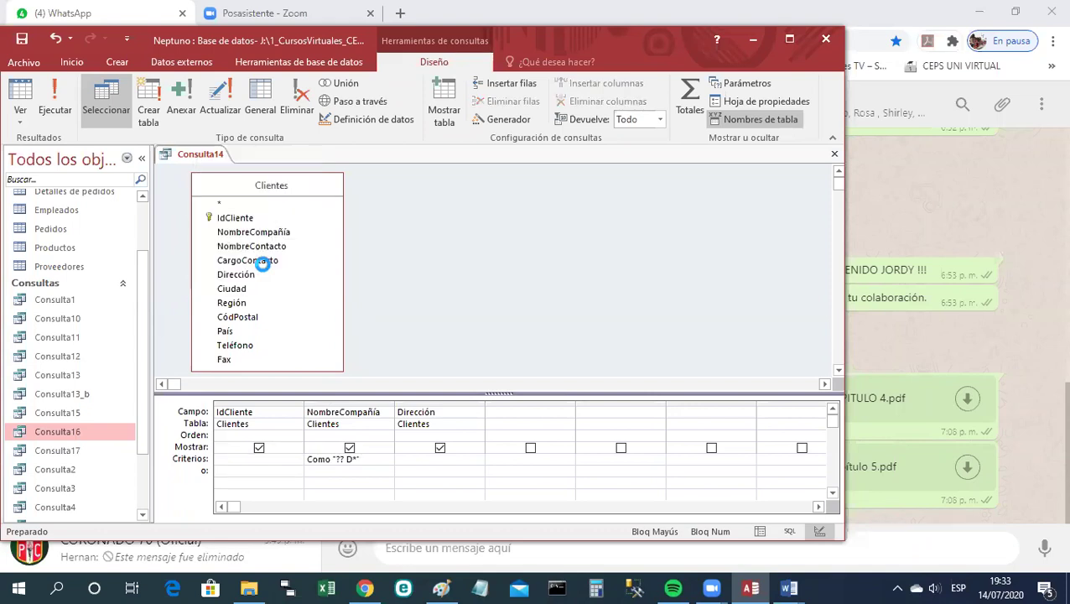
pyautogui.rightClick(219, 156)
pyautogui.click(254, 223)
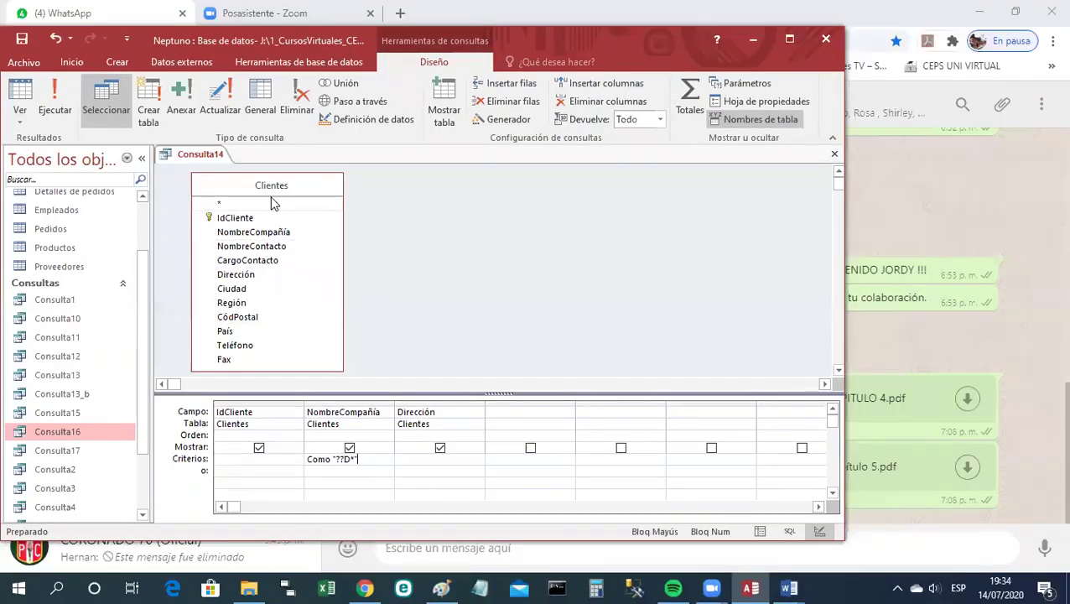
# Check in Datasheet view that the company names have D as third letter, and return to Design view.
pyautogui.rightClick(217, 156)
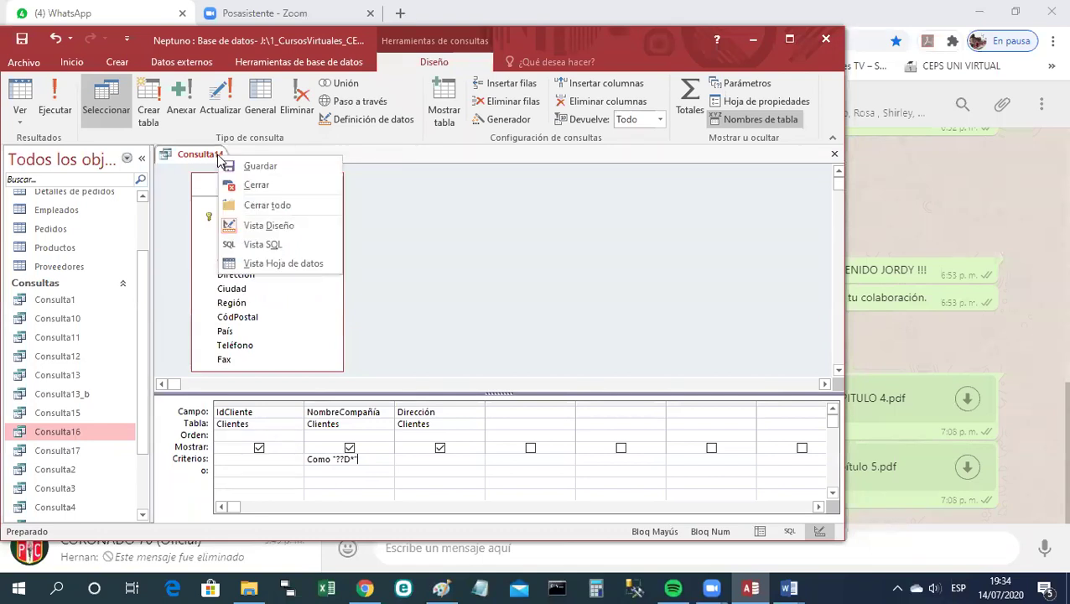
pyautogui.click(265, 265)
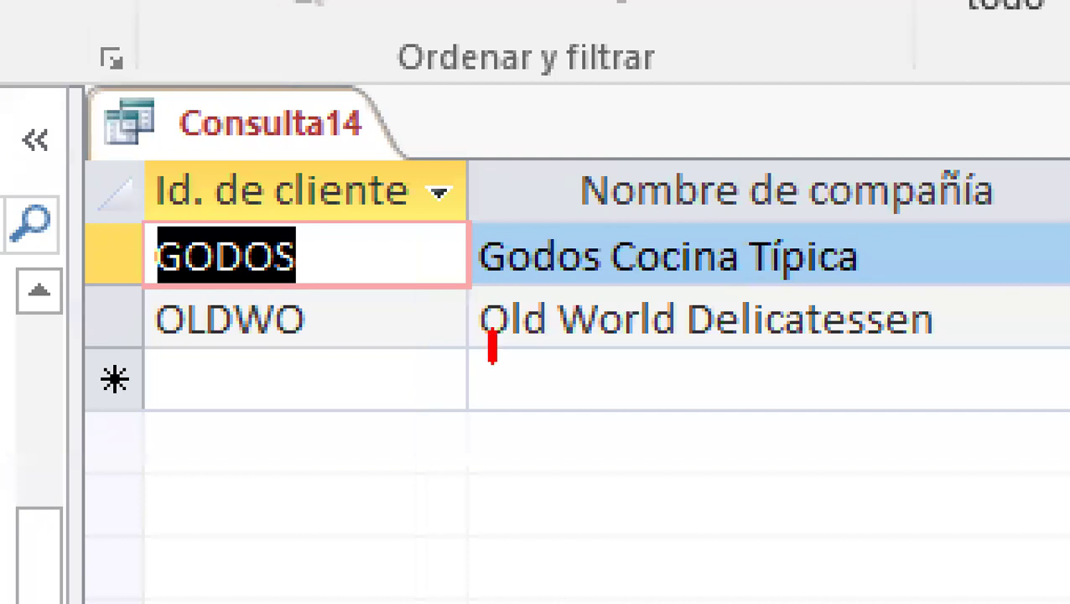
pyautogui.moveTo(509, 342); pyautogui.dragTo(522, 371)
pyautogui.moveTo(561, 173)
pyautogui.mouseDown()
pyautogui.moveTo(560, 241)
pyautogui.moveTo(540, 251)
pyautogui.moveTo(1065, 307)
pyautogui.mouseUp()
pyautogui.moveTo(561, 317); pyautogui.dragTo(1052, 340)
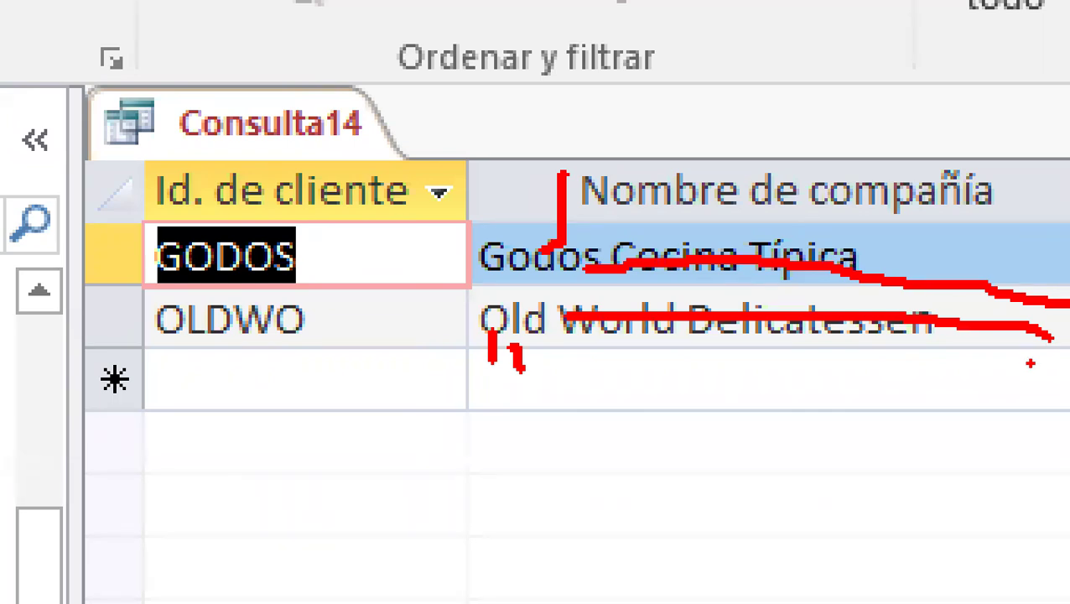
pyautogui.press('Escape')
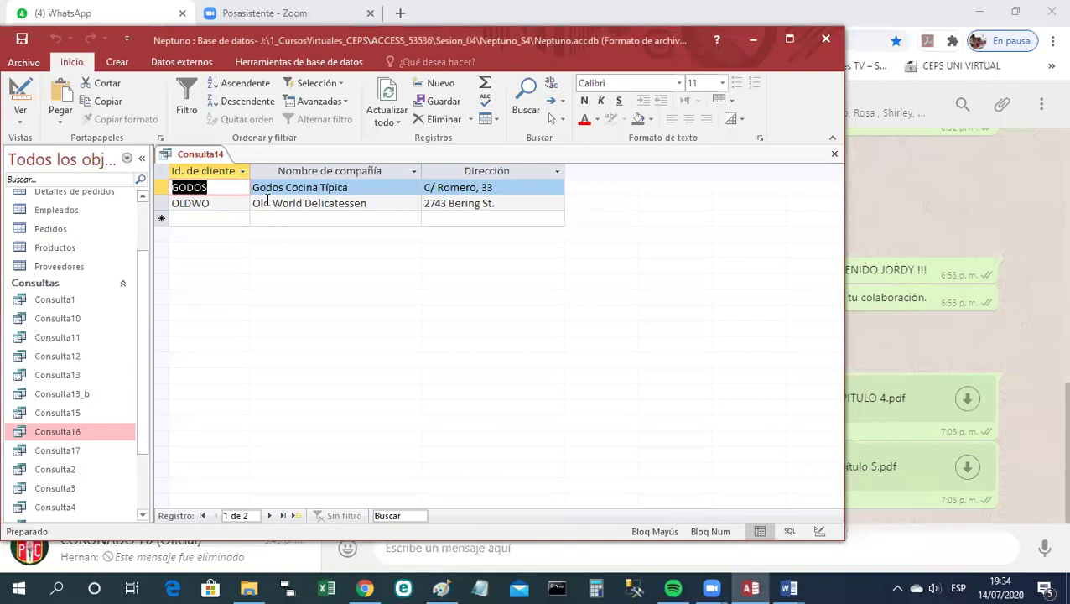
pyautogui.rightClick(199, 165)
pyautogui.click(226, 228)
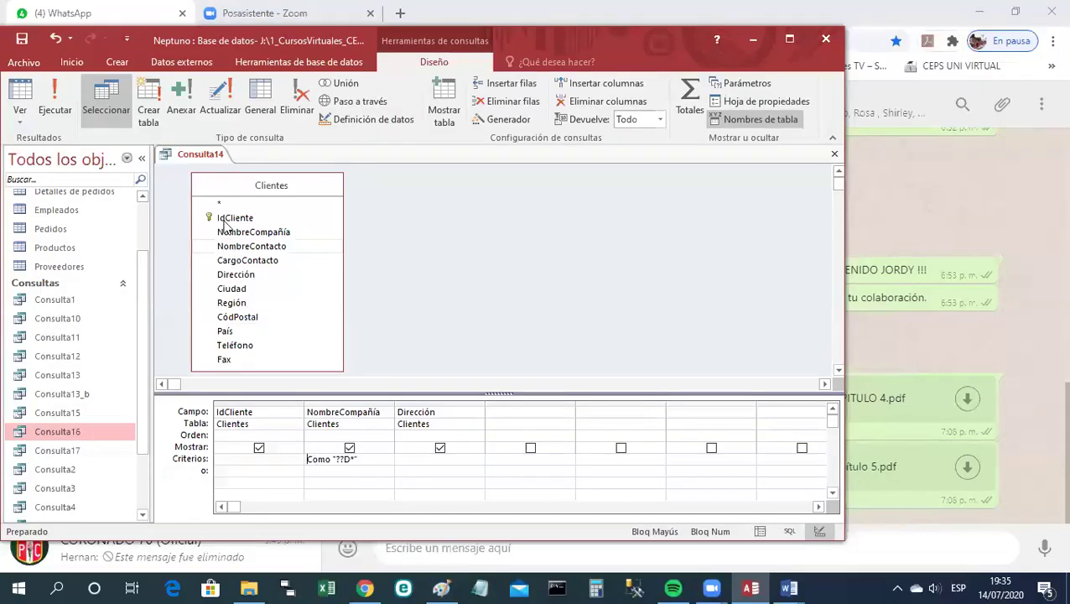
# Save the query as Consulta18.
pyautogui.rightClick(204, 156)
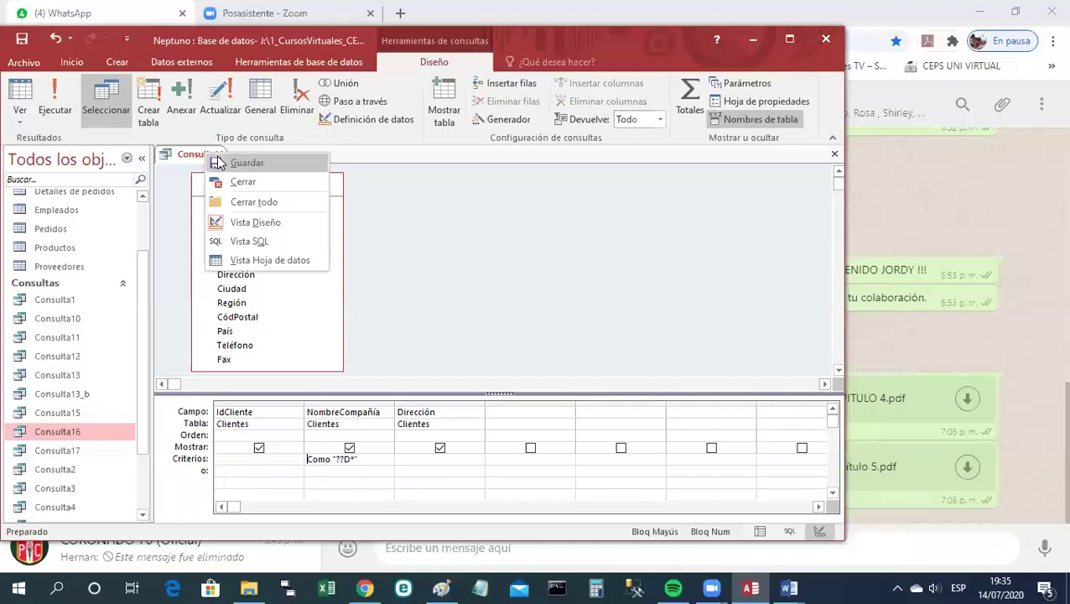
pyautogui.click(243, 163)
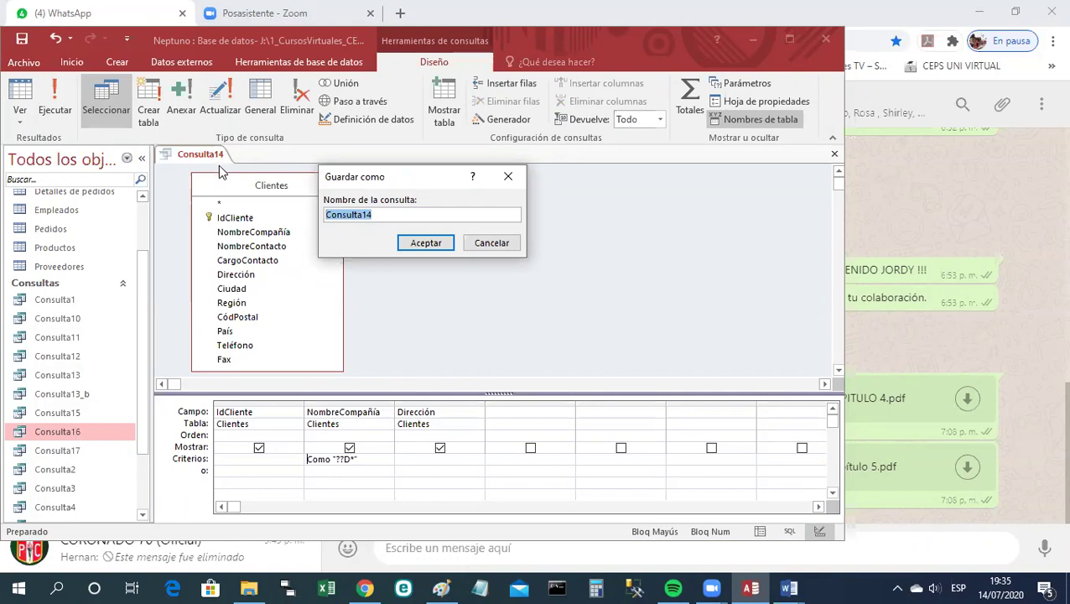
pyautogui.click(383, 216)
pyautogui.press('BackSpace')
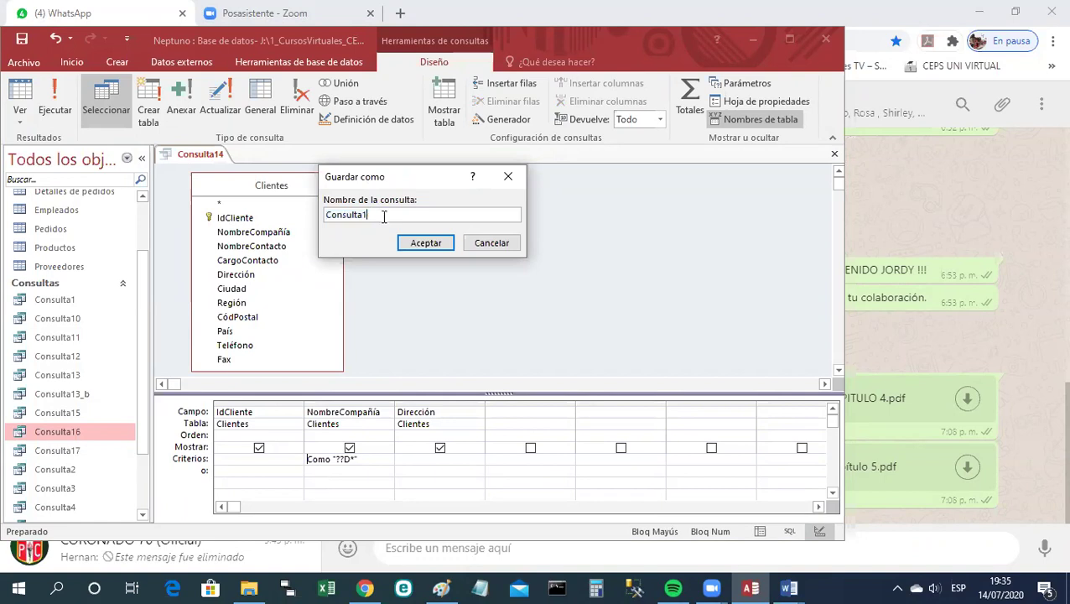
pyautogui.write('8')
pyautogui.click(408, 243)
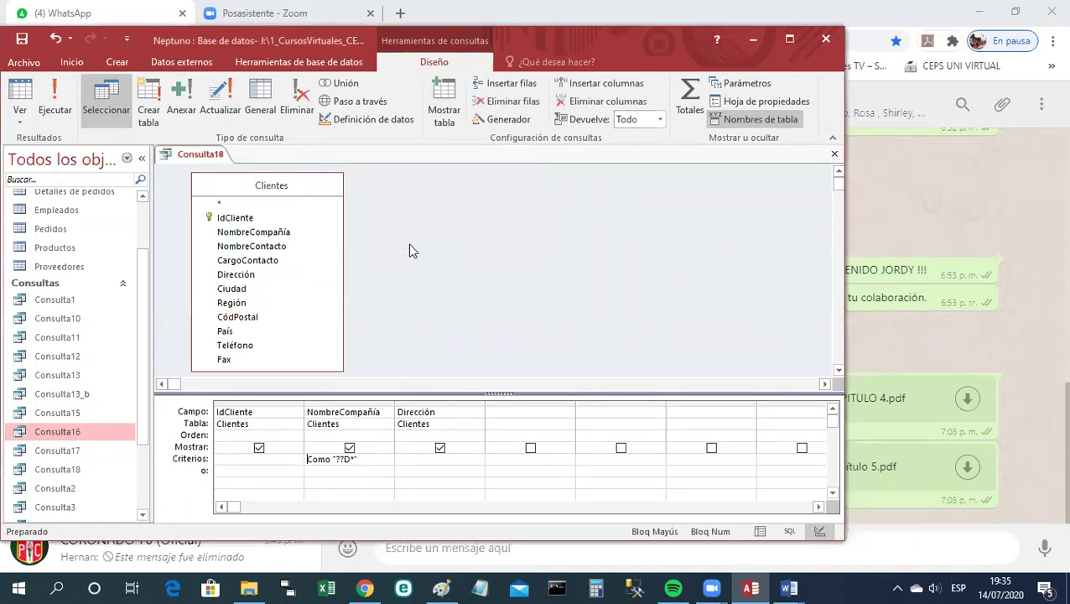
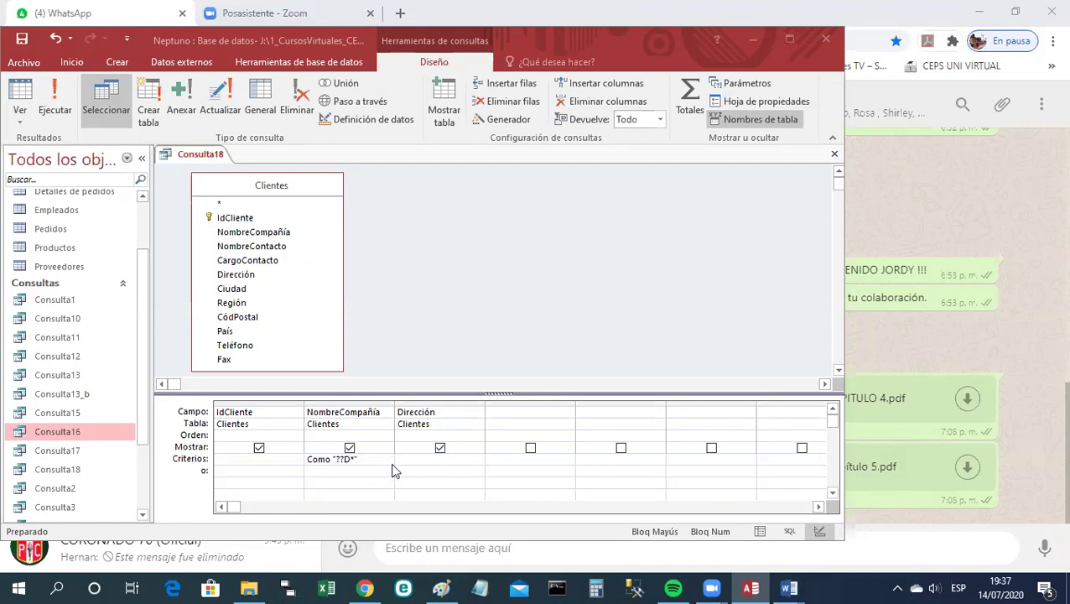
# Copy Consulta18's SQL code into the Códigos SQL de la Sesión 4 Word document, under the CONSULTA 18 heading.
pyautogui.rightClick(192, 152)
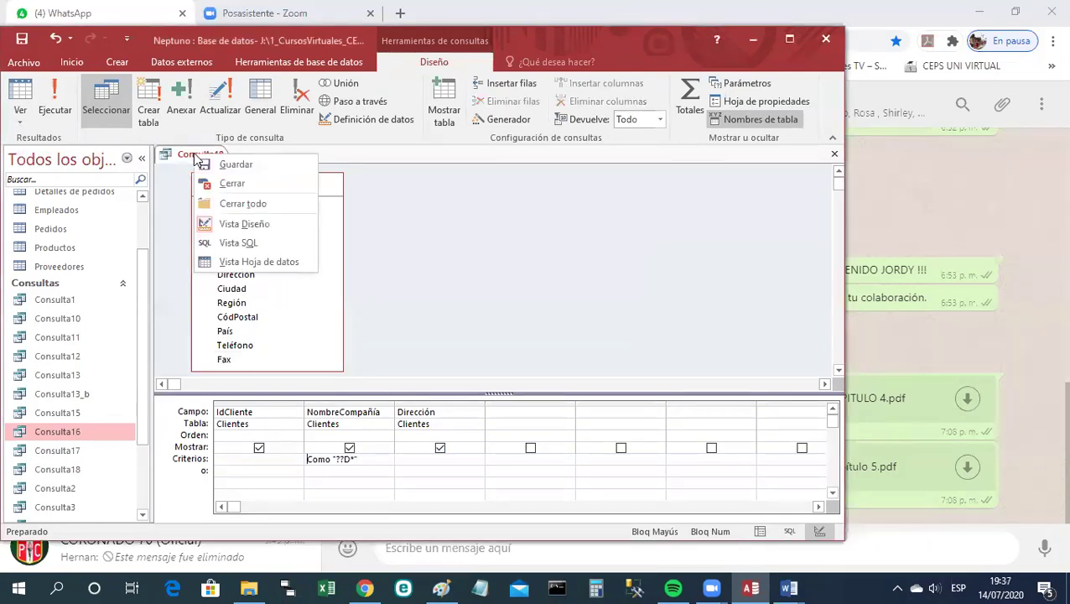
pyautogui.click(243, 242)
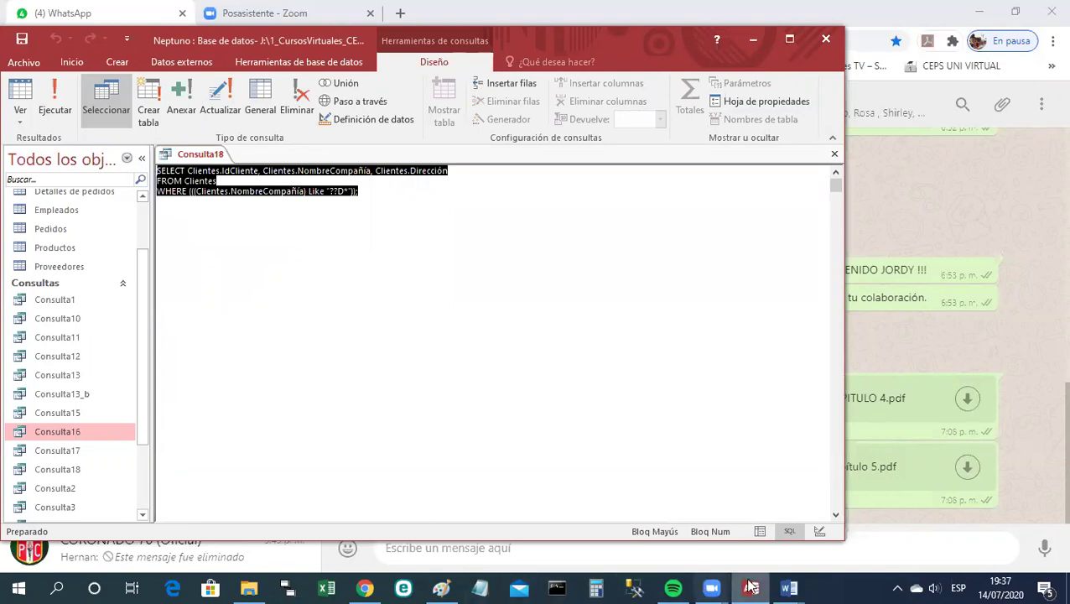
pyautogui.click(789, 586)
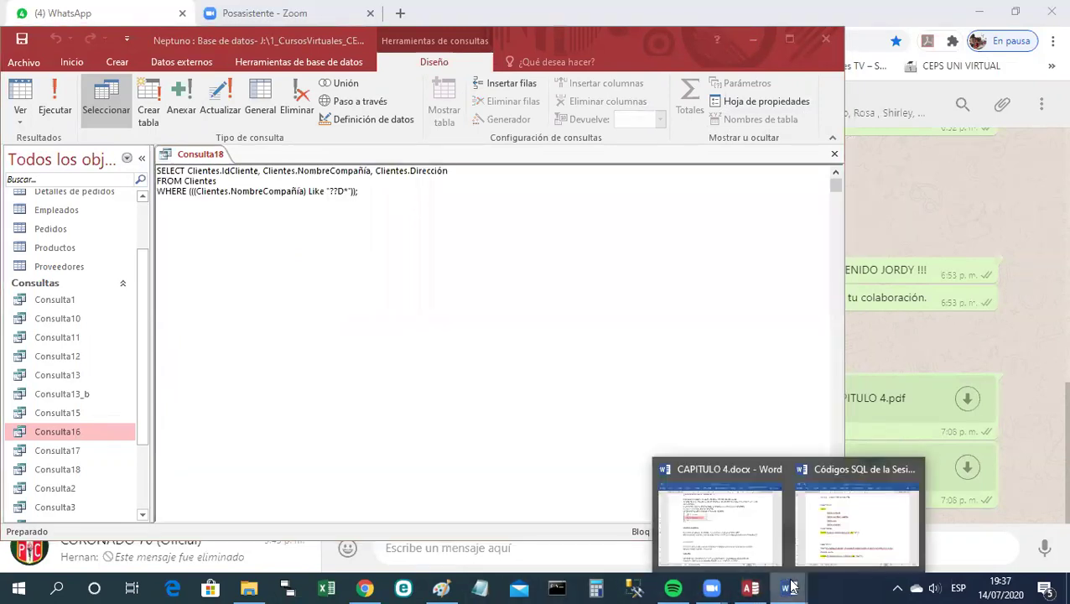
pyautogui.click(807, 552)
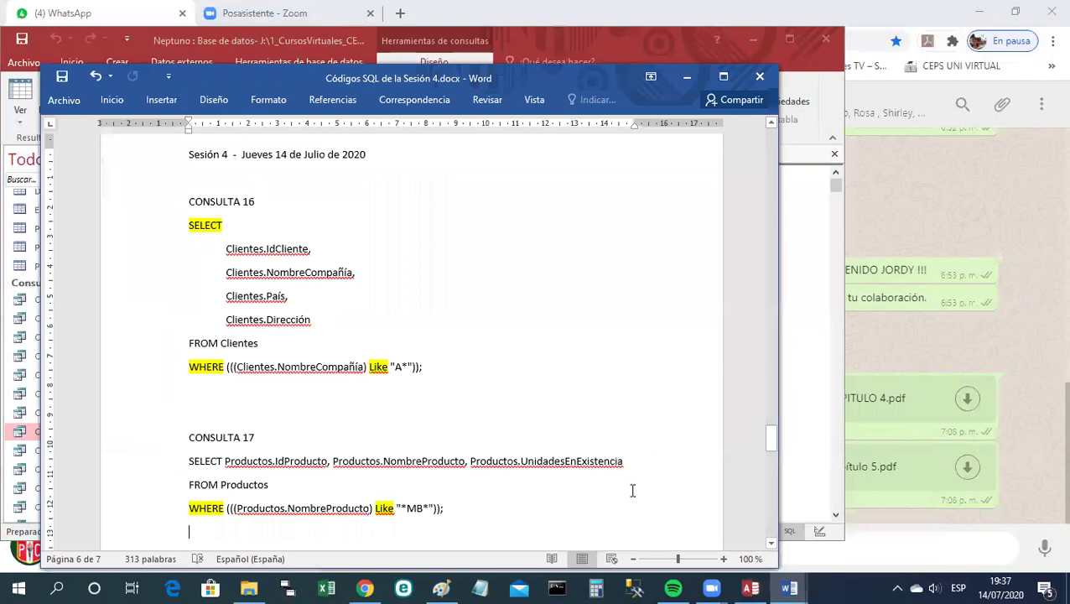
pyautogui.scroll(-3, 632, 490)
pyautogui.click(259, 473)
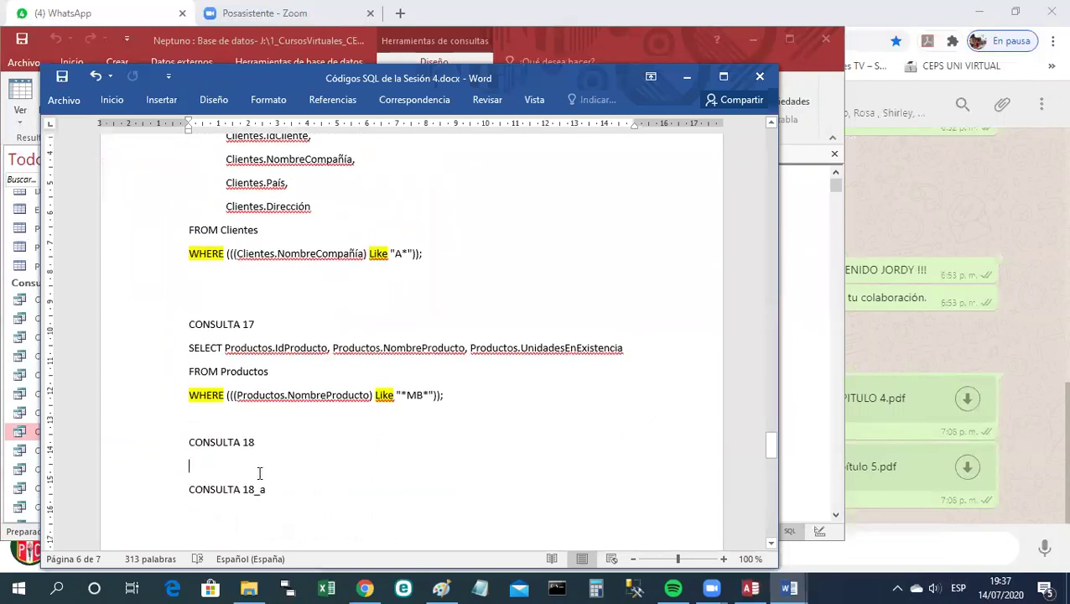
pyautogui.write('SELECT Clientes.IdCliente, Clientes.NombreCompañía, Clientes.Dirección FROM Clientes WHERE (((Clientes.NombreCompañía) Like "??D*"));')
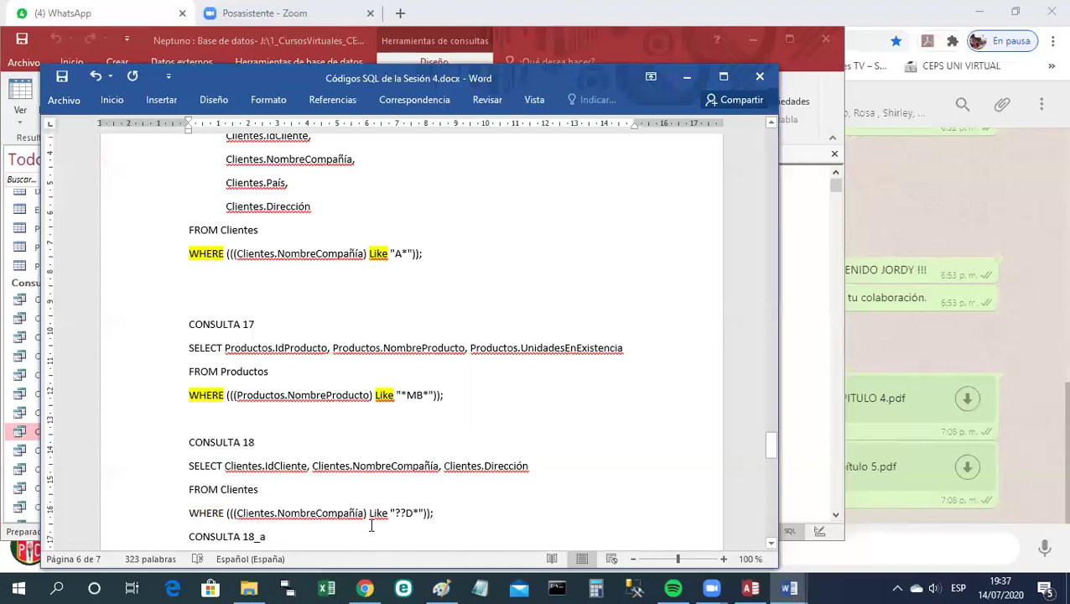
# Highlight WHERE and Like in yellow in the CONSULTA 18 code, then save and minimize the document.
pyautogui.doubleClick(210, 512)
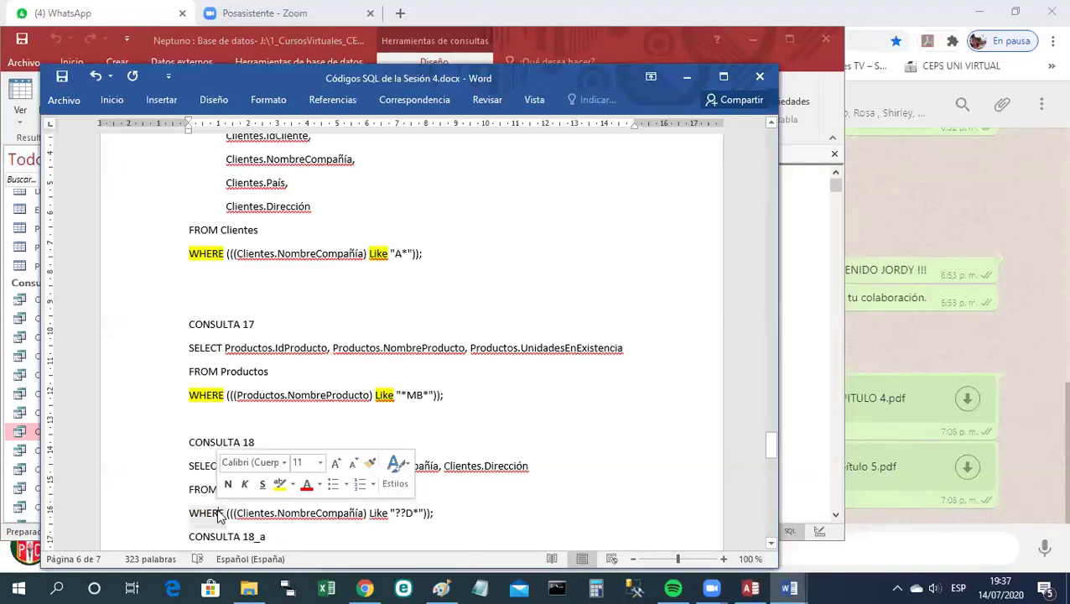
pyautogui.click(279, 484)
pyautogui.press('Right')
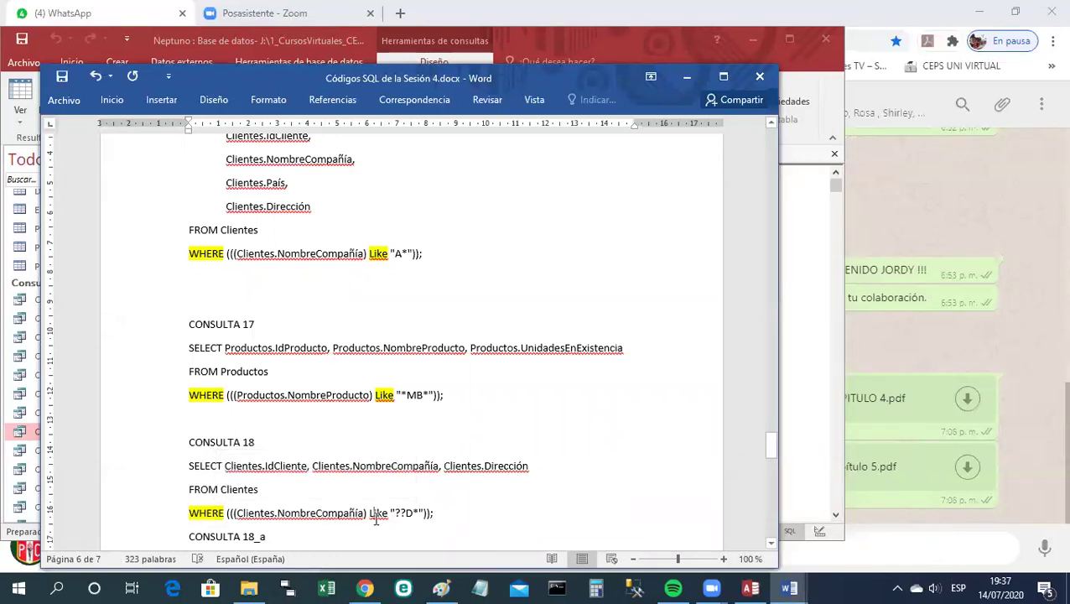
pyautogui.doubleClick(378, 513)
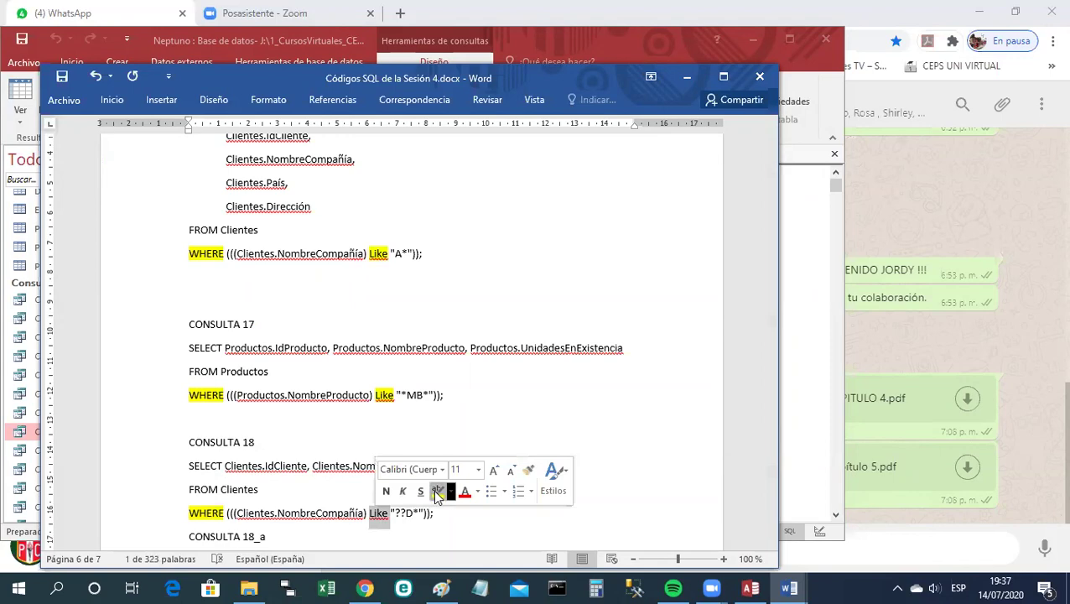
pyautogui.click(436, 492)
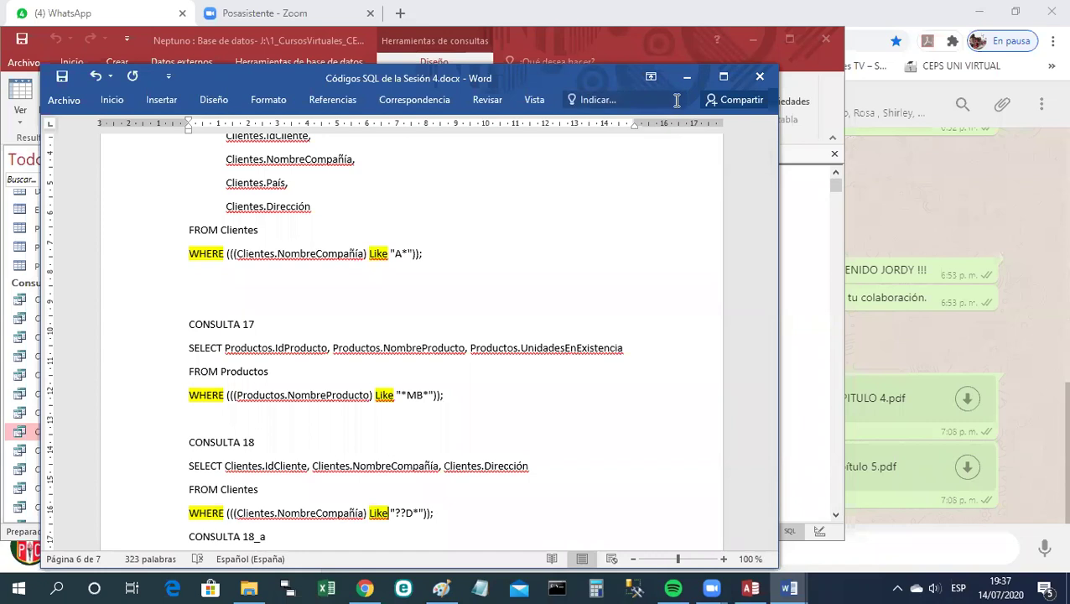
pyautogui.click(62, 76)
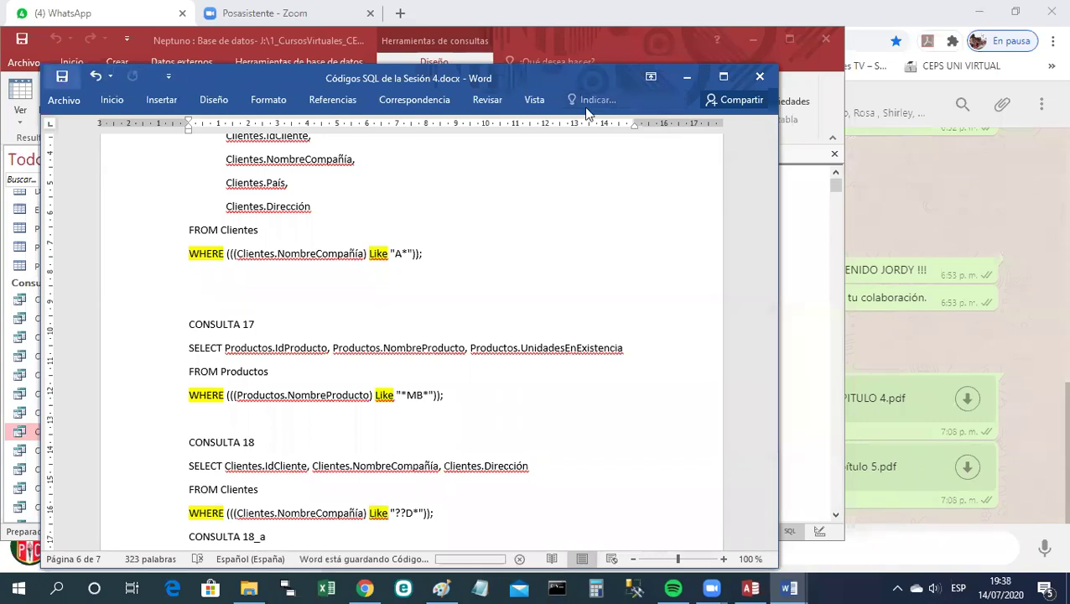
pyautogui.click(686, 80)
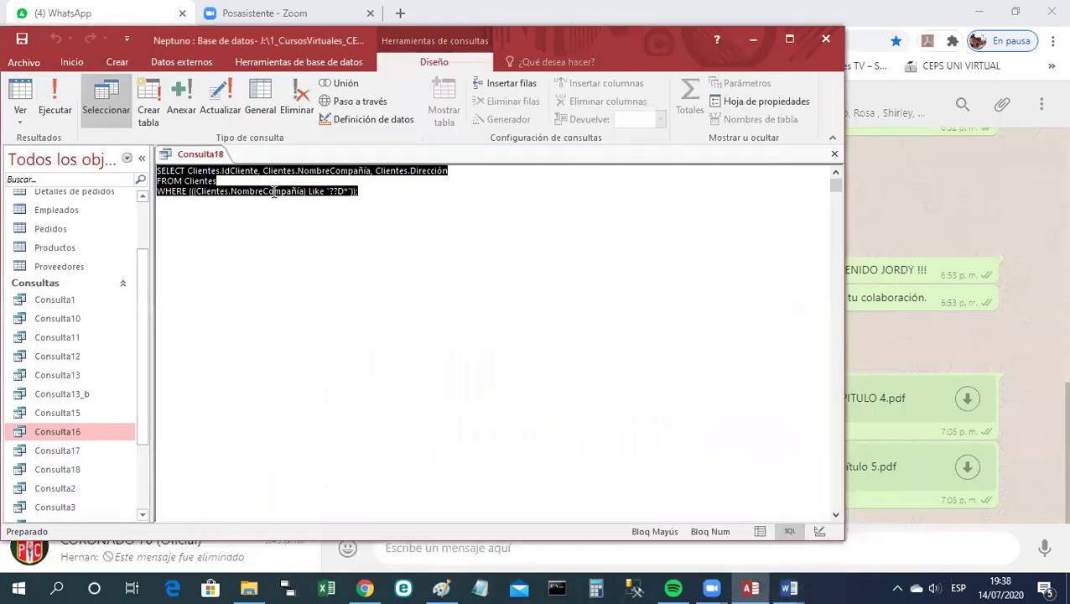
# Return Consulta18 from SQL view to Design view and save the query.
pyautogui.rightClick(209, 158)
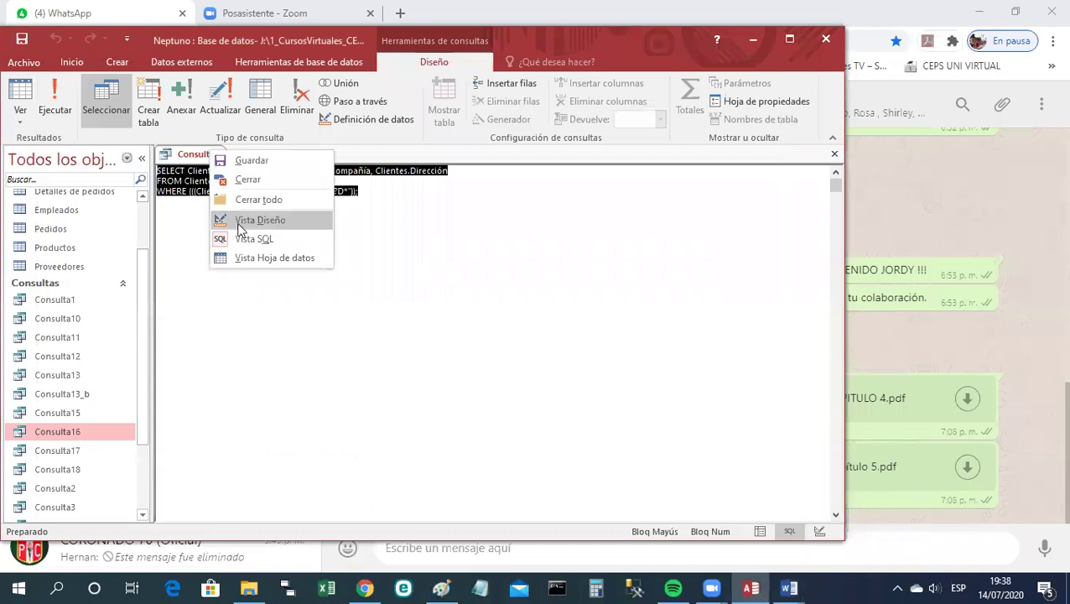
pyautogui.click(244, 218)
pyautogui.rightClick(201, 165)
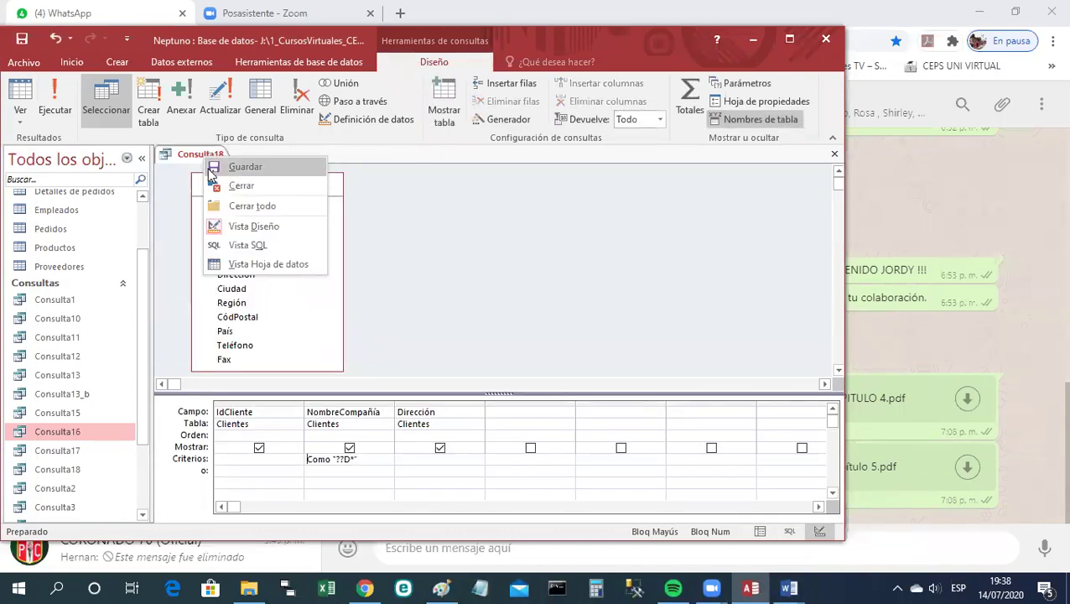
pyautogui.click(213, 168)
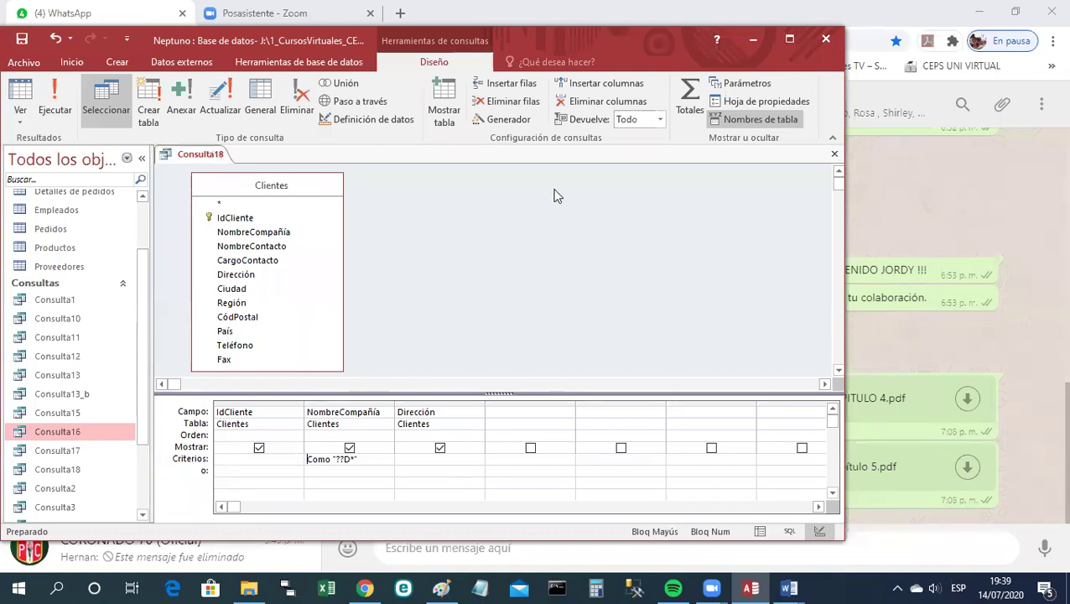
# Paste the screenshot of the Consulta18 design into Paint and copy the area with the table and criteria grid, about 444 × 438 pixels.
pyautogui.click(444, 587)
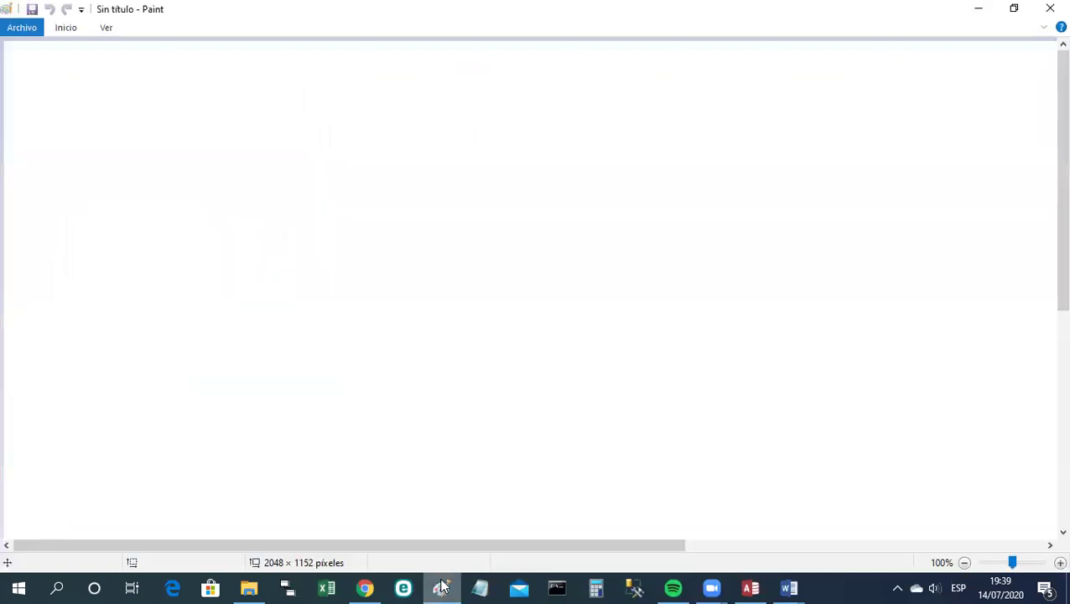
pyautogui.hotkey('ctrl', 'v')
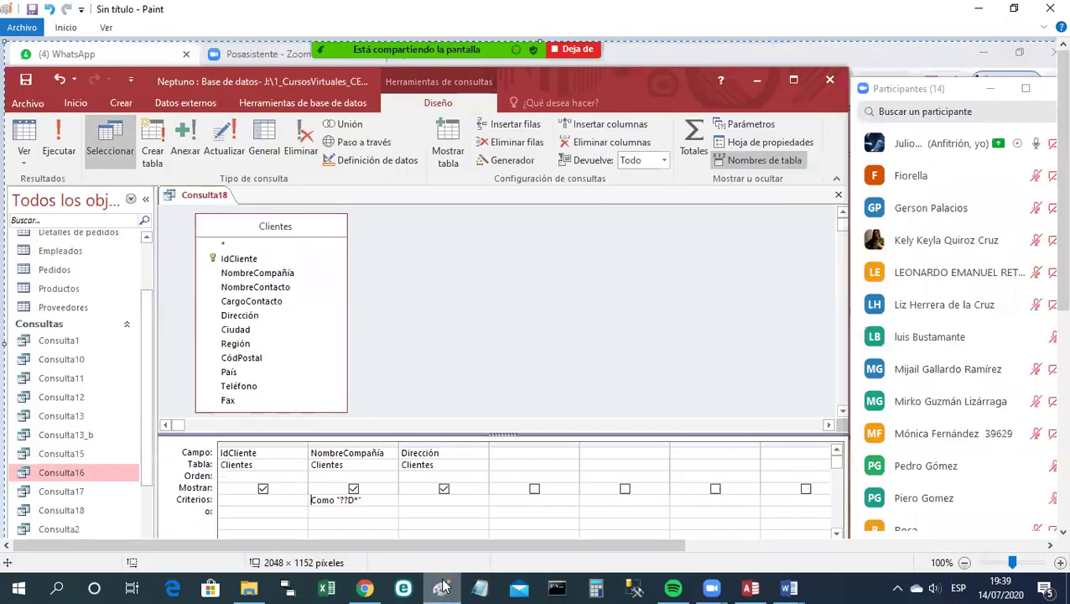
pyautogui.click(72, 26)
pyautogui.click(121, 67)
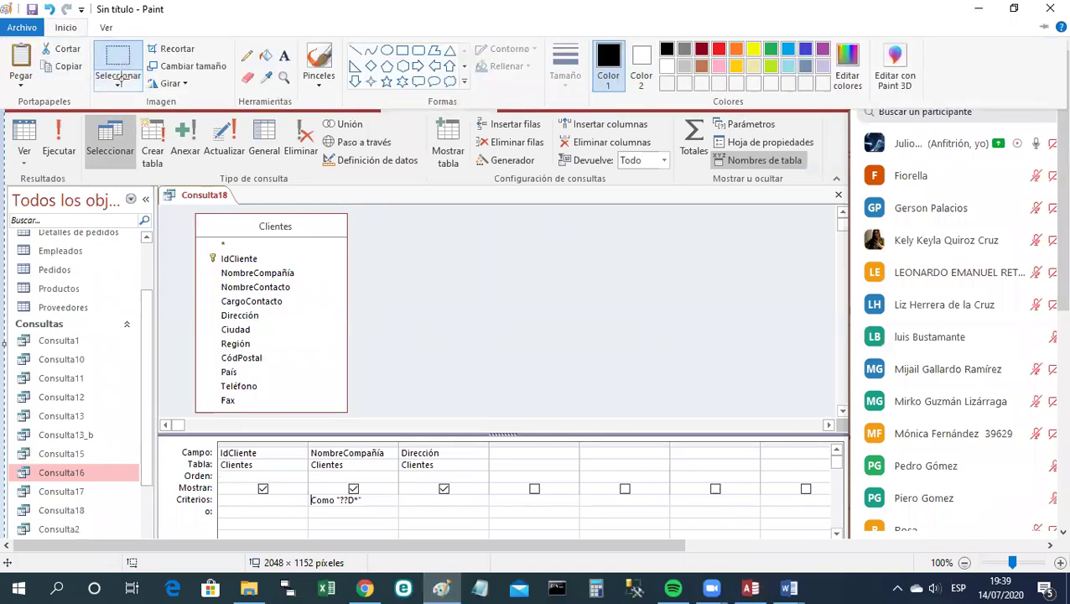
pyautogui.moveTo(152, 187)
pyautogui.mouseDown()
pyautogui.moveTo(210, 449)
pyautogui.moveTo(320, 513)
pyautogui.moveTo(500, 529)
pyautogui.mouseUp()
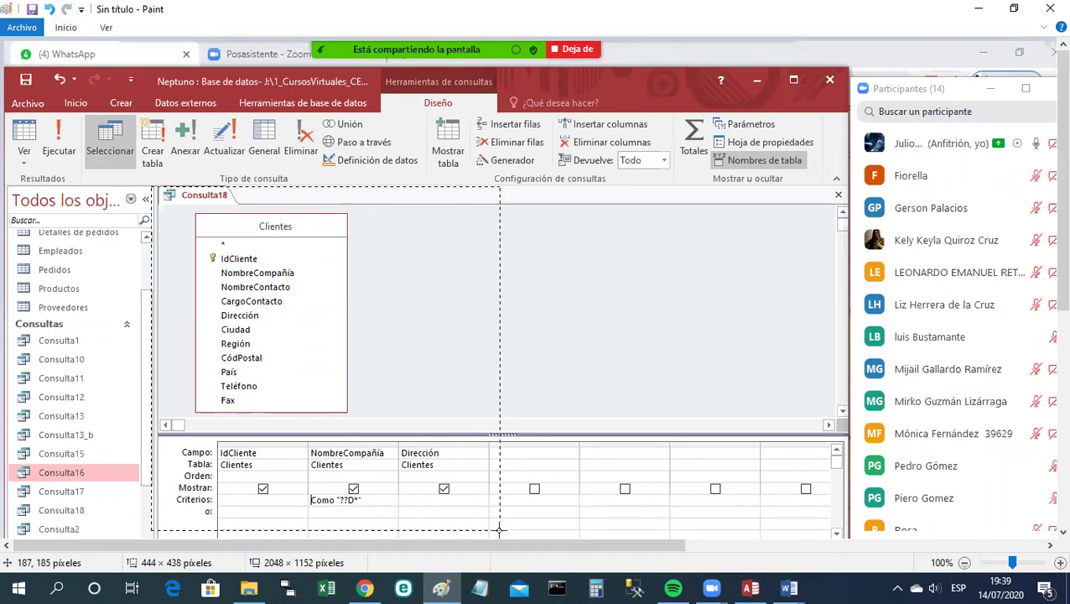
pyautogui.rightClick(484, 451)
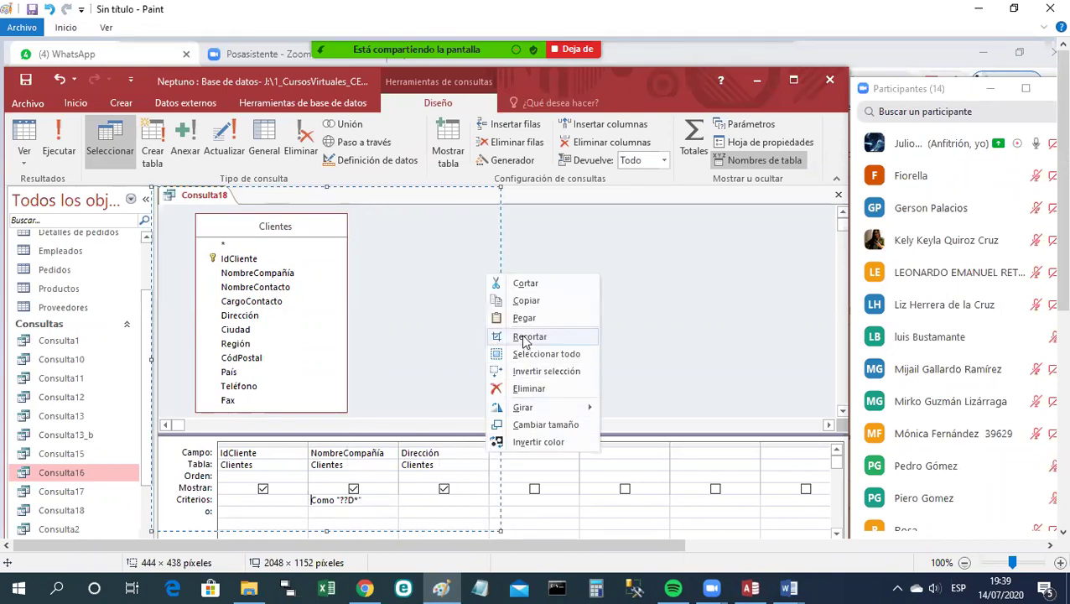
pyautogui.click(523, 300)
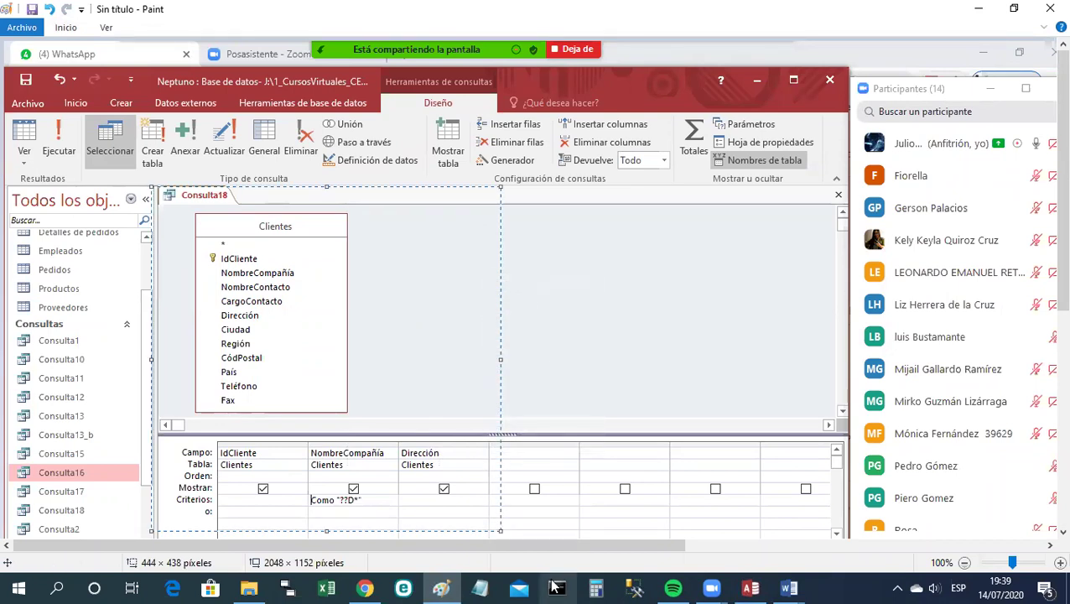
# Switch to WhatsApp and send the copied Consulta18 design image to the CURSO ACCESS_53536 group.
pyautogui.click(367, 587)
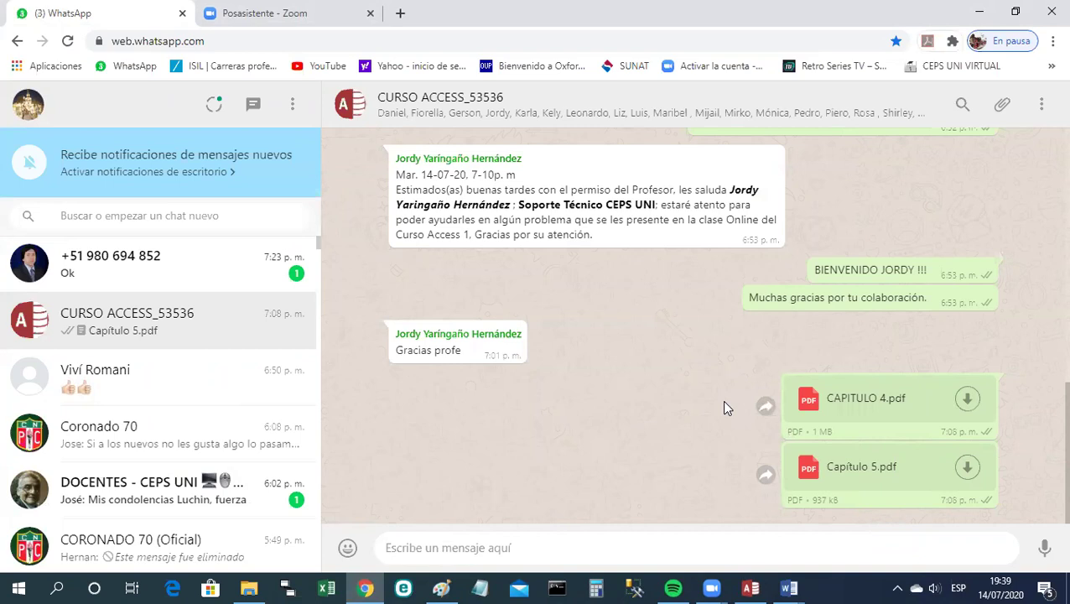
pyautogui.hotkey('ctrl', 'v')
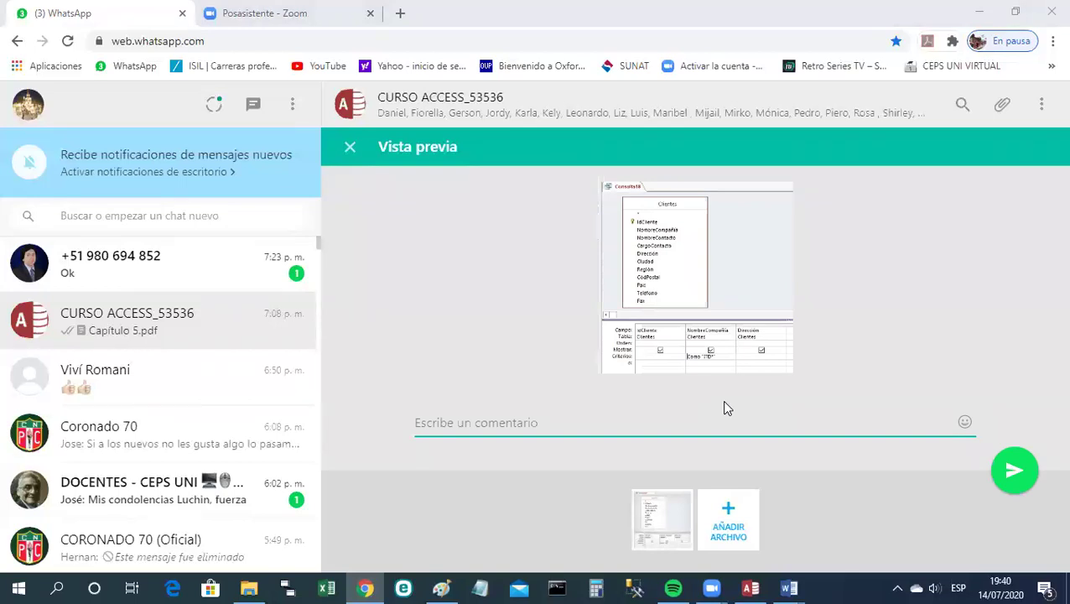
pyautogui.click(1015, 469)
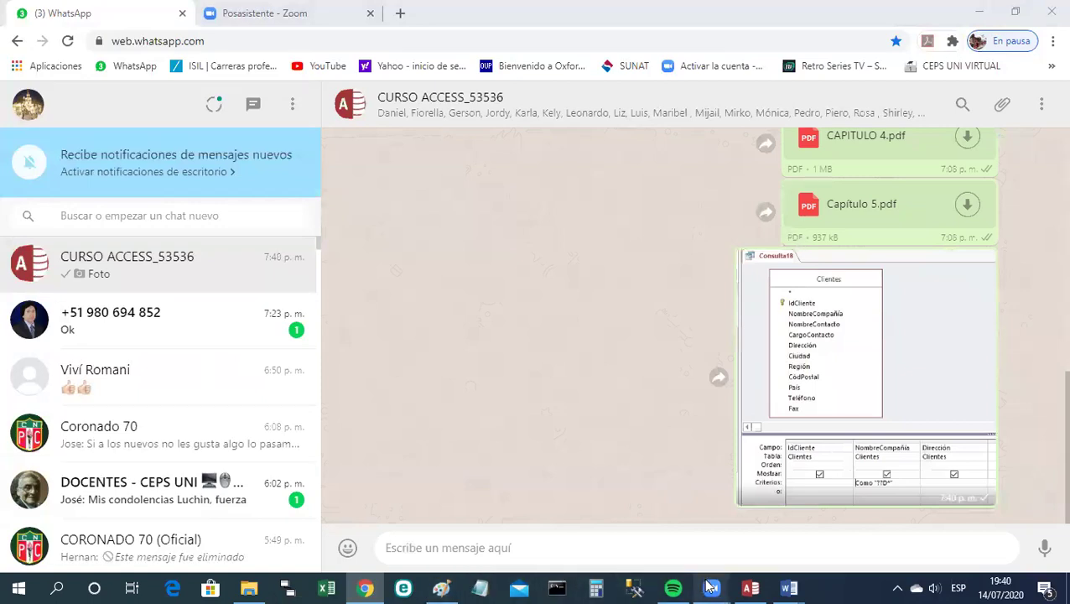
# Switch back to Access and show Consulta18 in Datasheet view.
pyautogui.click(750, 586)
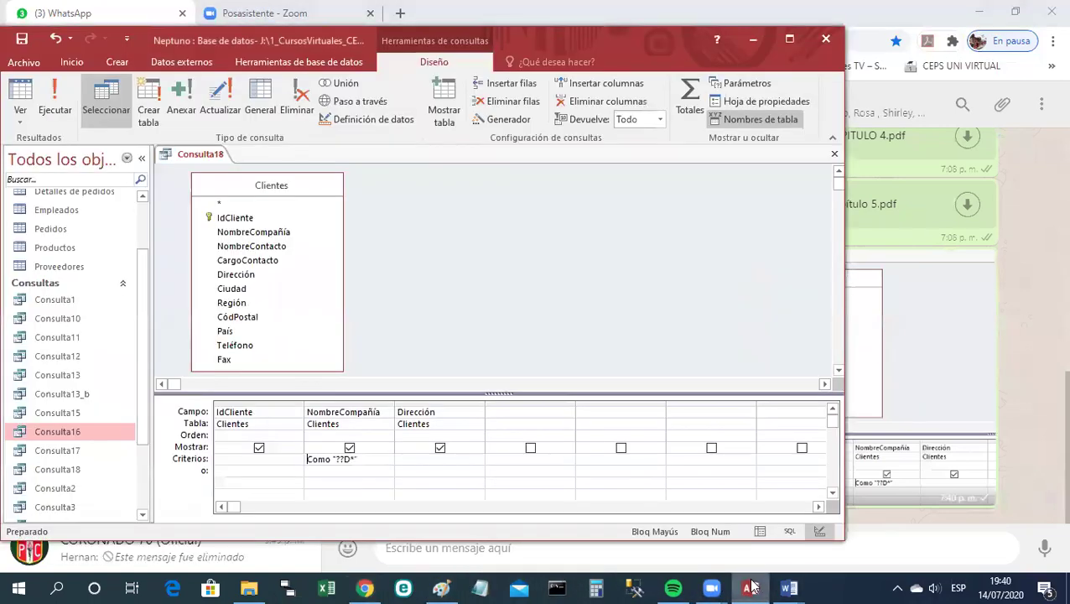
pyautogui.rightClick(201, 155)
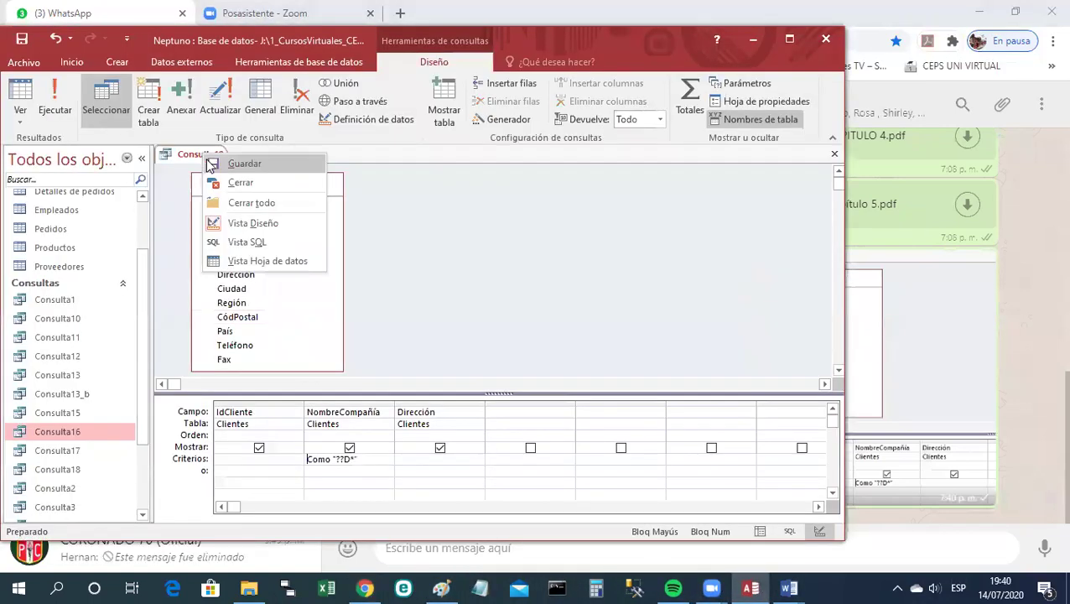
pyautogui.click(268, 261)
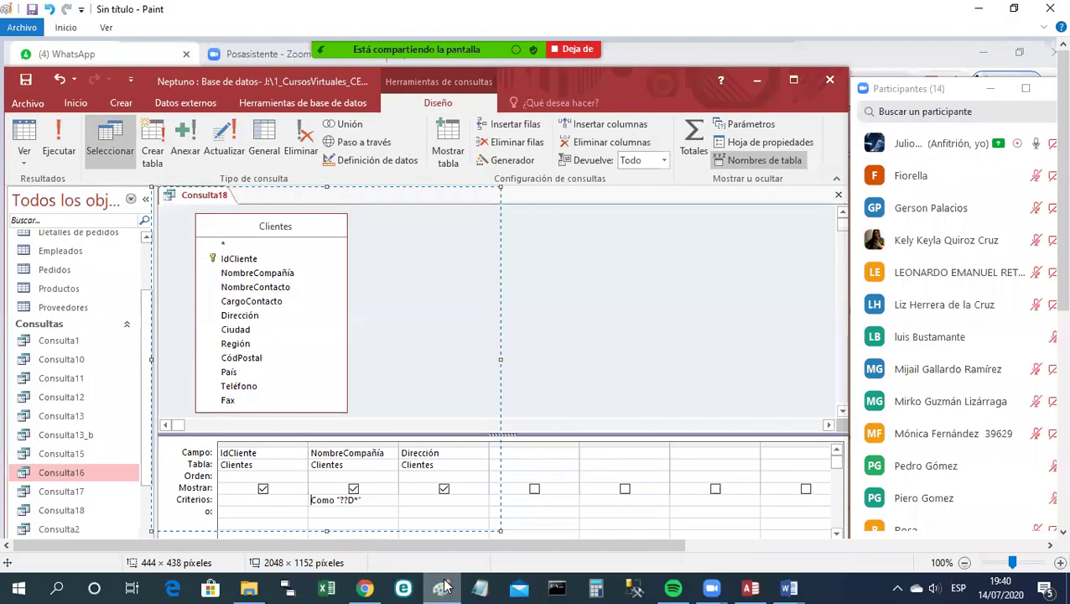
# Start a new Paint image without saving the current one and paste the screenshot of the Consulta18 datasheet.
pyautogui.click(22, 27)
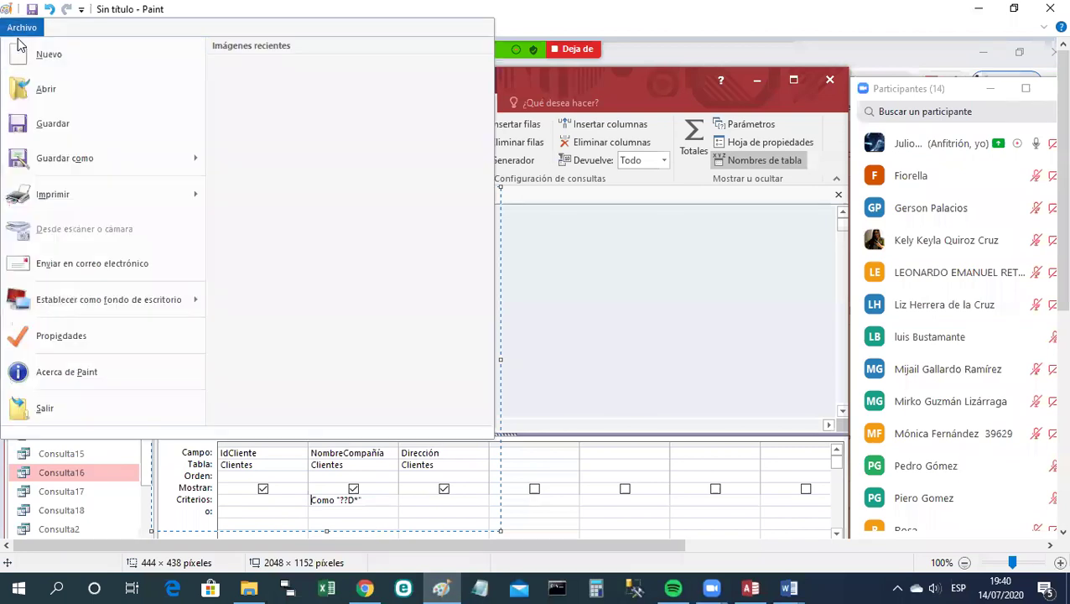
pyautogui.click(22, 50)
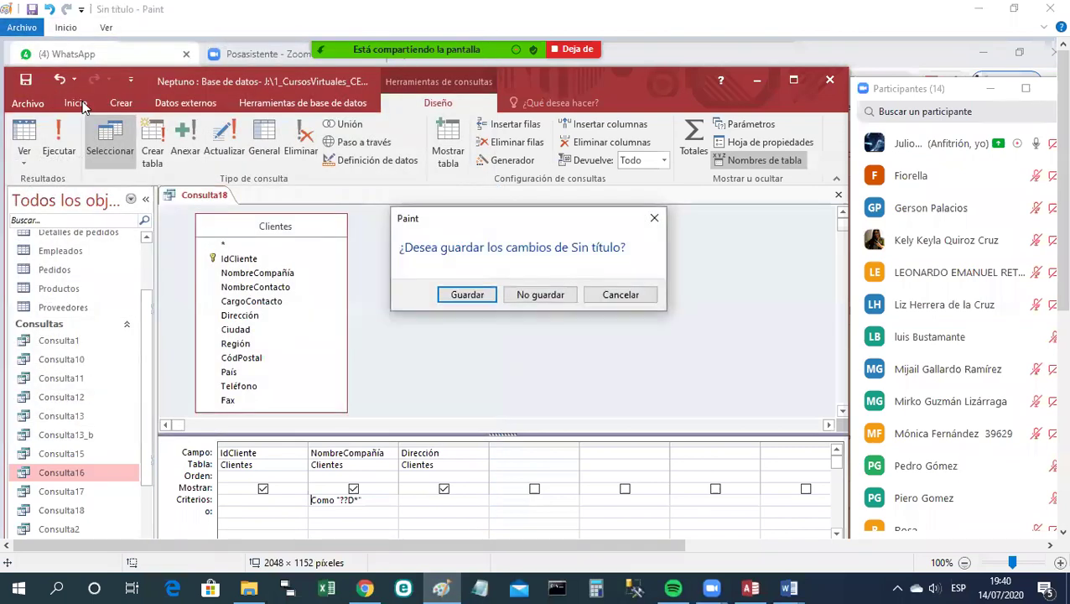
pyautogui.click(521, 290)
pyautogui.hotkey('ctrl', 'v')
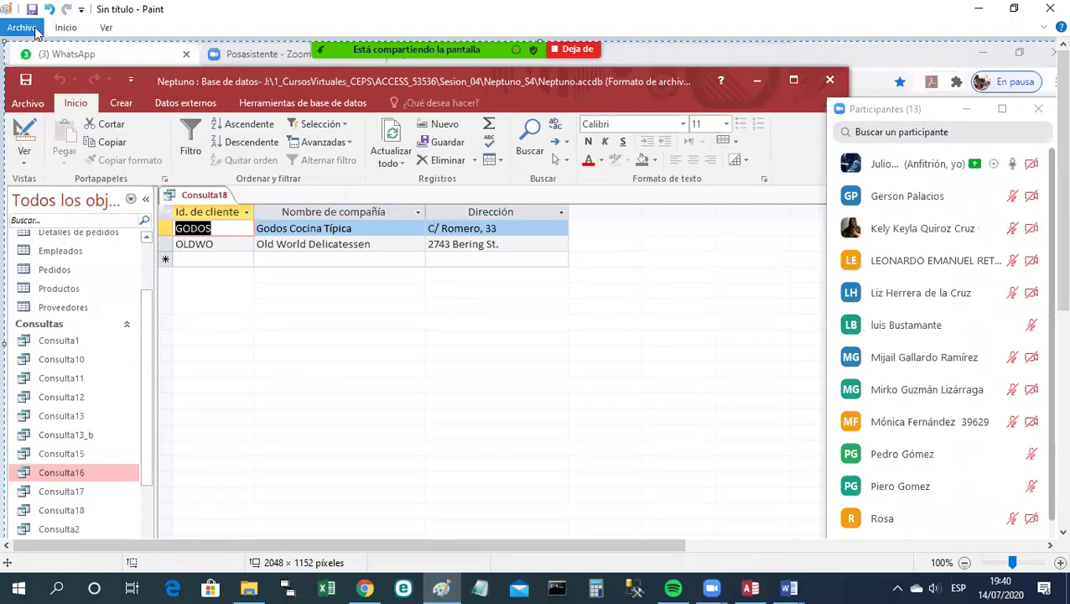
# Select and copy the Consulta18 tab and results grid in the pasted screenshot, an area about 524 × 112 pixels.
pyautogui.click(25, 27)
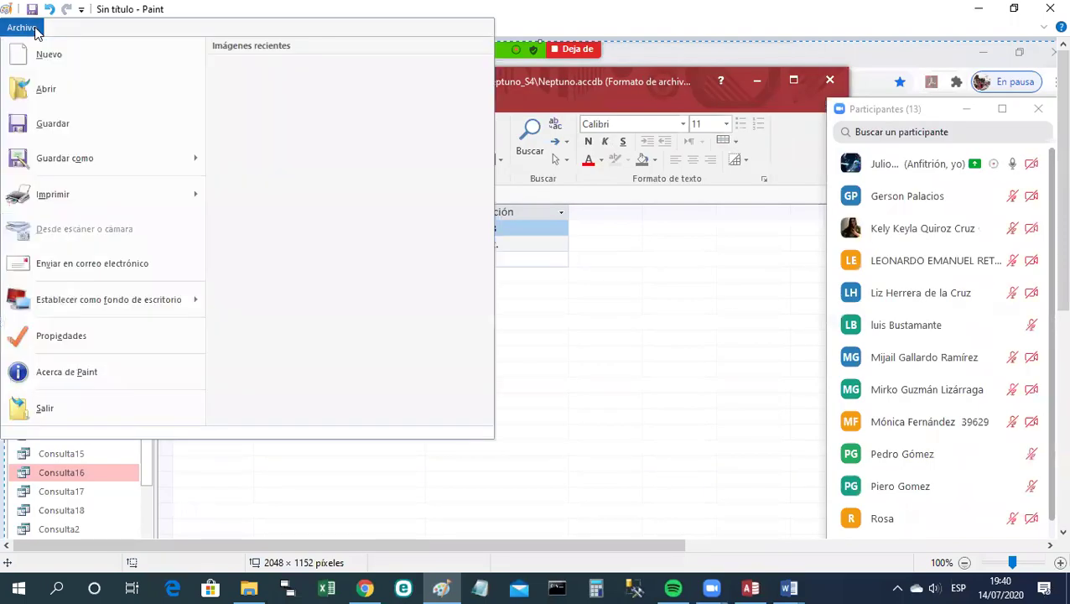
pyautogui.click(80, 31)
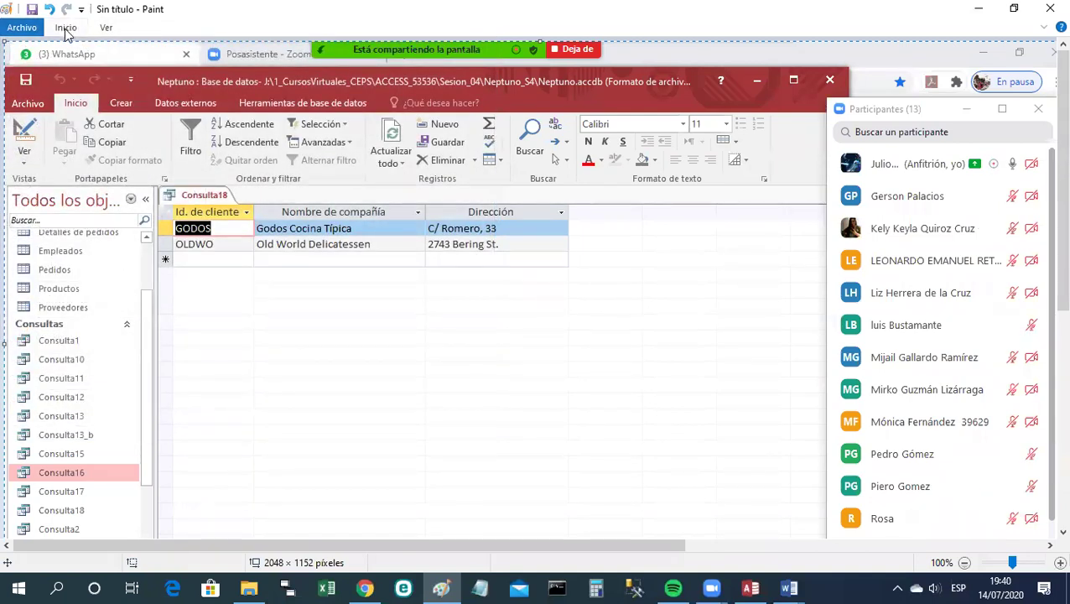
pyautogui.click(67, 28)
pyautogui.click(154, 123)
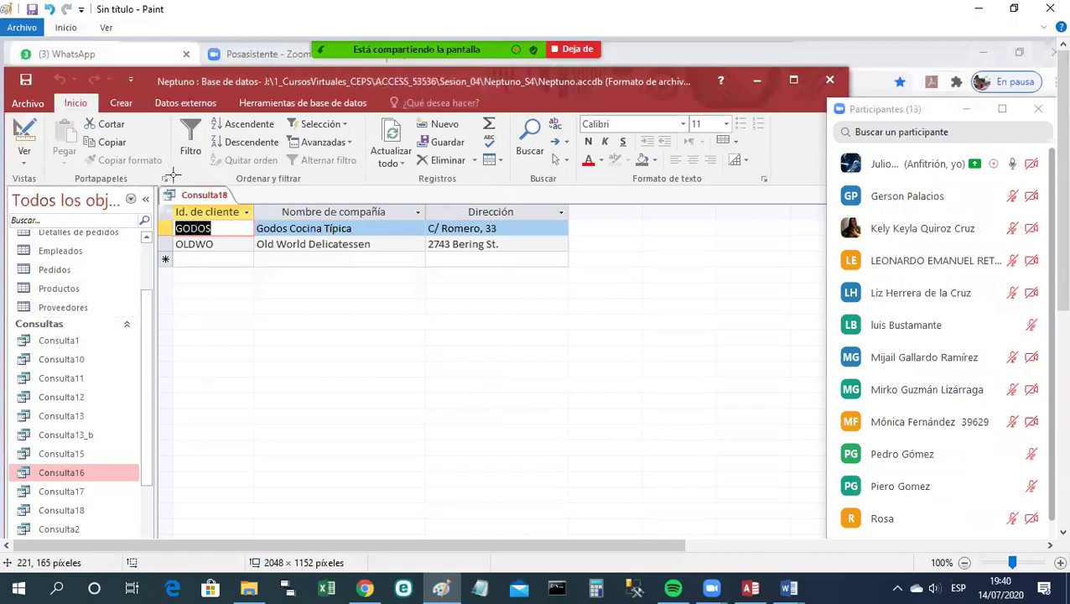
pyautogui.moveTo(158, 180)
pyautogui.mouseDown()
pyautogui.moveTo(262, 268)
pyautogui.moveTo(519, 289)
pyautogui.moveTo(569, 269)
pyautogui.mouseUp()
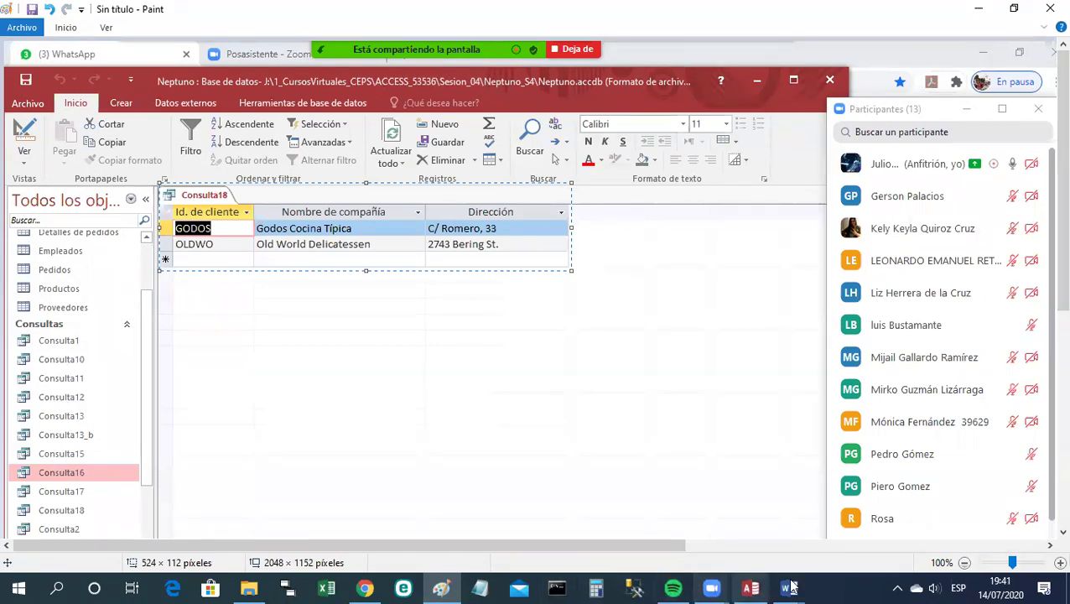
# Switch to WhatsApp and send the copied Consulta18 results image to the CURSO ACCESS_53536 group.
pyautogui.moveTo(793, 587)
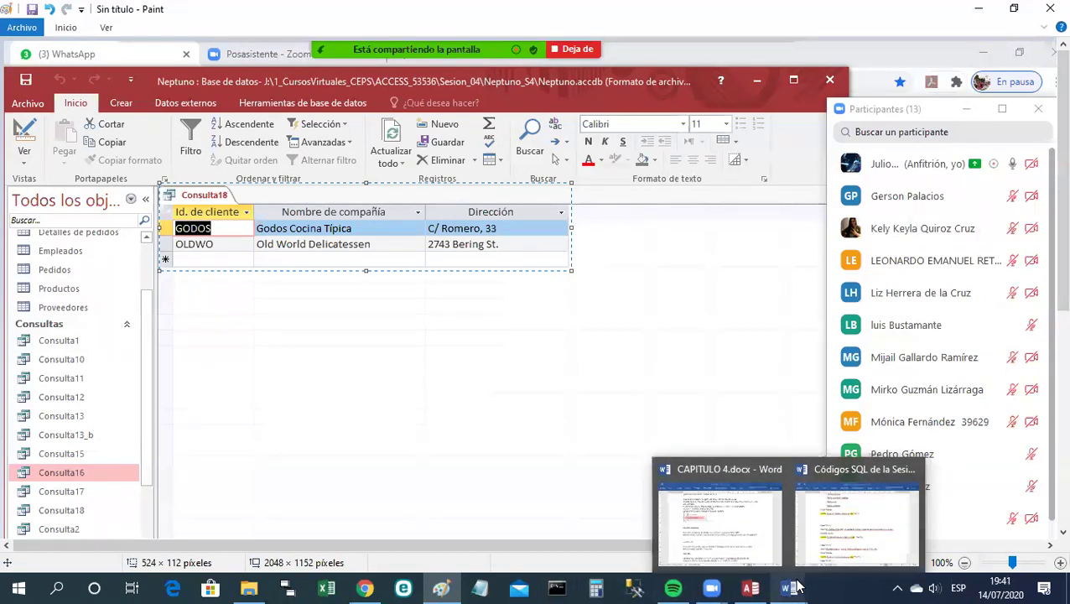
pyautogui.moveTo(672, 587)
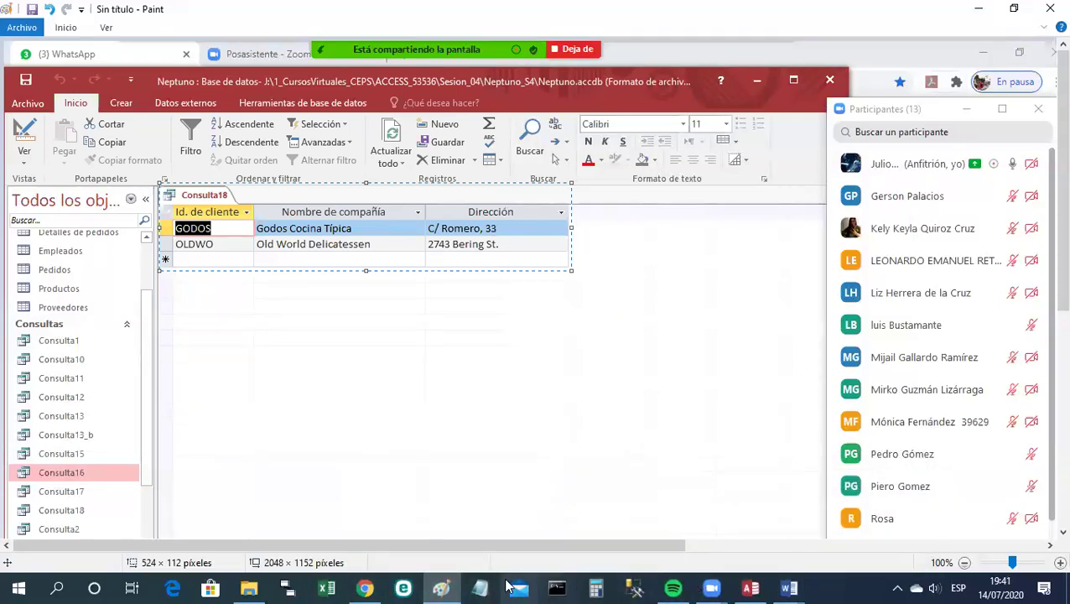
pyautogui.click(363, 587)
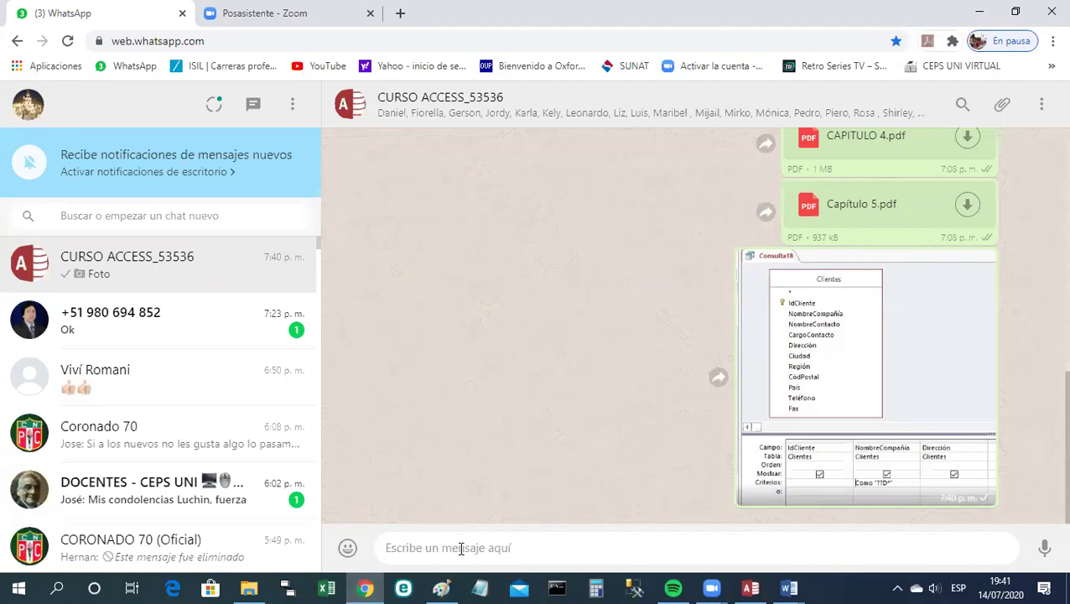
pyautogui.hotkey('ctrl', 'v')
pyautogui.press('Return')
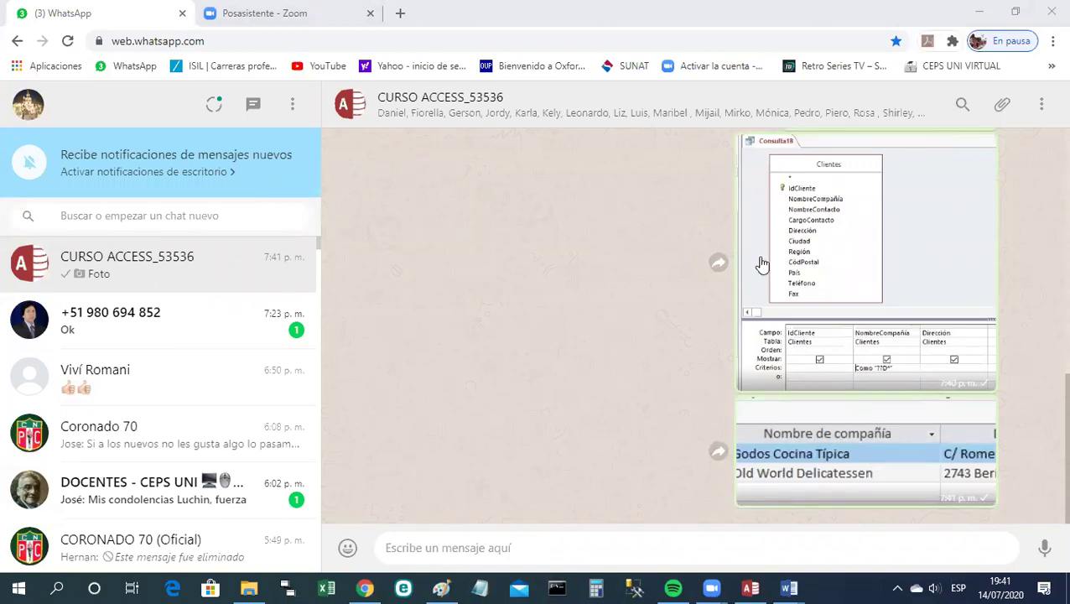
# Switch back to Access, review Consulta18 in Design view, and close the query.
pyautogui.click(750, 587)
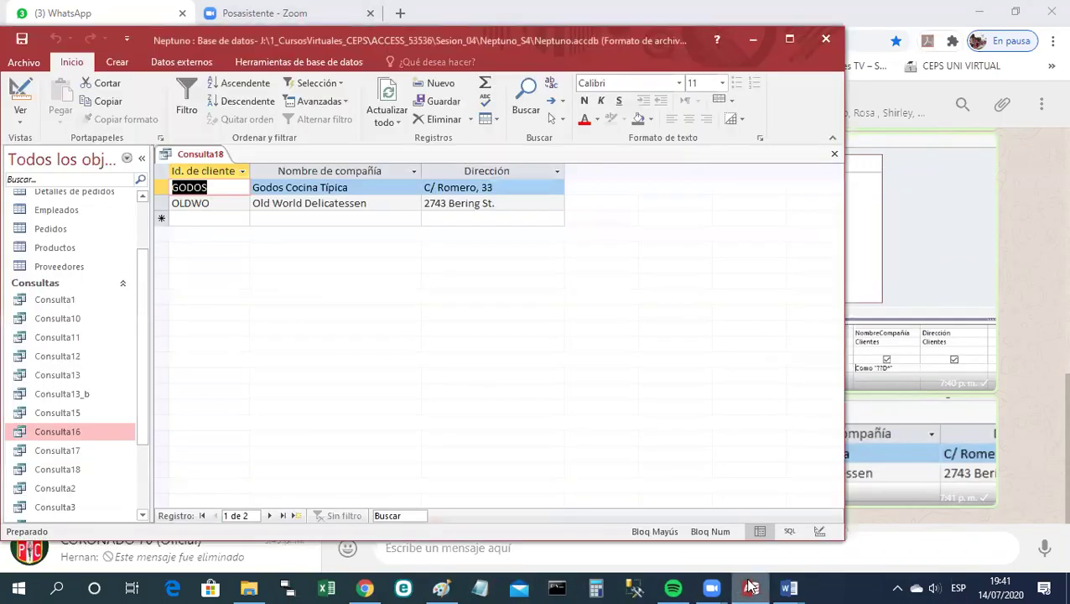
pyautogui.rightClick(206, 155)
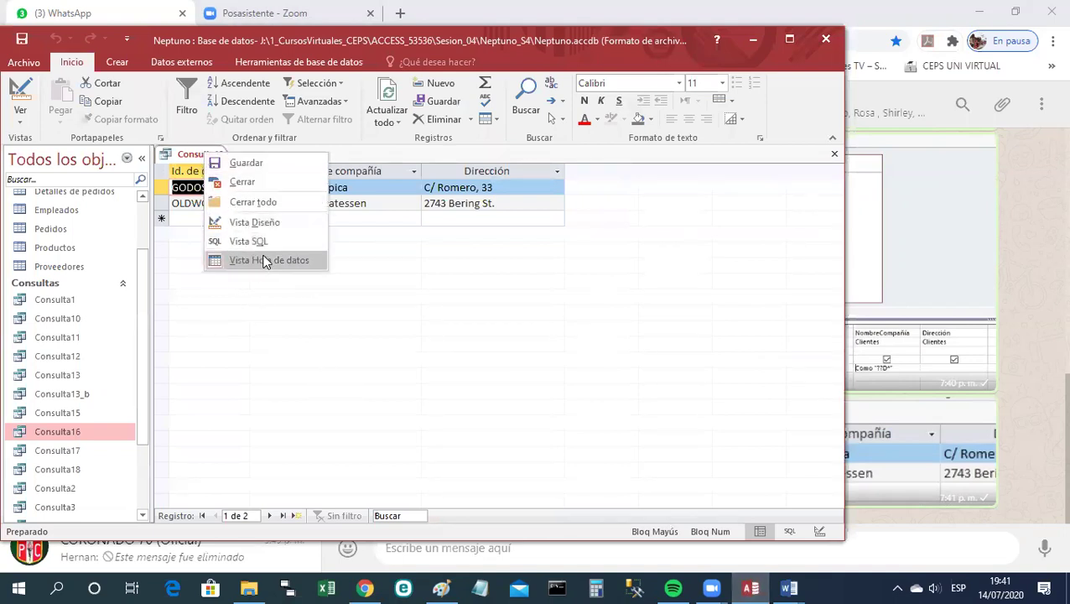
pyautogui.click(244, 222)
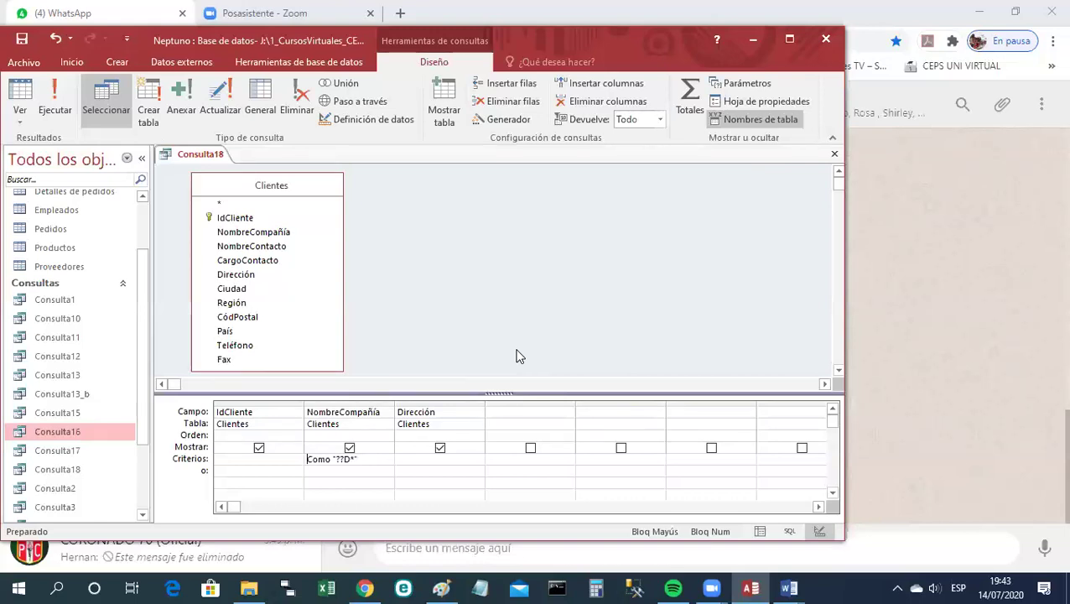
pyautogui.rightClick(192, 161)
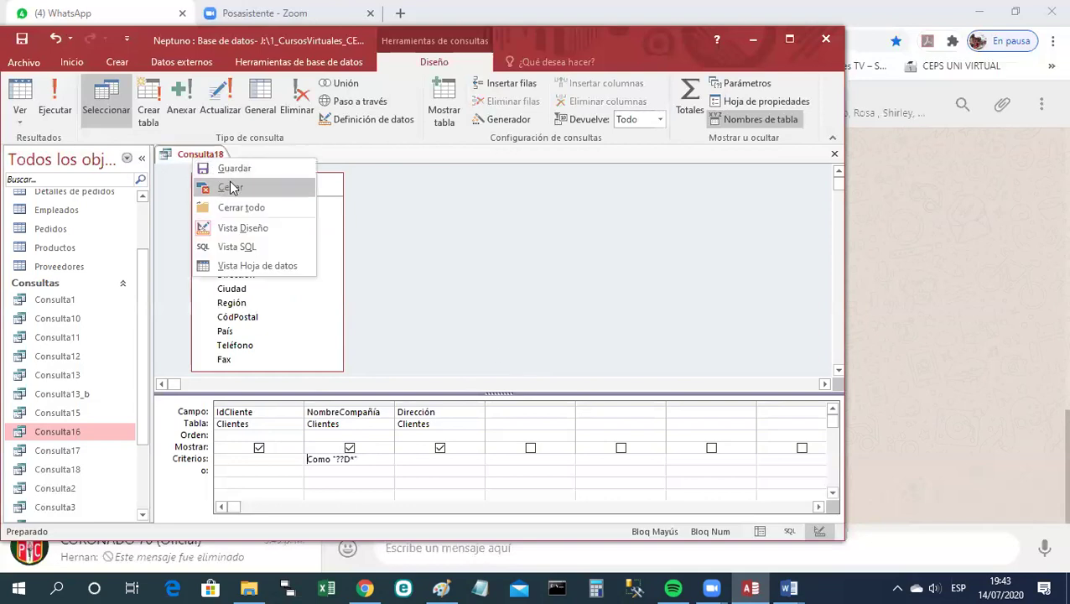
pyautogui.click(230, 187)
# Create a new query in Design view based on the Clientes table.
pyautogui.click(127, 66)
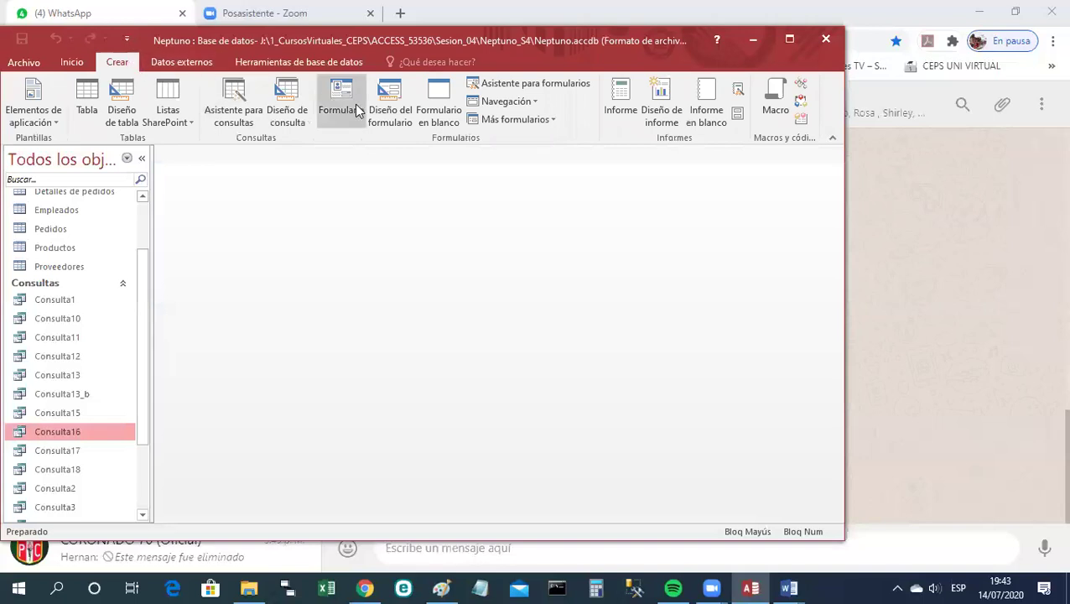
pyautogui.click(287, 113)
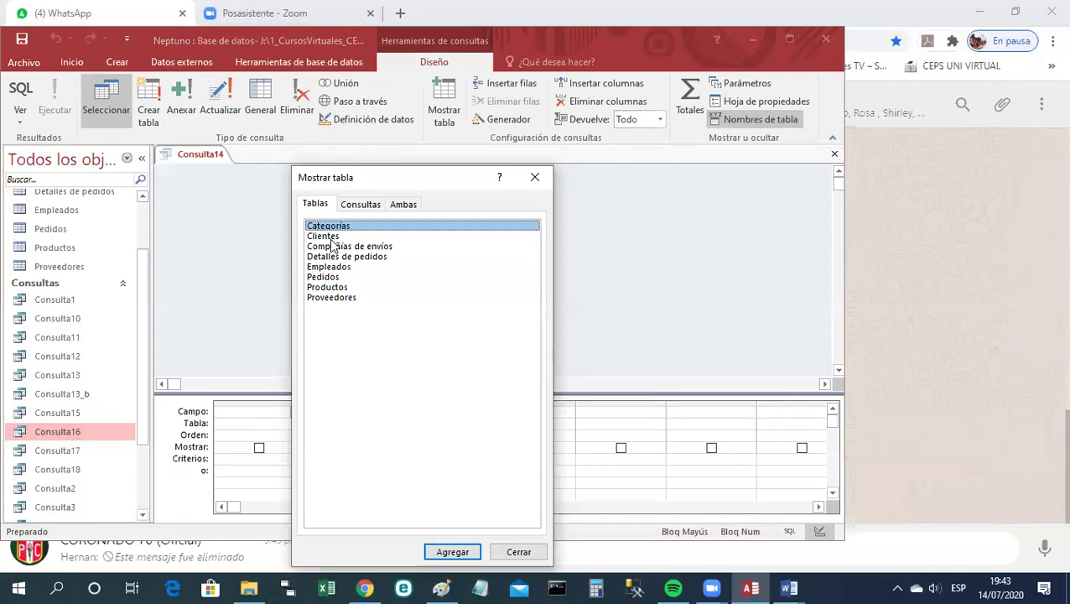
pyautogui.click(332, 238)
pyautogui.click(472, 557)
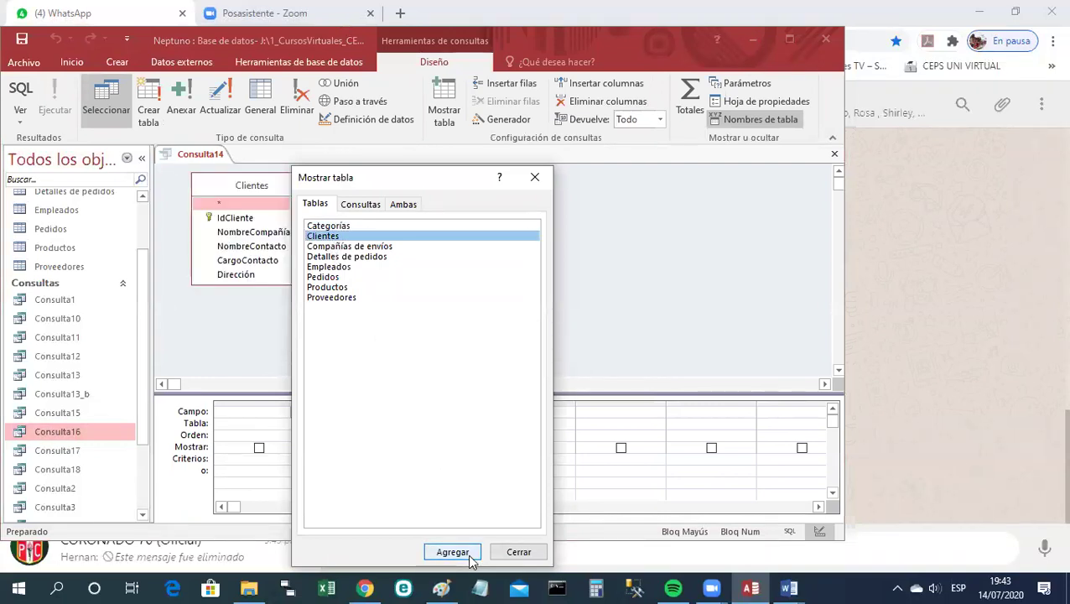
pyautogui.click(515, 552)
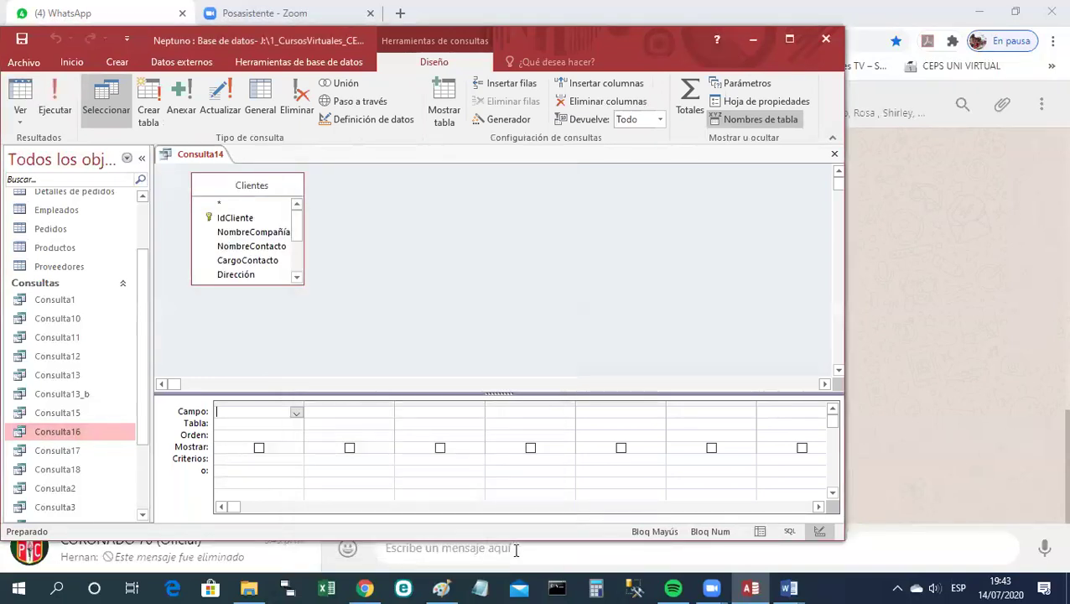
# Enlarge the Clientes field list and add IdCliente, NombreCompañía, NombreContacto and CargoContacto to the query grid.
pyautogui.click(306, 286)
pyautogui.moveTo(306, 285); pyautogui.dragTo(364, 324)
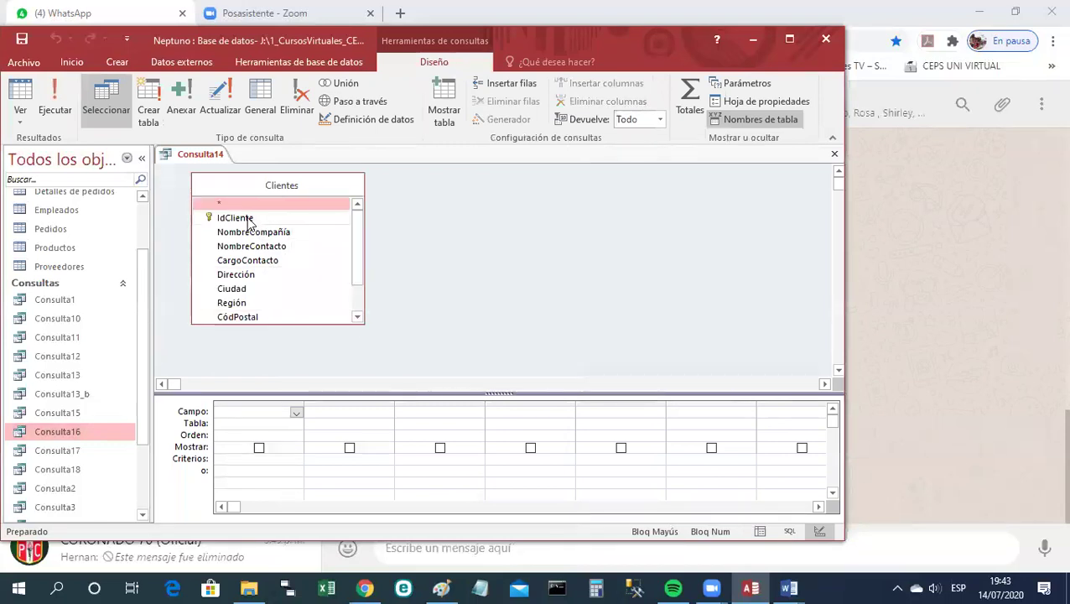
pyautogui.moveTo(281, 219); pyautogui.dragTo(273, 417)
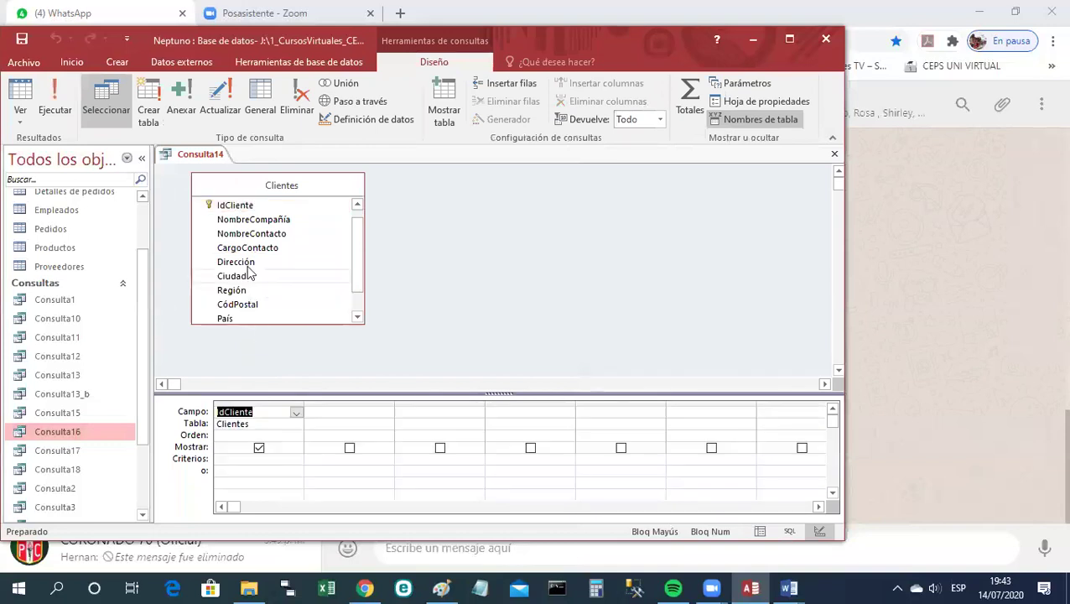
pyautogui.click(251, 219)
pyautogui.moveTo(252, 220); pyautogui.dragTo(334, 413)
pyautogui.moveTo(252, 220); pyautogui.dragTo(432, 409)
pyautogui.moveTo(256, 244); pyautogui.dragTo(520, 417)
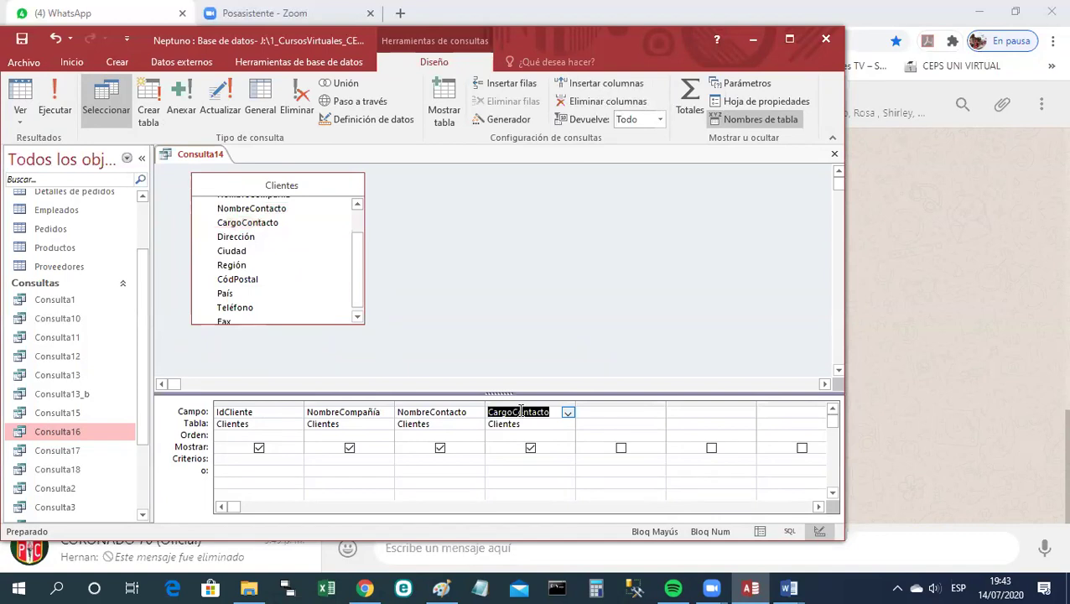
# Examine the contact name column of the new query in Datasheet view, and return to Design view.
pyautogui.rightClick(211, 162)
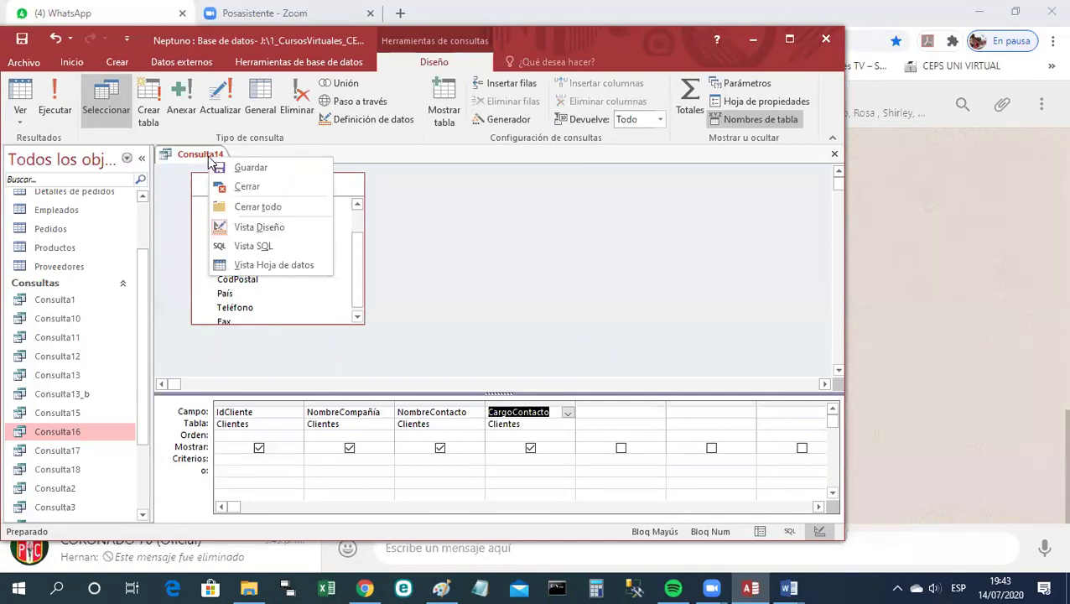
pyautogui.click(267, 262)
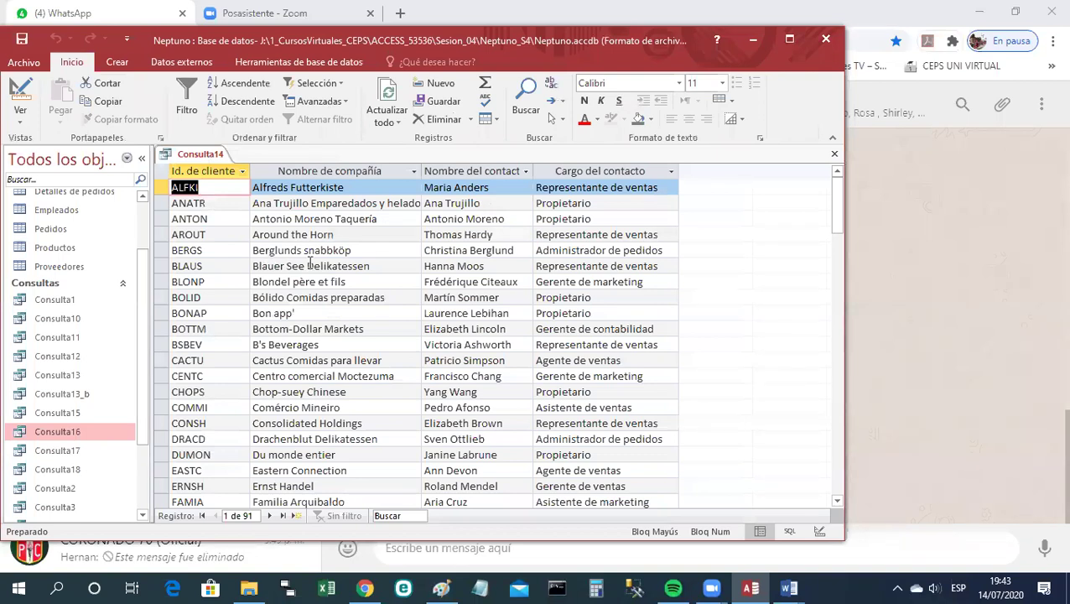
pyautogui.click(471, 171)
pyautogui.click(218, 156)
pyautogui.rightClick(219, 156)
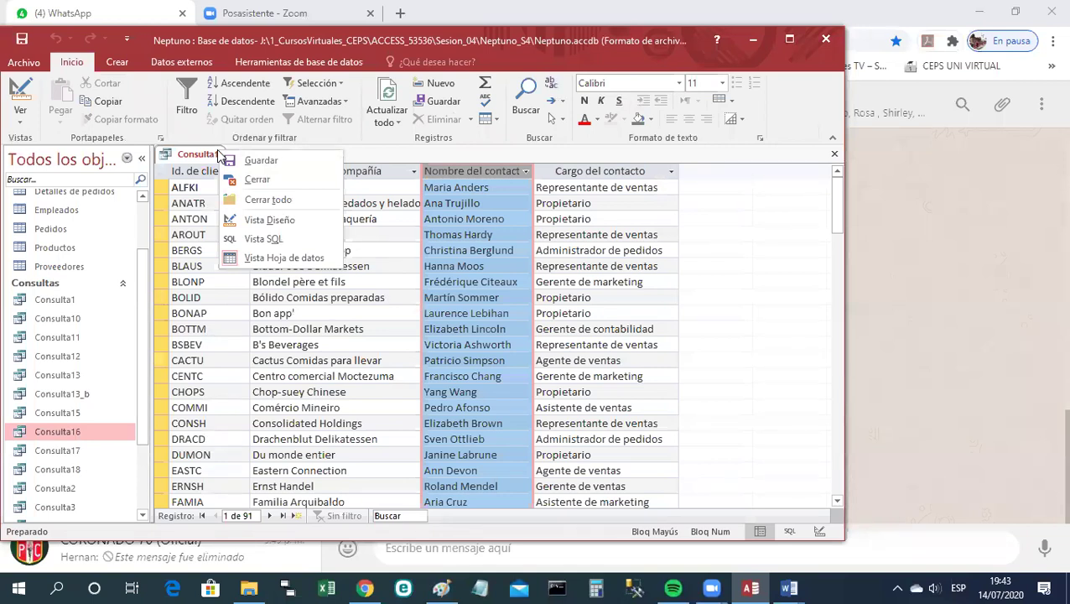
pyautogui.click(252, 219)
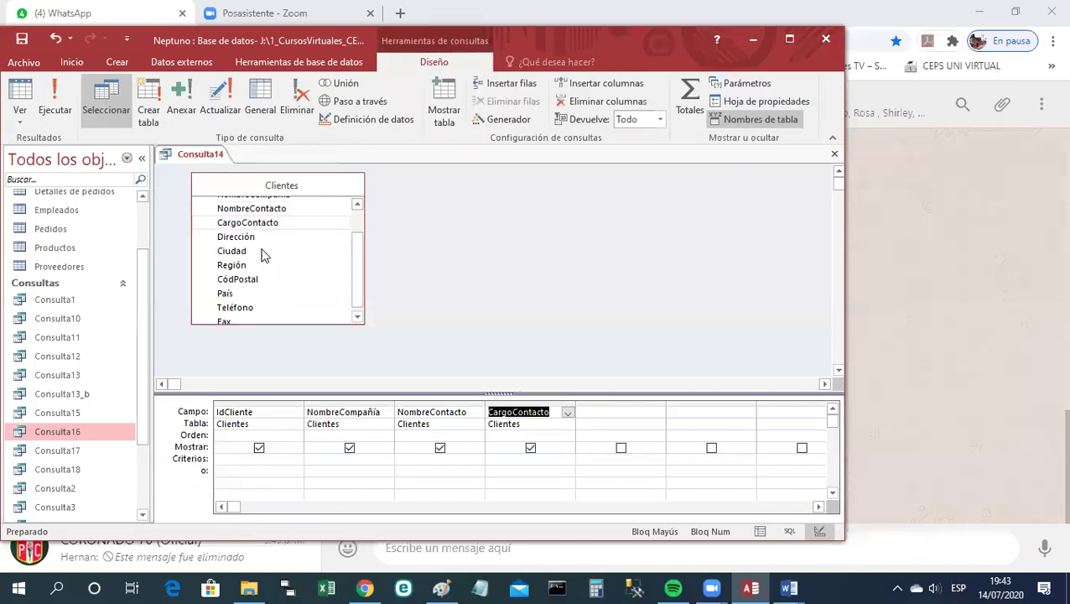
# Set the NombreContacto criterion to *PEDRO* so that the text matches anywhere in the field.
pyautogui.click(420, 455)
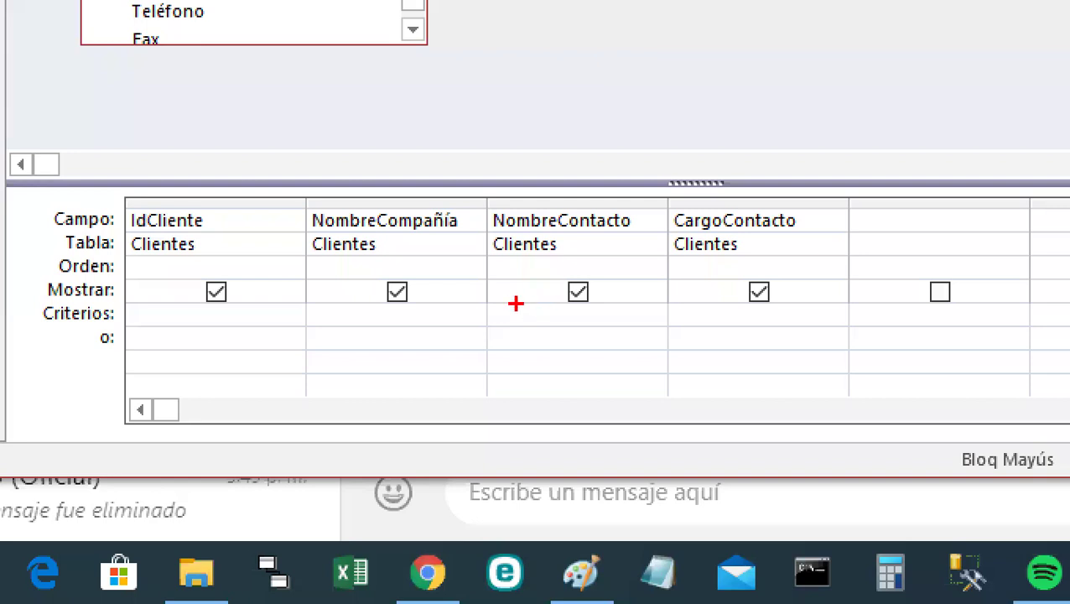
pyautogui.moveTo(500, 311); pyautogui.dragTo(561, 309)
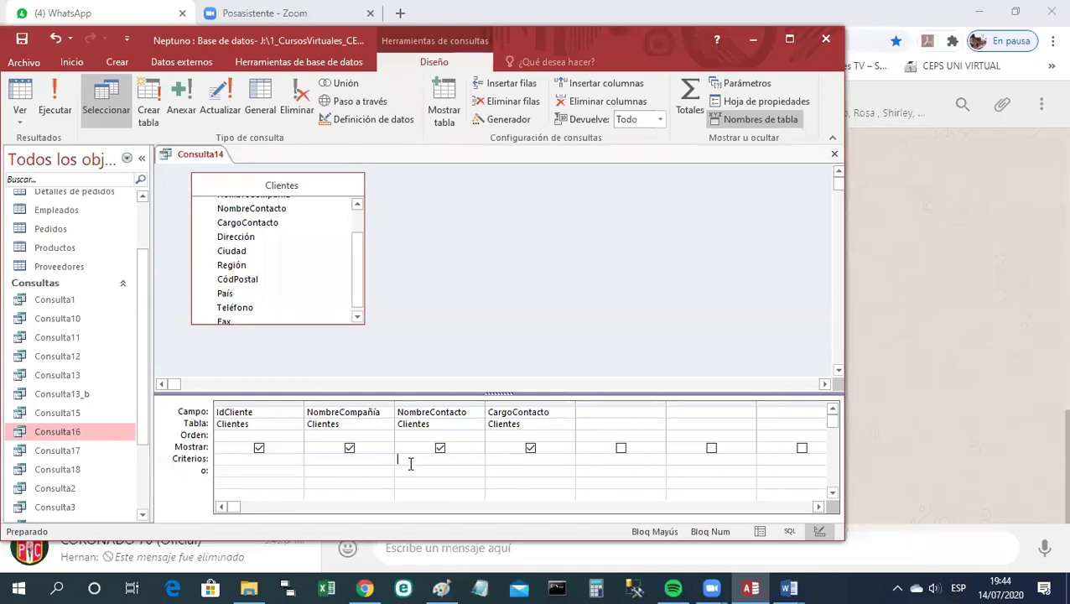
pyautogui.write('"PEDRO')
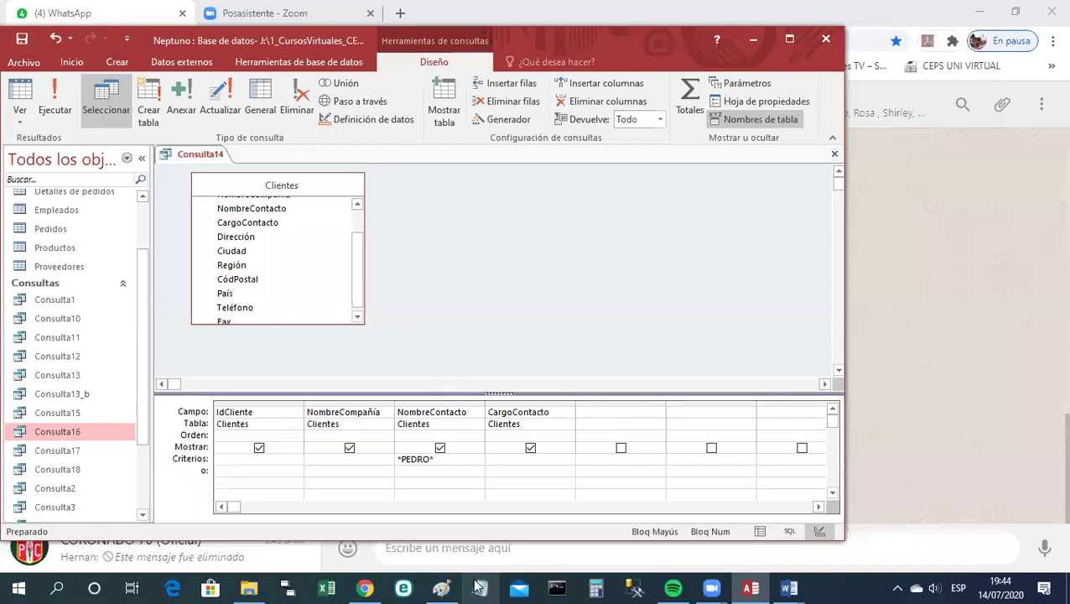
pyautogui.press('Return')
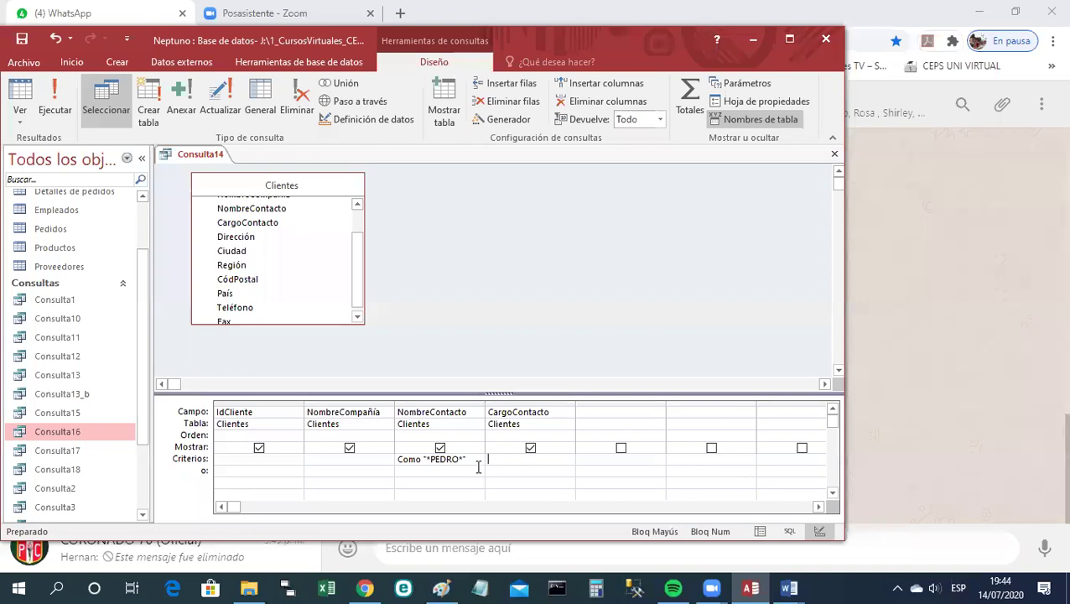
# Check the filtered customer records in Datasheet view and return to the query design.
pyautogui.rightClick(210, 164)
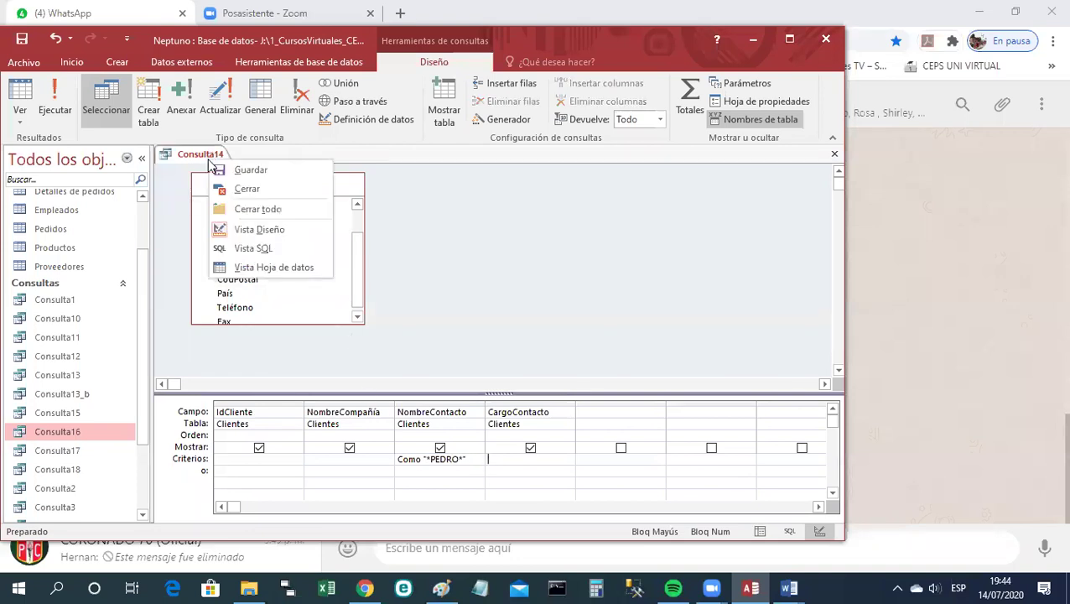
pyautogui.click(258, 266)
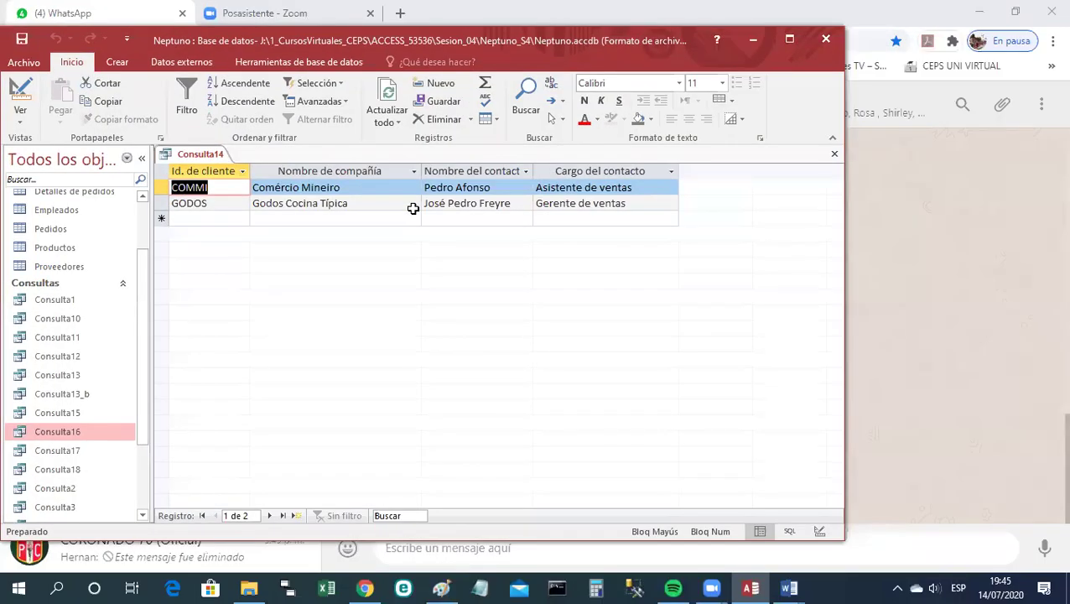
pyautogui.rightClick(187, 159)
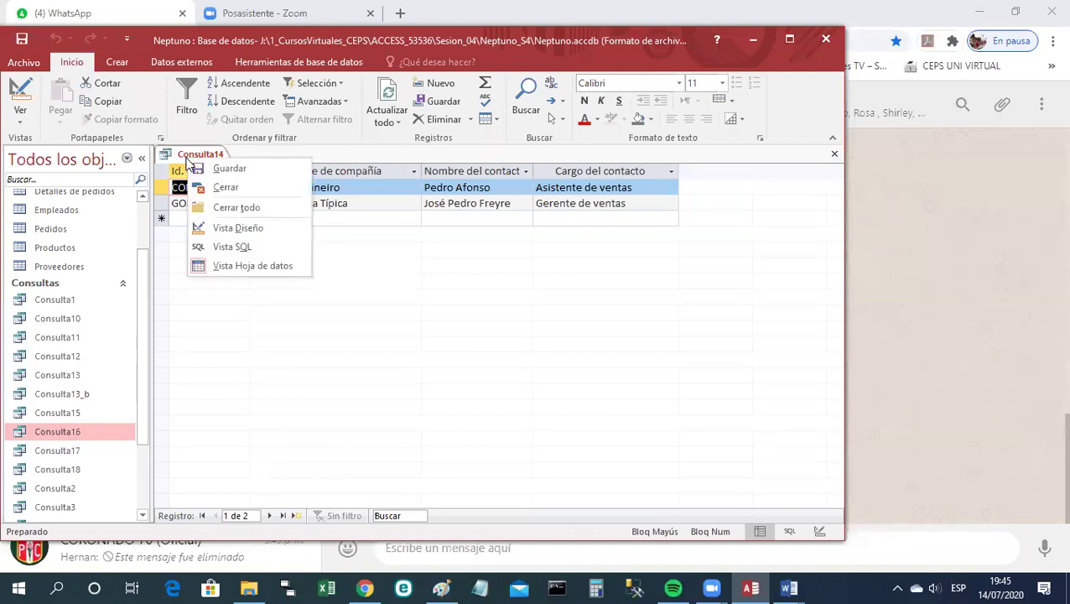
pyautogui.click(239, 228)
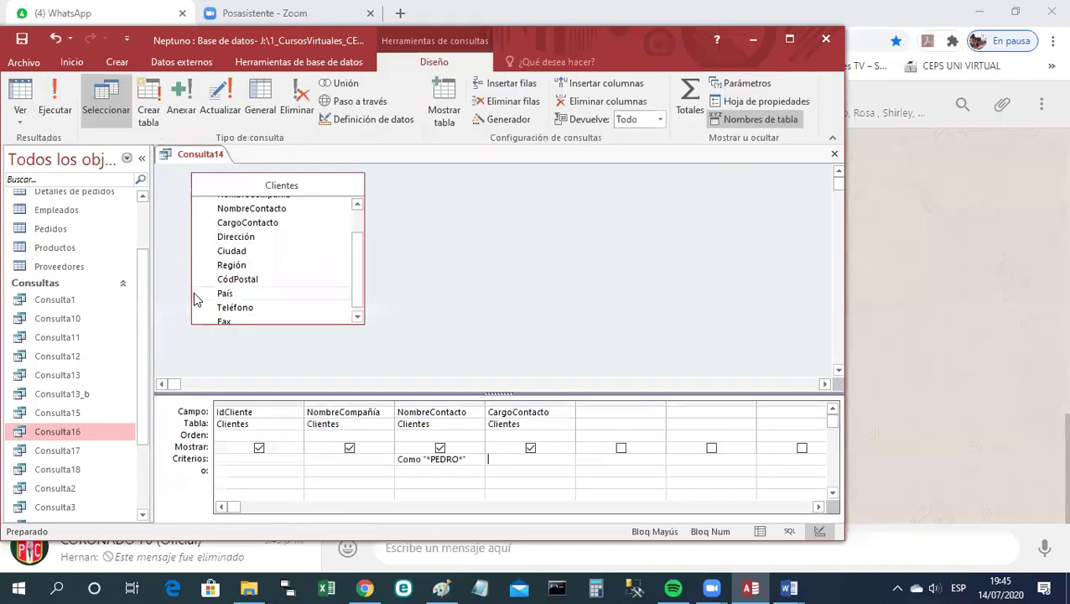
# Save the new customer query as Consulta18_a.
pyautogui.rightClick(192, 157)
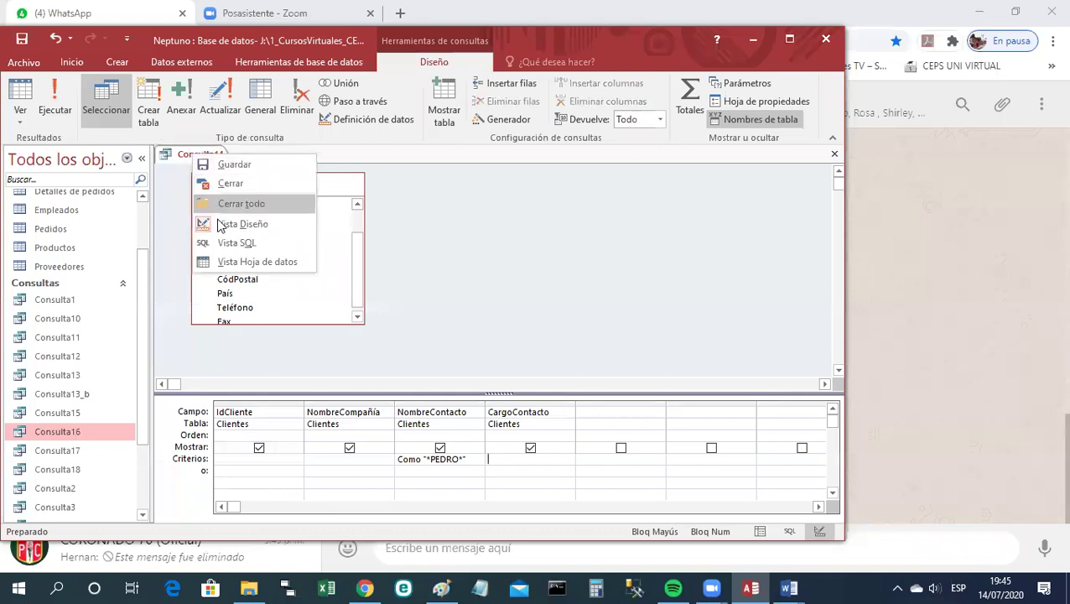
pyautogui.click(228, 163)
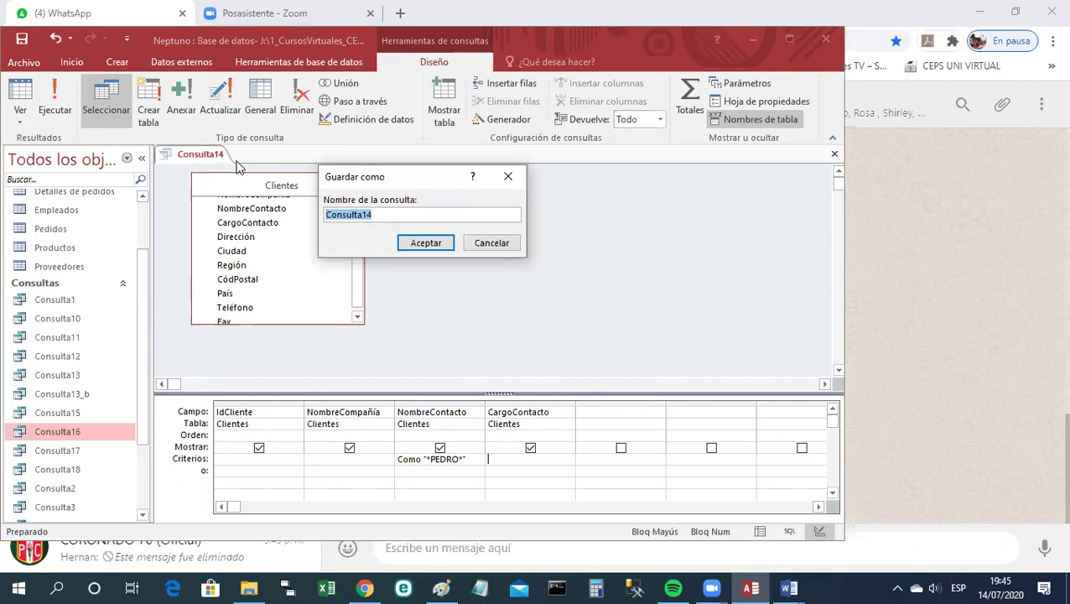
pyautogui.click(383, 218)
pyautogui.press('BackSpace')
pyautogui.write('8_')
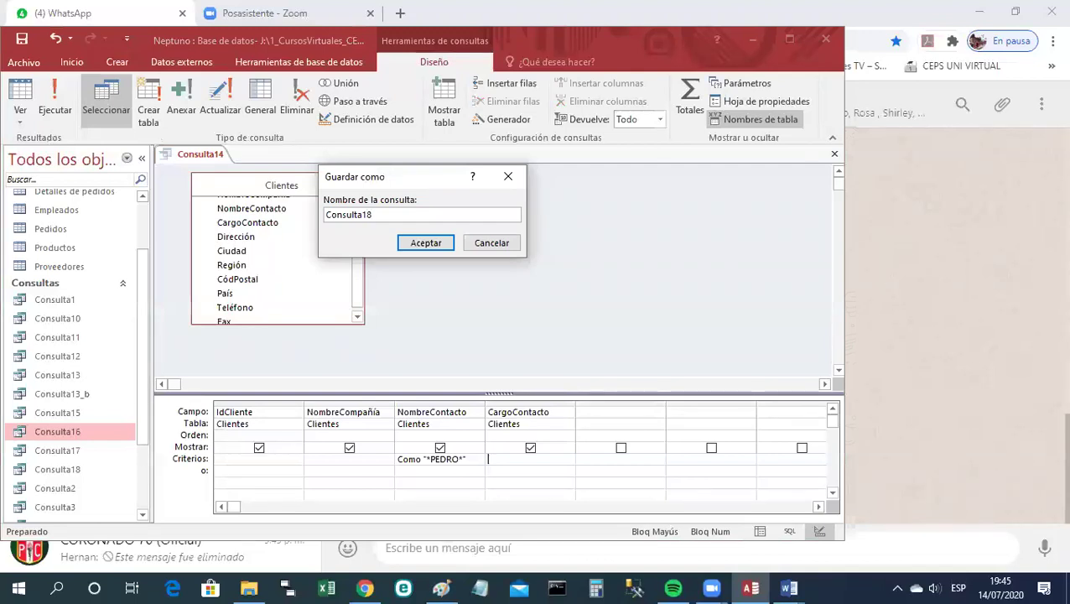
pyautogui.write('A')
pyautogui.press('BackSpace')
pyautogui.press('capslock')
pyautogui.write('a')
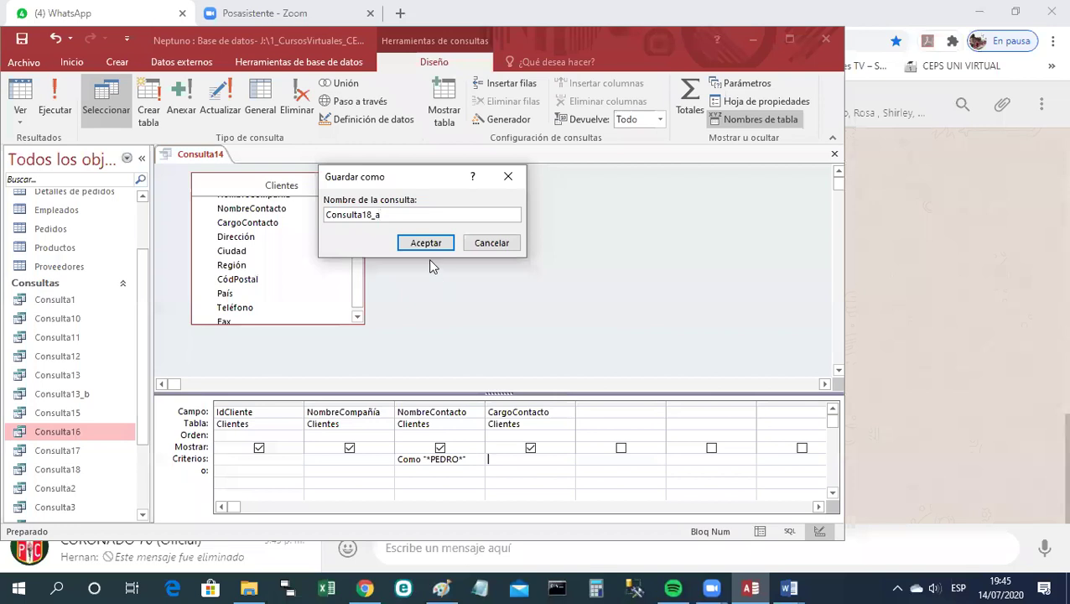
pyautogui.click(426, 243)
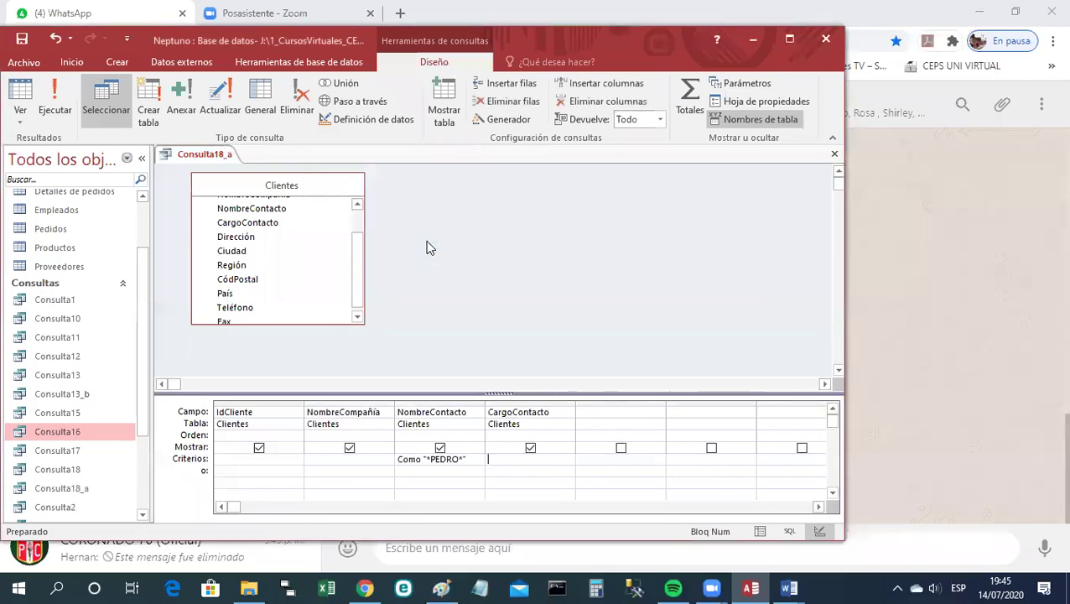
# Copy the SQL code of Consulta18_a and paste it under the CONSULTA 18_a heading in the Word document Códigos SQL de la Sesión 4.
pyautogui.rightClick(190, 161)
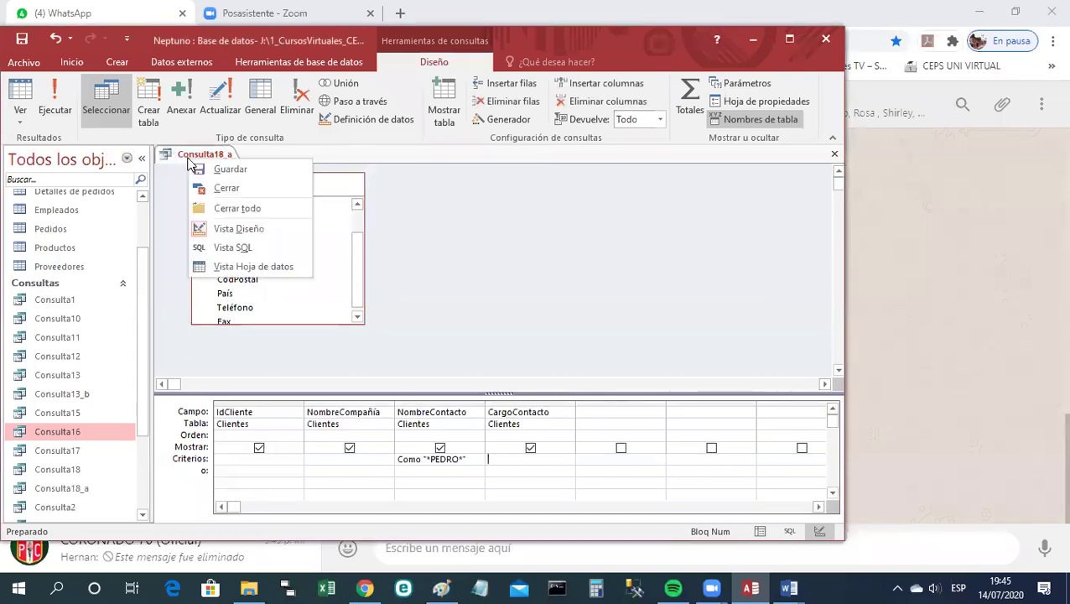
pyautogui.click(231, 250)
pyautogui.hotkey('ctrl', 'c')
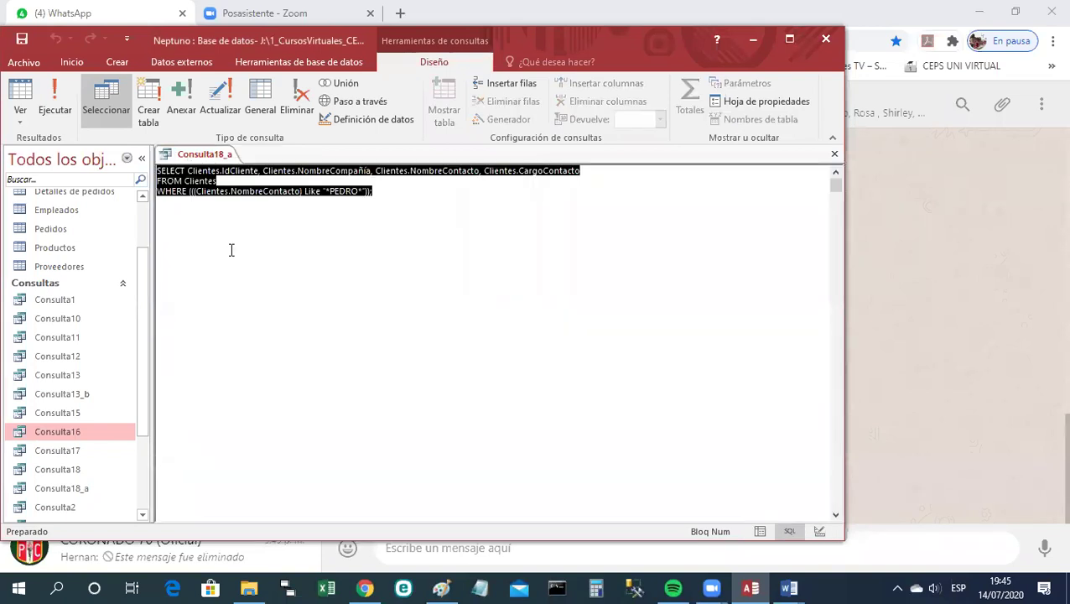
pyautogui.click(782, 586)
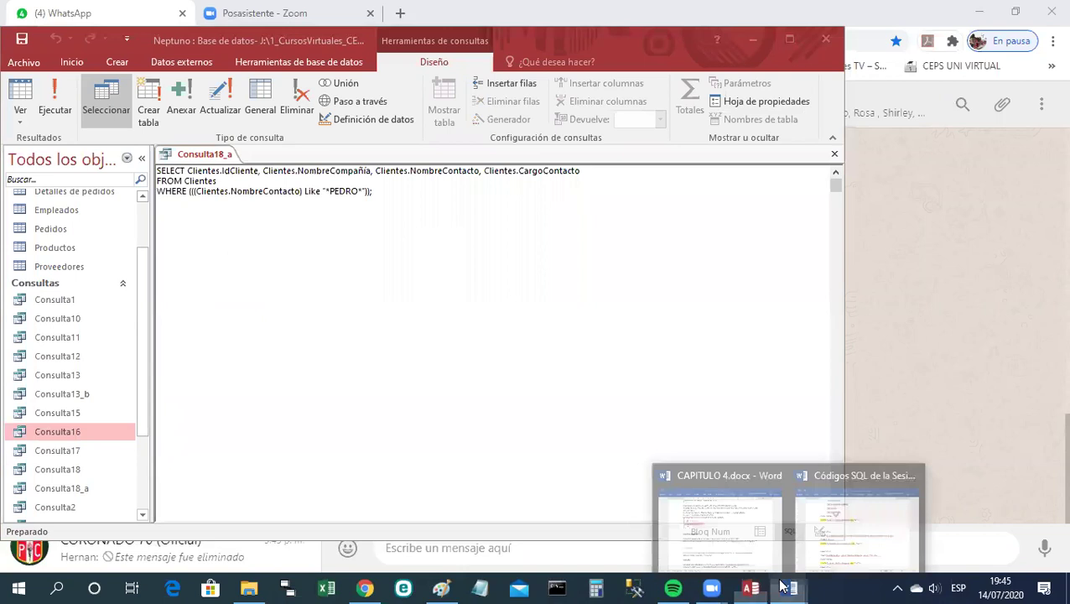
pyautogui.click(857, 520)
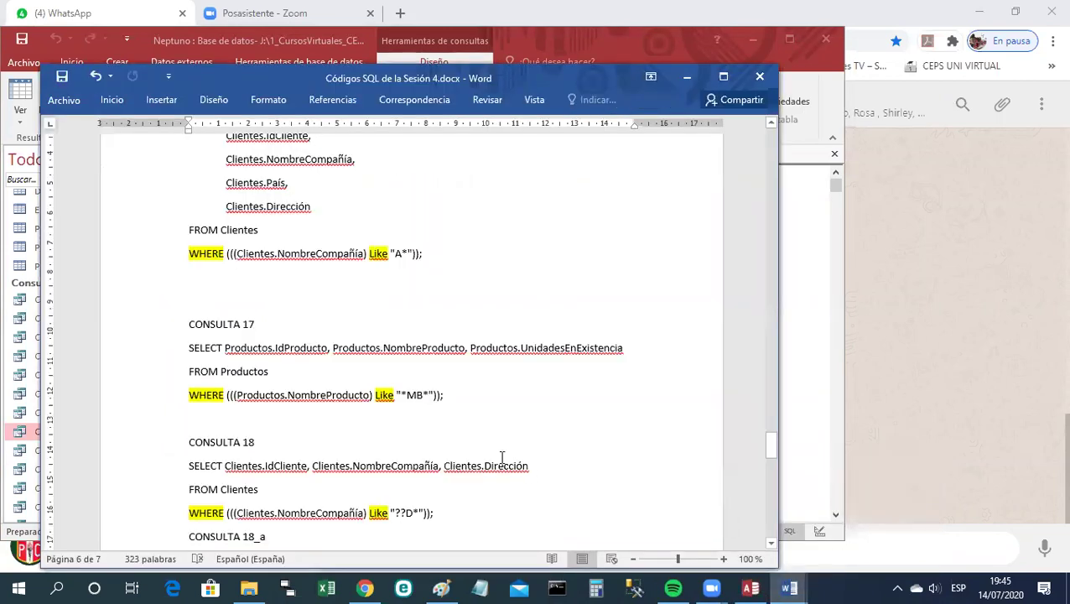
pyautogui.scroll(-1, 314, 523)
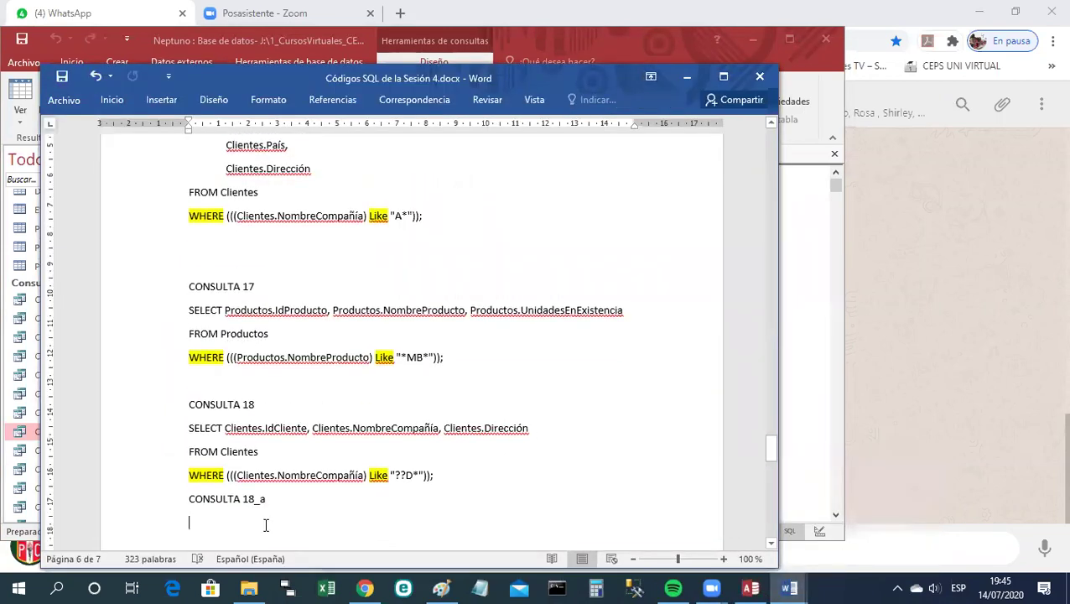
pyautogui.hotkey('ctrl', 'v')
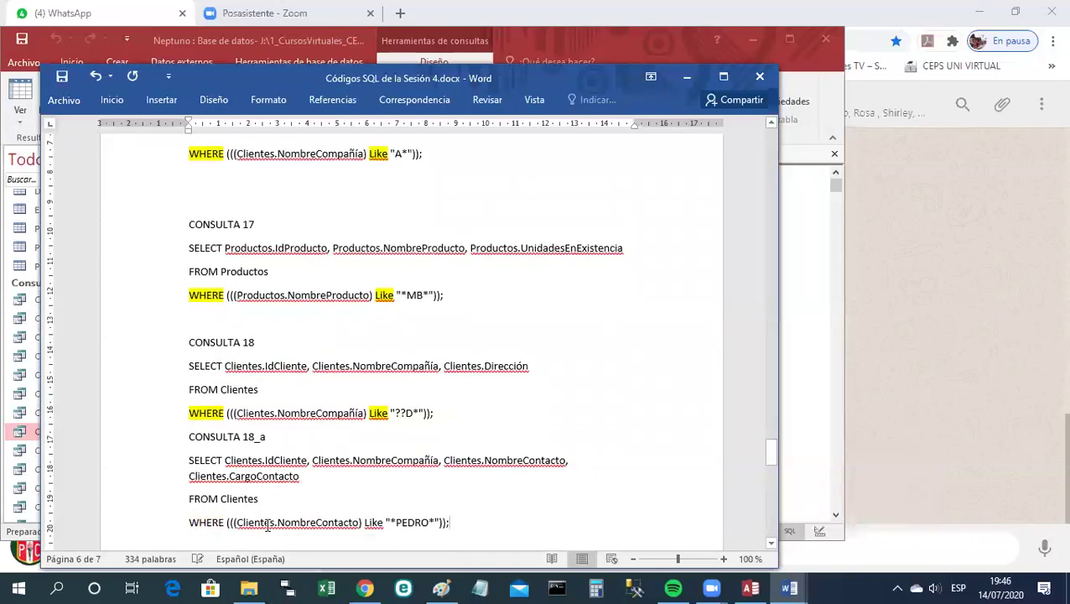
# Highlight Like and WHERE in yellow in the CONSULTA 18_a code, save the document and minimize it.
pyautogui.doubleClick(374, 523)
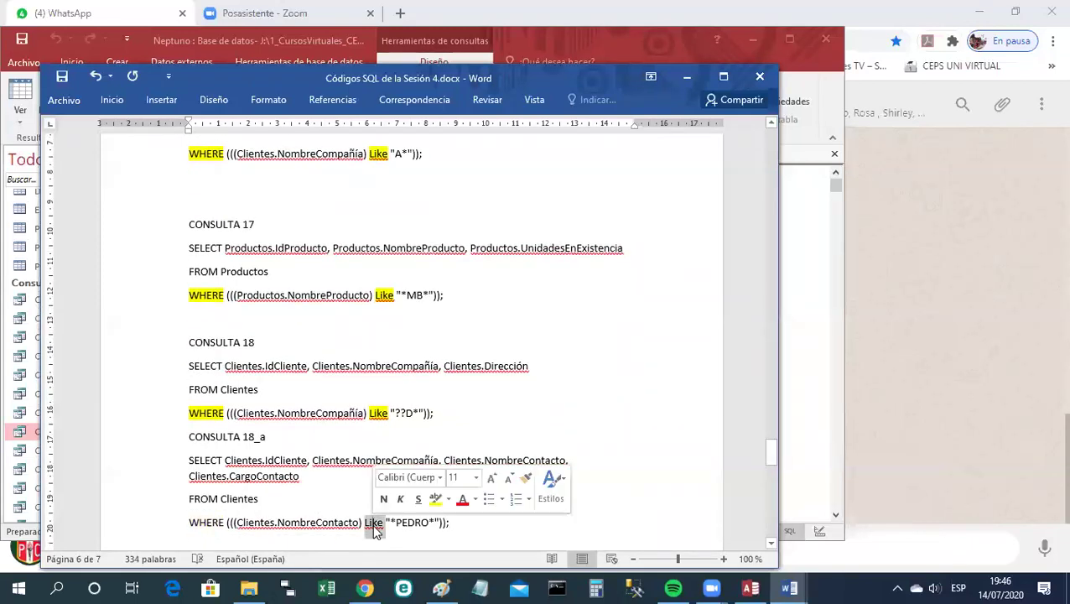
pyautogui.click(436, 499)
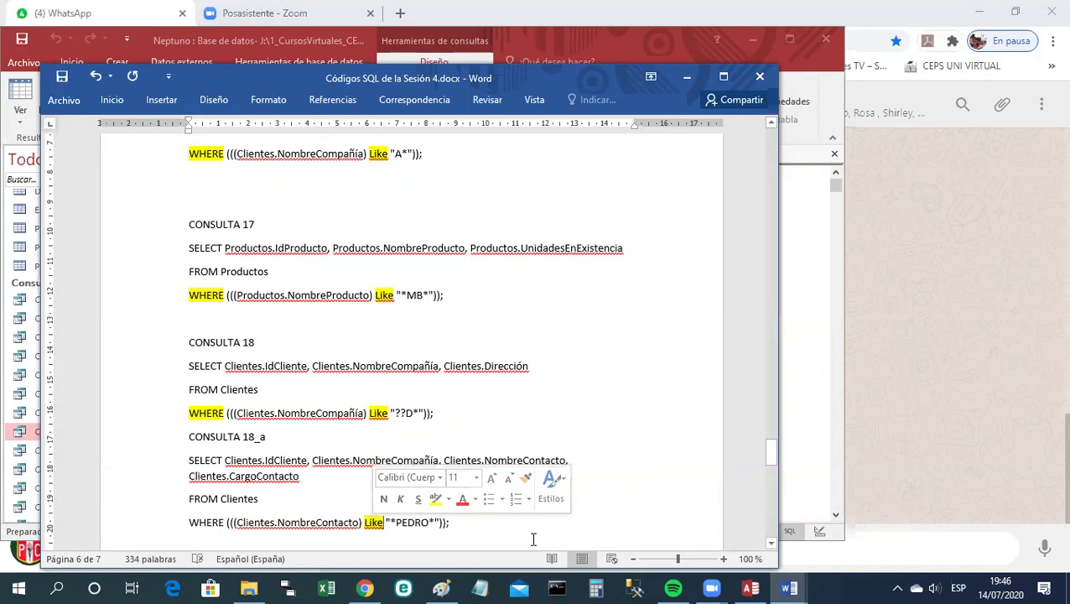
pyautogui.doubleClick(201, 522)
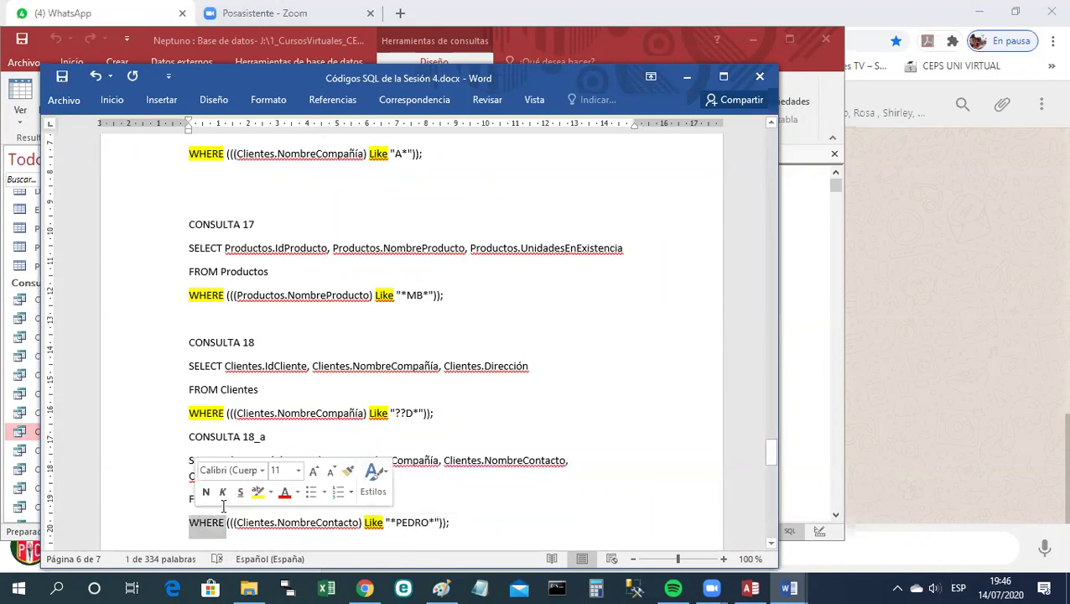
pyautogui.click(254, 496)
pyautogui.scroll(-2, 571, 539)
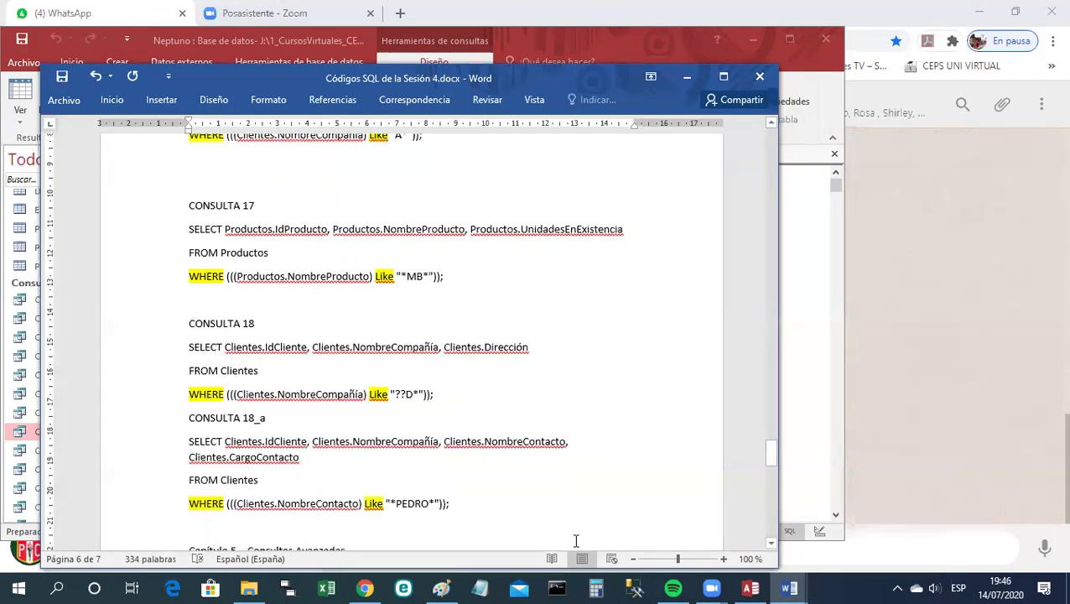
pyautogui.click(367, 505)
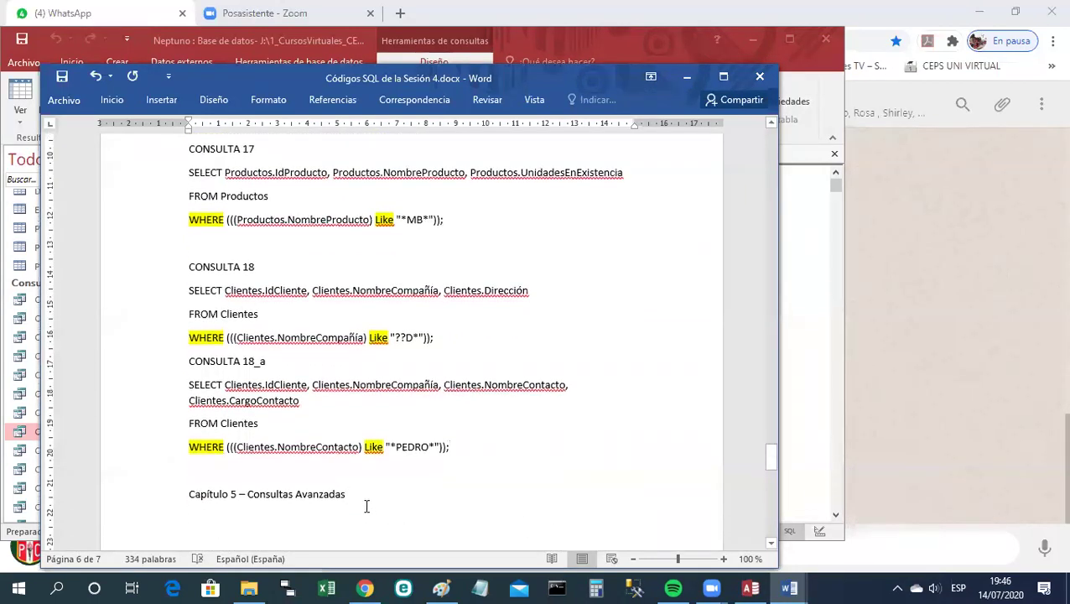
pyautogui.click(68, 84)
pyautogui.click(687, 77)
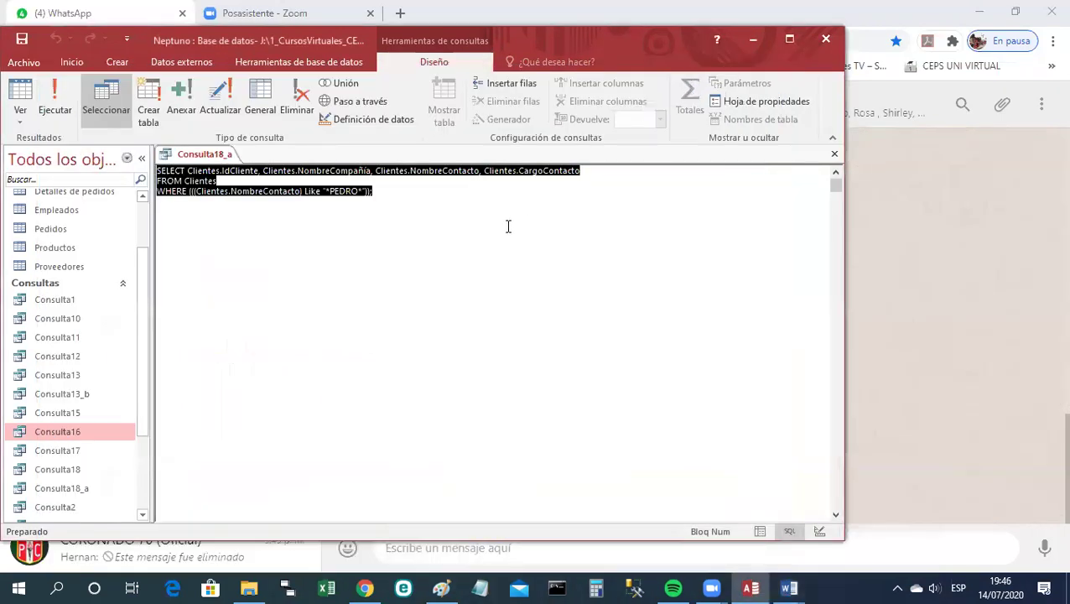
# Return Consulta18_a to Design view and close the query.
pyautogui.rightClick(186, 156)
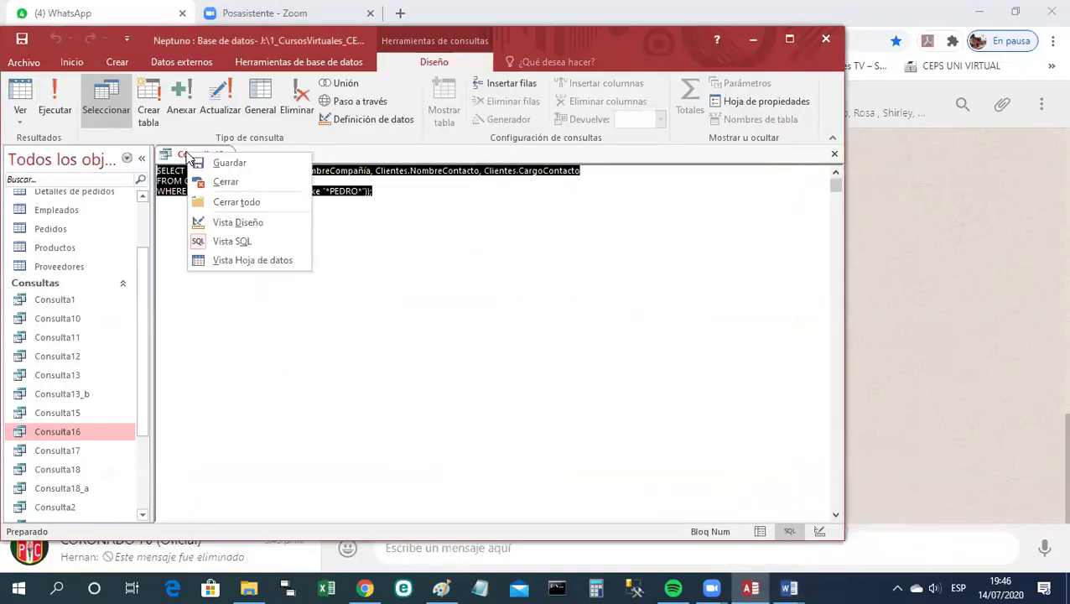
pyautogui.click(227, 222)
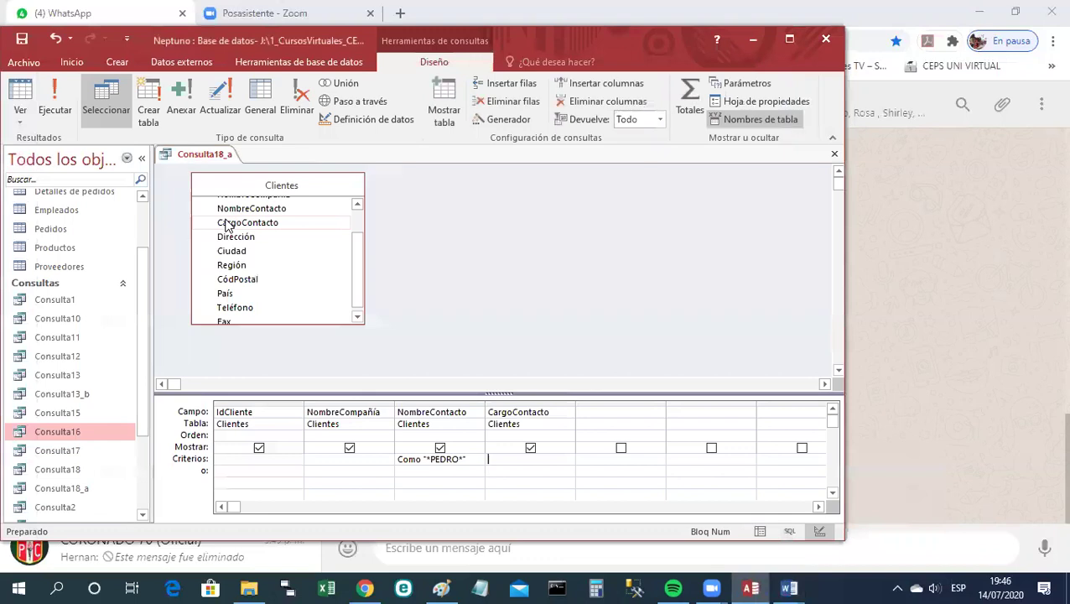
pyautogui.rightClick(222, 166)
pyautogui.click(223, 169)
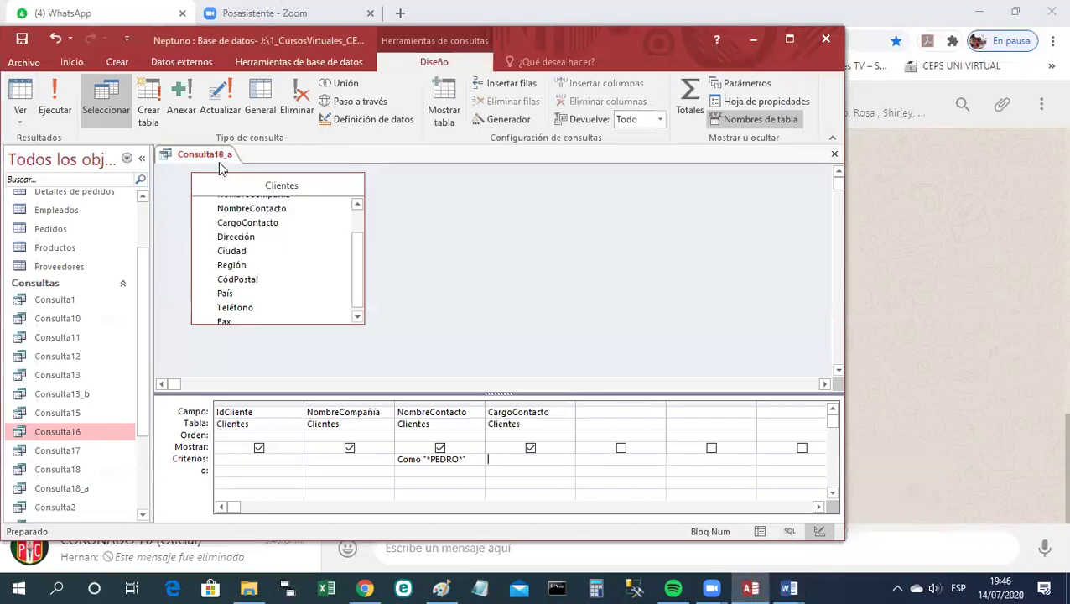
pyautogui.rightClick(215, 156)
pyautogui.click(234, 186)
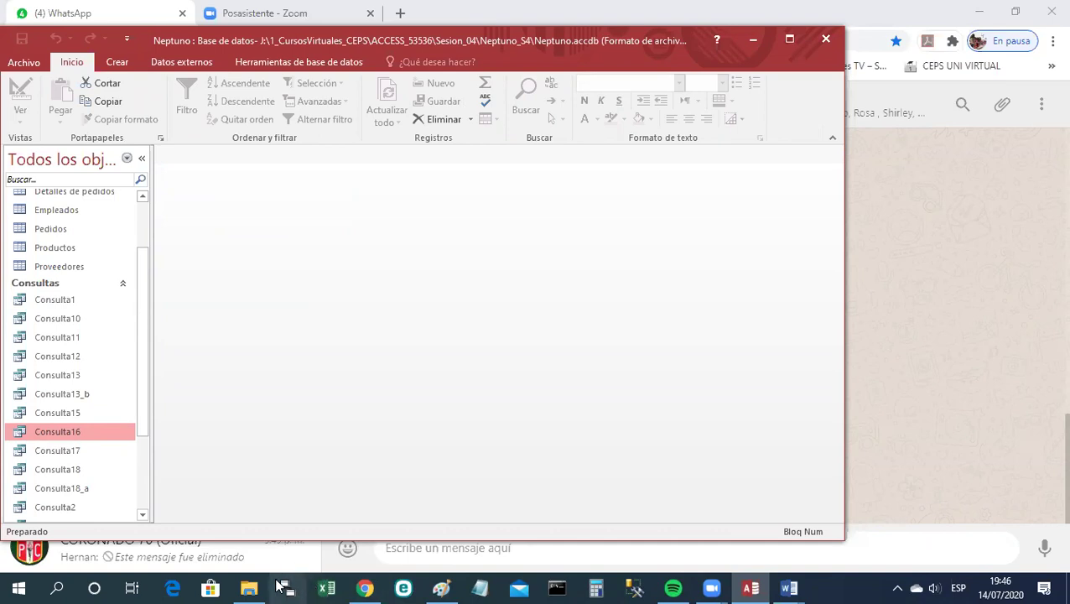
pyautogui.moveTo(250, 586)
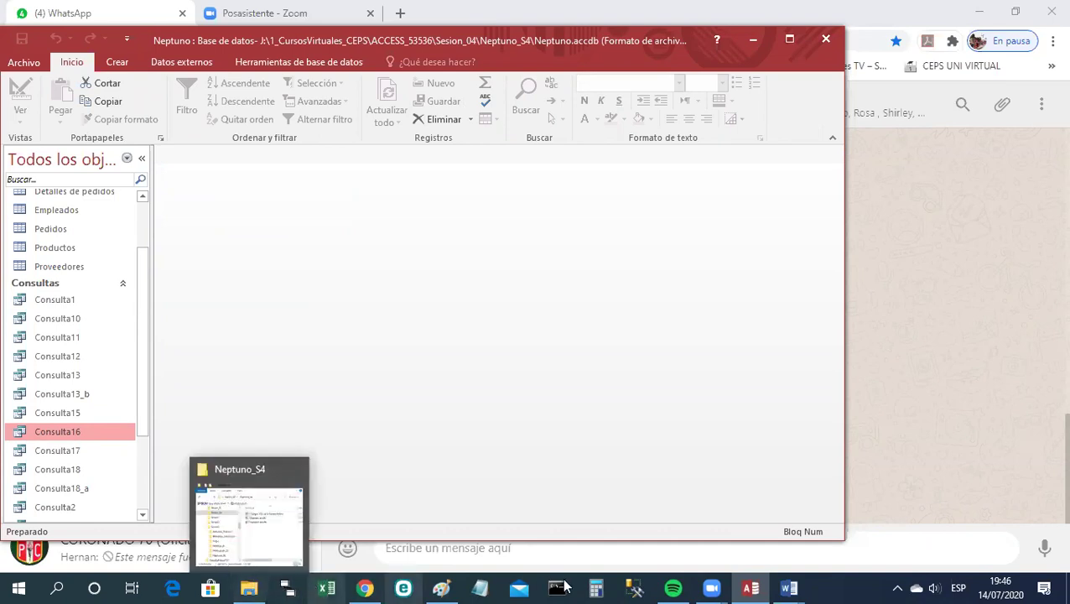
pyautogui.moveTo(789, 587)
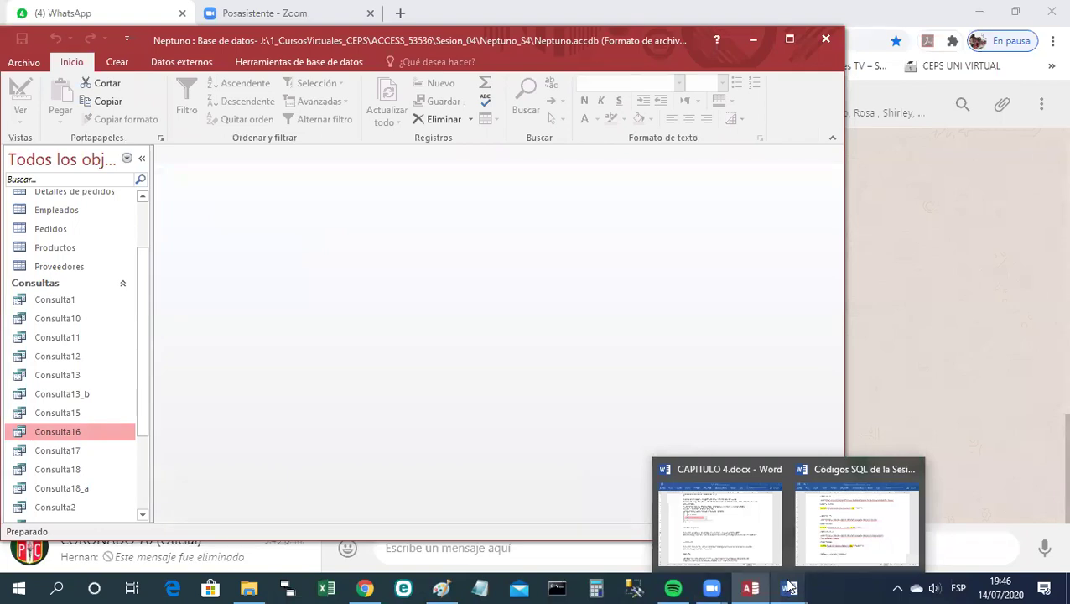
pyautogui.moveTo(740, 473)
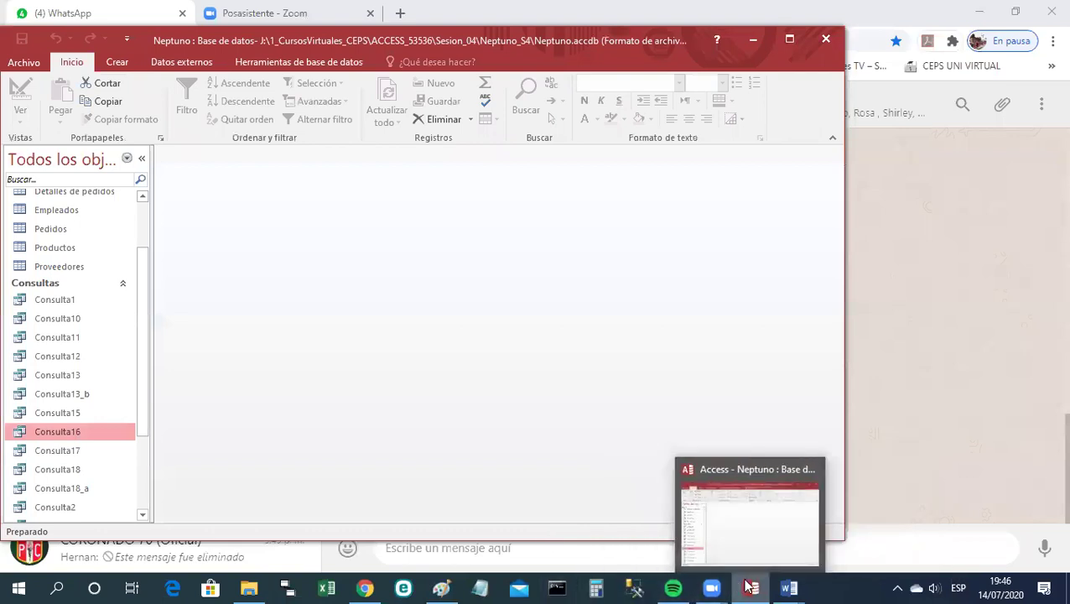
pyautogui.click(739, 586)
pyautogui.click(748, 587)
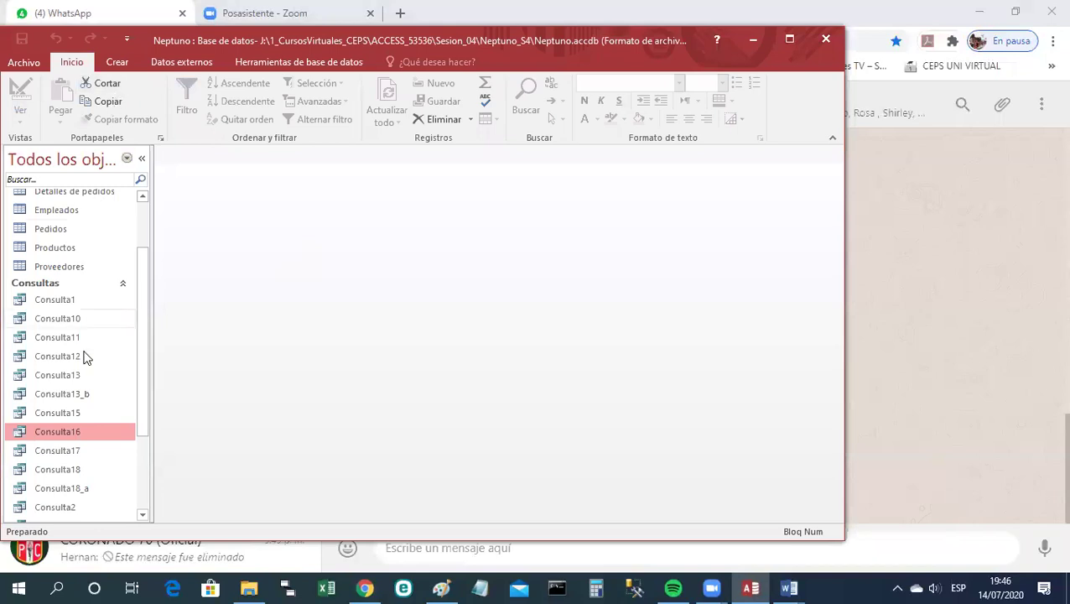
# Reopen Consulta18_a in Design view to review its fields and contact name criterion, and close it.
pyautogui.click(70, 489)
pyautogui.rightClick(70, 493)
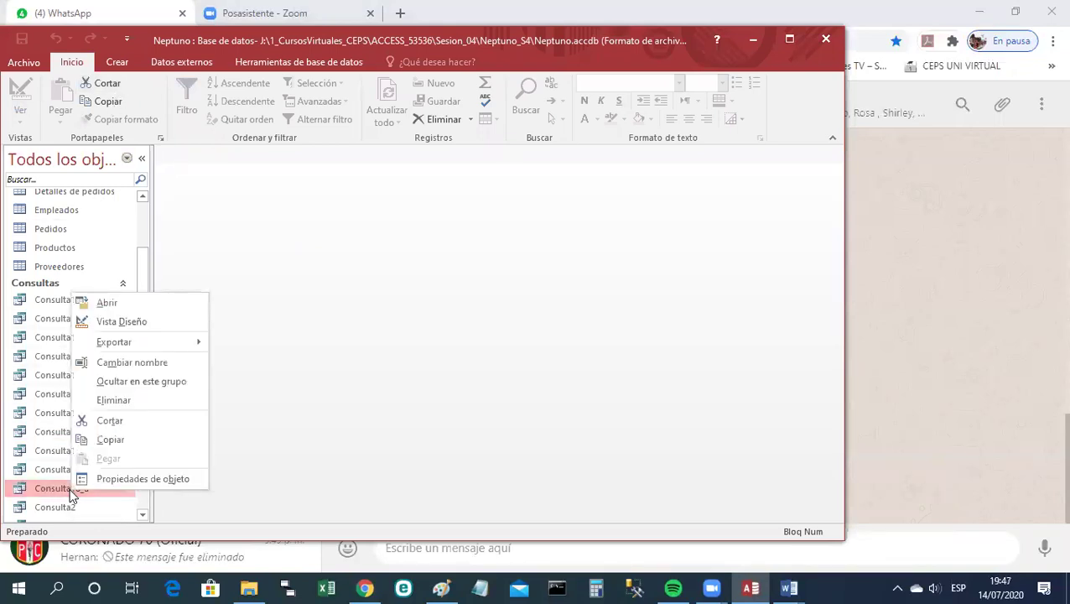
pyautogui.click(131, 317)
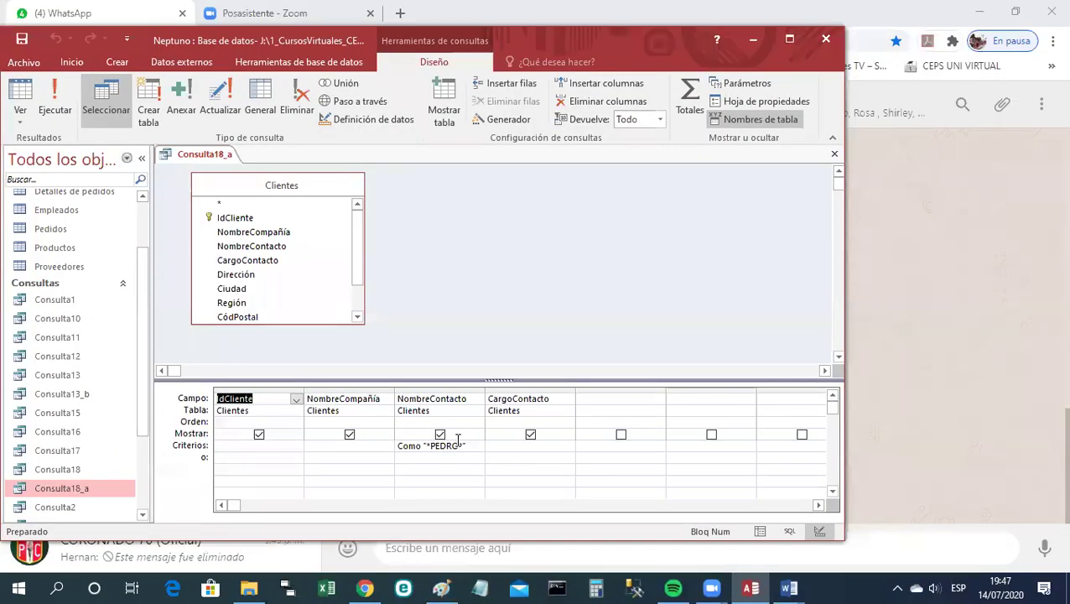
pyautogui.rightClick(208, 158)
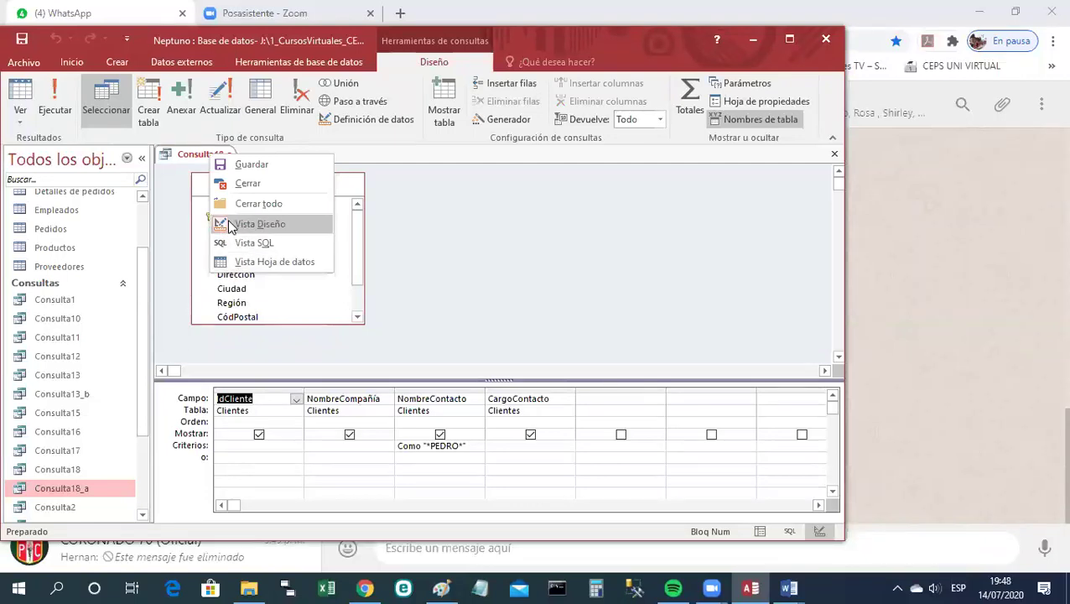
pyautogui.click(224, 185)
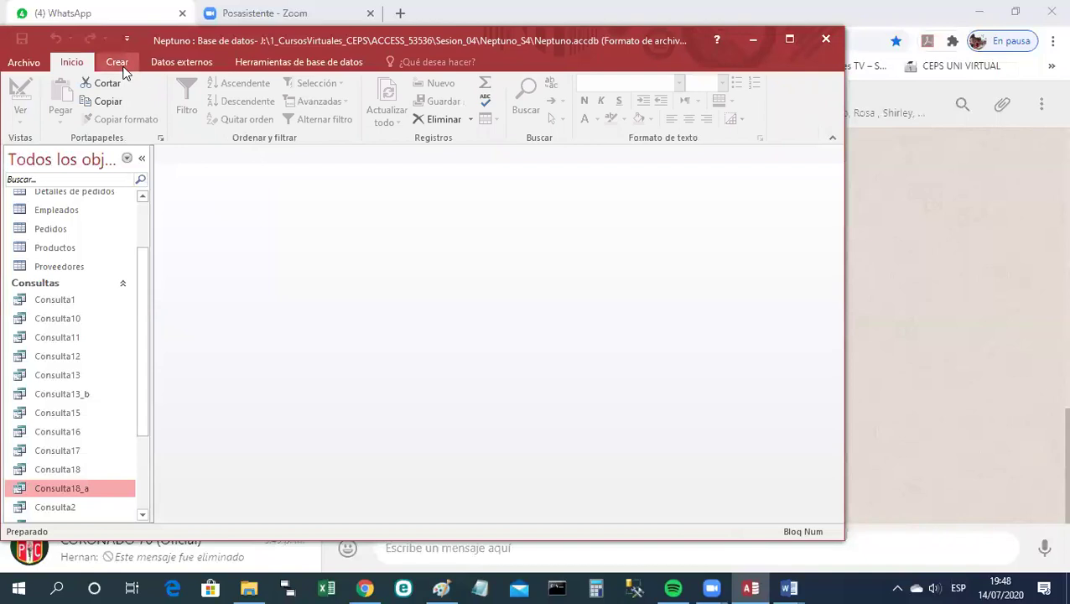
# Close the Word document CAPITULO 4.docx and open Capítulo 5.docx from the Sesion_04 folder.
pyautogui.moveTo(249, 587)
pyautogui.moveTo(241, 546)
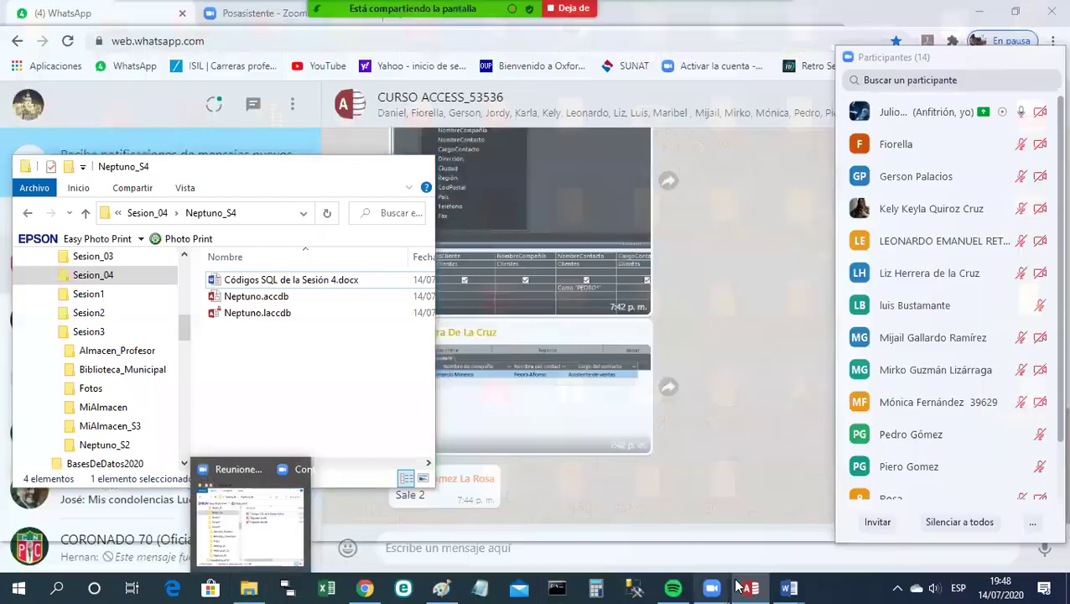
pyautogui.moveTo(796, 587)
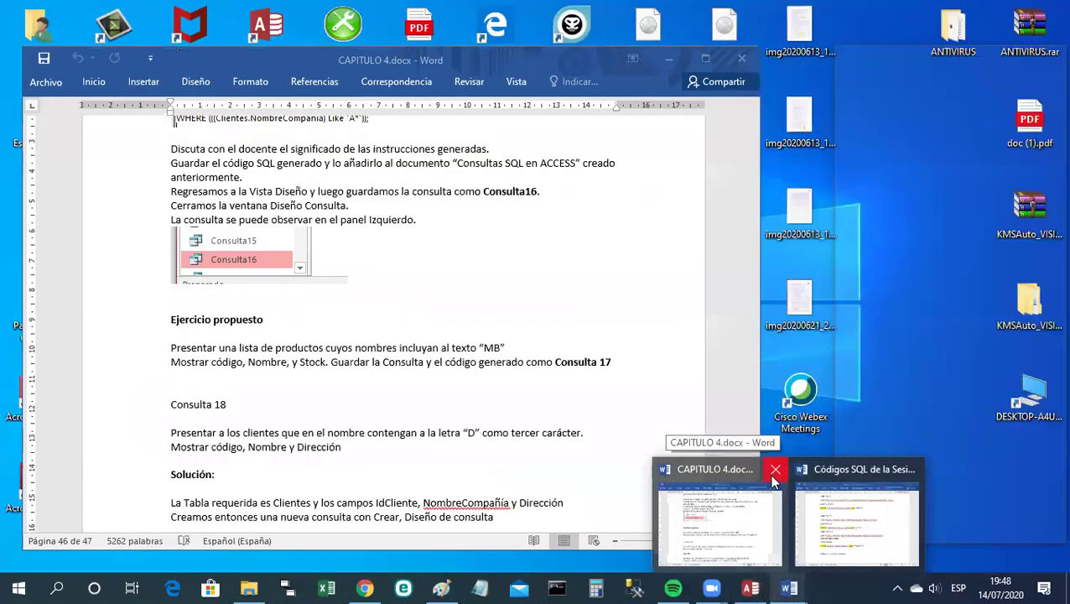
pyautogui.click(774, 471)
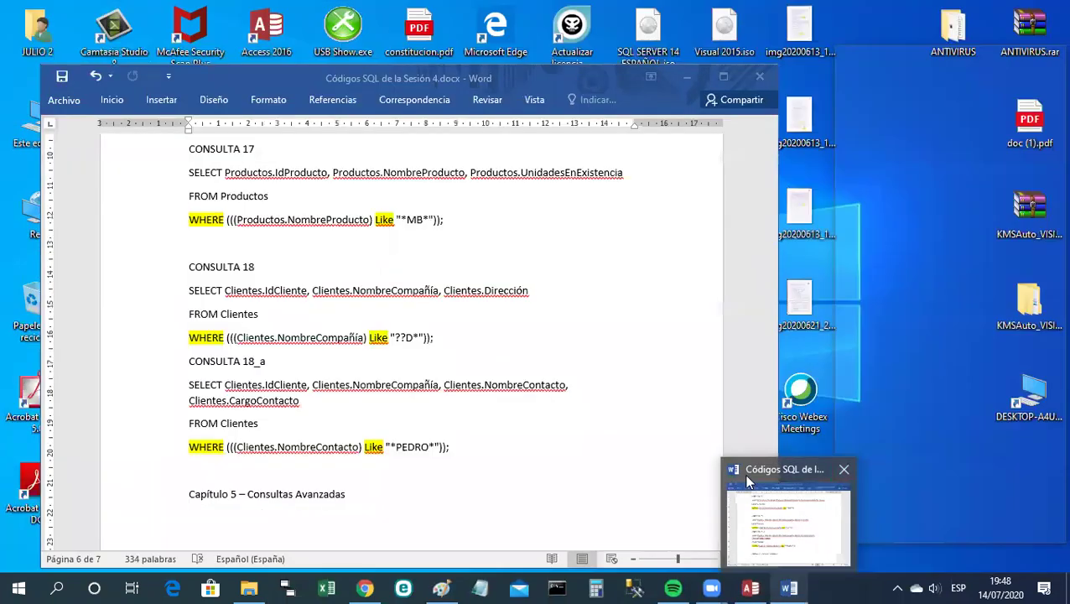
pyautogui.click(252, 514)
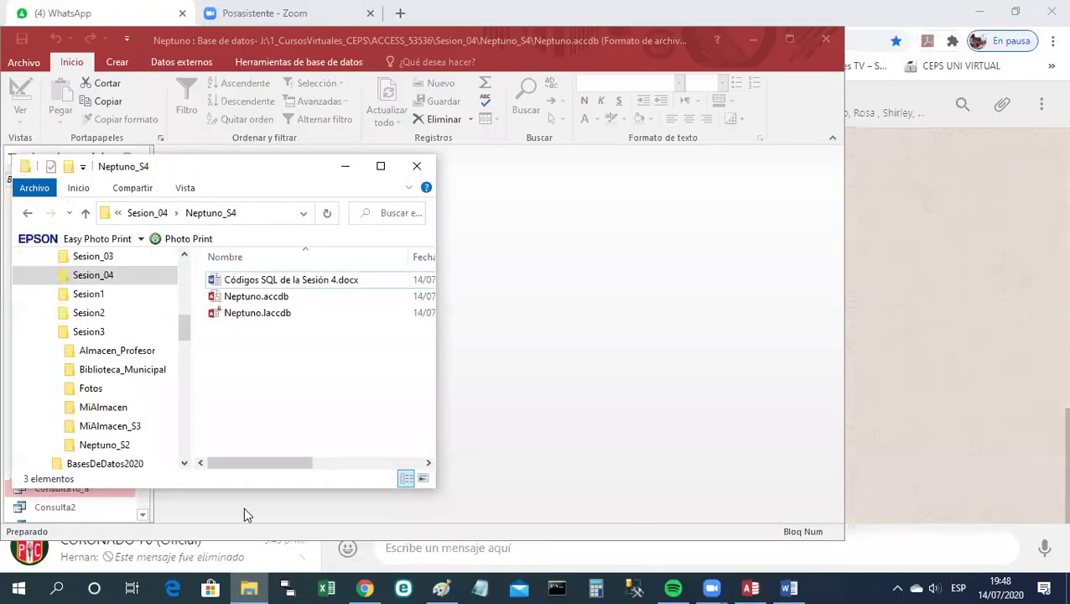
pyautogui.click(88, 279)
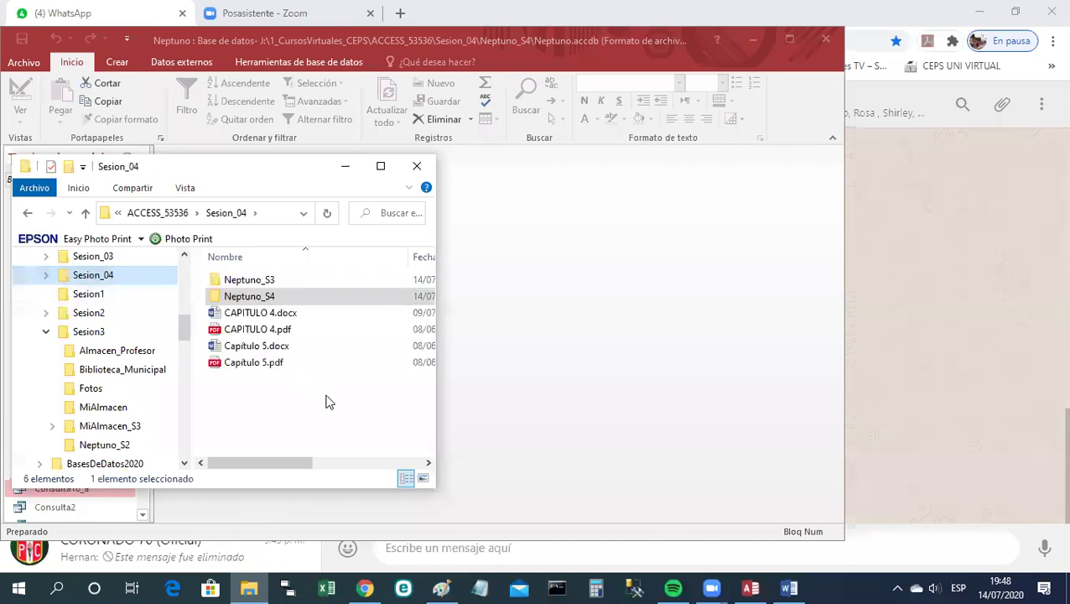
pyautogui.doubleClick(268, 347)
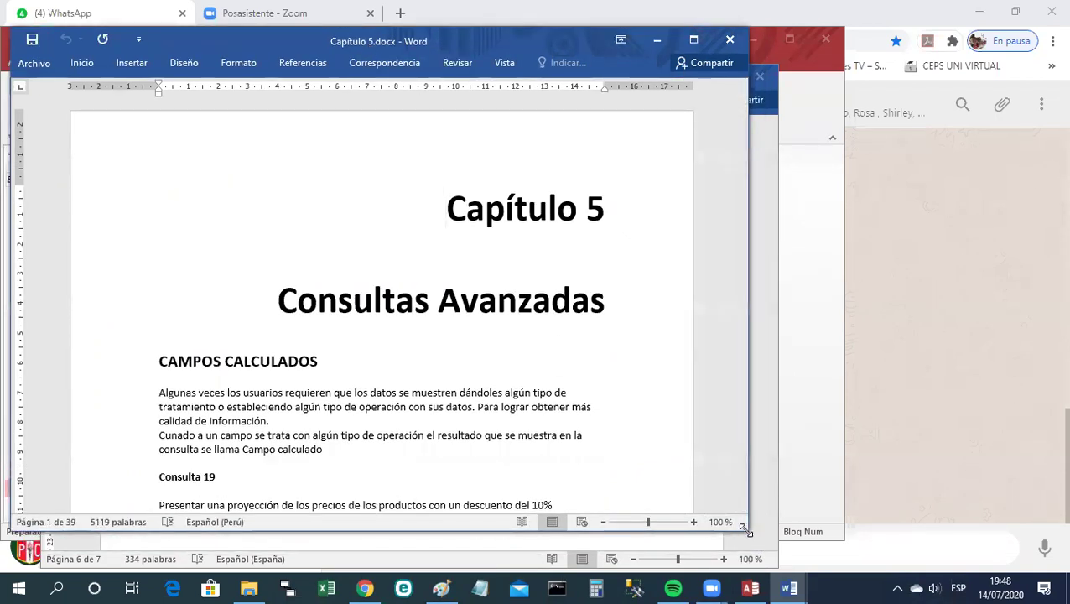
# Enlarge the Capítulo 5.docx window, minimize both Word documents and switch to the Neptuno database in Access.
pyautogui.moveTo(743, 527); pyautogui.dragTo(801, 560)
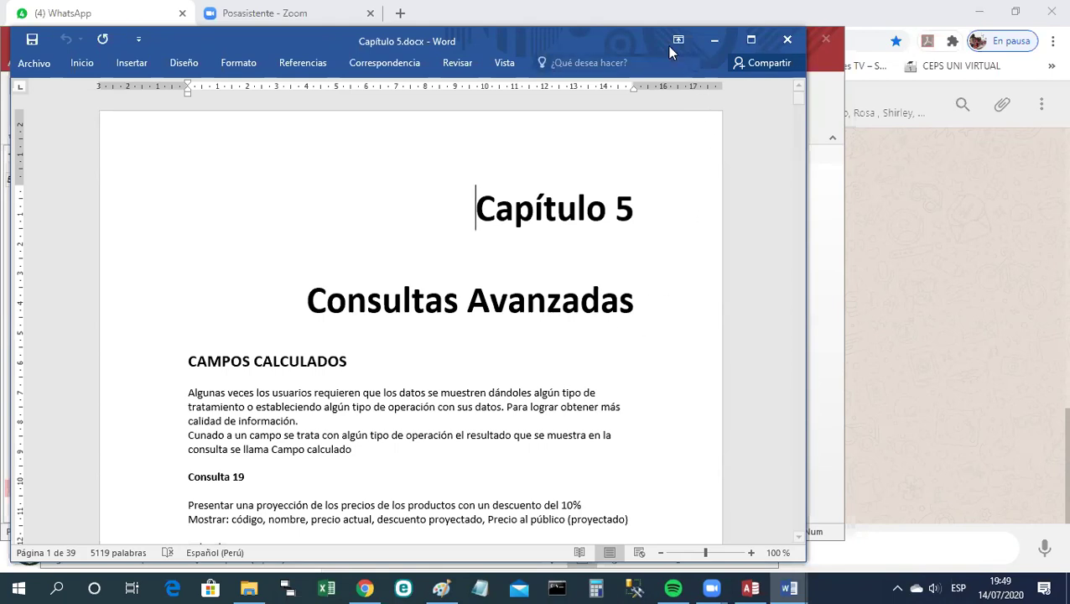
pyautogui.click(713, 42)
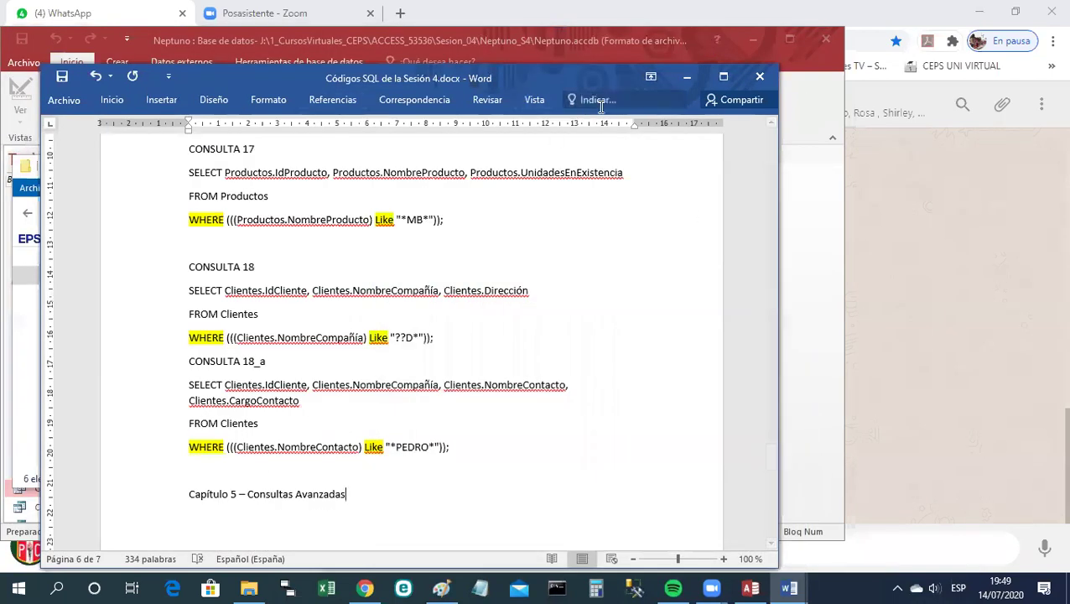
pyautogui.click(685, 84)
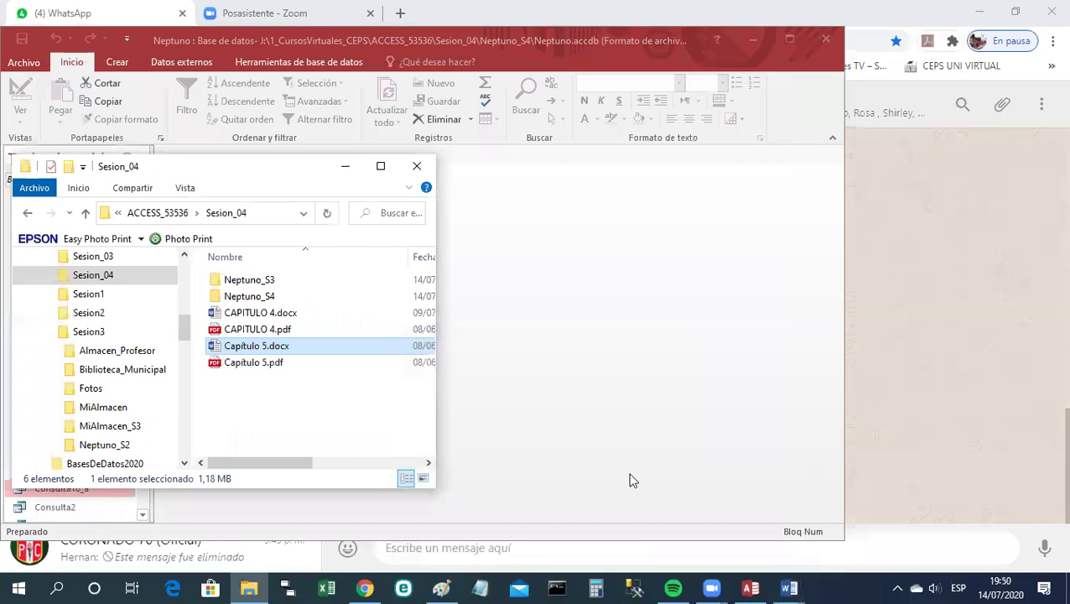
pyautogui.click(749, 587)
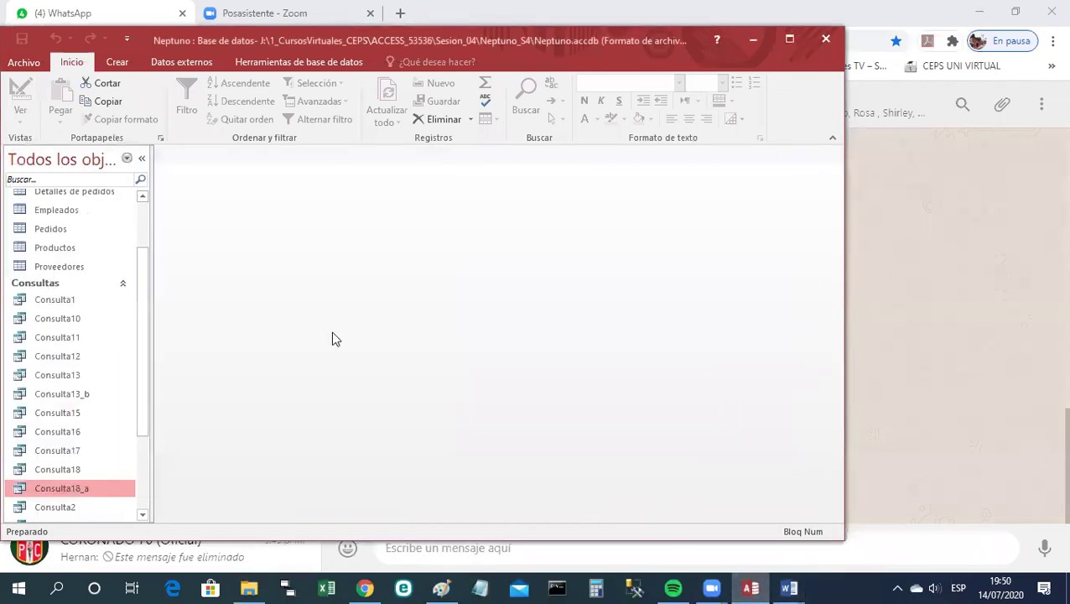
# Create a new query in Design view with the Productos table and enlarge its field list to show all fields.
pyautogui.click(124, 58)
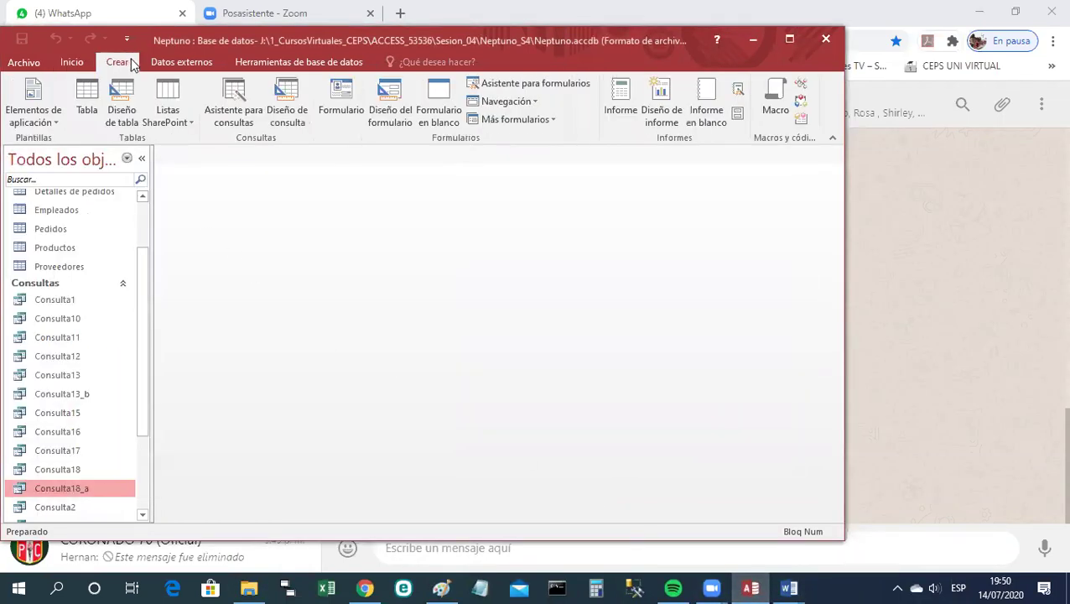
pyautogui.click(296, 111)
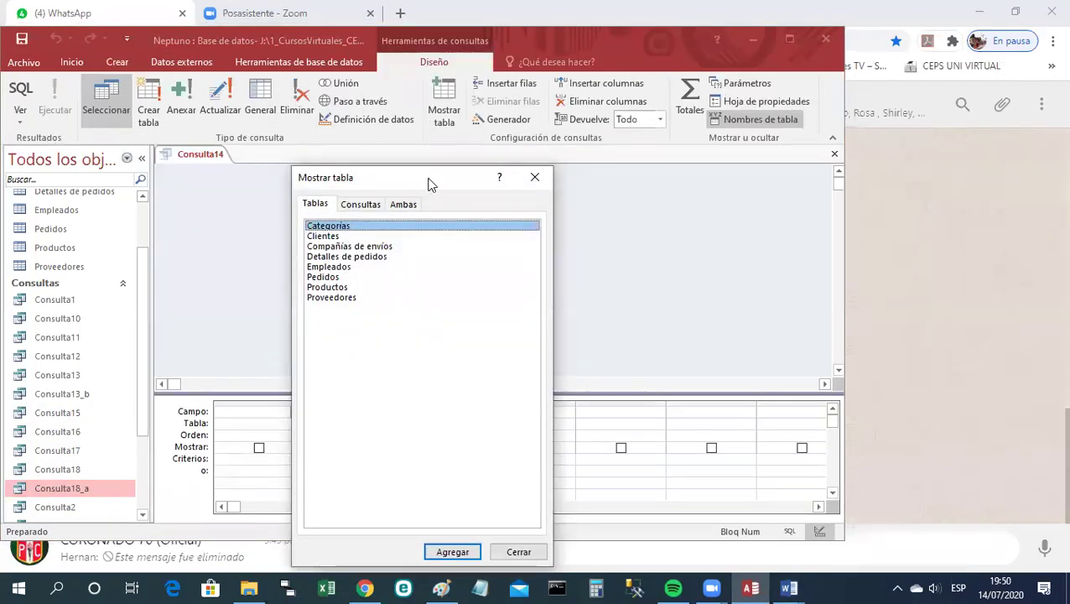
pyautogui.moveTo(429, 183); pyautogui.dragTo(682, 87)
pyautogui.click(585, 191)
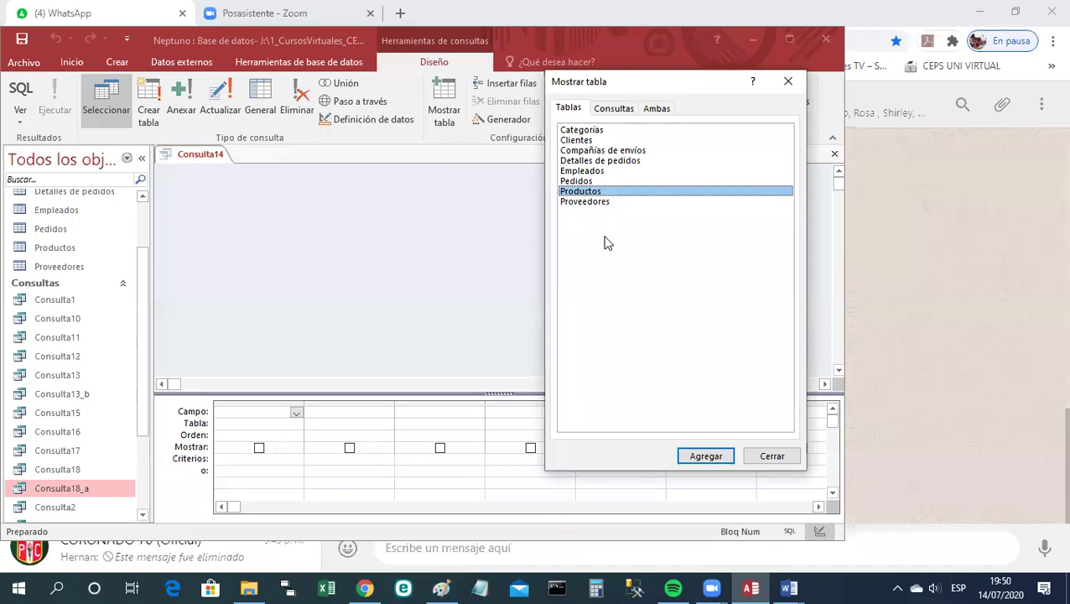
pyautogui.click(705, 456)
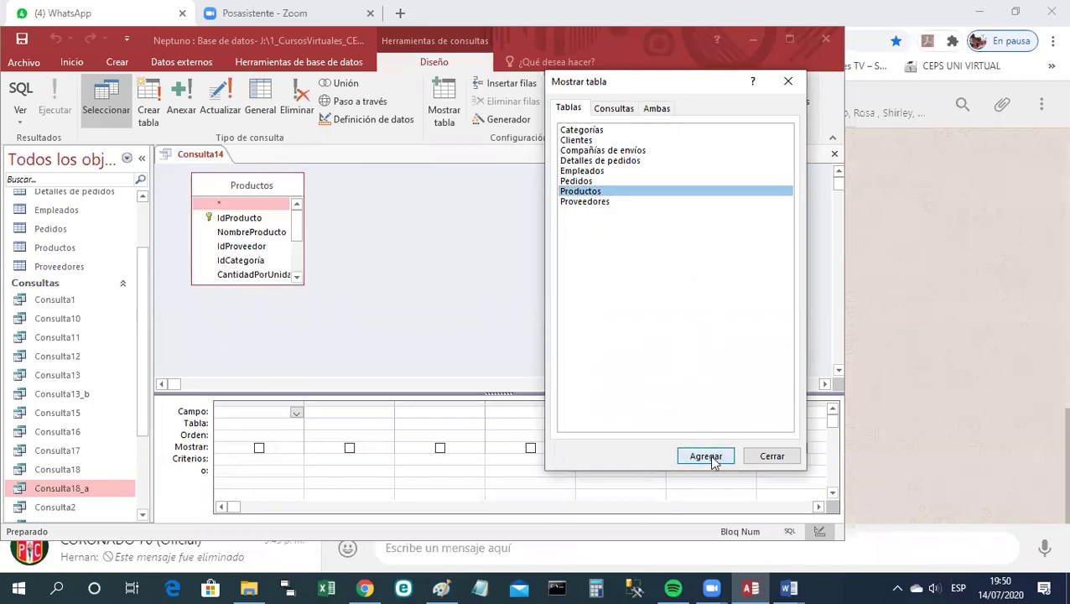
pyautogui.click(772, 456)
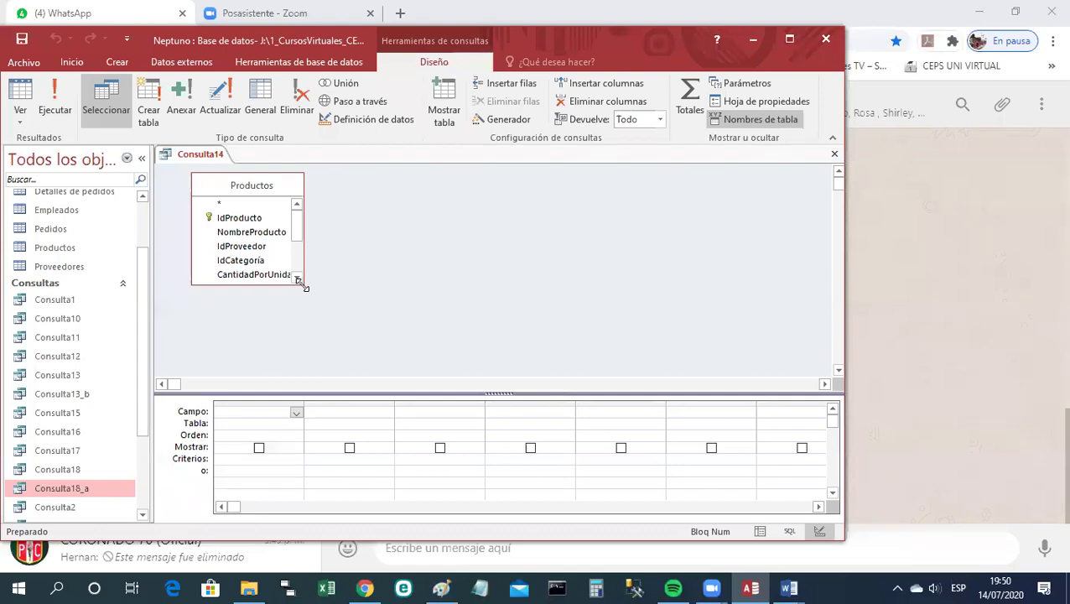
pyautogui.moveTo(300, 283); pyautogui.dragTo(363, 366)
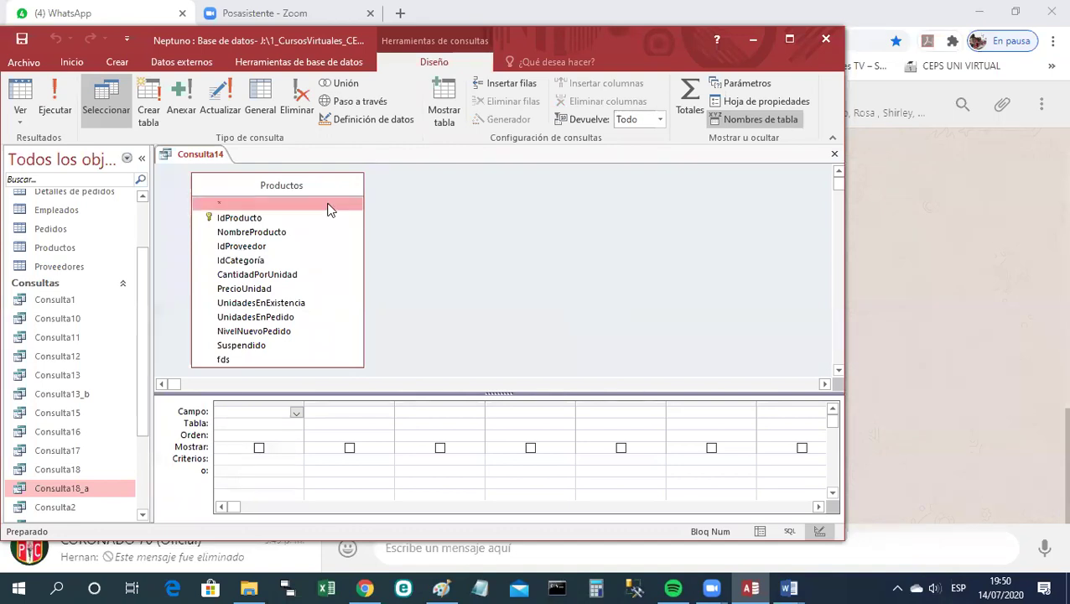
# Add the IdProducto, NombreProducto and PrecioUnidad fields from Productos to the query grid.
pyautogui.click(256, 219)
pyautogui.moveTo(255, 219); pyautogui.dragTo(264, 408)
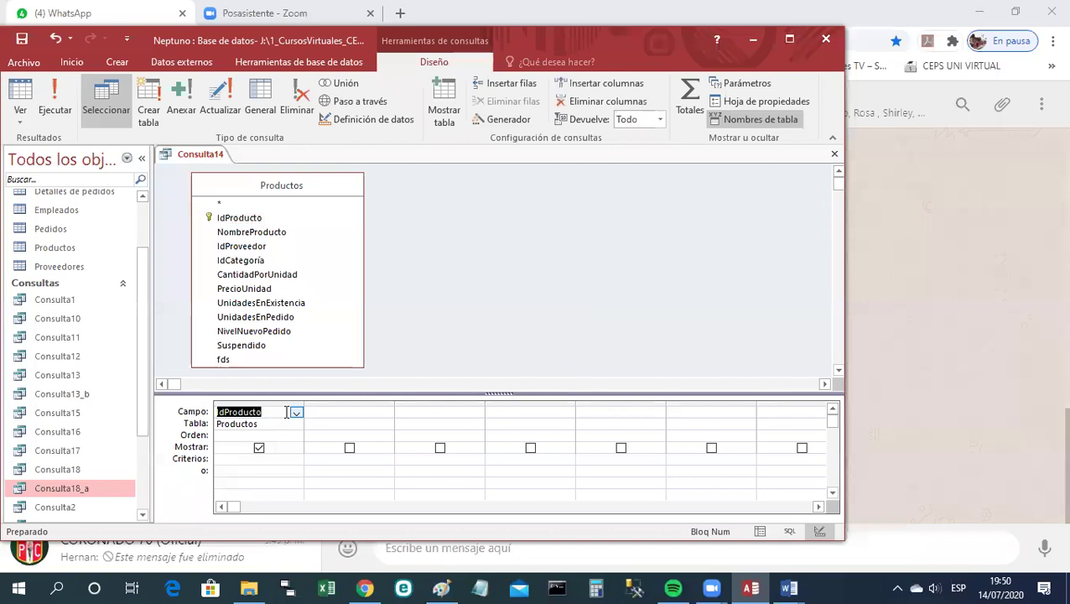
pyautogui.click(260, 236)
pyautogui.moveTo(260, 238); pyautogui.dragTo(342, 417)
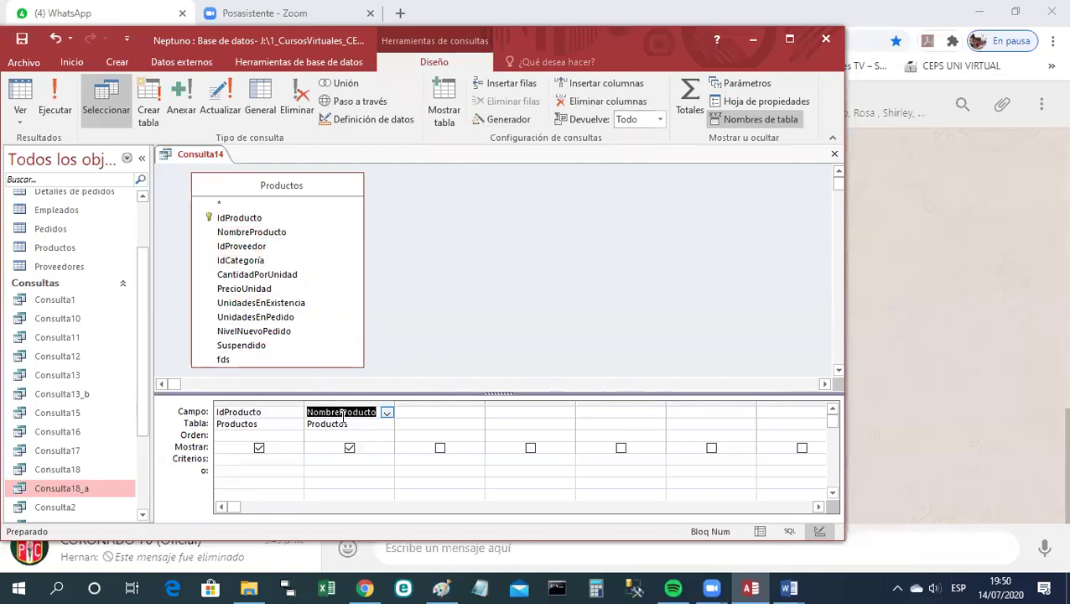
pyautogui.click(272, 290)
pyautogui.moveTo(273, 294); pyautogui.dragTo(410, 416)
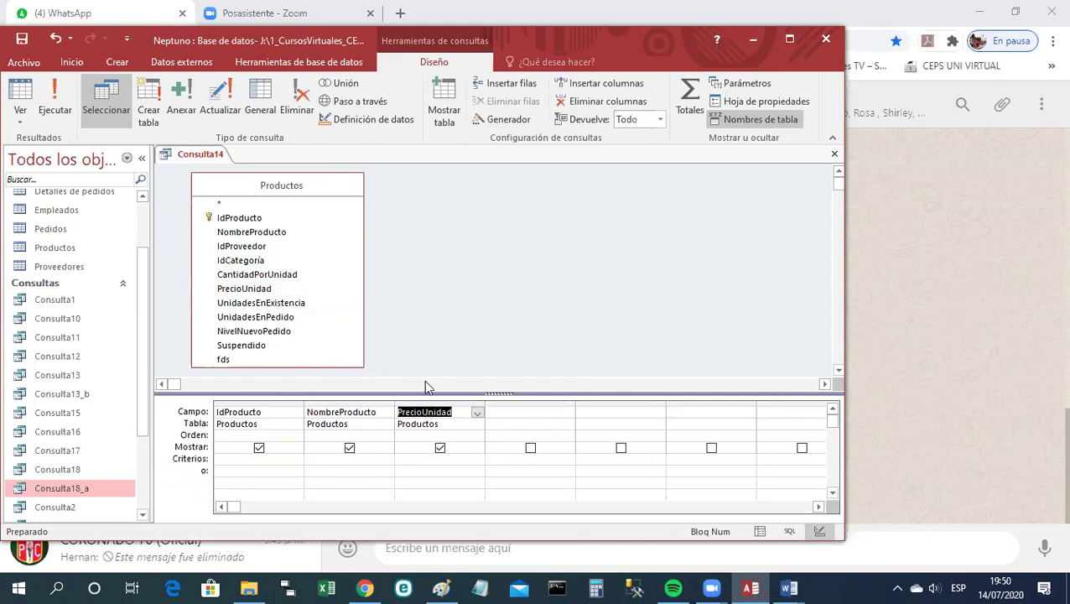
# Check the new query's product rows in Datasheet view and return to Design view.
pyautogui.rightClick(194, 161)
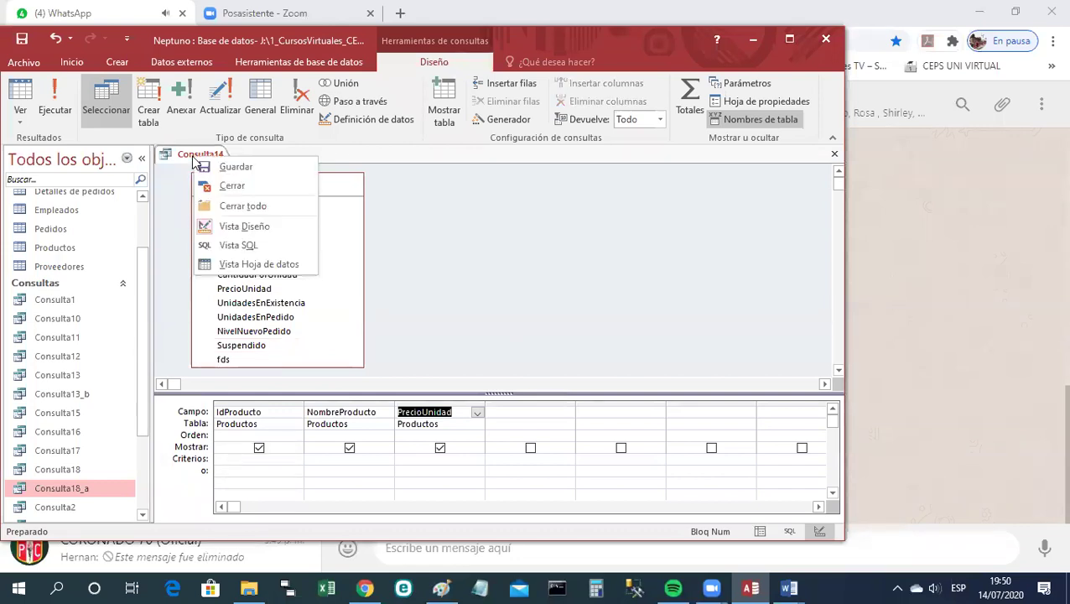
pyautogui.click(250, 265)
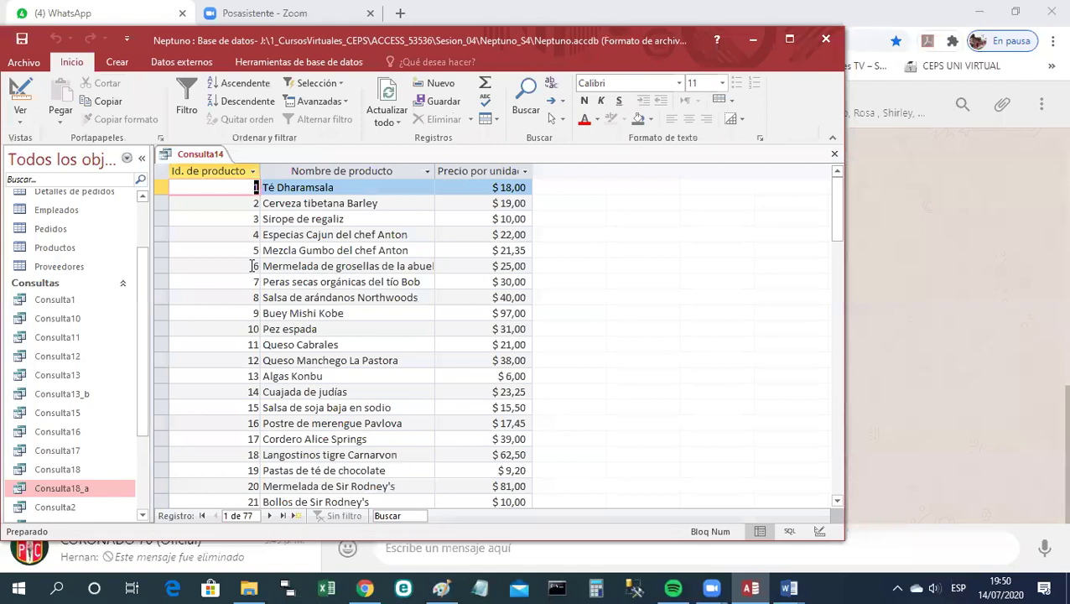
pyautogui.rightClick(210, 158)
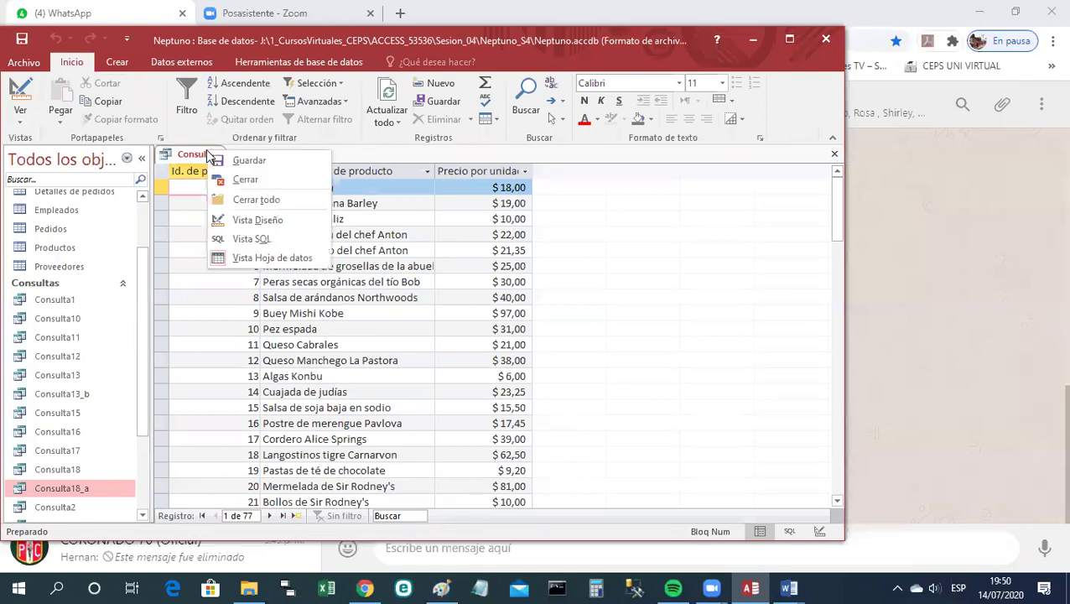
pyautogui.click(241, 219)
# Set the Formato property of the PrecioUnidad field to Moneda and close the property sheet.
pyautogui.rightClick(415, 417)
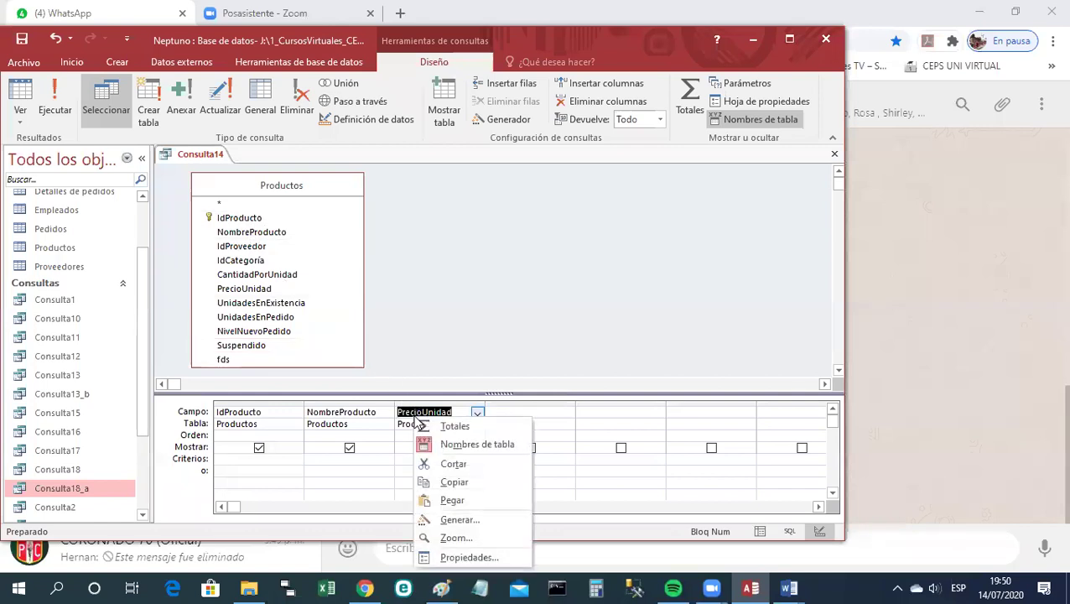
pyautogui.click(474, 558)
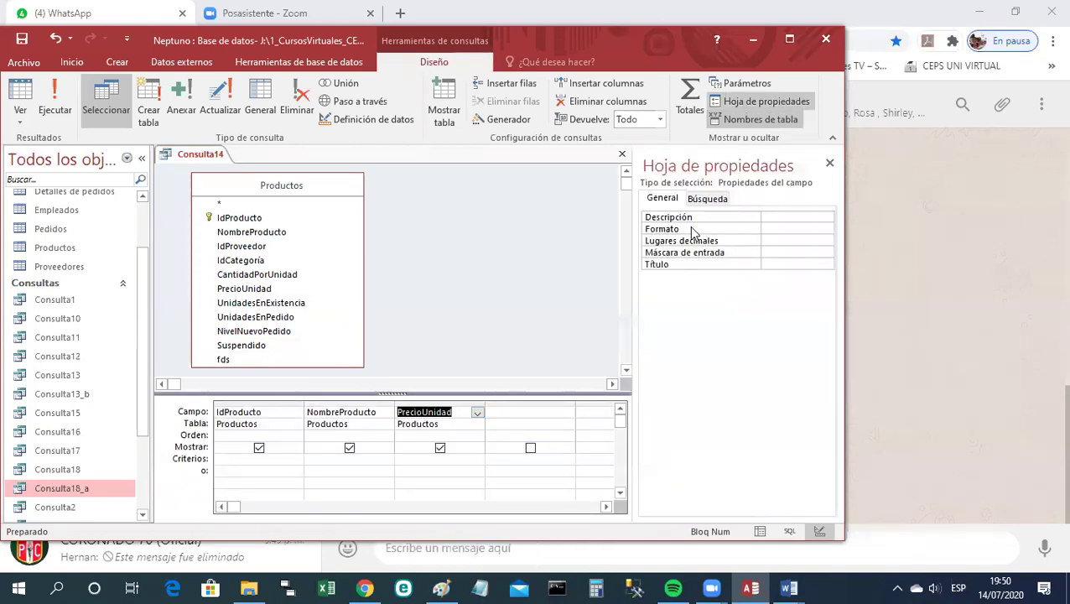
pyautogui.click(764, 229)
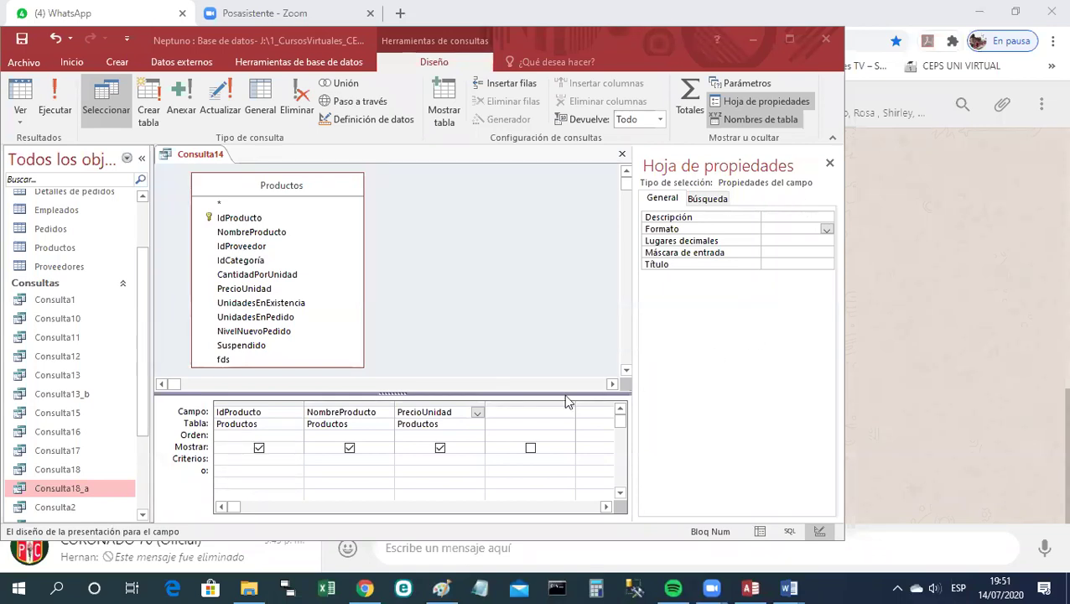
pyautogui.click(823, 231)
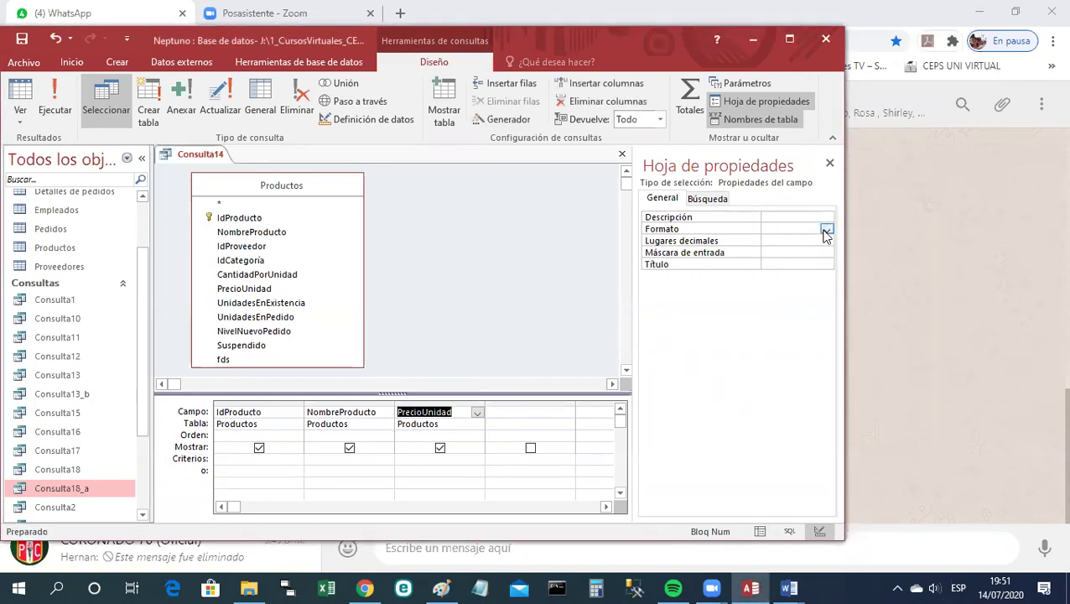
pyautogui.click(826, 231)
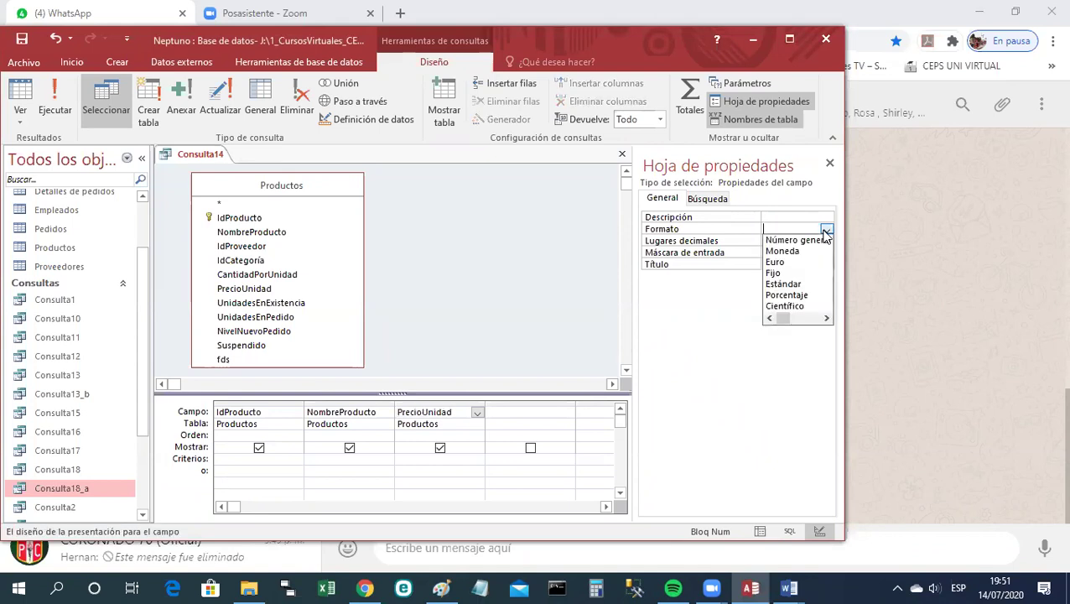
pyautogui.click(795, 251)
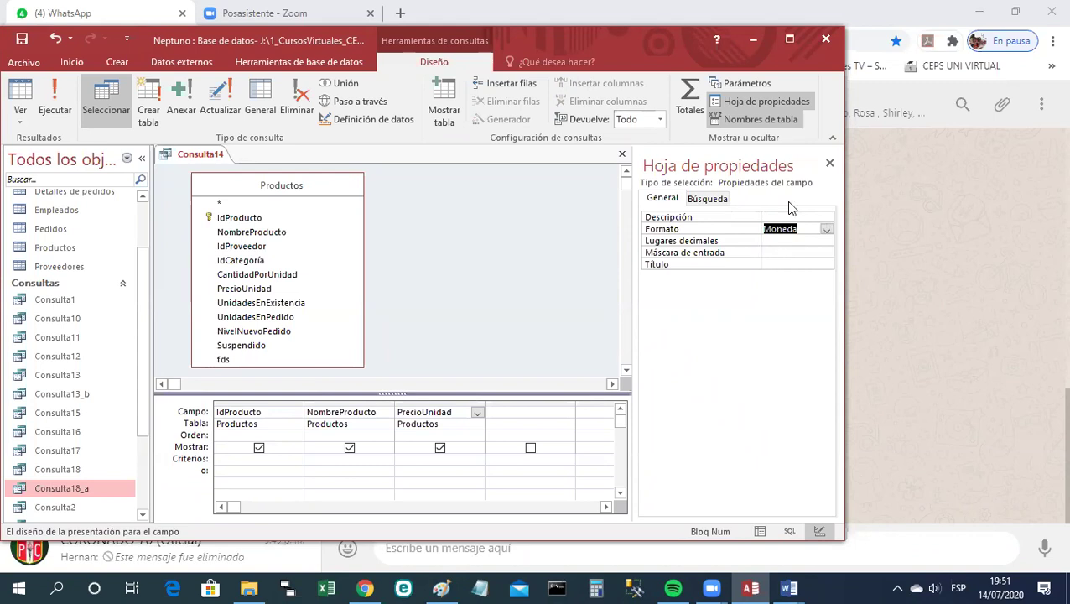
pyautogui.click(823, 160)
# Review the formatted unit prices in Datasheet view, annotate beside the Sirope de regaliz record, and return to Design view.
pyautogui.rightClick(210, 162)
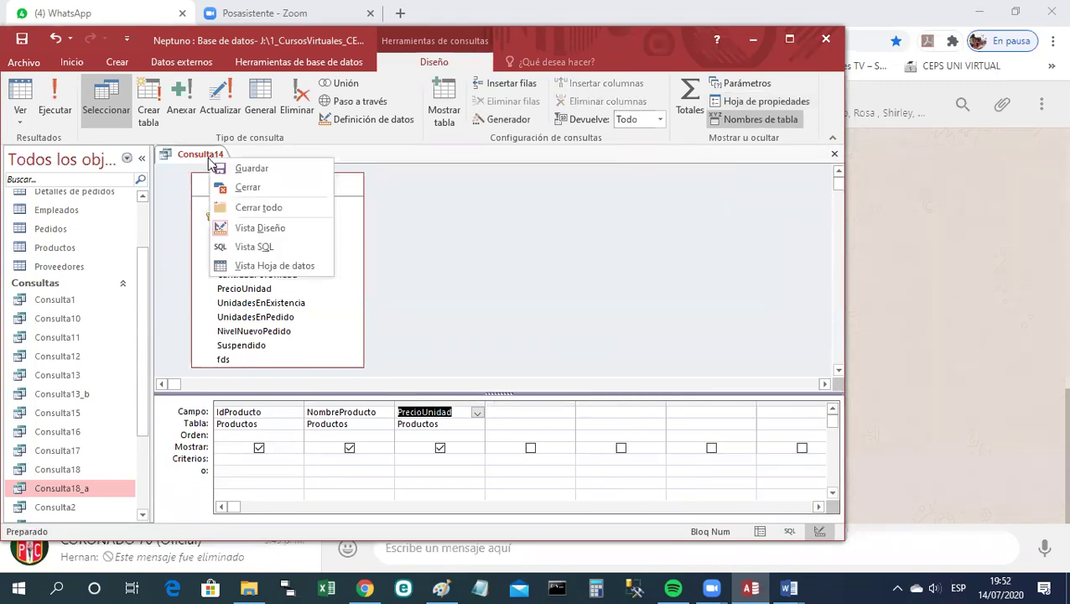
pyautogui.click(274, 266)
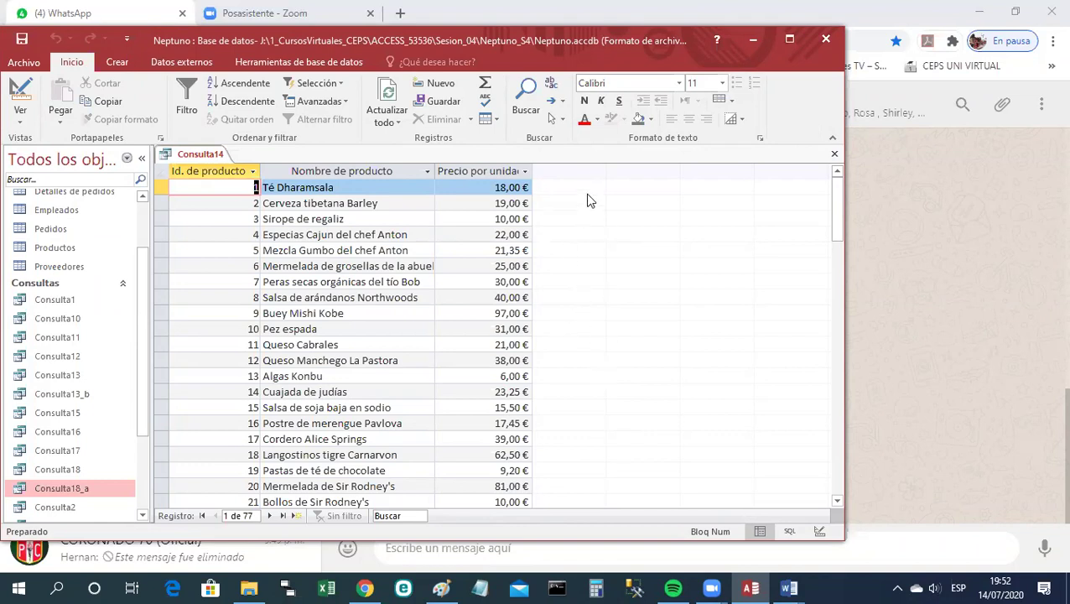
pyautogui.click(157, 217)
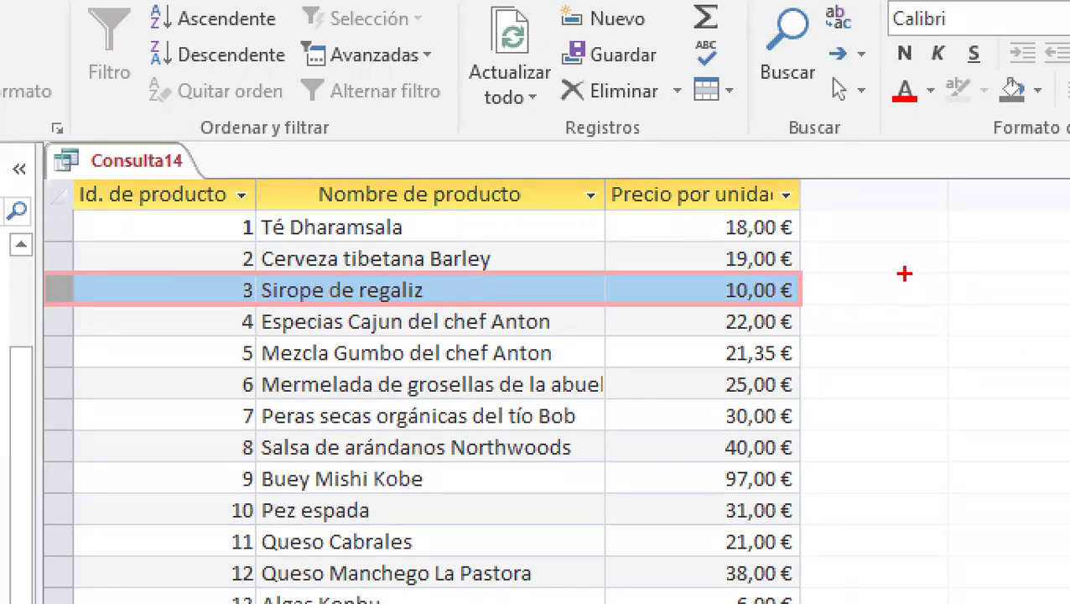
pyautogui.moveTo(901, 280); pyautogui.dragTo(874, 325)
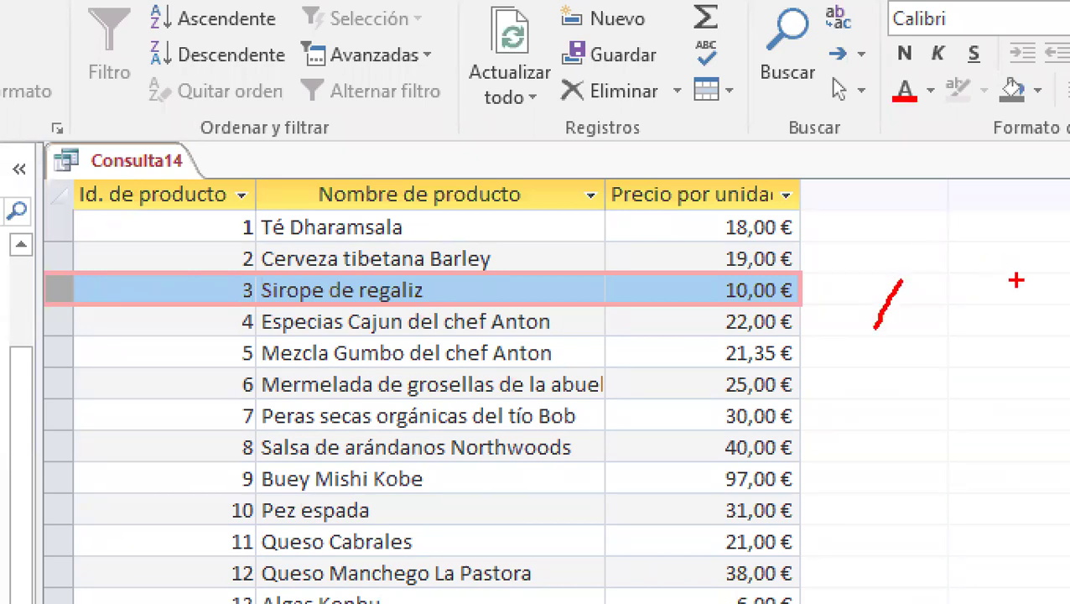
pyautogui.moveTo(1015, 272)
pyautogui.mouseDown()
pyautogui.moveTo(986, 288)
pyautogui.moveTo(1012, 280)
pyautogui.moveTo(1009, 324)
pyautogui.moveTo(998, 324)
pyautogui.mouseUp()
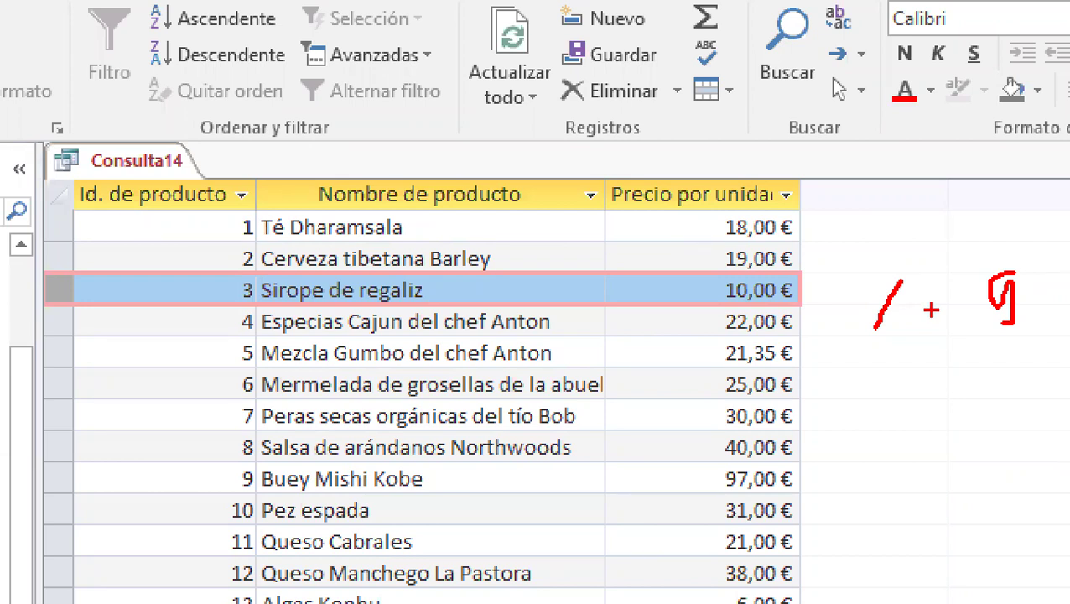
pyautogui.press('Escape')
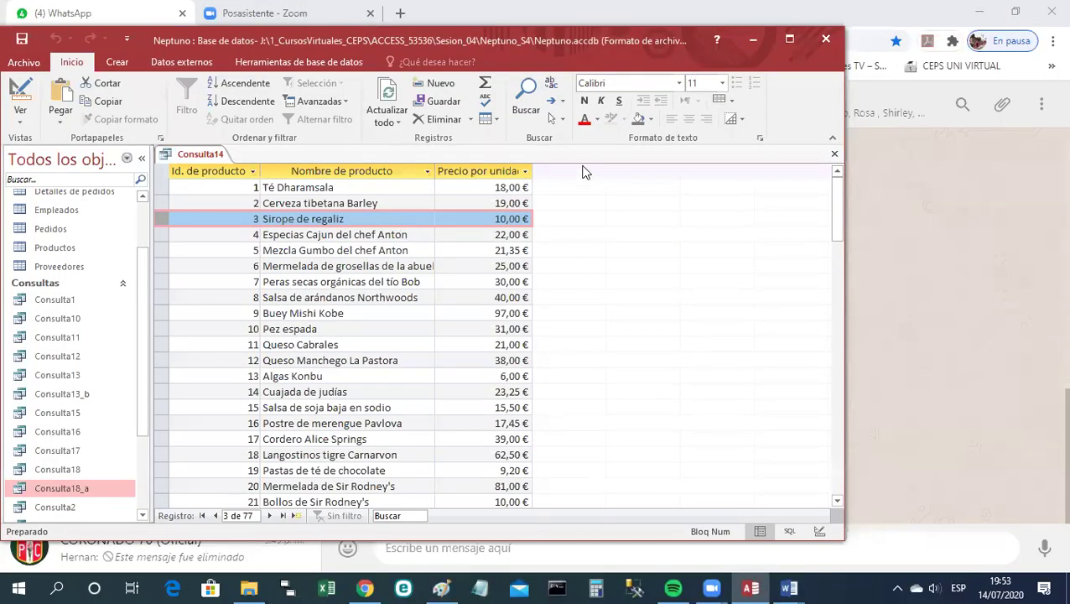
pyautogui.rightClick(185, 154)
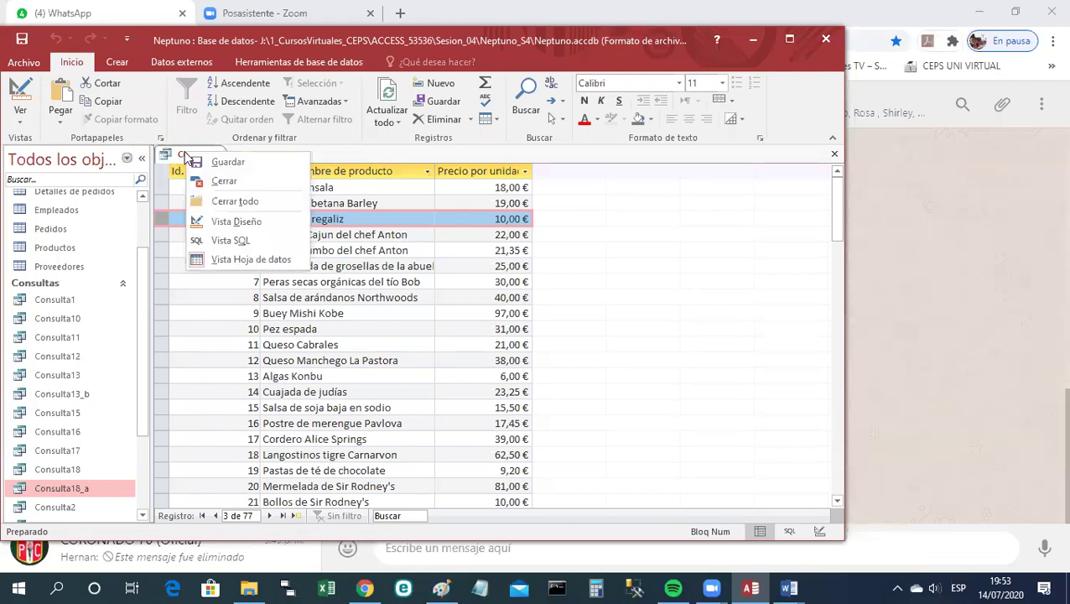
pyautogui.click(220, 222)
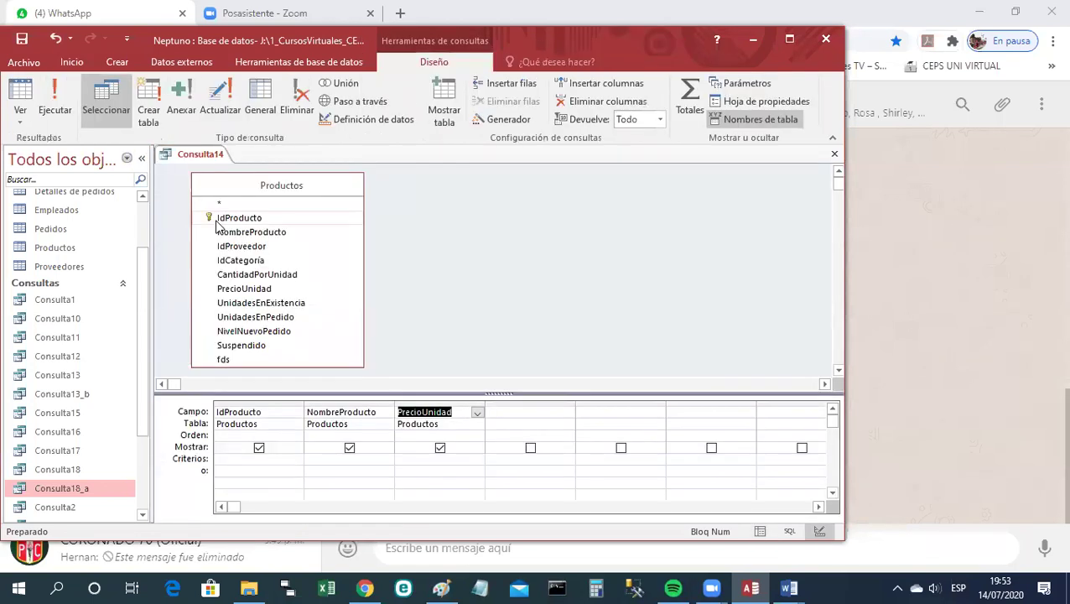
# Enter the calculated field precioUnidad*0.1 in the query's first empty column and widen that column.
pyautogui.click(500, 413)
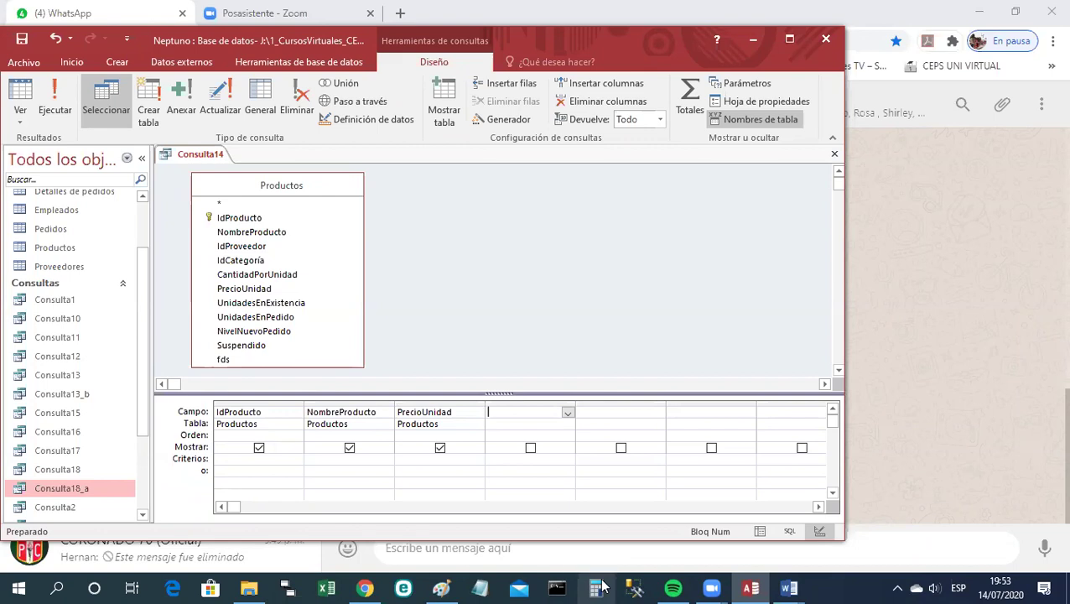
pyautogui.write('precioUnidad')
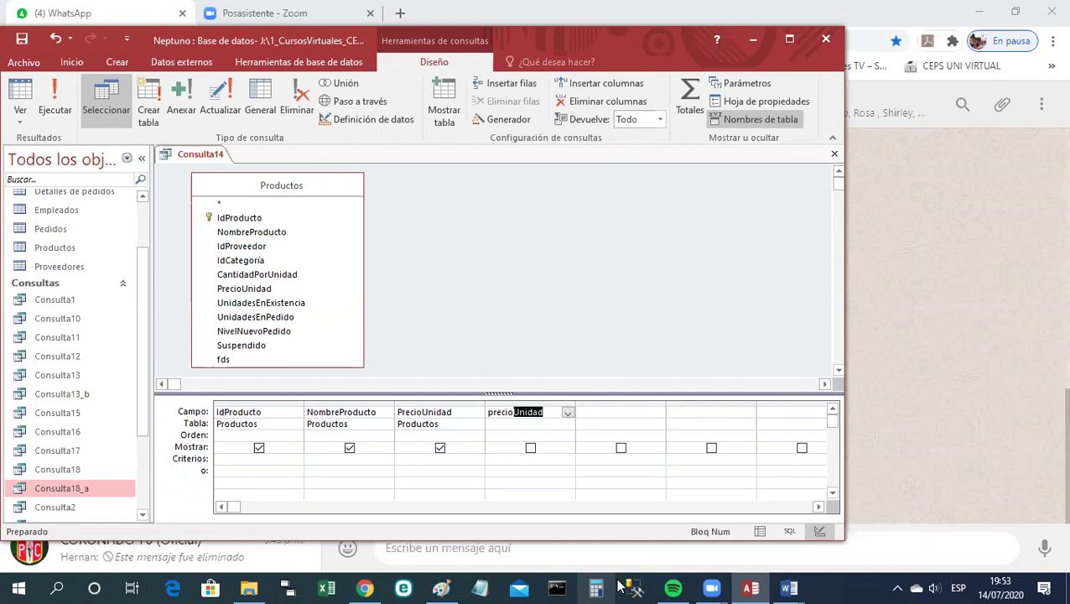
pyautogui.click(550, 419)
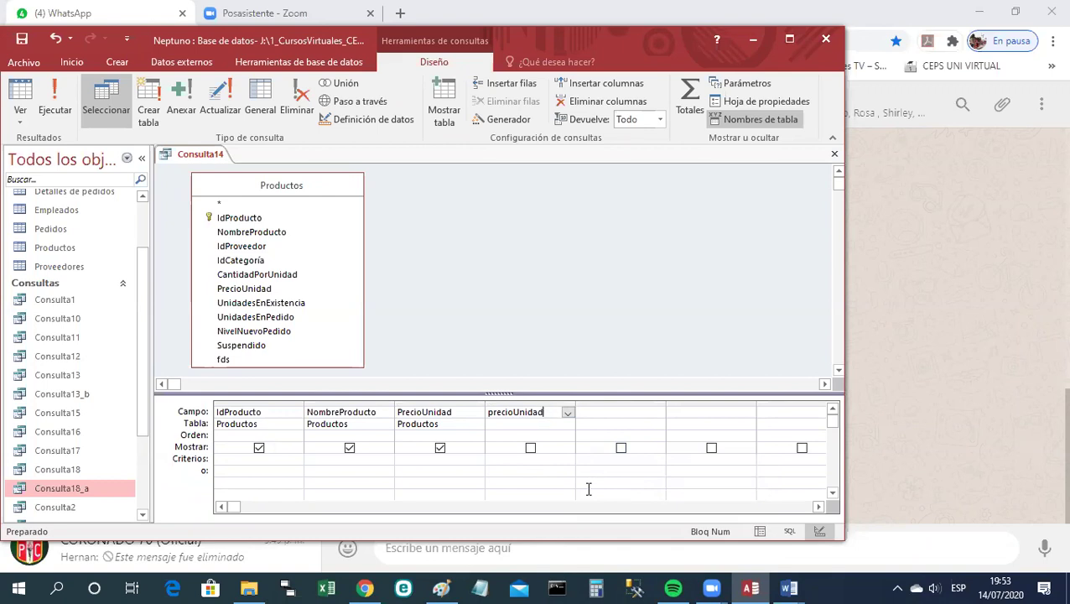
pyautogui.write('*')
pyautogui.write('0.1')
pyautogui.moveTo(577, 404); pyautogui.dragTo(611, 405)
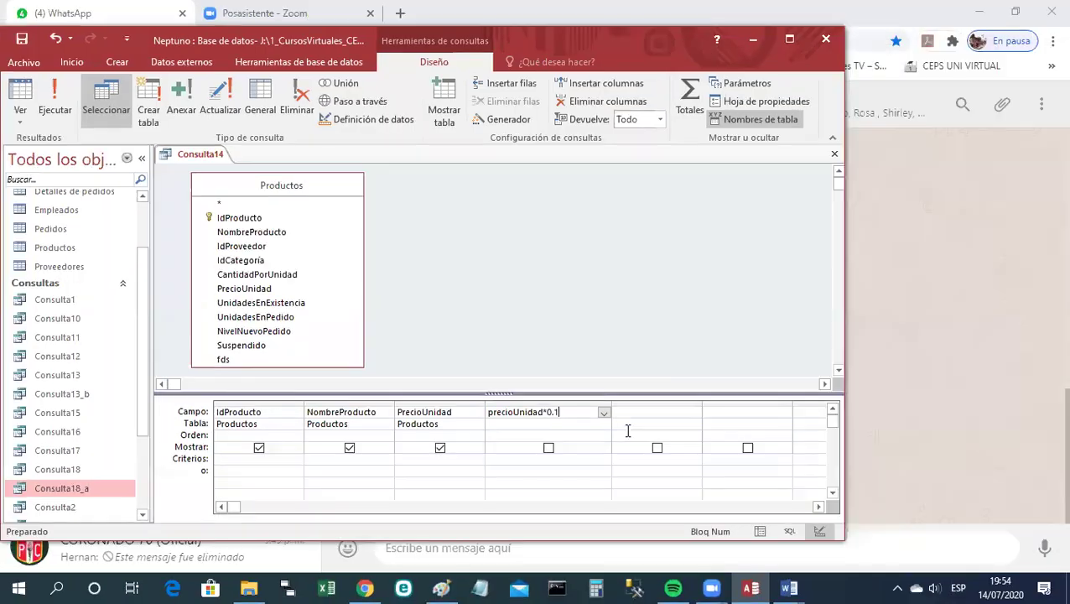
pyautogui.click(627, 430)
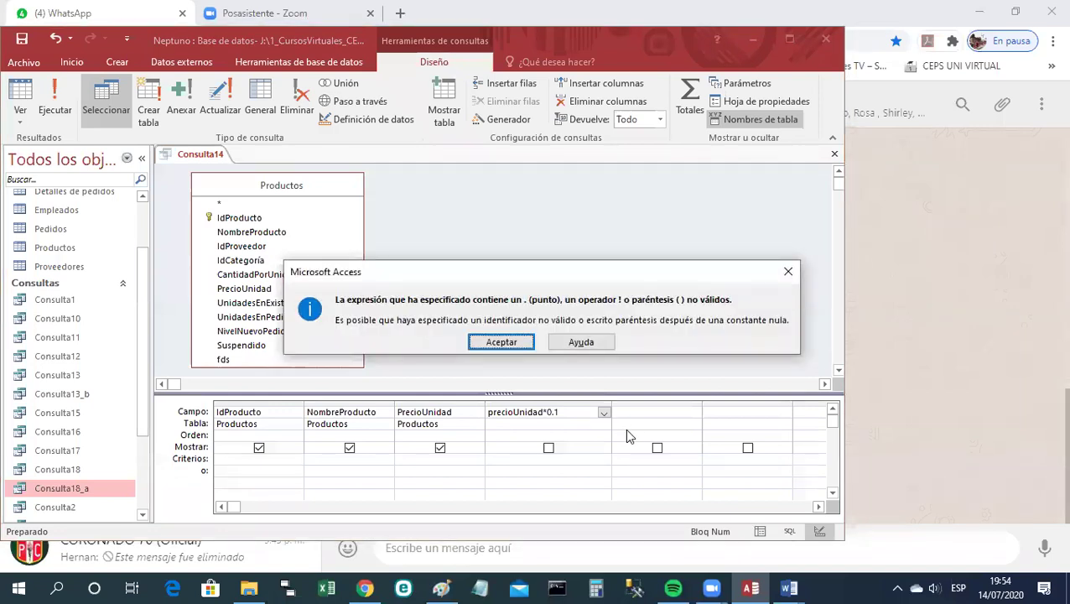
# Correct the decimal separator in the calculated field so the expression is precioUnidad*0,1.
pyautogui.click(519, 346)
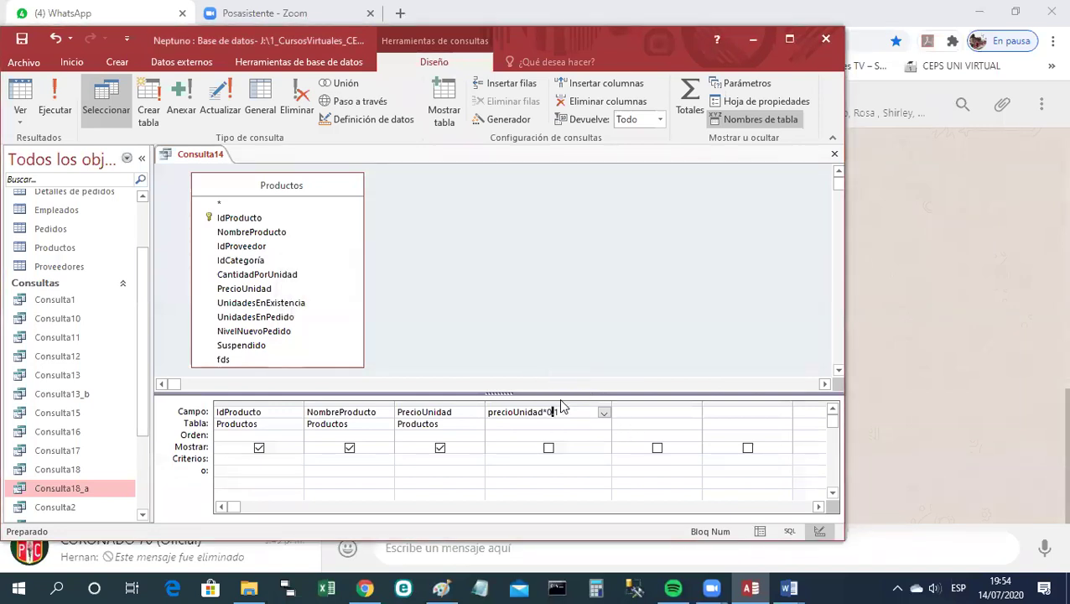
pyautogui.write(',1')
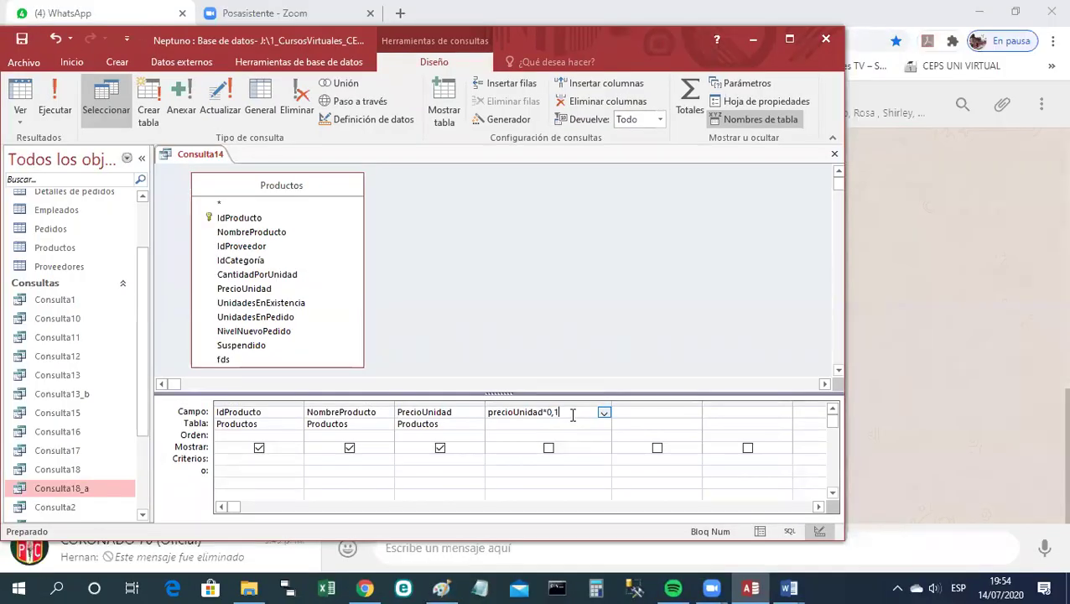
pyautogui.press('Return')
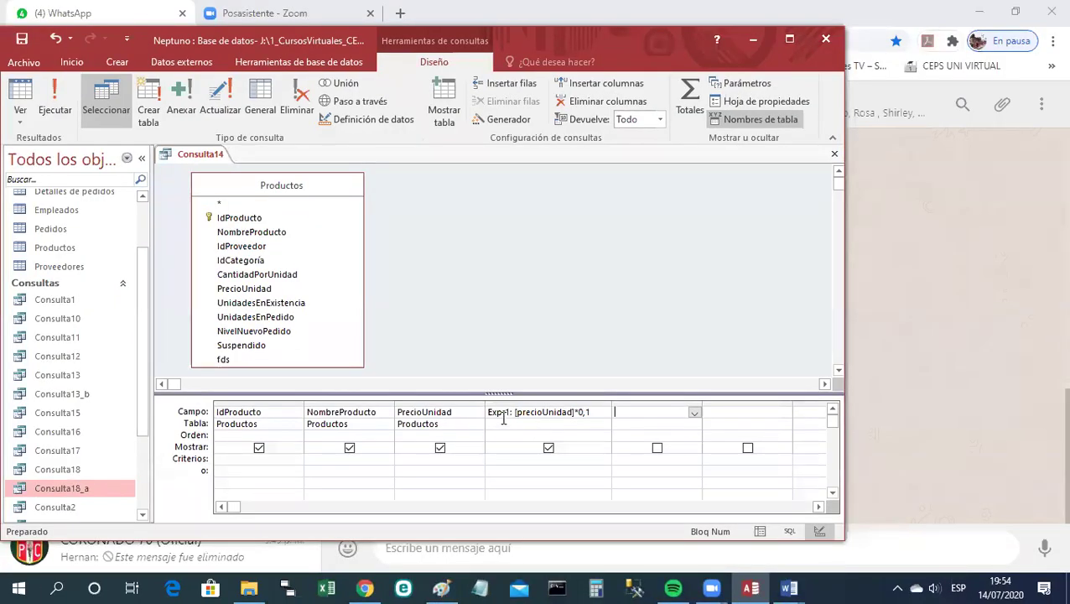
# Check the calculated column's values in the query's Datasheet view and return to Design view.
pyautogui.rightClick(212, 163)
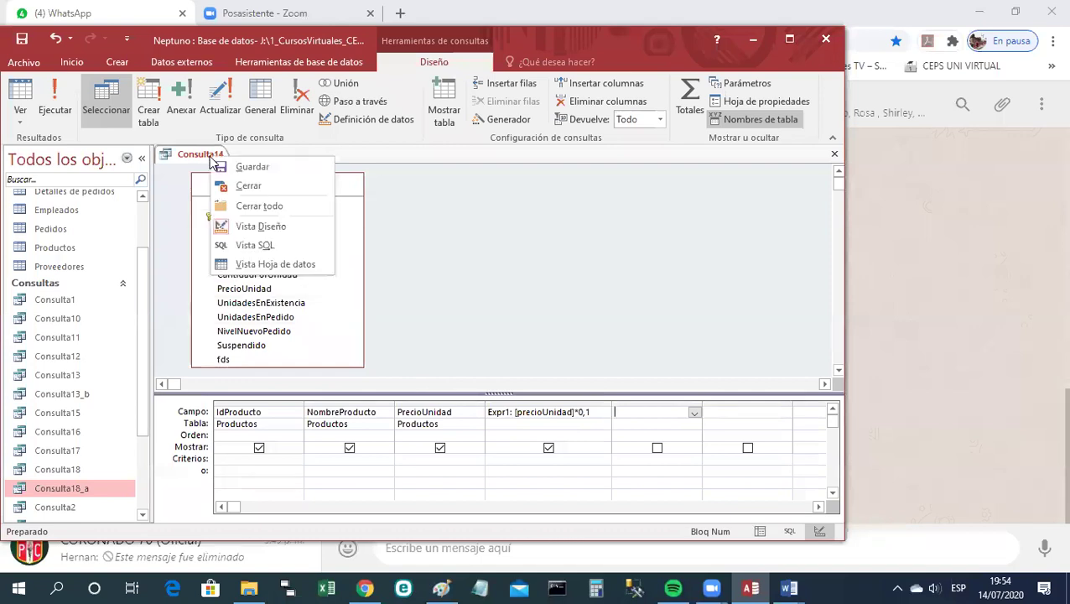
pyautogui.click(270, 264)
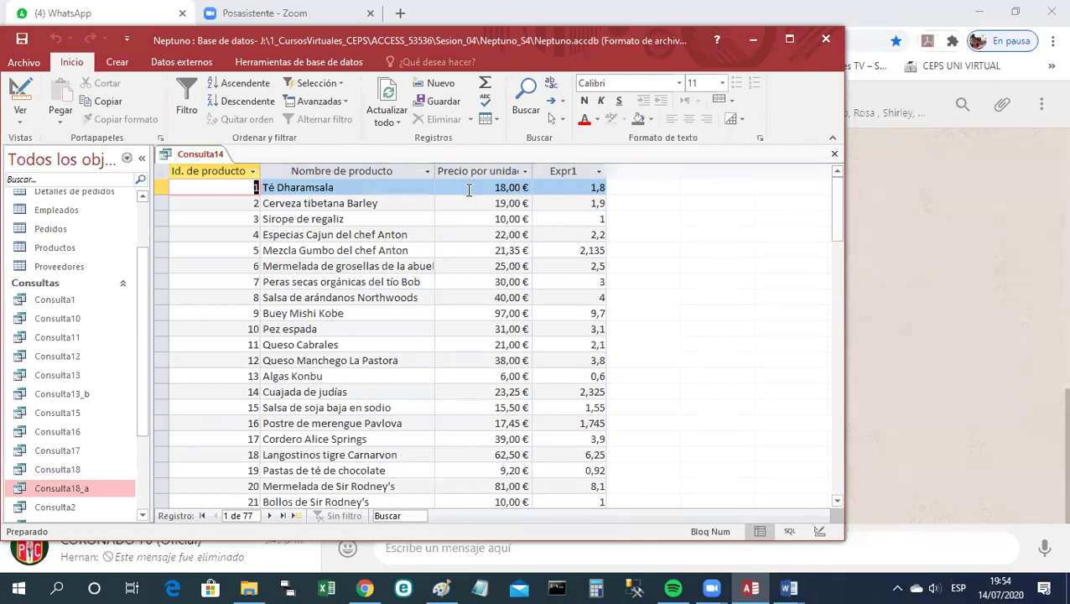
pyautogui.rightClick(190, 156)
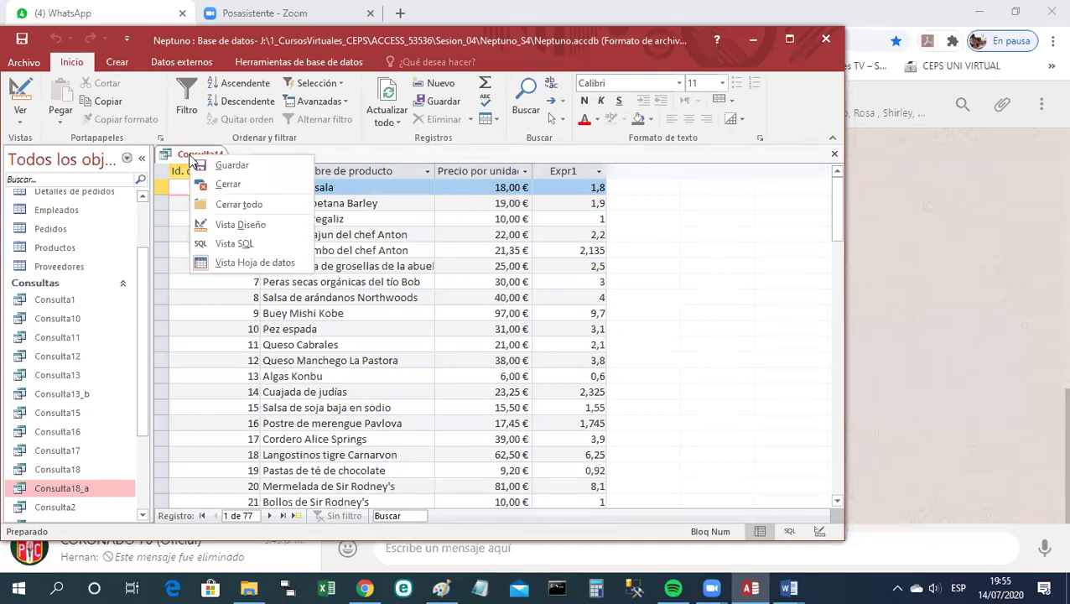
pyautogui.click(240, 225)
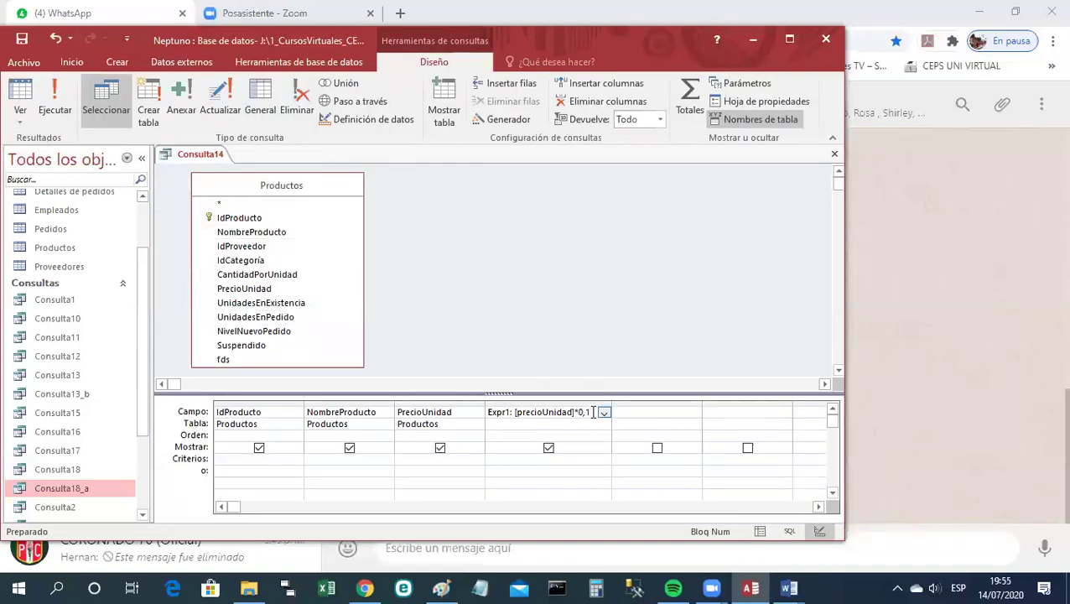
pyautogui.click(603, 412)
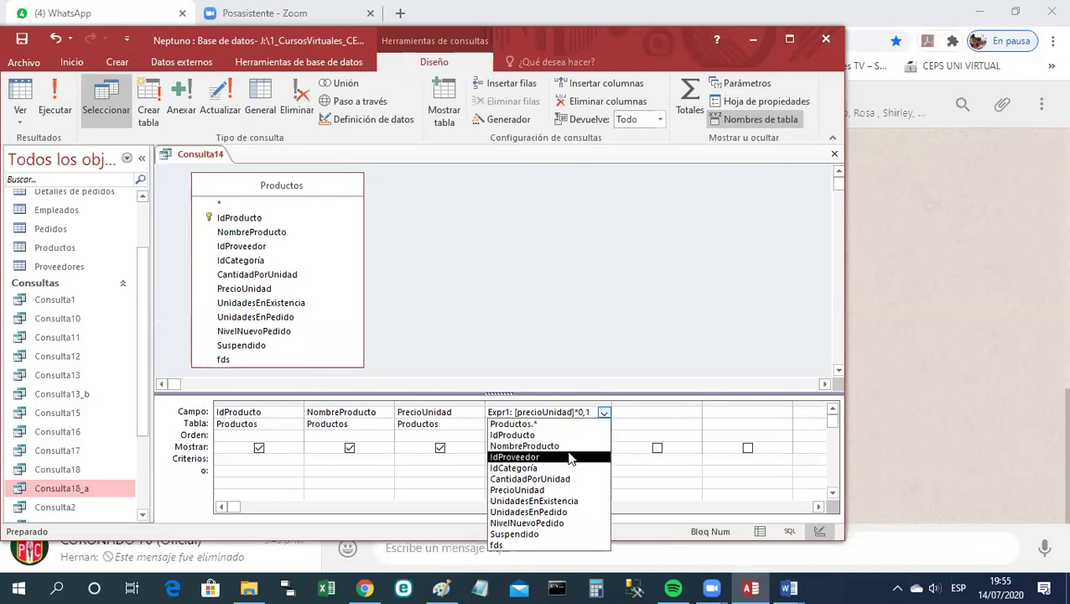
pyautogui.click(534, 382)
pyautogui.rightClick(526, 417)
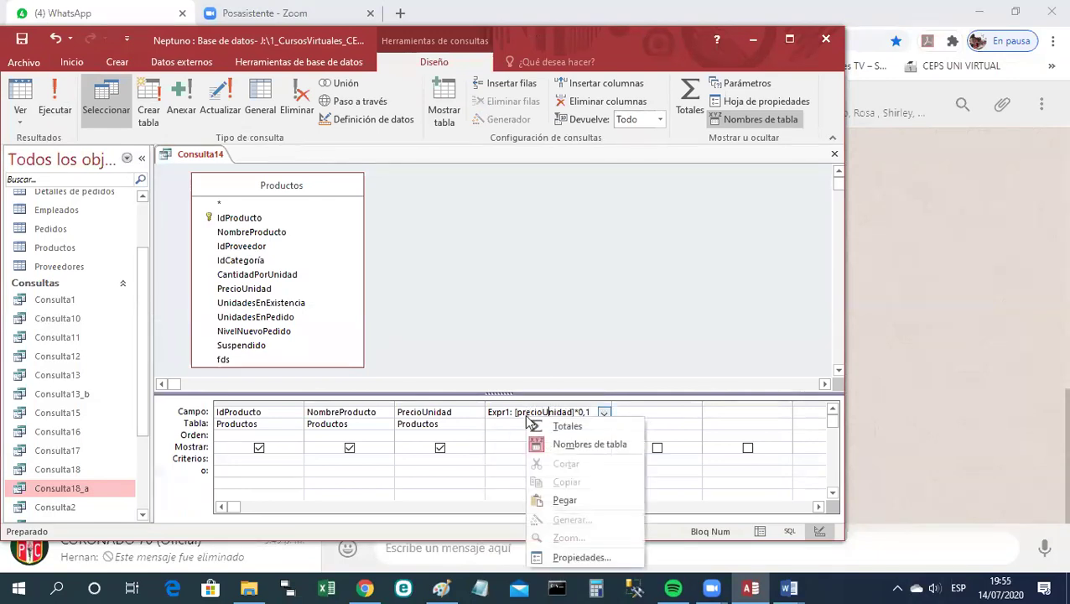
pyautogui.click(574, 558)
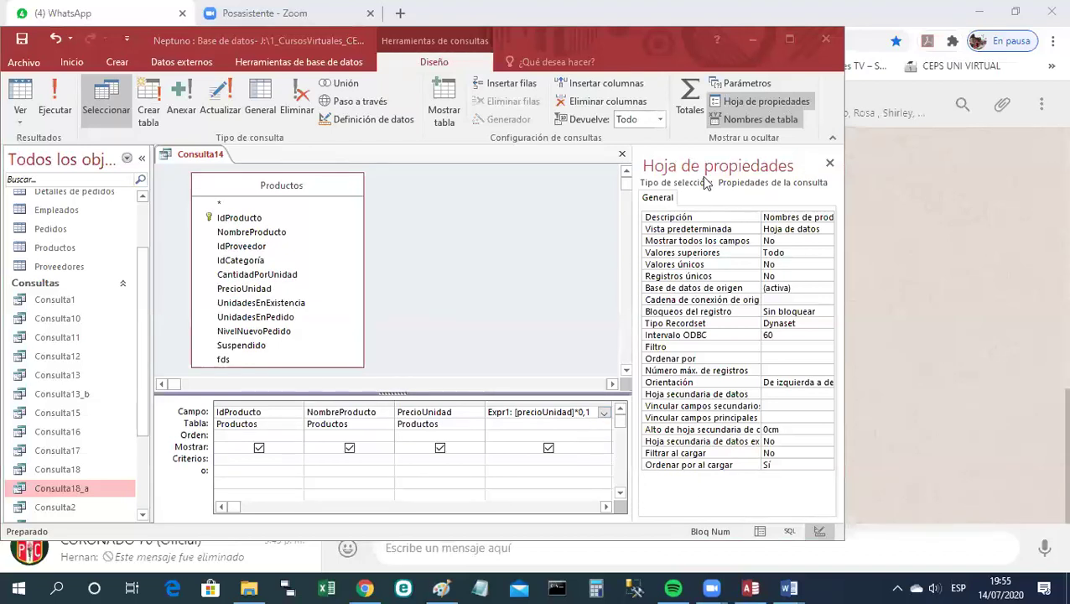
pyautogui.click(828, 165)
pyautogui.click(829, 165)
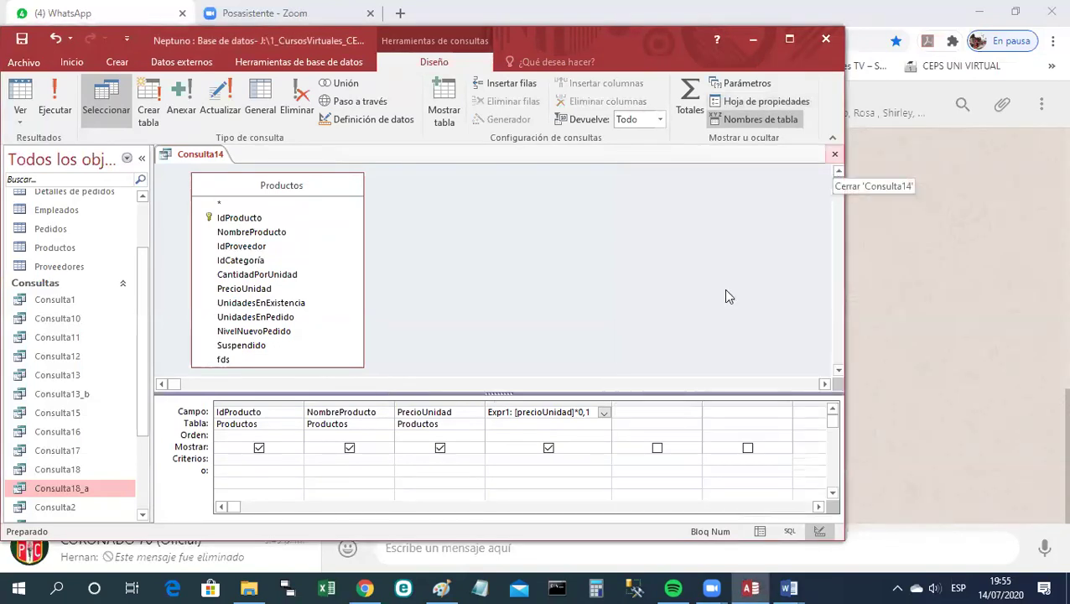
pyautogui.rightClick(556, 414)
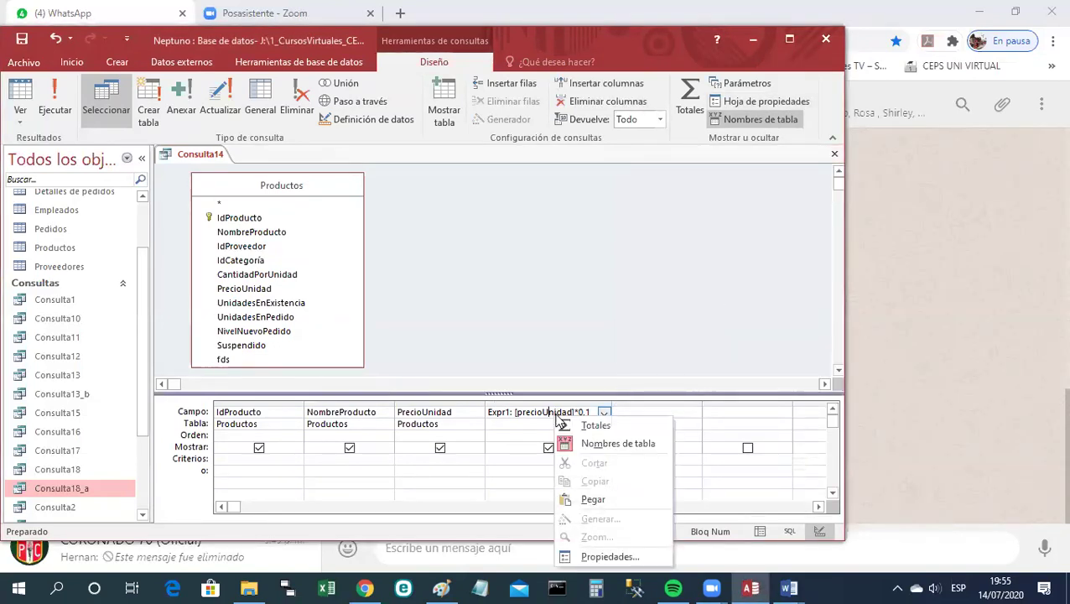
pyautogui.click(606, 557)
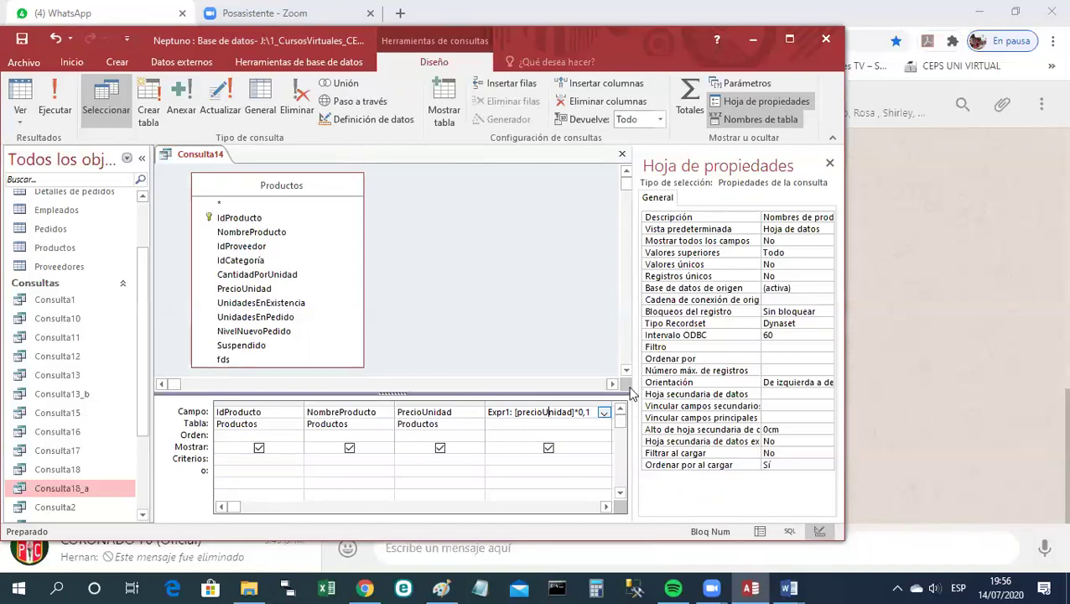
pyautogui.click(829, 165)
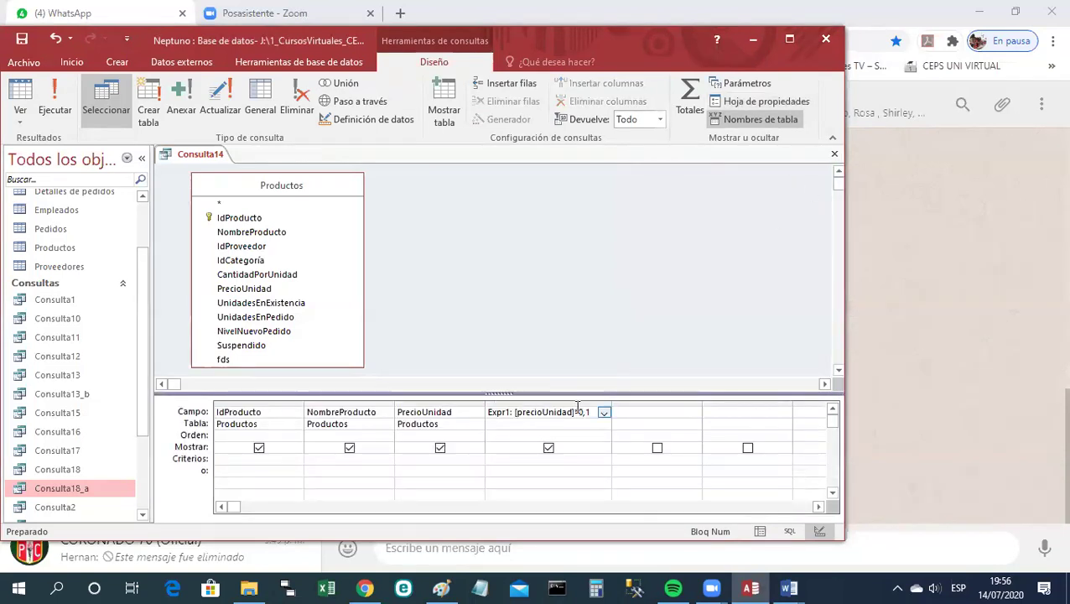
# Open the property sheet for the Expr1 calculated field and set its format to Moneda.
pyautogui.rightClick(496, 416)
pyautogui.click(537, 556)
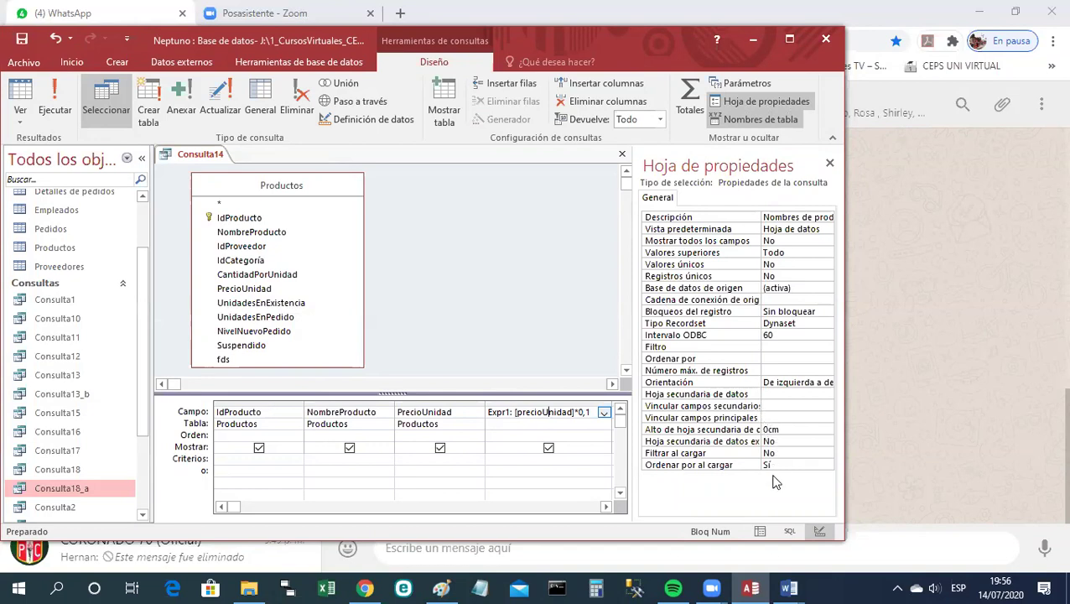
pyautogui.click(759, 229)
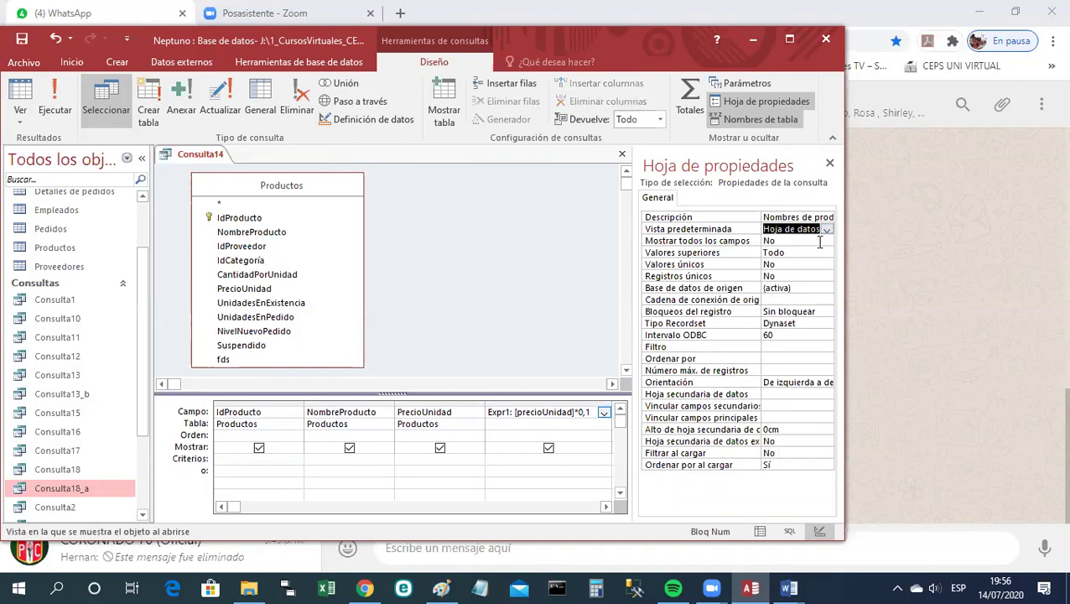
pyautogui.click(826, 241)
pyautogui.click(826, 241)
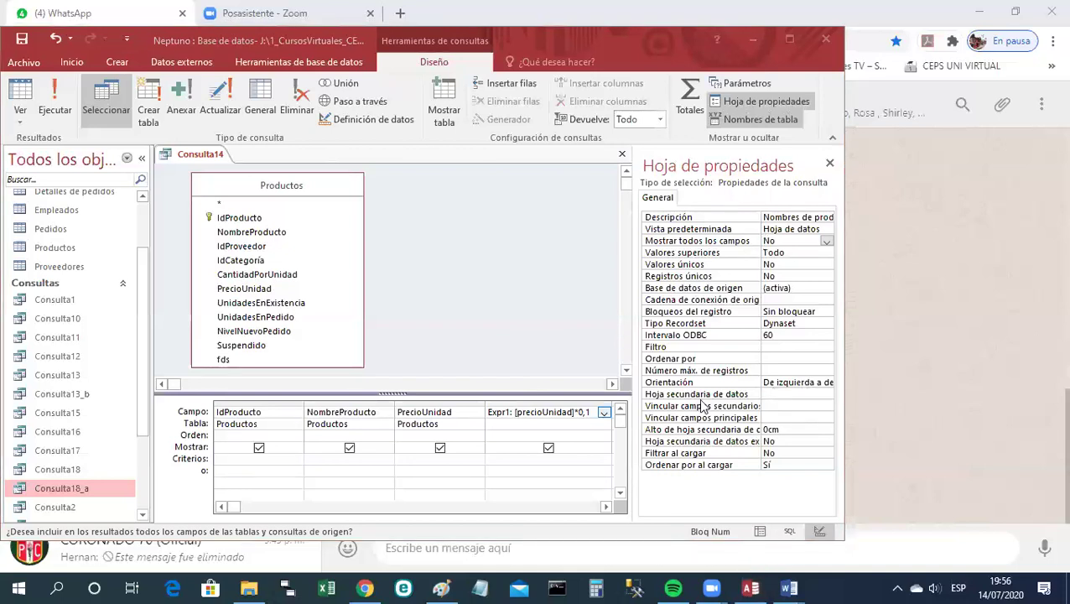
pyautogui.click(506, 412)
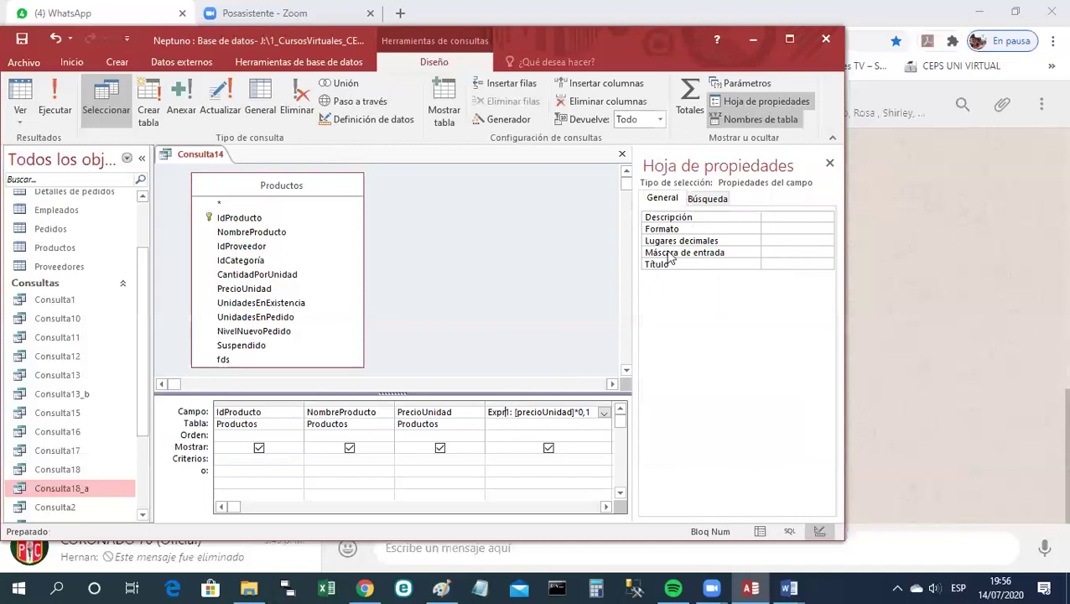
pyautogui.click(775, 229)
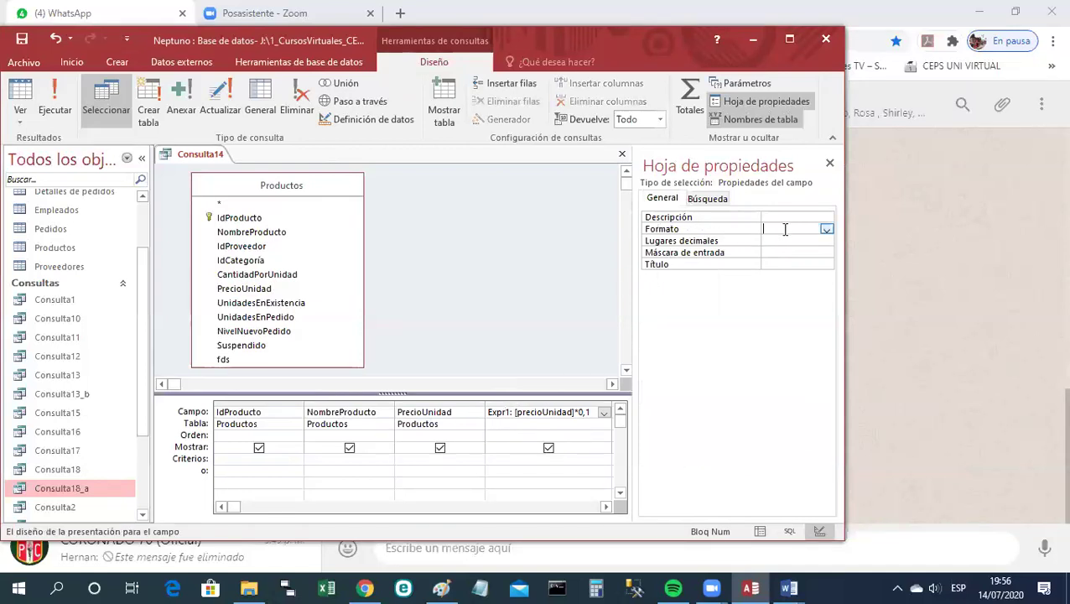
pyautogui.click(827, 230)
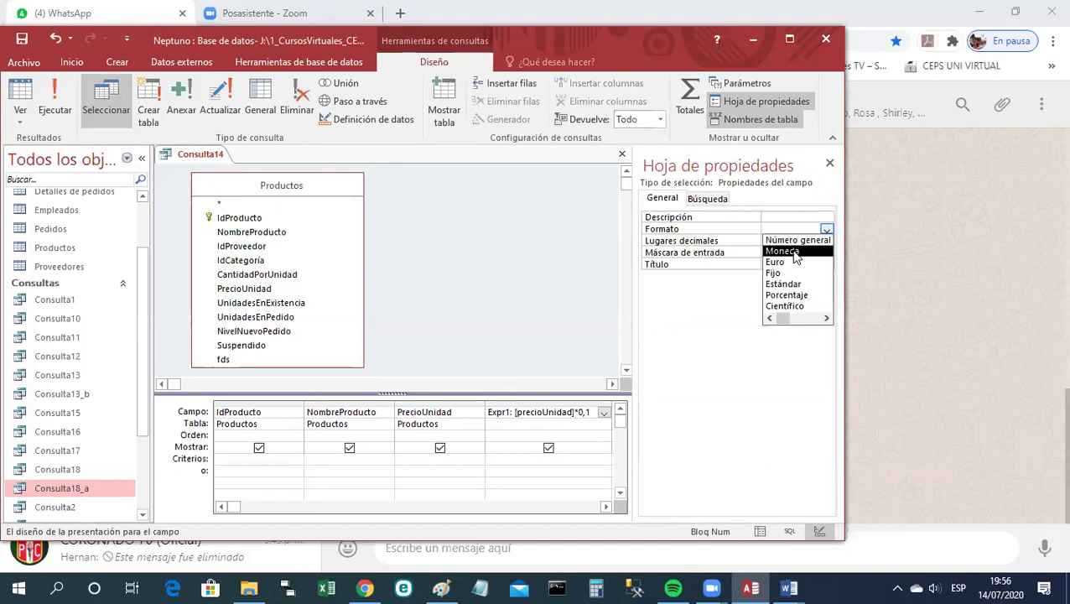
pyautogui.click(793, 252)
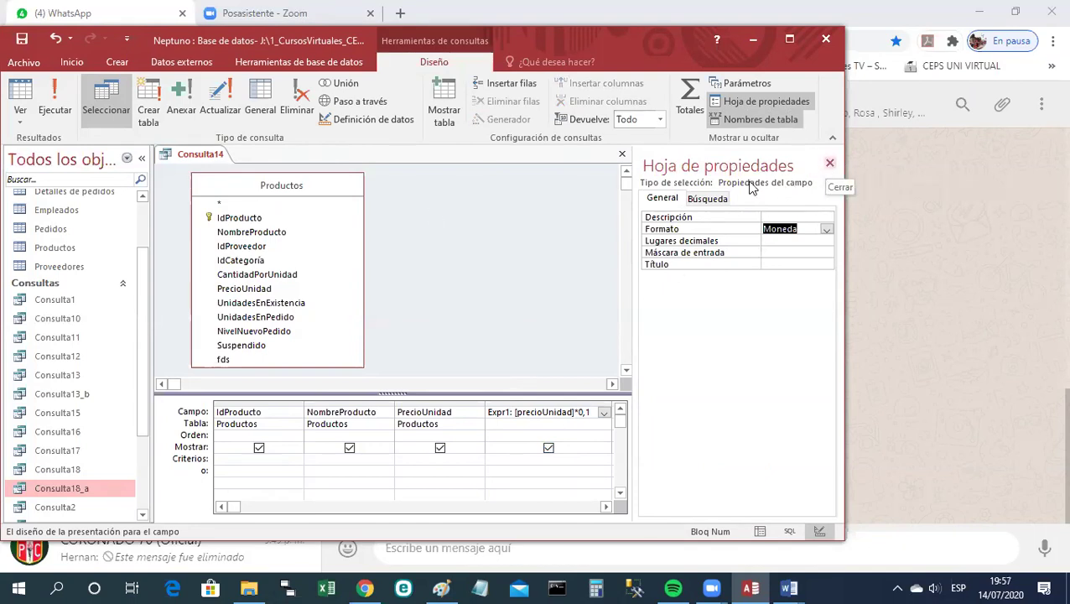
# Check the currency format of Expr1 in Datasheet view, select the Sirope de regaliz record, and return to Design view.
pyautogui.click(201, 157)
pyautogui.rightClick(200, 158)
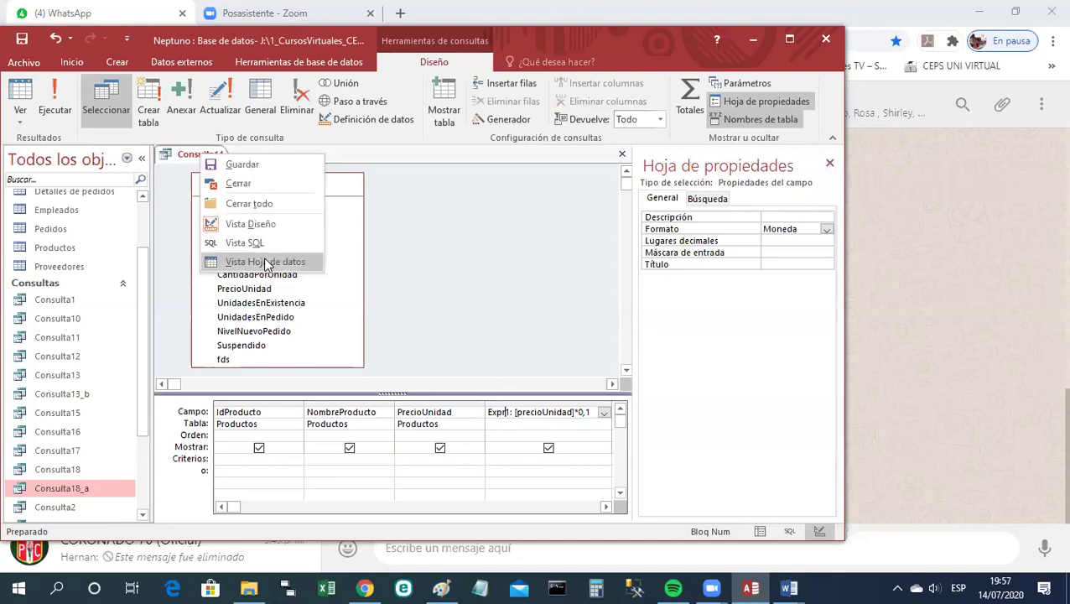
pyautogui.click(264, 261)
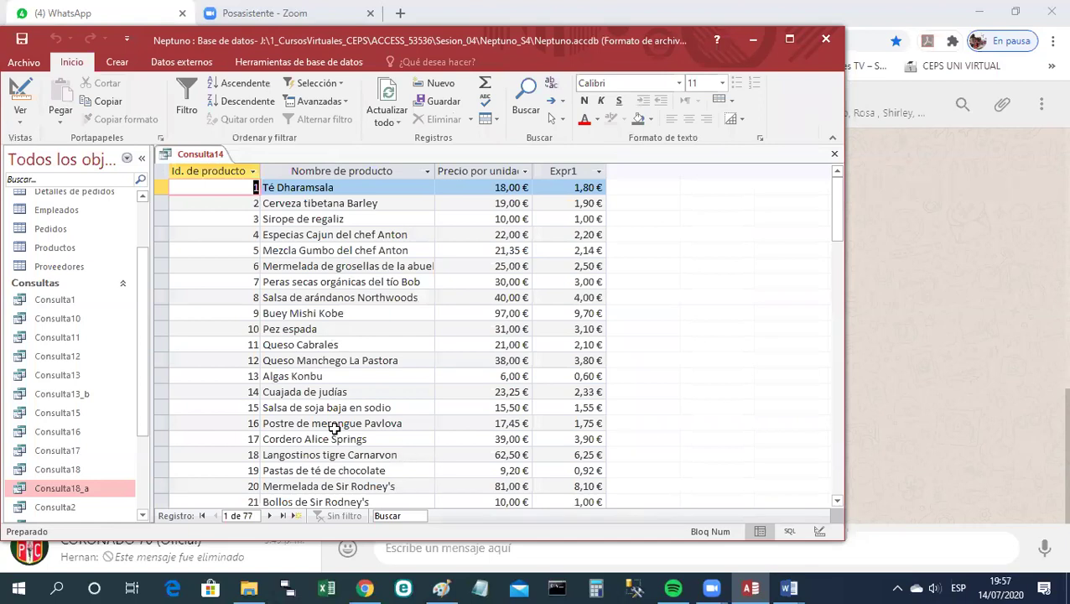
pyautogui.click(160, 219)
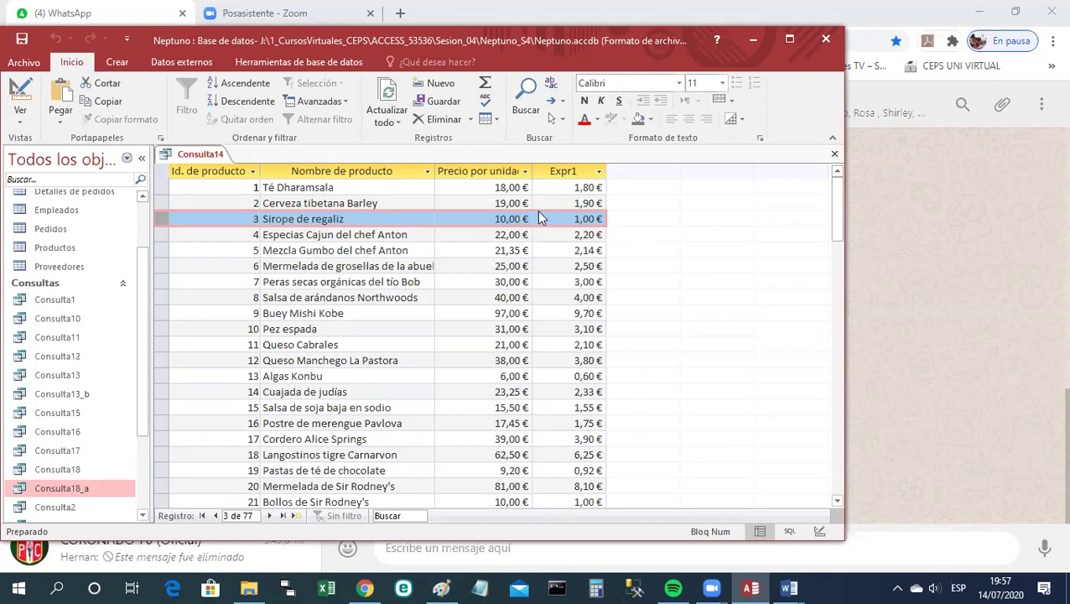
pyautogui.rightClick(217, 154)
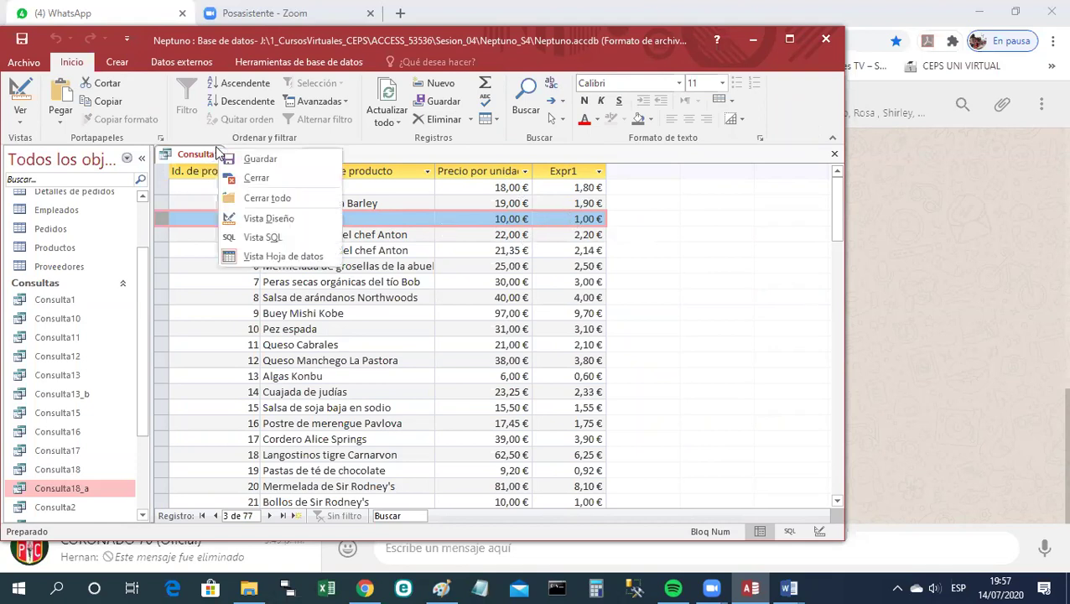
pyautogui.click(256, 219)
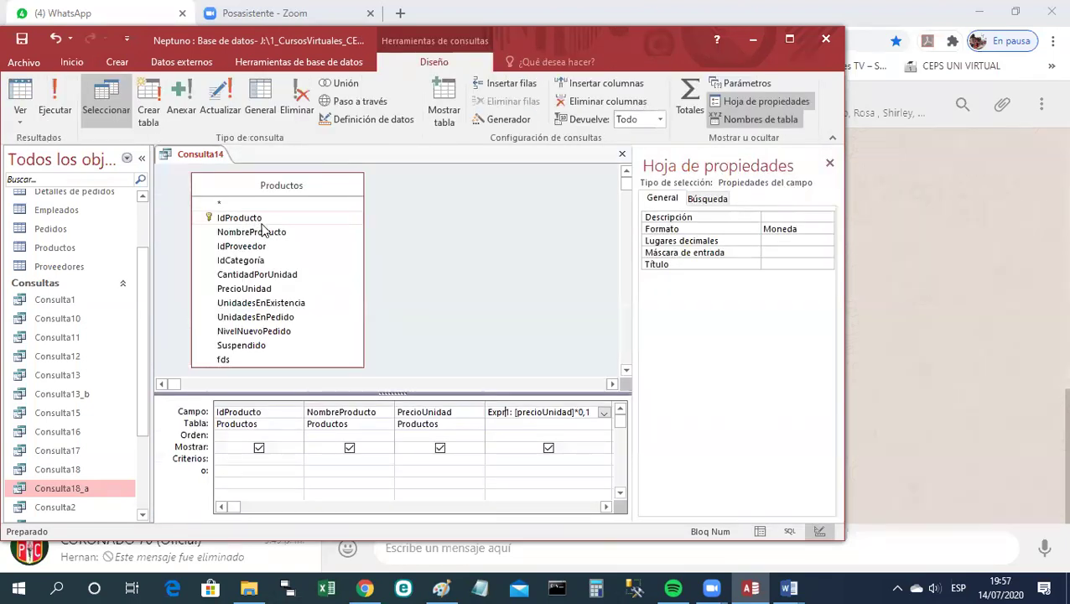
# Close the property sheet, widen the empty column after Expr1, and enter the calculated field PrecioUnidad * 0,9 in it.
pyautogui.click(829, 162)
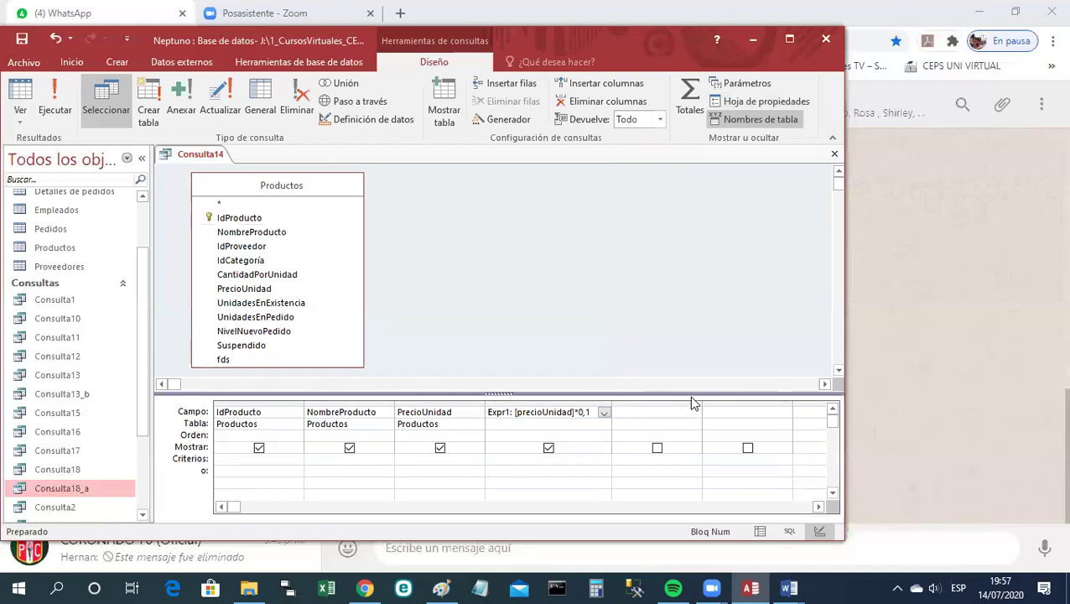
pyautogui.moveTo(700, 403); pyautogui.dragTo(768, 403)
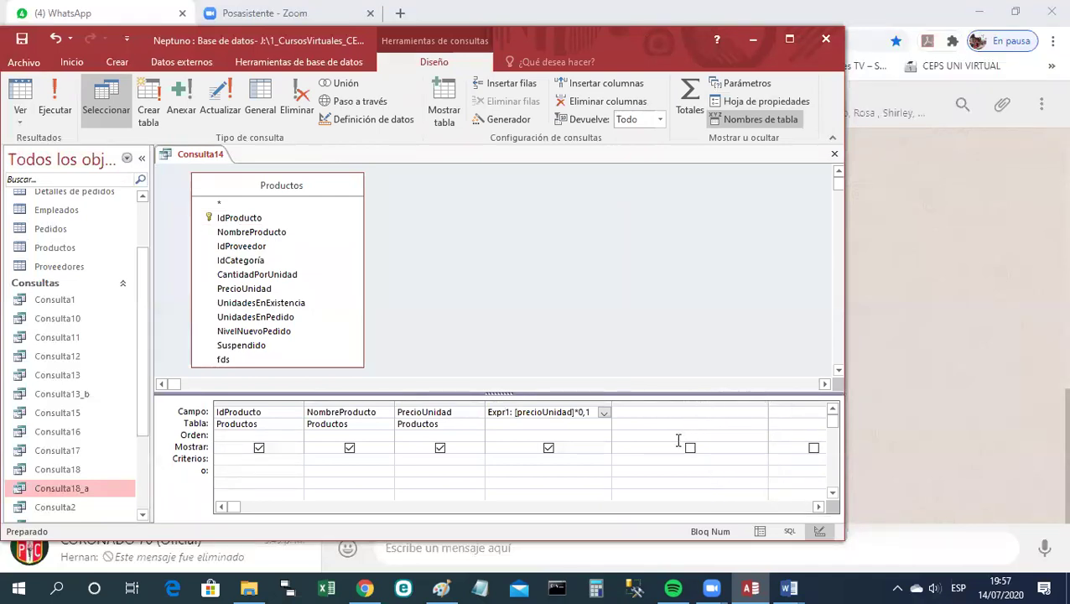
pyautogui.click(639, 412)
pyautogui.write('precioUnidad')
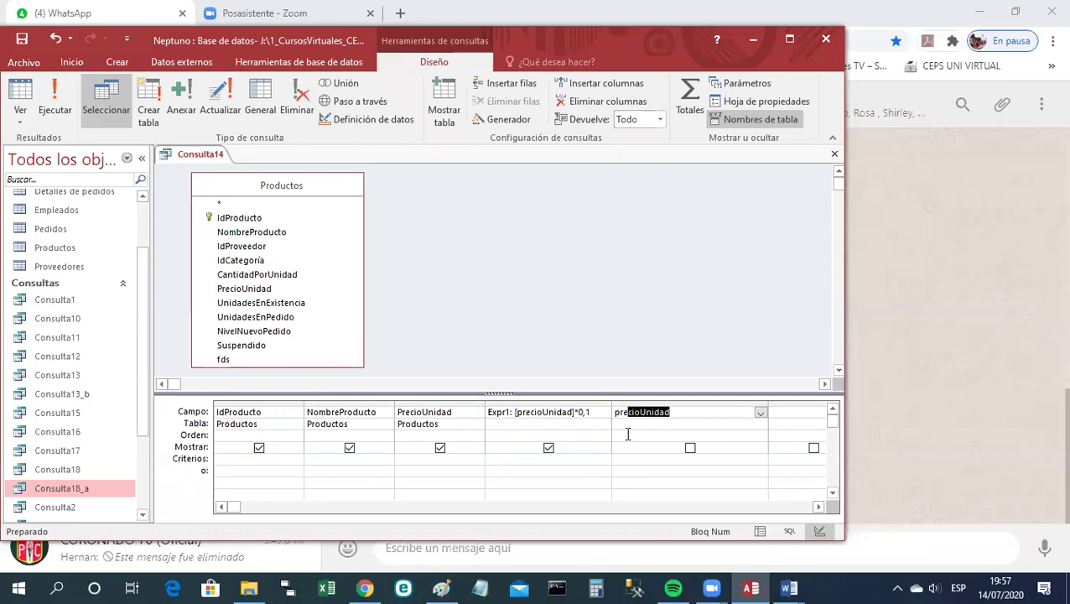
pyautogui.click(695, 420)
pyautogui.click(693, 414)
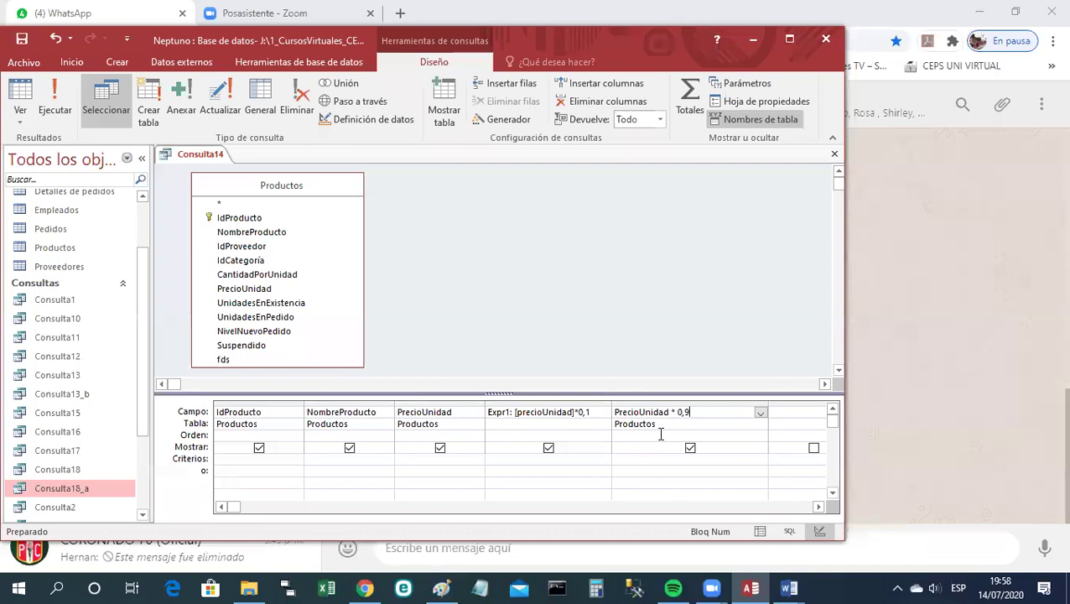
pyautogui.press('Return')
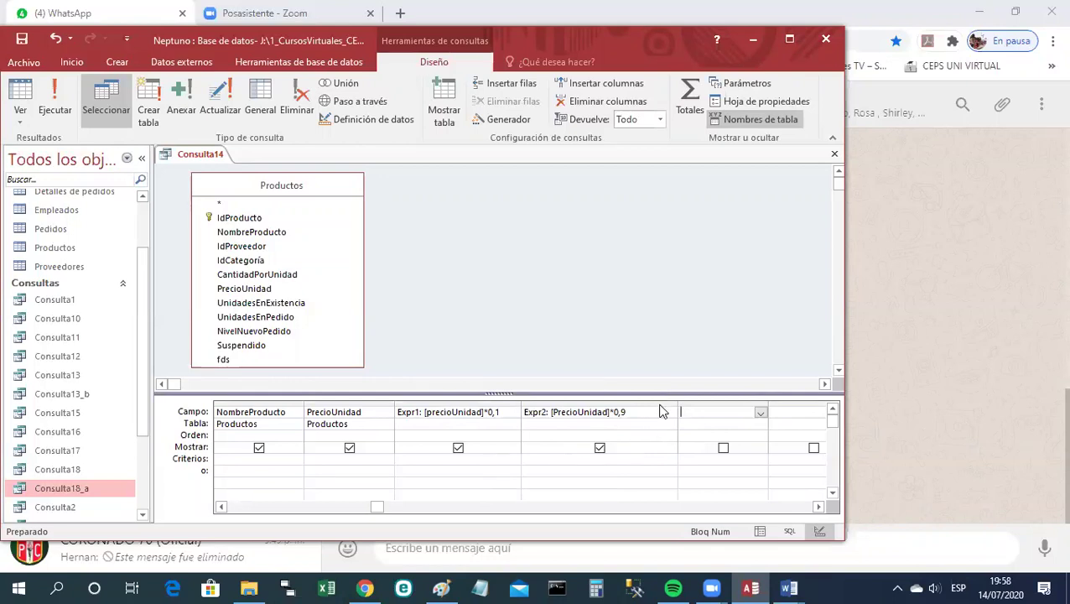
# Check the format setting in the property sheet of the Expr2 field and close the sheet.
pyautogui.rightClick(668, 412)
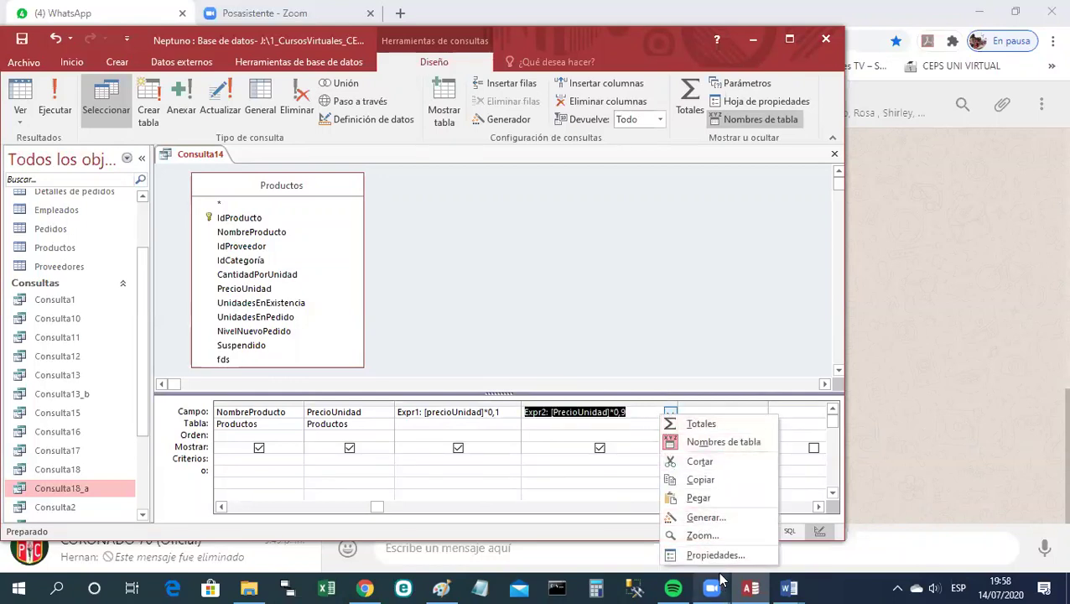
pyautogui.click(720, 559)
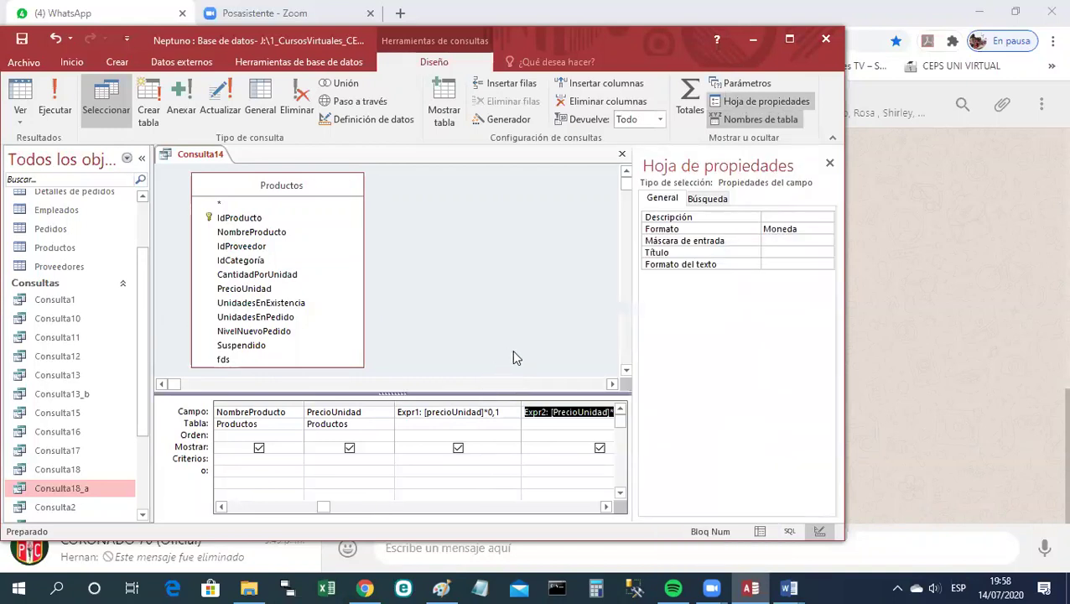
pyautogui.click(830, 163)
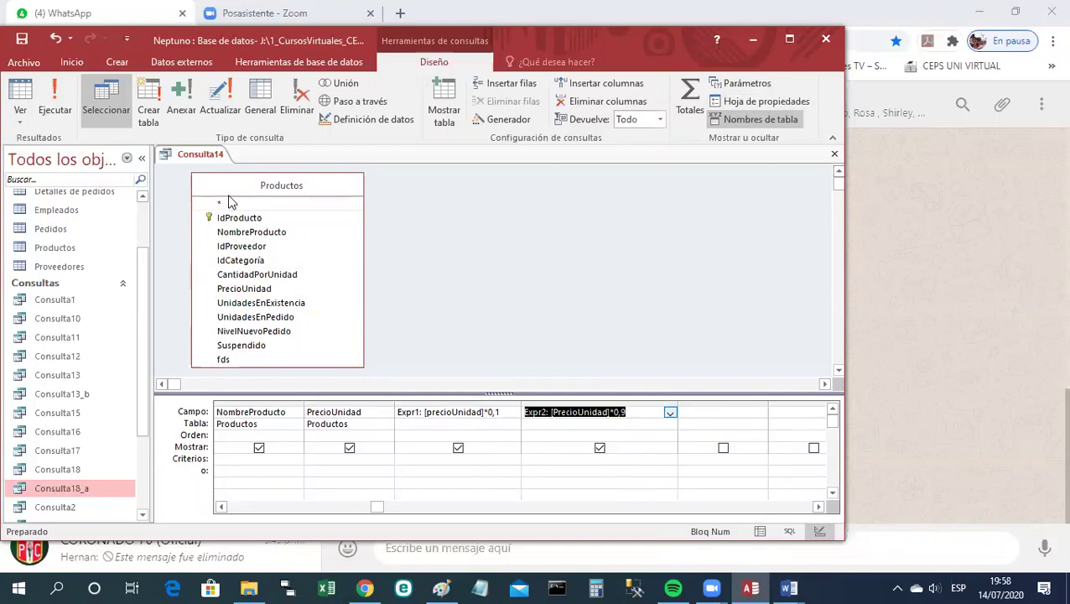
# Check both calculated columns in Datasheet view, select the Sirope de regaliz record, and return to the Expr1 field in Design view.
pyautogui.click(207, 169)
pyautogui.rightClick(206, 156)
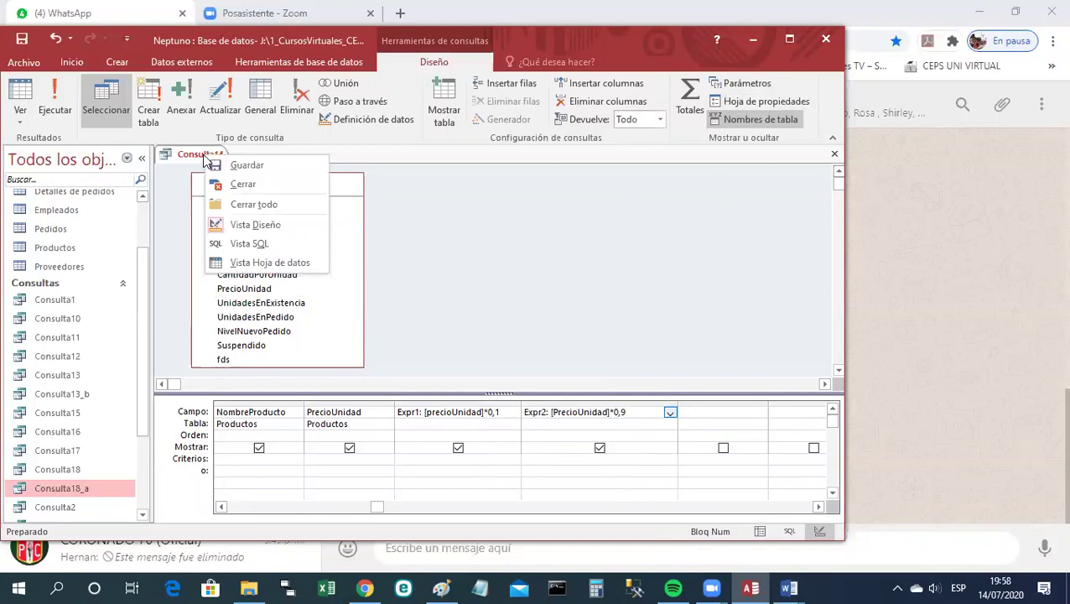
pyautogui.click(284, 264)
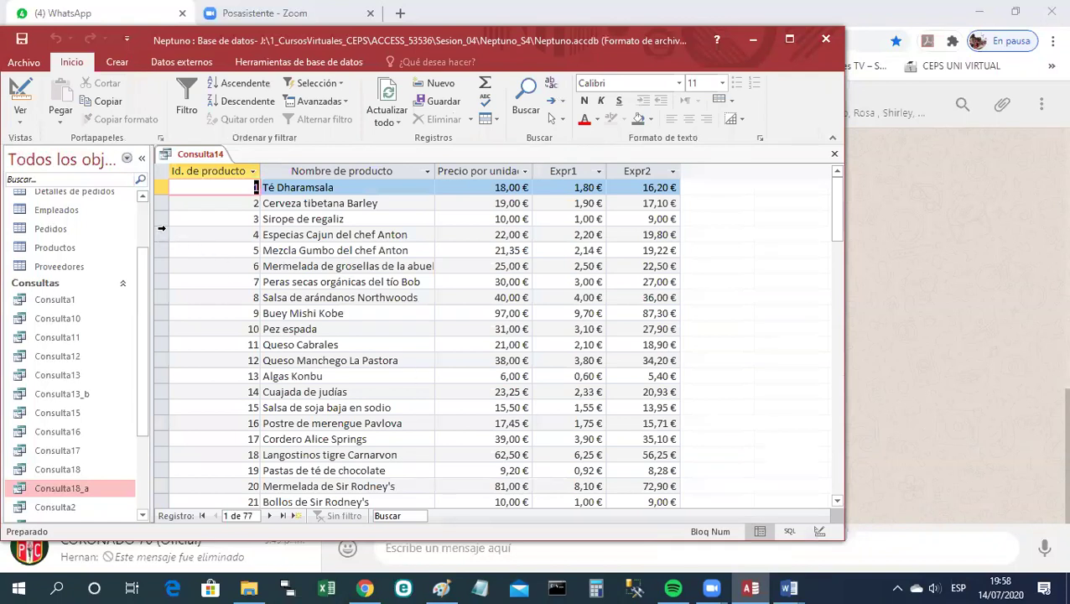
pyautogui.click(164, 218)
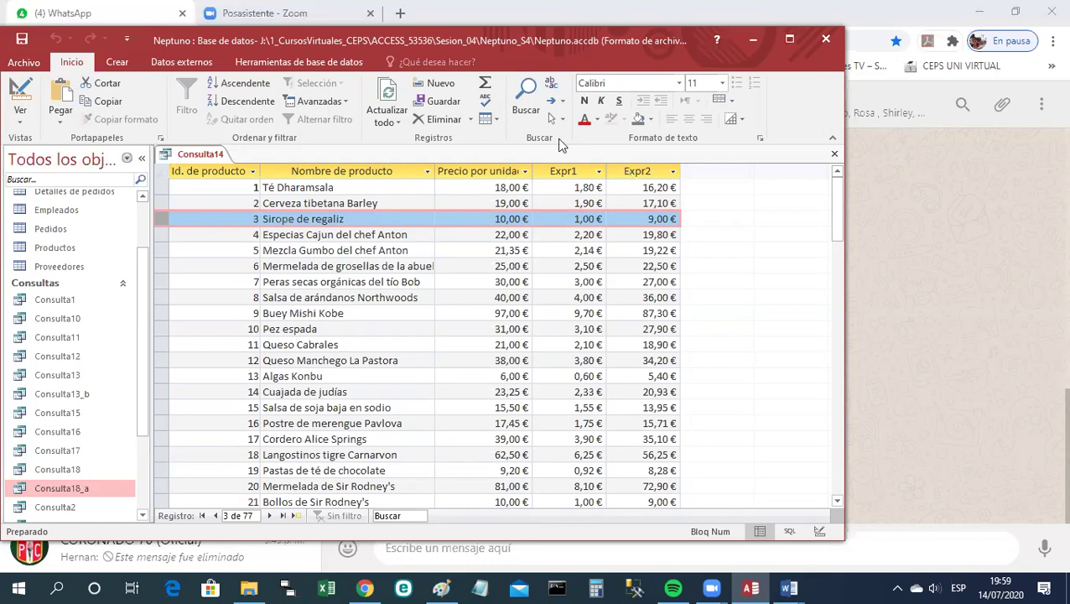
pyautogui.rightClick(212, 156)
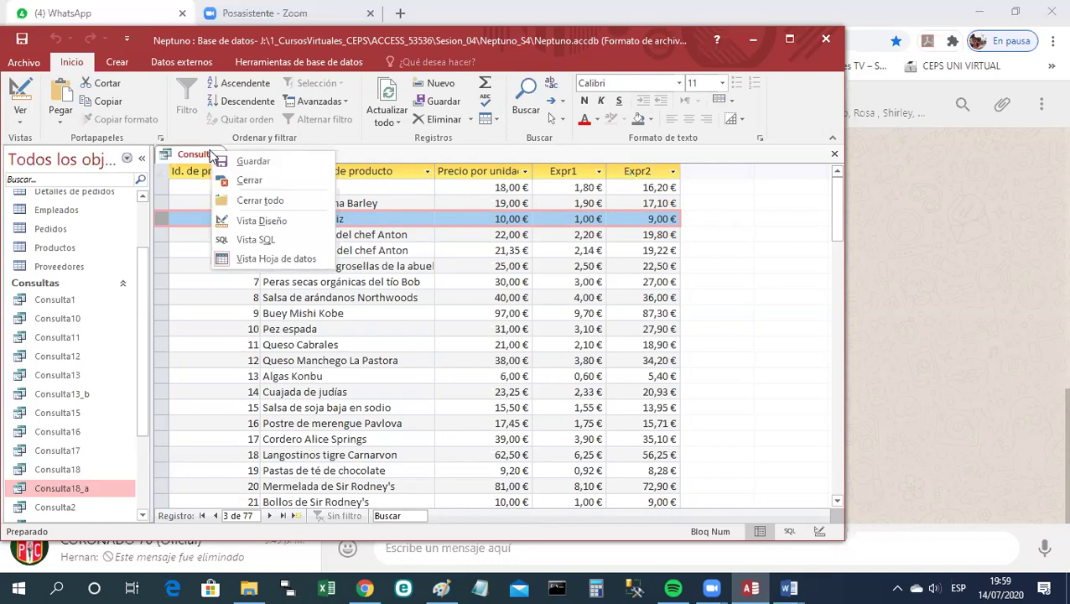
pyautogui.click(256, 221)
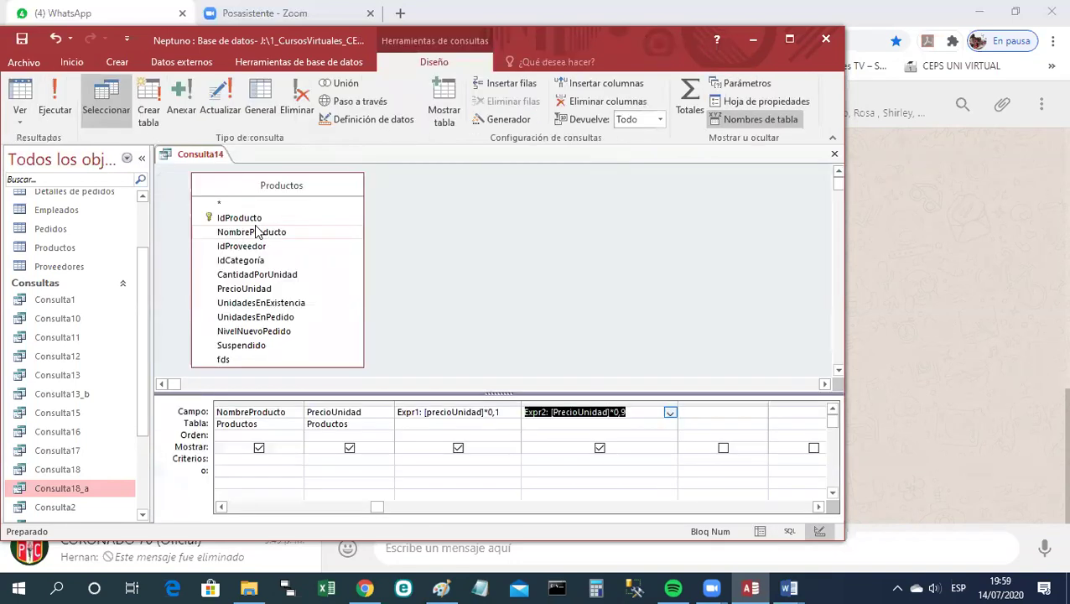
pyautogui.click(408, 413)
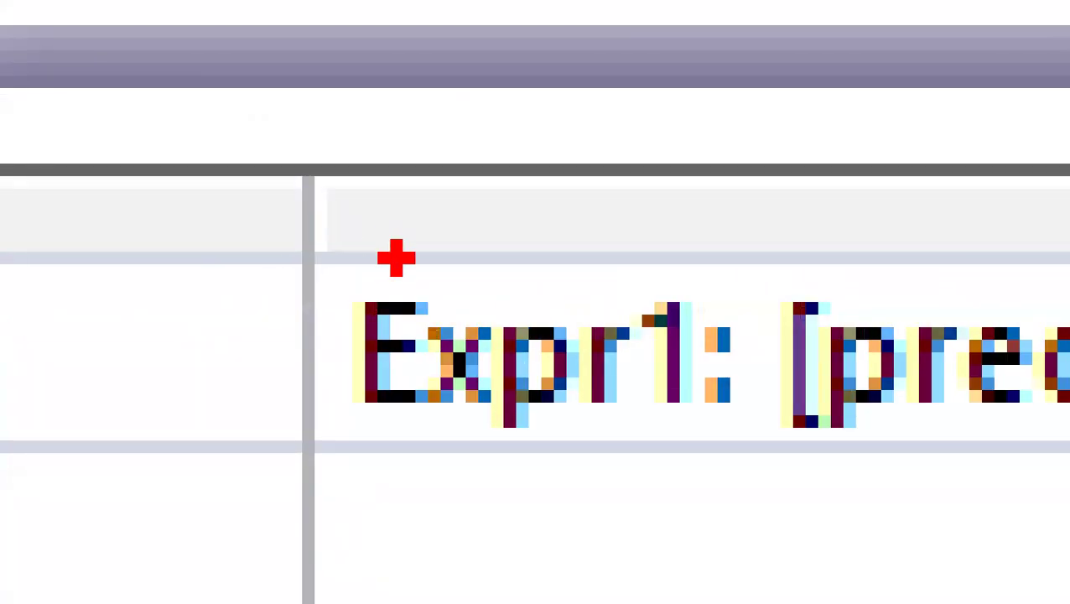
pyautogui.moveTo(395, 256); pyautogui.dragTo(459, 257)
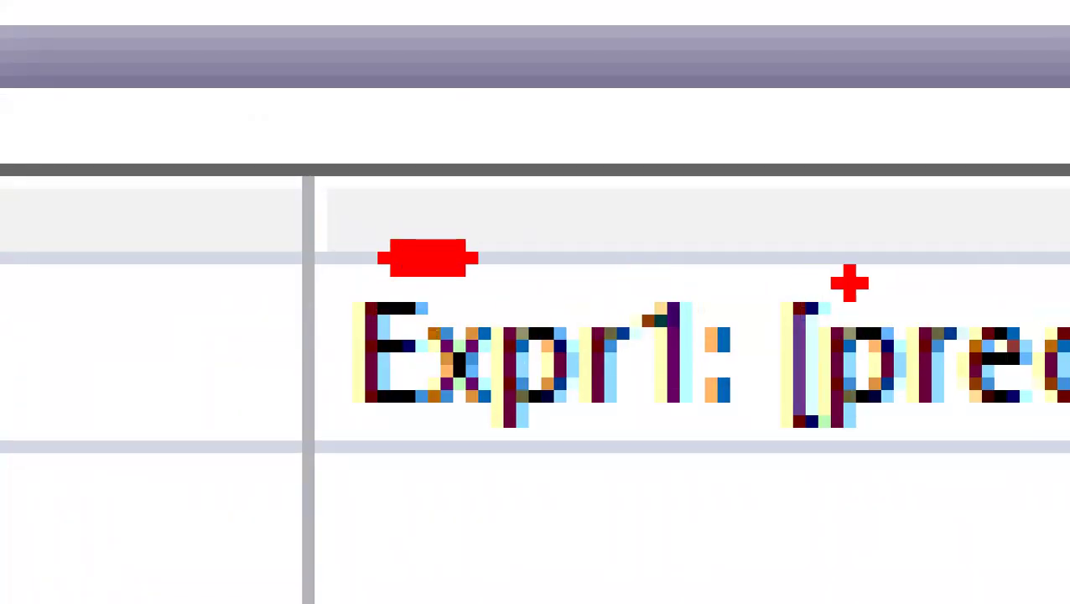
pyautogui.moveTo(661, 309)
pyautogui.mouseDown()
pyautogui.moveTo(454, 360)
pyautogui.moveTo(332, 359)
pyautogui.mouseUp()
pyautogui.press('Escape')
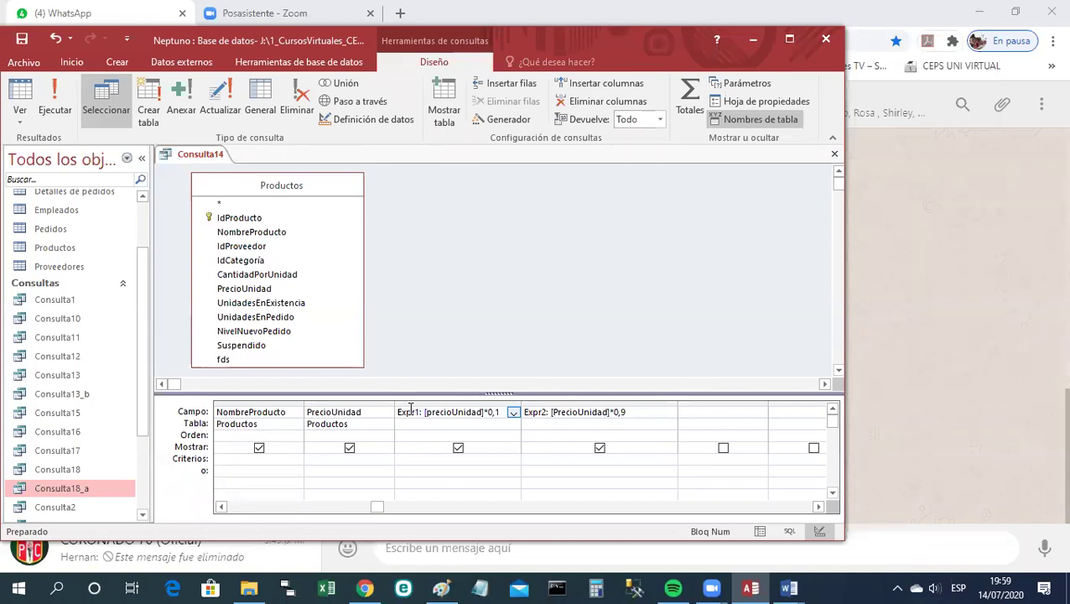
# Rename the Expr1 calculated field as Deacuento Proyectado and widen its column to fit the whole expression.
pyautogui.press('BackSpace')
pyautogui.press('BackSpace')
pyautogui.press('BackSpace')
pyautogui.press('BackSpace')
pyautogui.press('BackSpace')
pyautogui.press('BackSpace')
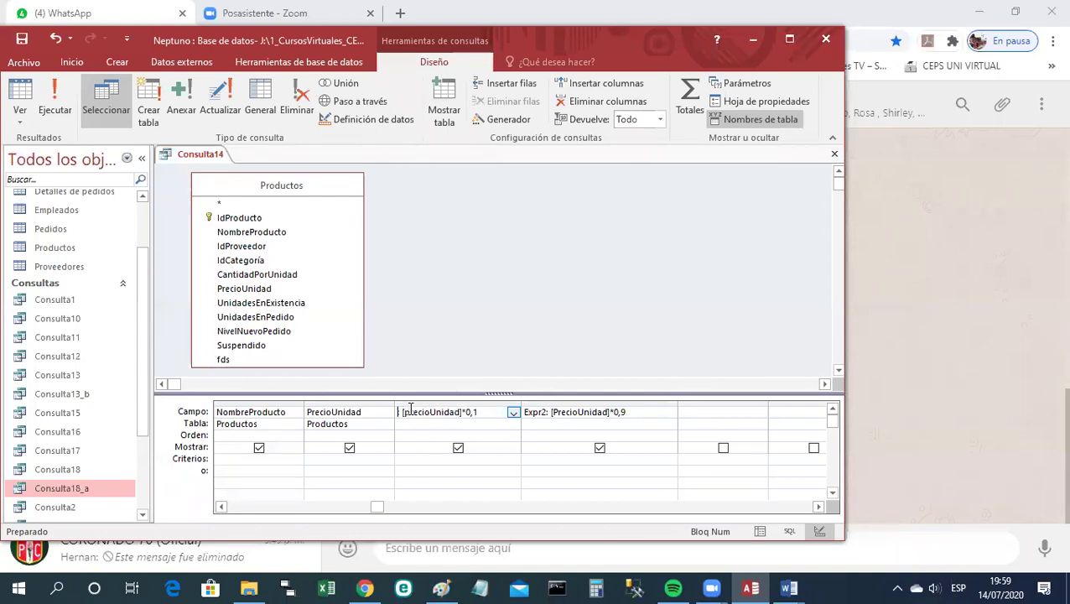
pyautogui.write('Descue')
pyautogui.write('nto :')
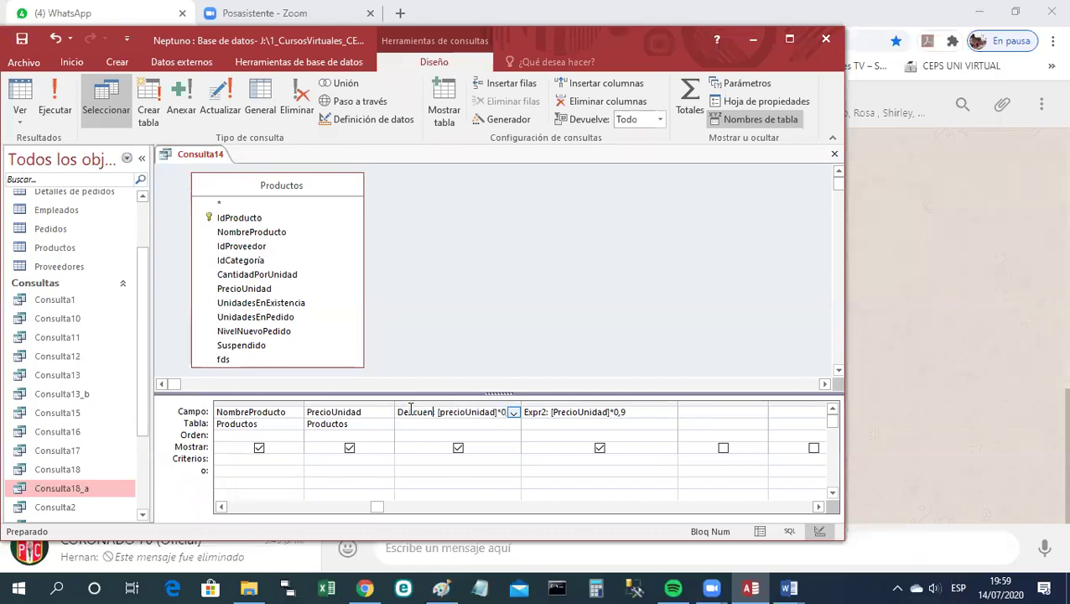
pyautogui.write('Proye')
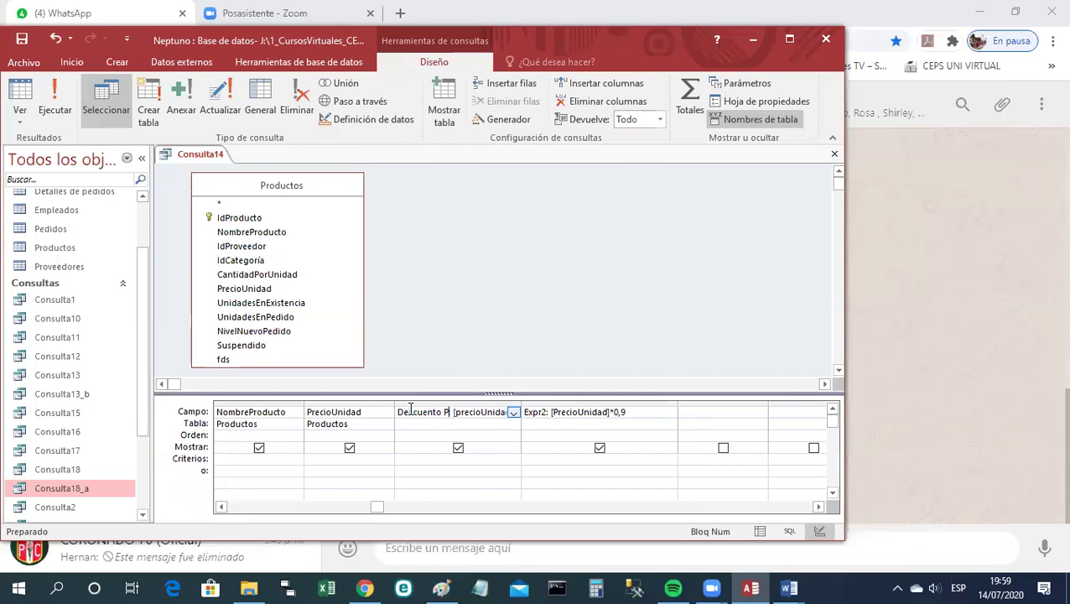
pyautogui.write('ctado:')
pyautogui.click(544, 412)
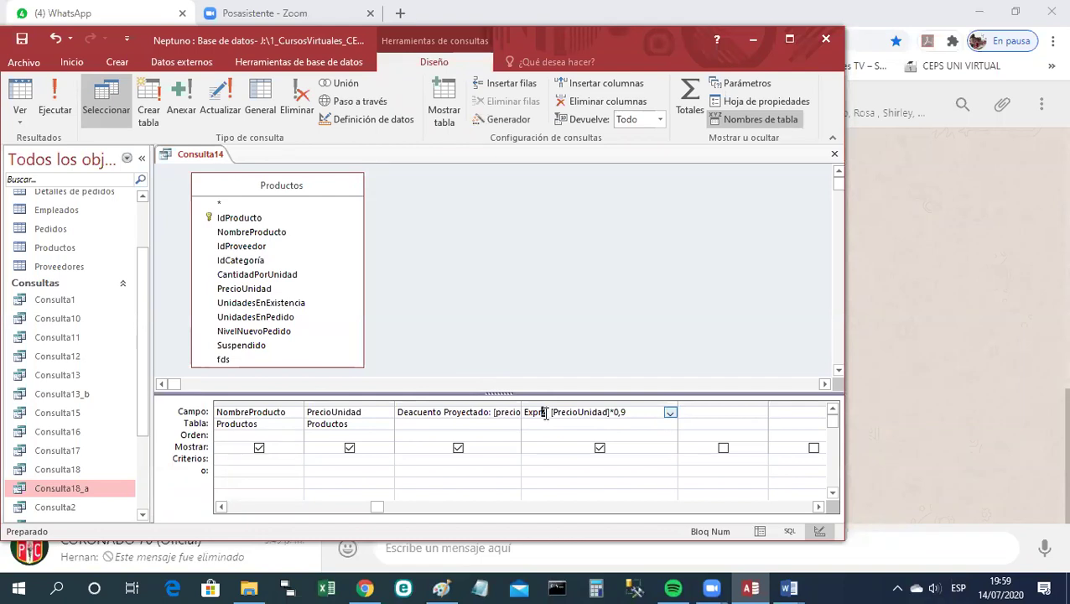
pyautogui.moveTo(521, 402); pyautogui.dragTo(582, 403)
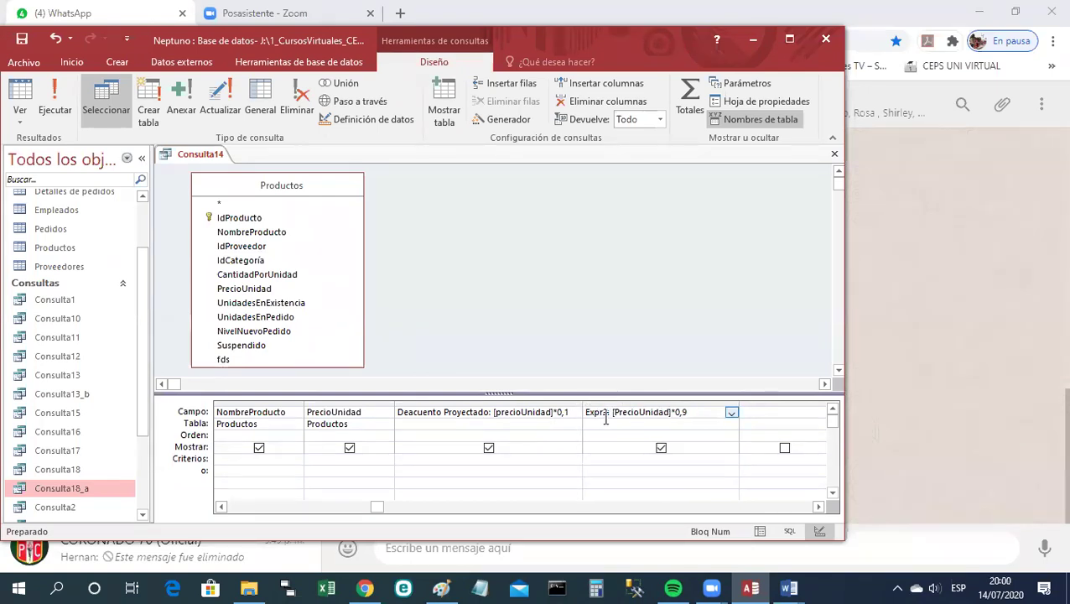
# Rename the Expr2 calculated field as Precio al público, keeping its expression.
pyautogui.press('BackSpace')
pyautogui.press('BackSpace')
pyautogui.press('BackSpace')
pyautogui.press('BackSpace')
pyautogui.press('BackSpace')
pyautogui.press('BackSpace')
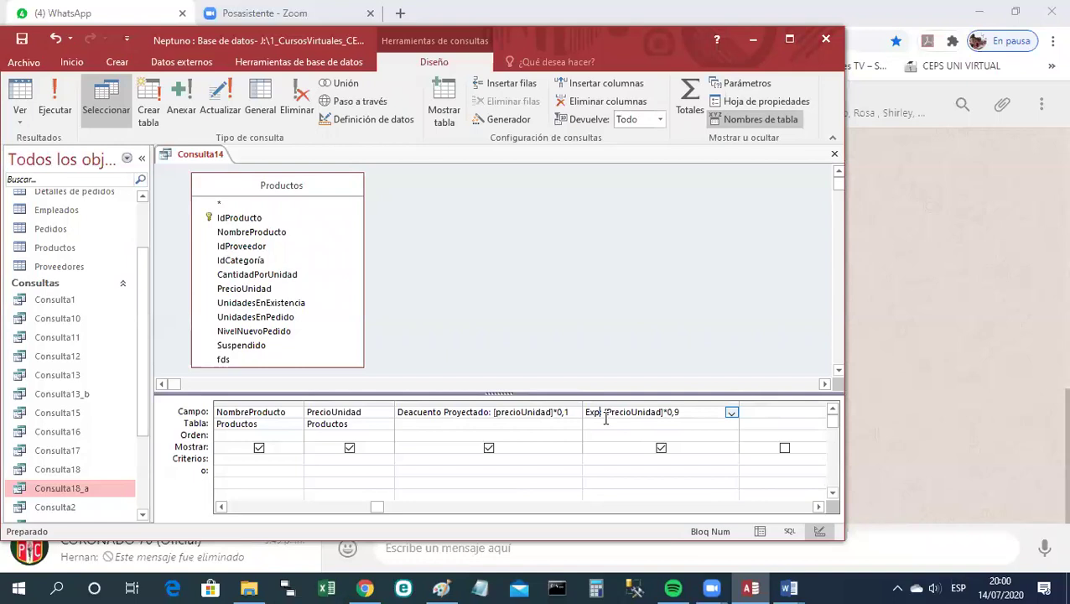
pyautogui.write('Precio')
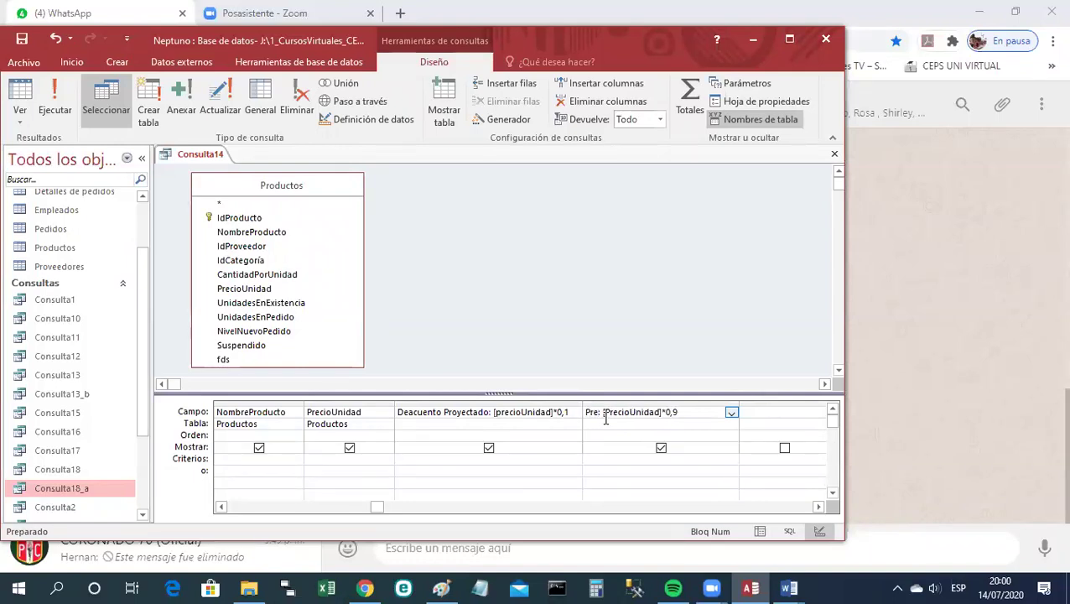
pyautogui.write(' al p')
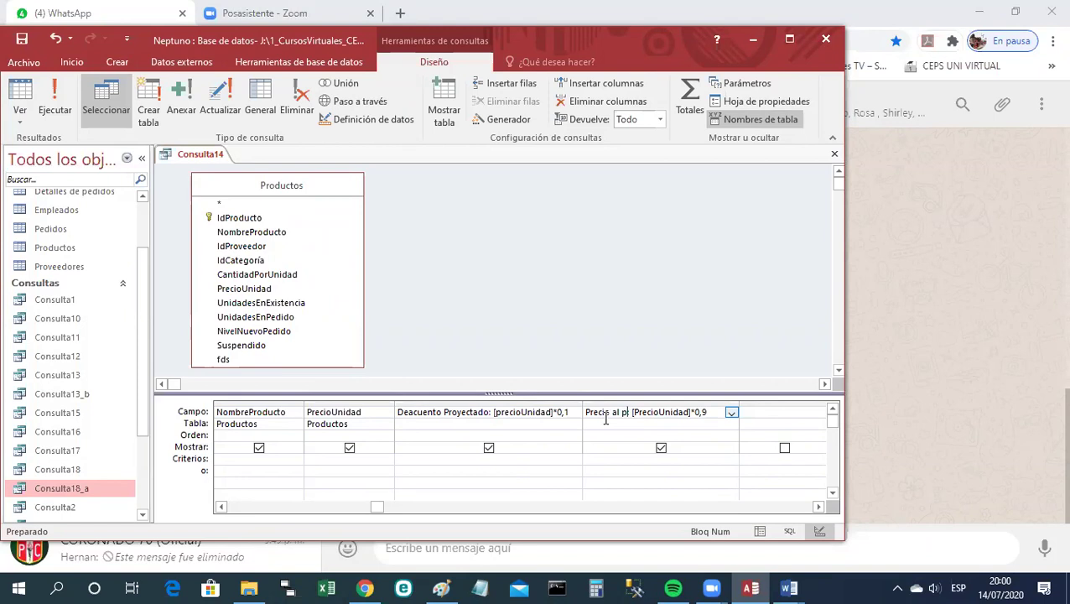
pyautogui.write('úblico')
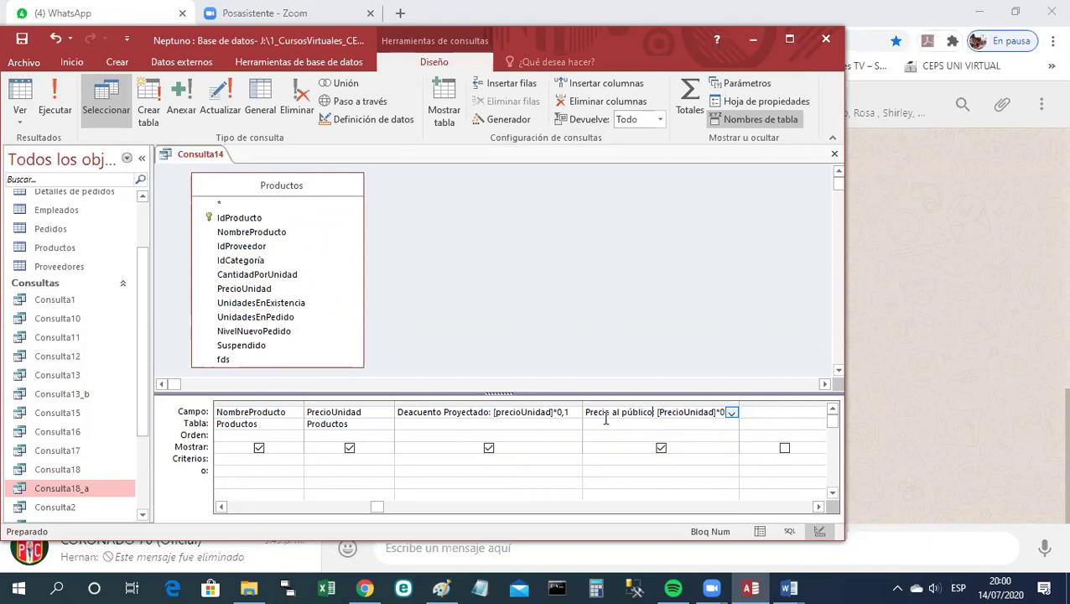
# Widen the Precio al público column slightly in the design grid.
pyautogui.click(743, 405)
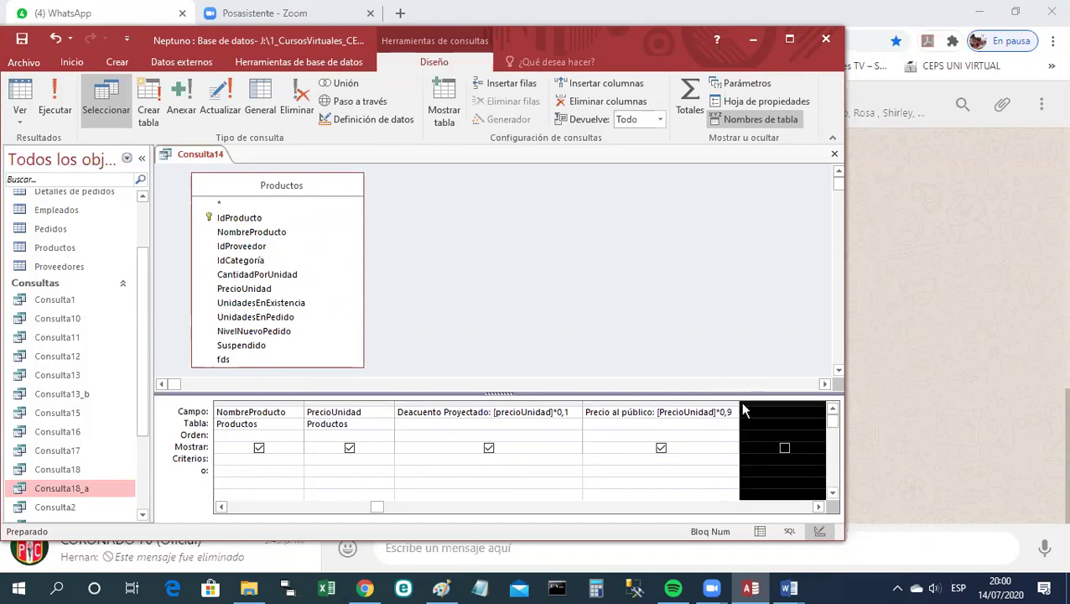
pyautogui.moveTo(738, 400); pyautogui.dragTo(752, 399)
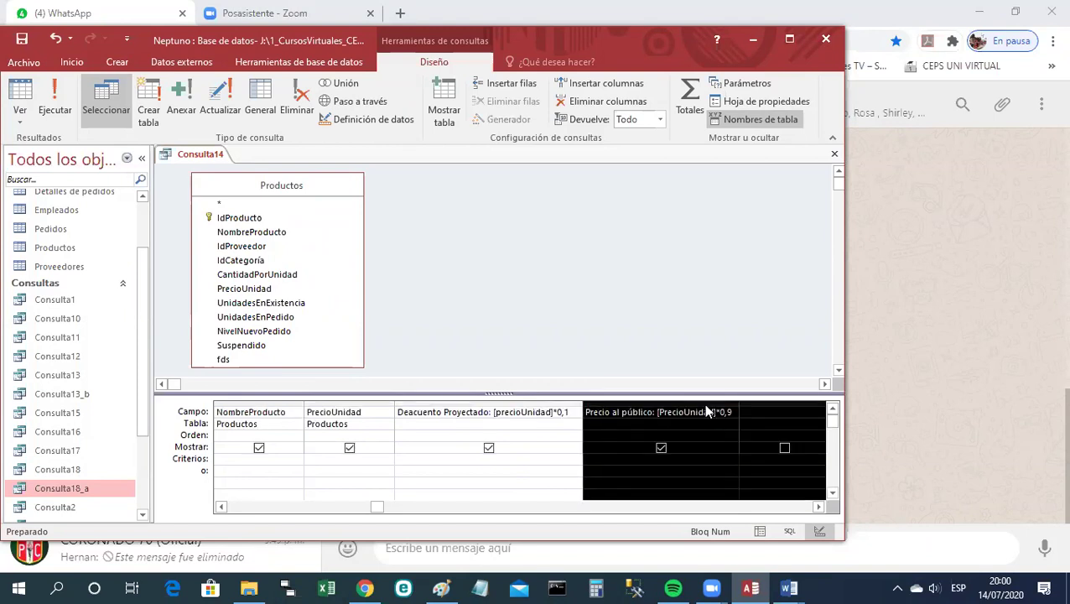
pyautogui.click(537, 437)
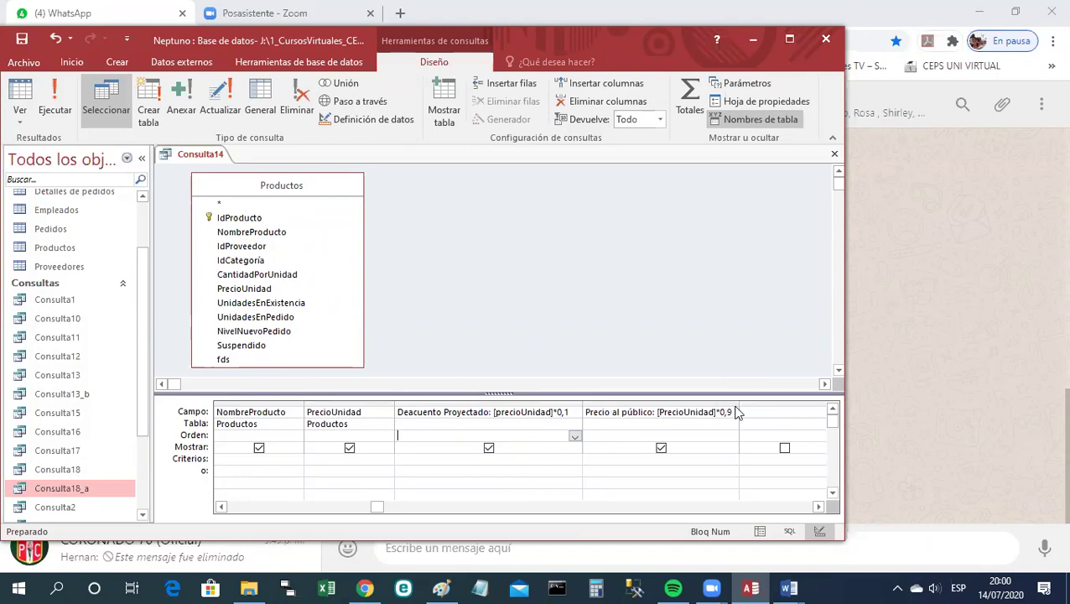
pyautogui.moveTo(738, 401); pyautogui.dragTo(759, 401)
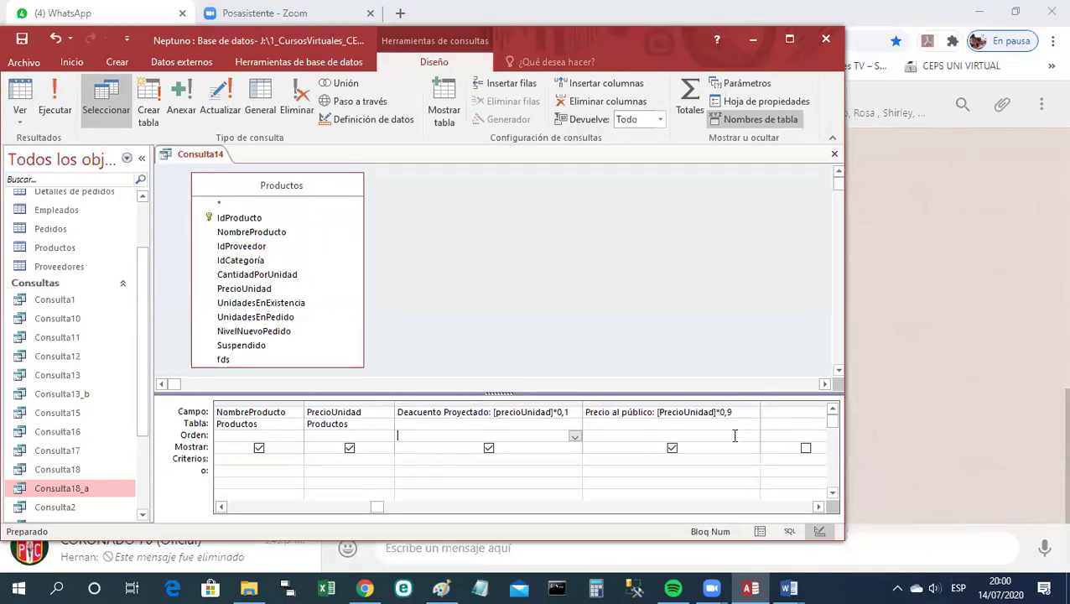
pyautogui.click(733, 434)
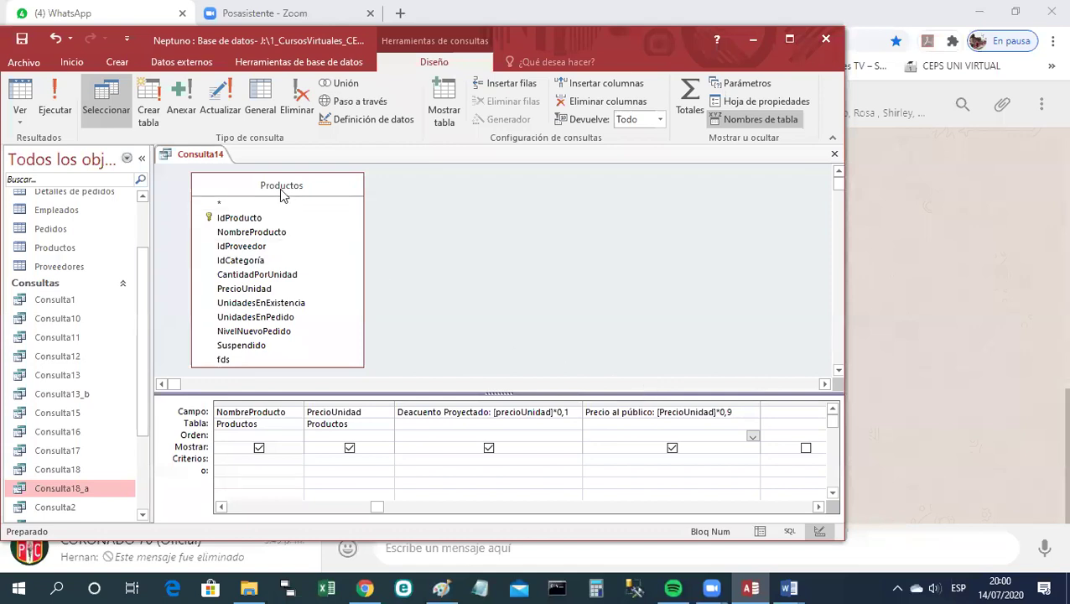
# Show the query in Datasheet view, widen the Deacuento Proyectado and Precio al público columns to fit their headings, and select Deacuento Proyectado.
pyautogui.rightClick(207, 163)
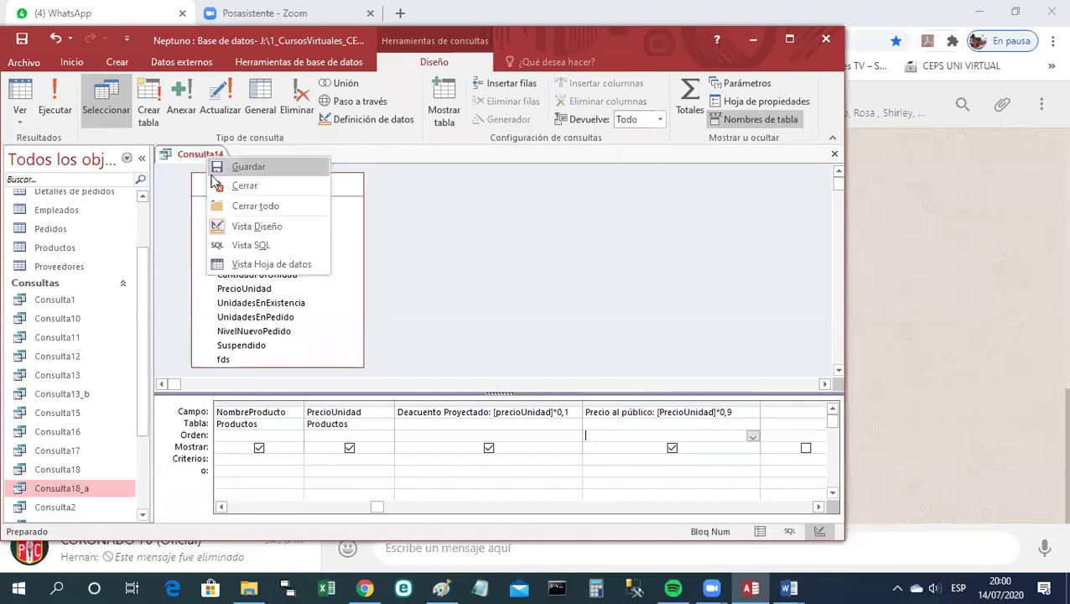
pyautogui.click(252, 264)
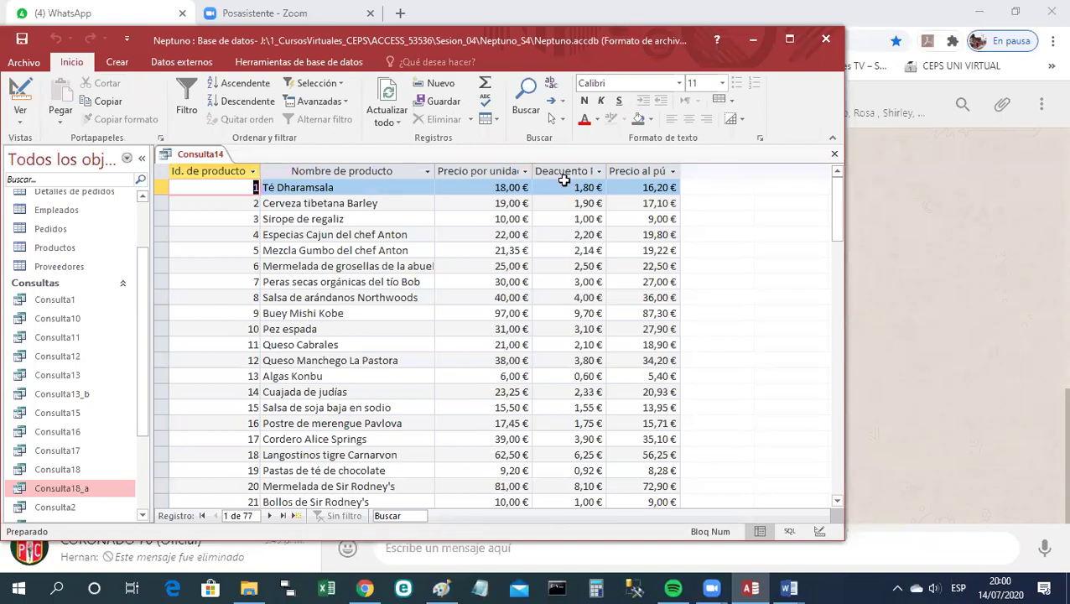
pyautogui.moveTo(605, 172); pyautogui.dragTo(658, 175)
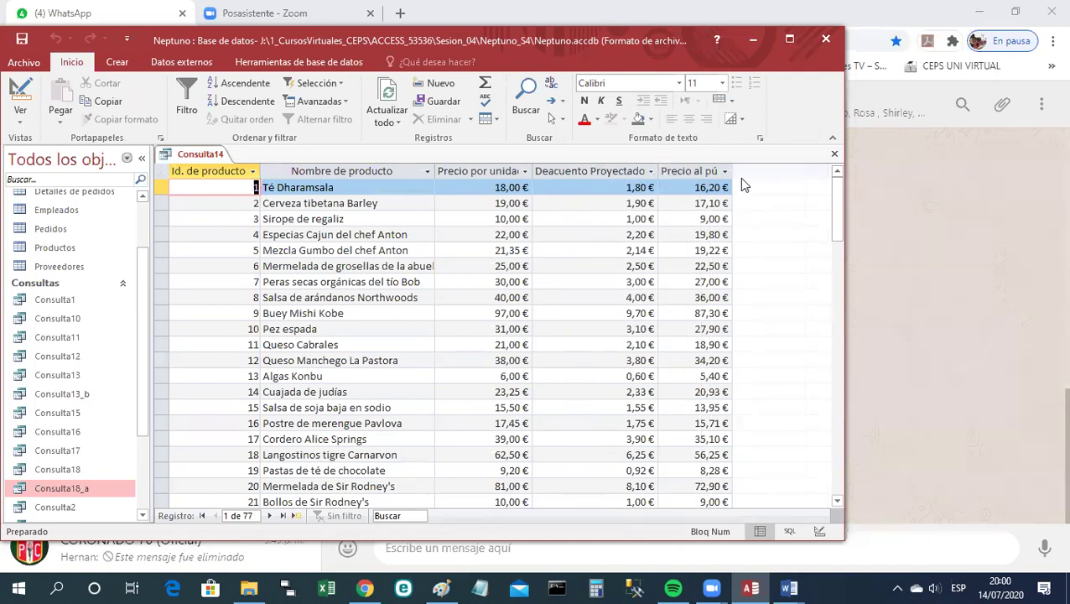
pyautogui.moveTo(735, 171); pyautogui.dragTo(777, 174)
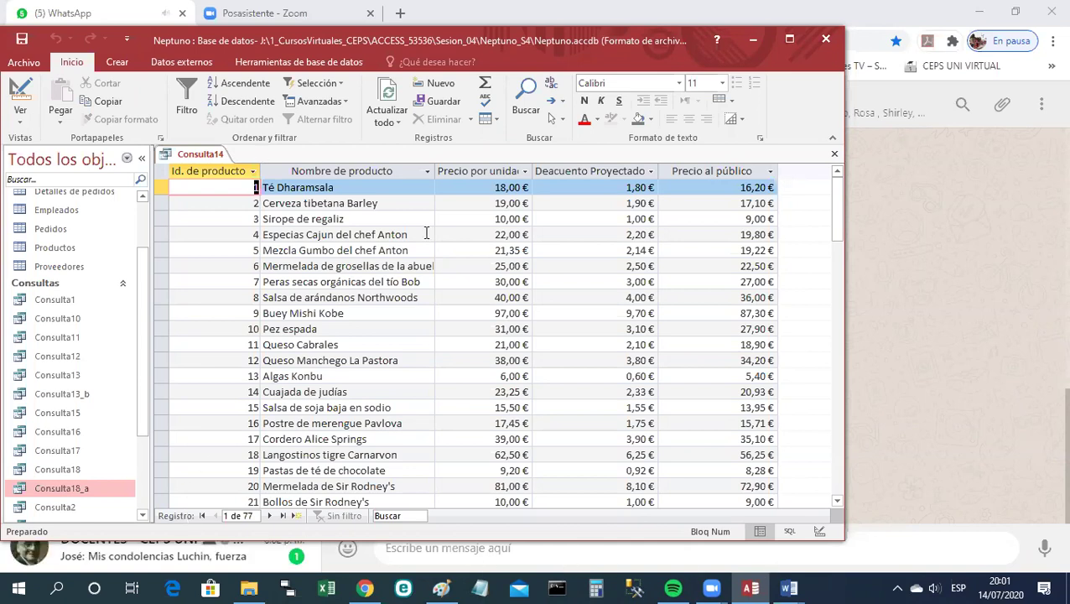
pyautogui.click(587, 171)
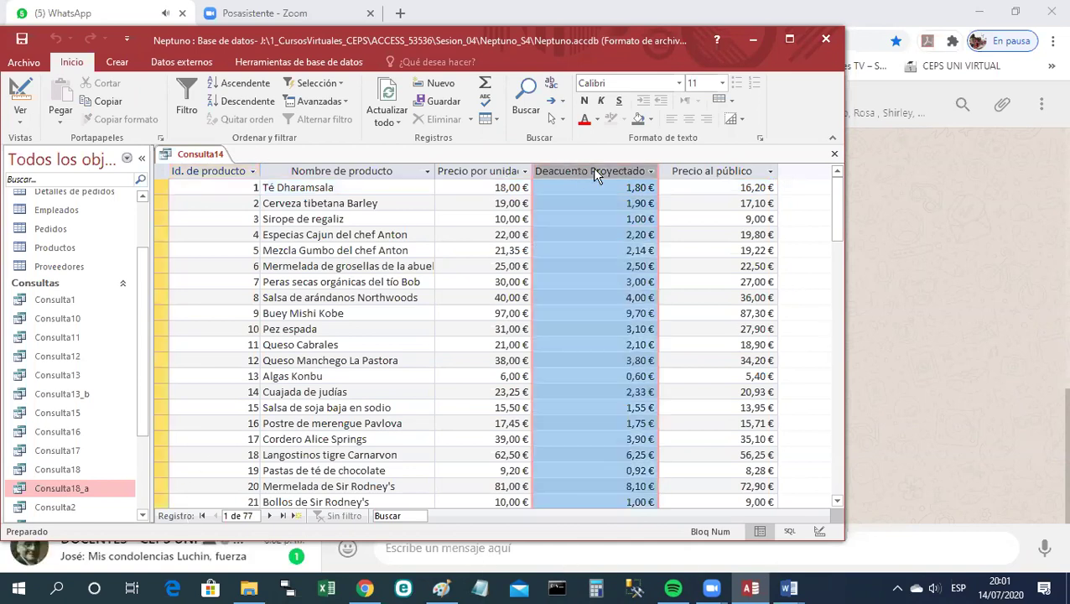
# Examine the Precio al público and Precio por unidad columns in the datasheet, selecting each in turn.
pyautogui.click(677, 172)
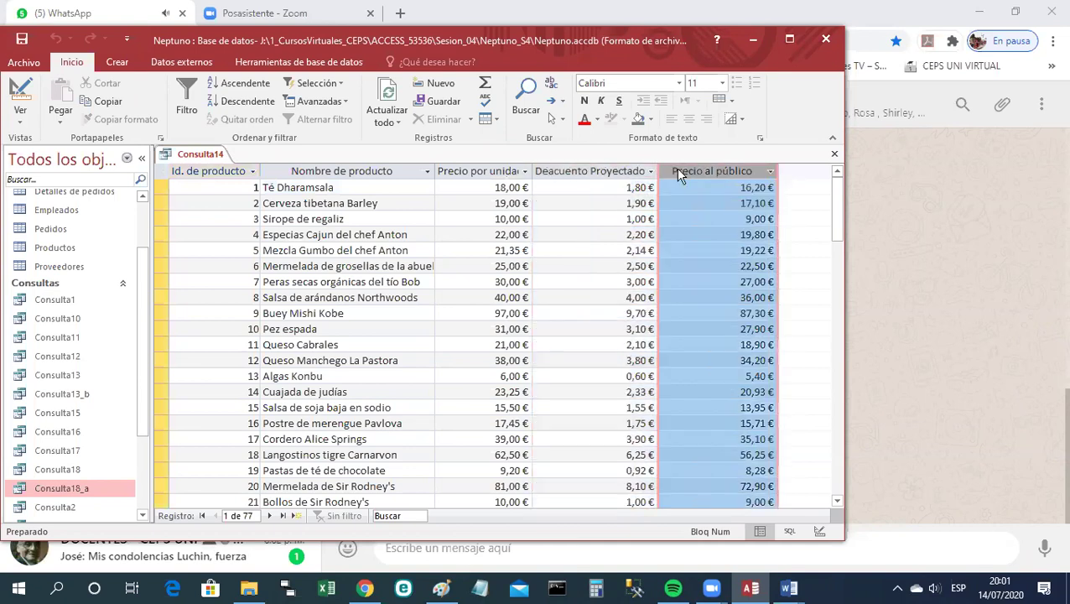
pyautogui.click(503, 172)
pyautogui.hotkey('ctrl', 'c')
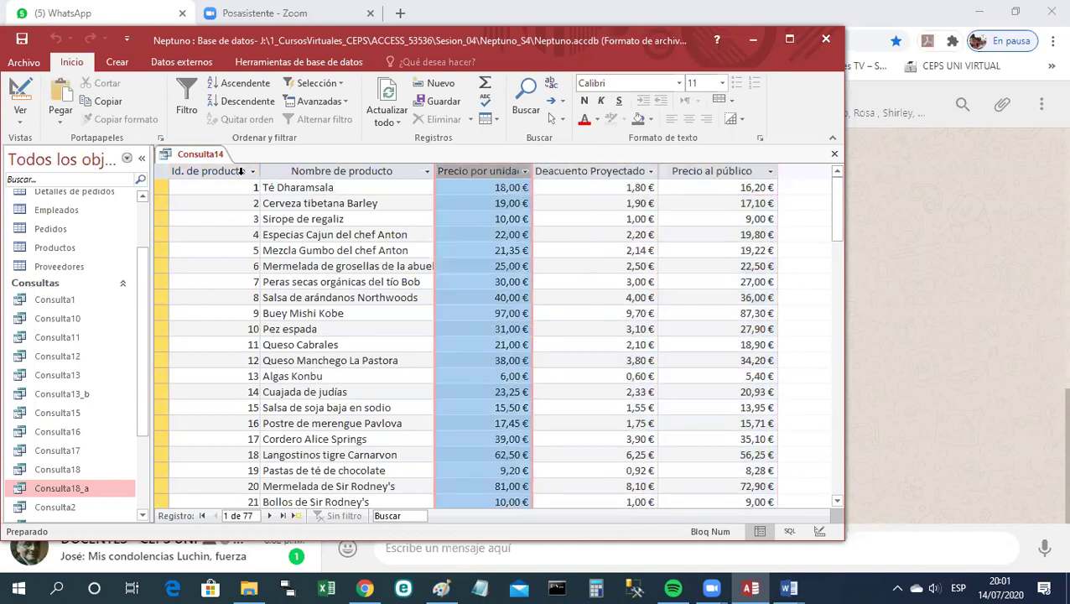
# Return to Design view and correct the name of the 10% calculated field to Descuento Proyectado.
pyautogui.rightClick(206, 157)
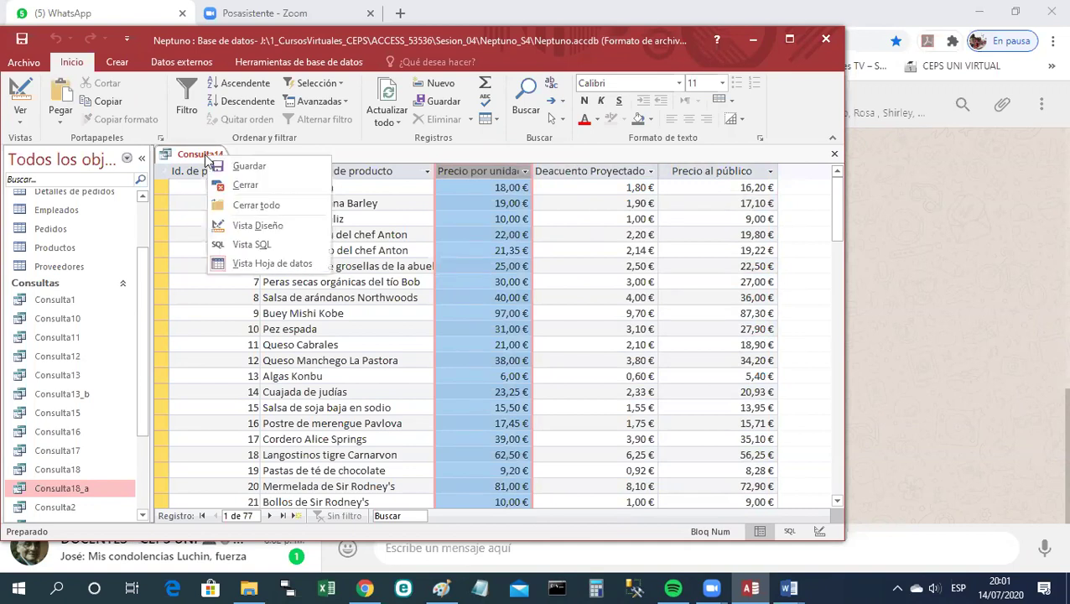
pyautogui.click(262, 229)
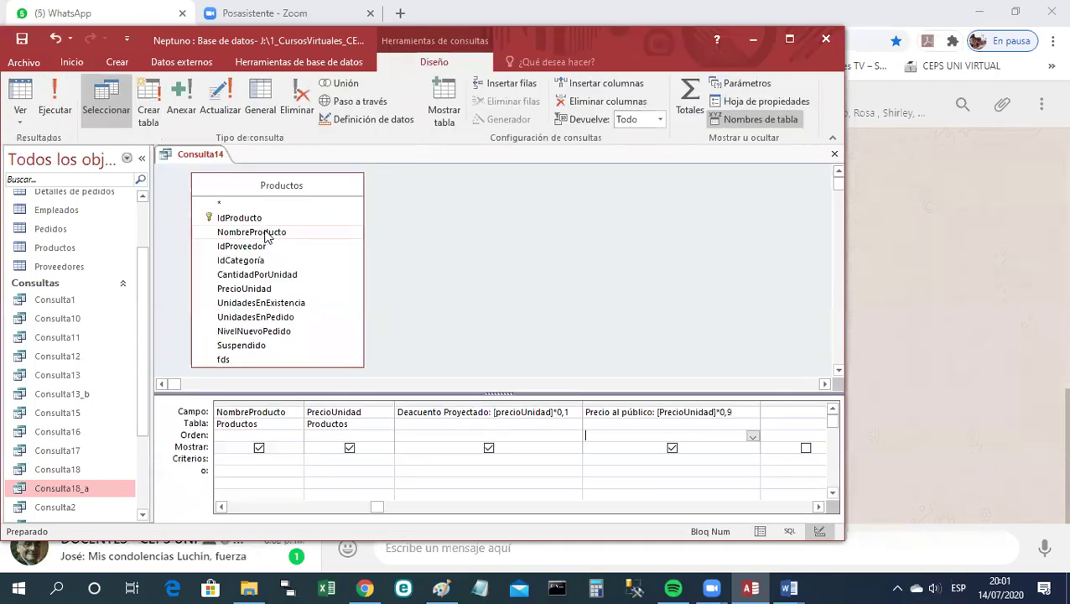
pyautogui.click(413, 415)
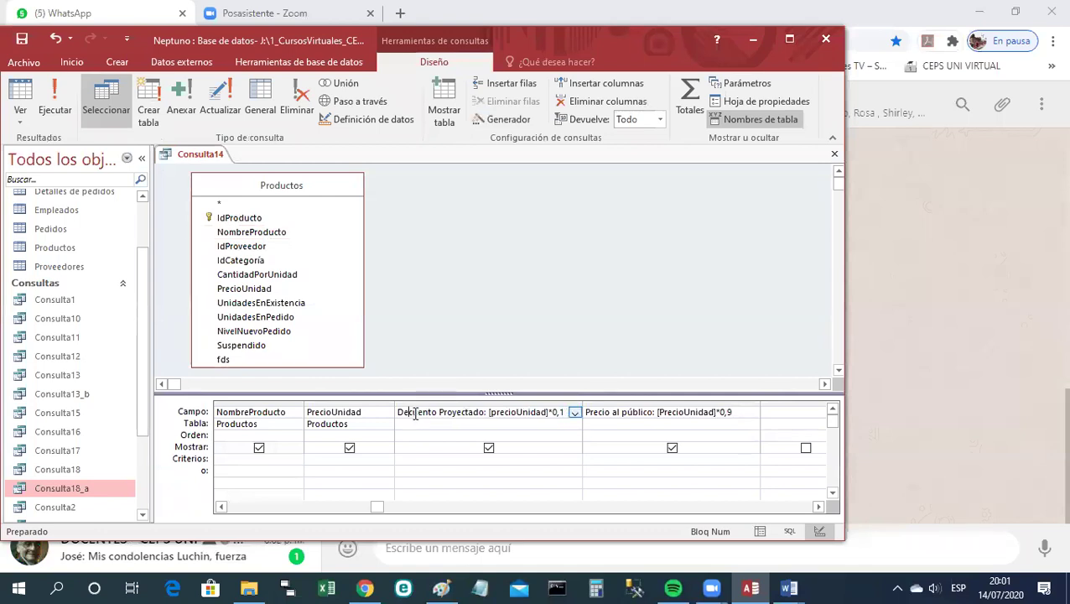
pyautogui.write('s')
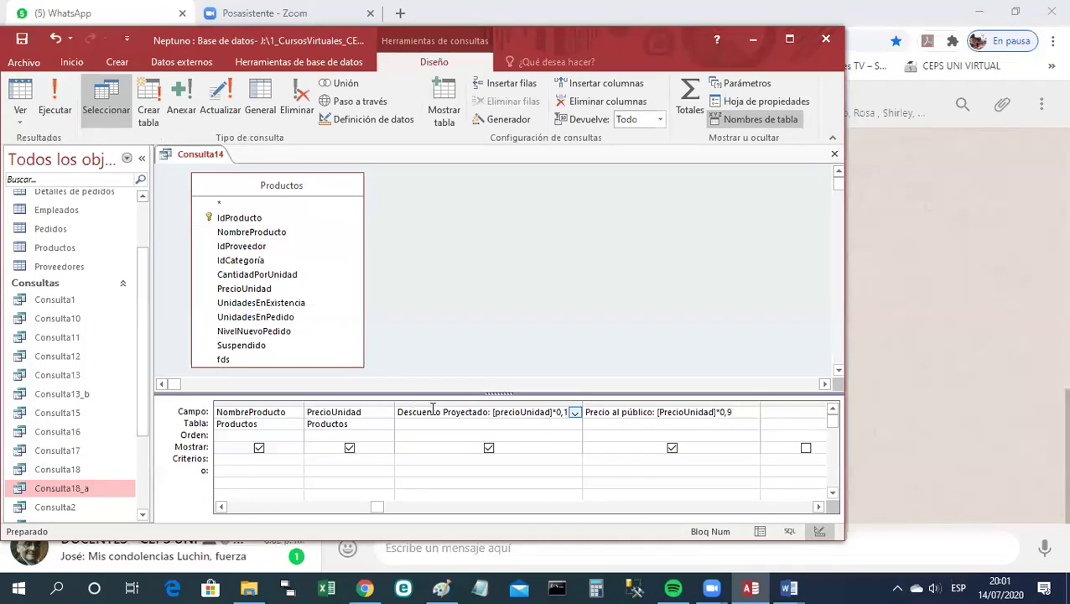
pyautogui.press('Tab')
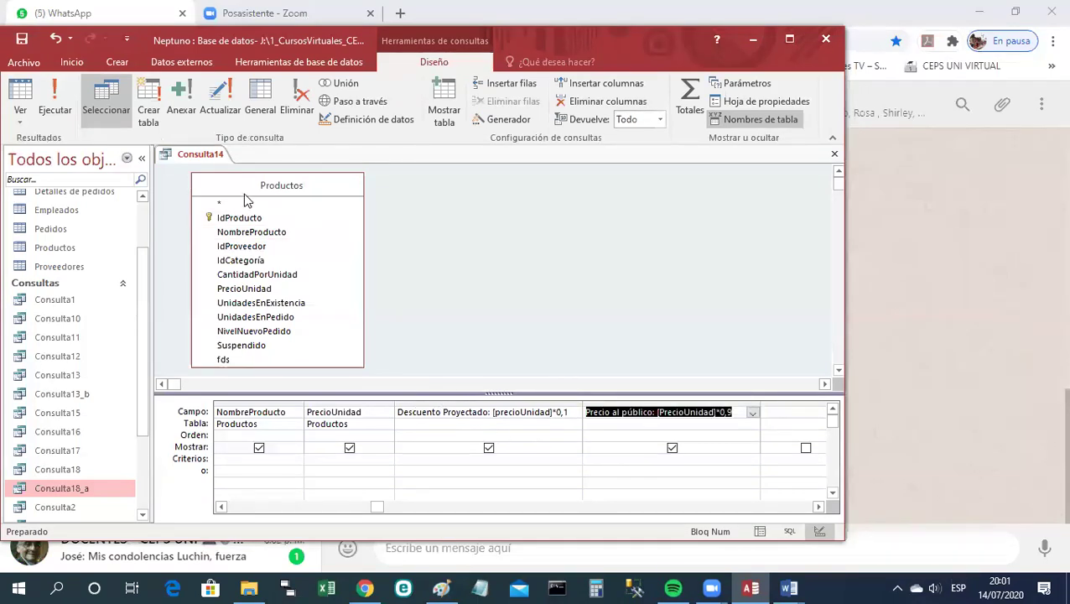
# Show the query in Datasheet view and examine the Descuento Proyectado and Precio al público columns.
pyautogui.rightClick(210, 155)
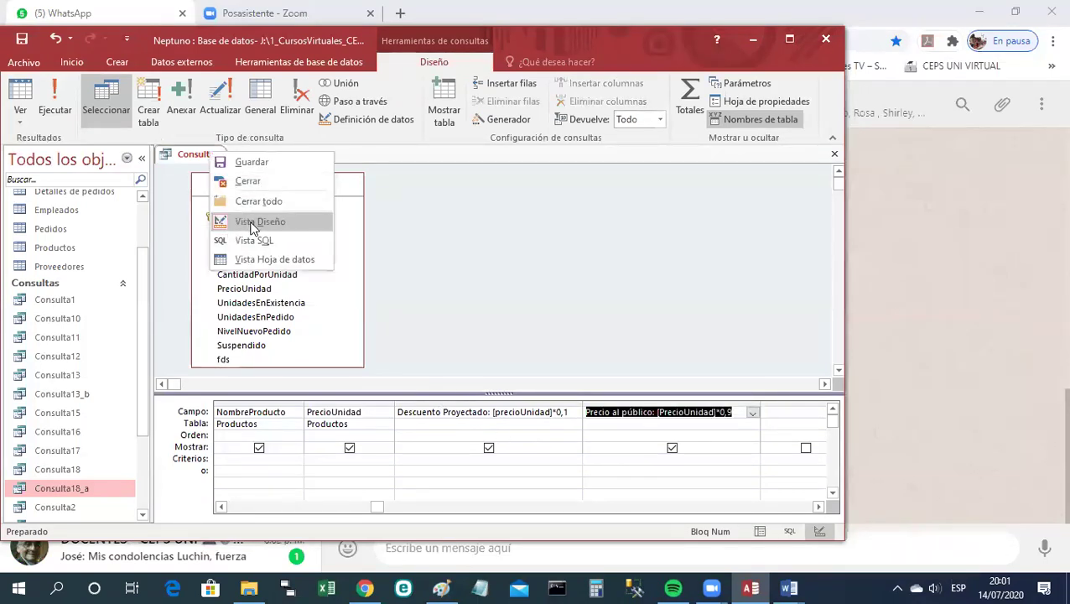
pyautogui.click(260, 259)
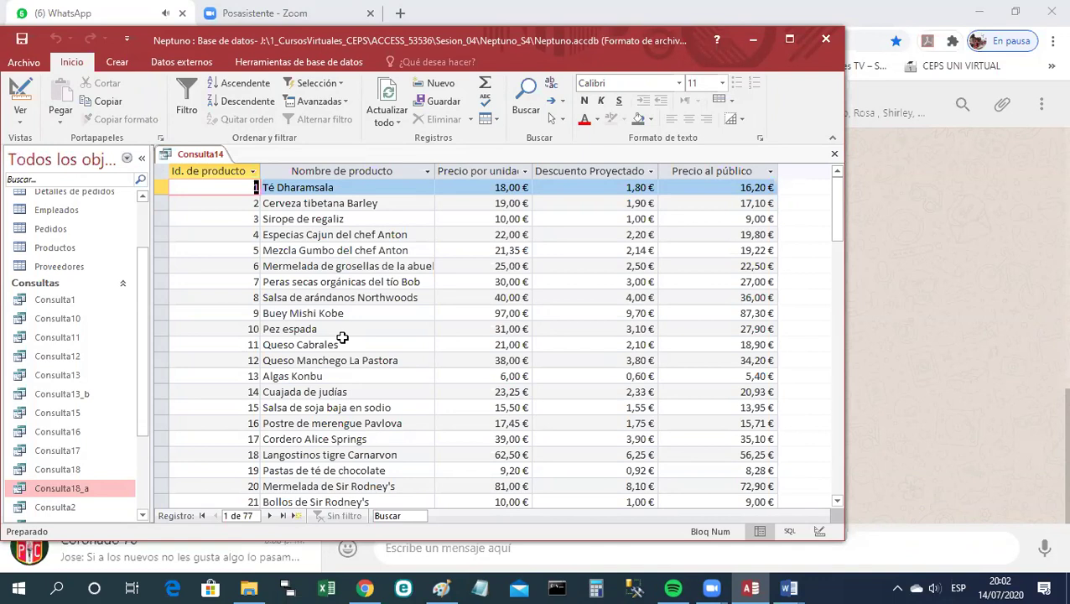
pyautogui.click(560, 168)
pyautogui.click(698, 170)
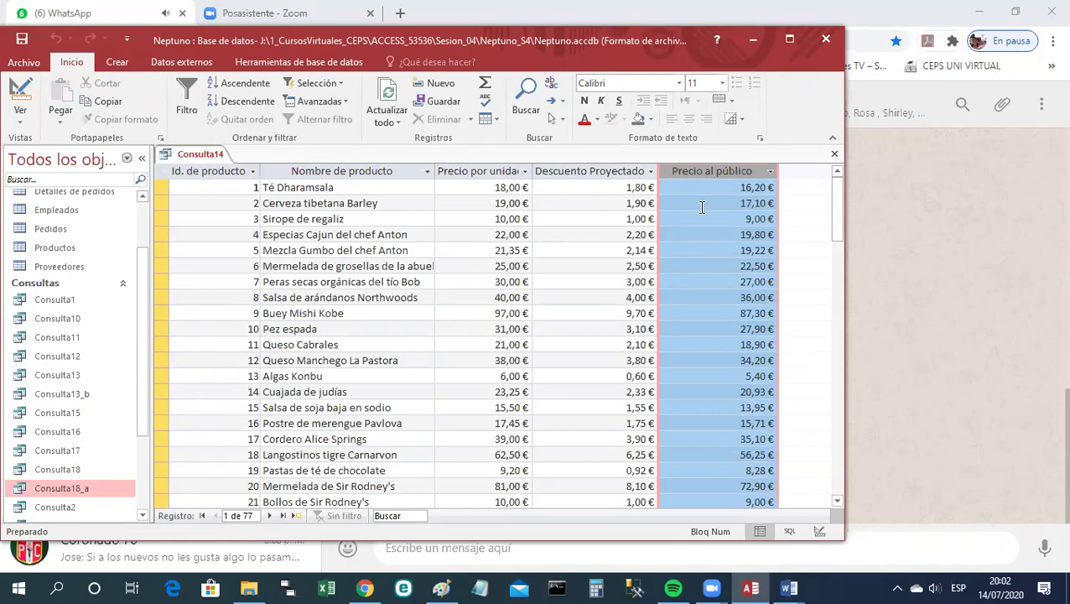
# In Design view, exclude the Descuento Proyectado field from the query output and include it again.
pyautogui.rightClick(198, 158)
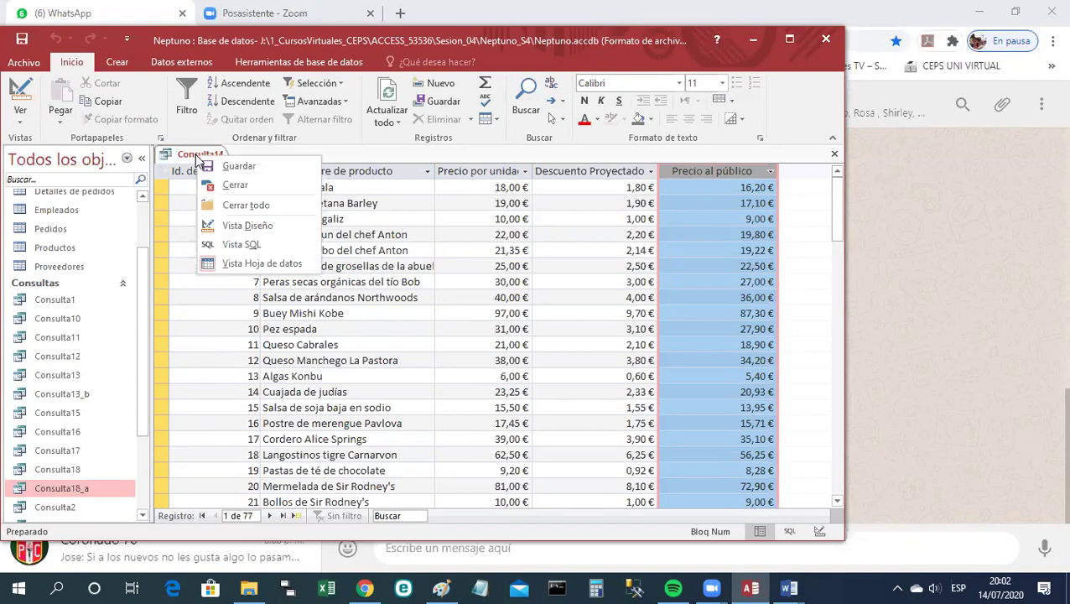
pyautogui.click(248, 225)
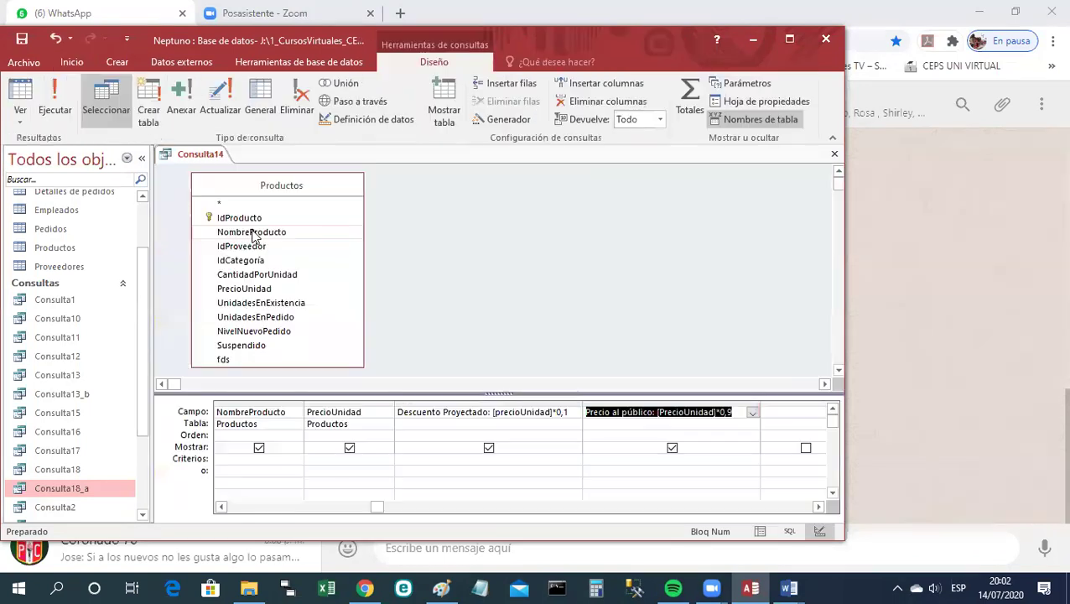
pyautogui.click(531, 452)
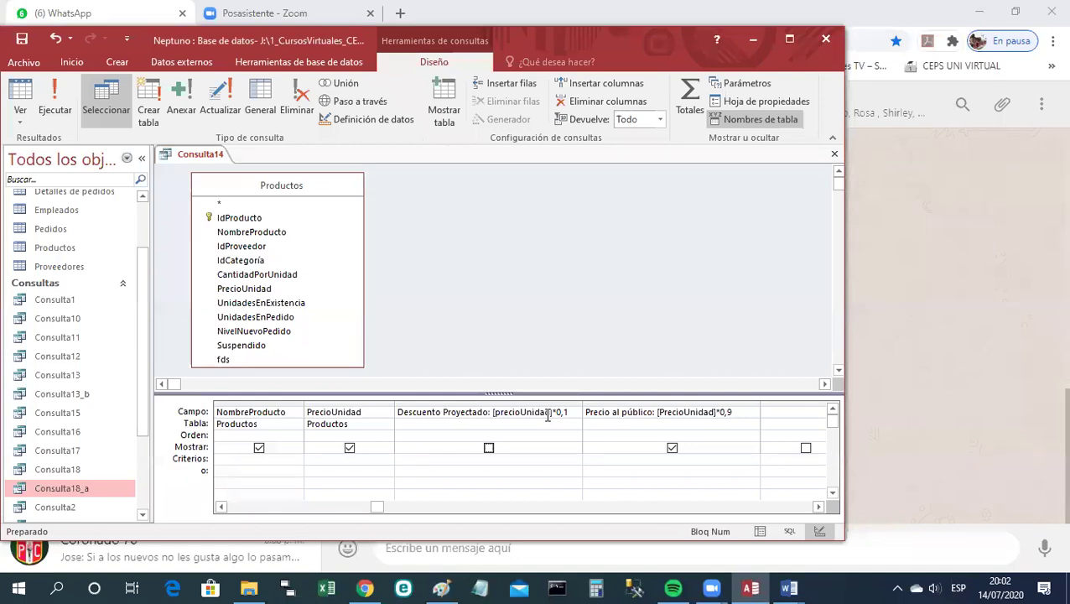
pyautogui.click(488, 449)
# Check the query's rows in Datasheet view and return to Design view.
pyautogui.rightClick(208, 154)
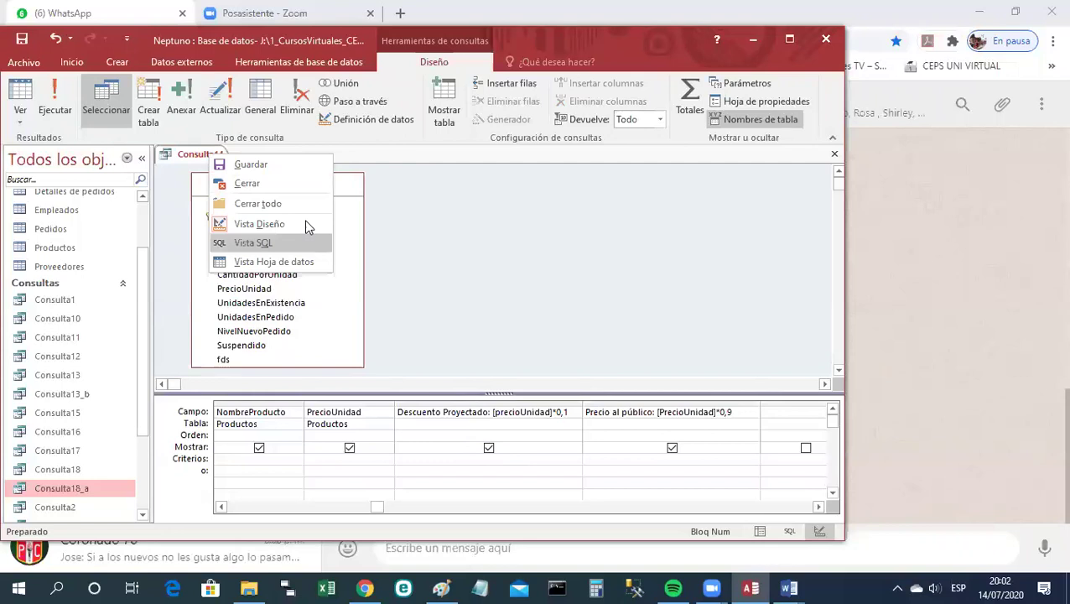
pyautogui.click(273, 263)
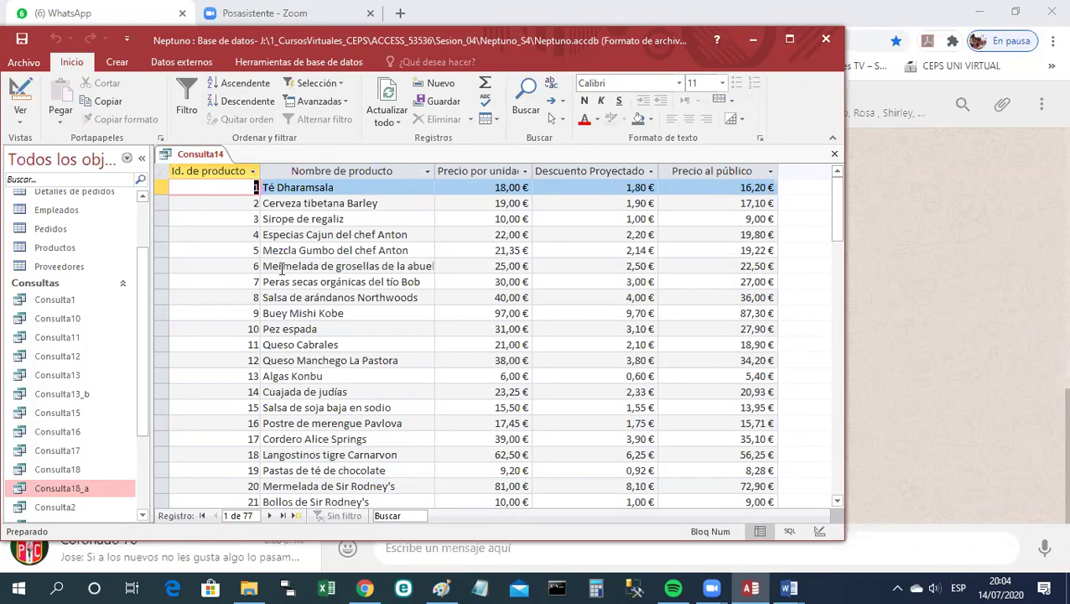
pyautogui.rightClick(180, 155)
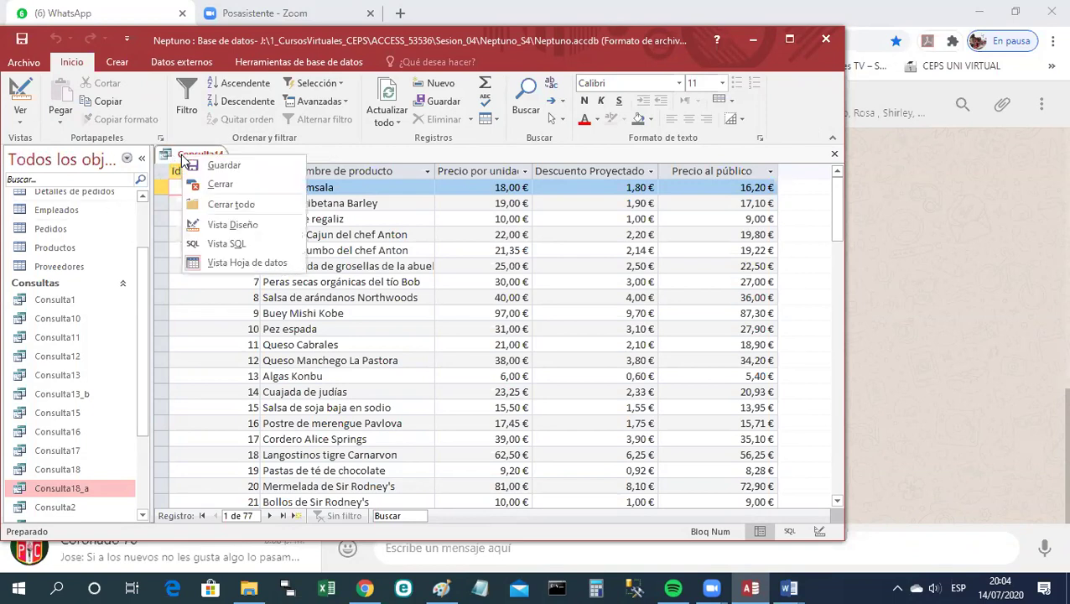
pyautogui.click(232, 225)
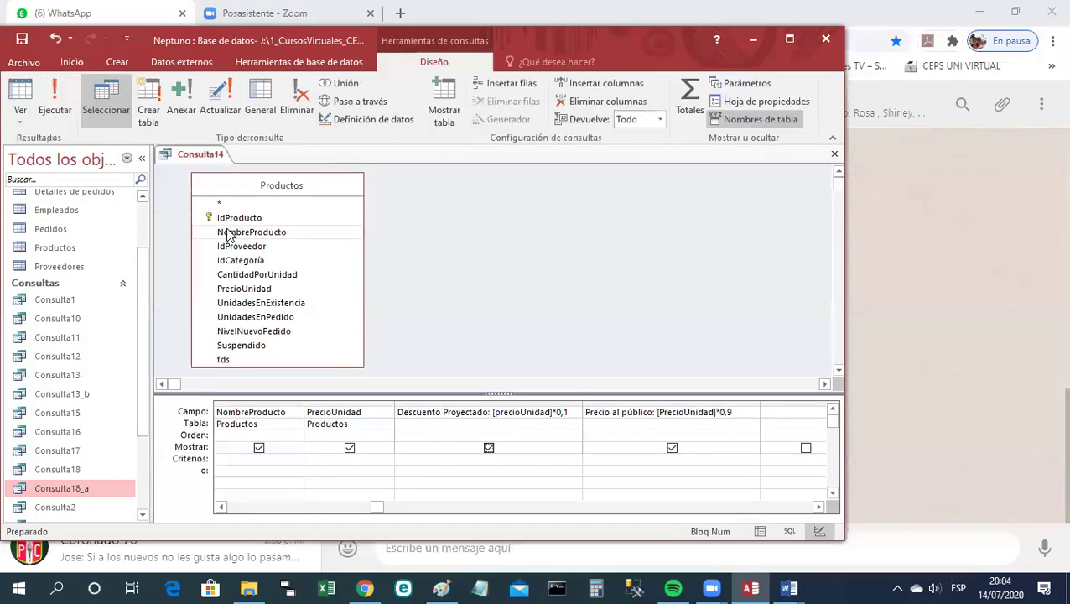
# Save the query as Consulta19.
pyautogui.rightClick(200, 156)
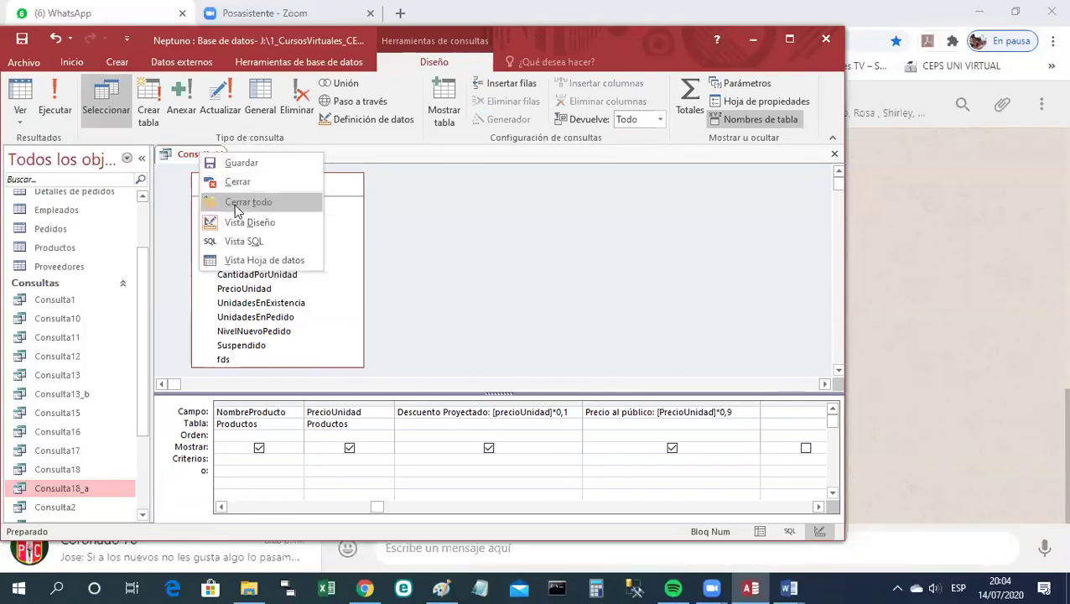
pyautogui.click(245, 165)
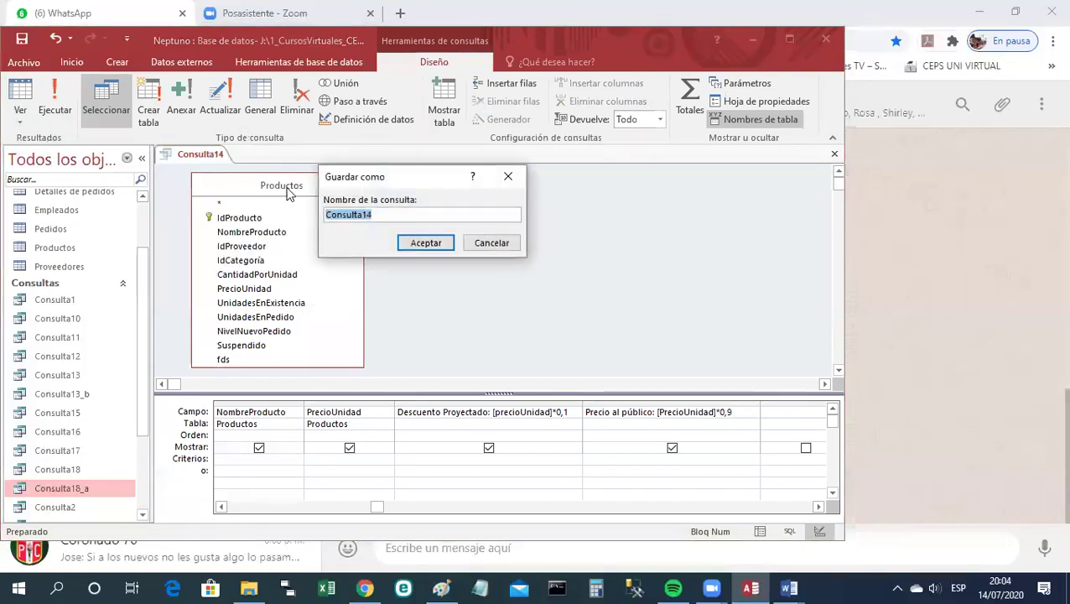
pyautogui.click(375, 215)
pyautogui.write('4')
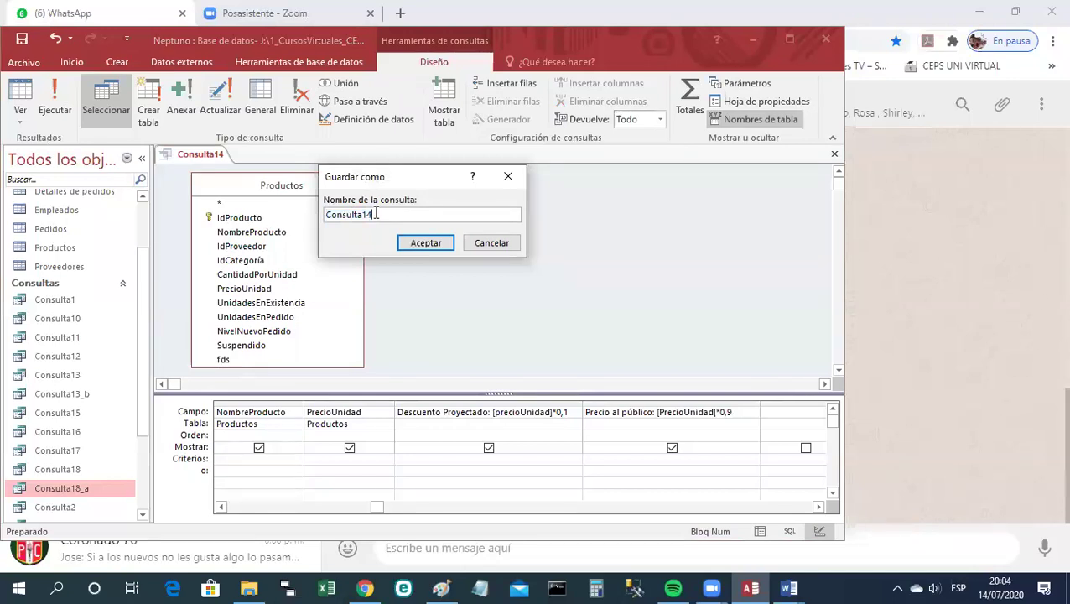
pyautogui.press('BackSpace')
pyautogui.write('9')
pyautogui.click(423, 242)
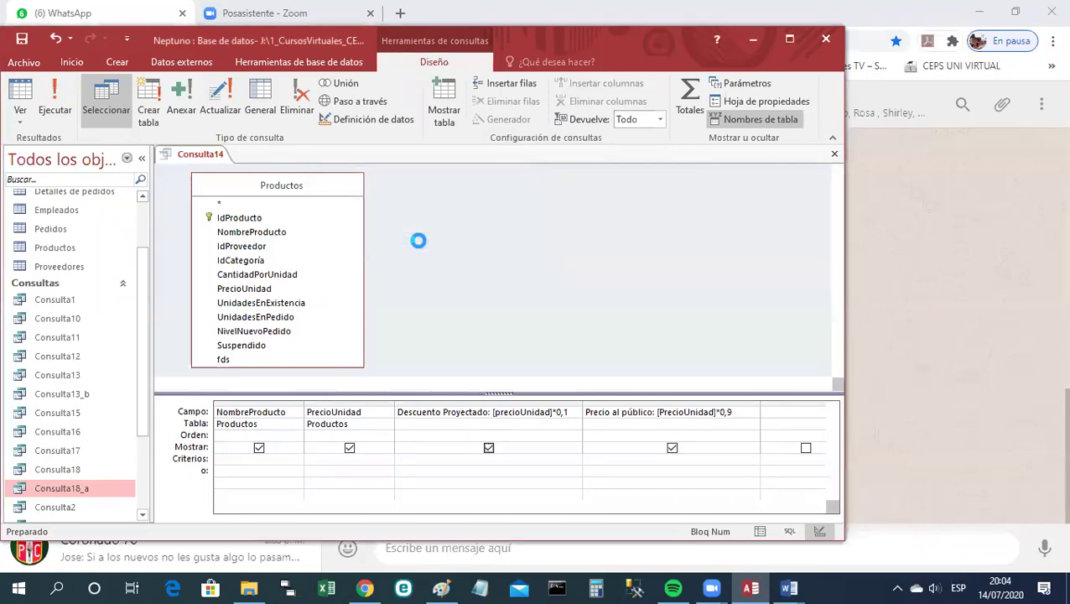
# Display the SQL view of Consulta19 and switch to the Word document Códigos SQL de la Sesión 4.docx.
pyautogui.rightClick(207, 159)
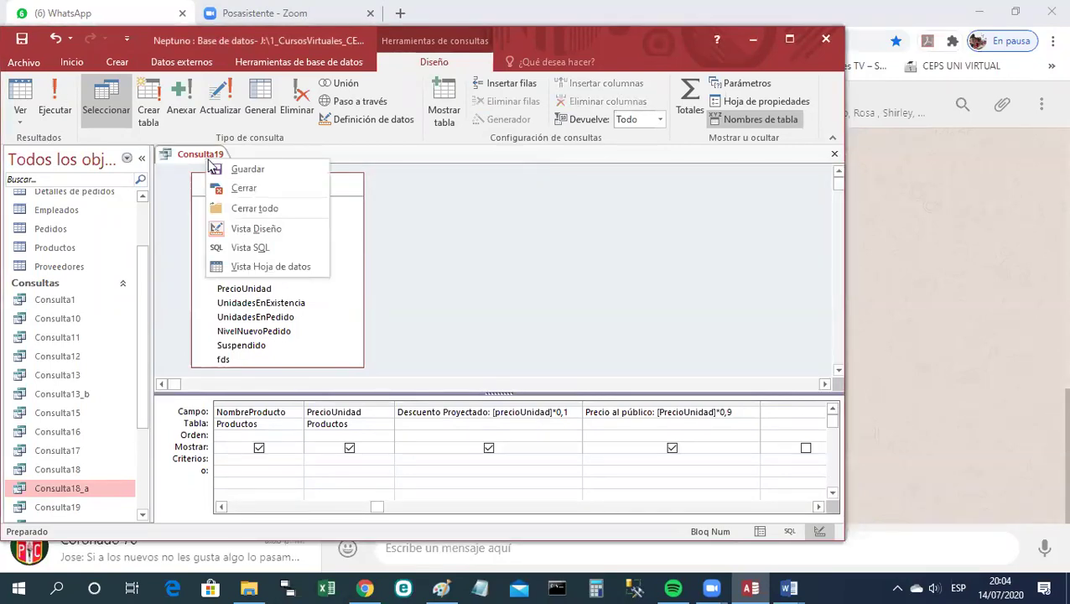
pyautogui.click(261, 248)
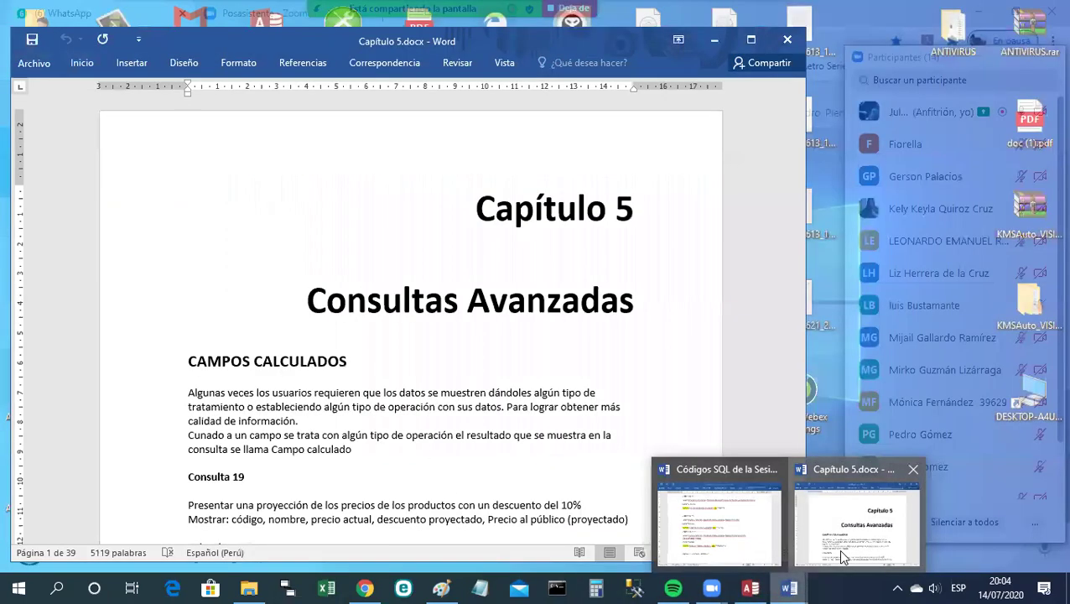
pyautogui.click(843, 545)
pyautogui.click(792, 587)
pyautogui.click(729, 529)
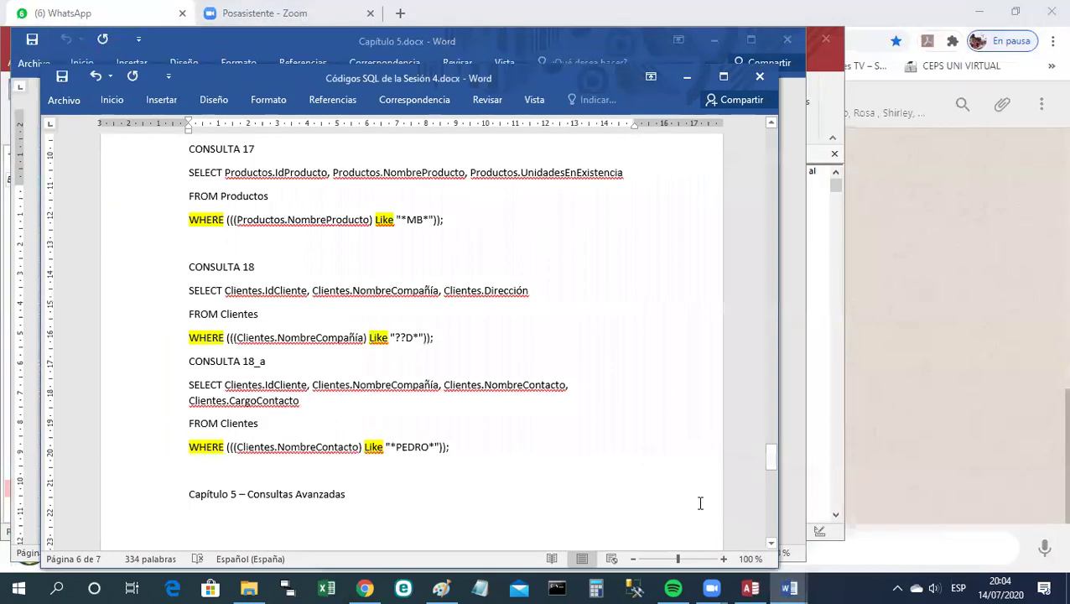
# Insert a page break before the Capítulo 5 – Consultas Avanzadas heading and remove the blank lines between it and CONSULTA 19.
pyautogui.scroll(-6, 328, 192)
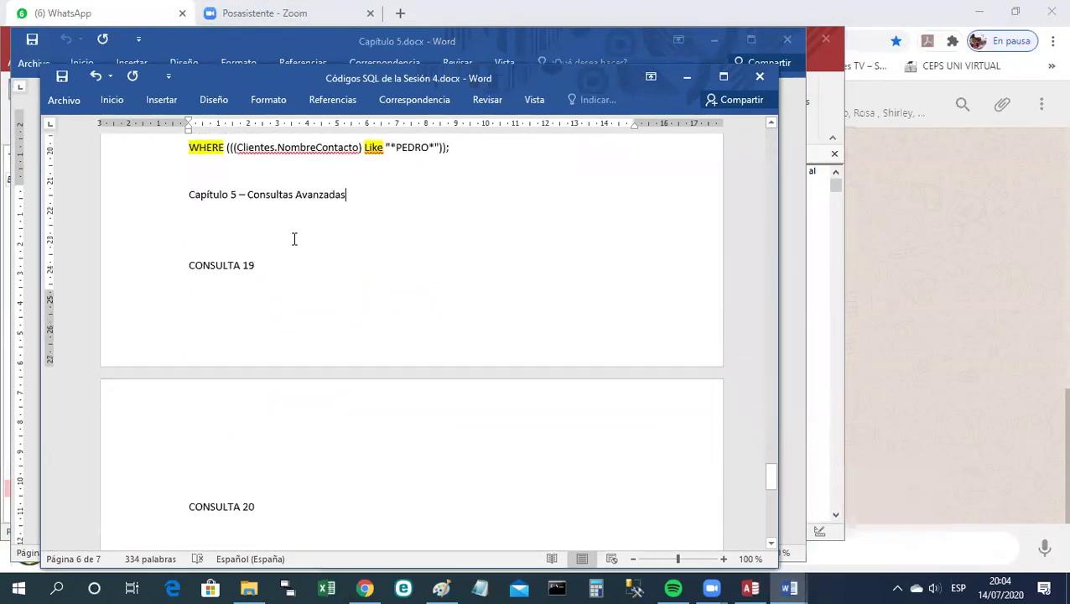
pyautogui.click(187, 199)
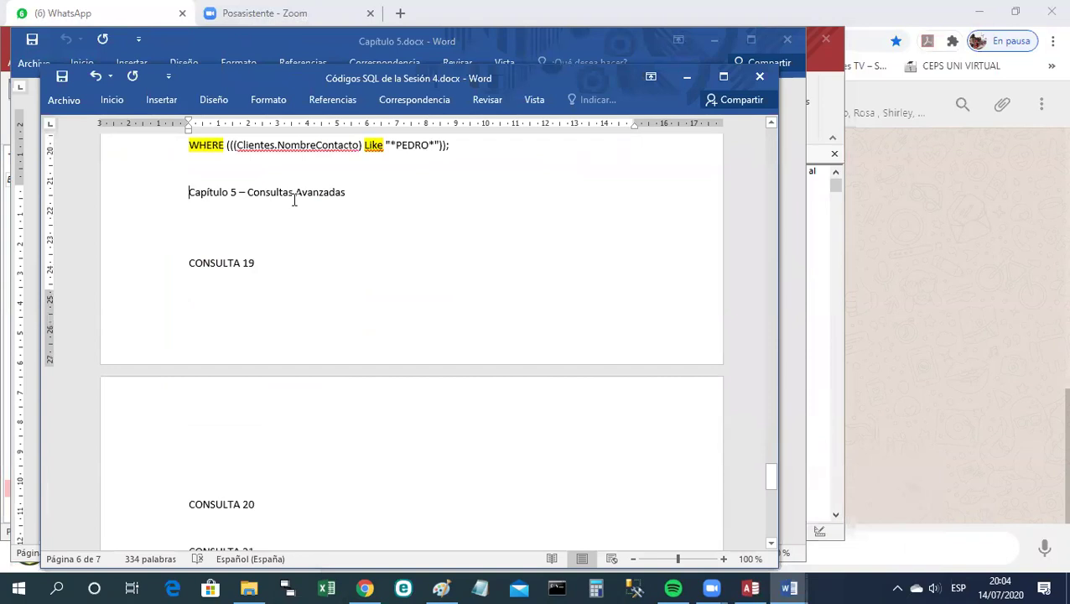
pyautogui.hotkey('ctrl', 'Return')
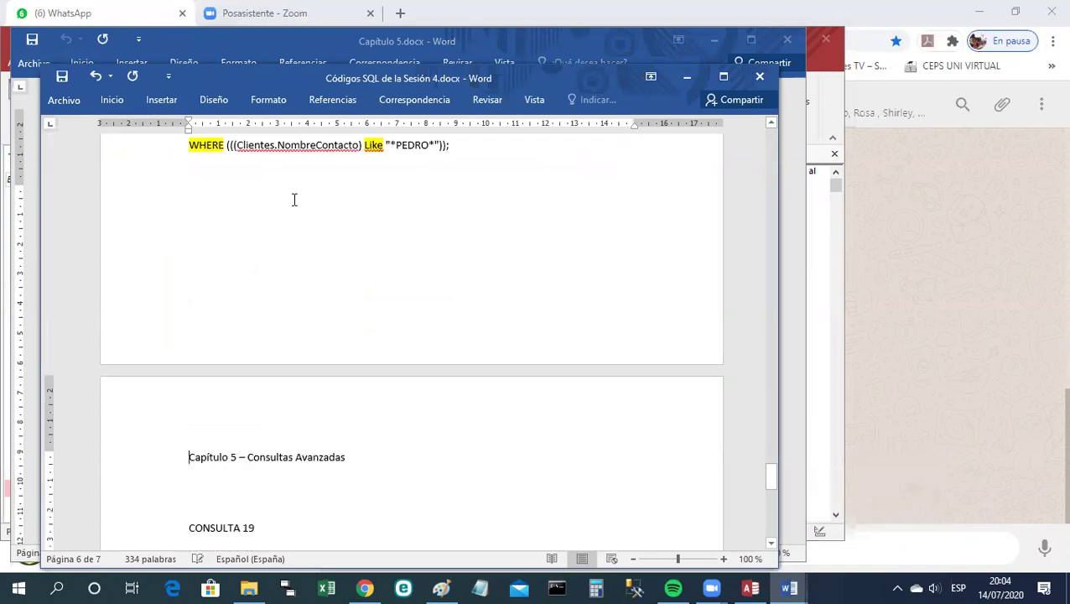
pyautogui.click(198, 478)
pyautogui.press('Delete')
pyautogui.press('Delete')
# Insert the SQL statement of Consulta19, from SELECT to FROM Productos;, beneath the CONSULTA 19 heading.
pyautogui.click(202, 503)
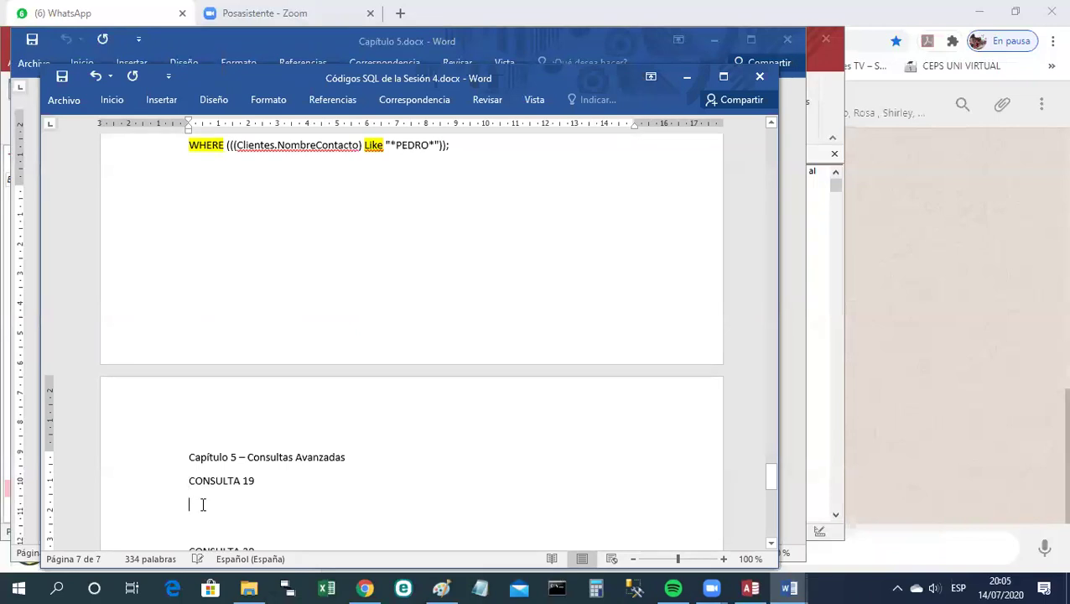
pyautogui.write('SELECT Productos.IdProducto, Productos.NombreProducto, Productos.PrecioUnidad, [precioUnidad]*0.1 AS [Descuento Proyectado], [PrecioUnidad]*0.9 AS [Precio al público] FROM Productos;')
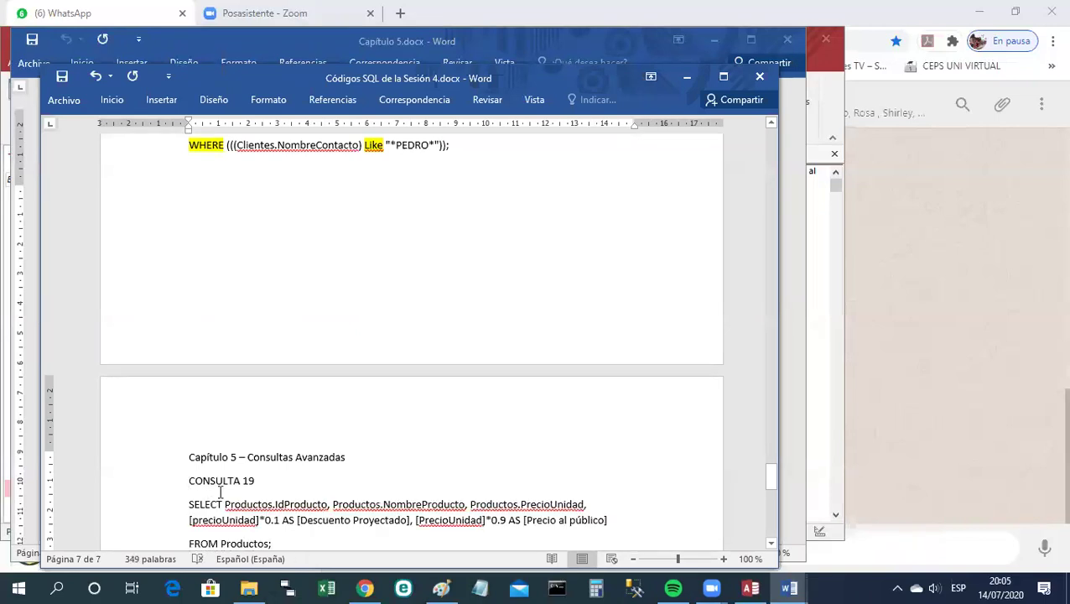
# Put Productos.IdProducto, Productos.NombreProducto and Productos.PrecioUnidad on separate indented lines beneath SELECT in the CONSULTA 19 statement.
pyautogui.scroll(-1, 347, 531)
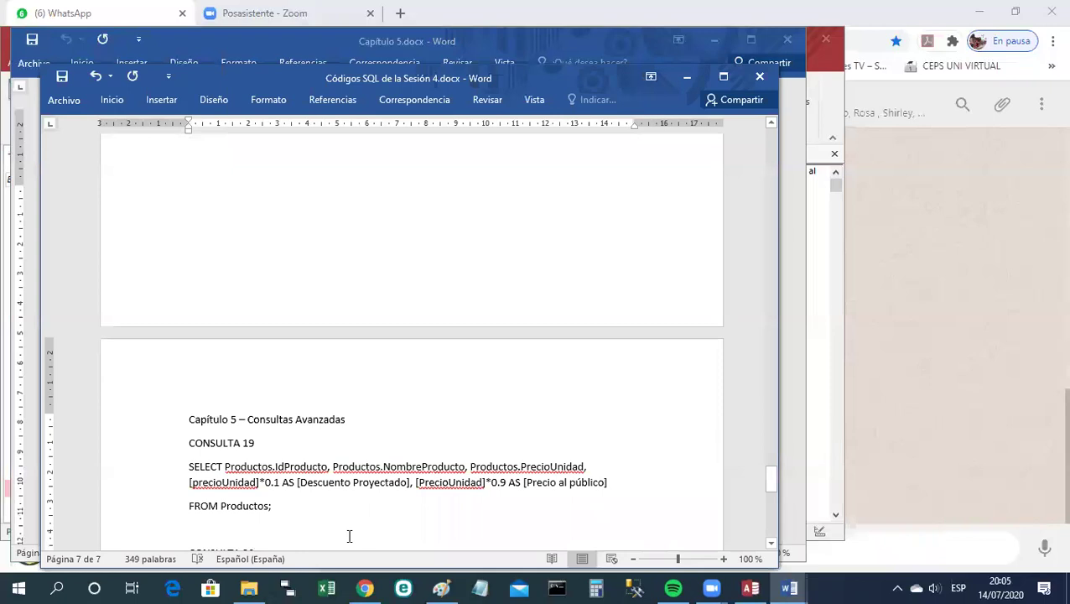
pyautogui.click(225, 467)
pyautogui.press('Return')
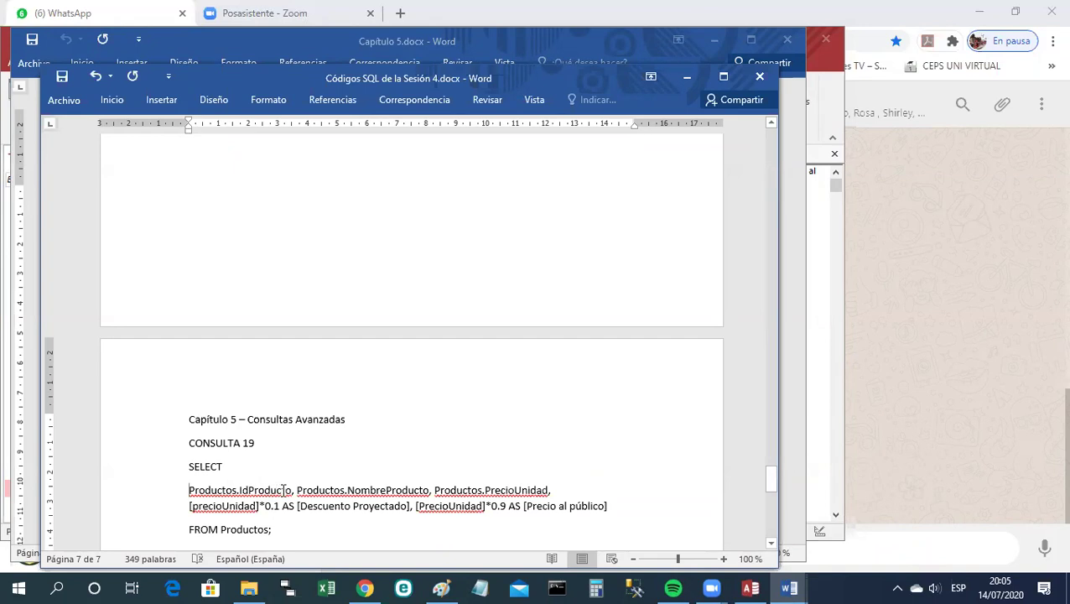
pyautogui.press('Tab')
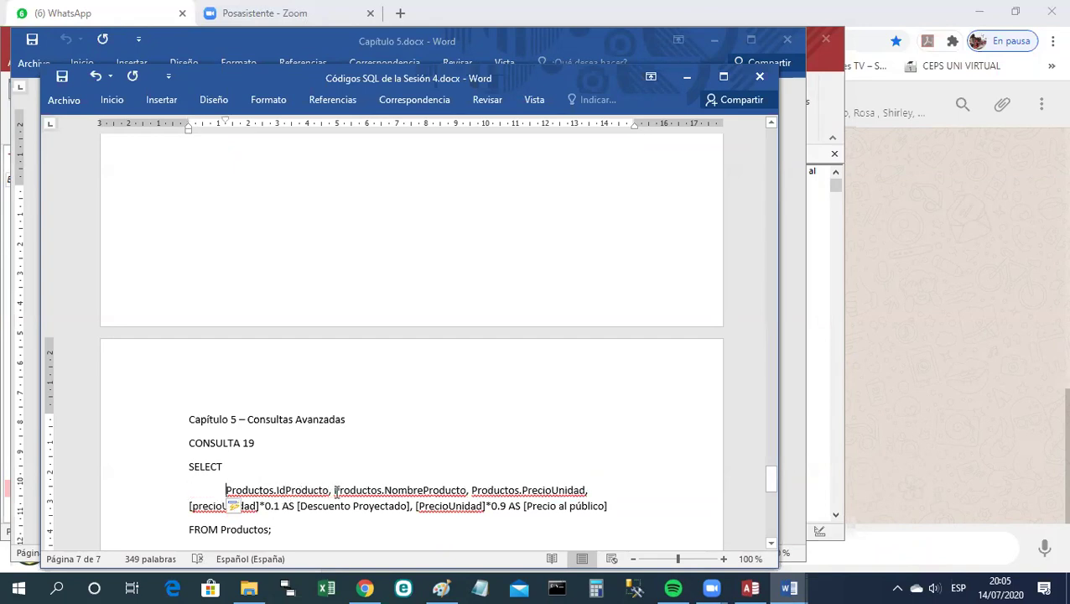
pyautogui.click(334, 492)
pyautogui.press('Return')
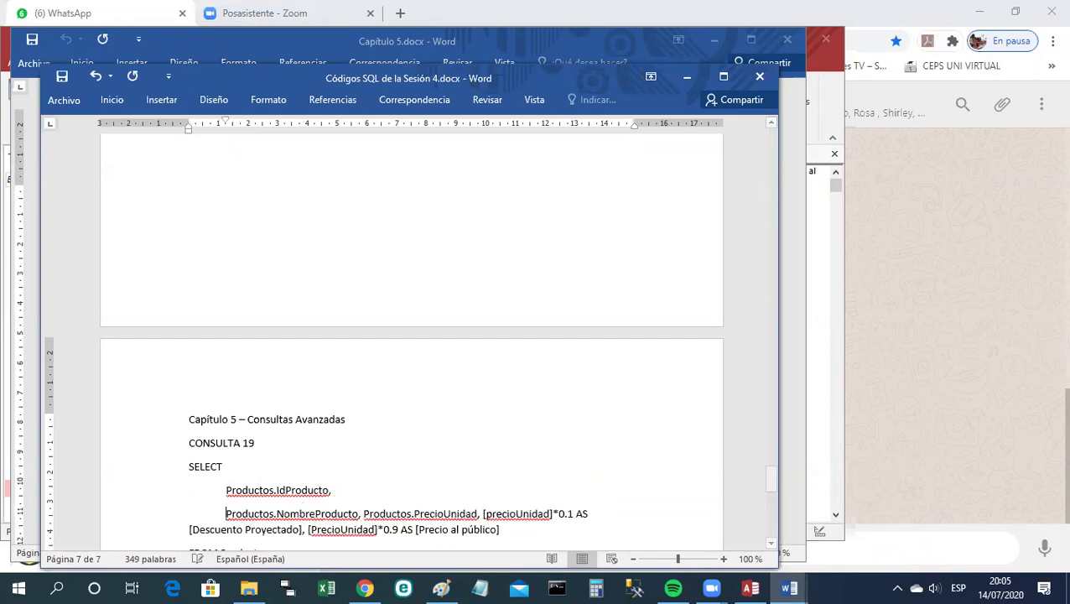
pyautogui.click(364, 513)
pyautogui.press('Return')
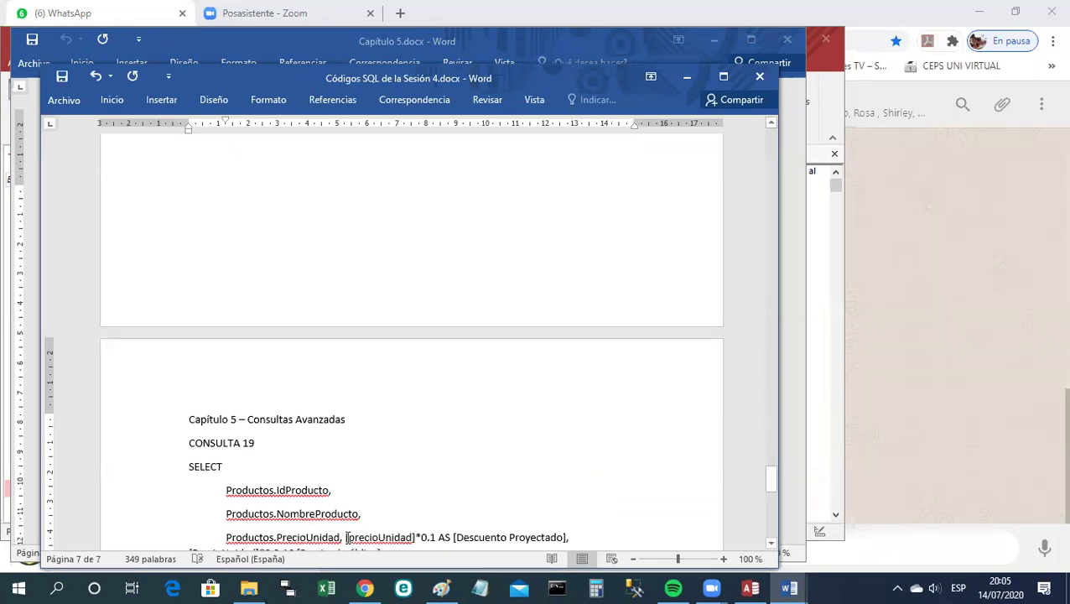
# Try to place the two calculated fields on separate indented lines beneath Productos.PrecioUnidad.
pyautogui.moveTo(345, 537); pyautogui.dragTo(351, 537)
pyautogui.press('Return')
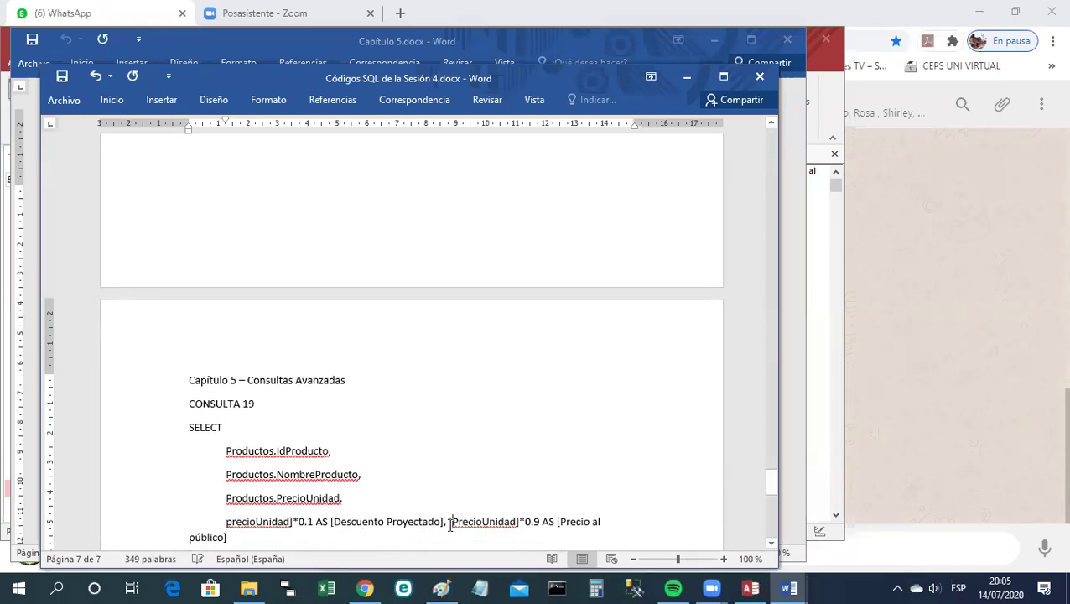
pyautogui.click(449, 521)
pyautogui.press('Return')
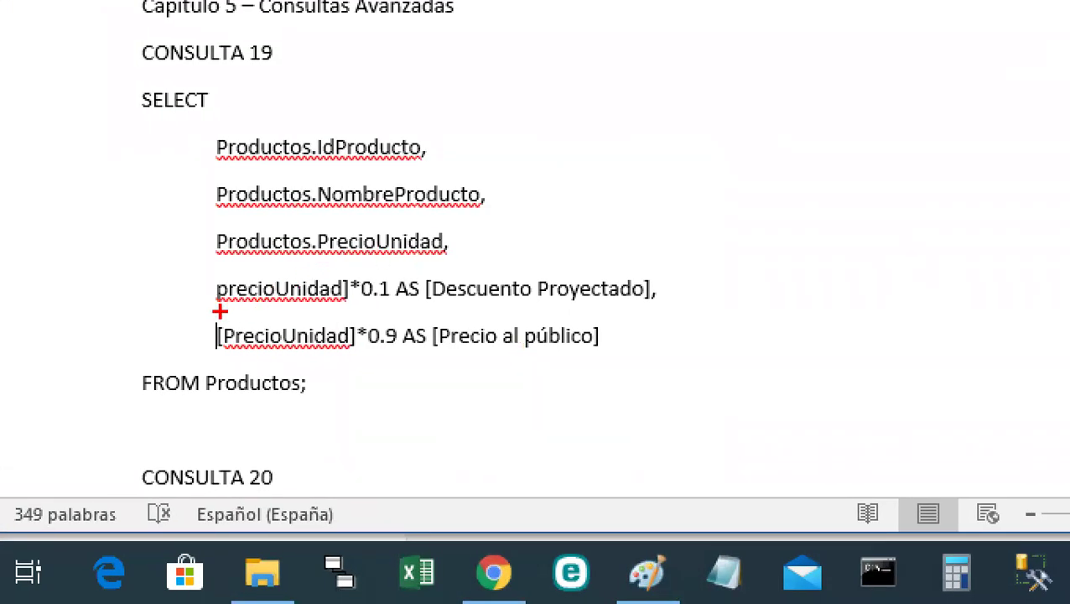
pyautogui.moveTo(214, 310); pyautogui.dragTo(322, 304)
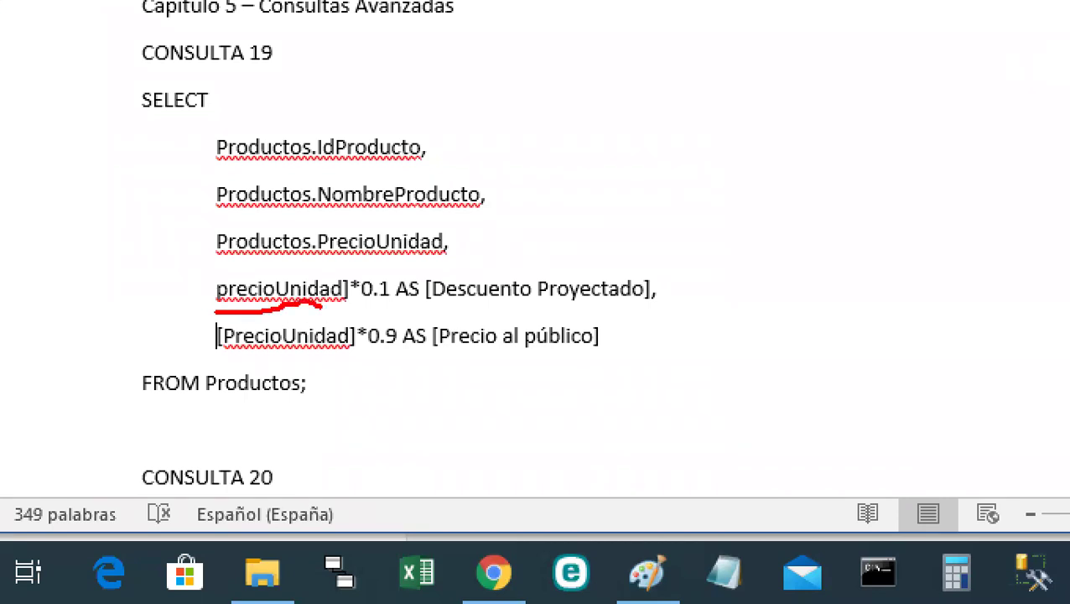
pyautogui.moveTo(397, 305)
pyautogui.mouseDown()
pyautogui.moveTo(422, 303)
pyautogui.moveTo(481, 263)
pyautogui.moveTo(659, 269)
pyautogui.mouseUp()
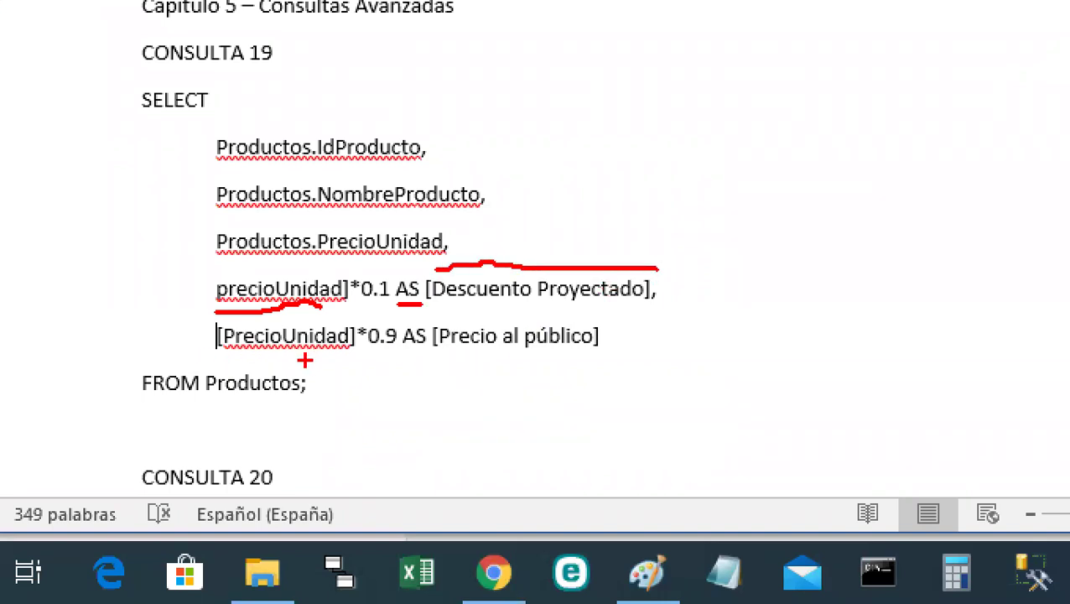
pyautogui.moveTo(410, 354); pyautogui.dragTo(528, 353)
pyautogui.moveTo(528, 352); pyautogui.dragTo(596, 350)
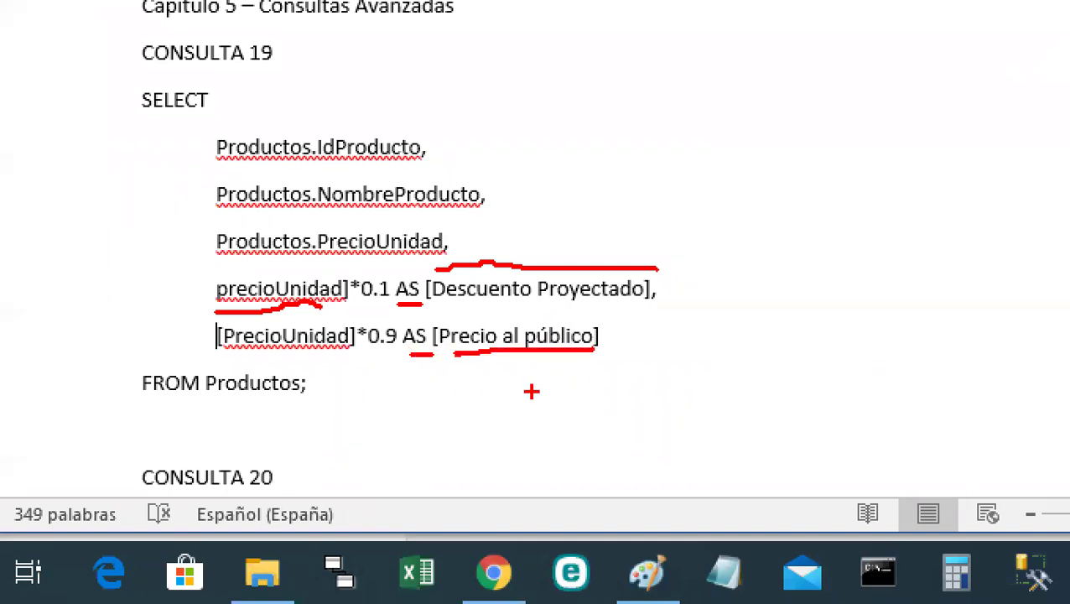
pyautogui.press('Escape')
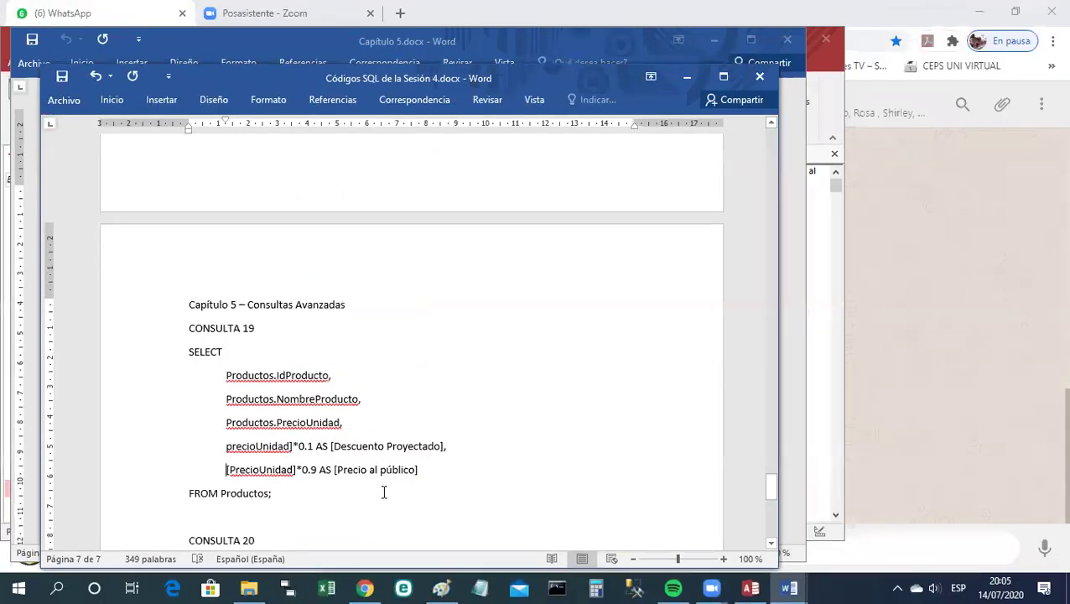
# Undo the line breaks before the two calculated fields, restoring the opening bracket of [precioUnidad].
pyautogui.press('BackSpace')
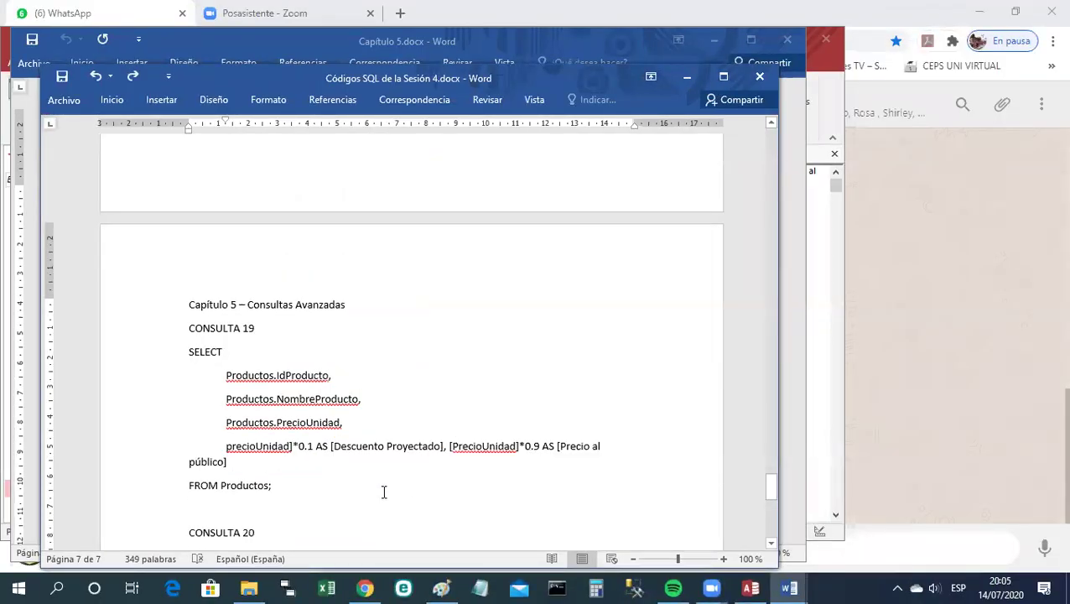
pyautogui.press('Home')
pyautogui.press('BackSpace')
pyautogui.write('[')
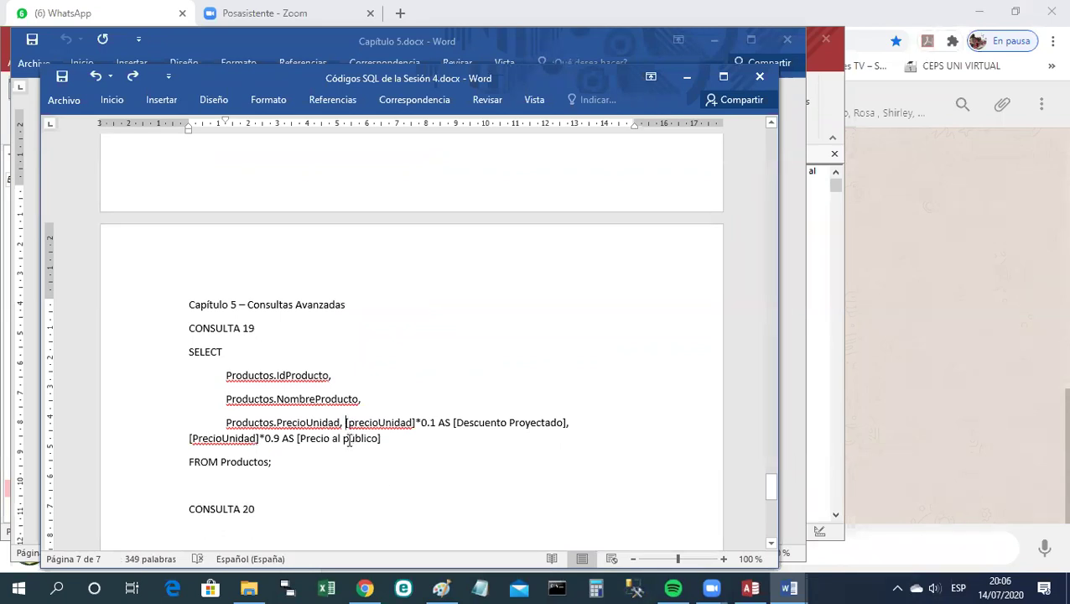
# Place the calculated fields Descuento Proyectado and Precio al público on separate indented lines, keeping their opening brackets.
pyautogui.press('Return')
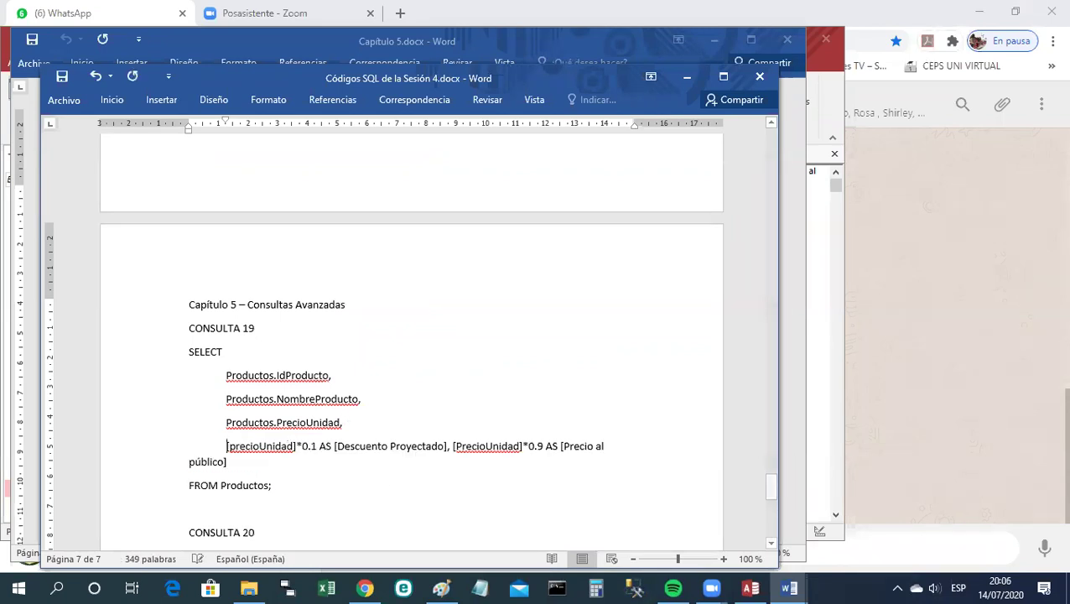
pyautogui.click(450, 446)
pyautogui.press('Return')
pyautogui.scroll(-1, 447, 457)
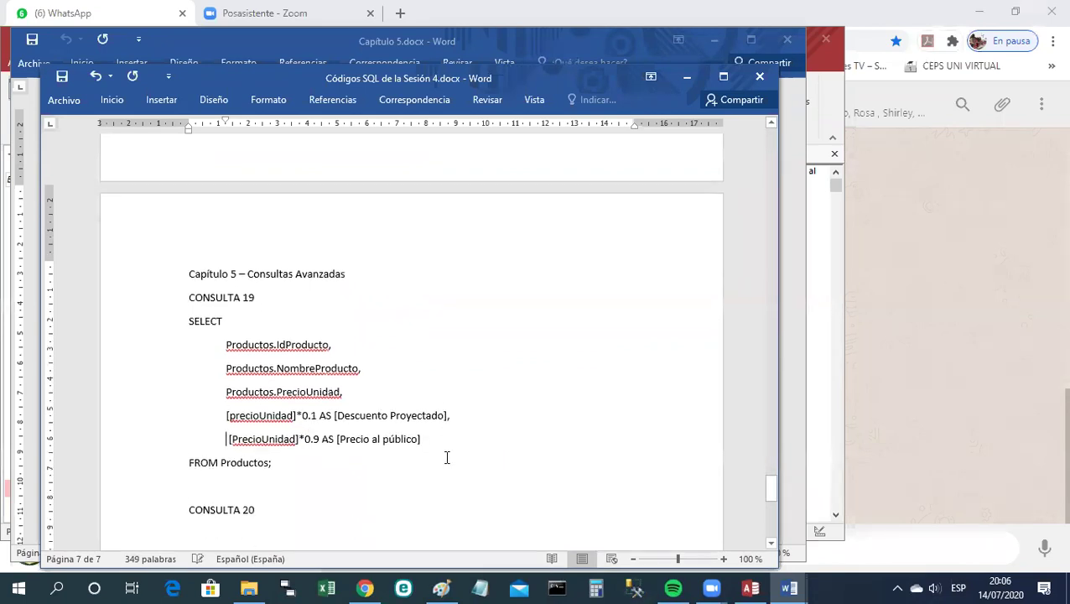
pyautogui.scroll(-1, 446, 457)
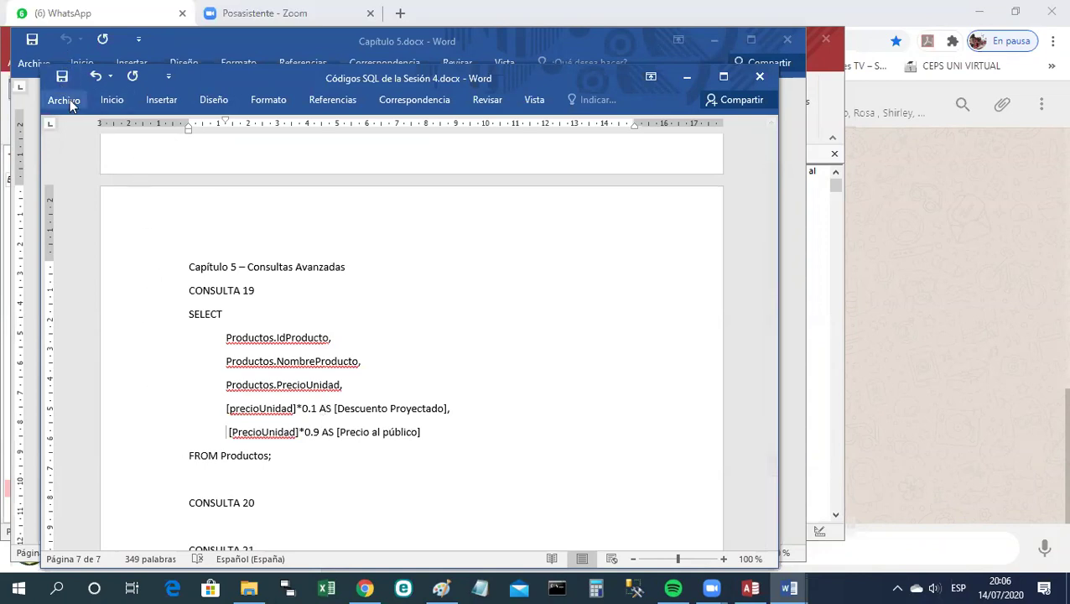
# Minimize the SQL codes document, switch to the Neptuno database in Access, return Consulta19 to Design view and save it.
pyautogui.click(684, 77)
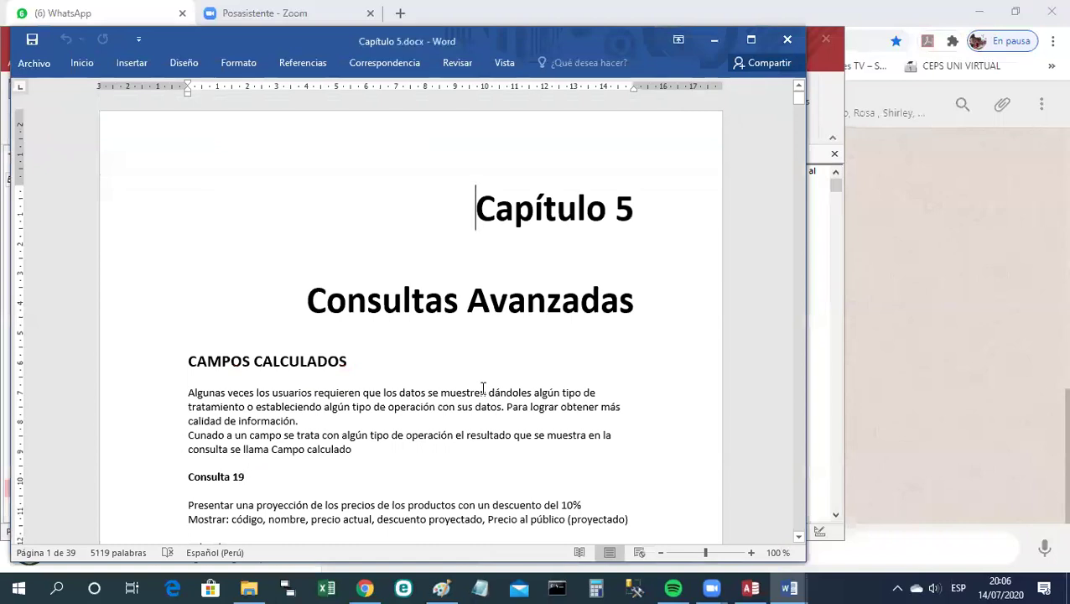
pyautogui.click(750, 587)
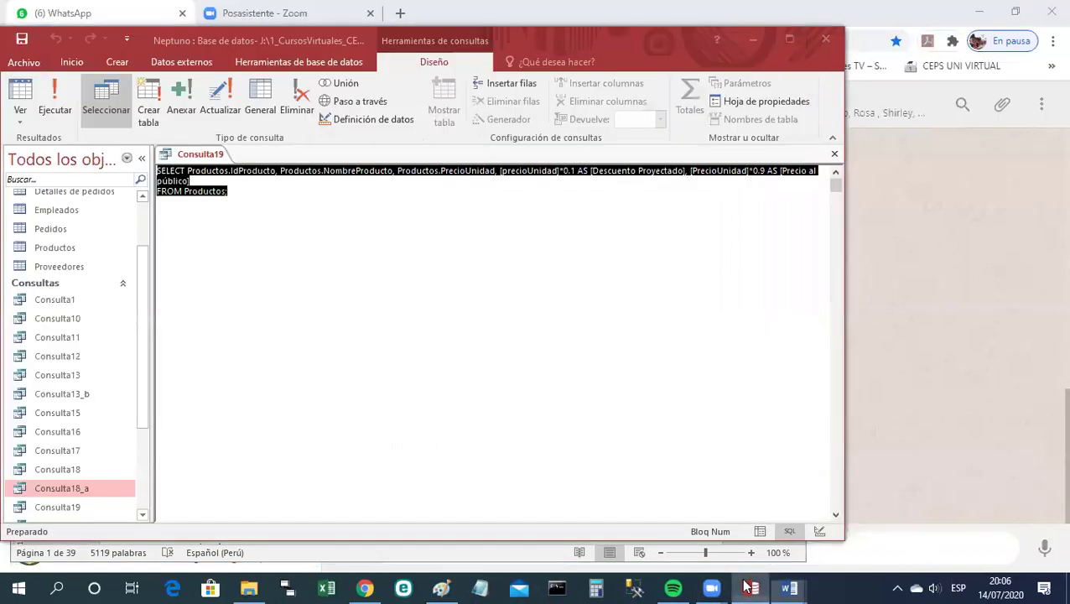
pyautogui.rightClick(209, 153)
pyautogui.click(258, 221)
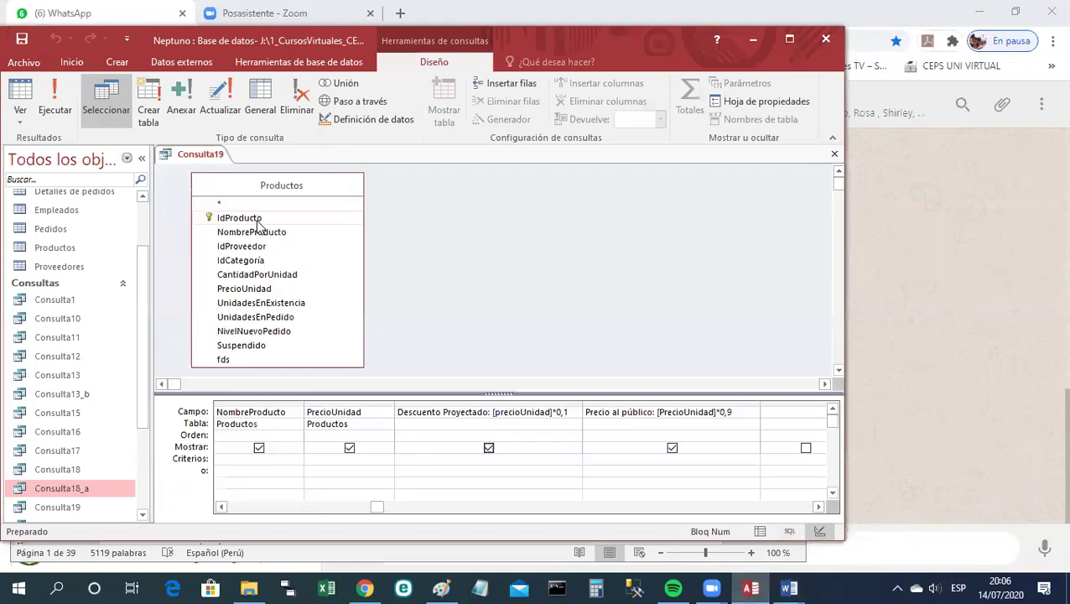
pyautogui.rightClick(210, 156)
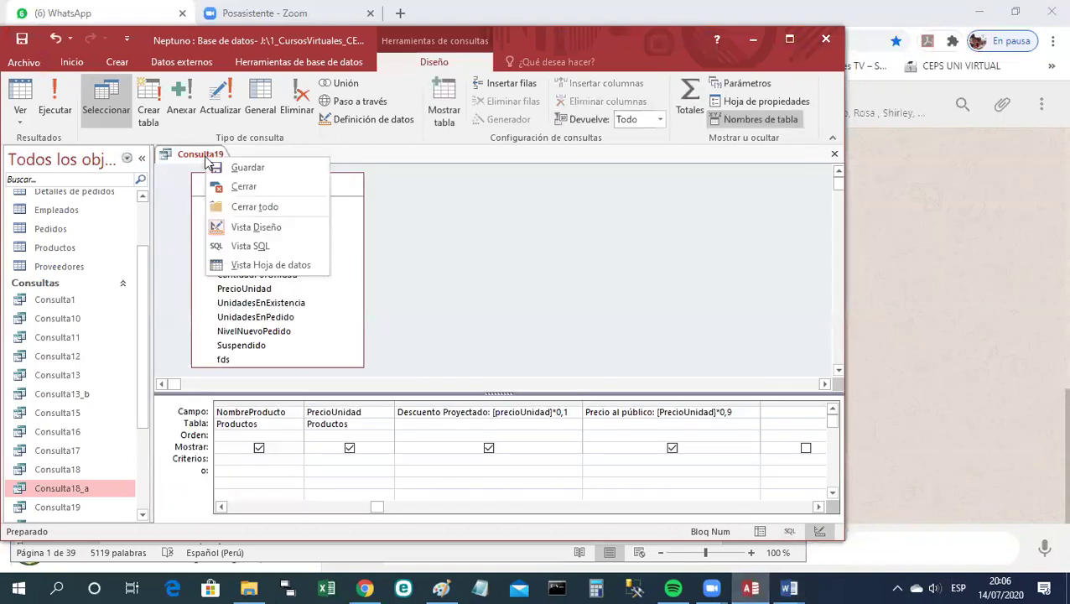
pyautogui.click(243, 168)
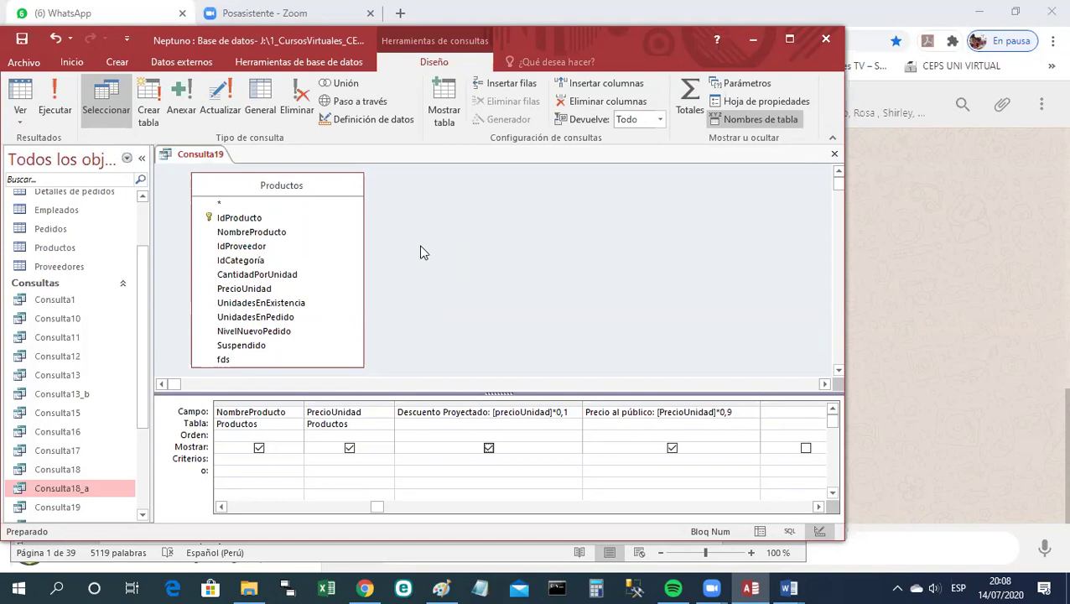
# Close the Consulta19 query.
pyautogui.rightClick(190, 160)
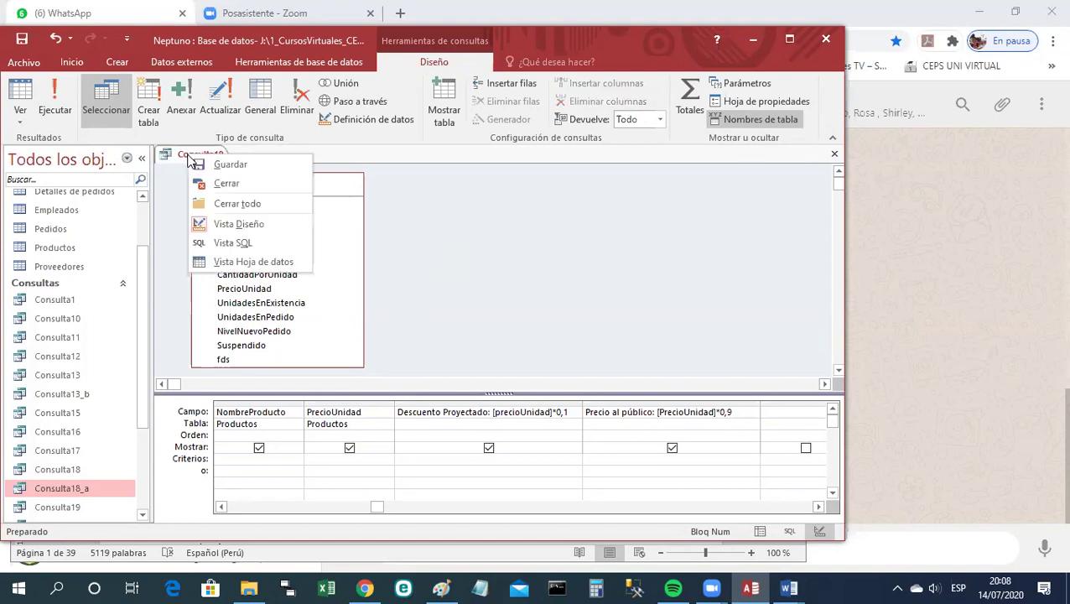
pyautogui.click(201, 162)
pyautogui.rightClick(202, 161)
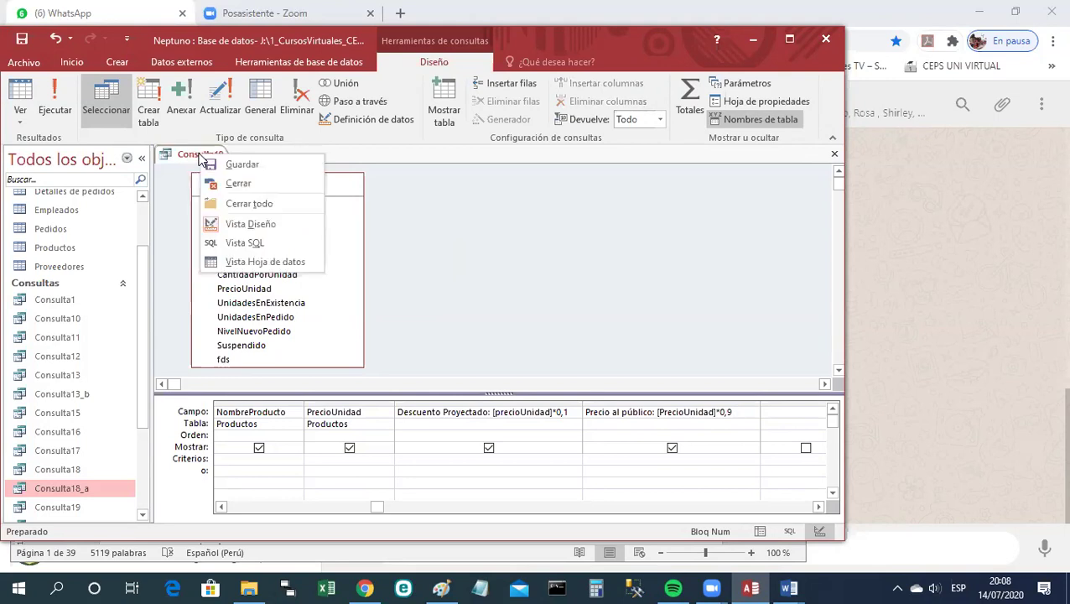
pyautogui.click(232, 183)
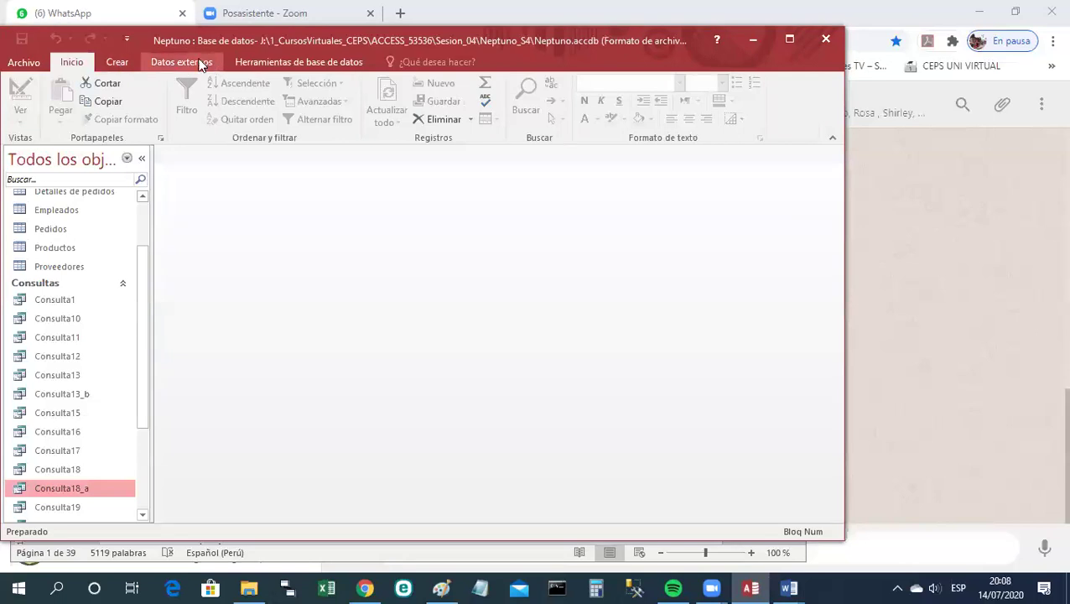
# Create a new query in Design view with the Productos table and enlarge the table's field list.
pyautogui.click(121, 61)
pyautogui.click(285, 96)
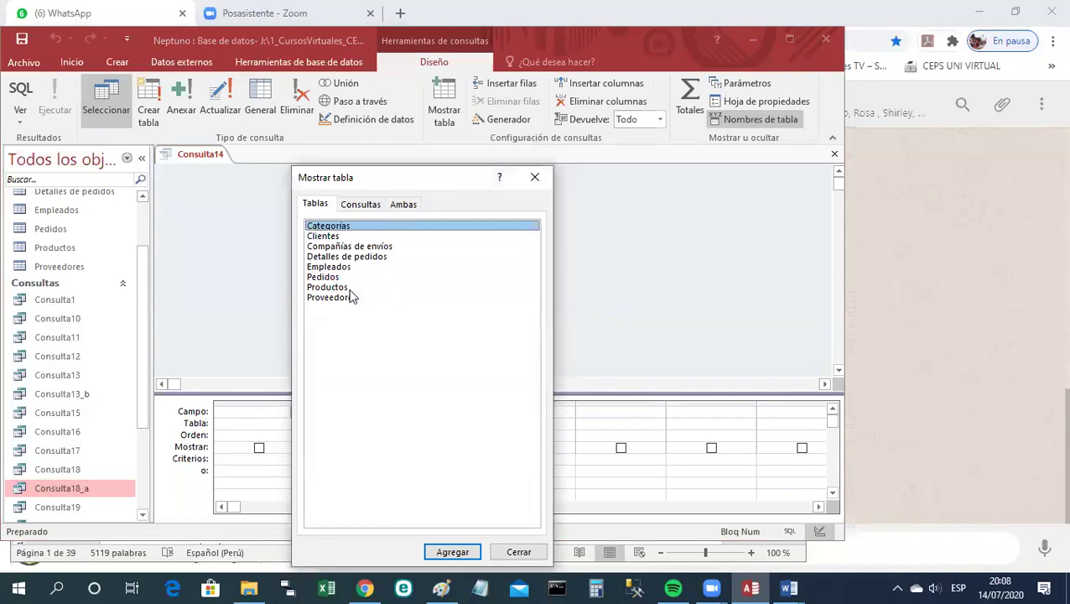
pyautogui.click(335, 286)
pyautogui.click(453, 552)
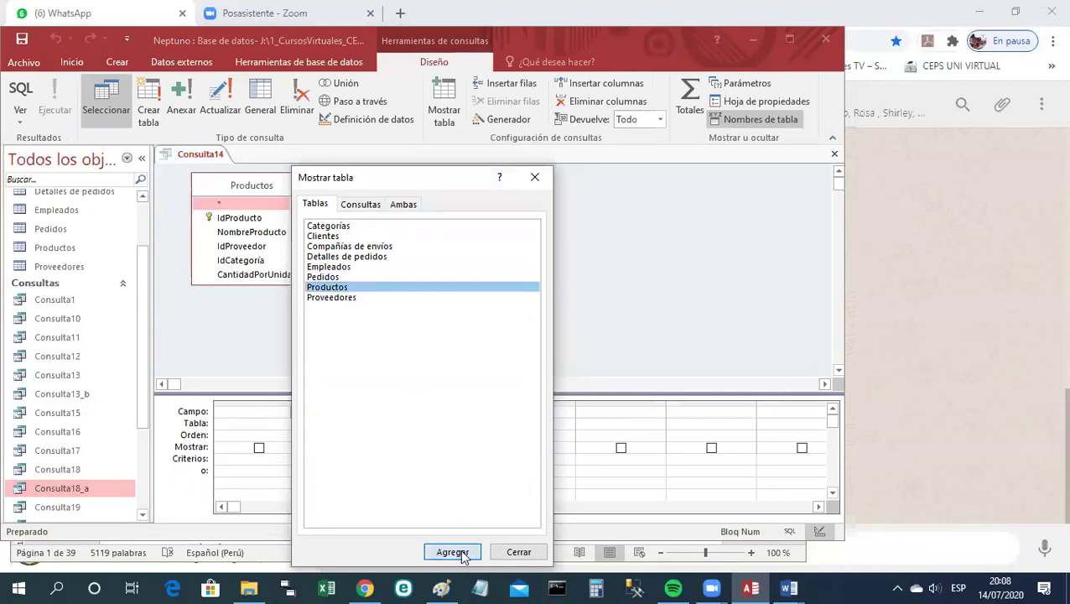
pyautogui.click(509, 554)
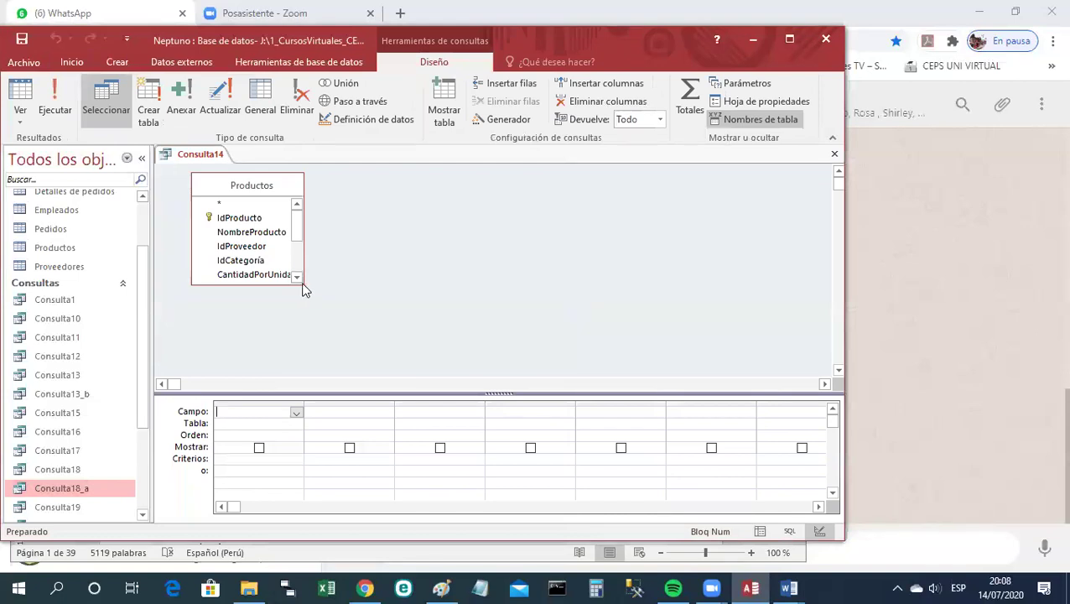
pyautogui.click(331, 319)
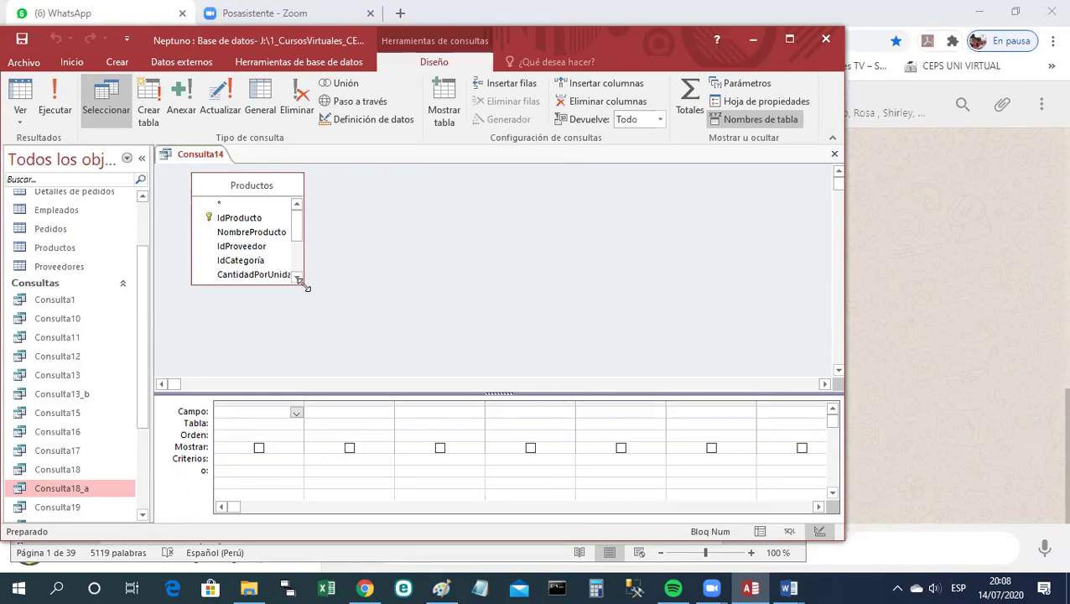
pyautogui.moveTo(307, 287); pyautogui.dragTo(362, 363)
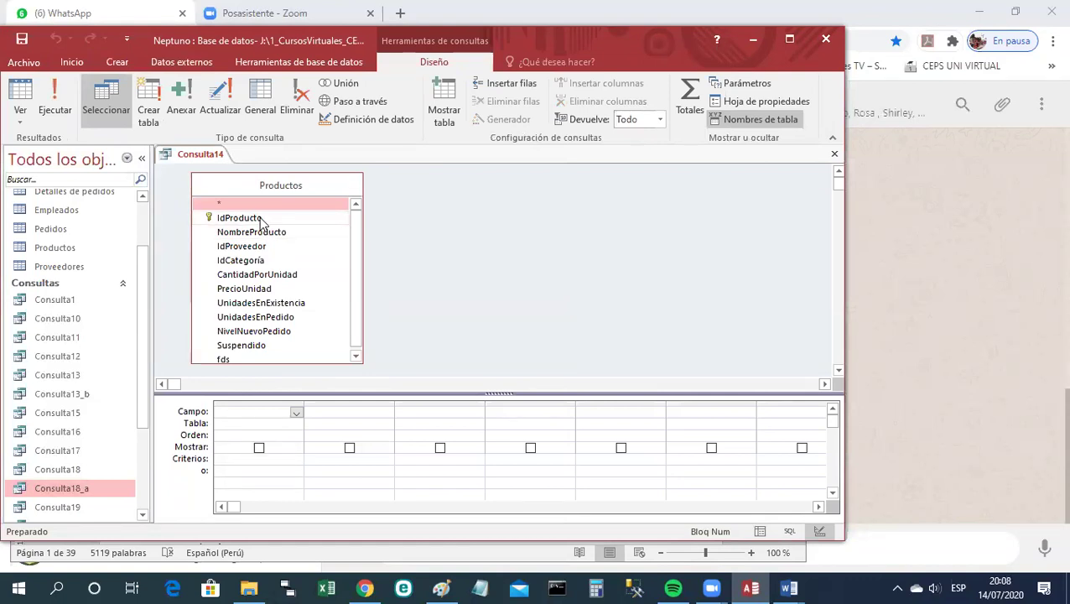
# Add IdProducto, NombreProducto, PrecioUnidad and UnidadesEnExistencia to the query grid and widen the UnidadesEnExistencia column.
pyautogui.moveTo(262, 221); pyautogui.dragTo(264, 408)
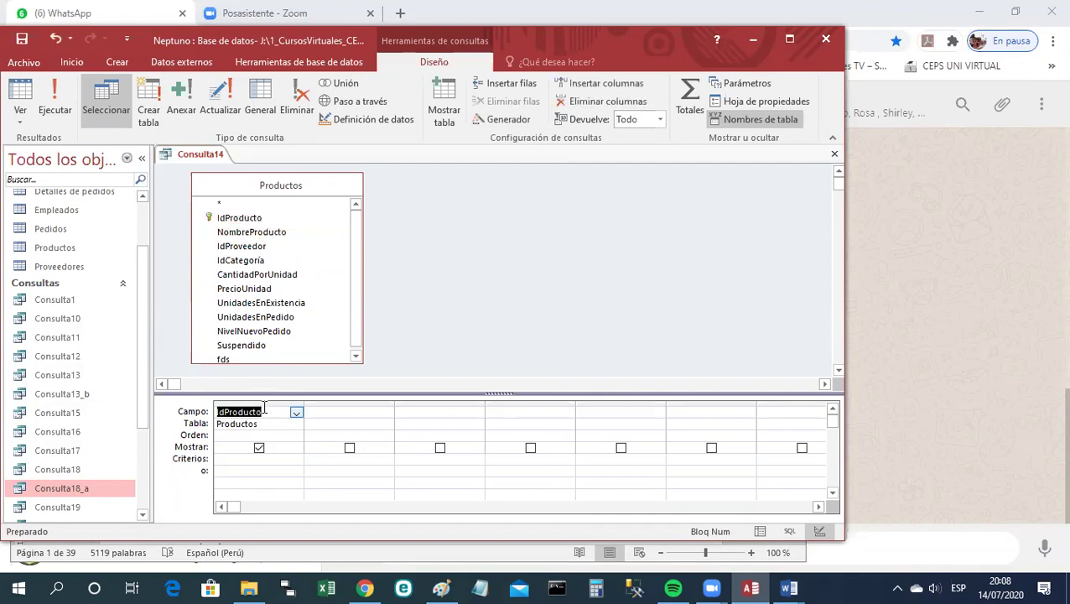
pyautogui.click(247, 238)
pyautogui.moveTo(247, 238); pyautogui.dragTo(331, 407)
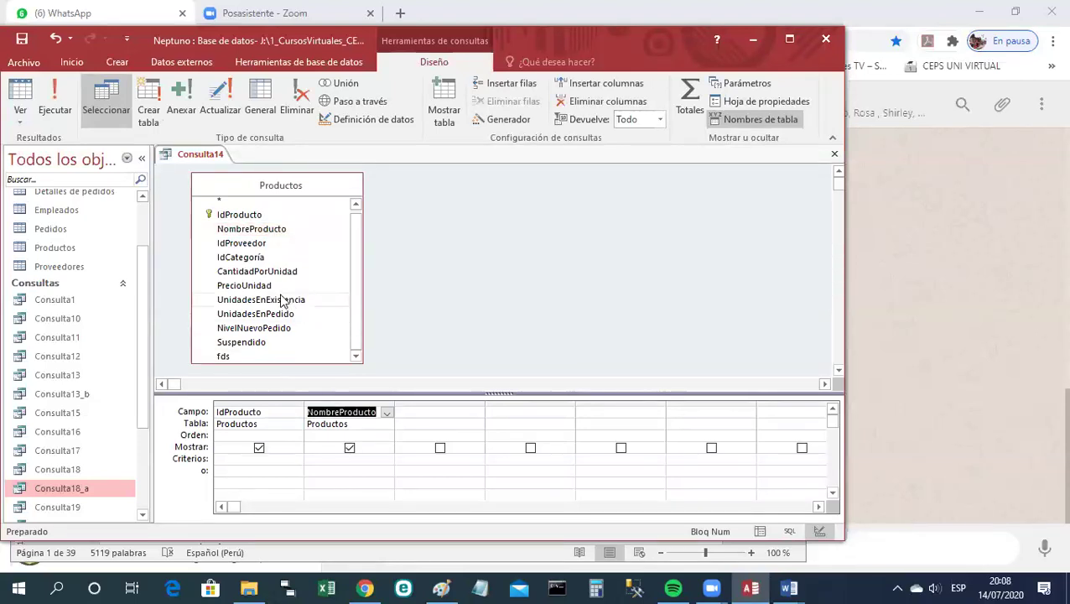
pyautogui.moveTo(248, 286); pyautogui.dragTo(423, 410)
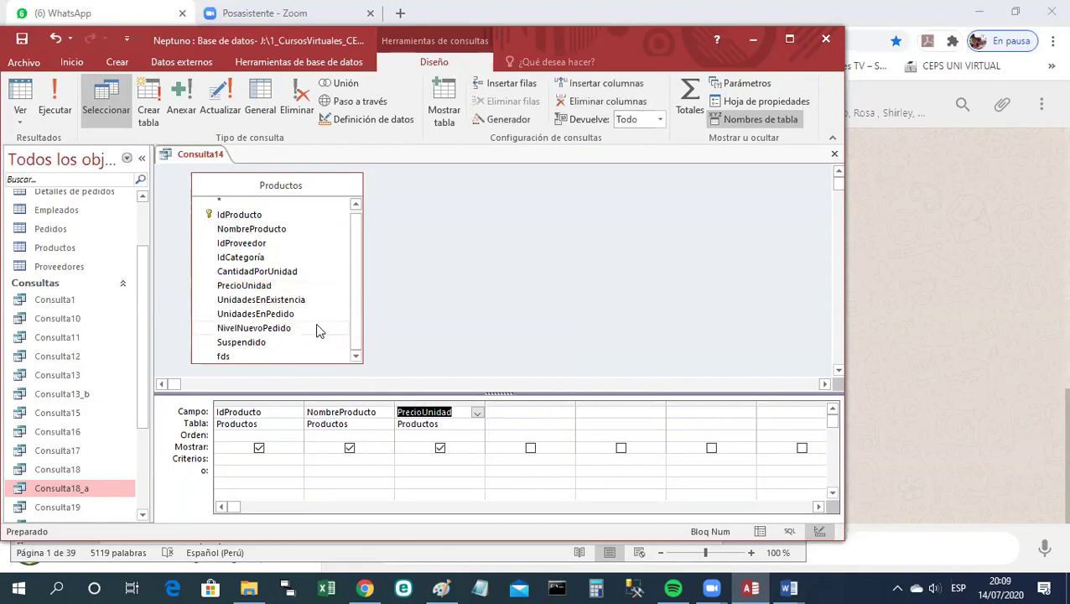
pyautogui.moveTo(298, 300); pyautogui.dragTo(501, 412)
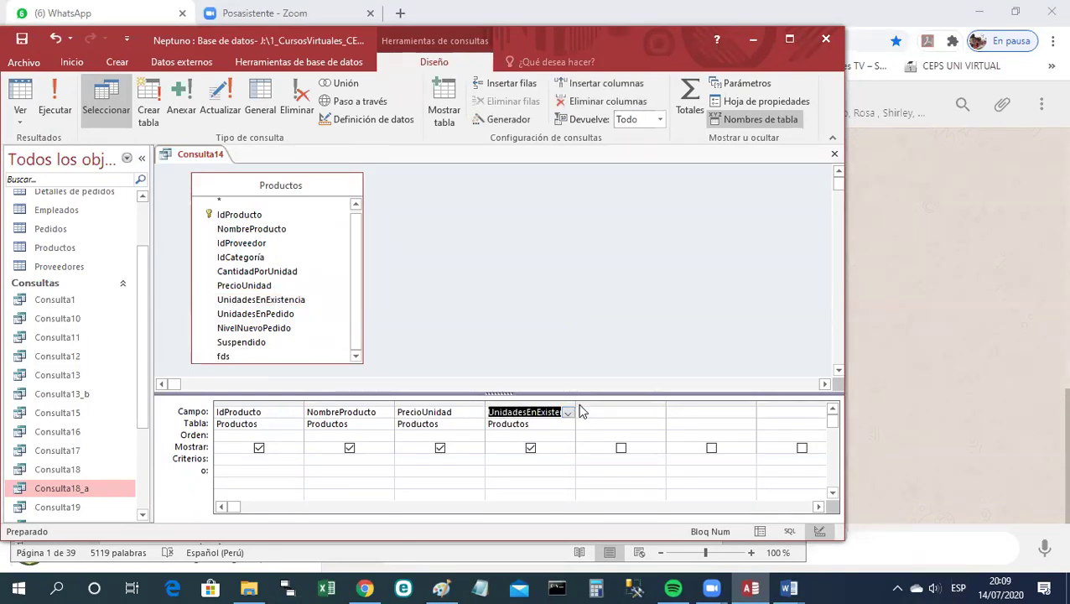
pyautogui.moveTo(575, 405); pyautogui.dragTo(596, 401)
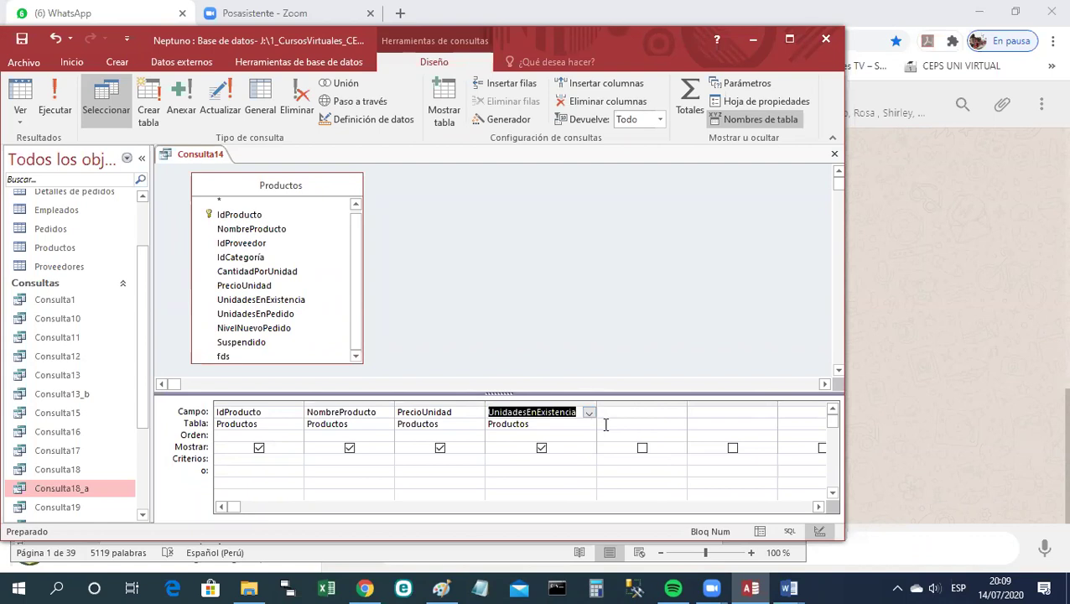
pyautogui.click(605, 424)
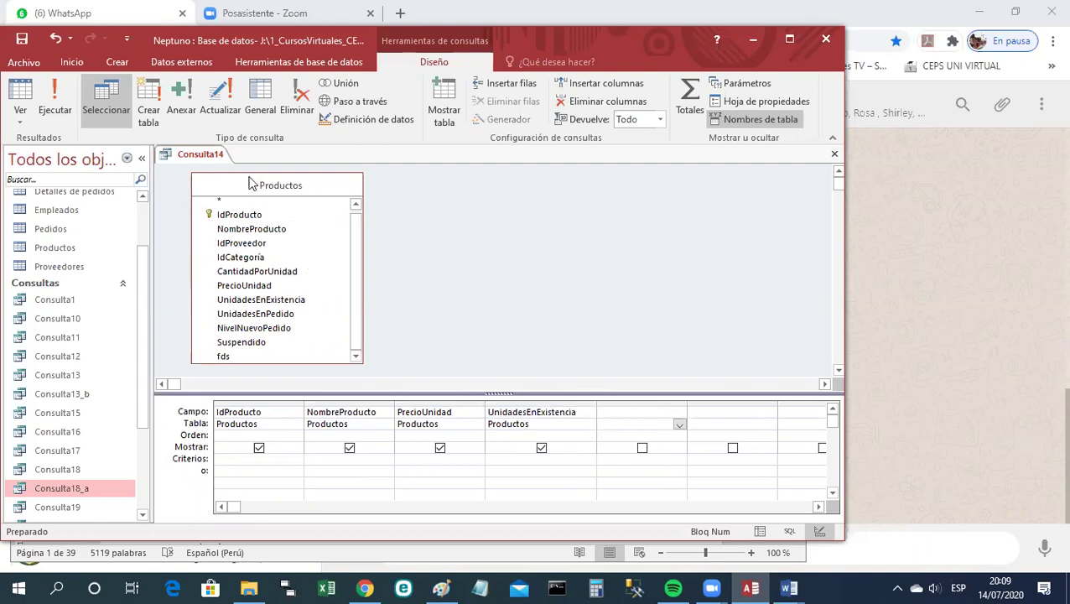
# Display the query's results in Datasheet view, highlight the Sirope de regaliz record to examine its price and stock, and return to Design view.
pyautogui.rightClick(204, 156)
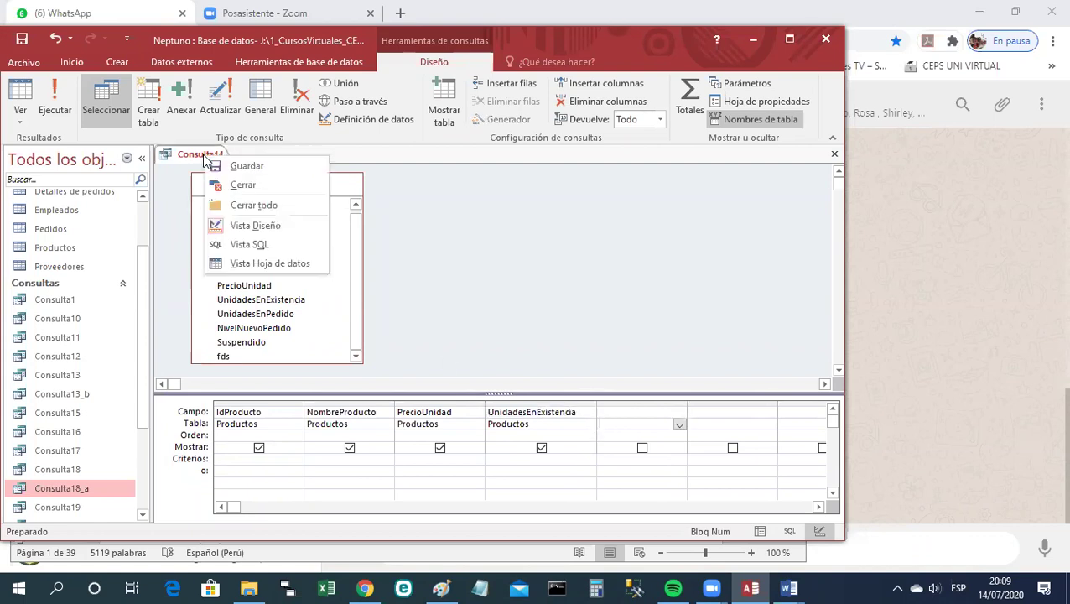
pyautogui.click(251, 265)
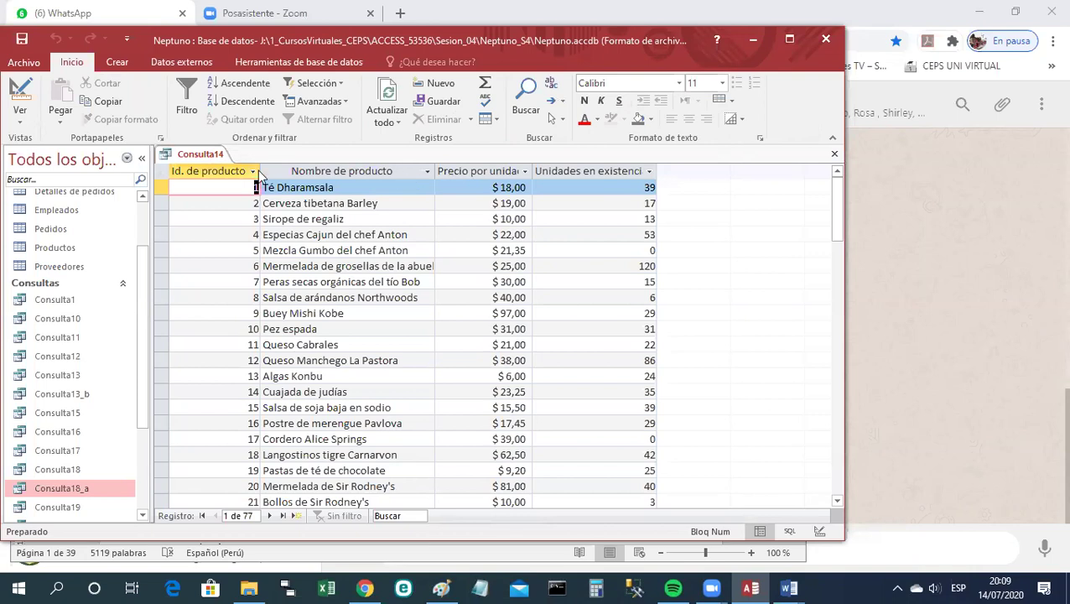
pyautogui.click(159, 218)
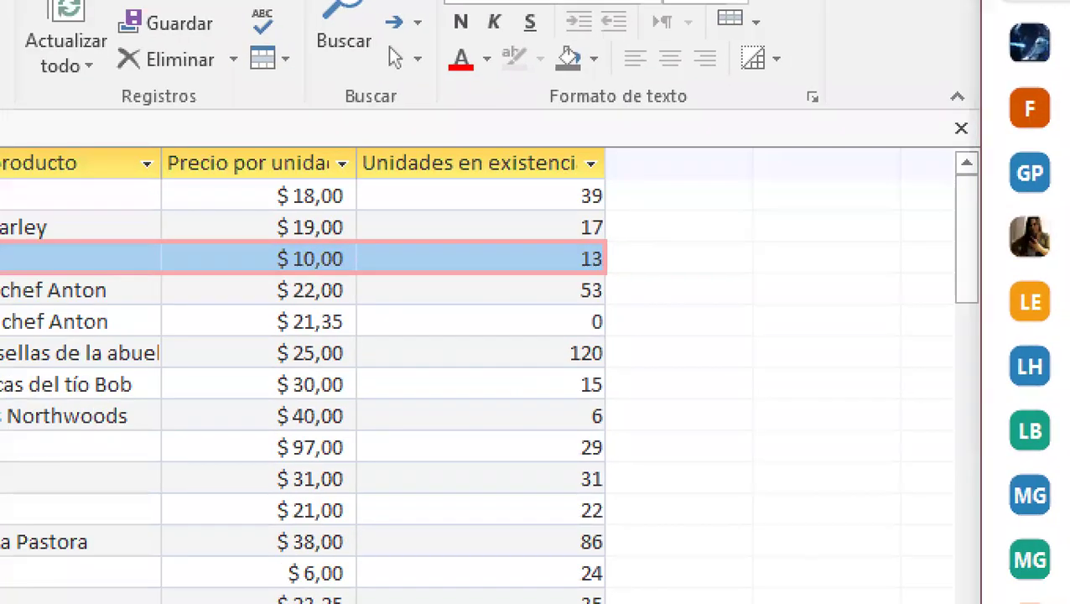
pyautogui.moveTo(261, 138)
pyautogui.mouseDown()
pyautogui.moveTo(424, 86)
pyautogui.moveTo(474, 154)
pyautogui.mouseUp()
pyautogui.moveTo(389, 9)
pyautogui.mouseDown()
pyautogui.moveTo(347, 45)
pyautogui.moveTo(610, 25)
pyautogui.moveTo(662, 149)
pyautogui.moveTo(675, 126)
pyautogui.moveTo(624, 128)
pyautogui.moveTo(600, 106)
pyautogui.mouseUp()
pyautogui.moveTo(667, 186)
pyautogui.mouseDown()
pyautogui.moveTo(755, 525)
pyautogui.moveTo(686, 196)
pyautogui.mouseUp()
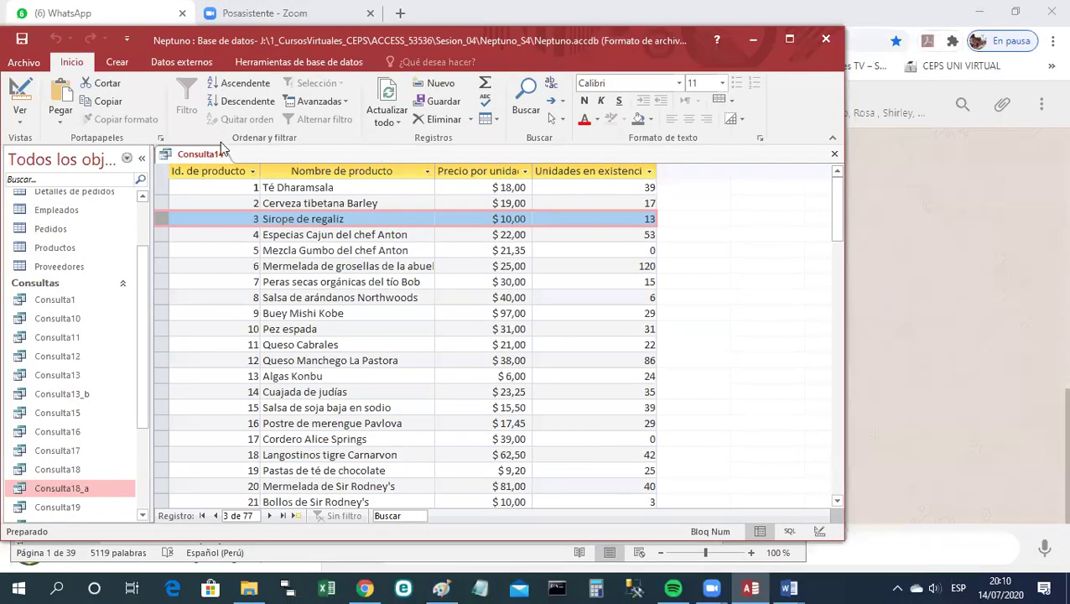
pyautogui.rightClick(223, 151)
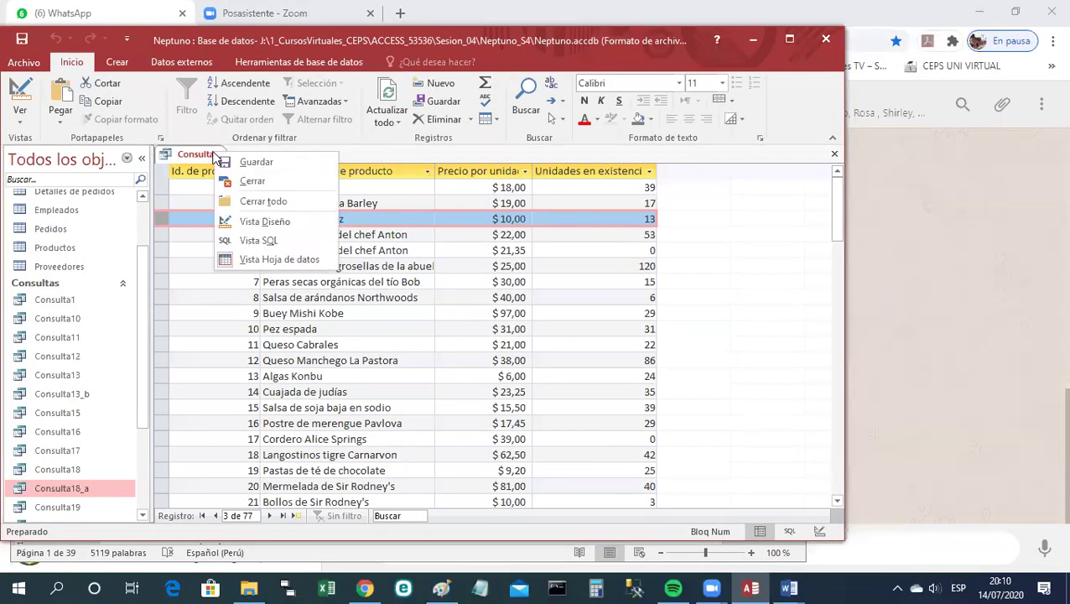
pyautogui.click(267, 222)
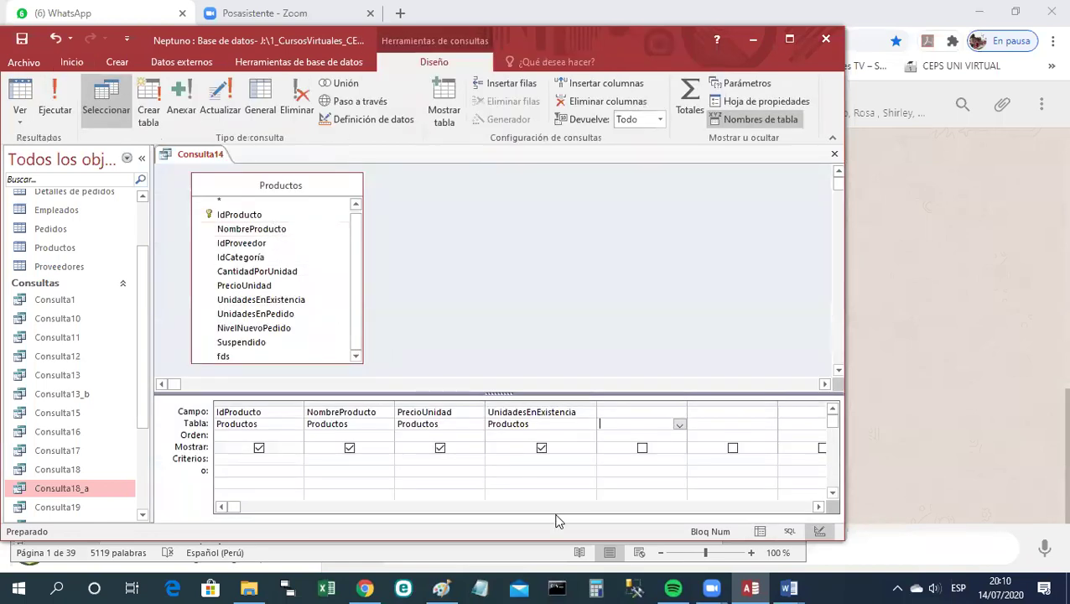
# Set the Formato property of the UnidadesEnExistencia column to Moneda and close the property sheet.
pyautogui.click(564, 409)
pyautogui.rightClick(563, 410)
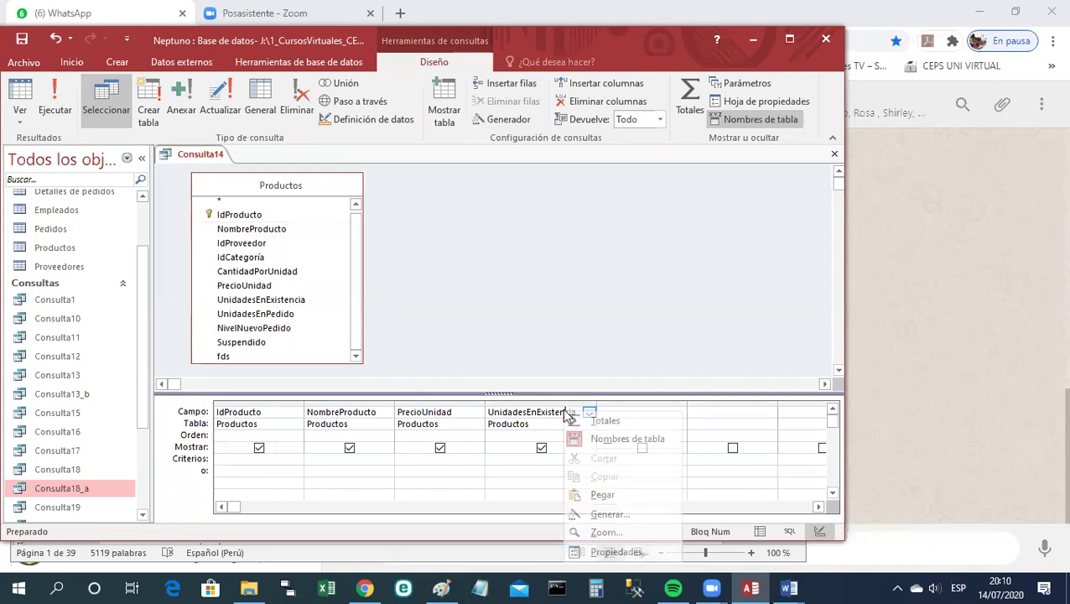
pyautogui.click(618, 552)
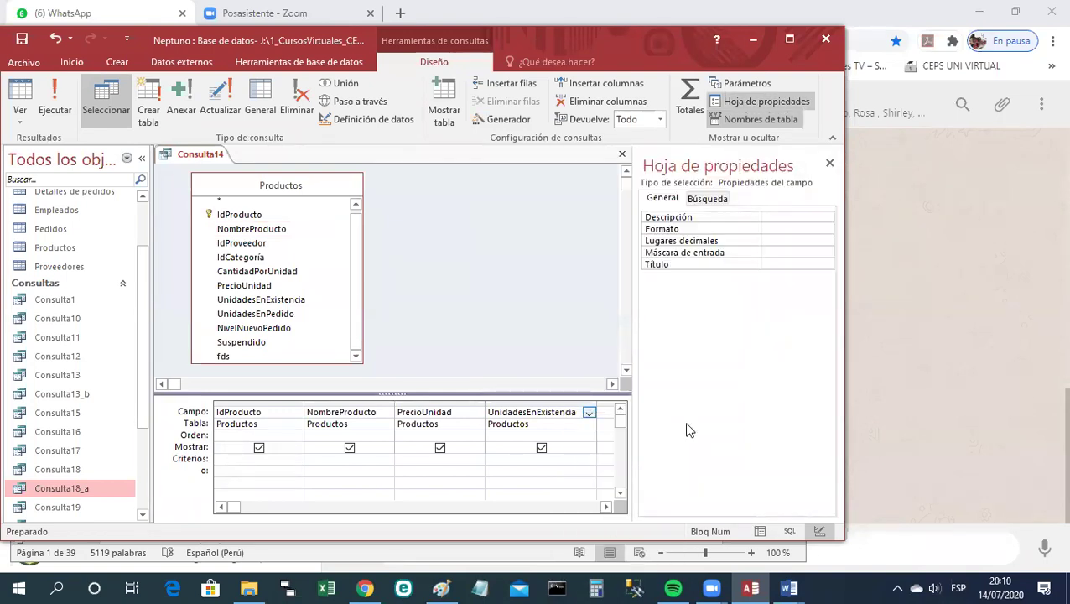
pyautogui.click(775, 229)
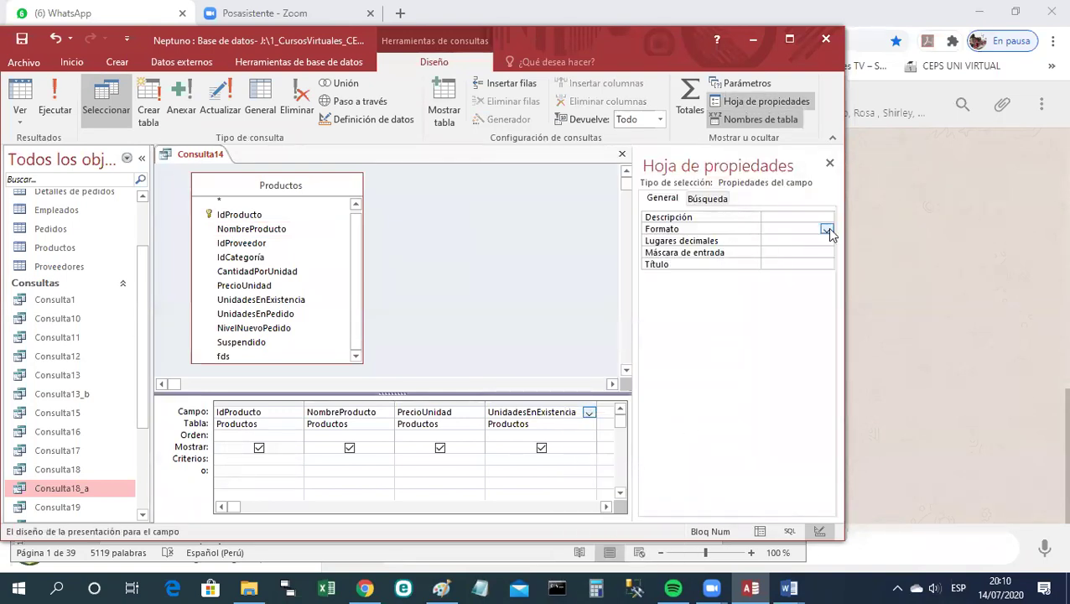
pyautogui.click(826, 228)
pyautogui.click(793, 252)
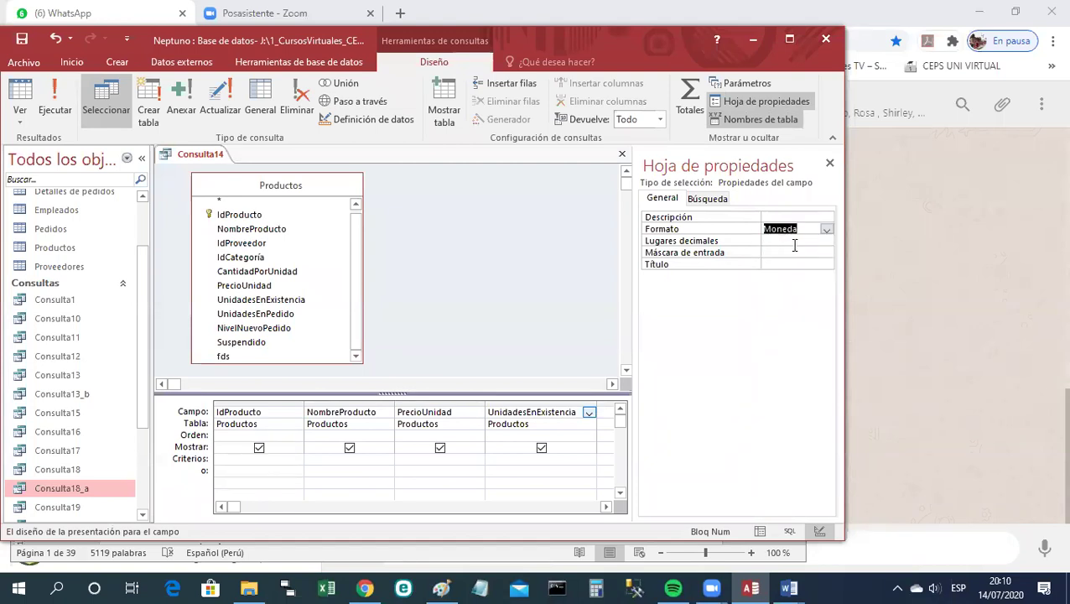
pyautogui.click(829, 163)
# Enter the expression precioUnidad * unidadesEnExiatencia in the first empty column of the query grid, widening that column to fit.
pyautogui.click(646, 410)
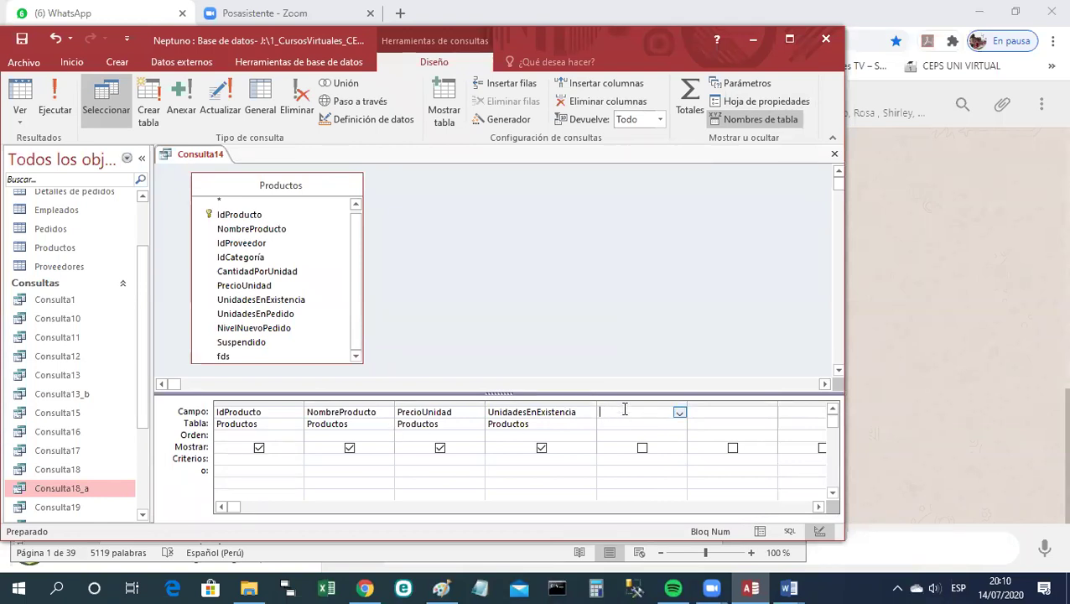
pyautogui.write('precioUnidad')
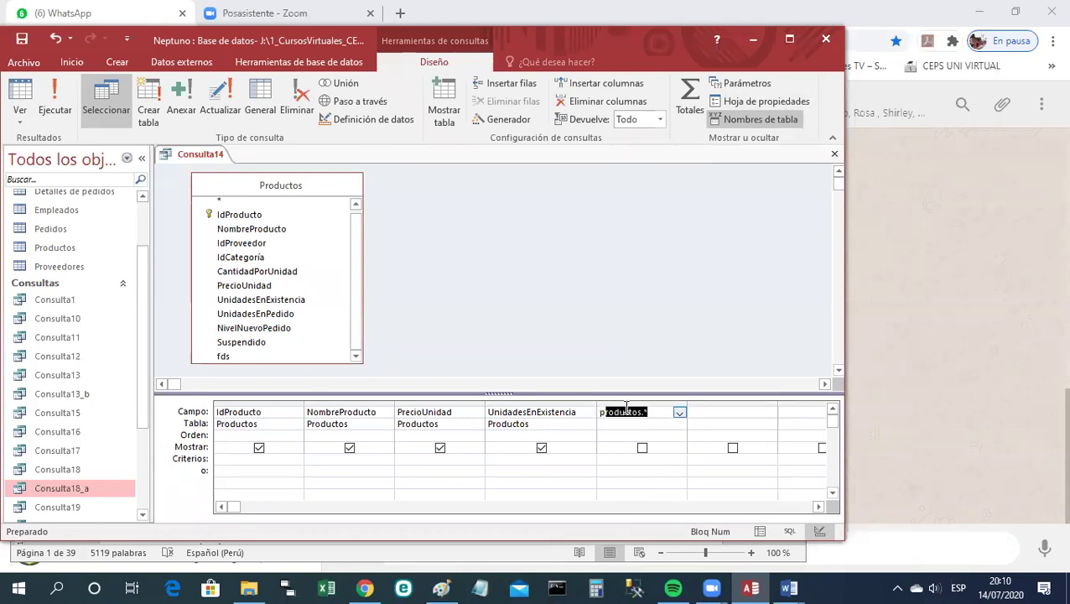
pyautogui.click(823, 529)
pyautogui.write('cioUnidad')
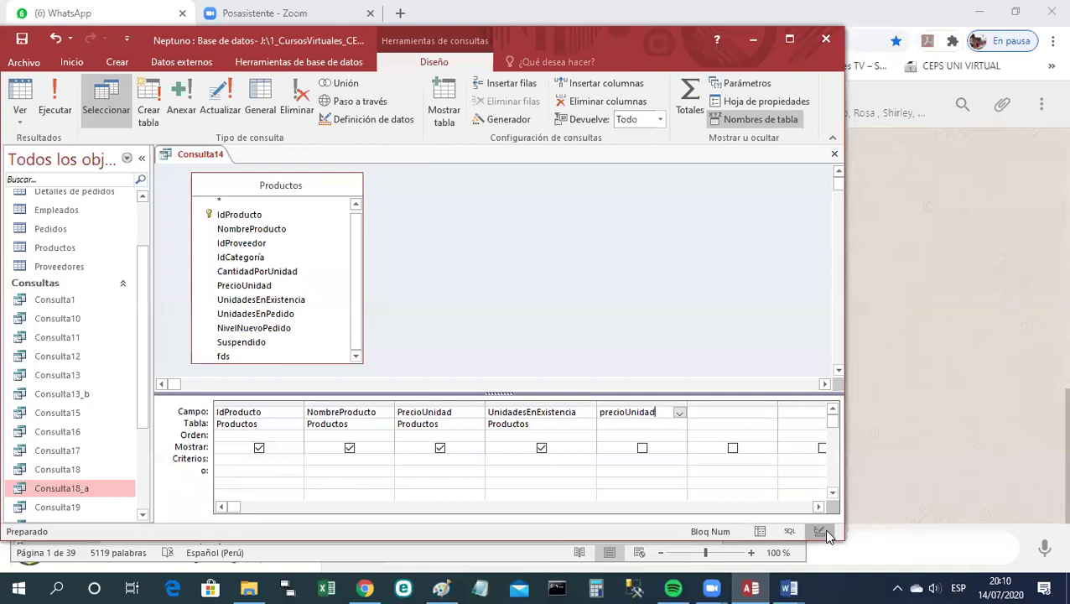
pyautogui.moveTo(686, 404); pyautogui.dragTo(771, 405)
pyautogui.write('*')
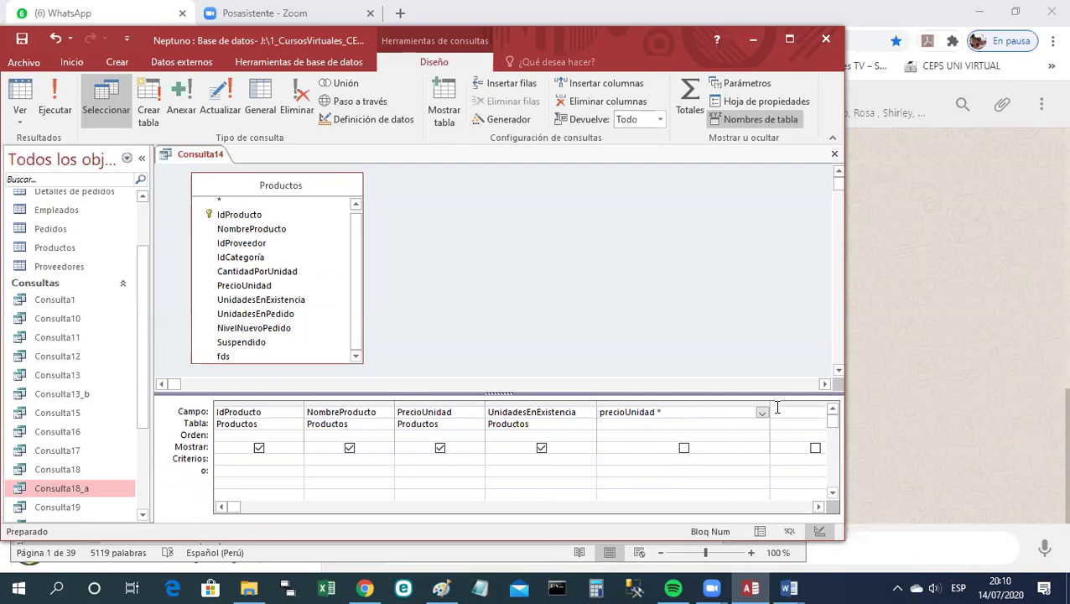
pyautogui.write(' unidadesEnExiatencia')
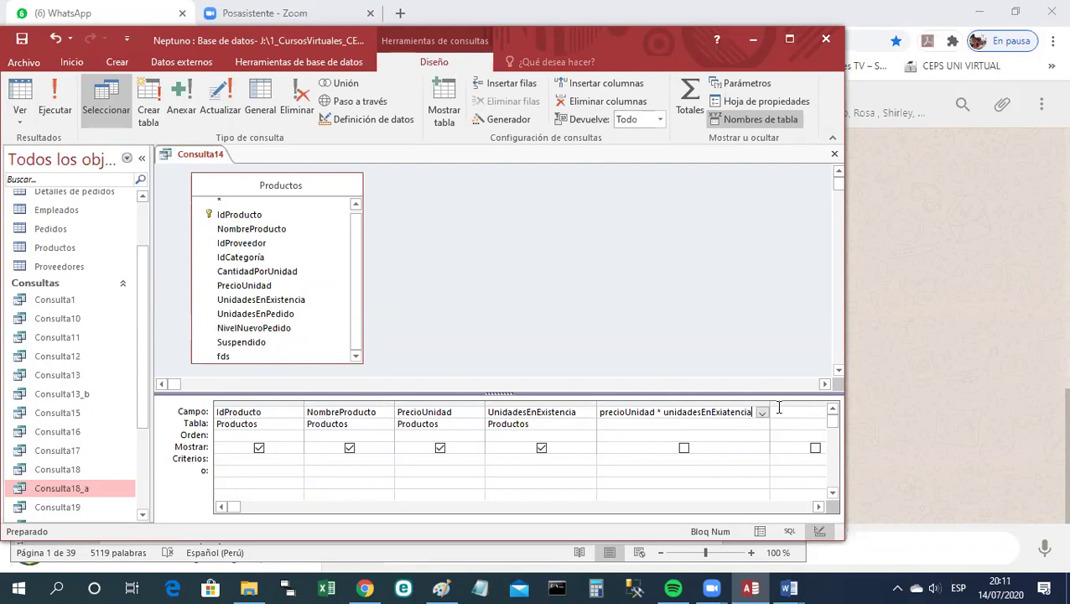
# Correct the misspelled field name in the calculated expression to unidadesEnExistencia and commit the entry.
pyautogui.press('Left')
pyautogui.press('Left')
pyautogui.press('Left')
pyautogui.press('Left')
pyautogui.press('Left')
pyautogui.press('Left')
pyautogui.press('Left')
pyautogui.press('Delete')
pyautogui.write('s')
pyautogui.press('Right')
pyautogui.press('Right')
pyautogui.press('Right')
pyautogui.press('Right')
pyautogui.press('Right')
pyautogui.press('Right')
pyautogui.press('Return')
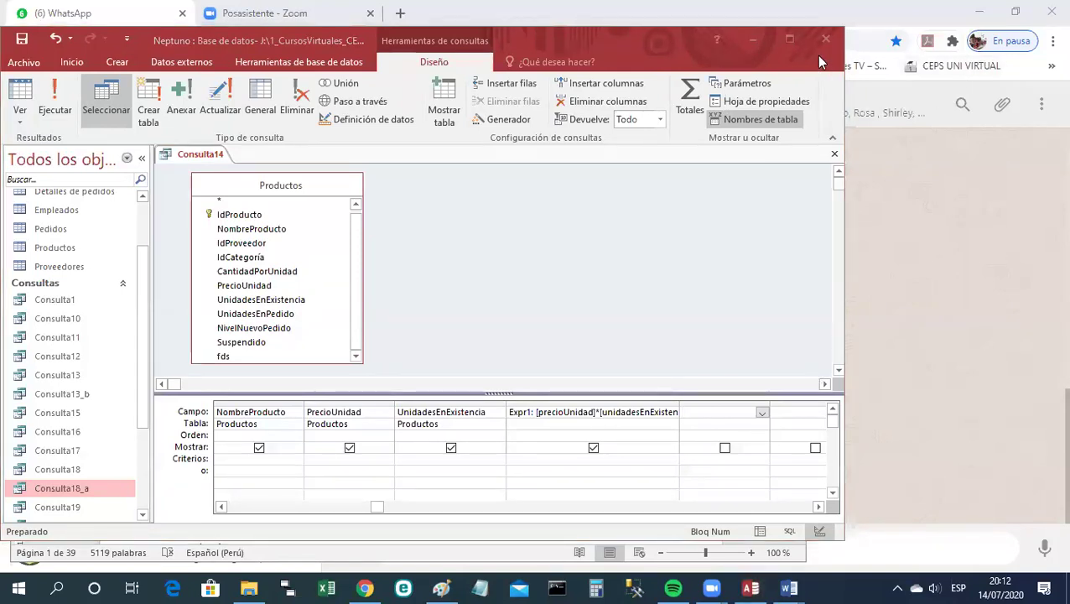
# Maximize the database window, collapse the navigation pane and widen the calculated column to fit its full expression.
pyautogui.click(789, 40)
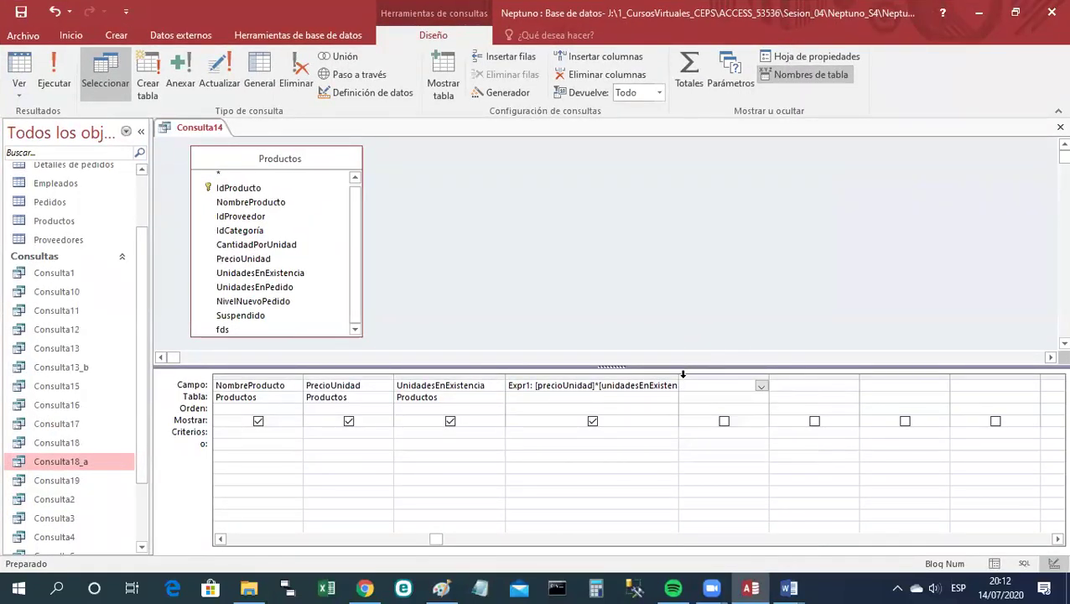
pyautogui.moveTo(677, 372); pyautogui.dragTo(699, 374)
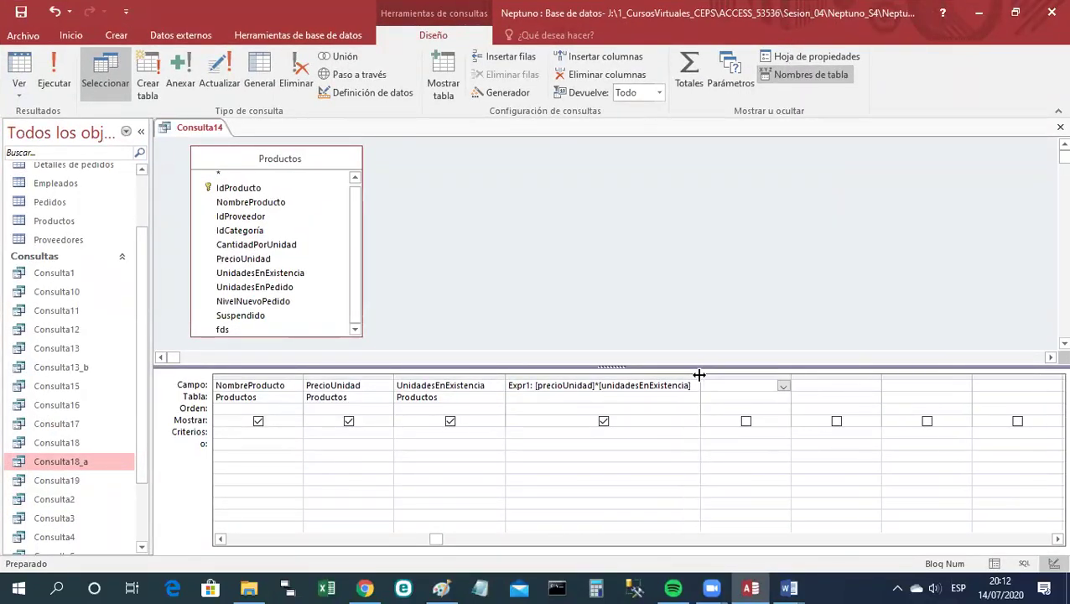
pyautogui.click(140, 132)
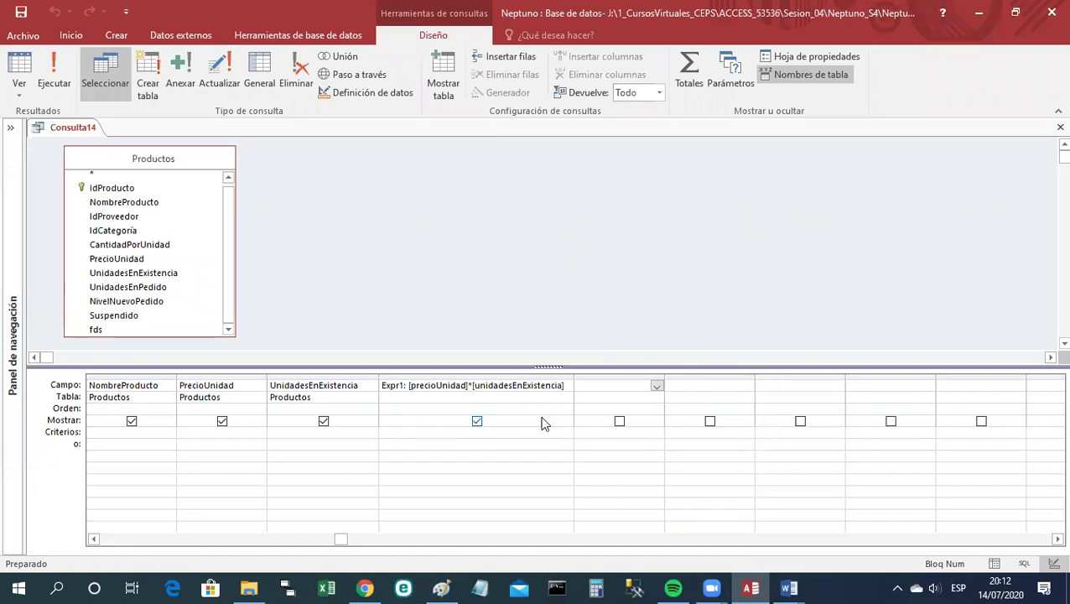
# Set the Formato property of the calculated price-times-stock column to Moneda and close the property sheet.
pyautogui.rightClick(444, 385)
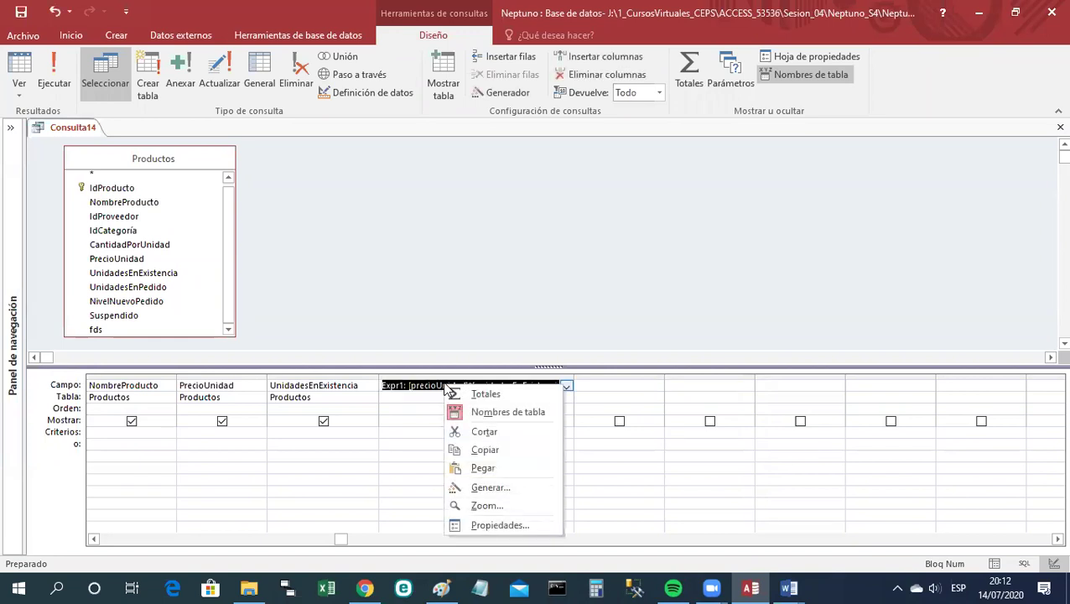
pyautogui.click(492, 524)
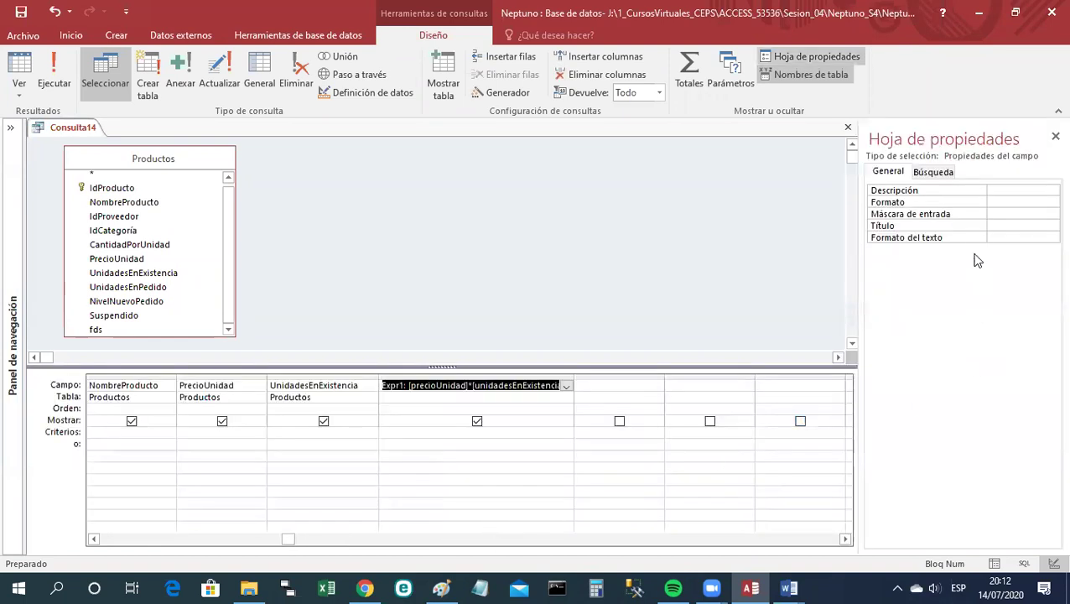
pyautogui.click(972, 203)
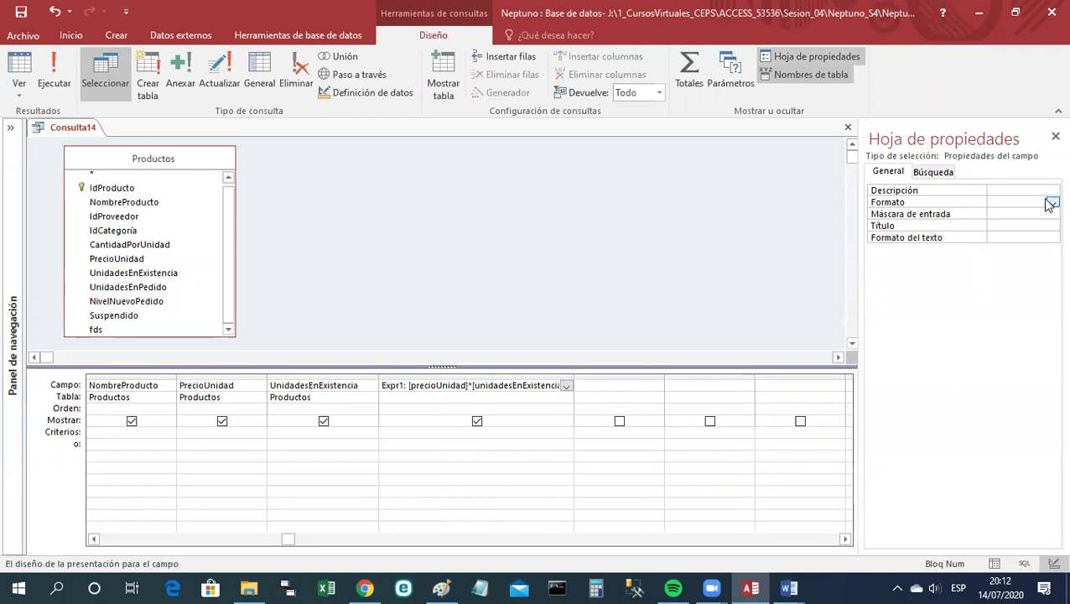
pyautogui.click(1051, 204)
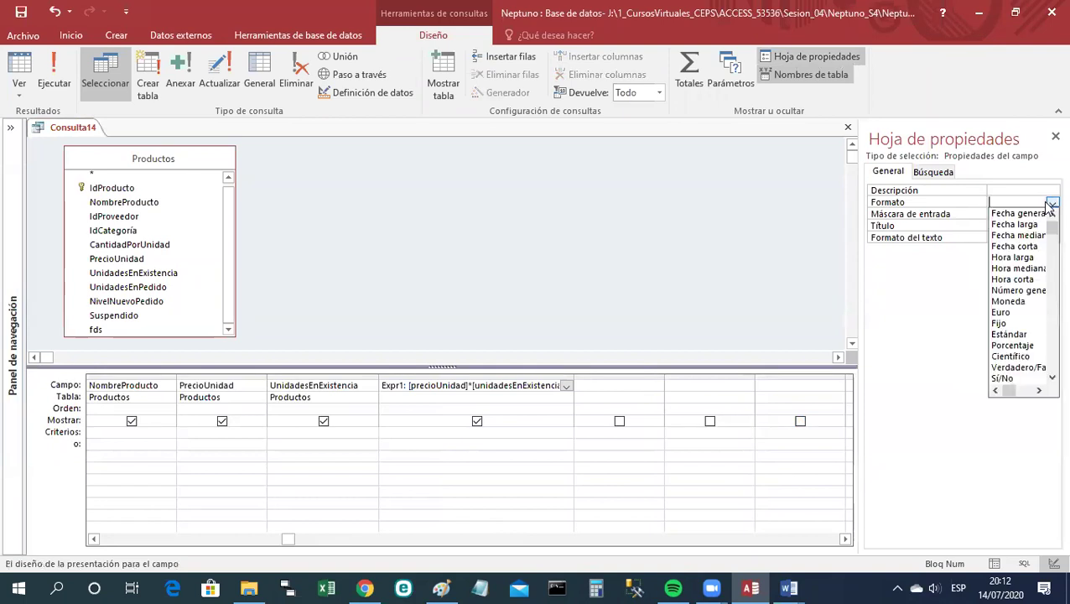
pyautogui.click(1014, 301)
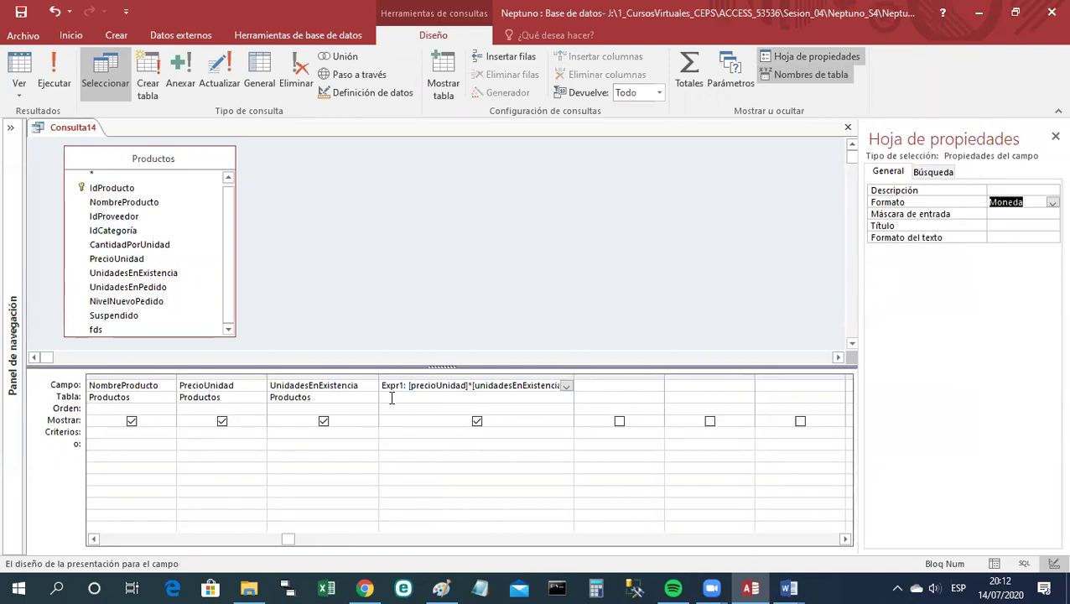
pyautogui.click(1054, 137)
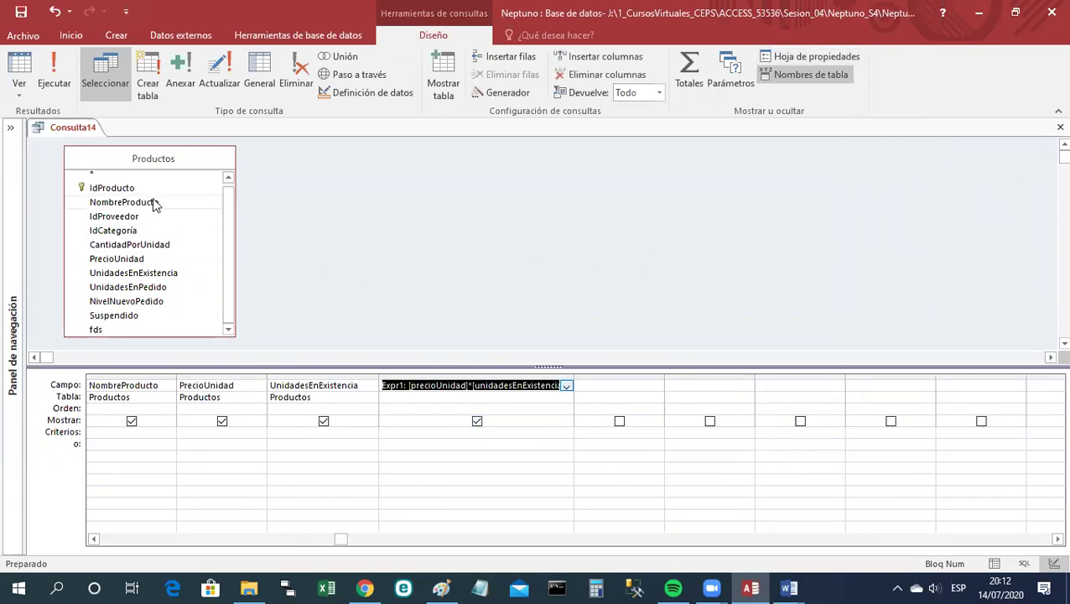
# View the results as a datasheet, highlight the Sirope de regaliz record to check its calculated value, and return to Design view.
pyautogui.rightClick(86, 132)
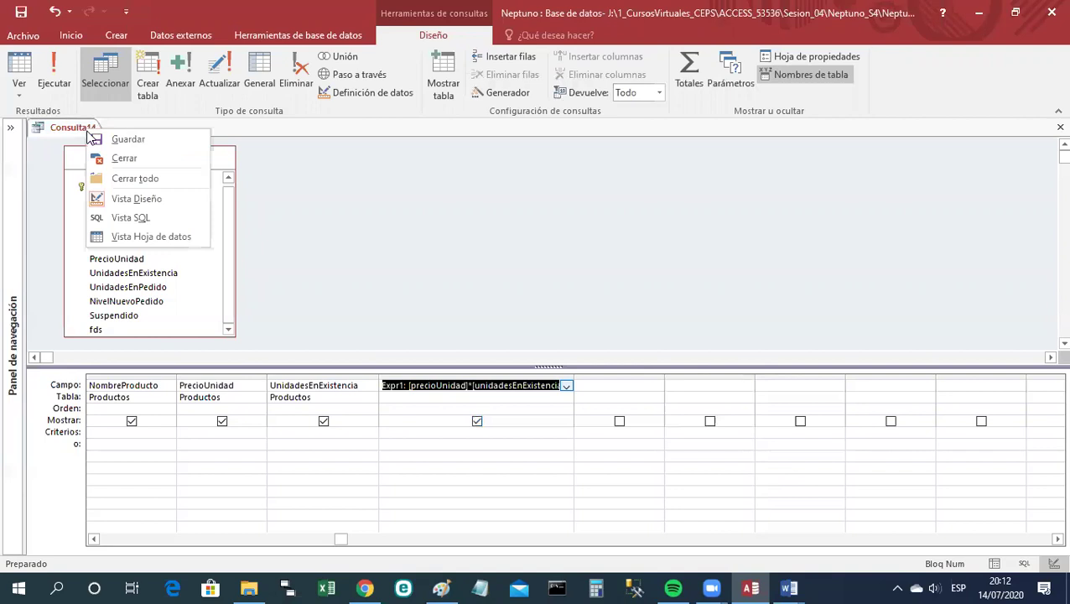
pyautogui.click(151, 237)
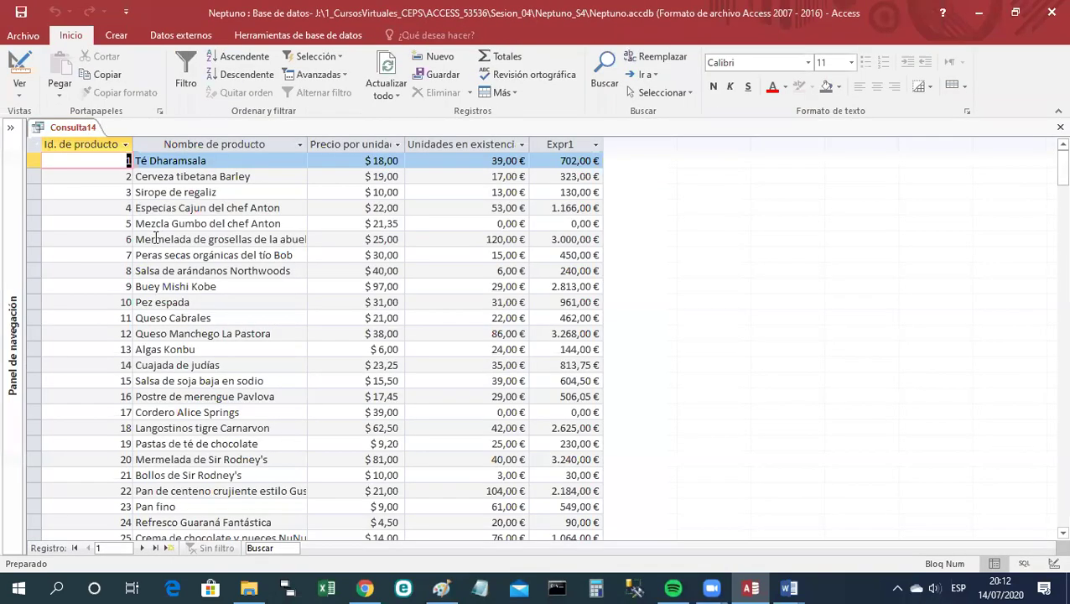
pyautogui.click(32, 192)
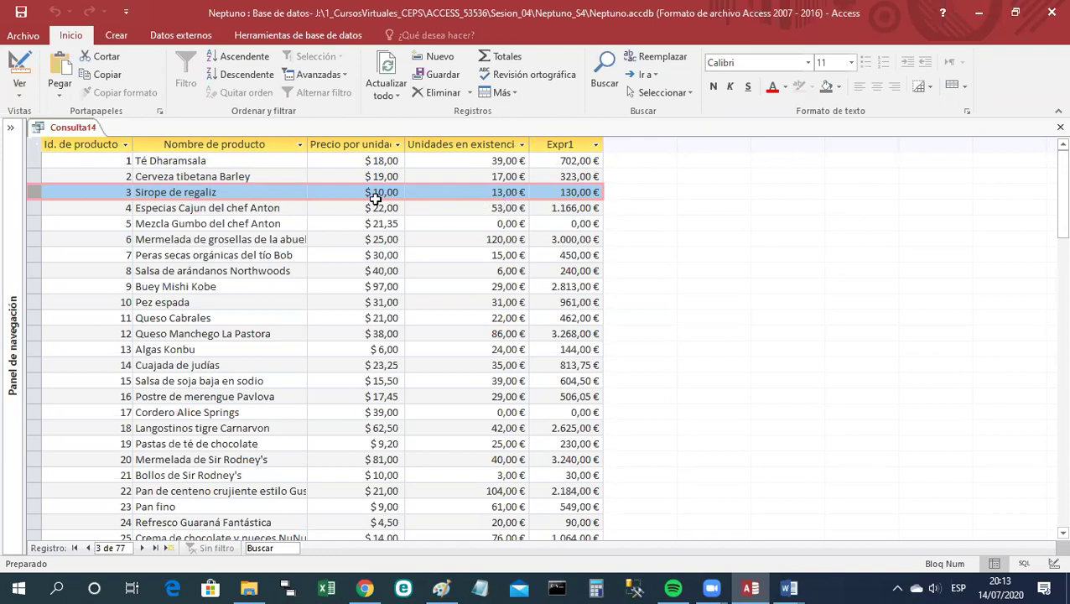
pyautogui.rightClick(53, 133)
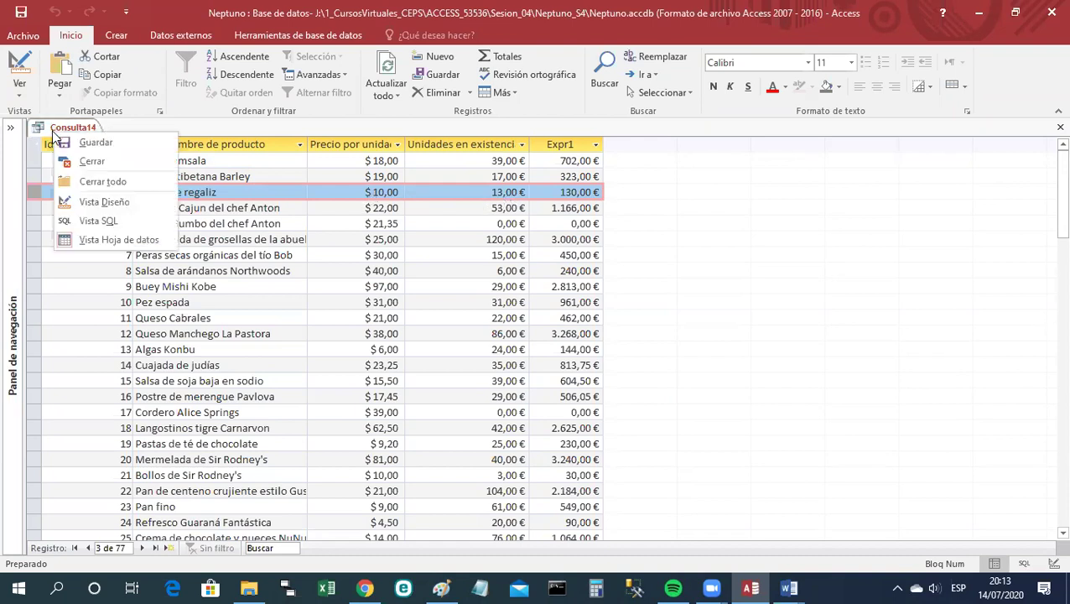
pyautogui.click(107, 203)
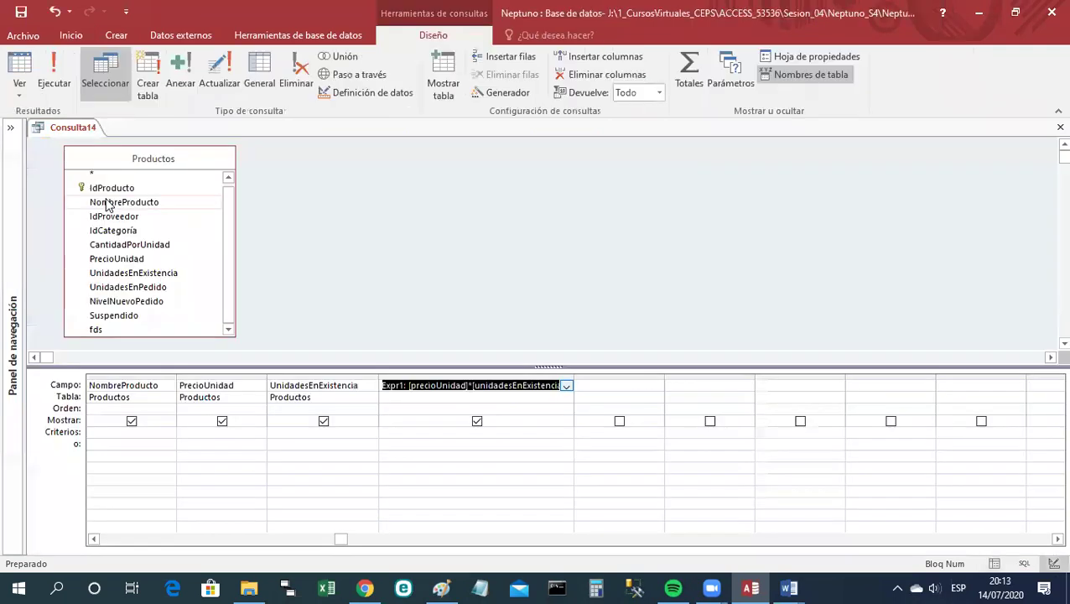
# Set the Formato property of the UnidadesEnExistencia column to Número general.
pyautogui.click(320, 383)
pyautogui.rightClick(320, 382)
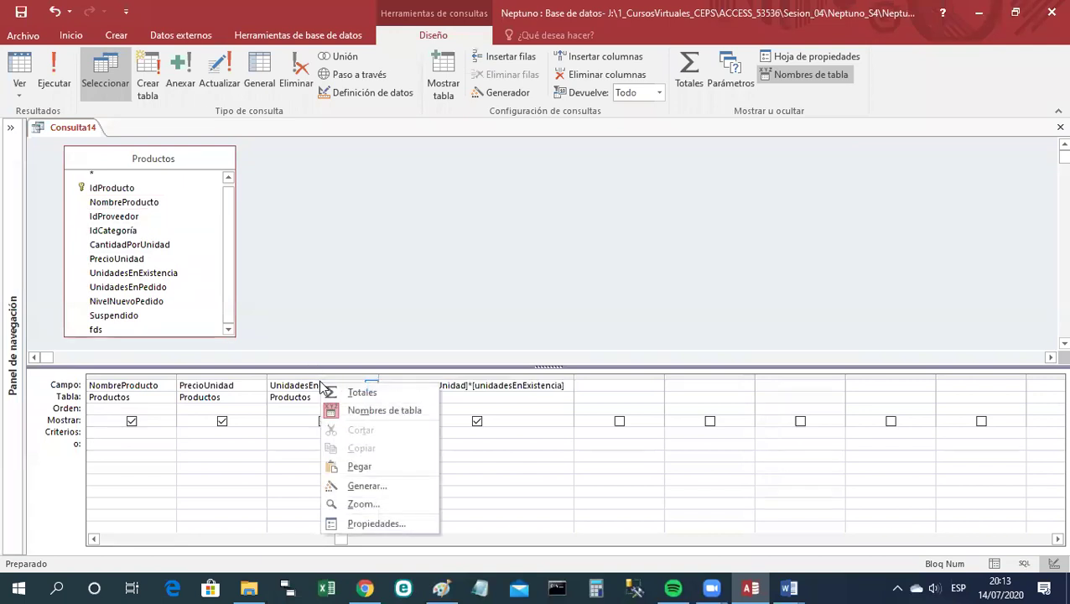
pyautogui.click(370, 524)
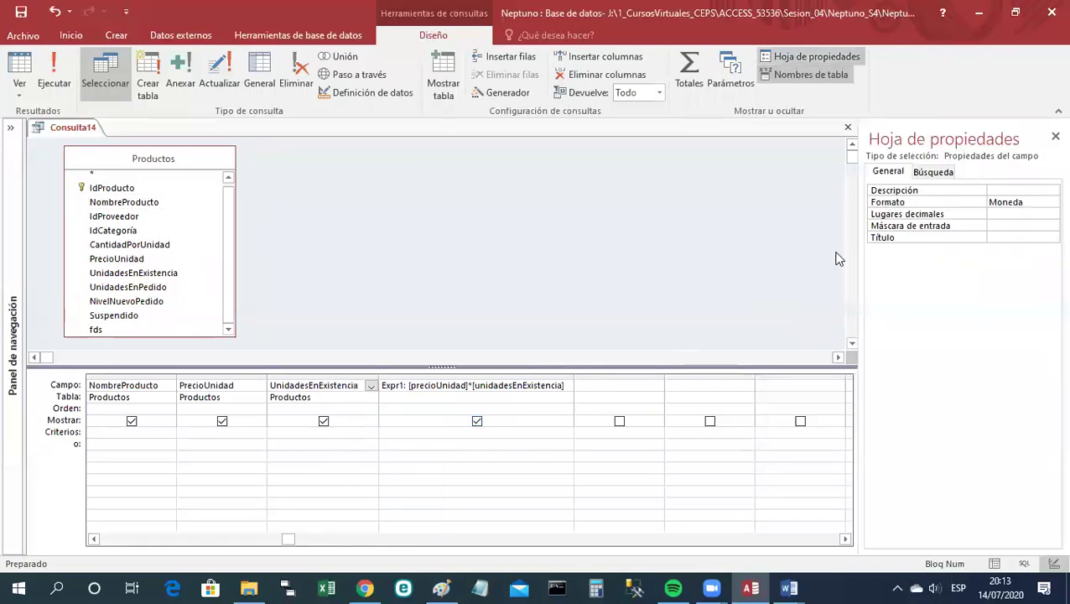
pyautogui.click(1027, 202)
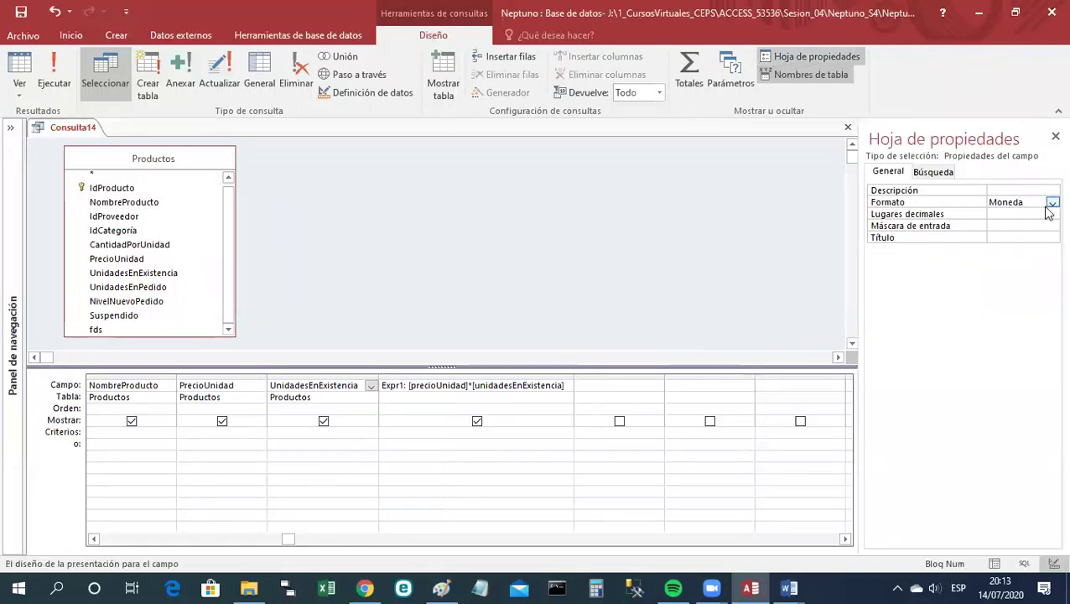
pyautogui.click(1051, 204)
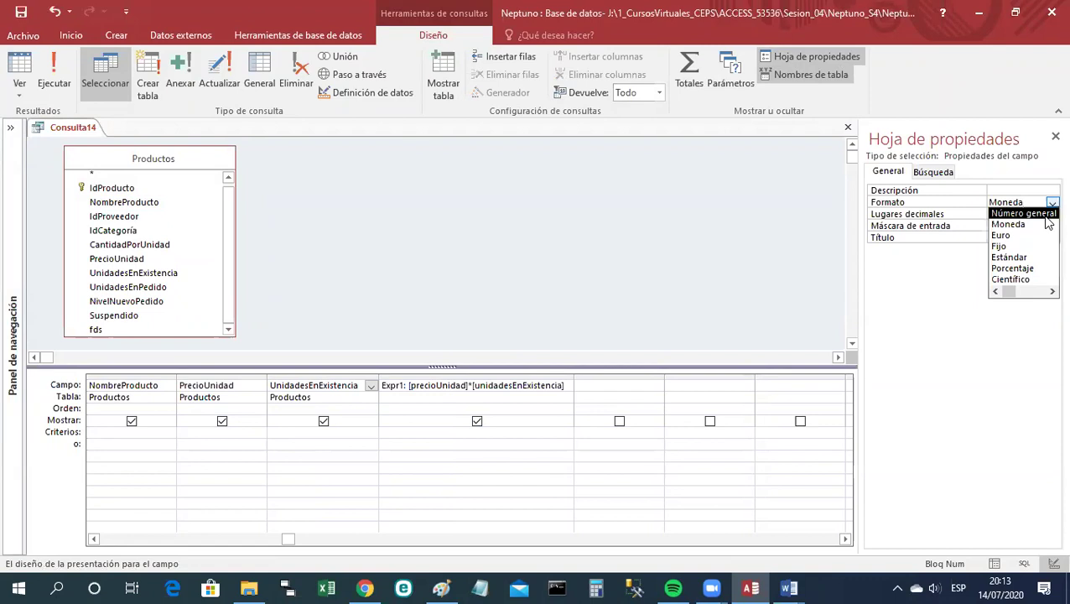
pyautogui.click(1045, 215)
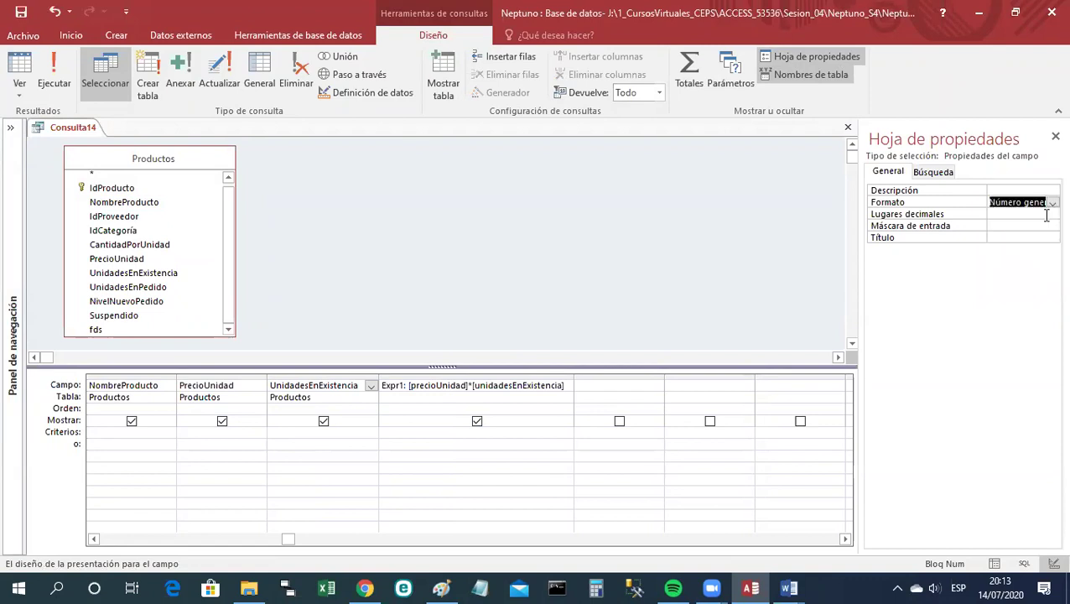
# Close the property sheet, check the Sirope de regaliz record in the datasheet results and return to Design view.
pyautogui.click(412, 388)
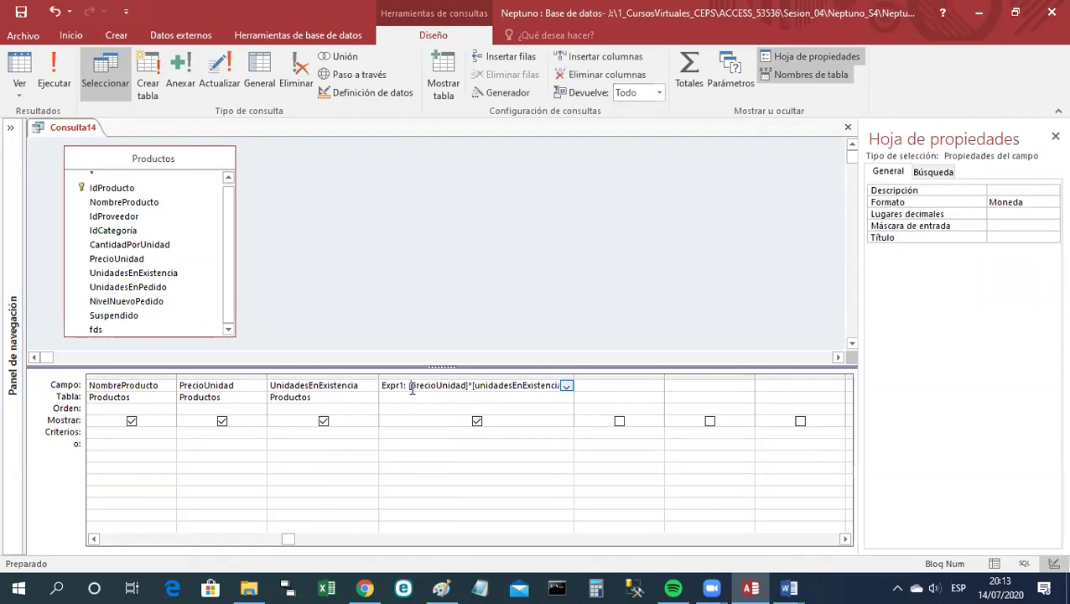
pyautogui.click(1054, 137)
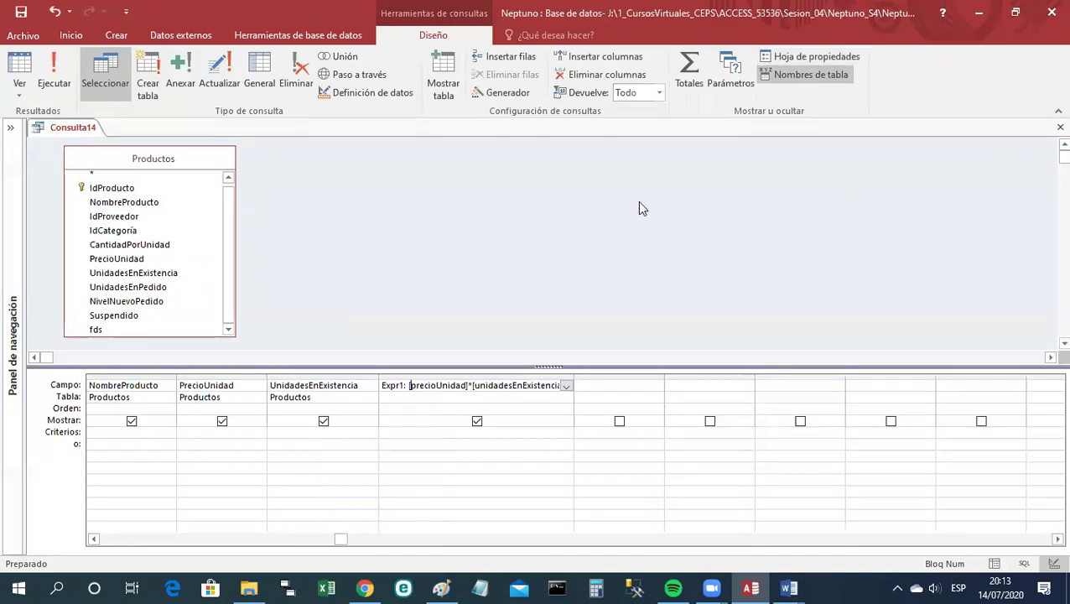
pyautogui.rightClick(57, 134)
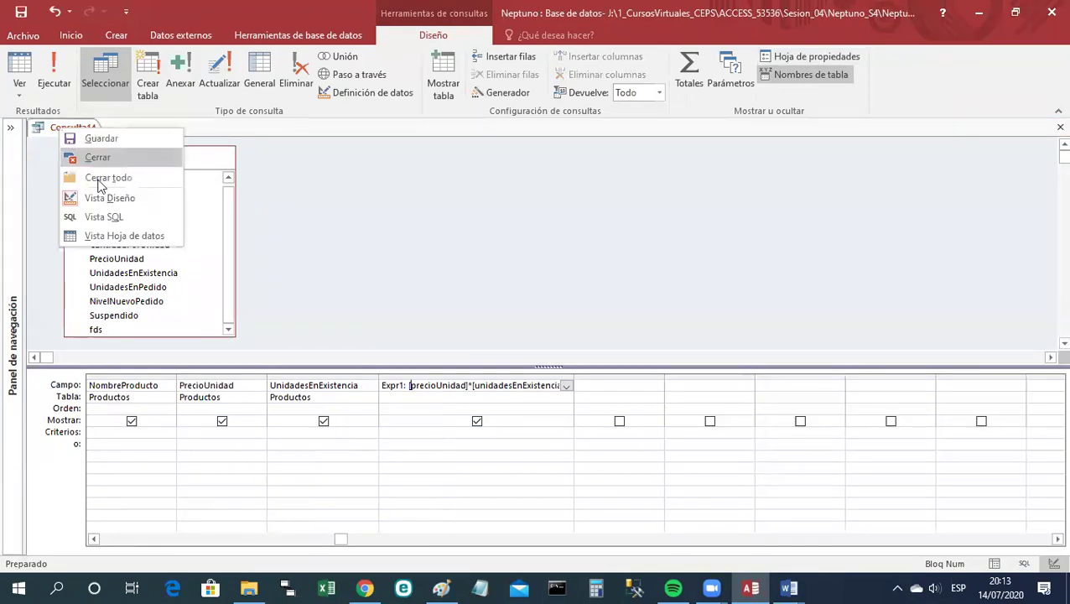
pyautogui.click(118, 241)
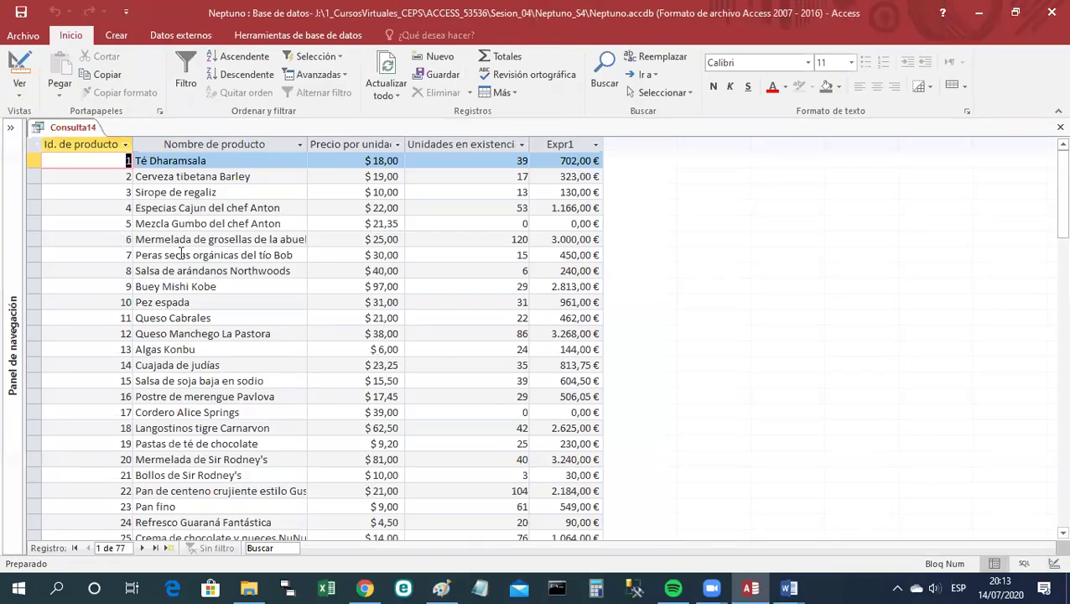
pyautogui.click(34, 195)
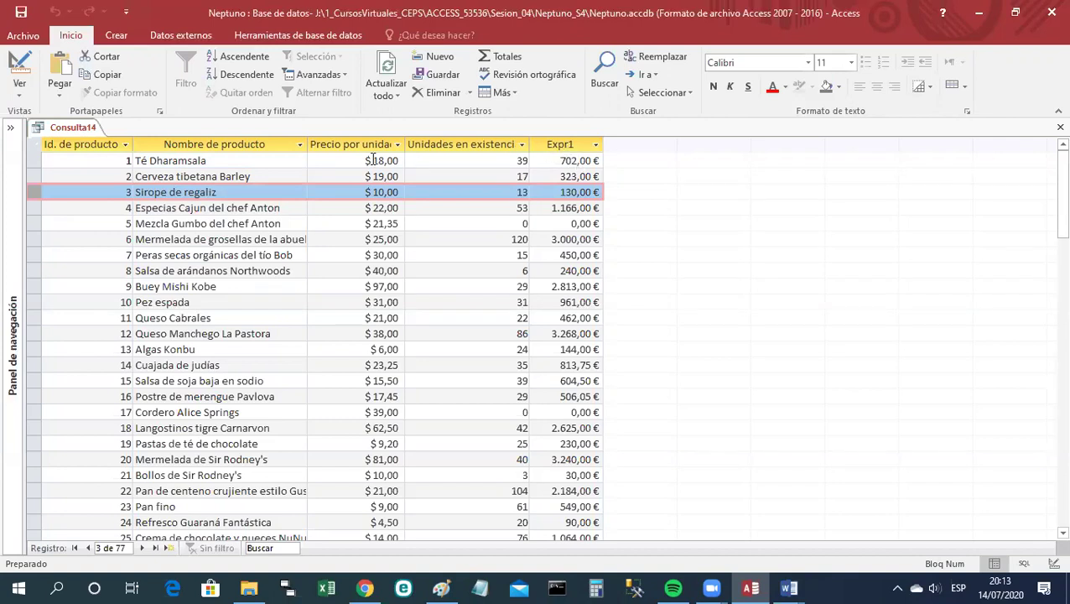
pyautogui.rightClick(71, 134)
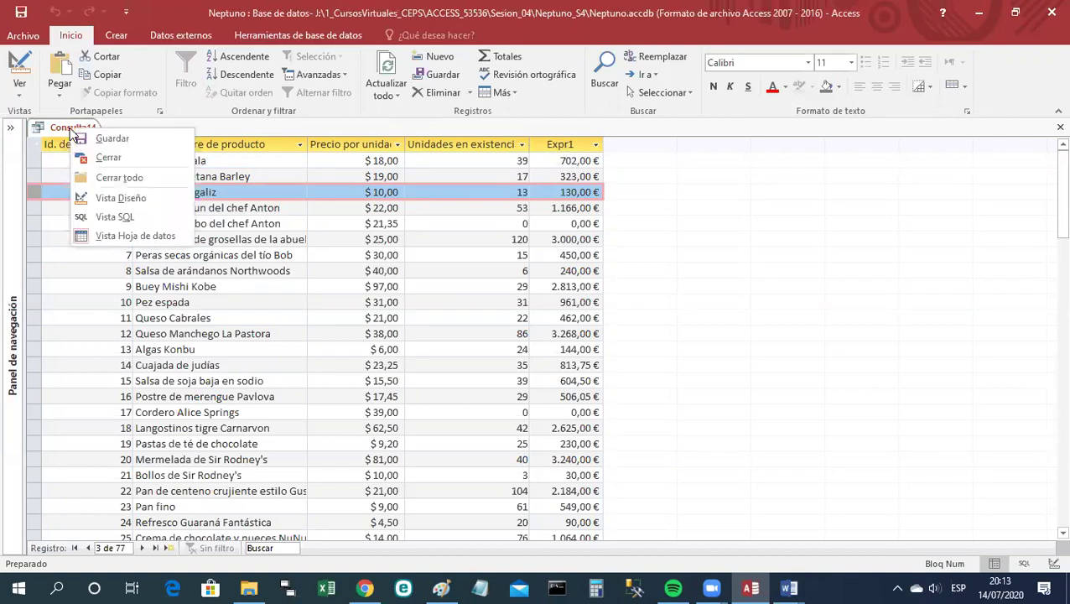
pyautogui.click(107, 200)
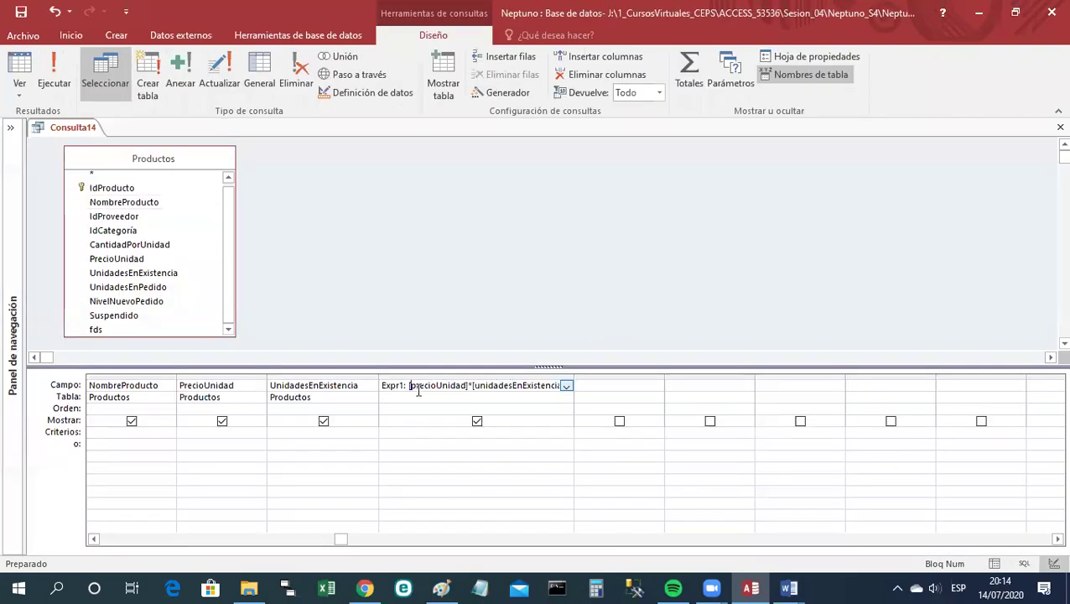
# Widen the calculated column and replace its Expr1 alias with Monto Valorado.
pyautogui.moveTo(572, 376); pyautogui.dragTo(616, 386)
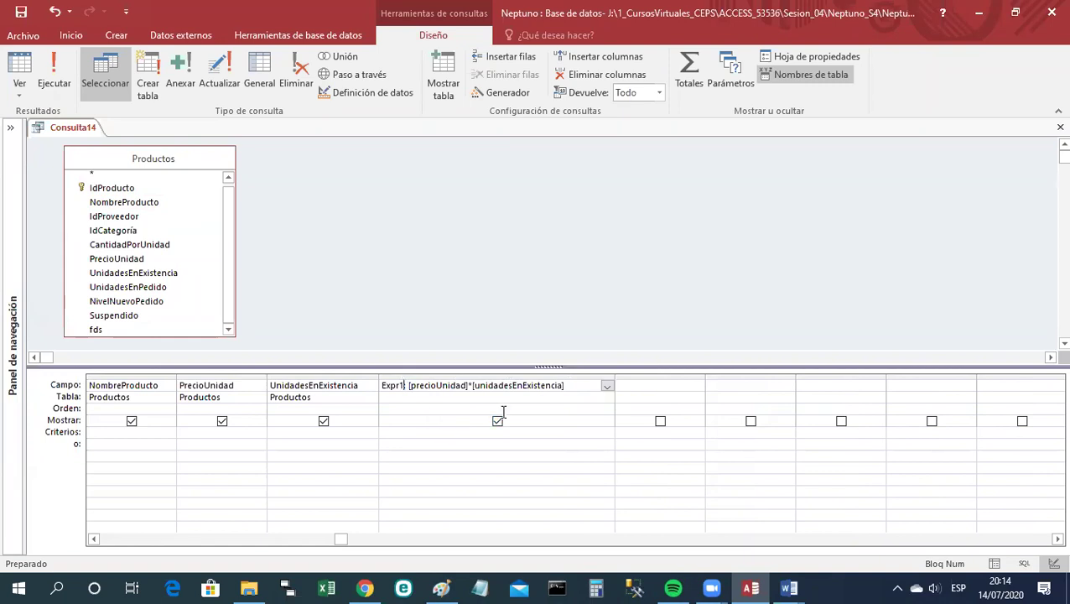
pyautogui.press('BackSpace')
pyautogui.press('BackSpace')
pyautogui.press('BackSpace')
pyautogui.press('BackSpace')
pyautogui.press('BackSpace')
pyautogui.press('BackSpace')
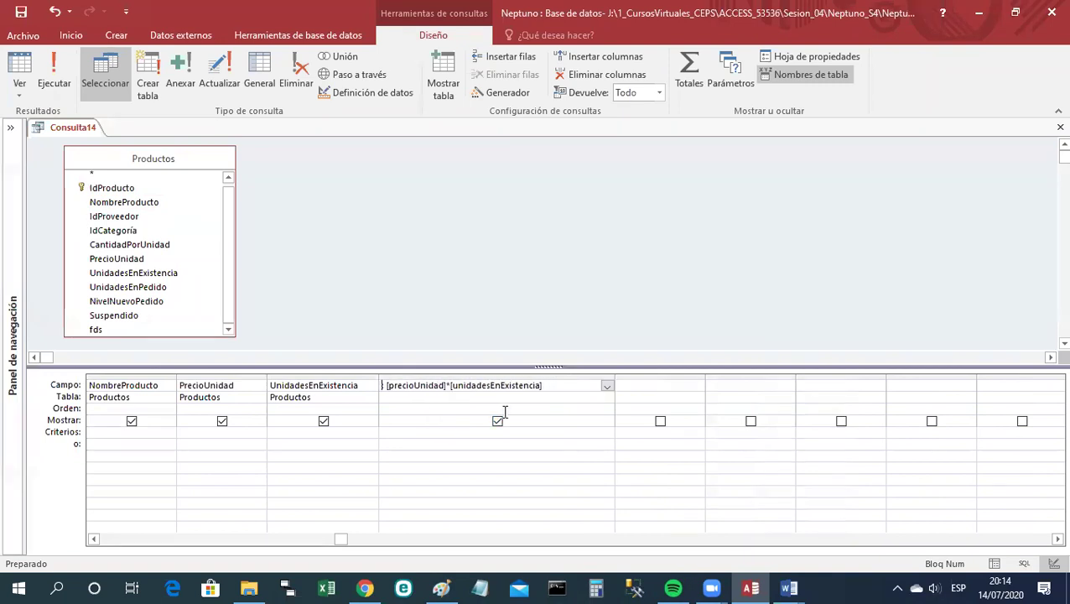
pyautogui.write('Mn')
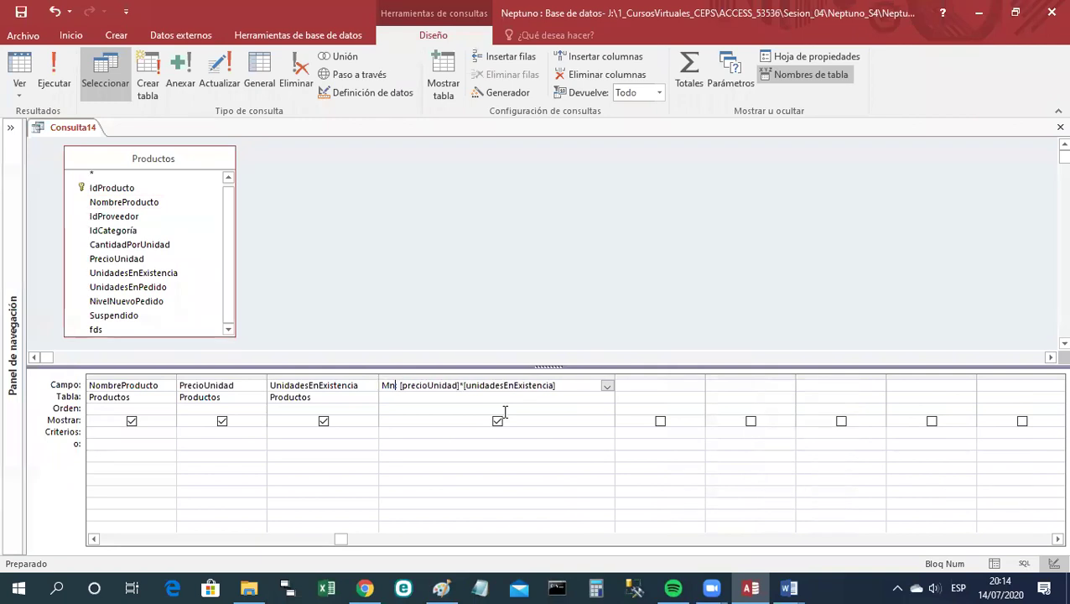
pyautogui.press('BackSpace')
pyautogui.press('BackSpace')
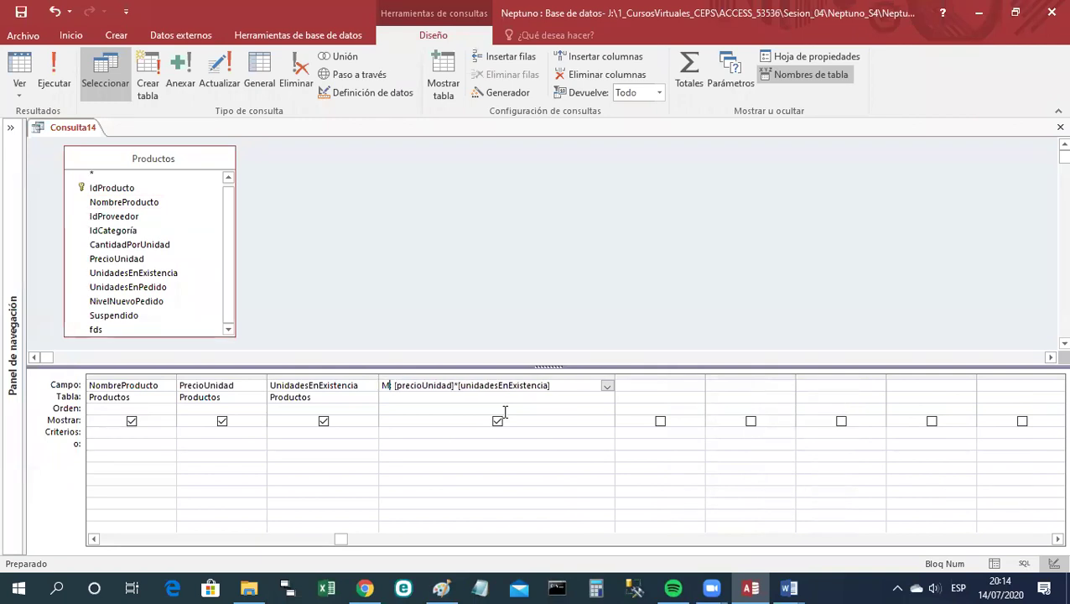
pyautogui.write('onto')
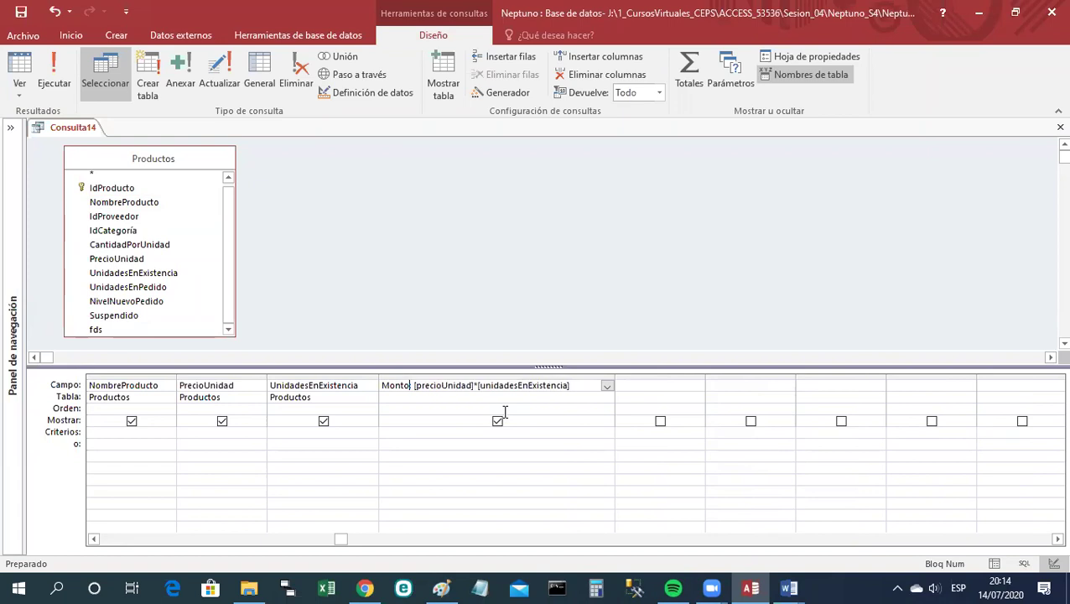
pyautogui.write(' Valorad')
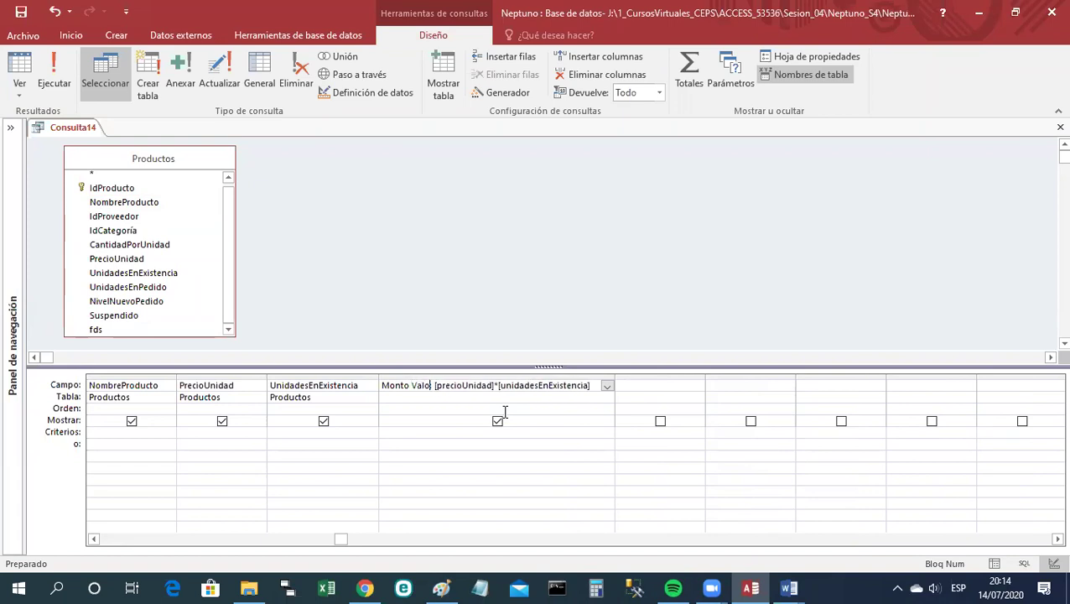
pyautogui.write('o')
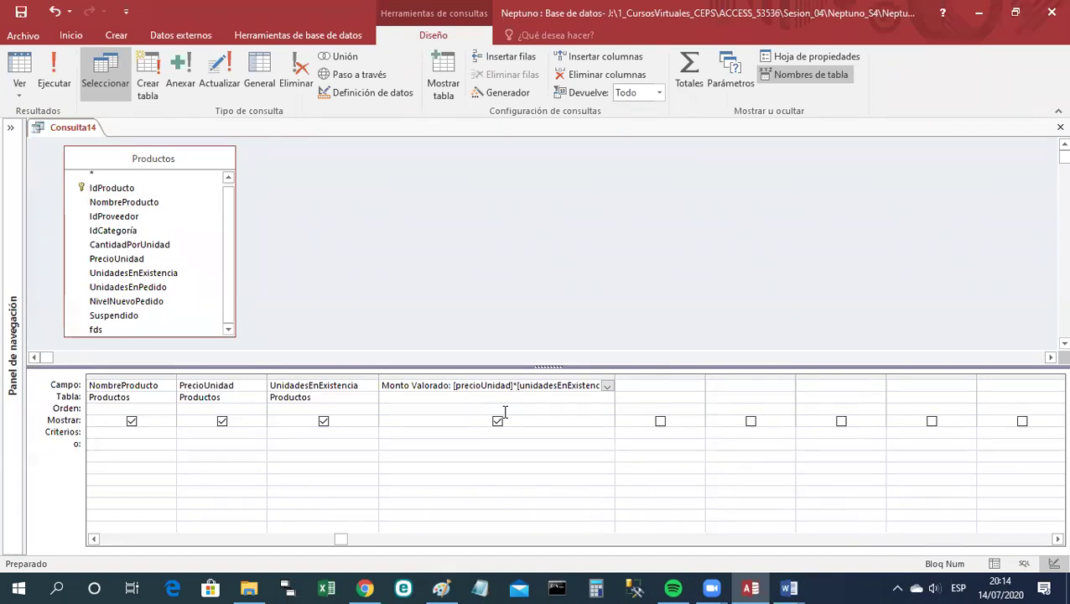
pyautogui.press('Tab')
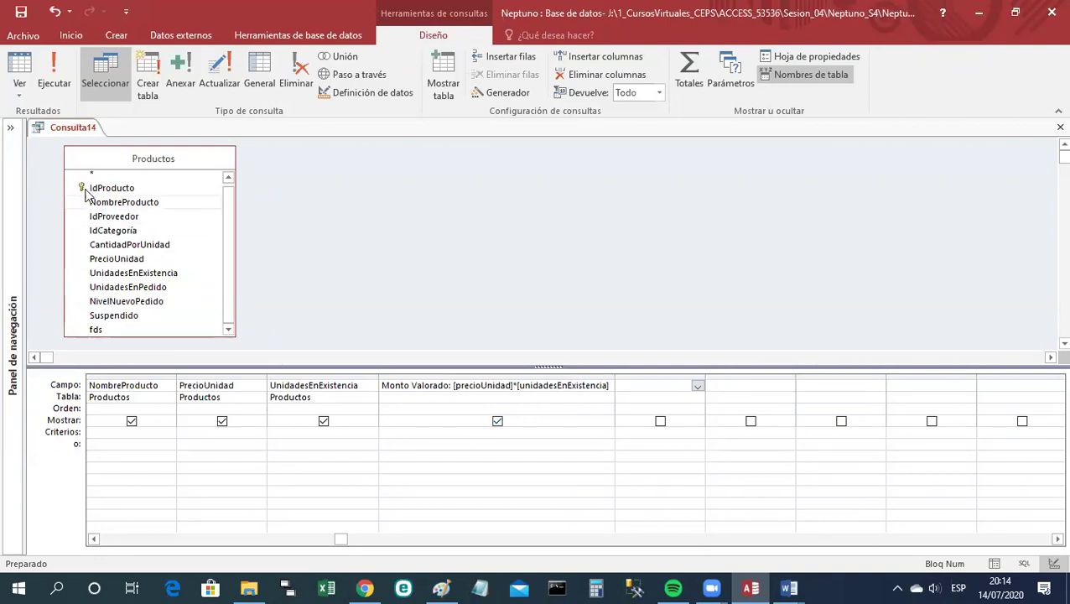
# In the datasheet results, widen the Monto Valorado and Unidades en existencia columns to show their full headings, then return to Design view.
pyautogui.rightClick(67, 129)
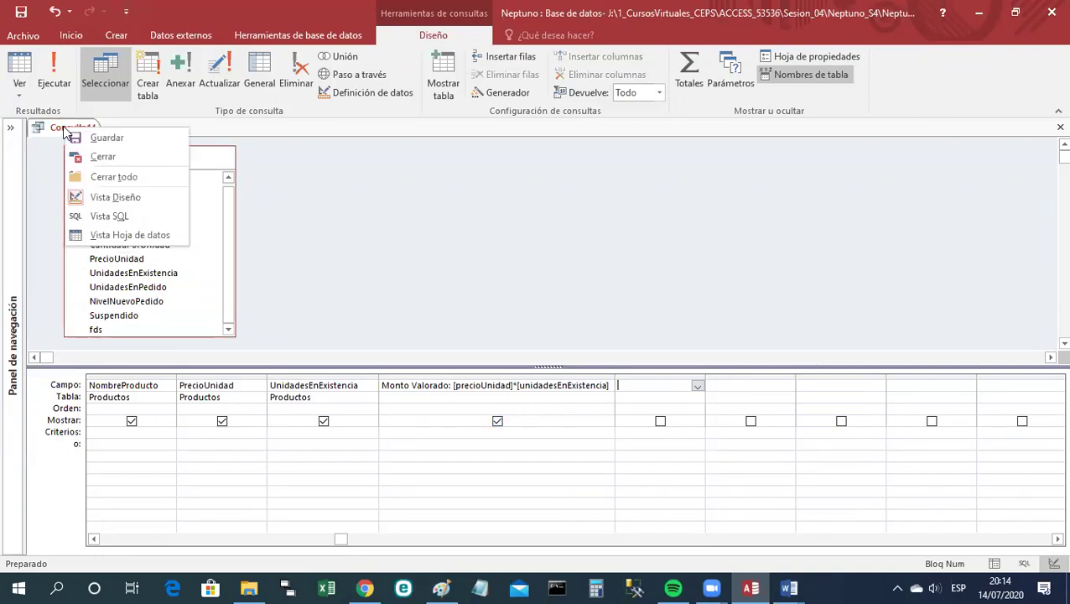
pyautogui.click(99, 236)
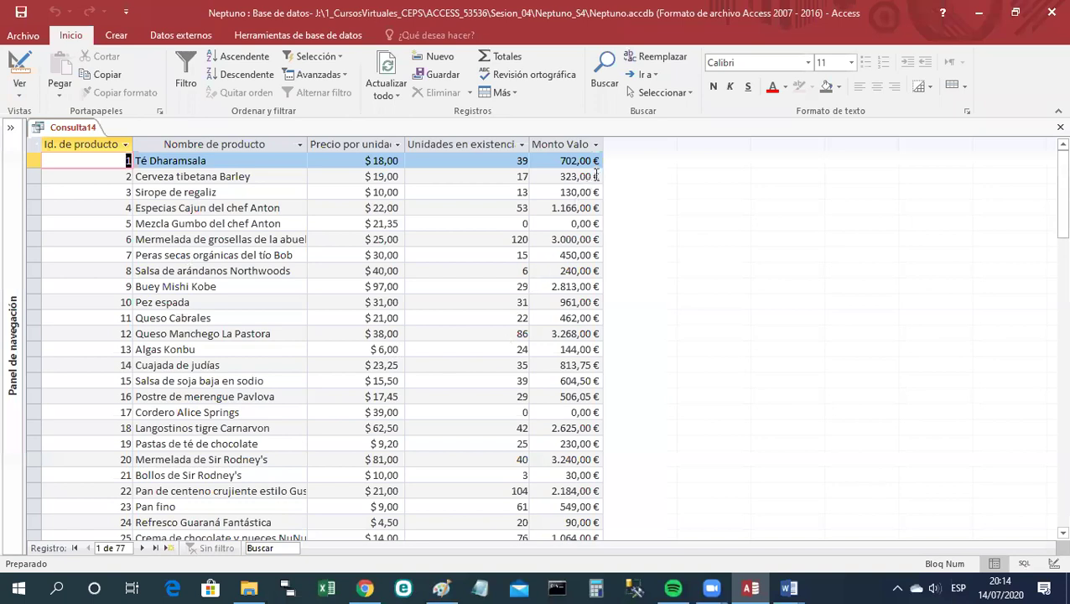
pyautogui.moveTo(602, 150); pyautogui.dragTo(632, 149)
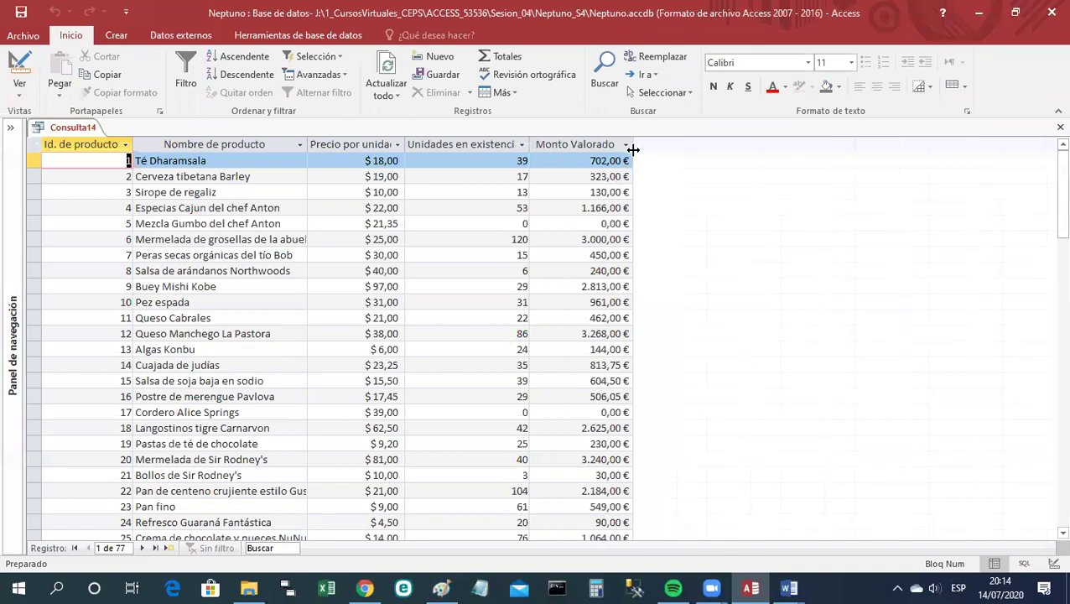
pyautogui.moveTo(529, 145); pyautogui.dragTo(539, 144)
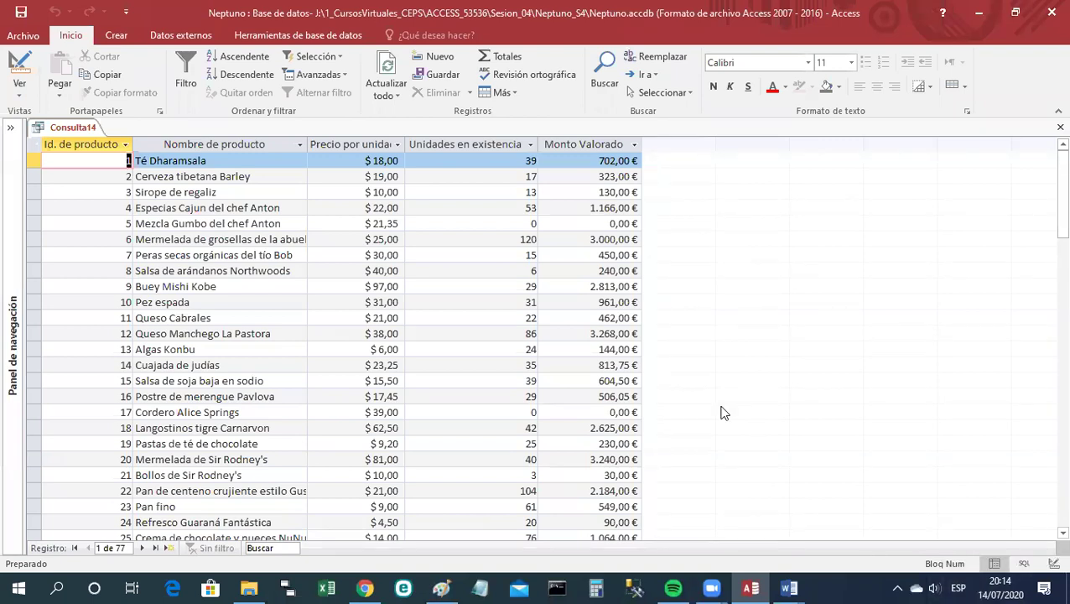
pyautogui.rightClick(72, 130)
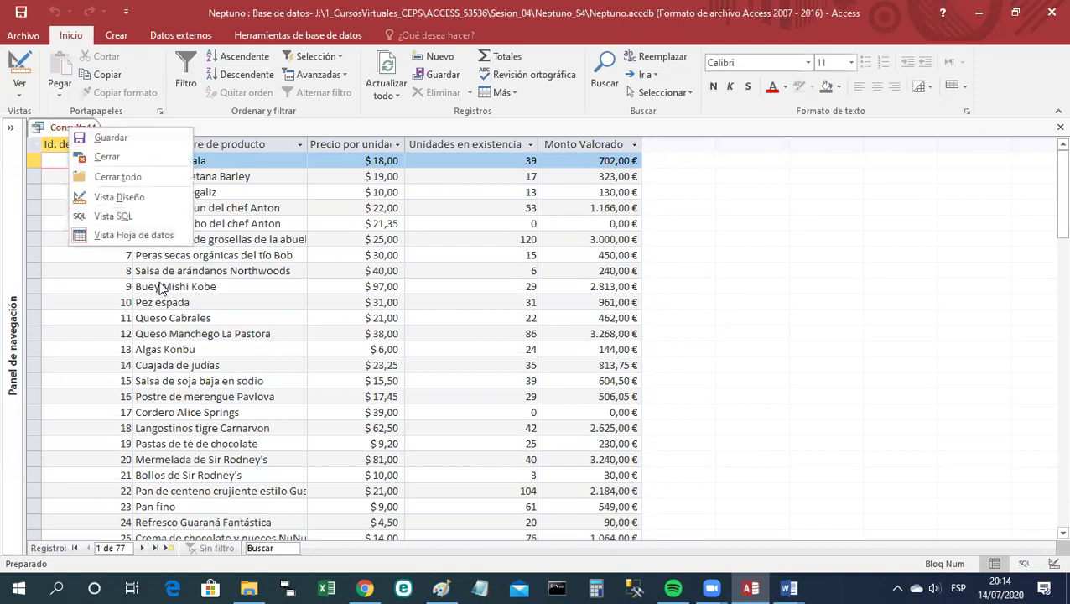
pyautogui.click(124, 197)
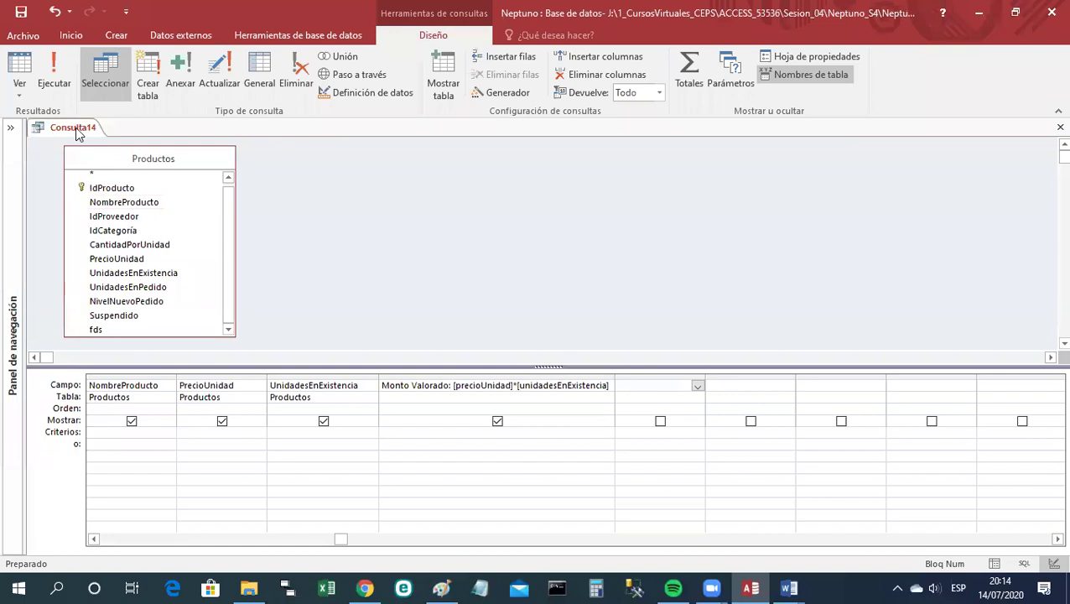
# Expand the navigation pane and save the query as Consulta20.
pyautogui.click(12, 130)
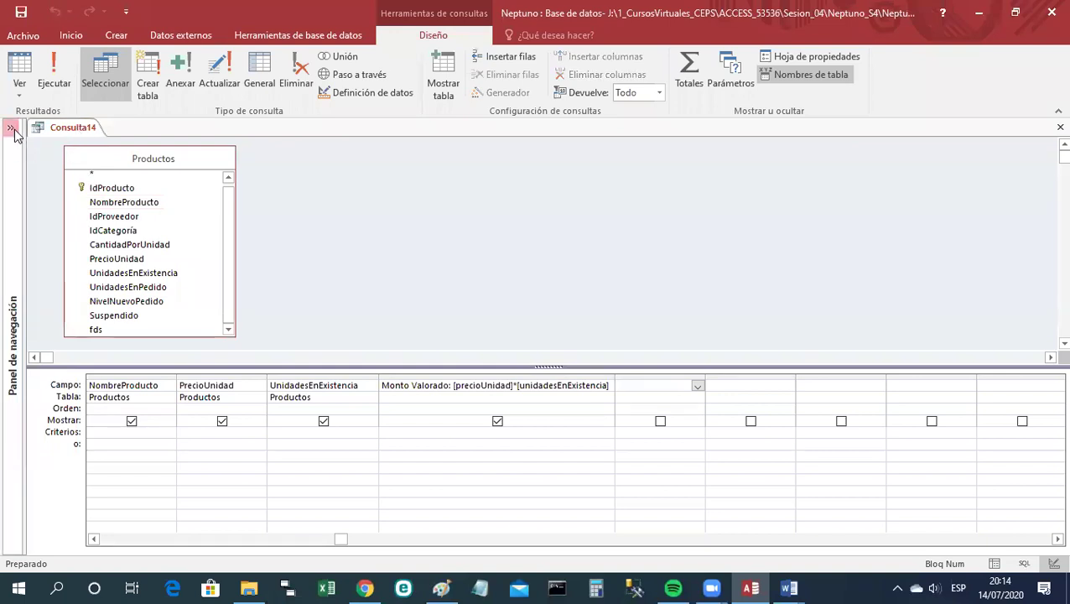
pyautogui.click(205, 131)
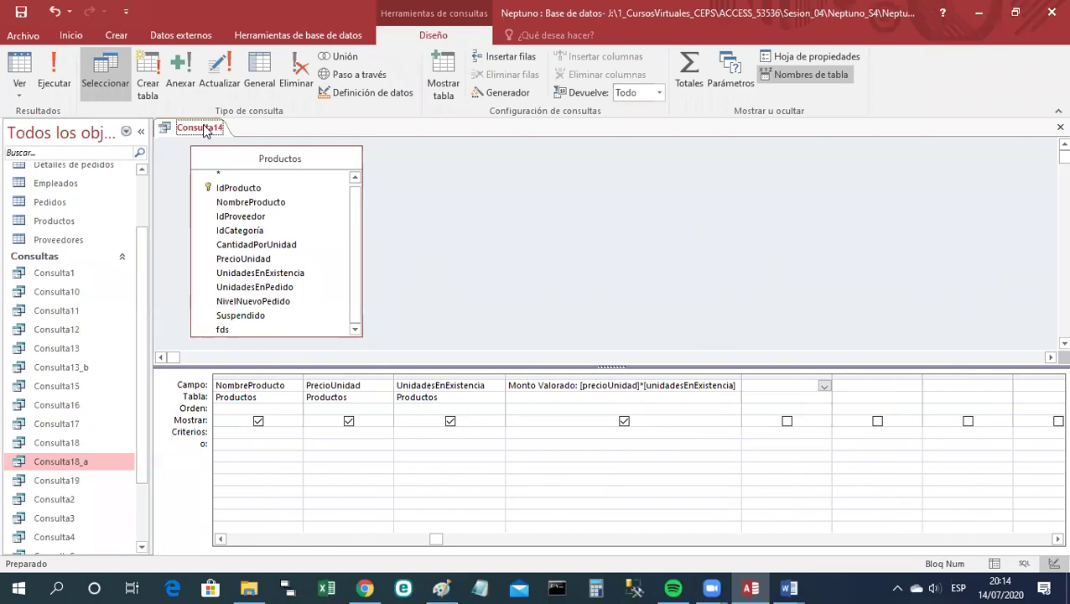
pyautogui.rightClick(205, 131)
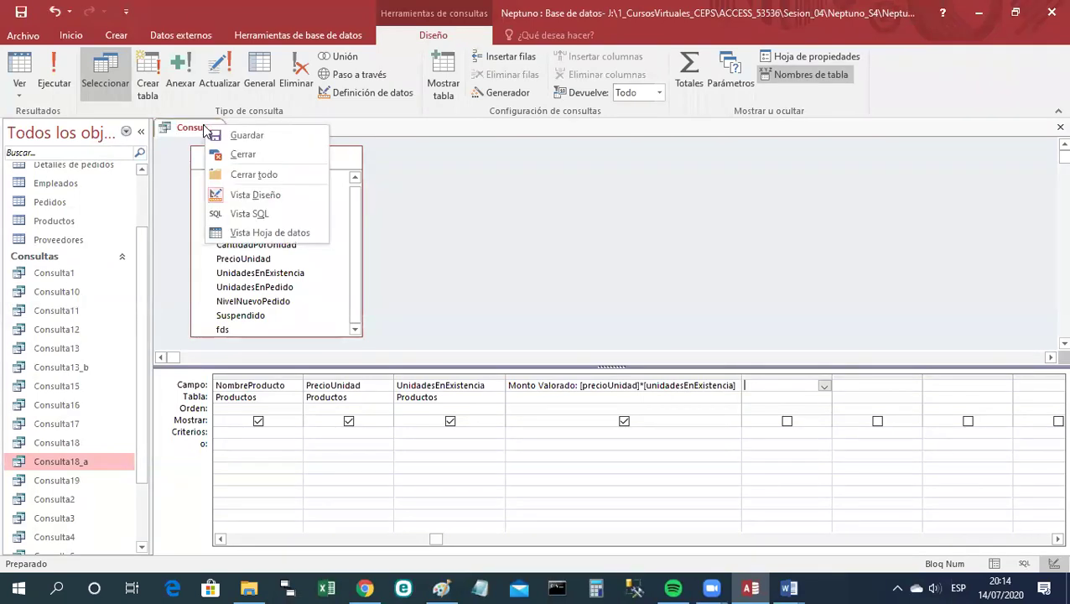
pyautogui.click(220, 135)
pyautogui.click(506, 209)
pyautogui.press('BackSpace')
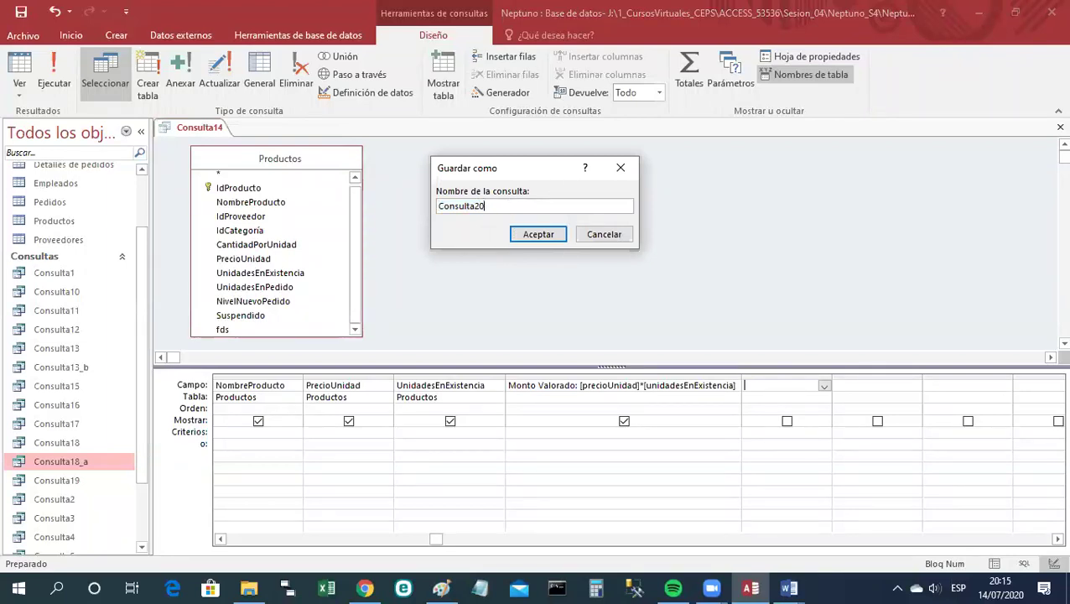
pyautogui.click(537, 235)
# Copy the SQL code of Consulta20 and paste it under the CONSULTA 20 heading in the Word document Códigos SQL de la Sesión 4.docx.
pyautogui.rightClick(202, 135)
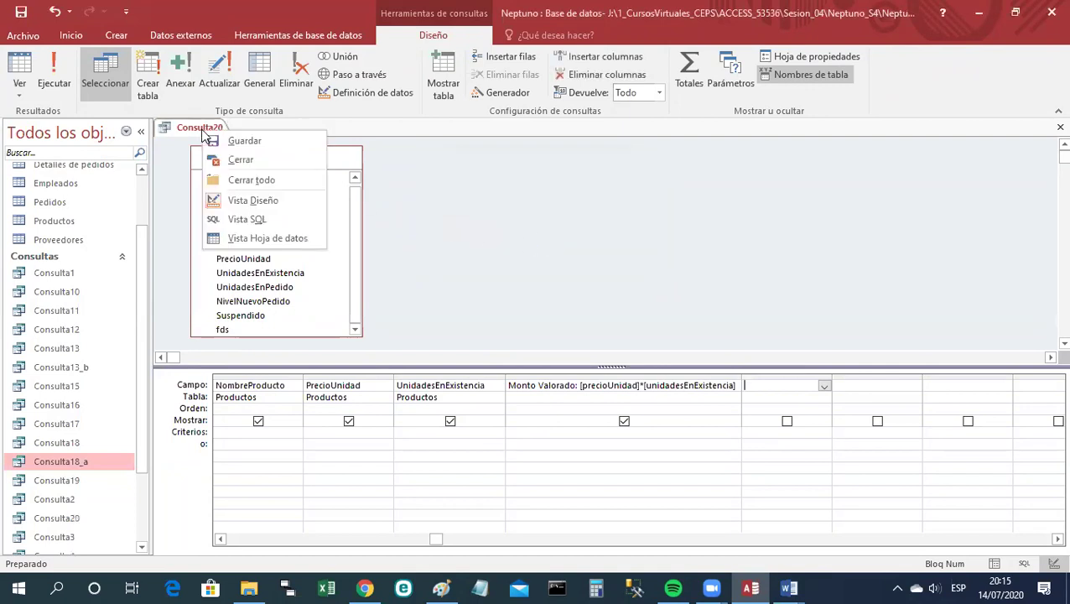
pyautogui.click(270, 218)
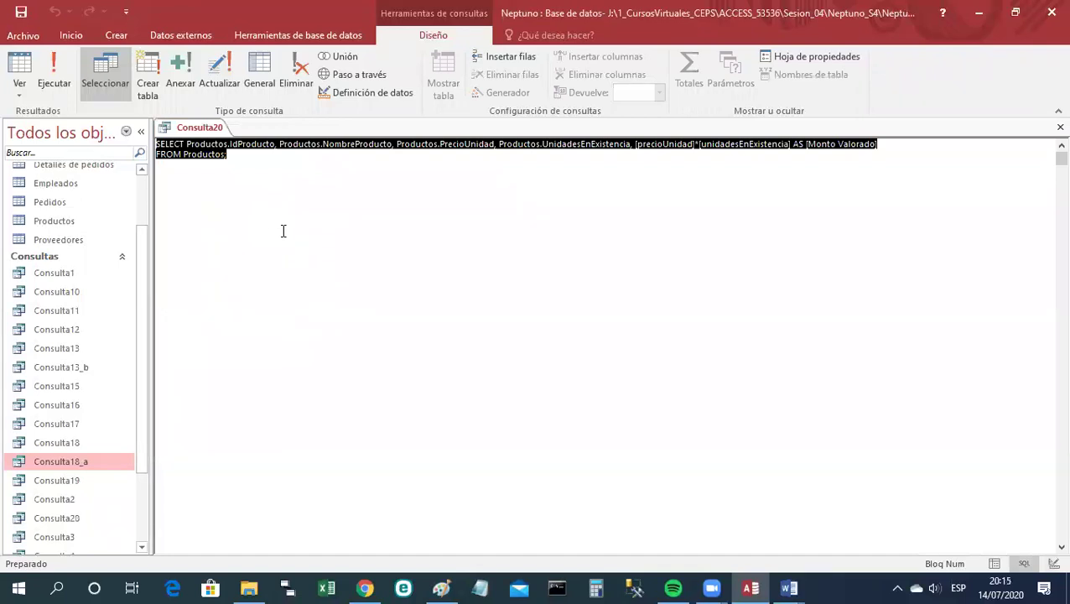
pyautogui.click(793, 587)
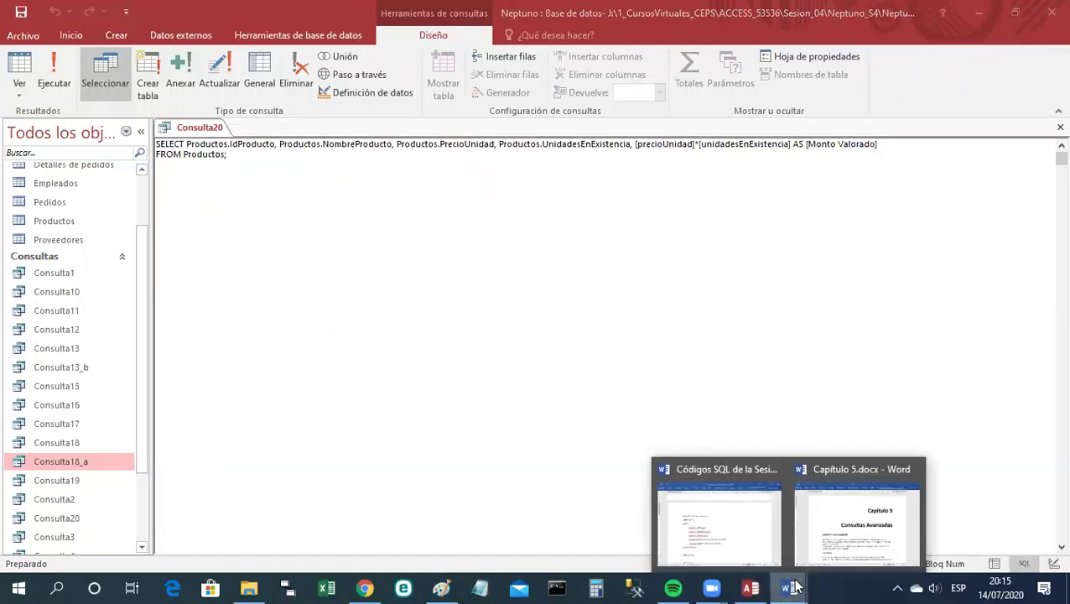
pyautogui.click(758, 549)
pyautogui.click(236, 525)
pyautogui.write('SELECT Productos.IdProducto, Productos.NombreProducto, Productos.PrecioUnidad, Productos.UnidadesEnExistencia, [precioUnidad]*[unidadesEnExistencia] AS [Monto Valorado] FROM Productos;')
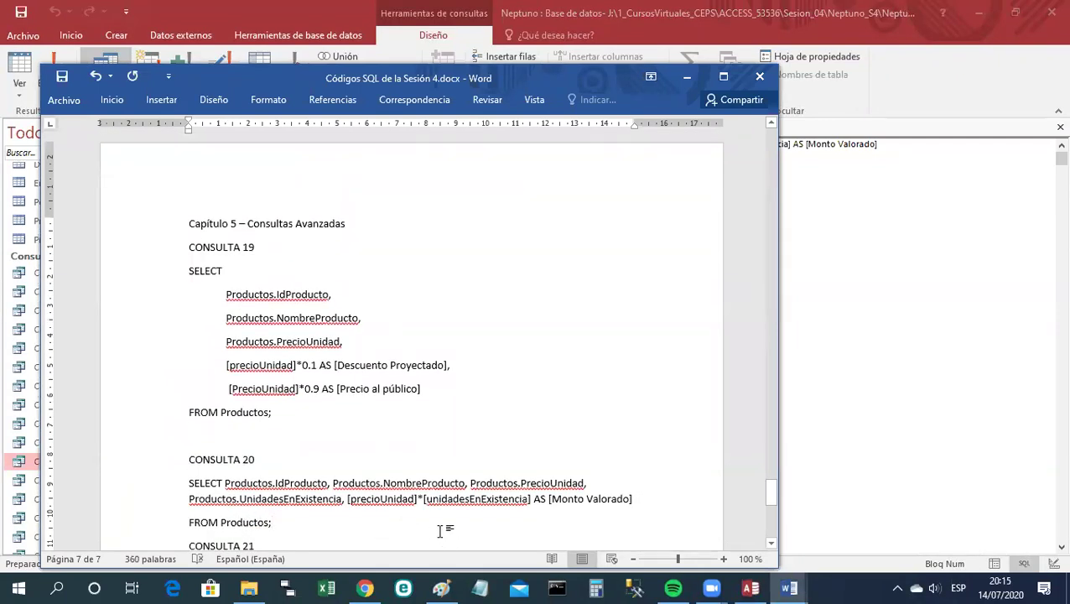
# Put SELECT on its own line in the CONSULTA 20 code and Productos.IdProducto on a separate indented line below it.
pyautogui.click(225, 483)
pyautogui.press('Return')
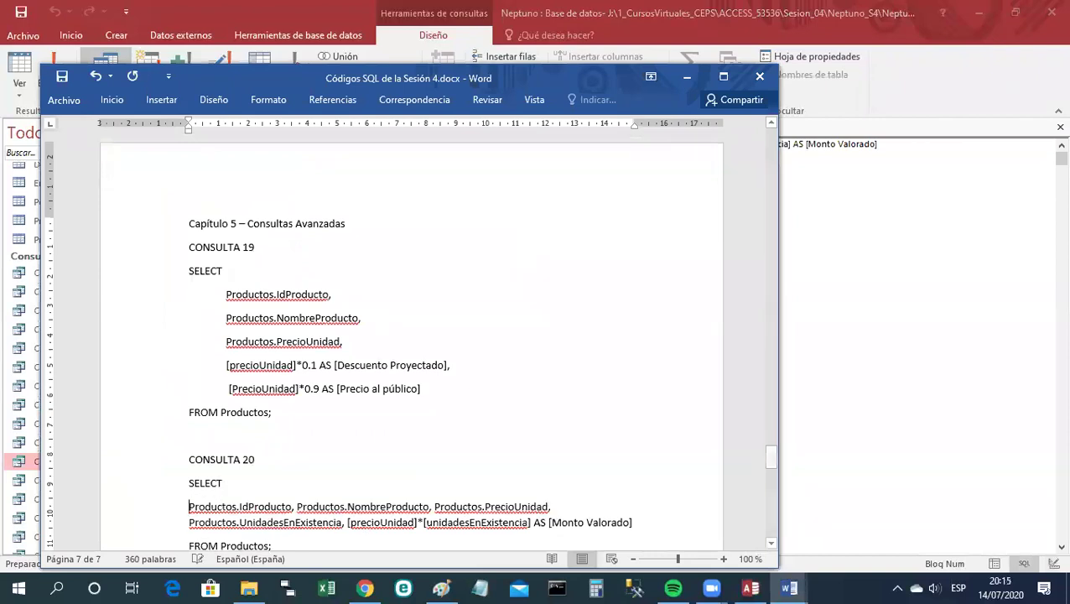
pyautogui.press('Tab')
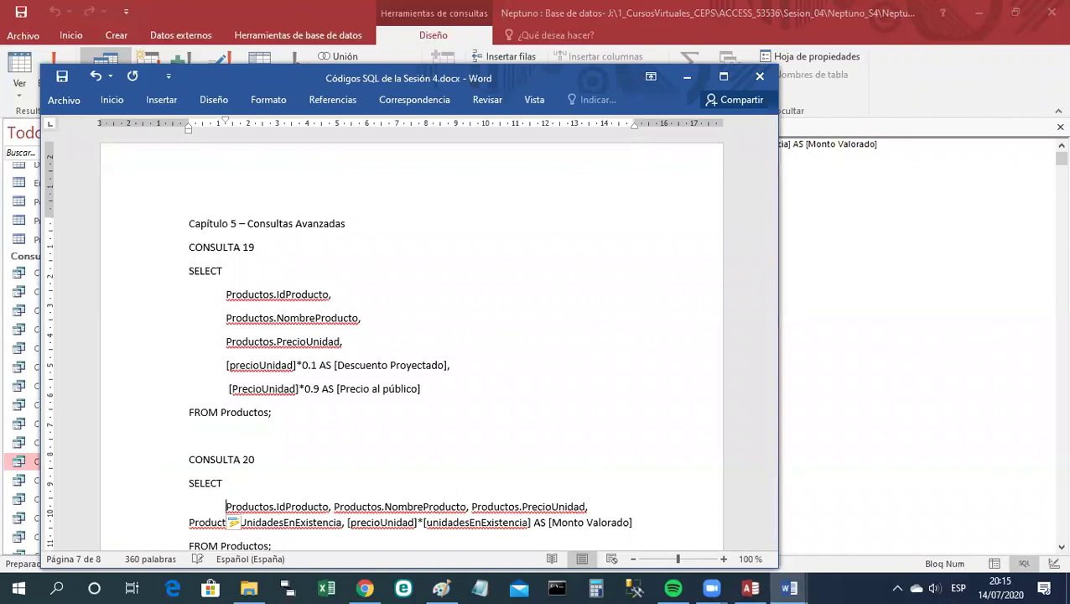
pyautogui.click(334, 506)
pyautogui.press('Return')
pyautogui.press('Tab')
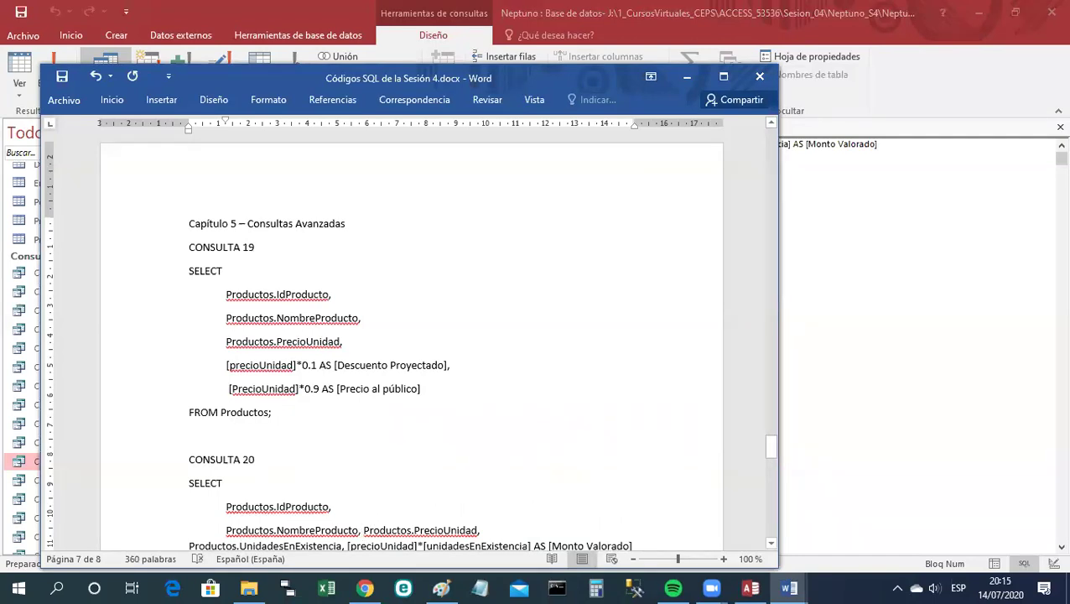
# Put Productos.PrecioUnidad, Productos.UnidadesEnExistencia and the Monto Valorado expression each on their own indented line in the CONSULTA 20 code.
pyautogui.click(362, 530)
pyautogui.press('Return')
pyautogui.press('Tab')
pyautogui.click(348, 522)
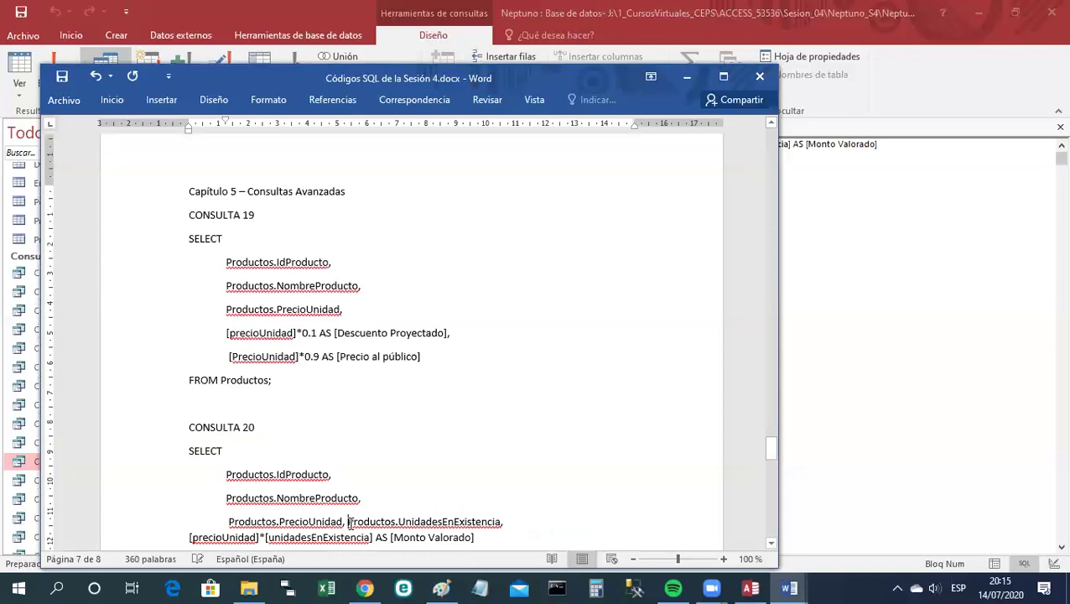
pyautogui.press('Return')
pyautogui.press('Tab')
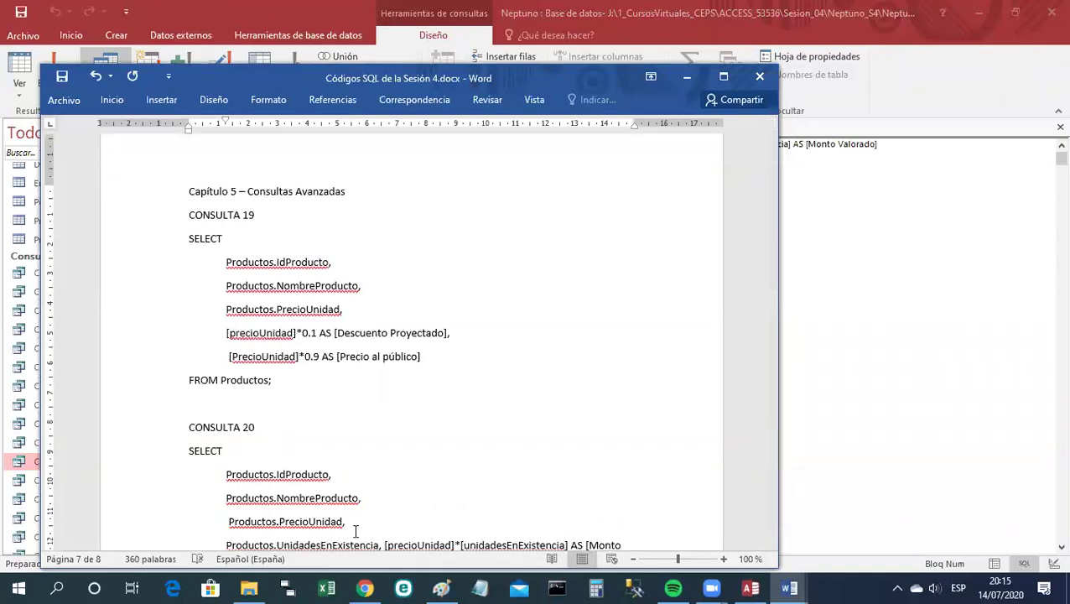
pyautogui.scroll(-1, 355, 531)
pyautogui.click(384, 508)
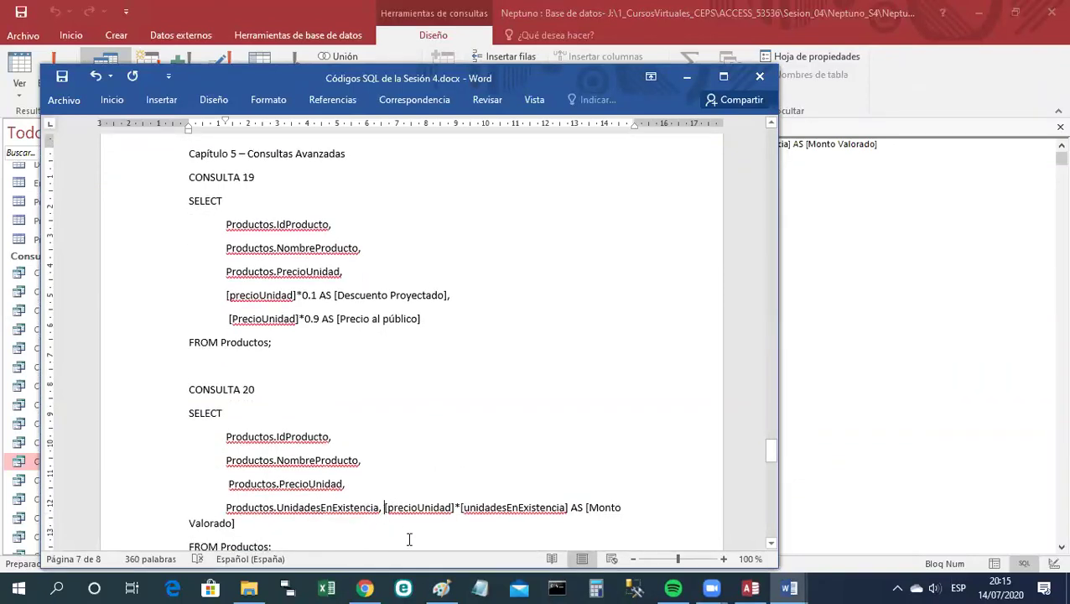
pyautogui.press('Return')
pyautogui.press('Tab')
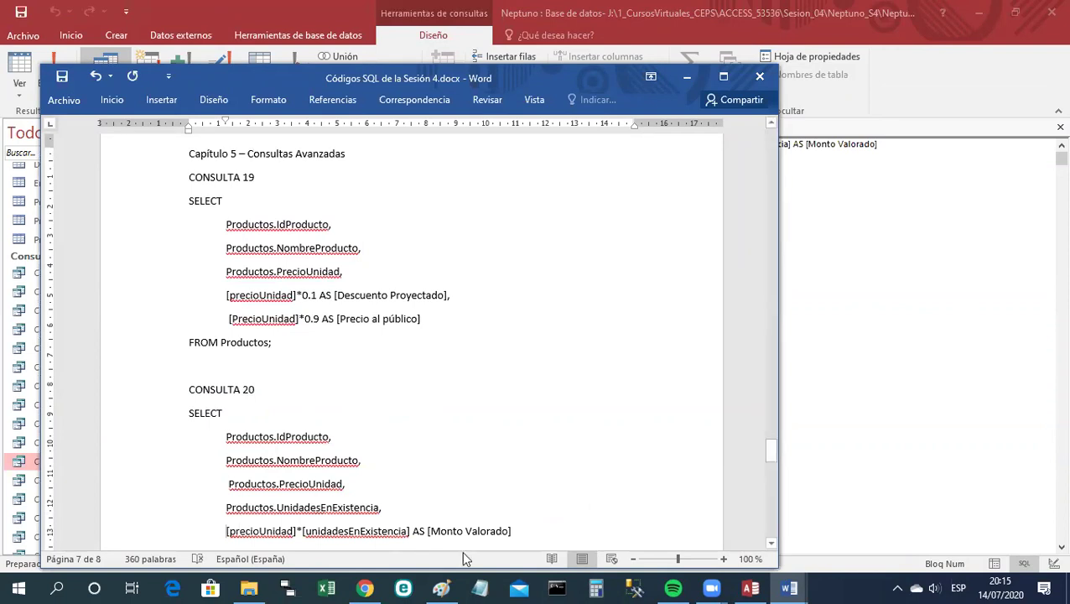
# Highlight the AS keyword in the CONSULTA 20 code in yellow, save the Word document and return to Access.
pyautogui.doubleClick(415, 530)
pyautogui.click(475, 502)
pyautogui.scroll(-3, 575, 515)
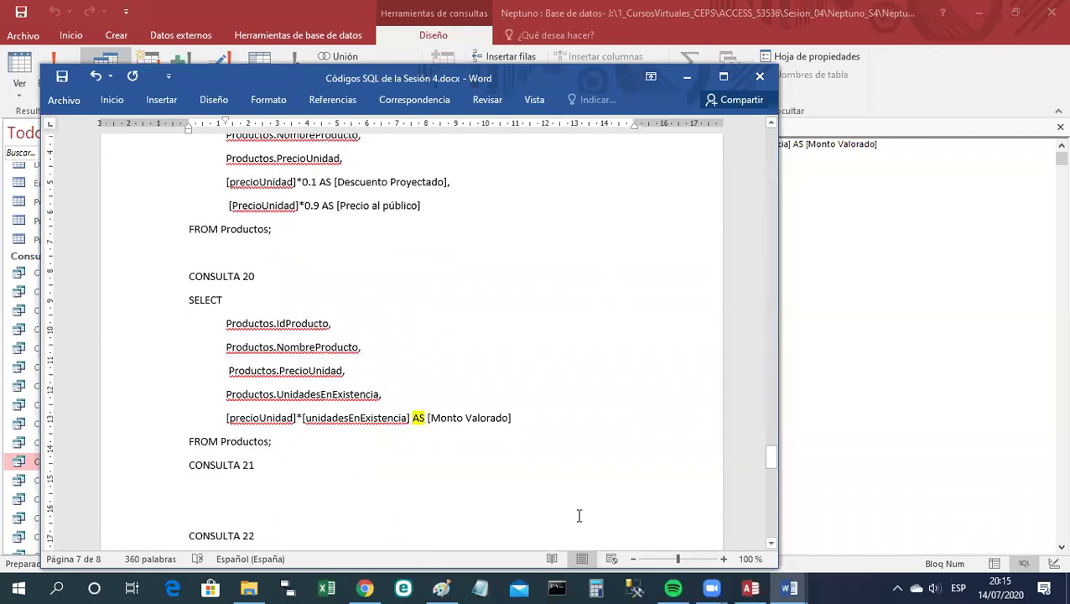
pyautogui.click(62, 77)
pyautogui.click(685, 81)
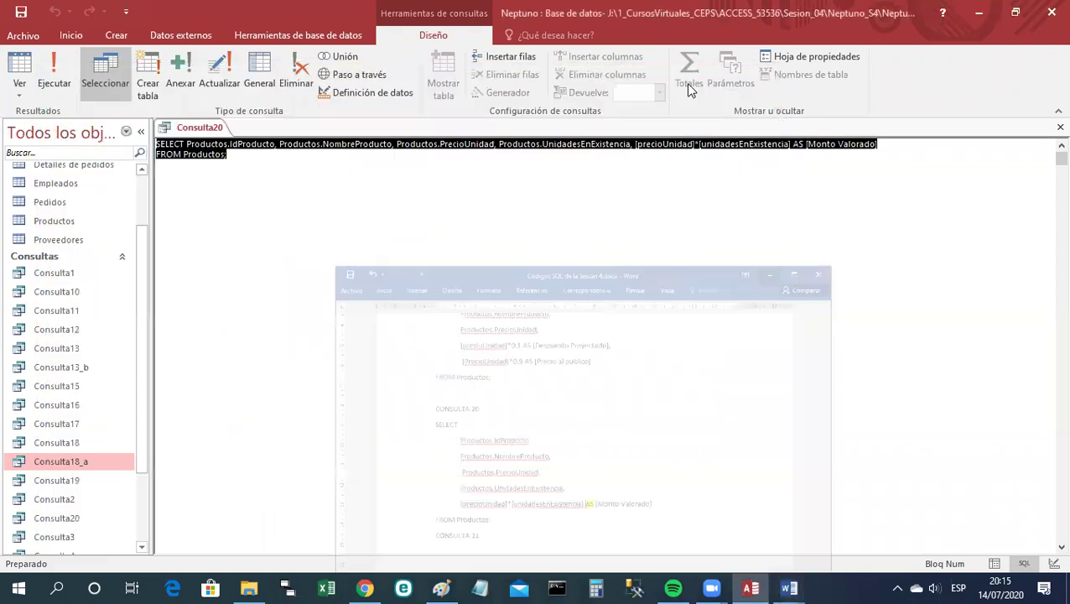
# Switch Consulta20 from SQL view to Design view, save it and close it.
pyautogui.rightClick(212, 130)
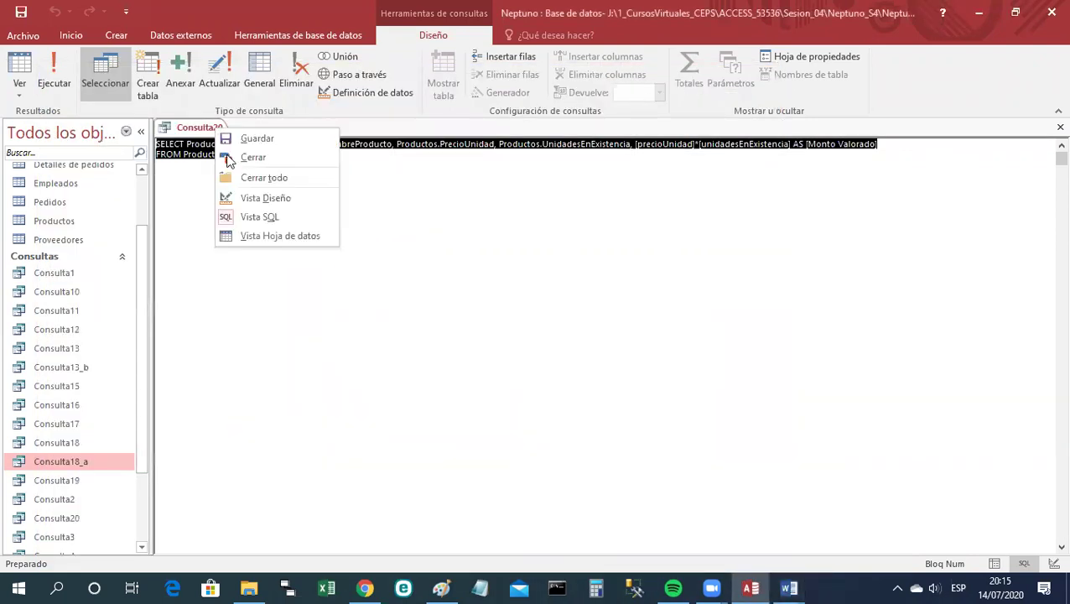
pyautogui.click(257, 201)
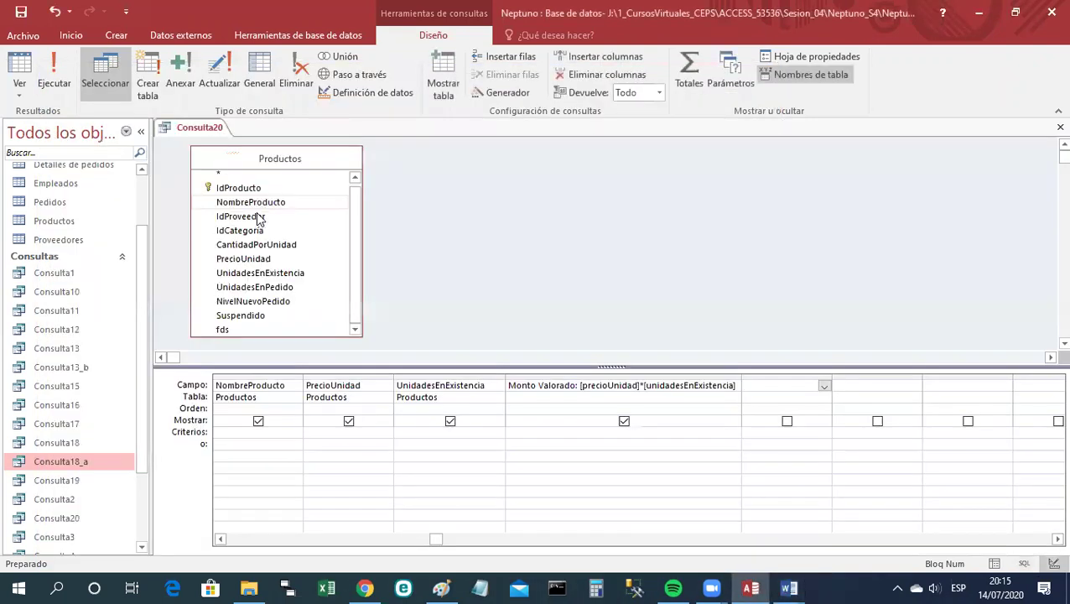
pyautogui.rightClick(176, 138)
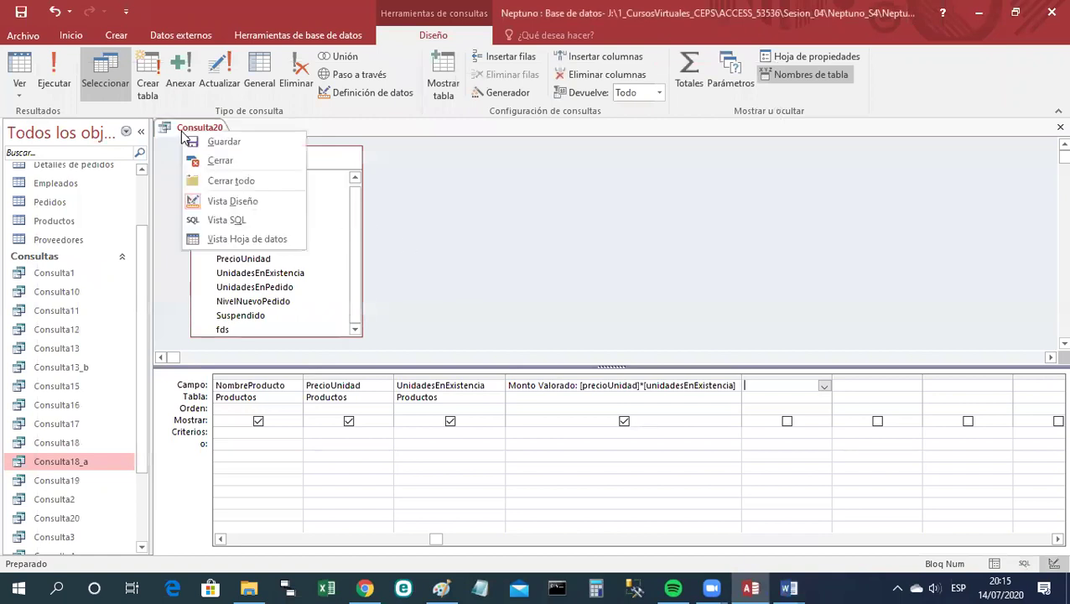
pyautogui.click(212, 140)
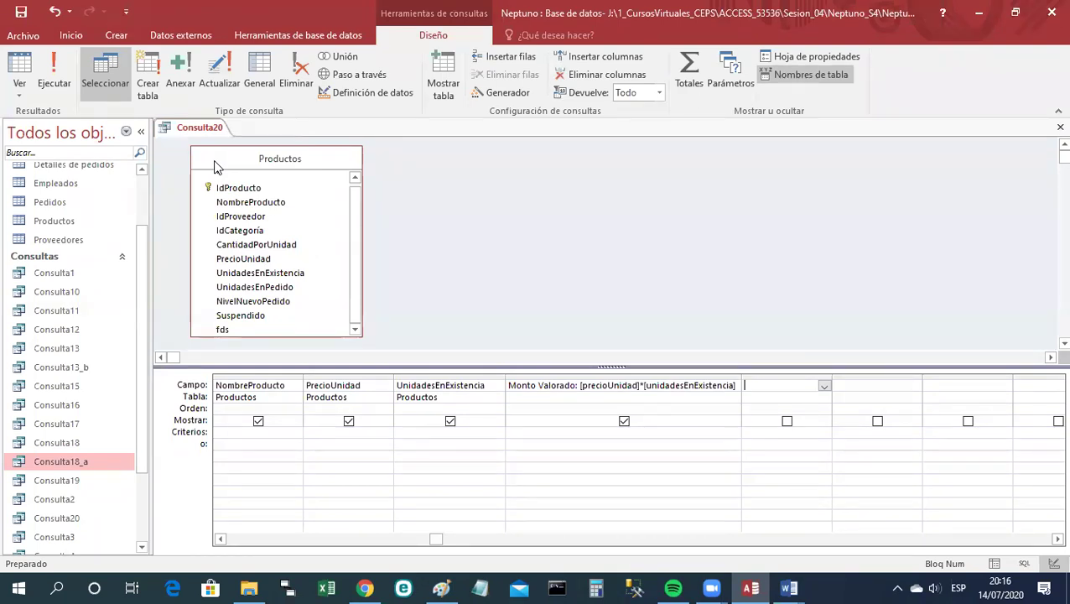
pyautogui.rightClick(203, 130)
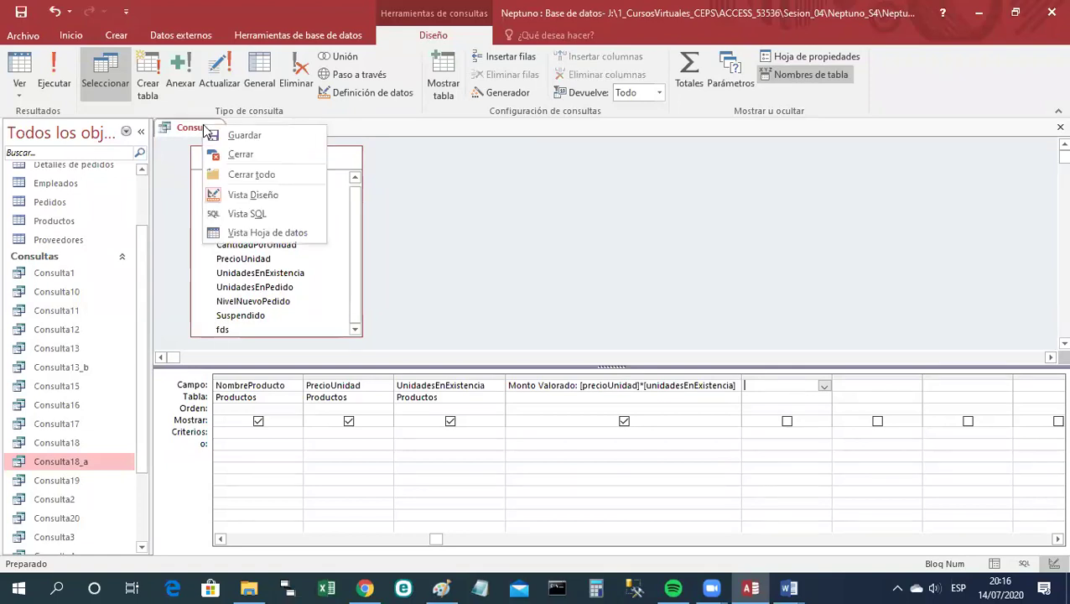
pyautogui.click(215, 154)
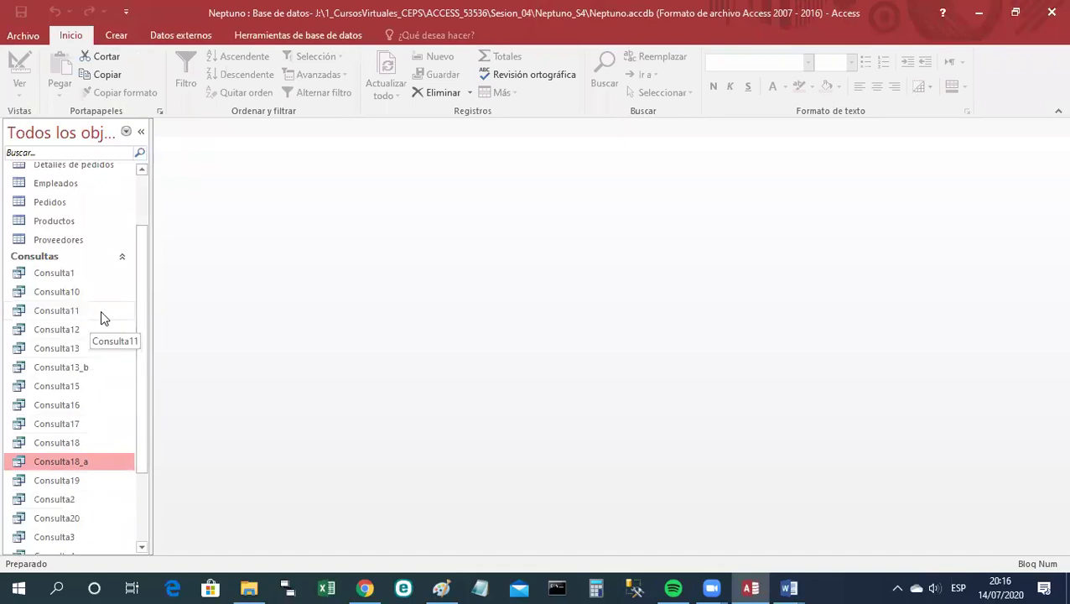
pyautogui.click(74, 518)
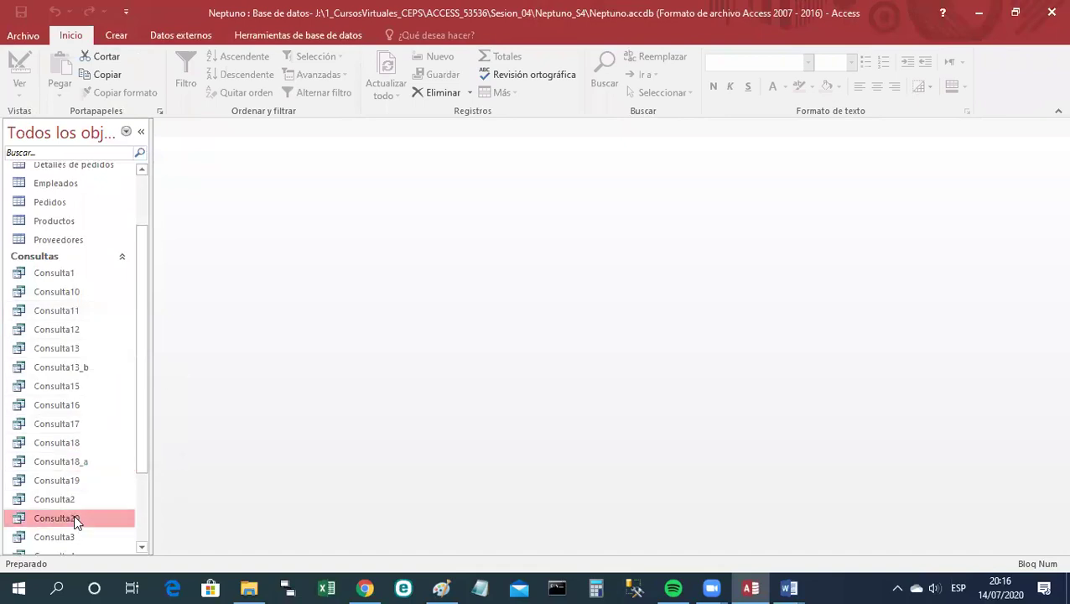
pyautogui.rightClick(74, 517)
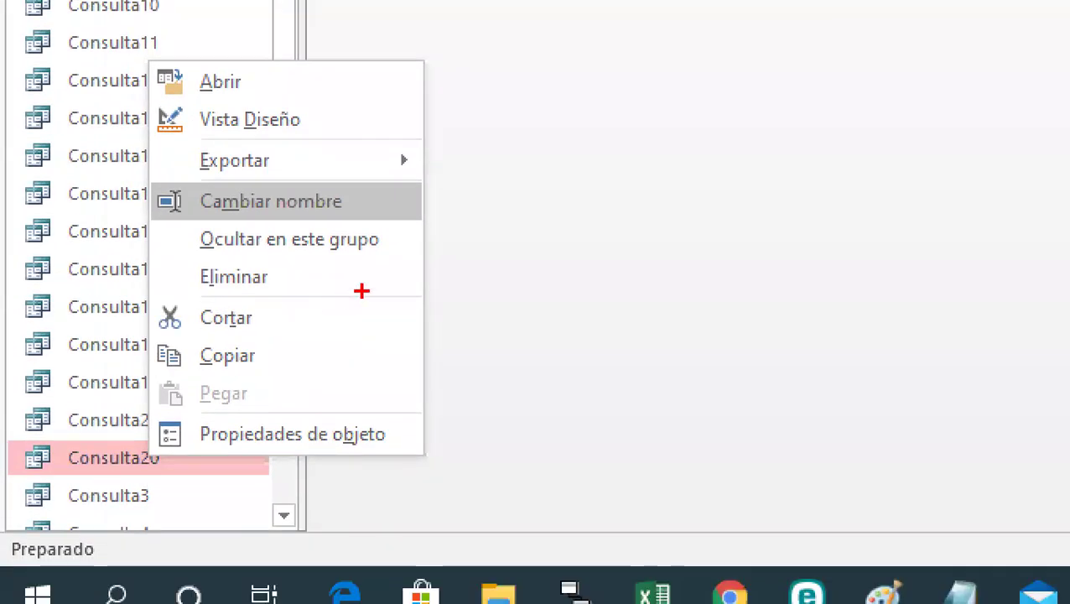
pyautogui.moveTo(393, 216); pyautogui.dragTo(409, 193)
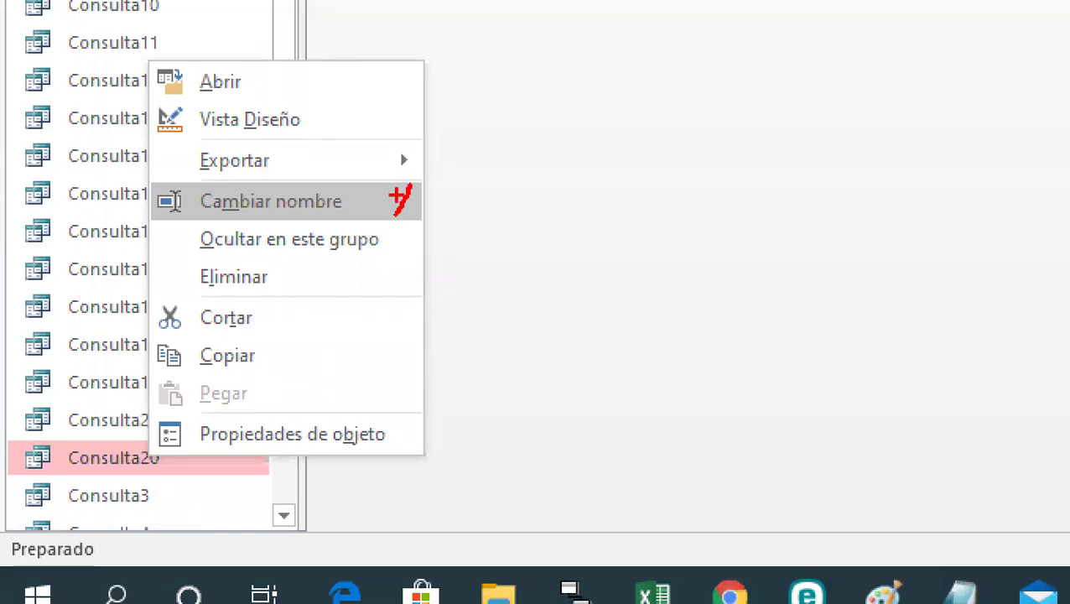
pyautogui.press('Escape')
# Rename the query Consulta20 as Consulta19_c.
pyautogui.rightClick(96, 519)
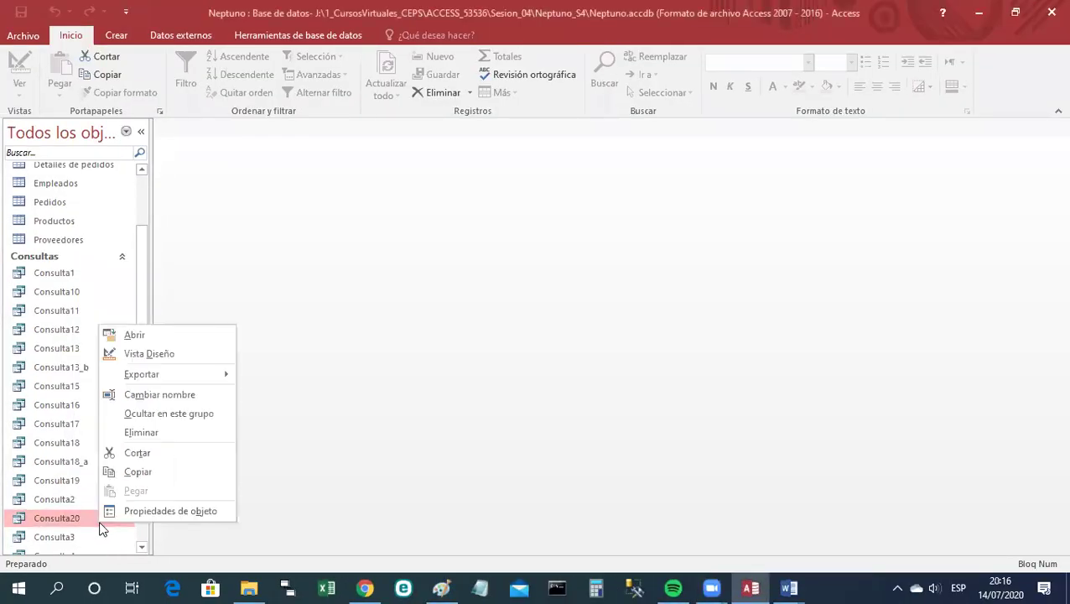
pyautogui.click(162, 395)
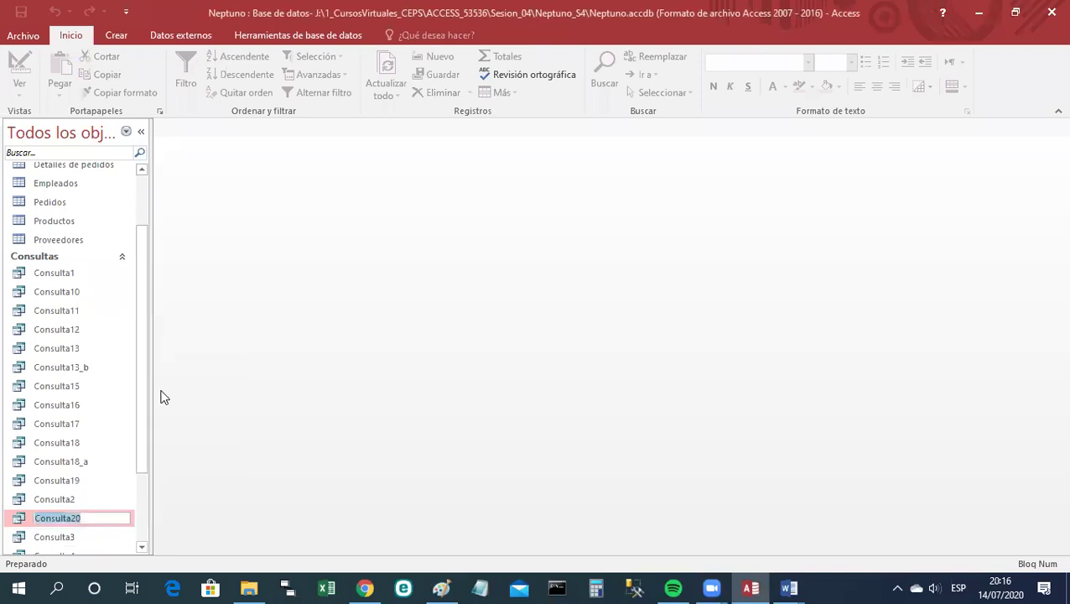
pyautogui.click(99, 515)
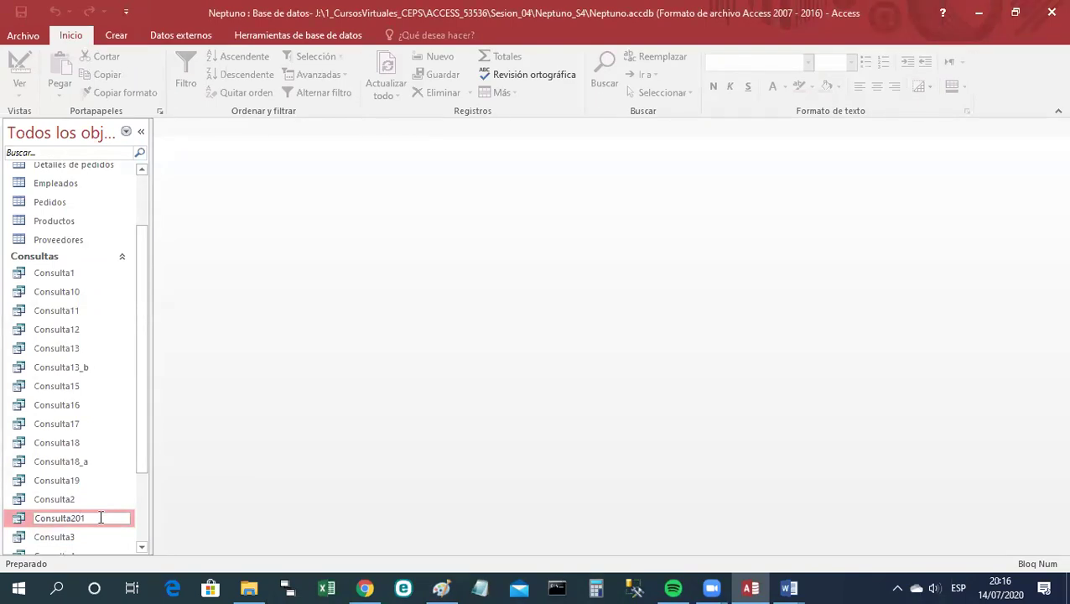
pyautogui.press('BackSpace')
pyautogui.press('BackSpace')
pyautogui.write('19_')
pyautogui.press('capslock')
pyautogui.write('C')
pyautogui.press('BackSpace')
pyautogui.press('capslock')
pyautogui.write('c')
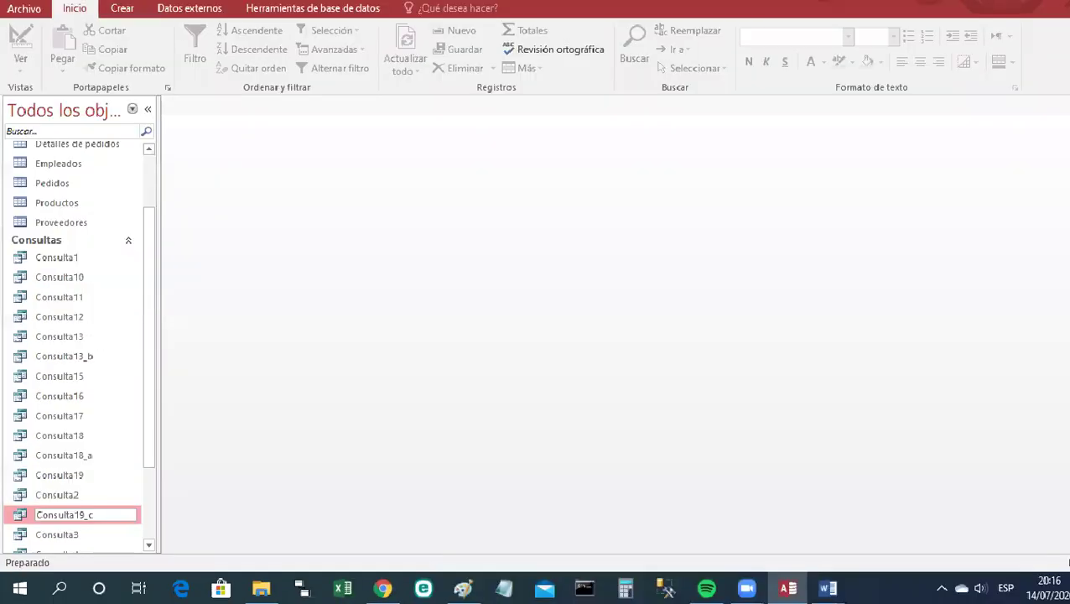
pyautogui.press('Return')
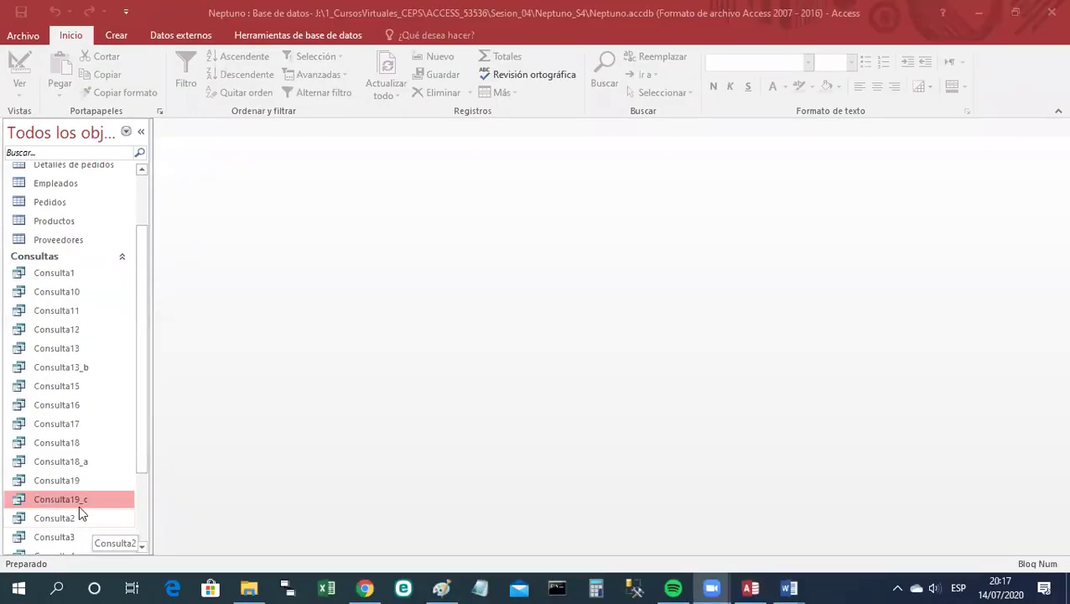
# Open Consulta19_c in Design view to check its fields and close it again.
pyautogui.rightClick(79, 498)
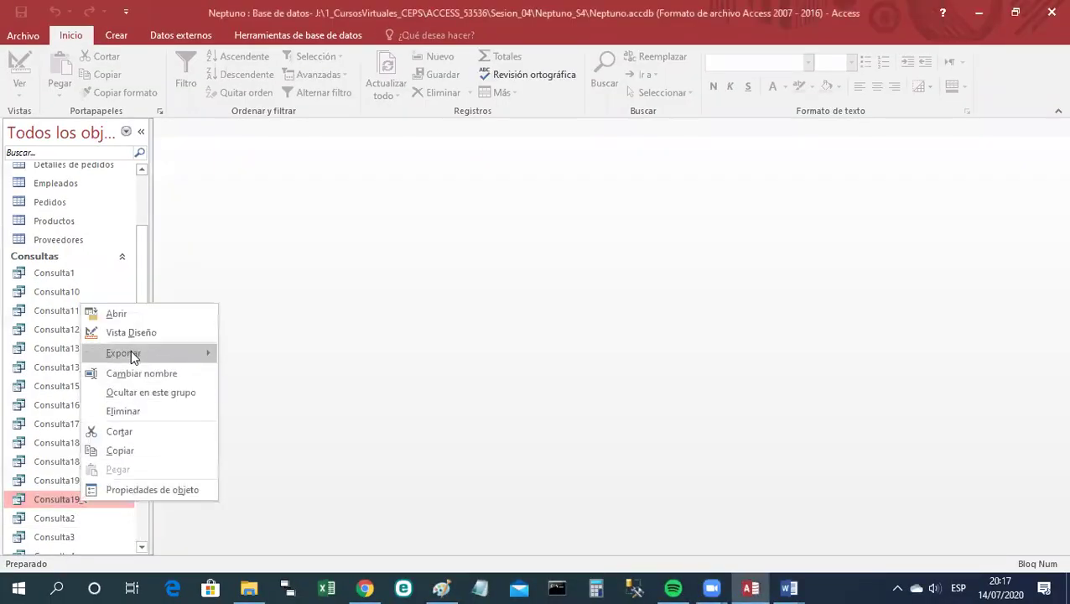
pyautogui.click(134, 332)
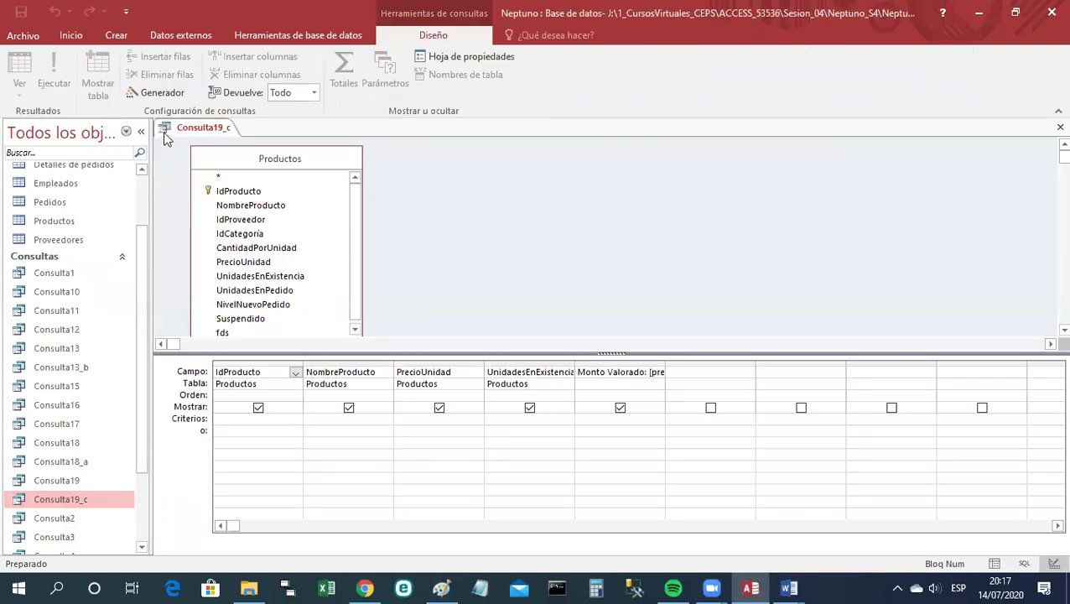
pyautogui.rightClick(216, 128)
pyautogui.rightClick(215, 128)
pyautogui.rightClick(213, 125)
pyautogui.click(238, 152)
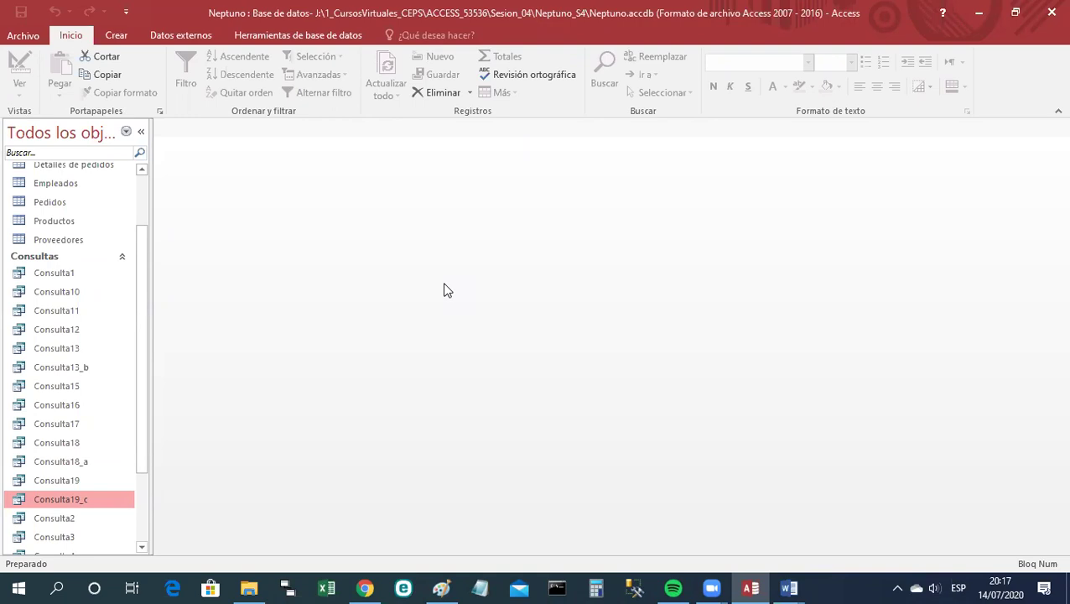
# Rename the query Consulta19_c as Consulta19_b.
pyautogui.rightClick(74, 500)
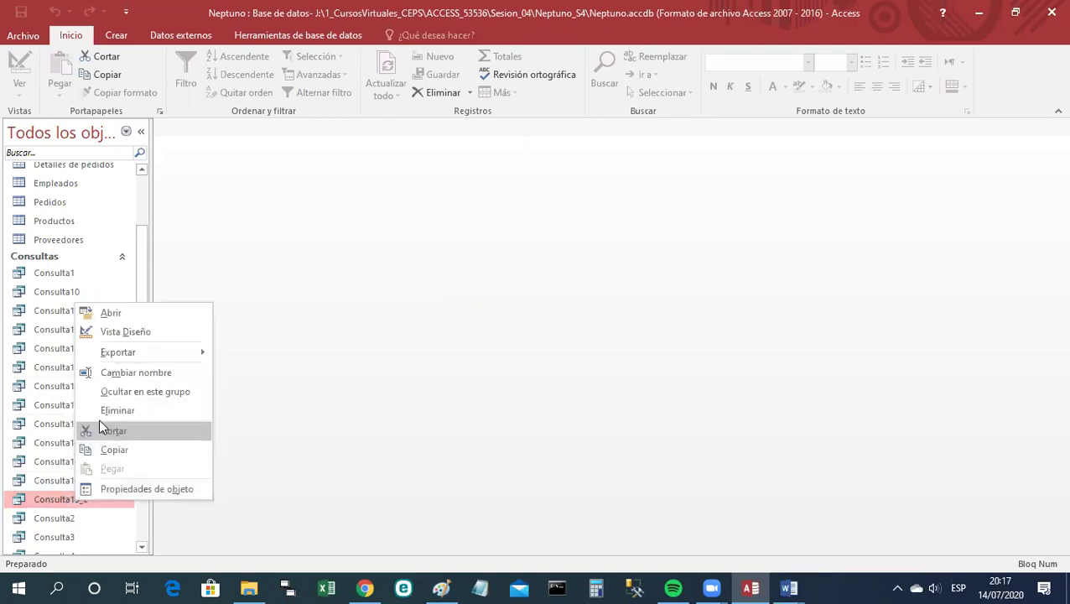
pyautogui.click(129, 376)
pyautogui.click(98, 501)
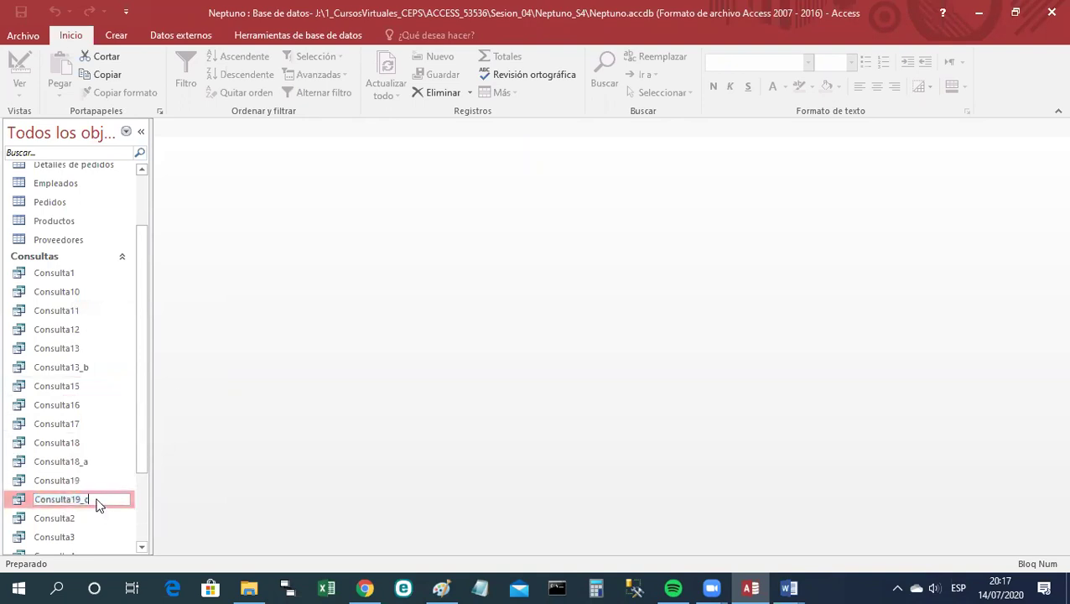
pyautogui.press('BackSpace')
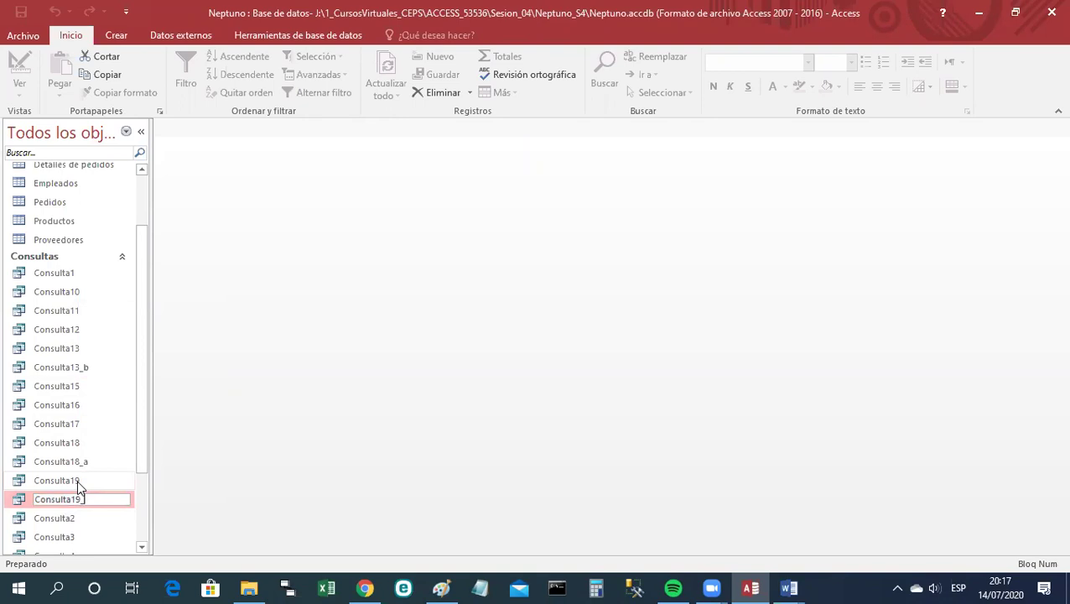
pyautogui.write('b')
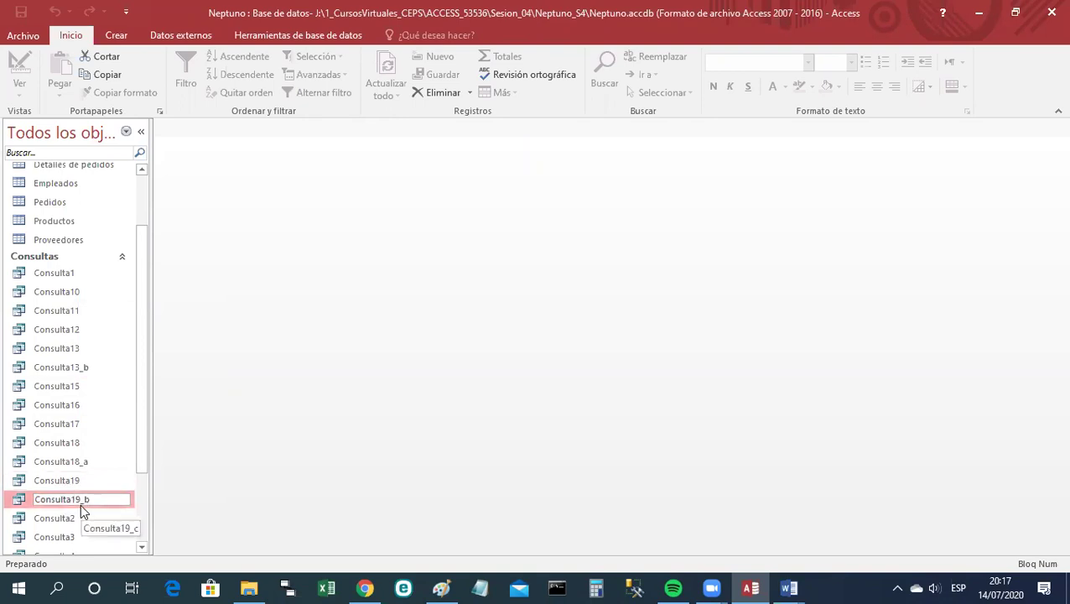
pyautogui.press('Return')
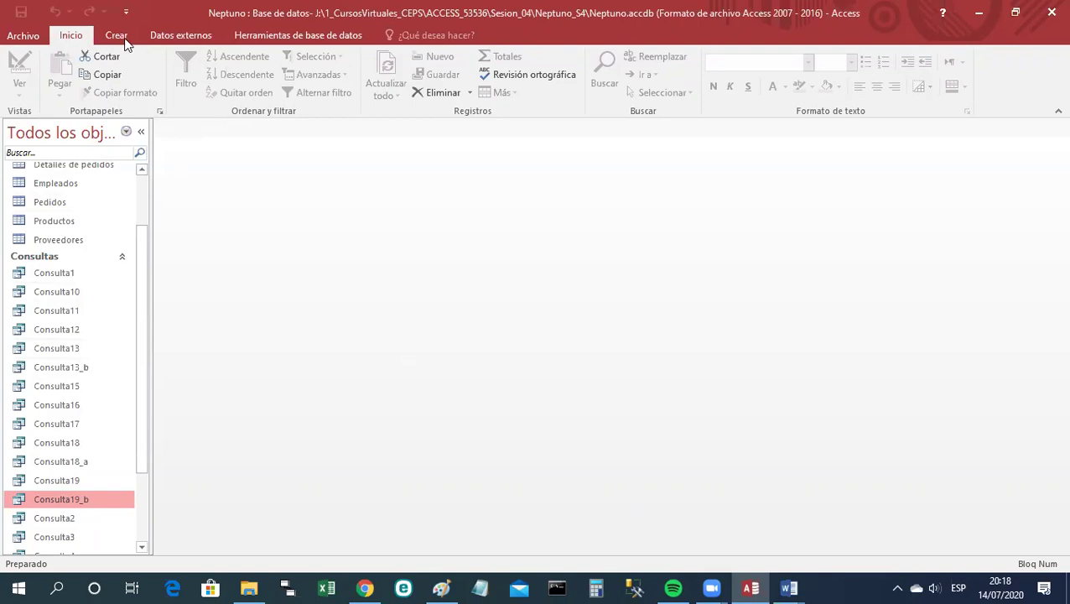
# Create a new query in Design view and add the Detalles de pedidos table to it.
pyautogui.click(979, 15)
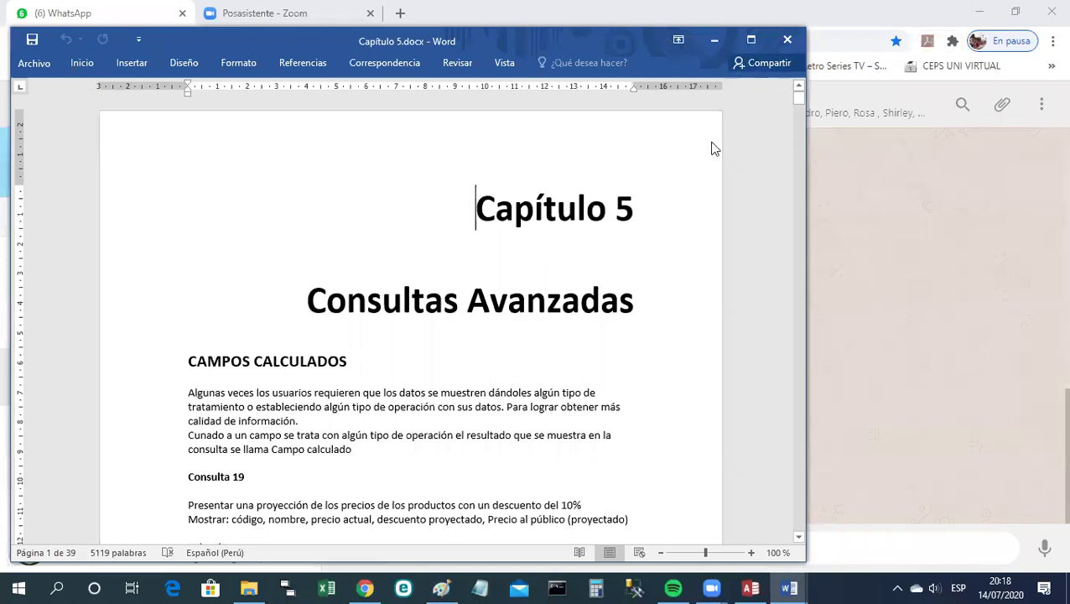
pyautogui.click(750, 588)
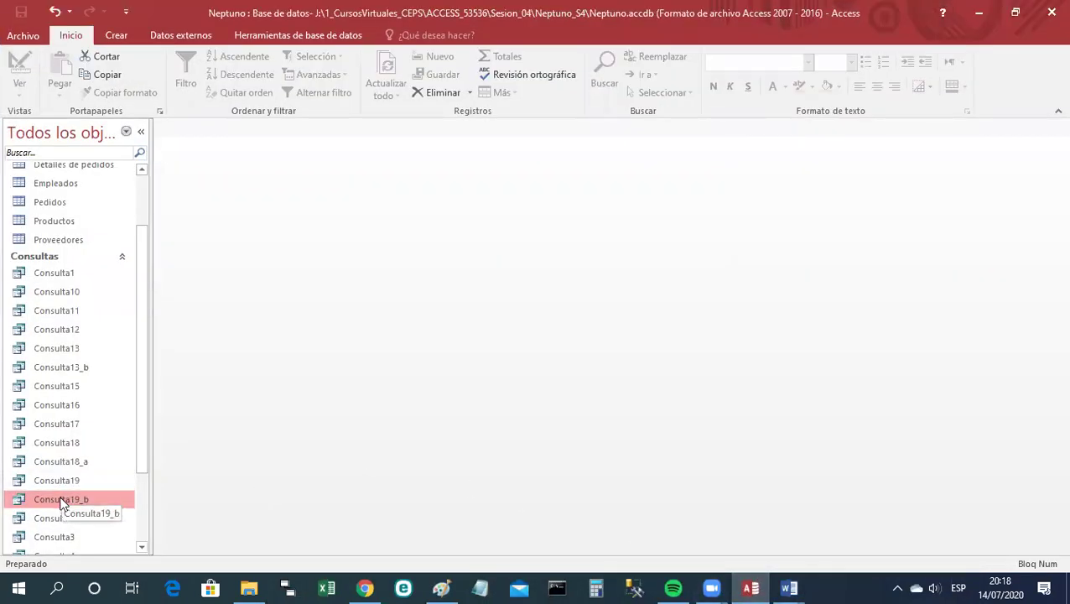
pyautogui.click(114, 42)
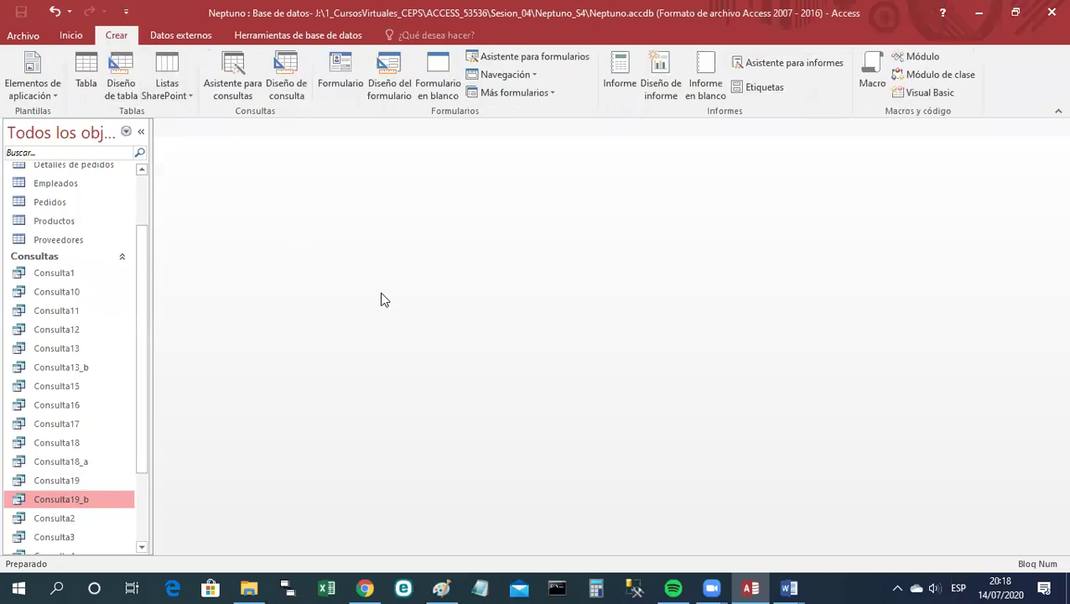
pyautogui.click(286, 84)
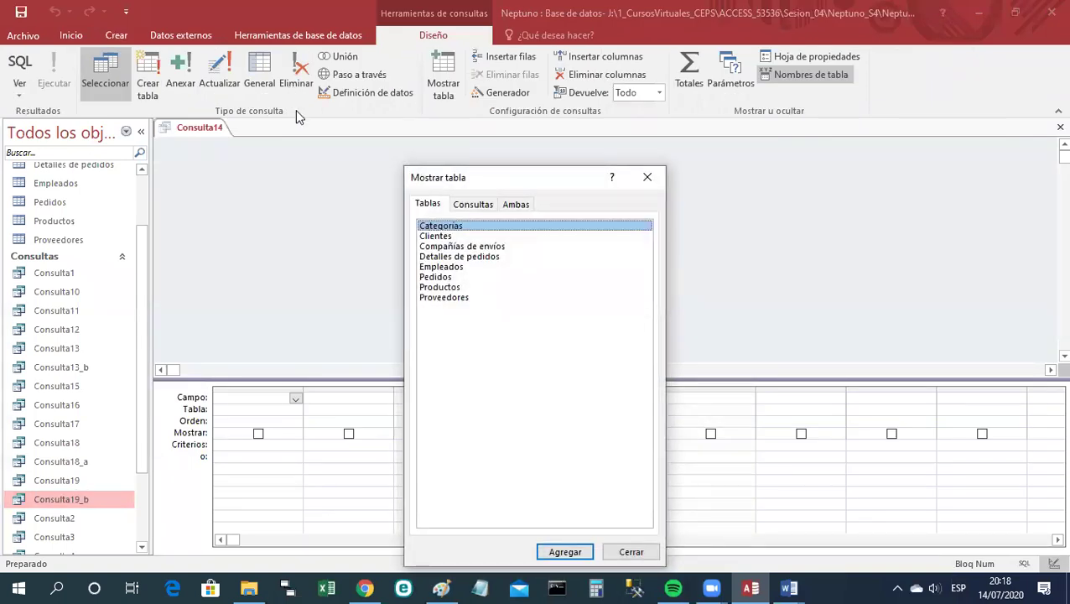
pyautogui.click(465, 258)
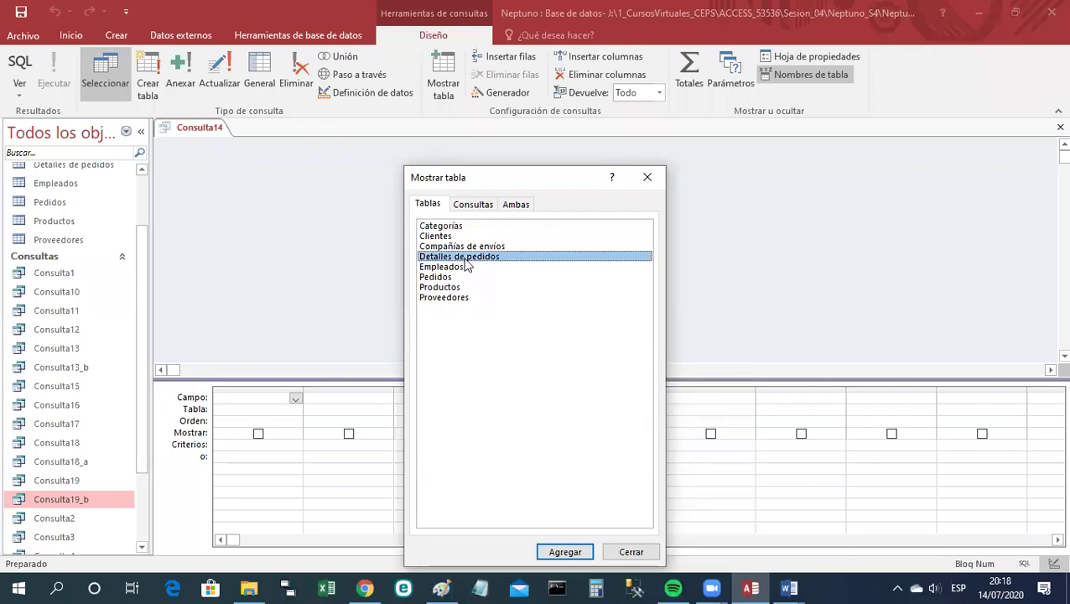
pyautogui.click(555, 553)
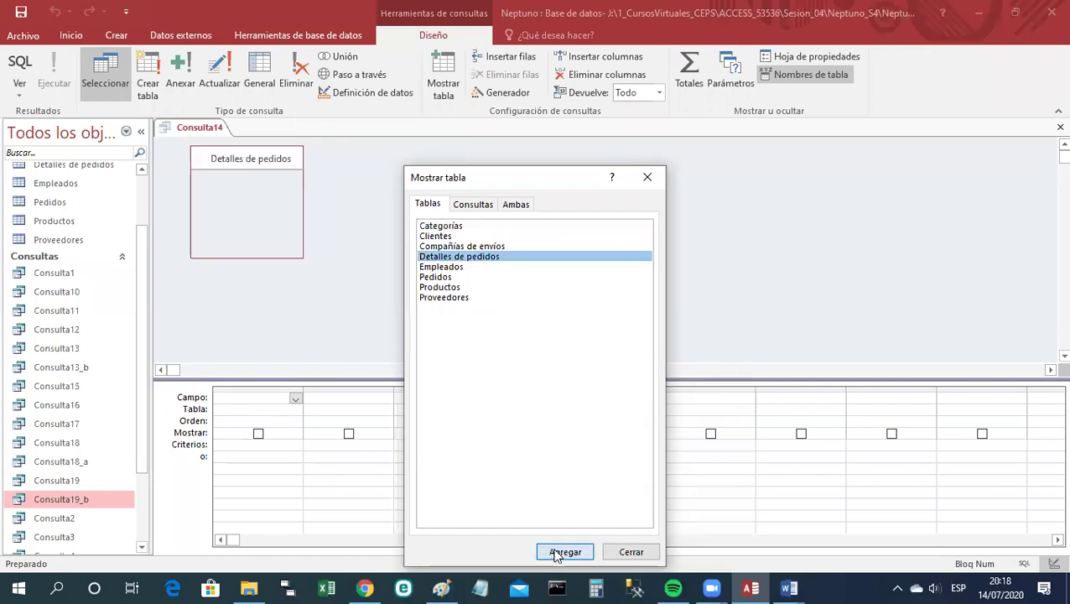
pyautogui.click(631, 552)
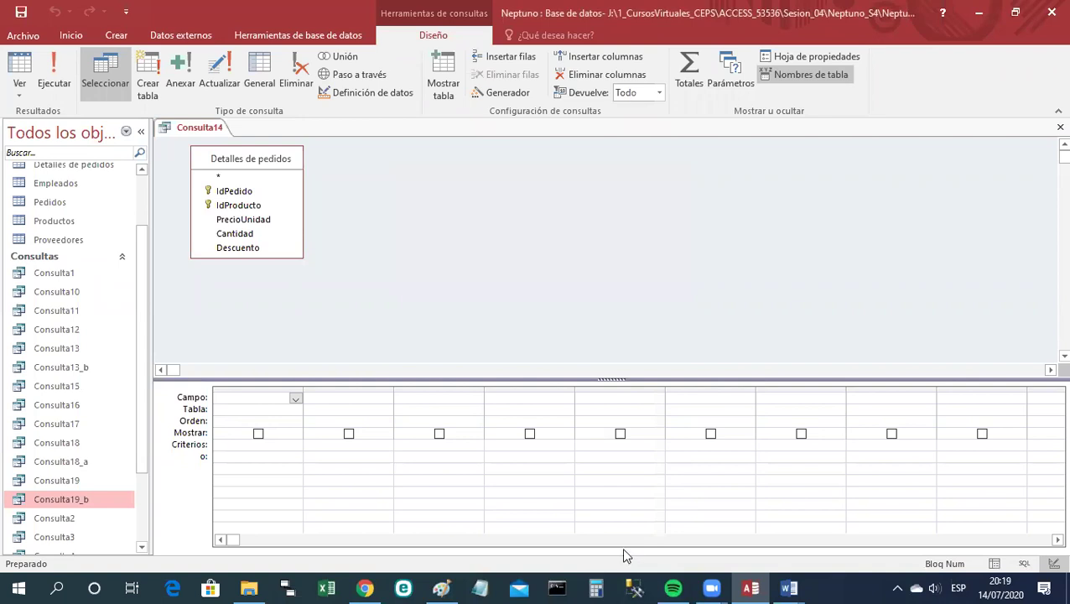
# Add the IdPedido, IdProducto, PrecioUnidad, Cantidad and Descuento fields from Detalles de pedidos to the query's design grid.
pyautogui.click(231, 194)
pyautogui.moveTo(232, 193); pyautogui.dragTo(264, 398)
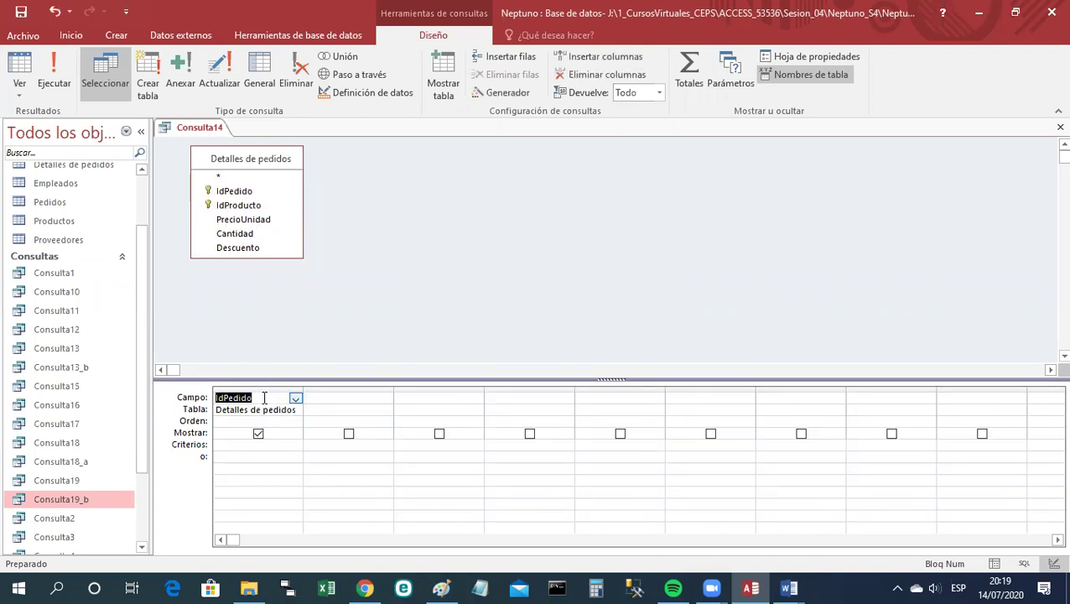
pyautogui.click(250, 210)
pyautogui.moveTo(252, 212); pyautogui.dragTo(325, 397)
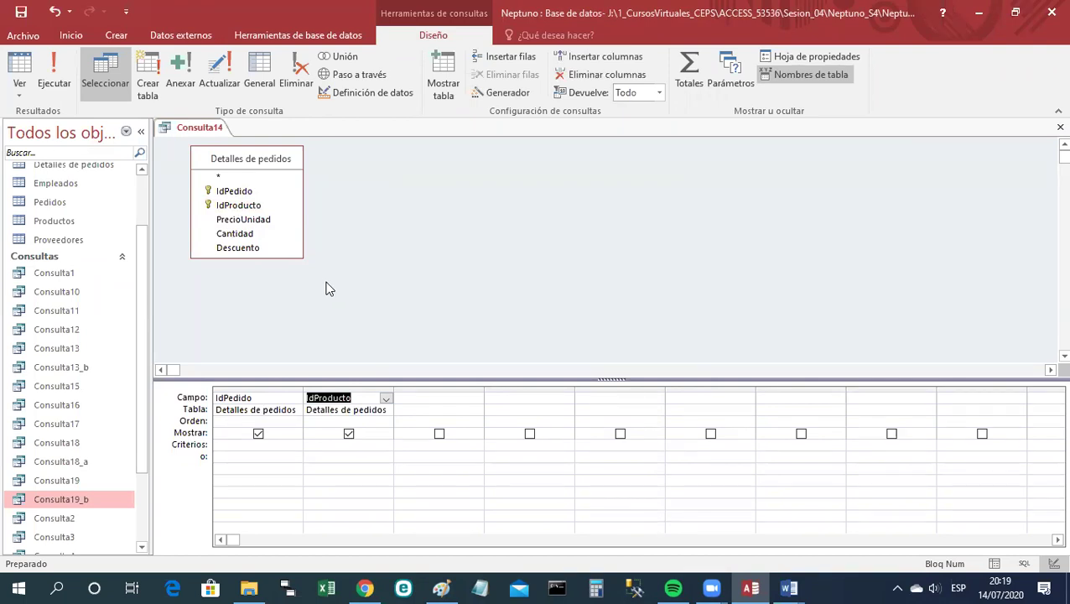
pyautogui.click(249, 222)
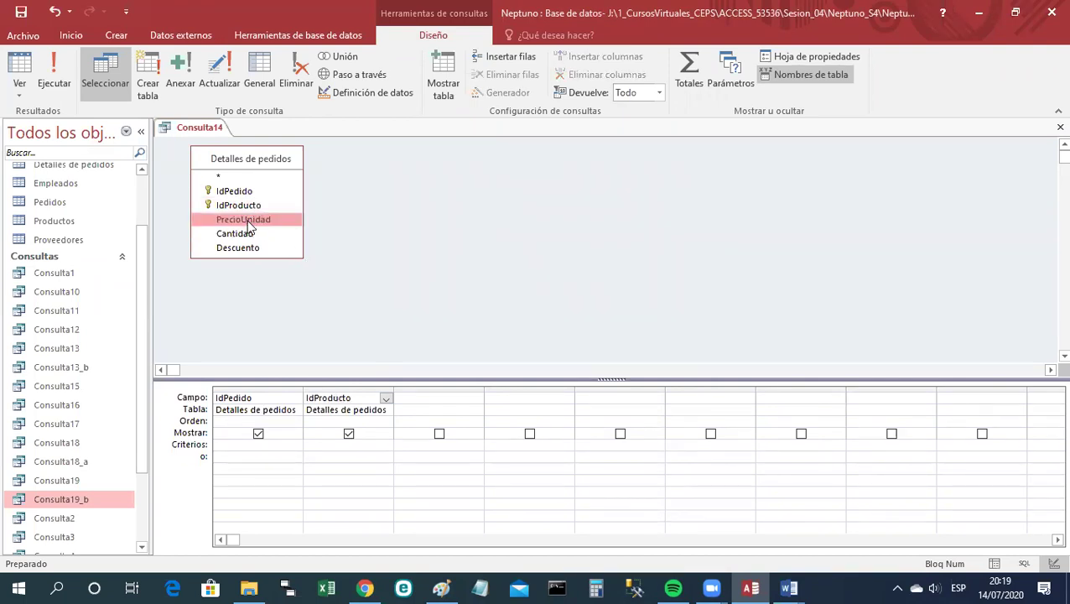
pyautogui.moveTo(248, 230); pyautogui.dragTo(404, 401)
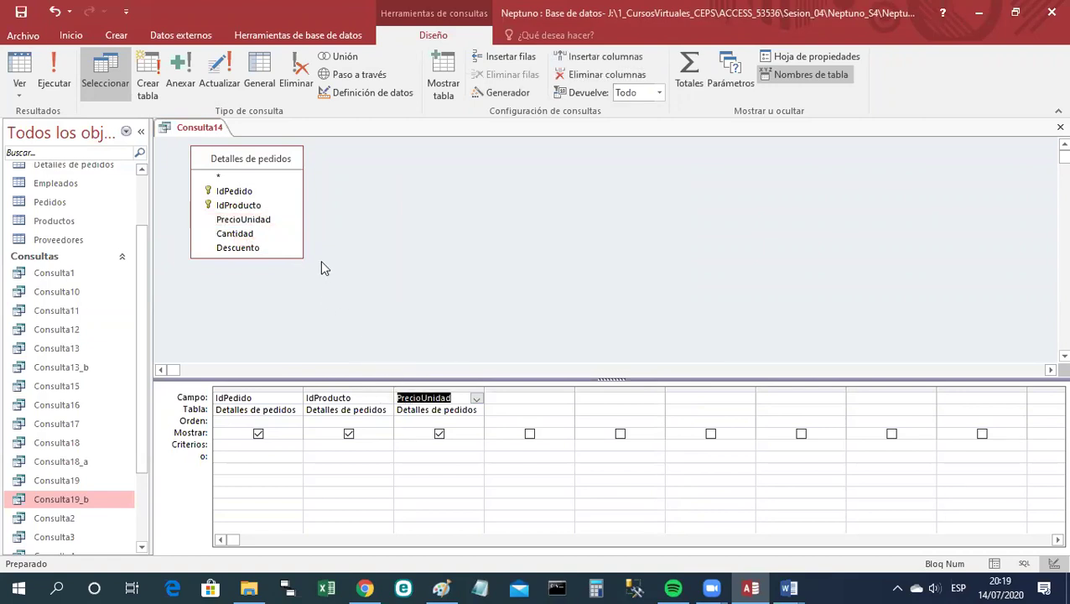
pyautogui.click(257, 236)
pyautogui.moveTo(258, 237); pyautogui.dragTo(520, 411)
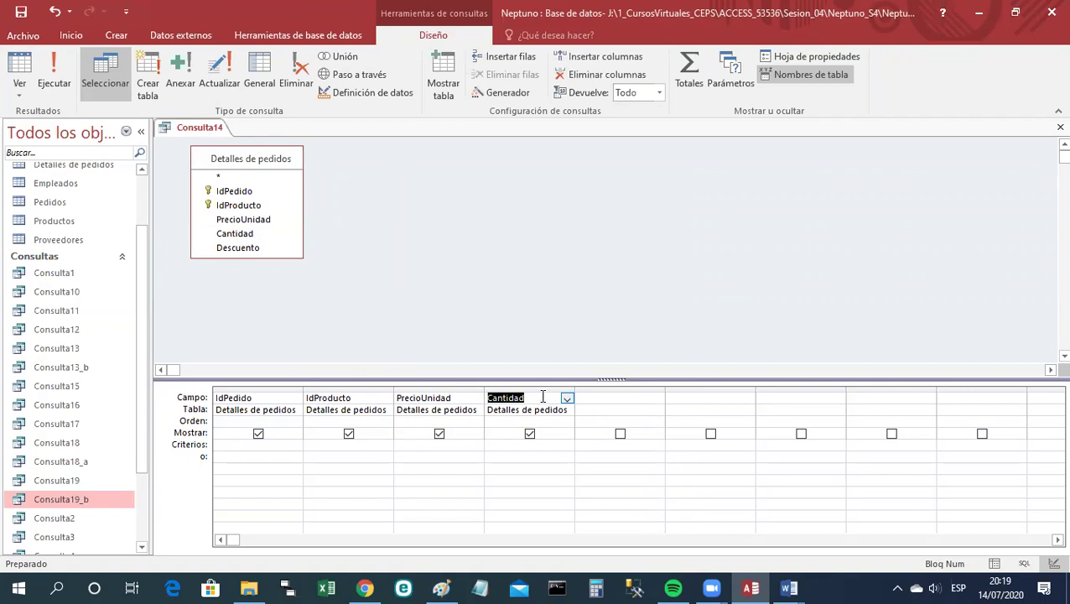
pyautogui.moveTo(245, 248); pyautogui.dragTo(612, 402)
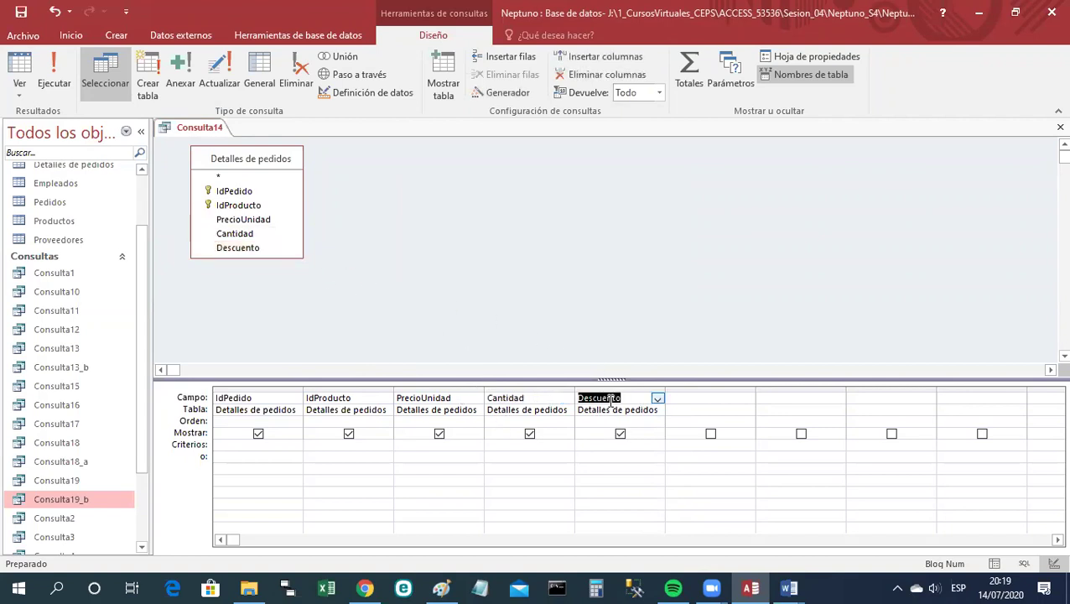
# Check the new query's records in Datasheet view and return to Design view.
pyautogui.rightClick(212, 127)
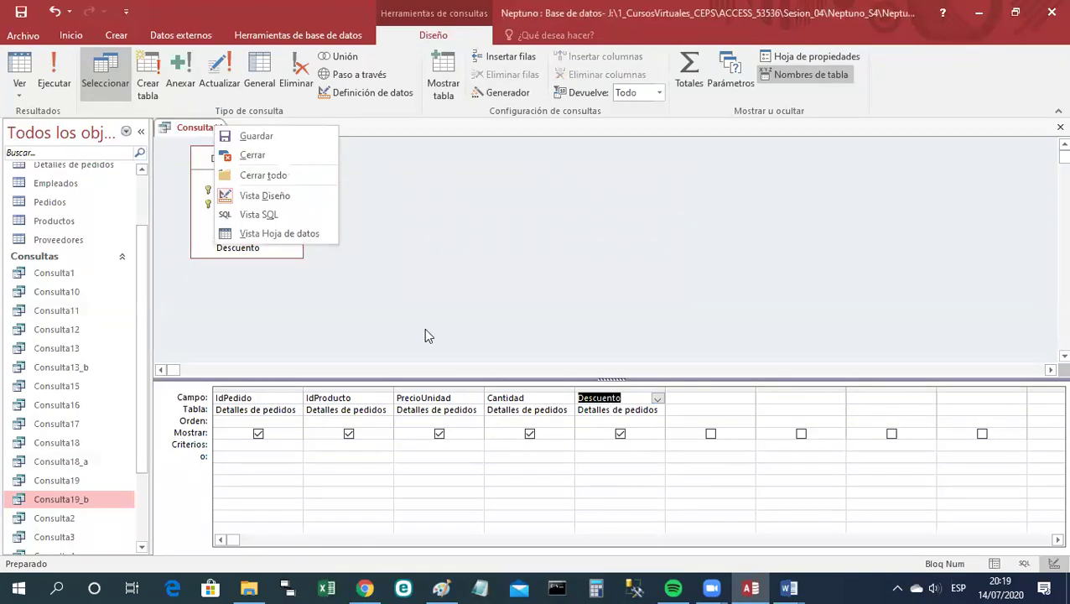
pyautogui.click(284, 236)
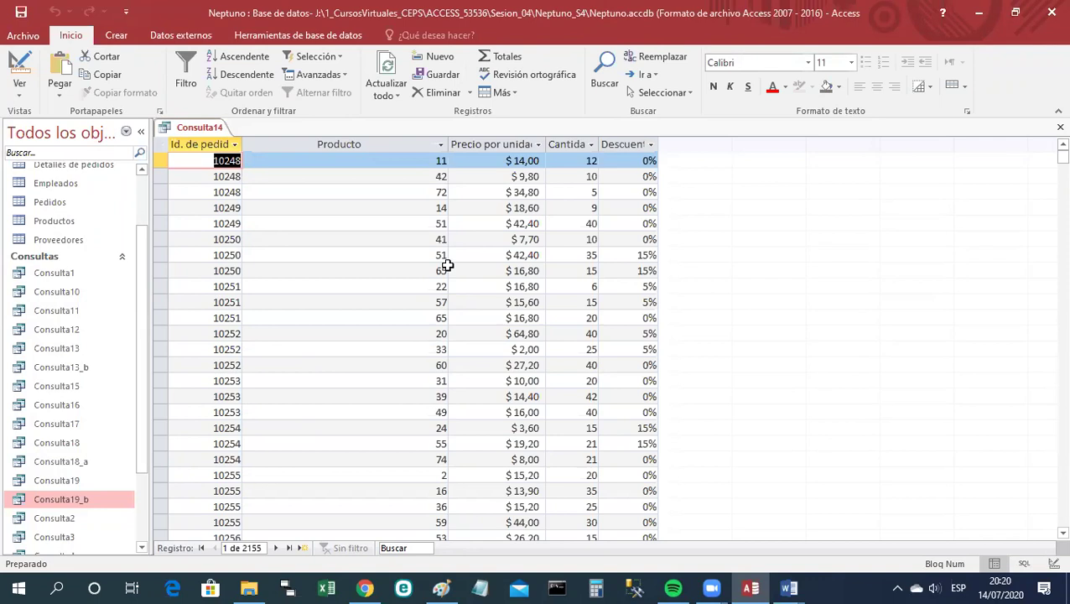
pyautogui.rightClick(200, 133)
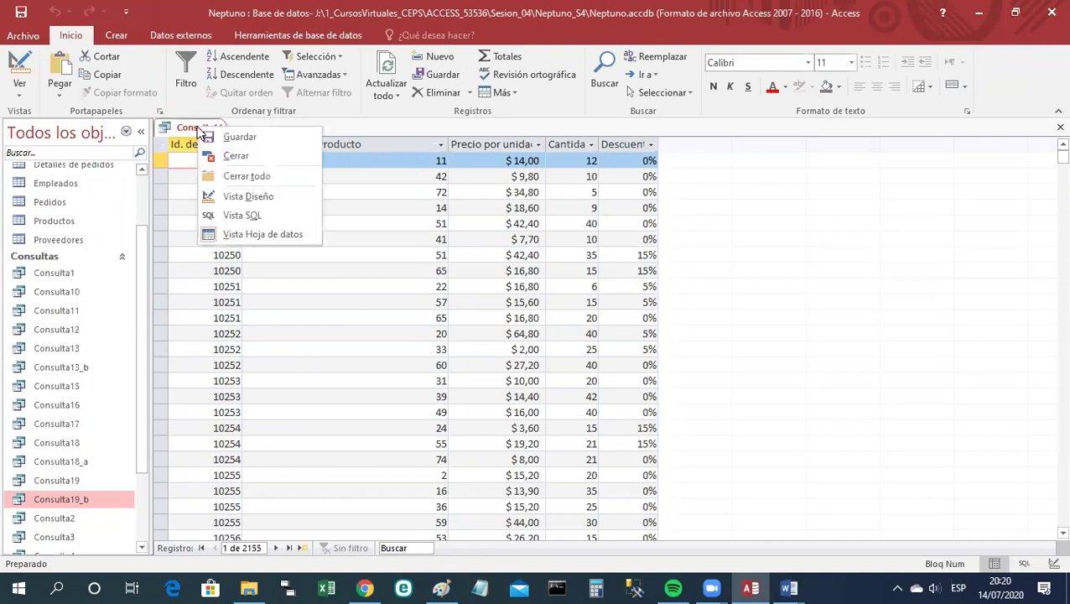
pyautogui.click(248, 198)
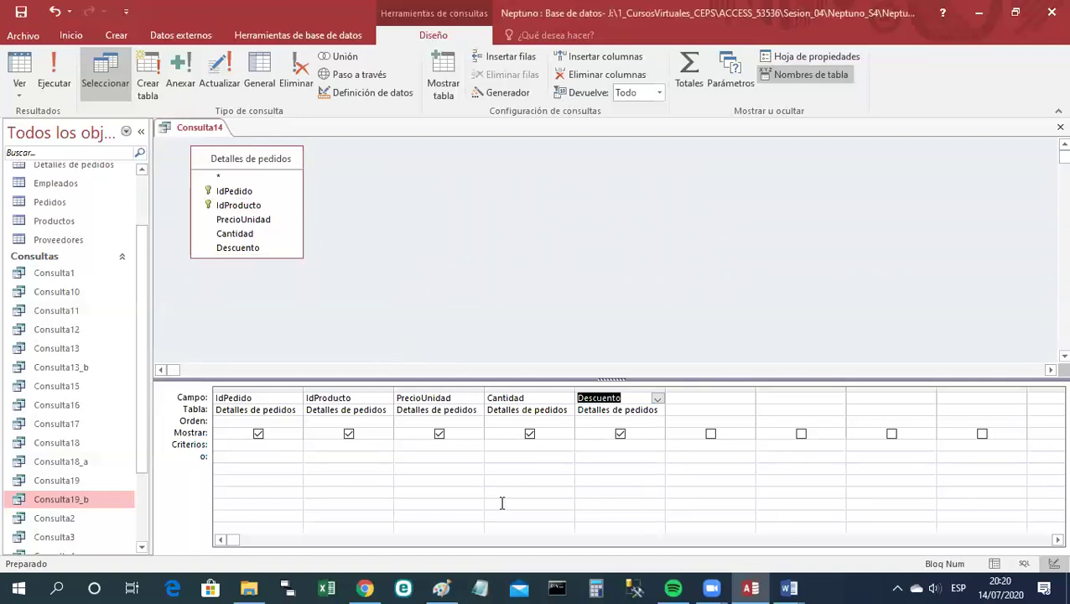
# Set the display format of the query's PrecioUnidad field to Moneda and close its properties.
pyautogui.click(453, 398)
pyautogui.rightClick(452, 398)
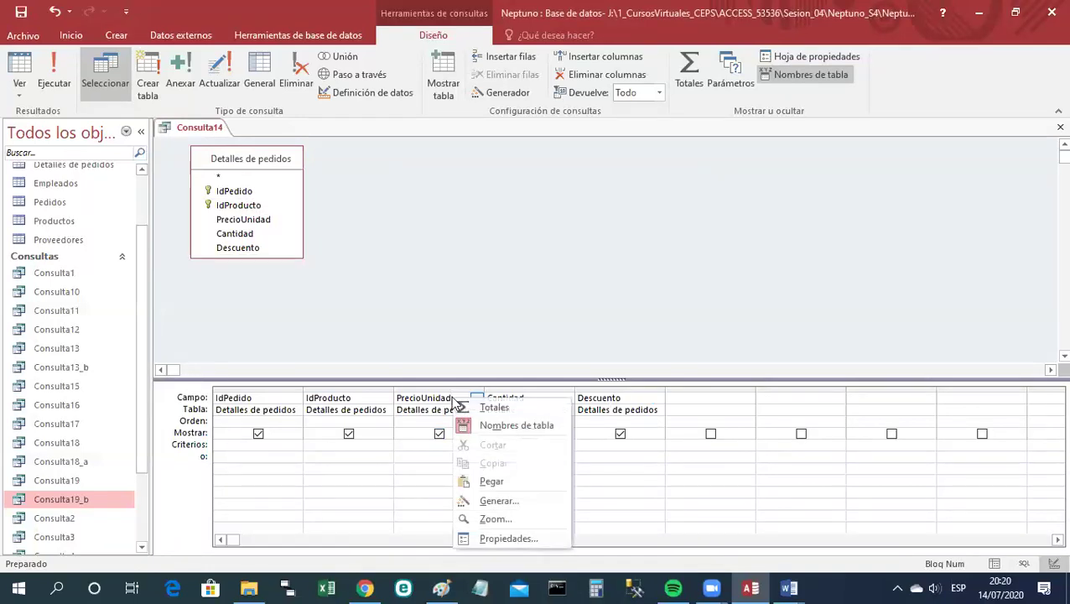
pyautogui.click(490, 538)
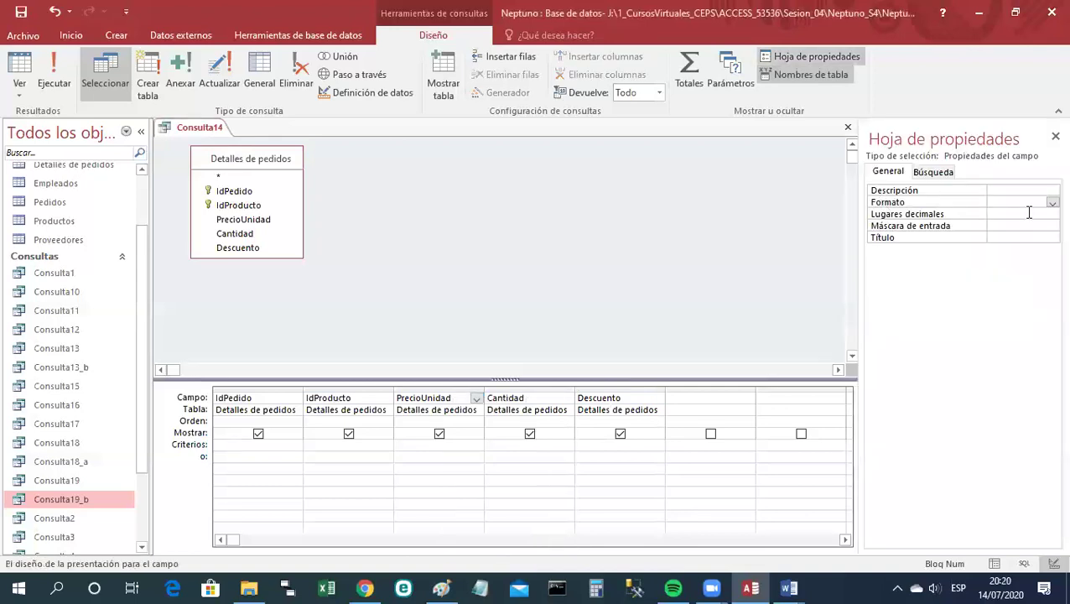
pyautogui.click(1051, 203)
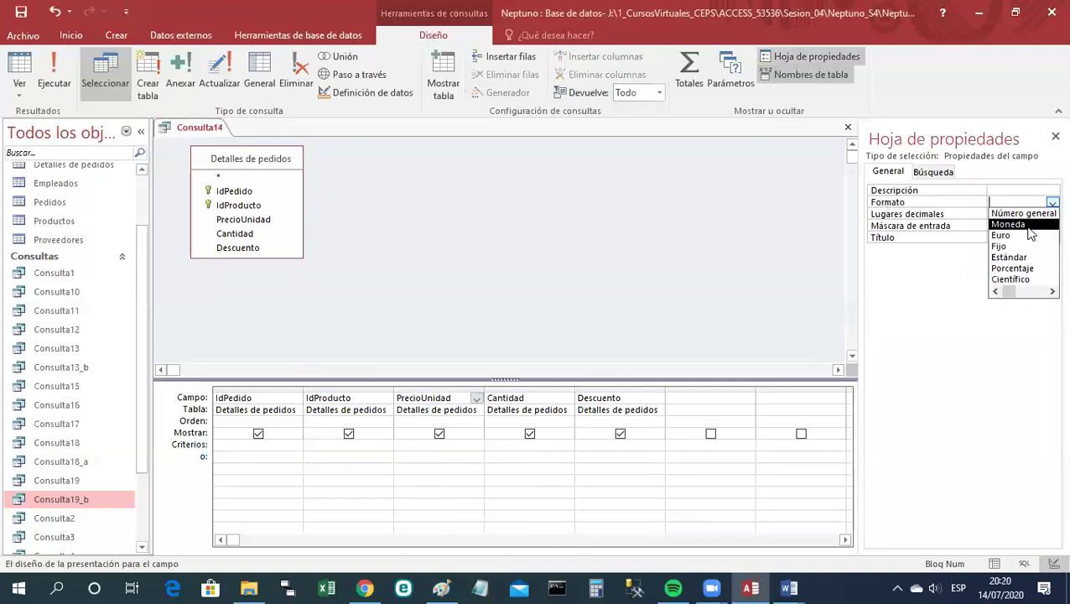
pyautogui.click(1024, 225)
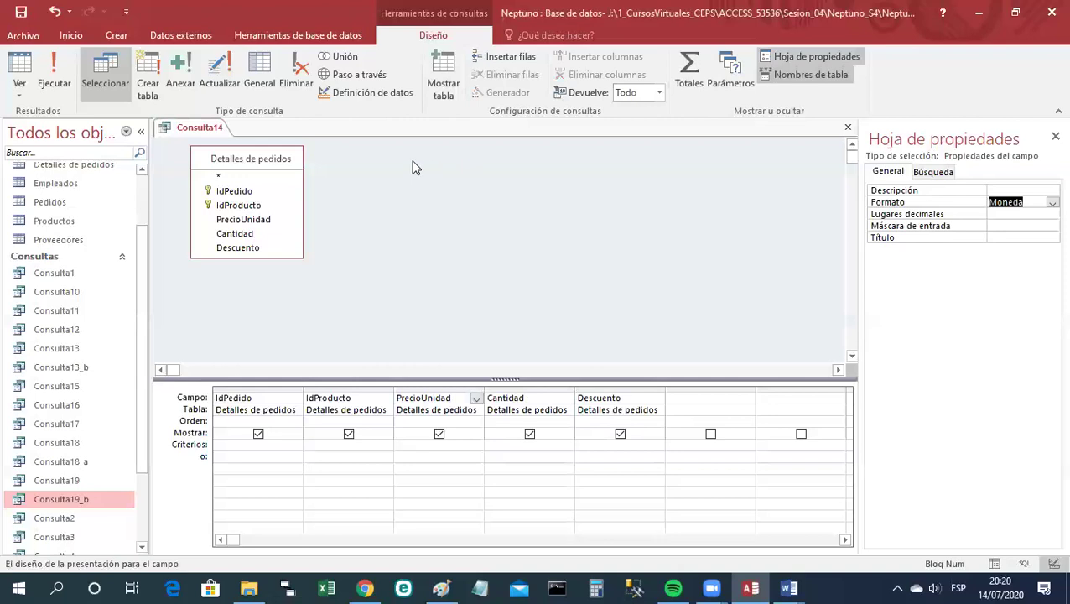
pyautogui.click(1049, 140)
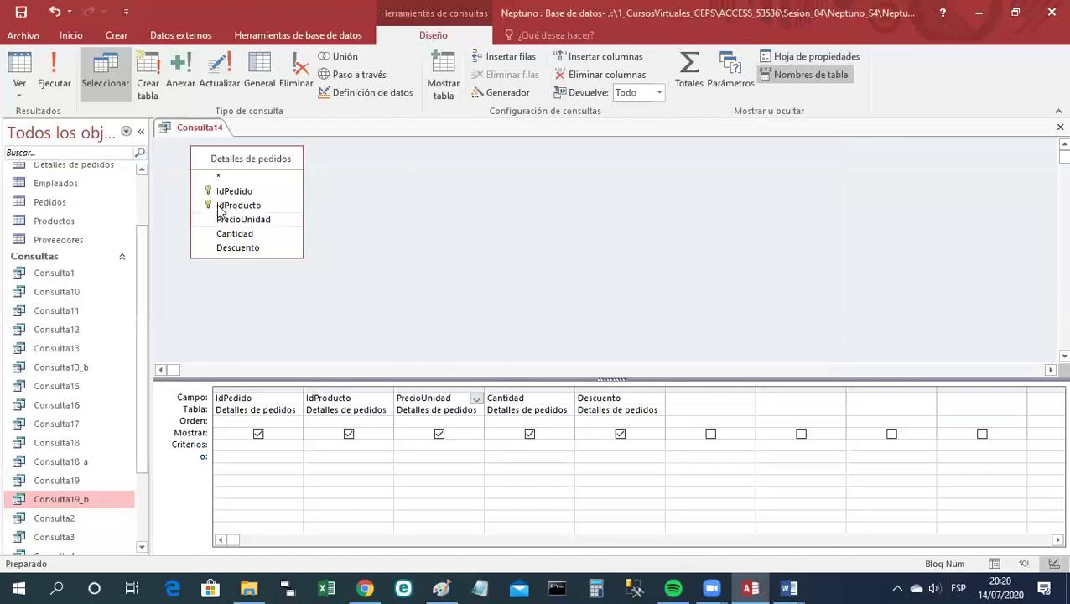
# Examine the unit price, quantity and discount of the first record and of product 51's discounted record in Datasheet view, then return to Design view.
pyautogui.rightClick(201, 135)
pyautogui.click(272, 236)
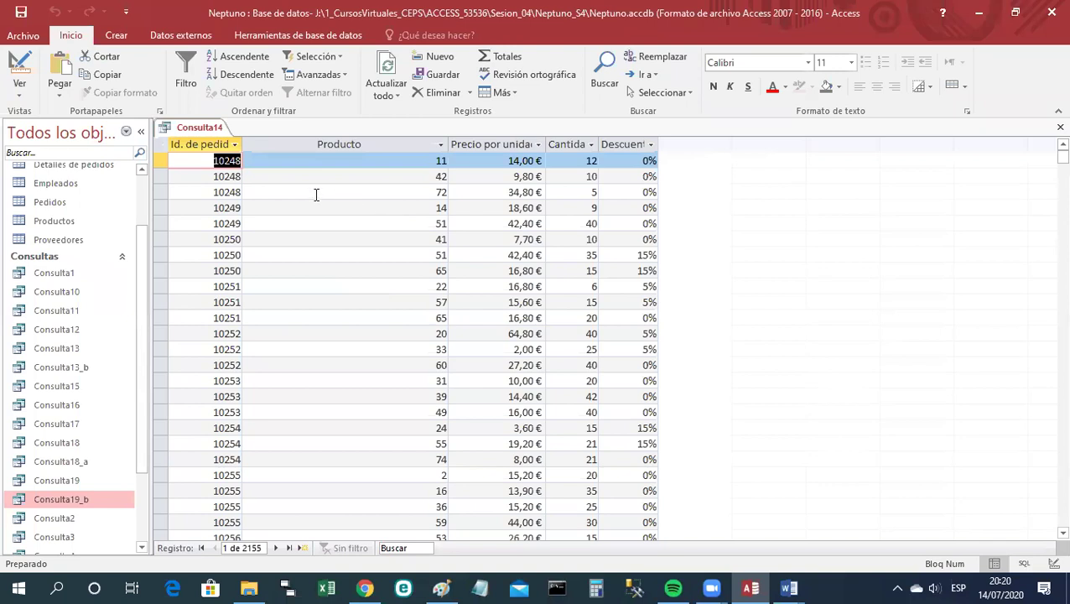
pyautogui.click(162, 164)
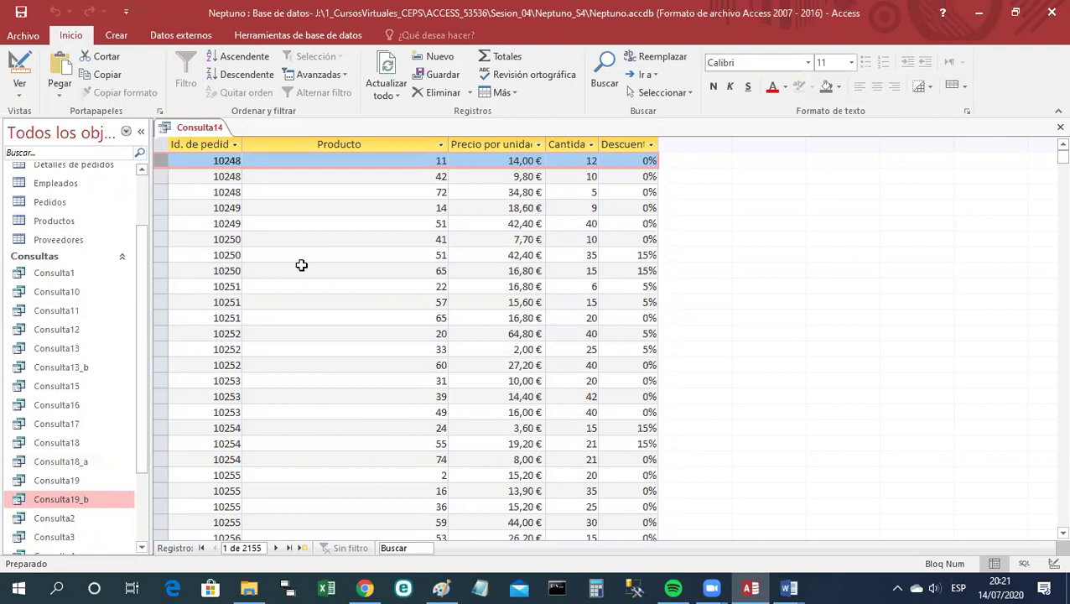
pyautogui.click(156, 255)
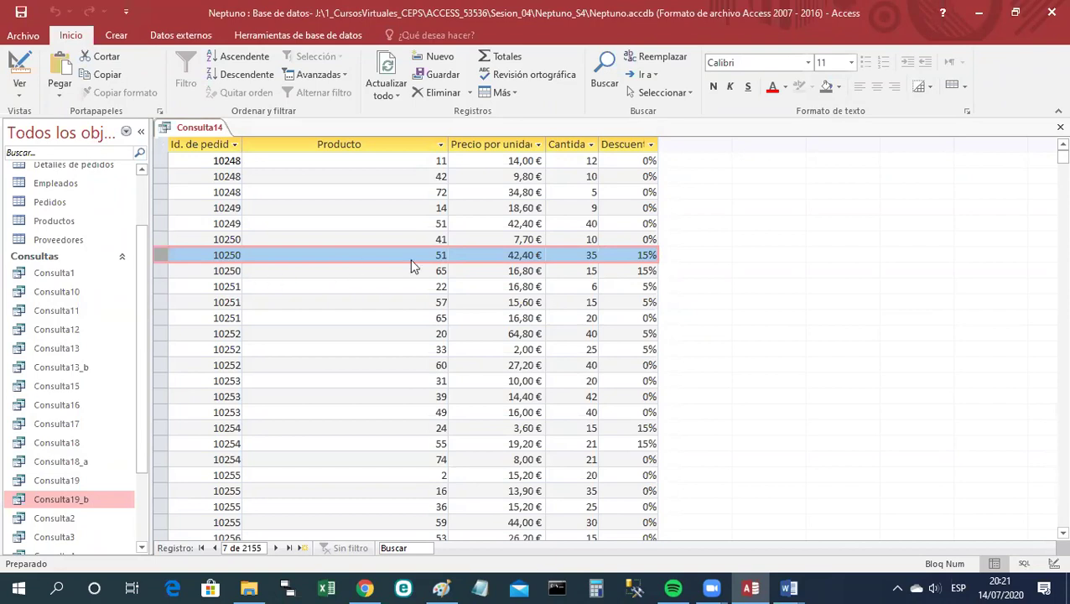
pyautogui.click(493, 254)
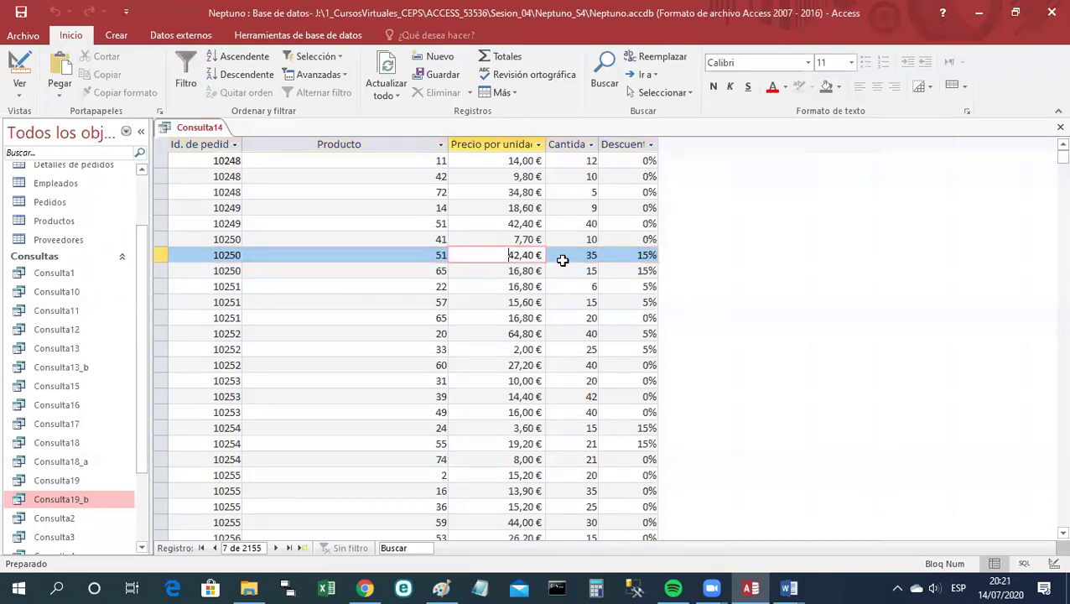
pyautogui.click(578, 256)
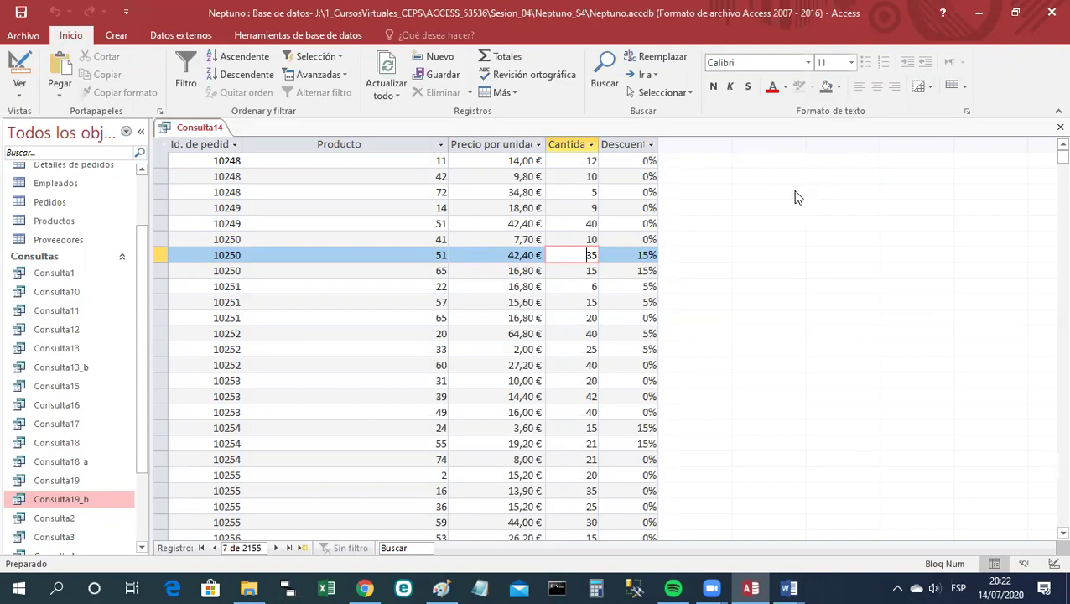
pyautogui.click(154, 252)
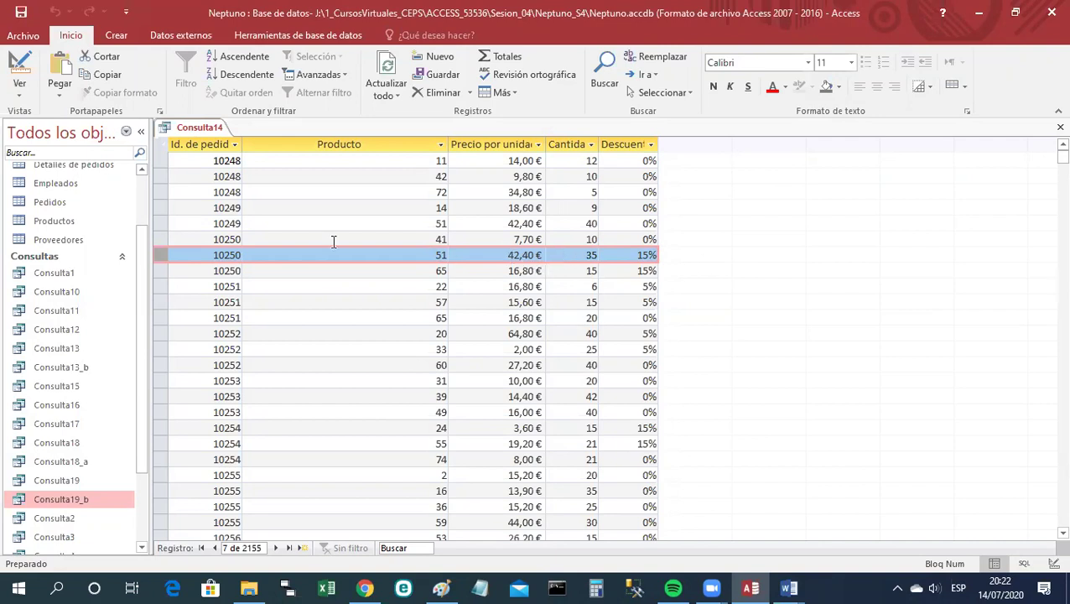
pyautogui.rightClick(178, 126)
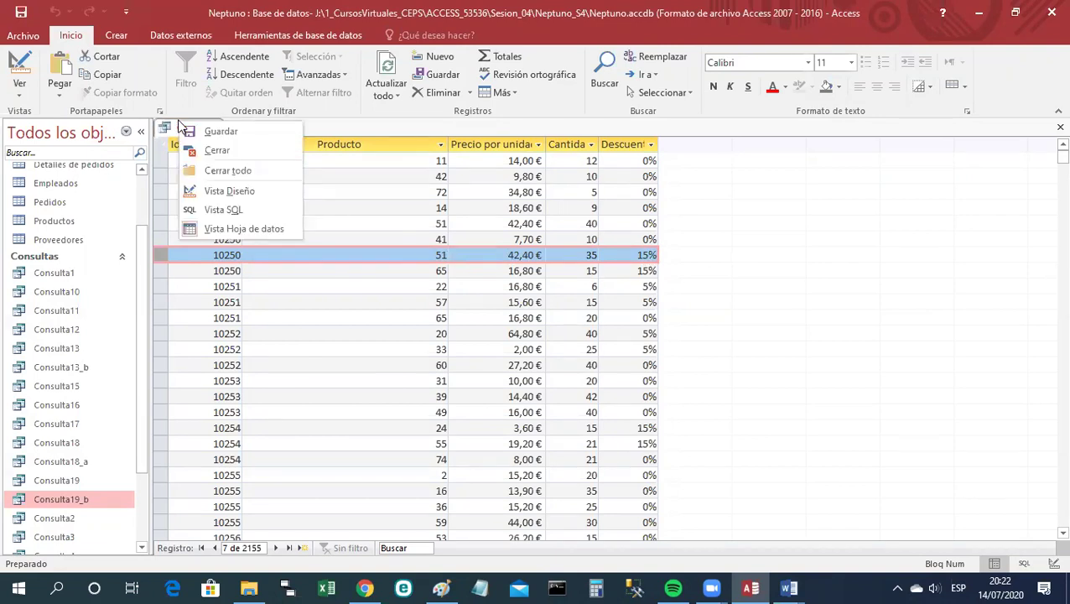
pyautogui.click(234, 191)
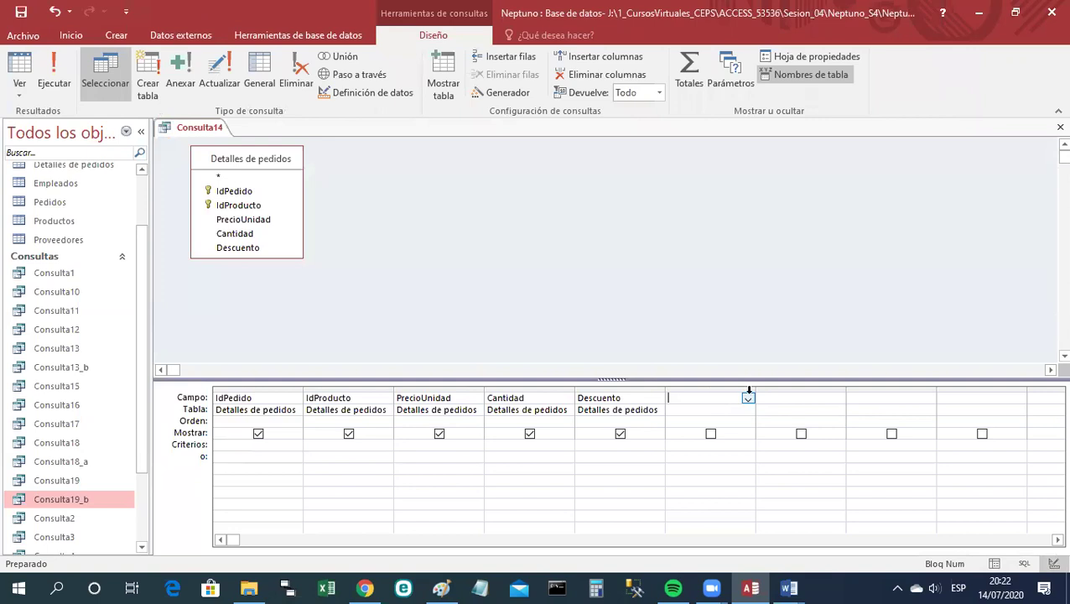
# Widen the empty column after Descuento and enter a calculated field there that multiplies PrecioUnidad by Cantidad.
pyautogui.moveTo(754, 387); pyautogui.dragTo(818, 375)
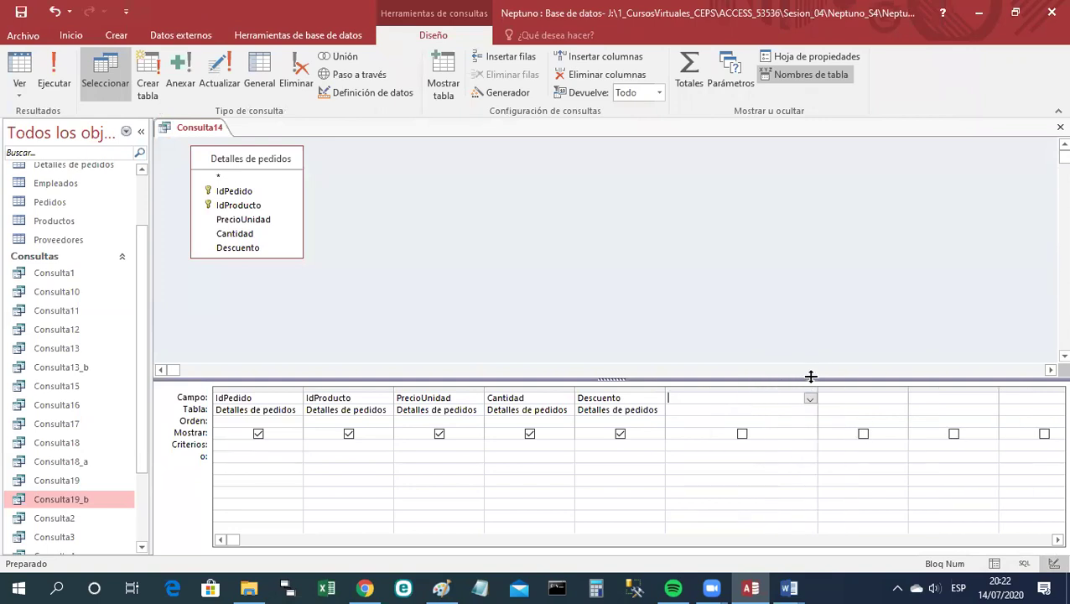
pyautogui.write('PrecioUnidad')
pyautogui.click(743, 397)
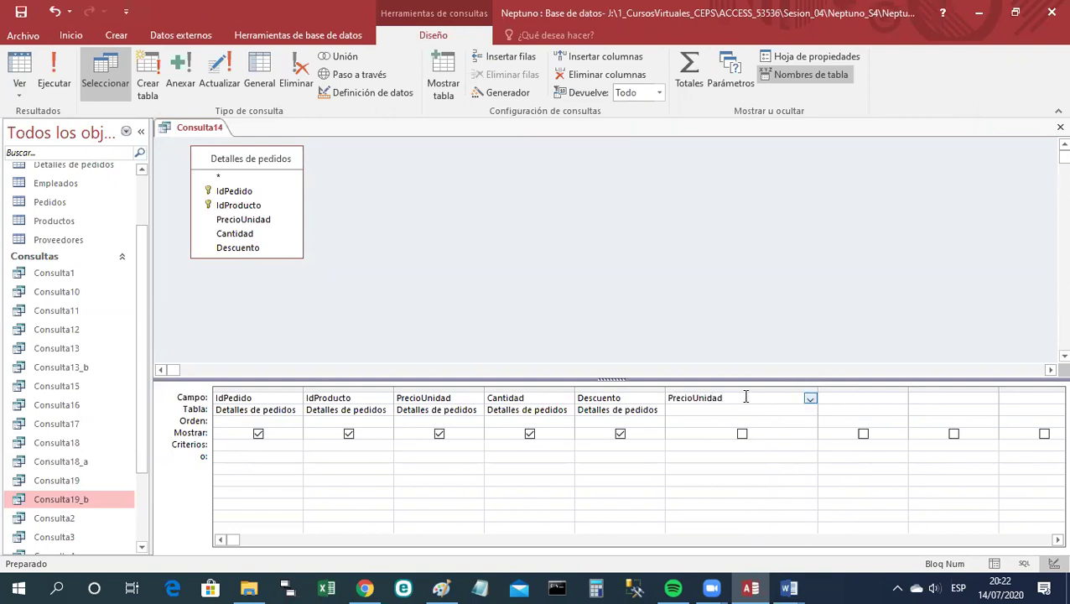
pyautogui.write('* Cantidad')
pyautogui.press('Tab')
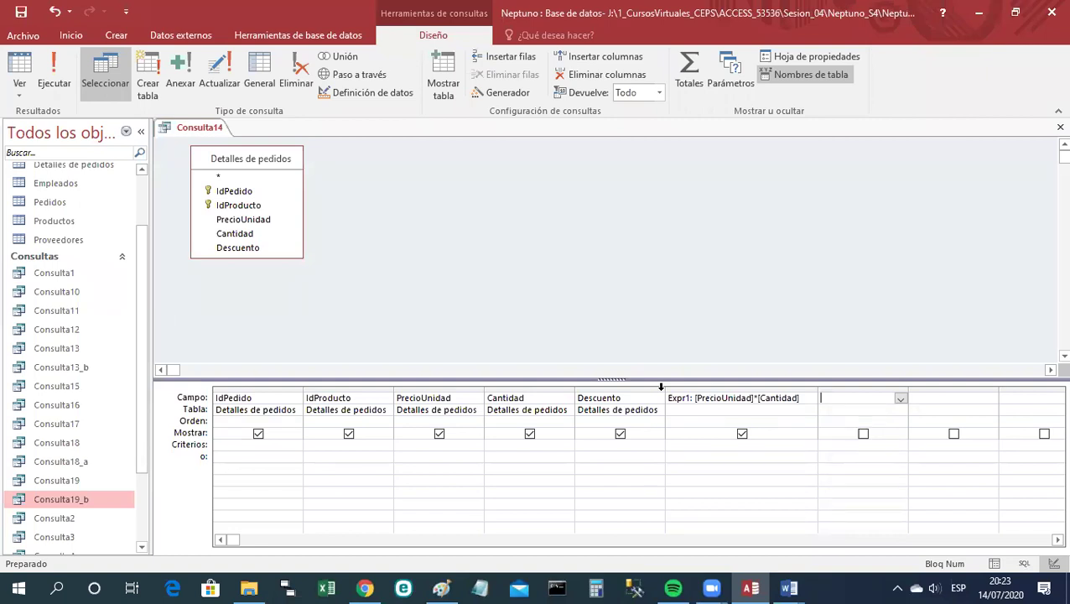
# Set the display format of the calculated PrecioUnidad by Cantidad field to Moneda and close its properties.
pyautogui.click(727, 400)
pyautogui.rightClick(728, 400)
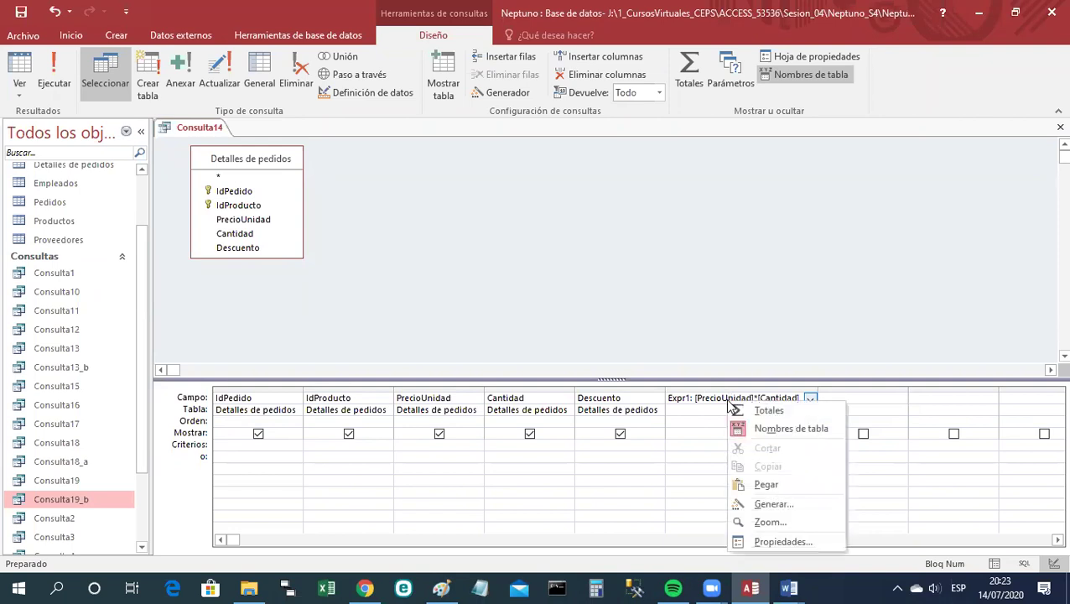
pyautogui.click(784, 542)
pyautogui.click(1030, 202)
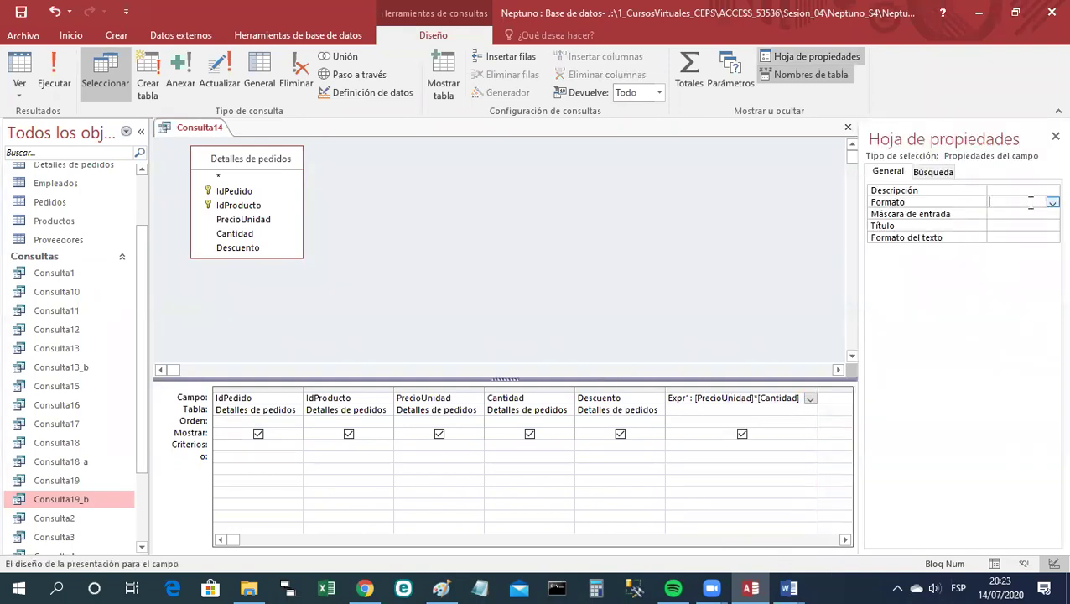
pyautogui.click(1052, 203)
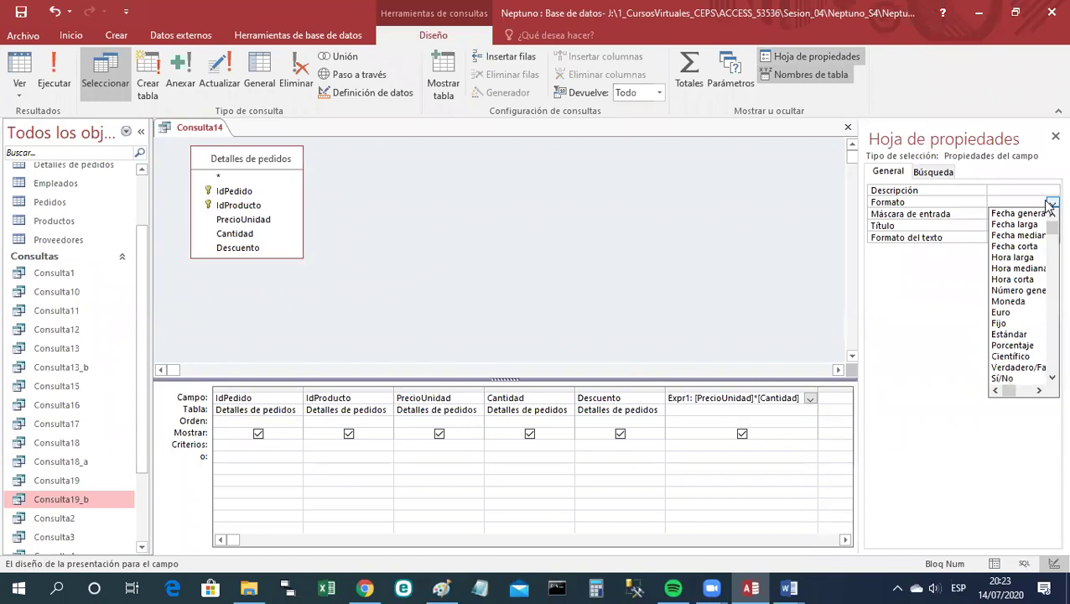
pyautogui.click(1014, 302)
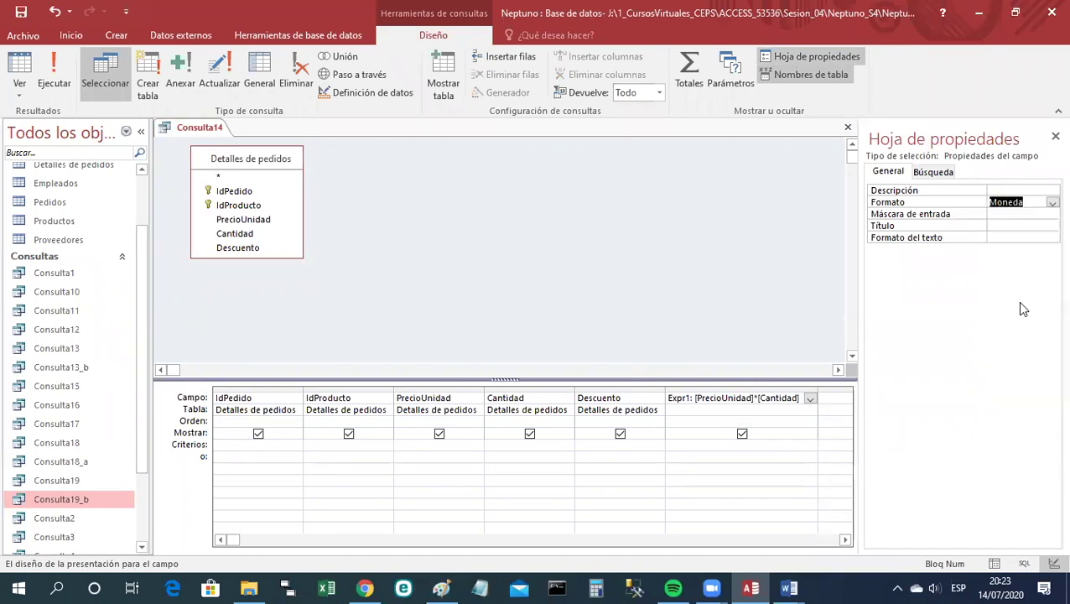
pyautogui.click(1054, 137)
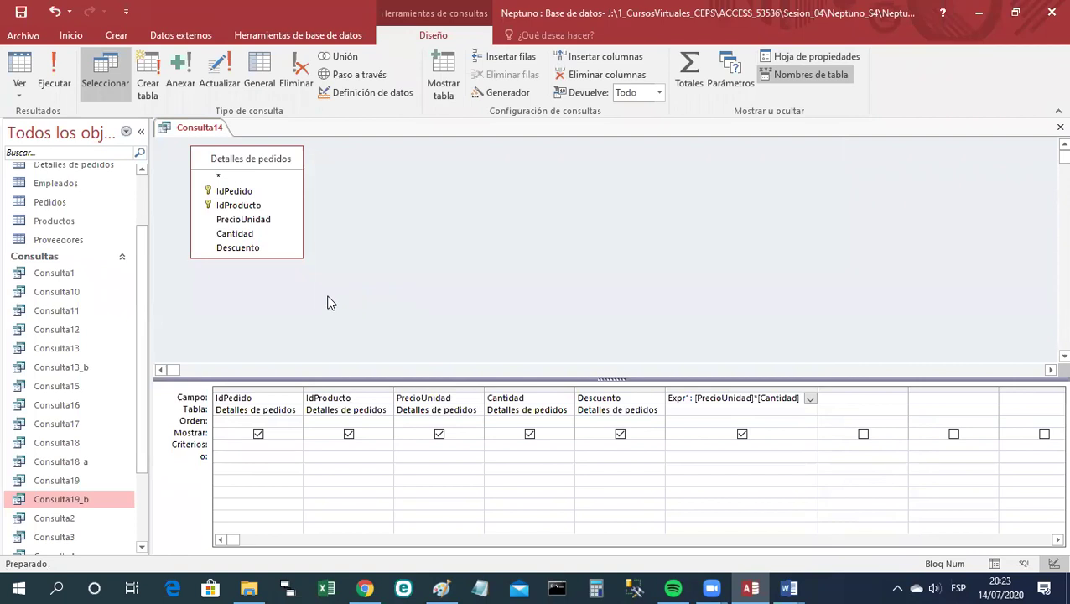
# Show the query in Datasheet view and check the calculated amounts in the records for products 51 and 41 of the same order.
pyautogui.rightClick(204, 128)
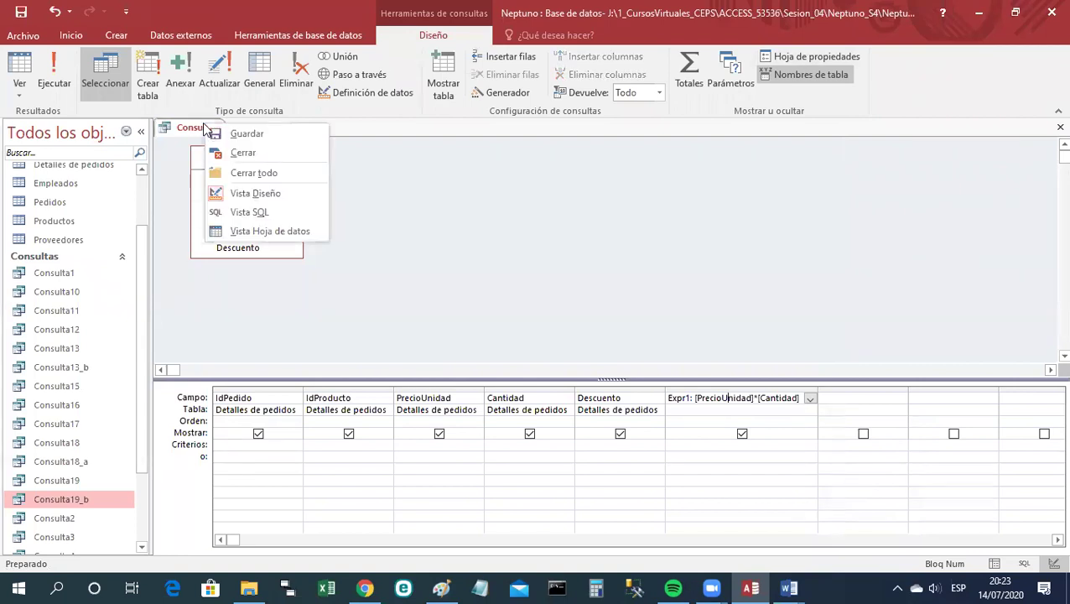
pyautogui.click(254, 232)
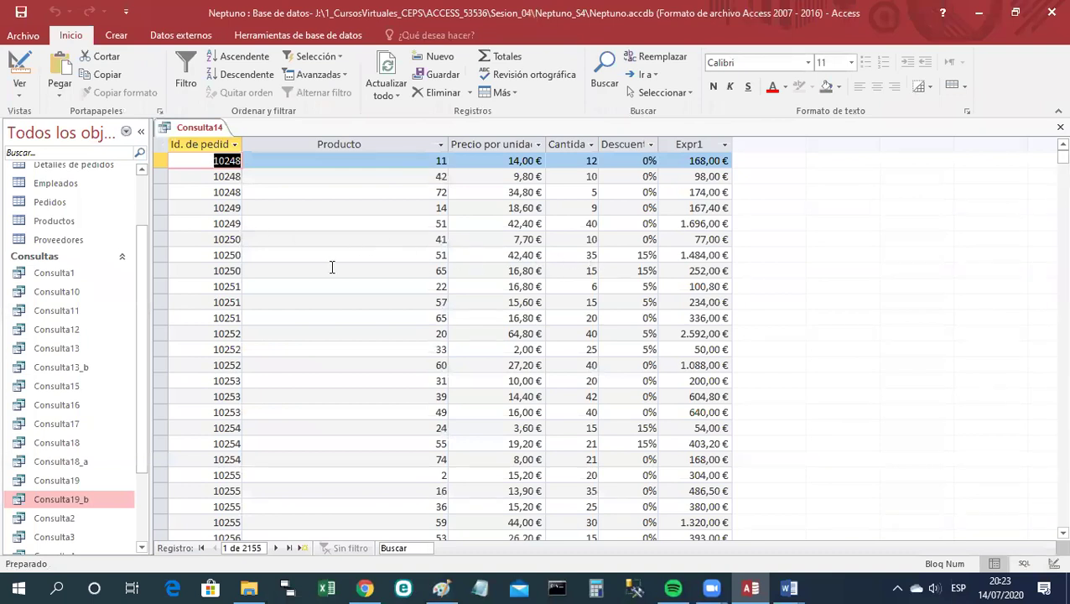
pyautogui.click(157, 256)
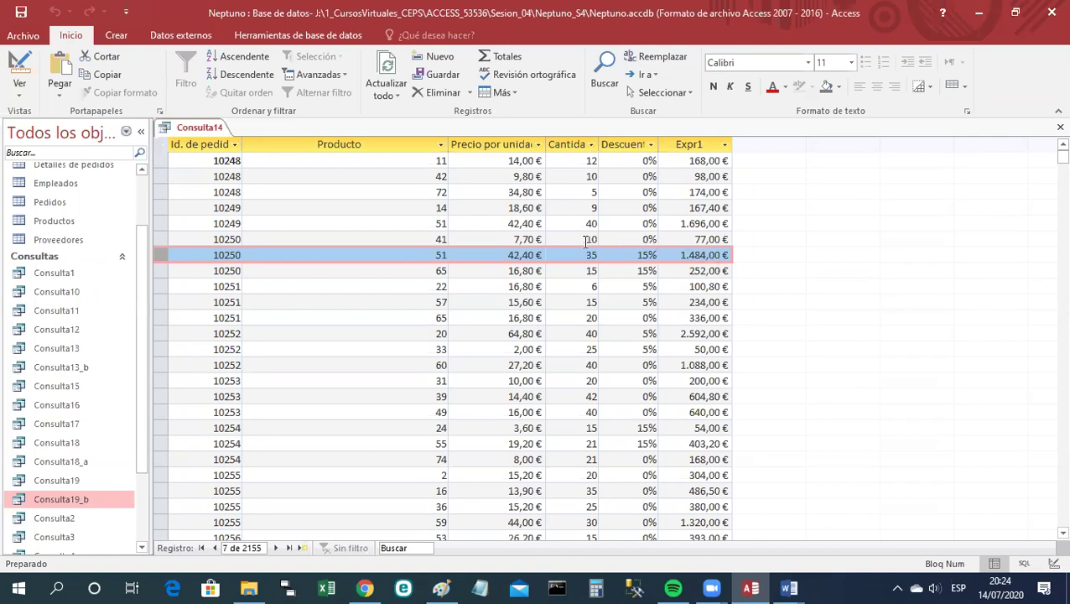
pyautogui.click(160, 241)
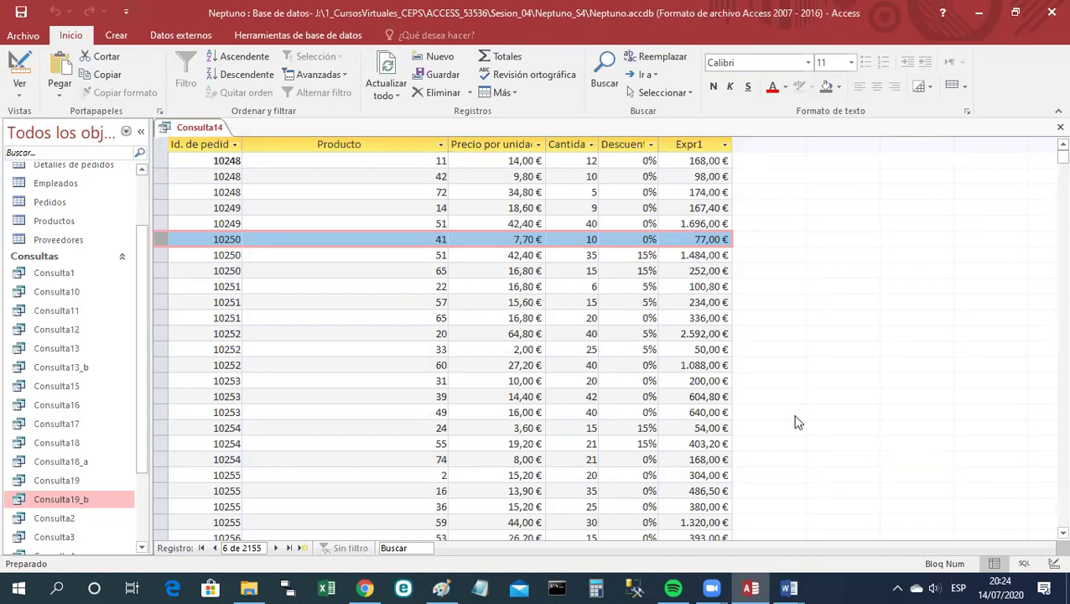
# In Design view, rename the calculated PrecioUnidad by Cantidad field as "Sub Total bruto" and widen its column to fit the expression.
pyautogui.rightClick(202, 132)
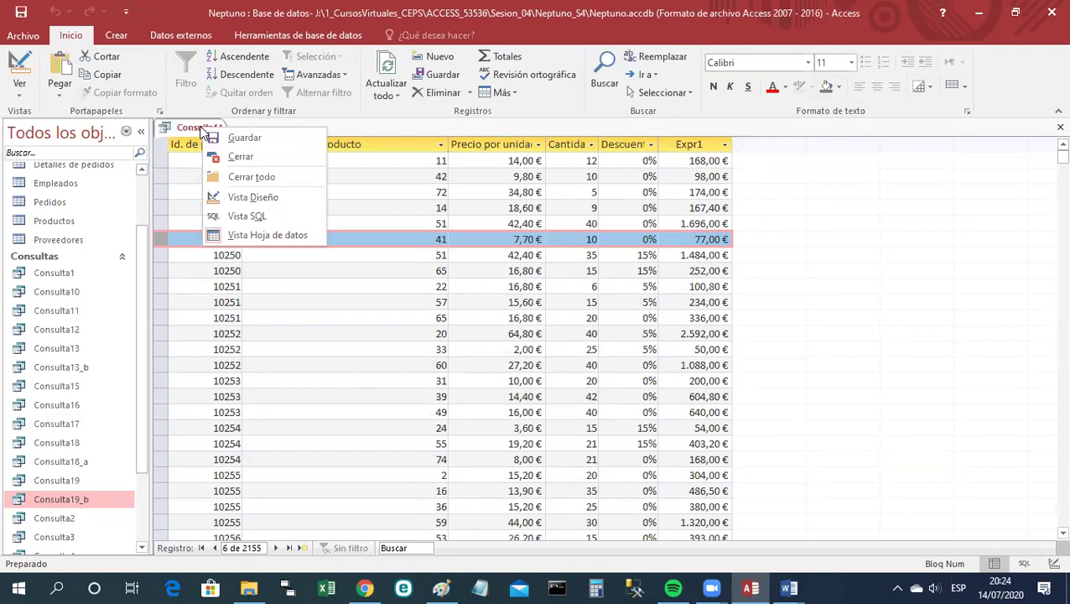
pyautogui.click(245, 197)
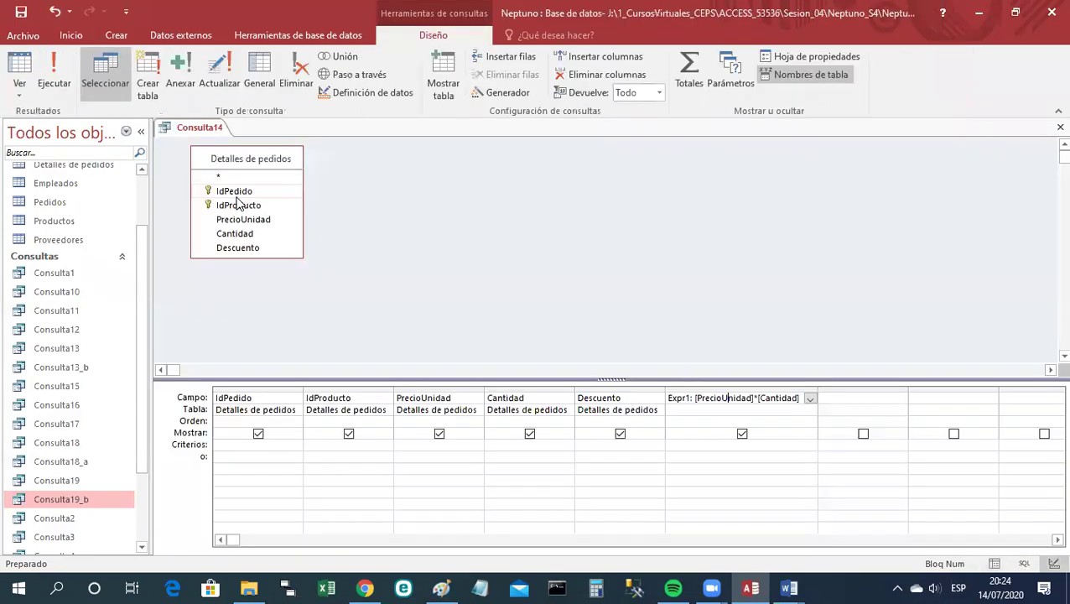
pyautogui.click(689, 399)
pyautogui.press('BackSpace')
pyautogui.press('BackSpace')
pyautogui.press('BackSpace')
pyautogui.press('BackSpace')
pyautogui.press('BackSpace')
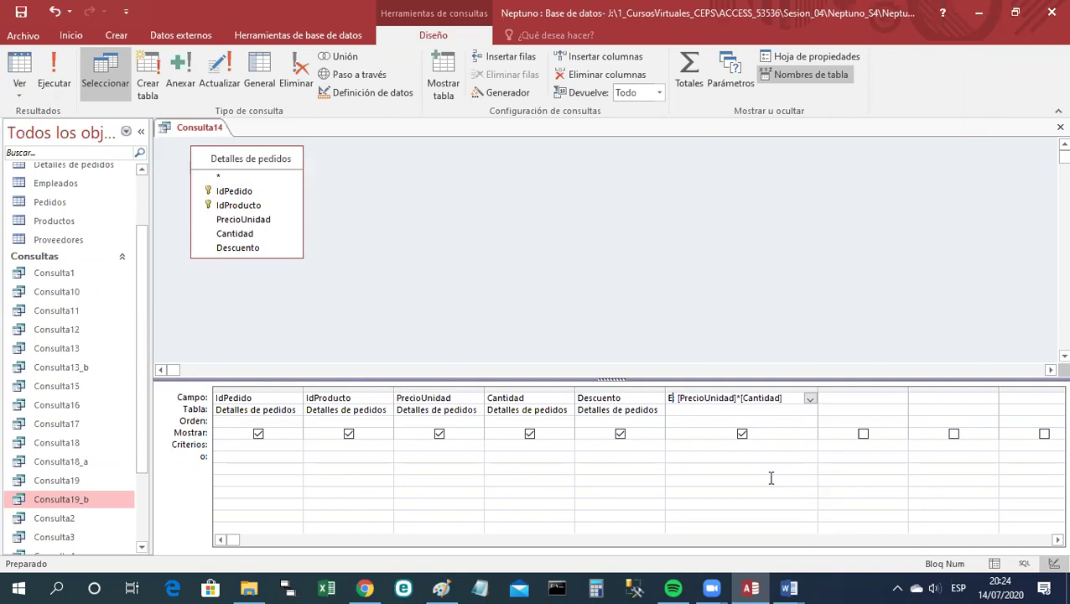
pyautogui.write('Sub')
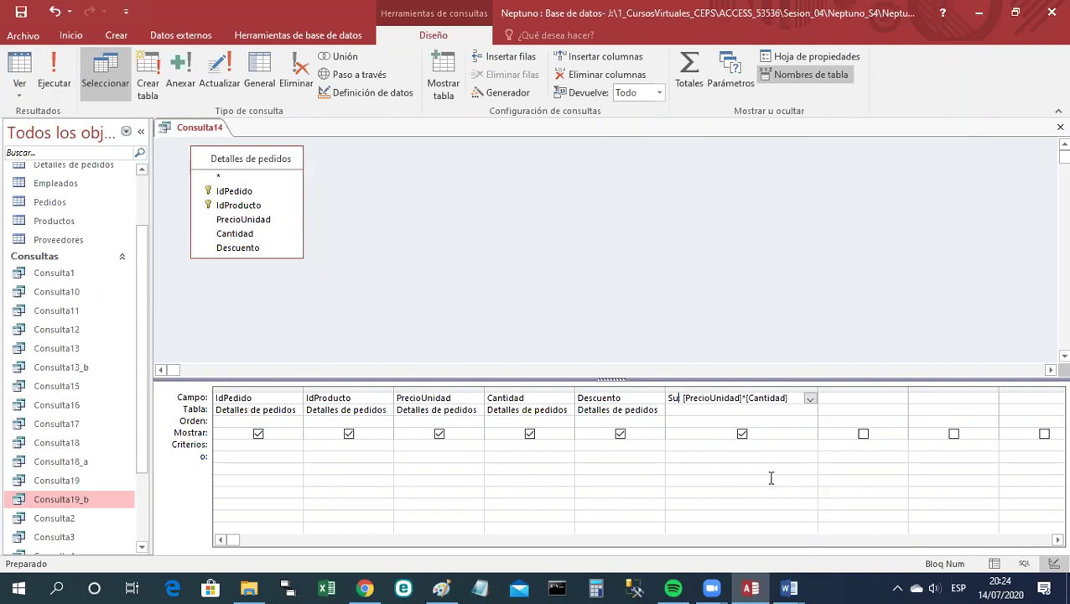
pyautogui.write('total')
pyautogui.press('BackSpace')
pyautogui.press('BackSpace')
pyautogui.press('BackSpace')
pyautogui.press('BackSpace')
pyautogui.press('BackSpace')
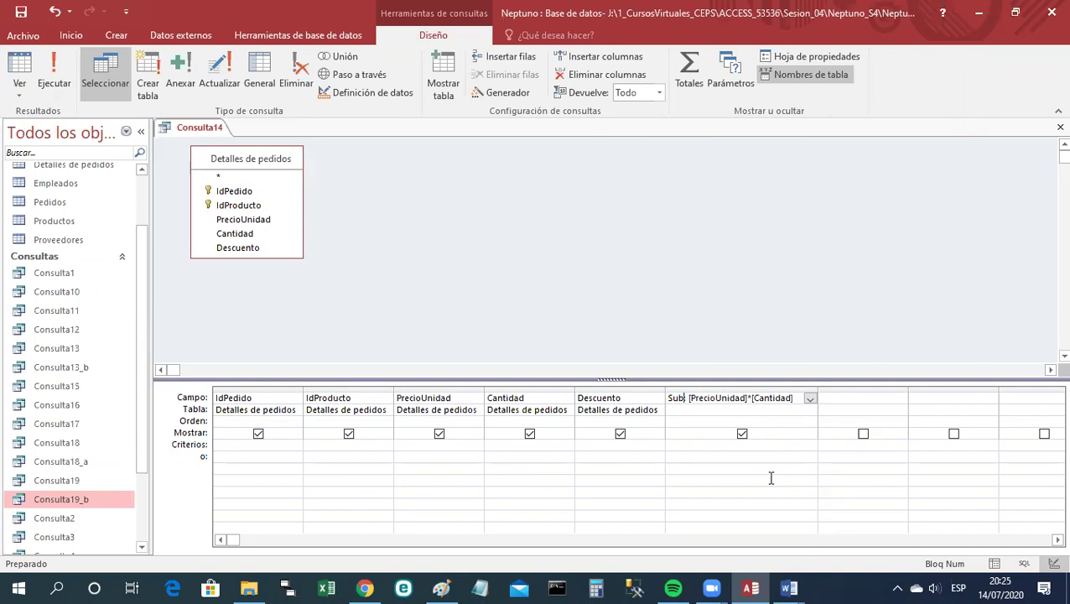
pyautogui.write('Toal')
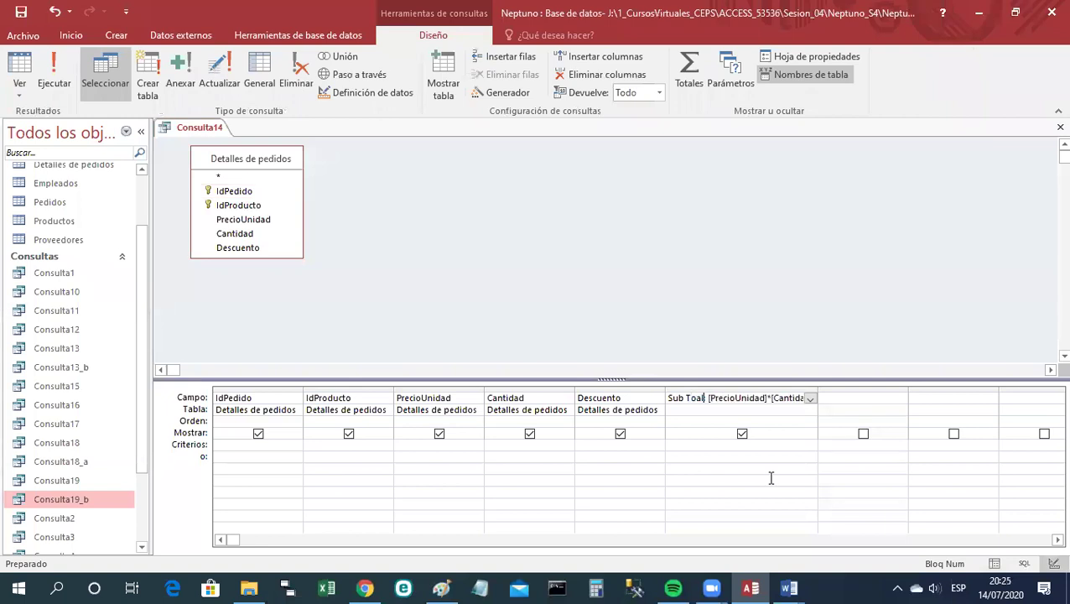
pyautogui.press('BackSpace')
pyautogui.press('BackSpace')
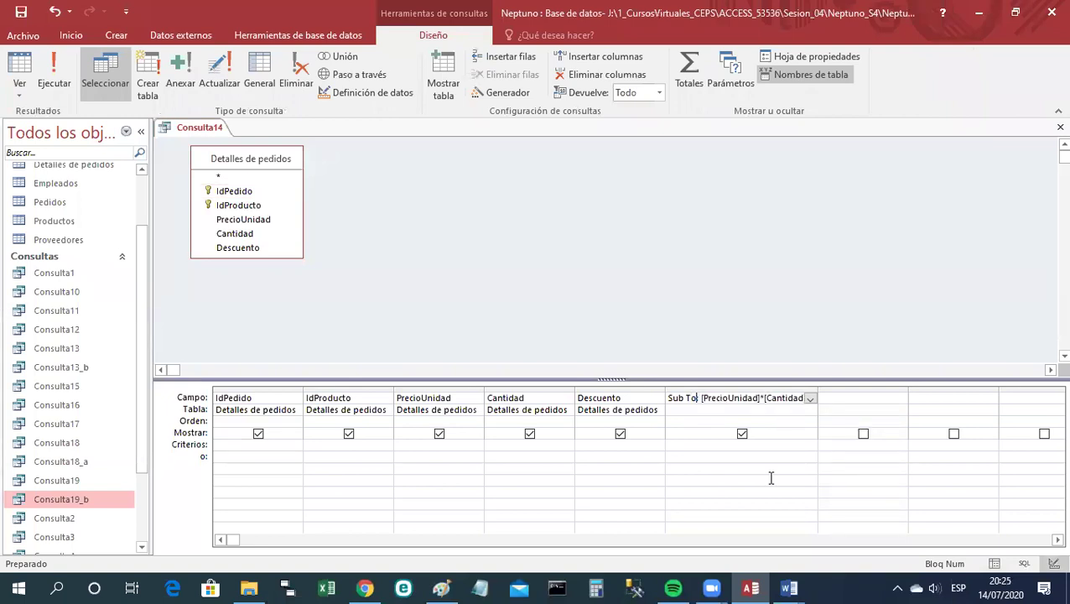
pyautogui.write('tal bruto')
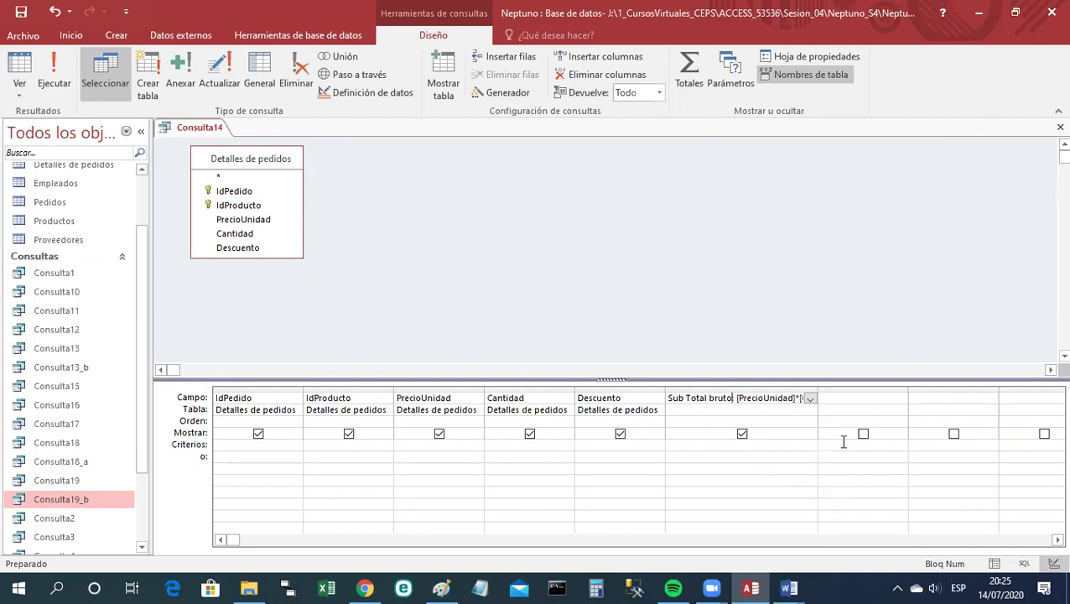
pyautogui.moveTo(814, 388); pyautogui.dragTo(865, 385)
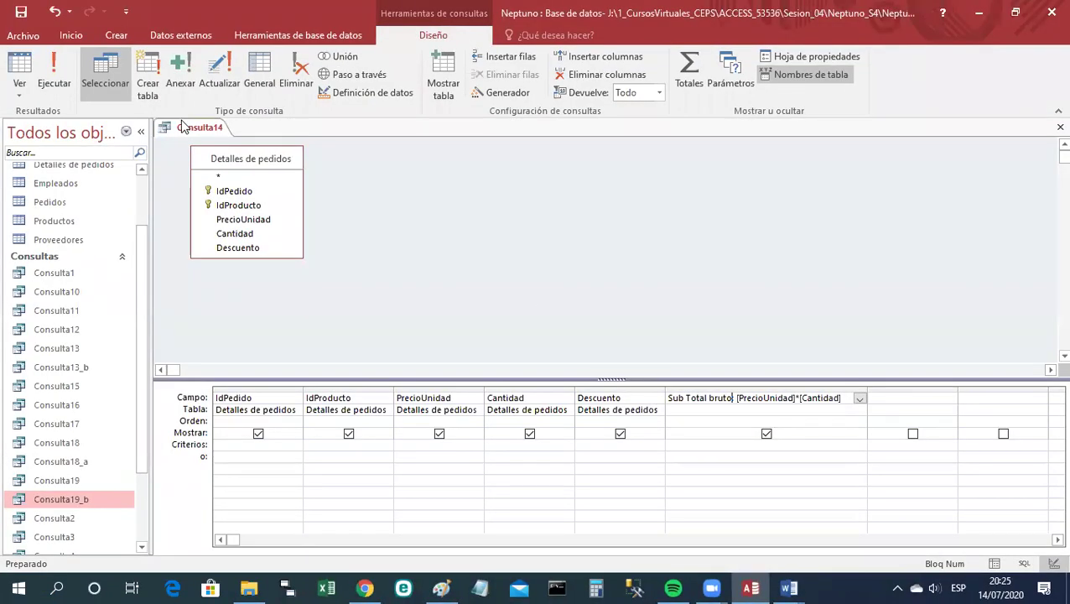
# Show the query in Datasheet view and widen the Sub Total bruto column so its full heading fits.
pyautogui.rightClick(198, 133)
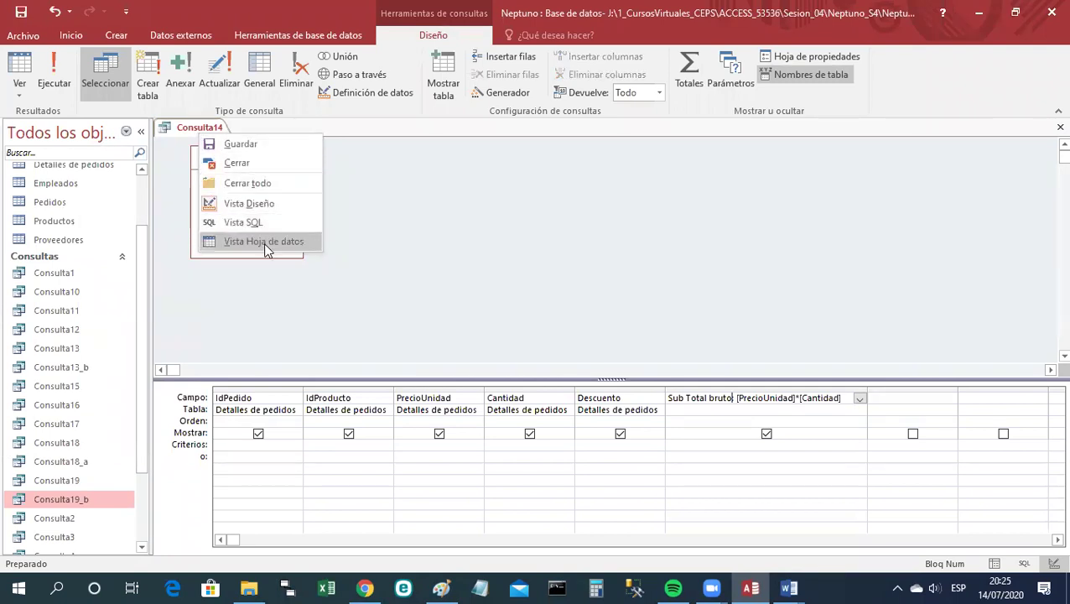
pyautogui.click(264, 241)
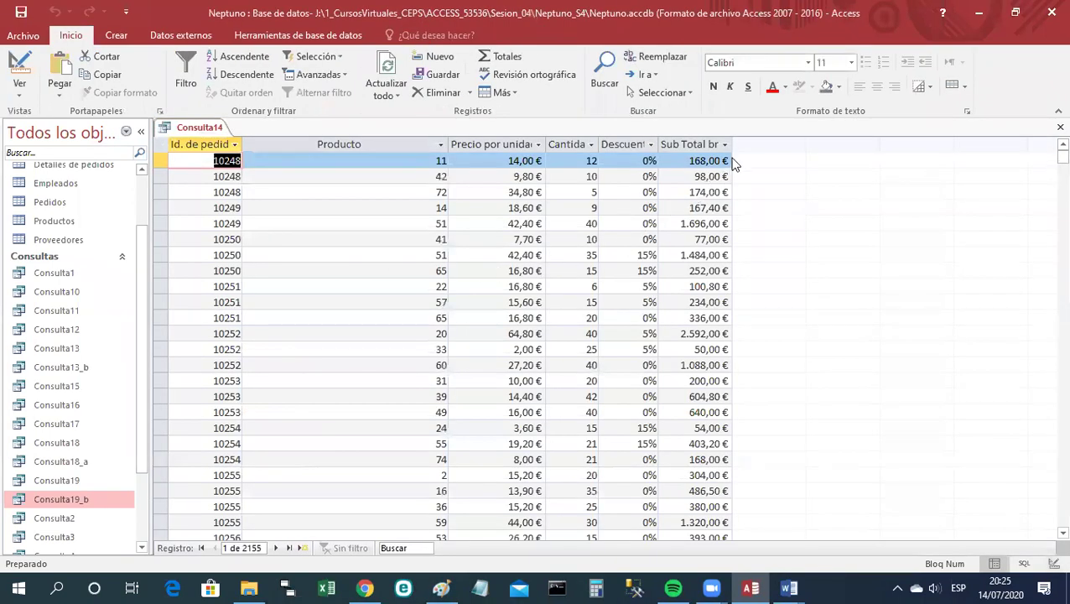
pyautogui.moveTo(735, 145); pyautogui.dragTo(783, 146)
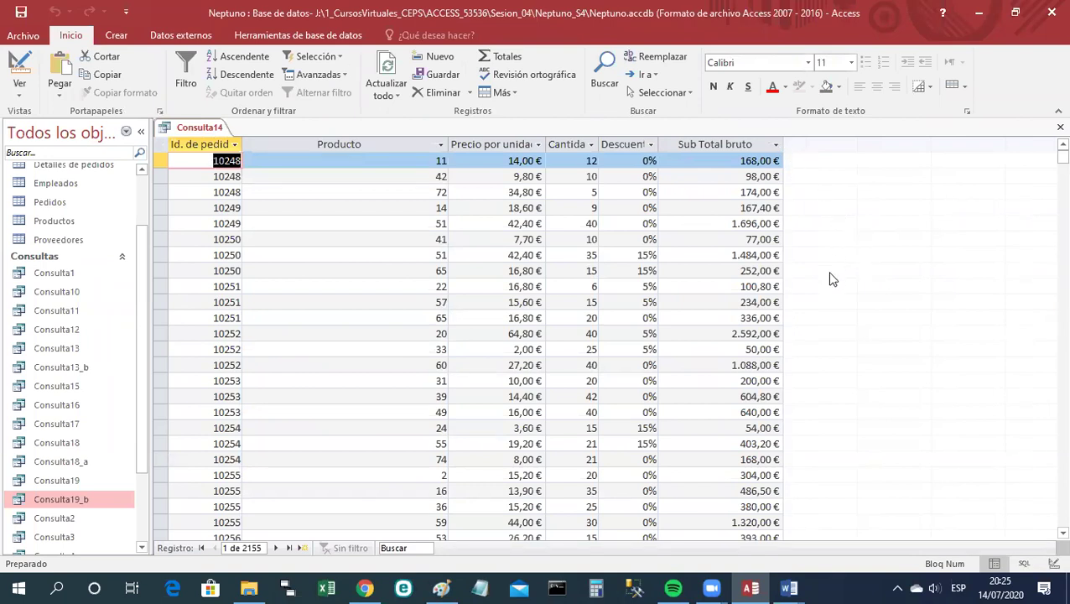
# Back in Design view, add a calculated field after Sub Total bruto that multiplies PrecioUnidad, Cantidad and Descuento, and widen its column.
pyautogui.rightClick(201, 128)
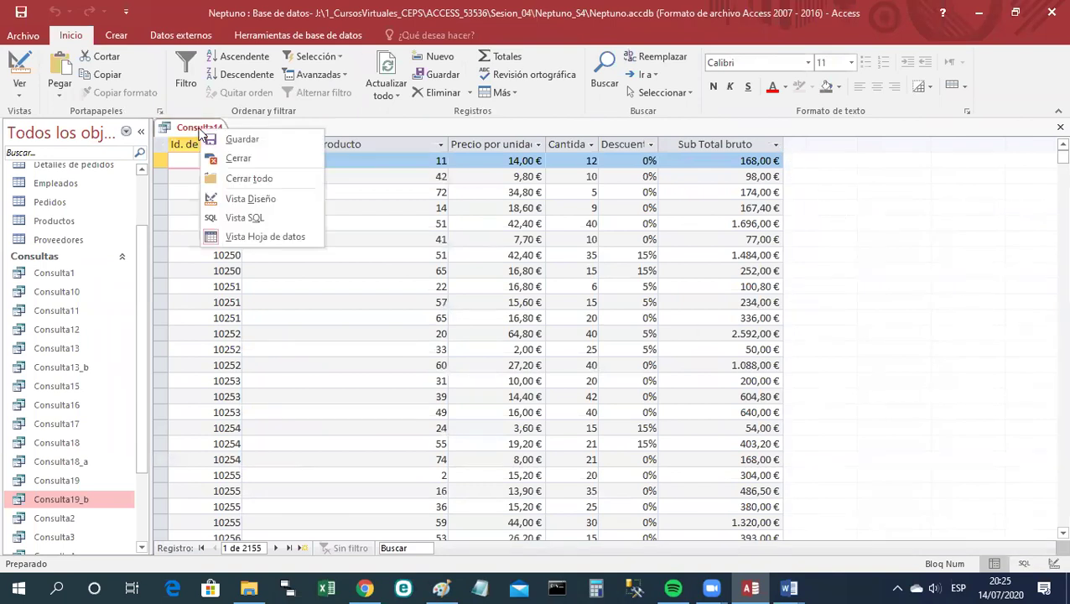
pyautogui.click(237, 198)
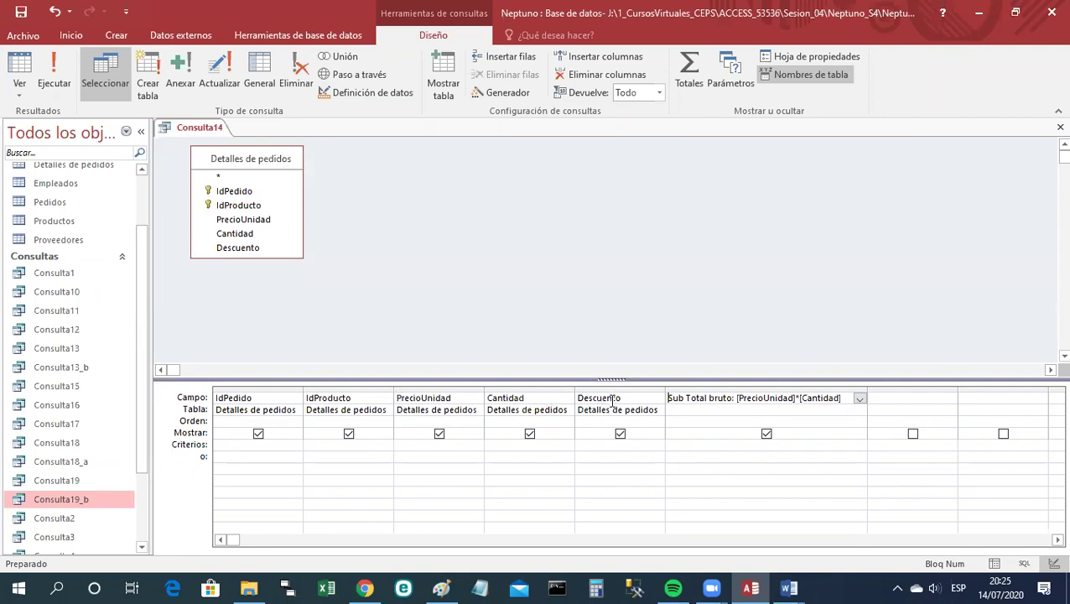
pyautogui.click(896, 403)
pyautogui.write('PrecioUnidad')
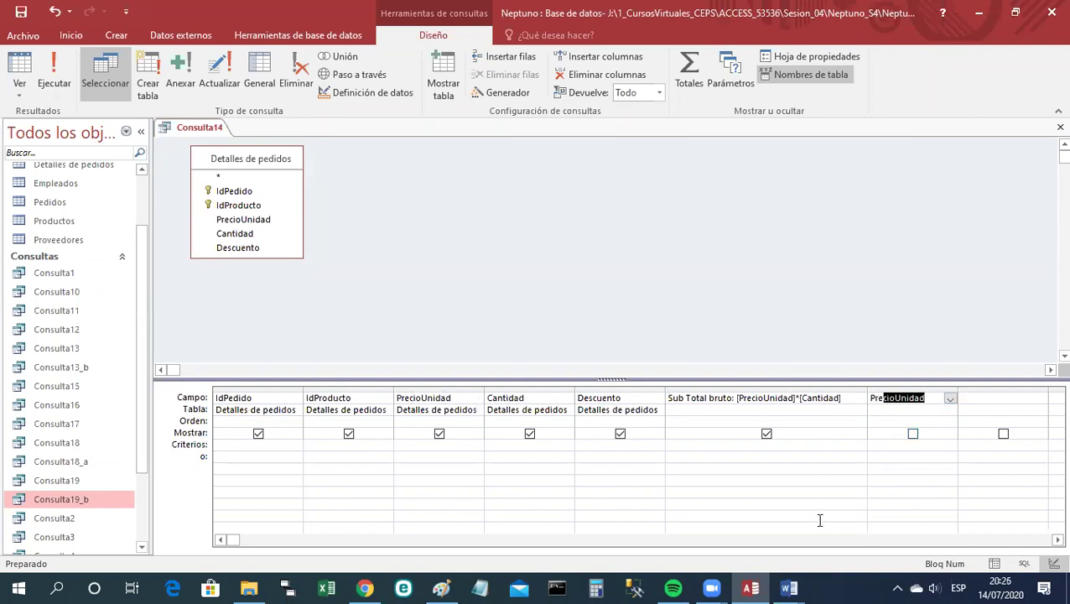
pyautogui.click(927, 402)
pyautogui.write('*')
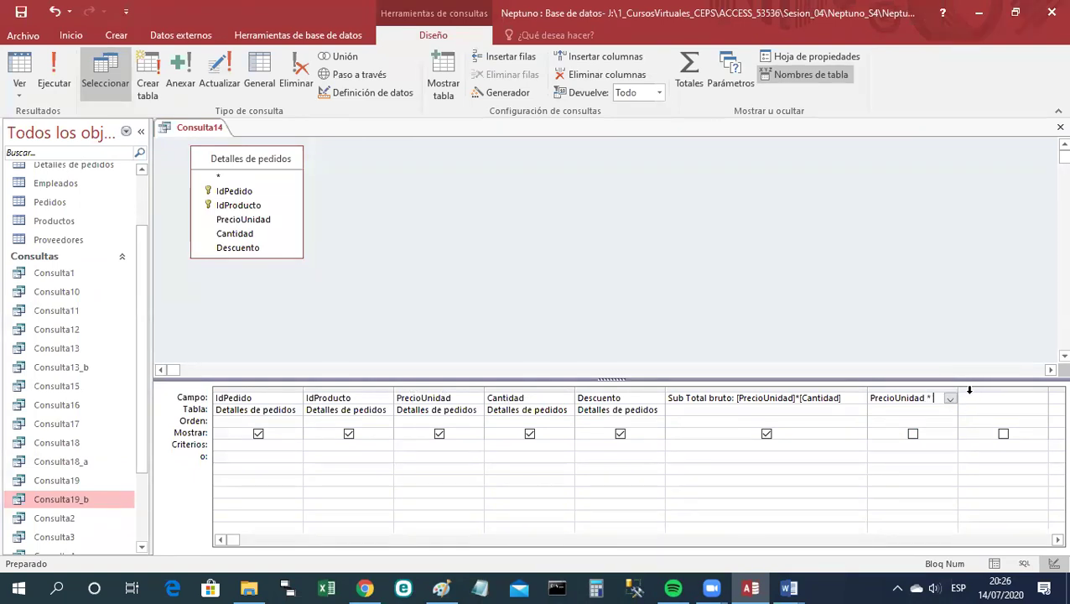
pyautogui.moveTo(958, 388); pyautogui.dragTo(1024, 387)
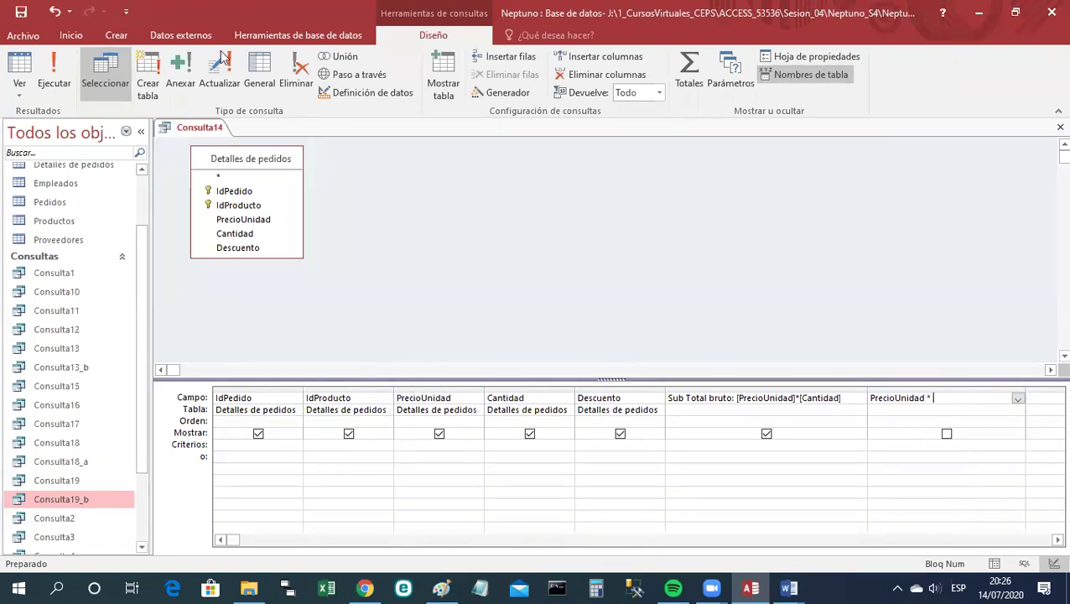
pyautogui.click(141, 131)
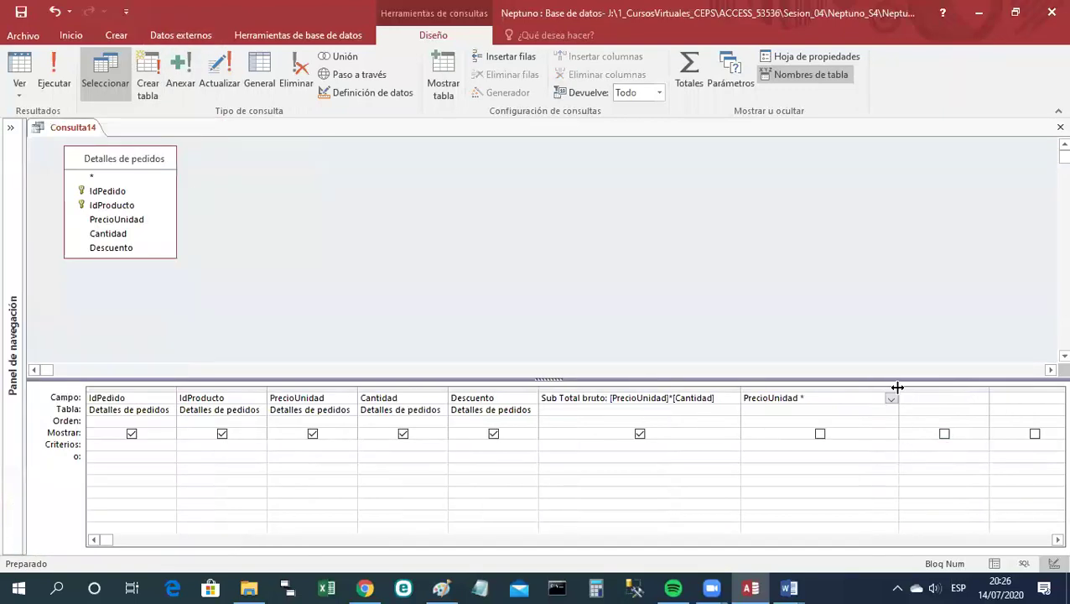
pyautogui.moveTo(897, 388); pyautogui.dragTo(926, 387)
pyautogui.click(827, 399)
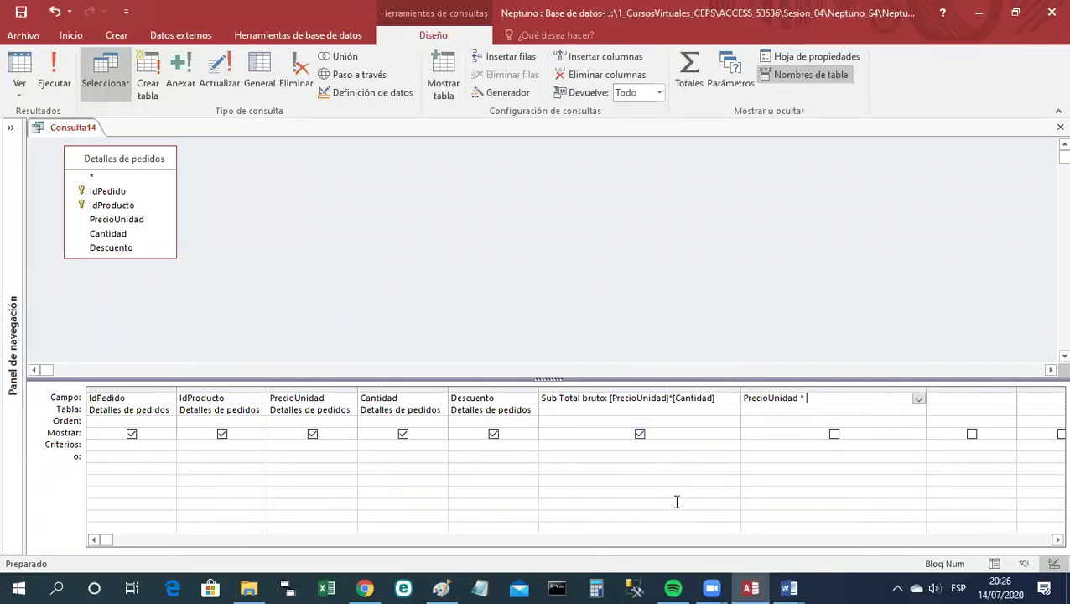
pyautogui.write('Cantidad * Descuento')
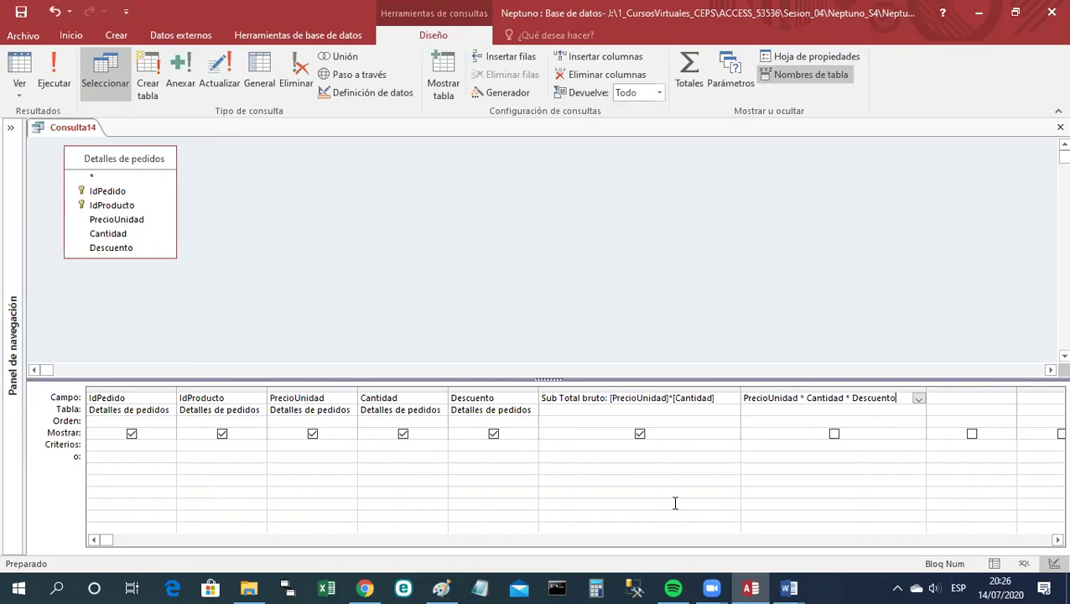
pyautogui.press('Tab')
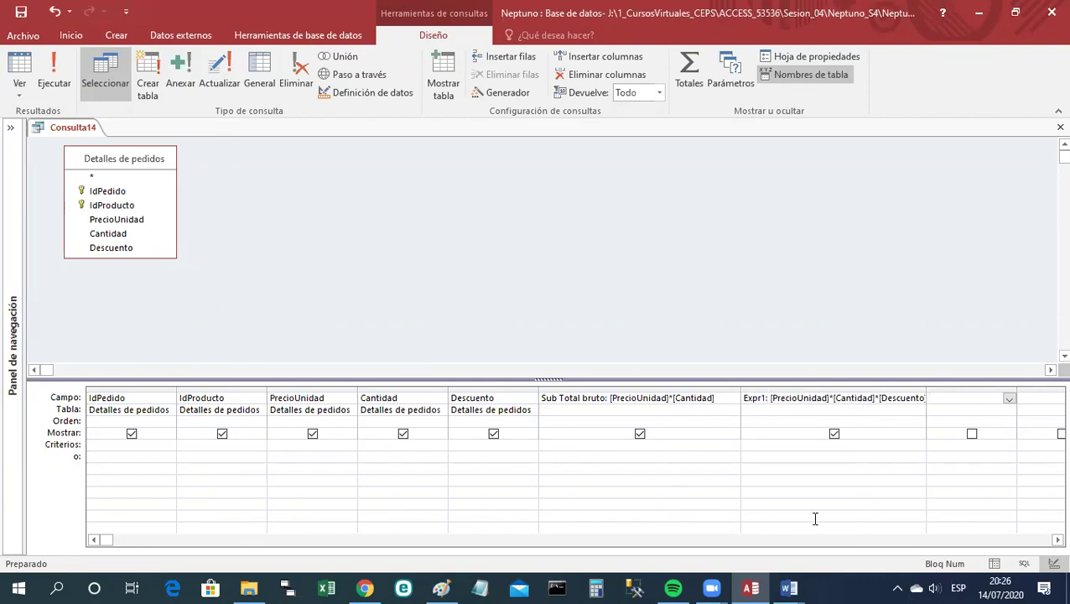
pyautogui.moveTo(921, 391); pyautogui.dragTo(942, 399)
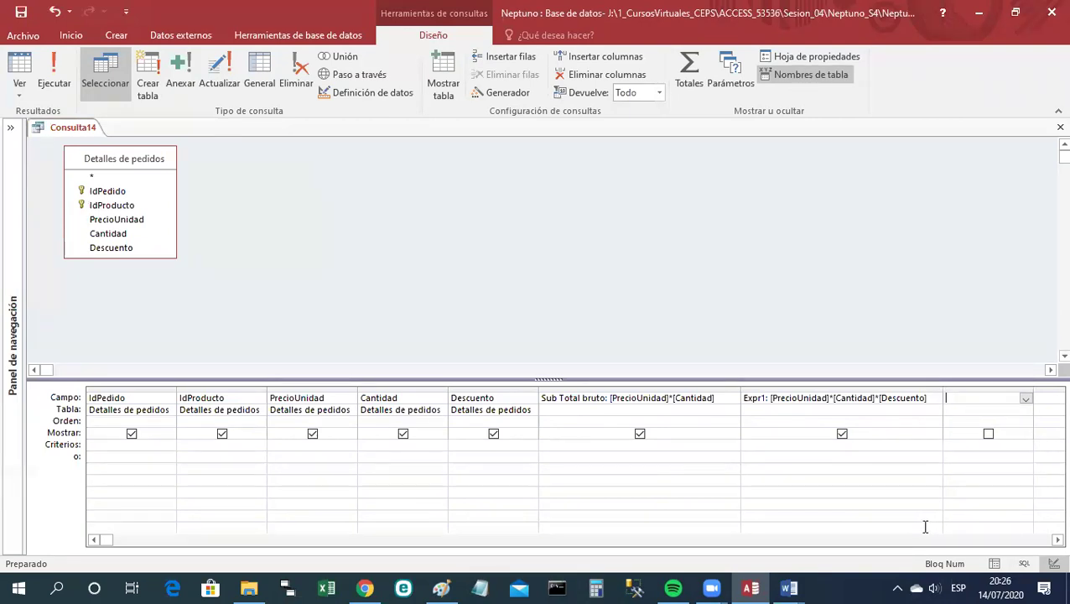
# Check that the display format of the new discount calculation field is Moneda, and close its properties.
pyautogui.click(769, 399)
pyautogui.rightClick(768, 399)
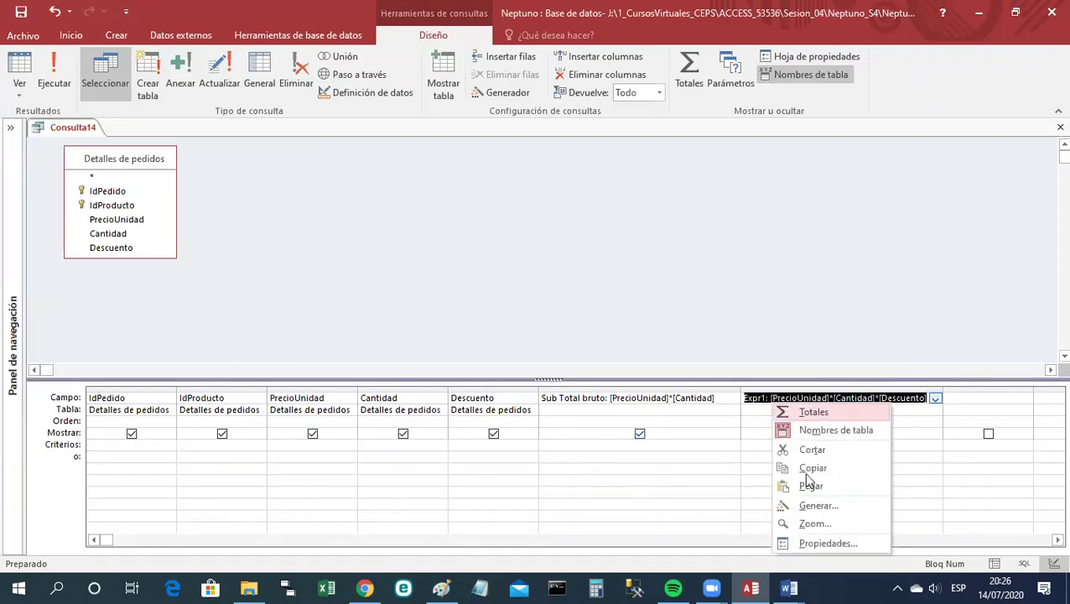
pyautogui.click(826, 543)
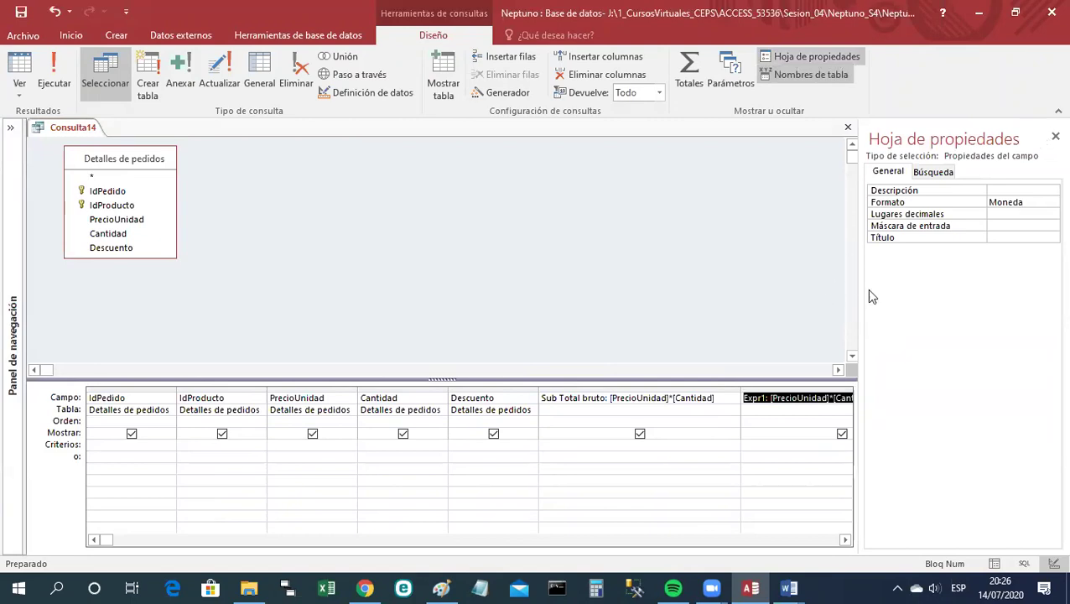
pyautogui.click(1054, 136)
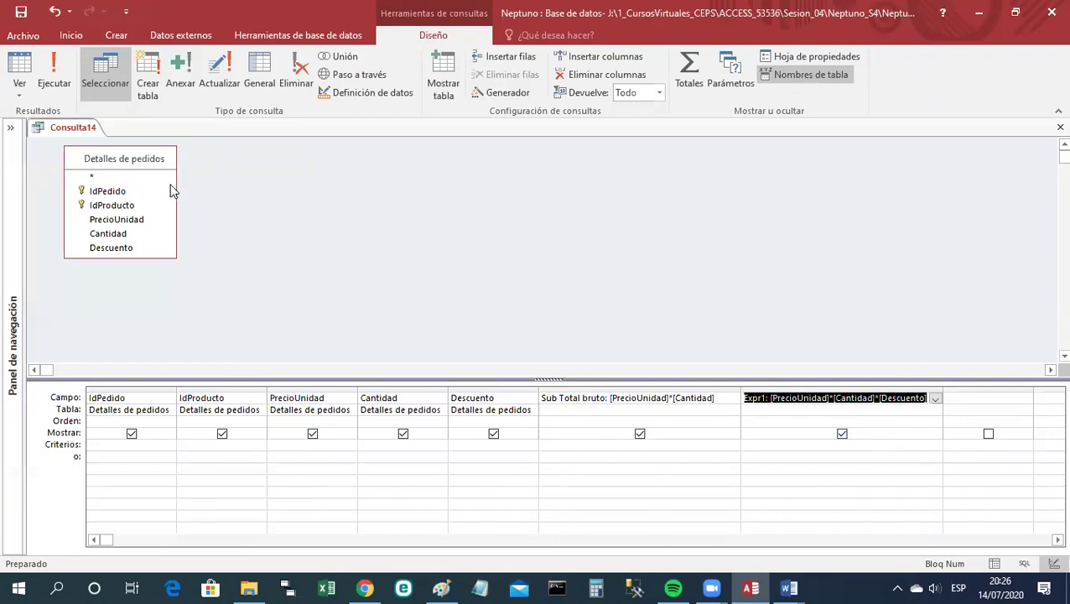
# Show the query in Datasheet view and examine the calculated discount amounts in the records for products 41 and 51 of order 10250.
pyautogui.rightClick(79, 134)
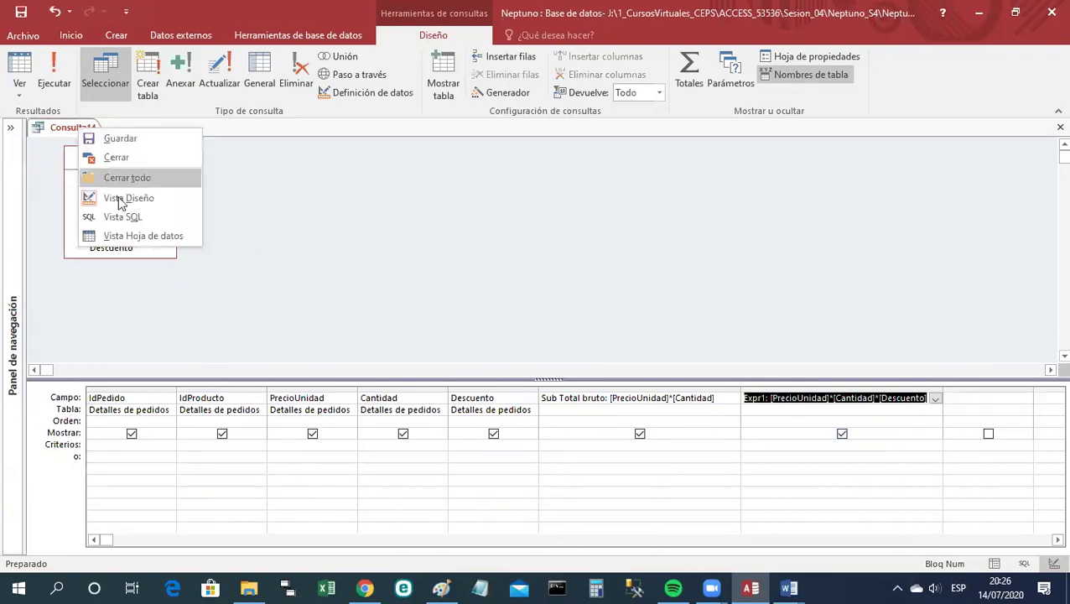
pyautogui.click(138, 227)
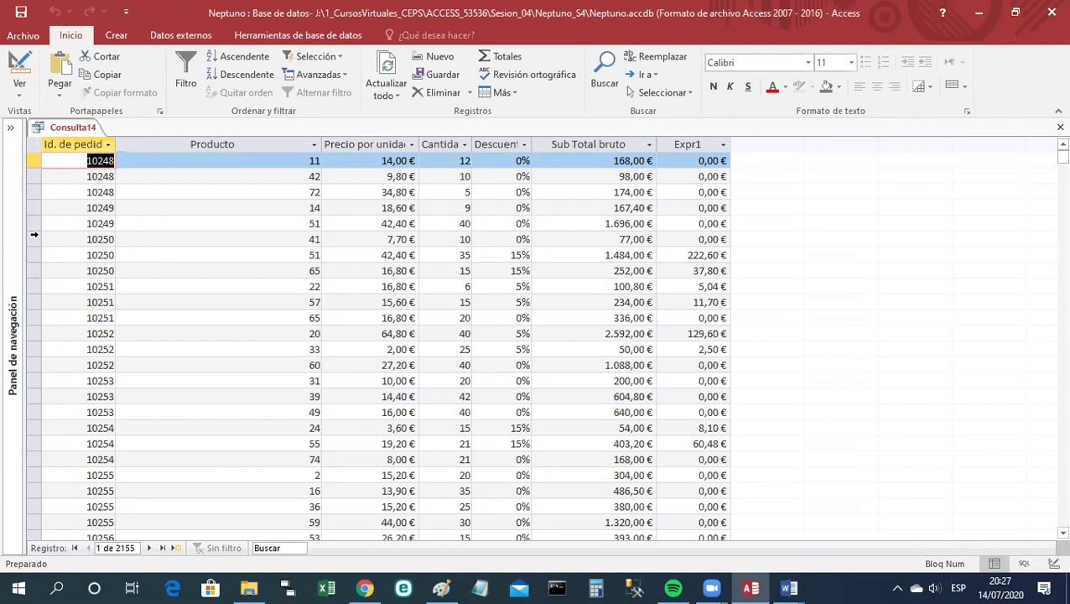
pyautogui.click(34, 239)
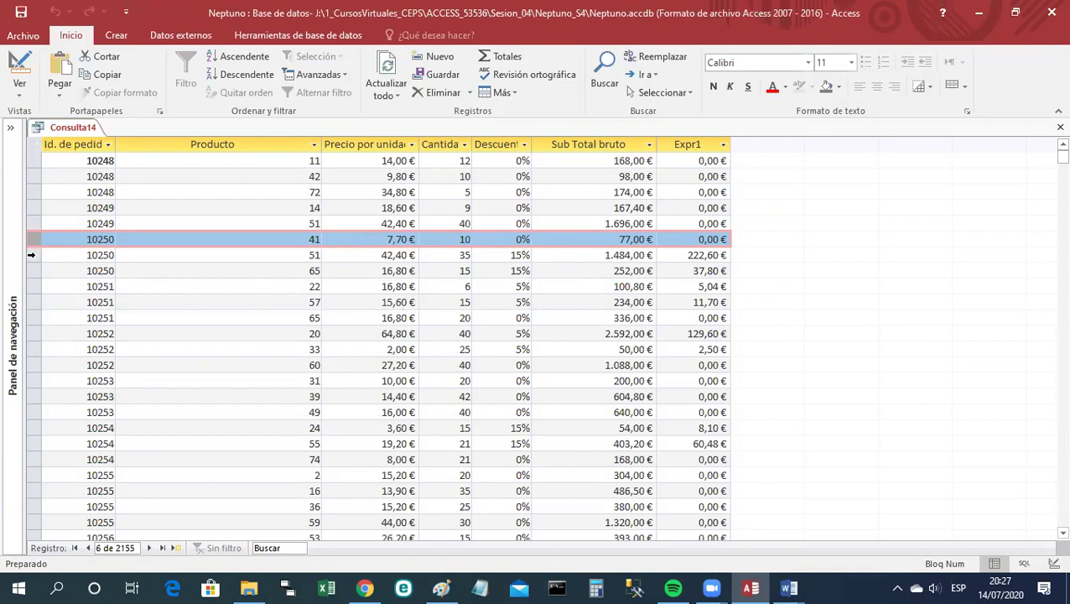
pyautogui.click(31, 255)
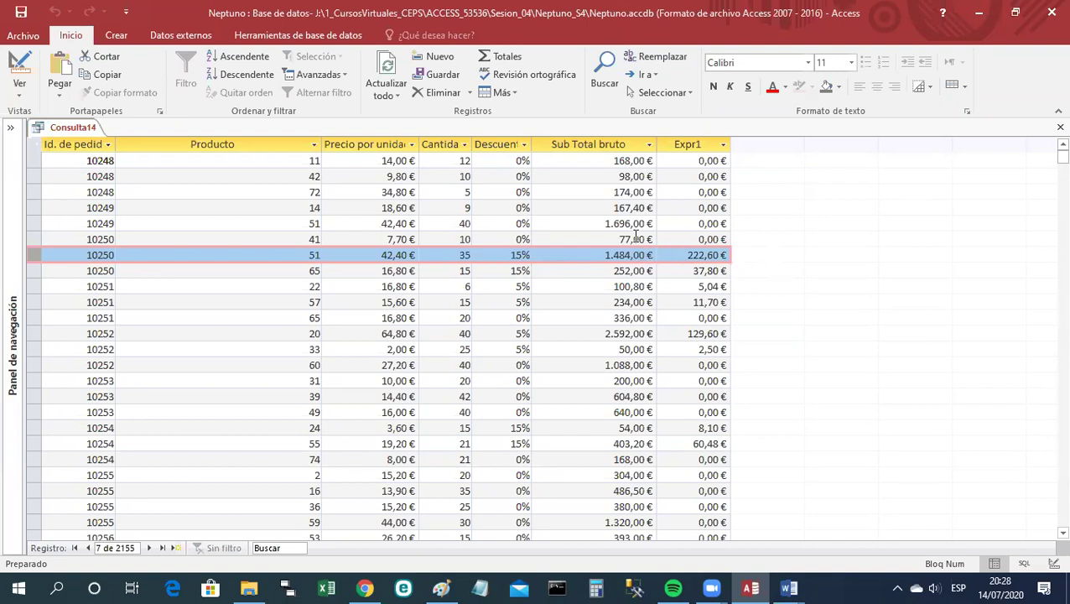
# Return to Design view and start editing the name of the calculated field that multiplies PrecioUnidad, Cantidad and Descuento.
pyautogui.rightClick(72, 131)
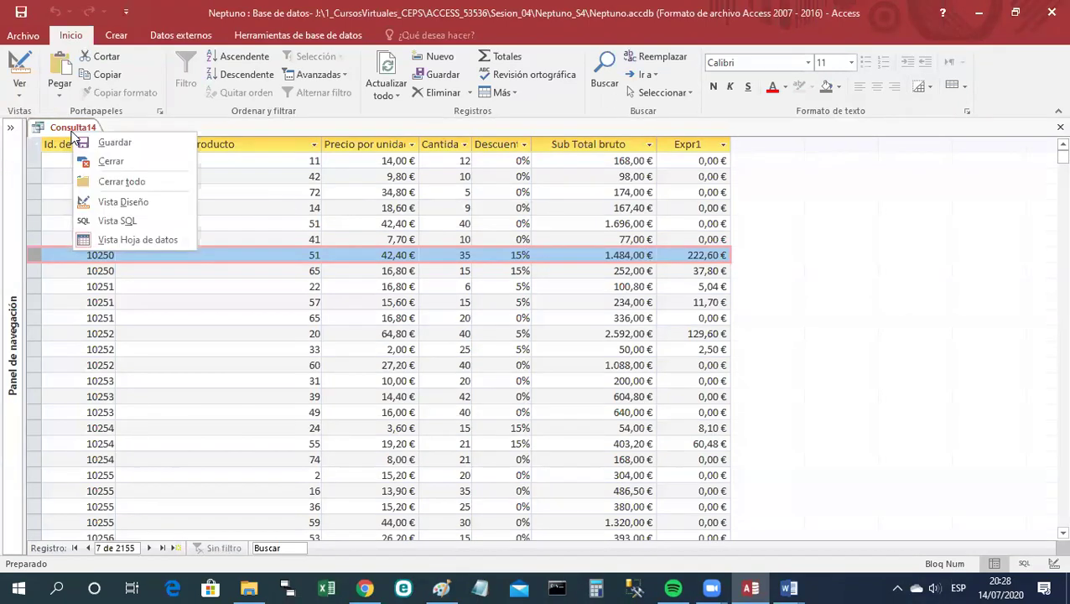
pyautogui.click(146, 203)
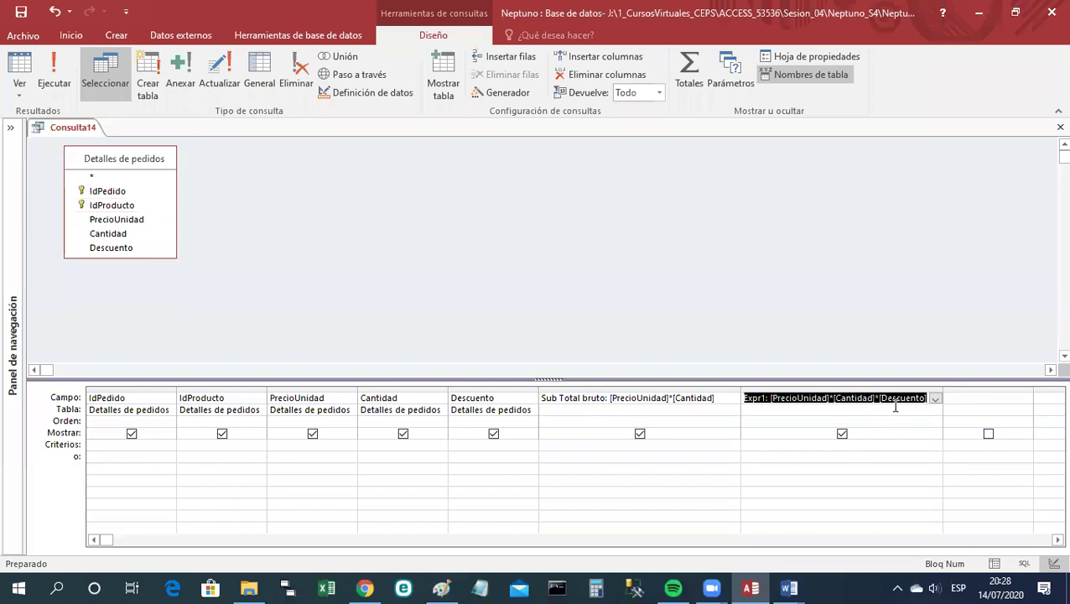
pyautogui.moveTo(943, 387); pyautogui.dragTo(941, 388)
pyautogui.click(1050, 540)
pyautogui.click(1049, 541)
pyautogui.click(1049, 540)
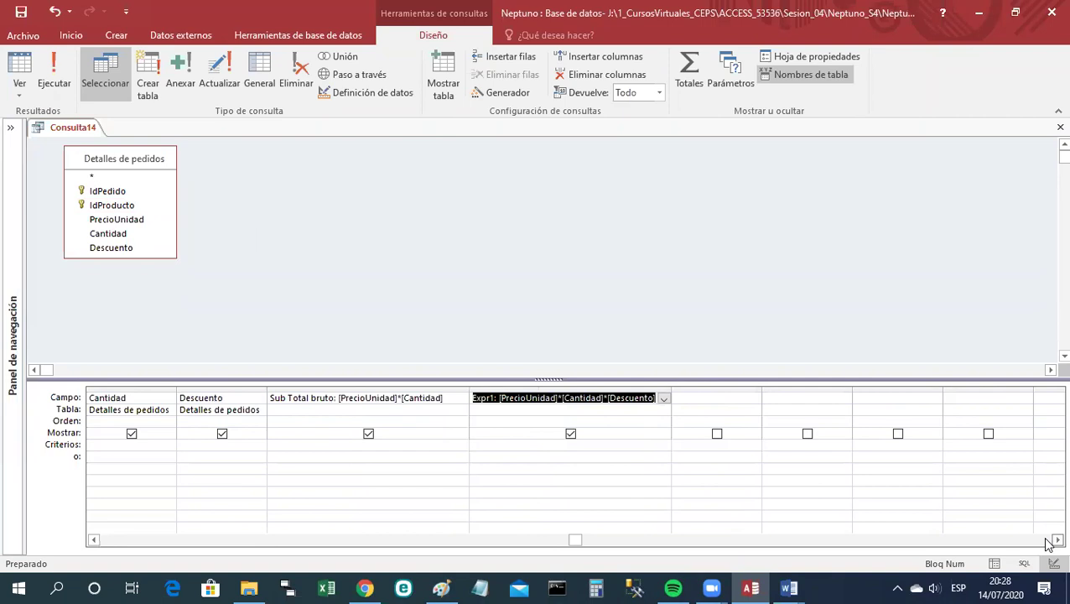
pyautogui.click(1050, 541)
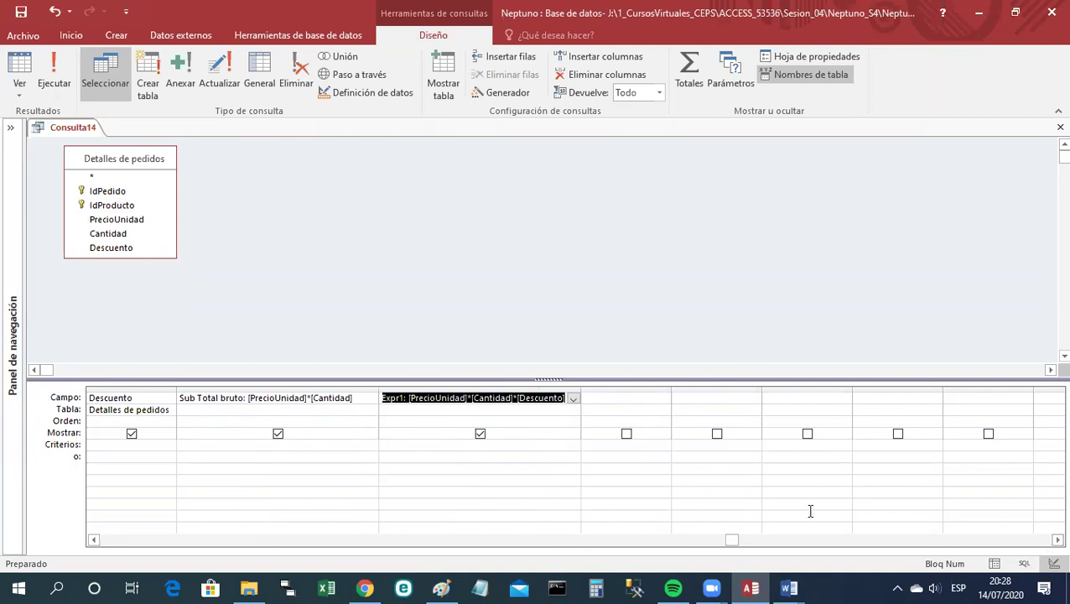
pyautogui.click(405, 398)
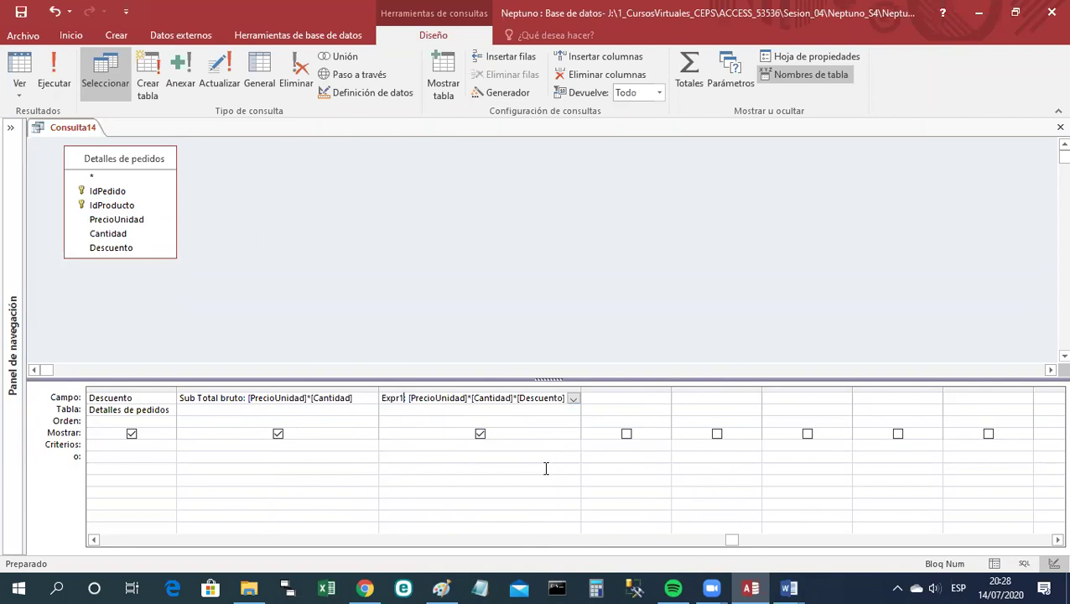
# Rename the discount expression column Monto del Descuento and widen it so the whole formula fits.
pyautogui.press('BackSpace')
pyautogui.press('BackSpace')
pyautogui.press('BackSpace')
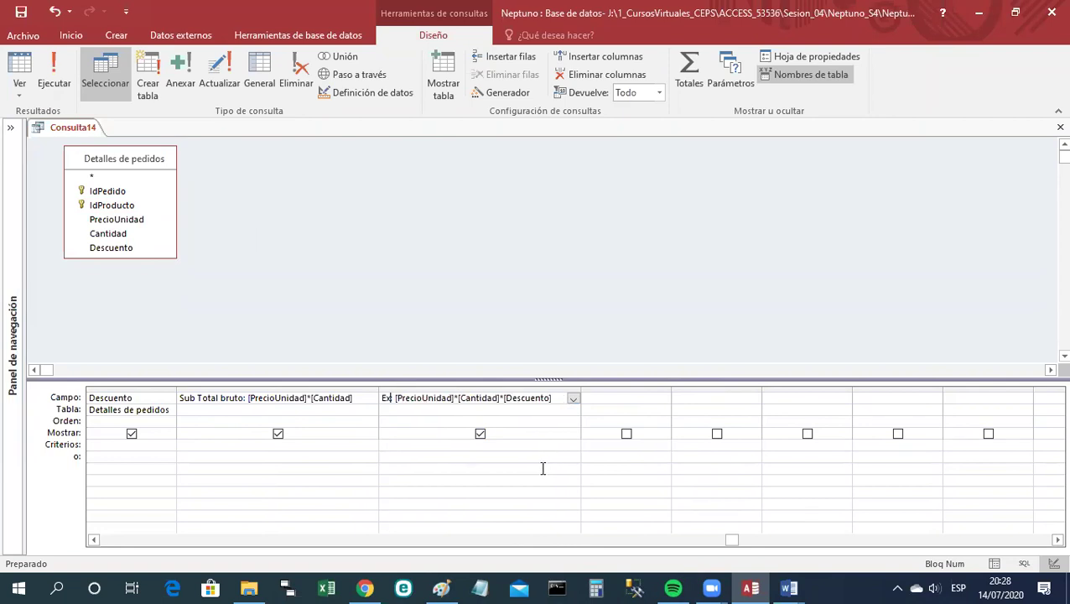
pyautogui.press('BackSpace')
pyautogui.press('BackSpace')
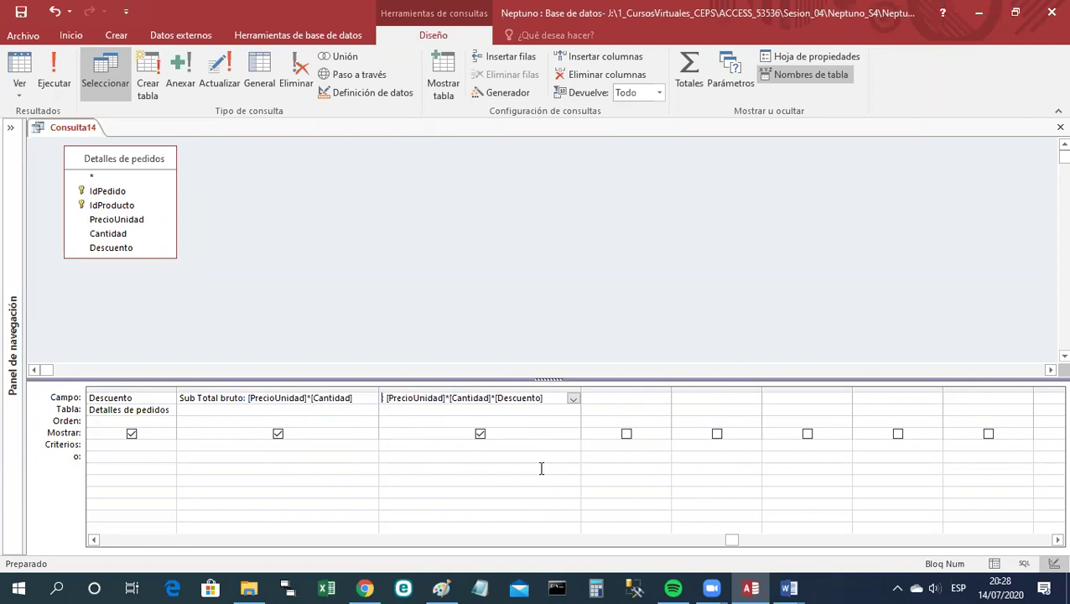
pyautogui.write('S')
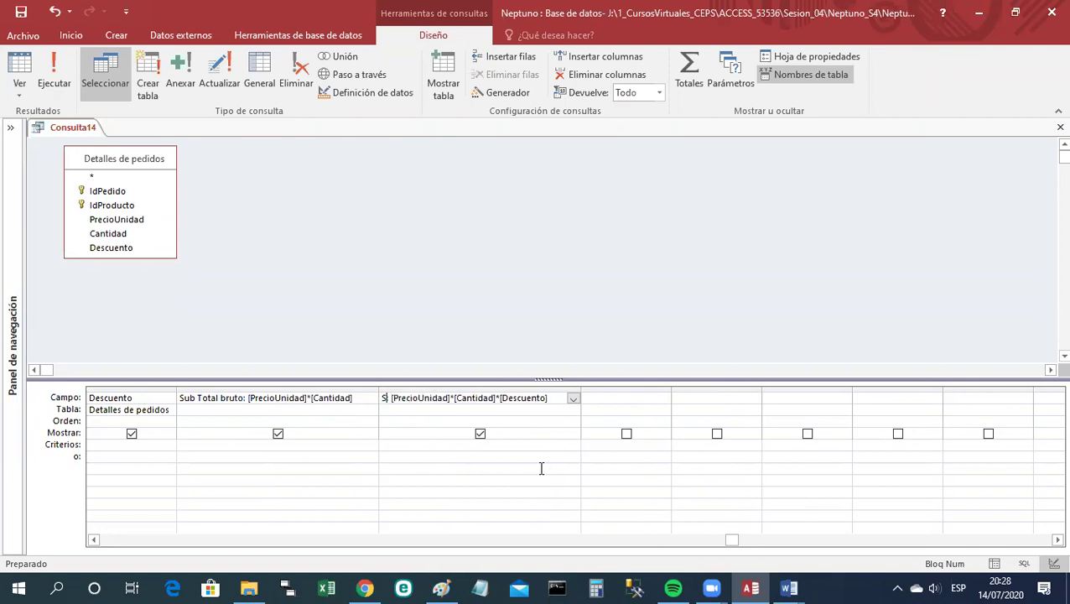
pyautogui.press('BackSpace')
pyautogui.write('Monto ')
pyautogui.write('del ')
pyautogui.write('Des')
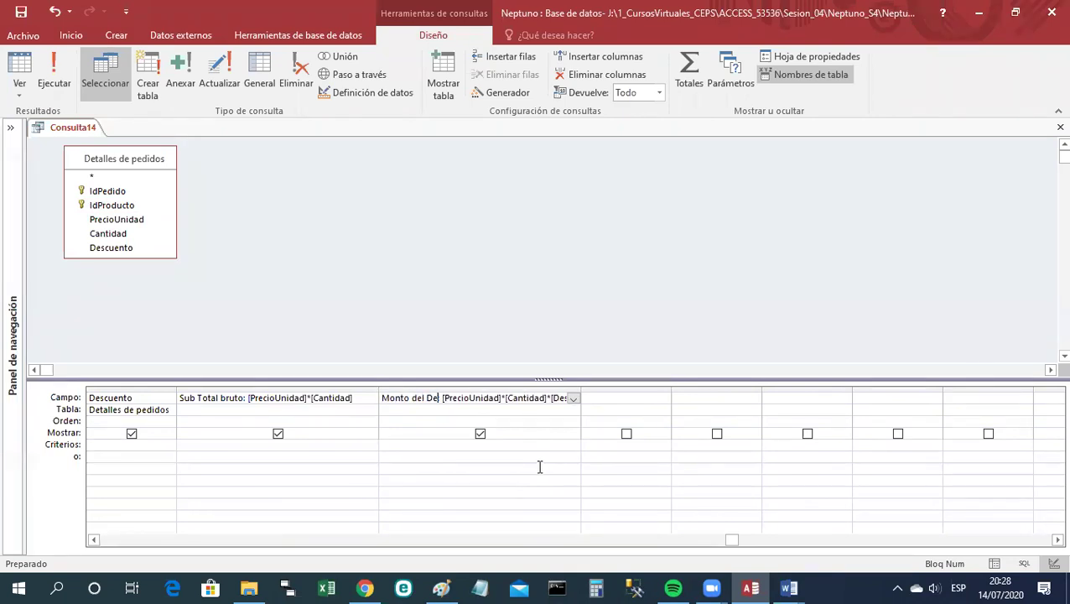
pyautogui.write('cuent')
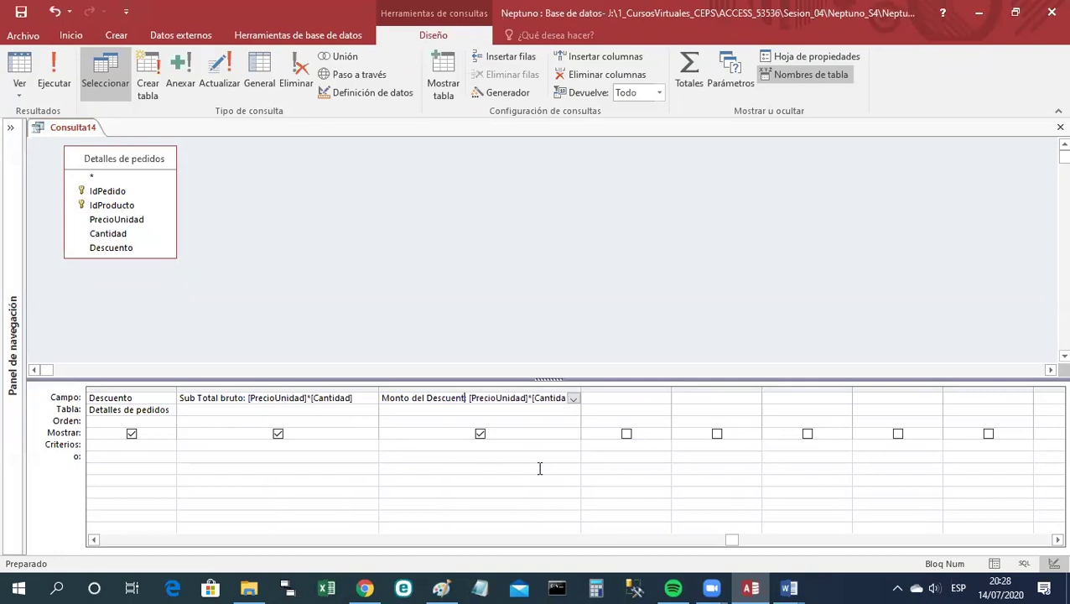
pyautogui.write('o:')
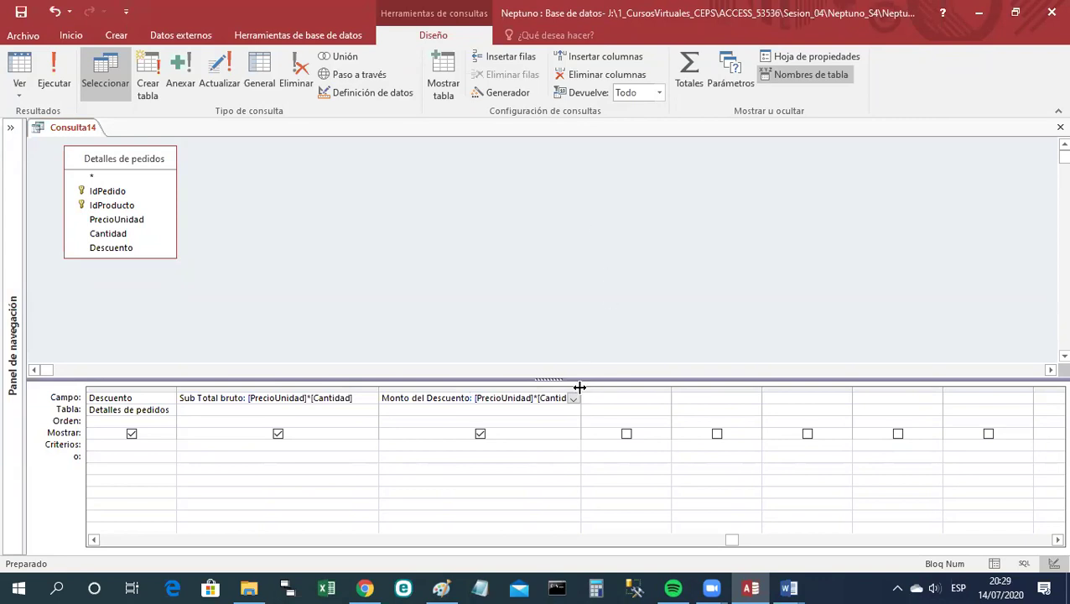
pyautogui.moveTo(579, 387); pyautogui.dragTo(658, 386)
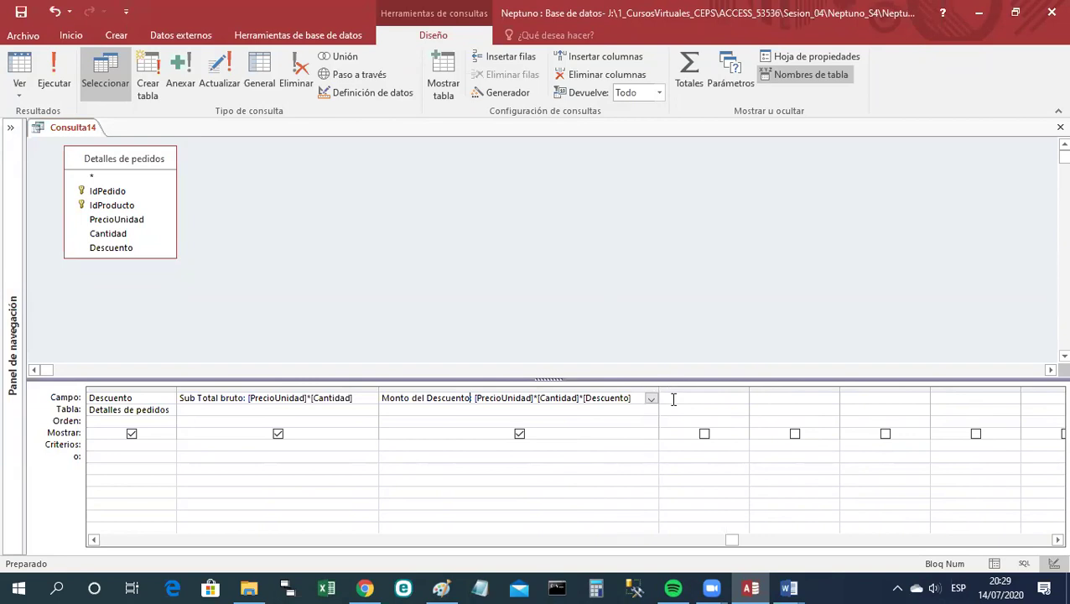
pyautogui.click(672, 399)
pyautogui.click(647, 399)
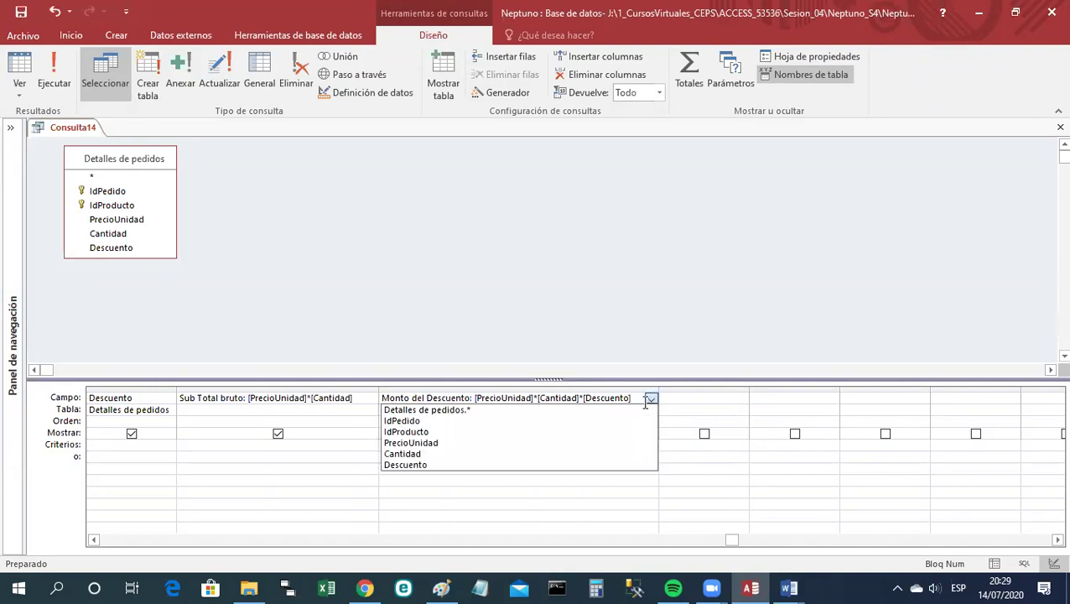
pyautogui.doubleClick(245, 399)
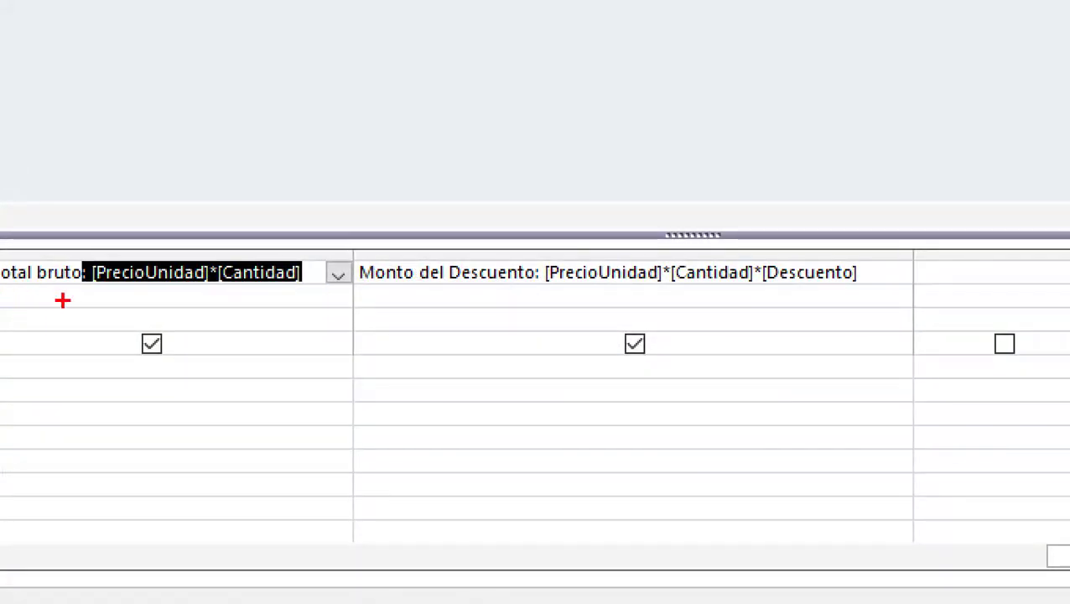
pyautogui.moveTo(73, 295); pyautogui.dragTo(281, 305)
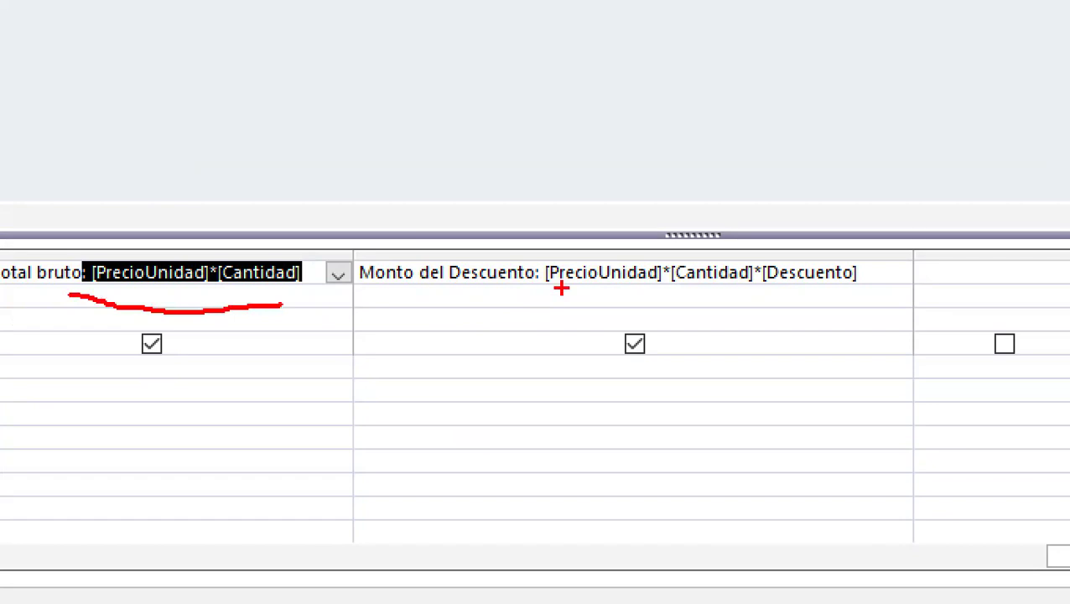
pyautogui.moveTo(559, 289); pyautogui.dragTo(838, 287)
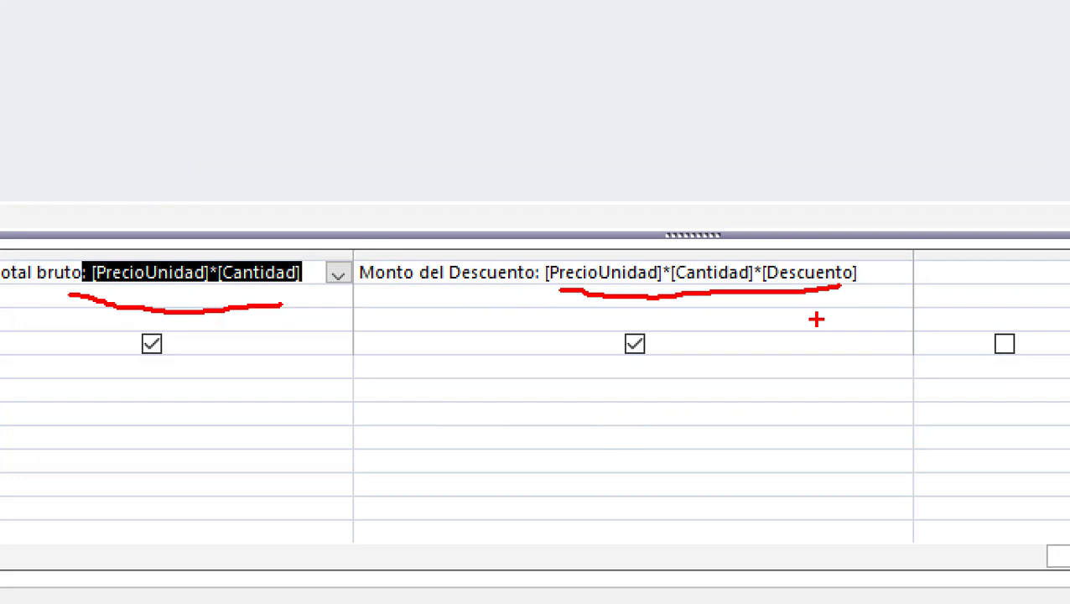
pyautogui.moveTo(256, 208); pyautogui.dragTo(258, 245)
pyautogui.moveTo(365, 237)
pyautogui.mouseDown()
pyautogui.moveTo(484, 236)
pyautogui.moveTo(453, 248)
pyautogui.mouseUp()
pyautogui.moveTo(243, 191)
pyautogui.mouseDown()
pyautogui.moveTo(226, 211)
pyautogui.moveTo(249, 250)
pyautogui.mouseUp()
pyautogui.moveTo(477, 164); pyautogui.dragTo(519, 250)
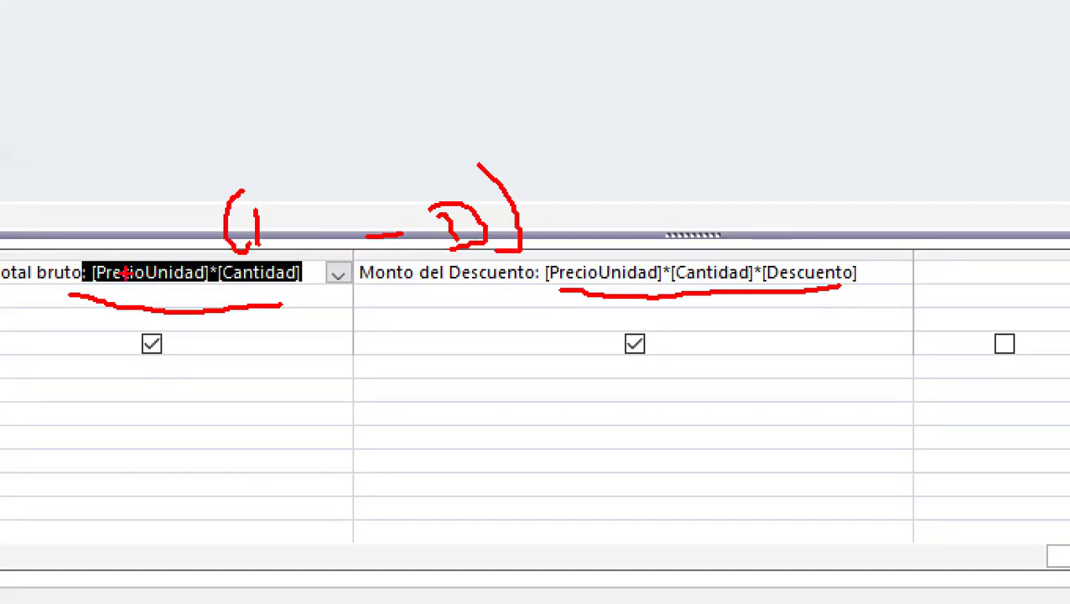
pyautogui.press('Escape')
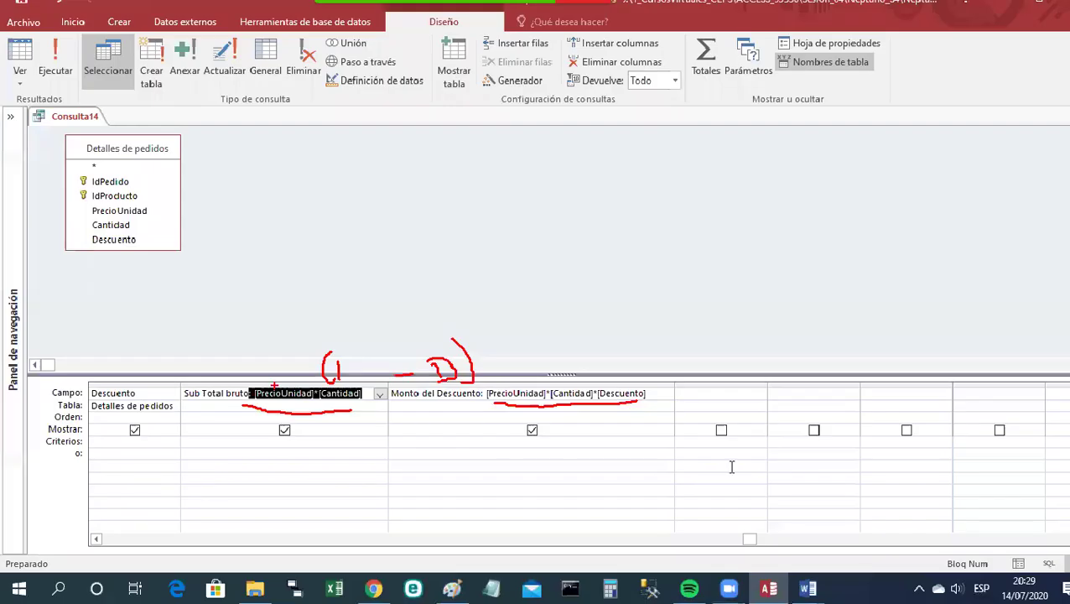
# Add a calculated field with the expression PrecioUnidad * Cantidad * (1 - Descuento) in the next empty column, widening the column to fit.
pyautogui.click(675, 399)
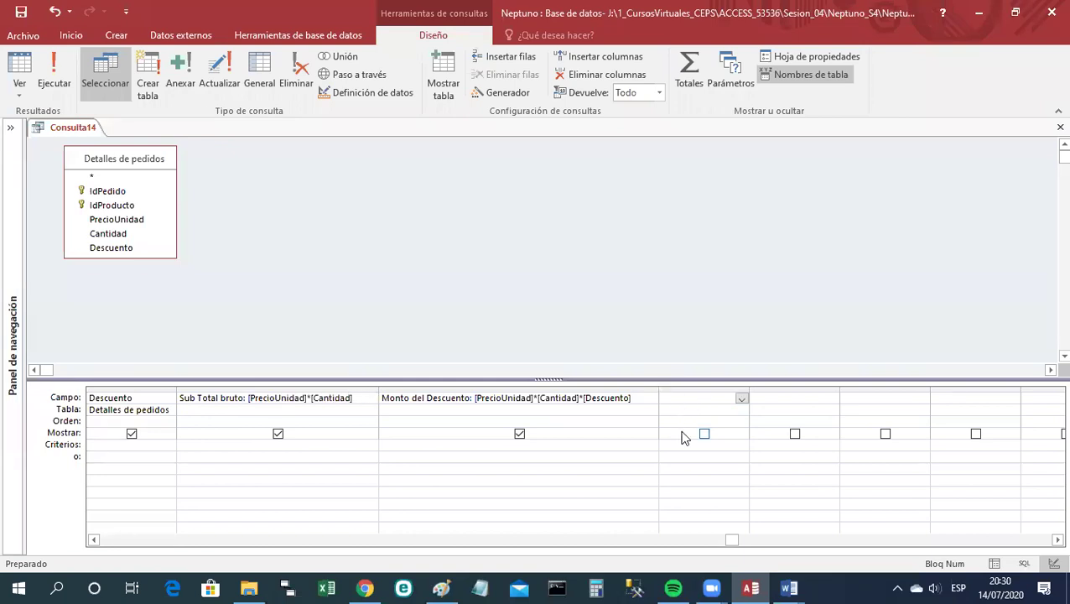
pyautogui.write('PrecioUnidad')
pyautogui.click(728, 400)
pyautogui.write('* Ca')
pyautogui.moveTo(748, 389); pyautogui.dragTo(891, 391)
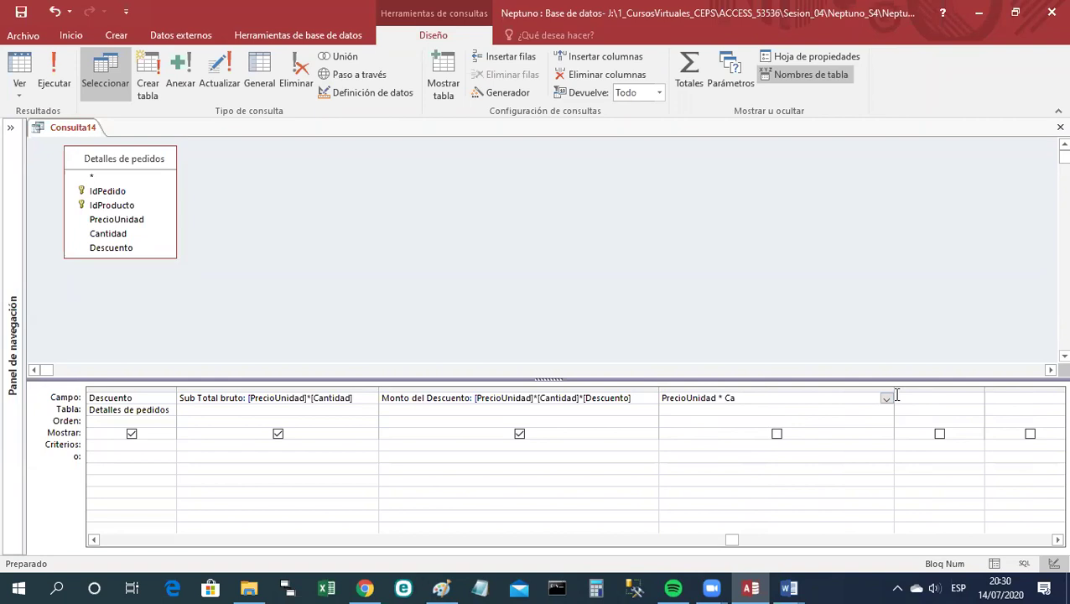
pyautogui.write('ntidad')
pyautogui.write('* (')
pyautogui.write('1 - Descue')
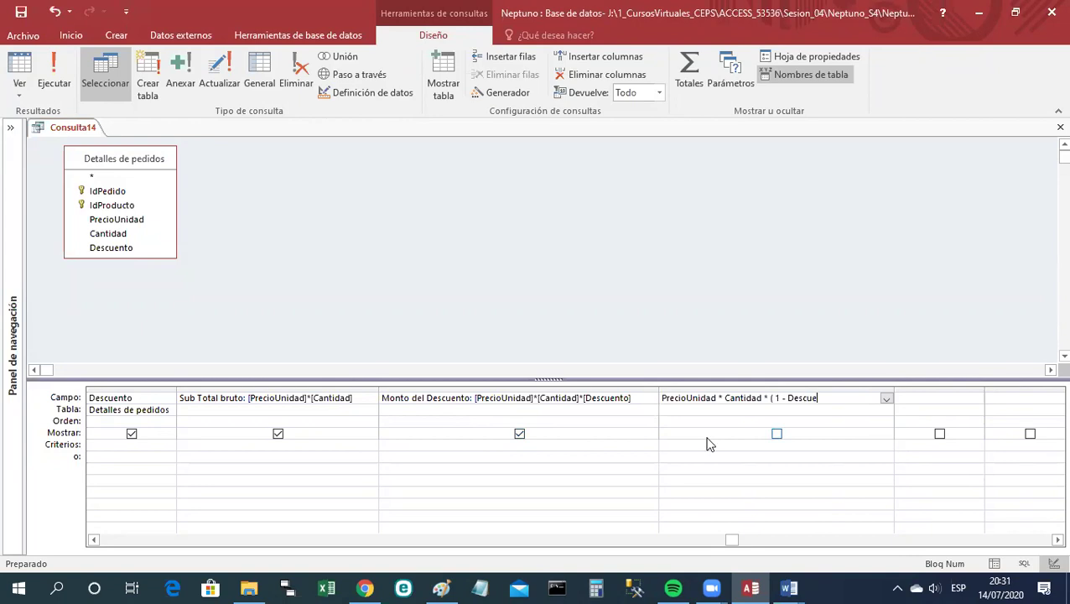
pyautogui.write('nto )')
pyautogui.press('Tab')
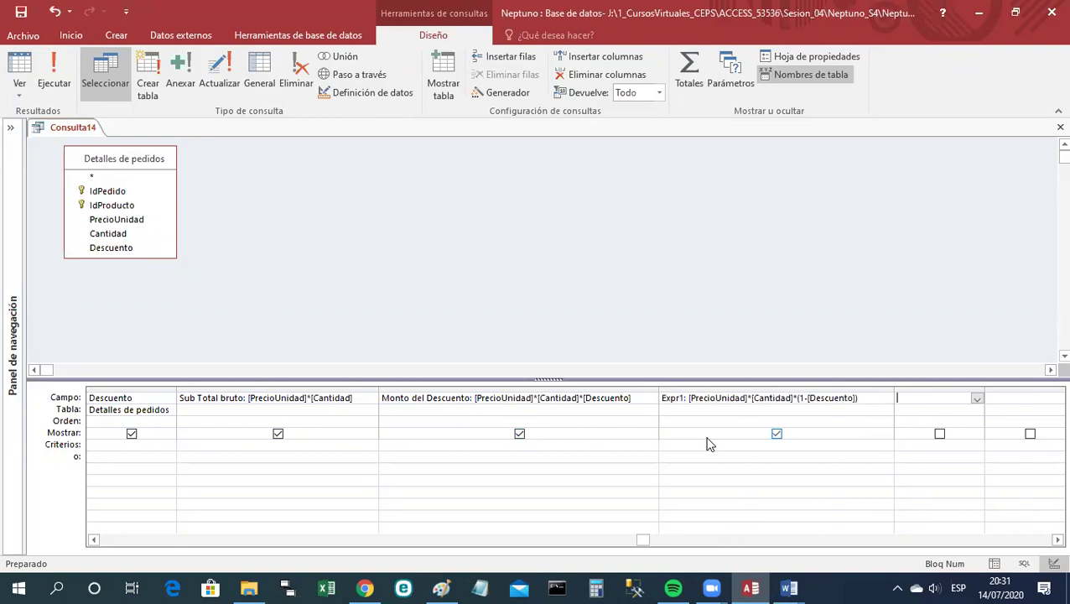
# Check the format property of the newly added calculated field.
pyautogui.rightClick(741, 398)
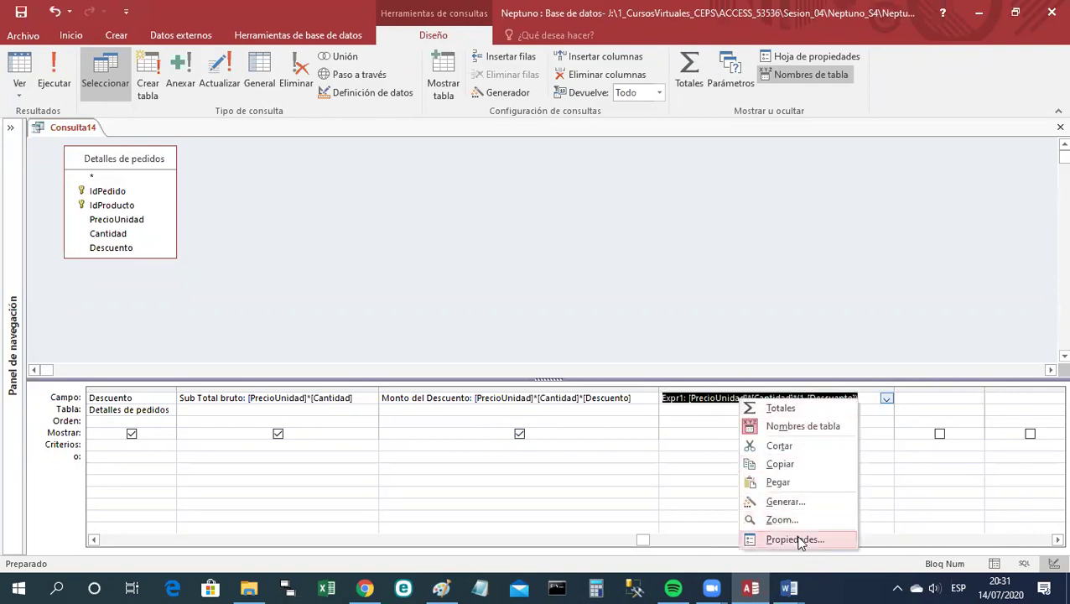
pyautogui.click(796, 539)
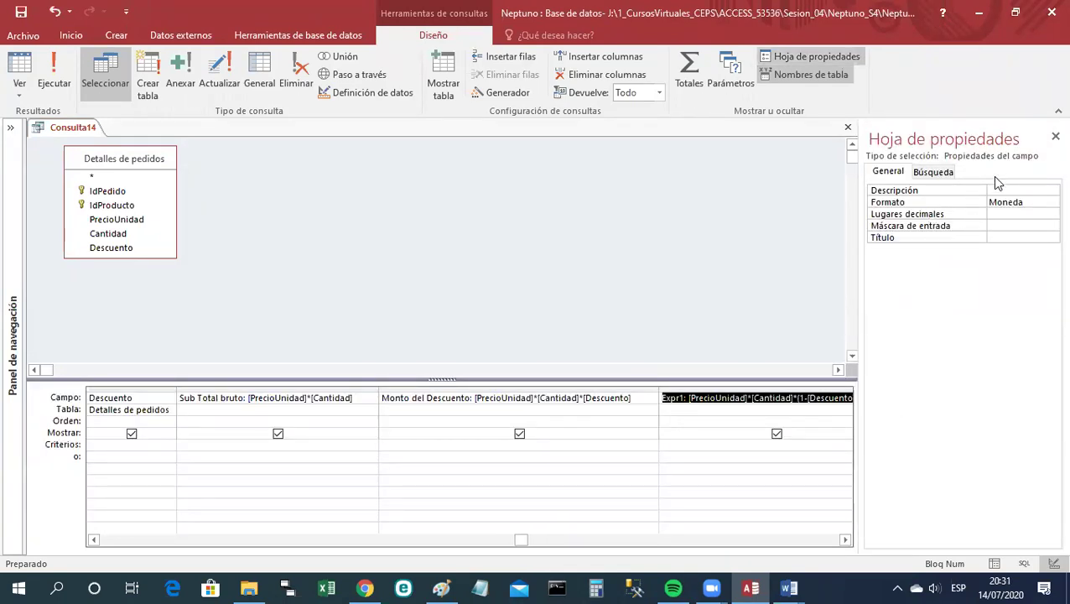
pyautogui.click(1054, 136)
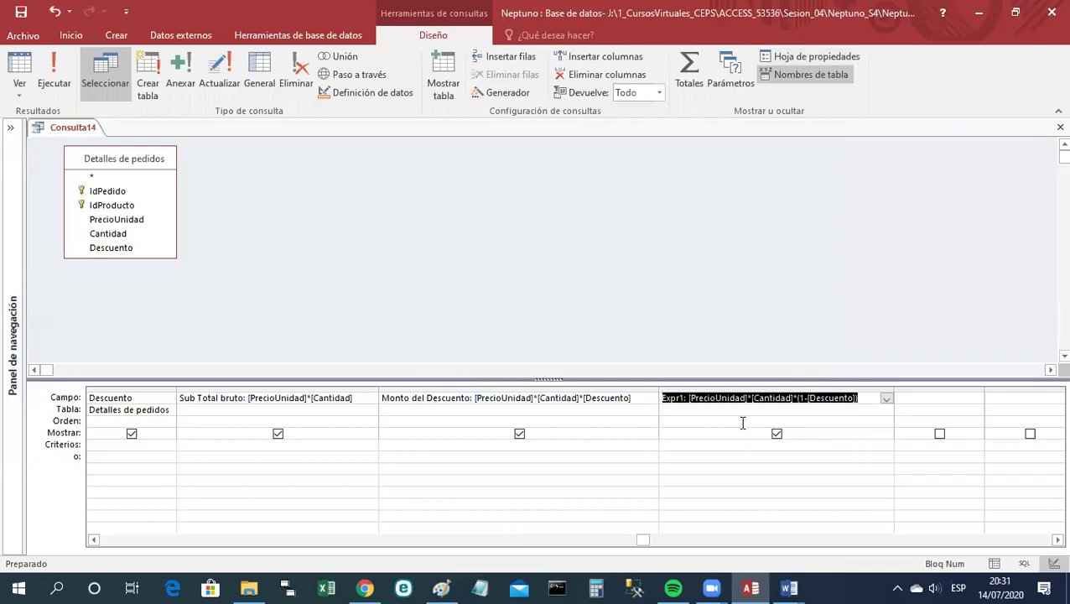
# Rename the new calculated column Monto Pagado and widen it to fit its whole formula.
pyautogui.click(684, 399)
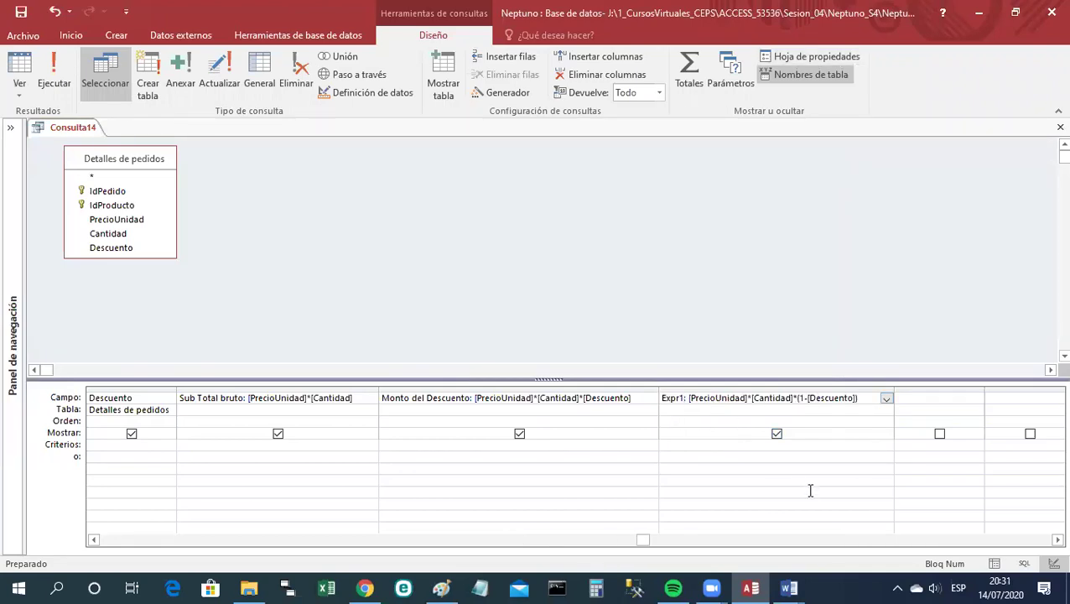
pyautogui.press('BackSpace')
pyautogui.press('BackSpace')
pyautogui.press('BackSpace')
pyautogui.press('BackSpace')
pyautogui.press('BackSpace')
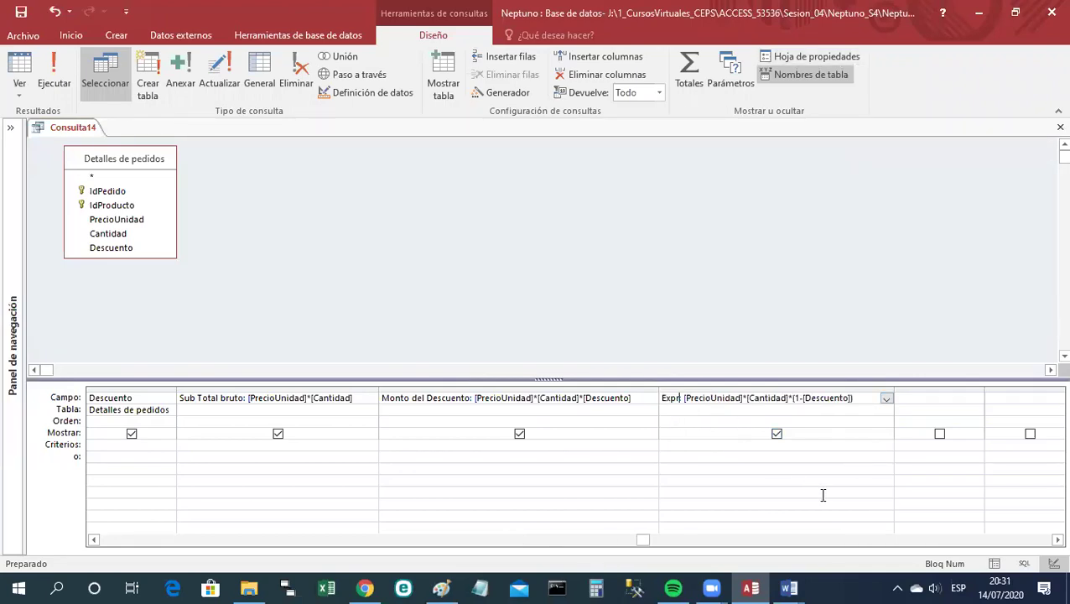
pyautogui.write('Monto ')
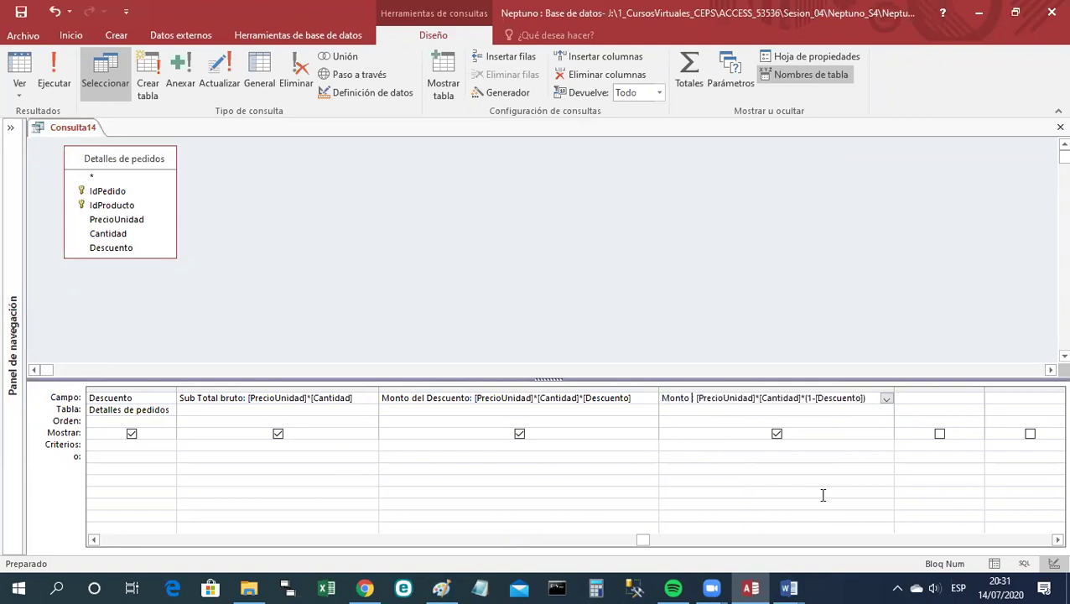
pyautogui.write('Pagado')
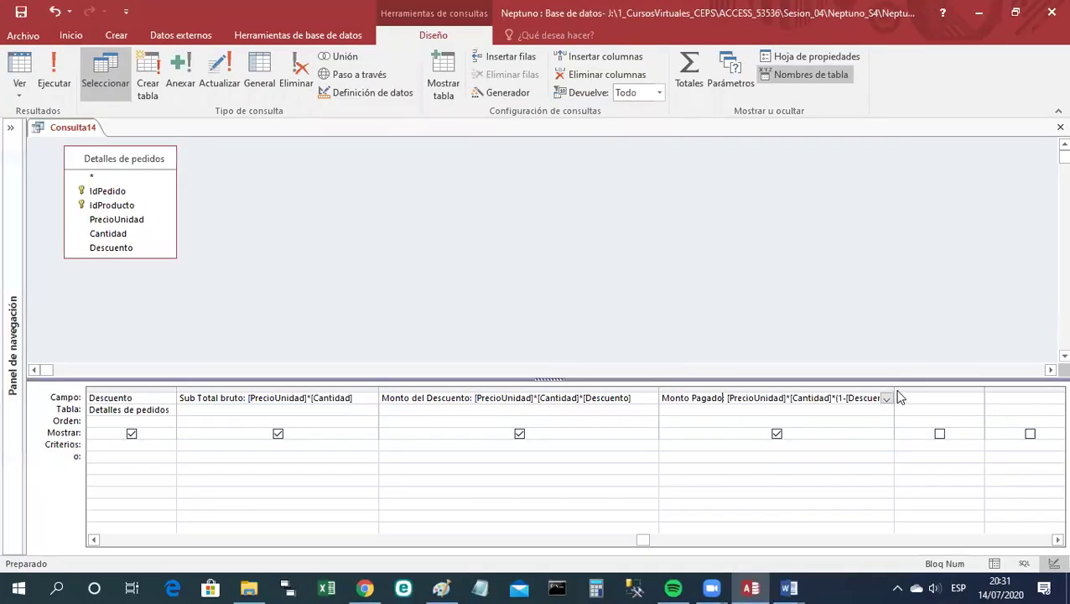
pyautogui.moveTo(893, 391); pyautogui.dragTo(929, 389)
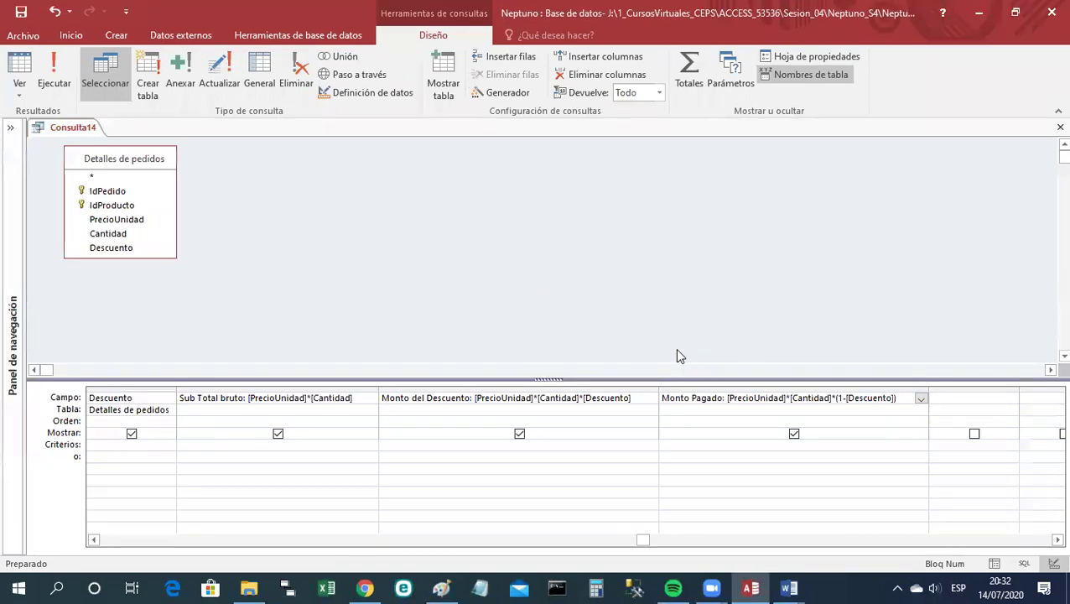
# Show the query in Datasheet view and examine the calculated amounts in the first two rows of order 10250.
pyautogui.rightClick(83, 130)
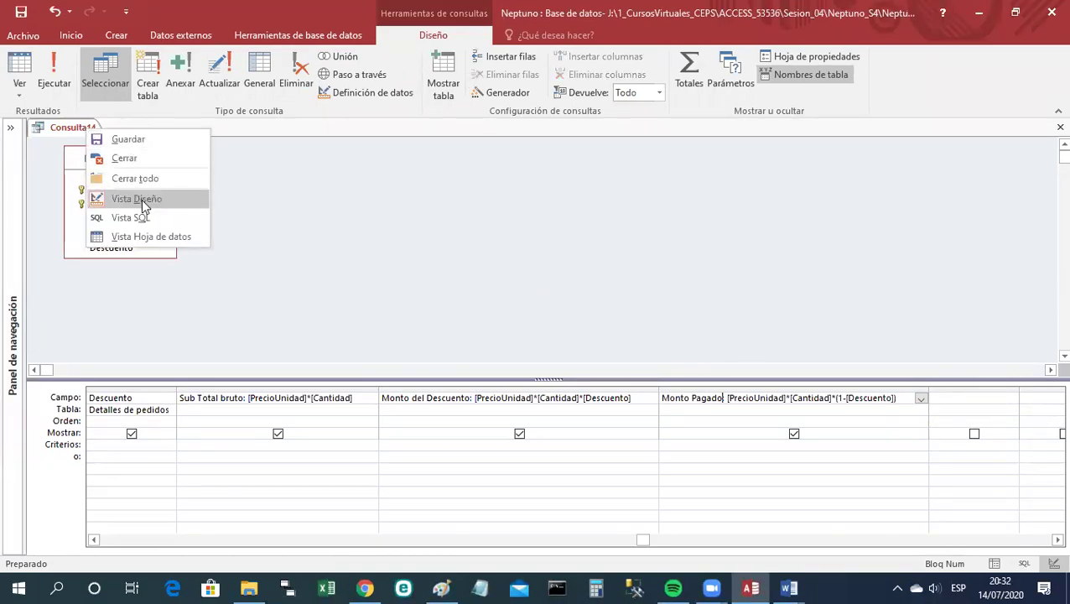
pyautogui.click(149, 237)
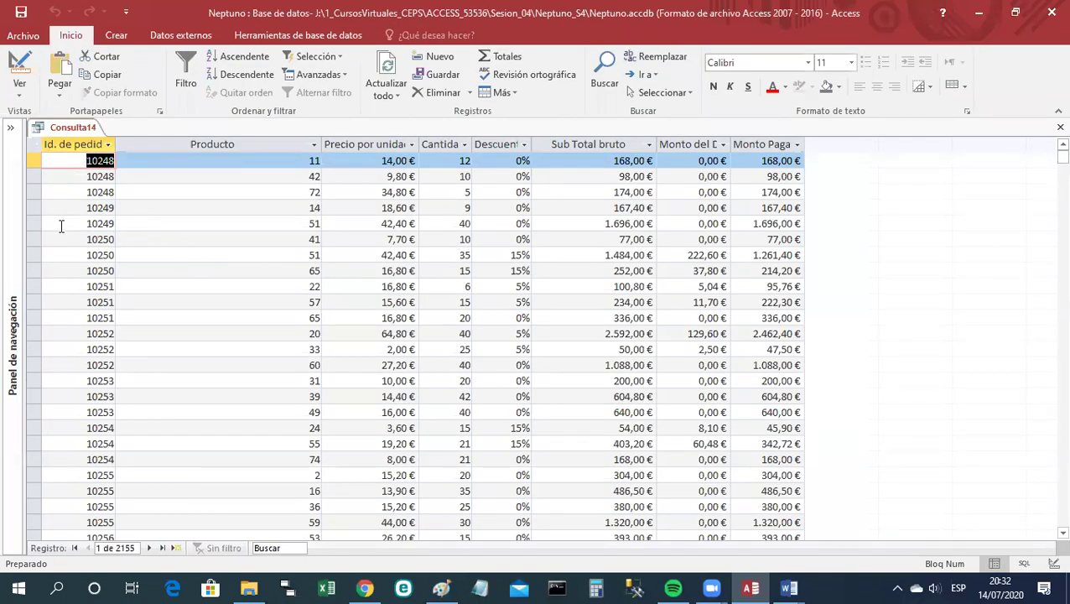
pyautogui.click(39, 239)
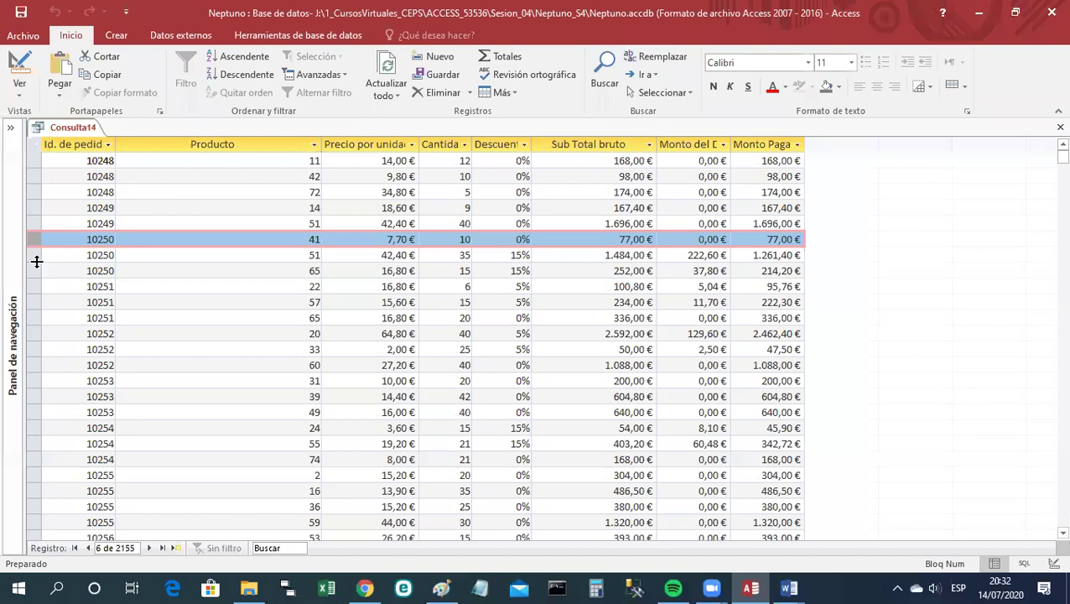
pyautogui.click(35, 259)
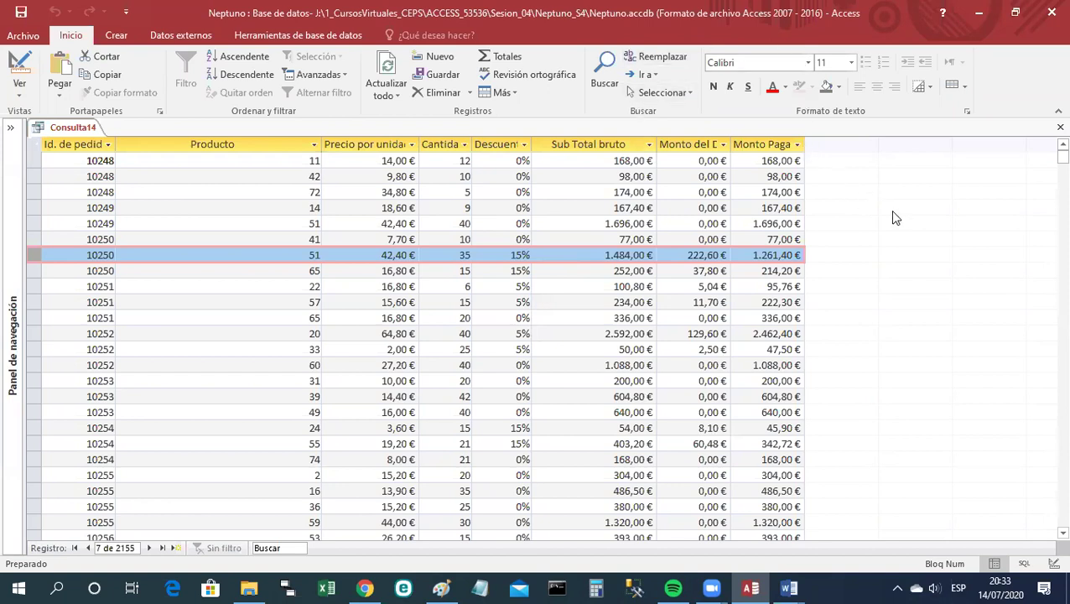
# Return to Design view and review the Sub Total bruto, Monto del Descuento and Monto Pagado columns.
pyautogui.rightClick(84, 130)
pyautogui.click(120, 201)
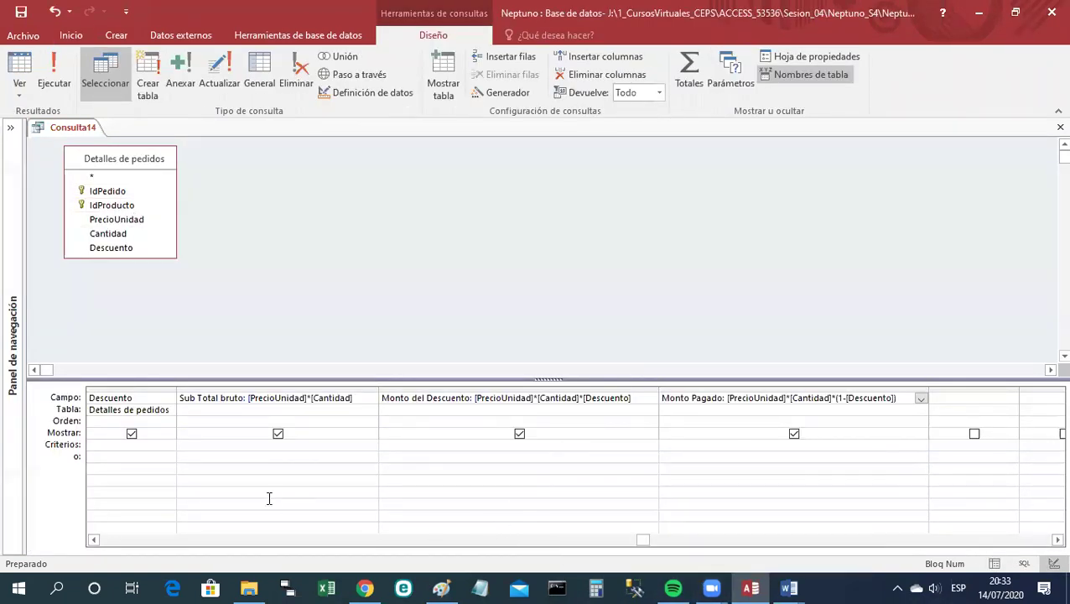
pyautogui.click(247, 386)
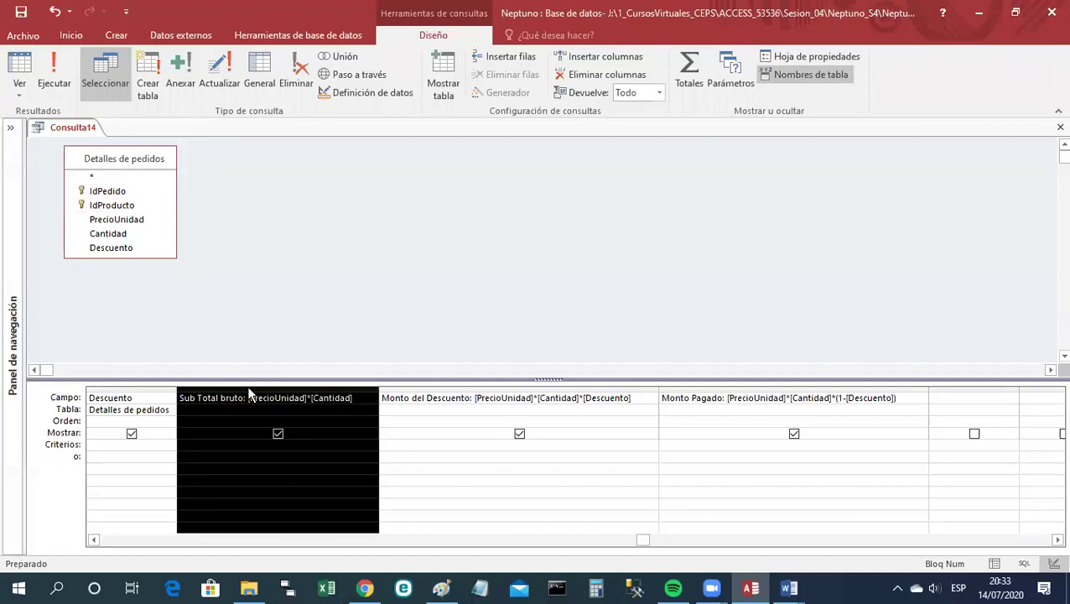
pyautogui.click(471, 386)
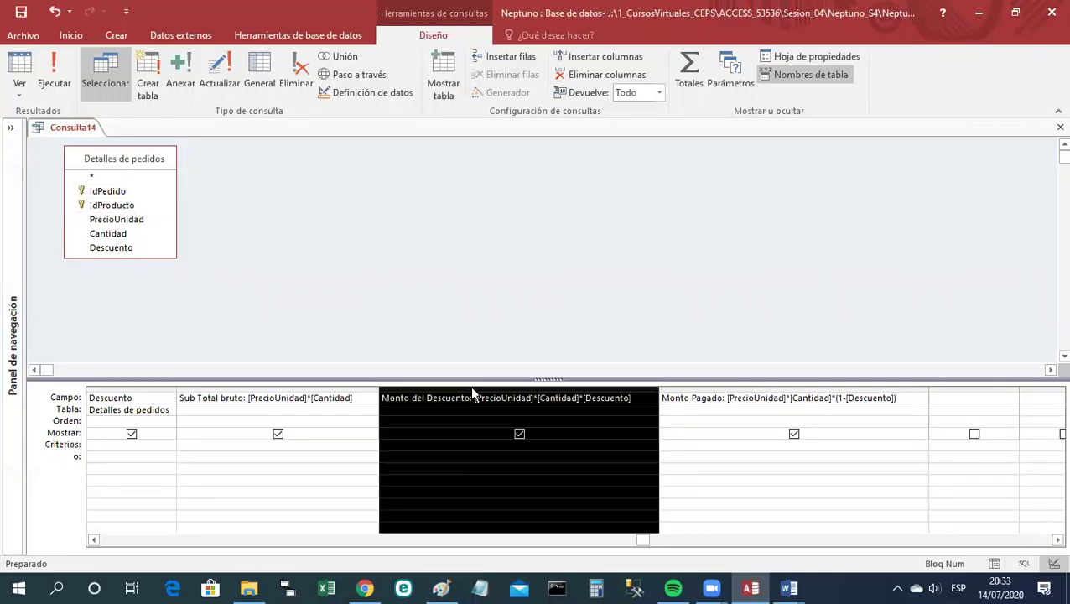
pyautogui.click(740, 387)
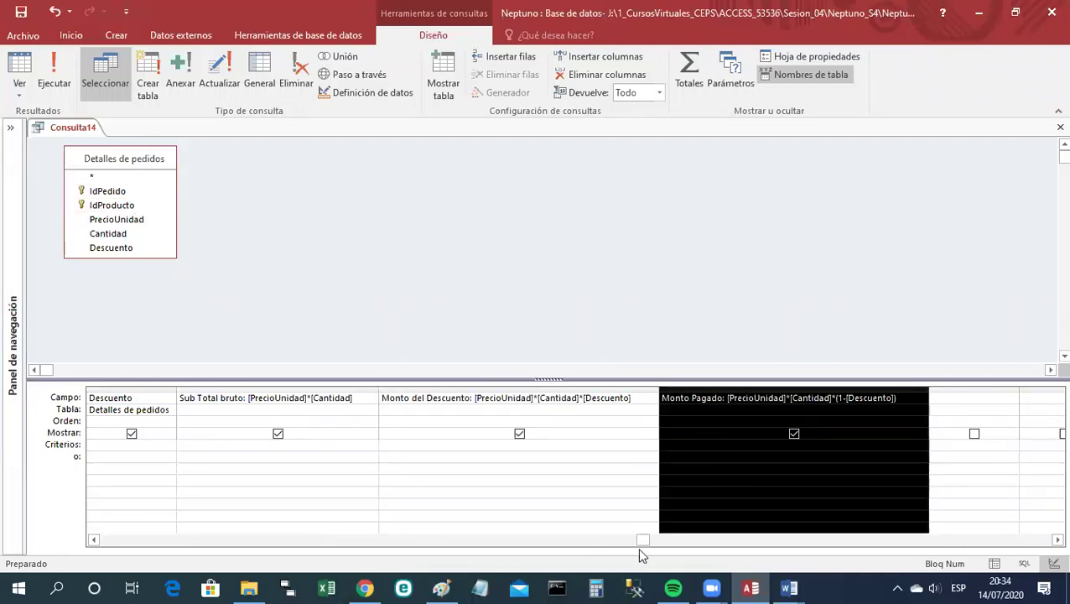
pyautogui.click(494, 349)
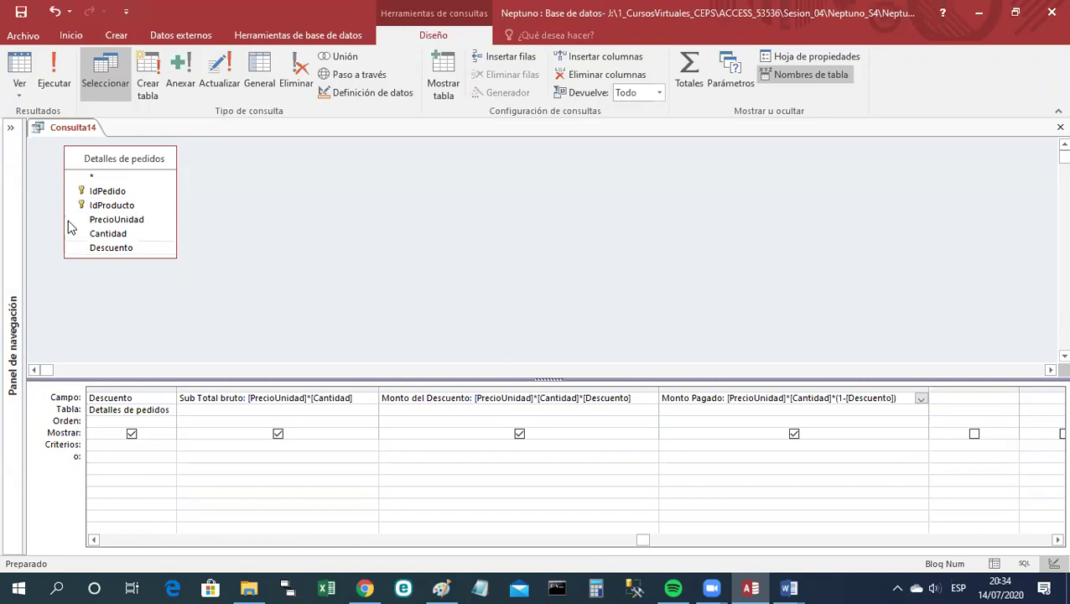
# Show the list of existing queries and save the current query as Consulta19_c.
pyautogui.click(8, 130)
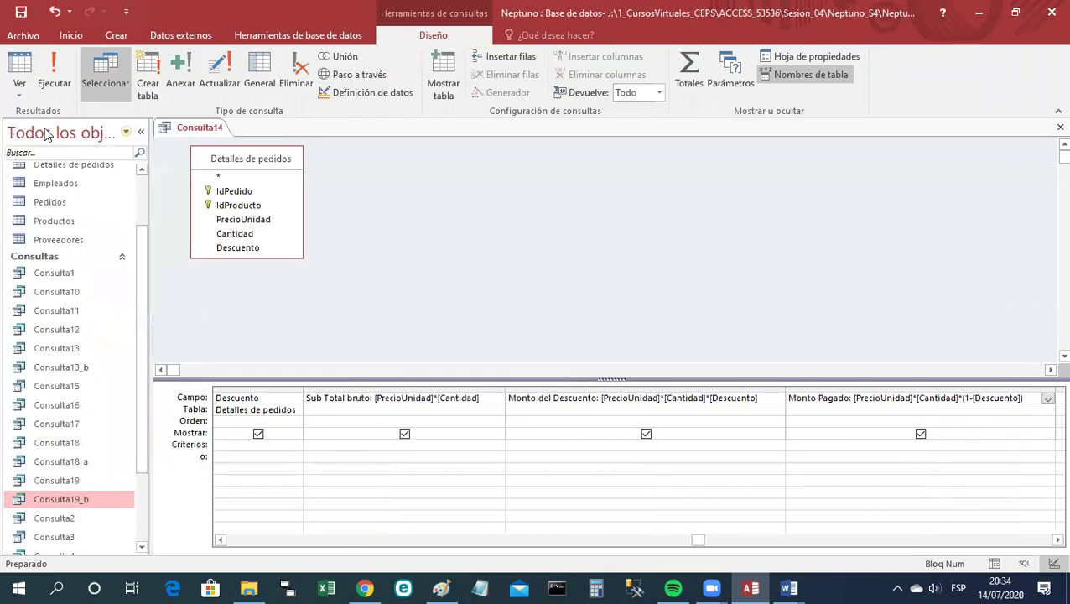
pyautogui.rightClick(189, 132)
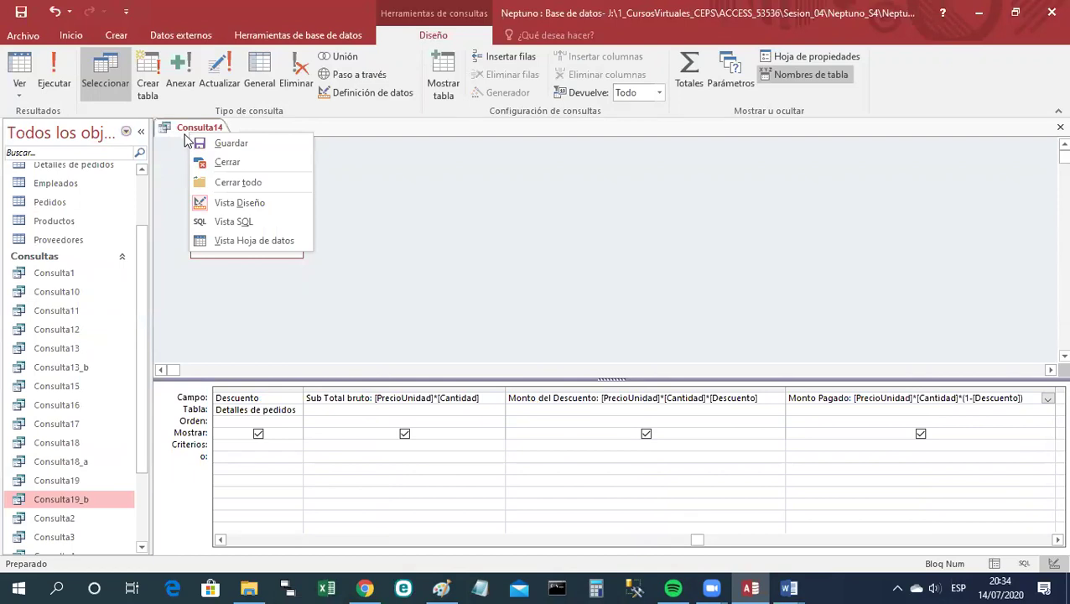
pyautogui.click(231, 144)
pyautogui.click(516, 206)
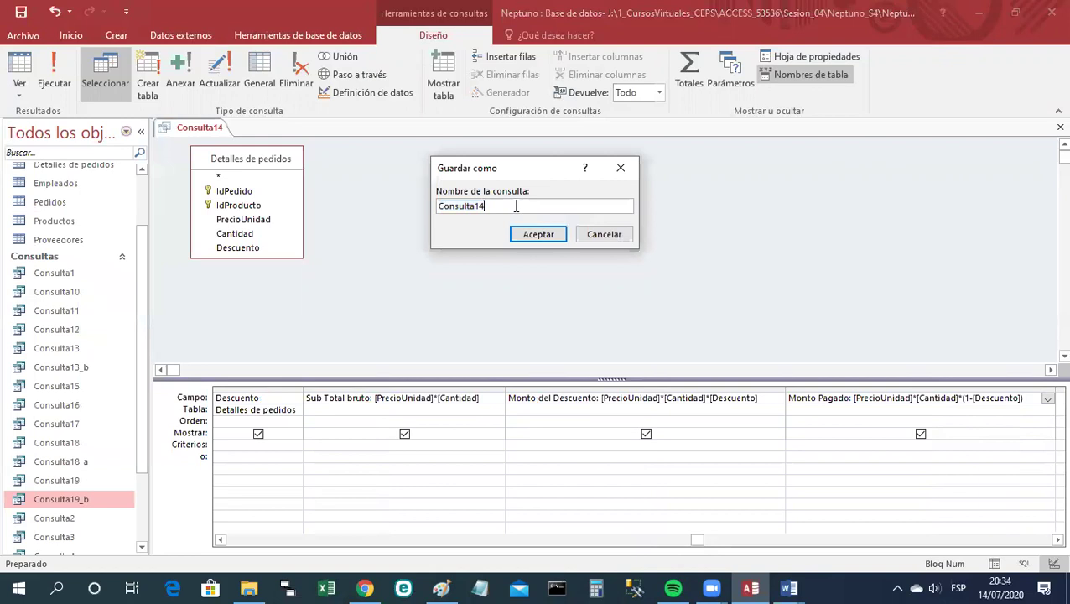
pyautogui.press('BackSpace')
pyautogui.write('9_')
pyautogui.press('capslock')
pyautogui.write('C')
pyautogui.press('BackSpace')
pyautogui.press('capslock')
pyautogui.write('c')
pyautogui.click(541, 235)
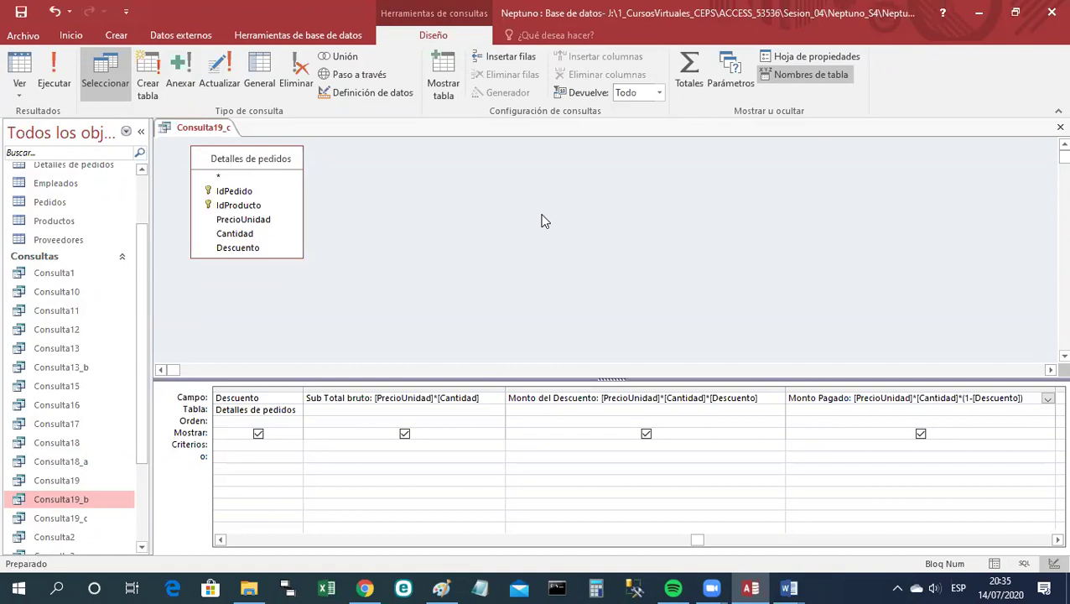
# Set the computer's speaker volume to 73.
pyautogui.click(897, 586)
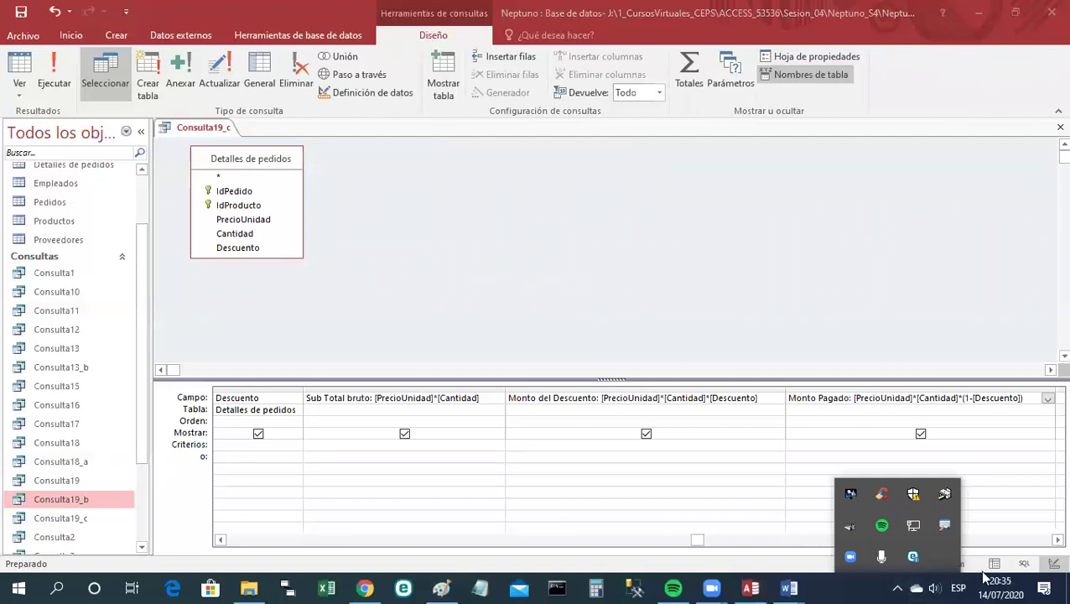
pyautogui.click(935, 586)
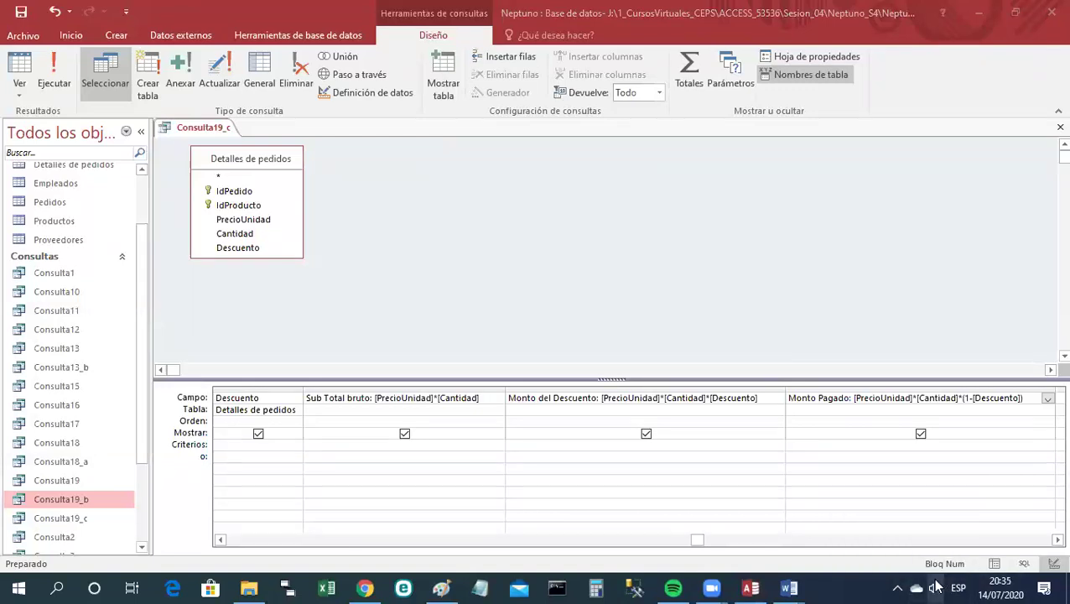
pyautogui.click(936, 587)
pyautogui.moveTo(888, 544); pyautogui.dragTo(970, 550)
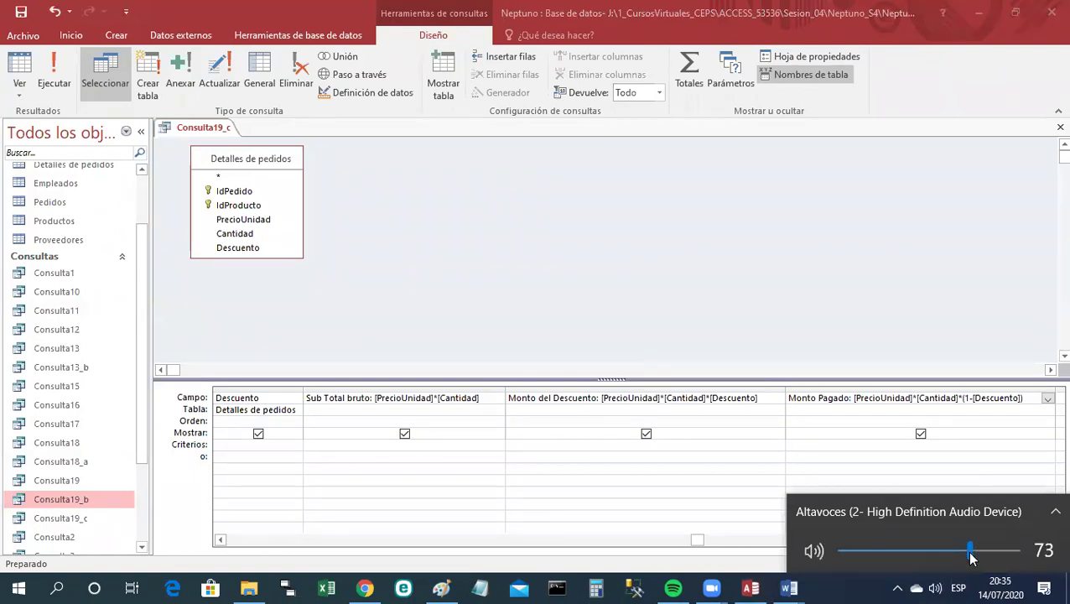
pyautogui.click(776, 569)
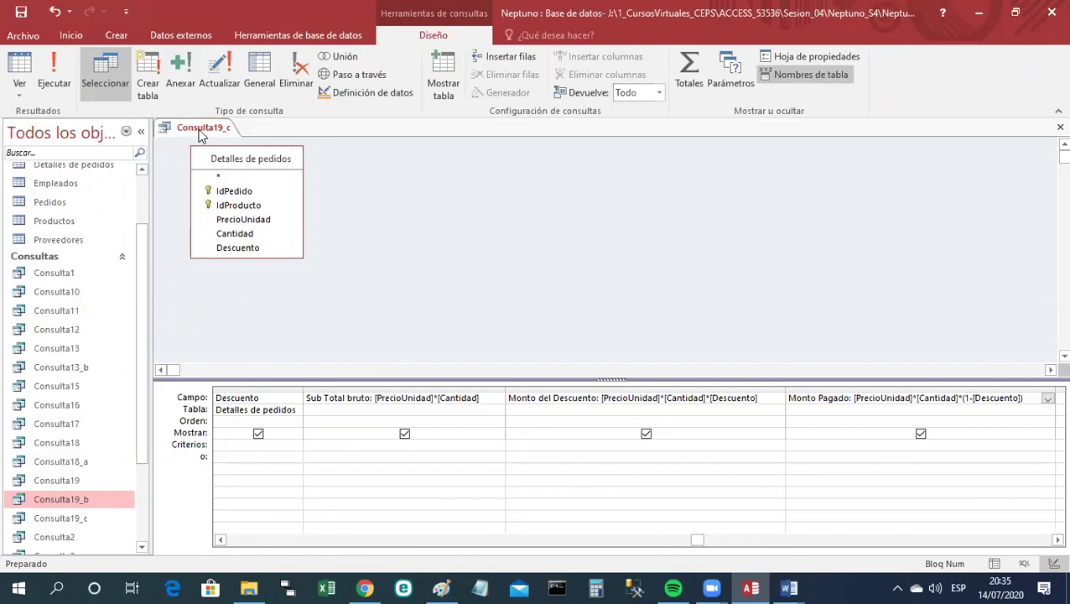
# Show Consulta19_c in SQL view and copy its entire SQL statement.
pyautogui.rightClick(201, 136)
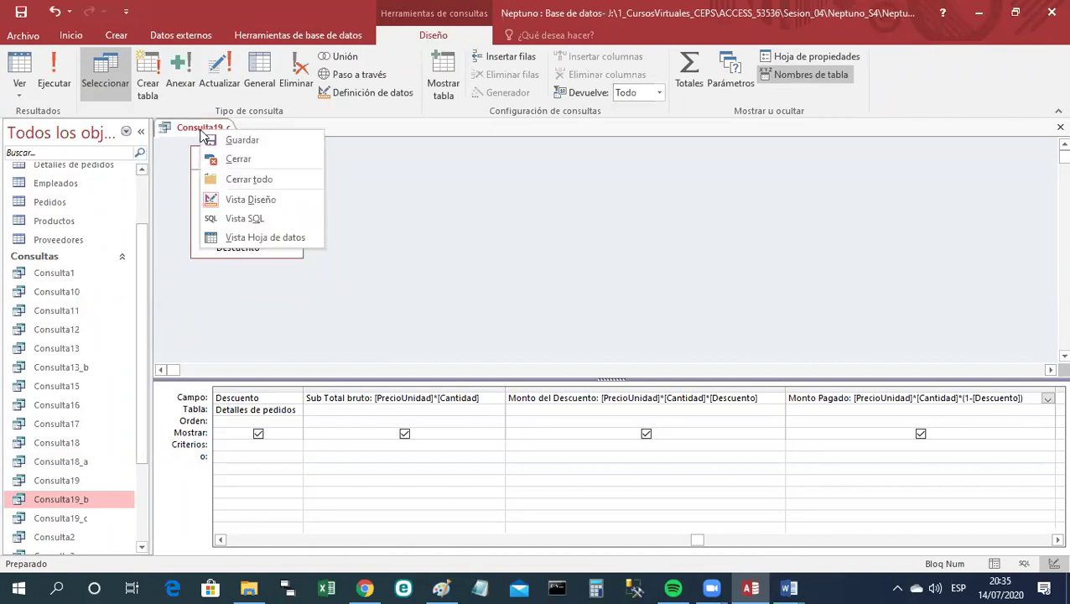
pyautogui.click(243, 218)
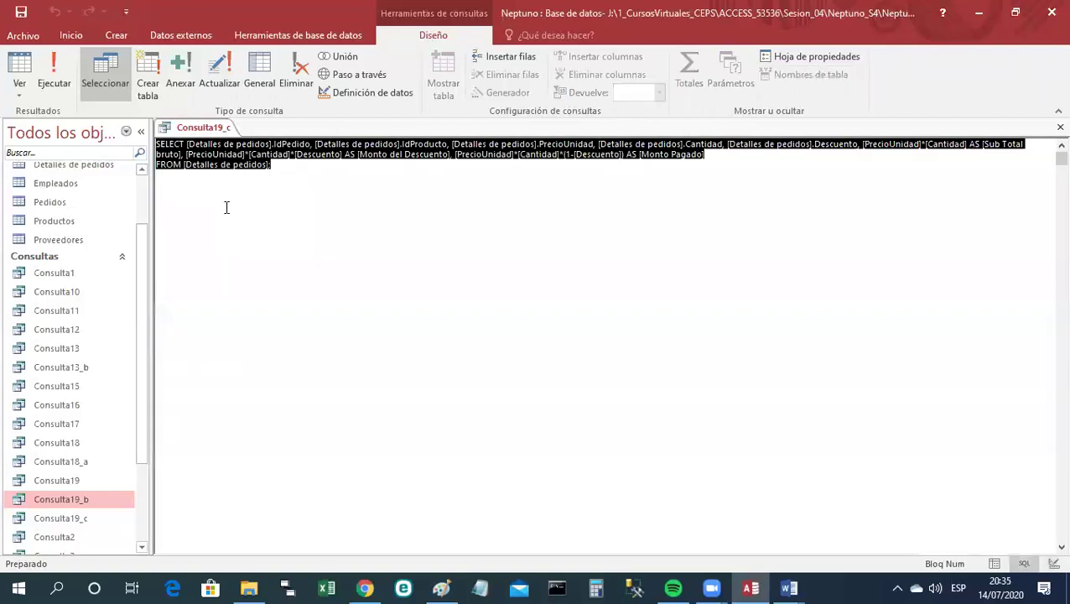
pyautogui.press('alt')
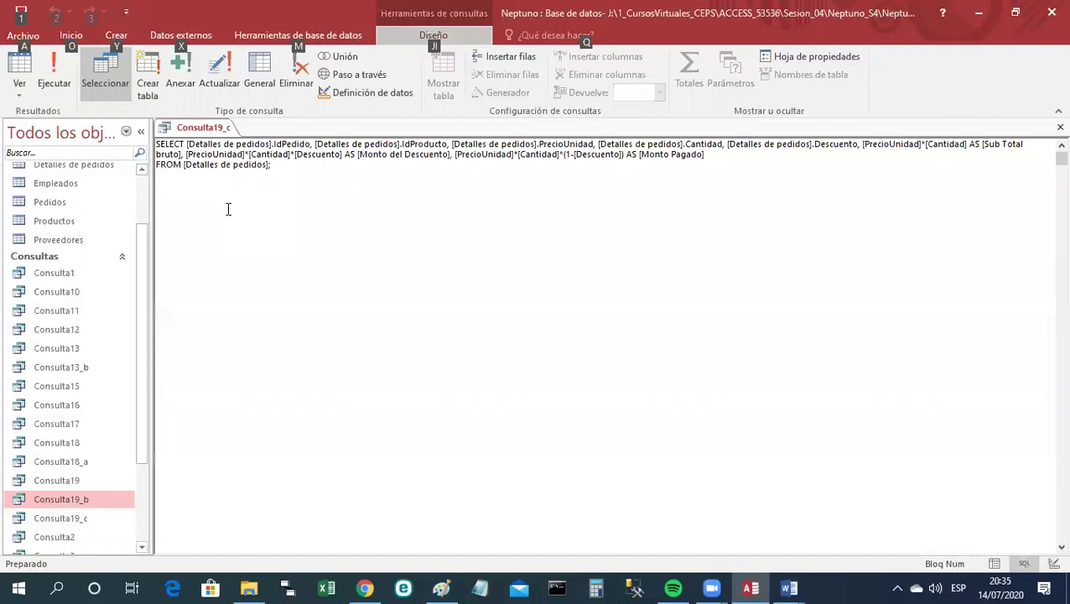
pyautogui.moveTo(281, 166); pyautogui.dragTo(153, 143)
pyautogui.hotkey('ctrl', 'c')
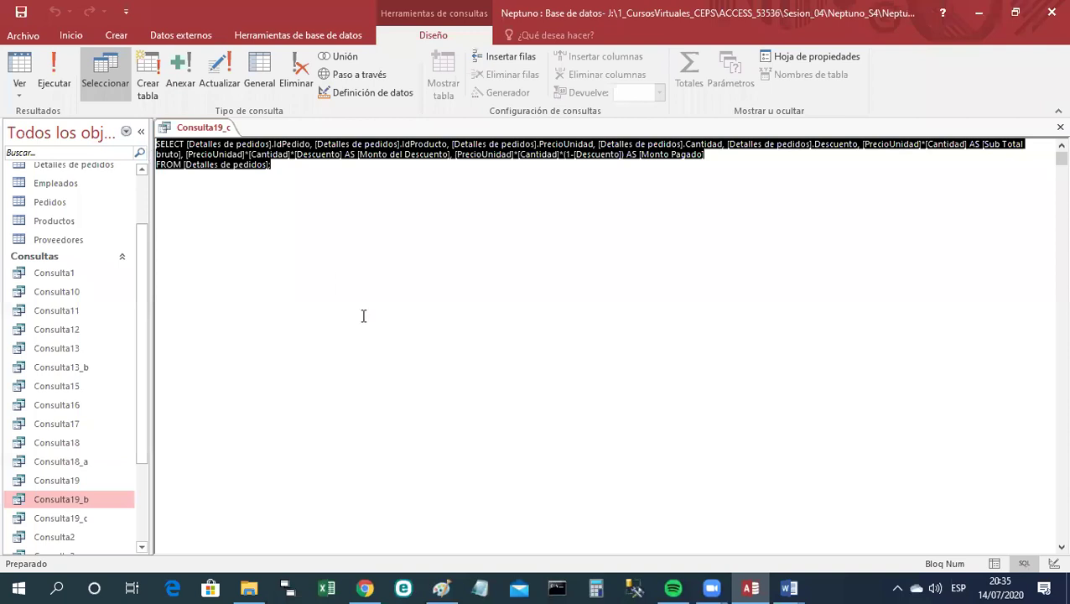
# Switch to the Word document Códigos SQL de la Sesión 4 and rename the heading above the Monto Valorado query CONSULTA 19_b.
pyautogui.click(791, 587)
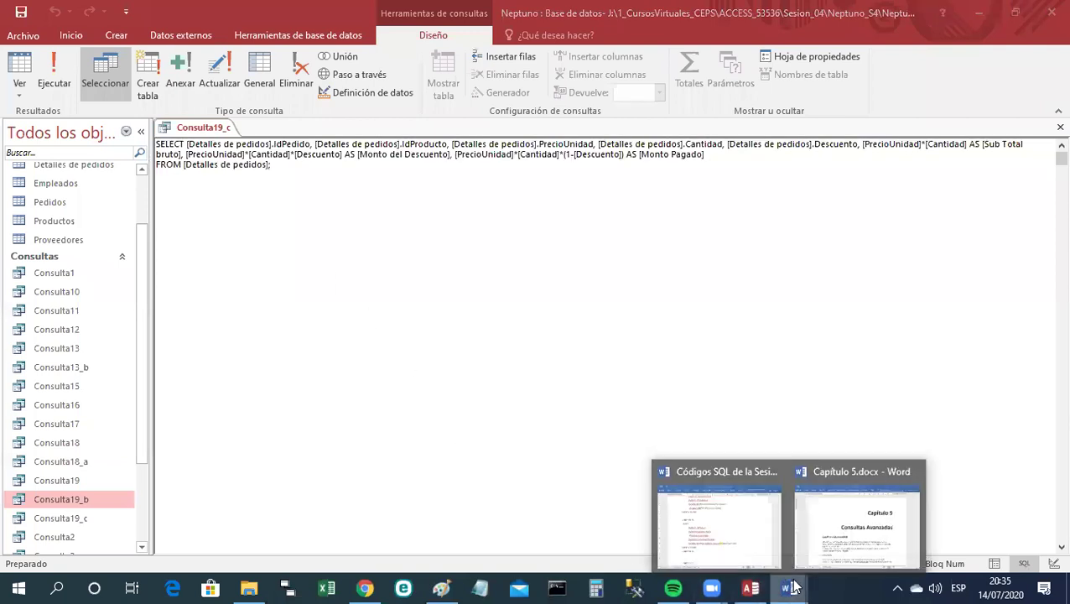
pyautogui.click(746, 541)
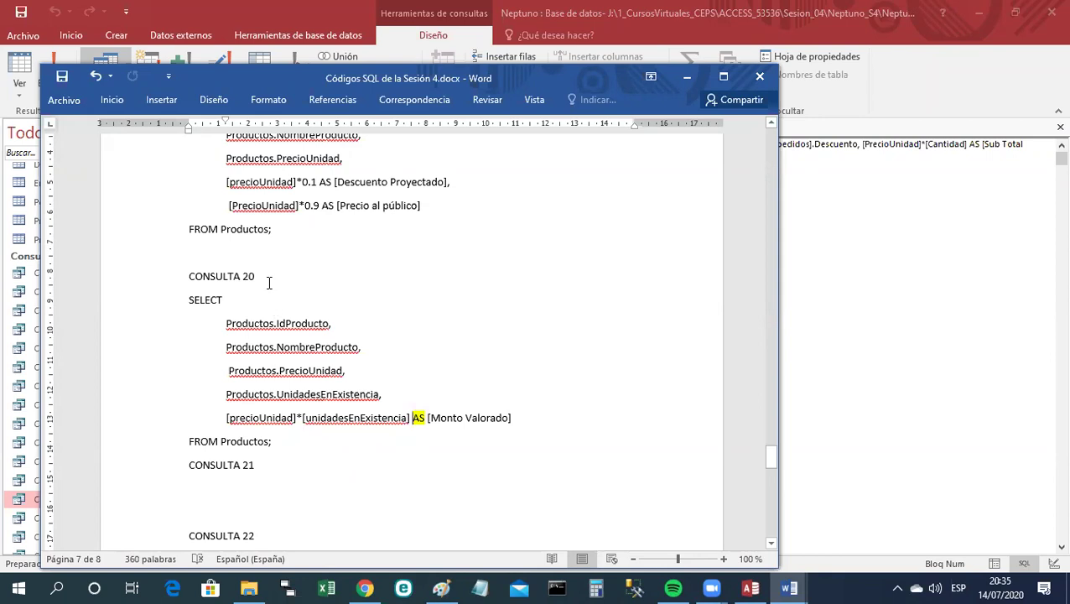
pyautogui.scroll(1, 260, 277)
pyautogui.scroll(3, 260, 276)
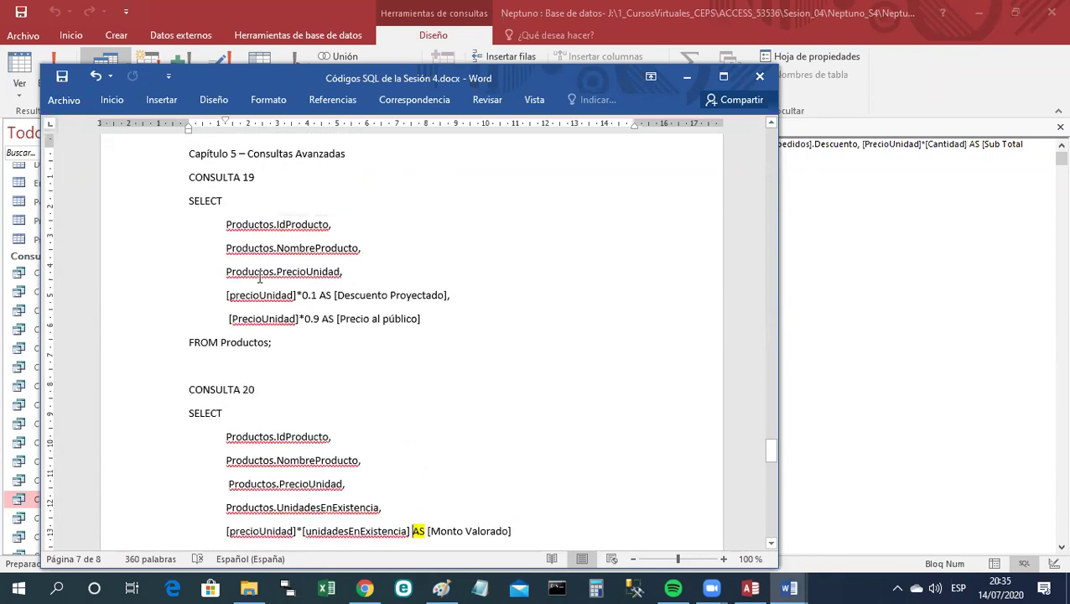
pyautogui.click(261, 389)
pyautogui.press('BackSpace')
pyautogui.press('BackSpace')
pyautogui.write('1b_b')
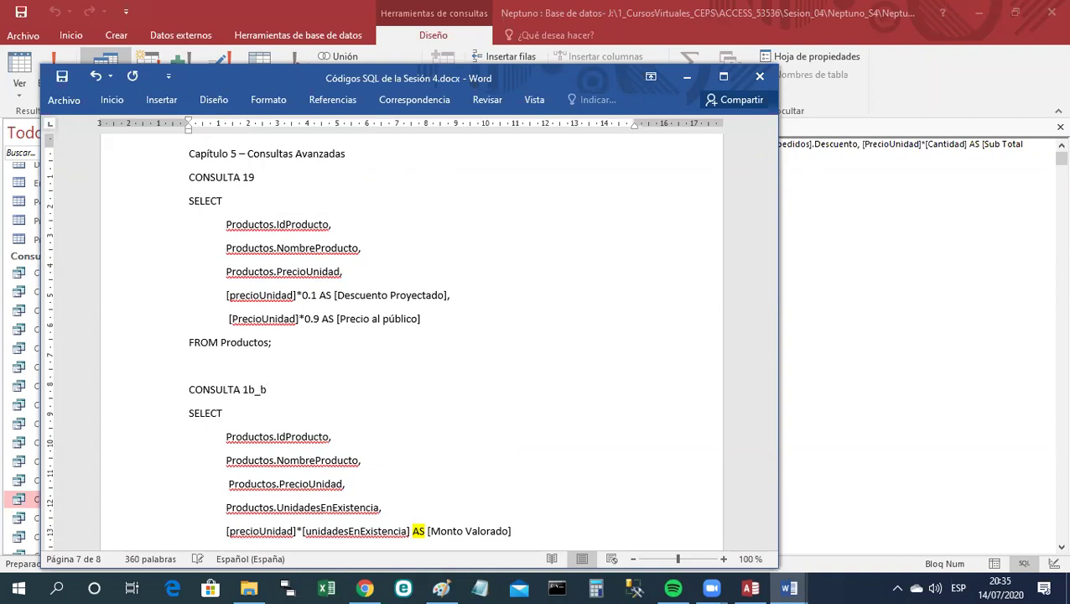
pyautogui.press('BackSpace')
pyautogui.write('9 ')
pyautogui.write('b')
# Add the heading CONSULTA 19_c below the CONSULTA 19_b code and paste the copied SQL statement under it.
pyautogui.scroll(-3, 327, 404)
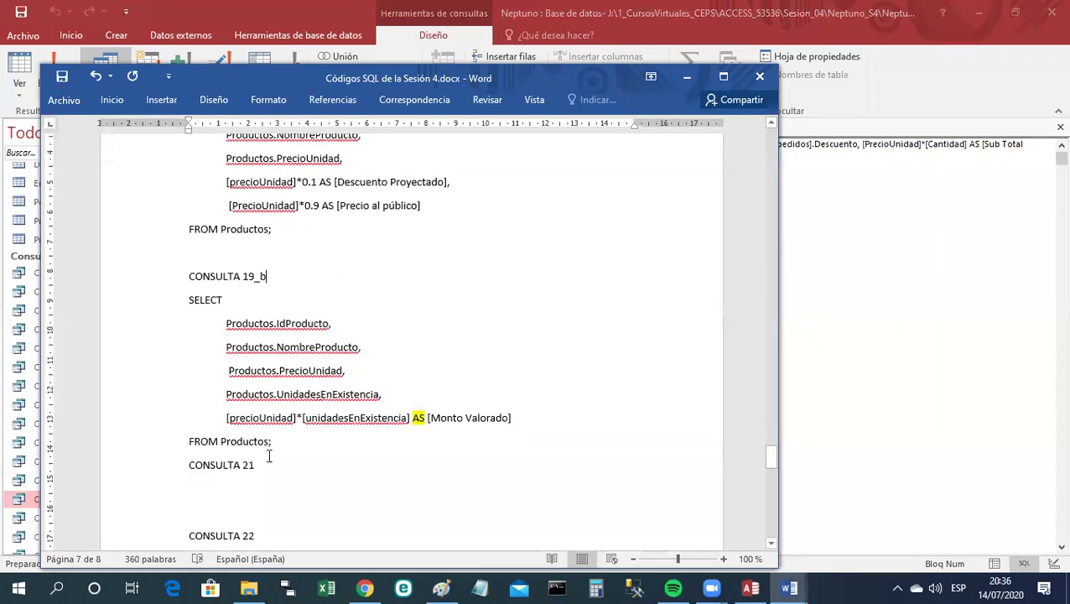
pyautogui.press('Return')
pyautogui.press('Return')
pyautogui.press('Return')
pyautogui.press('Return')
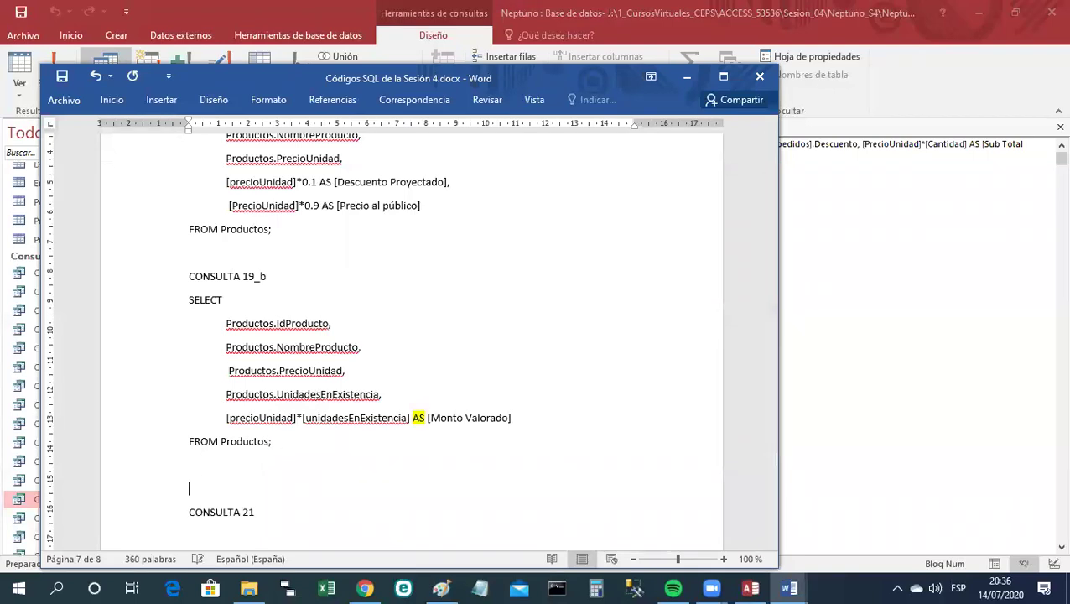
pyautogui.click(231, 475)
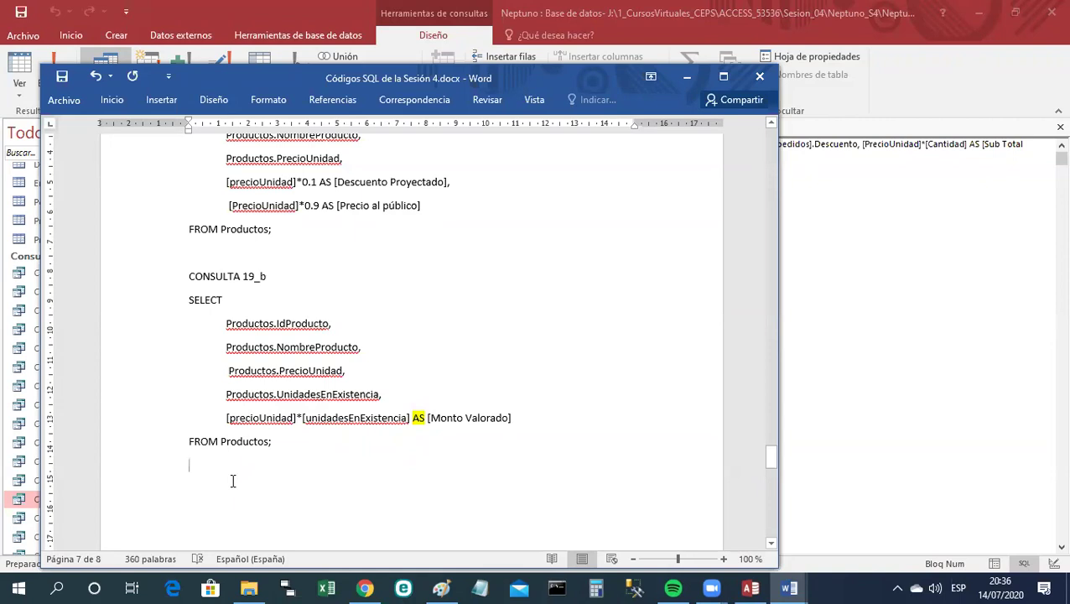
pyautogui.write('CONSUL')
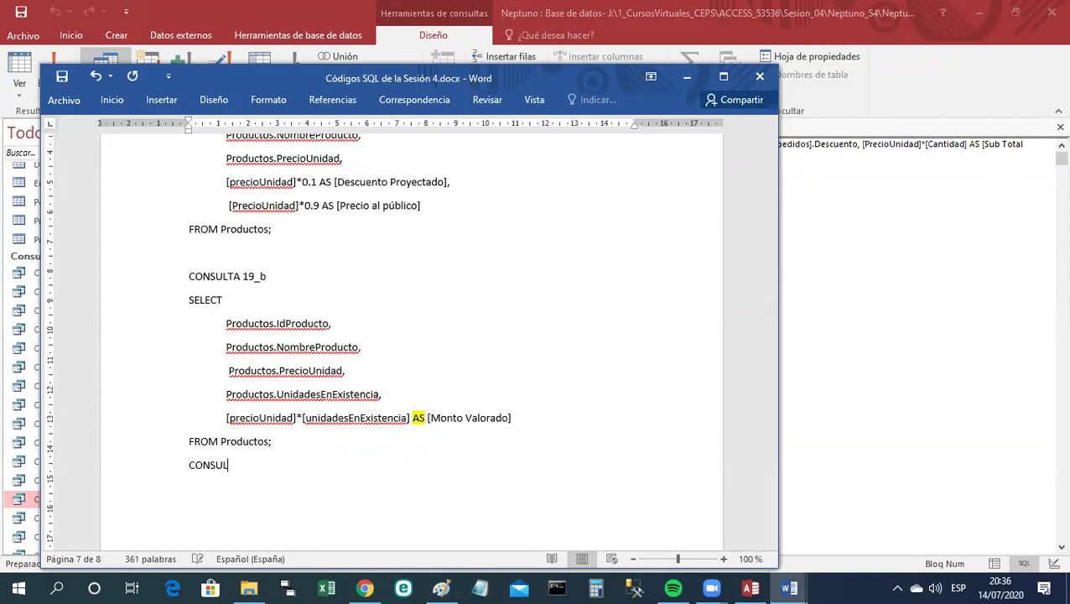
pyautogui.write('TA 19_c')
pyautogui.press('Return')
pyautogui.hotkey('ctrl', 'v')
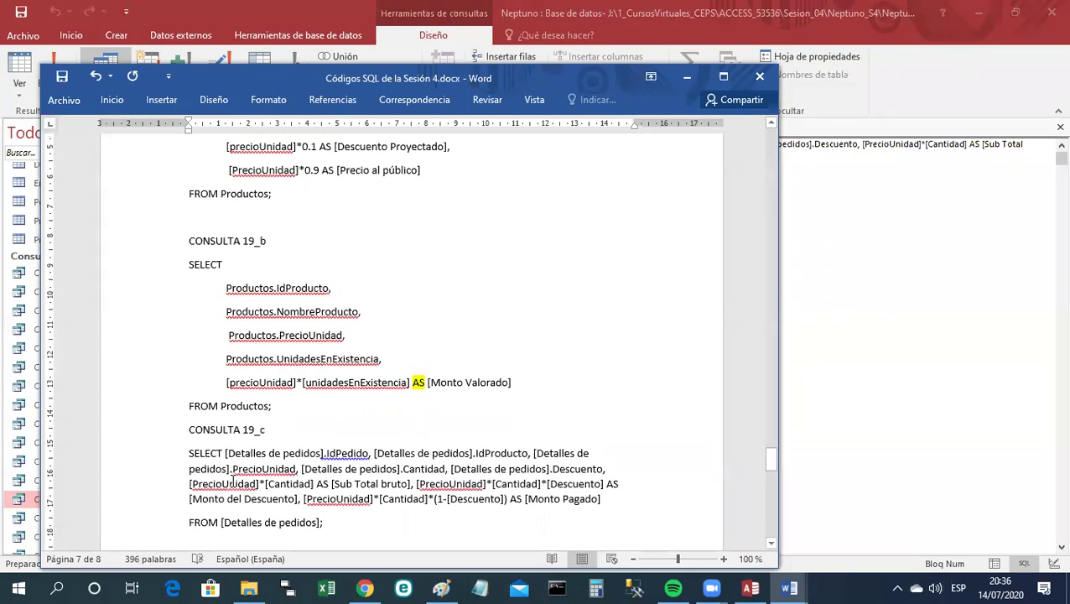
# Put SELECT of CONSULTA 19_c on its own line and the IdPedido and IdProducto fields on separate indented lines.
pyautogui.click(225, 453)
pyautogui.press('Return')
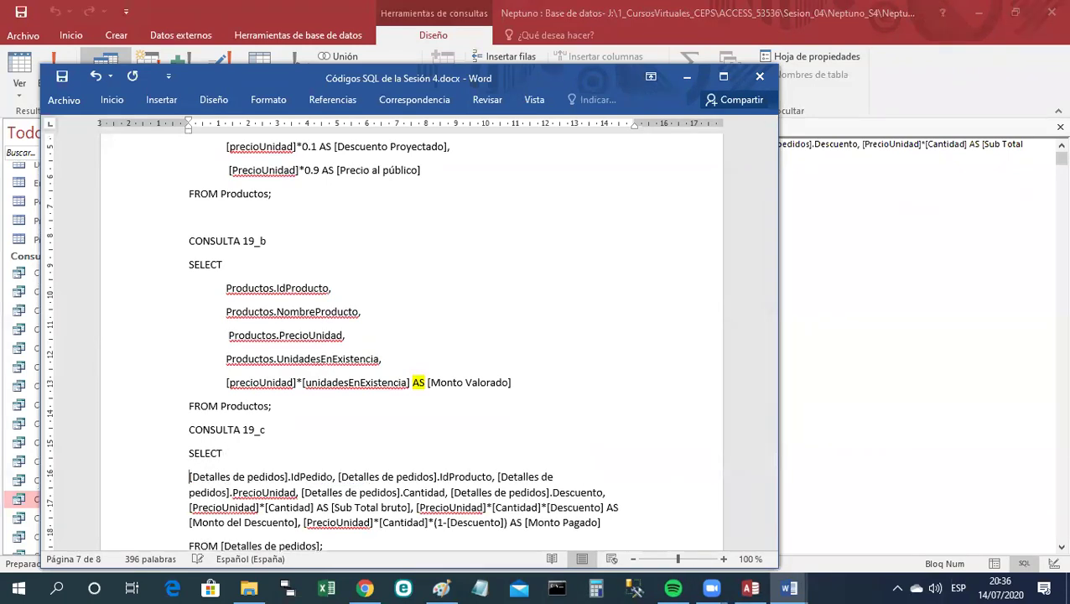
pyautogui.press('Tab')
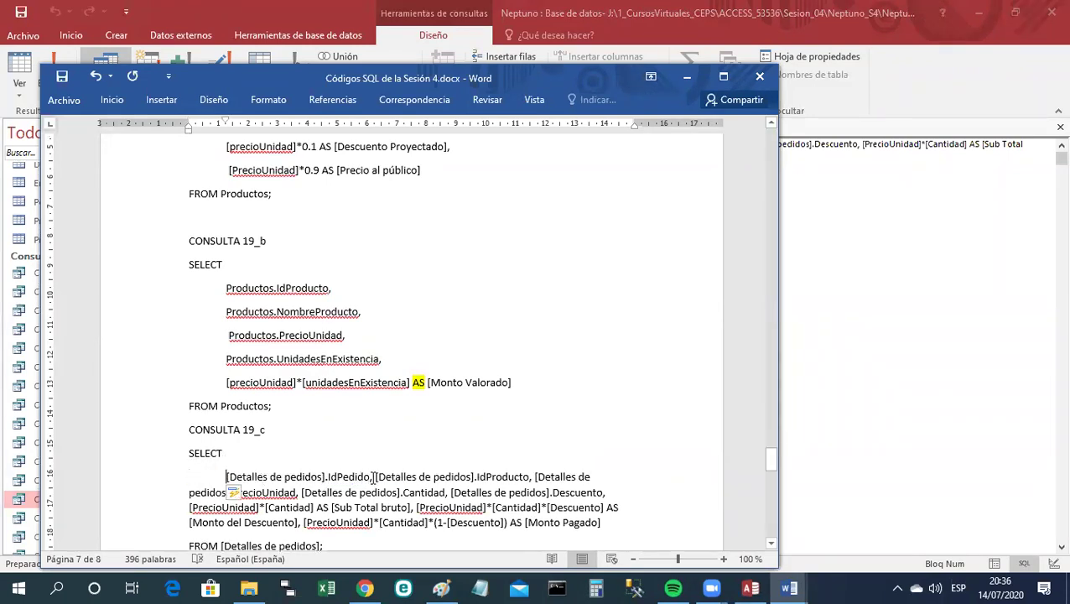
pyautogui.click(374, 476)
pyautogui.press('Return')
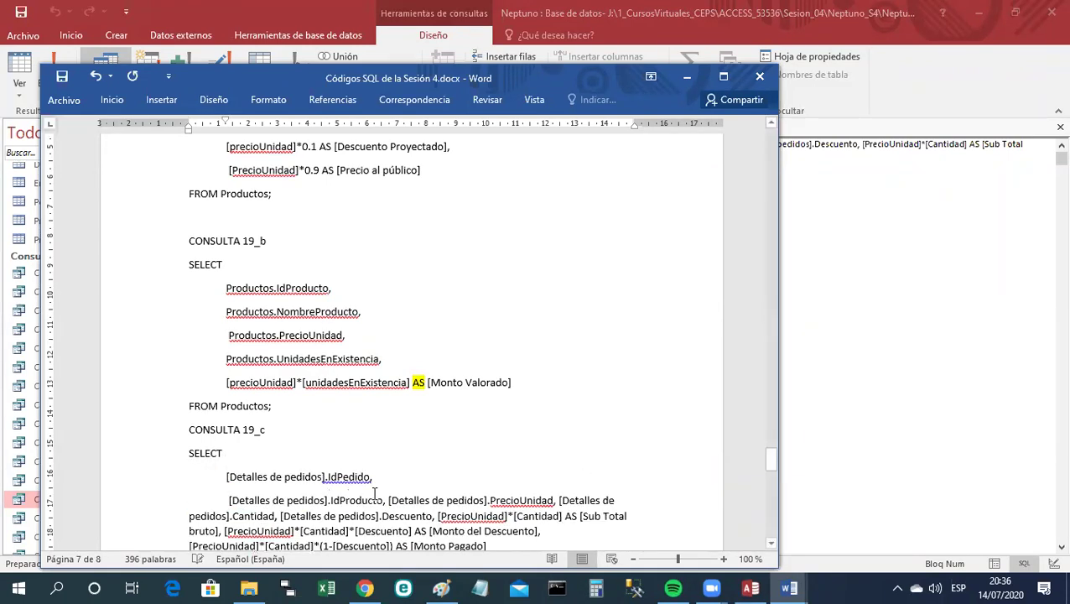
pyautogui.click(386, 499)
pyautogui.press('Return')
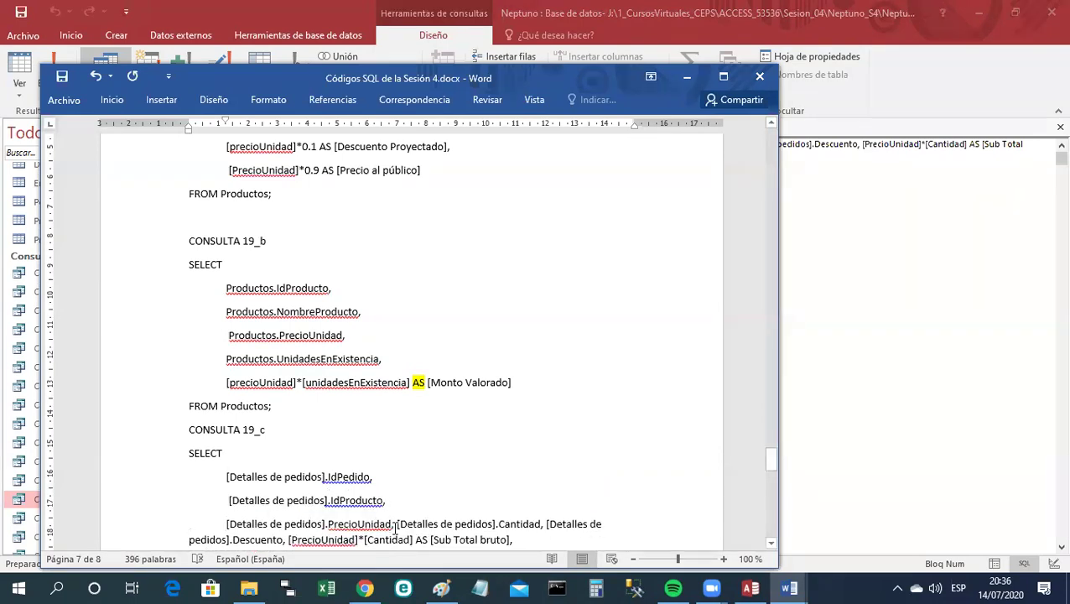
# Break the PrecioUnidad, Cantidad and Descuento fields onto separate lines and indent the calculated columns below them.
pyautogui.click(394, 525)
pyautogui.press('Return')
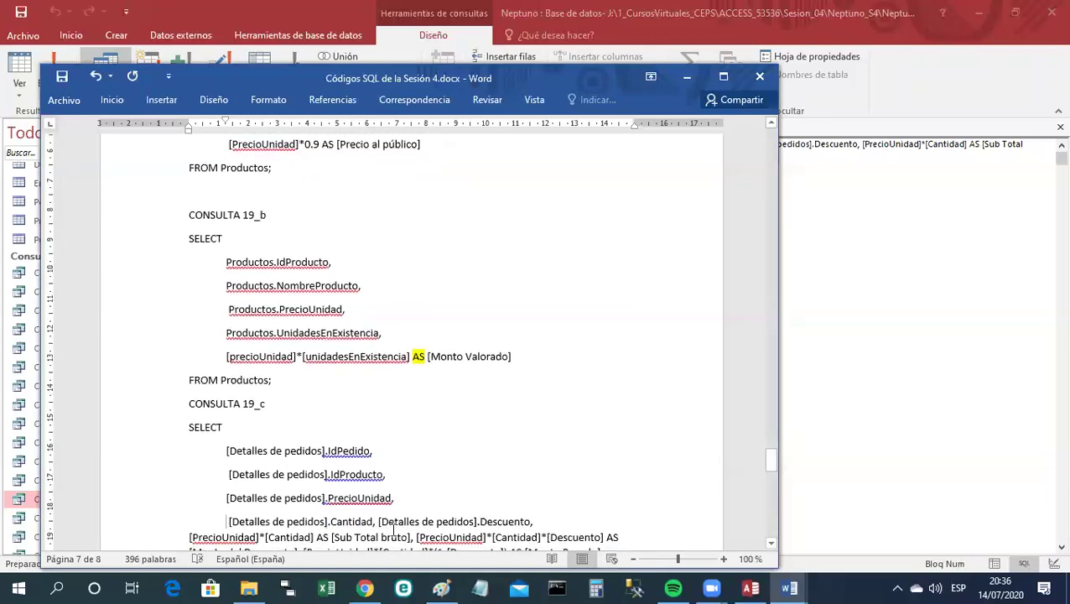
pyautogui.click(377, 522)
pyautogui.press('Return')
pyautogui.scroll(-1, 382, 494)
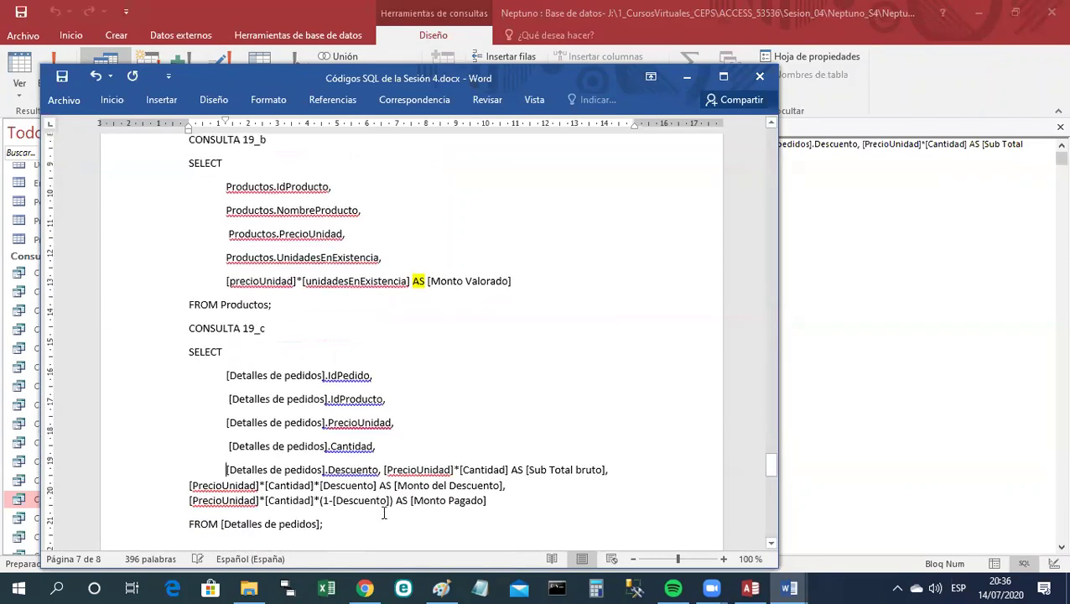
pyautogui.click(383, 472)
pyautogui.press('Return')
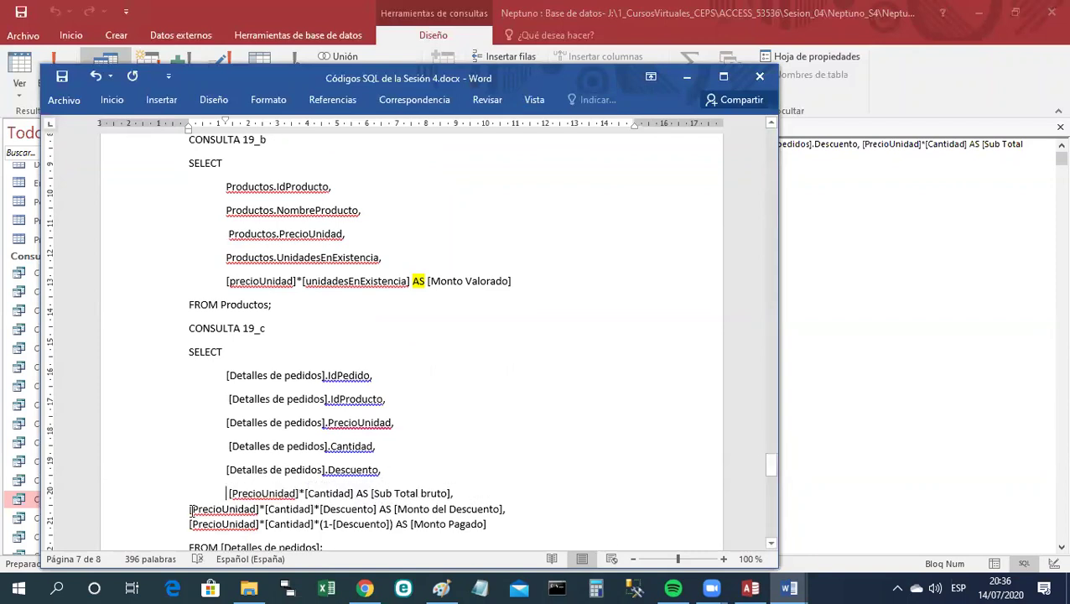
pyautogui.click(186, 510)
pyautogui.press('Tab')
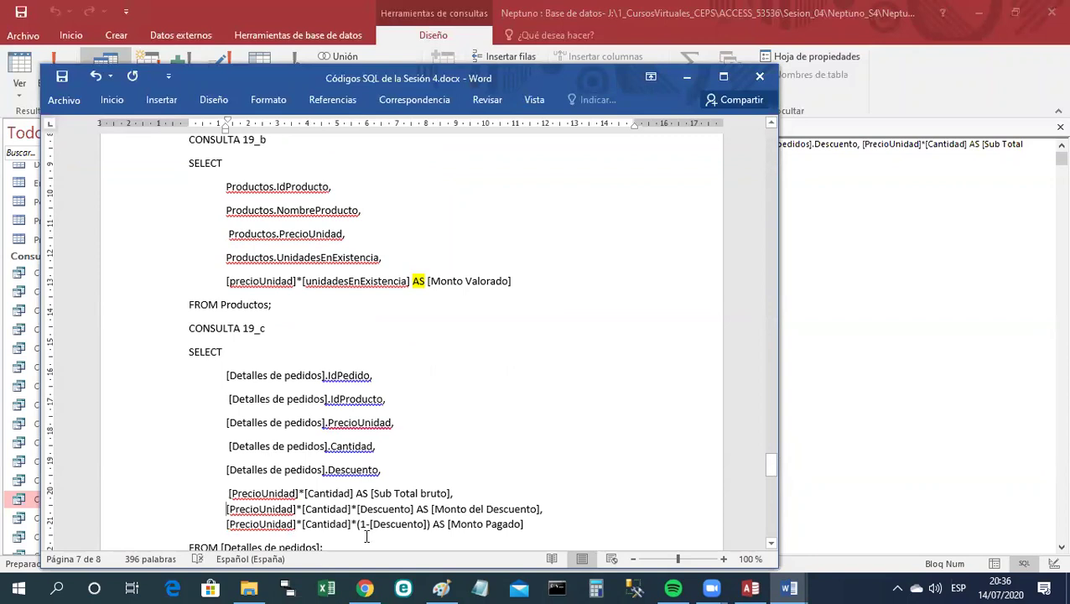
# Highlight in yellow the AS keyword in the Sub Total bruto, Monto del Descuento and Monto Pagado lines of CONSULTA 19_c.
pyautogui.doubleClick(362, 493)
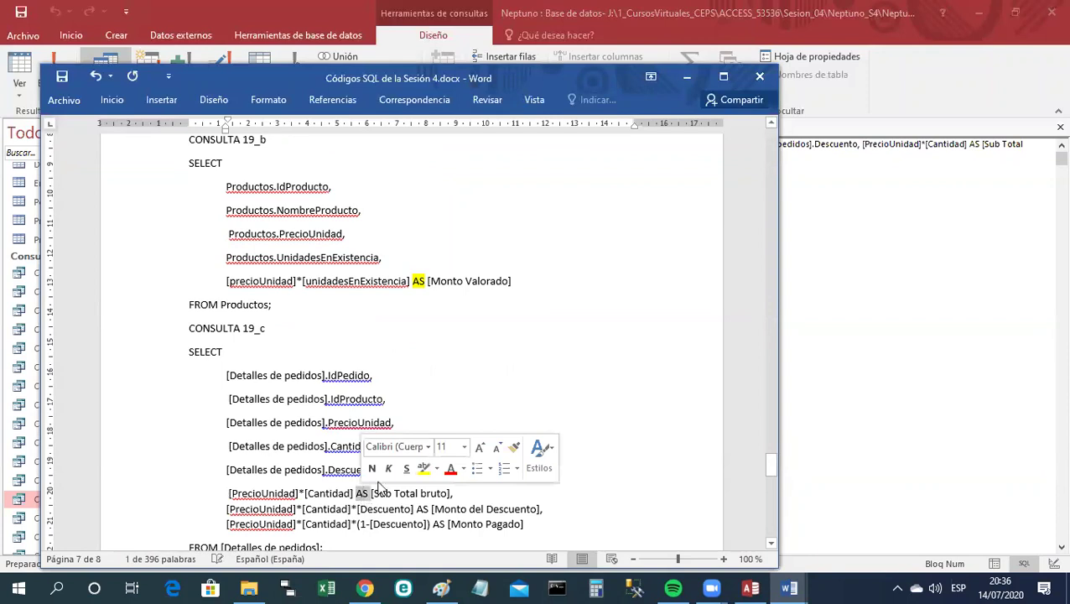
pyautogui.click(424, 468)
pyautogui.click(416, 509)
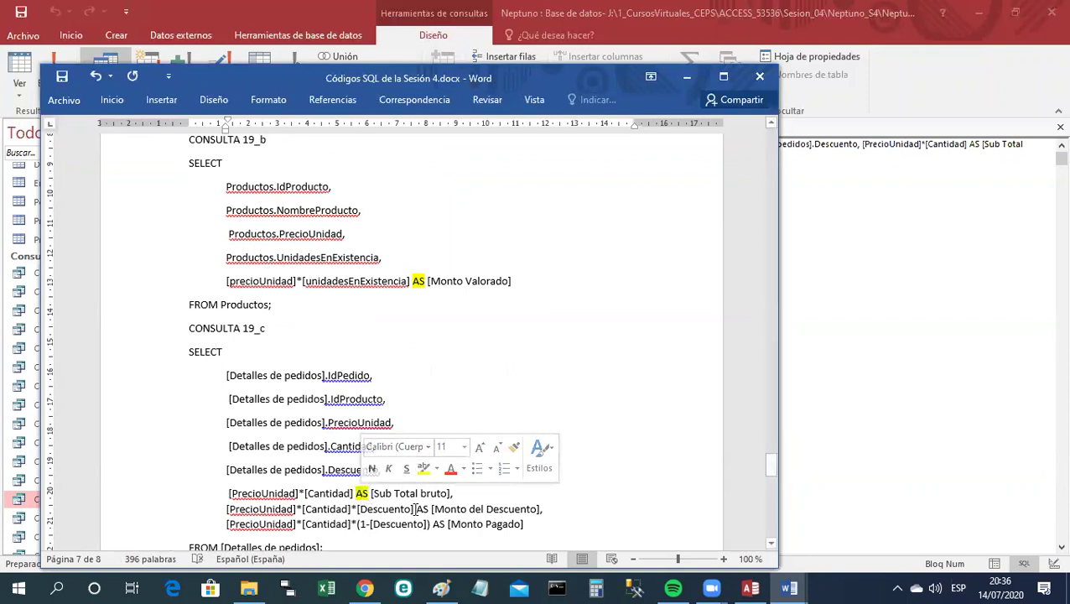
pyautogui.doubleClick(422, 509)
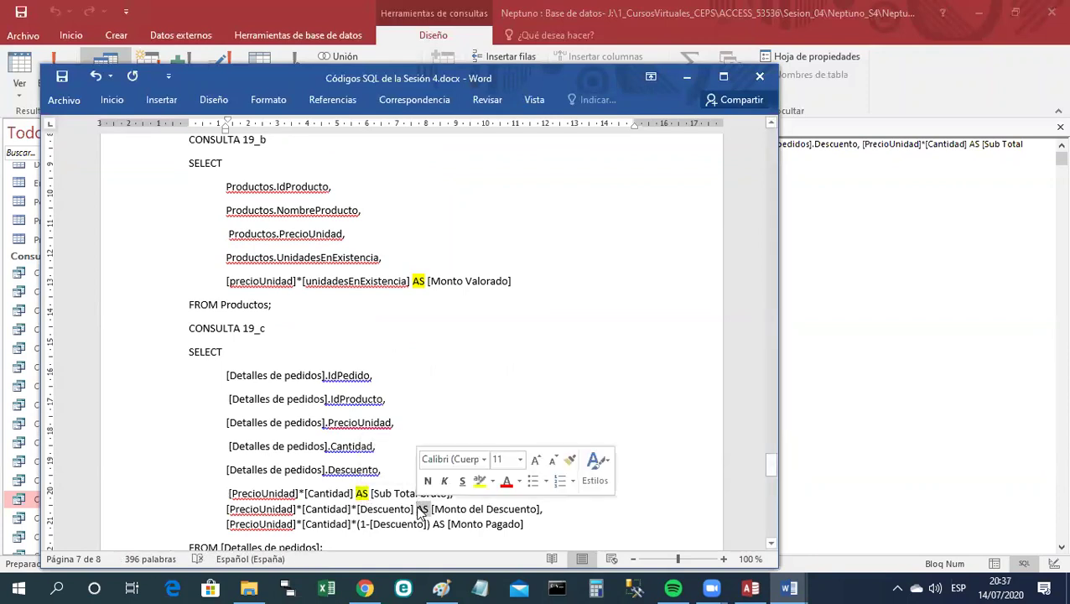
pyautogui.click(479, 480)
pyautogui.doubleClick(438, 524)
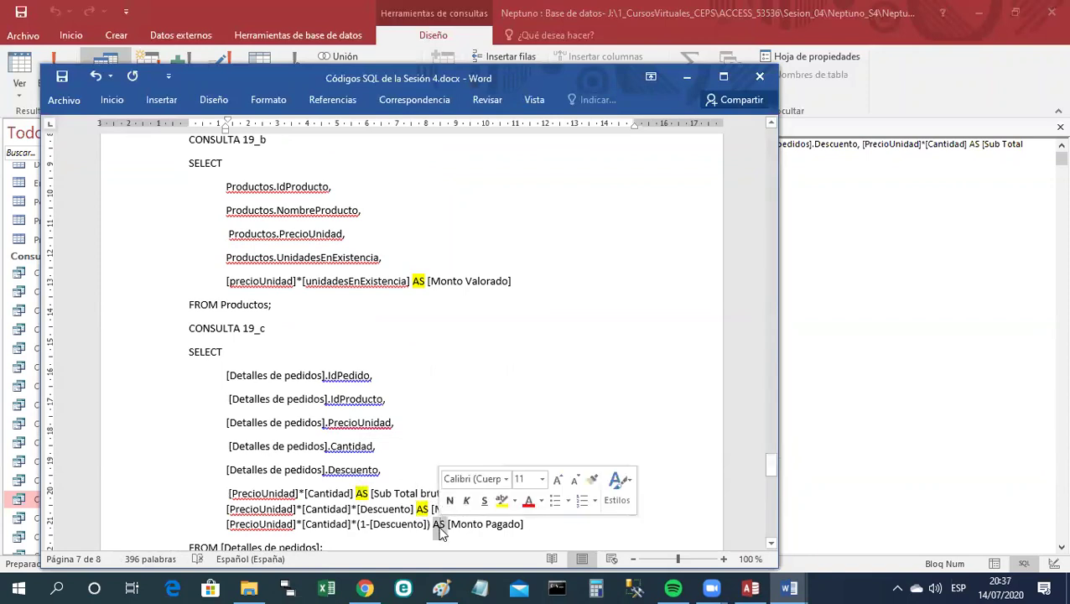
pyautogui.click(501, 500)
pyautogui.press('Right')
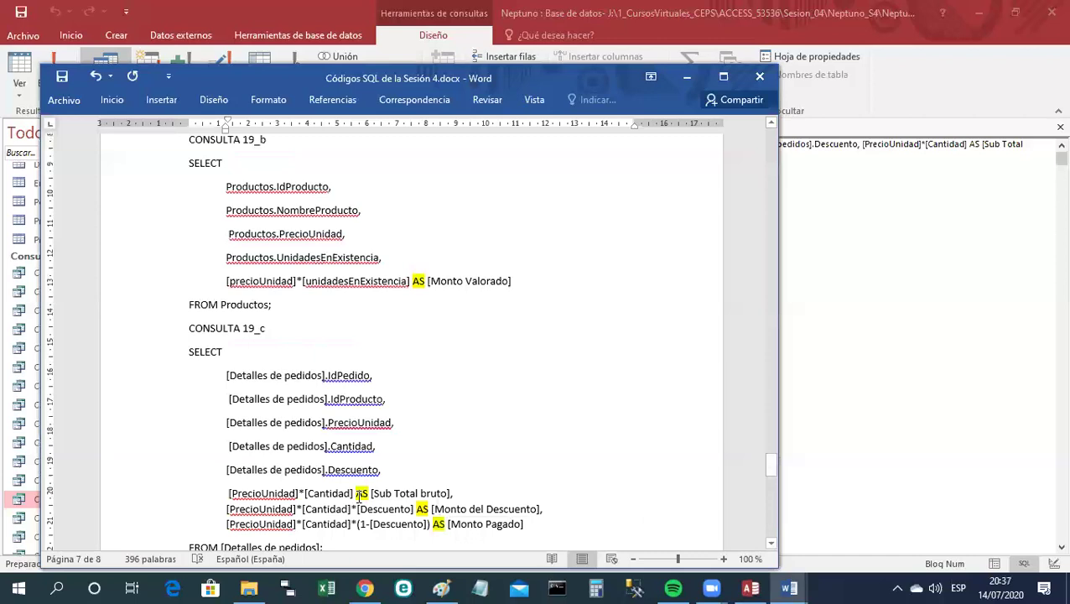
pyautogui.scroll(-1, 625, 495)
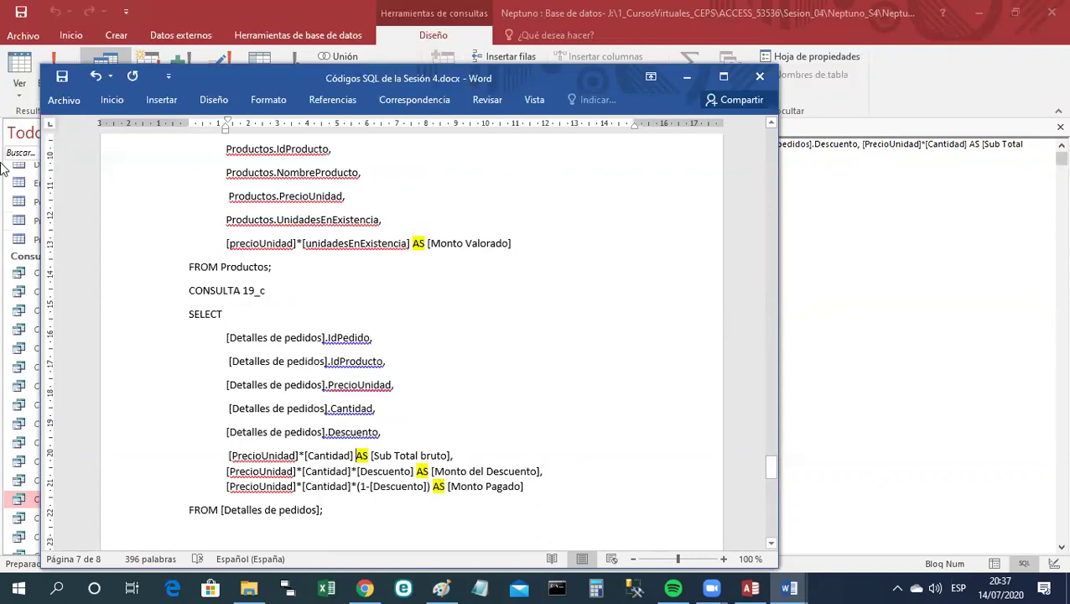
# Save the document, copy the CONSULTA 21 heading on the last page and insert three blank lines above it.
pyautogui.click(61, 76)
pyautogui.scroll(-6, 451, 466)
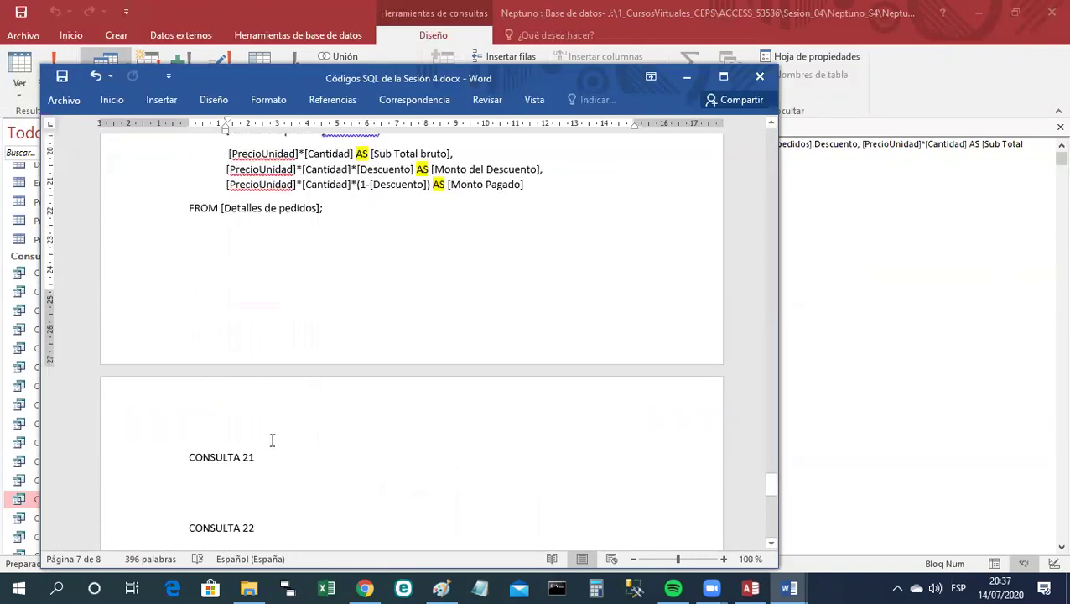
pyautogui.moveTo(258, 456); pyautogui.dragTo(194, 448)
pyautogui.hotkey('ctrl', 'c')
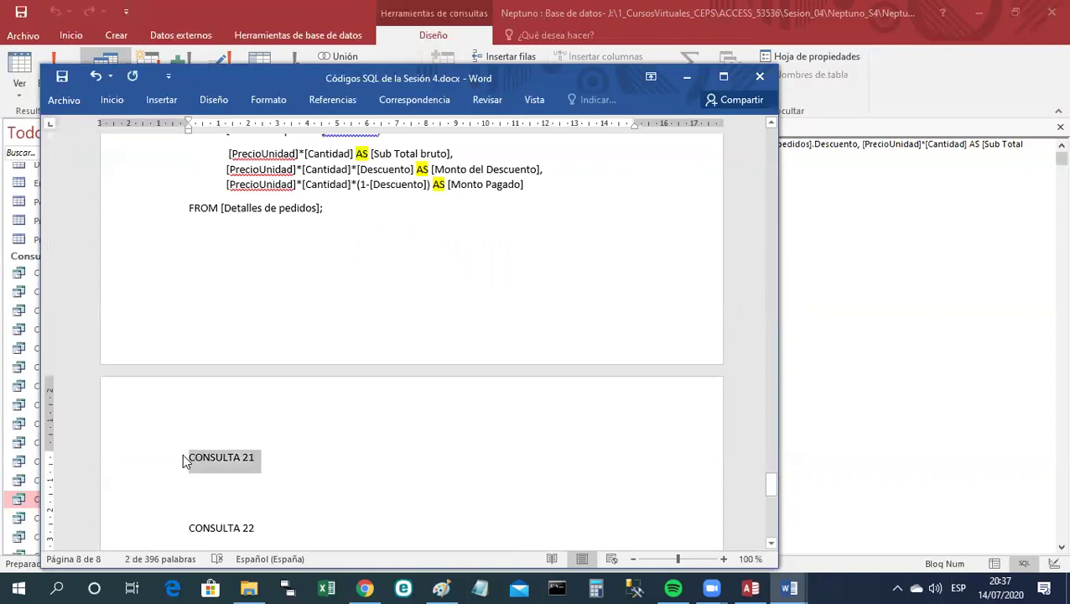
pyautogui.click(189, 456)
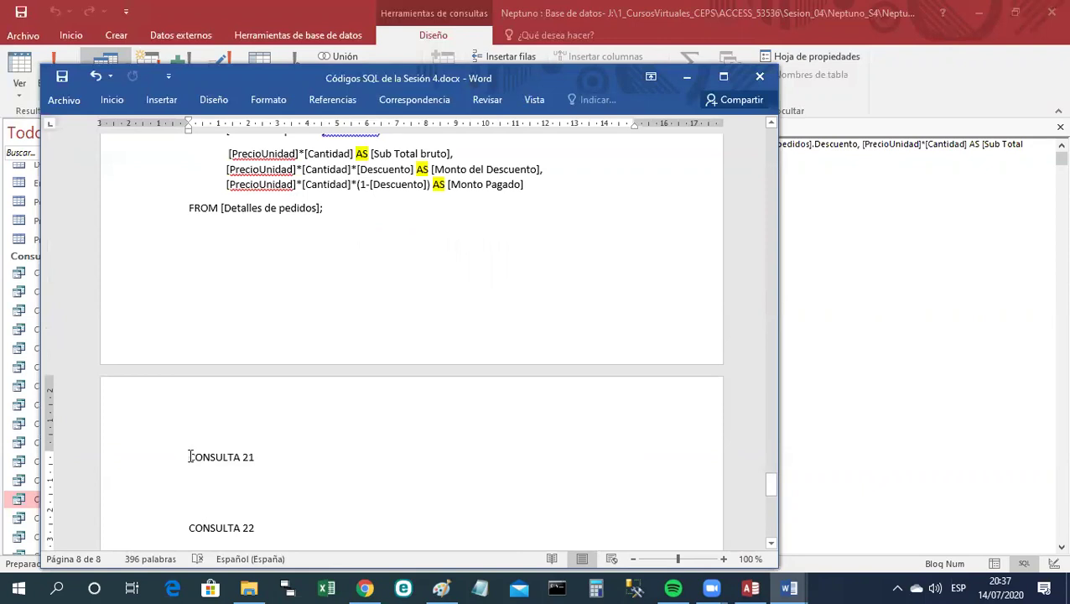
pyautogui.press('Return')
pyautogui.press('Return')
pyautogui.press('Return')
pyautogui.press('Up')
pyautogui.press('Up')
pyautogui.press('Up')
pyautogui.press('Up')
pyautogui.press('Up')
pyautogui.press('Up')
pyautogui.press('Down')
pyautogui.press('Down')
pyautogui.press('Down')
pyautogui.press('Down')
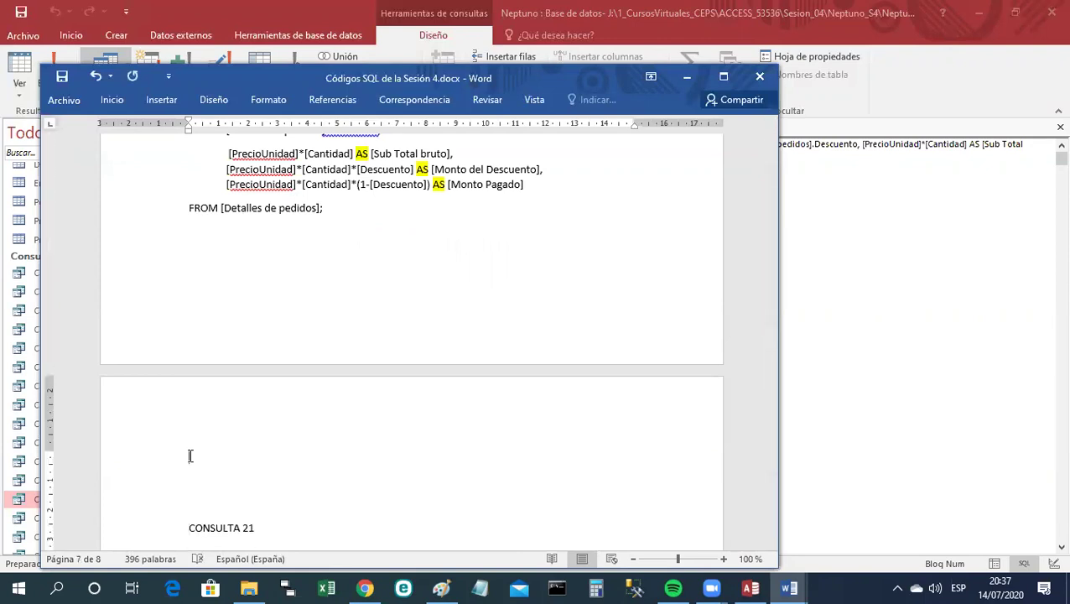
# Paste the copied heading above CONSULTA 21, renumber it as CONSULTA 20 with a blank line below, and save the document.
pyautogui.hotkey('ctrl', 'v')
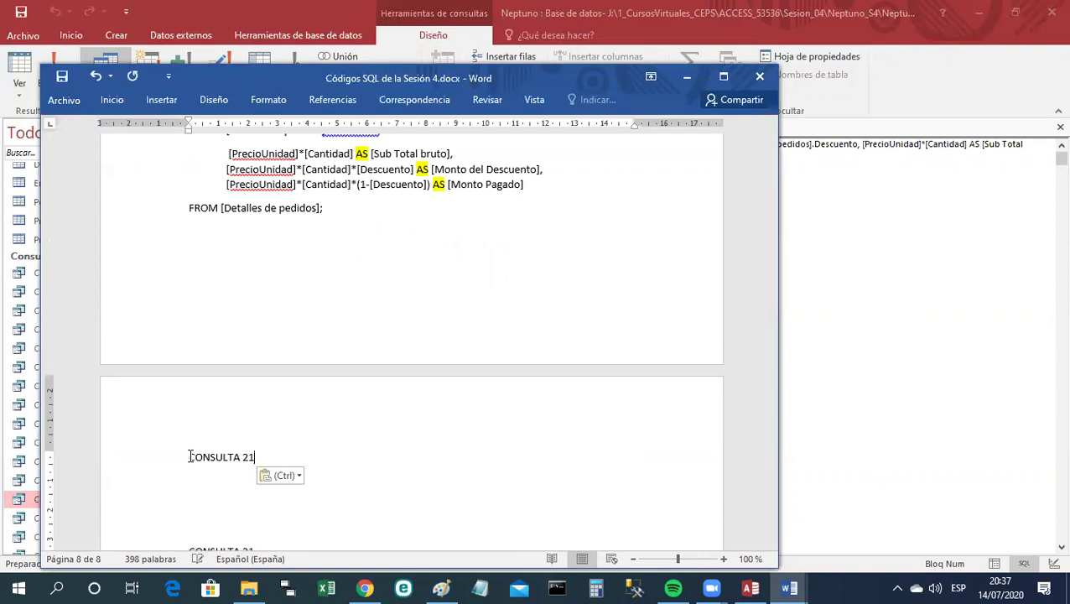
pyautogui.press('BackSpace')
pyautogui.write('0')
pyautogui.press('Return')
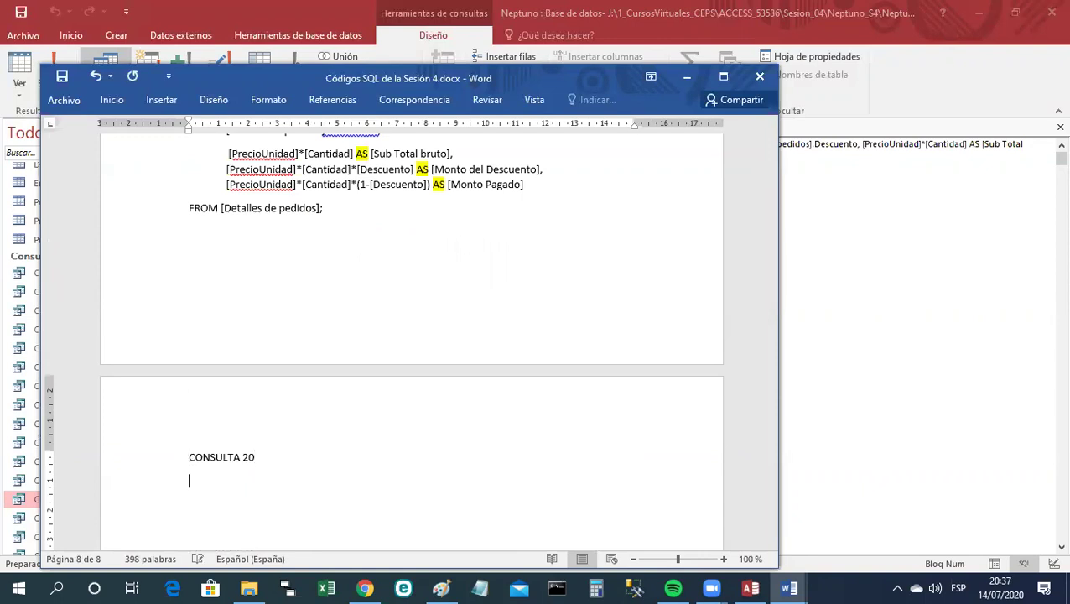
pyautogui.click(61, 77)
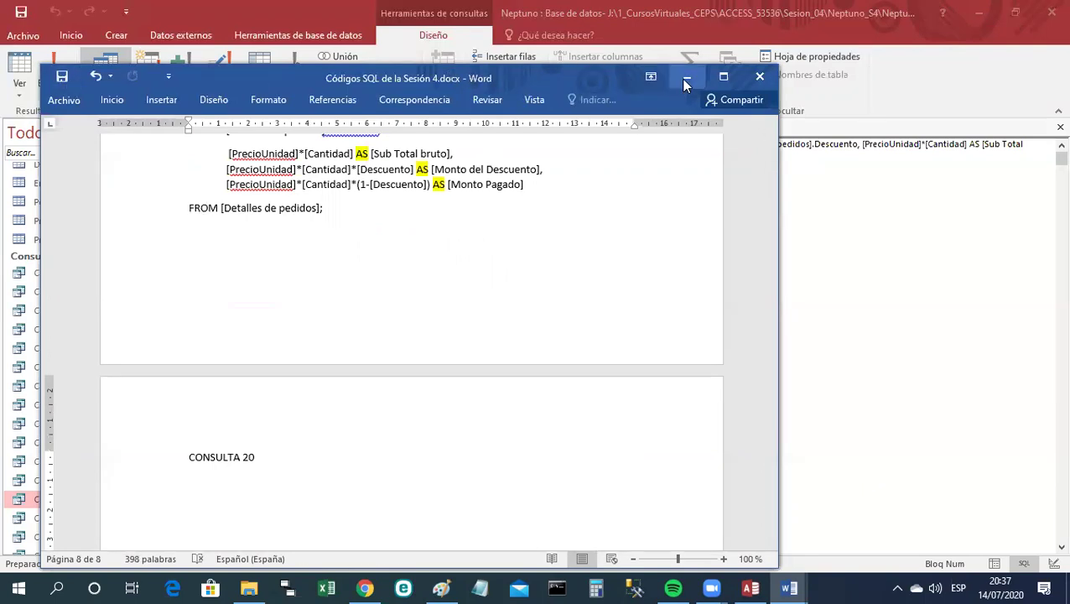
# Switch back to Access, return Consulta19_c to design view, and save and close the query.
pyautogui.click(685, 81)
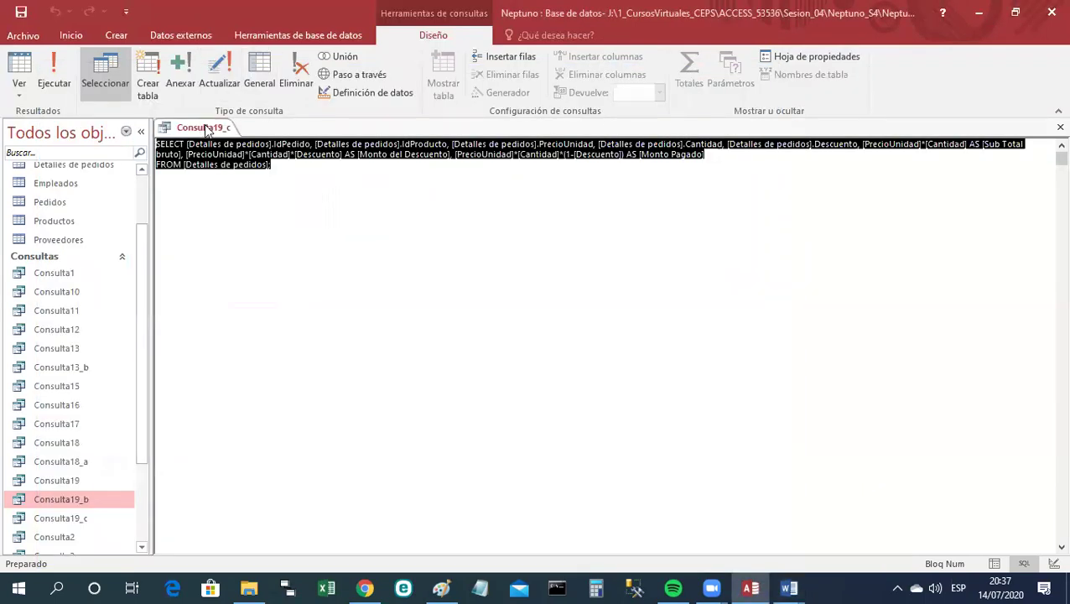
pyautogui.rightClick(207, 130)
pyautogui.click(238, 198)
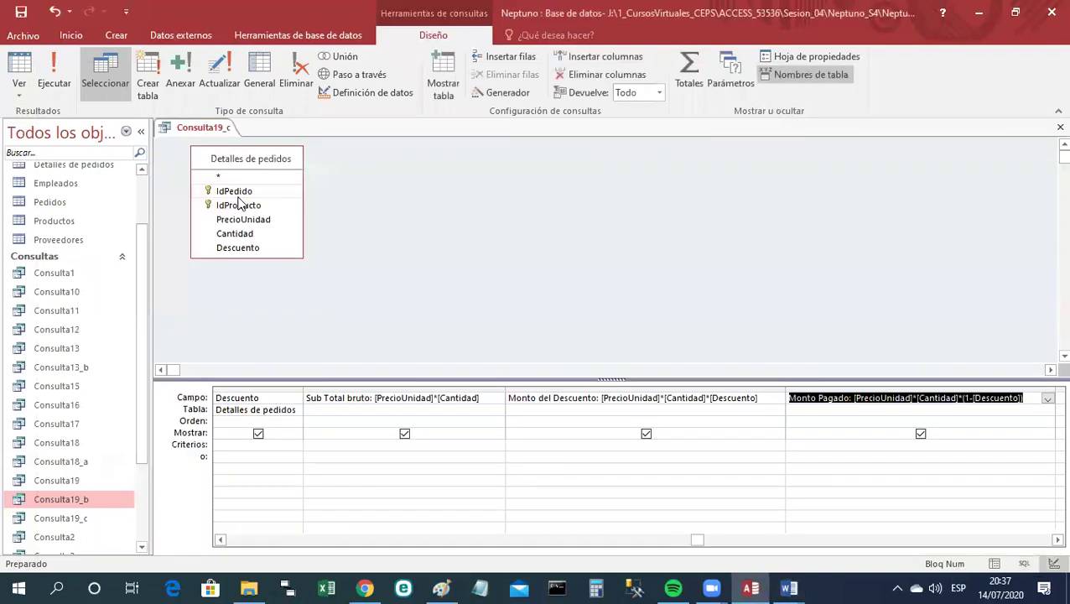
pyautogui.rightClick(216, 133)
pyautogui.click(221, 138)
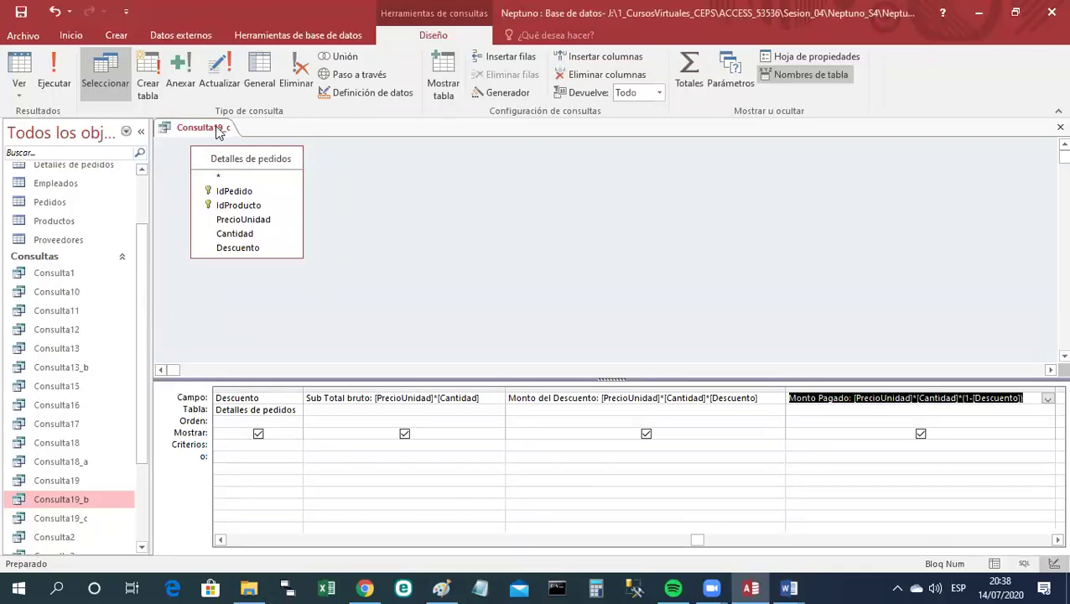
pyautogui.rightClick(218, 130)
pyautogui.click(246, 157)
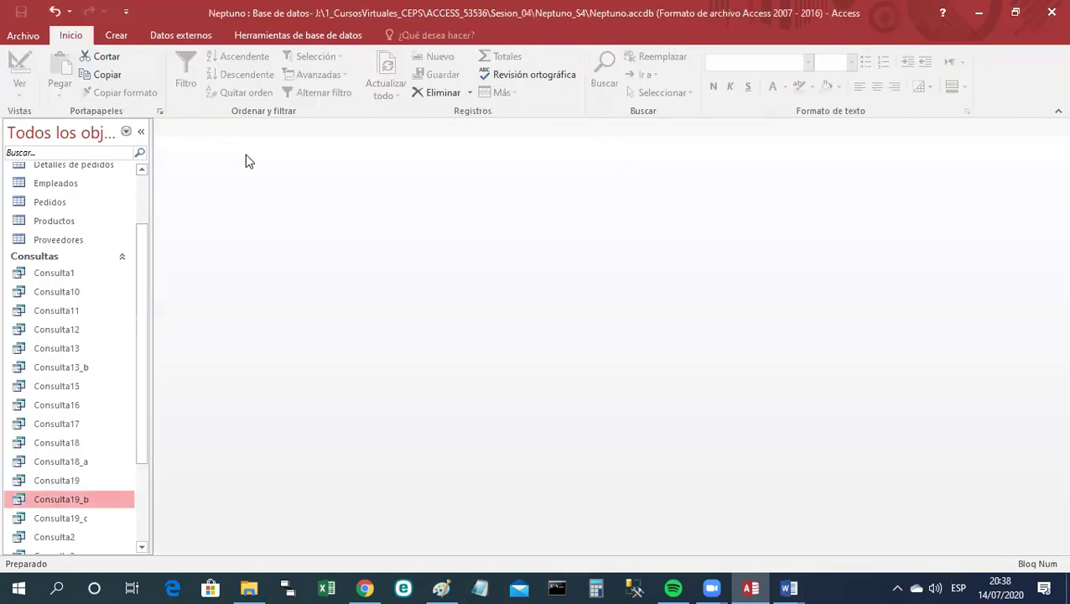
# Create a new query in design view based on the Categorías and Productos tables.
pyautogui.click(119, 39)
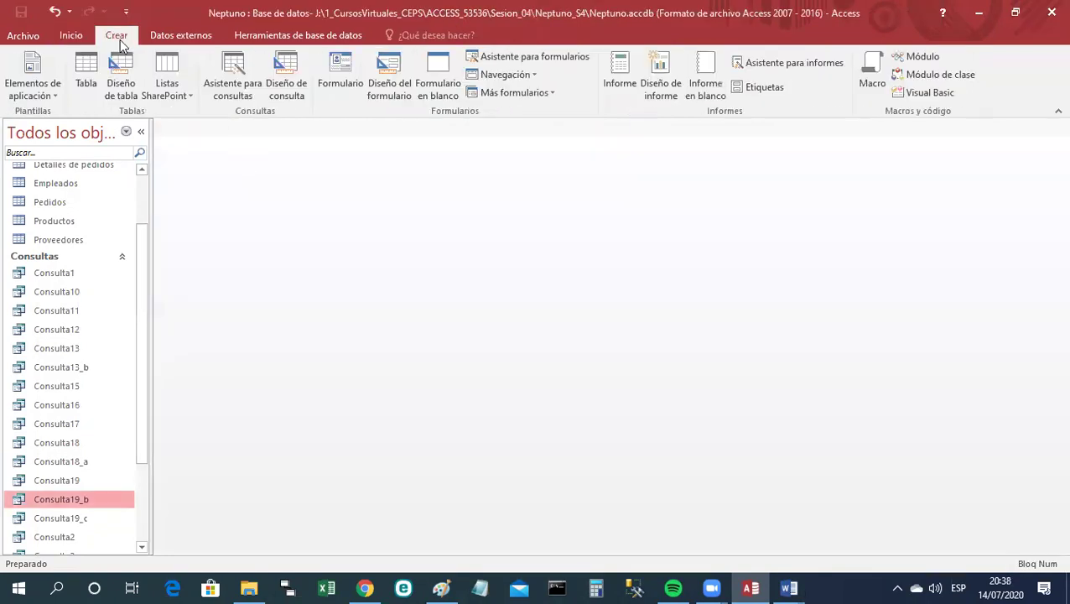
pyautogui.click(286, 84)
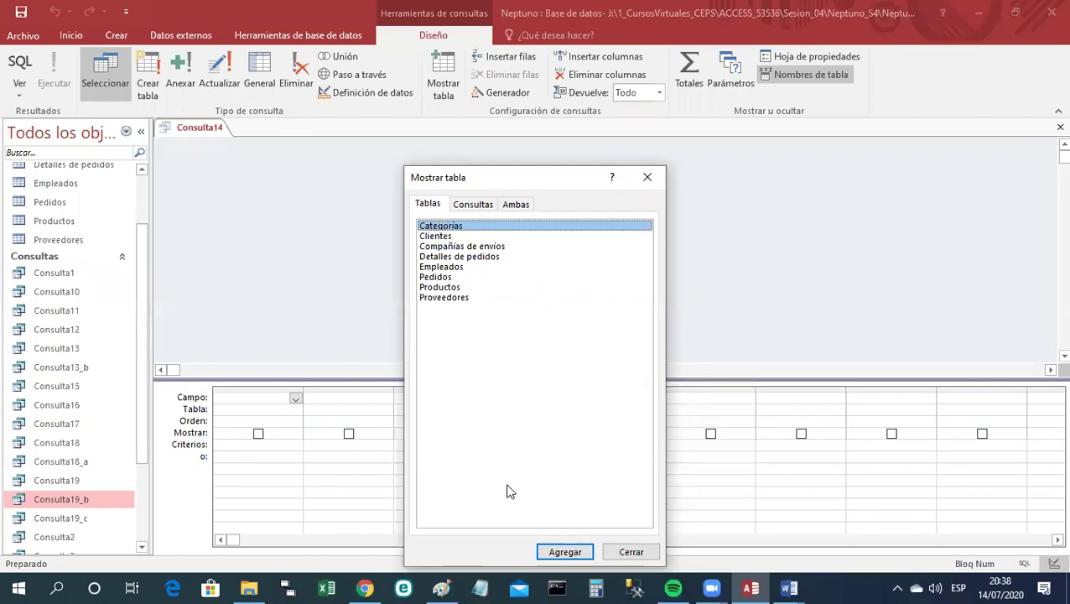
pyautogui.click(562, 553)
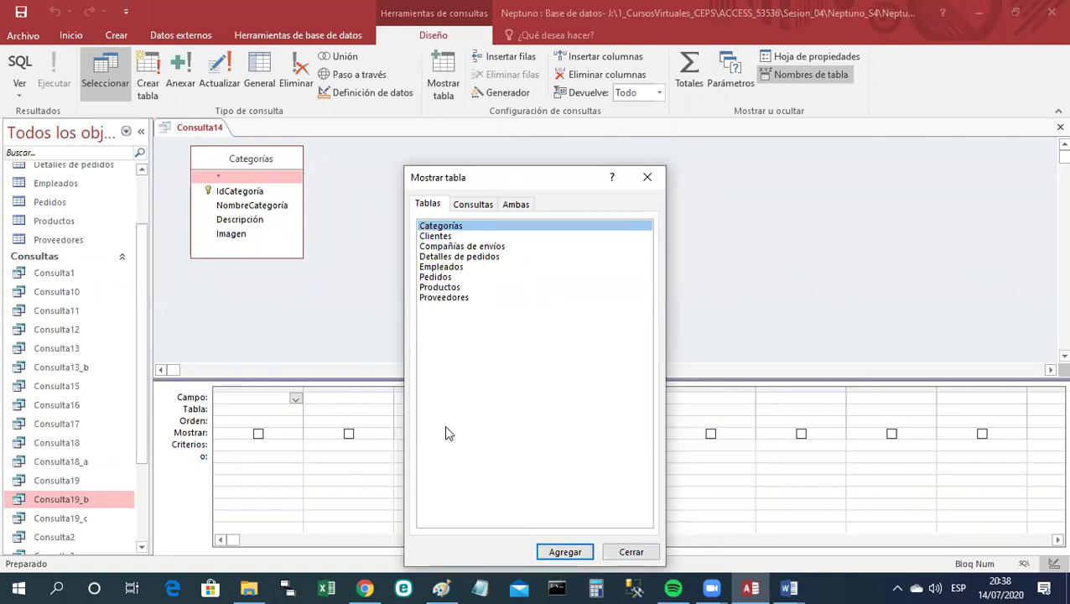
pyautogui.click(444, 287)
pyautogui.click(577, 552)
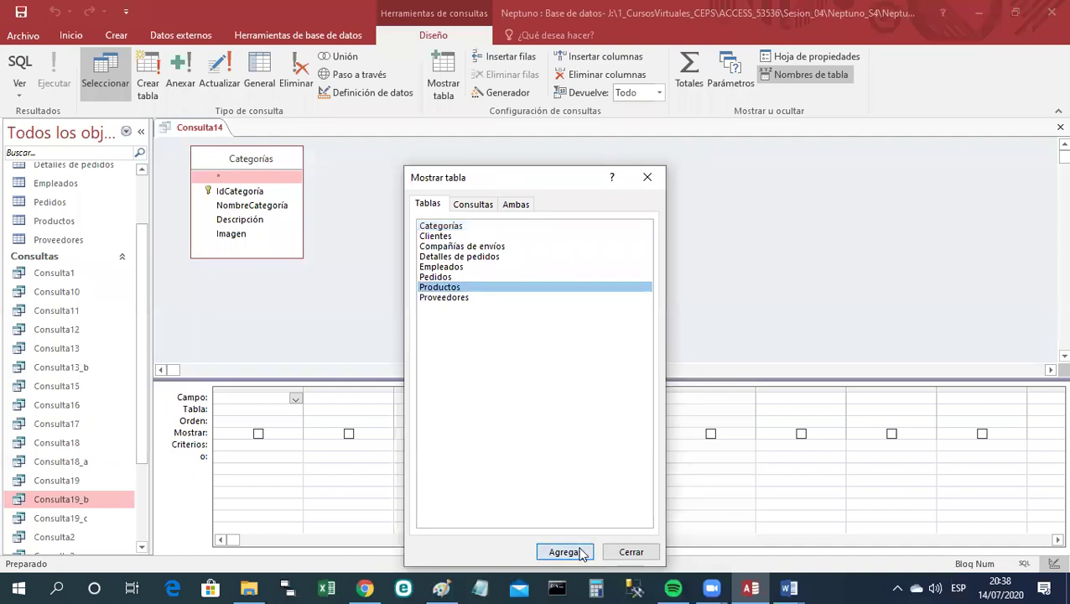
pyautogui.click(630, 552)
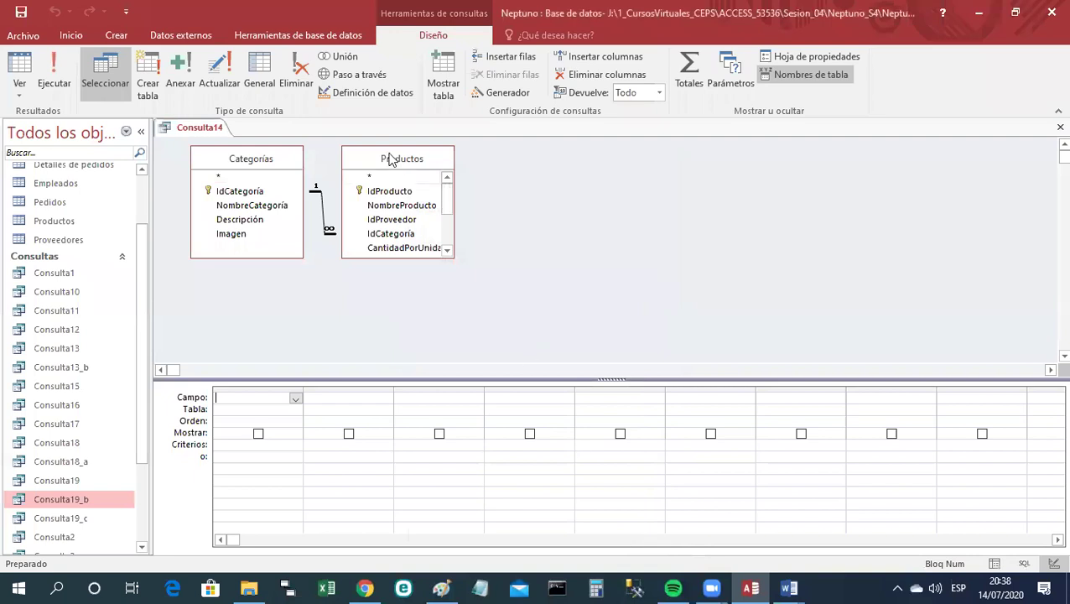
# Move the Productos table away from Categorías and enlarge it to show more of its fields.
pyautogui.moveTo(390, 165); pyautogui.dragTo(466, 183)
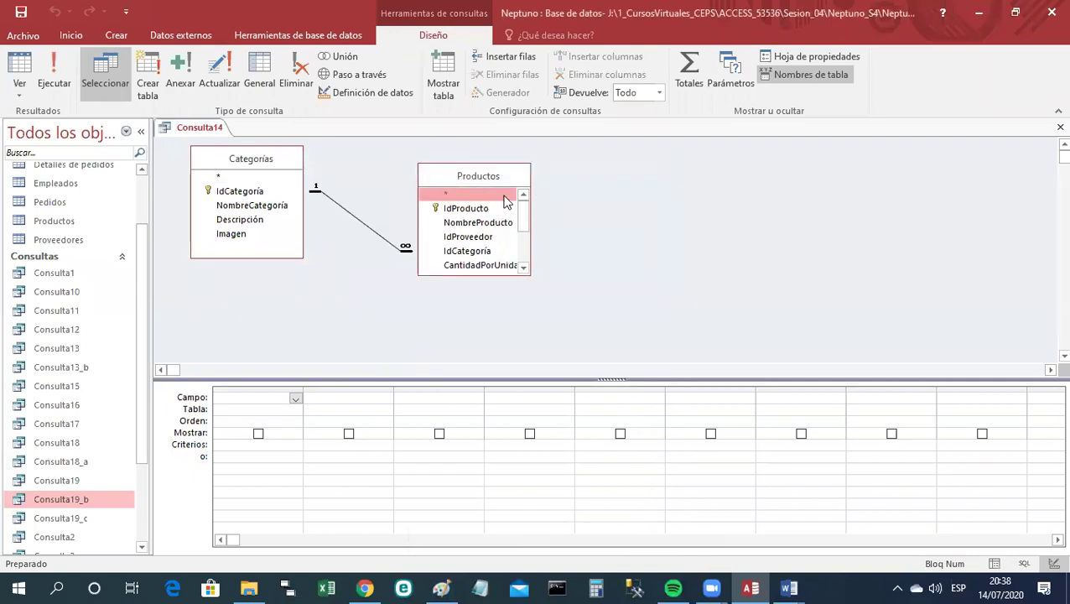
pyautogui.click(530, 283)
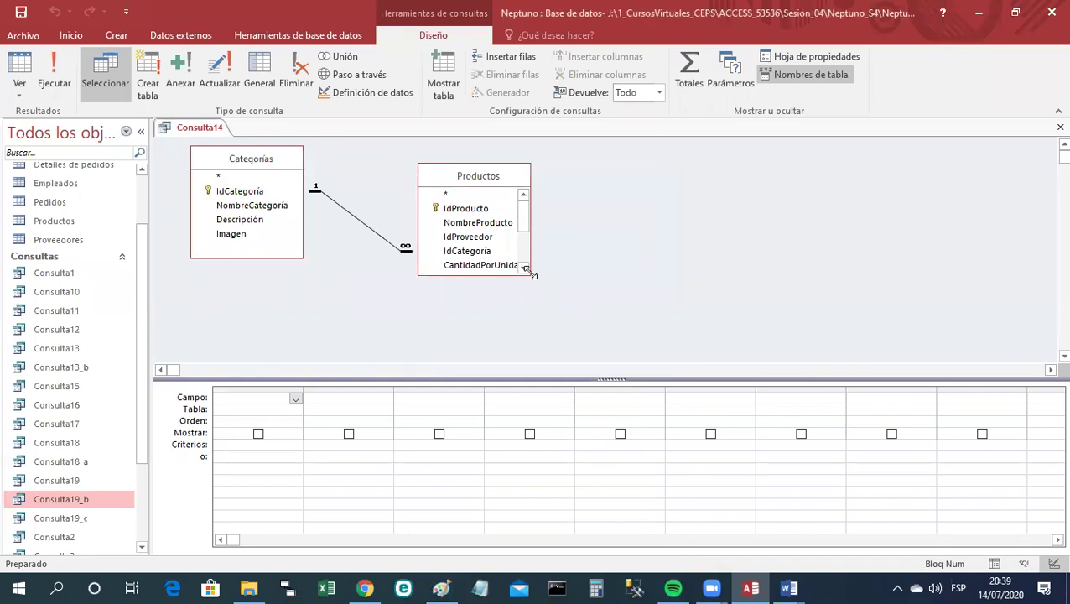
pyautogui.moveTo(531, 273); pyautogui.dragTo(591, 347)
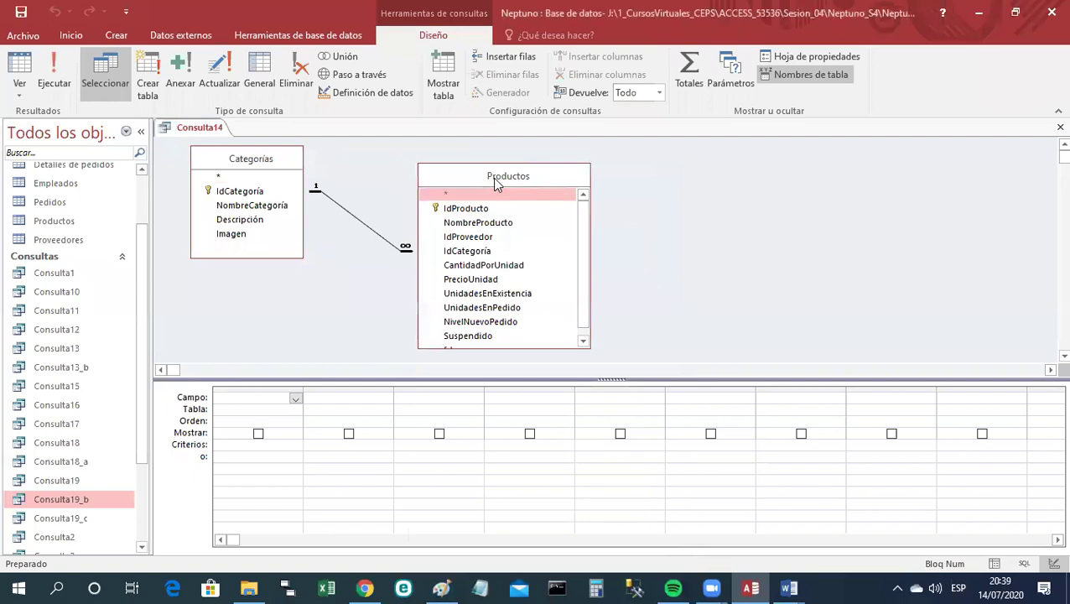
pyautogui.moveTo(495, 180); pyautogui.dragTo(511, 170)
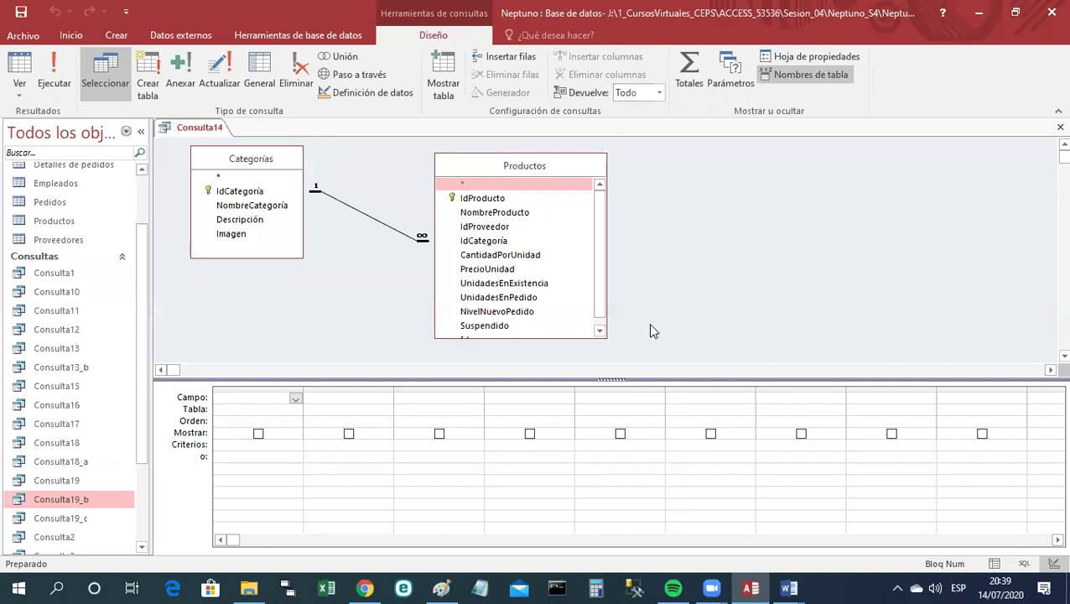
# Add NombreCategoría from Categorías and UnidadesEnExistencia and IdProducto from Productos to the query grid.
pyautogui.moveTo(265, 207); pyautogui.dragTo(255, 394)
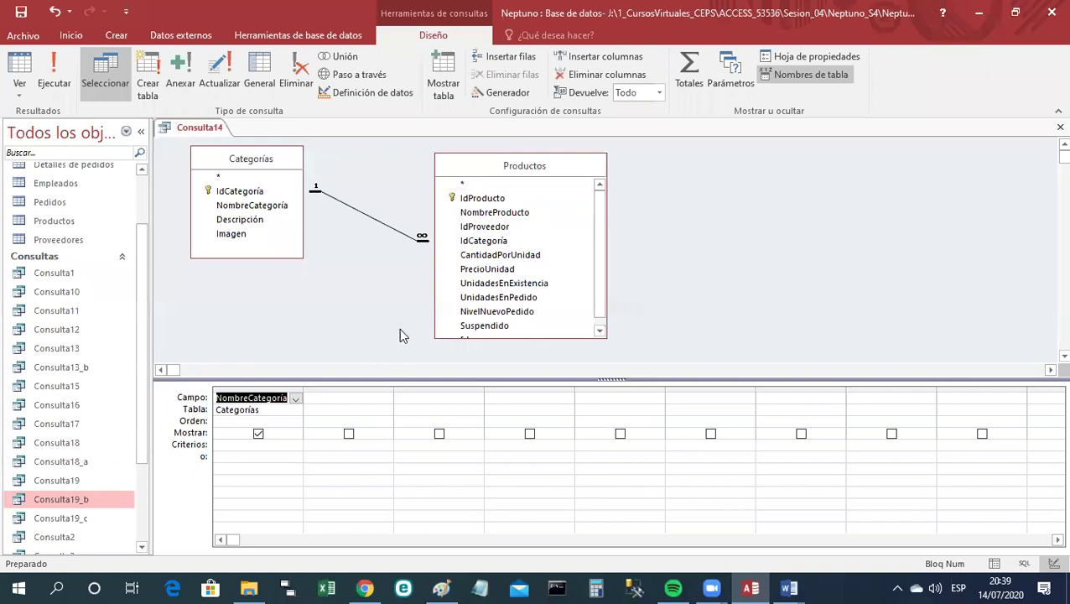
pyautogui.click(484, 285)
pyautogui.moveTo(485, 285); pyautogui.dragTo(382, 404)
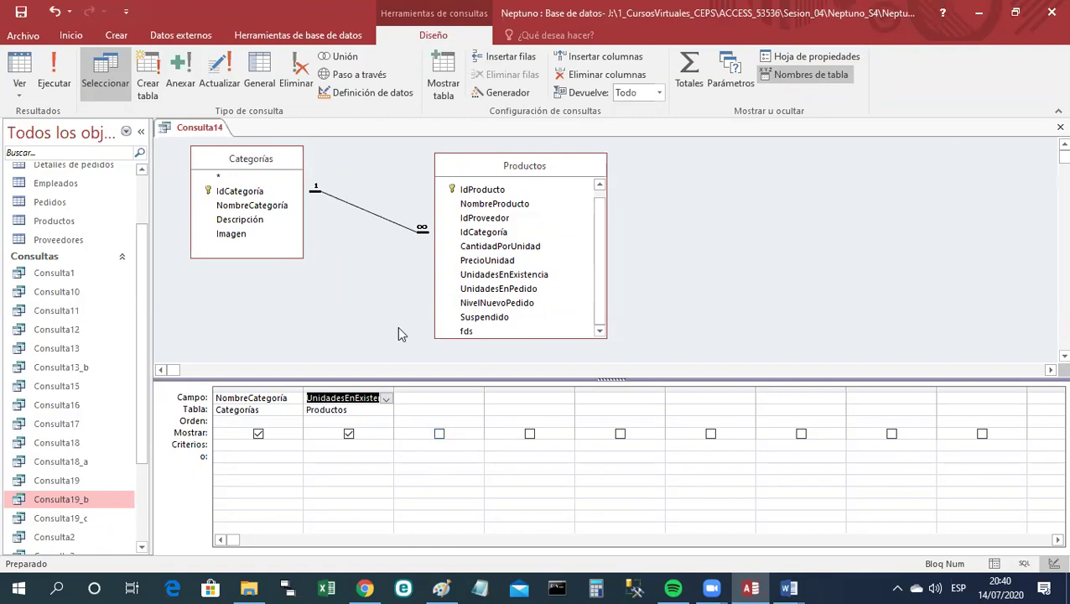
pyautogui.click(470, 193)
pyautogui.moveTo(470, 193); pyautogui.dragTo(451, 399)
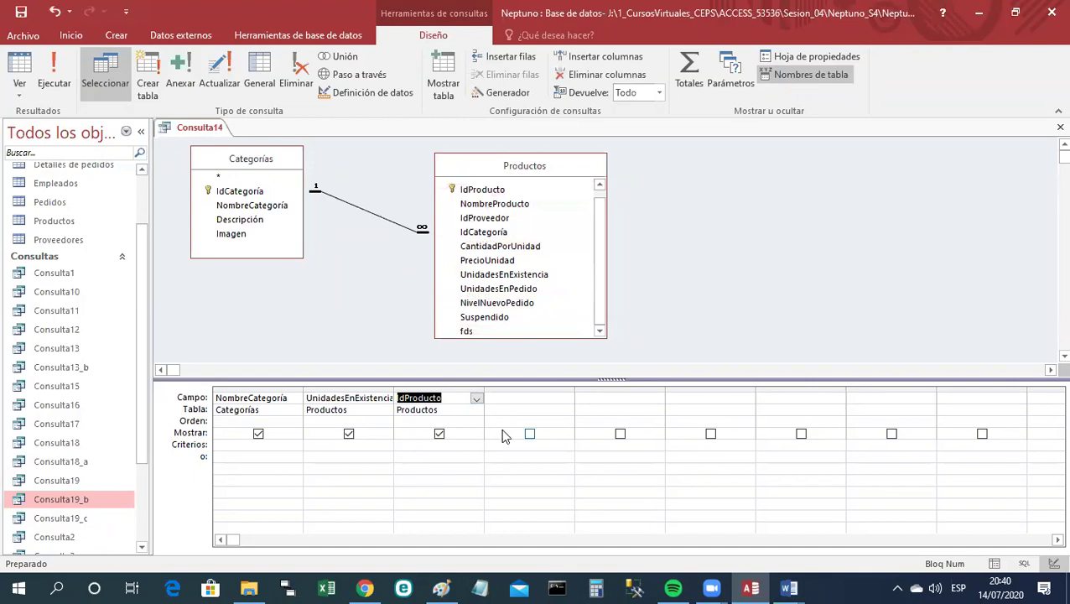
# View the query's datasheet to examine where the Bebidas category's rows end, and return to design view.
pyautogui.rightClick(216, 137)
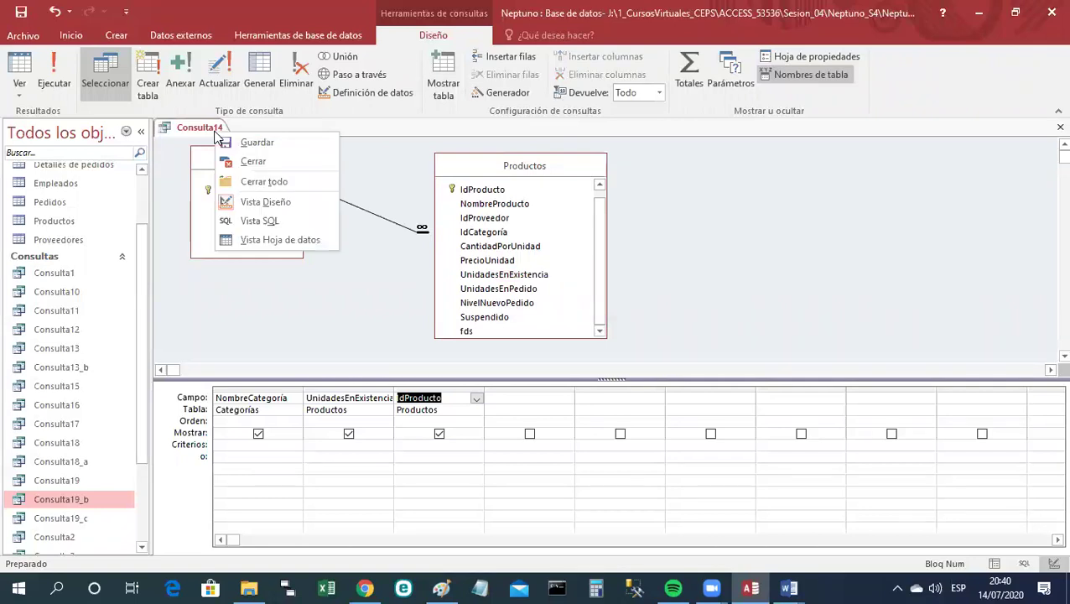
pyautogui.click(265, 243)
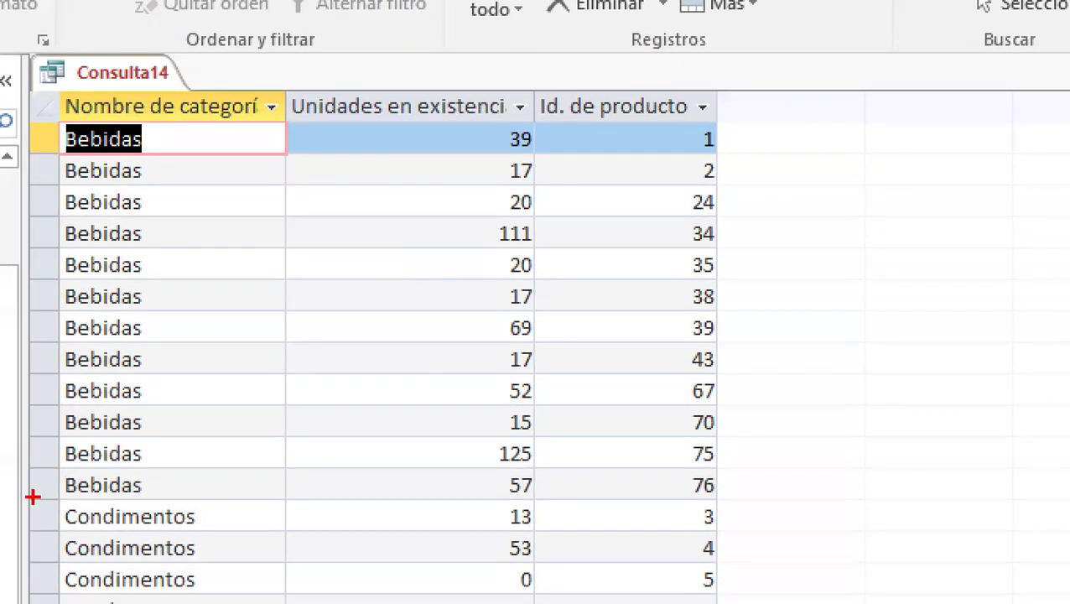
pyautogui.moveTo(10, 510)
pyautogui.mouseDown()
pyautogui.moveTo(174, 496)
pyautogui.moveTo(848, 503)
pyautogui.moveTo(880, 459)
pyautogui.mouseUp()
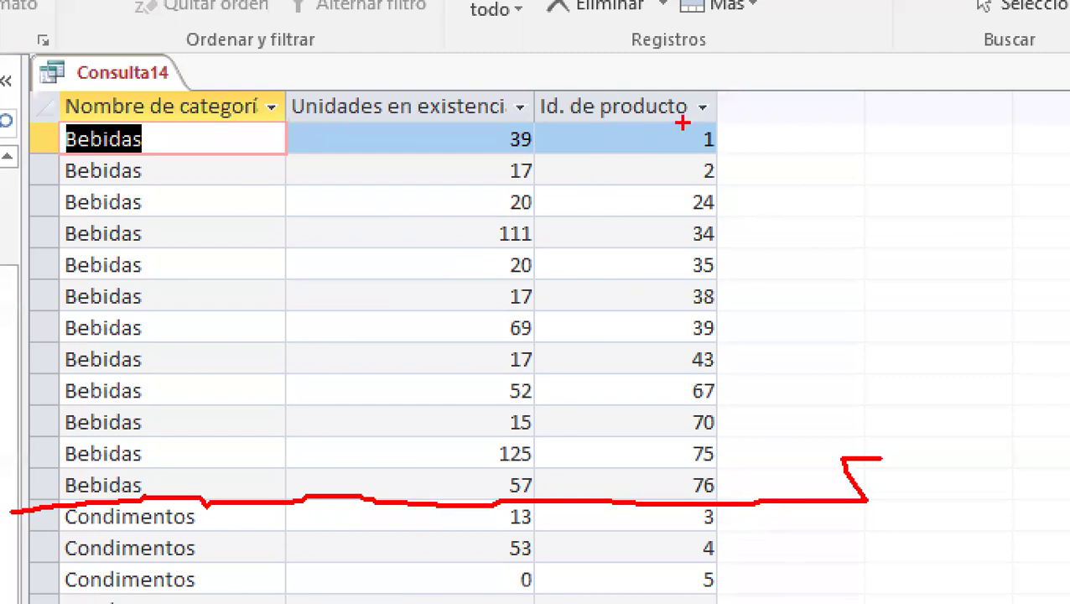
pyautogui.moveTo(163, 90); pyautogui.dragTo(191, 49)
pyautogui.moveTo(478, 113)
pyautogui.mouseDown()
pyautogui.moveTo(436, 276)
pyautogui.moveTo(454, 480)
pyautogui.moveTo(503, 511)
pyautogui.moveTo(560, 484)
pyautogui.moveTo(581, 331)
pyautogui.moveTo(543, 79)
pyautogui.moveTo(477, 109)
pyautogui.mouseUp()
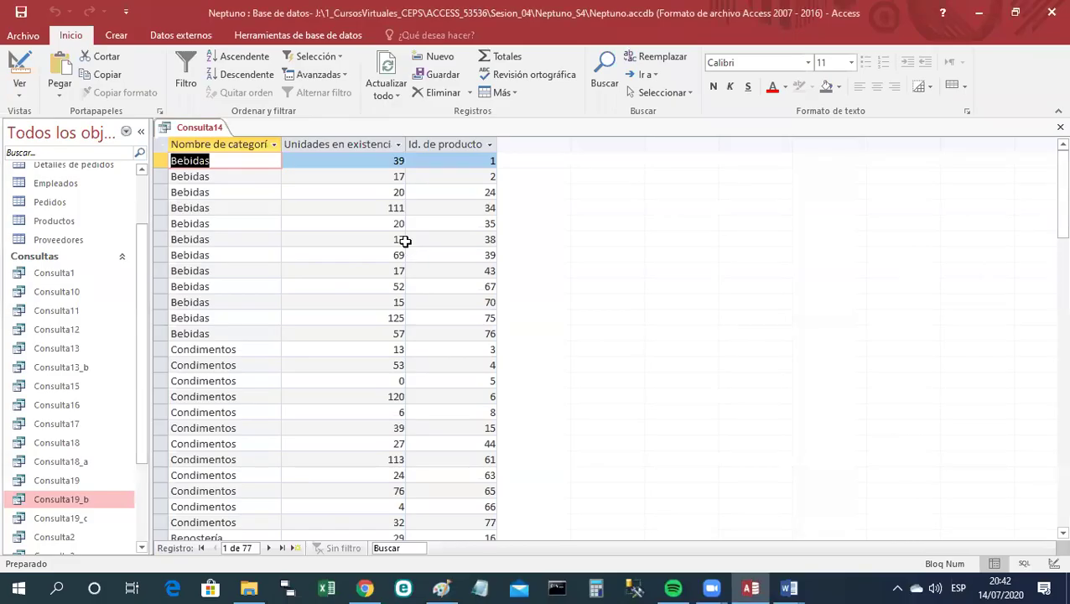
pyautogui.rightClick(202, 131)
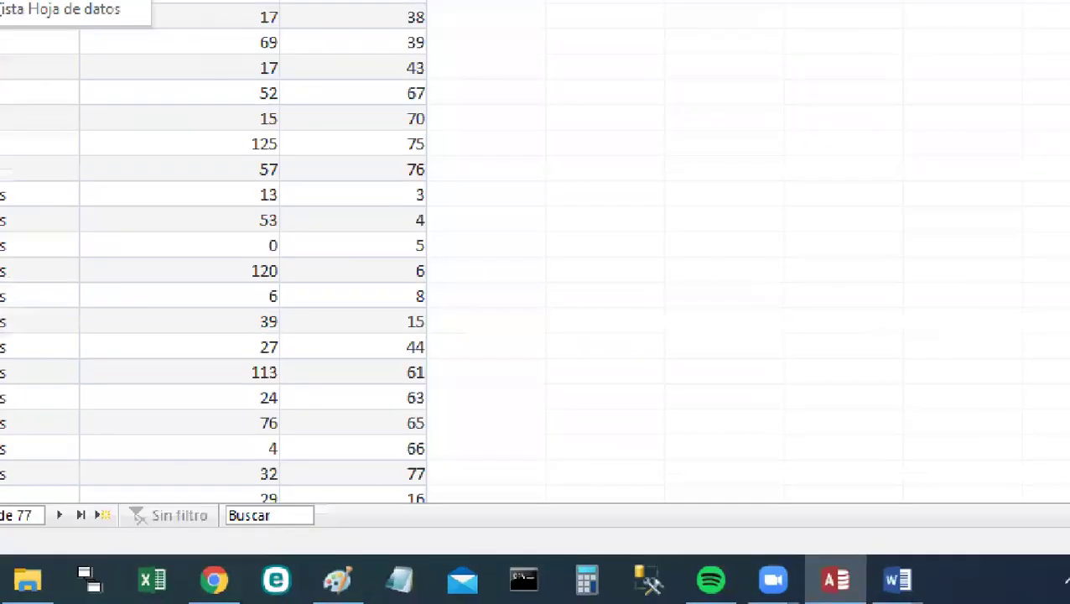
pyautogui.click(564, 462)
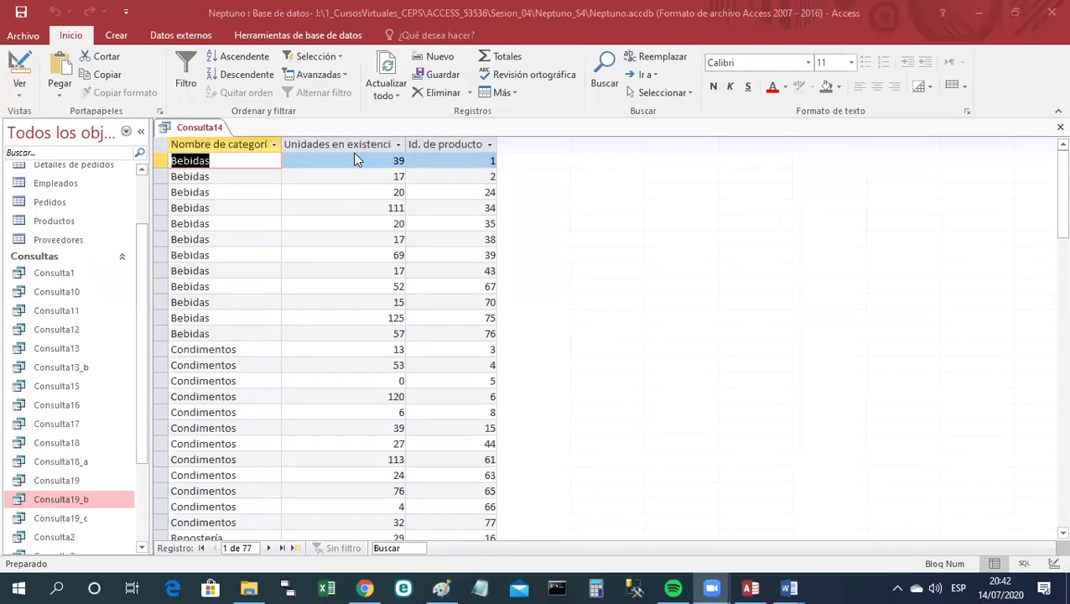
pyautogui.rightClick(193, 126)
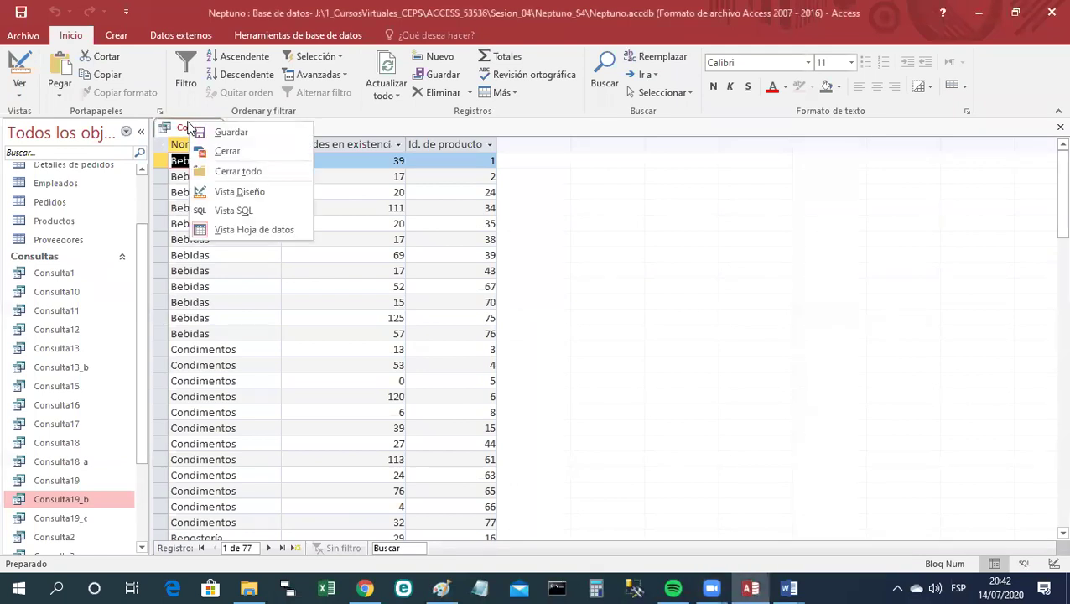
pyautogui.click(239, 192)
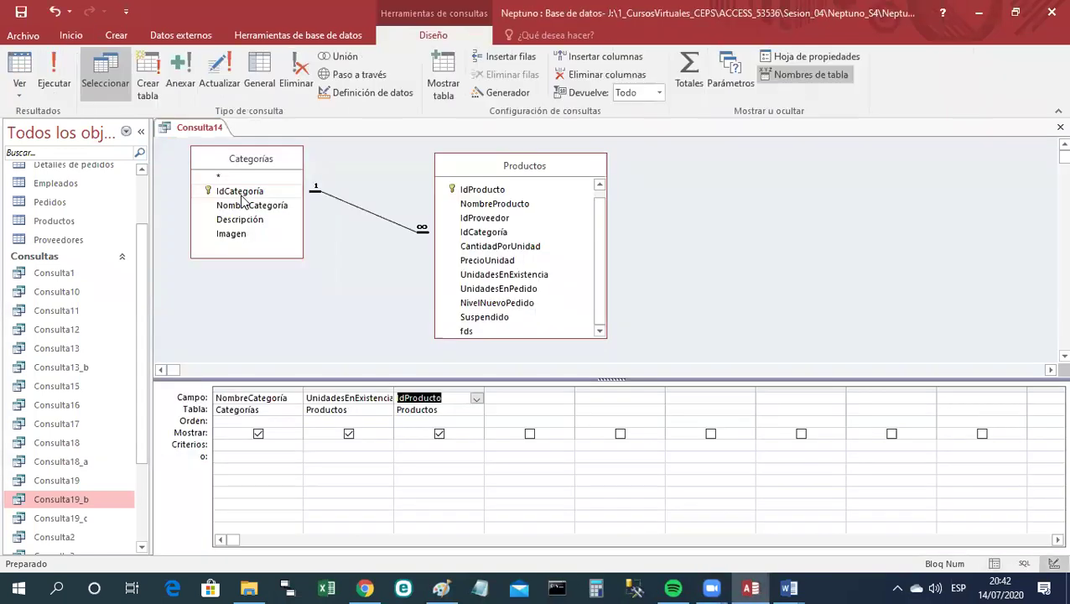
pyautogui.rightClick(433, 395)
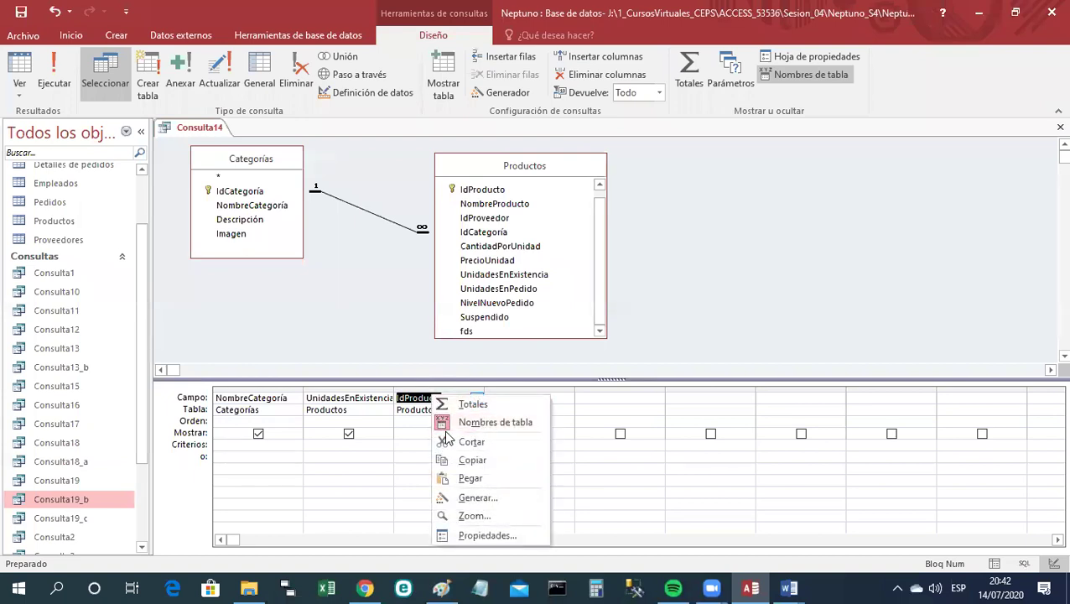
pyautogui.click(453, 442)
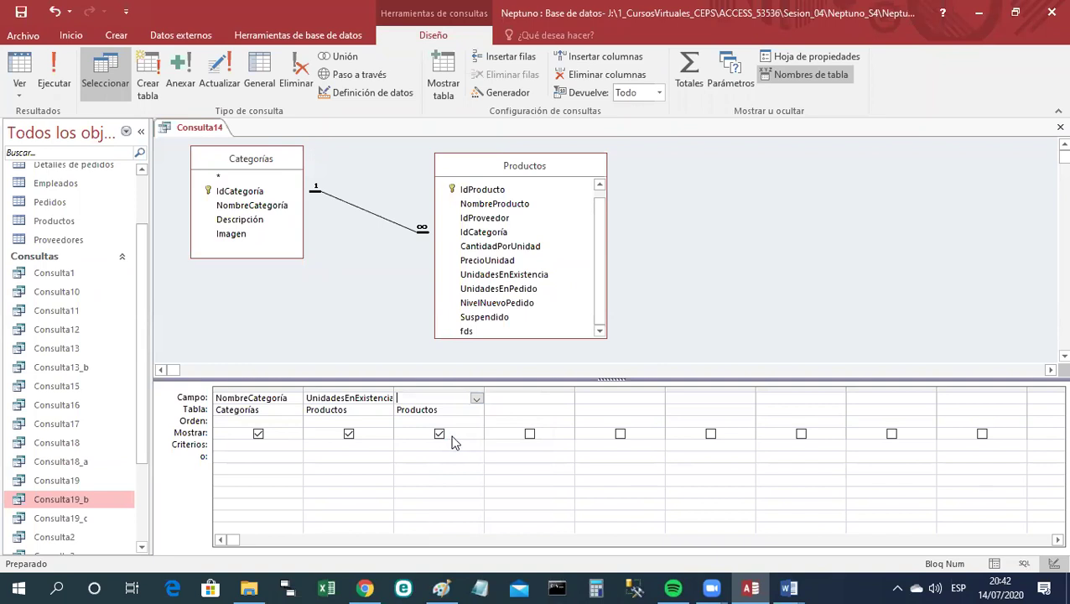
pyautogui.hotkey('ctrl', 'z')
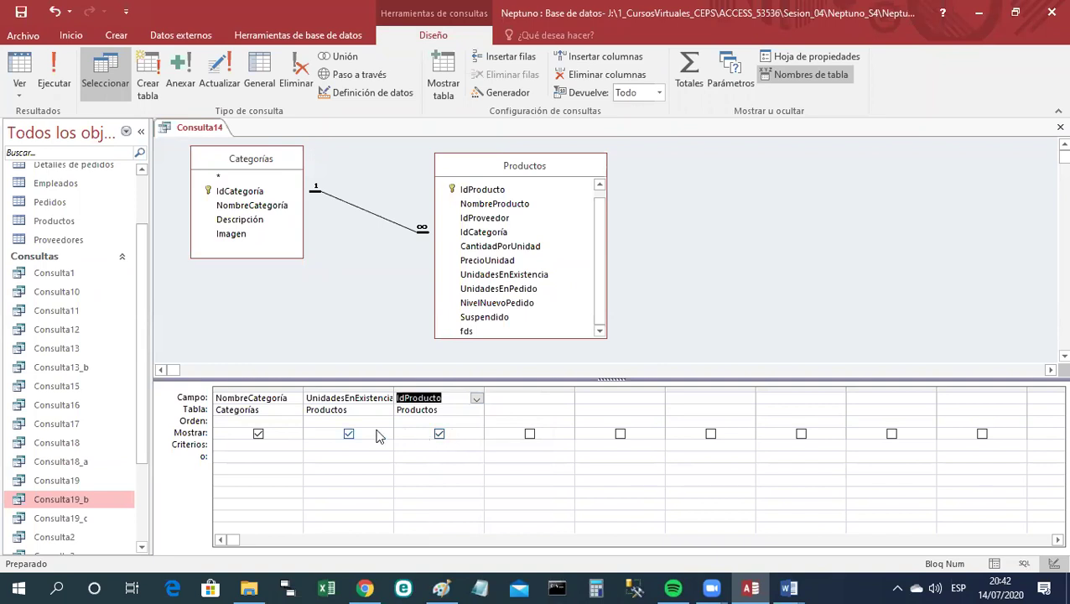
pyautogui.click(449, 405)
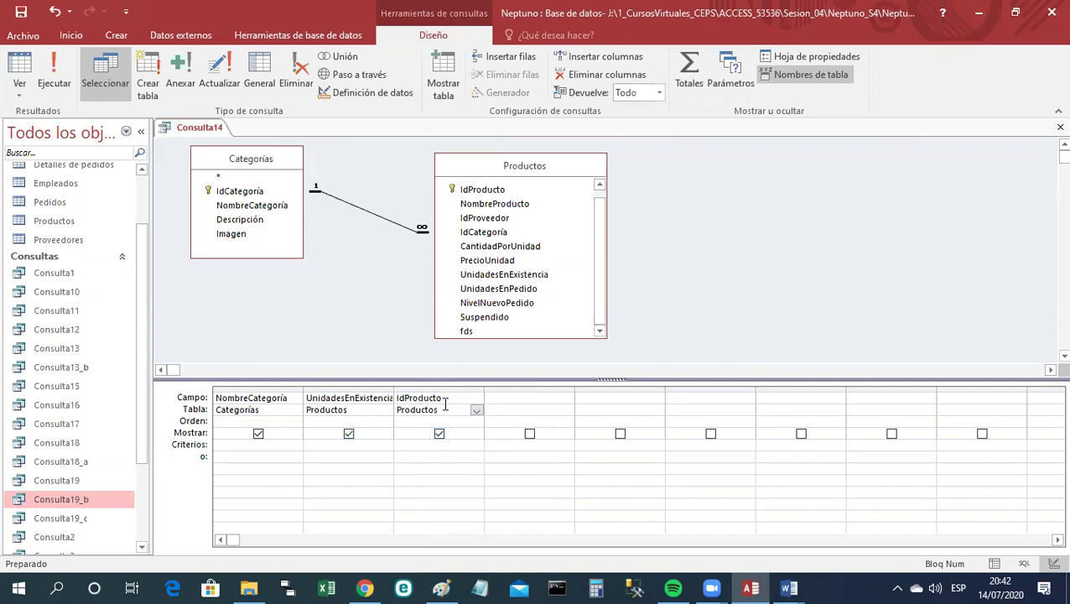
# Remove the IdProducto column from the query grid and widen the UnidadesEnExistencia column to show its full name.
pyautogui.doubleClick(429, 399)
pyautogui.rightClick(429, 399)
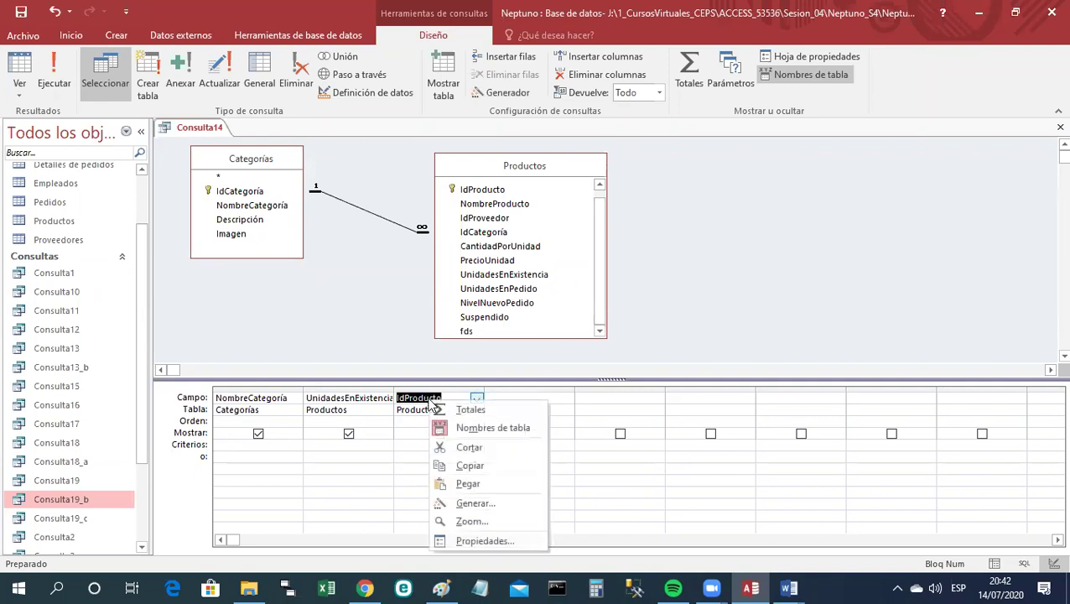
pyautogui.click(449, 449)
pyautogui.click(439, 388)
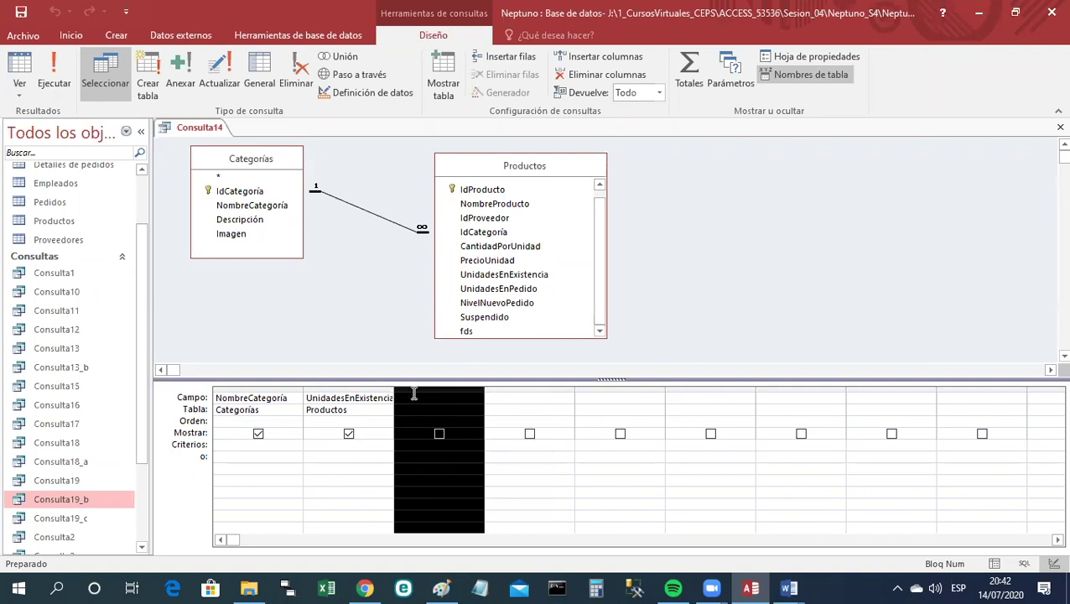
pyautogui.rightClick(416, 395)
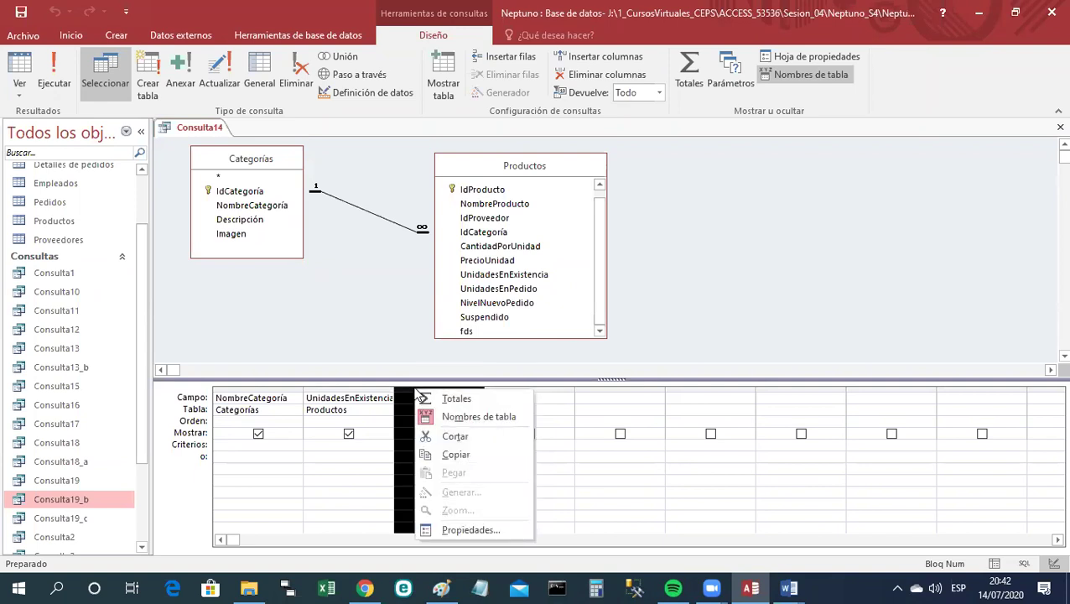
pyautogui.click(454, 436)
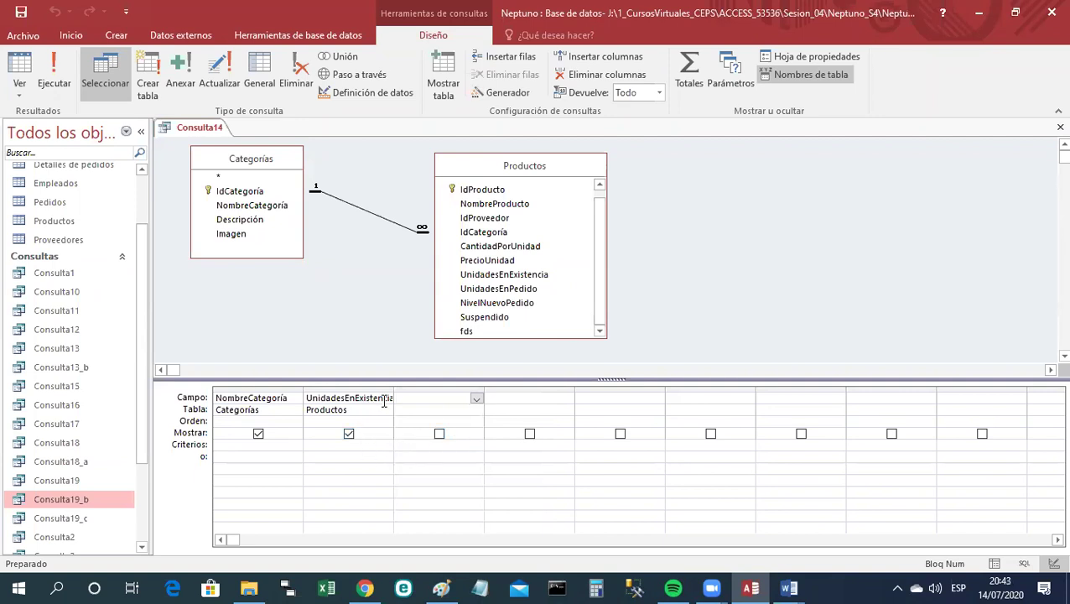
pyautogui.moveTo(394, 385); pyautogui.dragTo(404, 387)
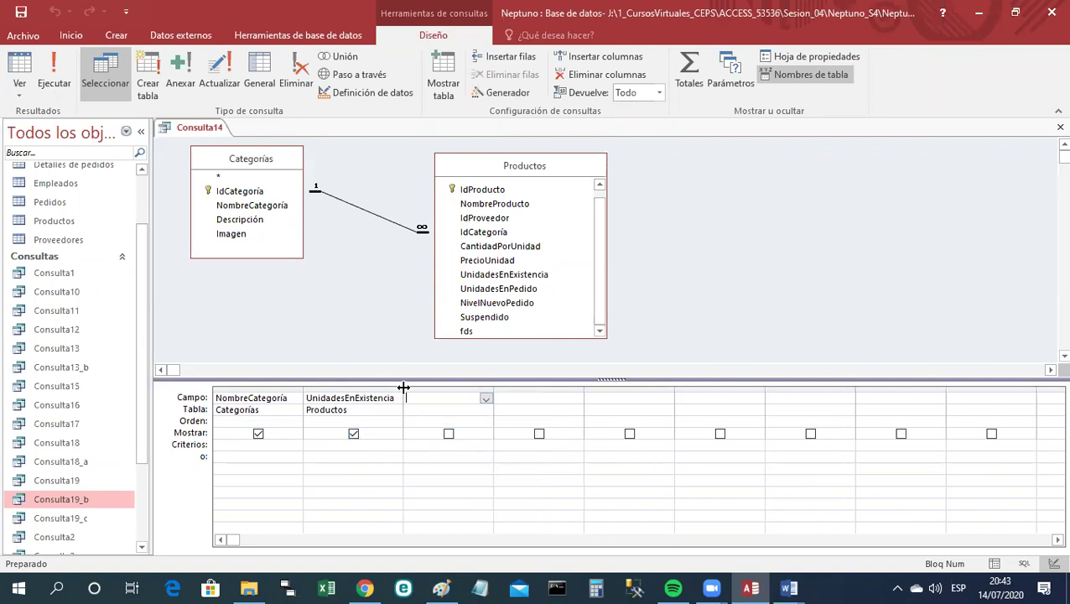
# View the query's datasheet to examine how the Bebidas and Condimentos rows and their stock units can be grouped, and return to design view.
pyautogui.rightClick(215, 130)
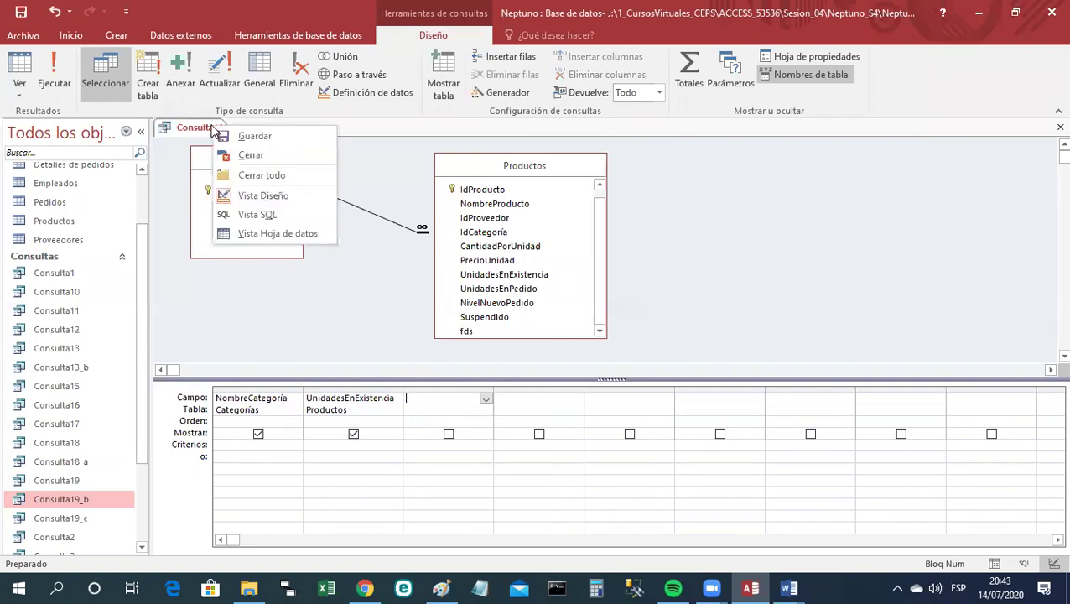
pyautogui.click(269, 233)
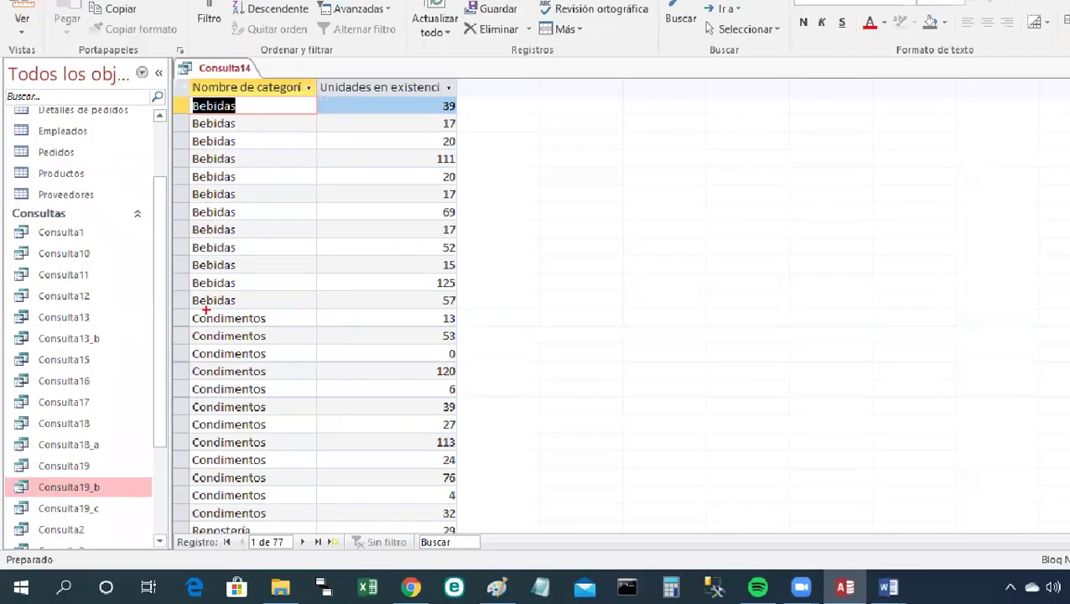
pyautogui.moveTo(148, 310); pyautogui.dragTo(573, 306)
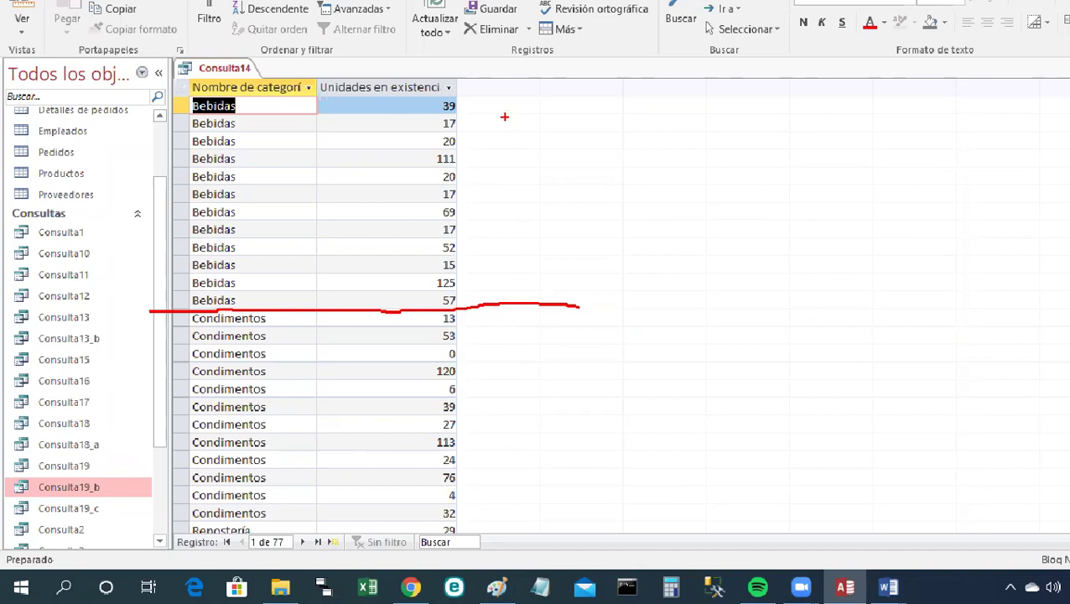
pyautogui.moveTo(496, 95)
pyautogui.mouseDown()
pyautogui.moveTo(642, 188)
pyautogui.moveTo(507, 289)
pyautogui.mouseUp()
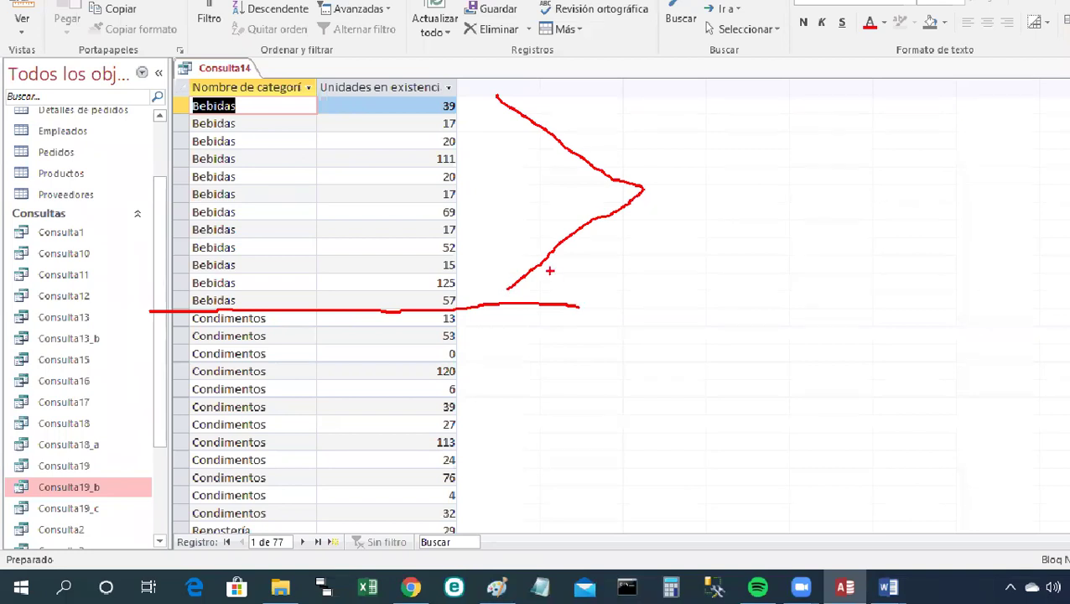
pyautogui.moveTo(659, 186)
pyautogui.mouseDown()
pyautogui.moveTo(660, 204)
pyautogui.moveTo(674, 209)
pyautogui.mouseUp()
pyautogui.click(683, 202)
pyautogui.click(709, 199)
pyautogui.moveTo(399, 71)
pyautogui.mouseDown()
pyautogui.moveTo(396, 82)
pyautogui.moveTo(502, 45)
pyautogui.moveTo(687, 23)
pyautogui.moveTo(755, 52)
pyautogui.moveTo(761, 154)
pyautogui.moveTo(749, 152)
pyautogui.moveTo(764, 152)
pyautogui.mouseUp()
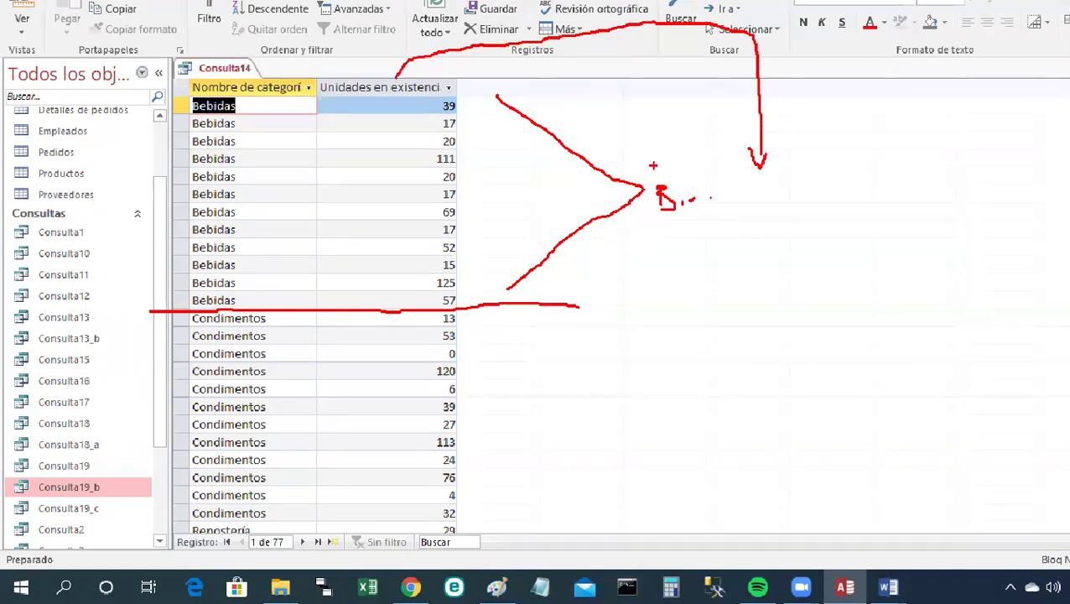
pyautogui.moveTo(851, 94)
pyautogui.mouseDown()
pyautogui.moveTo(824, 99)
pyautogui.moveTo(848, 119)
pyautogui.moveTo(819, 130)
pyautogui.mouseUp()
pyautogui.moveTo(801, 175)
pyautogui.mouseDown()
pyautogui.moveTo(729, 192)
pyautogui.moveTo(819, 214)
pyautogui.moveTo(834, 190)
pyautogui.mouseUp()
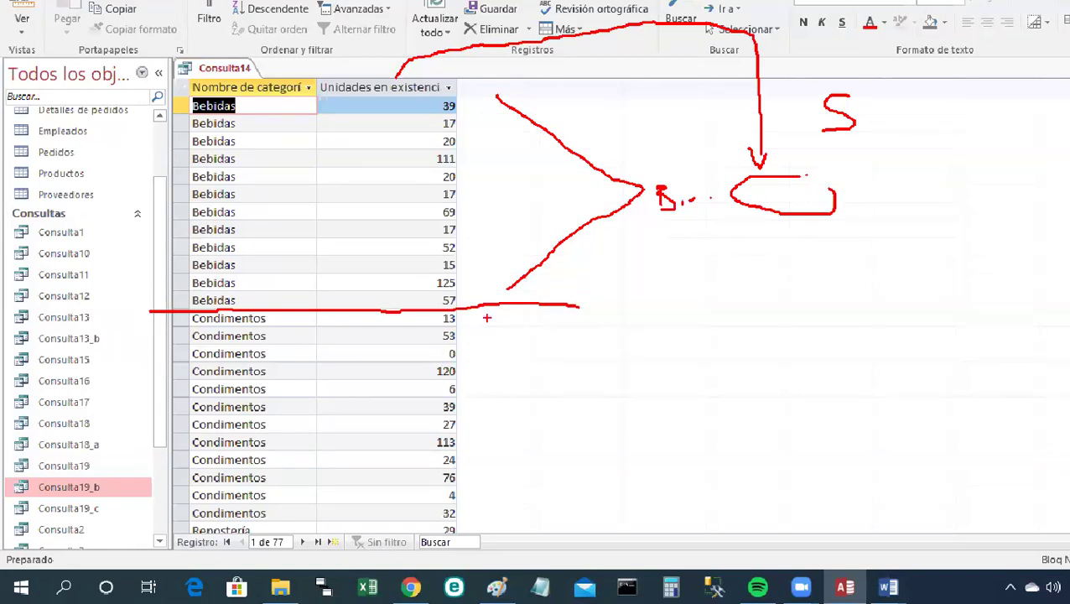
pyautogui.moveTo(493, 314)
pyautogui.mouseDown()
pyautogui.moveTo(628, 420)
pyautogui.moveTo(482, 525)
pyautogui.mouseUp()
pyautogui.moveTo(678, 434)
pyautogui.mouseDown()
pyautogui.moveTo(654, 447)
pyautogui.moveTo(688, 449)
pyautogui.mouseUp()
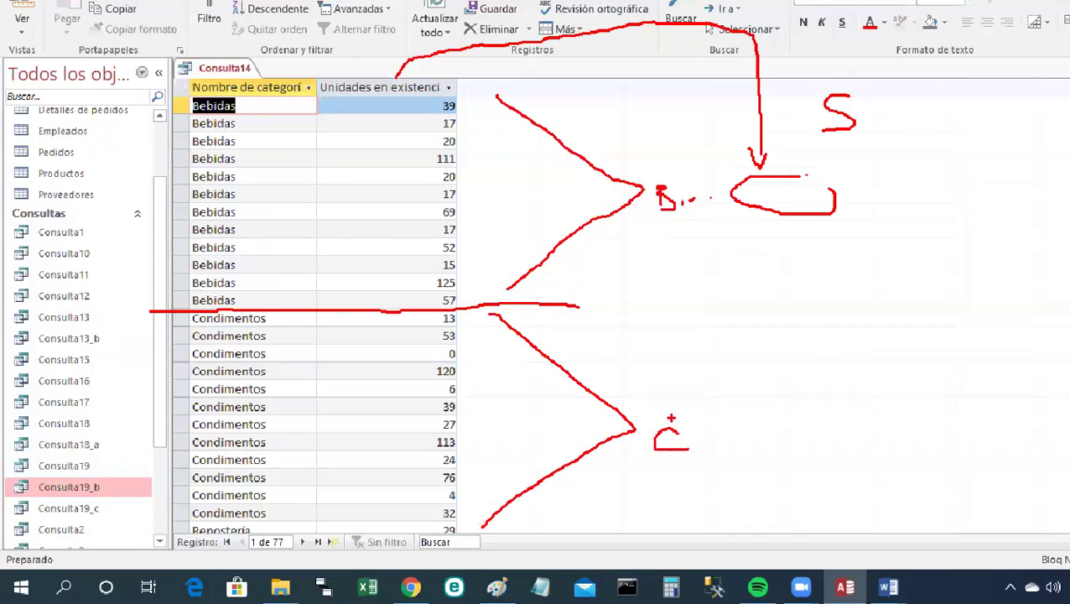
pyautogui.moveTo(447, 318)
pyautogui.mouseDown()
pyautogui.moveTo(387, 528)
pyautogui.moveTo(503, 325)
pyautogui.moveTo(491, 315)
pyautogui.mouseUp()
pyautogui.moveTo(850, 433)
pyautogui.mouseDown()
pyautogui.moveTo(808, 421)
pyautogui.moveTo(784, 444)
pyautogui.moveTo(872, 454)
pyautogui.moveTo(848, 424)
pyautogui.mouseUp()
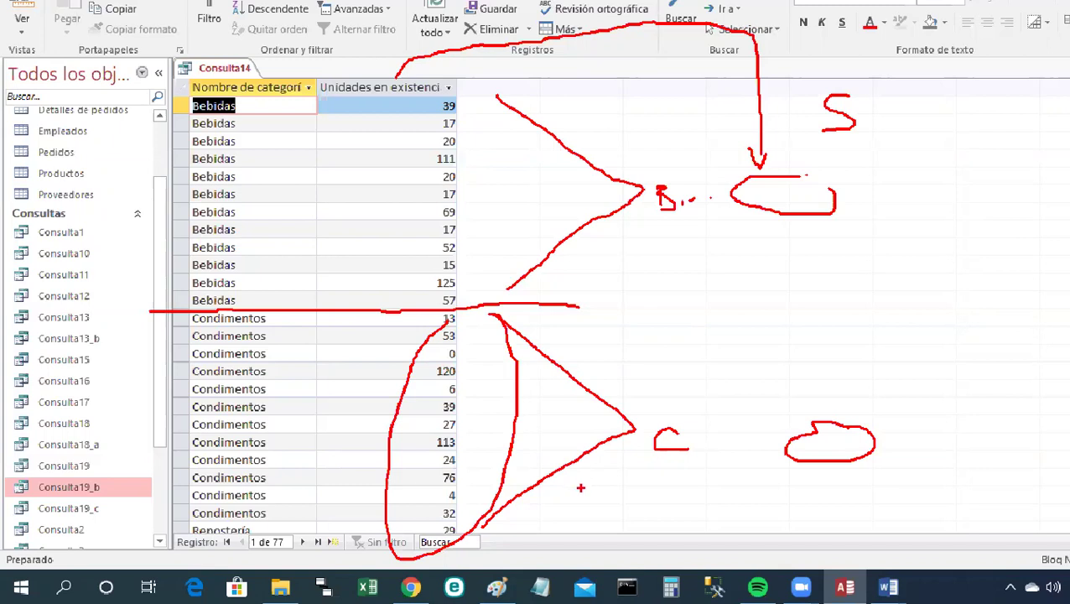
pyautogui.press('Escape')
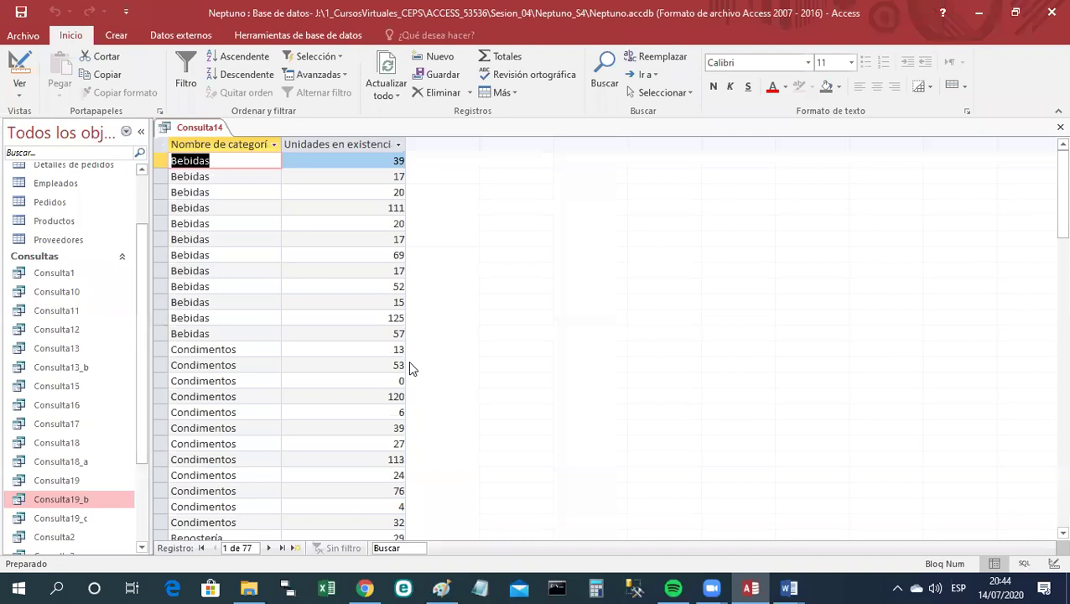
pyautogui.rightClick(200, 127)
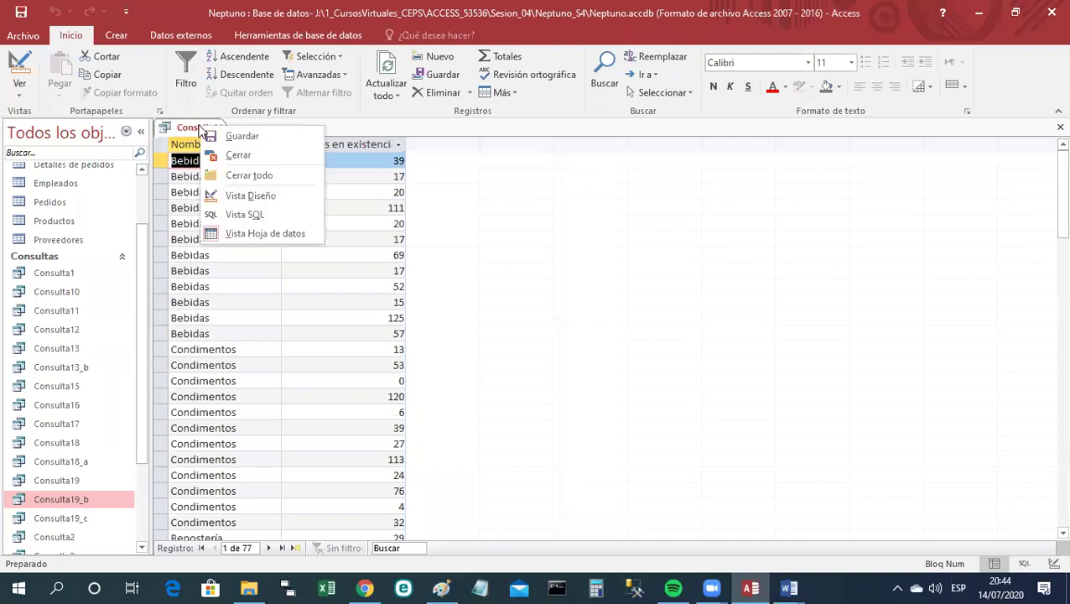
pyautogui.click(255, 198)
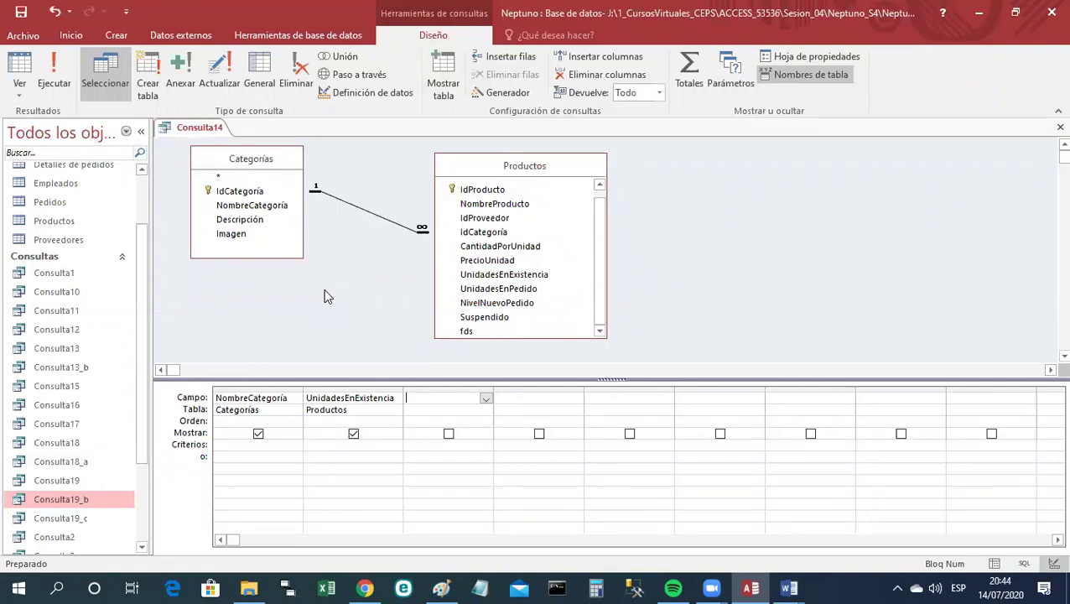
# Turn on the query's Totales row and set the UnidadesEnExistencia total to Suma, grouping by NombreCategoría.
pyautogui.click(690, 74)
pyautogui.click(695, 77)
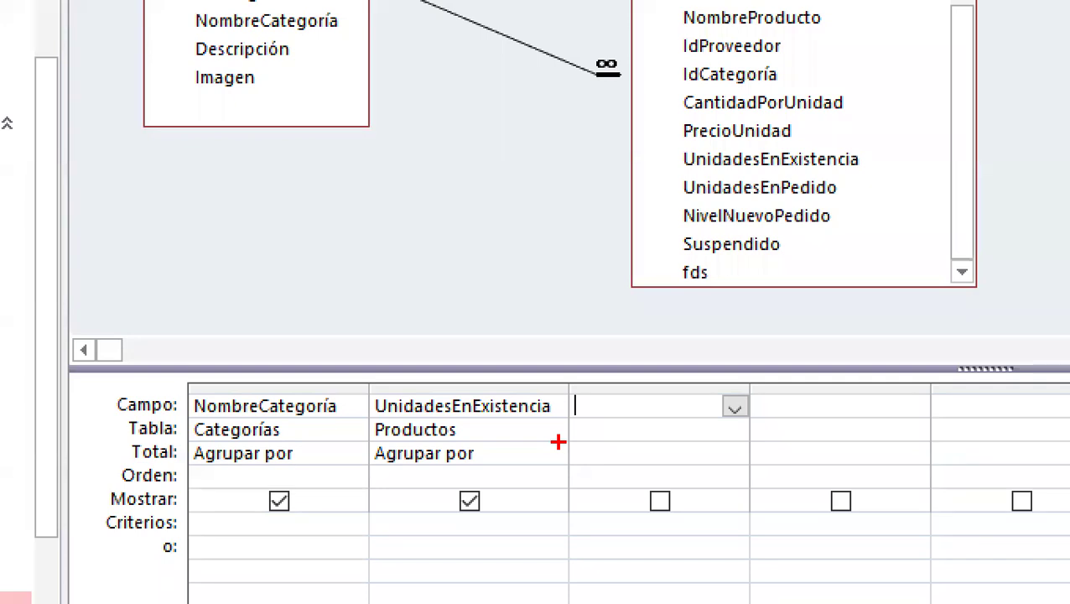
pyautogui.moveTo(265, 378)
pyautogui.mouseDown()
pyautogui.moveTo(293, 419)
pyautogui.moveTo(340, 369)
pyautogui.mouseUp()
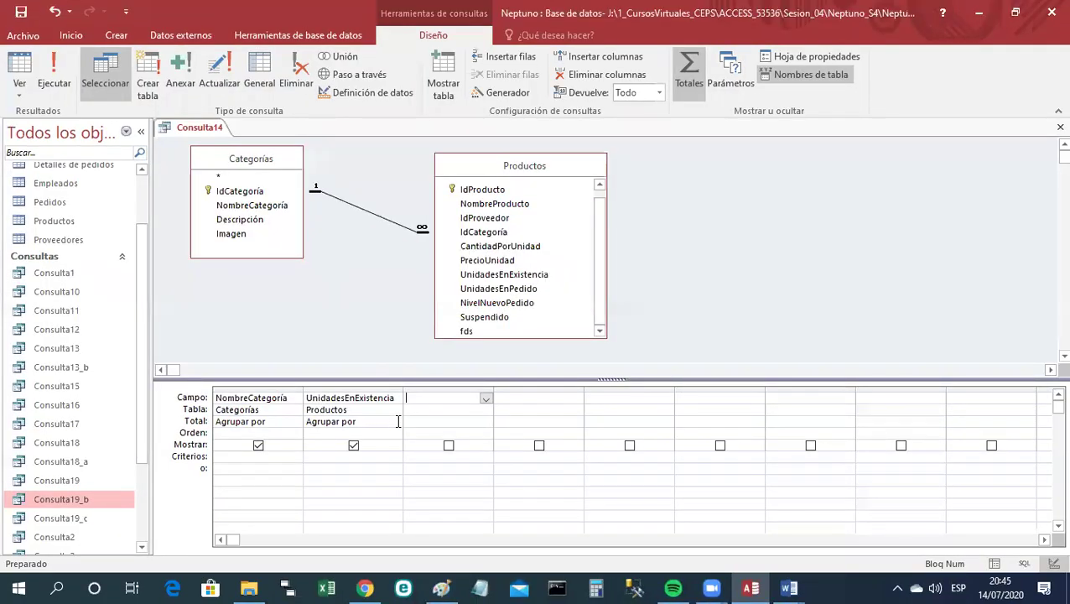
pyautogui.click(553, 453)
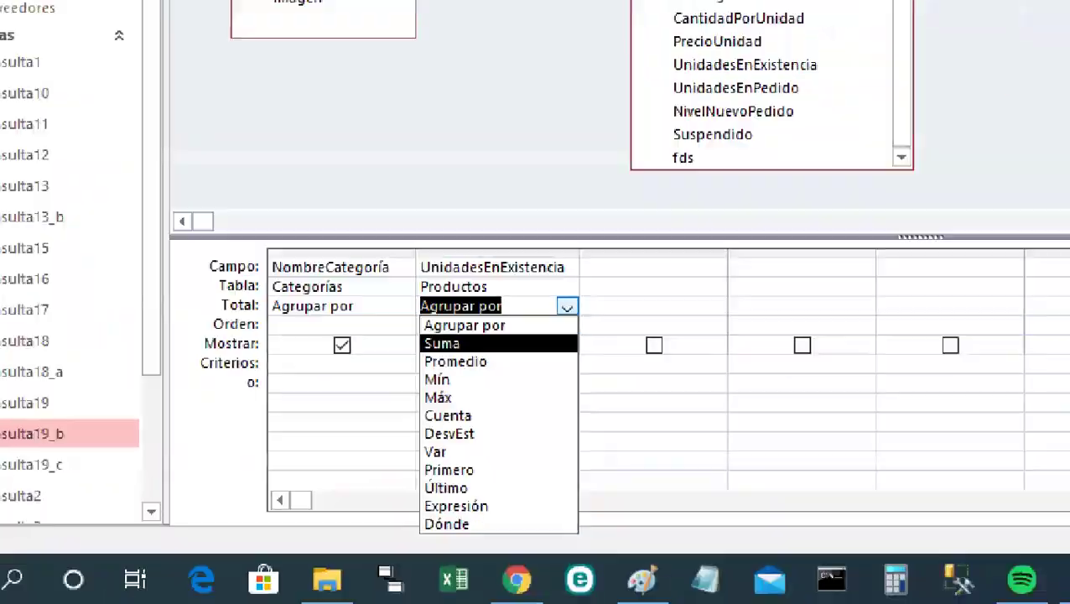
pyautogui.press('Escape')
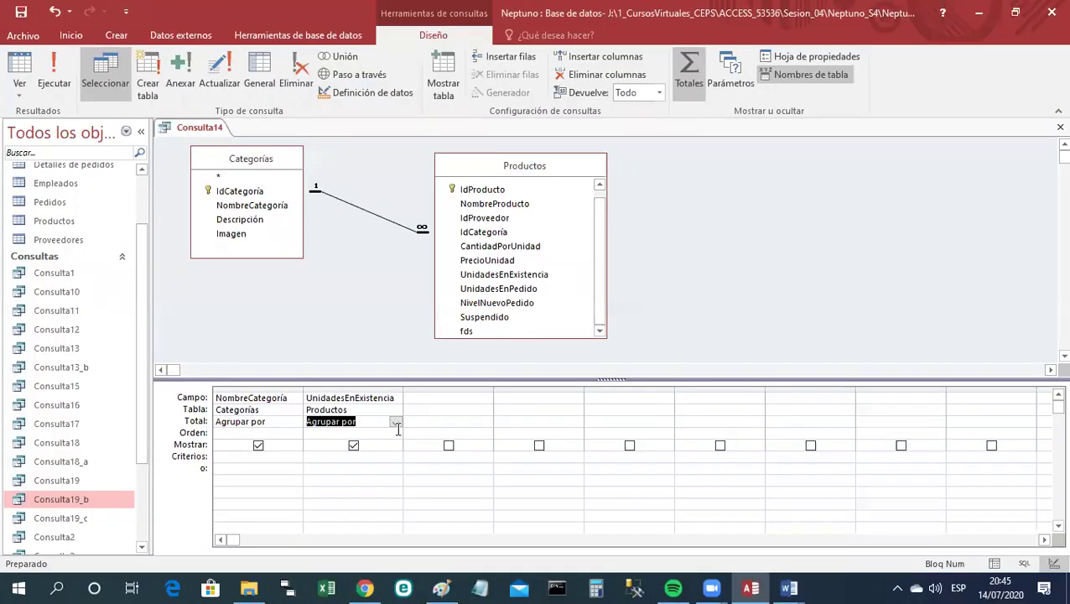
pyautogui.click(395, 422)
pyautogui.click(358, 444)
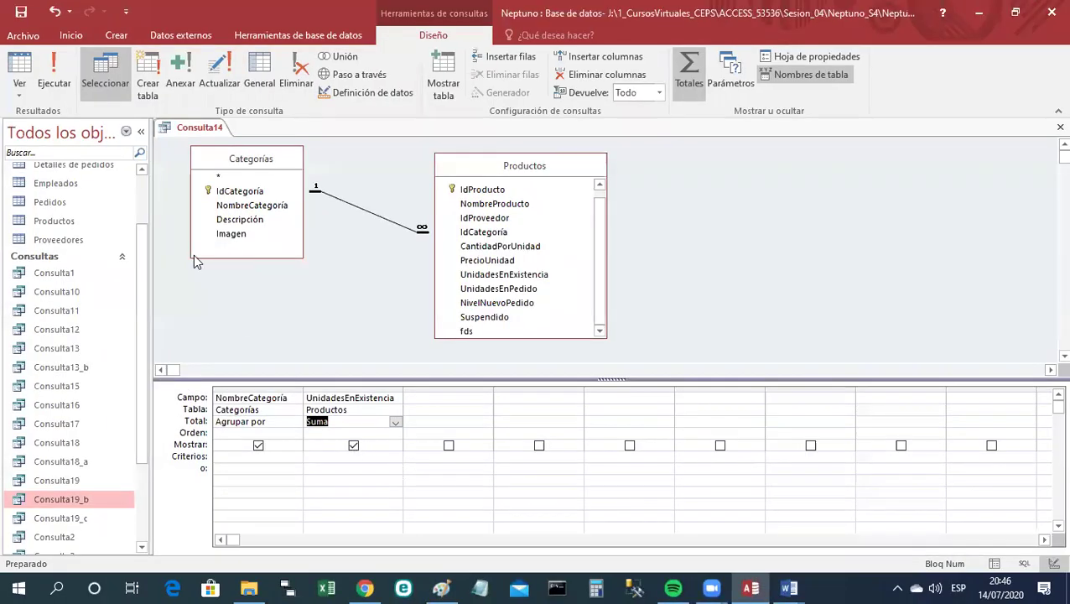
# View the summed results as a datasheet, widen both columns to show their full headings, and return to design view.
pyautogui.rightClick(209, 132)
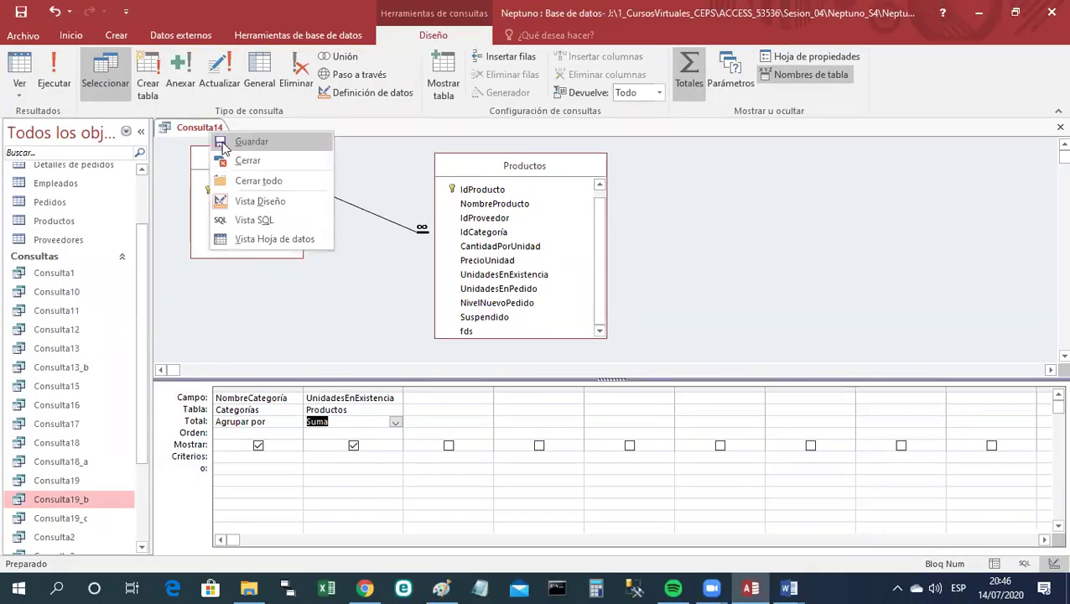
pyautogui.click(277, 239)
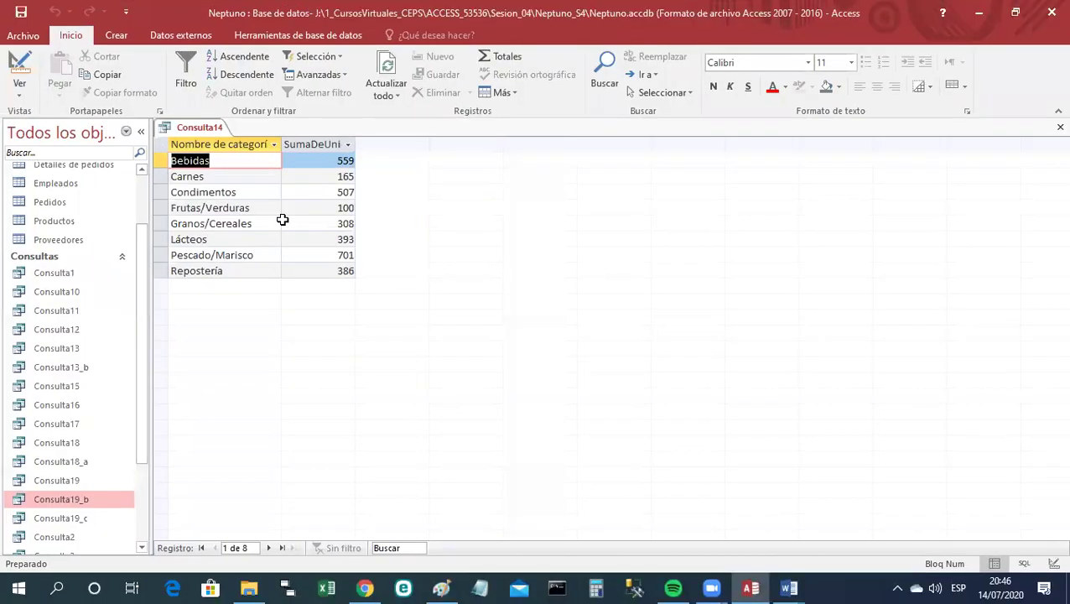
pyautogui.moveTo(355, 144); pyautogui.dragTo(453, 149)
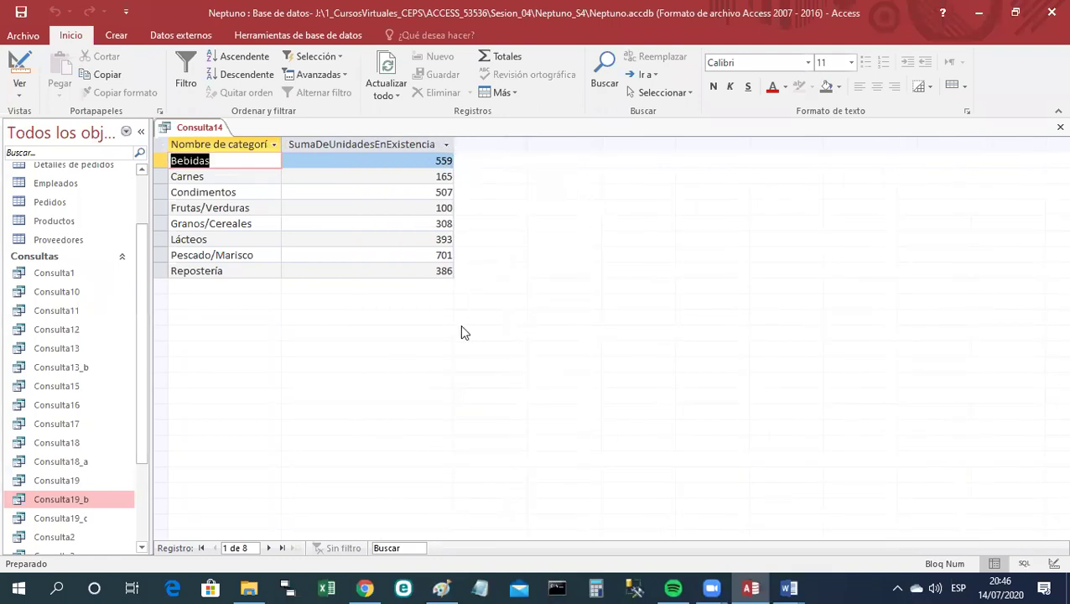
pyautogui.moveTo(282, 144); pyautogui.dragTo(296, 144)
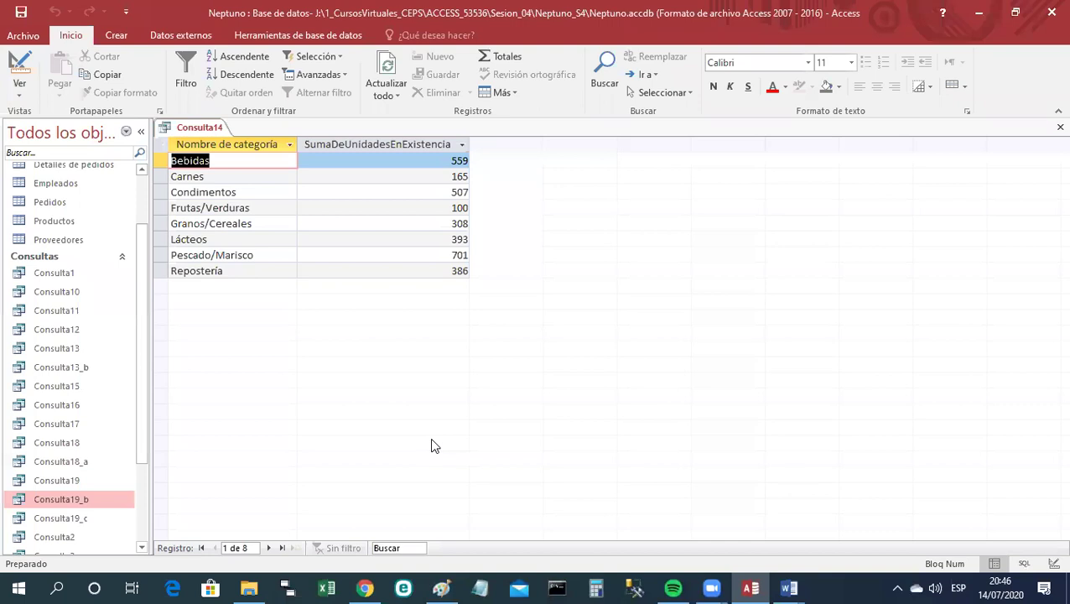
pyautogui.rightClick(211, 132)
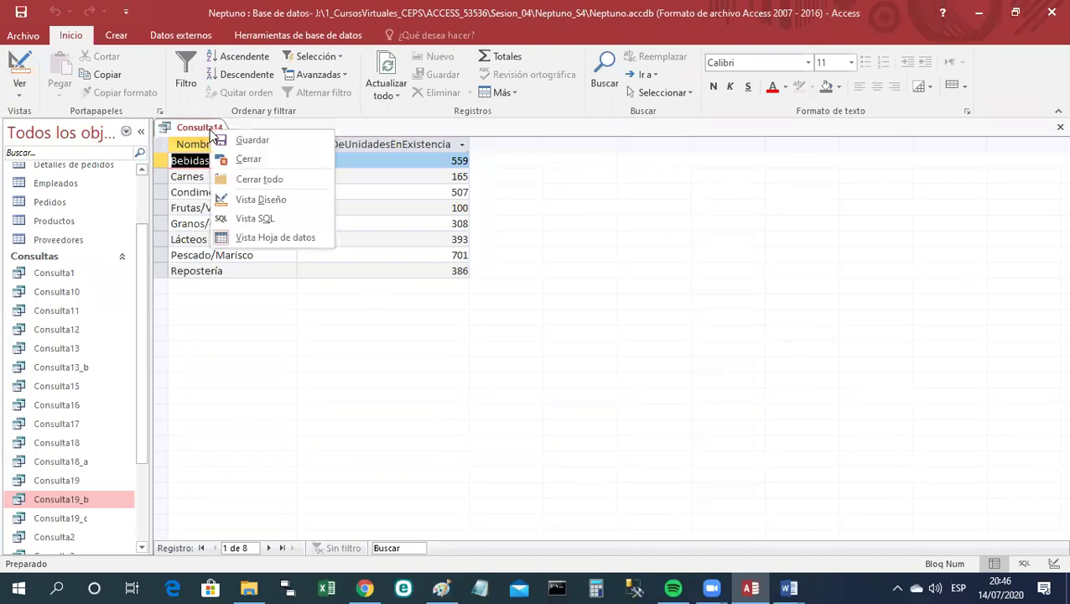
pyautogui.click(262, 206)
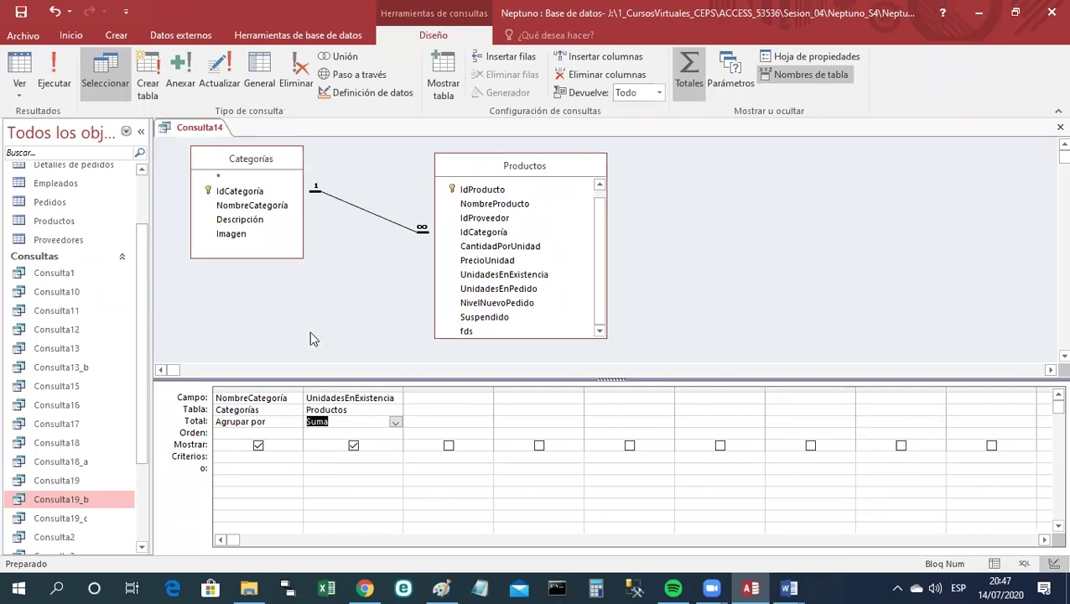
# Save the query as Consulta20.
pyautogui.rightClick(197, 132)
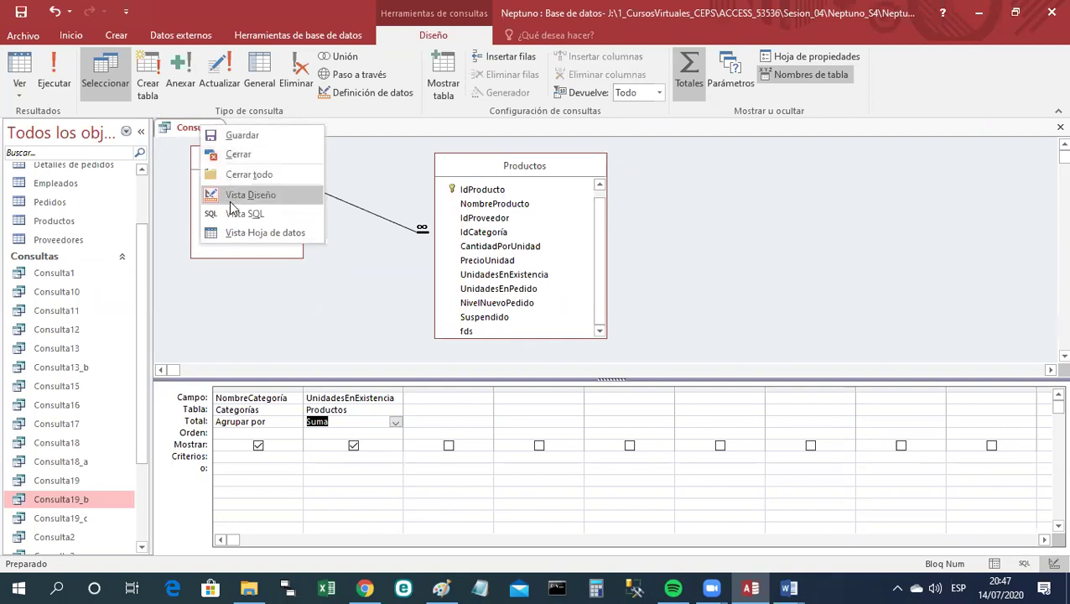
pyautogui.click(238, 136)
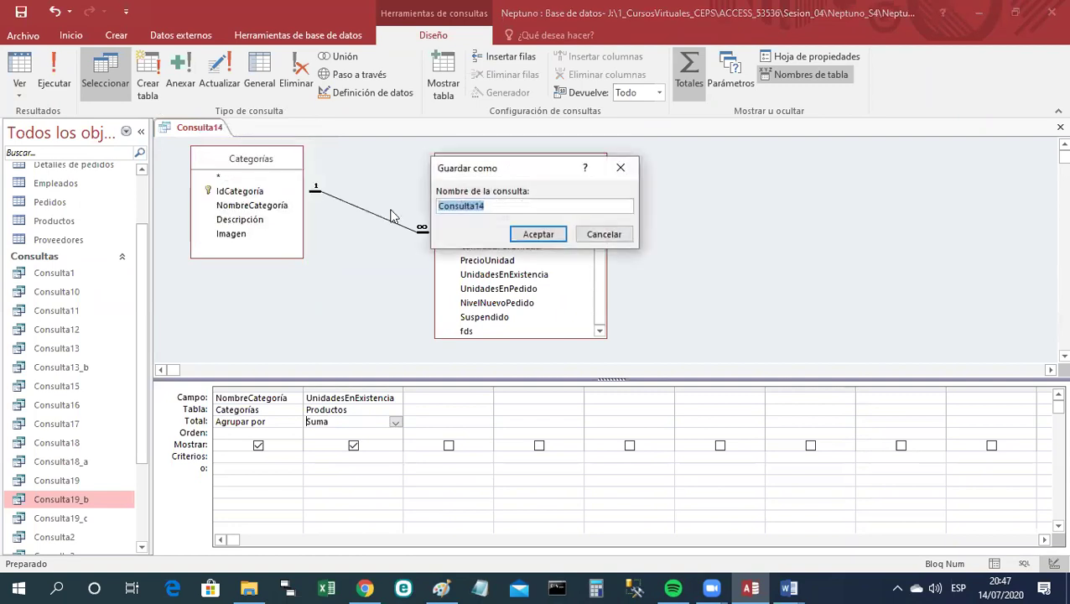
pyautogui.click(488, 205)
pyautogui.press('BackSpace')
pyautogui.press('BackSpace')
pyautogui.write('20')
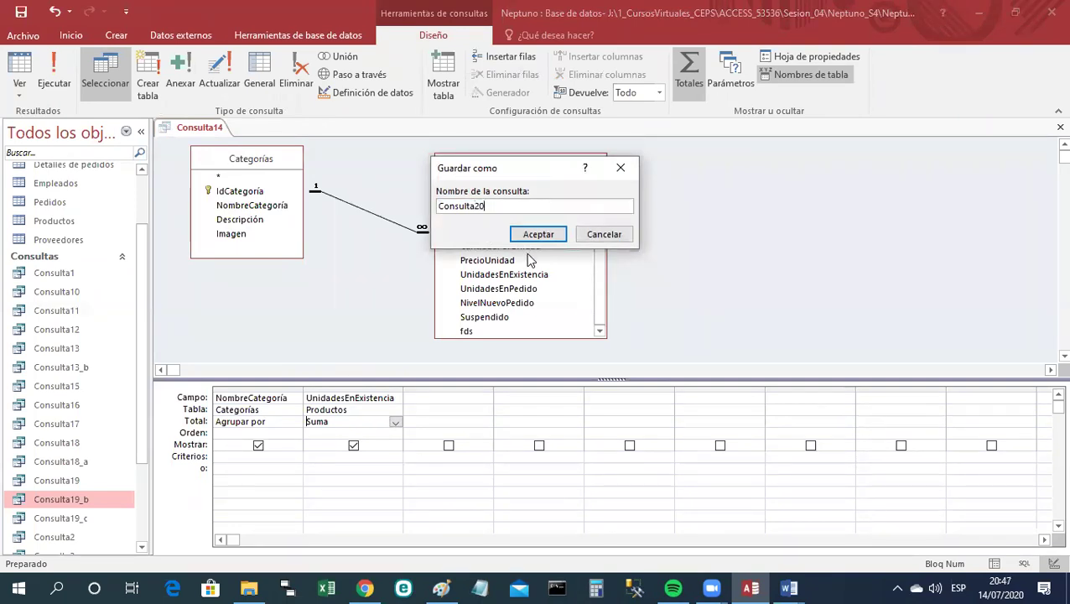
pyautogui.click(537, 234)
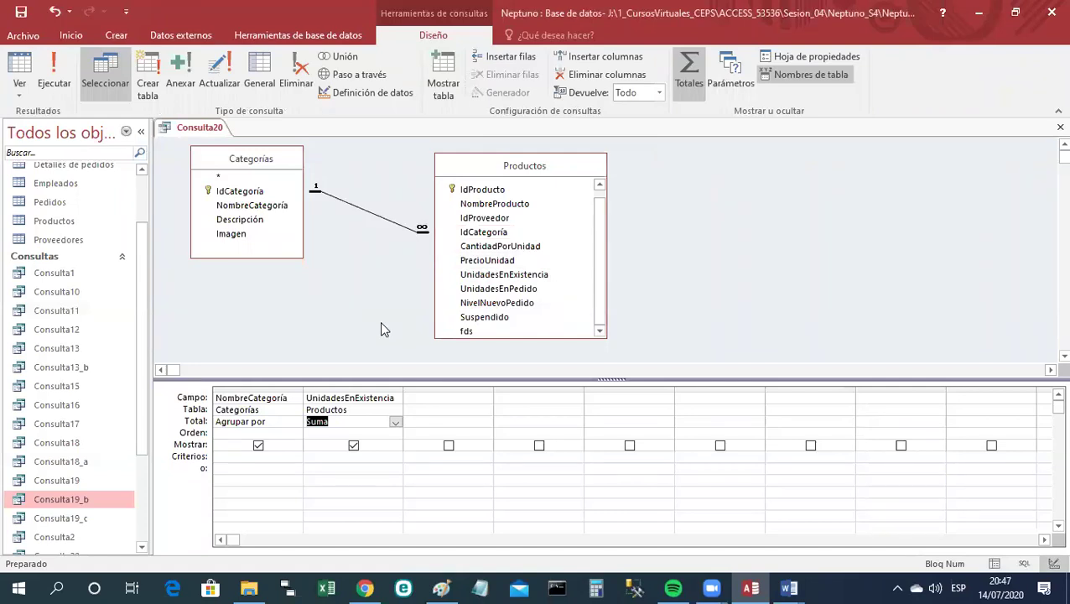
# View the Consulta20 datasheet to examine the stock sum per category, and show the query's SQL statement.
pyautogui.rightClick(201, 123)
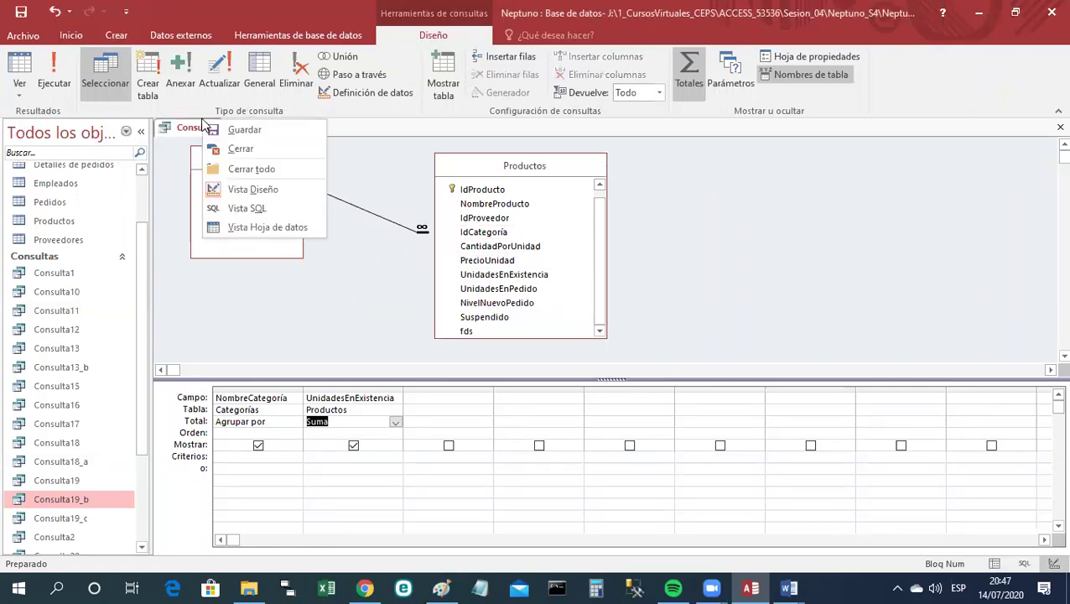
pyautogui.click(243, 228)
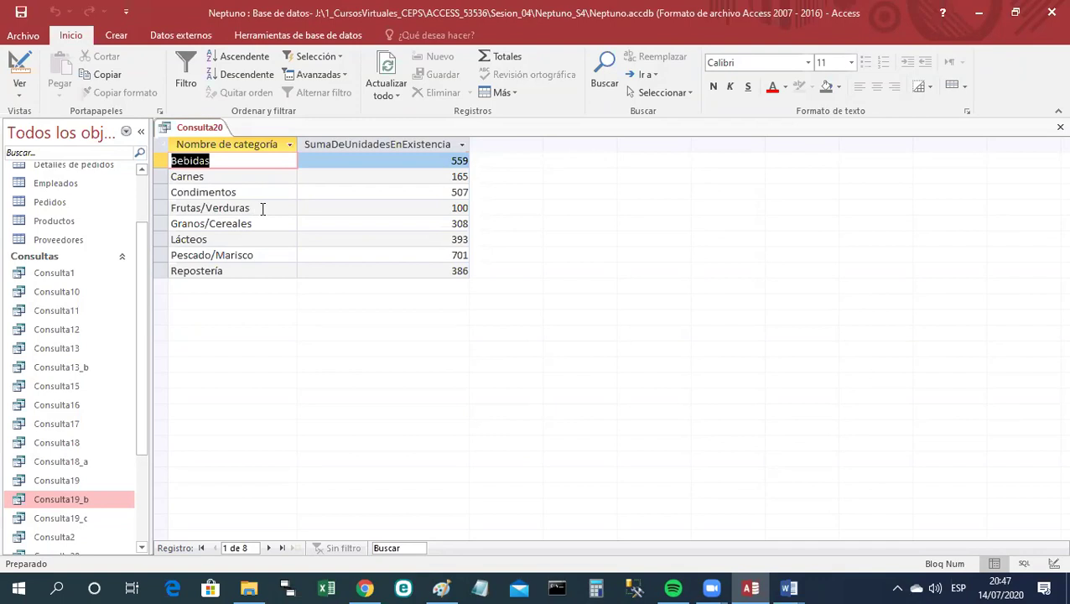
pyautogui.click(210, 128)
pyautogui.rightClick(210, 131)
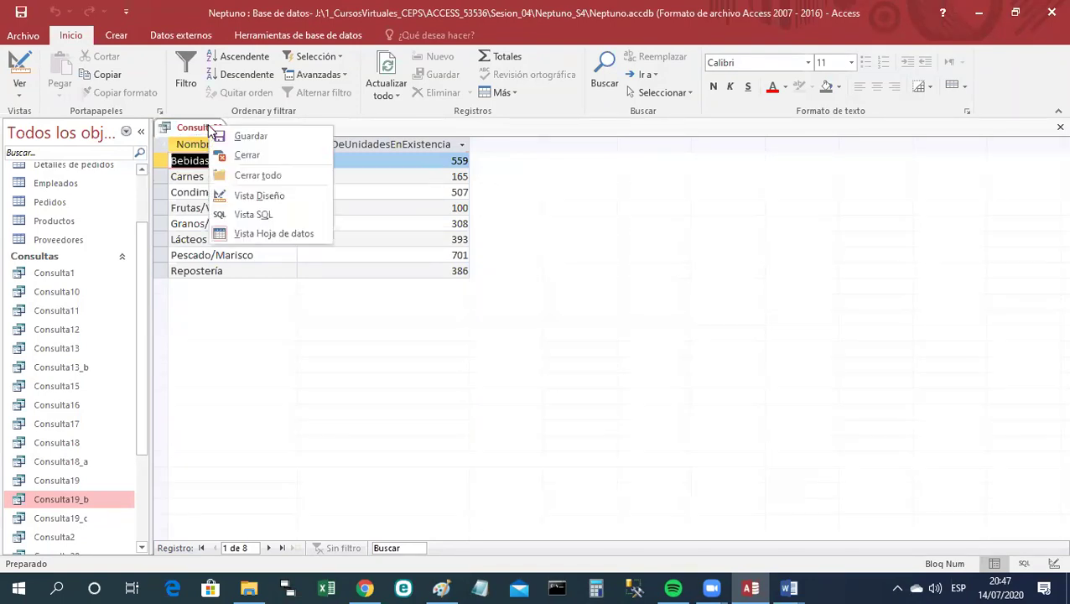
pyautogui.click(257, 216)
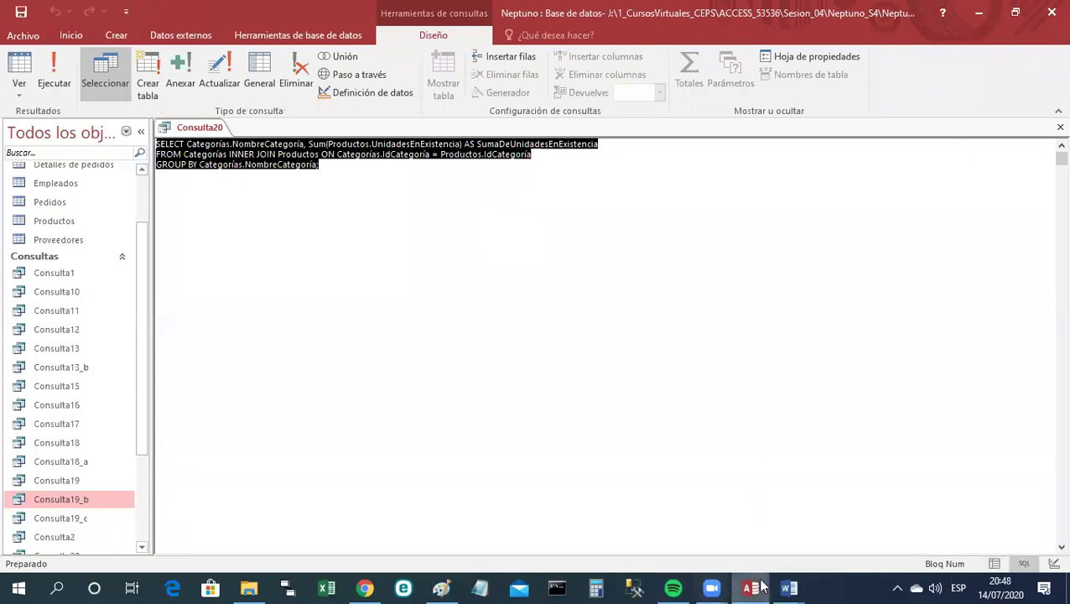
# Switch to the Word document Códigos SQL de la Sesión 4 and paste the Consulta20 SQL statement under the CONSULTA 20 heading.
pyautogui.click(796, 587)
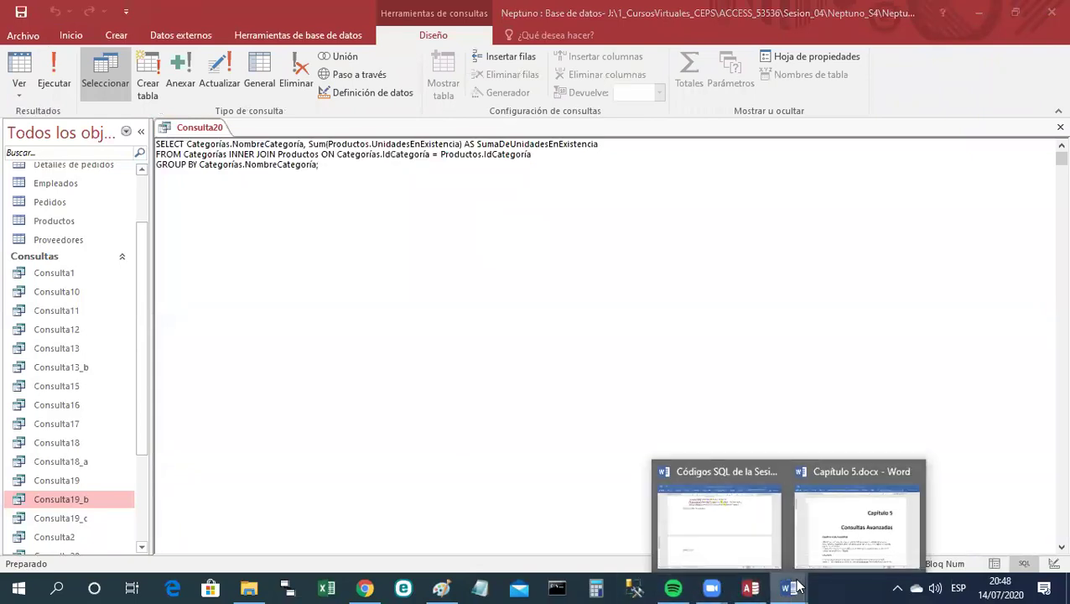
pyautogui.click(745, 543)
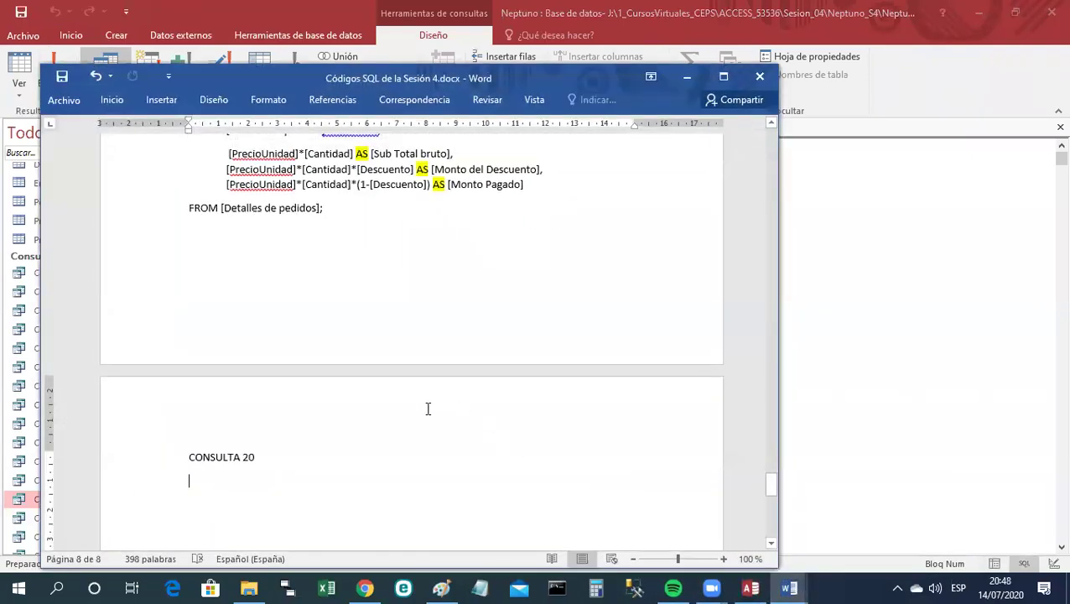
pyautogui.write('SELECT Categorías.NombreCategoría, Sum(Productos.UnidadesEnExistencia) AS SumaDeUnidadesEnExistencia FROM Categorías INNER JOIN Productos ON Categorías.IdCategoría = Productos.IdCategoría GROUP BY Categorías.NombreCategoría;')
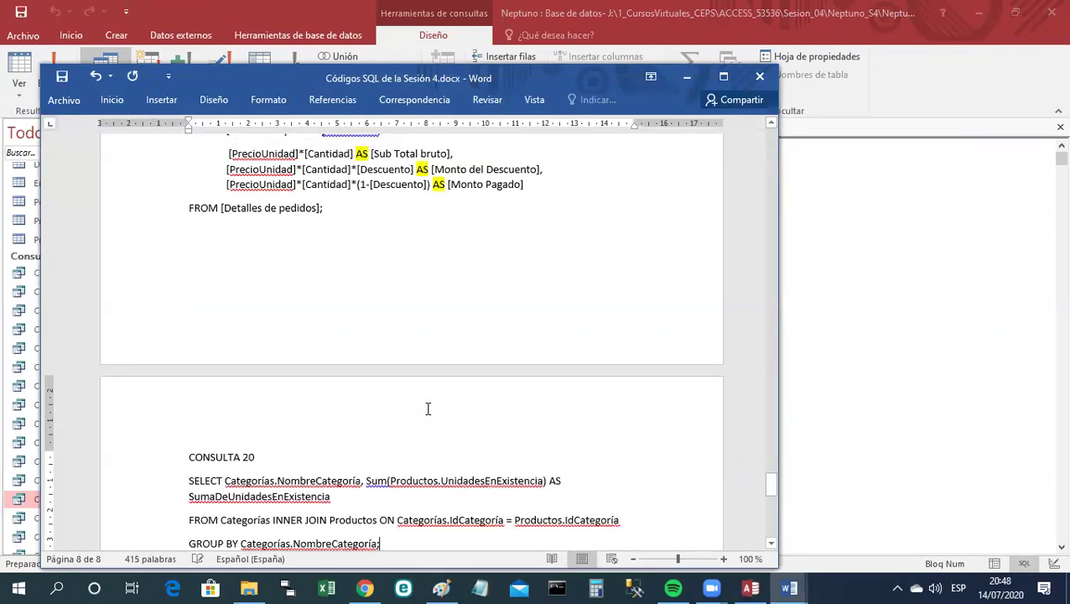
# Put Categorías.NombreCategoría and the Sum expression each on their own indented line below SELECT in the pasted statement.
pyautogui.scroll(-2, 427, 408)
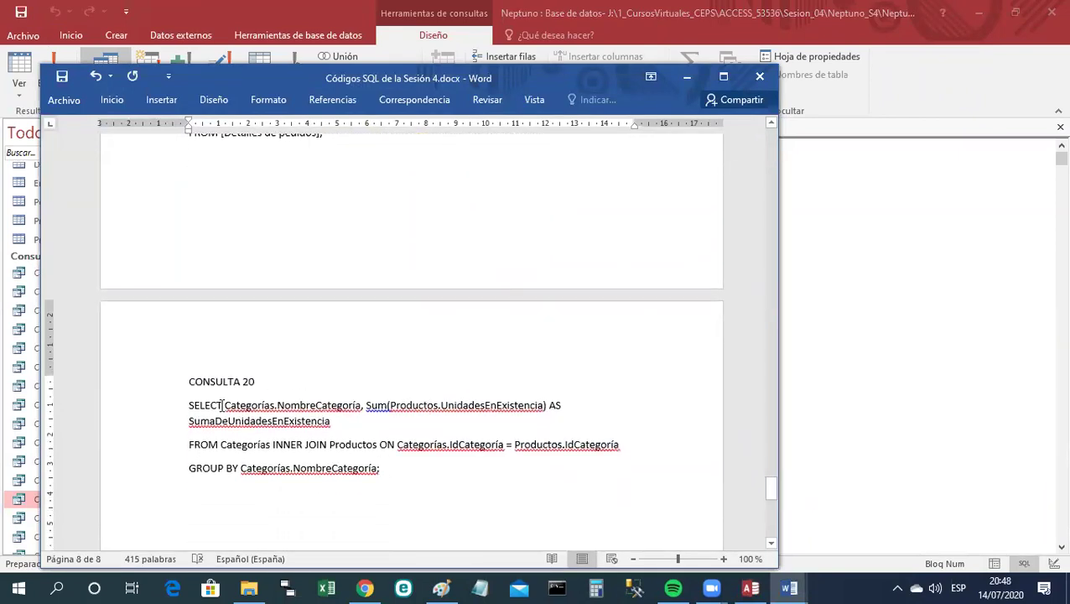
pyautogui.click(225, 406)
pyautogui.press('Return')
pyautogui.press('Tab')
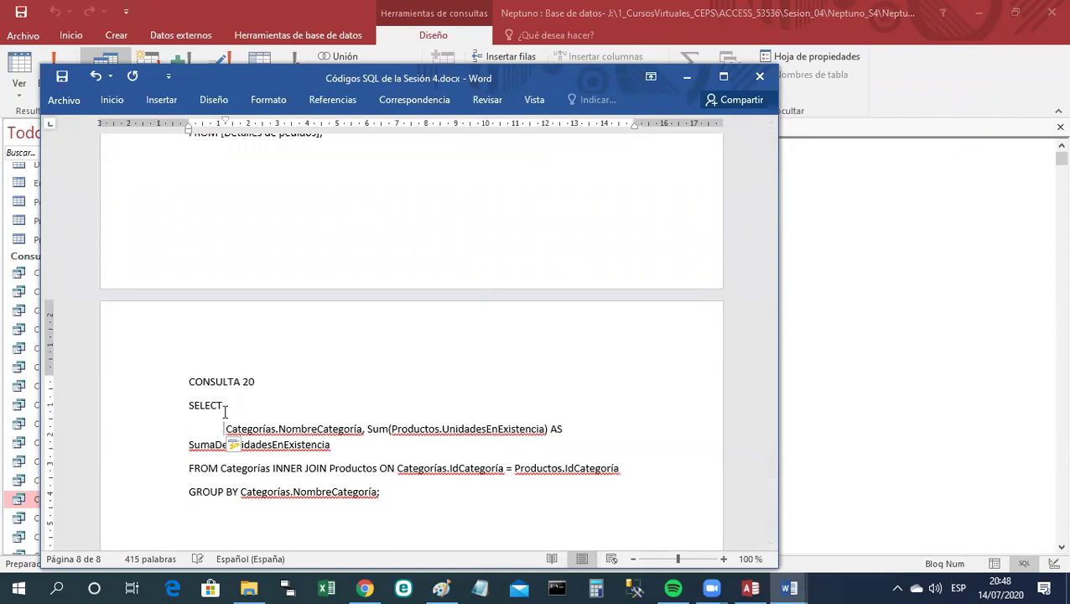
pyautogui.click(366, 430)
pyautogui.press('Return')
pyautogui.press('Tab')
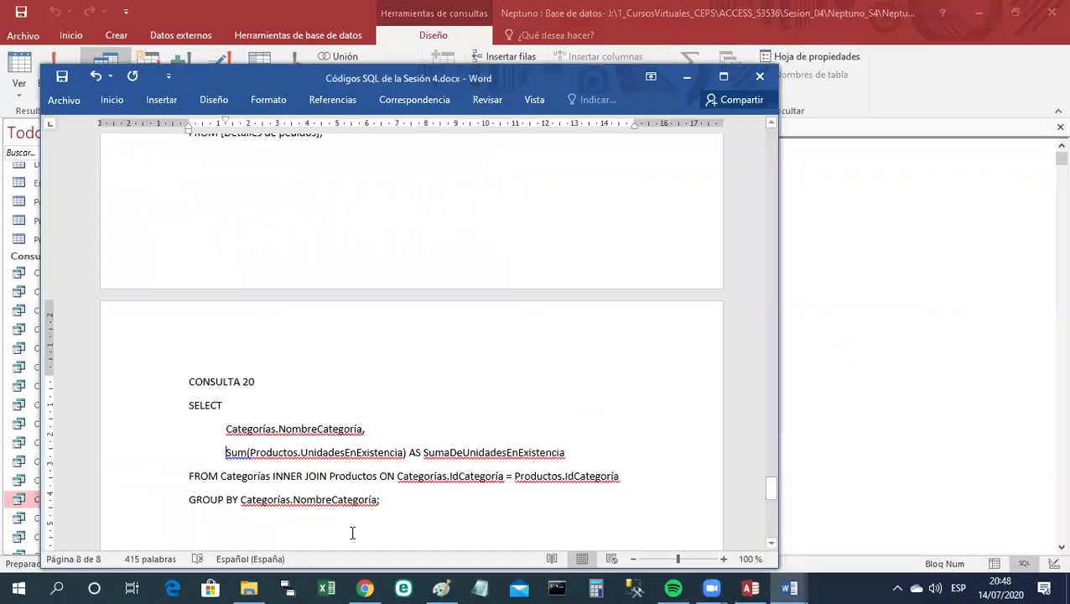
# Highlight GROUP BY and Sum in yellow in the CONSULTA 20 statement.
pyautogui.click(188, 500)
pyautogui.moveTo(191, 507); pyautogui.dragTo(241, 509)
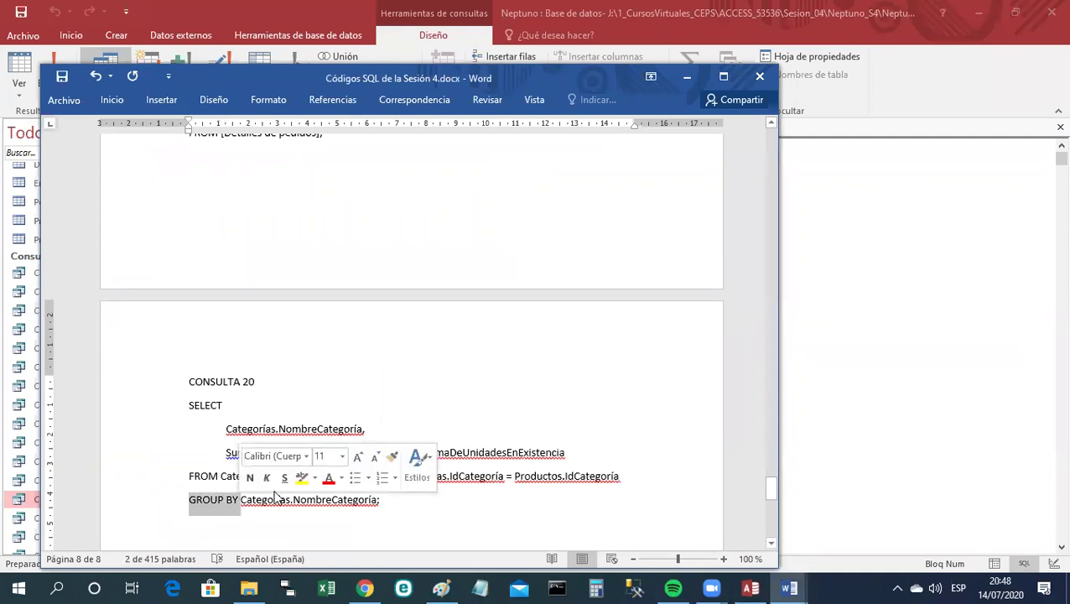
pyautogui.click(300, 477)
pyautogui.click(397, 520)
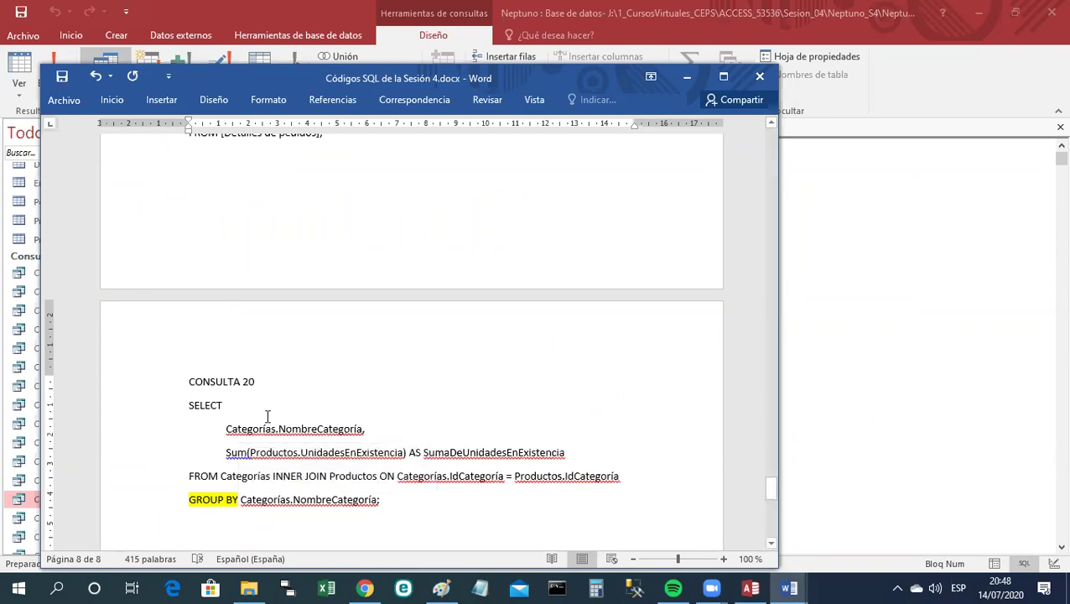
pyautogui.doubleClick(231, 452)
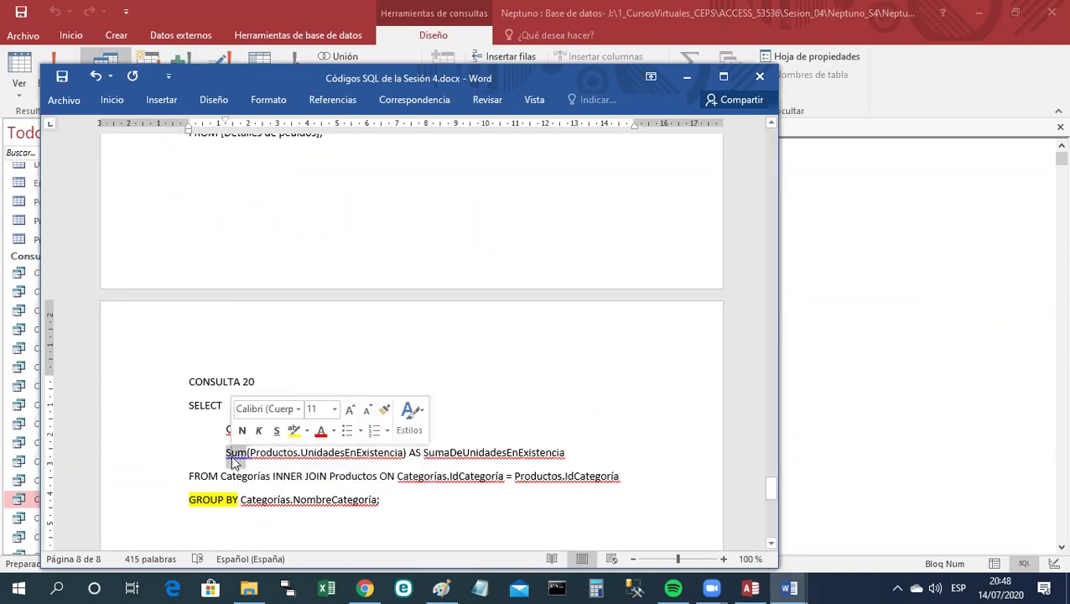
pyautogui.click(293, 431)
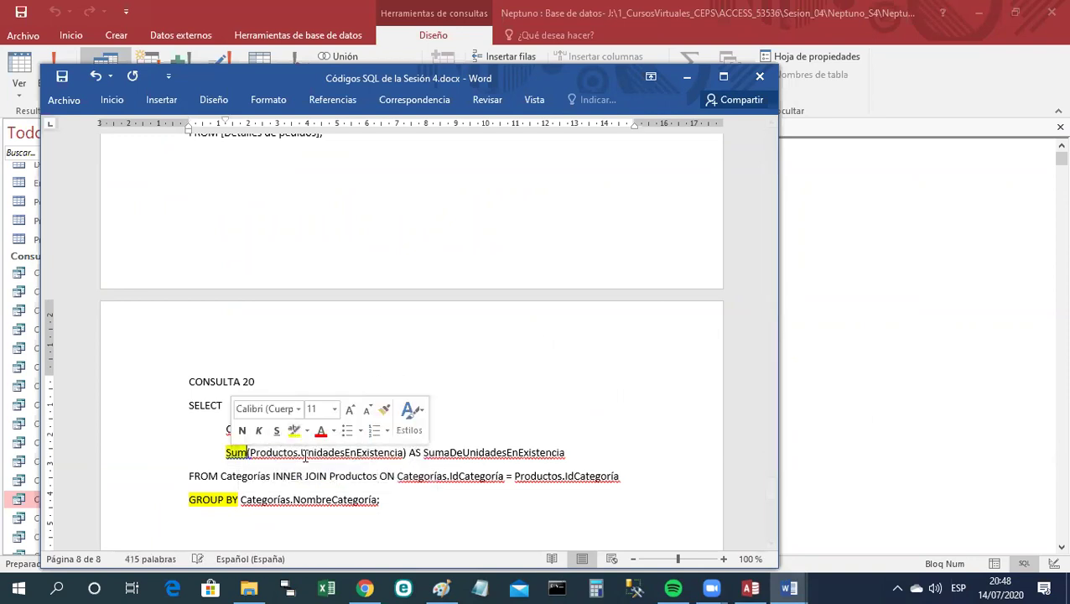
pyautogui.click(489, 572)
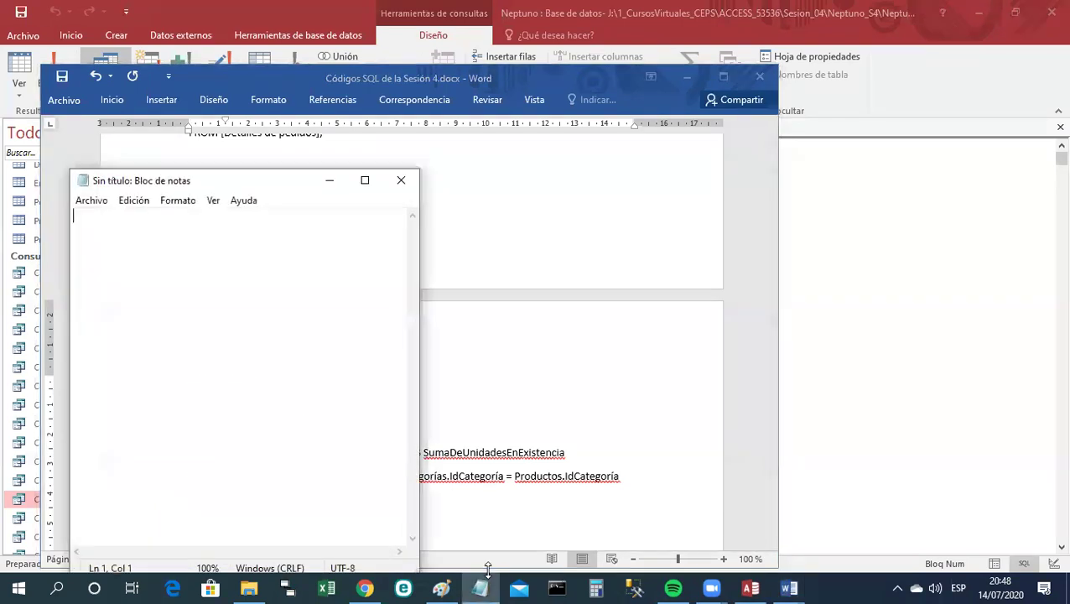
pyautogui.click(507, 417)
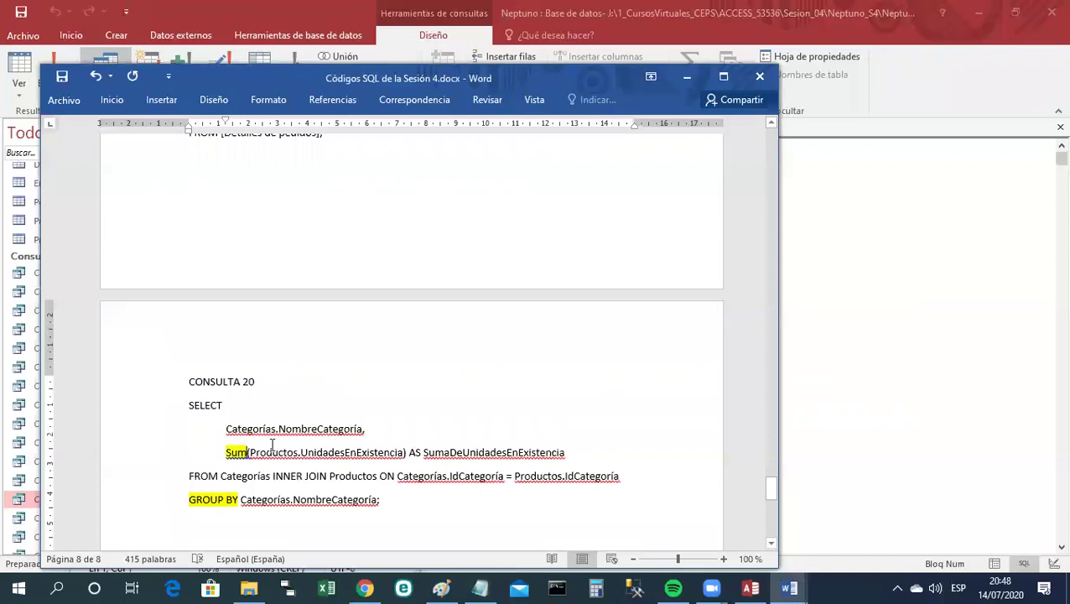
# Highlight Categorías.NombreCategoría in red in both the SELECT list and the GROUP BY clause.
pyautogui.moveTo(226, 429); pyautogui.dragTo(319, 430)
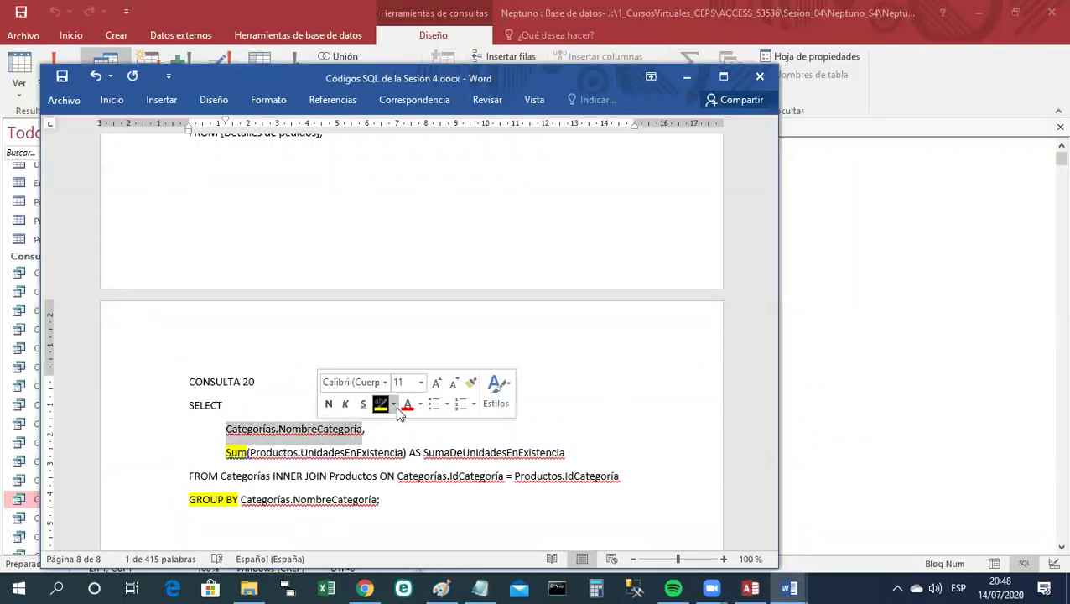
pyautogui.click(393, 404)
pyautogui.click(384, 451)
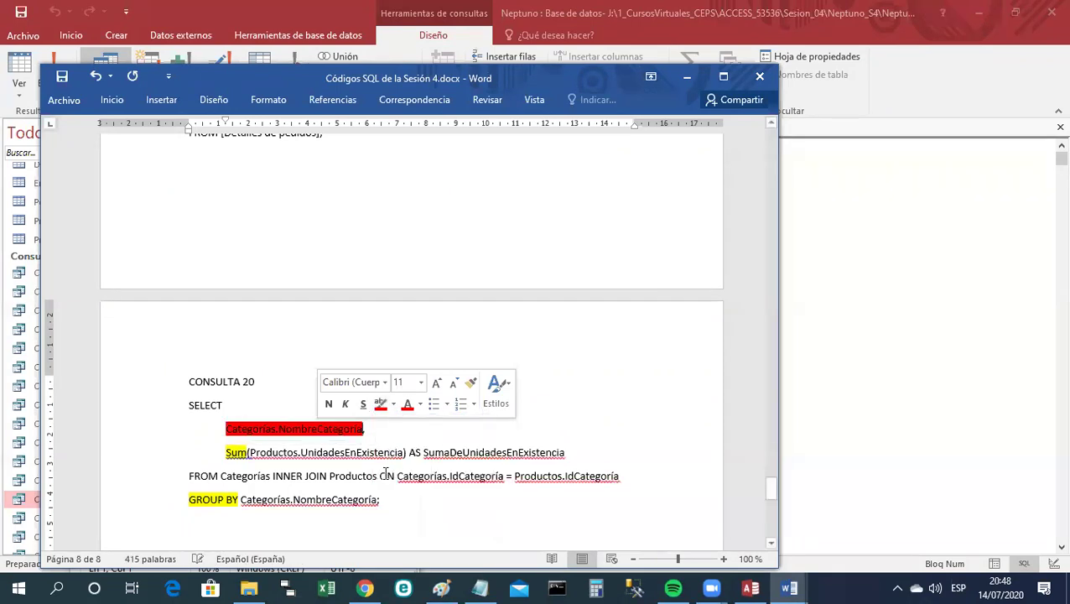
pyautogui.moveTo(240, 500); pyautogui.dragTo(369, 509)
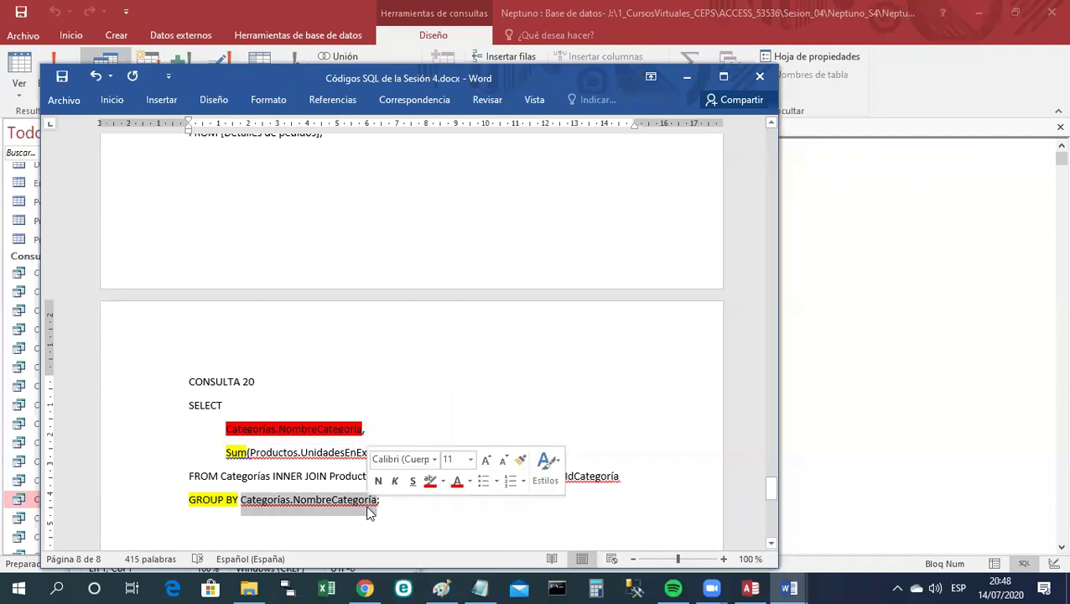
pyautogui.click(435, 489)
pyautogui.click(427, 518)
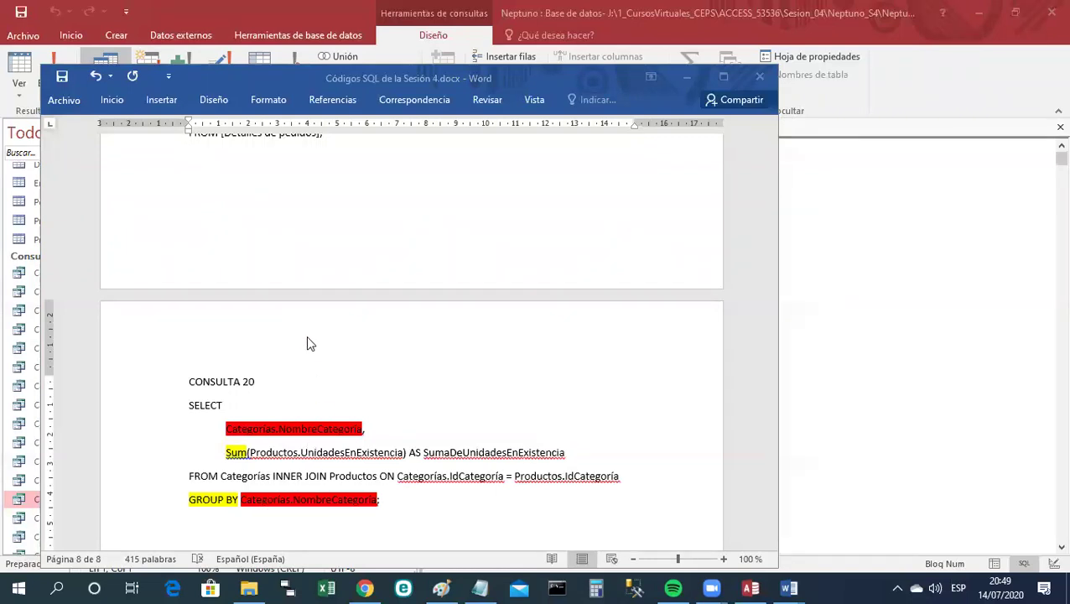
# Save the Word document, then minimize it and the empty Notepad window to return to Access.
pyautogui.click(60, 81)
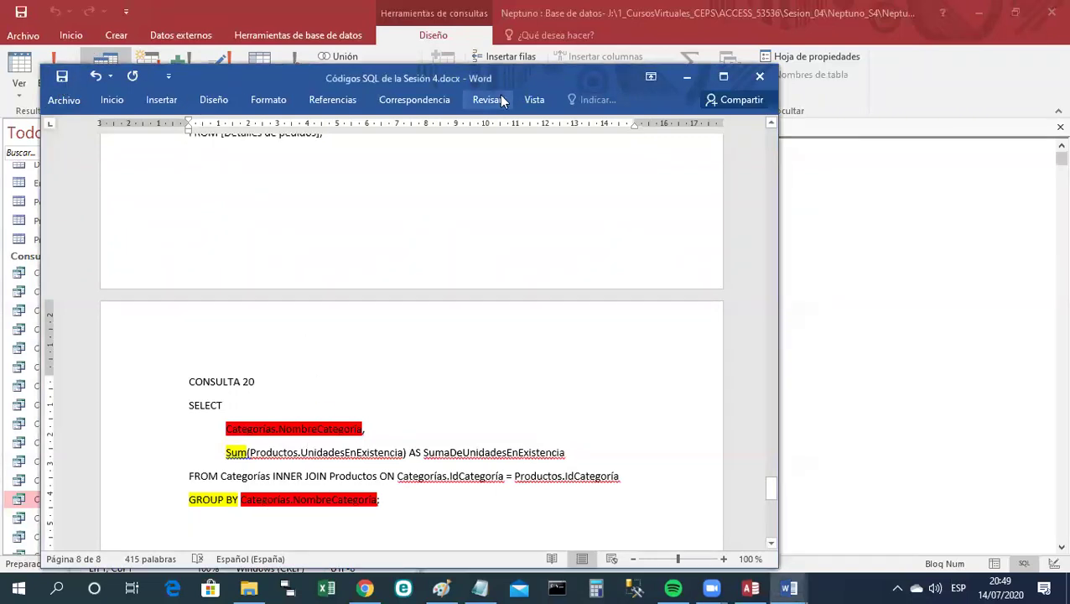
pyautogui.click(685, 78)
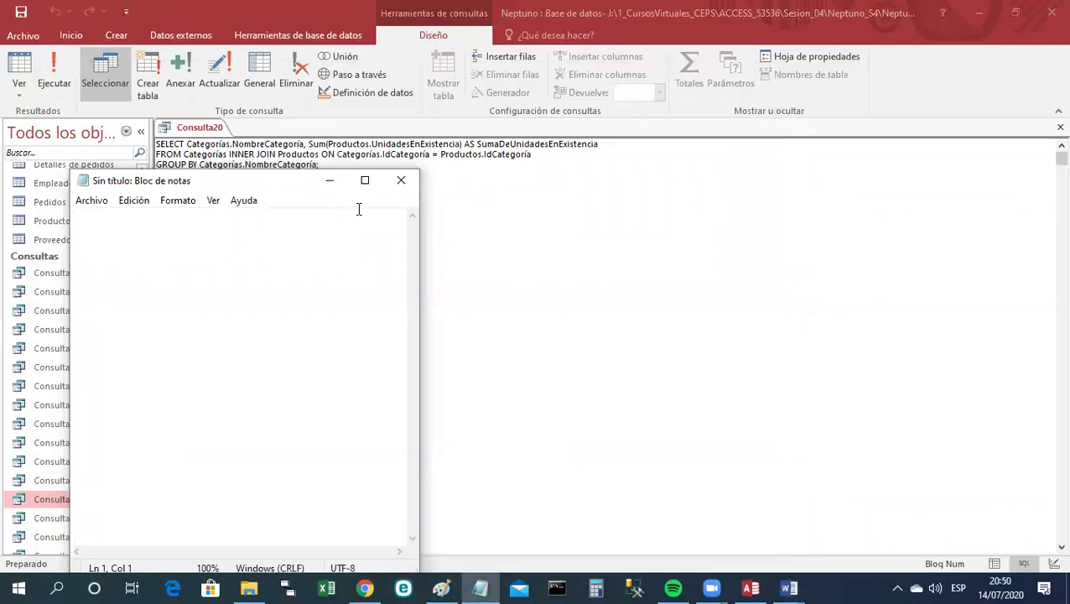
pyautogui.click(331, 181)
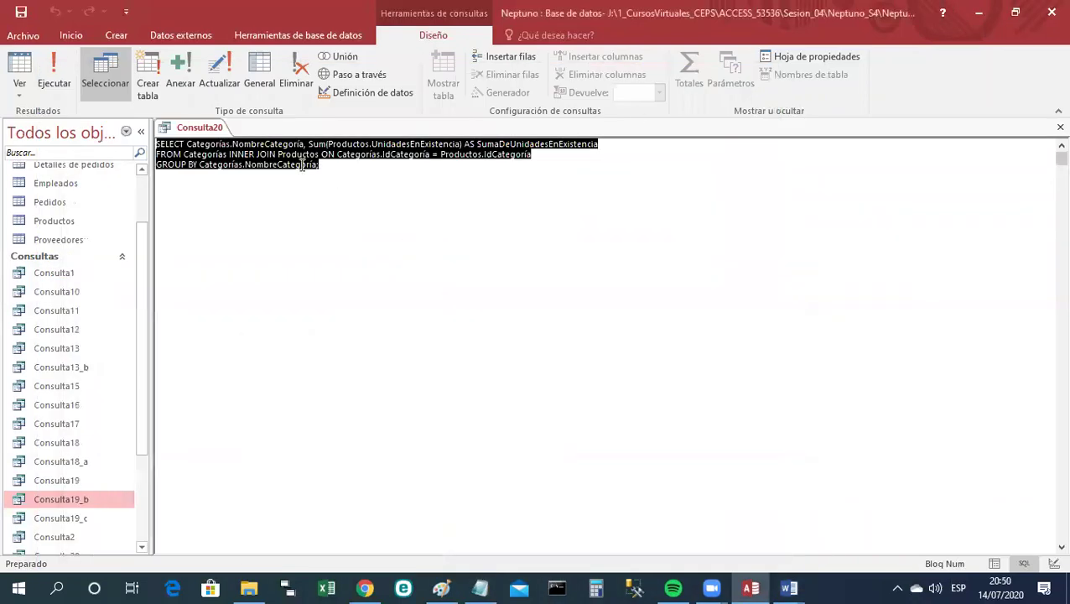
# Return Consulta20 to design view, save it and close it.
pyautogui.rightClick(210, 131)
pyautogui.click(249, 204)
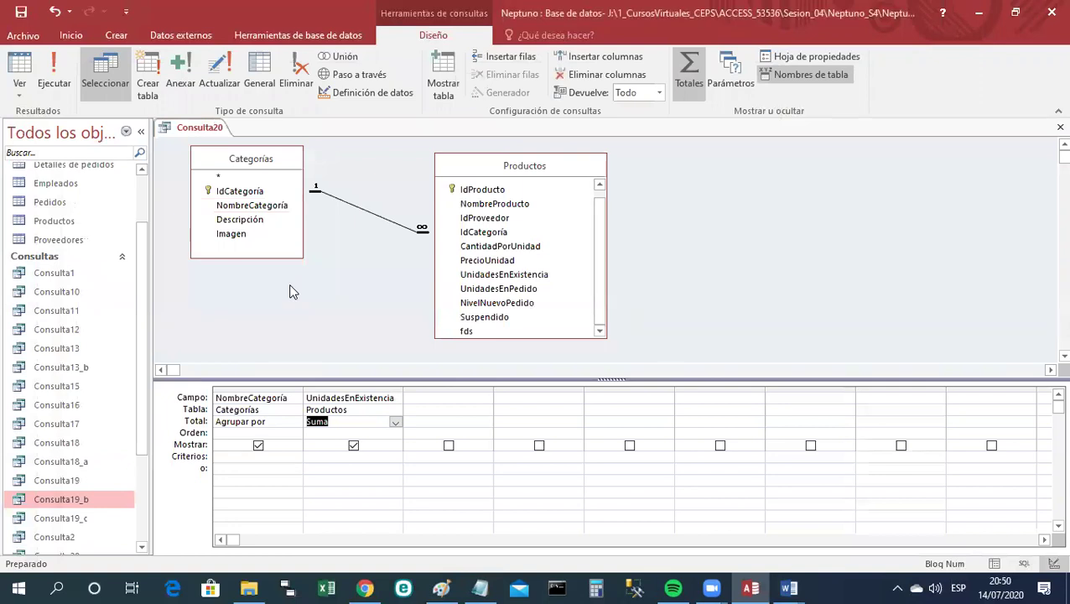
pyautogui.rightClick(191, 132)
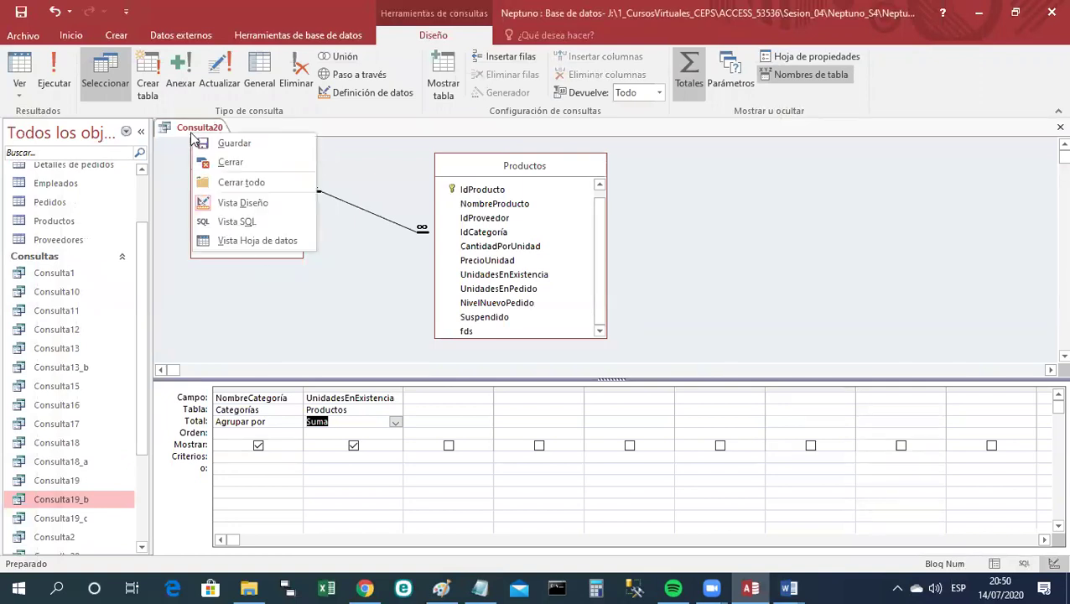
pyautogui.click(206, 145)
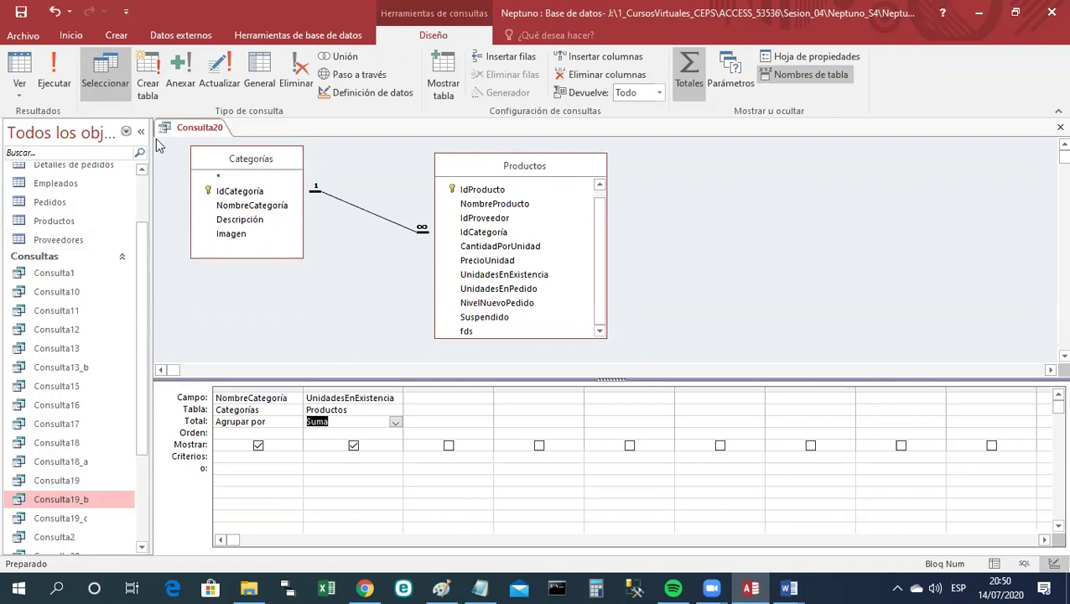
pyautogui.rightClick(179, 131)
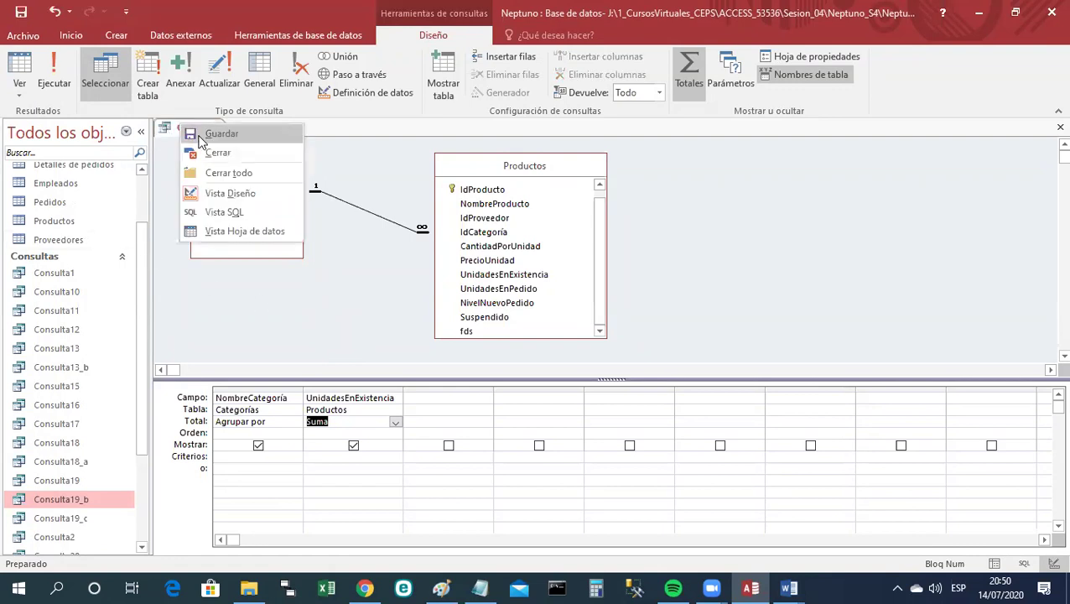
pyautogui.click(201, 139)
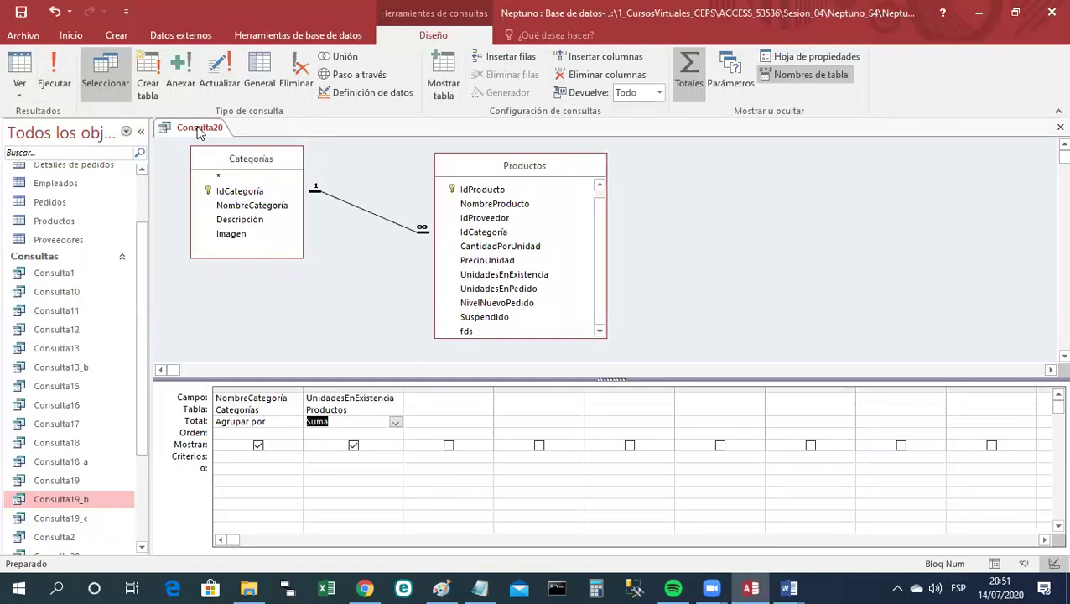
pyautogui.rightClick(199, 130)
pyautogui.click(236, 155)
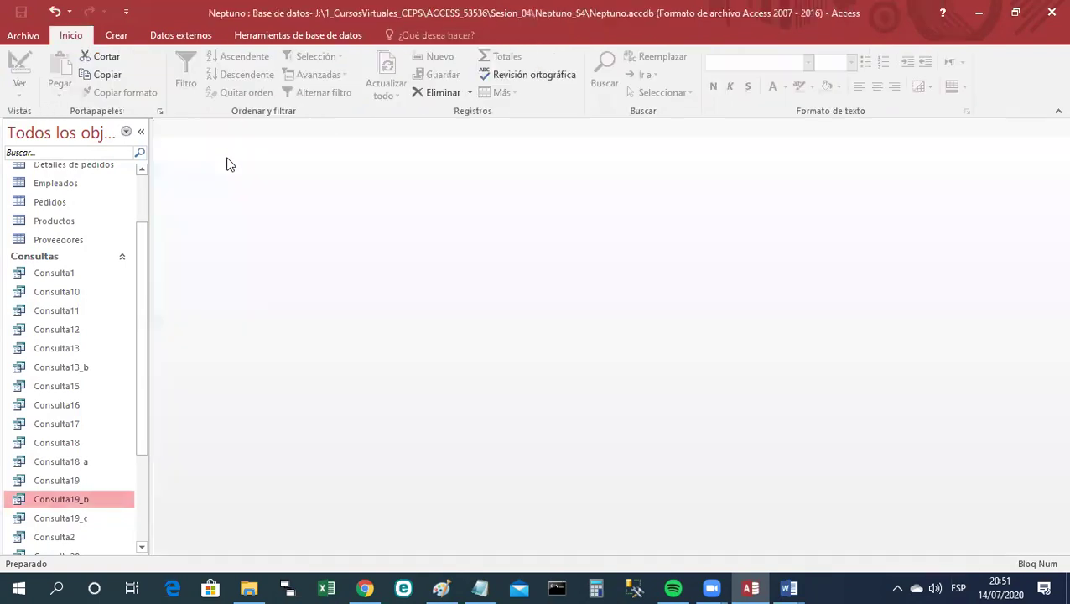
# Create a new query in design view with the Clientes and Pedidos tables.
pyautogui.click(116, 35)
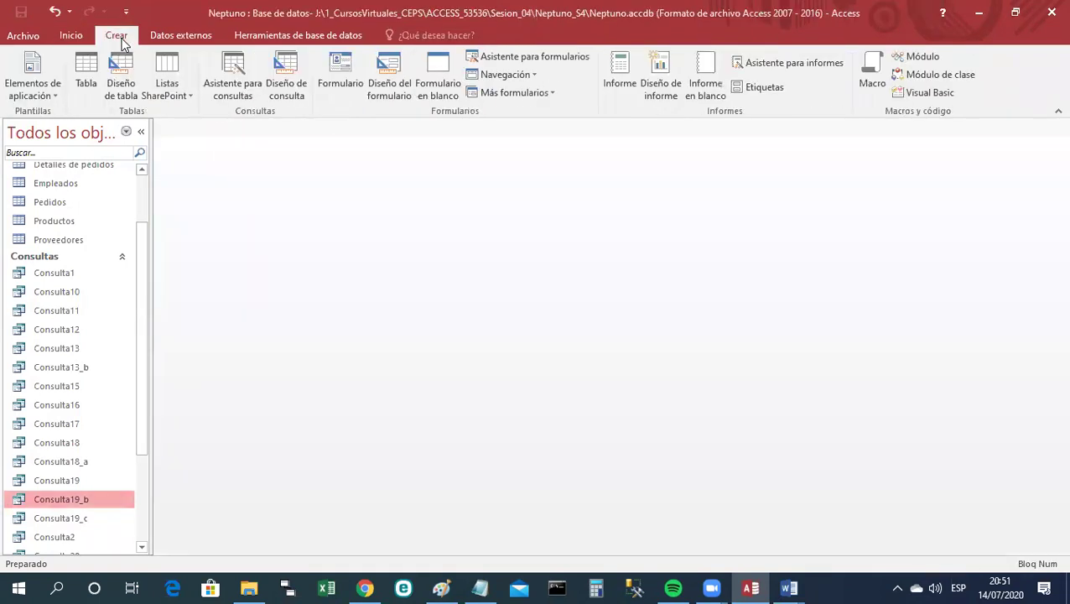
pyautogui.click(286, 97)
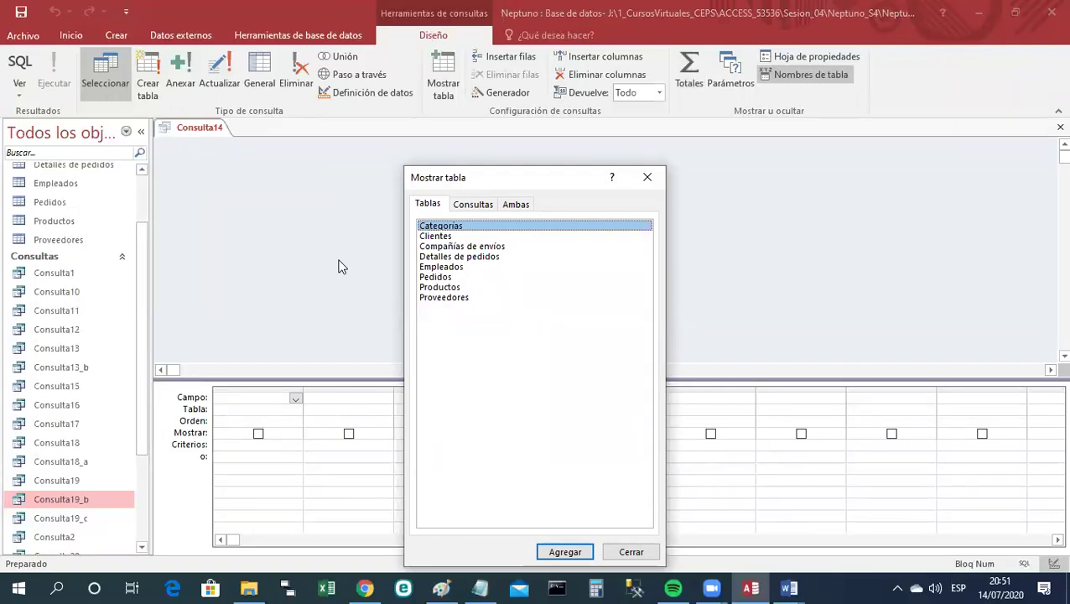
pyautogui.click(437, 237)
pyautogui.click(577, 555)
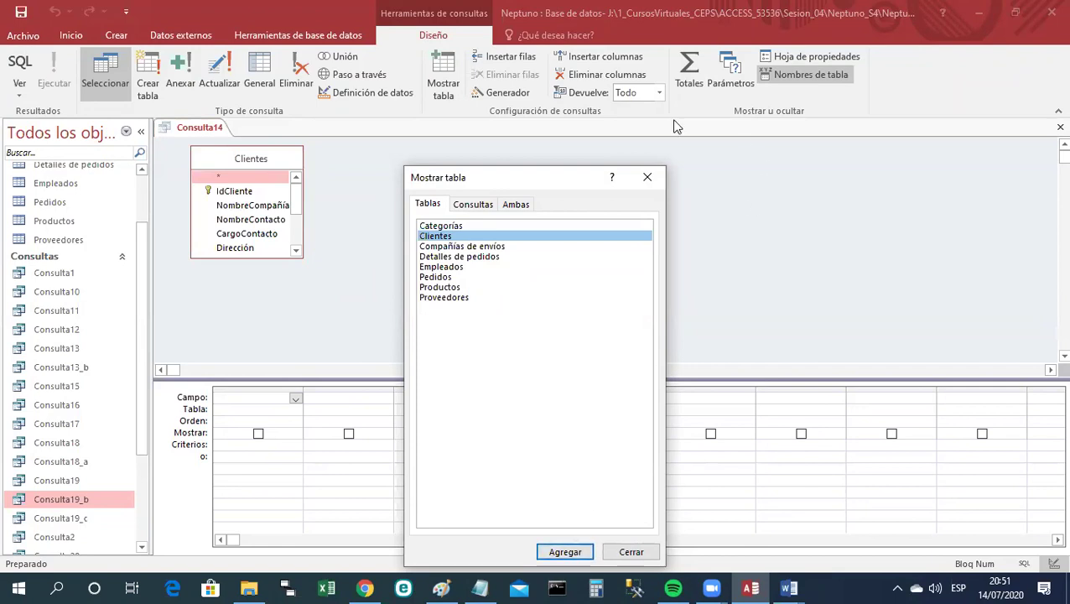
pyautogui.click(435, 277)
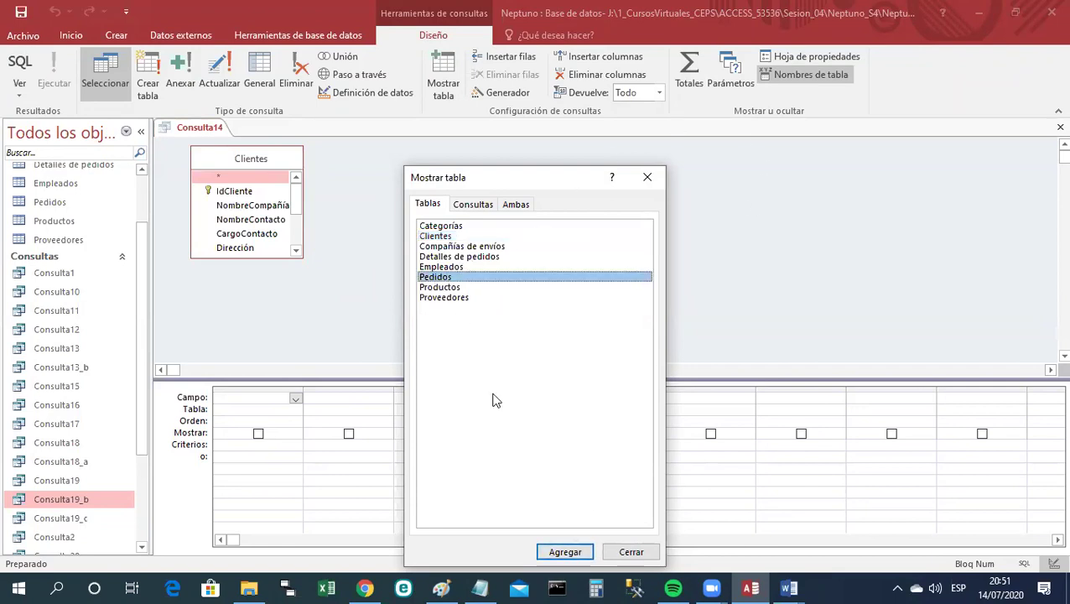
pyautogui.click(559, 555)
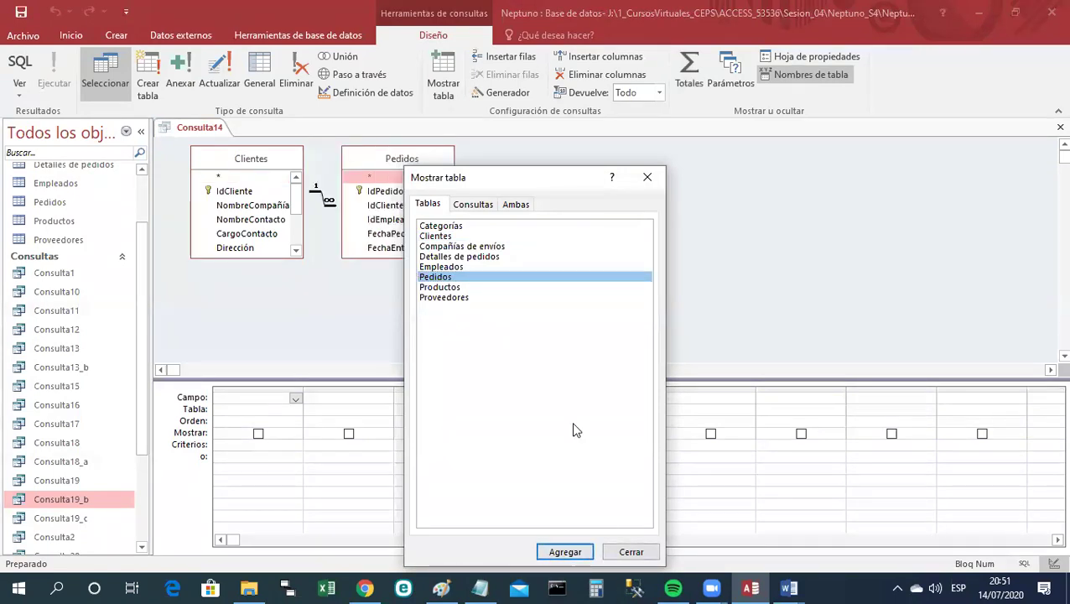
pyautogui.moveTo(535, 176); pyautogui.dragTo(681, 172)
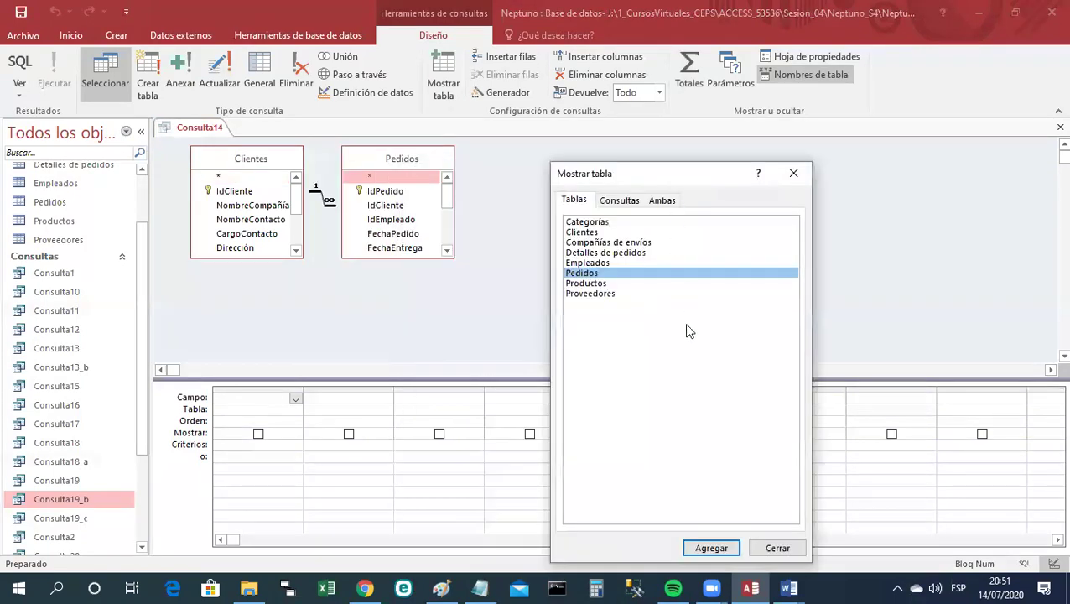
pyautogui.click(775, 549)
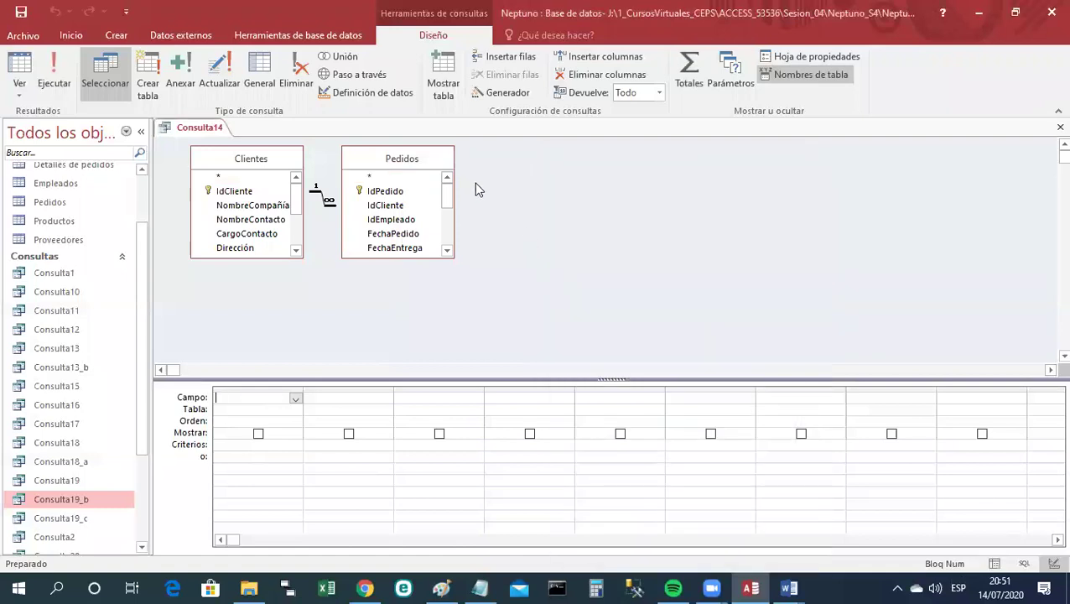
# Move the Pedidos table away from Clientes and enlarge both tables to show more of their fields.
pyautogui.moveTo(429, 162); pyautogui.dragTo(509, 162)
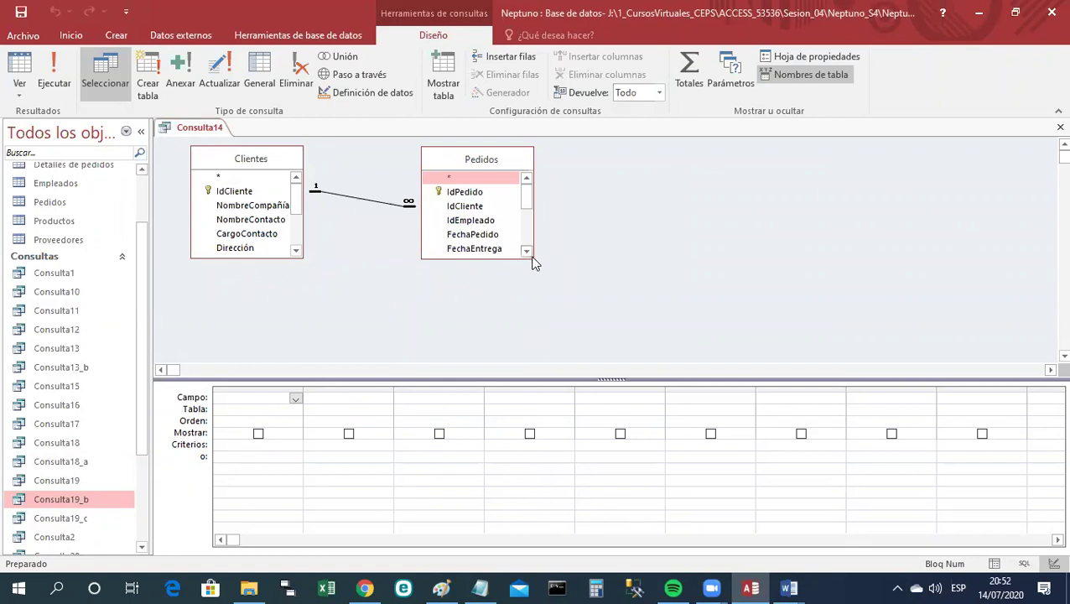
pyautogui.moveTo(534, 260); pyautogui.dragTo(557, 312)
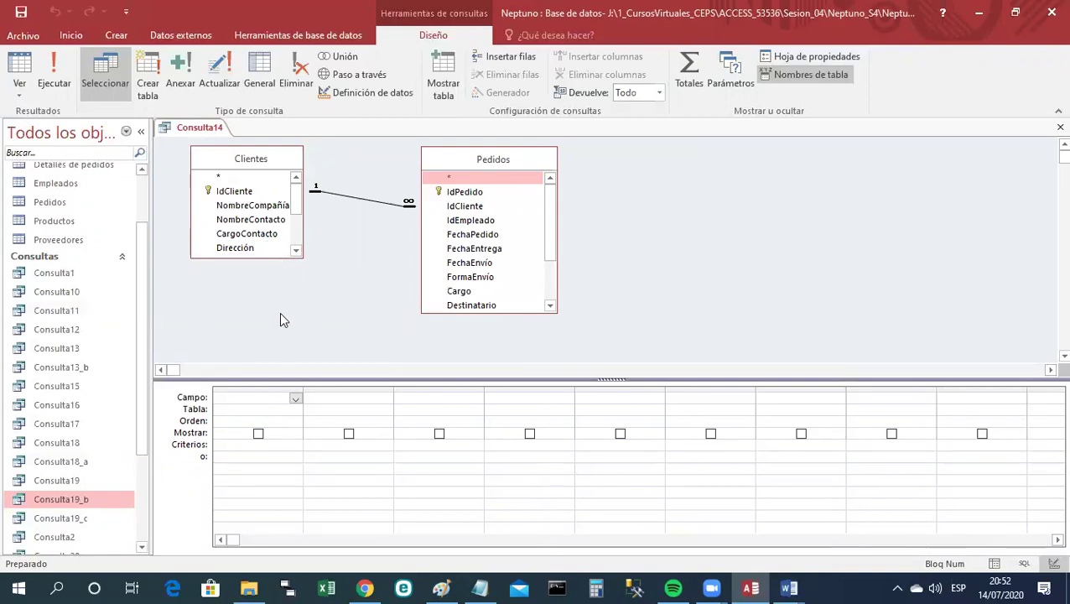
pyautogui.click(301, 259)
pyautogui.moveTo(303, 260); pyautogui.dragTo(330, 305)
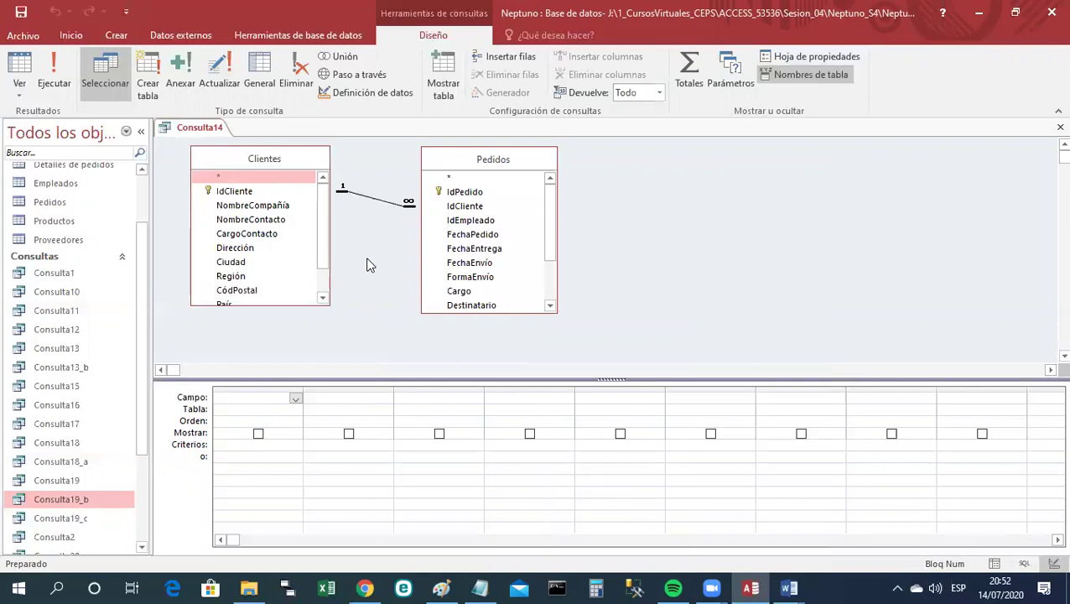
# Move the Pedidos table slightly, add NombreCompañía and IdPedido to the query grid, and widen the NombreCompañía column.
pyautogui.moveTo(455, 165); pyautogui.dragTo(468, 180)
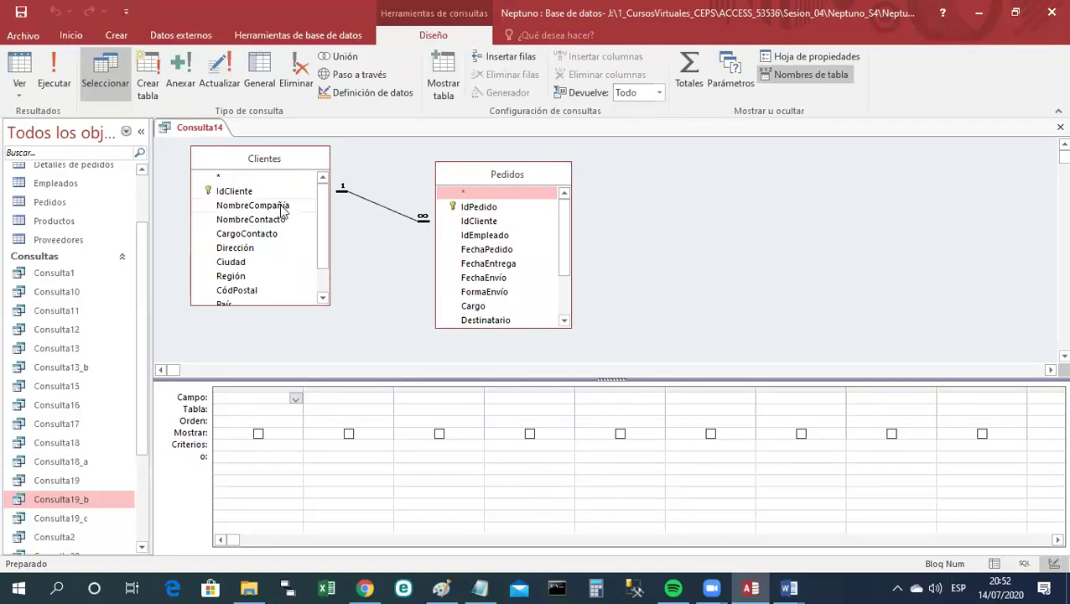
pyautogui.moveTo(254, 205); pyautogui.dragTo(268, 402)
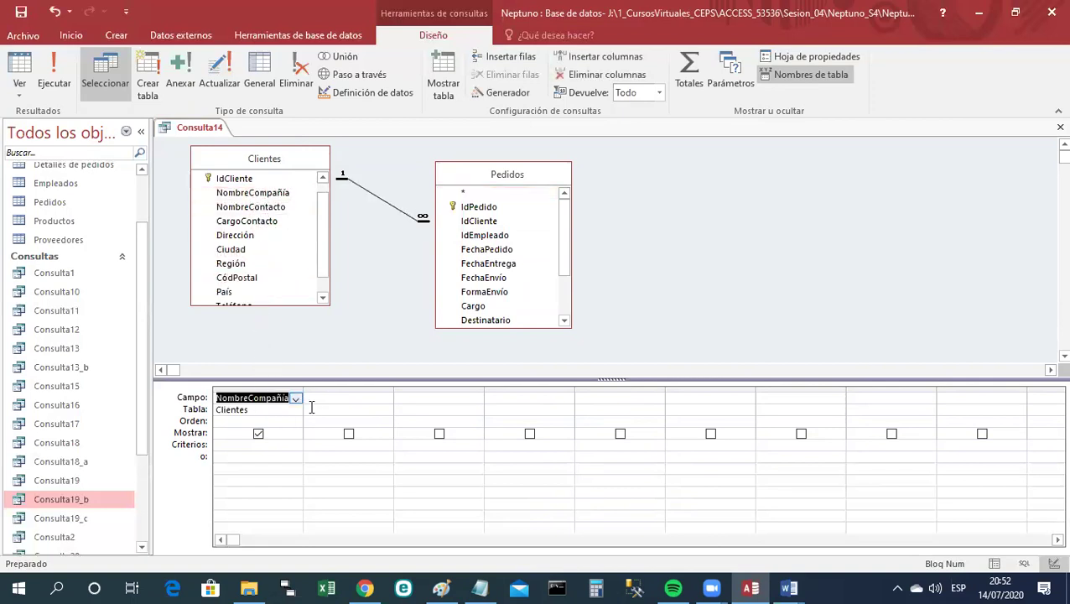
pyautogui.moveTo(310, 386); pyautogui.dragTo(321, 386)
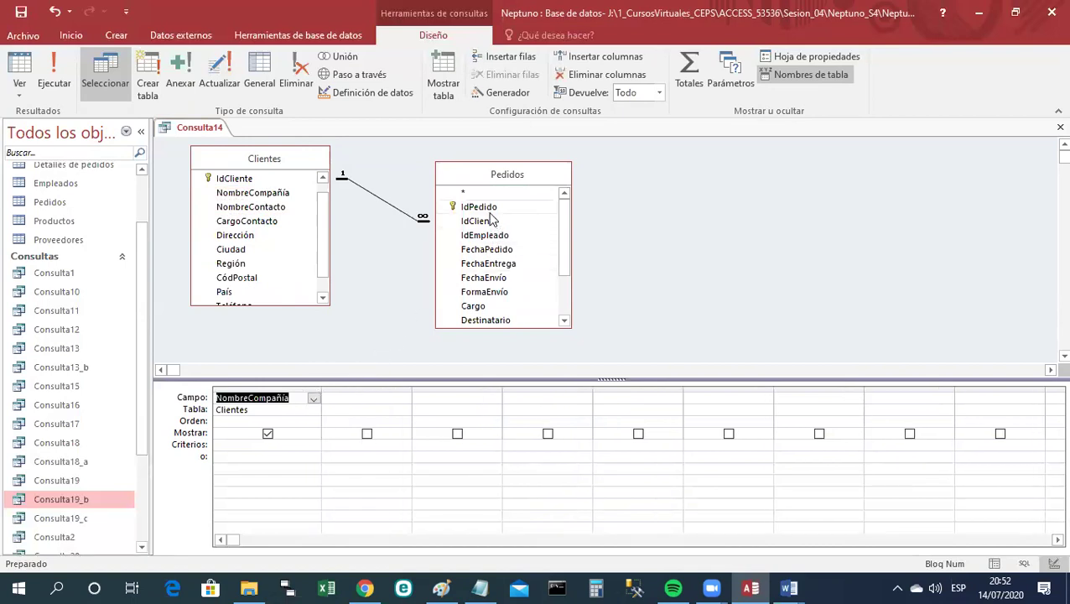
pyautogui.moveTo(479, 207); pyautogui.dragTo(387, 397)
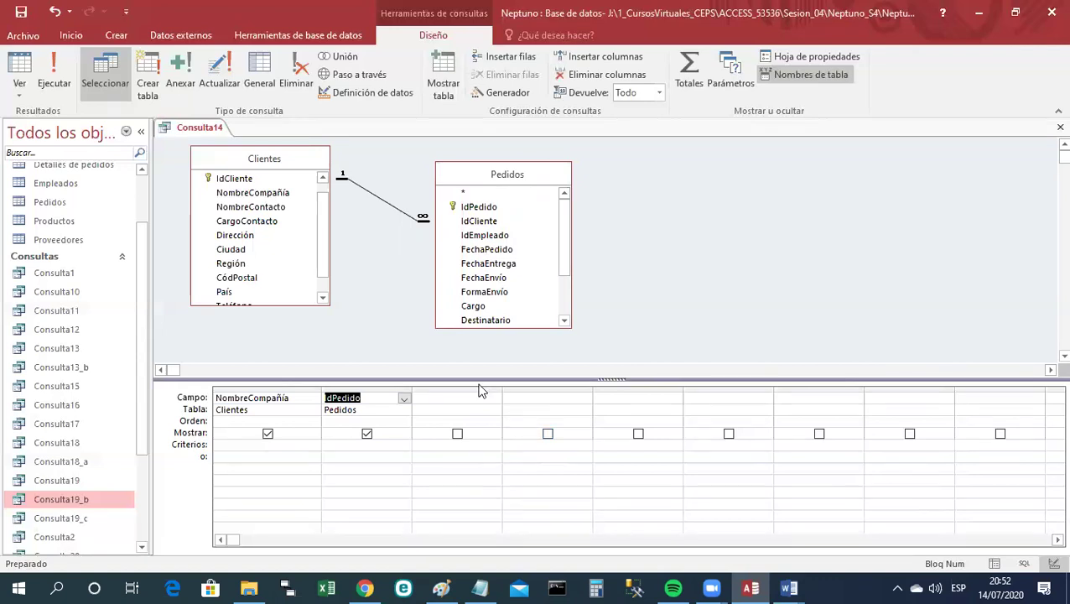
# Show the query in datasheet view and annotate the zoomed Alfreds Futterkiste rows as one group with a count of 6.
pyautogui.rightClick(195, 133)
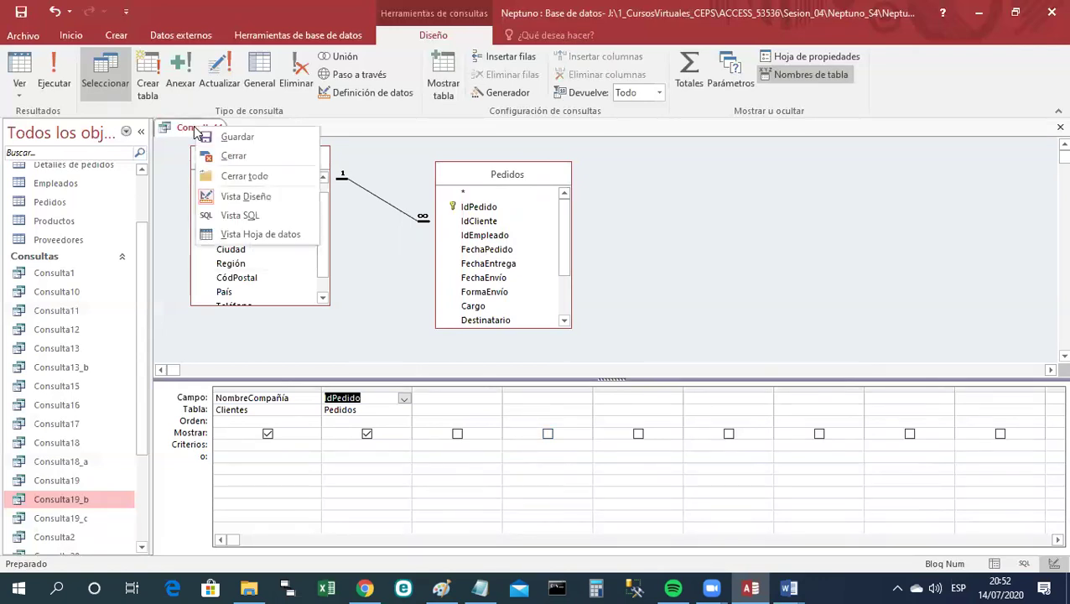
pyautogui.click(252, 235)
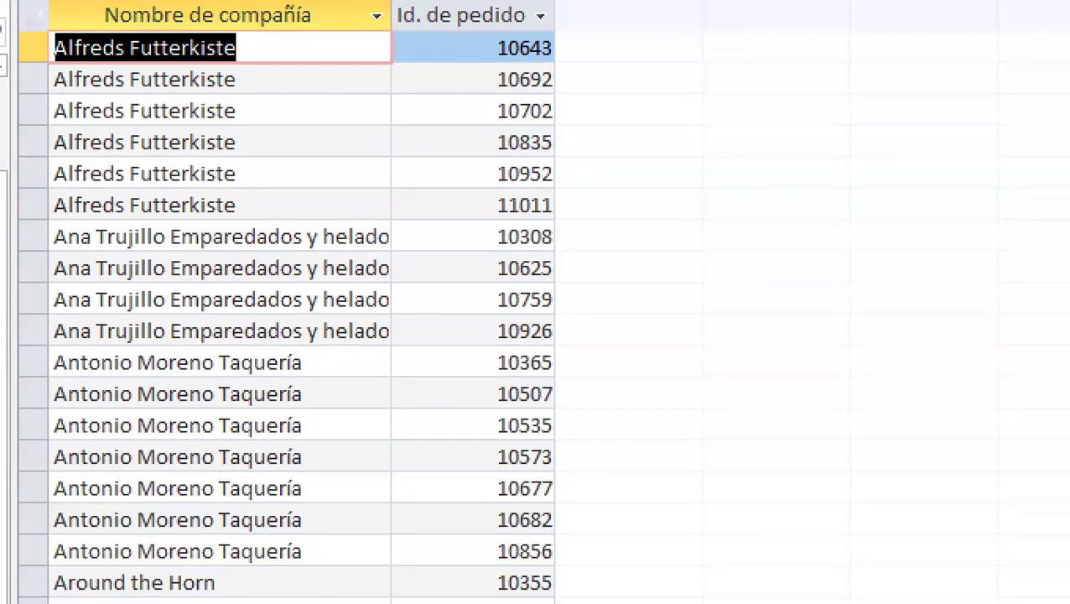
pyautogui.moveTo(14, 225)
pyautogui.mouseDown()
pyautogui.moveTo(210, 229)
pyautogui.moveTo(375, 210)
pyautogui.moveTo(700, 215)
pyautogui.mouseUp()
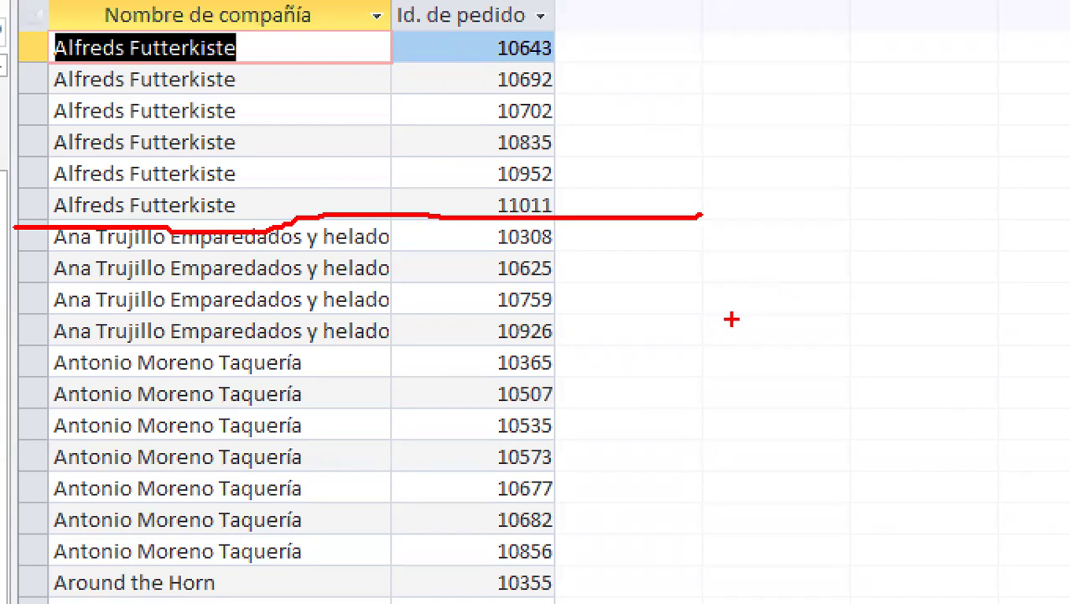
pyautogui.moveTo(577, 31)
pyautogui.mouseDown()
pyautogui.moveTo(687, 140)
pyautogui.moveTo(587, 214)
pyautogui.mouseUp()
pyautogui.moveTo(805, 138)
pyautogui.mouseDown()
pyautogui.moveTo(744, 131)
pyautogui.moveTo(692, 158)
pyautogui.moveTo(791, 171)
pyautogui.moveTo(803, 133)
pyautogui.mouseUp()
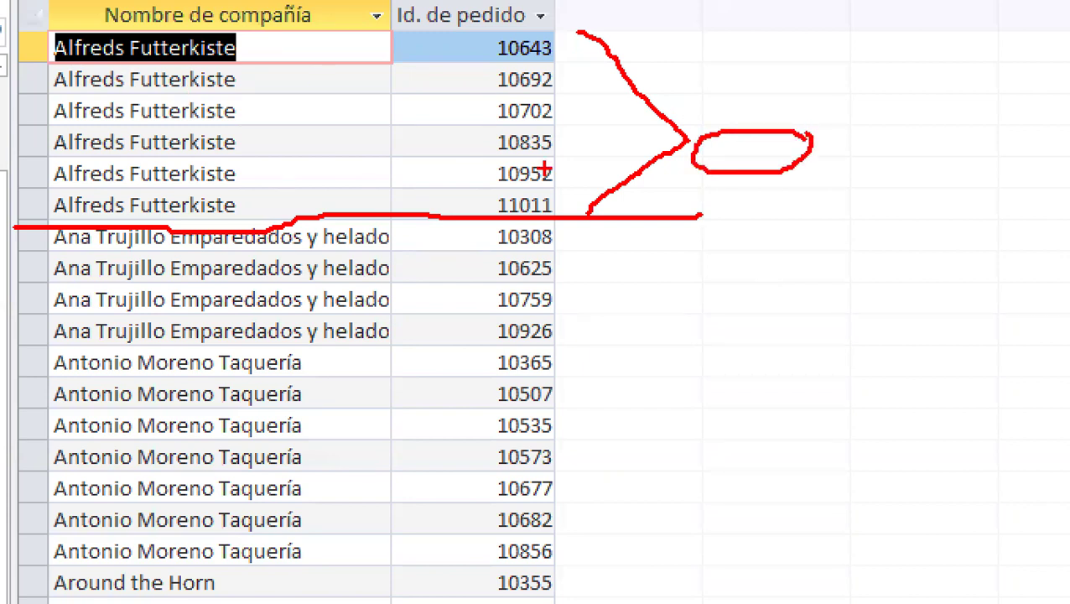
pyautogui.moveTo(509, 27)
pyautogui.mouseDown()
pyautogui.moveTo(627, 4)
pyautogui.moveTo(815, 2)
pyautogui.moveTo(921, 96)
pyautogui.moveTo(919, 117)
pyautogui.moveTo(850, 149)
pyautogui.moveTo(951, 171)
pyautogui.moveTo(979, 126)
pyautogui.moveTo(920, 123)
pyautogui.mouseUp()
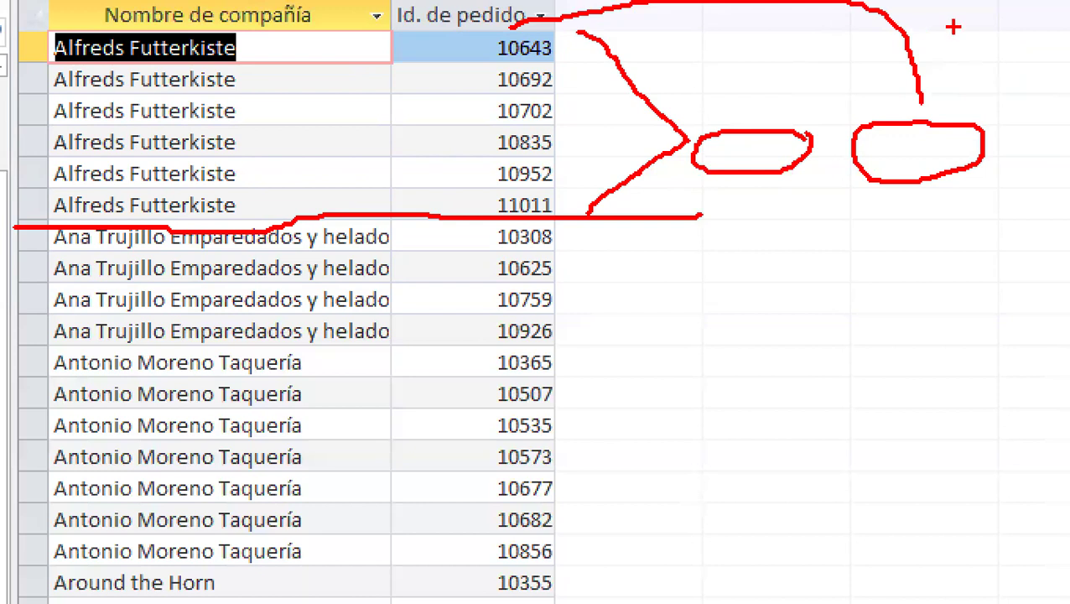
pyautogui.moveTo(955, 21)
pyautogui.mouseDown()
pyautogui.moveTo(966, 86)
pyautogui.moveTo(976, 56)
pyautogui.mouseUp()
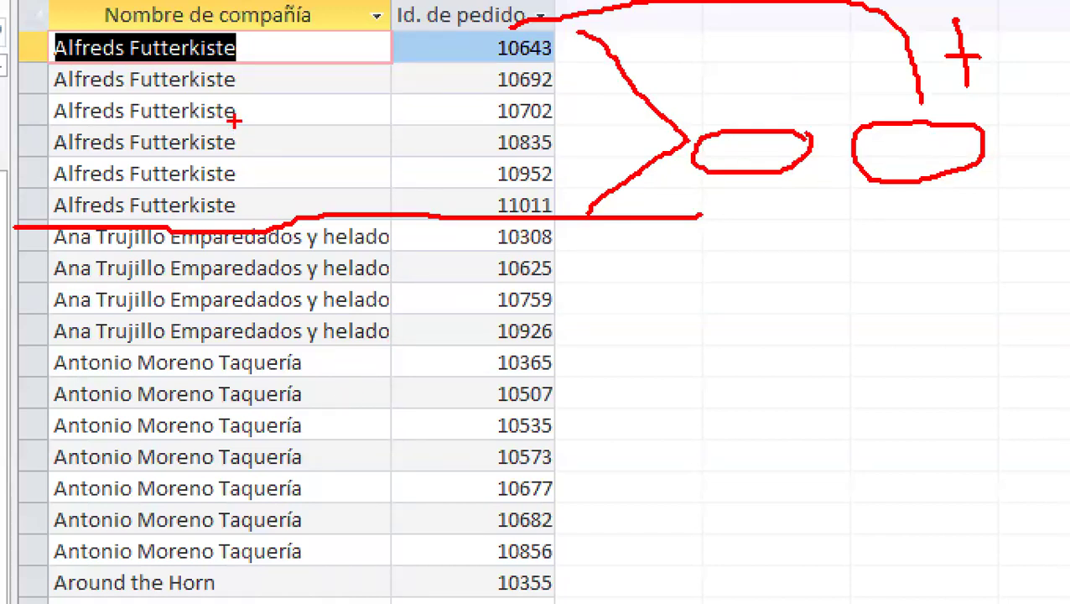
pyautogui.moveTo(927, 133)
pyautogui.mouseDown()
pyautogui.moveTo(914, 157)
pyautogui.moveTo(942, 154)
pyautogui.moveTo(915, 147)
pyautogui.mouseUp()
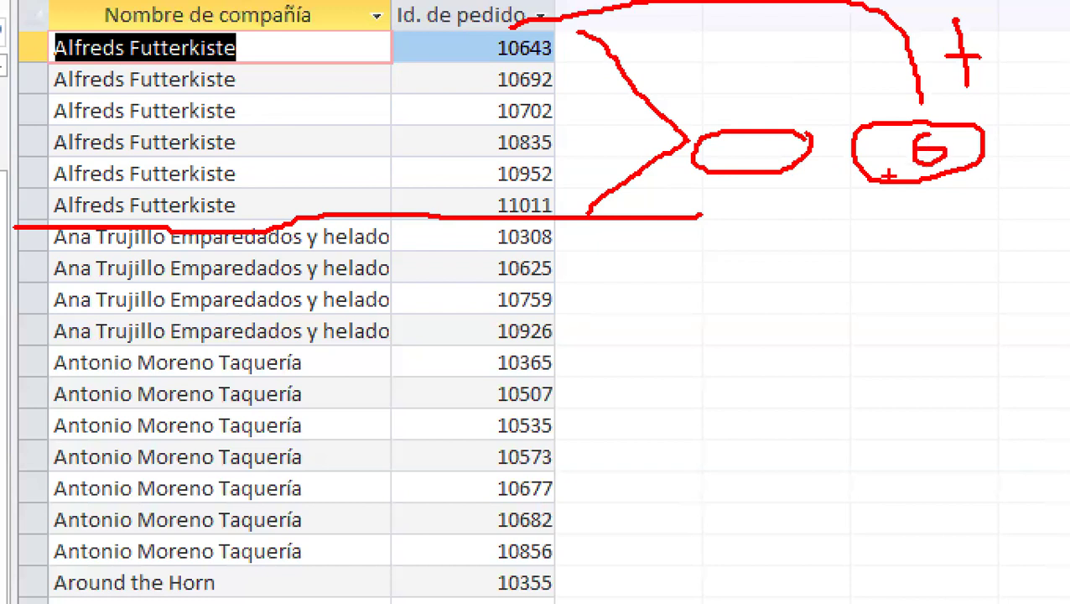
# Annotate the second company's rows as another group with a count of 4, then leave the zoomed annotation view.
pyautogui.moveTo(1, 344); pyautogui.dragTo(686, 344)
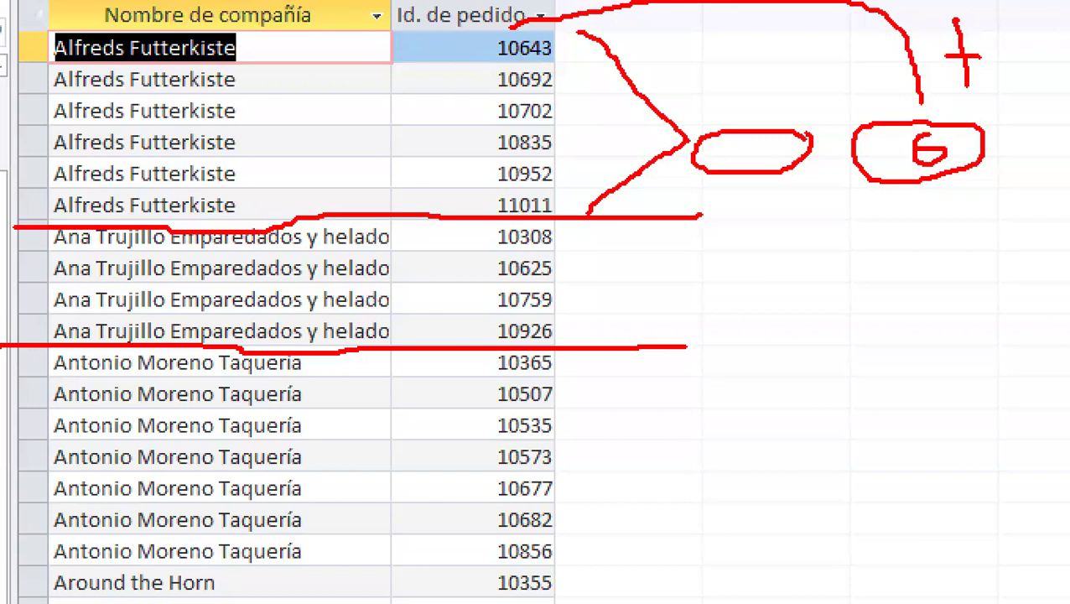
pyautogui.moveTo(624, 208)
pyautogui.mouseDown()
pyautogui.moveTo(705, 268)
pyautogui.moveTo(612, 346)
pyautogui.mouseUp()
pyautogui.moveTo(941, 248)
pyautogui.mouseDown()
pyautogui.moveTo(924, 258)
pyautogui.moveTo(975, 268)
pyautogui.moveTo(951, 288)
pyautogui.mouseUp()
pyautogui.moveTo(785, 243)
pyautogui.mouseDown()
pyautogui.moveTo(717, 243)
pyautogui.moveTo(877, 253)
pyautogui.moveTo(810, 245)
pyautogui.mouseUp()
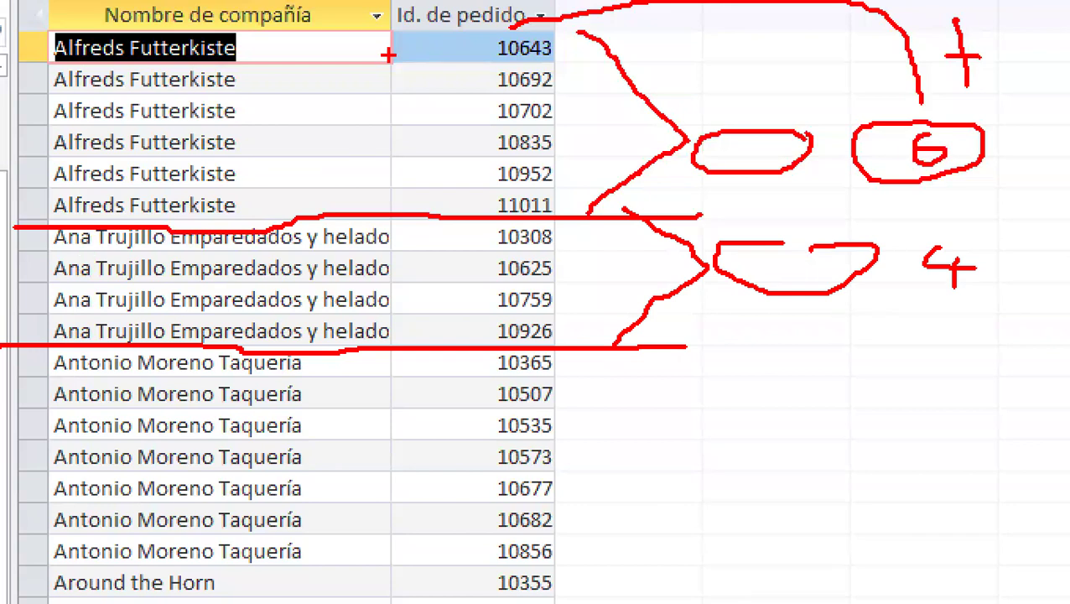
pyautogui.moveTo(541, 16); pyautogui.dragTo(508, 25)
pyautogui.press('Escape')
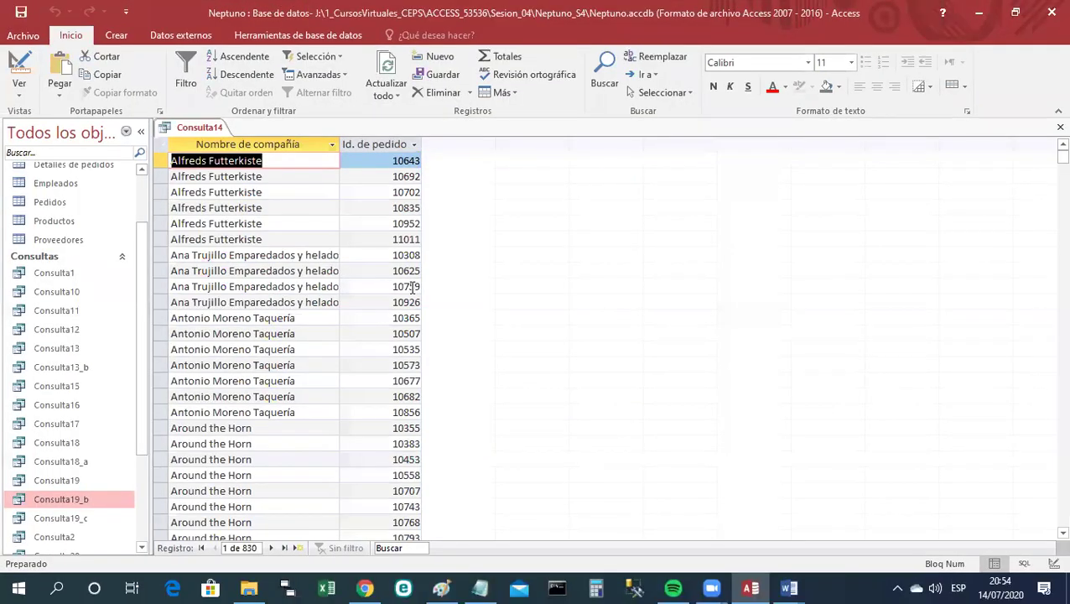
# Return to design view, enable totals, and set the IdPedido total to Cuenta.
pyautogui.rightClick(212, 131)
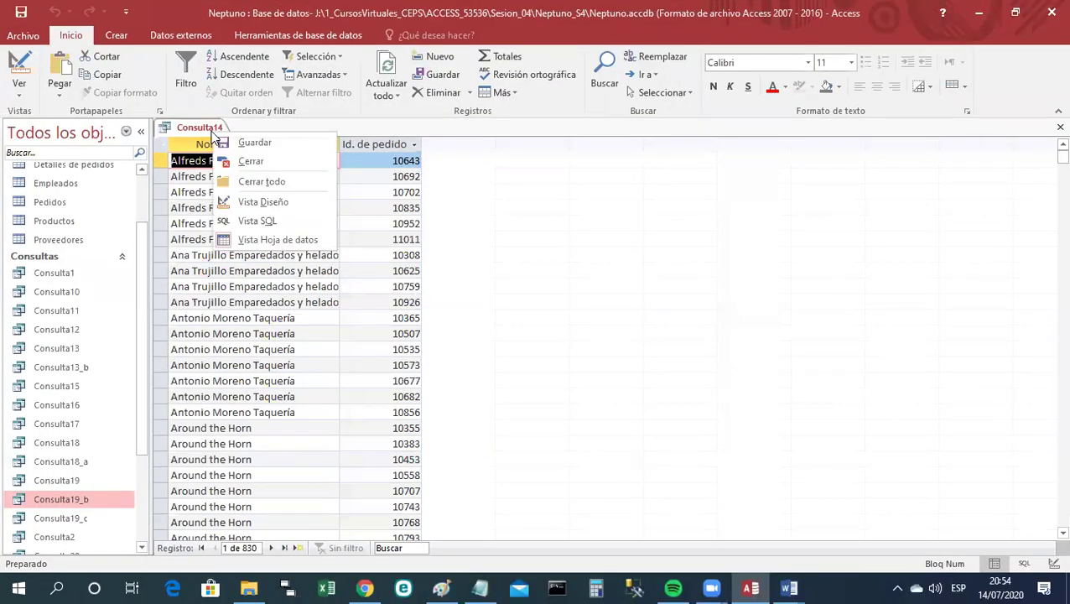
pyautogui.click(242, 205)
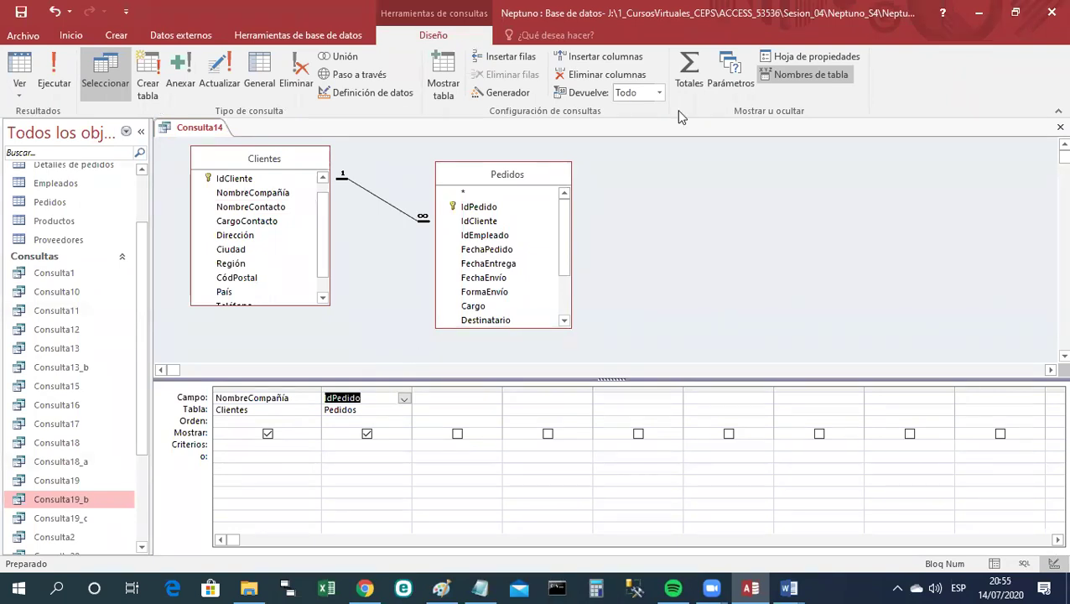
pyautogui.click(689, 75)
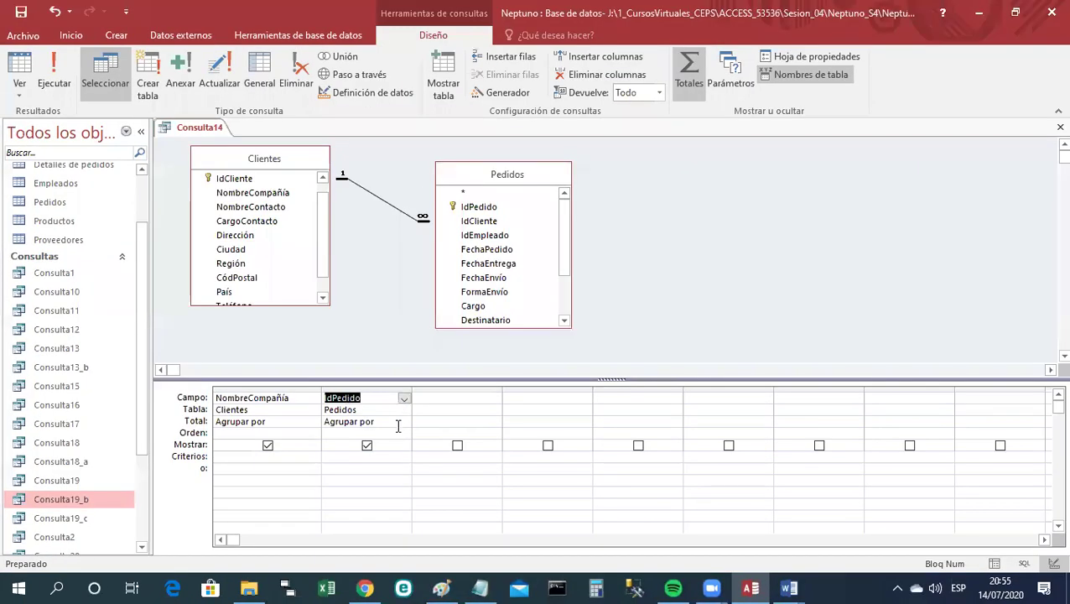
pyautogui.click(400, 425)
pyautogui.click(404, 422)
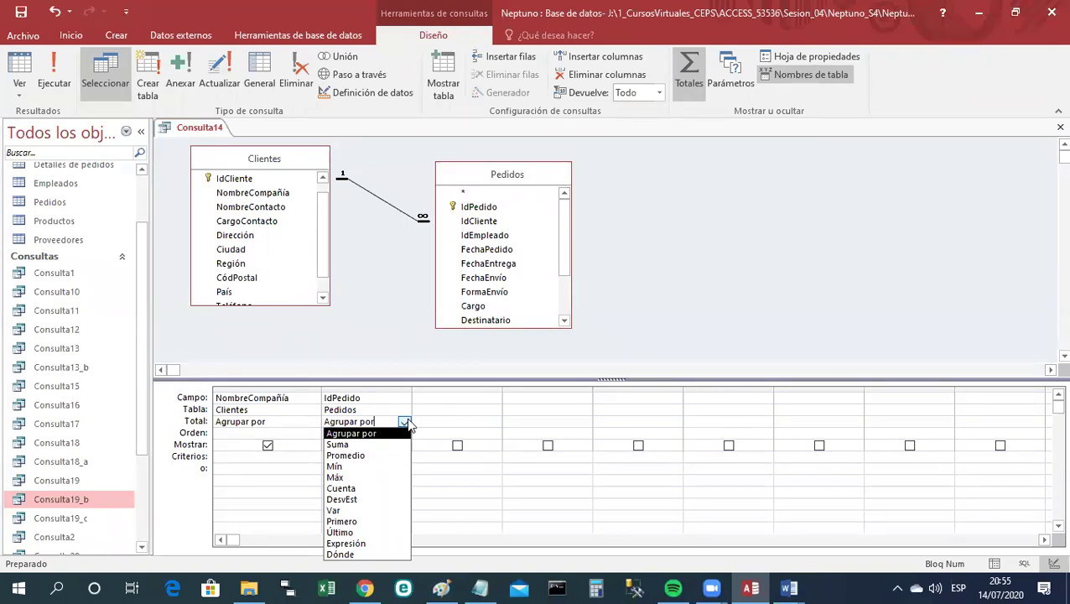
pyautogui.click(362, 488)
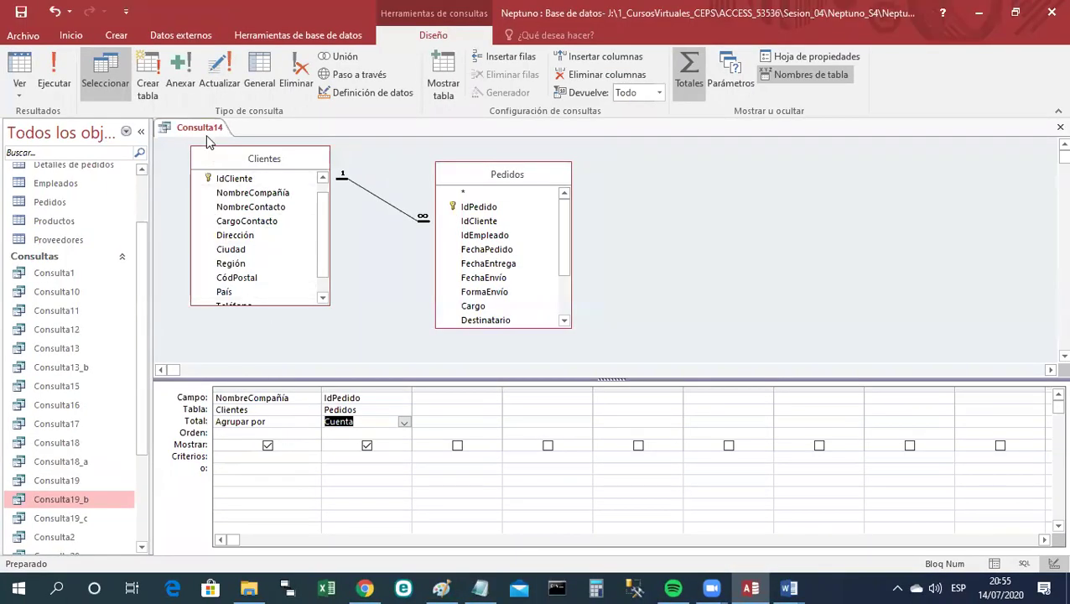
# Review the order counts per company in datasheet view and return to design view.
pyautogui.rightClick(207, 132)
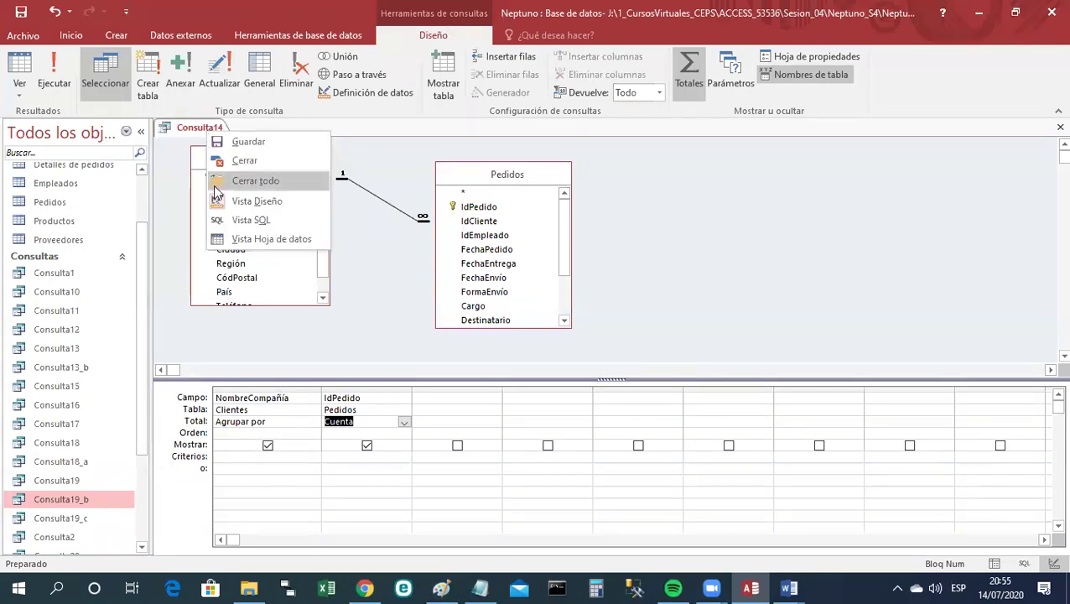
pyautogui.click(247, 239)
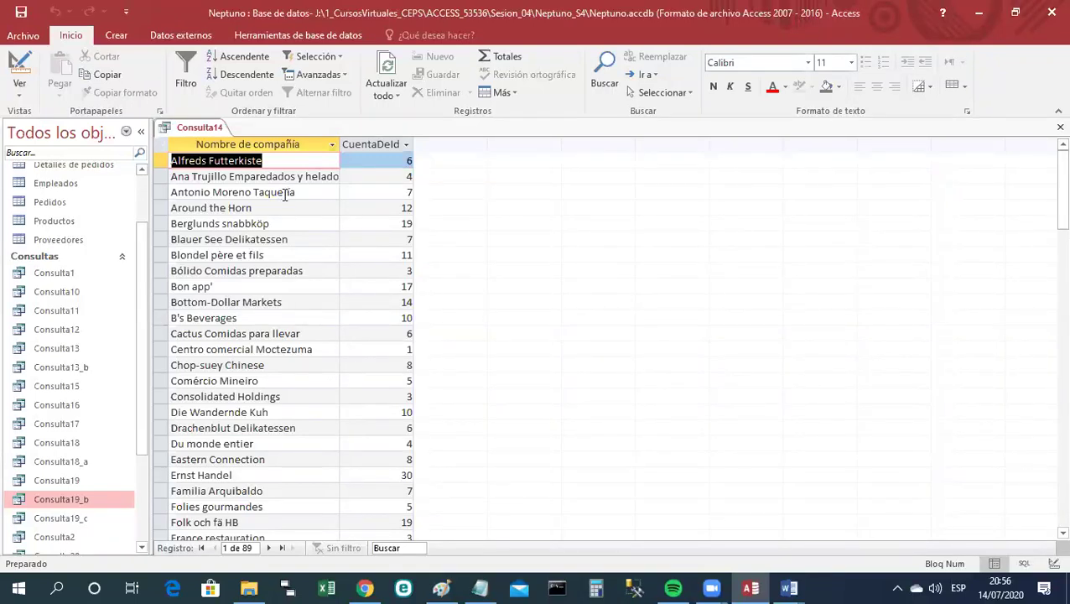
pyautogui.rightClick(203, 132)
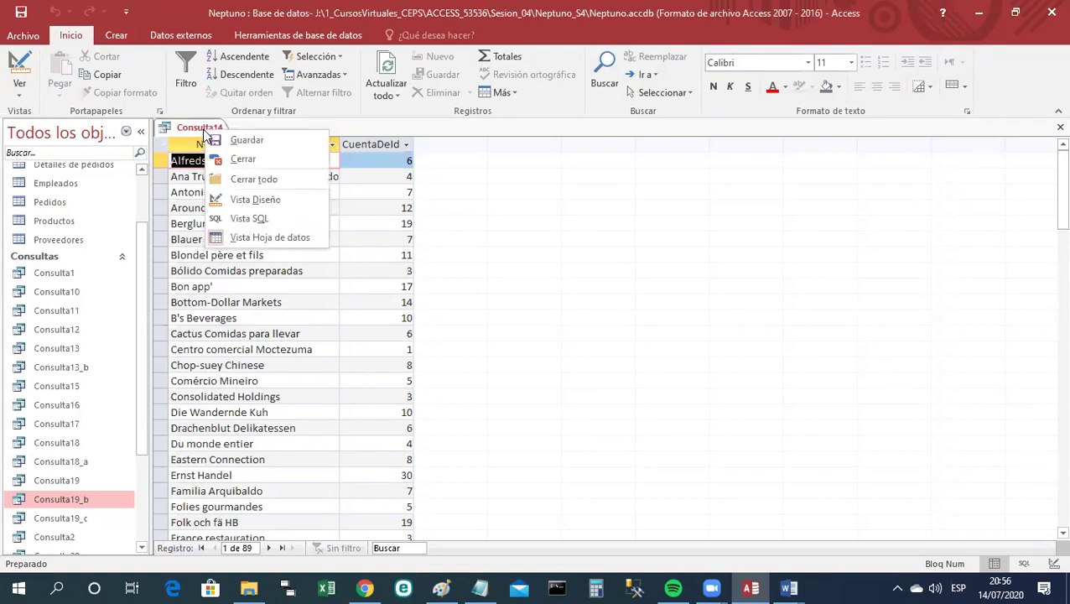
pyautogui.click(255, 201)
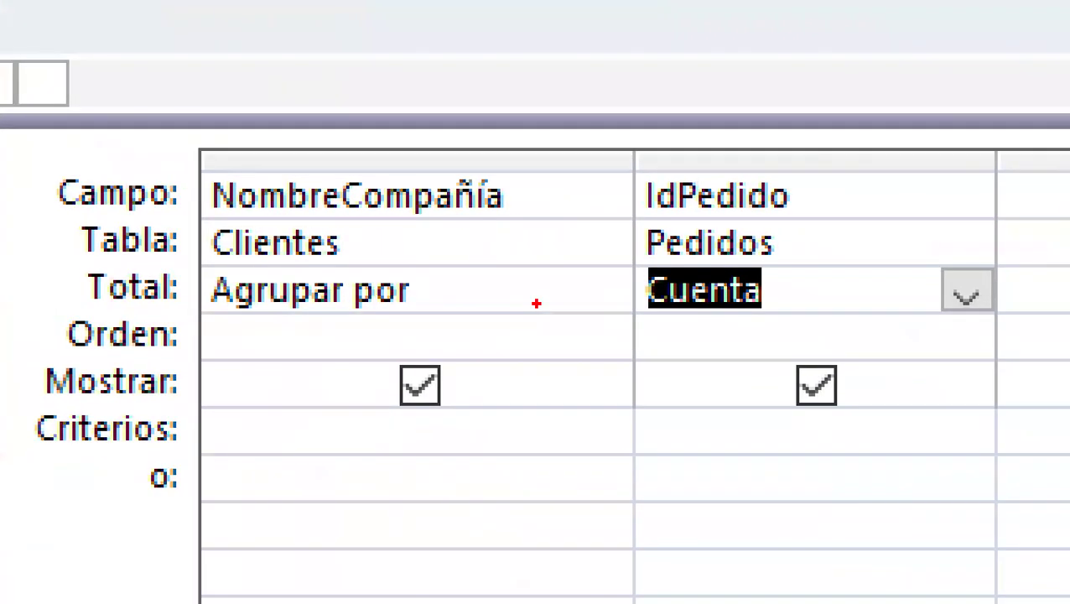
# Mark the sort row under IdPedido in the zoomed grid, then sort the IdPedido count as Descendente.
pyautogui.moveTo(642, 339); pyautogui.dragTo(1006, 342)
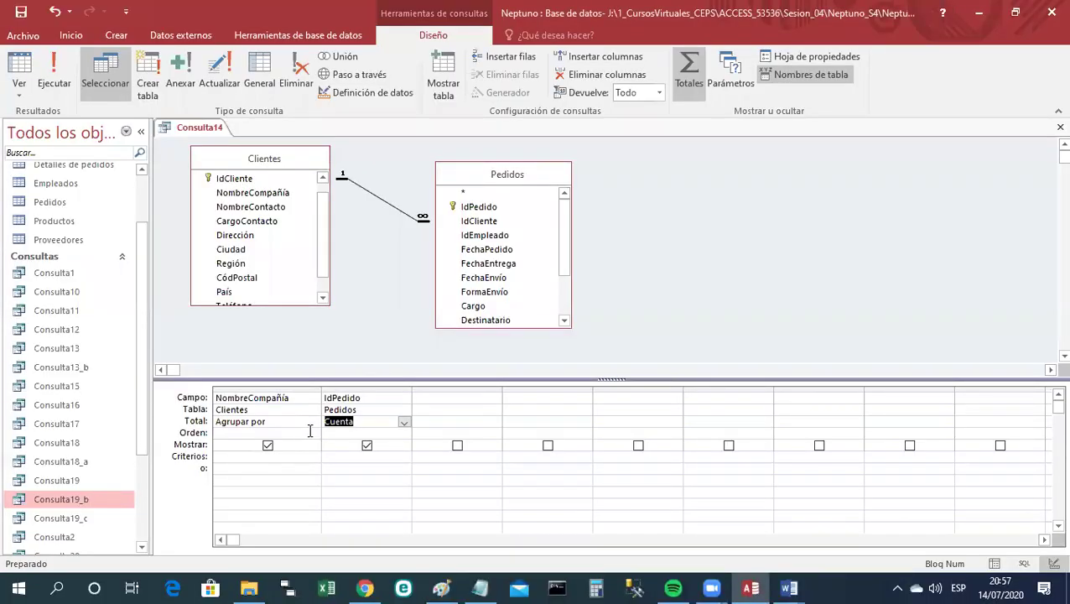
pyautogui.click(379, 432)
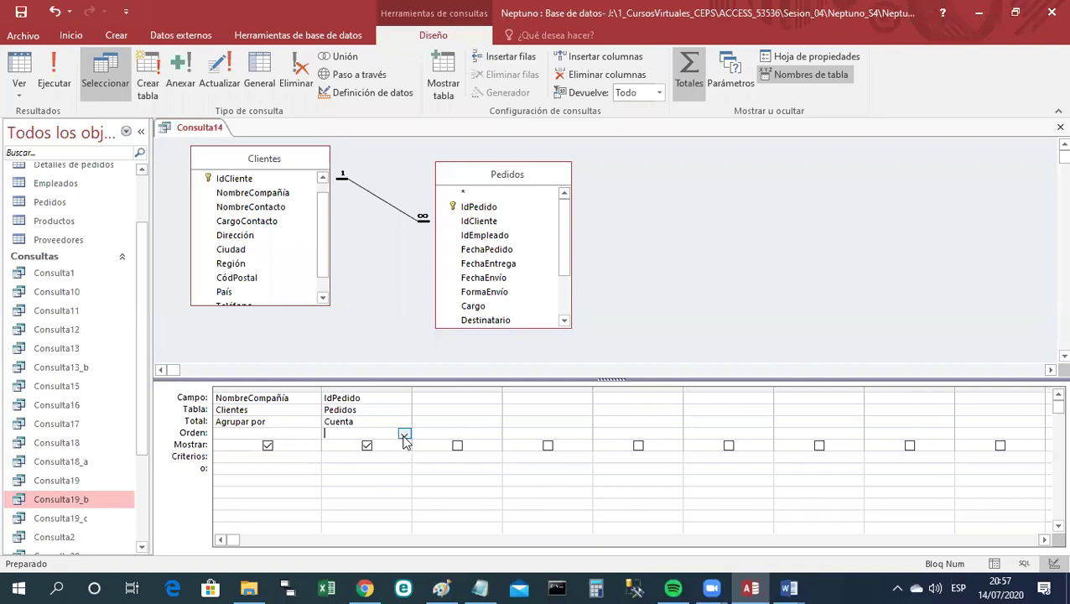
pyautogui.click(404, 435)
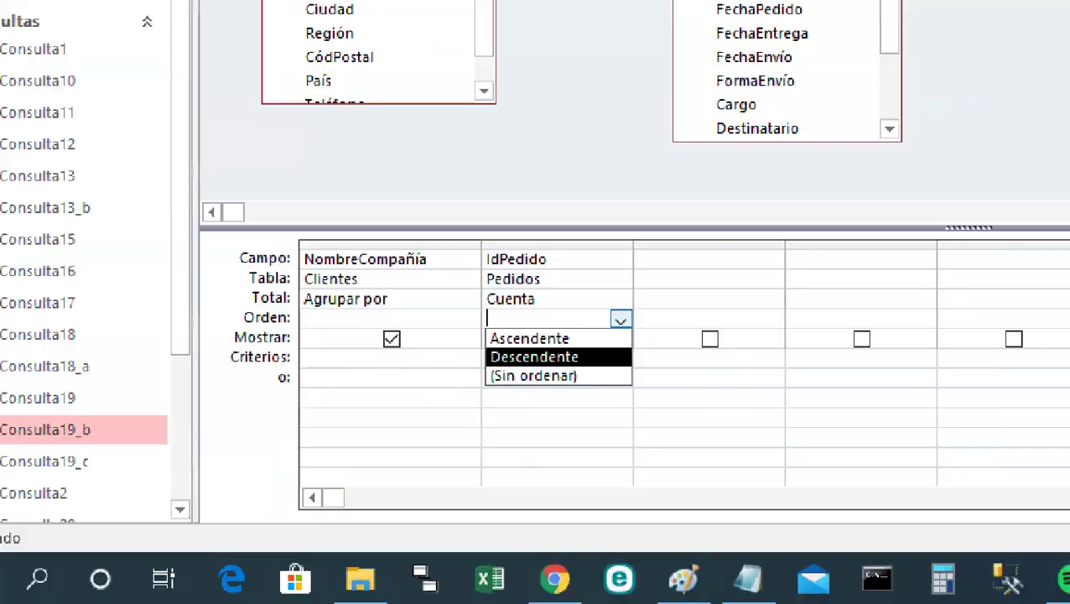
pyautogui.click(358, 453)
pyautogui.click(404, 434)
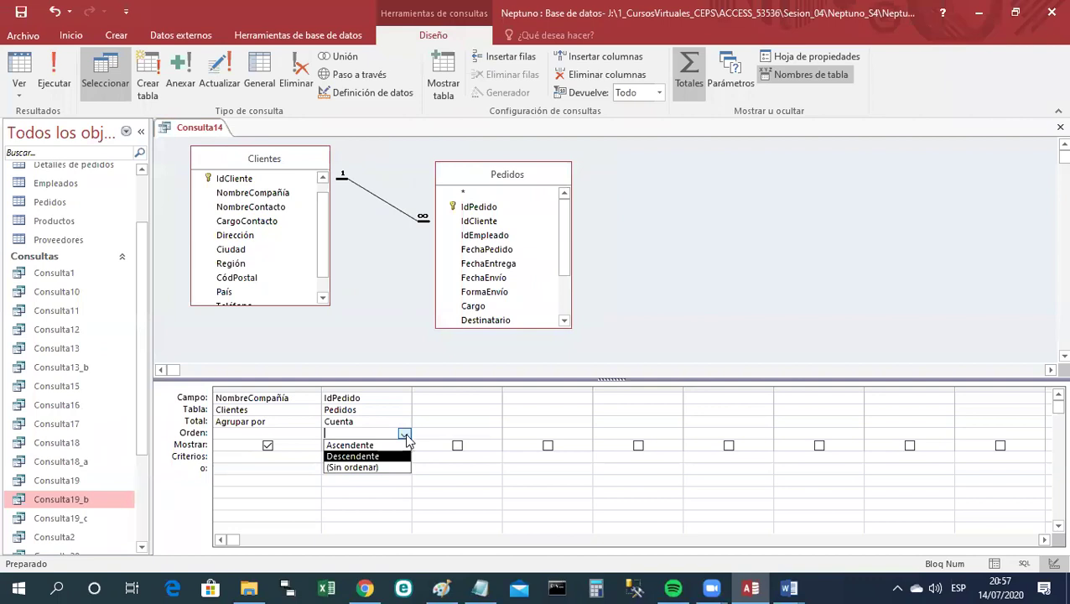
pyautogui.click(398, 455)
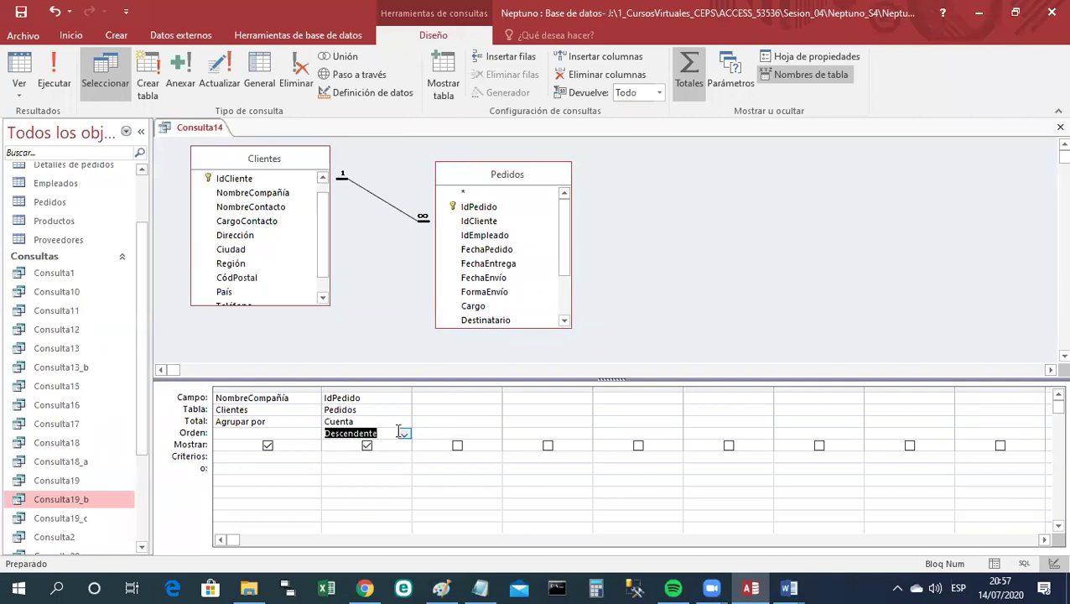
# Review the sorted order counts through to the last record in datasheet view, then return to design view.
pyautogui.rightClick(201, 139)
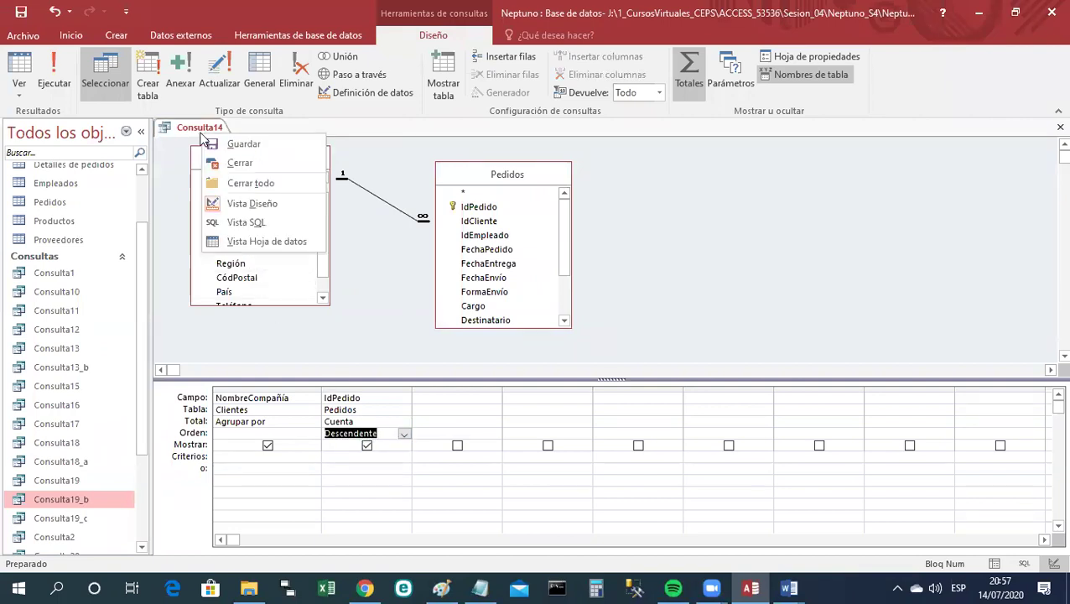
pyautogui.click(236, 242)
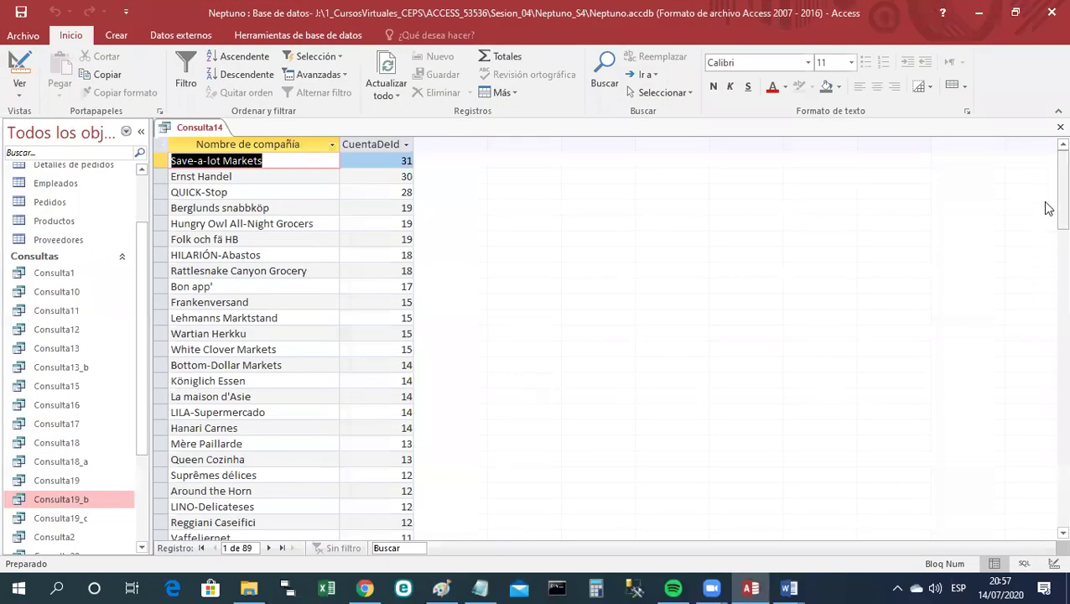
pyautogui.scroll(-1, 1046, 243)
pyautogui.moveTo(1061, 234); pyautogui.dragTo(1046, 446)
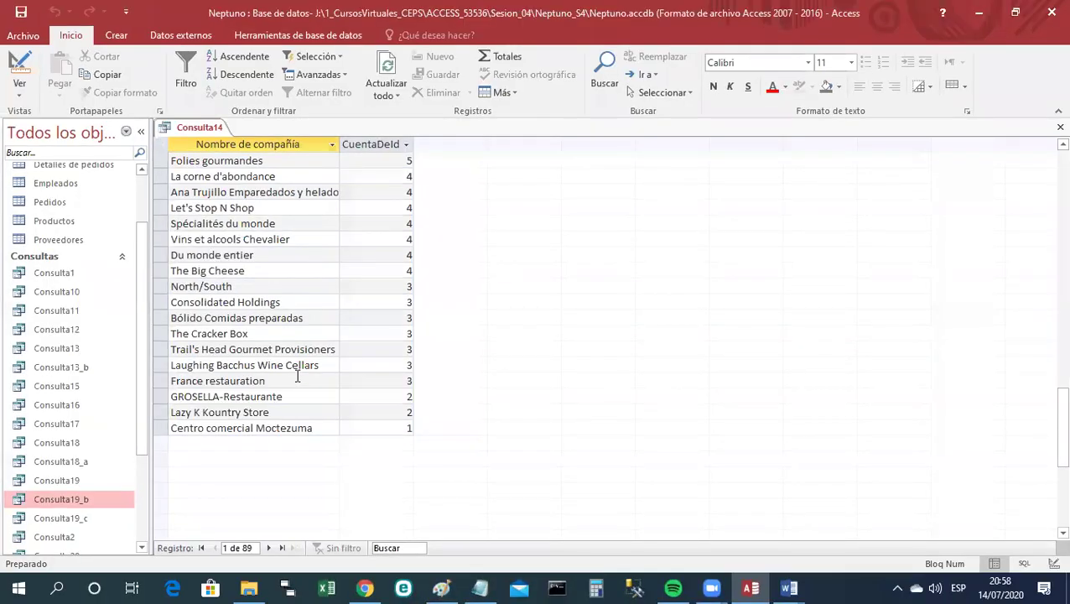
pyautogui.moveTo(1049, 442); pyautogui.dragTo(1046, 153)
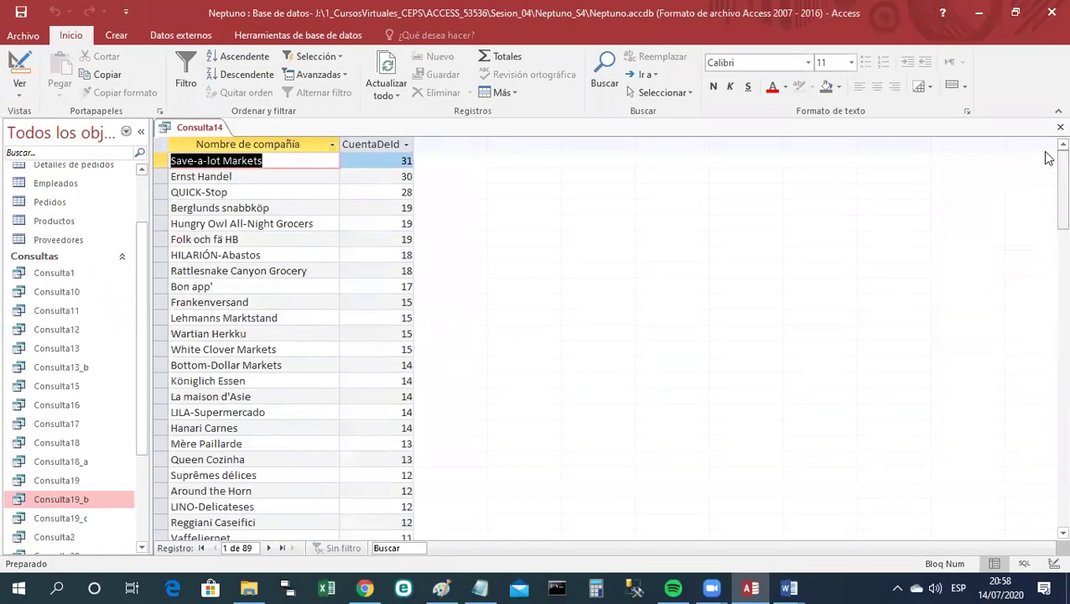
pyautogui.rightClick(196, 130)
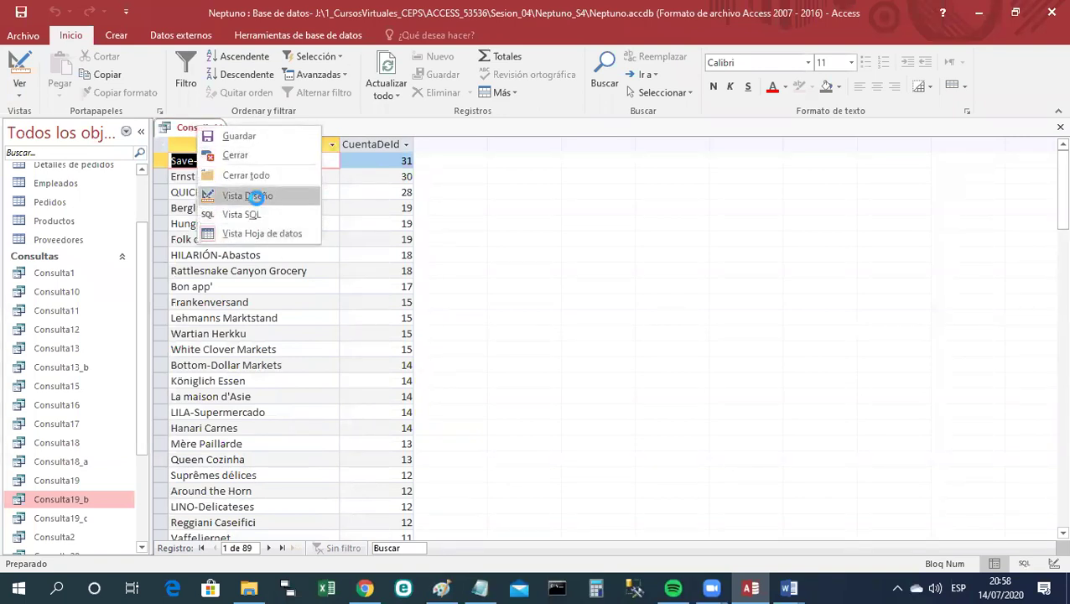
pyautogui.click(256, 199)
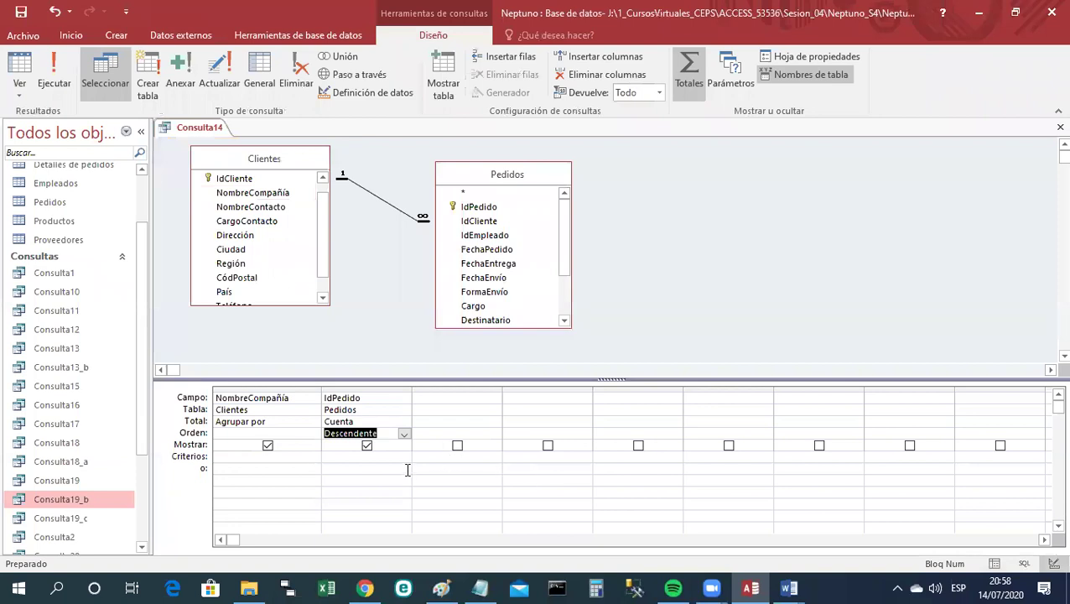
pyautogui.click(422, 445)
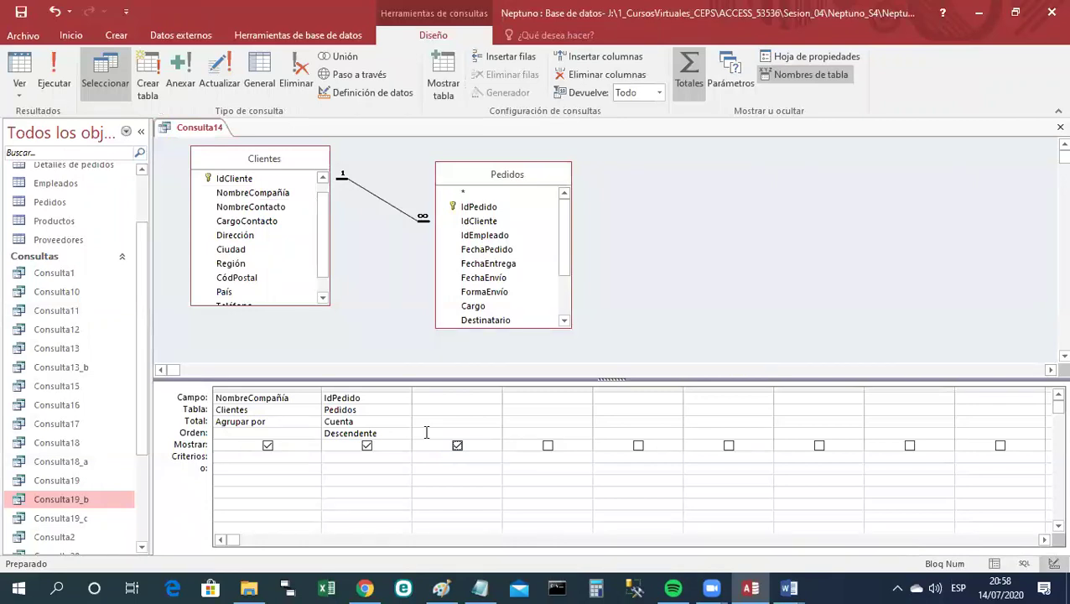
# Save the query under the name Consulta21.
pyautogui.rightClick(214, 132)
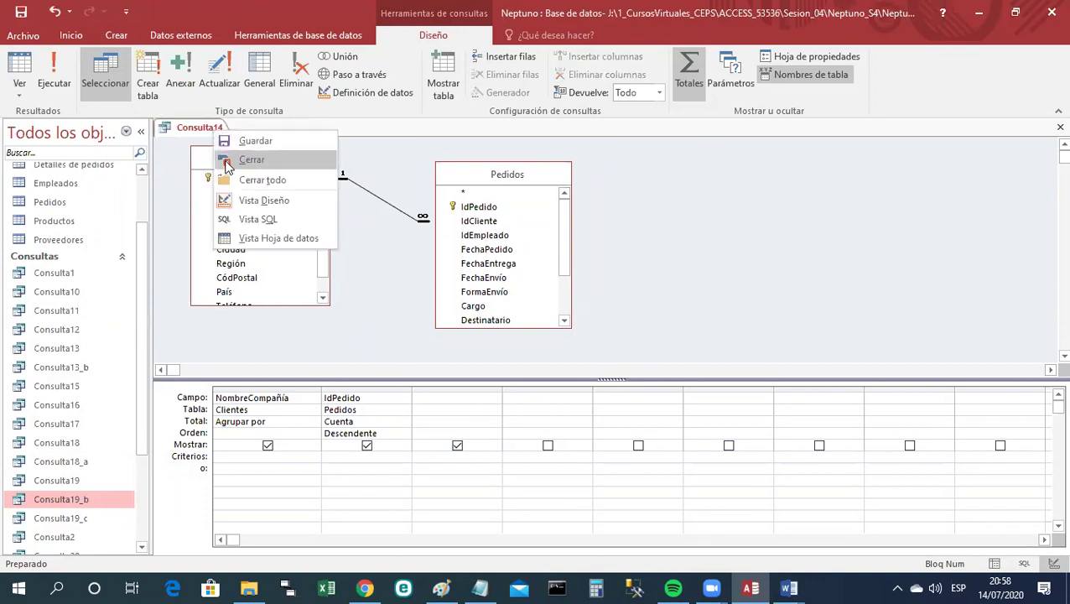
pyautogui.click(243, 141)
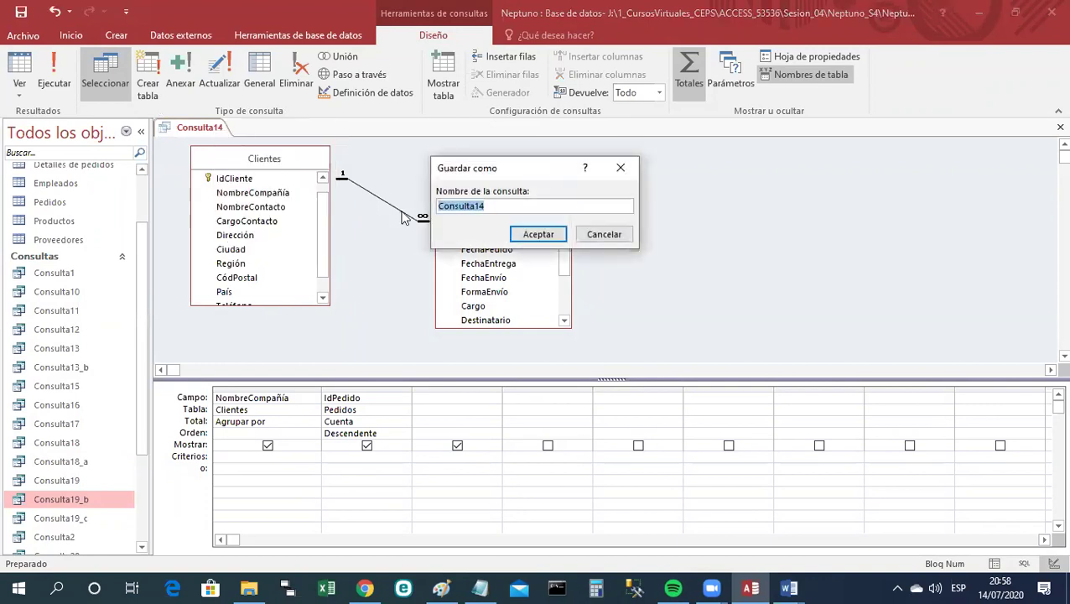
pyautogui.click(482, 206)
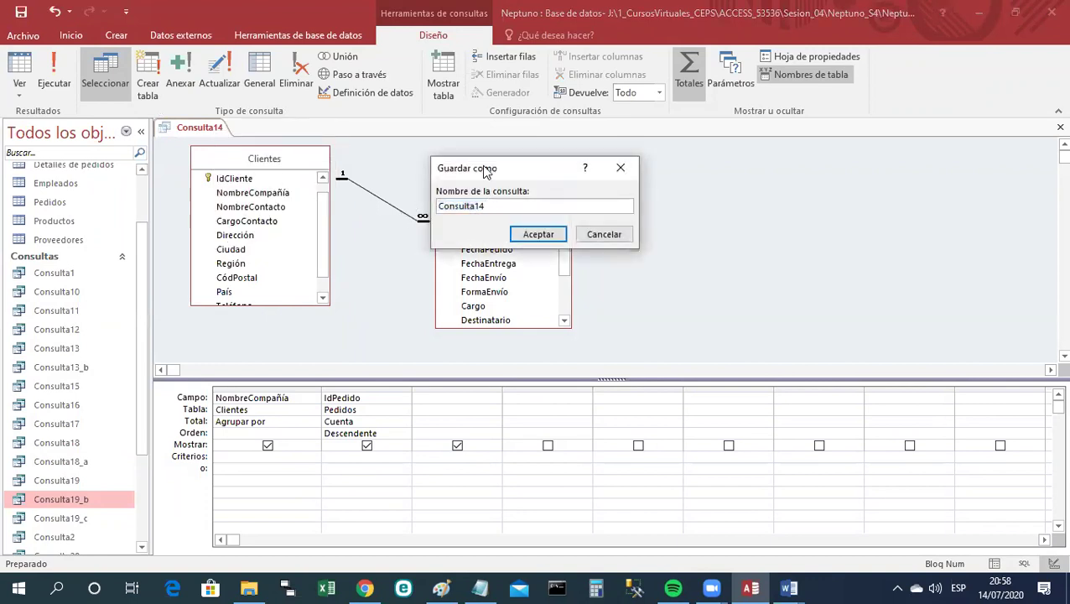
pyautogui.press('BackSpace')
pyautogui.press('BackSpace')
pyautogui.write('21')
pyautogui.click(554, 234)
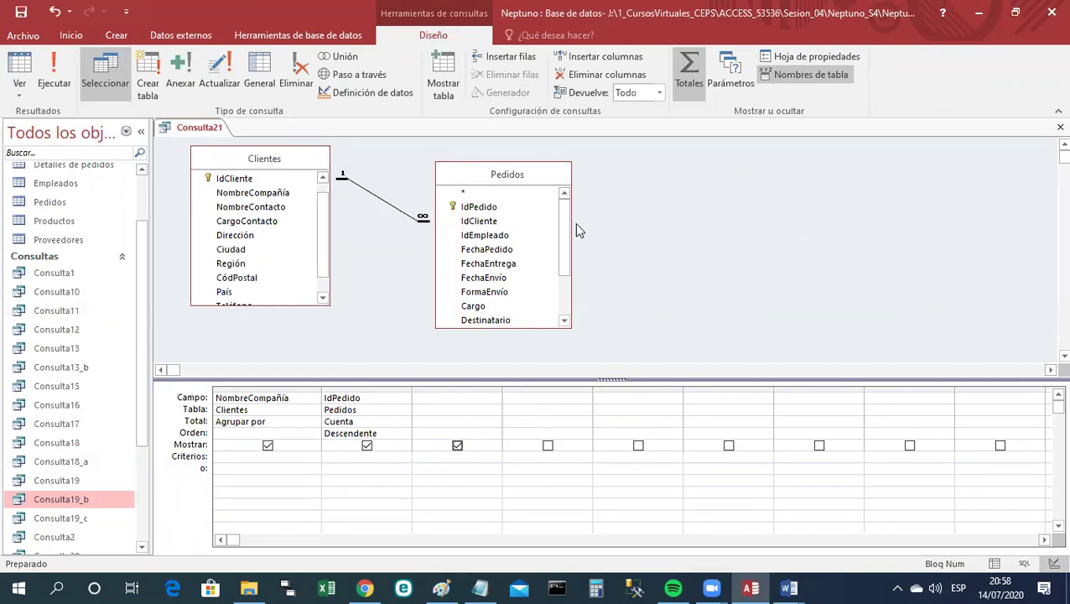
# Copy Consulta21's SQL code from SQL view and paste it under the CONSULTA 21 heading in the Códigos SQL de la Sesión 4 Word document.
pyautogui.rightClick(211, 134)
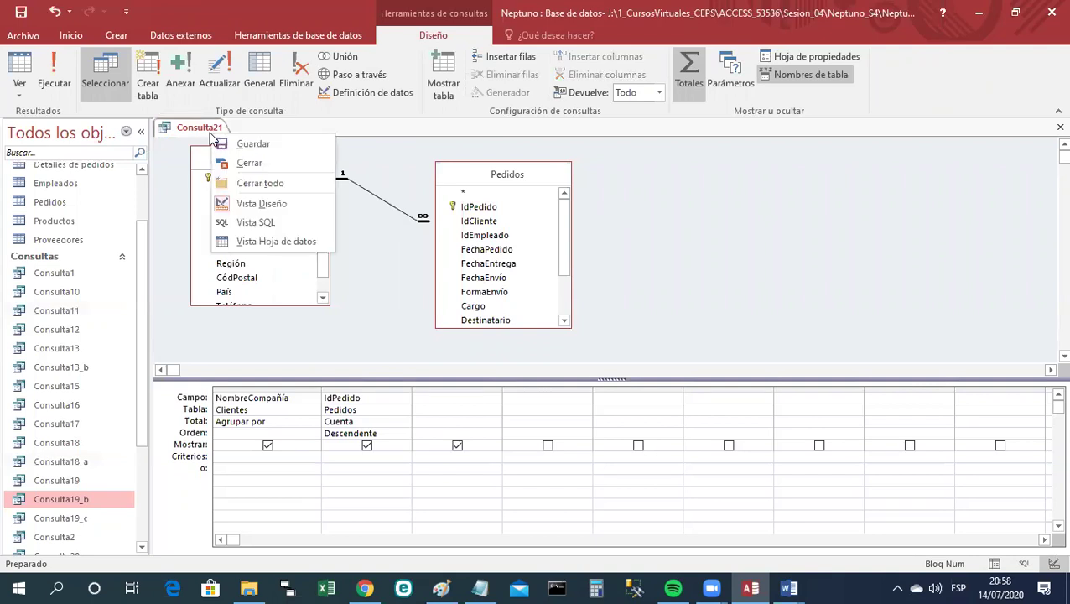
pyautogui.click(249, 221)
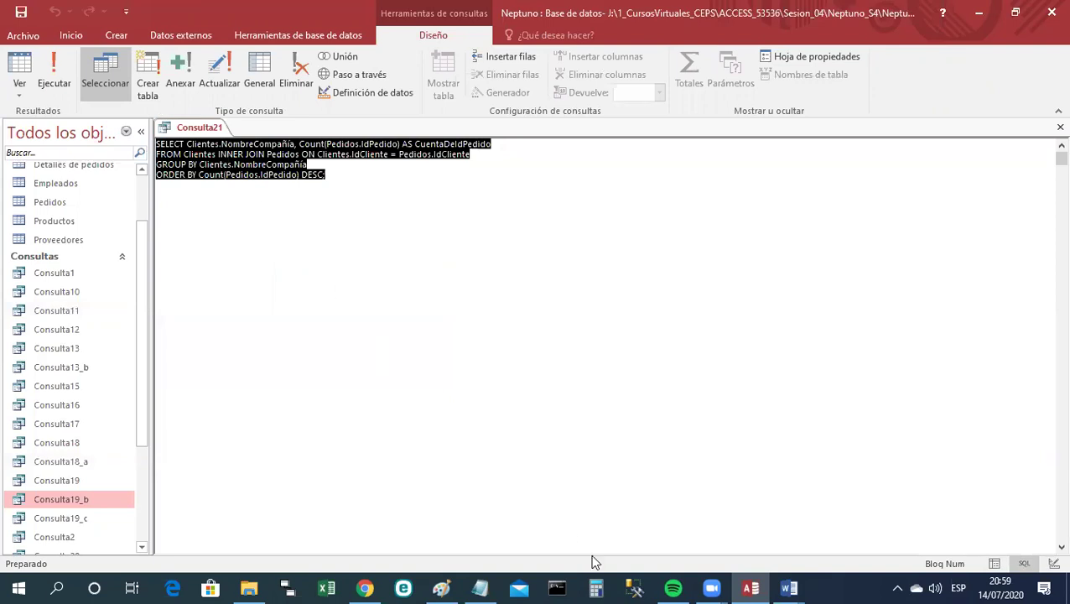
pyautogui.click(789, 587)
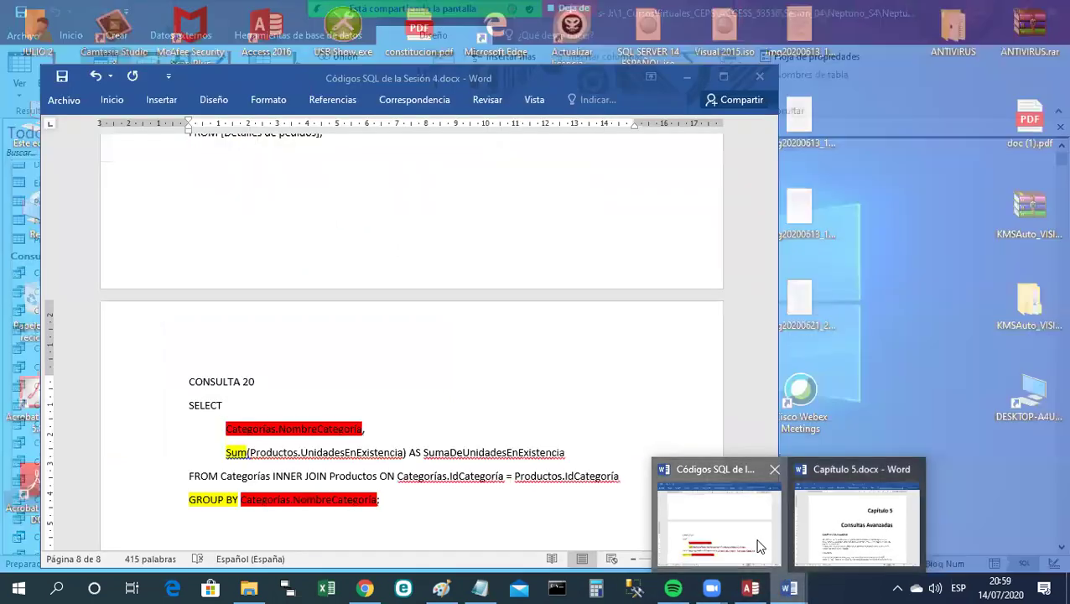
pyautogui.click(759, 543)
pyautogui.scroll(-1, 590, 538)
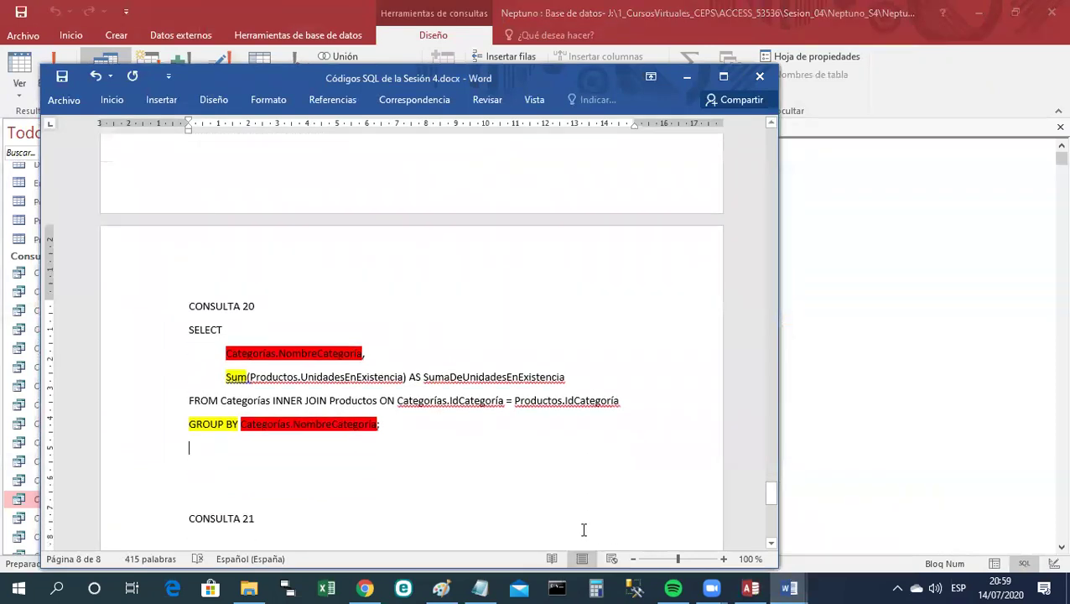
pyautogui.scroll(-1, 508, 524)
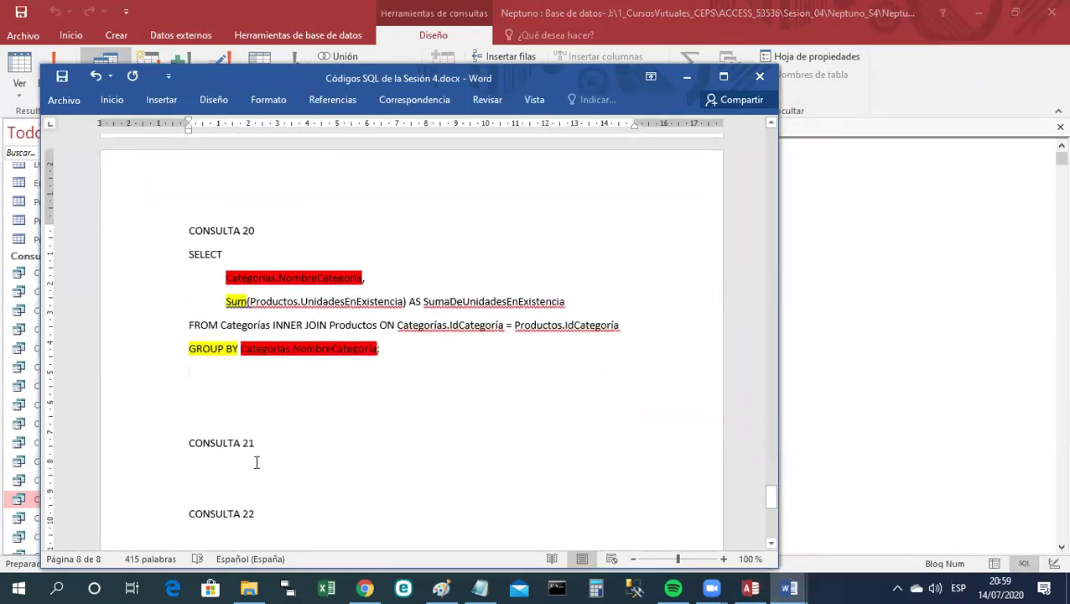
pyautogui.click(248, 465)
pyautogui.write('SELECT Clientes.NombreCompañía, Count(Pedidos.IdPedido) AS CuentaDeIdPedido FROM Clientes INNER JOIN Pedidos ON Clientes.IdCliente = Pedidos.IdCliente GROUP BY Clientes.NombreCompañía ORDER BY Count(Pedidos.IdPedido) DESC;')
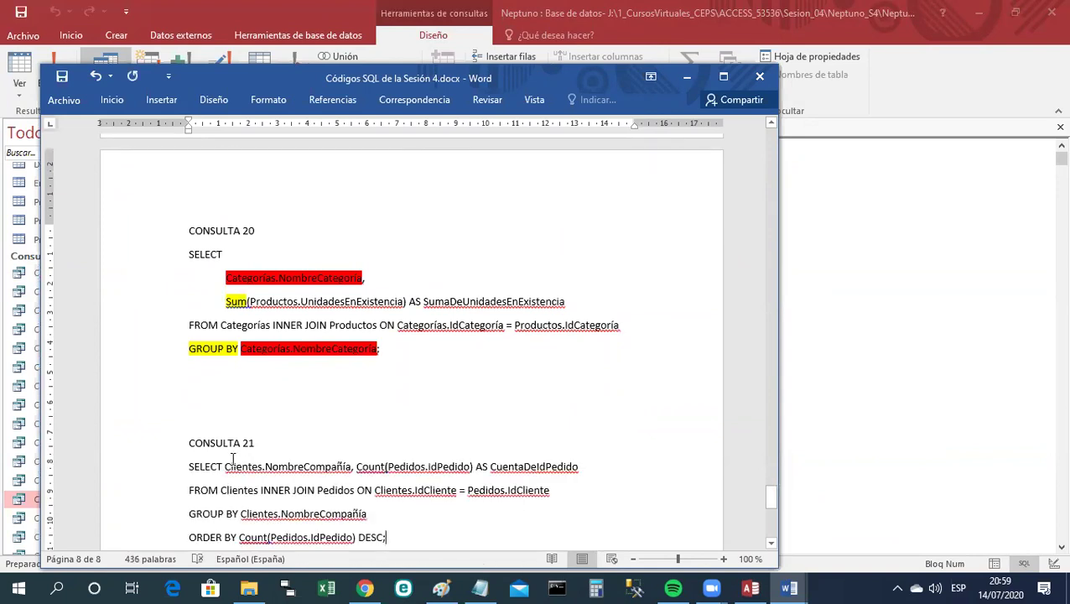
# Reduce the gap between the CONSULTA 20 code and the CONSULTA 21 heading to a single blank line.
pyautogui.click(184, 377)
pyautogui.press('Delete')
pyautogui.press('Delete')
pyautogui.press('Delete')
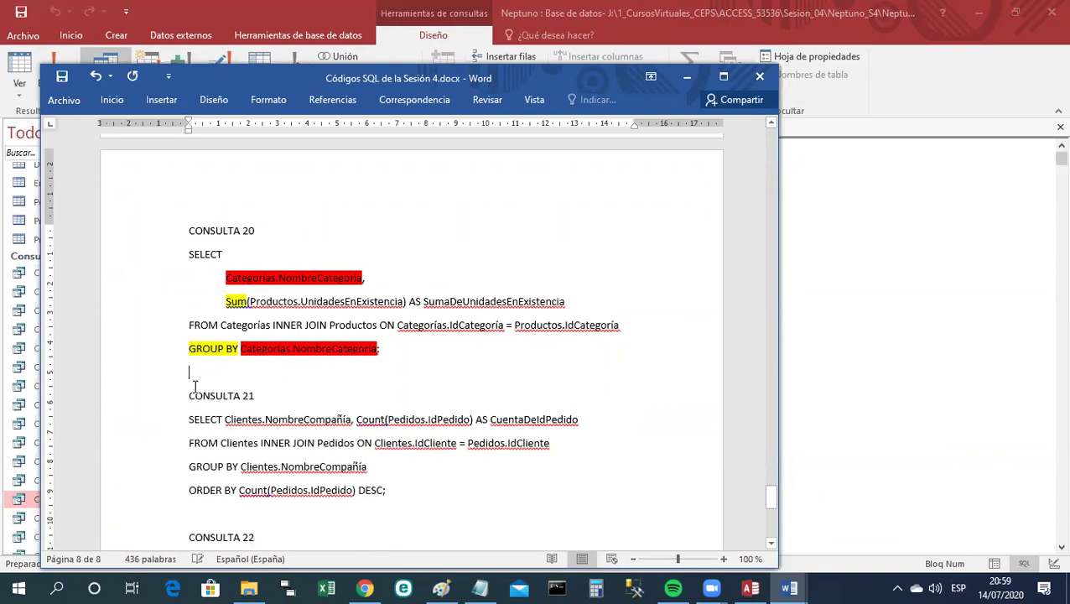
pyautogui.press('Return')
# Split the CONSULTA 21 SELECT list so Clientes.NombreCompañía and the Count expression each sit on their own indented line.
pyautogui.click(225, 420)
pyautogui.press('Return')
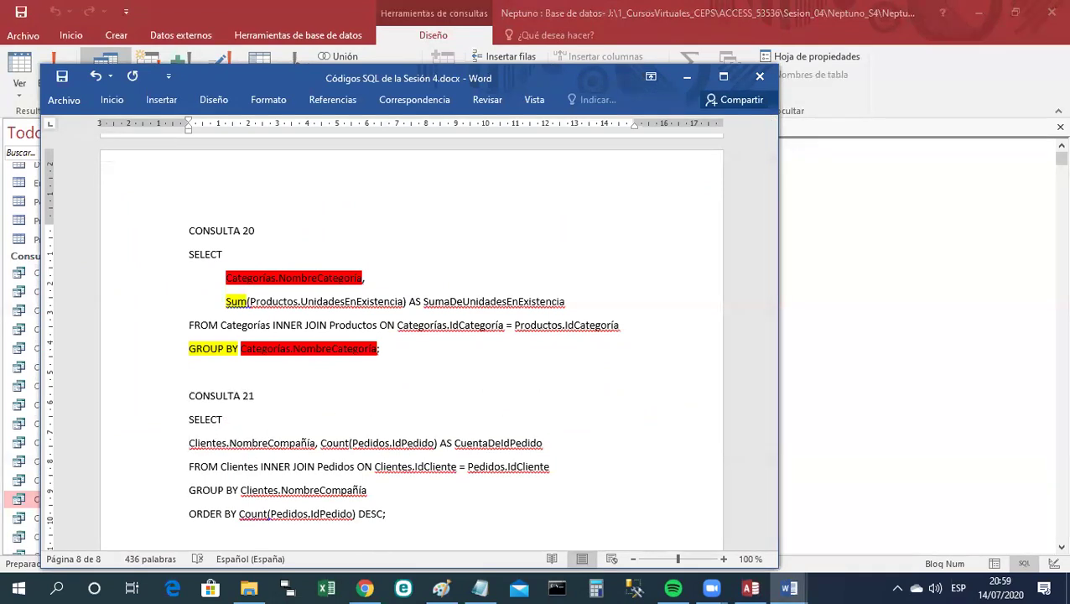
pyautogui.press('Tab')
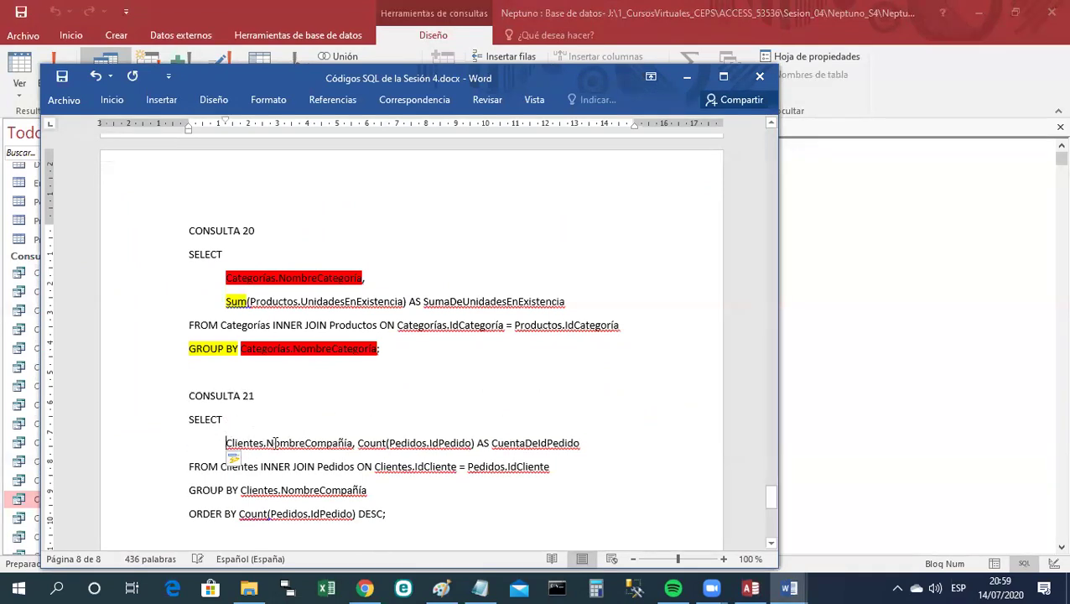
pyautogui.click(355, 444)
pyautogui.press('Return')
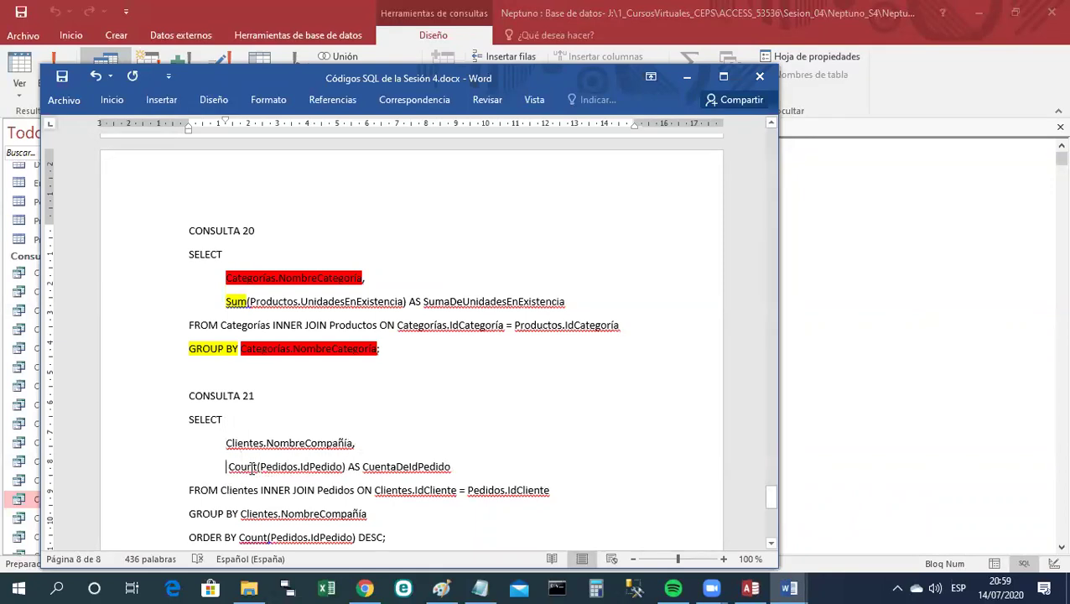
# Highlight Count in the SELECT list and GROUP BY in yellow within the CONSULTA 21 code.
pyautogui.doubleClick(251, 468)
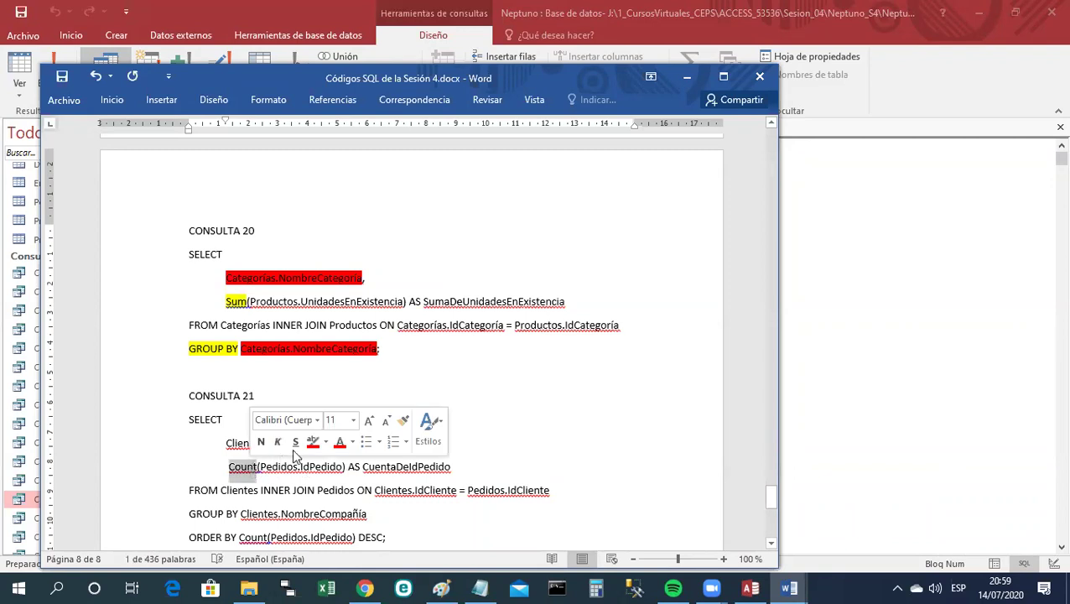
pyautogui.click(326, 443)
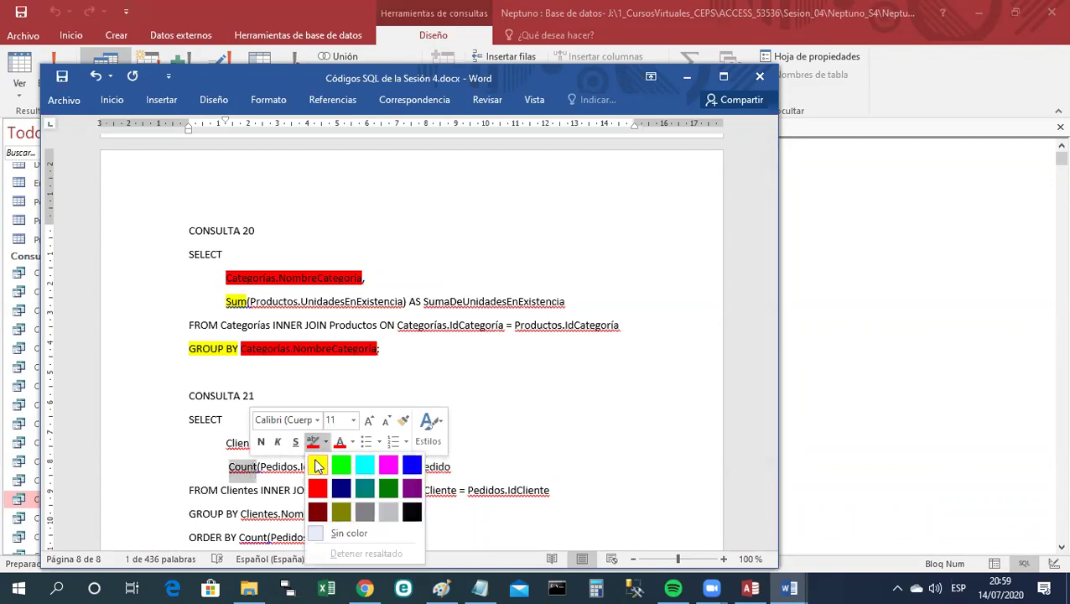
pyautogui.click(317, 464)
pyautogui.click(481, 464)
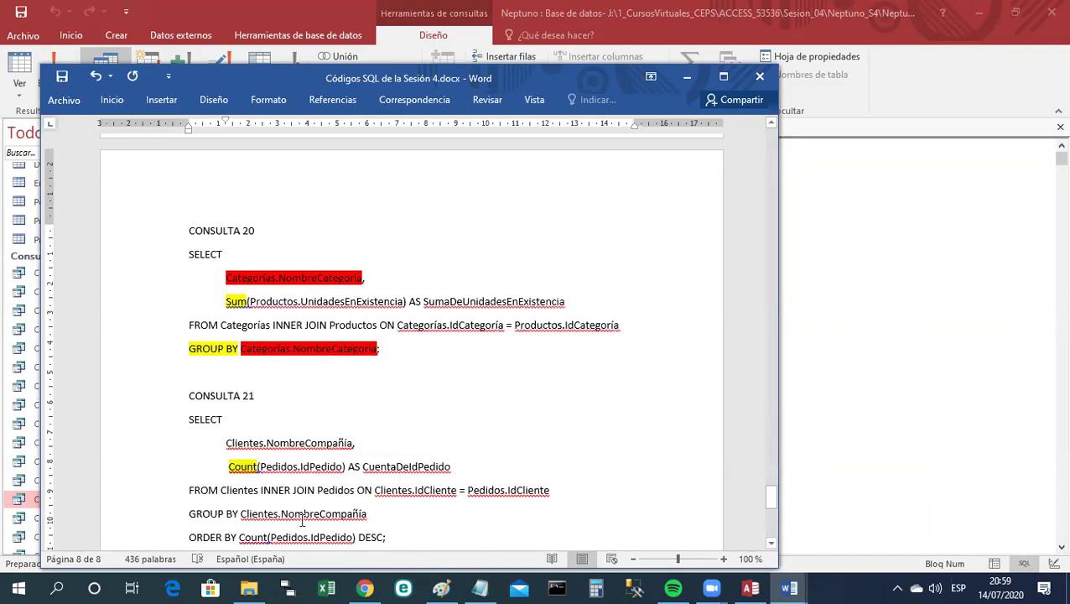
pyautogui.scroll(-1, 223, 514)
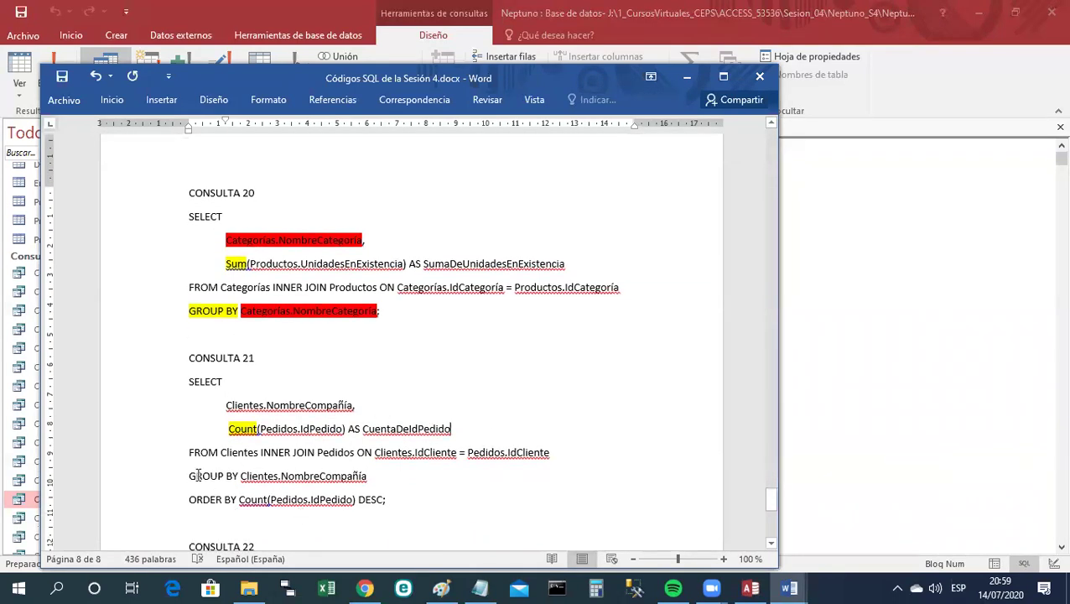
pyautogui.moveTo(190, 476); pyautogui.dragTo(241, 439)
pyautogui.scroll(-1, 212, 473)
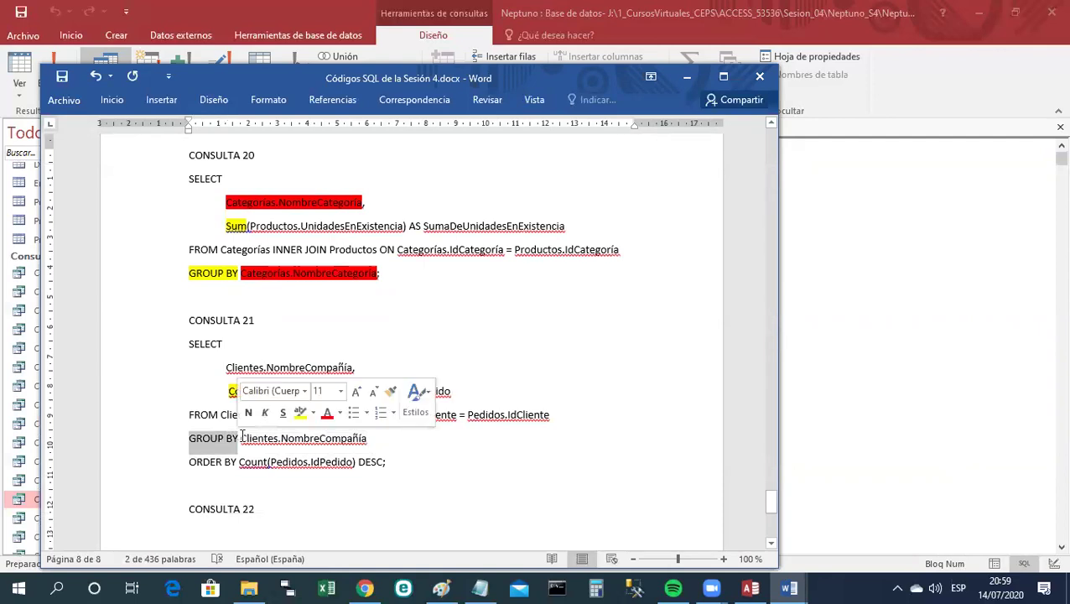
pyautogui.click(299, 412)
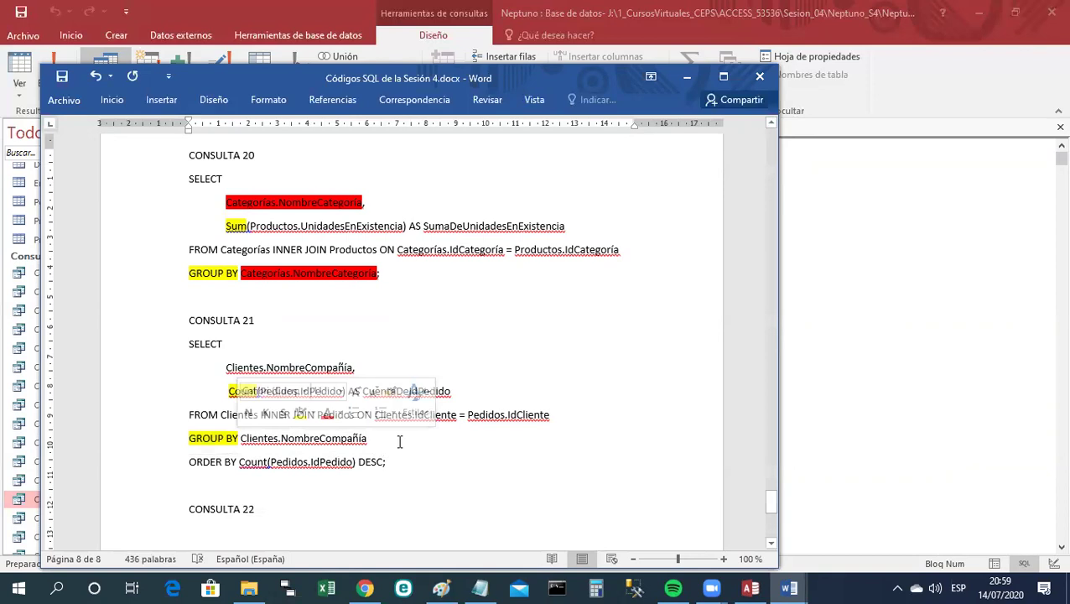
# Highlight NombreCompañía in bright green in both the SELECT list and the GROUP BY line of CONSULTA 21.
pyautogui.doubleClick(289, 366)
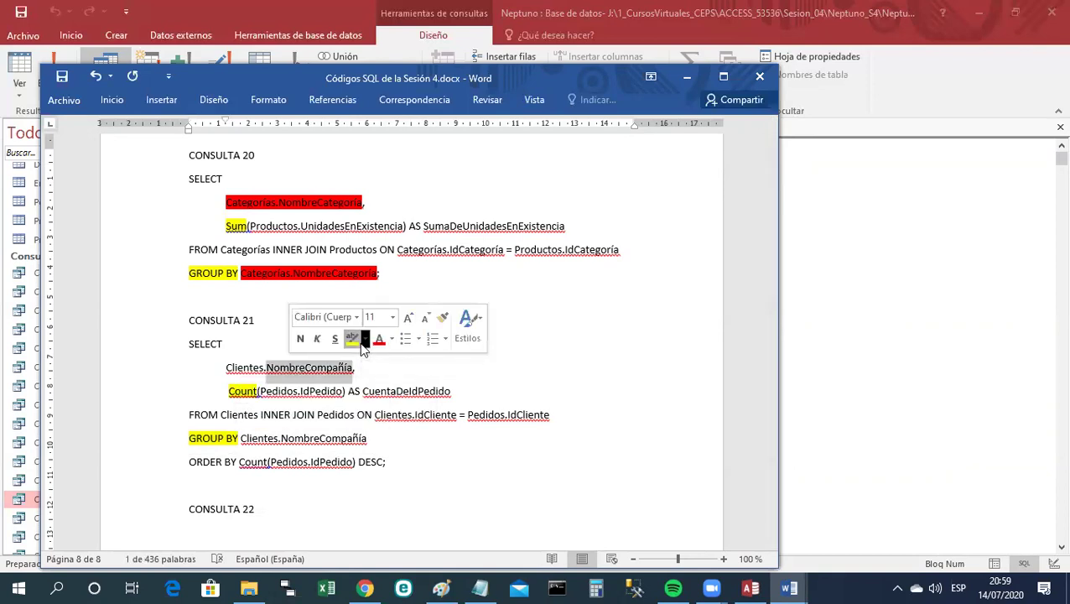
pyautogui.click(356, 340)
pyautogui.click(364, 340)
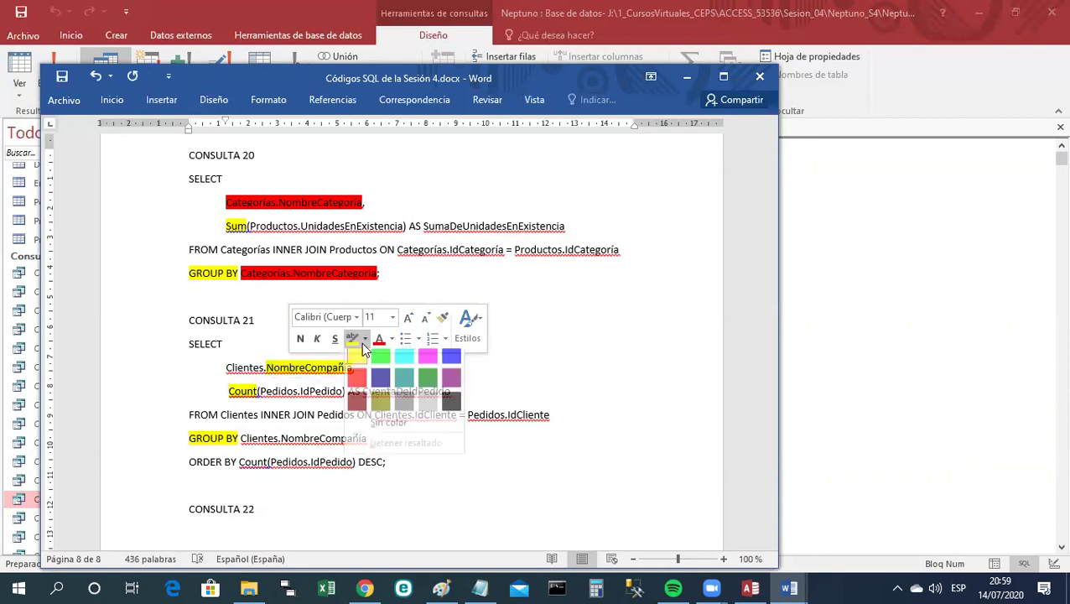
pyautogui.click(377, 363)
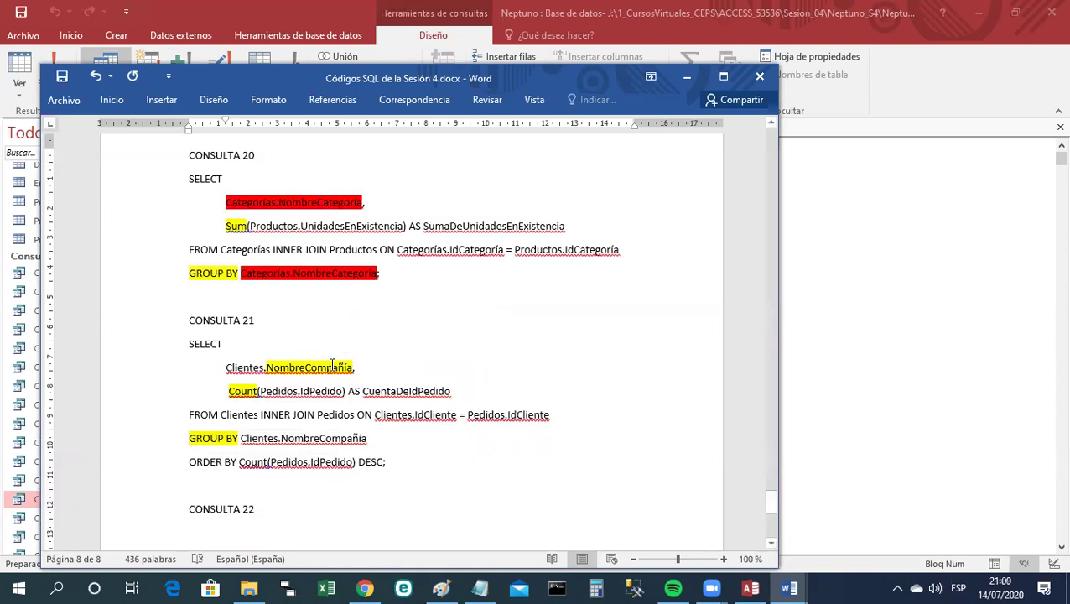
pyautogui.doubleClick(316, 373)
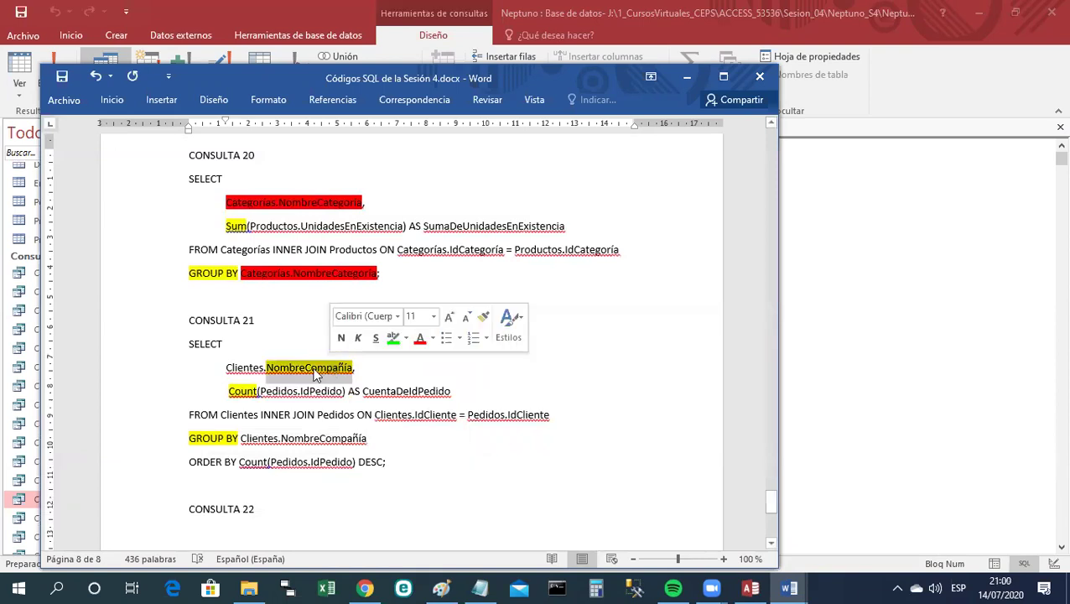
pyautogui.click(391, 340)
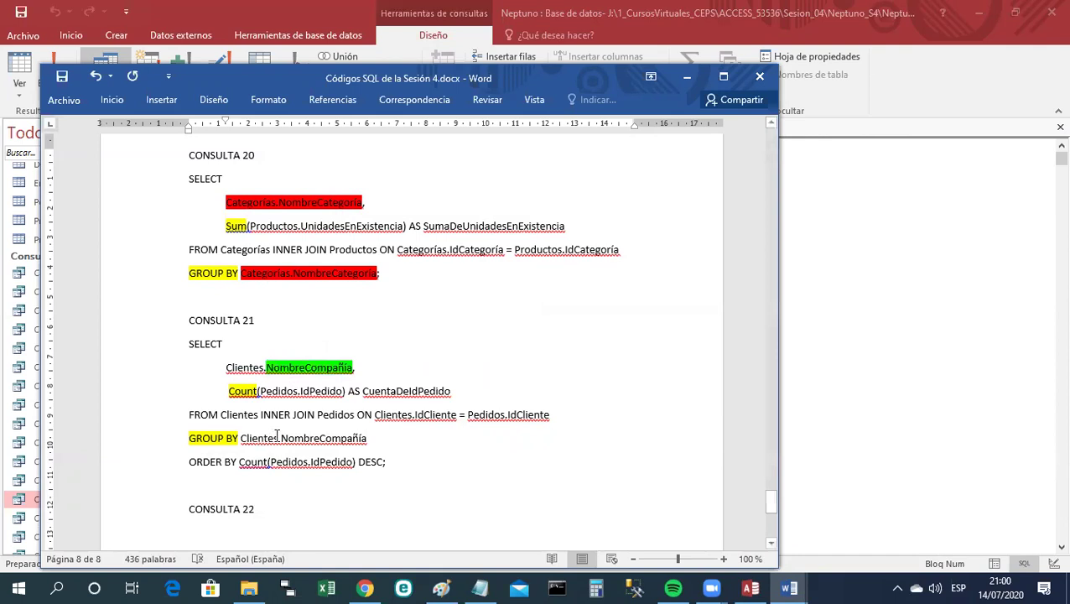
pyautogui.doubleClick(308, 436)
pyautogui.click(369, 410)
pyautogui.click(411, 442)
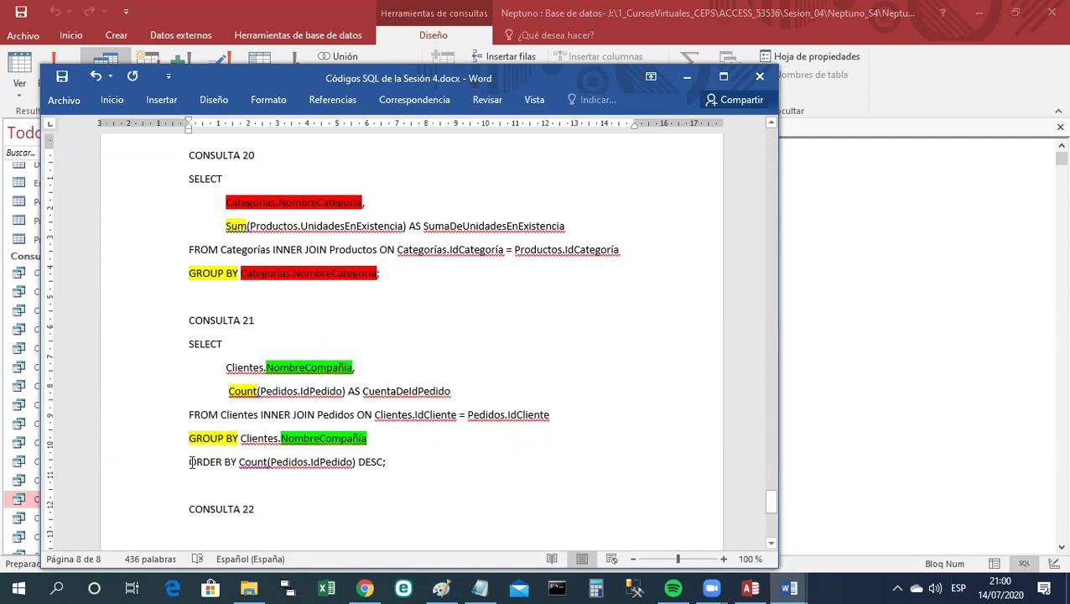
# Highlight ORDER BY and DESC in bright green in the last line of the CONSULTA 21 code.
pyautogui.moveTo(191, 461); pyautogui.dragTo(248, 460)
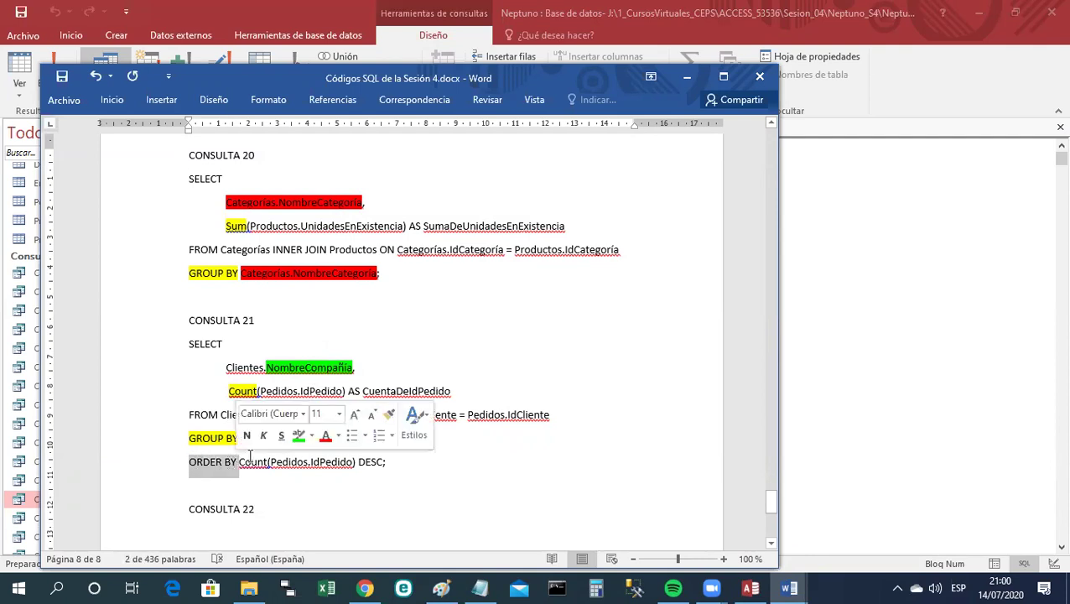
pyautogui.click(299, 436)
pyautogui.click(356, 505)
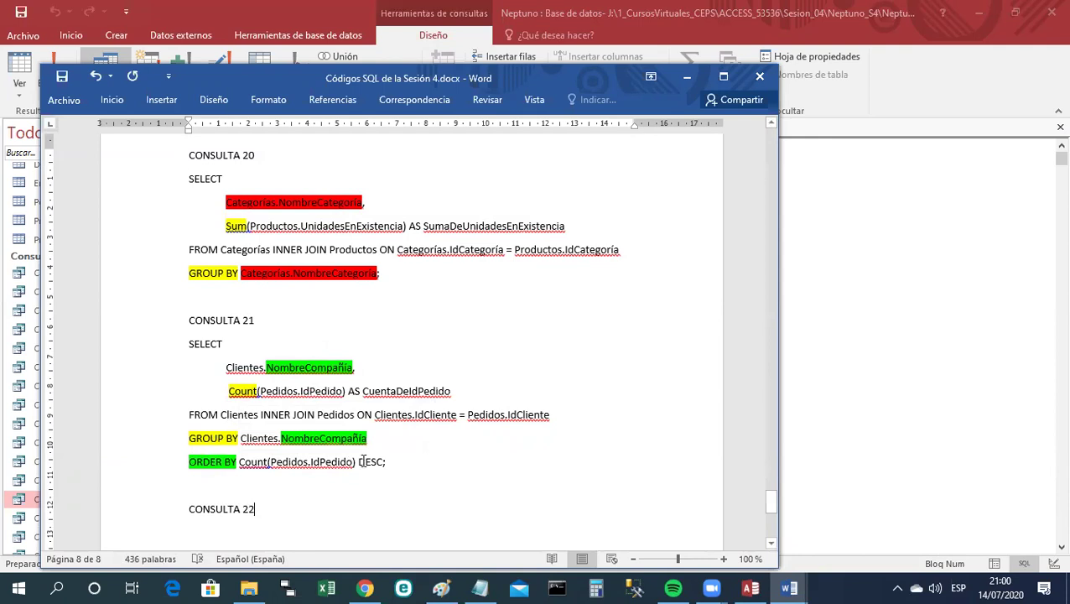
pyautogui.doubleClick(367, 461)
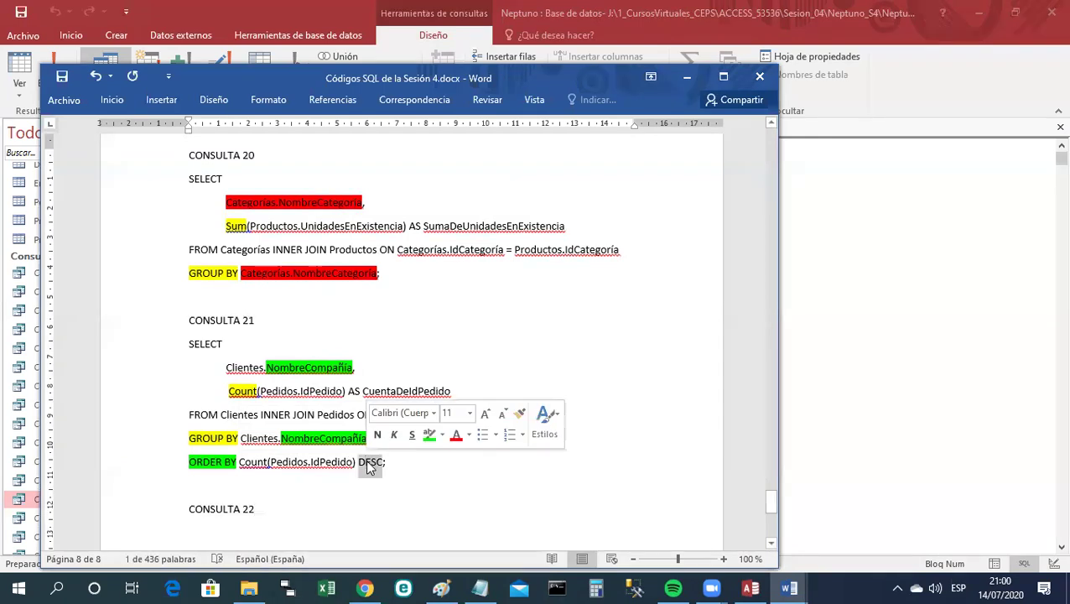
pyautogui.click(428, 436)
pyautogui.click(447, 501)
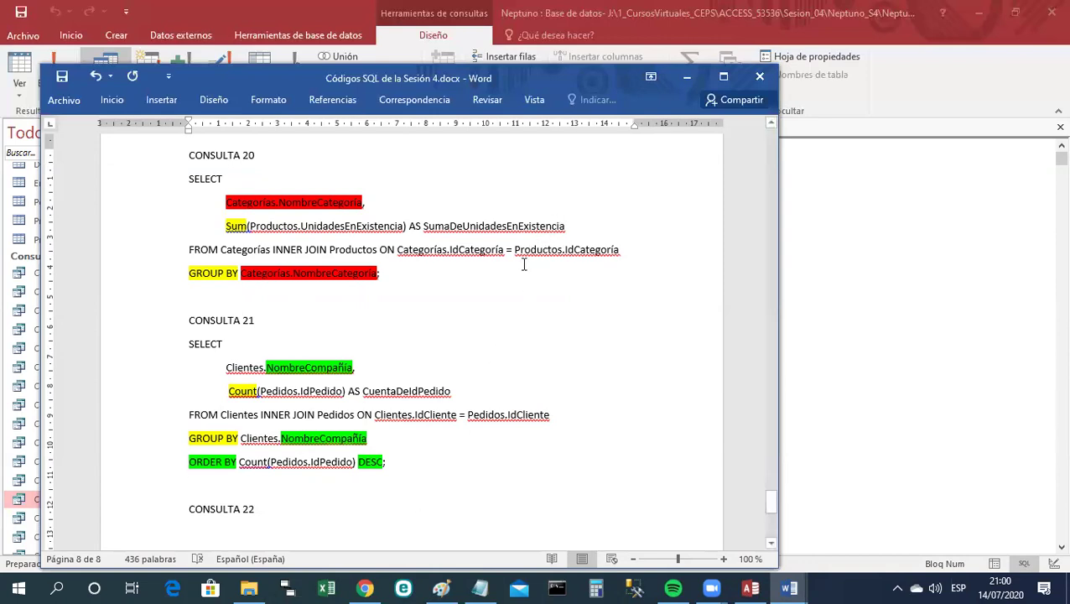
# Save the Códigos SQL de la Sesión 4 document and minimize it to return to Access.
pyautogui.click(68, 75)
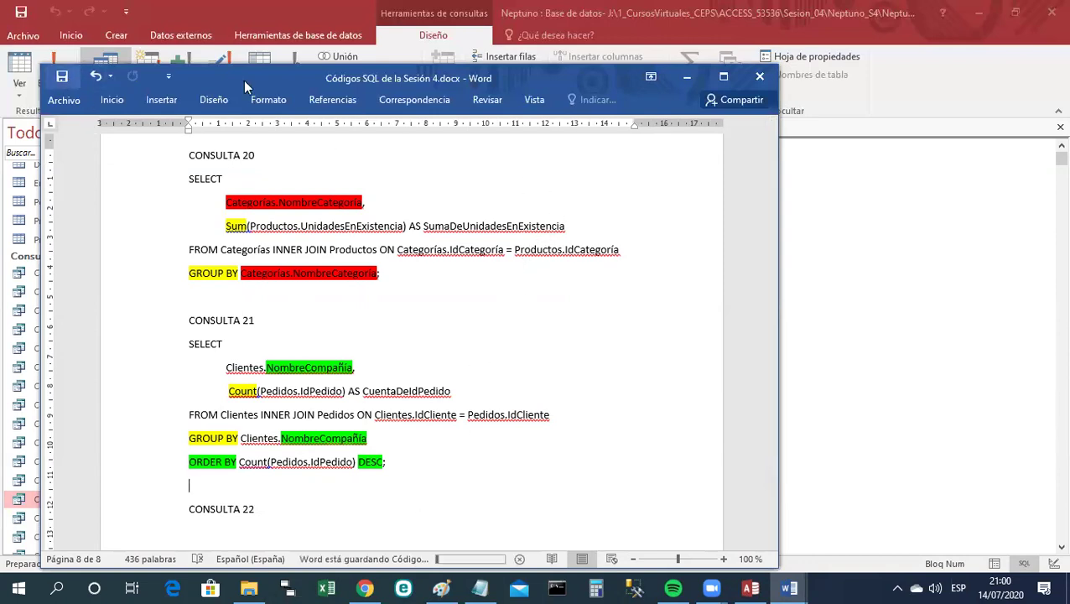
pyautogui.click(686, 82)
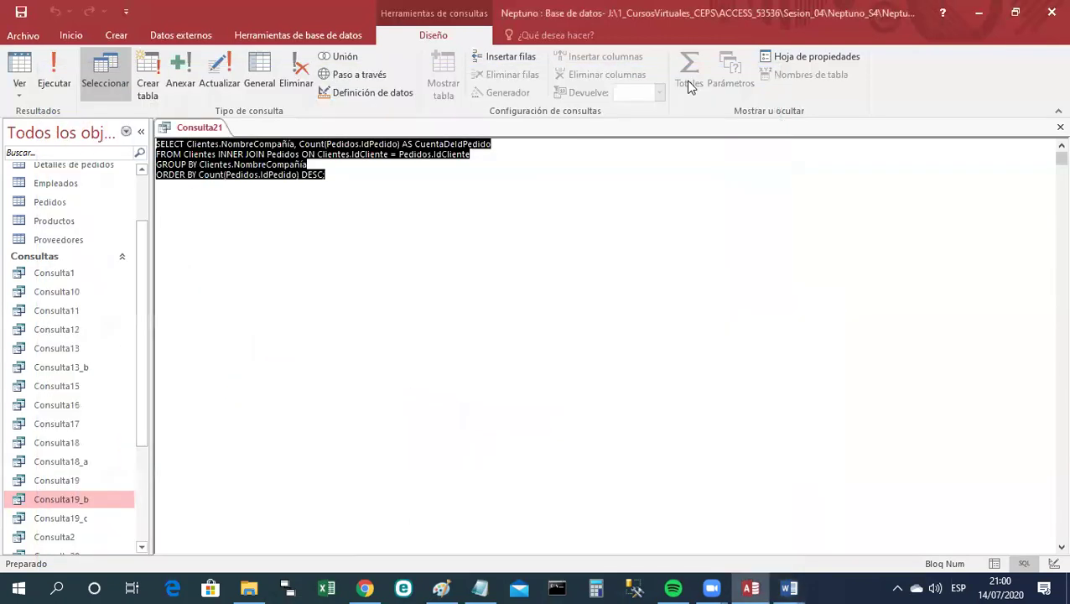
# Return Consulta21 to Design view, turn off the Mostrar option of the empty third column, and save the query.
pyautogui.rightClick(204, 131)
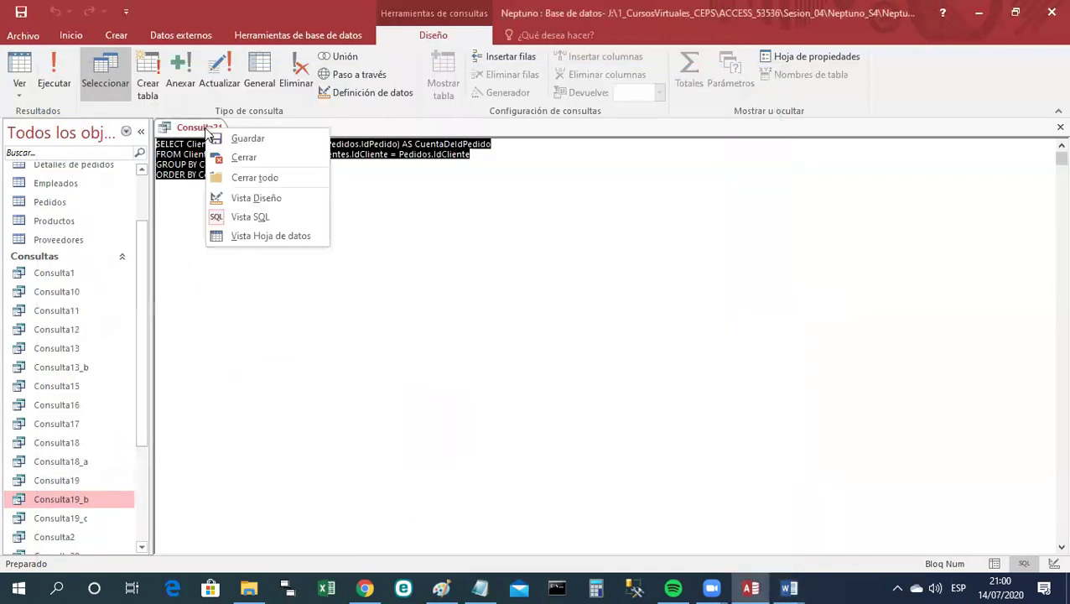
pyautogui.click(236, 207)
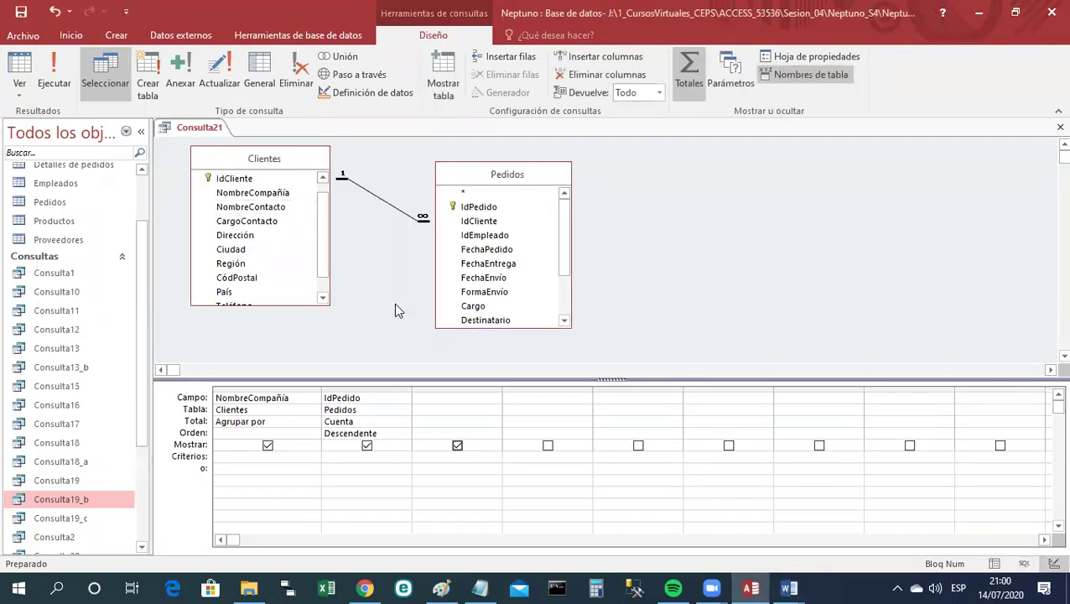
pyautogui.click(457, 447)
pyautogui.rightClick(176, 130)
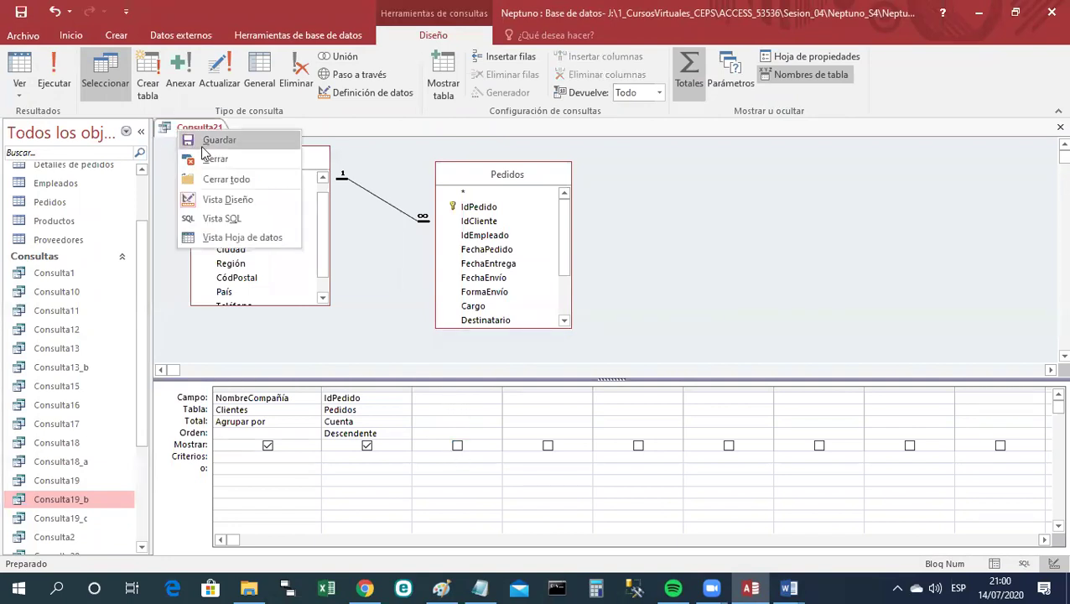
pyautogui.click(204, 143)
# View Consulta21 as a datasheet and widen the CuentaDeIdPedido column until its full heading fits.
pyautogui.rightClick(208, 131)
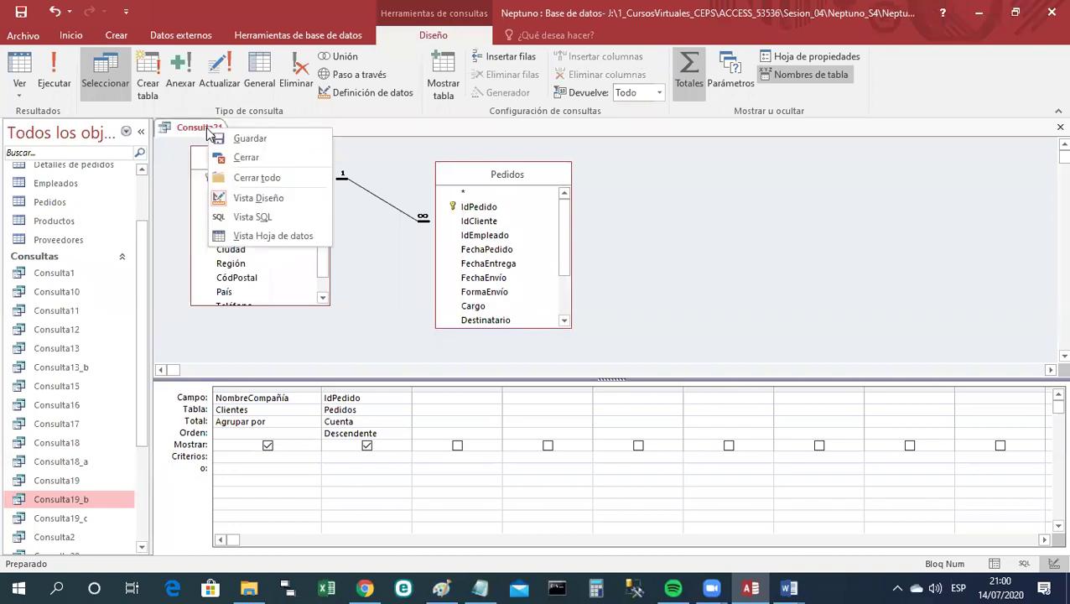
pyautogui.click(269, 236)
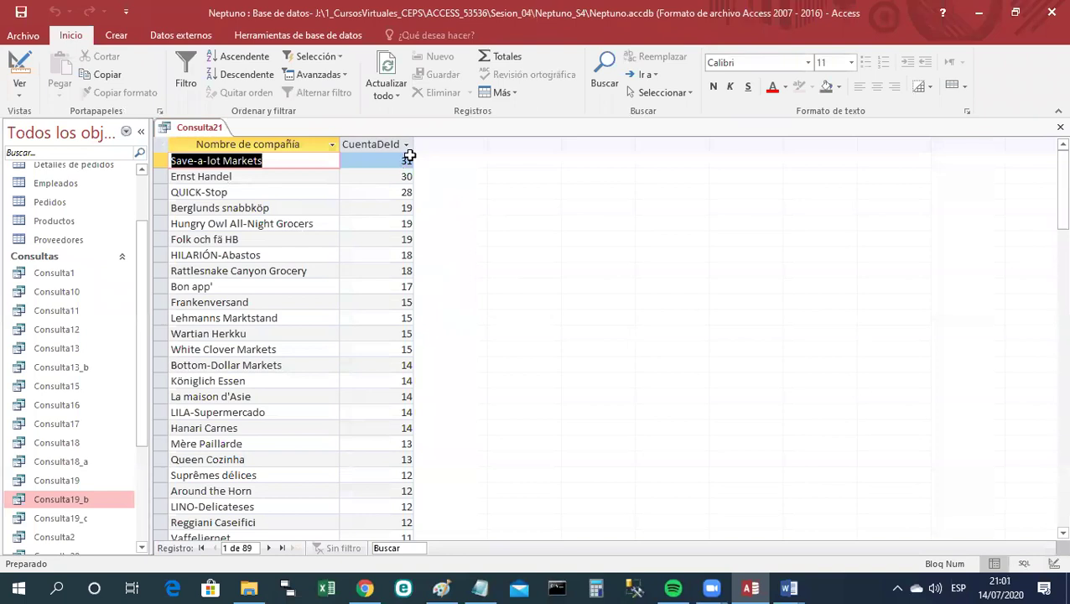
pyautogui.moveTo(413, 149); pyautogui.dragTo(468, 150)
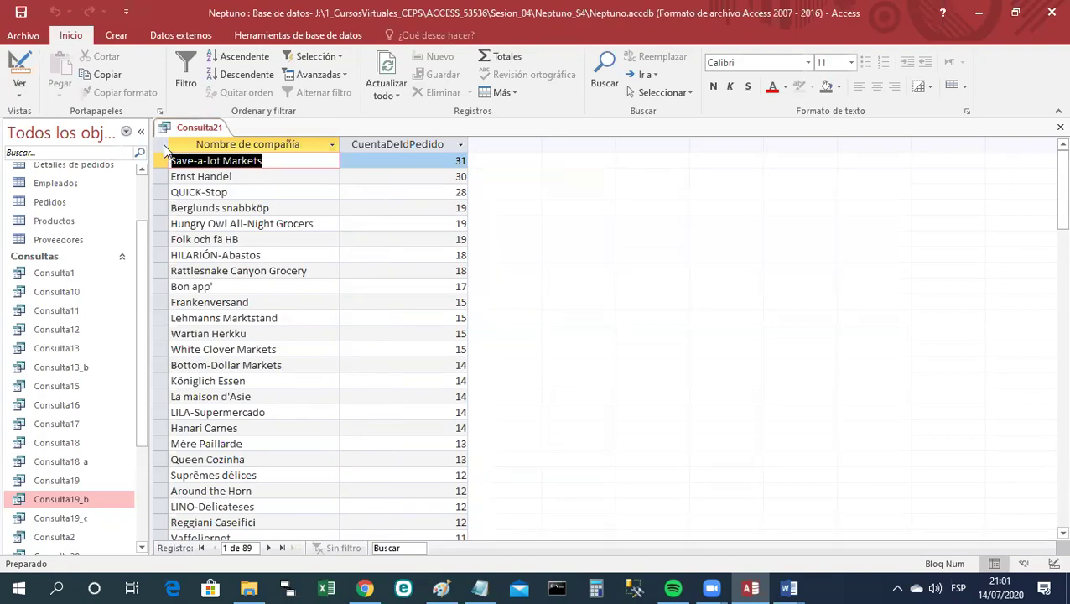
# Return Consulta21 to Design view, then save and close the query.
pyautogui.rightClick(196, 134)
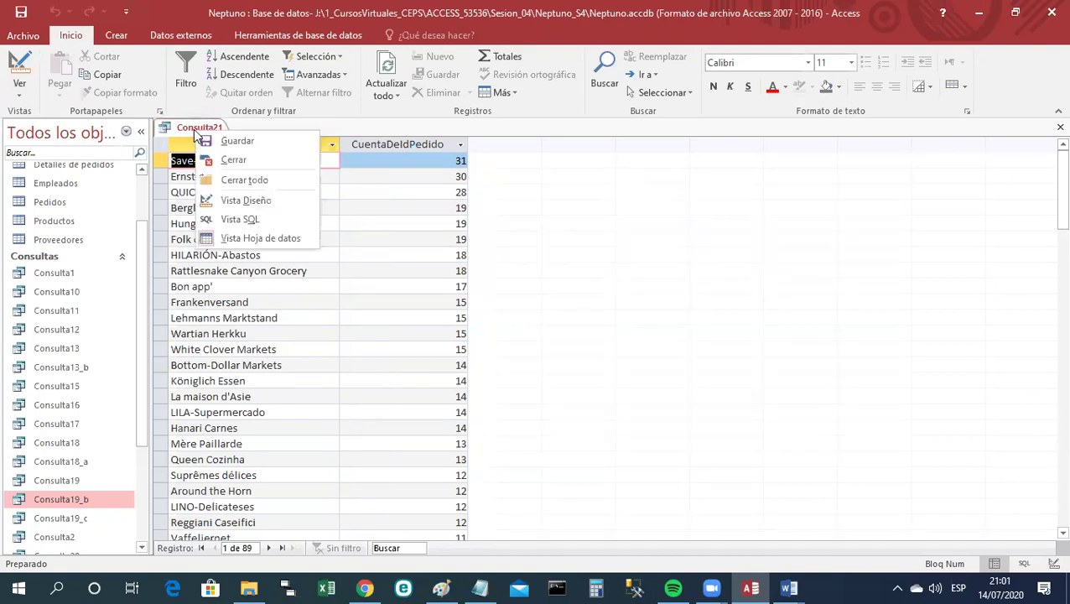
pyautogui.click(235, 201)
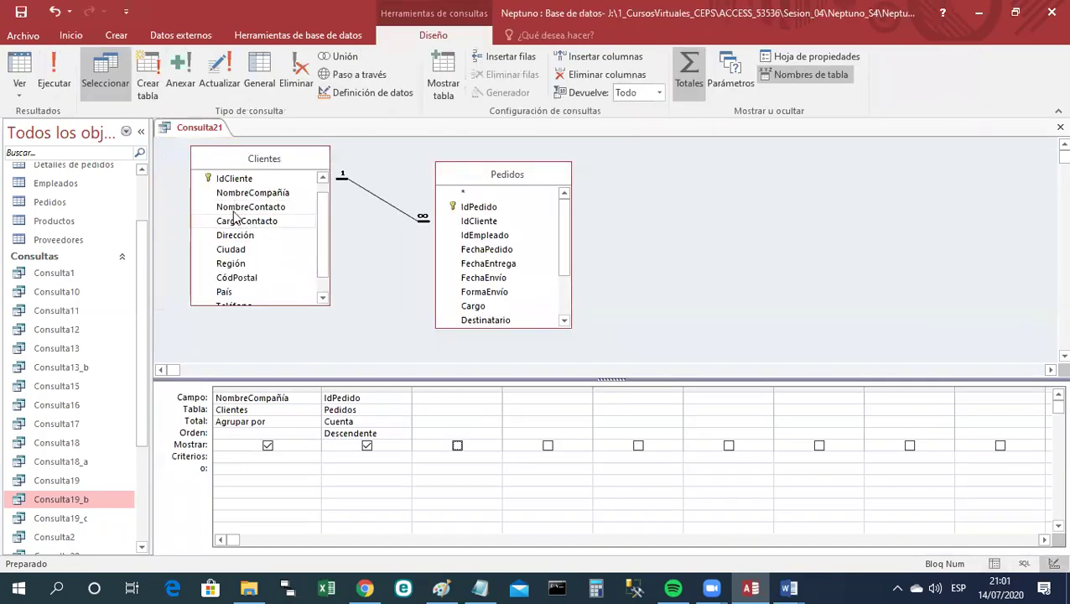
pyautogui.rightClick(184, 130)
pyautogui.click(205, 136)
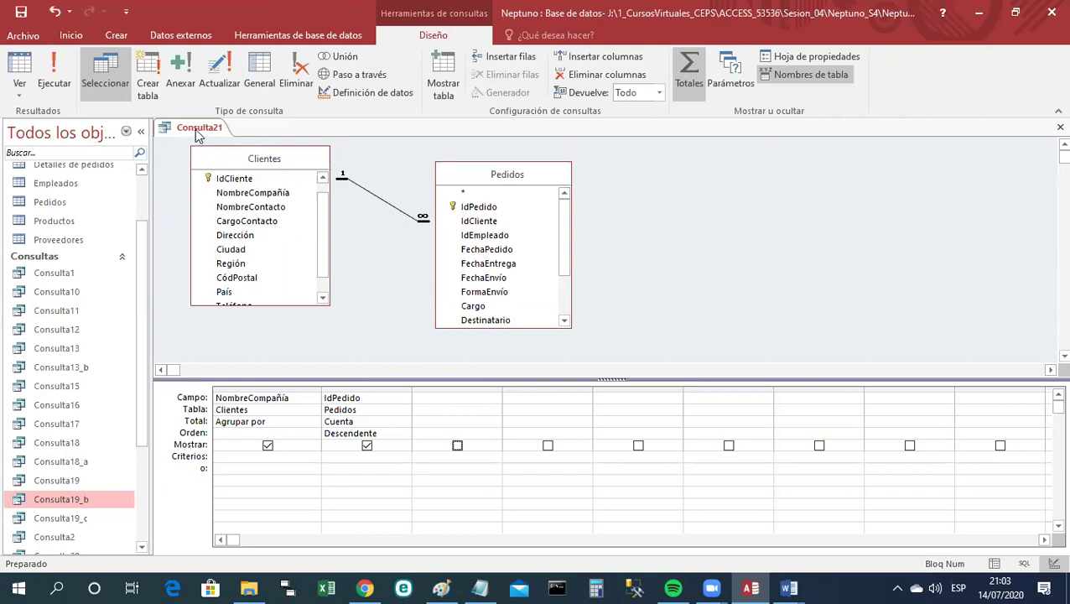
pyautogui.rightClick(195, 131)
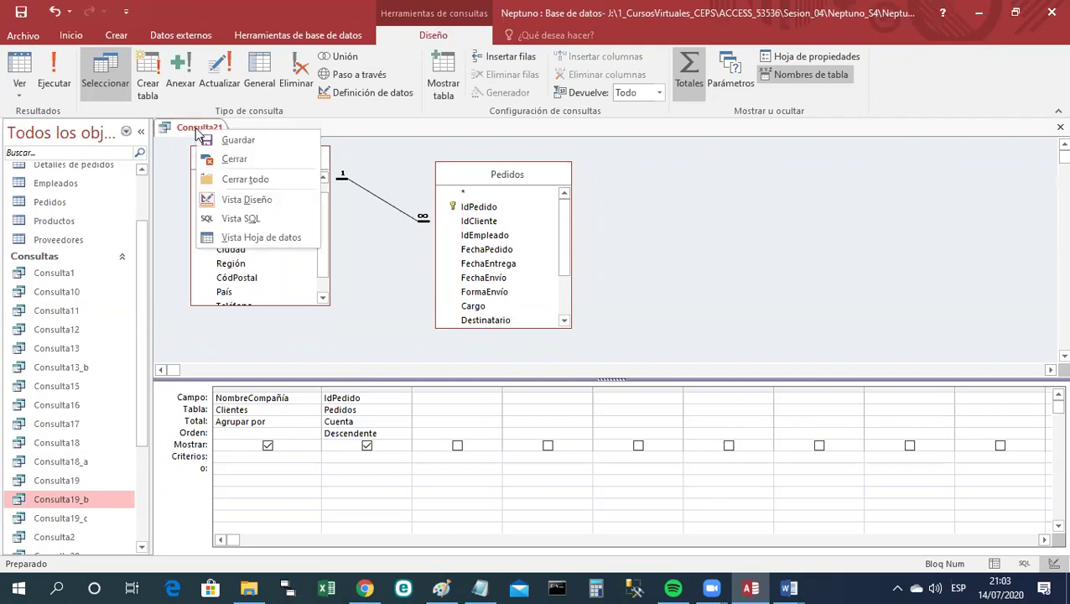
pyautogui.click(217, 159)
# Create a new query in Design view with the Empleados and Pedidos tables.
pyautogui.click(124, 36)
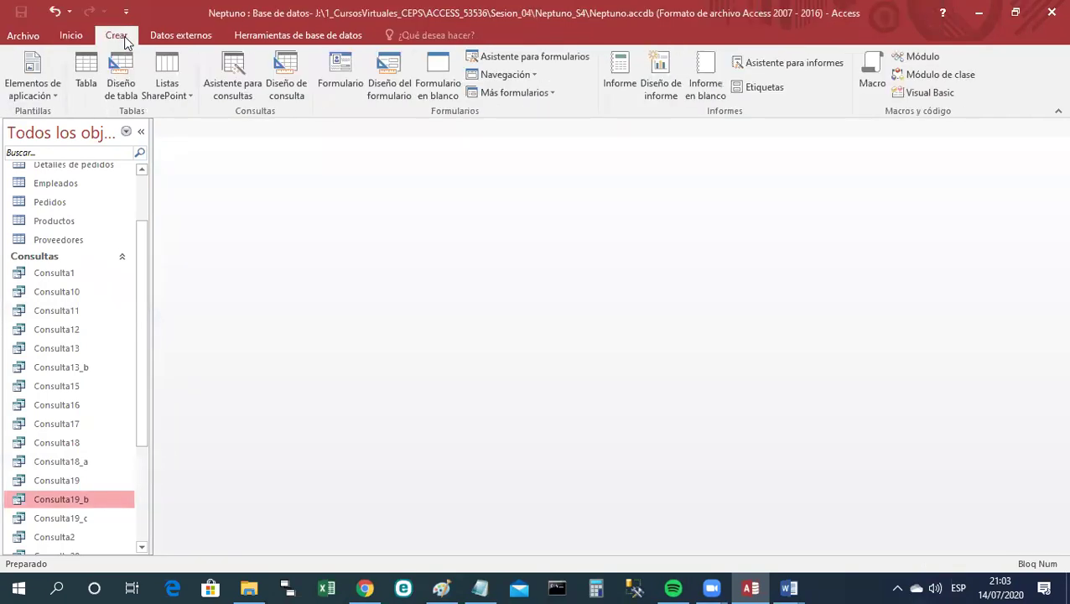
pyautogui.click(283, 87)
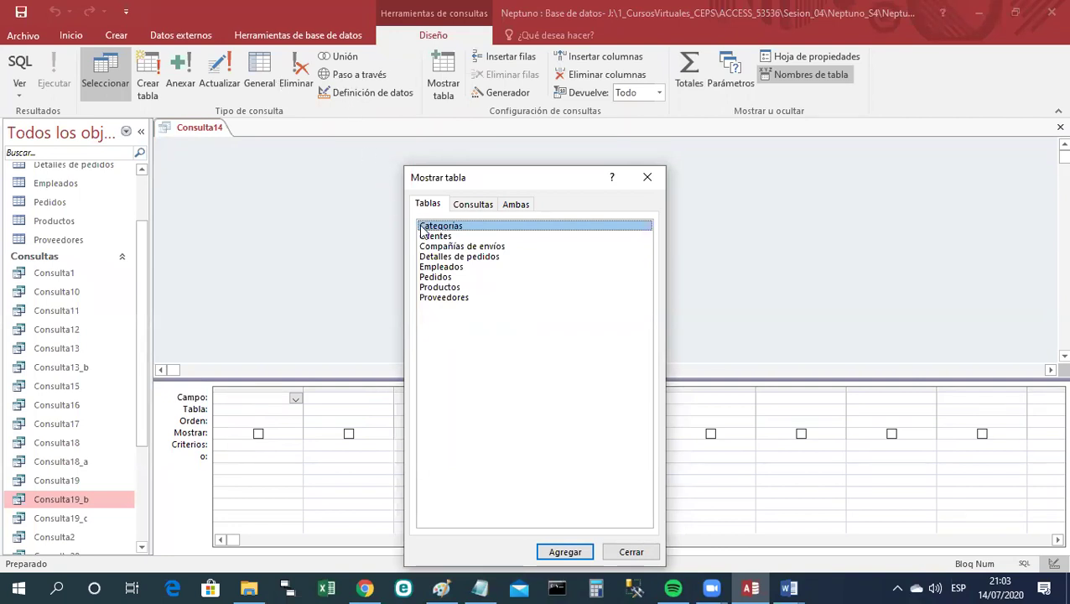
pyautogui.click(446, 269)
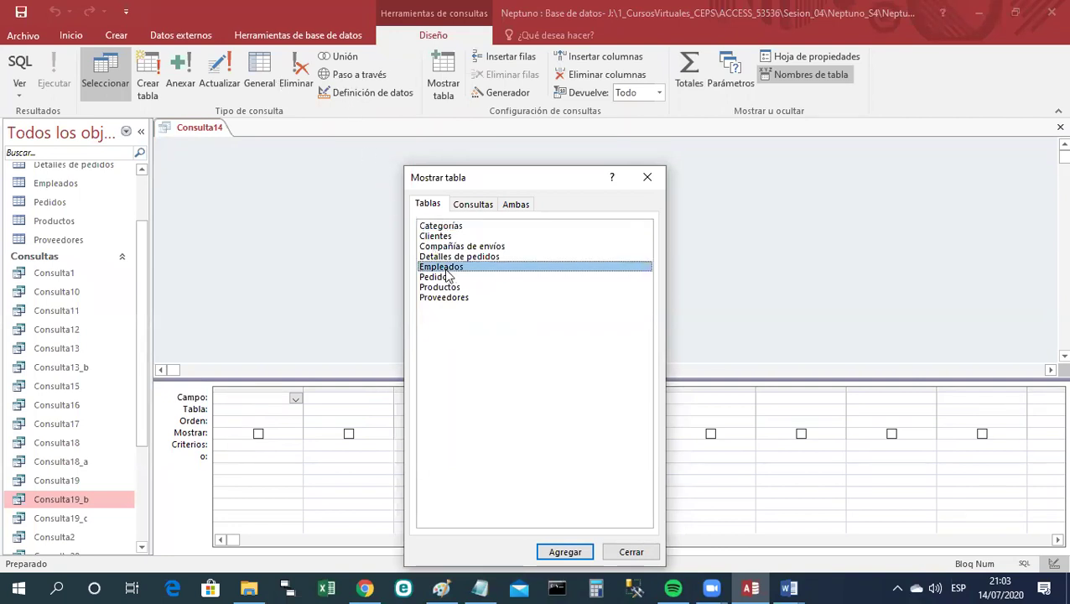
pyautogui.click(555, 557)
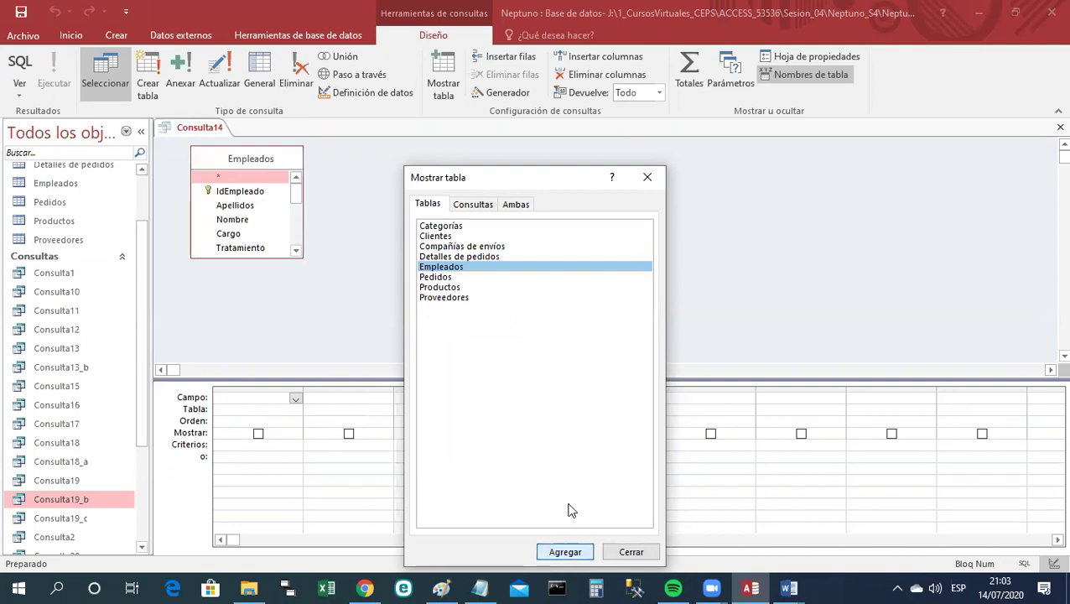
pyautogui.click(443, 278)
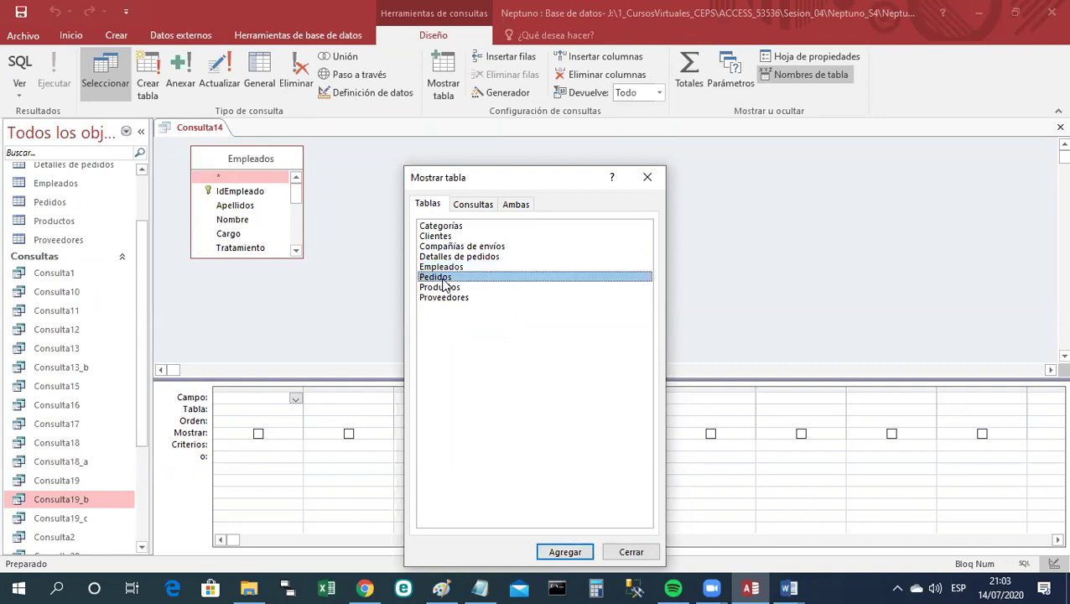
pyautogui.click(575, 558)
pyautogui.click(631, 552)
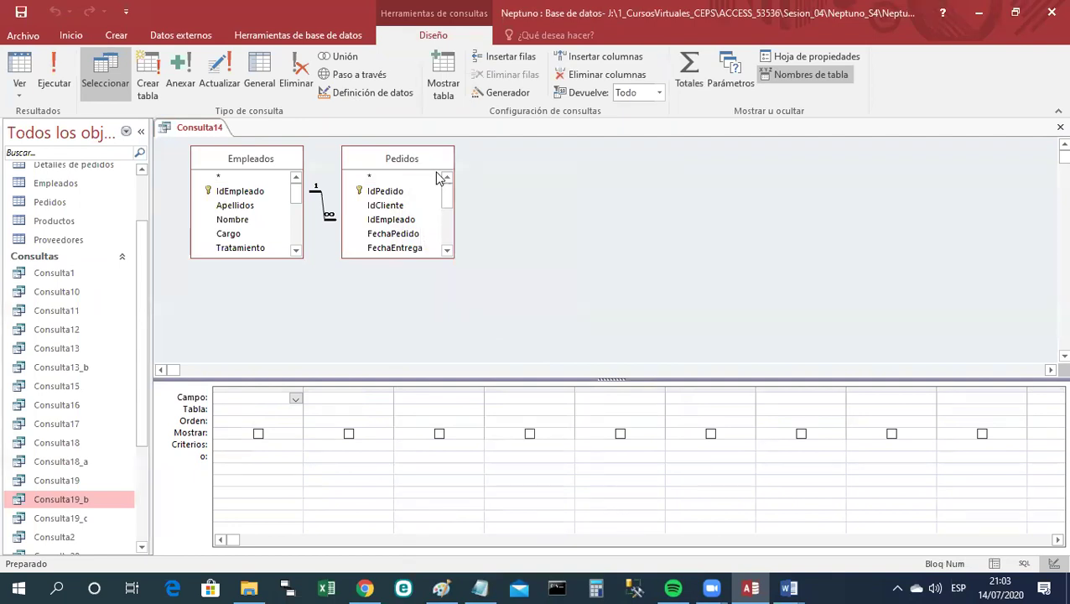
# Move the Pedidos table away from Empleados and add the Apellidos, Nombre and IdPedido fields to the query grid.
pyautogui.moveTo(436, 171); pyautogui.dragTo(498, 182)
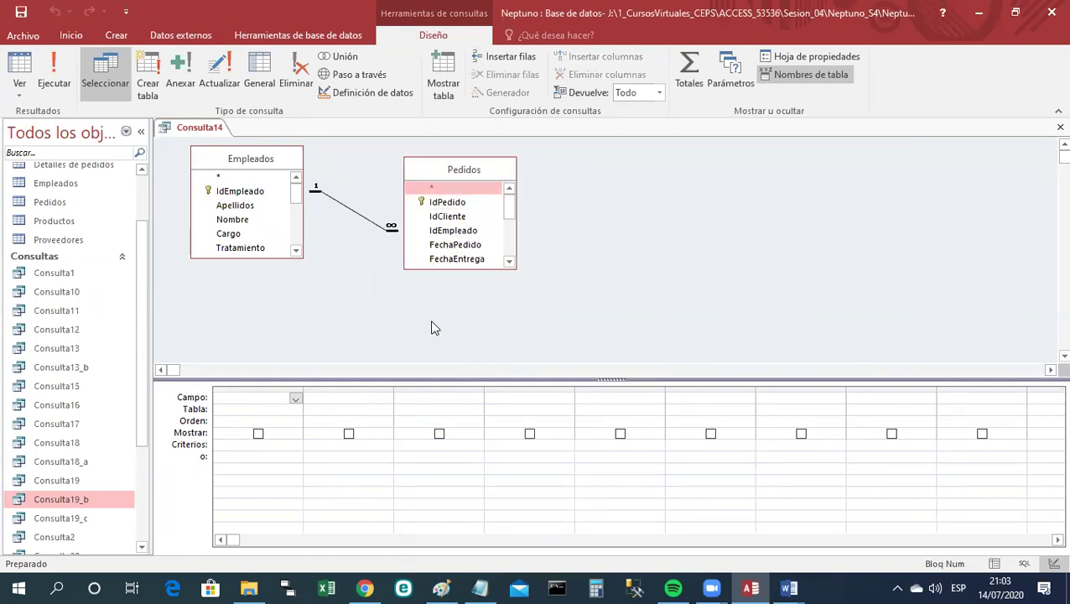
pyautogui.moveTo(251, 208); pyautogui.dragTo(252, 399)
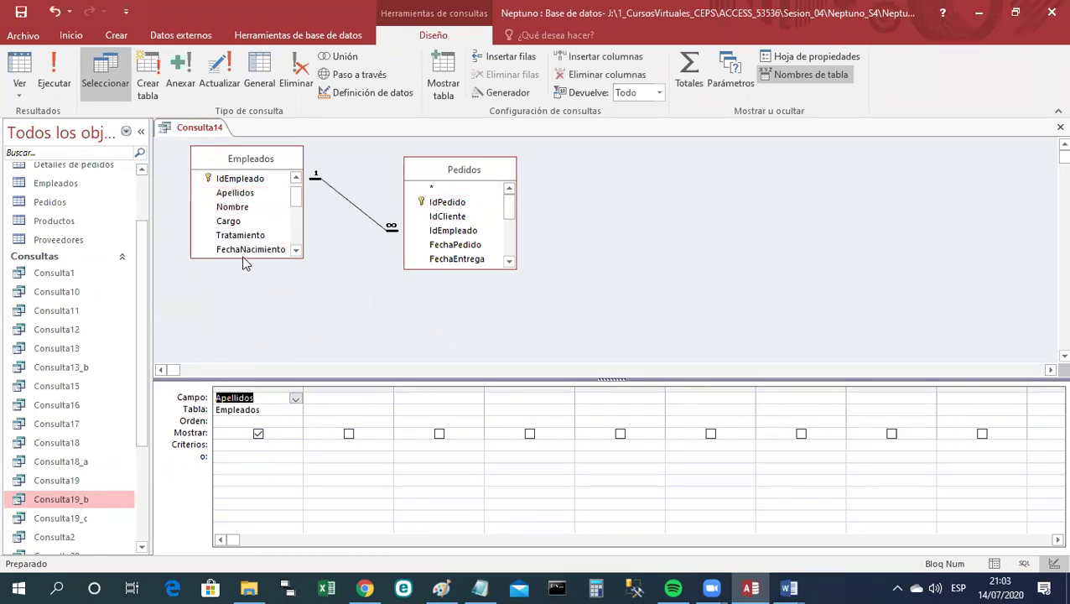
pyautogui.moveTo(240, 210); pyautogui.dragTo(322, 394)
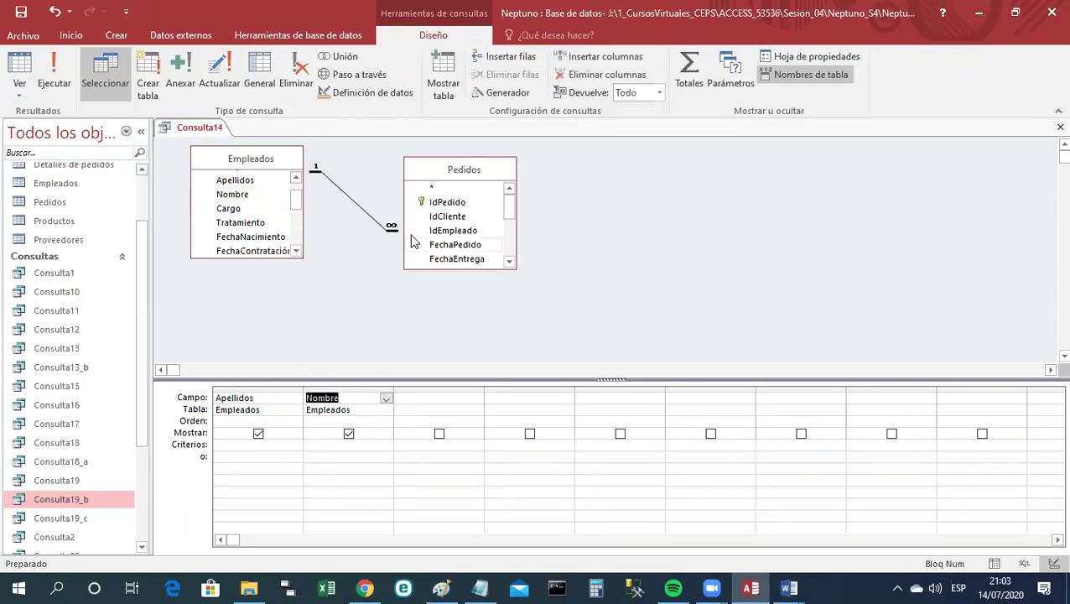
pyautogui.moveTo(450, 208); pyautogui.dragTo(440, 404)
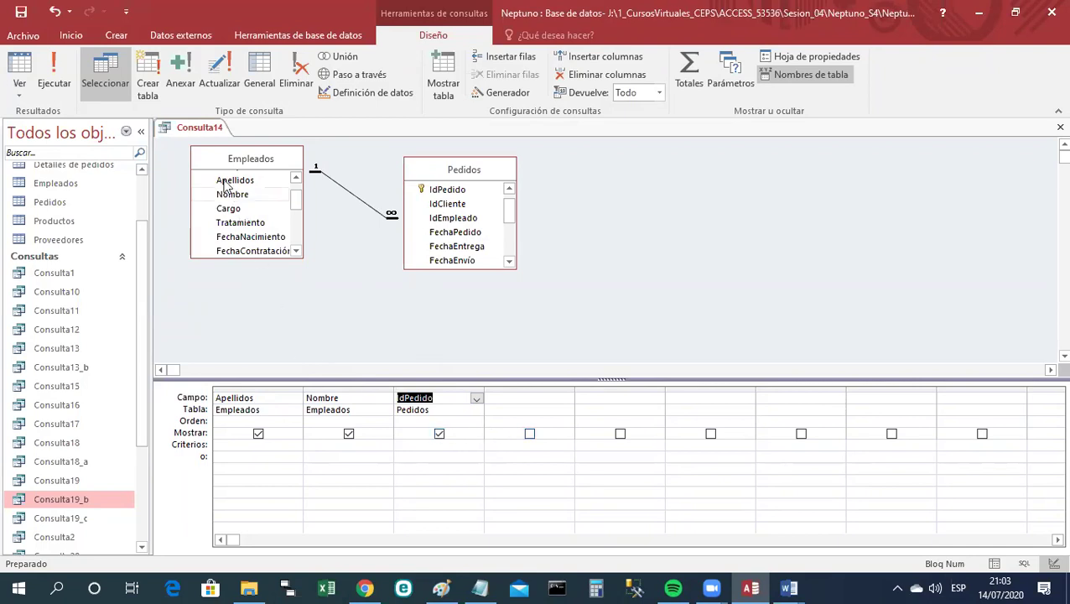
# View the new query as a datasheet and examine where one employee's orders end and the next employee's begin.
pyautogui.rightClick(186, 136)
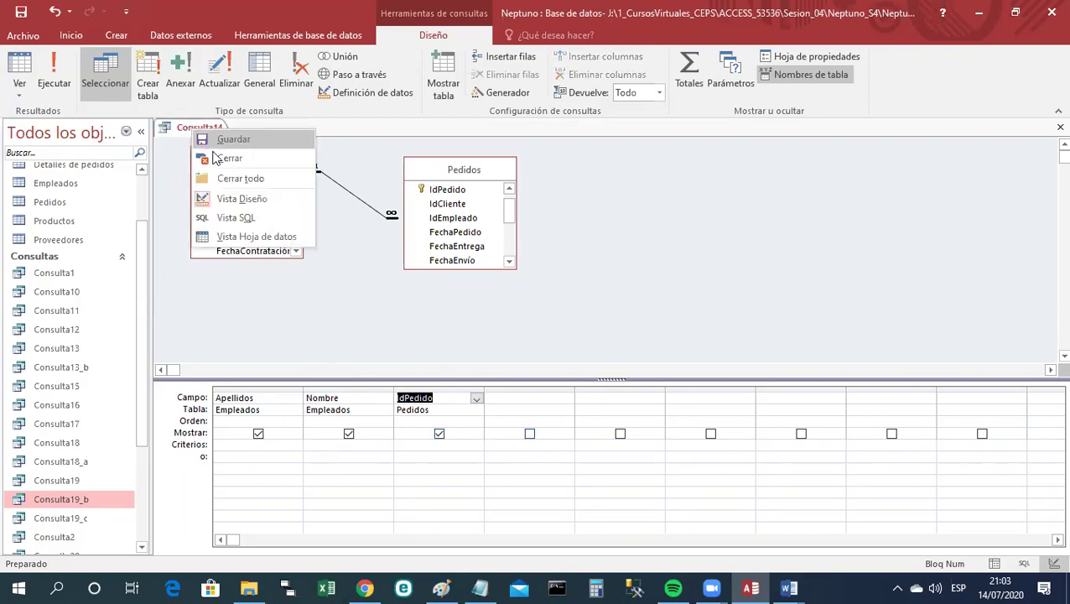
pyautogui.click(254, 236)
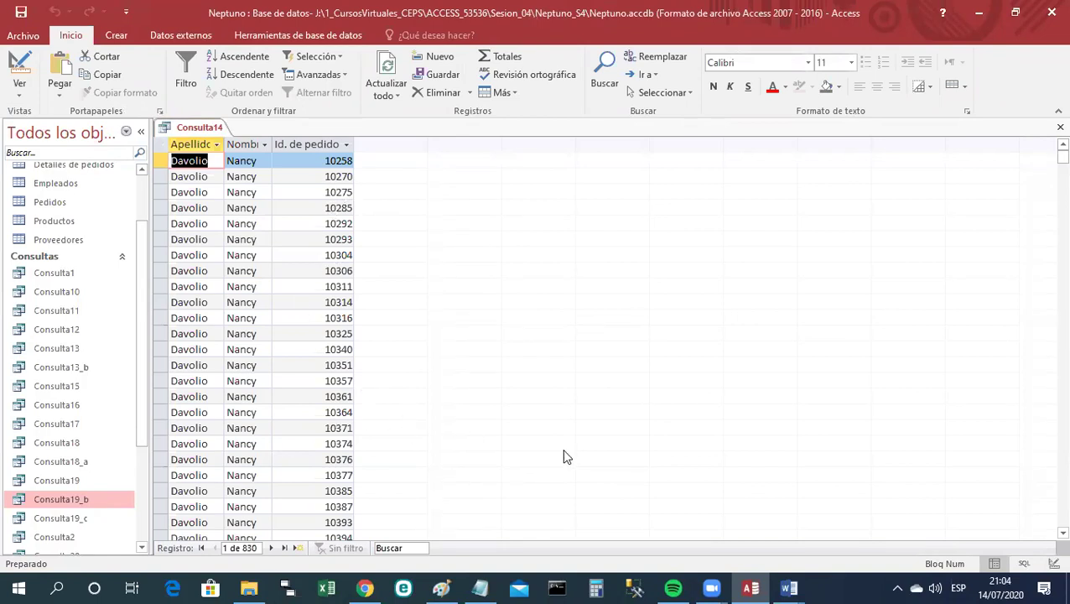
pyautogui.scroll(-7, 1047, 535)
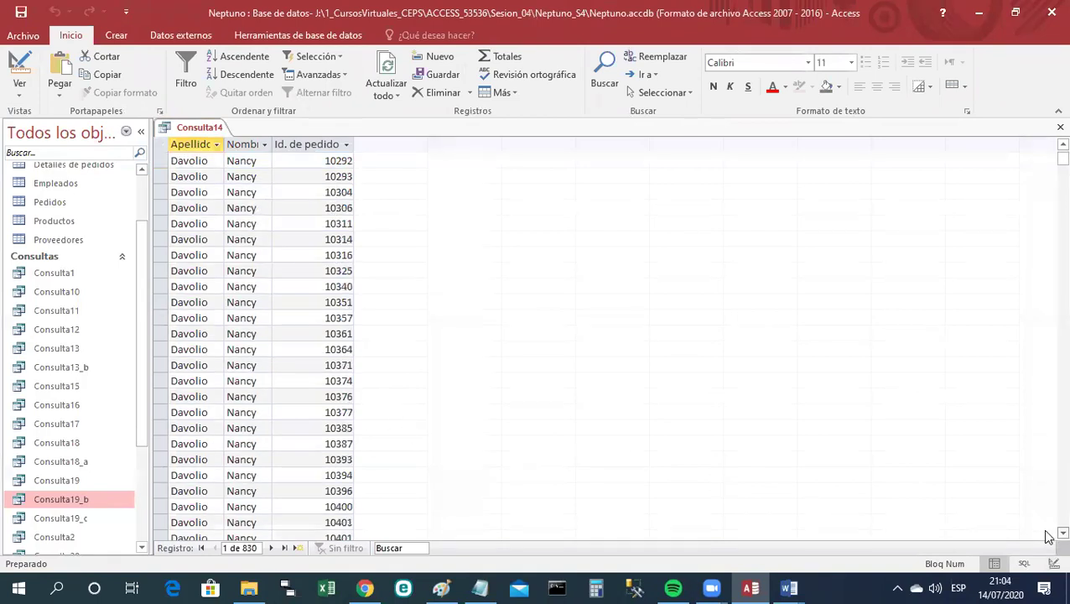
pyautogui.scroll(-9, 1047, 535)
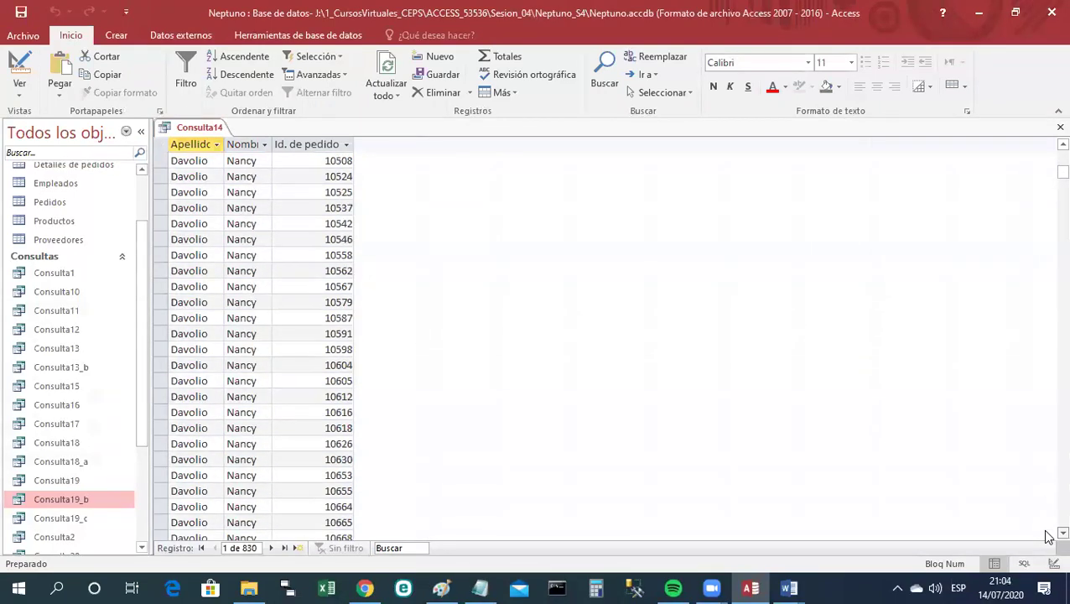
pyautogui.scroll(-11, 1047, 536)
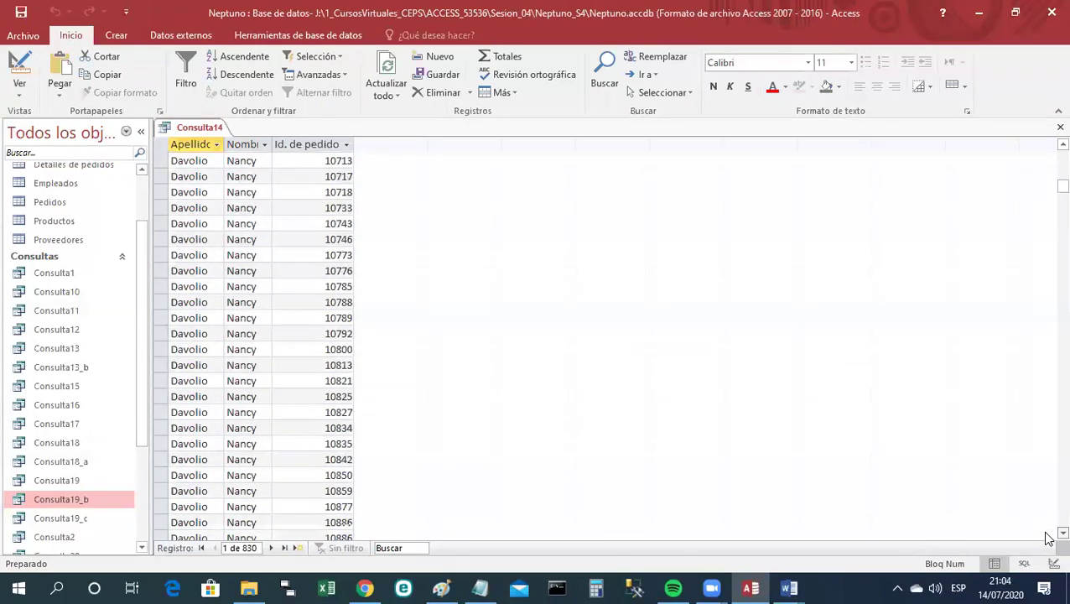
pyautogui.scroll(-9, 1047, 536)
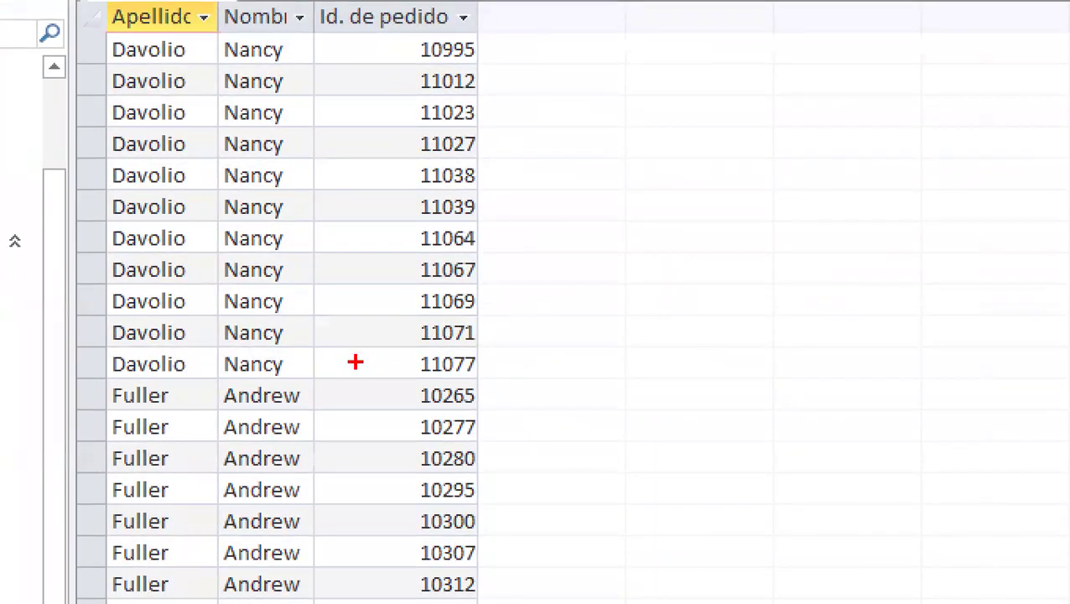
pyautogui.moveTo(68, 379); pyautogui.dragTo(684, 392)
pyautogui.moveTo(531, 4)
pyautogui.mouseDown()
pyautogui.moveTo(654, 184)
pyautogui.moveTo(645, 258)
pyautogui.moveTo(493, 357)
pyautogui.mouseUp()
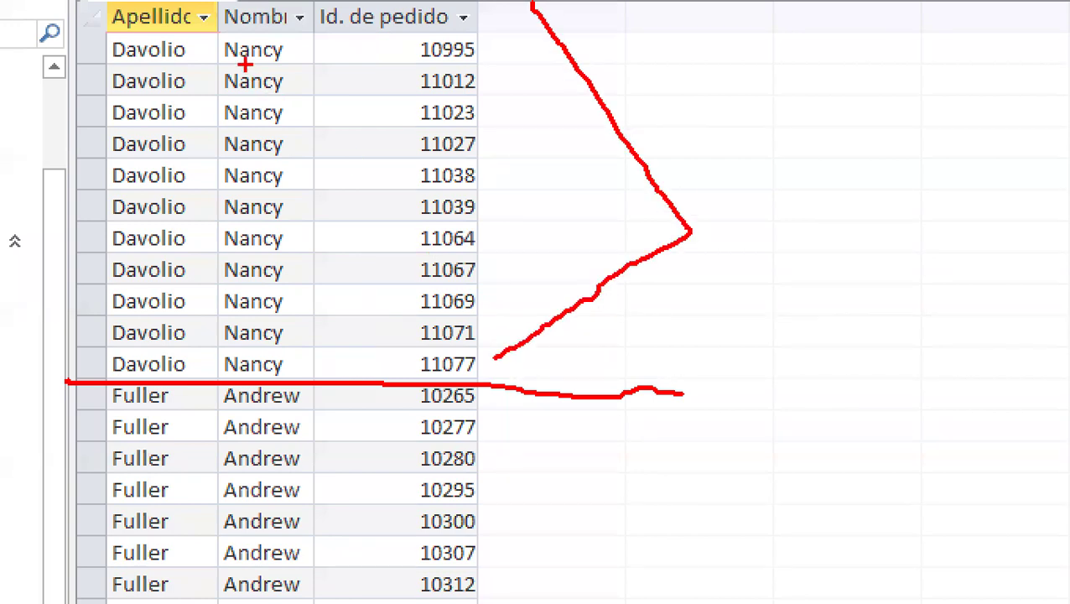
pyautogui.moveTo(240, 32)
pyautogui.mouseDown()
pyautogui.moveTo(120, 27)
pyautogui.moveTo(145, 74)
pyautogui.moveTo(311, 64)
pyautogui.moveTo(243, 32)
pyautogui.mouseUp()
pyautogui.moveTo(878, 224)
pyautogui.mouseDown()
pyautogui.moveTo(720, 225)
pyautogui.moveTo(788, 256)
pyautogui.moveTo(892, 248)
pyautogui.moveTo(833, 235)
pyautogui.mouseUp()
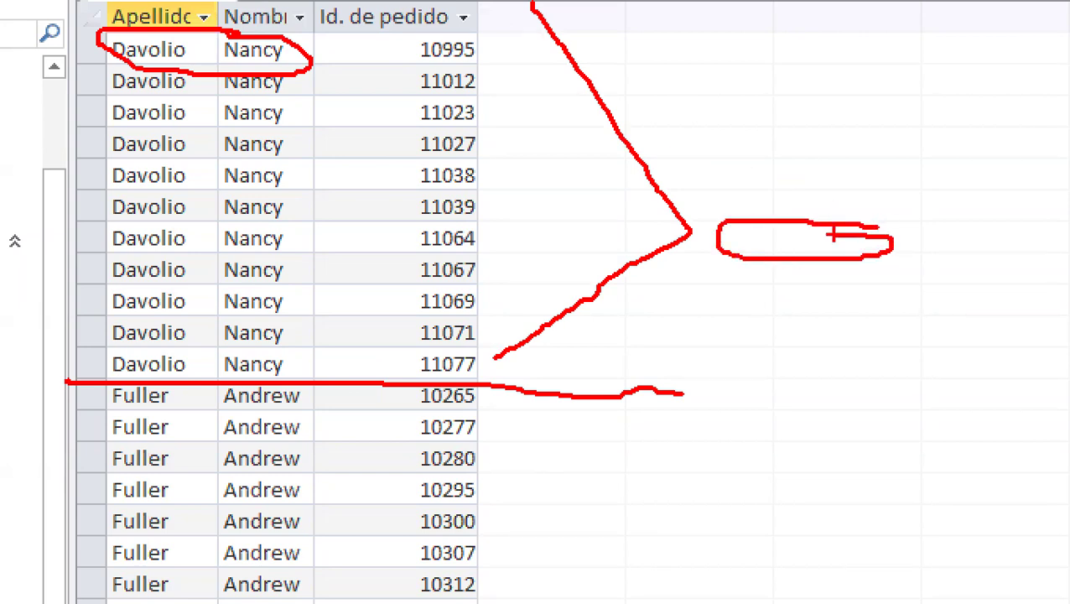
pyautogui.moveTo(443, 16)
pyautogui.mouseDown()
pyautogui.moveTo(356, 235)
pyautogui.moveTo(394, 384)
pyautogui.moveTo(527, 263)
pyautogui.moveTo(486, 25)
pyautogui.moveTo(447, 16)
pyautogui.moveTo(620, 2)
pyautogui.moveTo(939, 51)
pyautogui.moveTo(986, 242)
pyautogui.moveTo(907, 267)
pyautogui.moveTo(1044, 317)
pyautogui.moveTo(957, 220)
pyautogui.mouseUp()
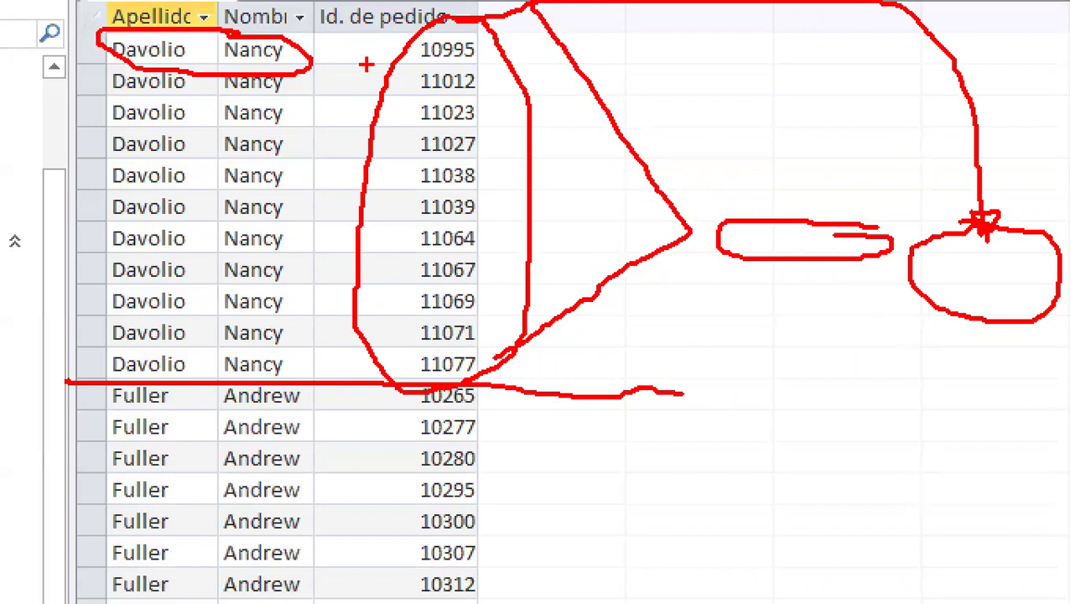
pyautogui.moveTo(1044, 100)
pyautogui.mouseDown()
pyautogui.moveTo(1013, 127)
pyautogui.moveTo(1042, 160)
pyautogui.moveTo(1056, 147)
pyautogui.mouseUp()
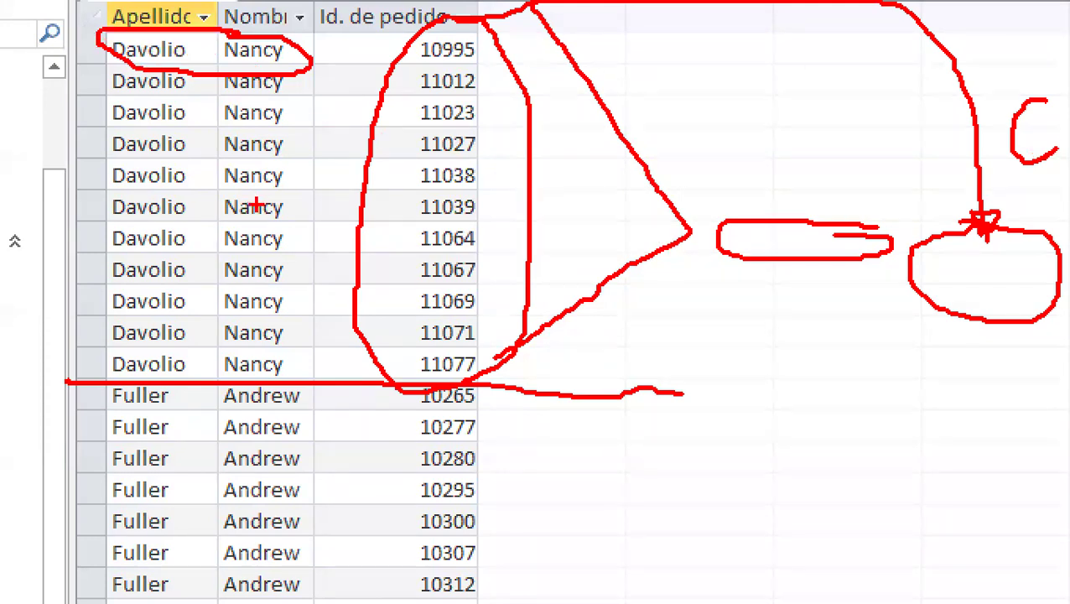
pyautogui.press('Escape')
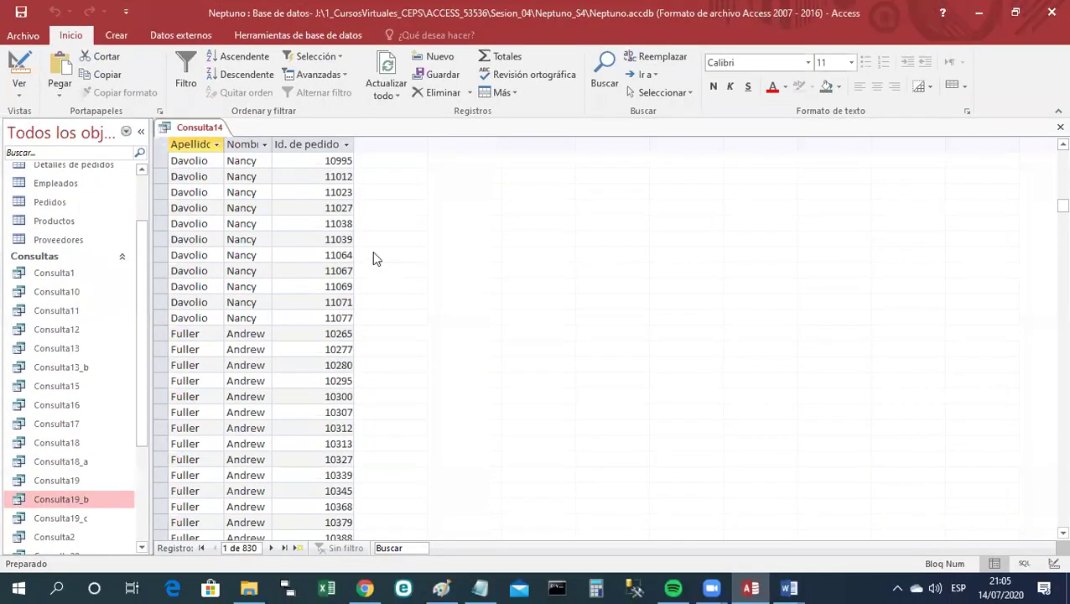
# Turn on totals for the query in Design view and set the IdPedido column's total to Cuenta.
pyautogui.rightClick(191, 130)
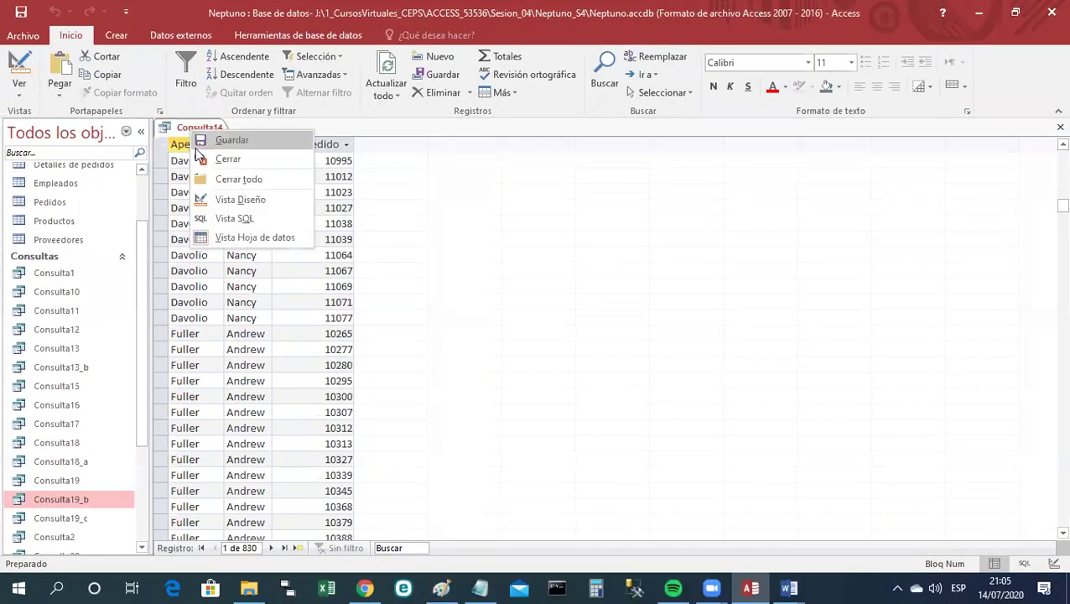
pyautogui.click(235, 201)
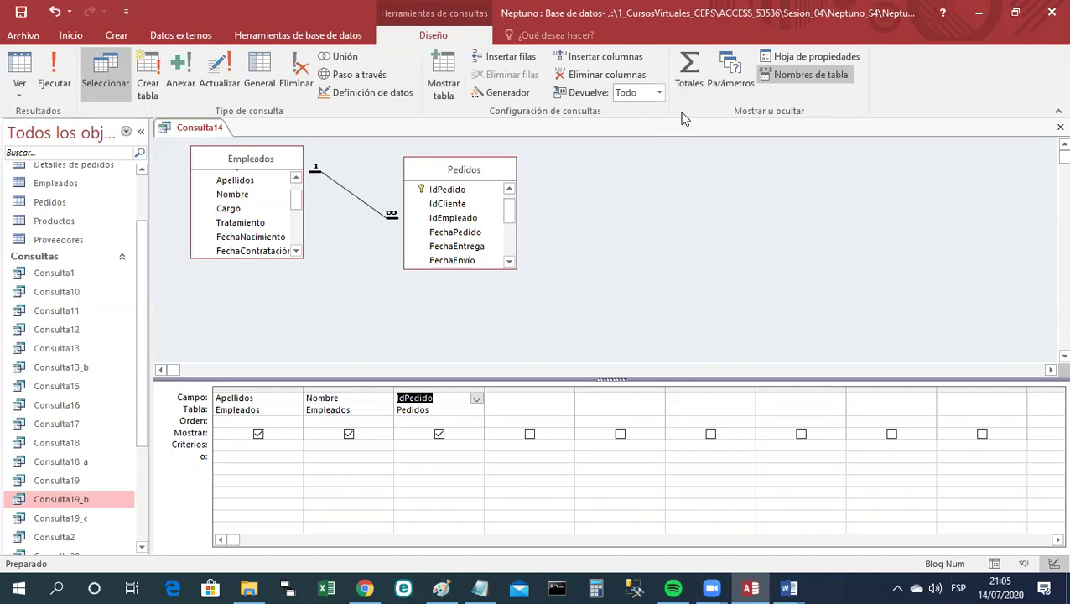
pyautogui.click(694, 82)
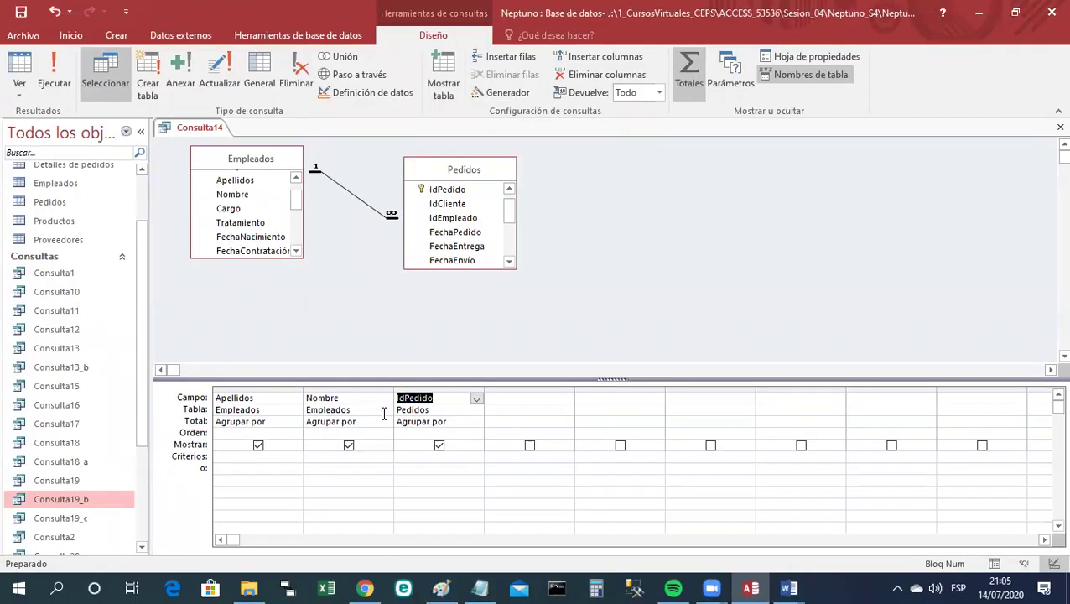
pyautogui.click(474, 423)
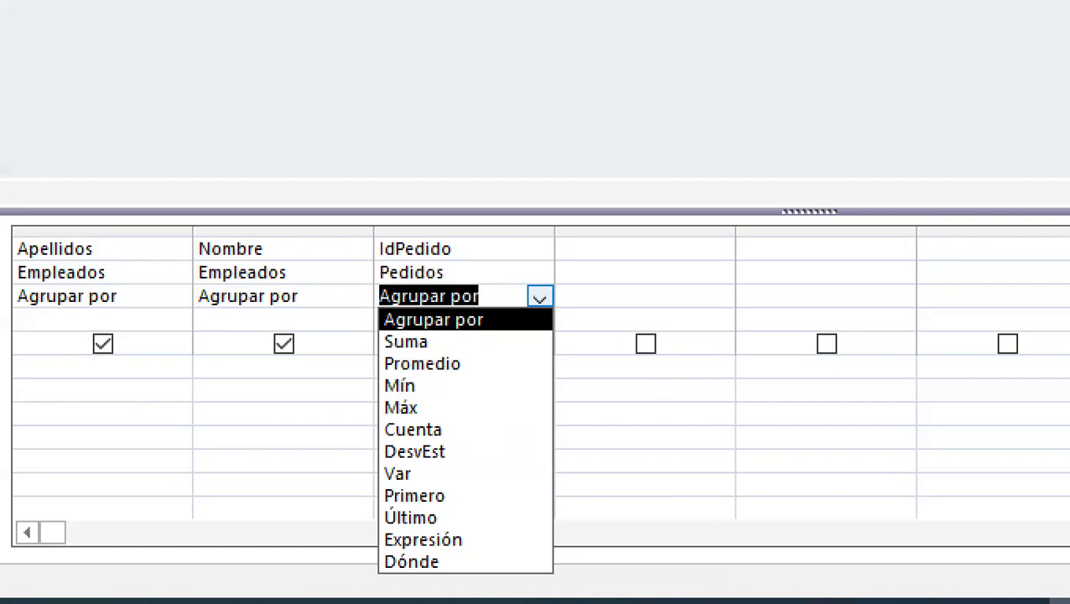
pyautogui.click(538, 298)
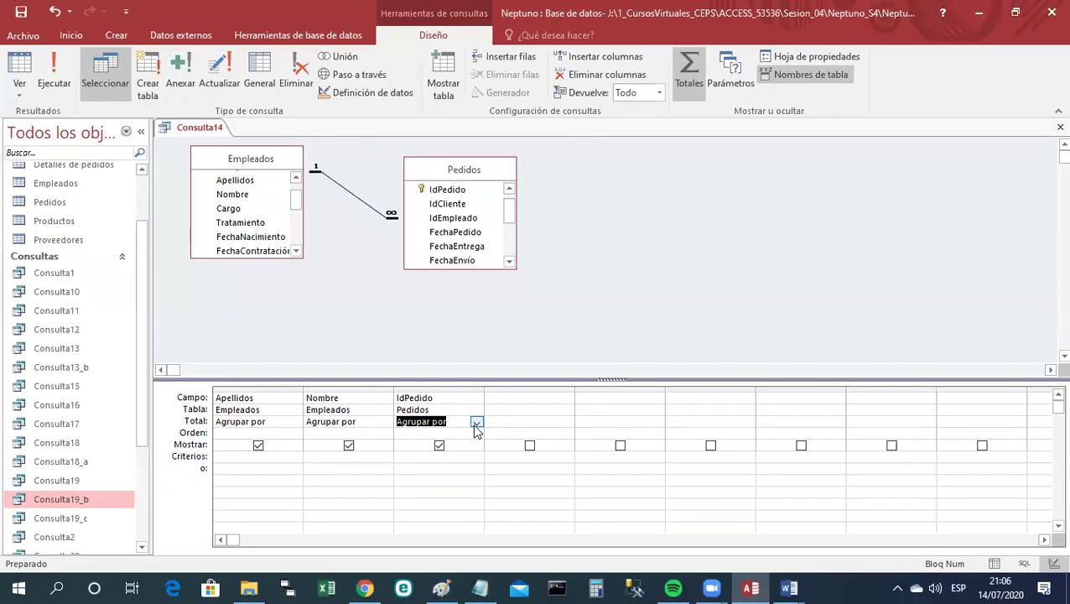
pyautogui.click(475, 423)
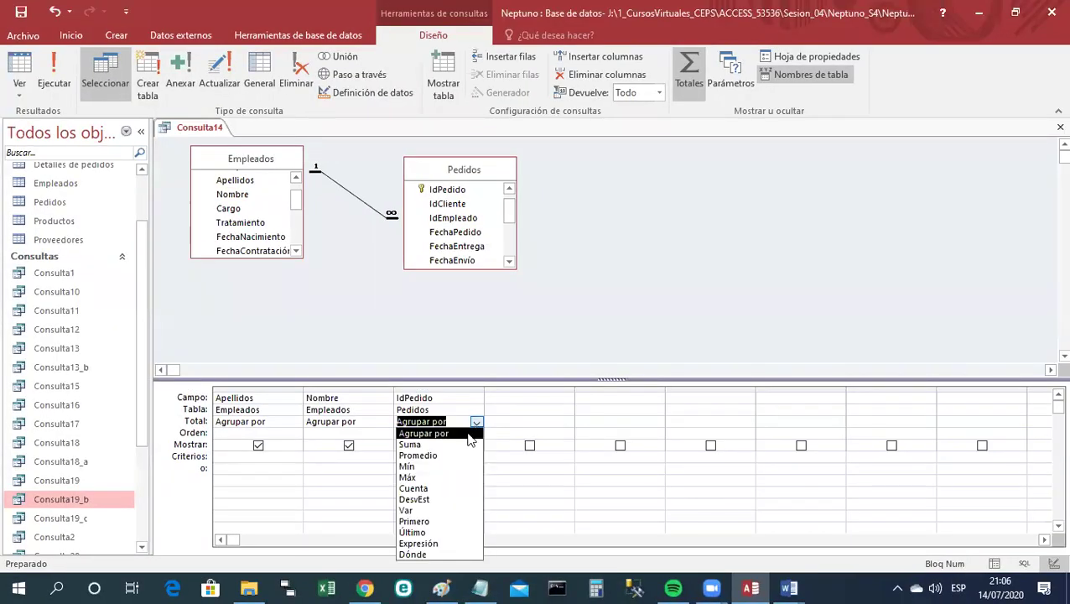
pyautogui.click(434, 488)
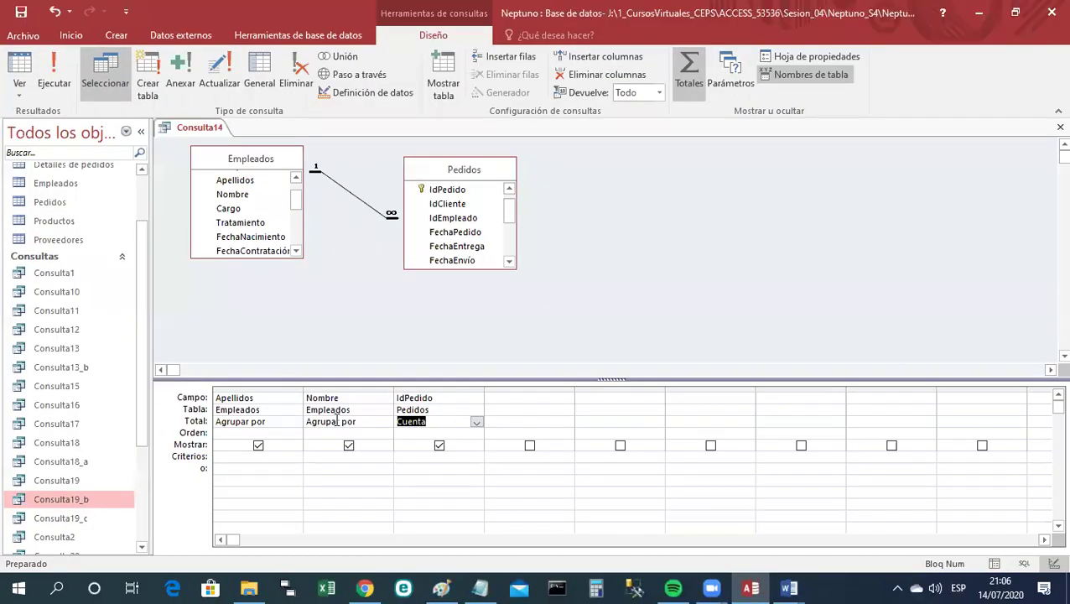
# Check the order count per employee in Datasheet view, then return to Design view.
pyautogui.rightClick(197, 128)
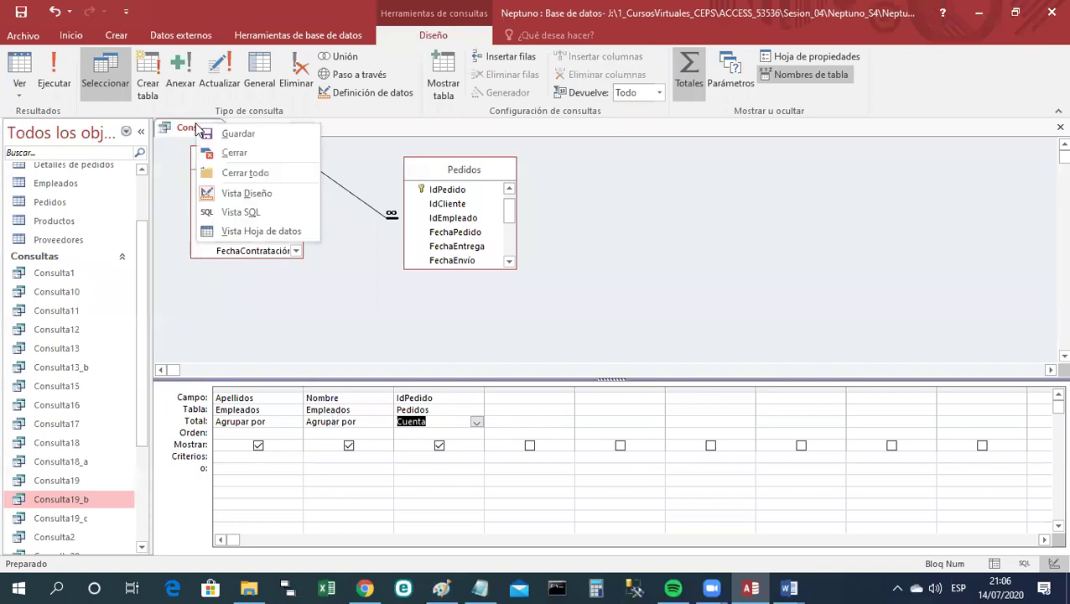
pyautogui.click(260, 231)
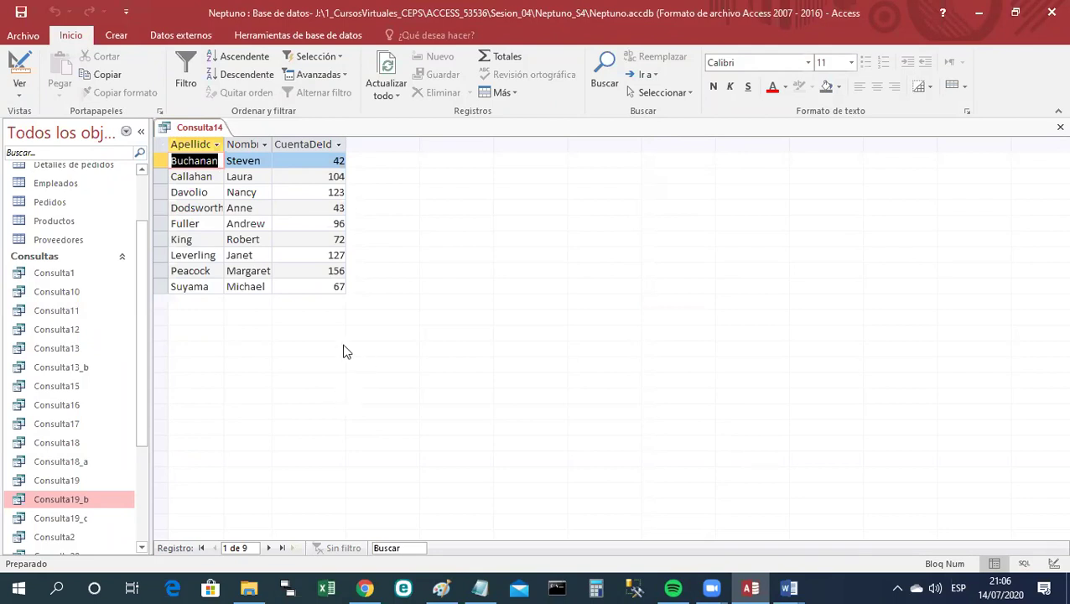
pyautogui.rightClick(219, 130)
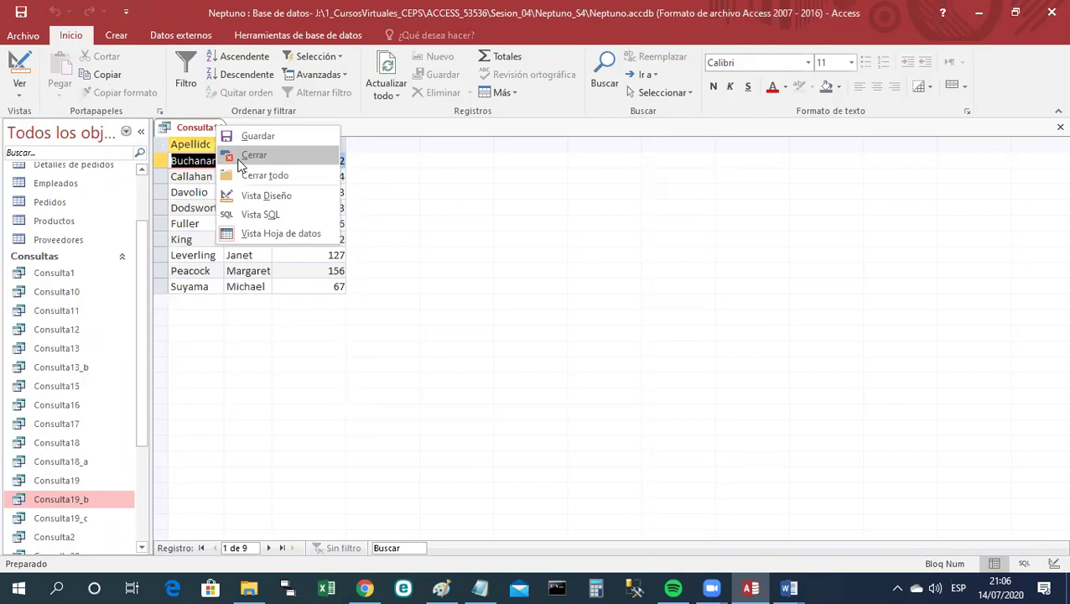
pyautogui.click(266, 196)
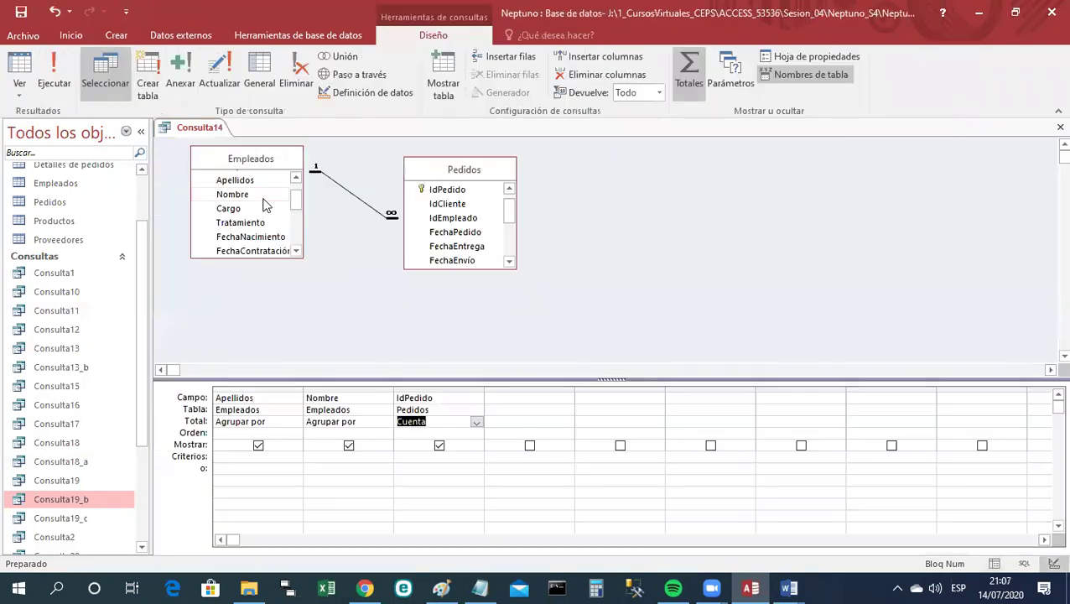
# Sort the IdPedido count column in Descendente order and show the query as a datasheet.
pyautogui.click(412, 434)
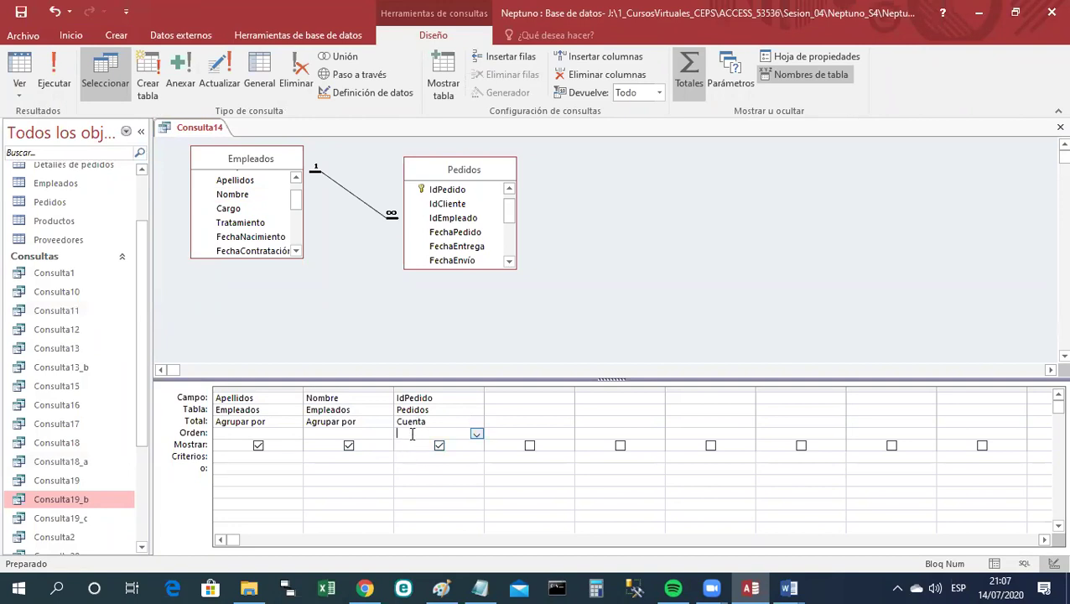
pyautogui.click(476, 434)
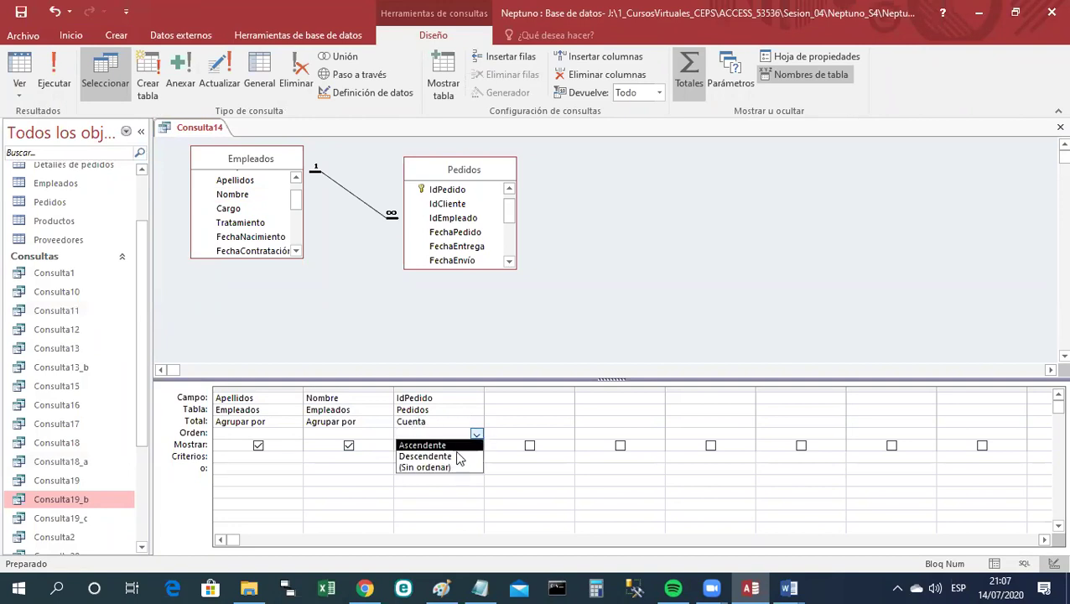
pyautogui.click(457, 456)
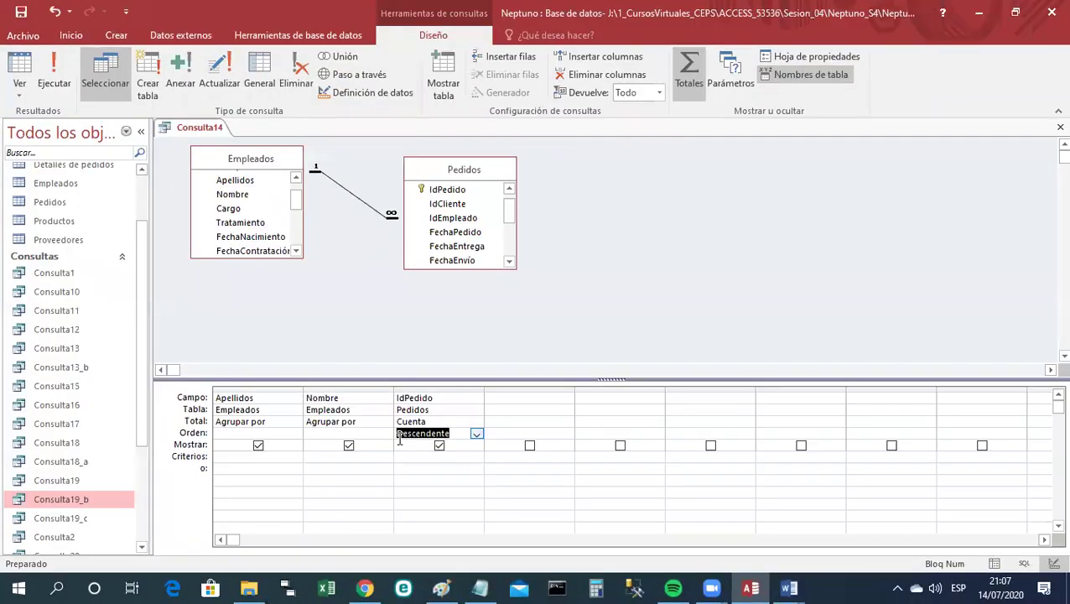
pyautogui.rightClick(201, 137)
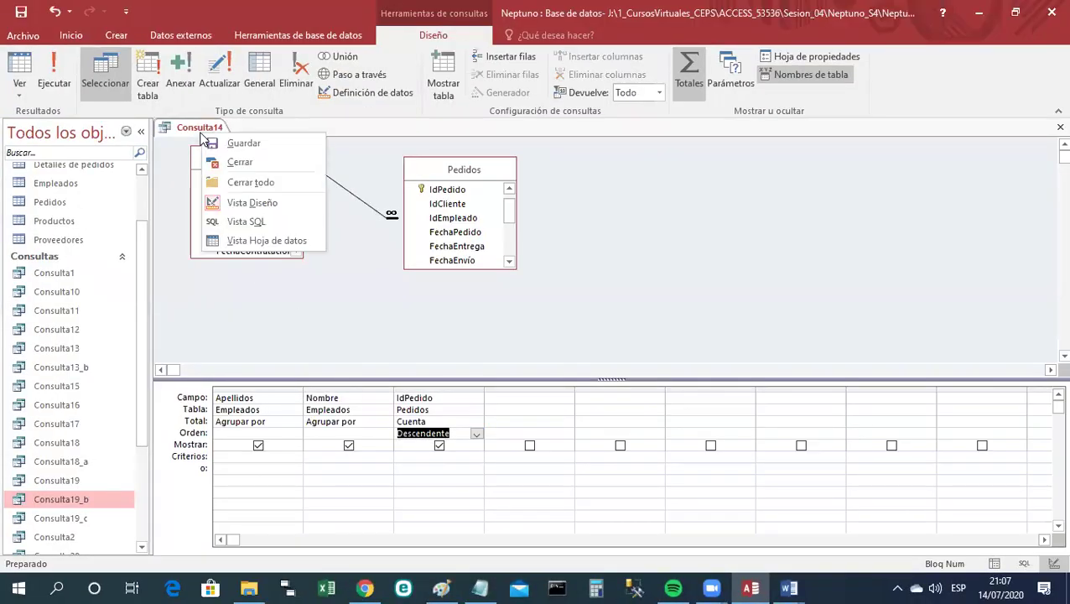
pyautogui.click(266, 240)
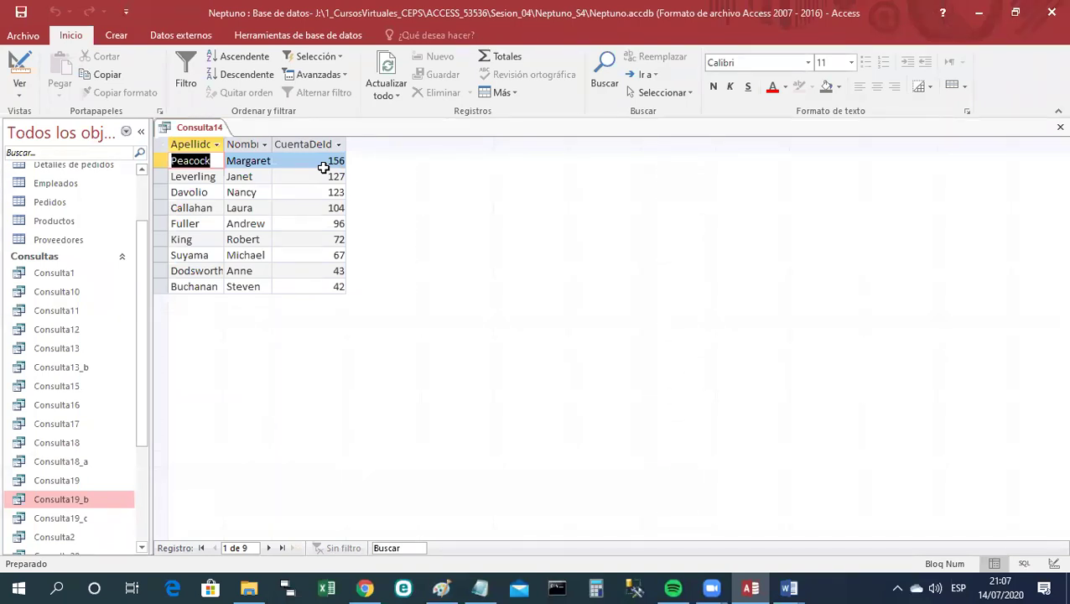
# Compare the query's design with its sorted datasheet by switching between both views, ending in Design view.
pyautogui.rightClick(207, 129)
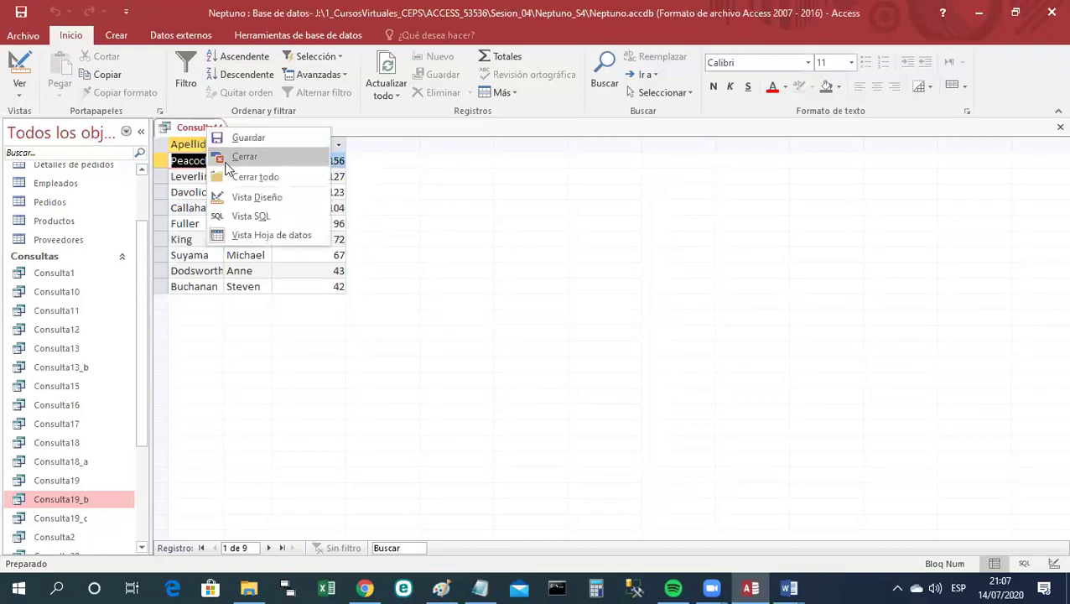
pyautogui.click(270, 200)
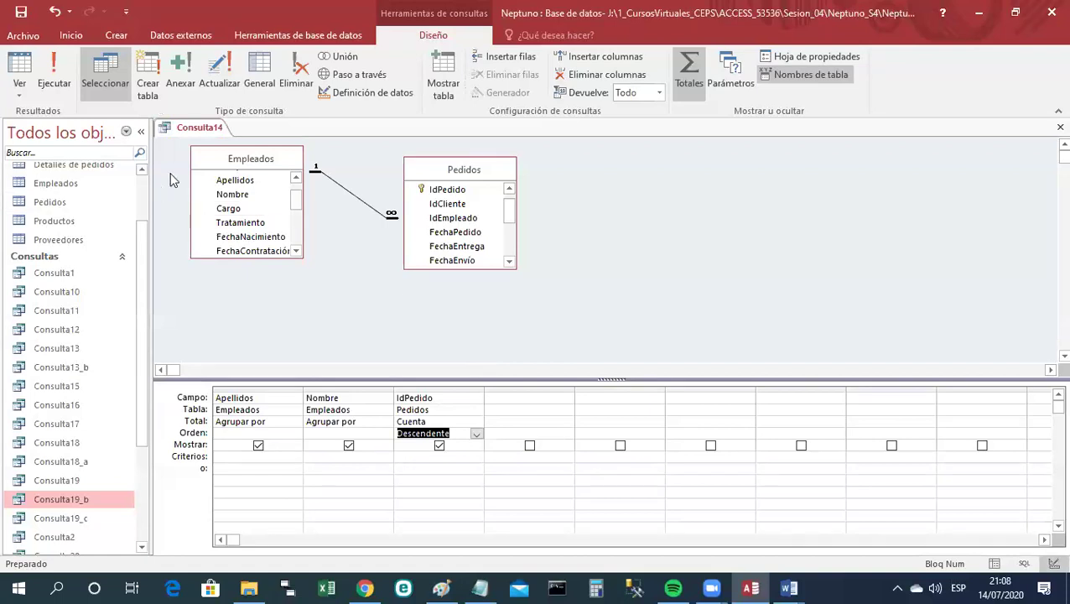
pyautogui.rightClick(190, 132)
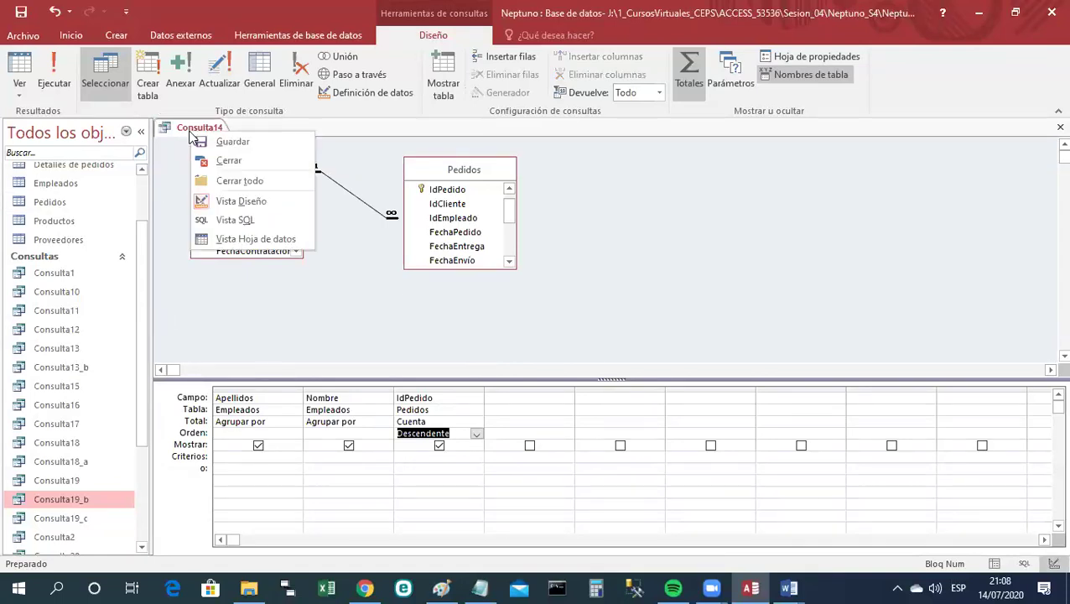
pyautogui.click(254, 239)
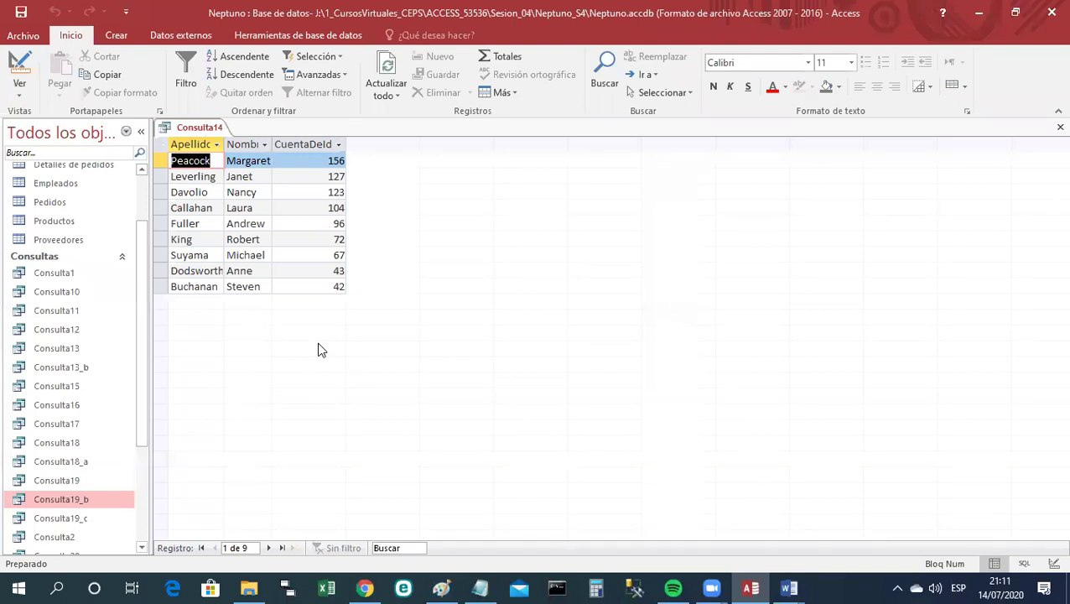
pyautogui.rightClick(205, 129)
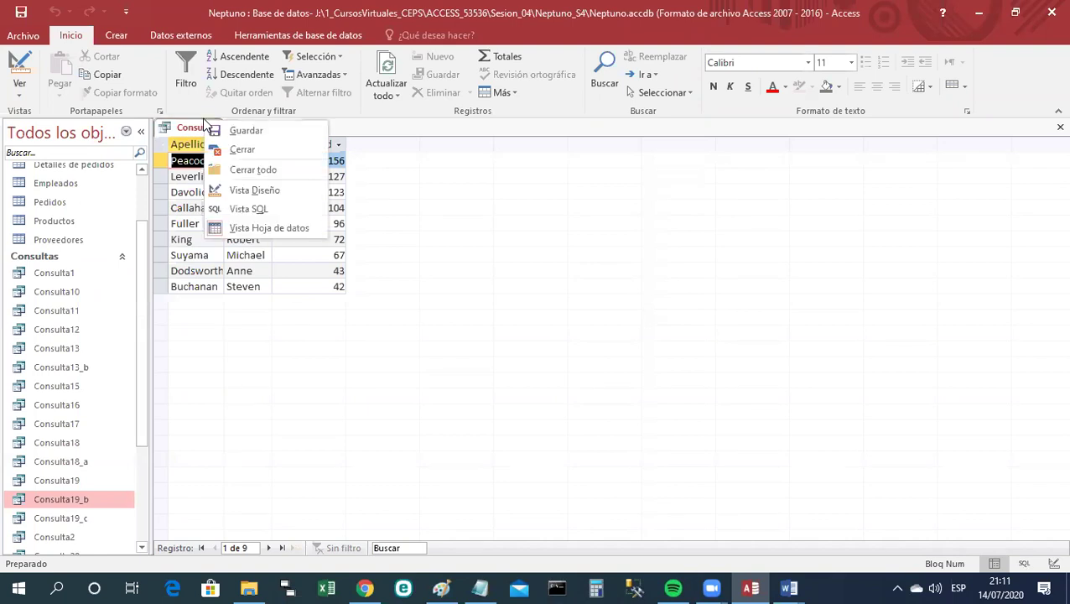
pyautogui.click(254, 191)
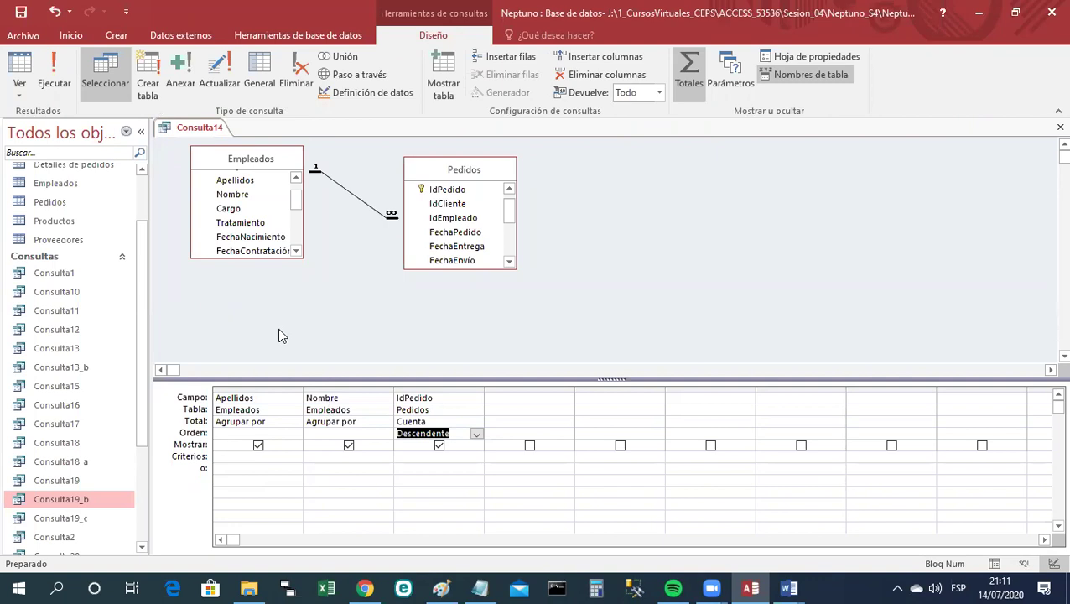
# Insert the IdEmpleado field from Empleados as the first column of the query grid and show the datasheet.
pyautogui.click(296, 177)
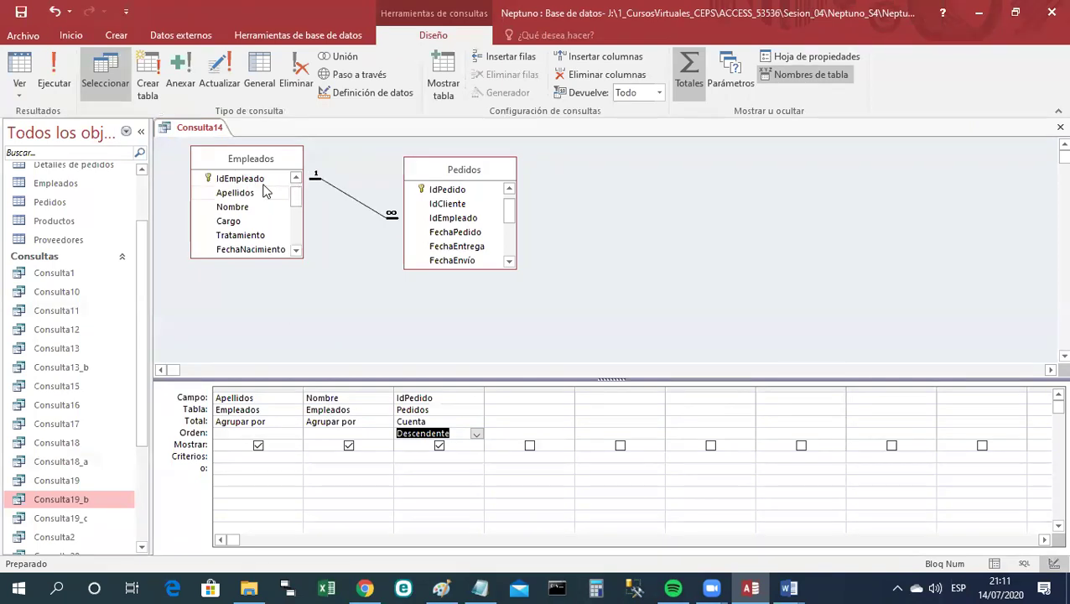
pyautogui.moveTo(251, 178); pyautogui.dragTo(216, 396)
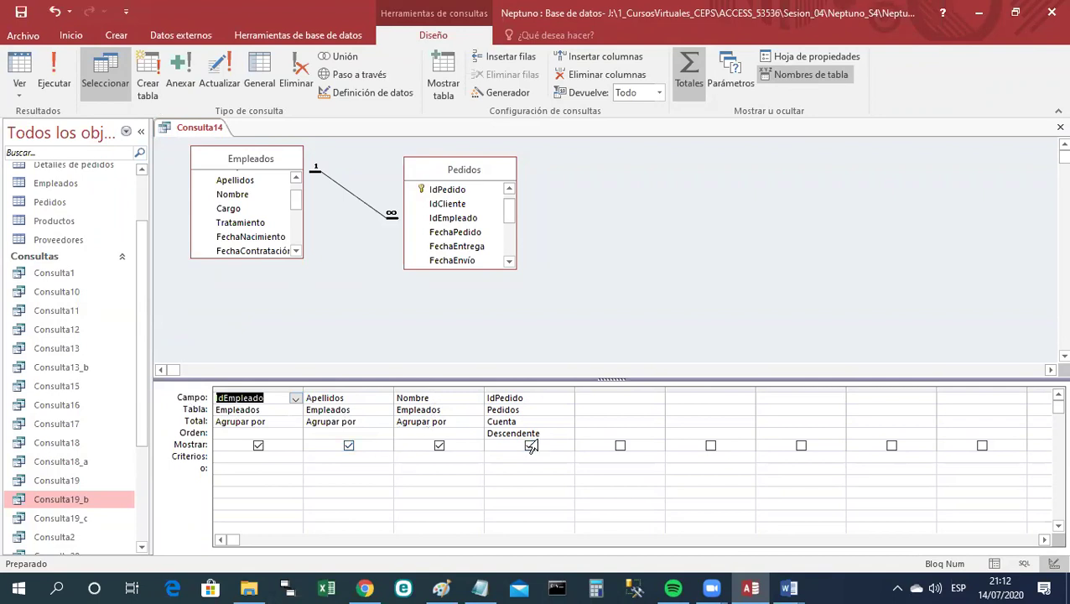
pyautogui.rightClick(194, 129)
pyautogui.click(261, 232)
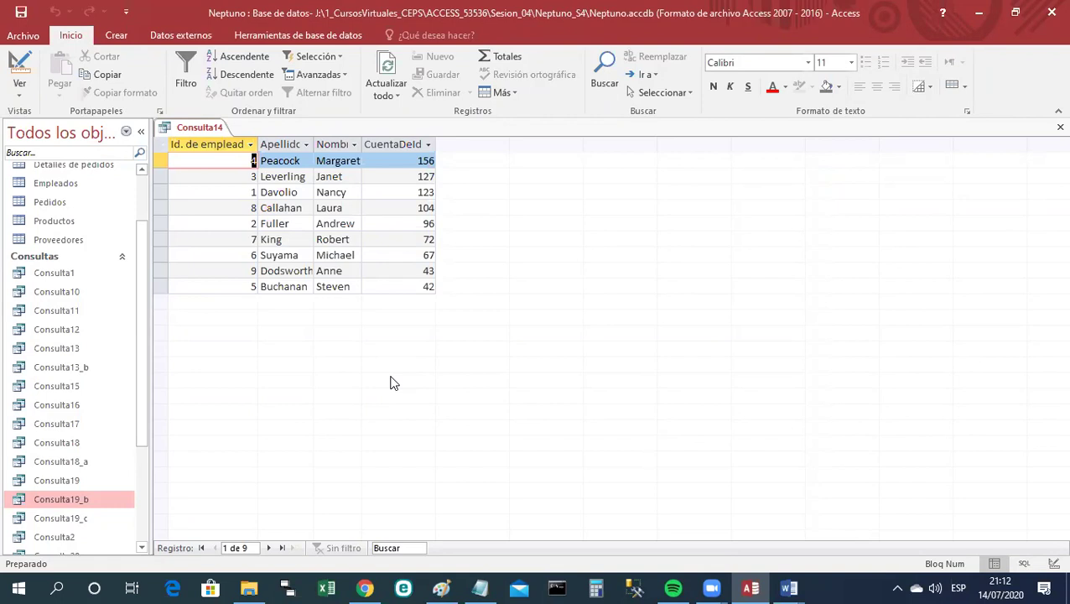
# Return to Design view and start saving the new query.
pyautogui.rightClick(206, 132)
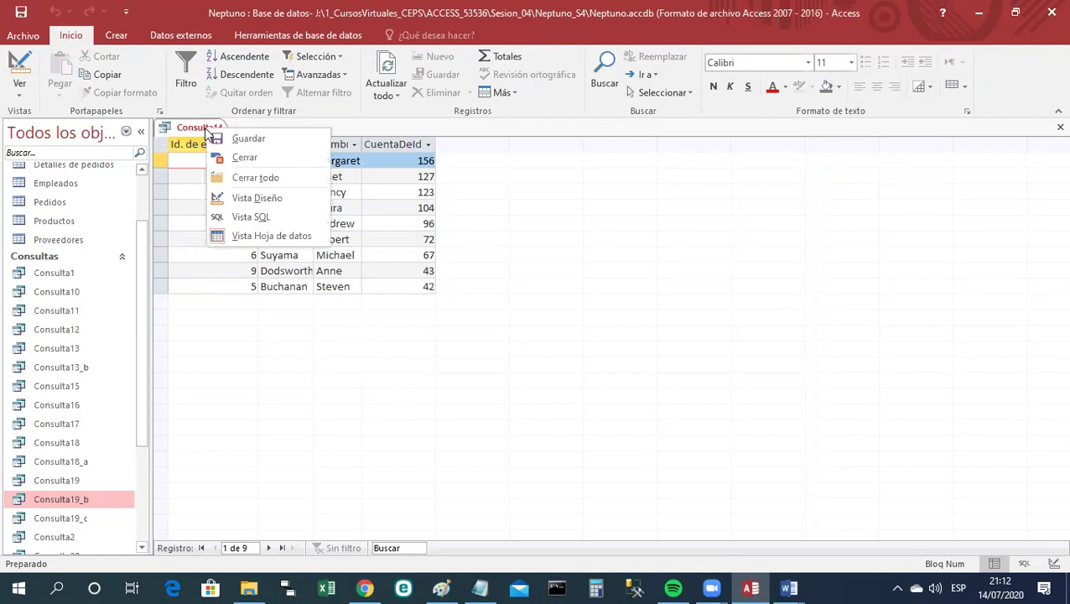
pyautogui.click(260, 201)
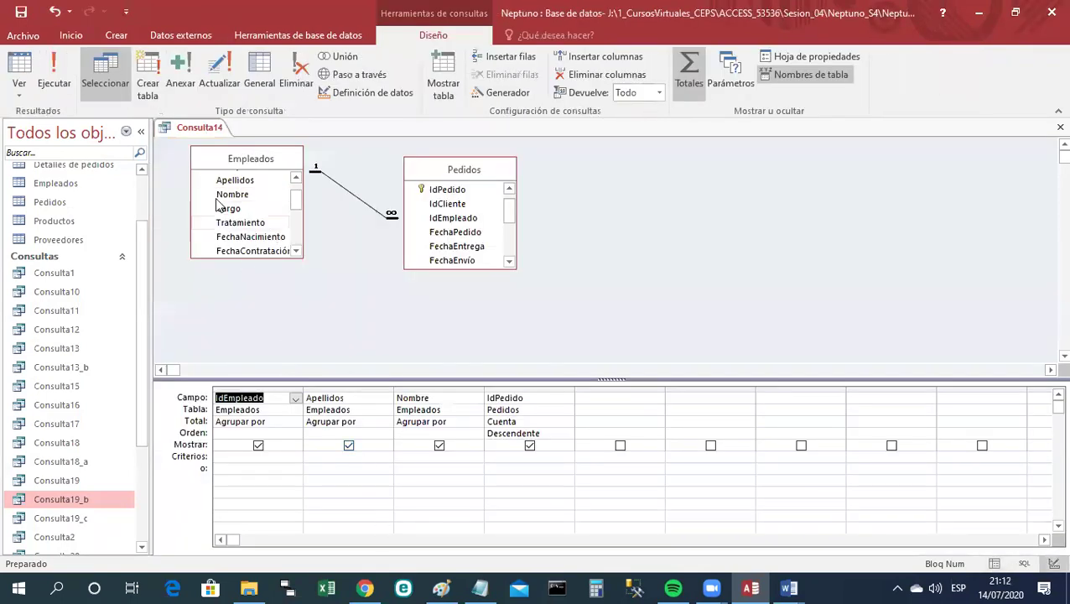
pyautogui.rightClick(201, 131)
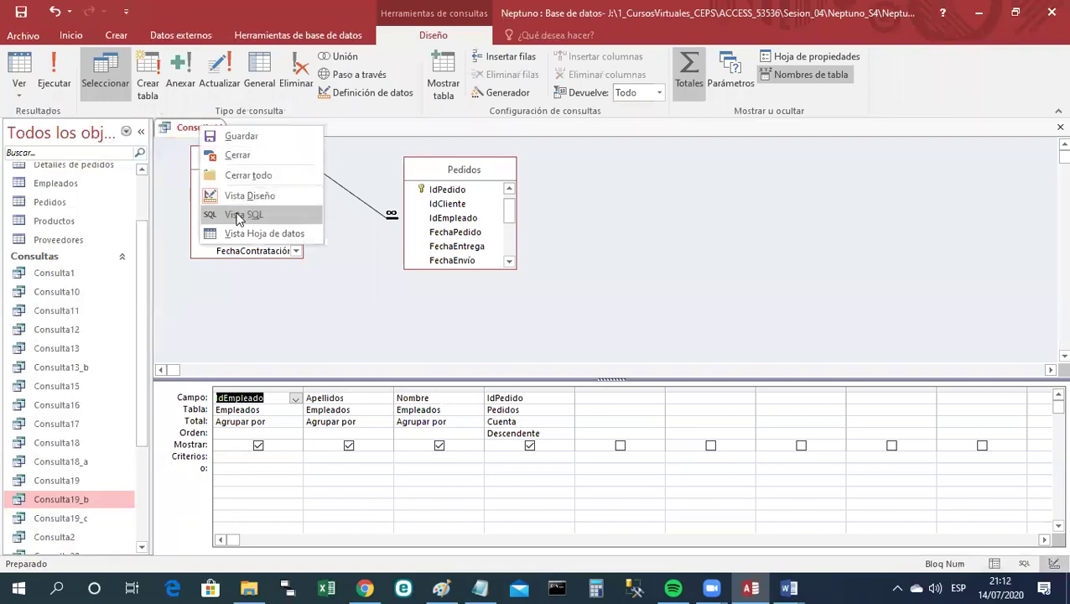
pyautogui.click(243, 137)
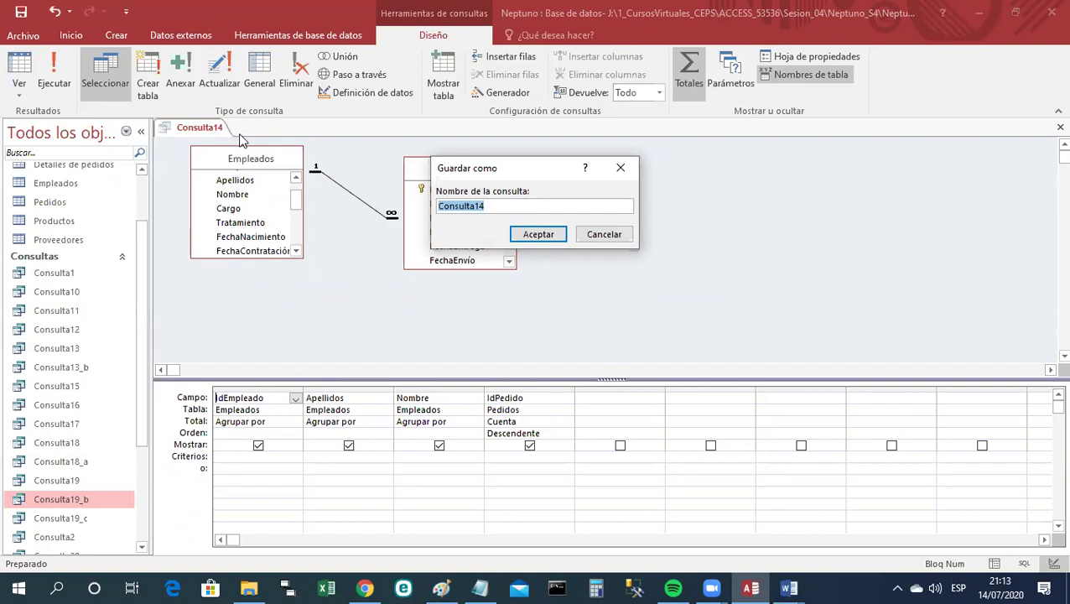
# Save the query under the name Consulta21_b and select it in the object list.
pyautogui.click(495, 207)
pyautogui.press('BackSpace')
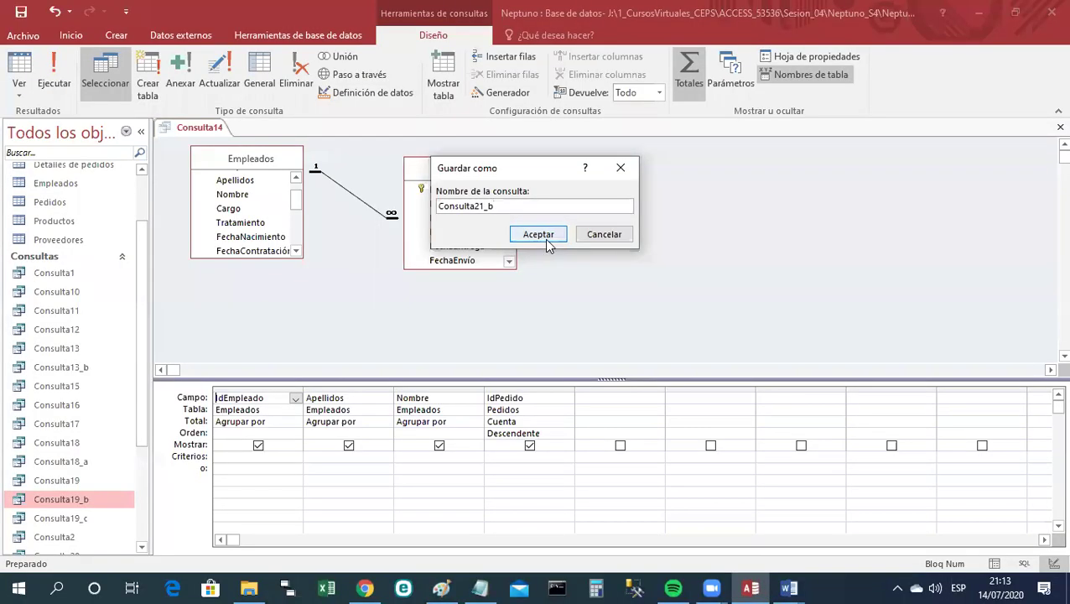
pyautogui.click(538, 235)
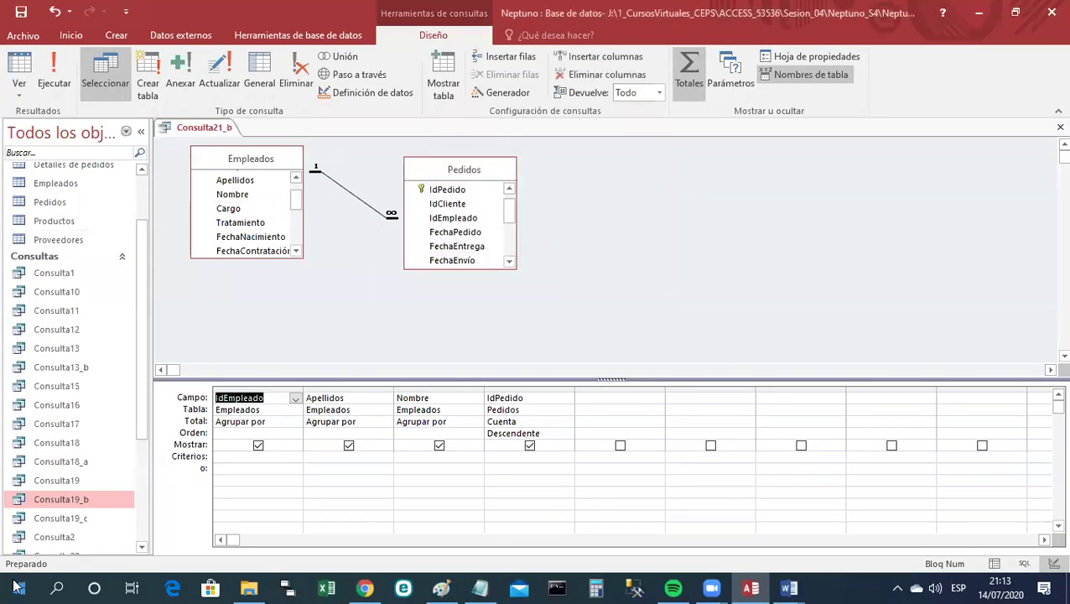
pyautogui.moveTo(141, 387); pyautogui.dragTo(141, 455)
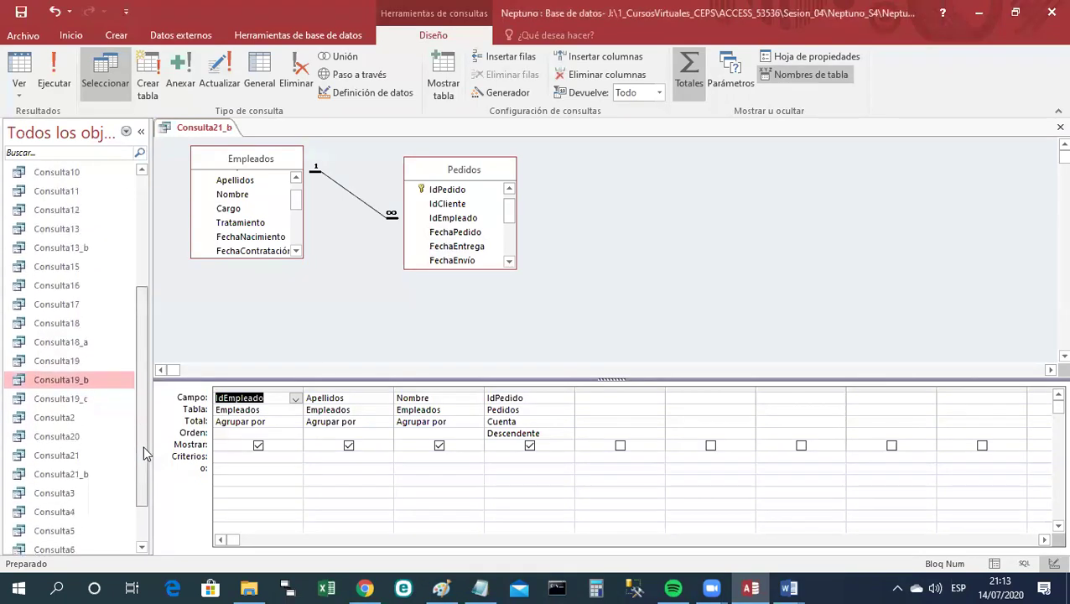
pyautogui.click(90, 474)
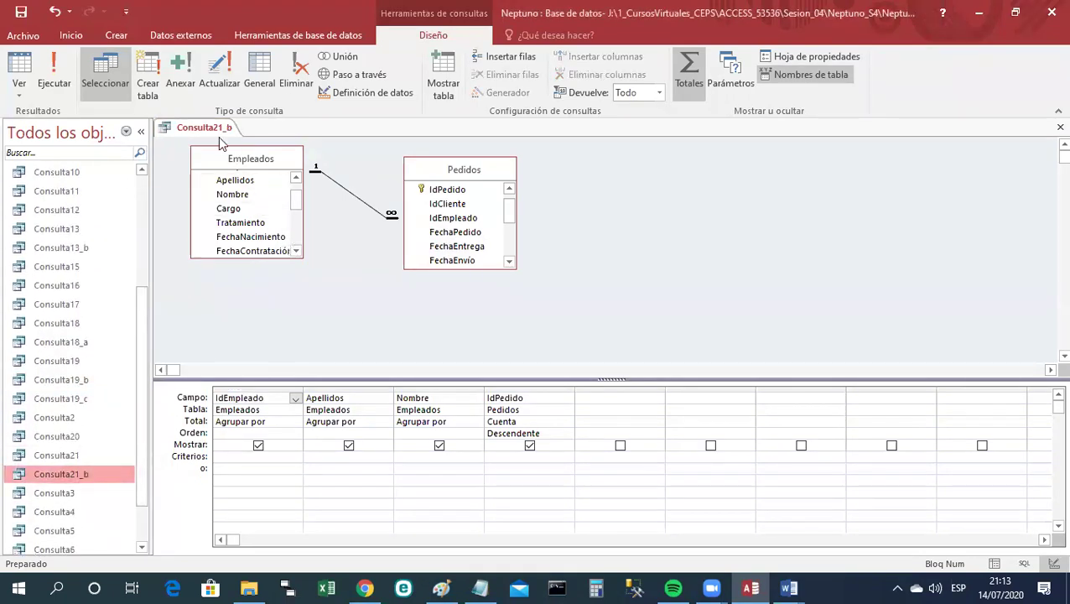
# Show the SQL code of Consulta21_b and copy it below the CONSULTA 21 code in the Word document Códigos SQL de la Sesión 4.docx.
pyautogui.rightClick(189, 133)
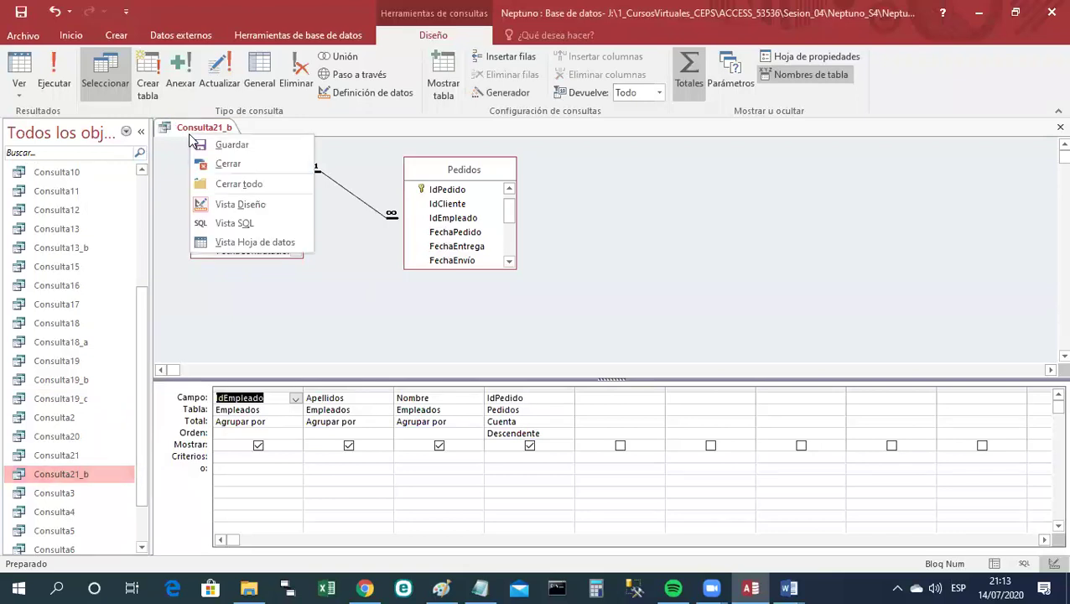
pyautogui.click(228, 222)
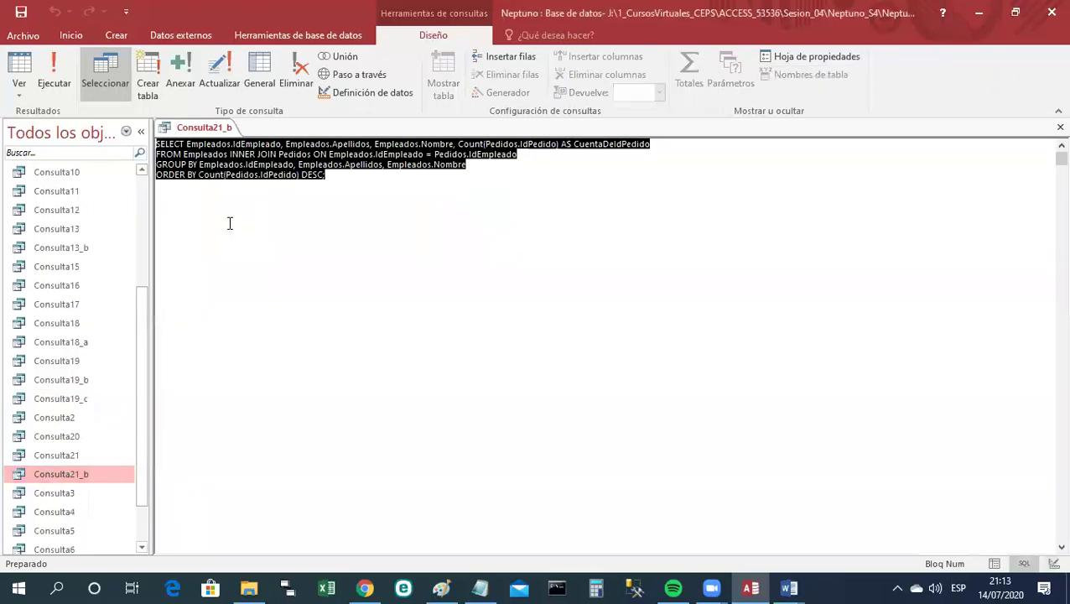
pyautogui.click(796, 587)
pyautogui.click(745, 553)
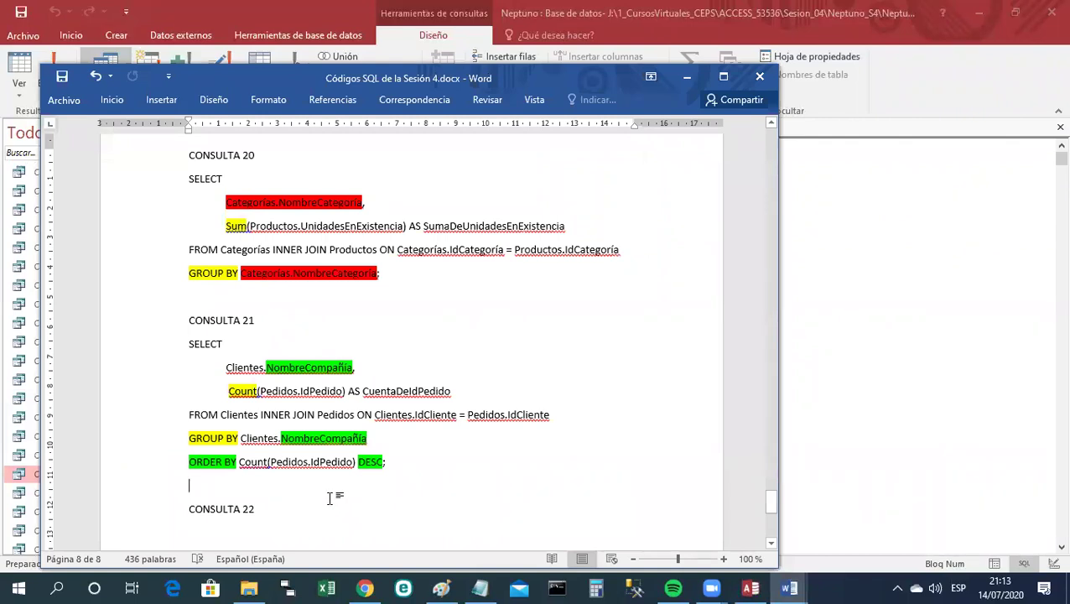
pyautogui.press('Return')
pyautogui.press('Return')
pyautogui.press('Return')
pyautogui.press('Return')
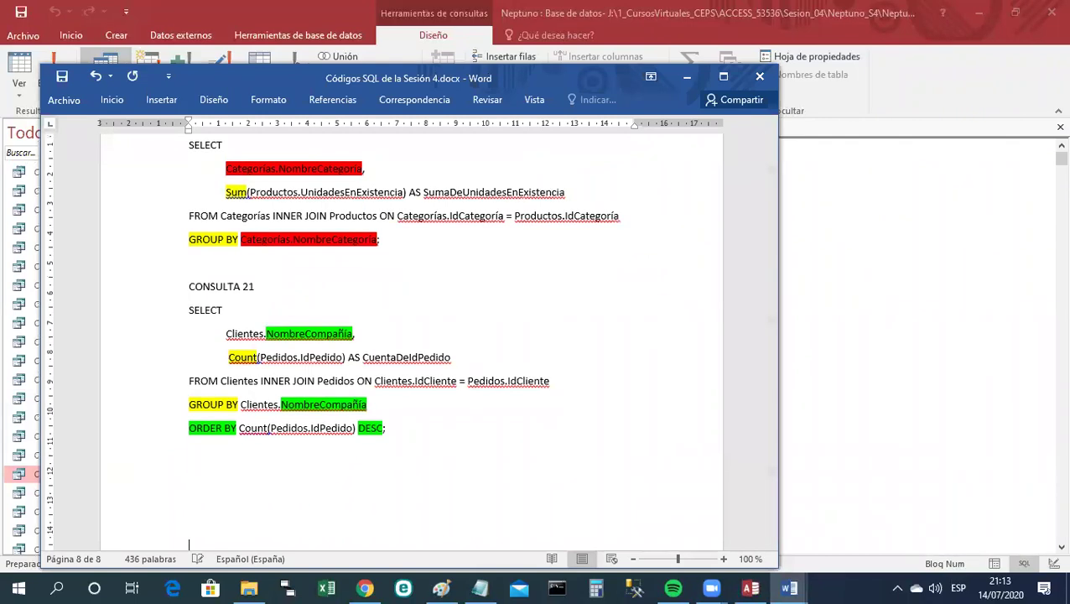
pyautogui.press('BackSpace')
pyautogui.write('SELECT Empleados.IdEmpleado, Empleados.Apellidos, Empleados.Nombre, Count(Pedidos.IdPedido) AS CuentaDeIdPedido FROM Empleados INNER JOIN Pedidos ON Empleados.IdEmpleado = Pedidos.IdEmpleado GROUP BY Empleados.IdEmpleado, Empleados.Apellidos, Empleados.Nombre ORDER BY Count(Pedidos.IdPedido) DESC;')
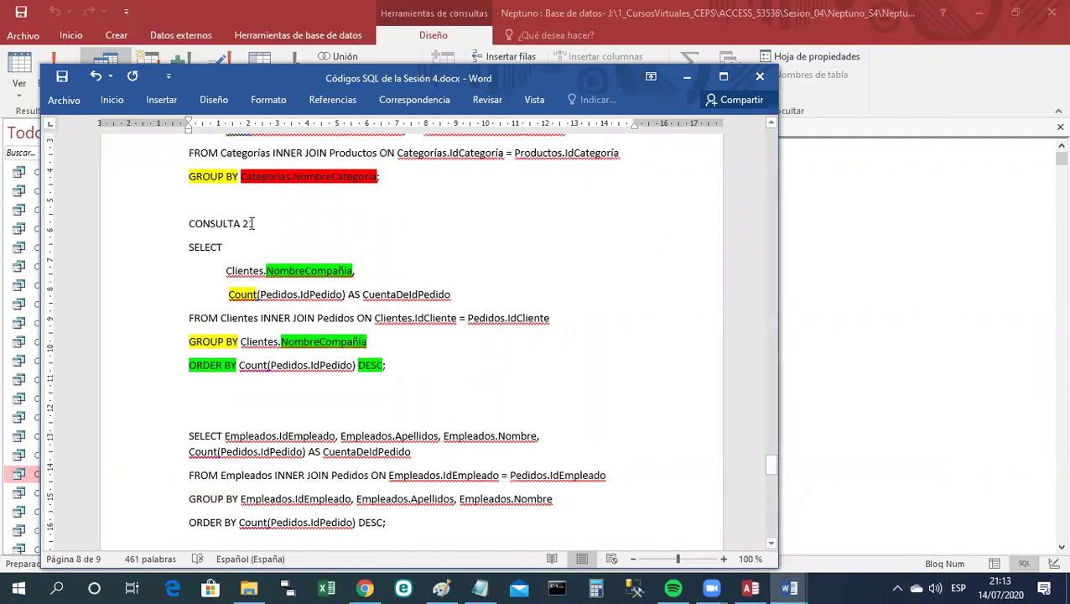
# Add the heading CONSULTA 21_b directly above the pasted code, reusing the CONSULTA 21 heading, and remove the empty line between them.
pyautogui.moveTo(254, 223); pyautogui.dragTo(184, 227)
pyautogui.hotkey('ctrl', 'c')
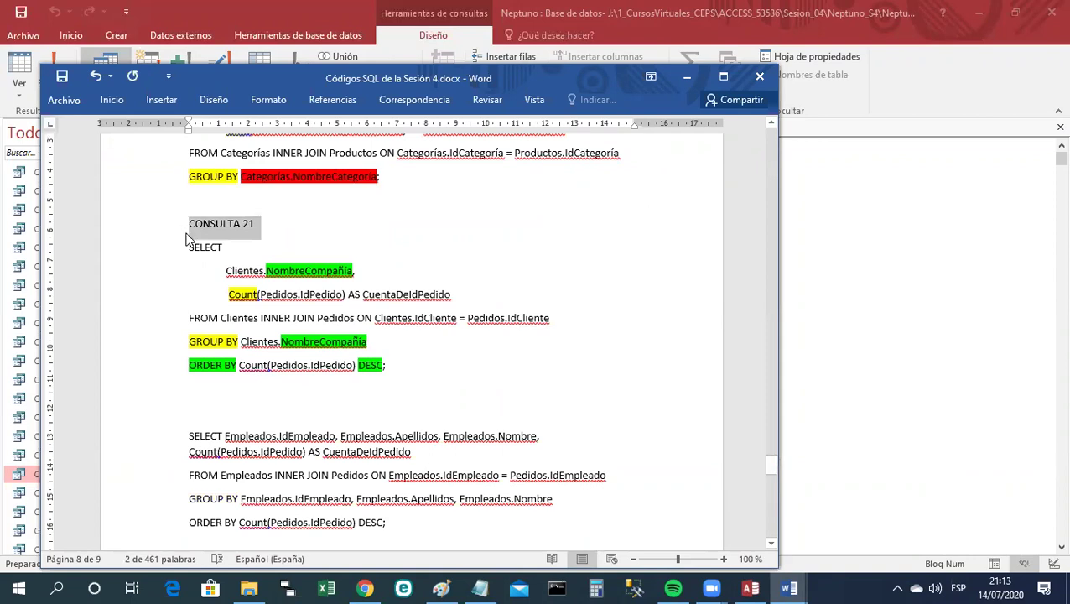
pyautogui.click(193, 409)
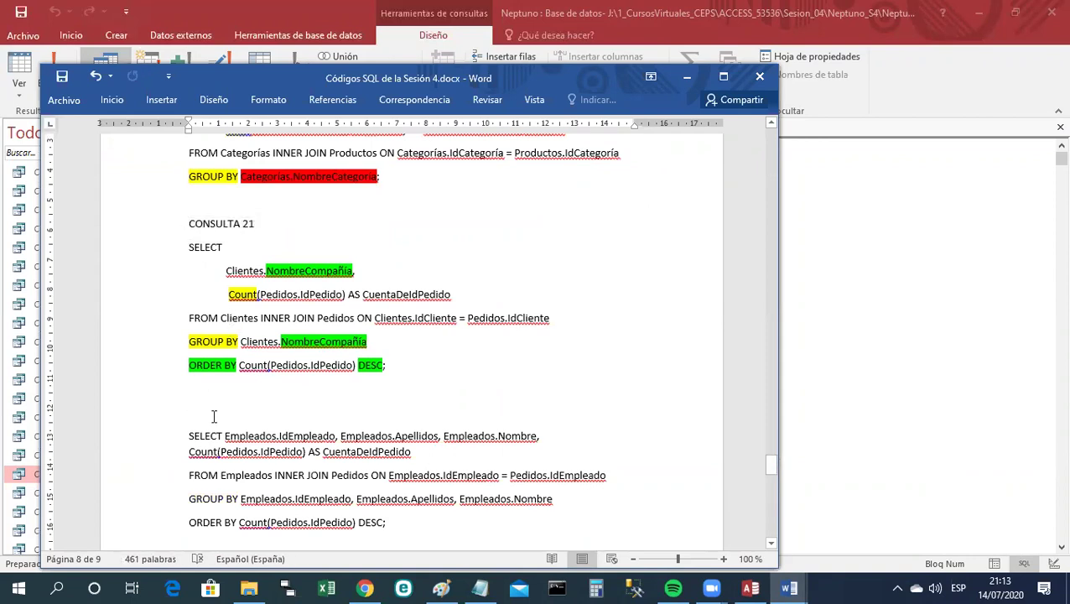
pyautogui.hotkey('ctrl', 'v')
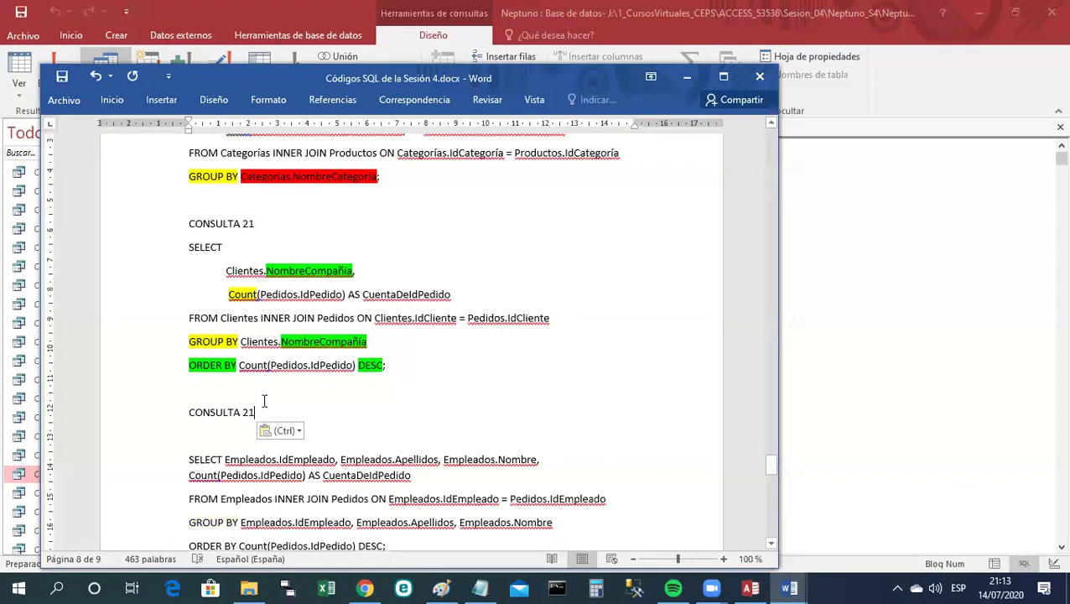
pyautogui.write('_b')
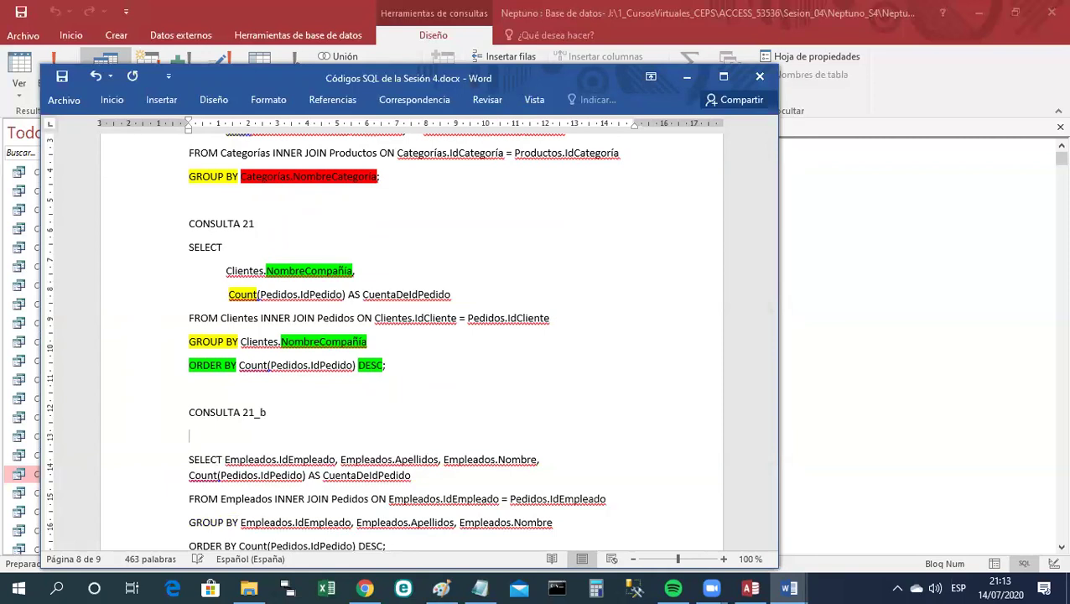
pyautogui.press('Down')
pyautogui.press('Delete')
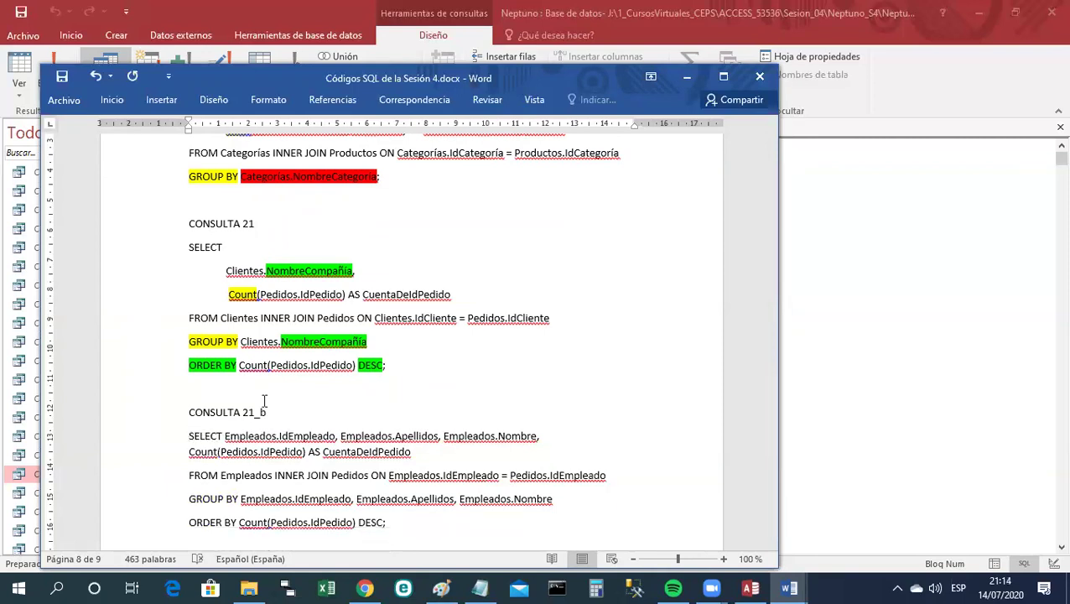
# Split the SELECT clause of CONSULTA 21_b so that IdEmpleado, Apellidos, Nombre and the Count expression each stand on their own indented line.
pyautogui.click(224, 441)
pyautogui.press('Return')
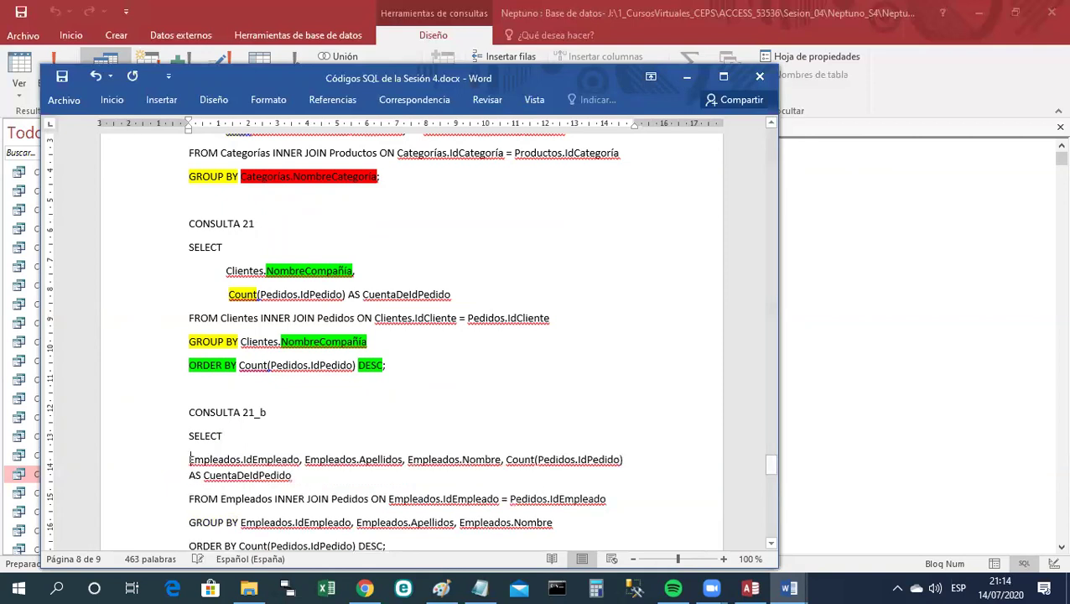
pyautogui.press('Tab')
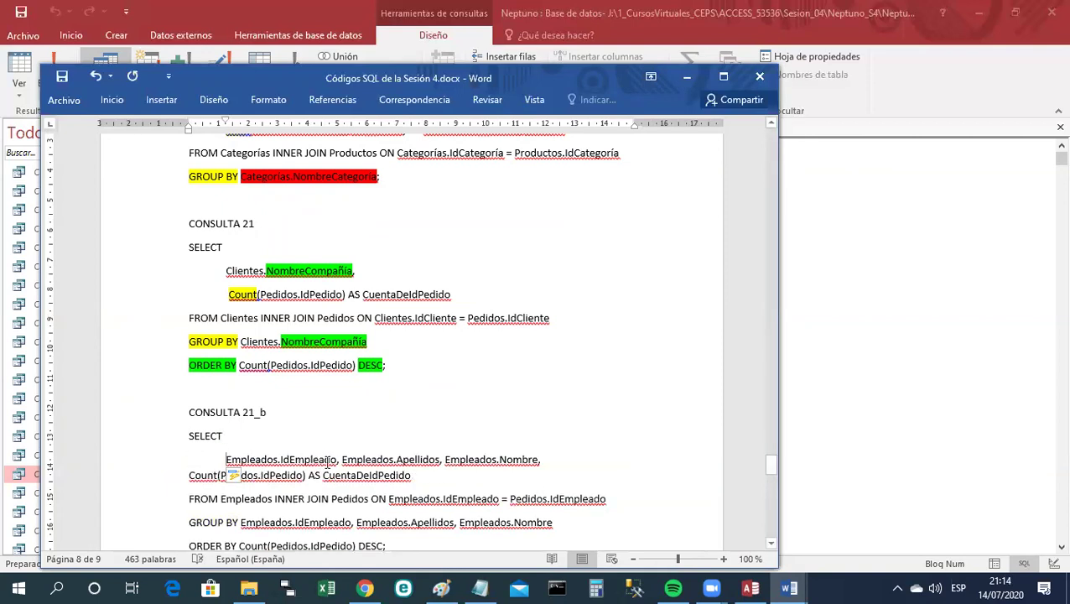
pyautogui.click(340, 460)
pyautogui.press('Return')
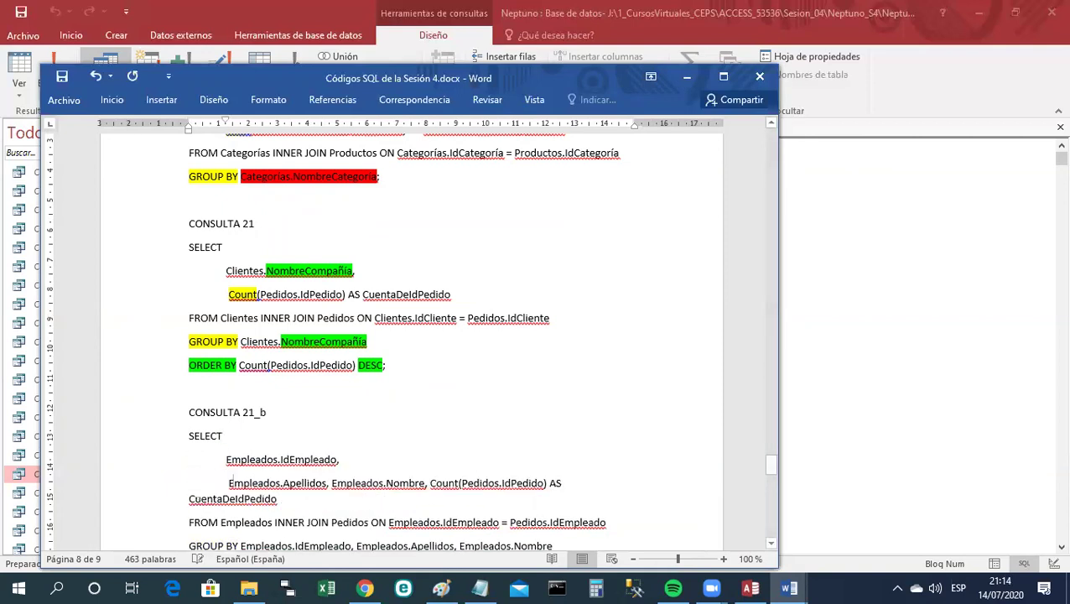
pyautogui.click(331, 483)
pyautogui.press('Return')
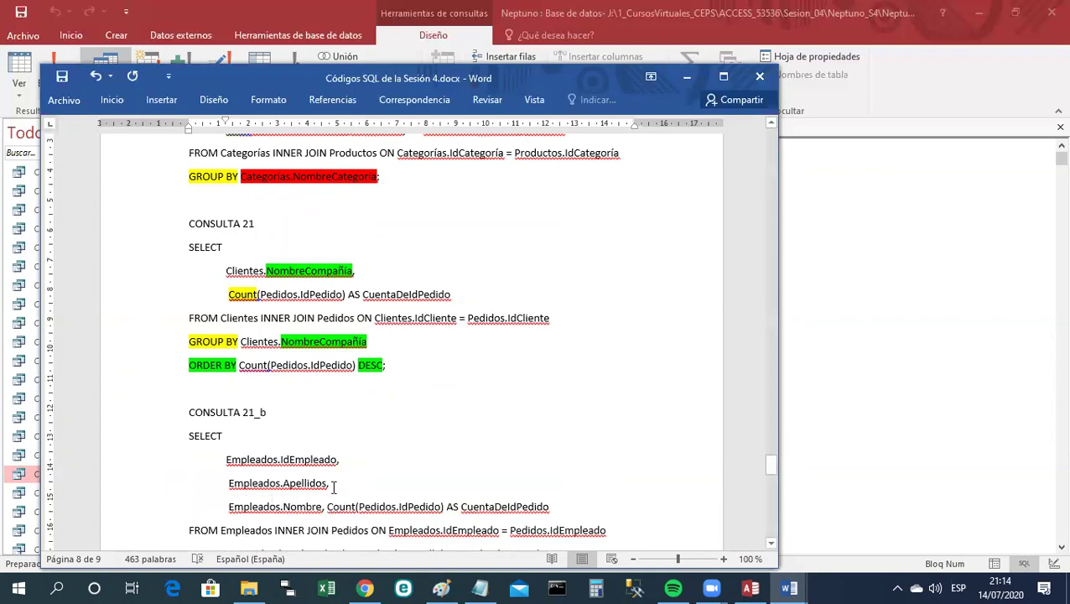
pyautogui.click(328, 498)
pyautogui.click(327, 505)
pyautogui.press('Return')
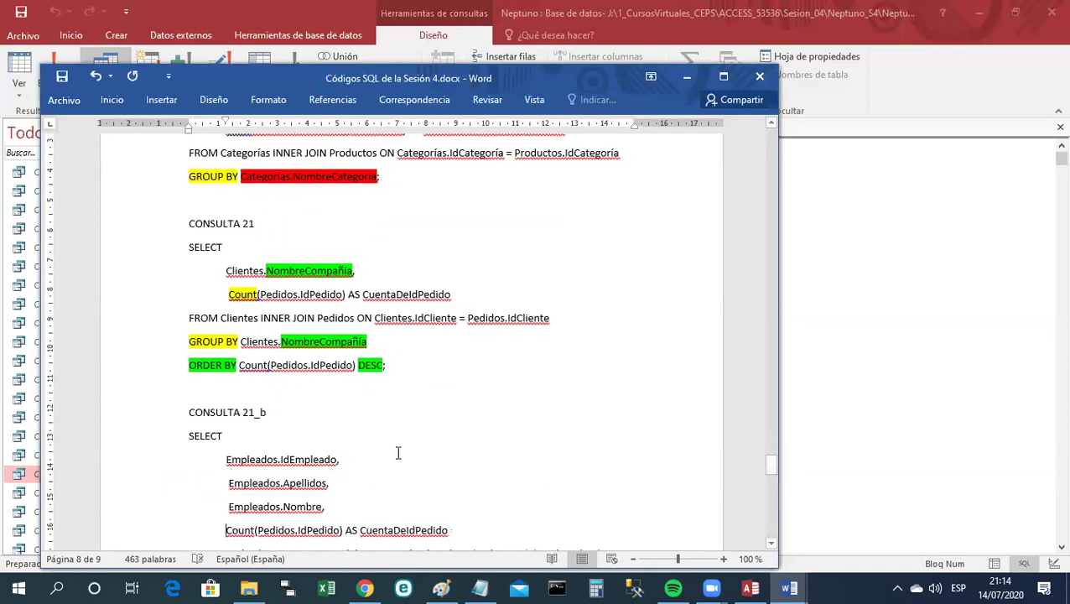
# Highlight the field names IdEmpleado, Apellidos and Nombre in green in the SELECT clause of CONSULTA 21_b.
pyautogui.scroll(-1, 399, 450)
pyautogui.scroll(-2, 400, 450)
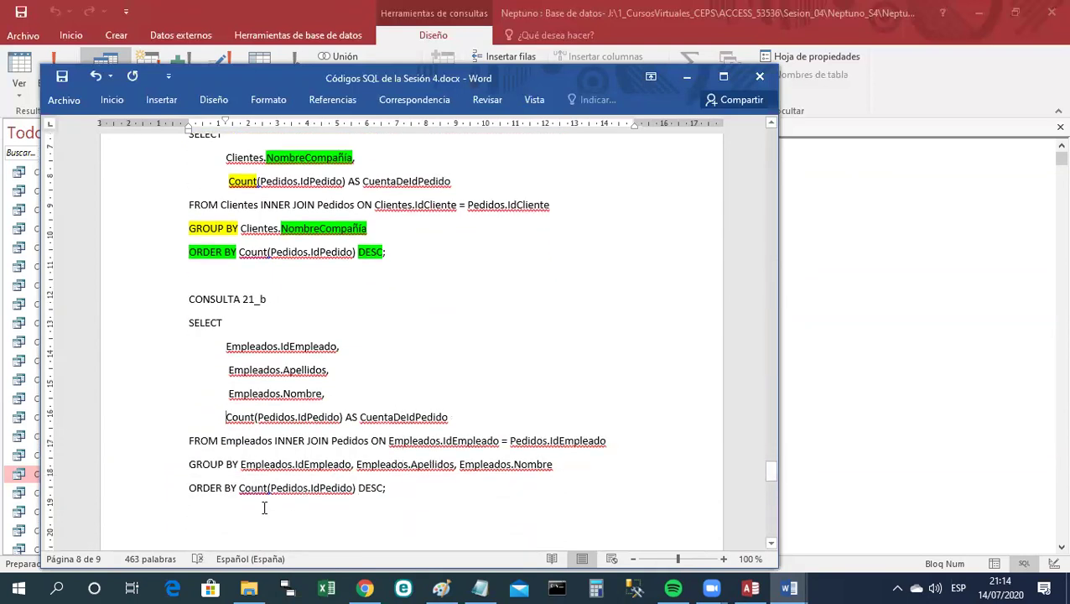
pyautogui.doubleClick(290, 347)
pyautogui.click(352, 320)
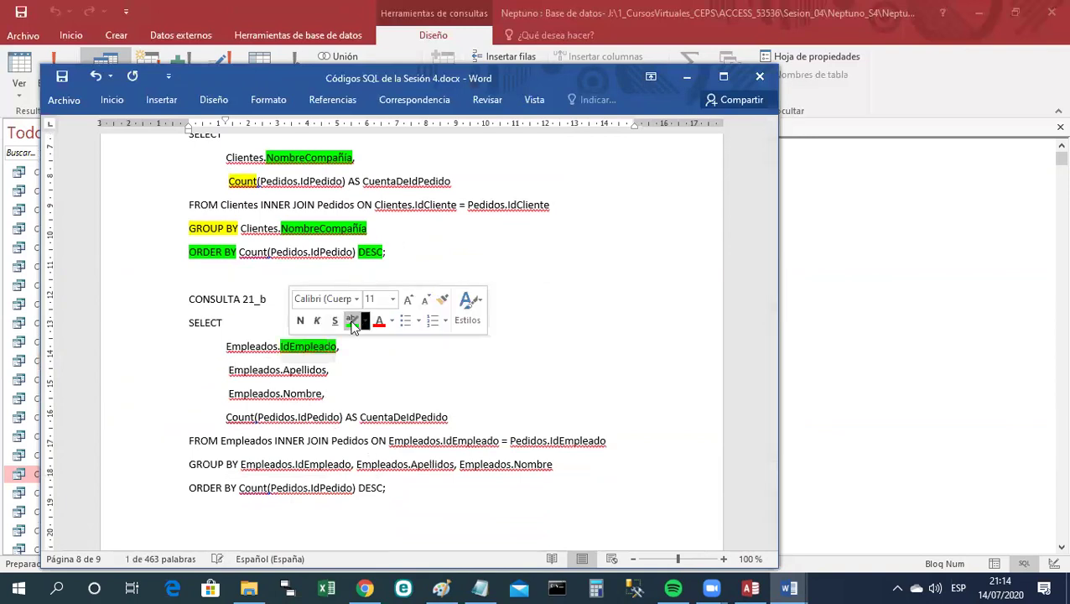
pyautogui.doubleClick(307, 369)
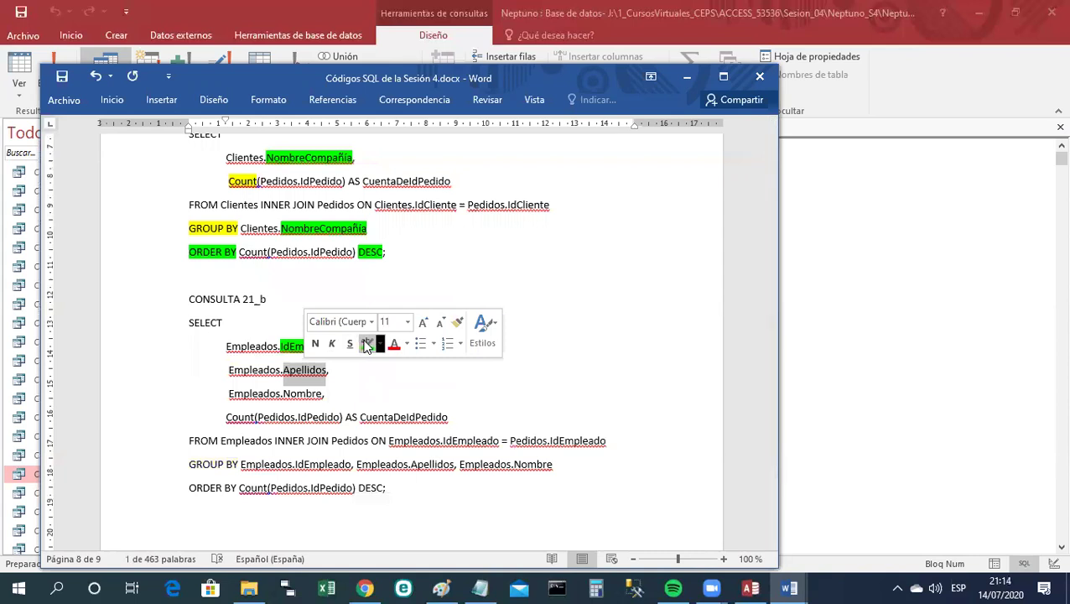
pyautogui.click(366, 343)
pyautogui.doubleClick(295, 393)
pyautogui.click(354, 370)
pyautogui.click(327, 474)
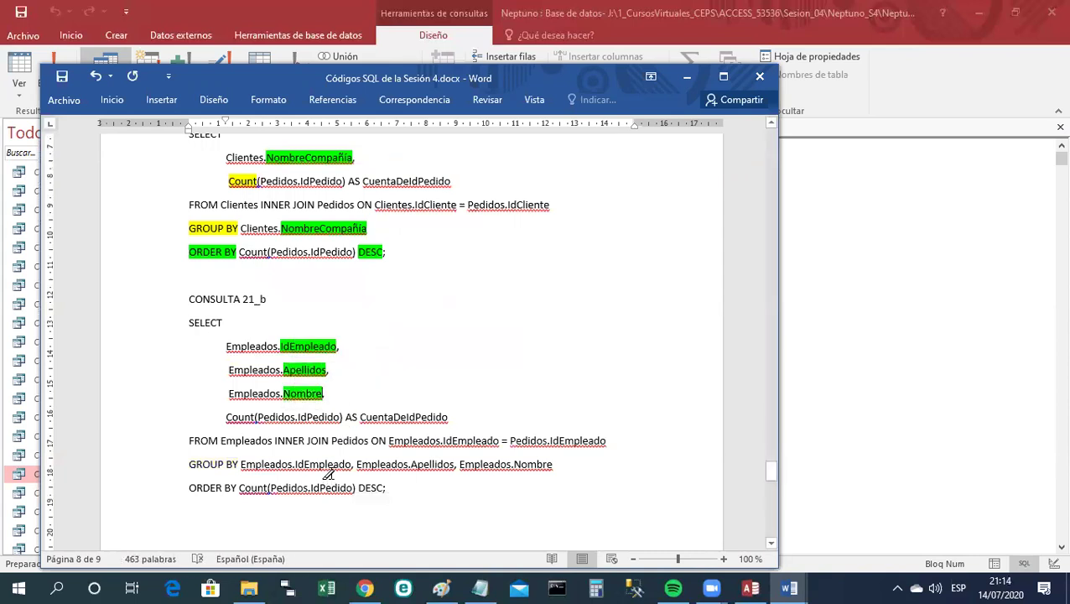
pyautogui.click(390, 368)
# Highlight the three Empleados fields after GROUP BY in CONSULTA 21_b in green and save the document.
pyautogui.moveTo(240, 469); pyautogui.dragTo(541, 471)
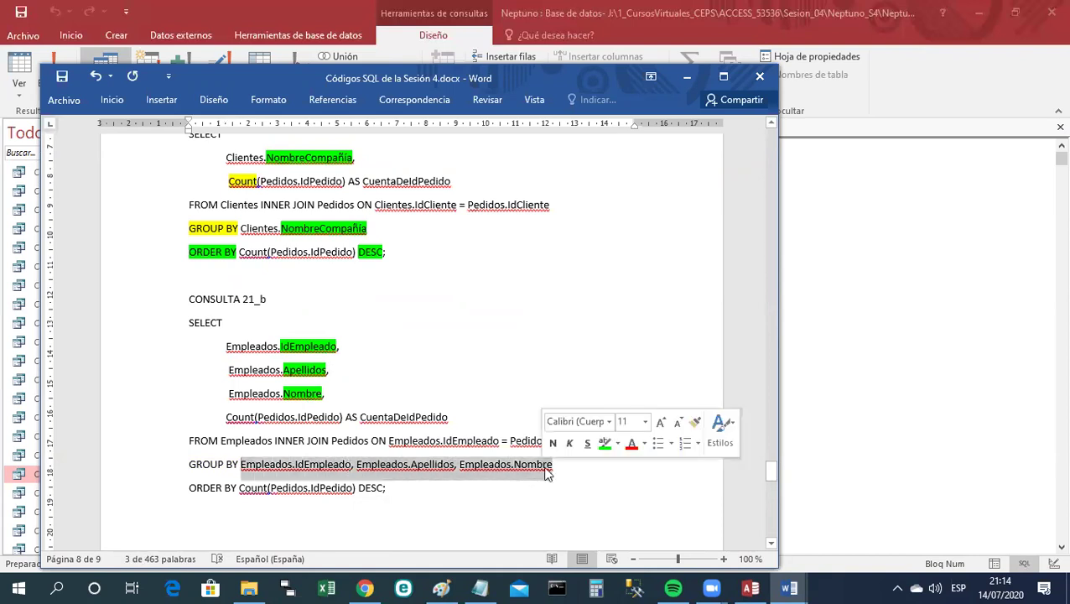
pyautogui.click(604, 443)
pyautogui.click(580, 484)
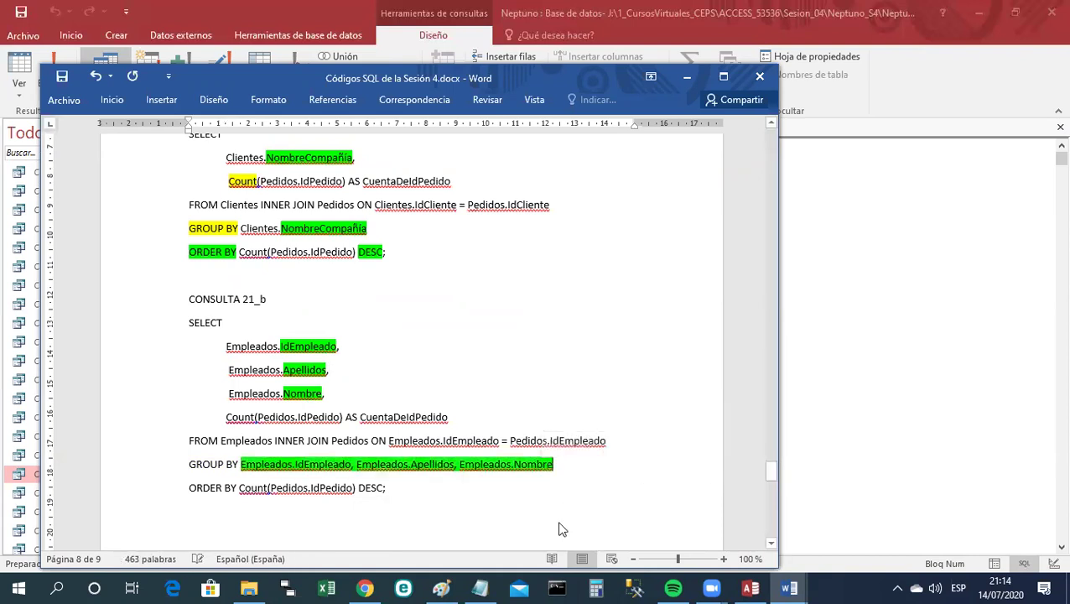
pyautogui.click(369, 546)
pyautogui.click(410, 505)
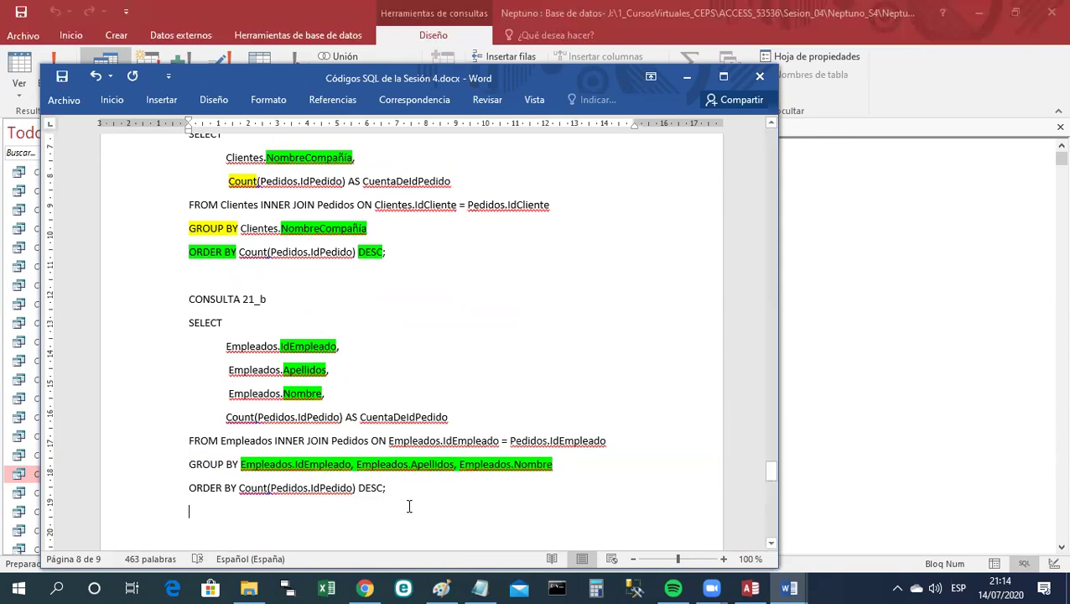
pyautogui.click(65, 77)
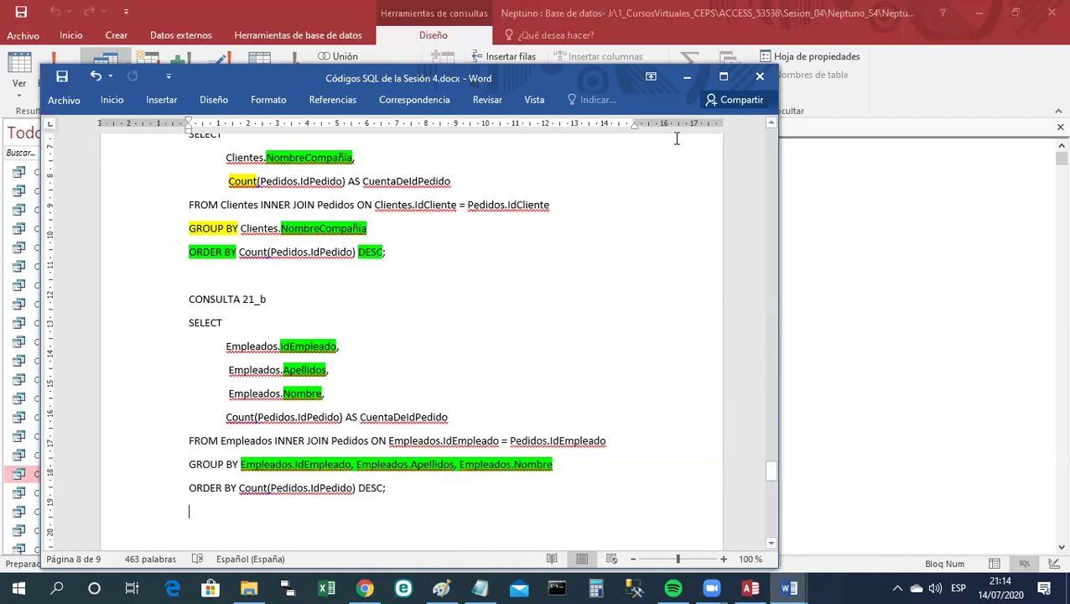
# Switch back to Access, return Consulta21_b to Design view, and save and close the query.
pyautogui.click(686, 76)
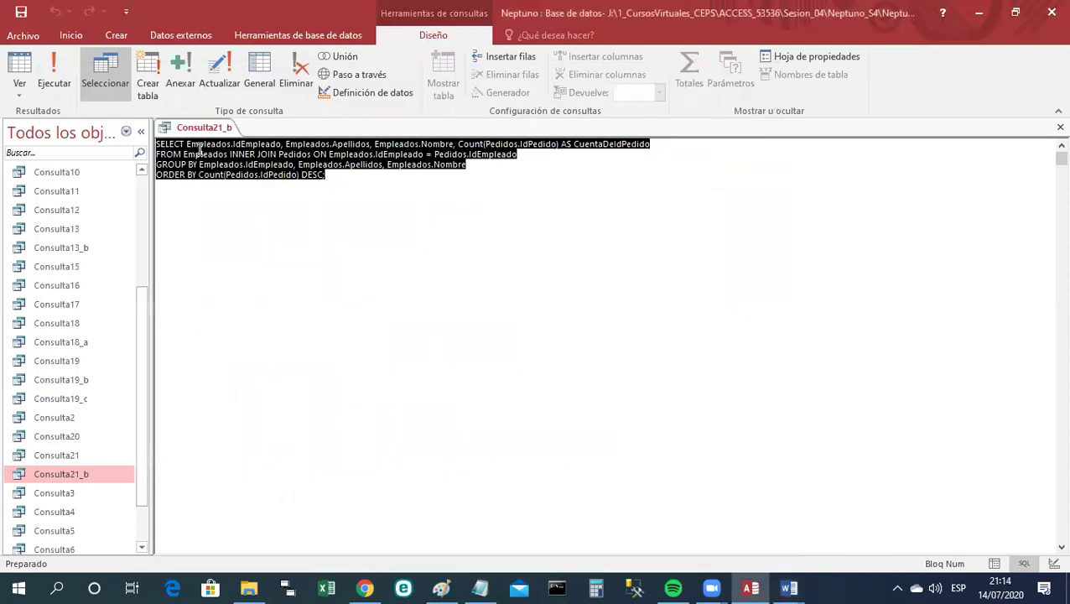
pyautogui.rightClick(209, 129)
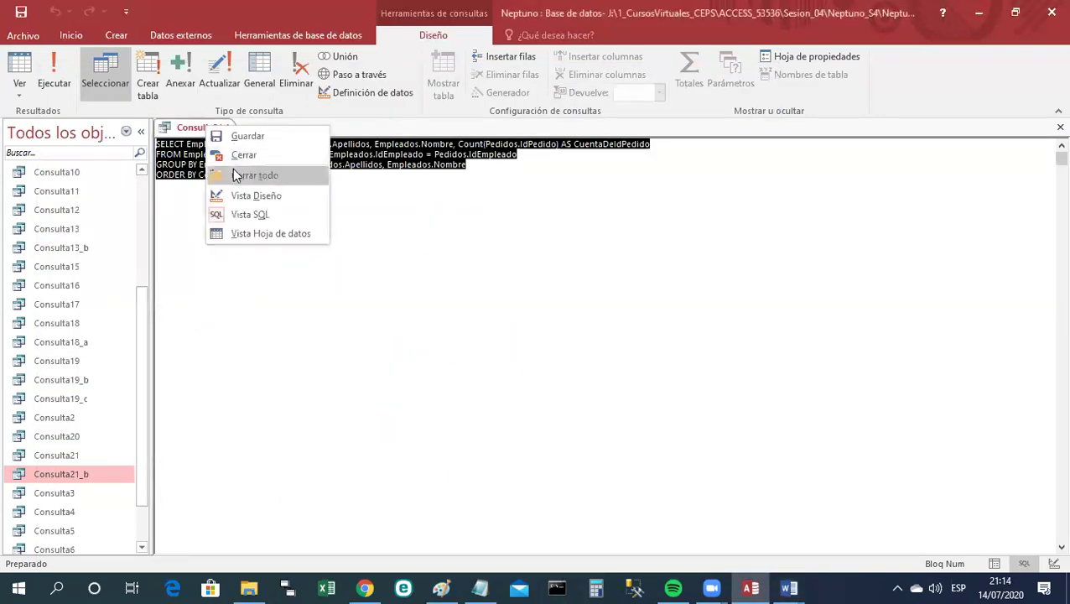
pyautogui.click(256, 194)
pyautogui.rightClick(228, 128)
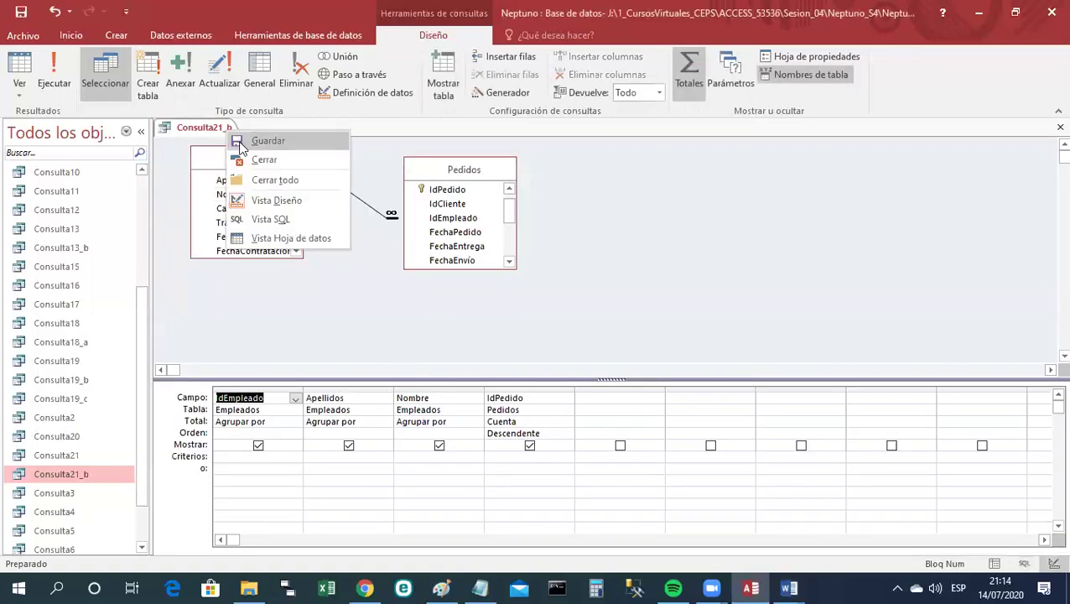
pyautogui.click(235, 141)
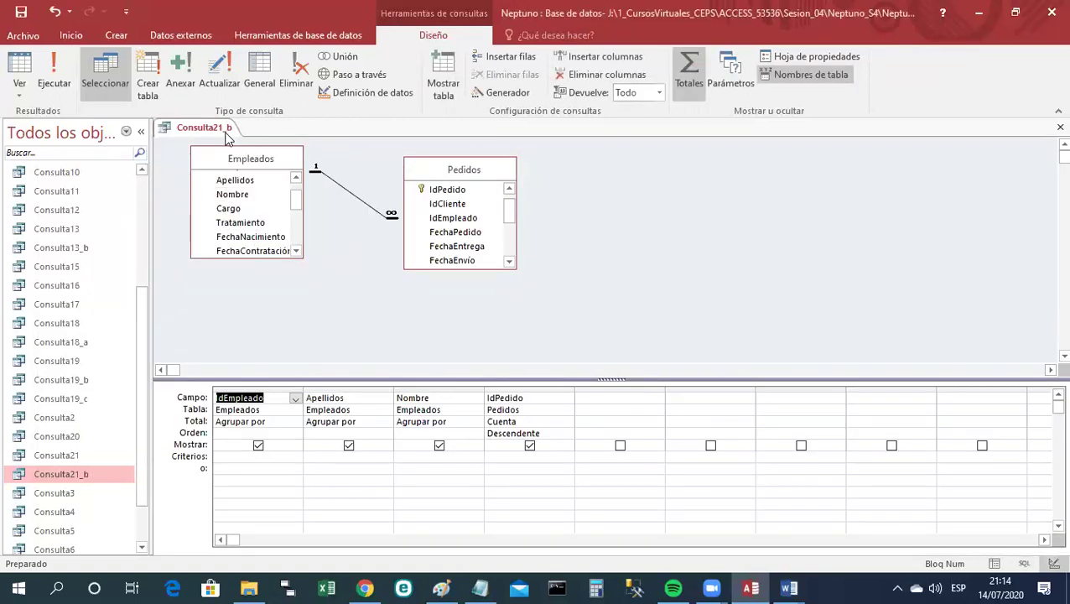
pyautogui.rightClick(226, 133)
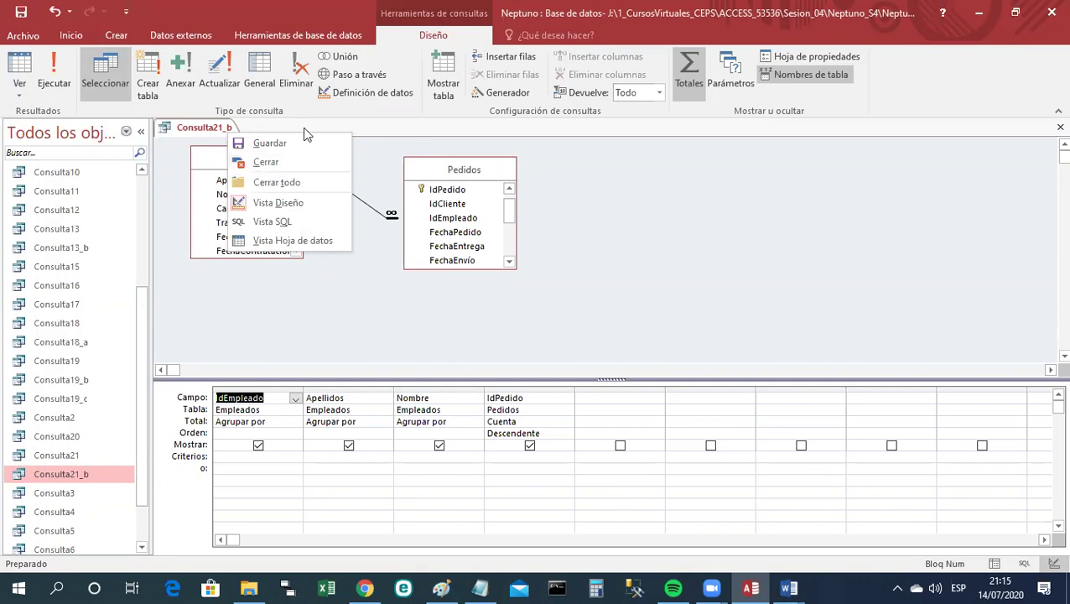
pyautogui.click(267, 163)
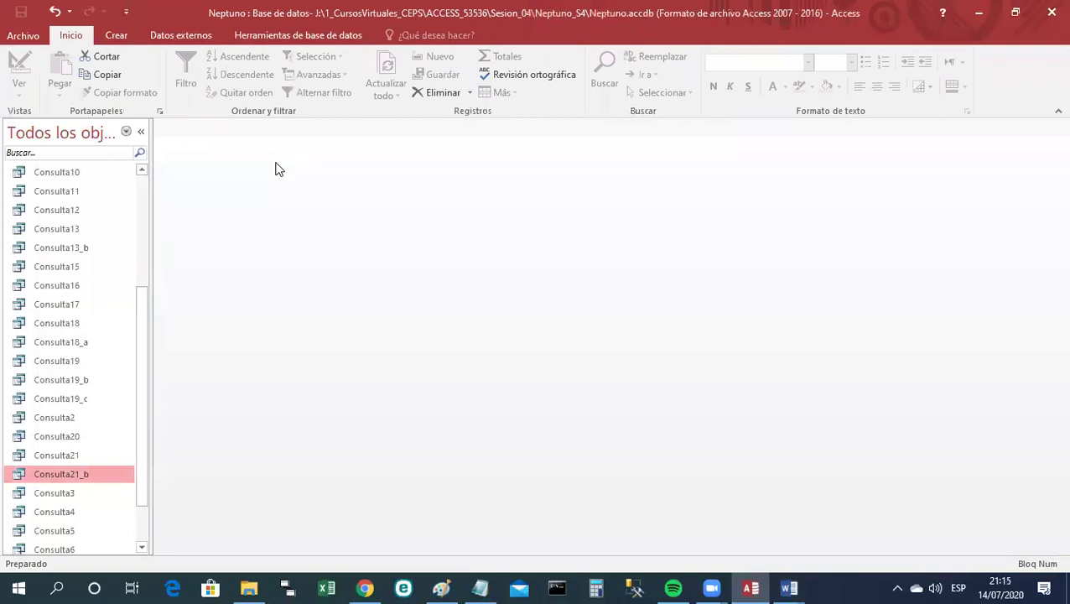
# Create a new design query with the Productos and Detalles de pedidos tables, and space the two tables apart.
pyautogui.click(122, 37)
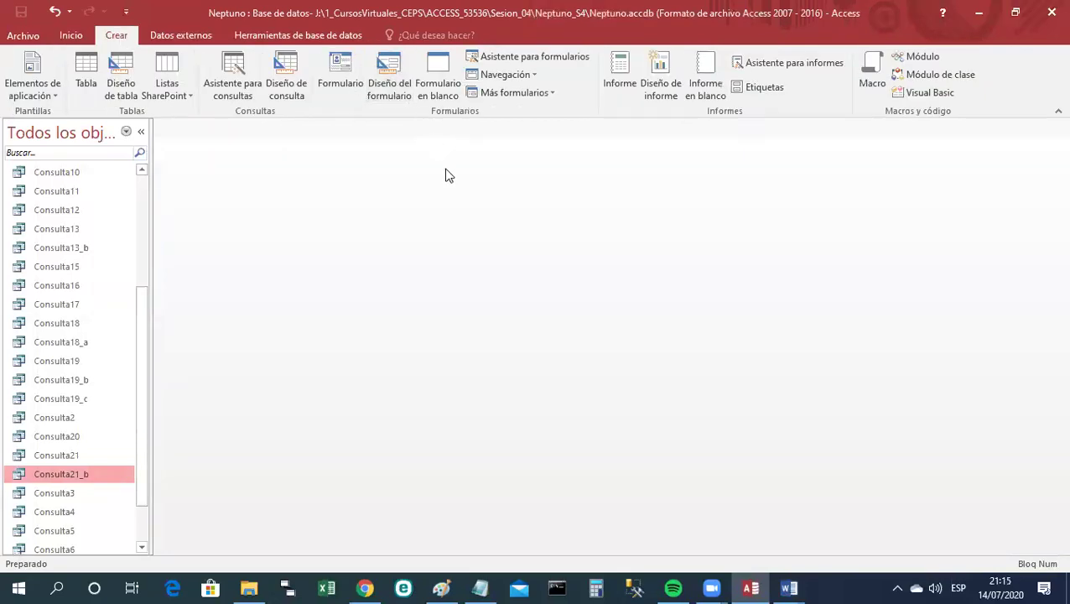
pyautogui.click(272, 81)
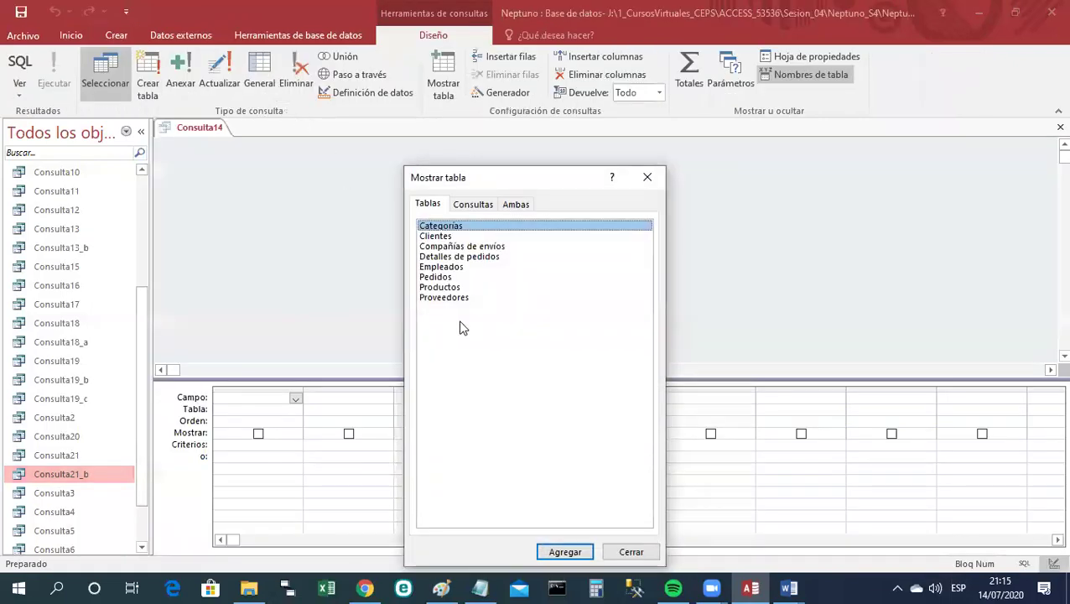
pyautogui.click(453, 289)
pyautogui.click(560, 552)
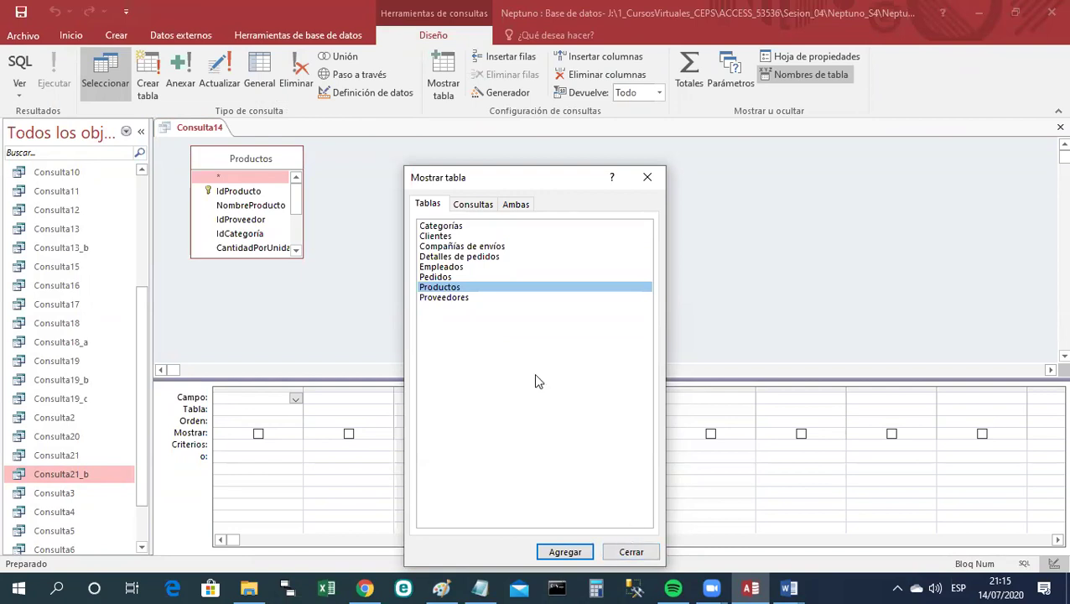
pyautogui.click(472, 256)
pyautogui.click(565, 555)
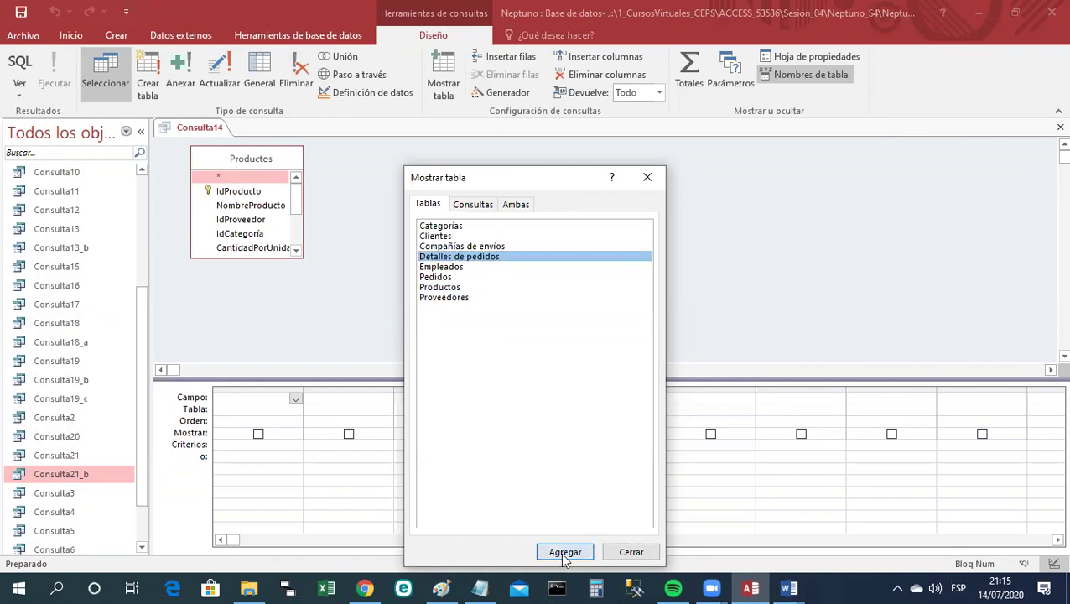
pyautogui.click(616, 550)
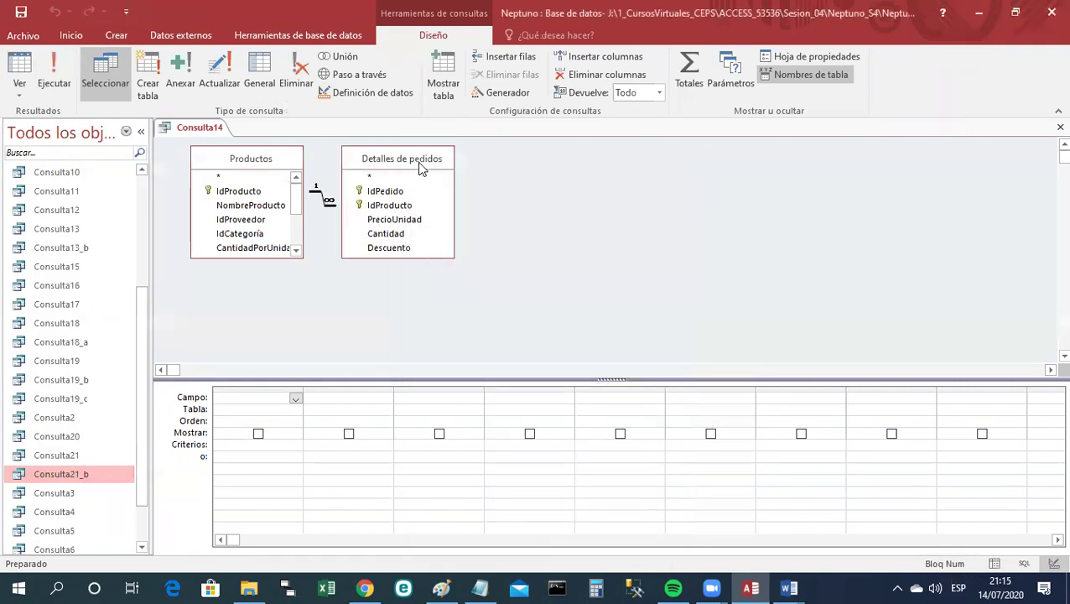
pyautogui.moveTo(419, 164); pyautogui.dragTo(496, 179)
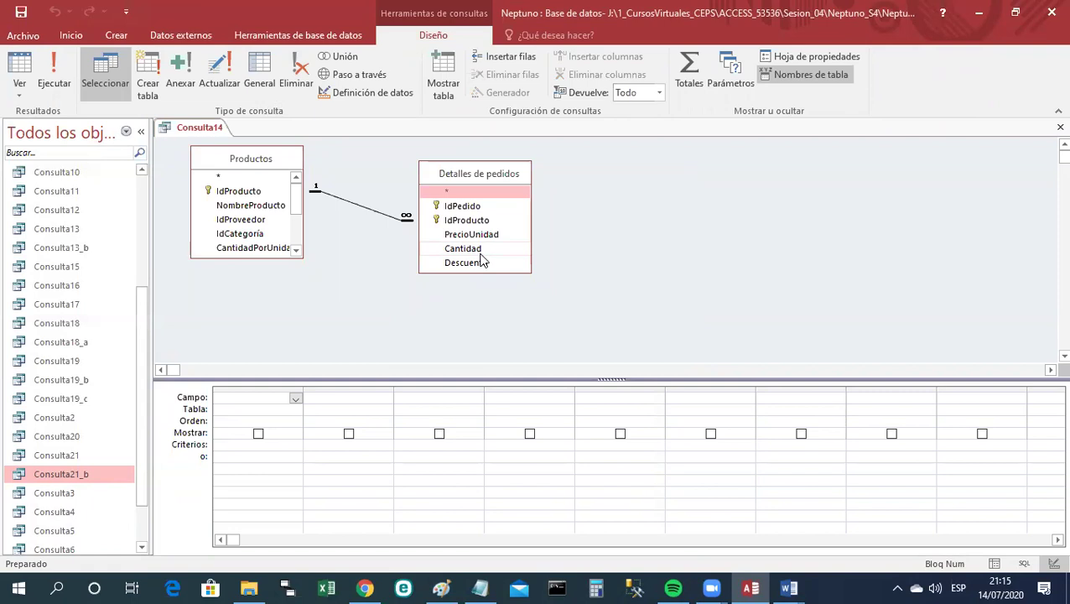
# Add NombreProducto from Productos and Cantidad from Detalles de pedidos to the query grid.
pyautogui.moveTo(250, 205); pyautogui.dragTo(233, 392)
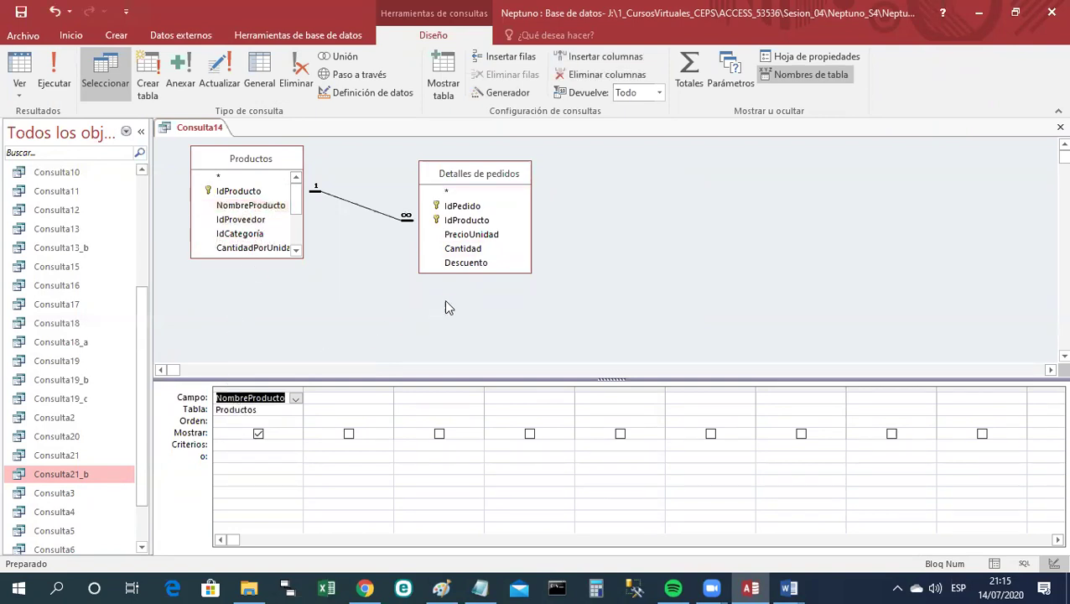
pyautogui.click(475, 250)
pyautogui.moveTo(475, 252); pyautogui.dragTo(371, 387)
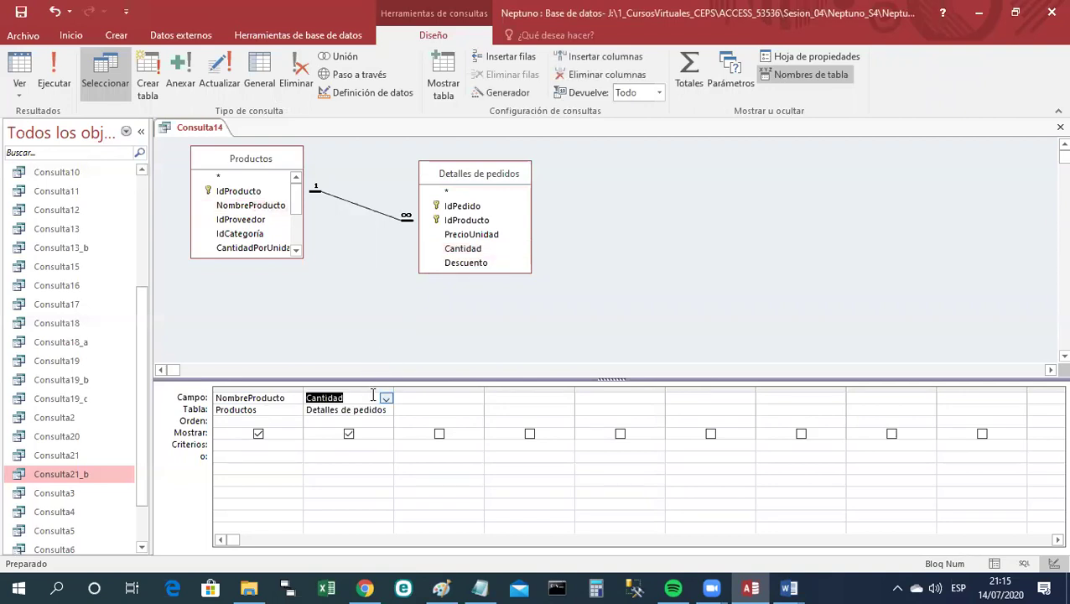
# Show the query in Datasheet view, widen the Cantidad column and examine where the rows change from one product to another.
pyautogui.rightClick(199, 129)
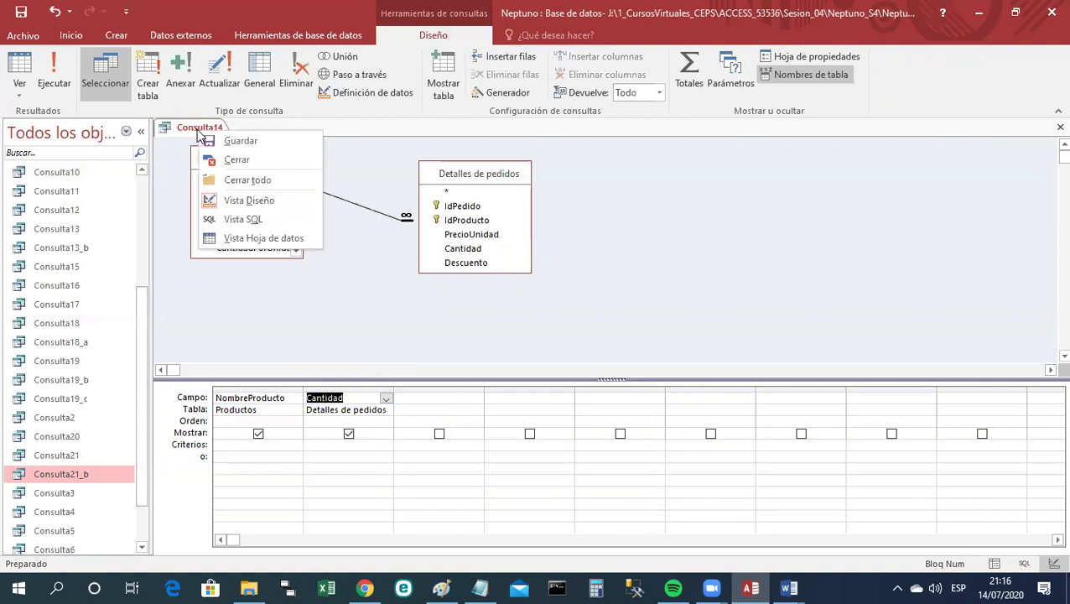
pyautogui.click(274, 238)
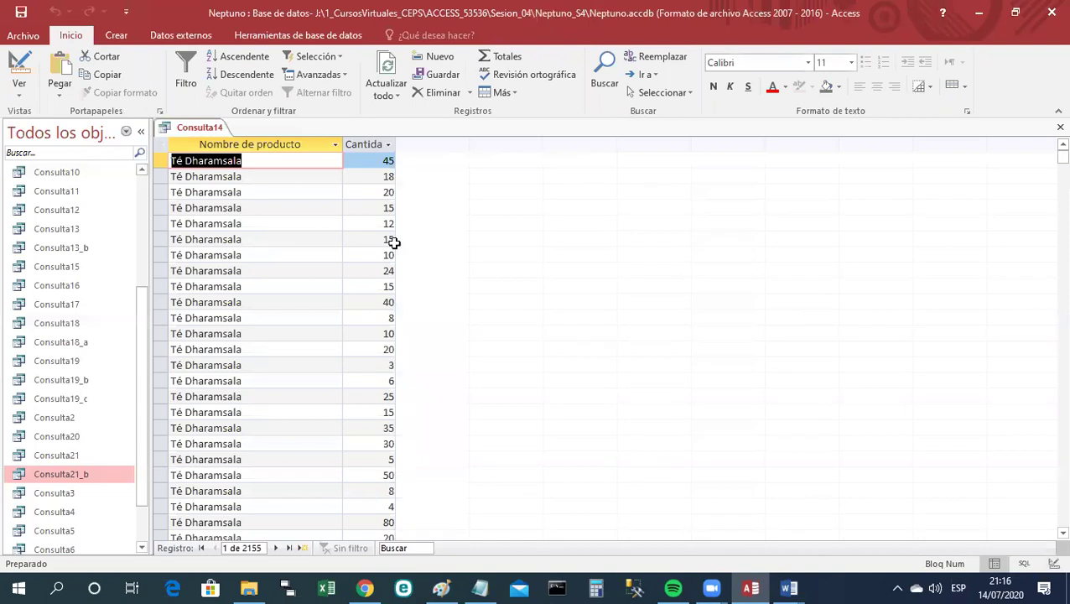
pyautogui.moveTo(396, 145); pyautogui.dragTo(414, 144)
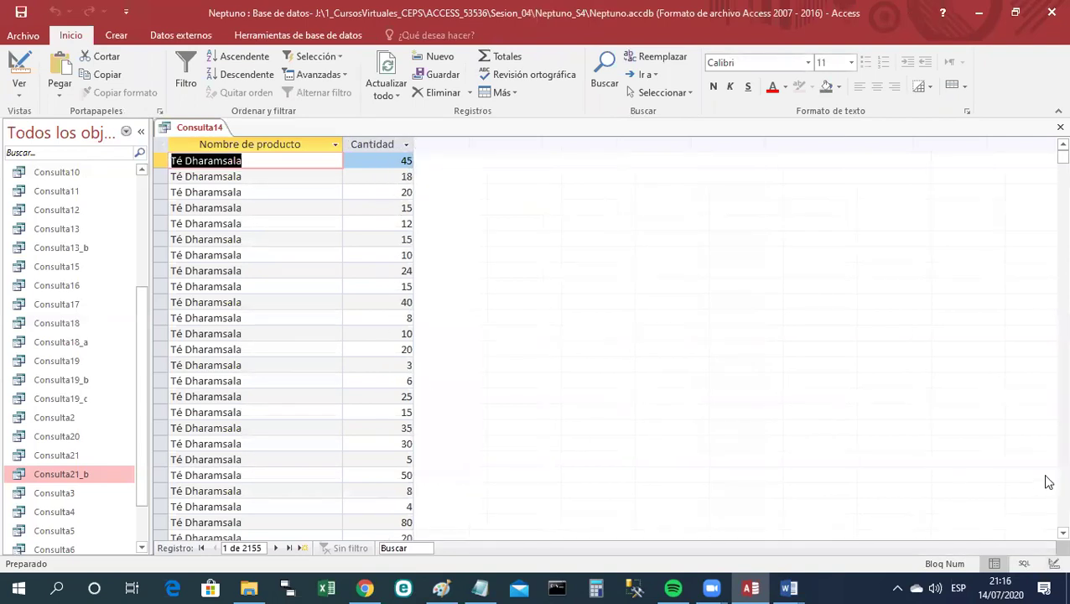
pyautogui.click(1061, 533)
pyautogui.scroll(-9, 1046, 534)
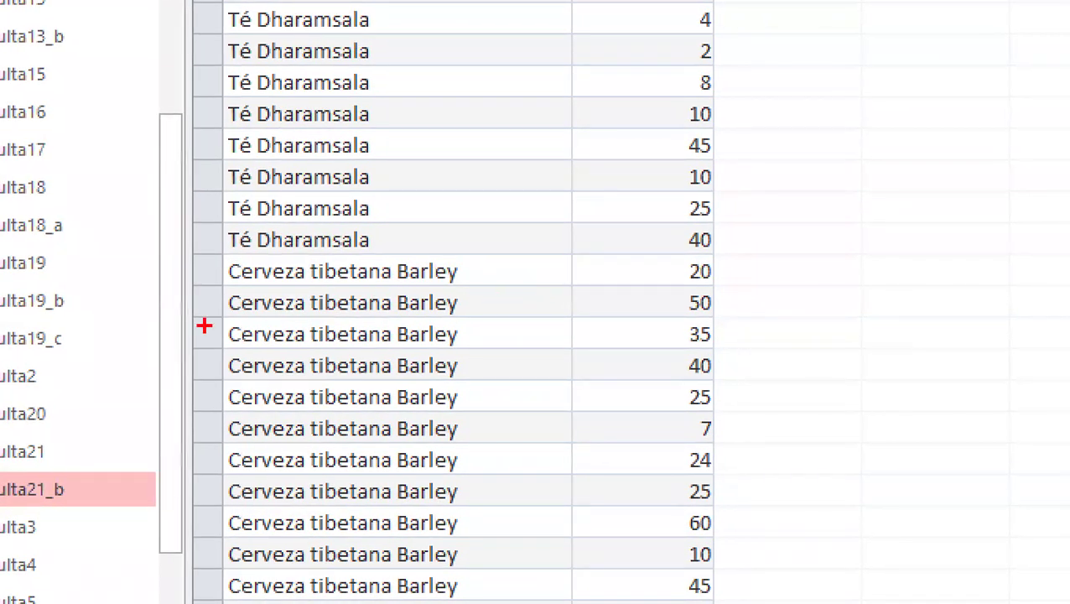
pyautogui.moveTo(141, 258); pyautogui.dragTo(862, 262)
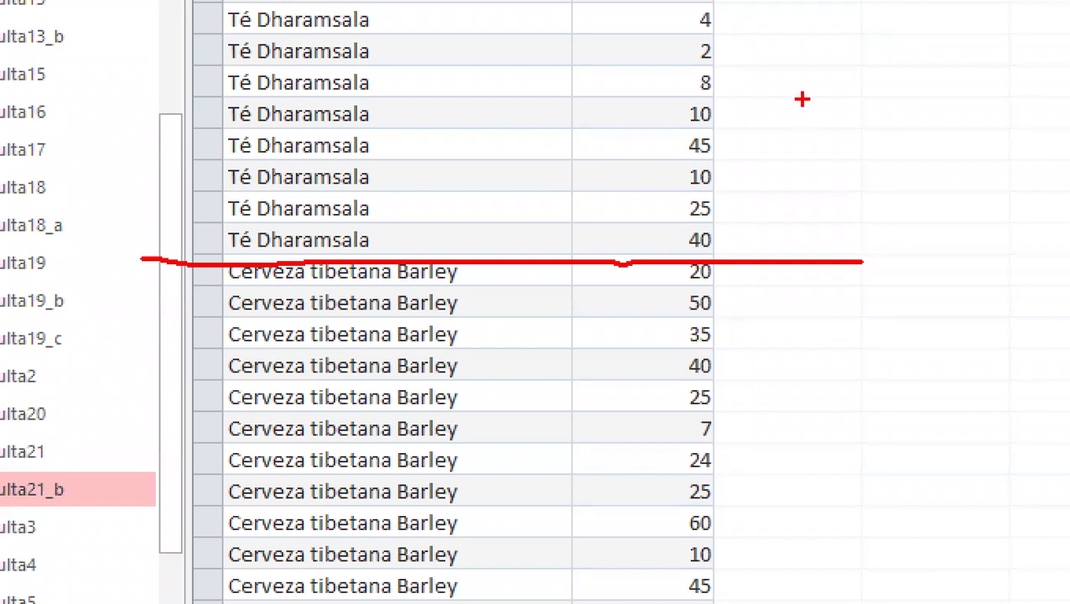
pyautogui.moveTo(731, 8)
pyautogui.mouseDown()
pyautogui.moveTo(887, 137)
pyautogui.moveTo(657, 302)
pyautogui.mouseUp()
pyautogui.moveTo(948, 136)
pyautogui.mouseDown()
pyautogui.moveTo(946, 168)
pyautogui.moveTo(955, 138)
pyautogui.mouseUp()
pyautogui.moveTo(343, 8)
pyautogui.mouseDown()
pyautogui.moveTo(311, 7)
pyautogui.moveTo(181, 178)
pyautogui.moveTo(381, 100)
pyautogui.moveTo(367, 47)
pyautogui.mouseUp()
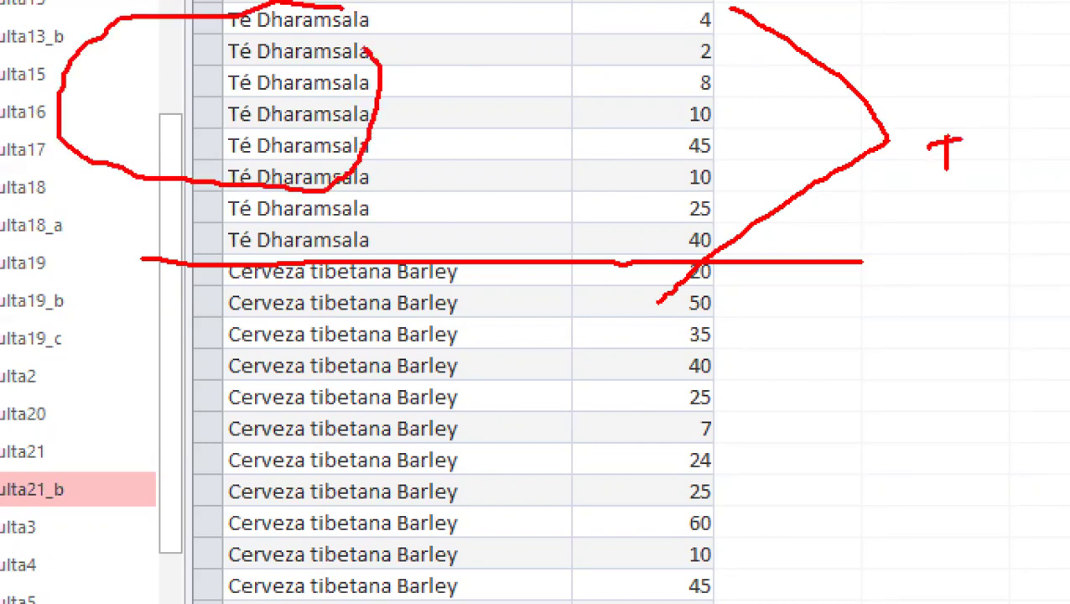
pyautogui.moveTo(676, 6)
pyautogui.mouseDown()
pyautogui.moveTo(647, 161)
pyautogui.moveTo(706, 251)
pyautogui.moveTo(741, 130)
pyautogui.moveTo(712, 10)
pyautogui.moveTo(836, 4)
pyautogui.moveTo(1049, 60)
pyautogui.moveTo(1066, 149)
pyautogui.mouseUp()
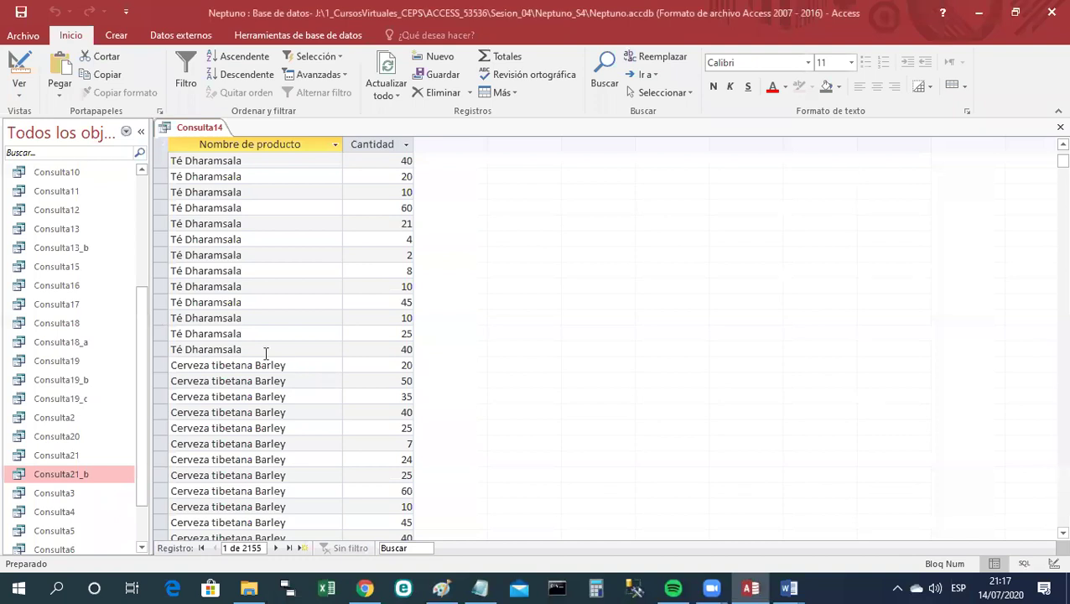
# Return the query to Design view, turn on Totales and set the total for Cantidad to Suma, grouped by NombreProducto.
pyautogui.rightClick(186, 130)
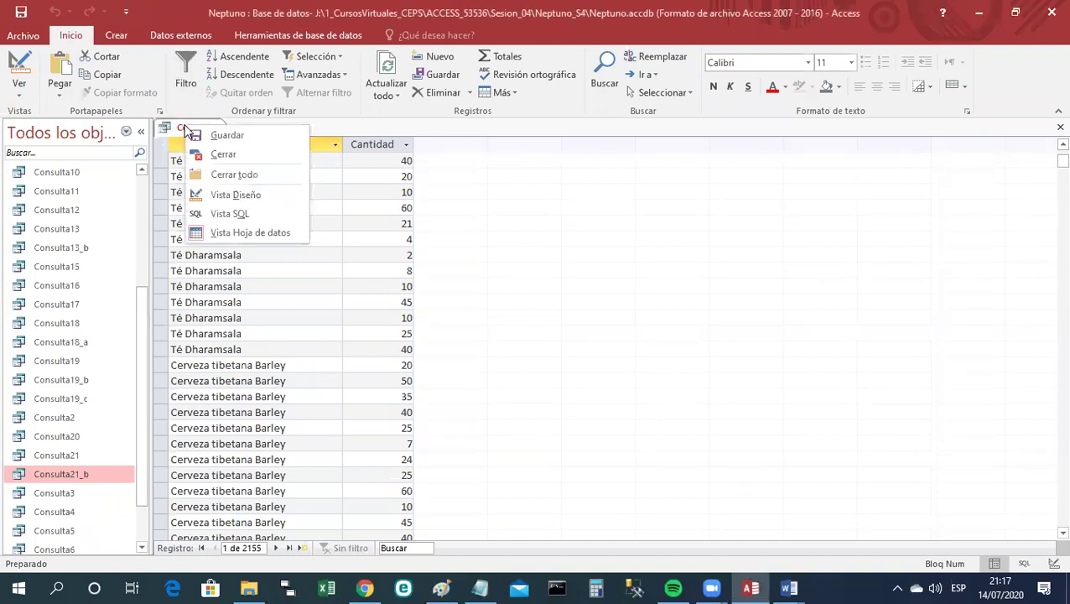
pyautogui.click(234, 198)
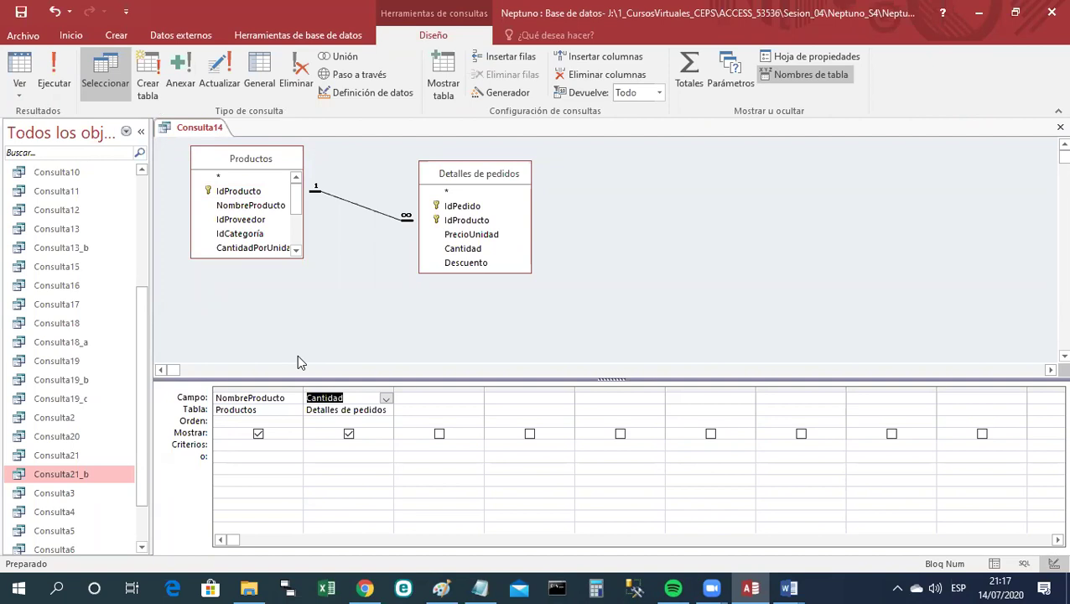
pyautogui.click(689, 74)
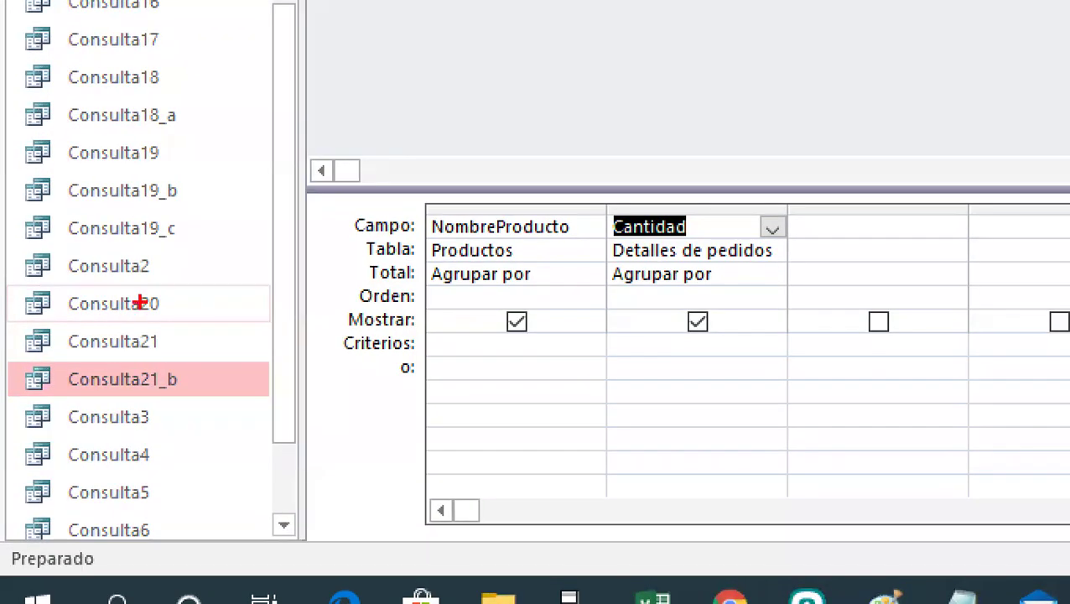
pyautogui.moveTo(515, 224); pyautogui.dragTo(568, 195)
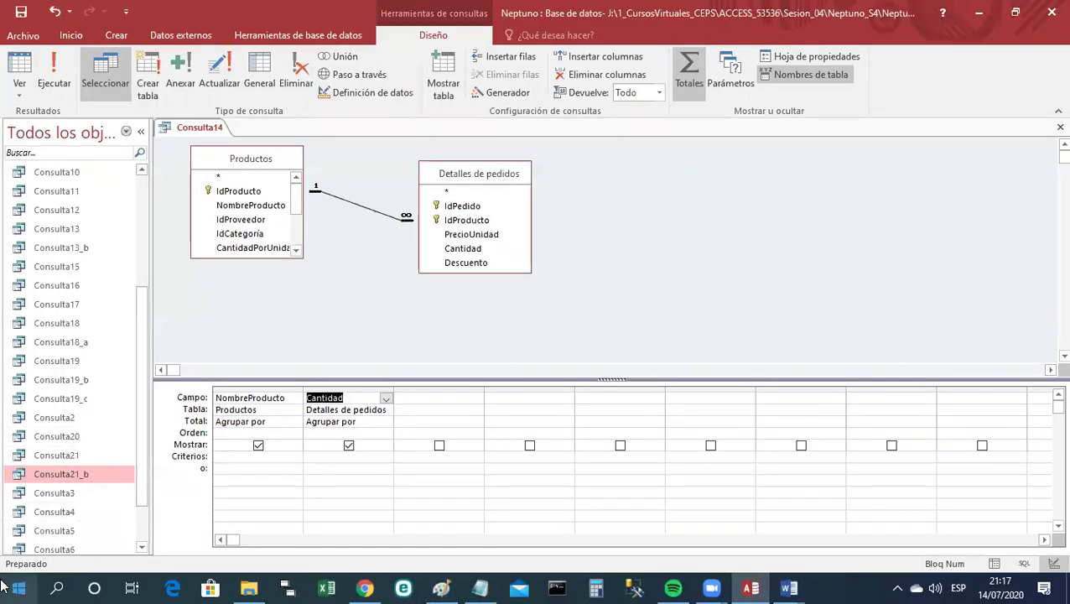
pyautogui.click(375, 421)
pyautogui.click(385, 421)
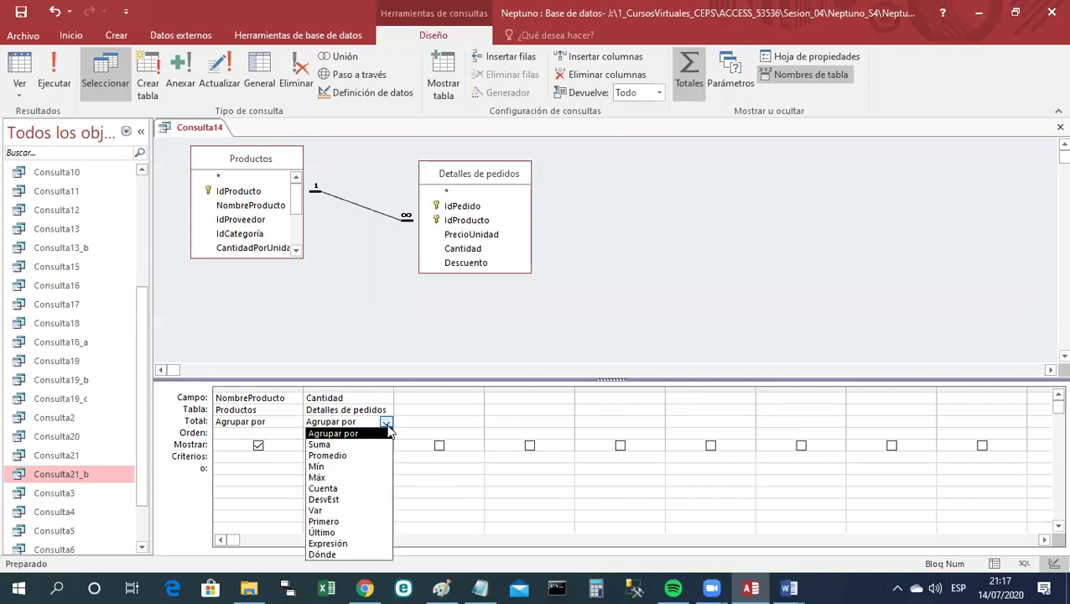
pyautogui.click(365, 445)
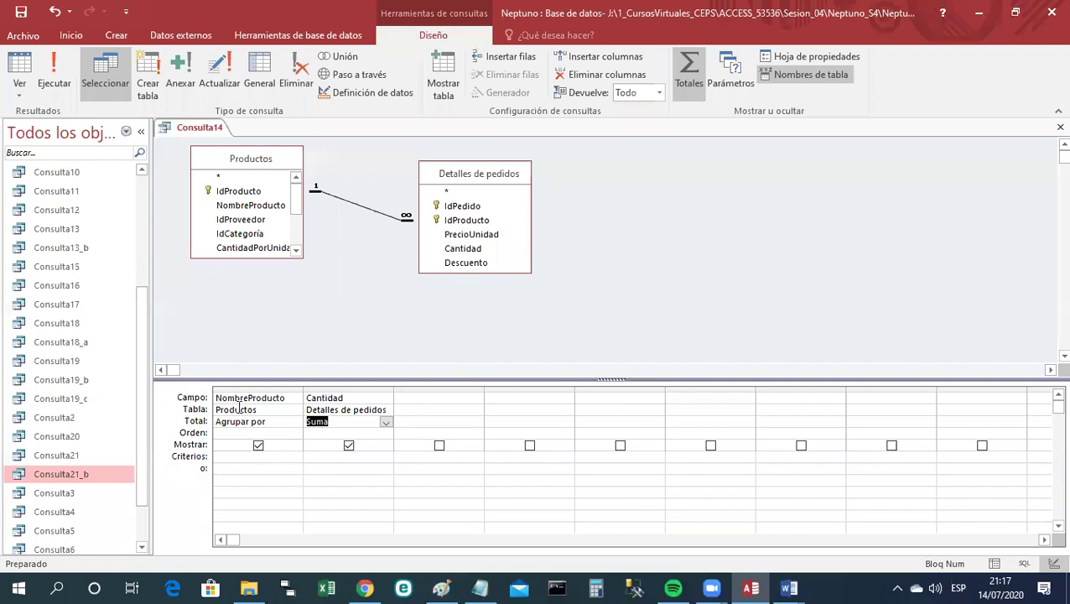
# Check the summed quantity per product in Datasheet view and return to Design view.
pyautogui.rightClick(203, 126)
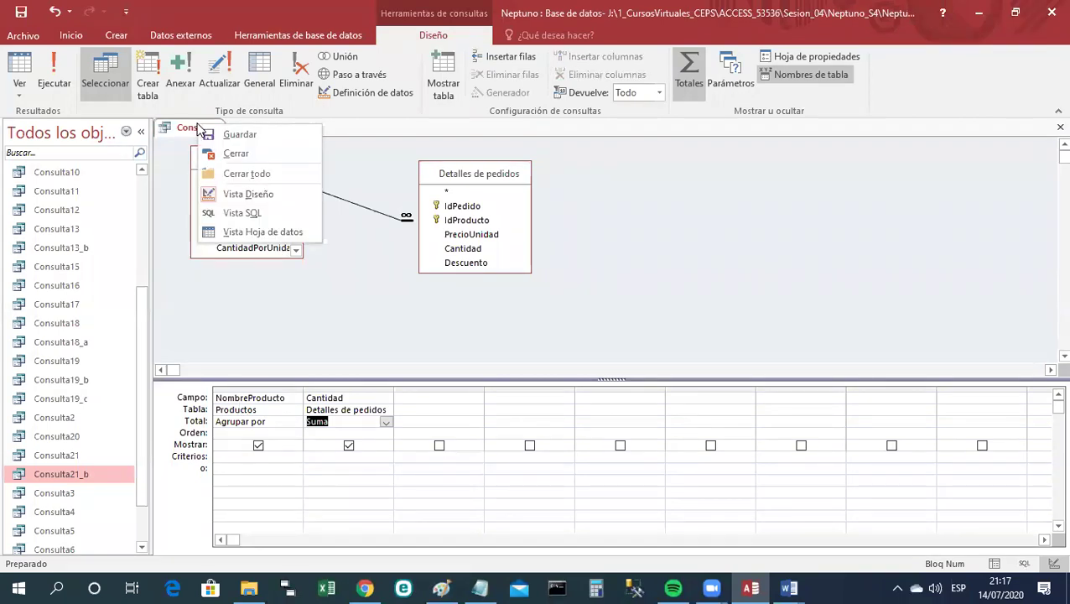
pyautogui.click(244, 233)
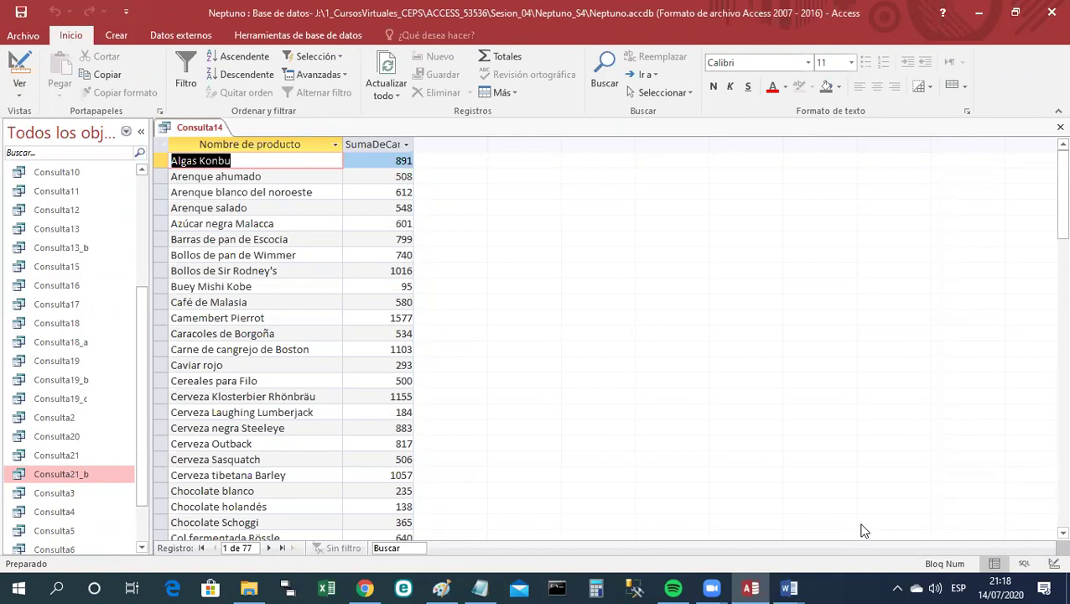
pyautogui.rightClick(224, 133)
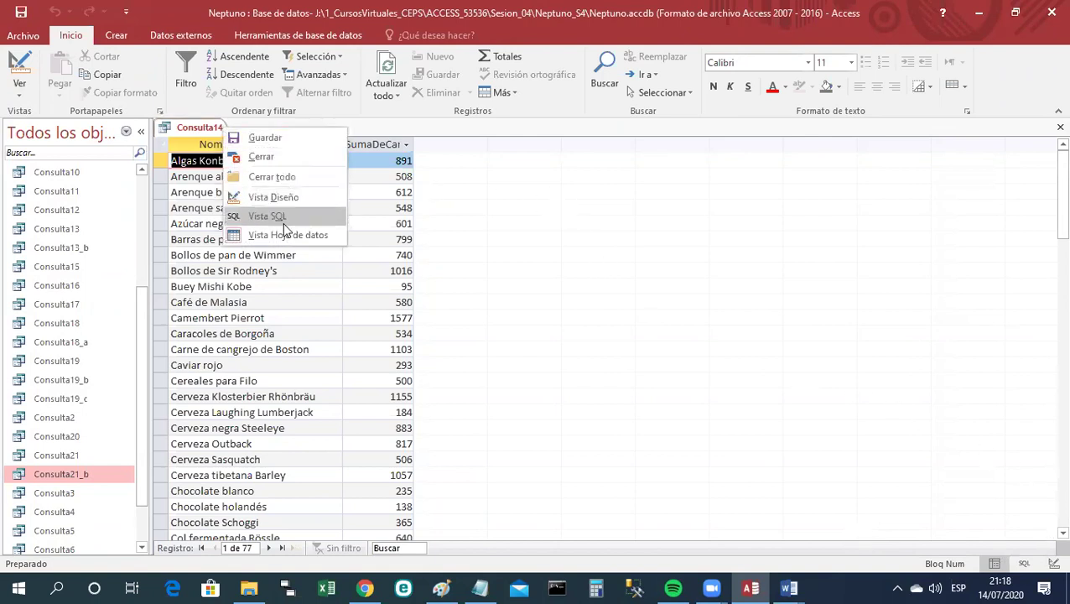
pyautogui.click(279, 198)
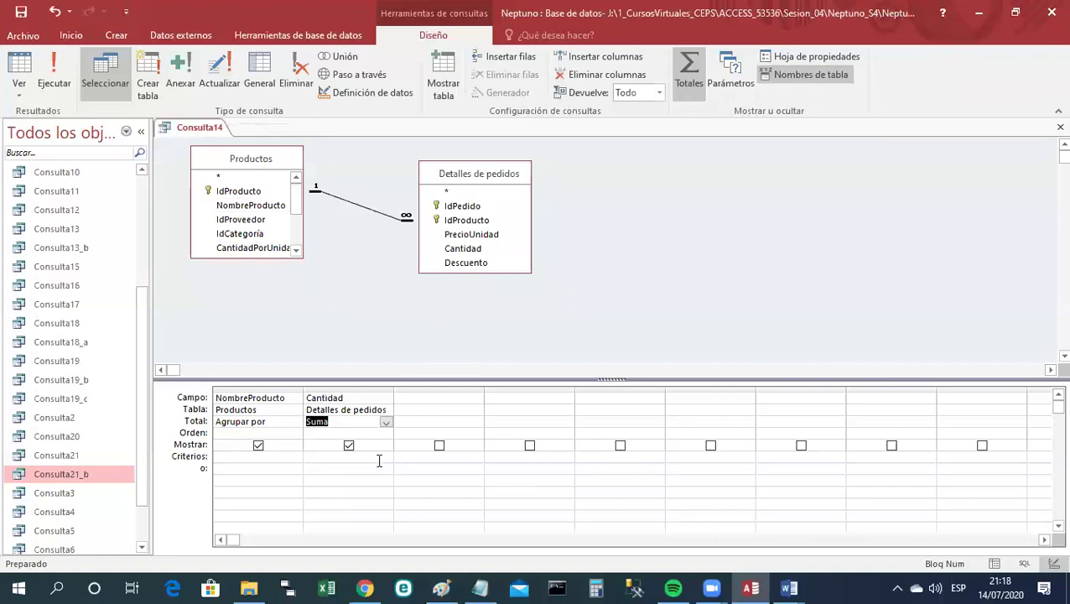
# Set the sort order of the summed Cantidad field to Descendente.
pyautogui.click(334, 436)
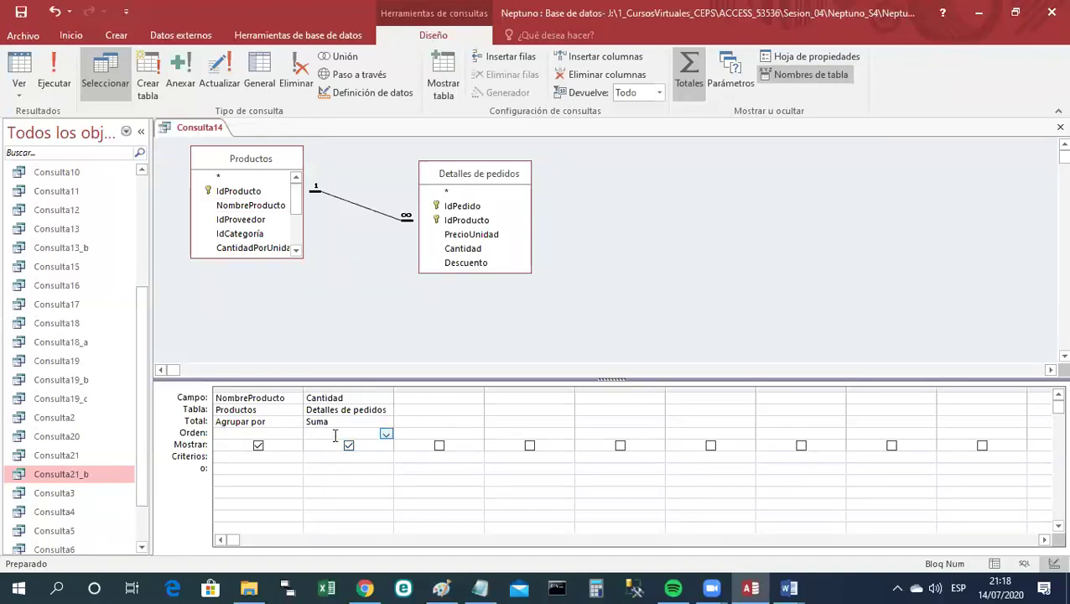
pyautogui.click(385, 434)
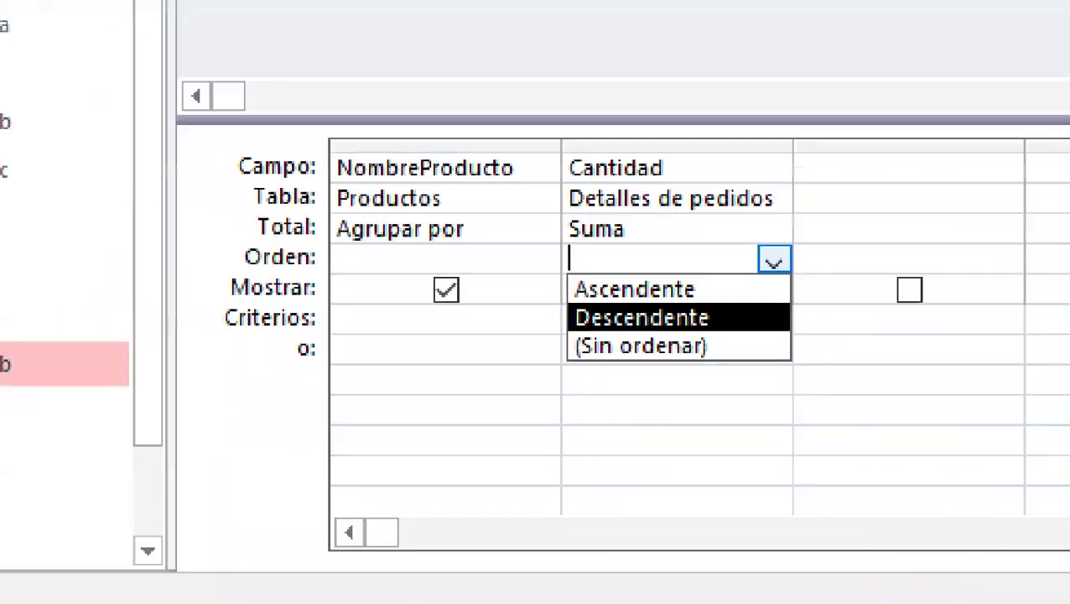
pyautogui.press('Escape')
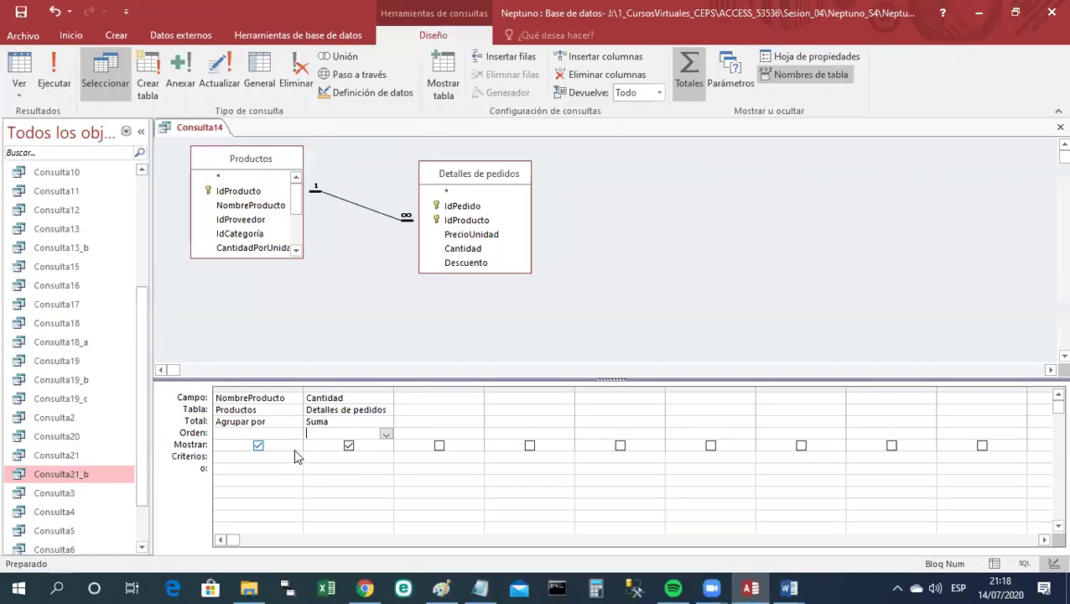
pyautogui.click(384, 435)
pyautogui.click(368, 455)
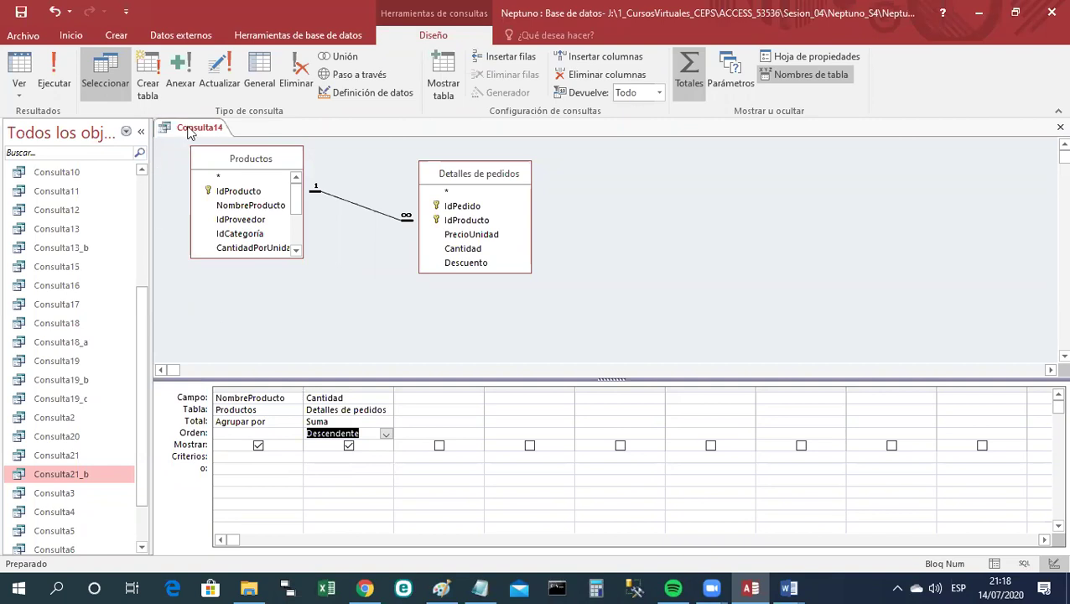
# Review the sorted product totals in Datasheet view from first to last record, and switch back to Design view.
pyautogui.rightClick(193, 131)
pyautogui.click(248, 236)
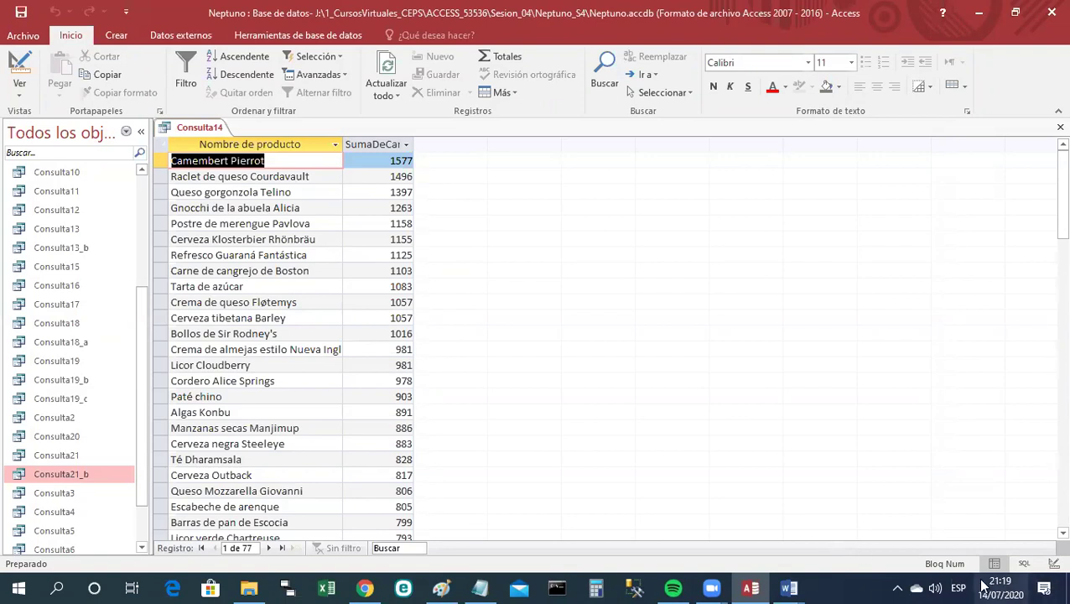
pyautogui.moveTo(1047, 209); pyautogui.dragTo(1014, 484)
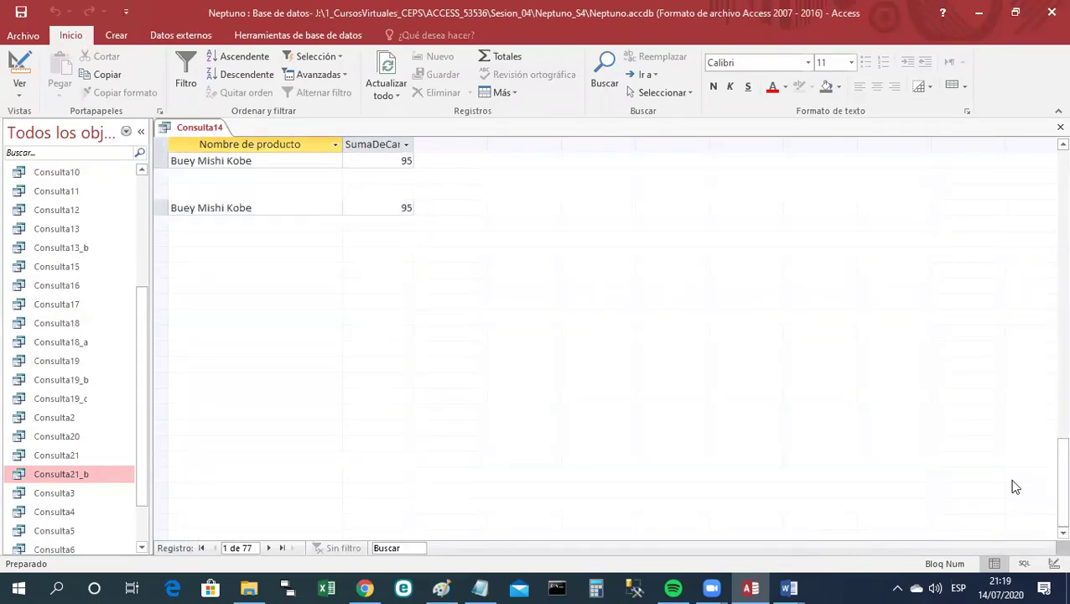
pyautogui.scroll(1, 1014, 486)
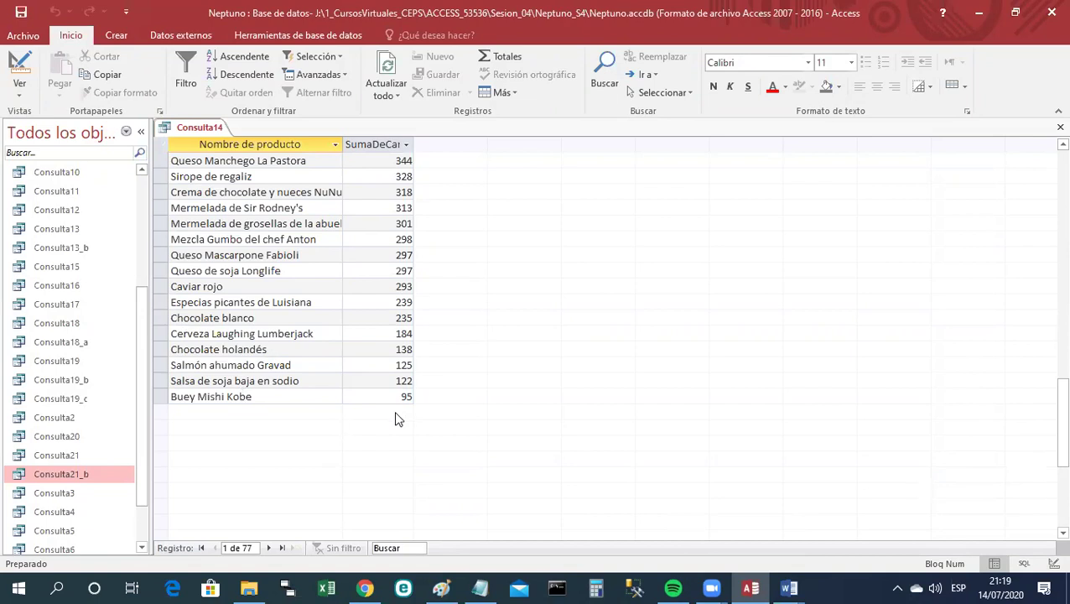
pyautogui.hotkey('ctrl', 'Home')
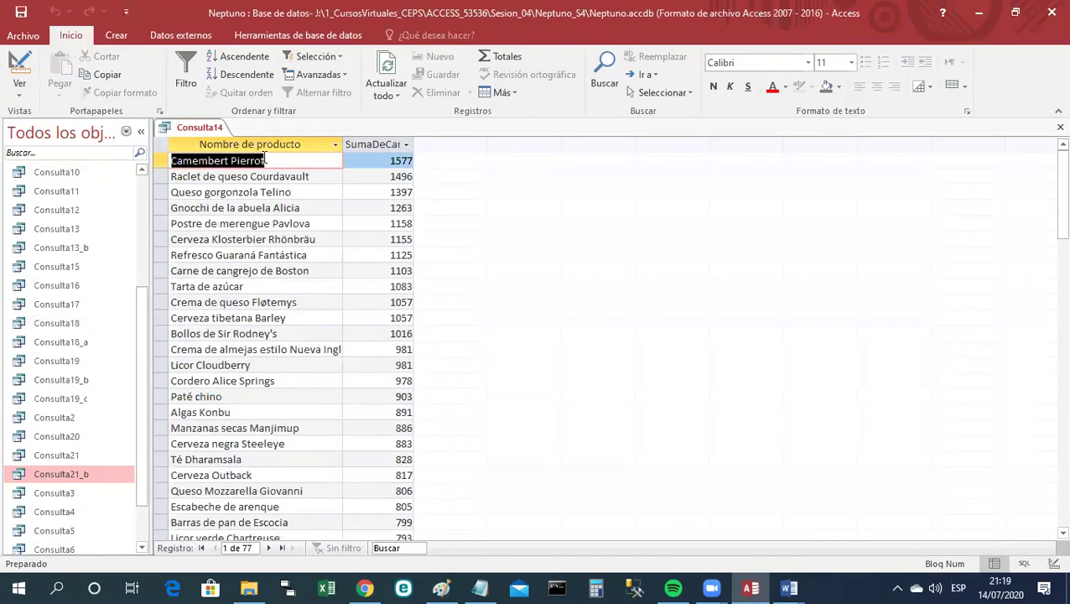
pyautogui.rightClick(197, 132)
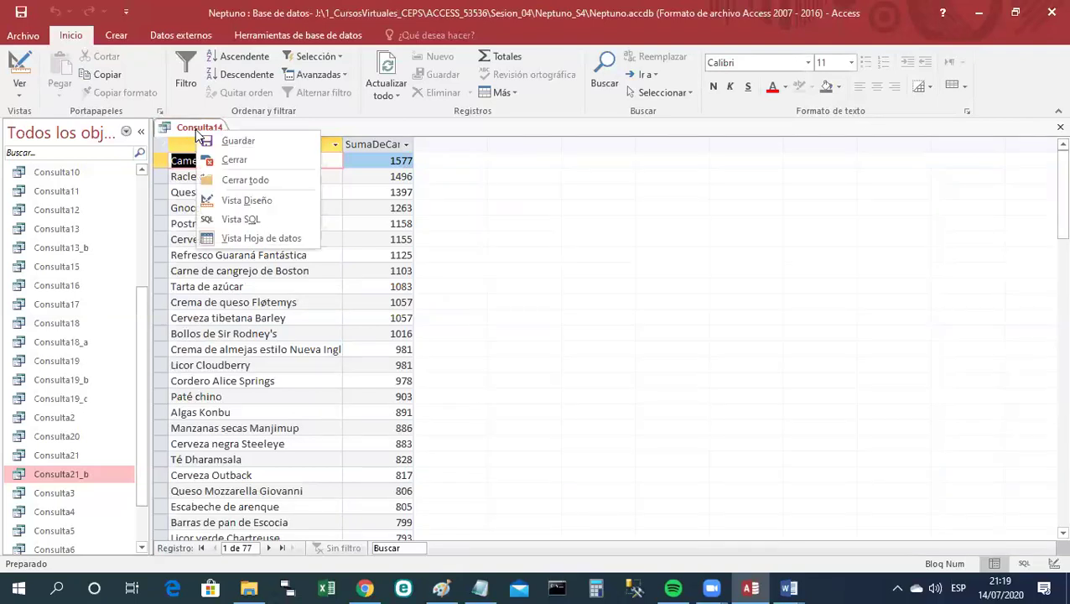
pyautogui.click(293, 201)
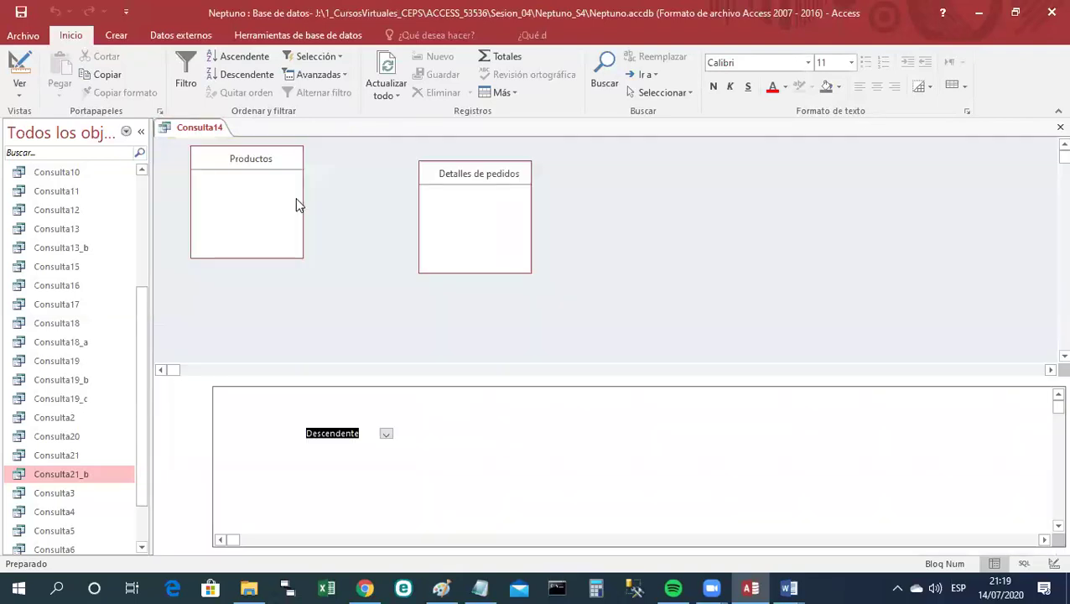
# Save the current query under the name Consulta21_c.
pyautogui.rightClick(205, 128)
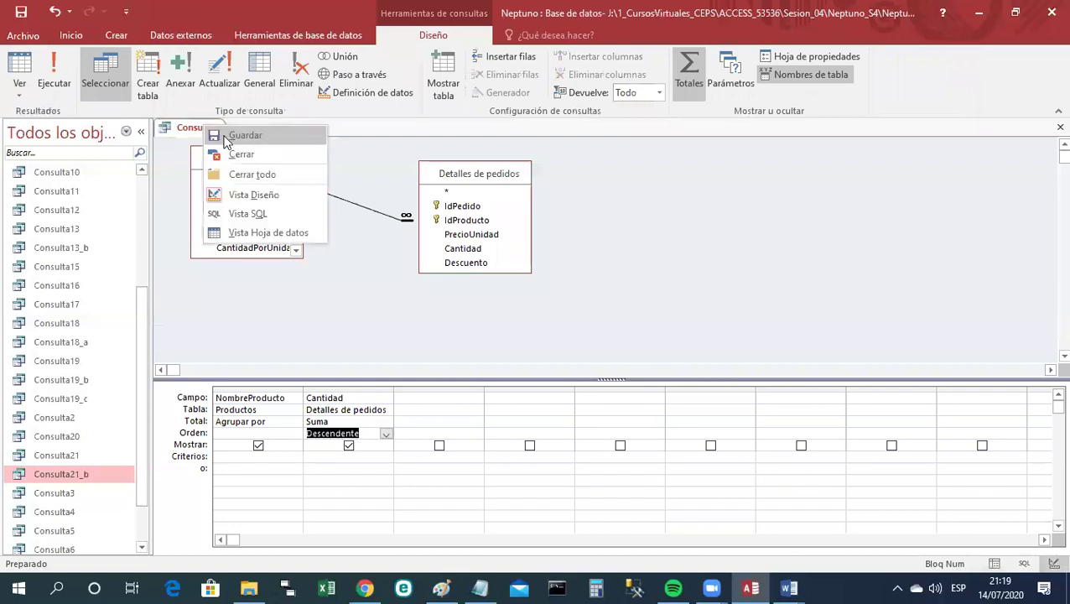
pyautogui.click(226, 137)
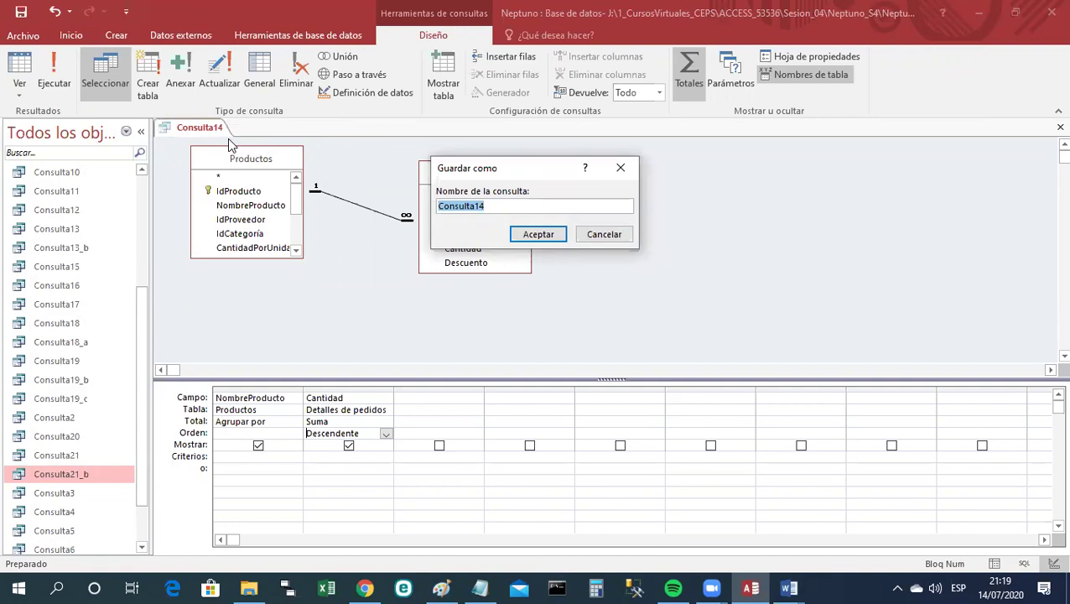
pyautogui.click(495, 209)
pyautogui.press('BackSpace')
pyautogui.press('BackSpace')
pyautogui.write('21_c')
pyautogui.click(538, 235)
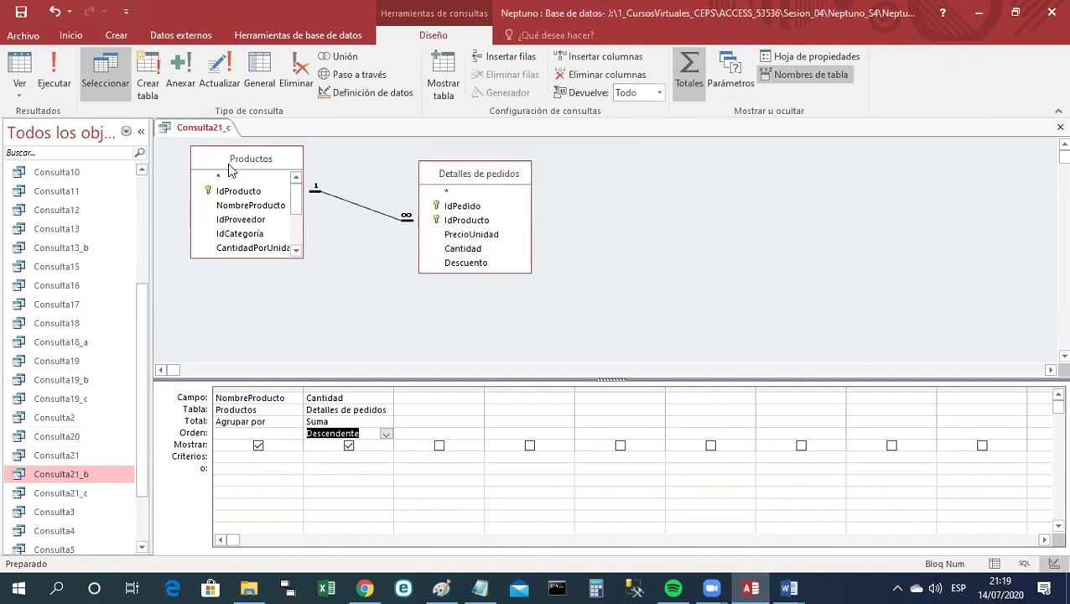
# Copy the SQL code of Consulta21_c and paste it into the Word document below the CONSULTA 21_b code.
pyautogui.rightClick(212, 130)
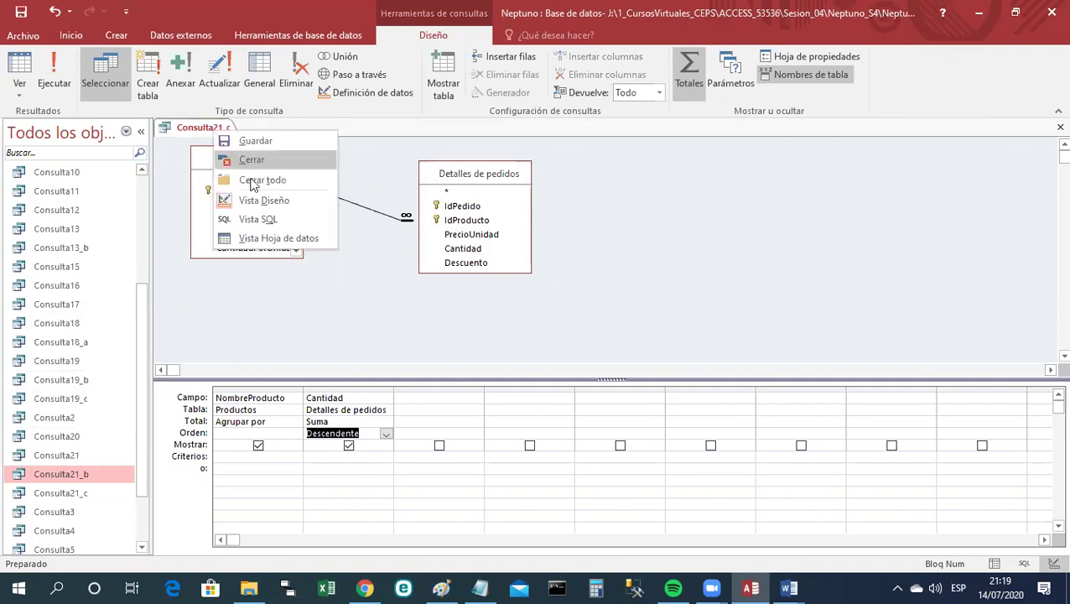
pyautogui.click(273, 221)
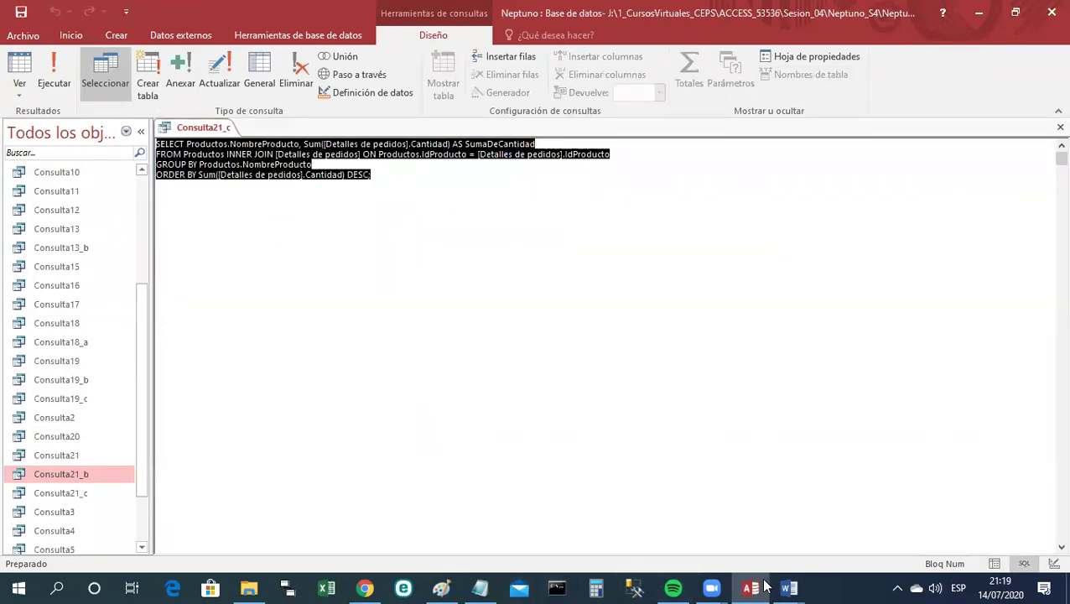
pyautogui.click(798, 587)
pyautogui.click(704, 524)
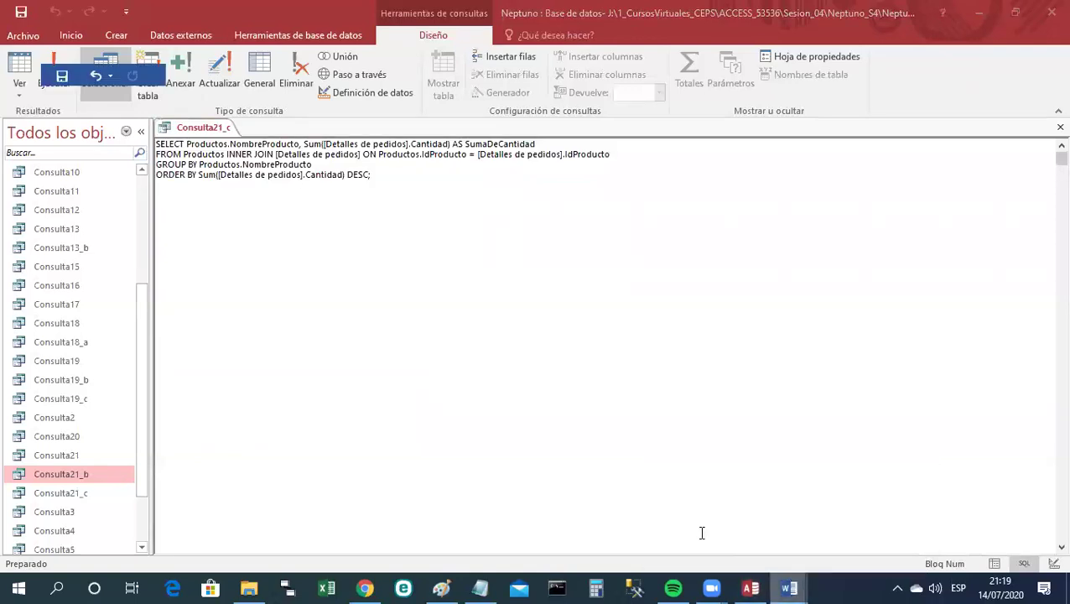
pyautogui.scroll(-1, 513, 470)
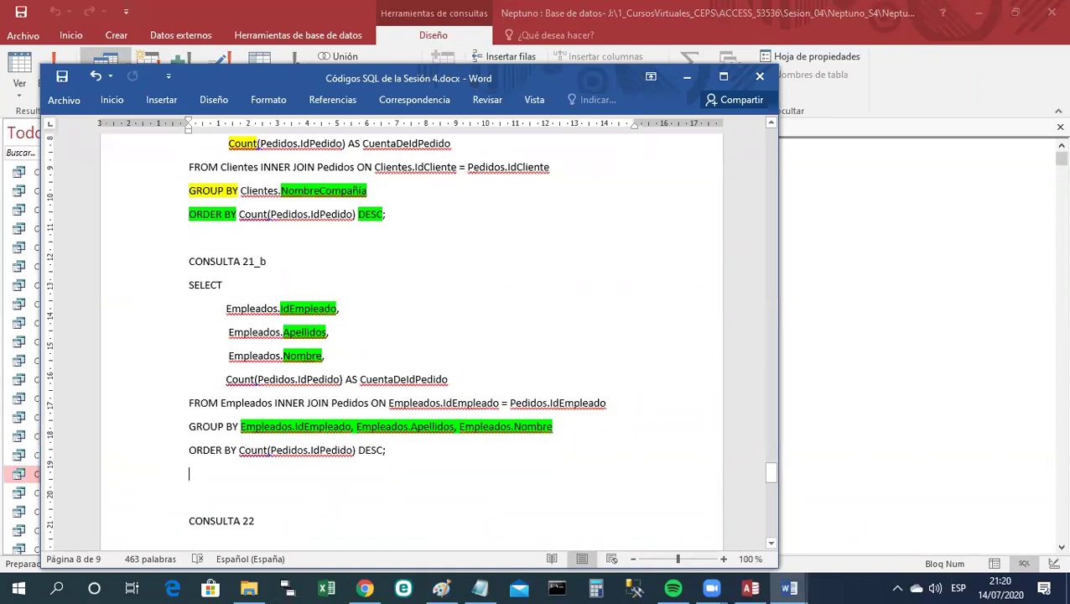
pyautogui.hotkey('ctrl', 'Return')
pyautogui.press('Up')
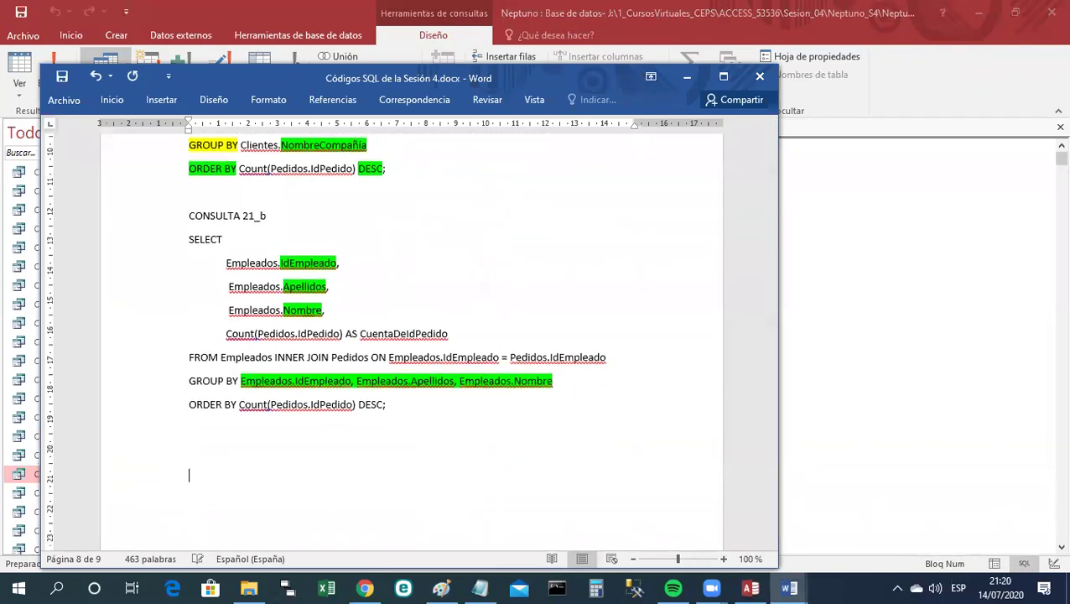
pyautogui.write('SELECT Productos.NombreProducto, Sum([Detalles de pedidos].Cantidad) AS SumaDeCantidad FROM Productos INNER JOIN [Detalles de pedidos] ON Productos.IdProducto = [Detalles de pedidos].IdProducto GROUP BY Productos.NombreProducto ORDER BY Sum([Detalles de pedidos].Cantidad) DESC;')
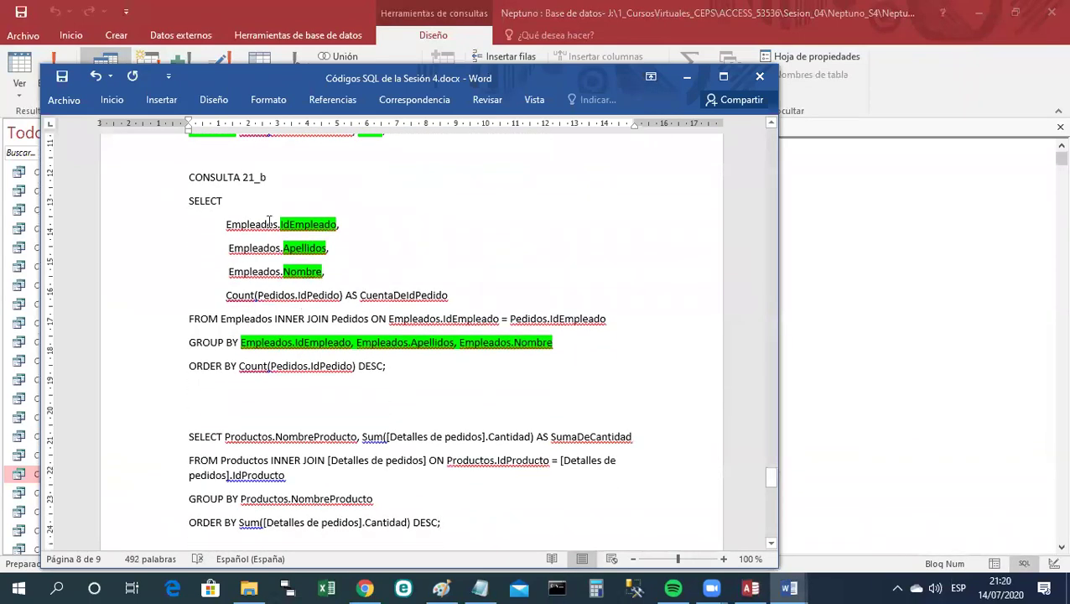
# Copy the CONSULTA 21_b heading above the pasted code, change it to CONSULTA 21_c and remove the blank line beneath it.
pyautogui.tripleClick(242, 179)
pyautogui.hotkey('ctrl', 'c')
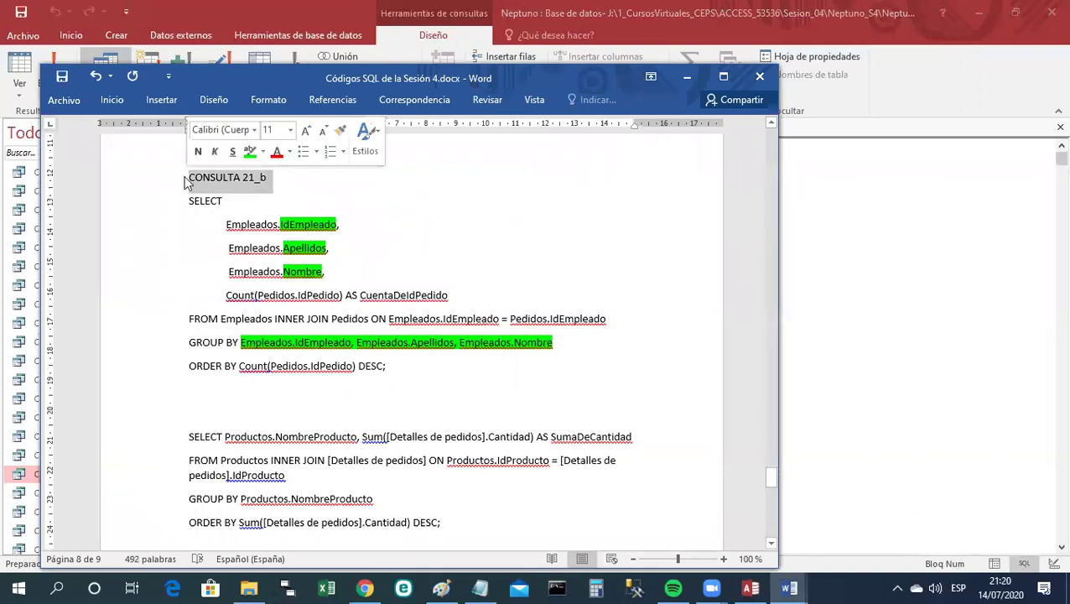
pyautogui.click(198, 395)
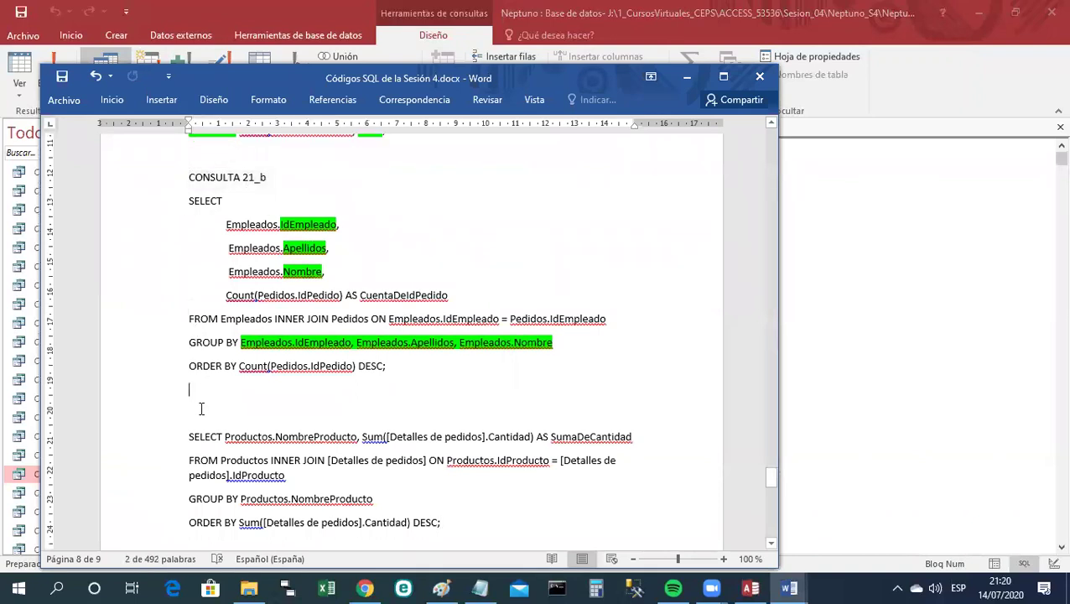
pyautogui.click(196, 408)
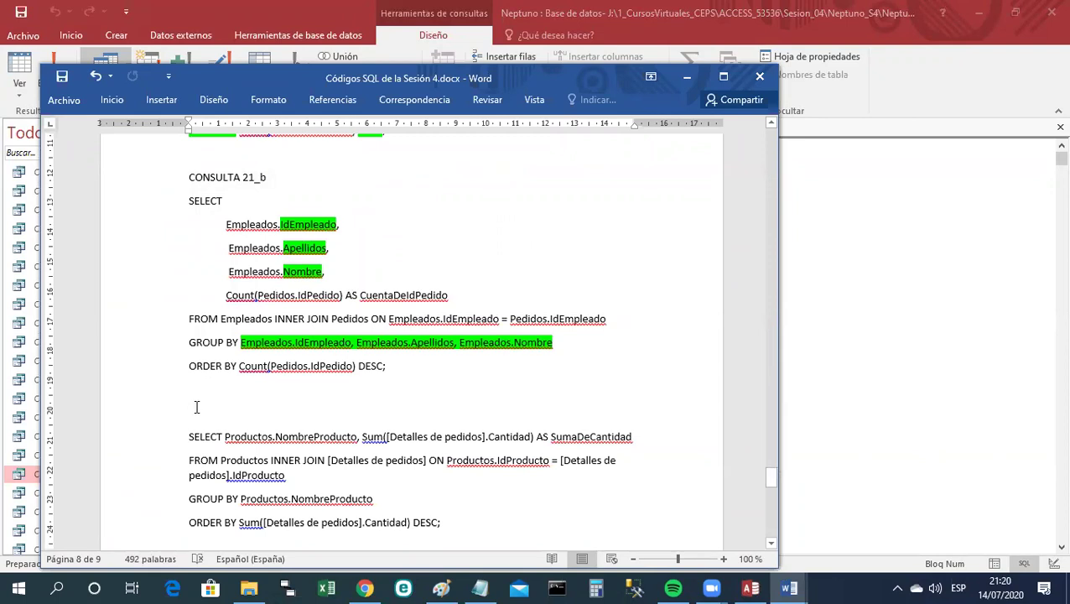
pyautogui.hotkey('ctrl', 'v')
pyautogui.click(276, 412)
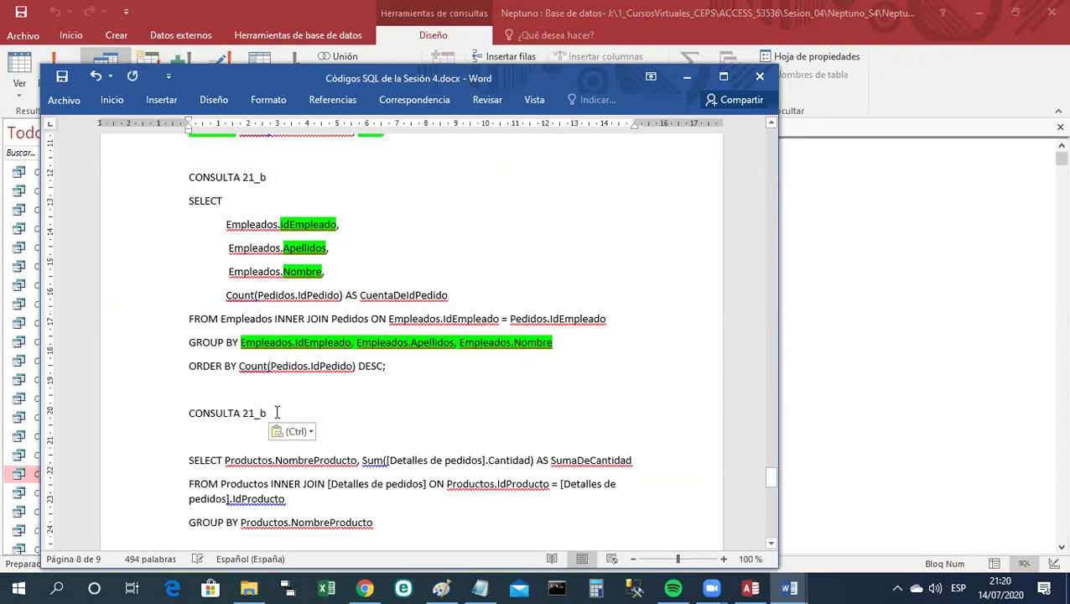
pyautogui.press('BackSpace')
pyautogui.write('c')
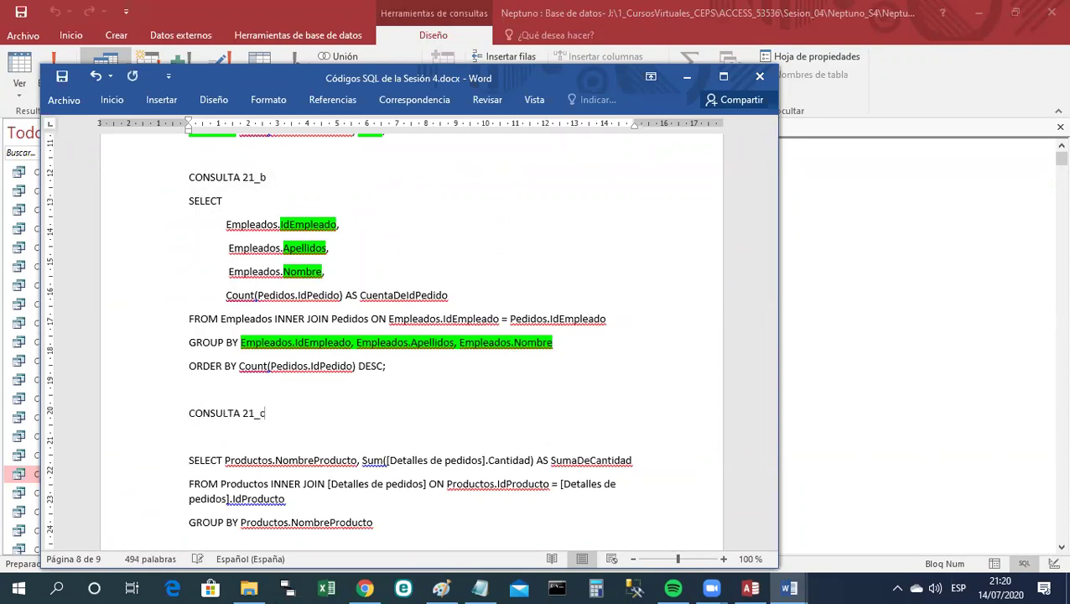
pyautogui.click(220, 436)
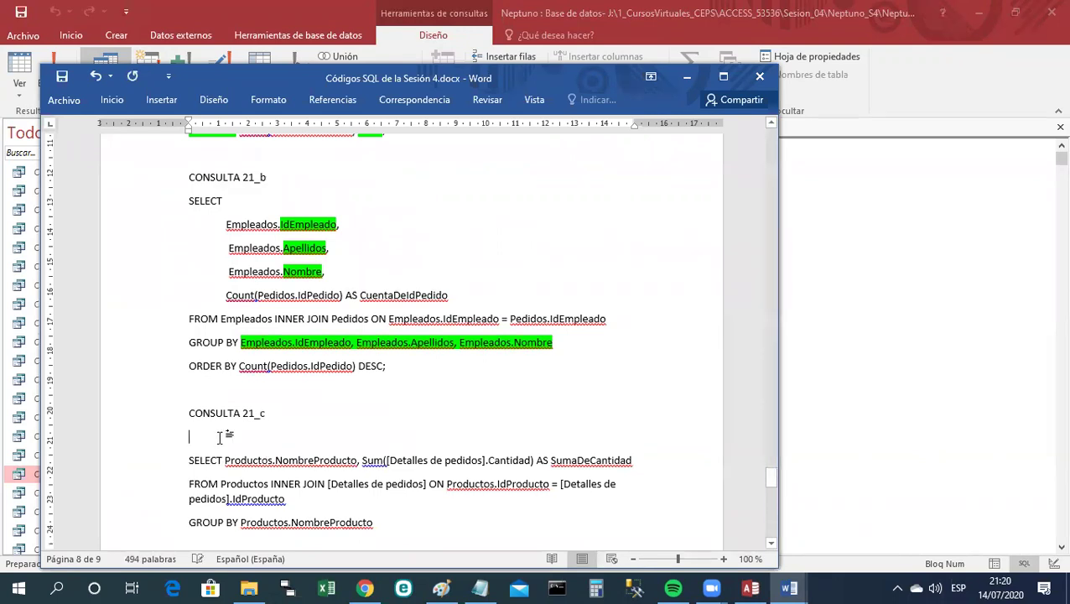
pyautogui.press('Delete')
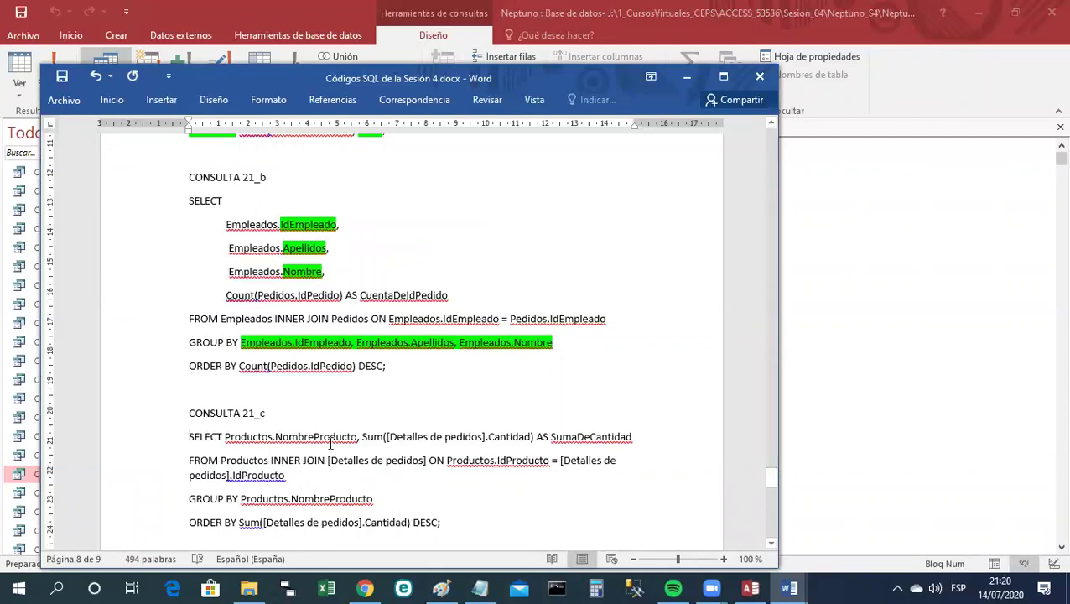
# Break the SELECT line so that Productos.NombreProducto and the Sum expression each stand on their own indented line.
pyautogui.click(362, 436)
pyautogui.click(226, 436)
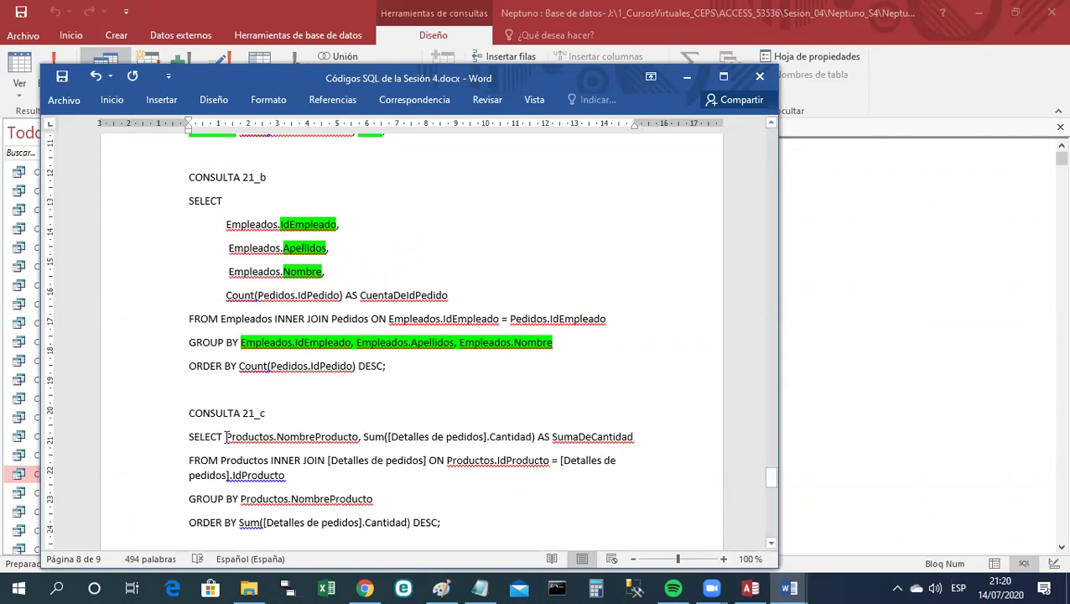
pyautogui.press('Return')
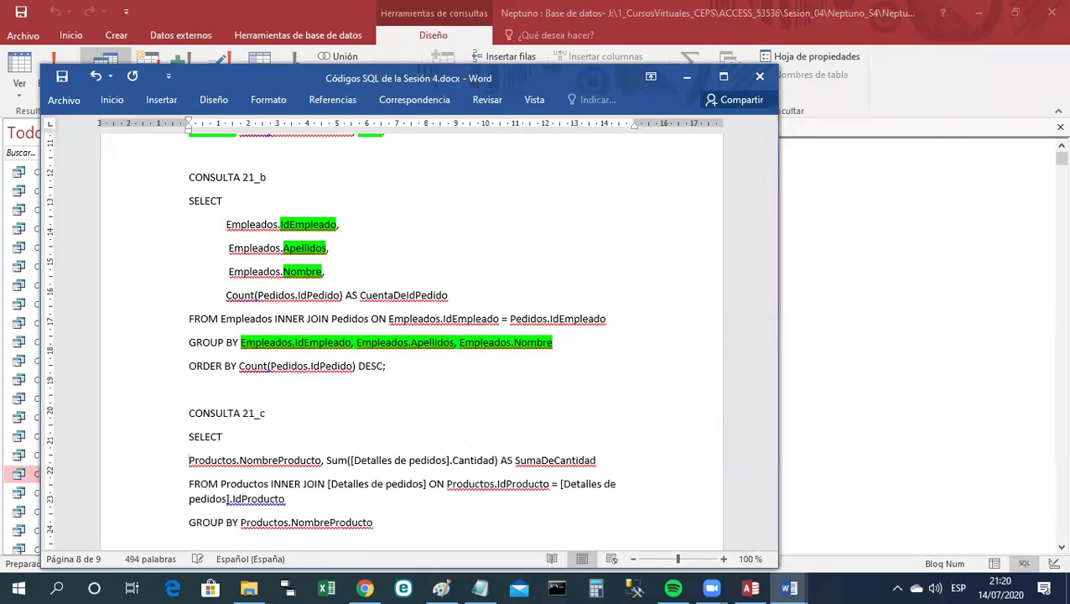
pyautogui.press('Tab')
pyautogui.click(363, 461)
pyautogui.press('Return')
pyautogui.press('Tab')
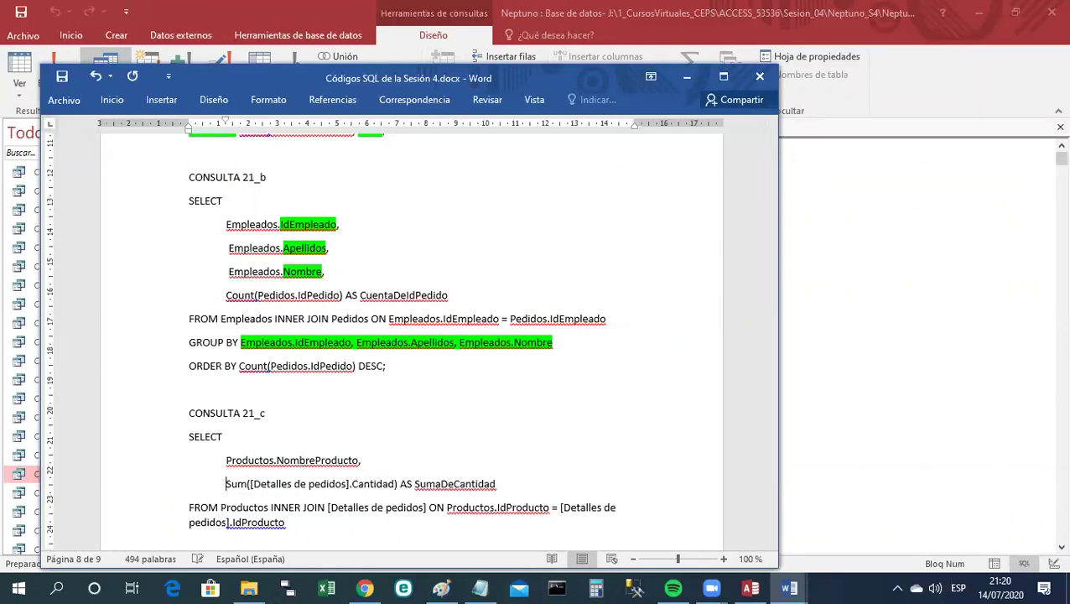
# Move the whole CONSULTA 21_c block to the start of the next page.
pyautogui.scroll(-5, 327, 511)
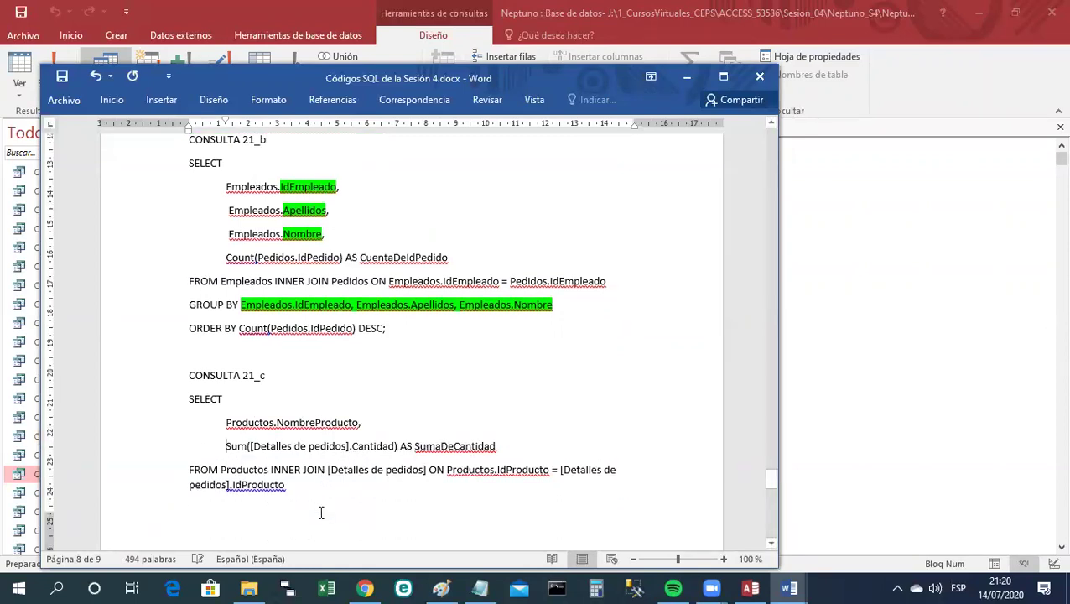
pyautogui.scroll(1, 301, 494)
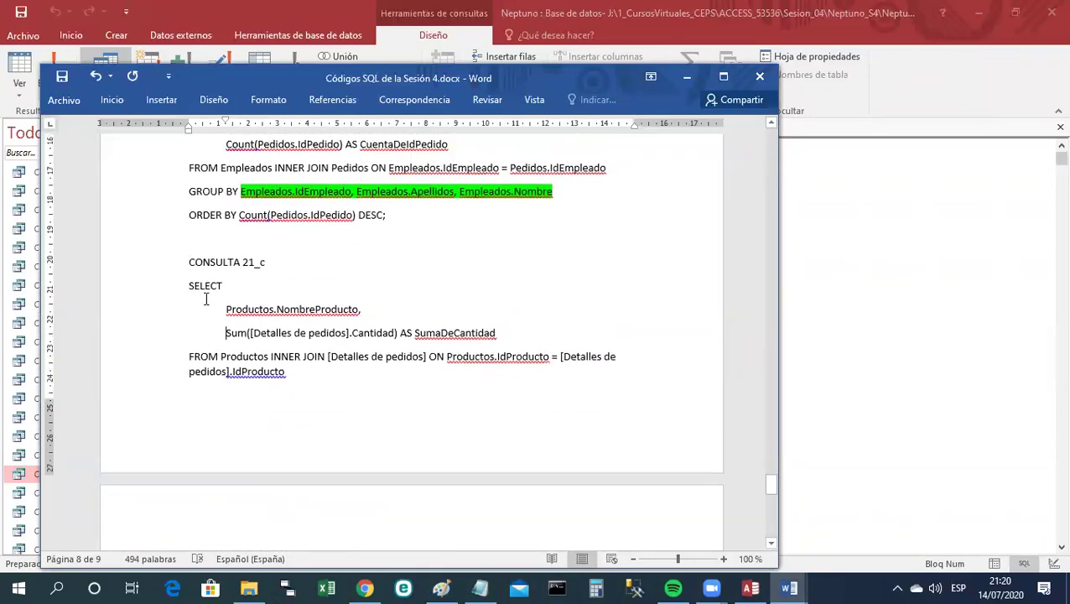
pyautogui.click(191, 264)
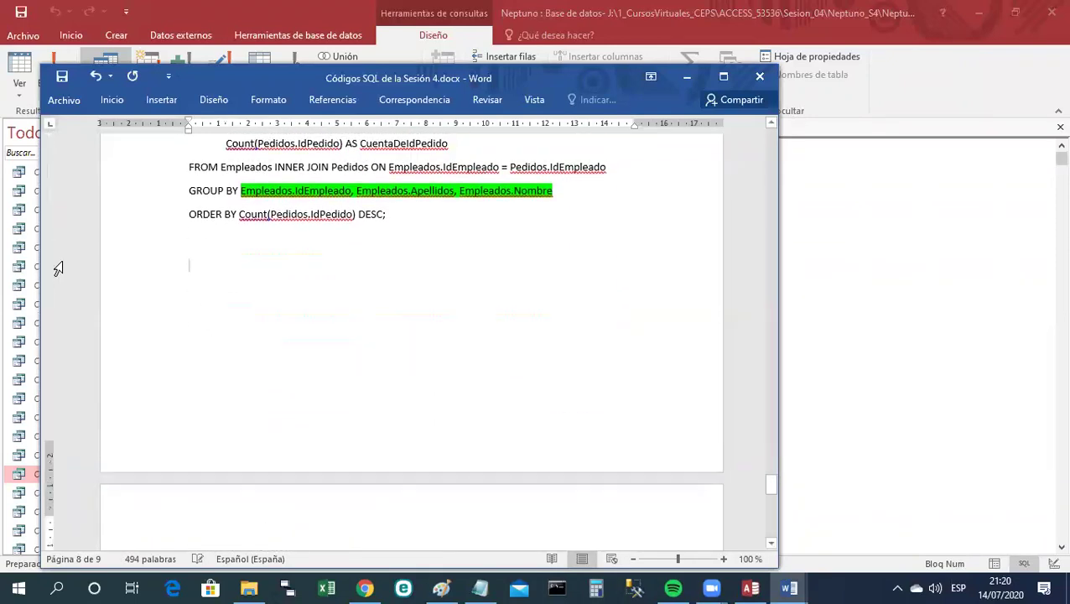
pyautogui.scroll(-7, 56, 268)
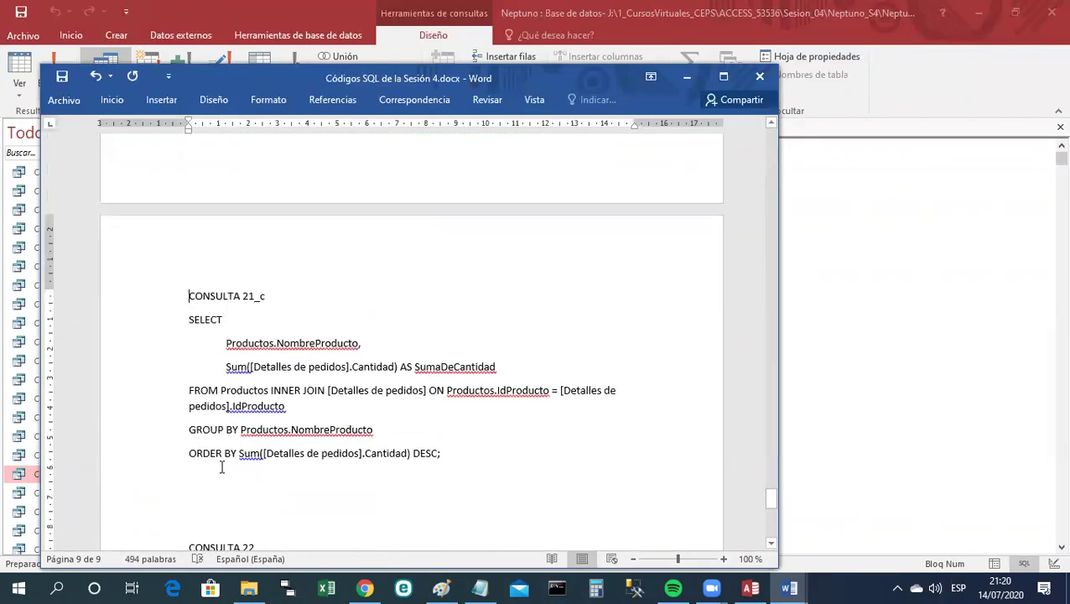
# Highlight NombreProducto in yellow in both the SELECT list and the GROUP BY line of CONSULTA 21_c.
pyautogui.doubleClick(329, 345)
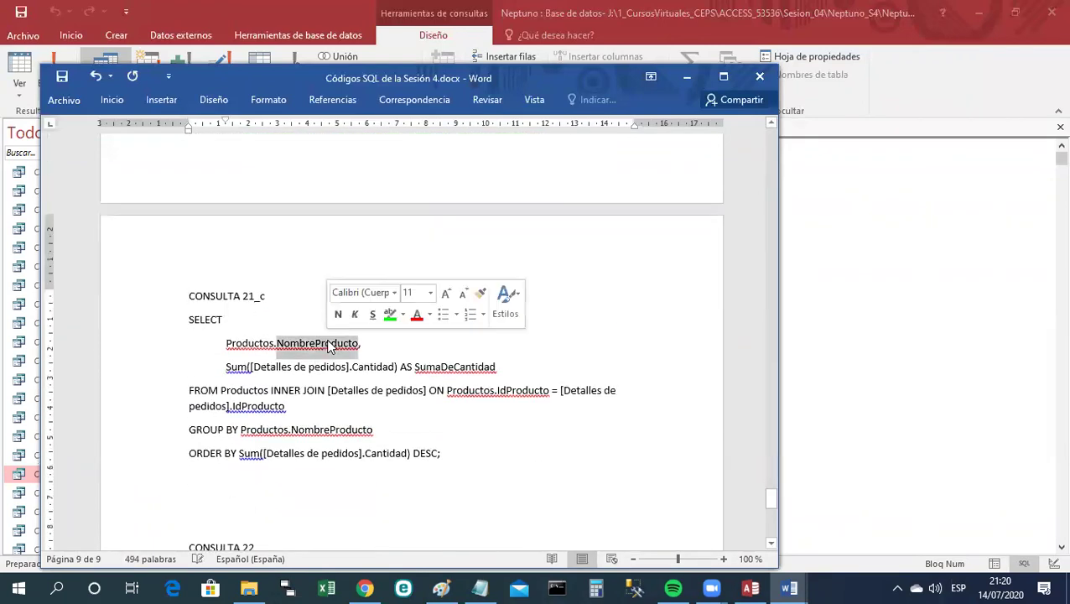
pyautogui.click(403, 314)
pyautogui.click(396, 337)
pyautogui.click(319, 425)
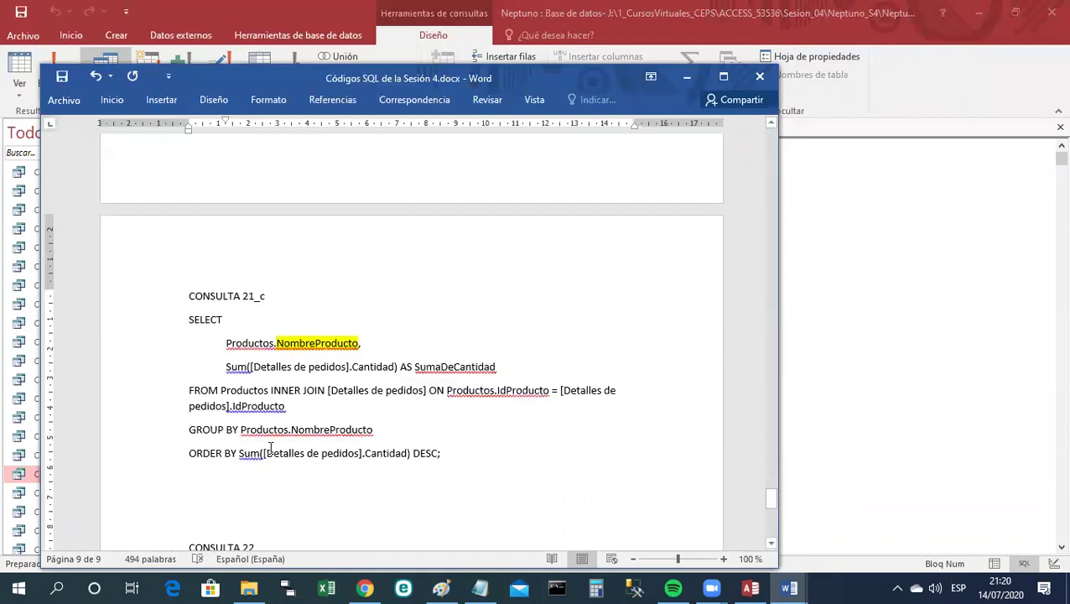
pyautogui.doubleClick(312, 431)
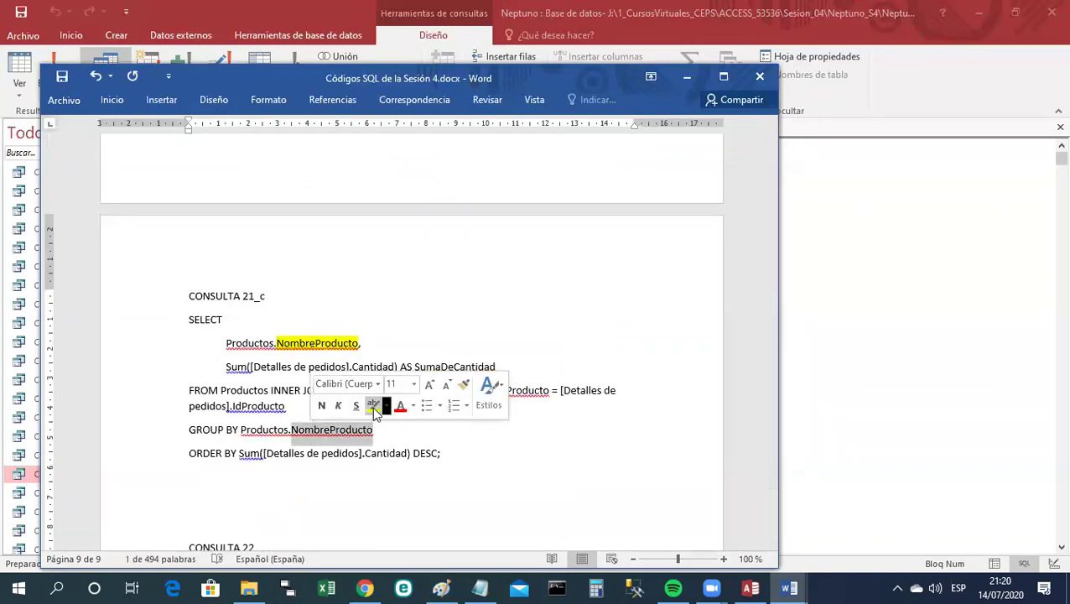
pyautogui.click(373, 404)
pyautogui.click(342, 514)
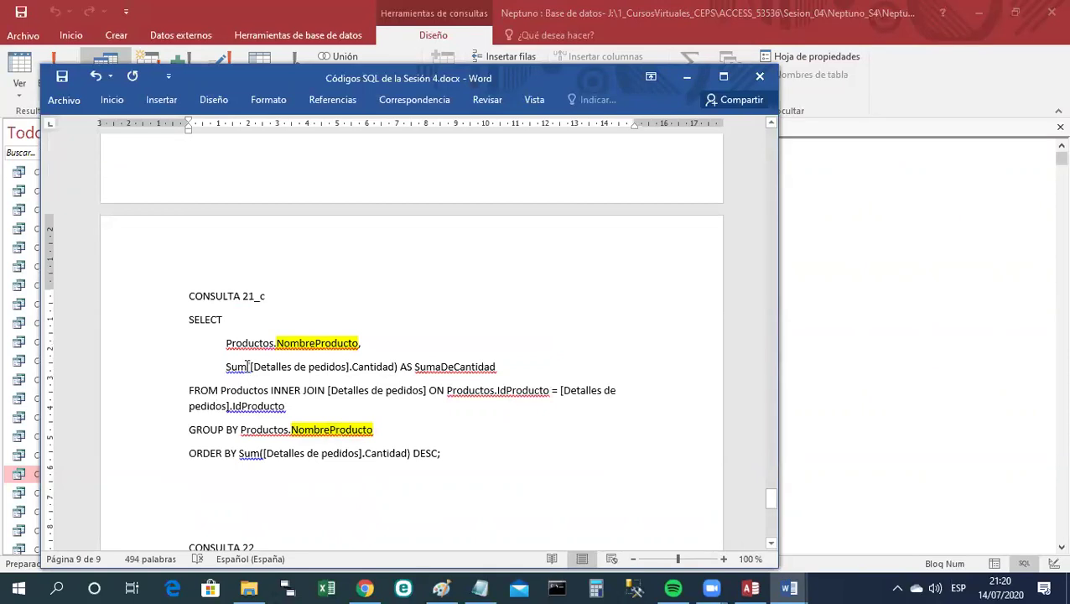
# Highlight the word Sum in green in both the SELECT list and the ORDER BY line of CONSULTA 21_c.
pyautogui.doubleClick(240, 369)
pyautogui.click(316, 342)
pyautogui.click(326, 359)
pyautogui.click(541, 485)
pyautogui.doubleClick(248, 449)
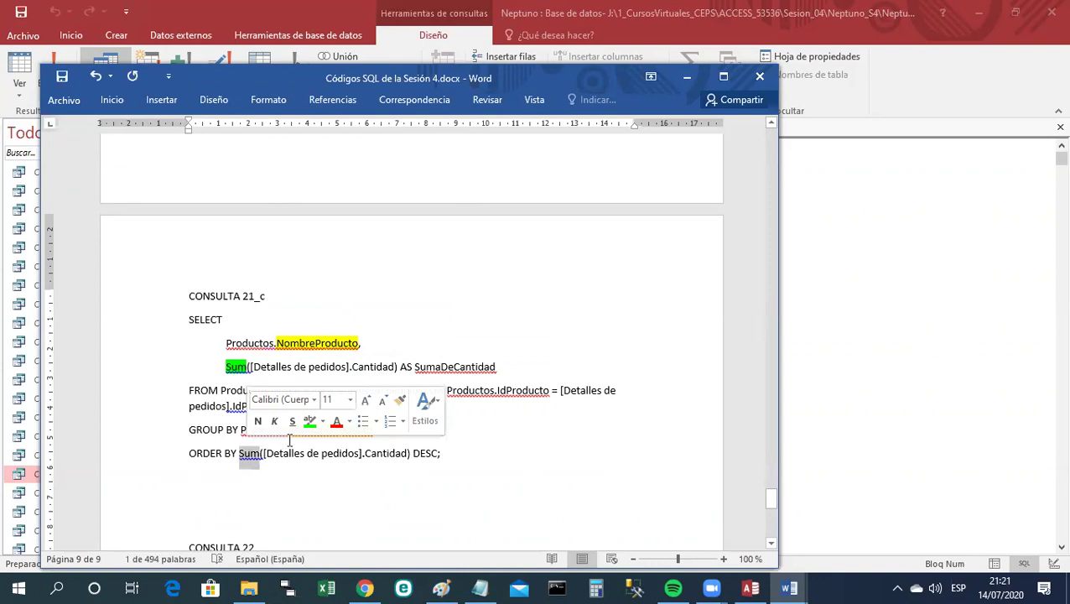
pyautogui.click(309, 422)
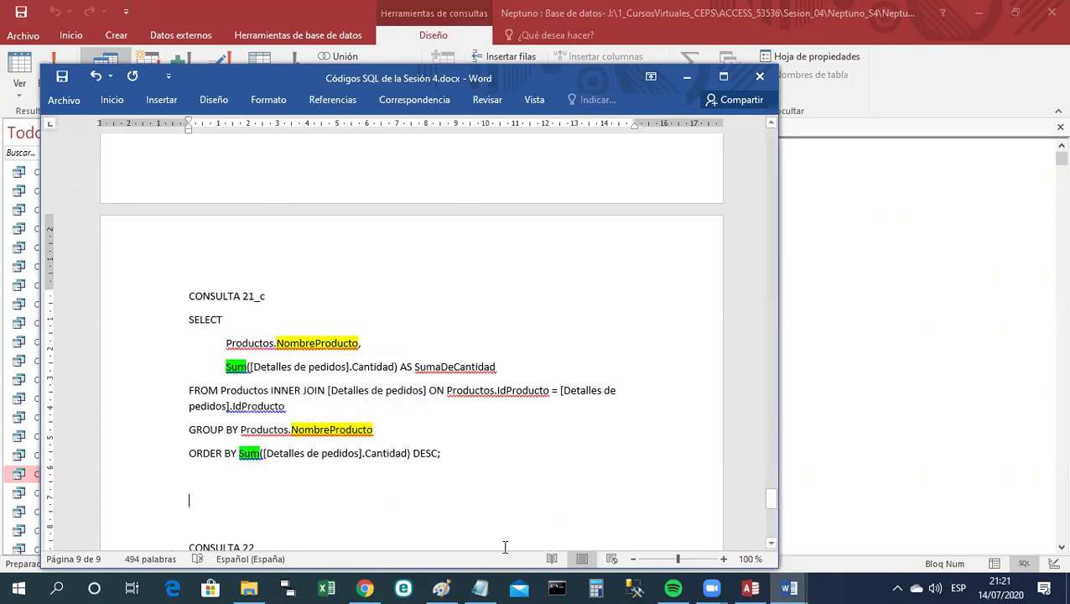
# Save the Word document and switch back to the query in Access.
pyautogui.click(549, 473)
pyautogui.click(62, 77)
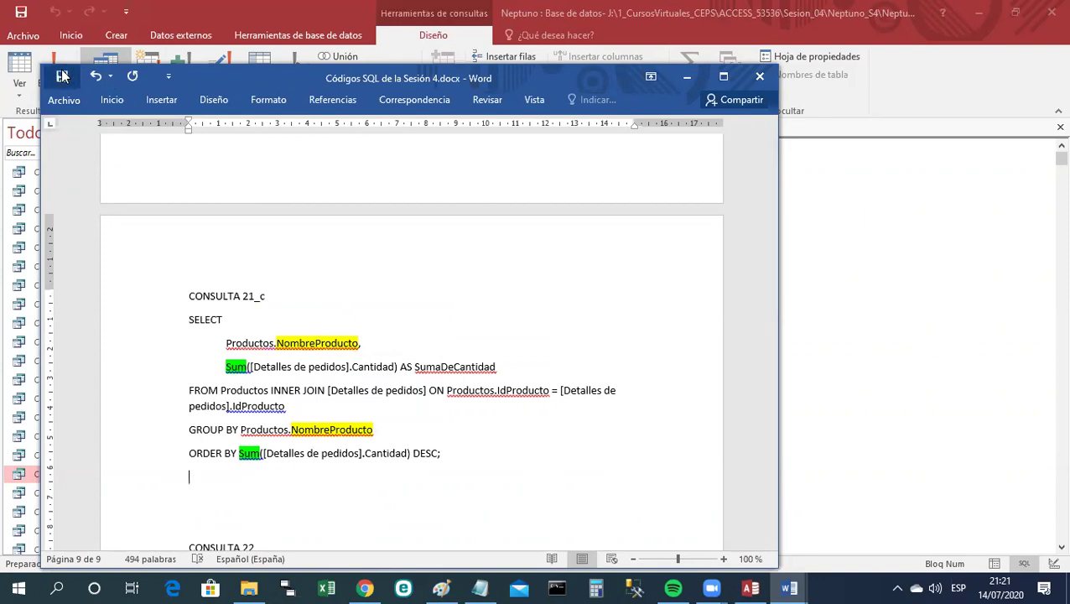
pyautogui.click(686, 80)
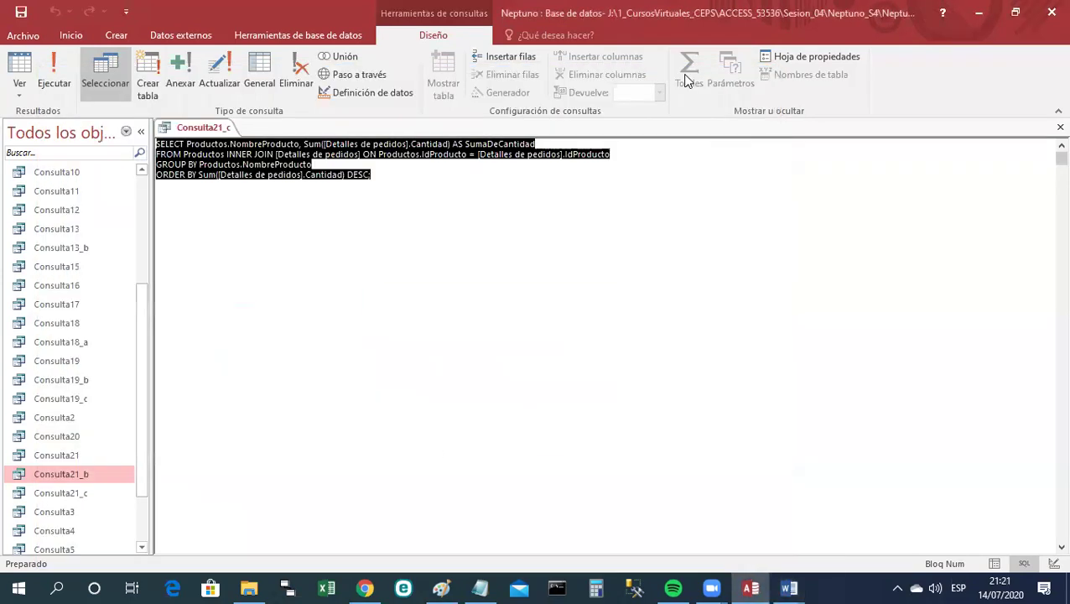
# Switch Consulta21_c to Design view and save the query.
pyautogui.rightClick(213, 130)
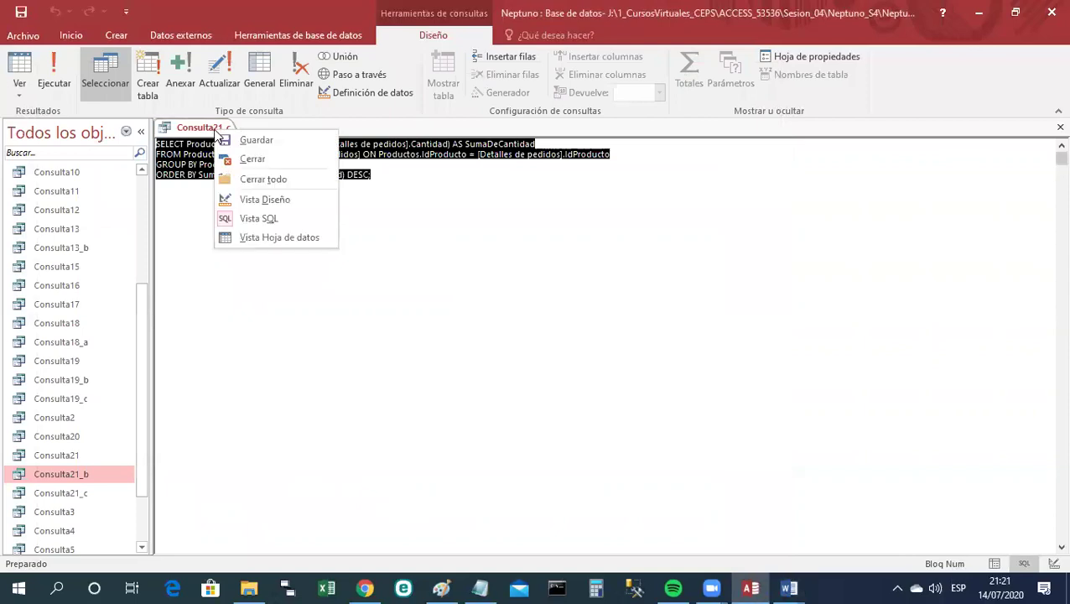
pyautogui.click(282, 199)
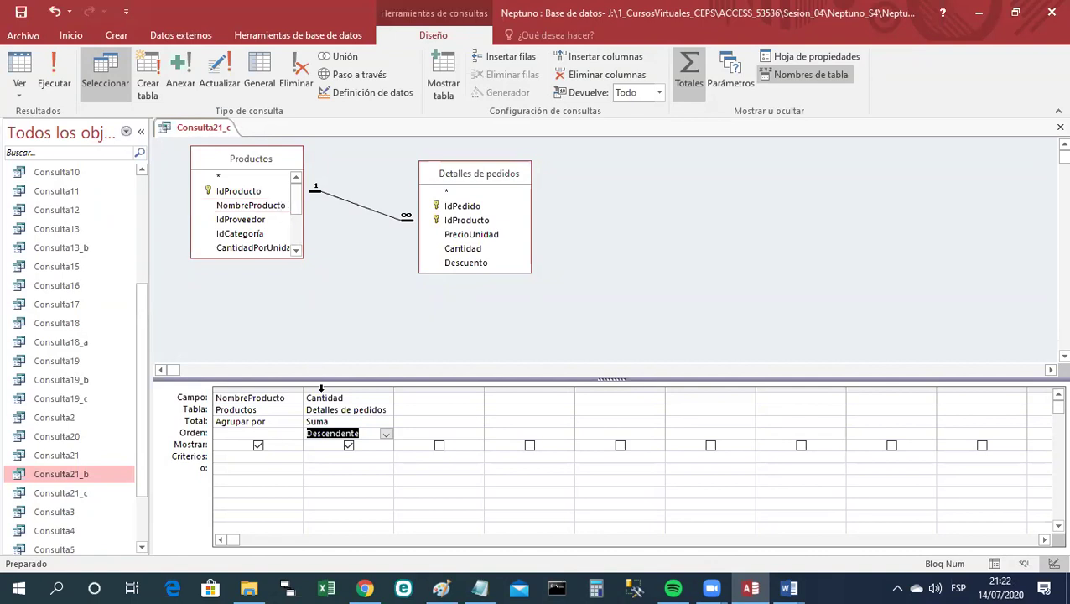
pyautogui.click(324, 458)
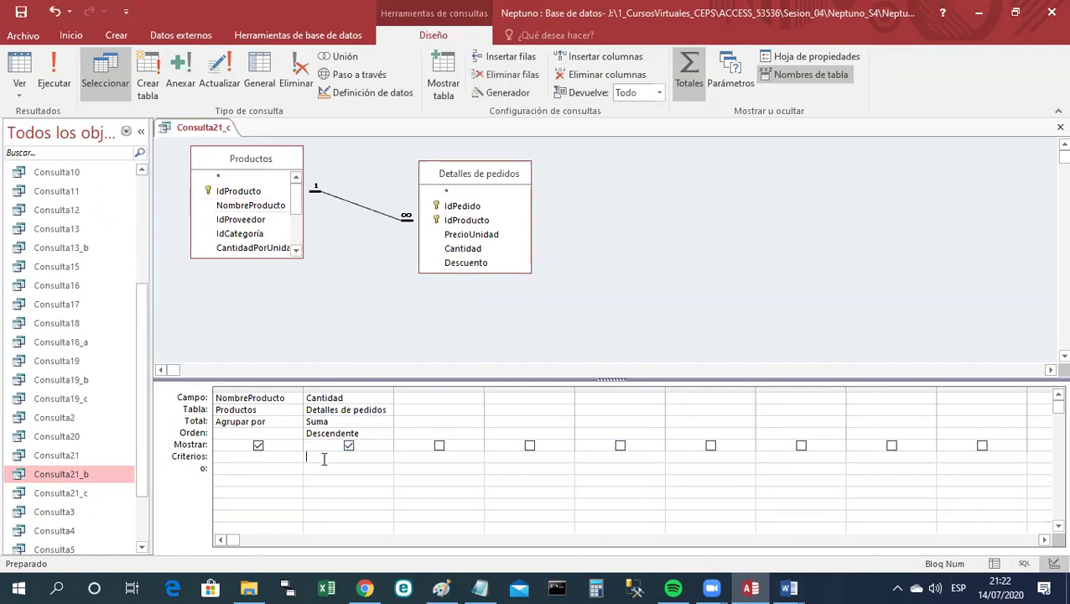
pyautogui.rightClick(195, 135)
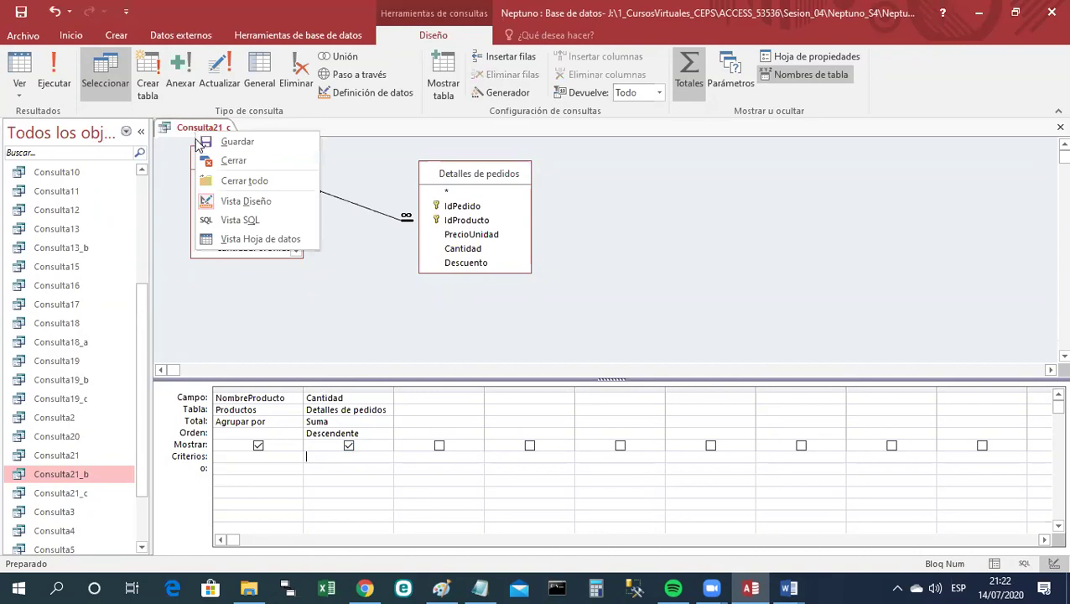
pyautogui.click(205, 143)
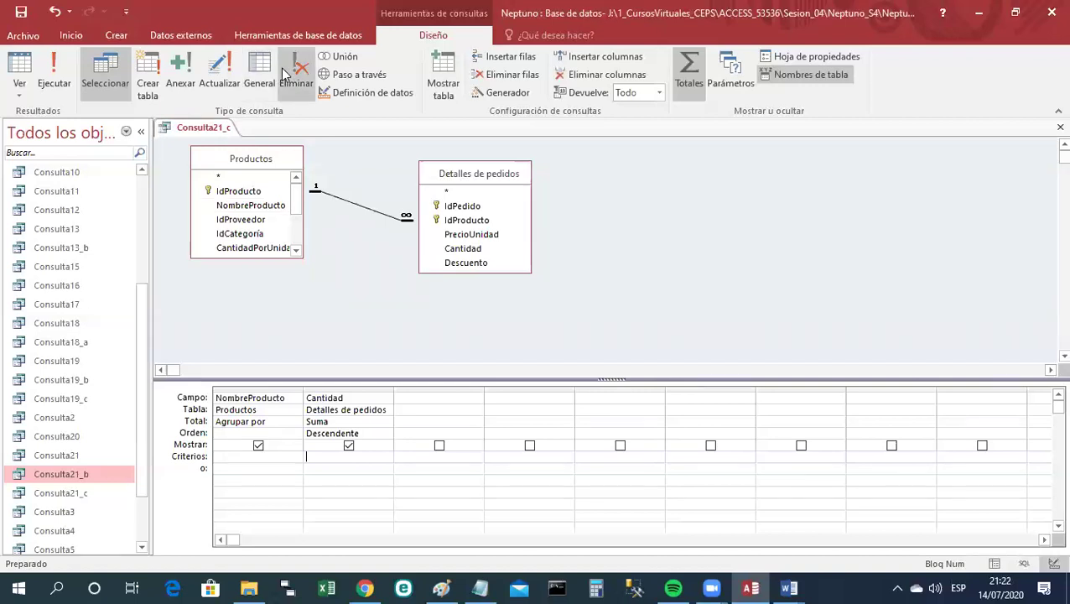
# Open the database relationships diagram and examine how Productos links to Detalles de pedidos.
pyautogui.click(311, 36)
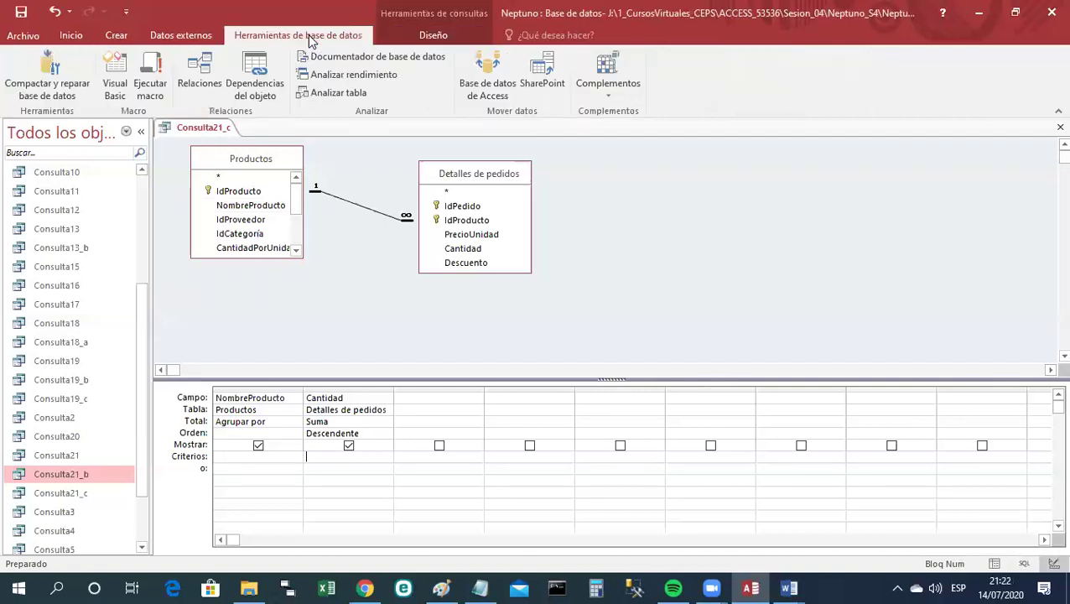
pyautogui.click(205, 75)
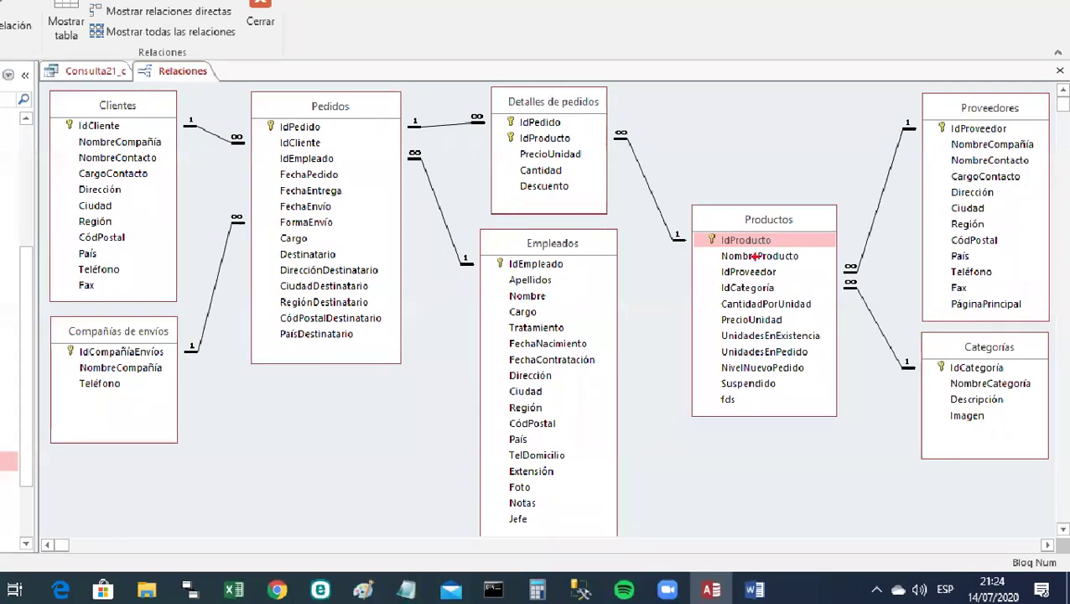
pyautogui.moveTo(759, 245)
pyautogui.mouseDown()
pyautogui.moveTo(720, 251)
pyautogui.moveTo(764, 267)
pyautogui.moveTo(815, 259)
pyautogui.moveTo(745, 246)
pyautogui.mouseUp()
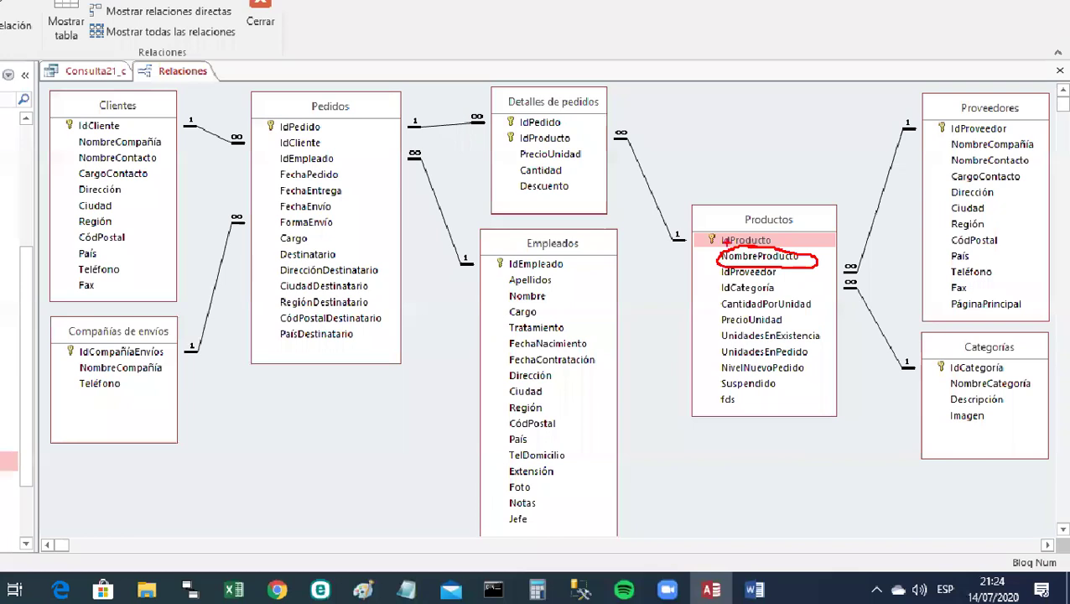
pyautogui.moveTo(518, 144)
pyautogui.mouseDown()
pyautogui.moveTo(506, 164)
pyautogui.moveTo(531, 198)
pyautogui.moveTo(589, 177)
pyautogui.moveTo(579, 148)
pyautogui.moveTo(510, 150)
pyautogui.mouseUp()
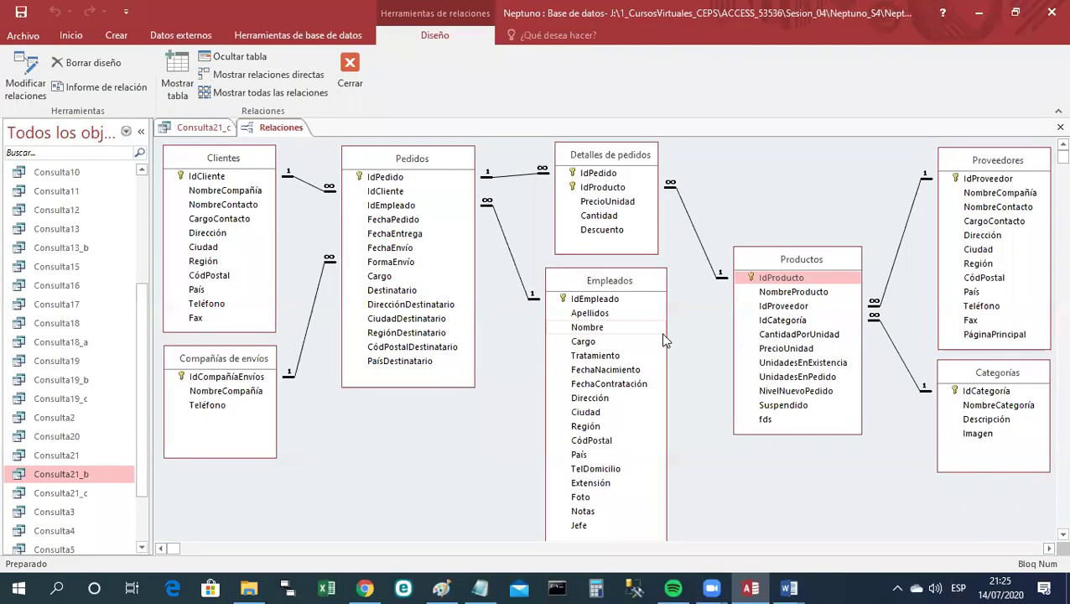
# Return to Consulta21_c and close it, leaving the relationships diagram open.
pyautogui.click(194, 131)
pyautogui.rightClick(199, 132)
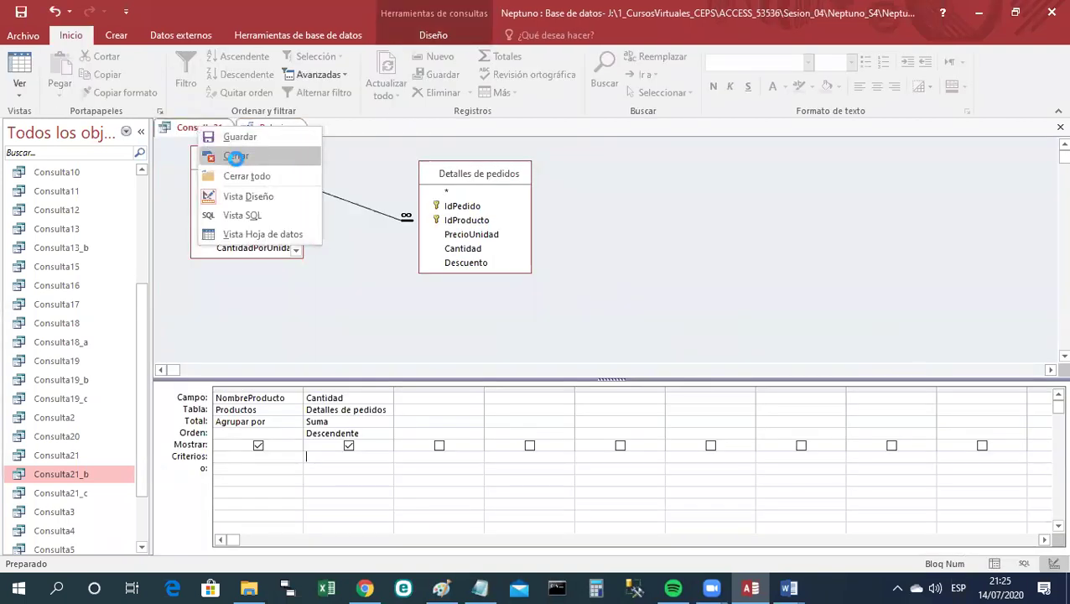
pyautogui.click(235, 156)
# Create a new query in Design view with the Productos and Detalles de pedidos tables.
pyautogui.click(116, 37)
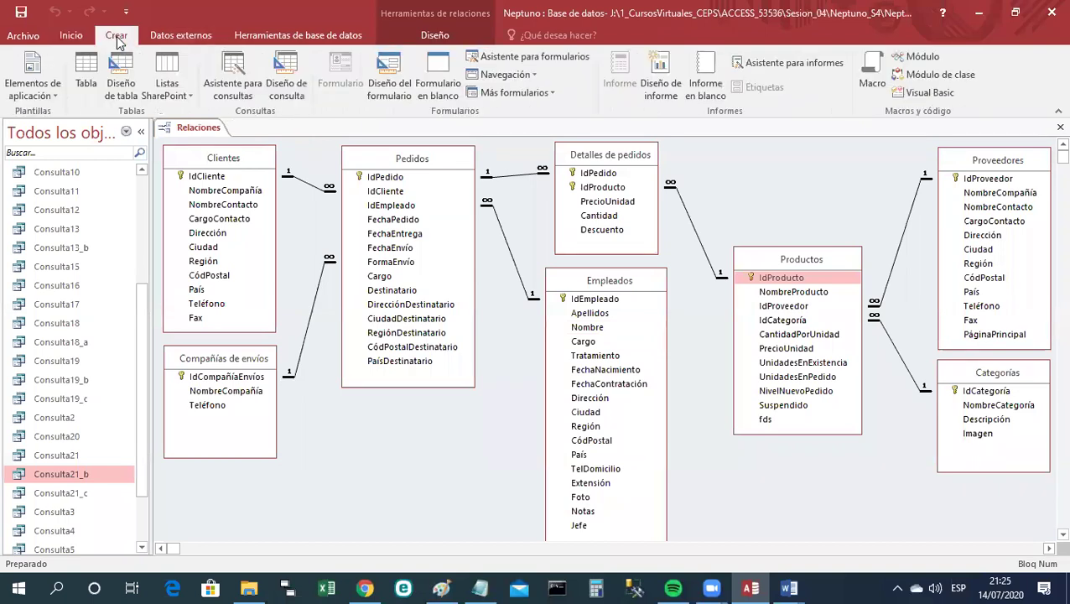
pyautogui.click(289, 79)
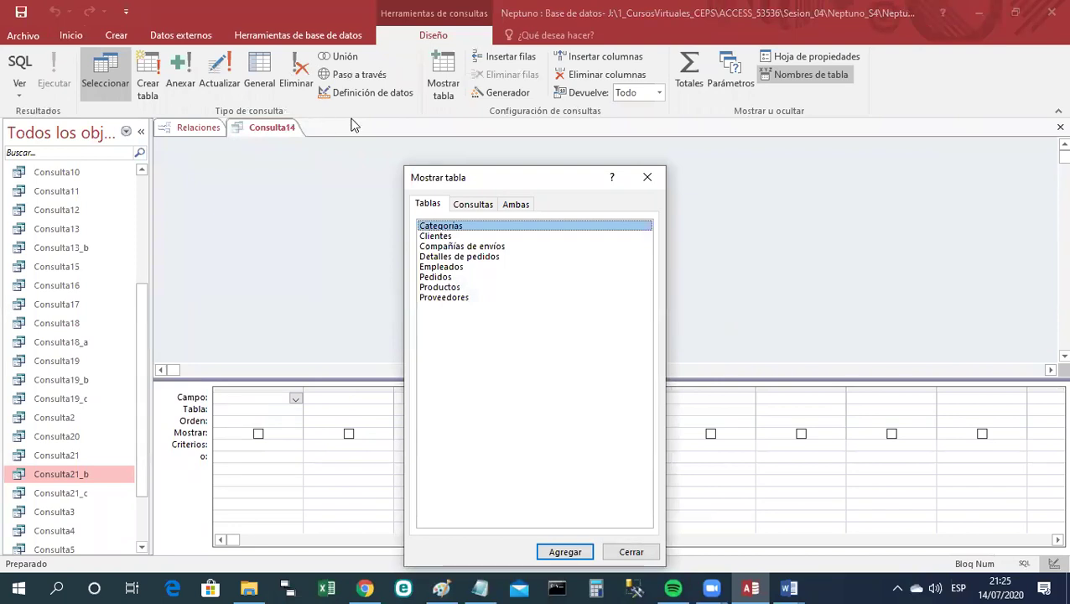
pyautogui.click(450, 288)
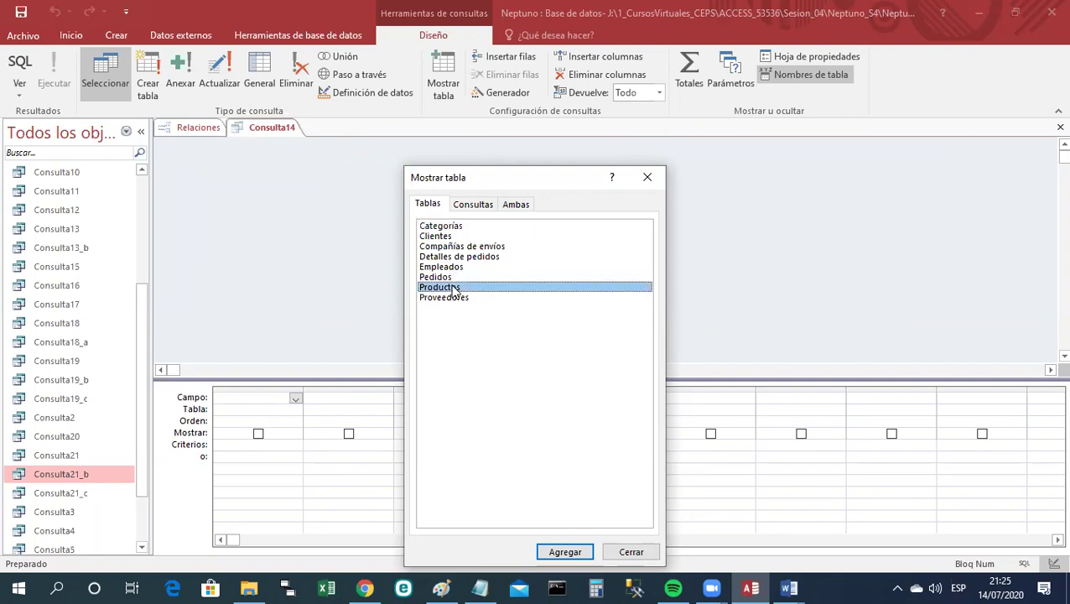
pyautogui.click(546, 551)
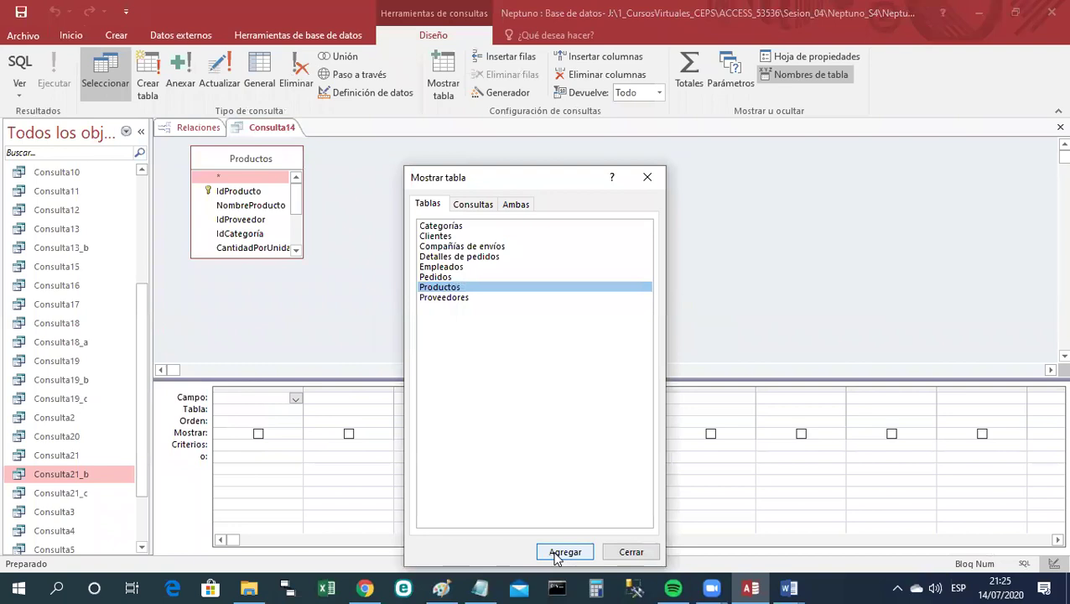
pyautogui.click(463, 258)
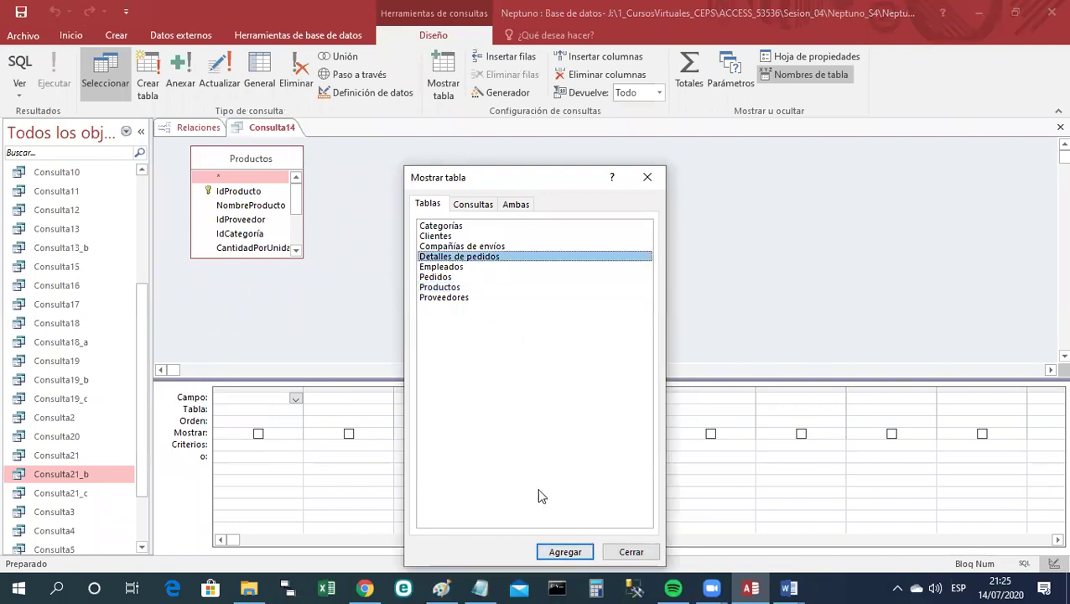
pyautogui.click(567, 554)
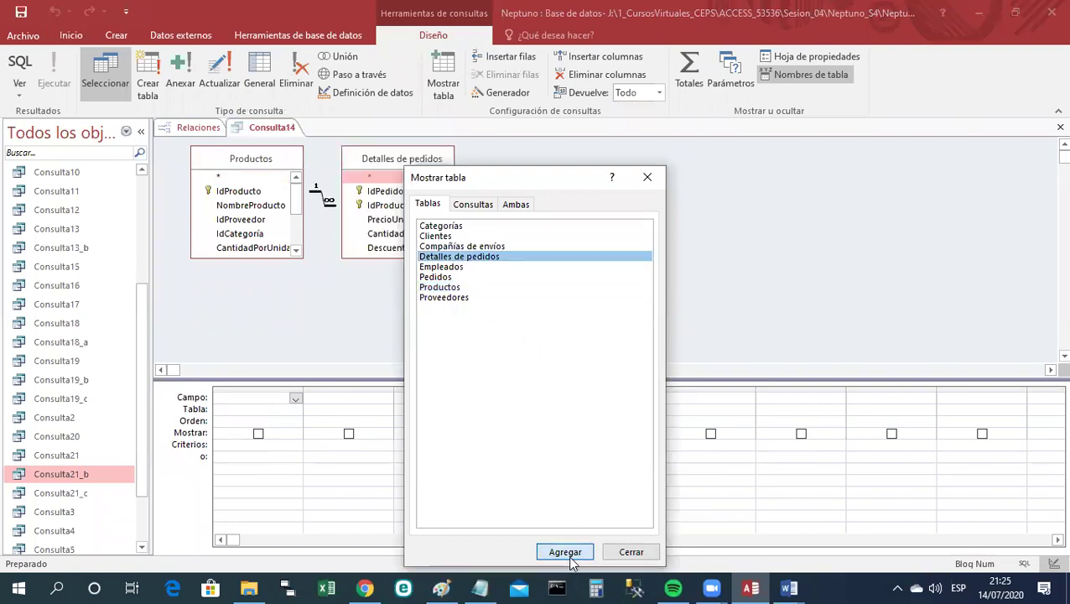
pyautogui.click(625, 551)
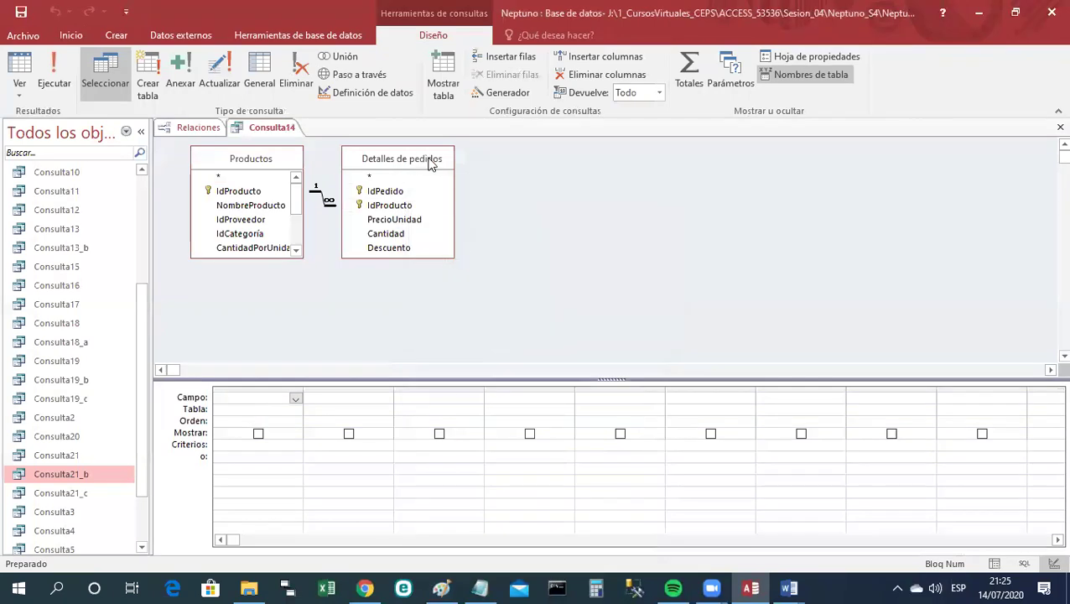
# Enlarge the Productos and Detalles de pedidos table boxes and space them apart in the query design.
pyautogui.moveTo(427, 162); pyautogui.dragTo(474, 174)
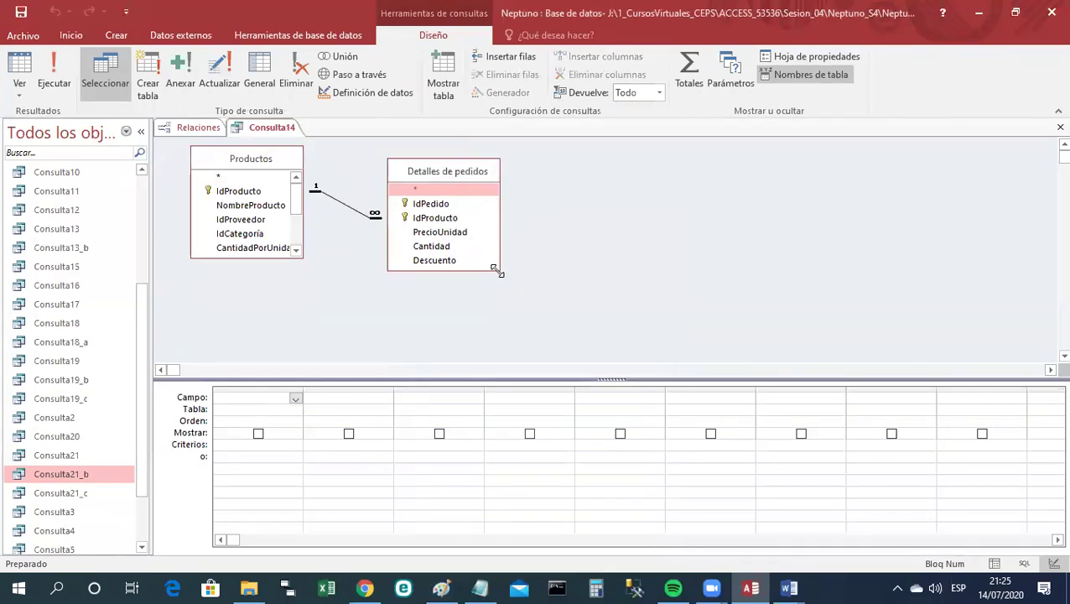
pyautogui.moveTo(497, 272); pyautogui.dragTo(527, 285)
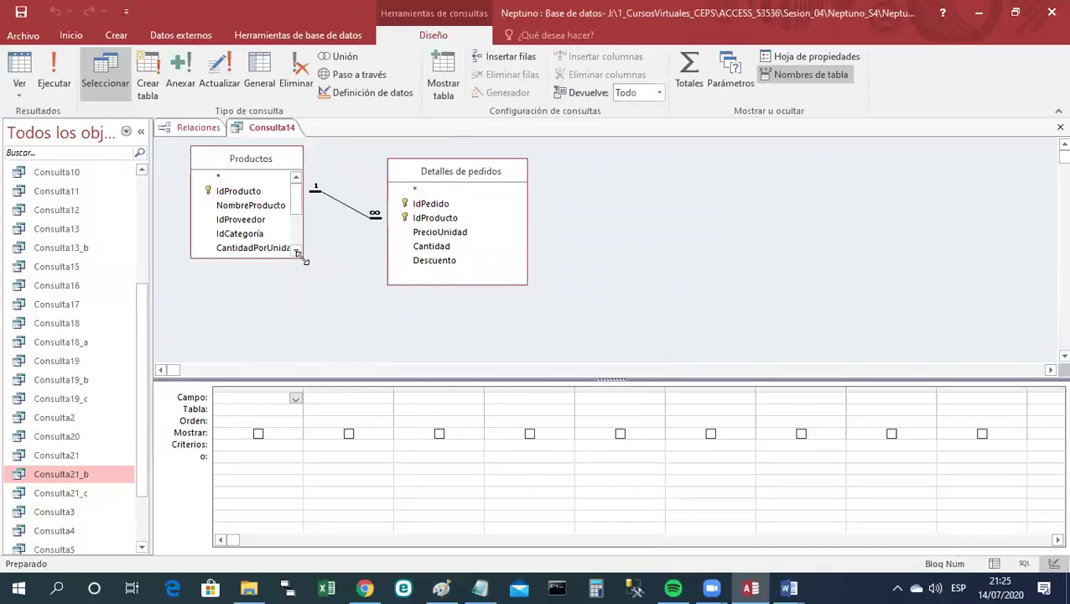
pyautogui.moveTo(305, 261); pyautogui.dragTo(339, 332)
pyautogui.click(439, 176)
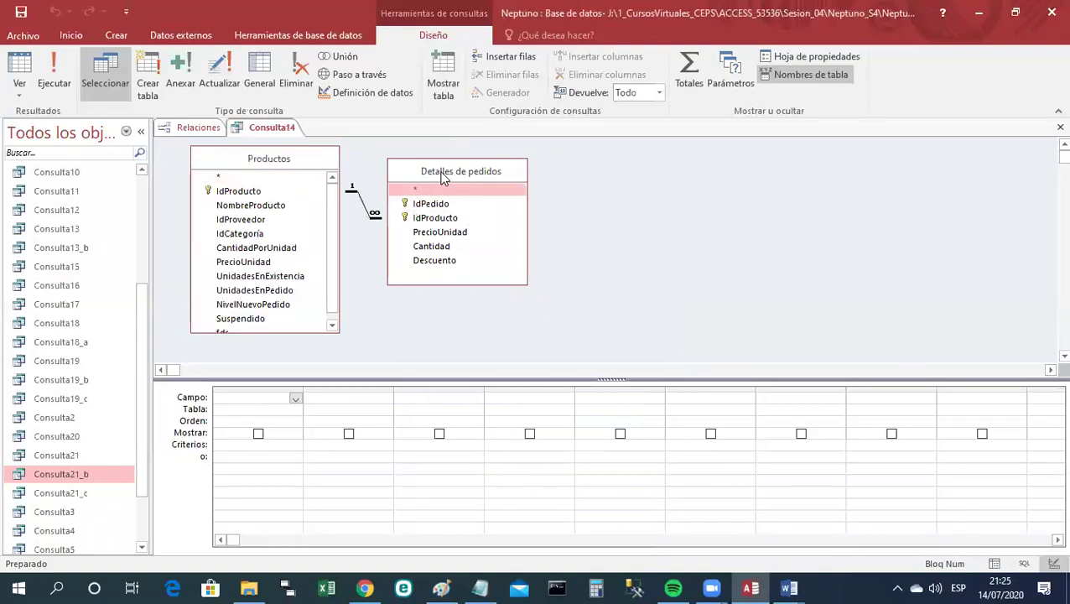
pyautogui.moveTo(444, 178); pyautogui.dragTo(484, 174)
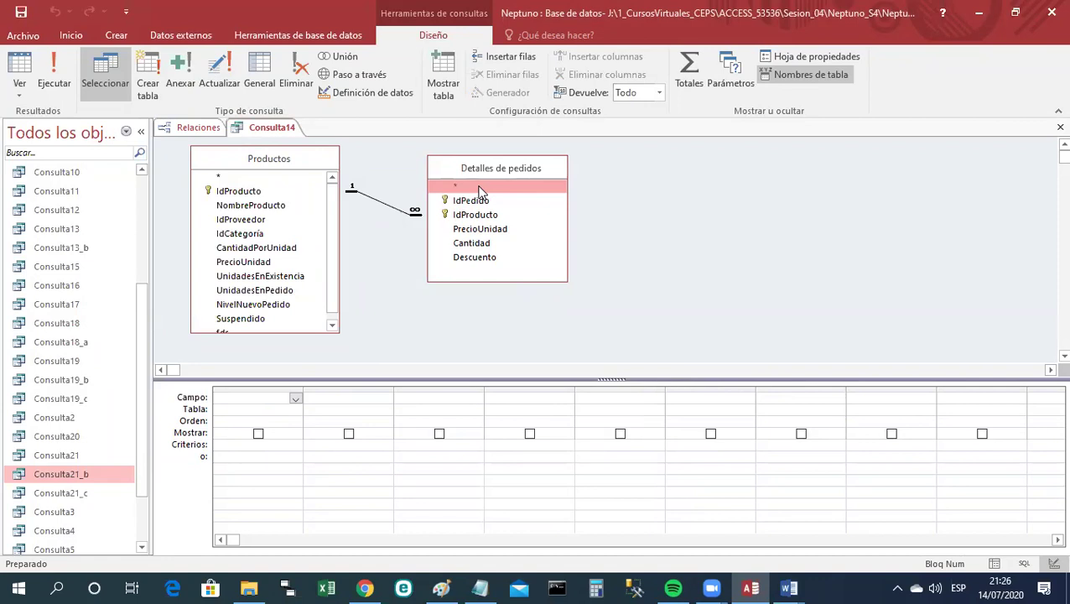
# Add NombreProducto from Productos as the first field of the query grid.
pyautogui.click(272, 157)
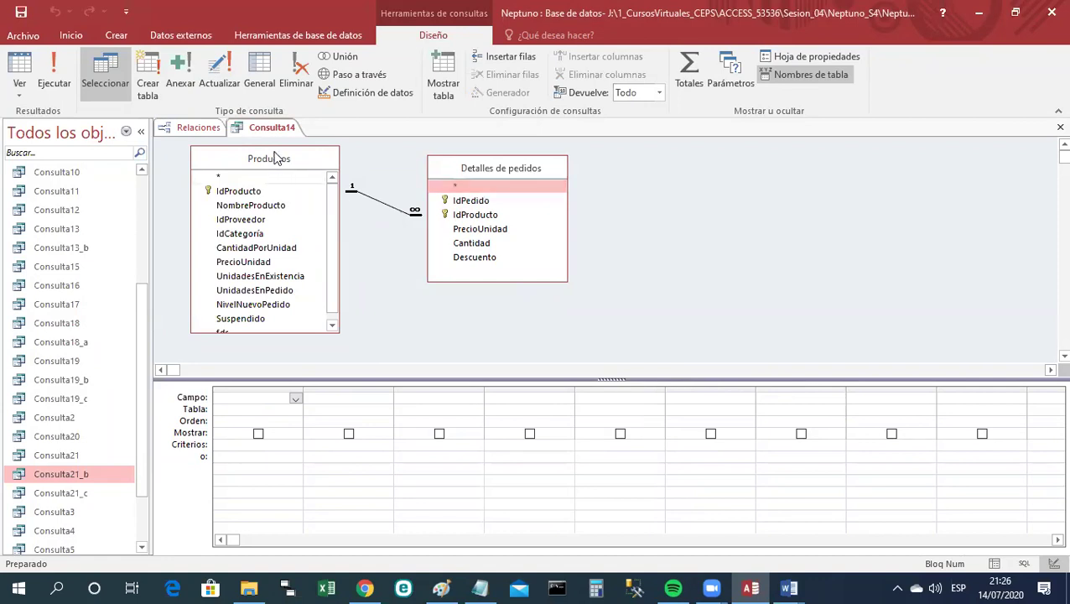
pyautogui.click(263, 210)
pyautogui.moveTo(263, 210); pyautogui.dragTo(257, 394)
# Widen the second grid column and enter PrecioUnidad as its field.
pyautogui.moveTo(393, 386); pyautogui.dragTo(465, 388)
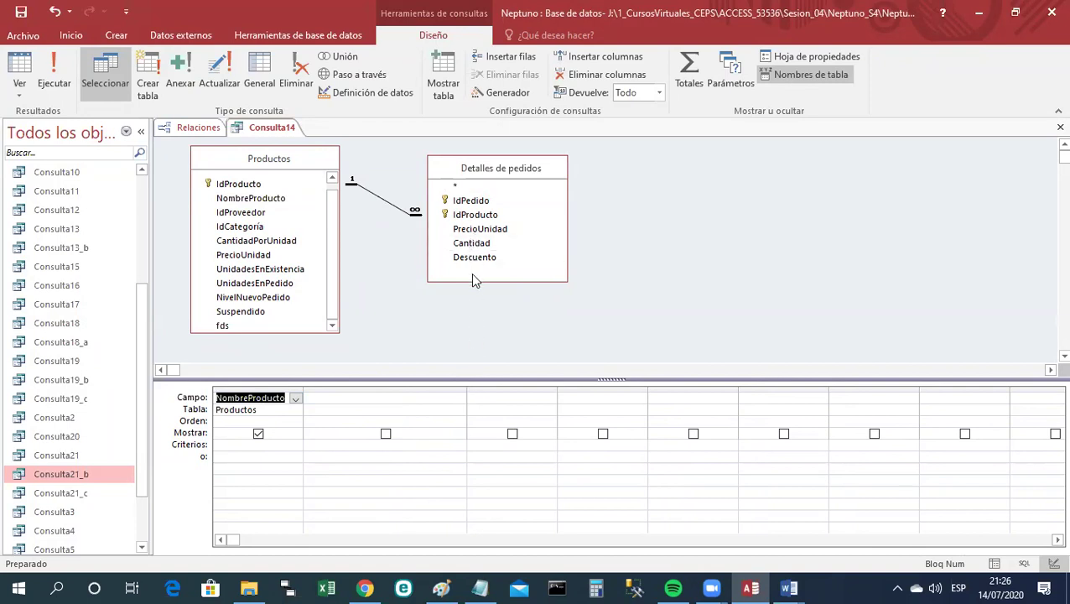
pyautogui.click(401, 399)
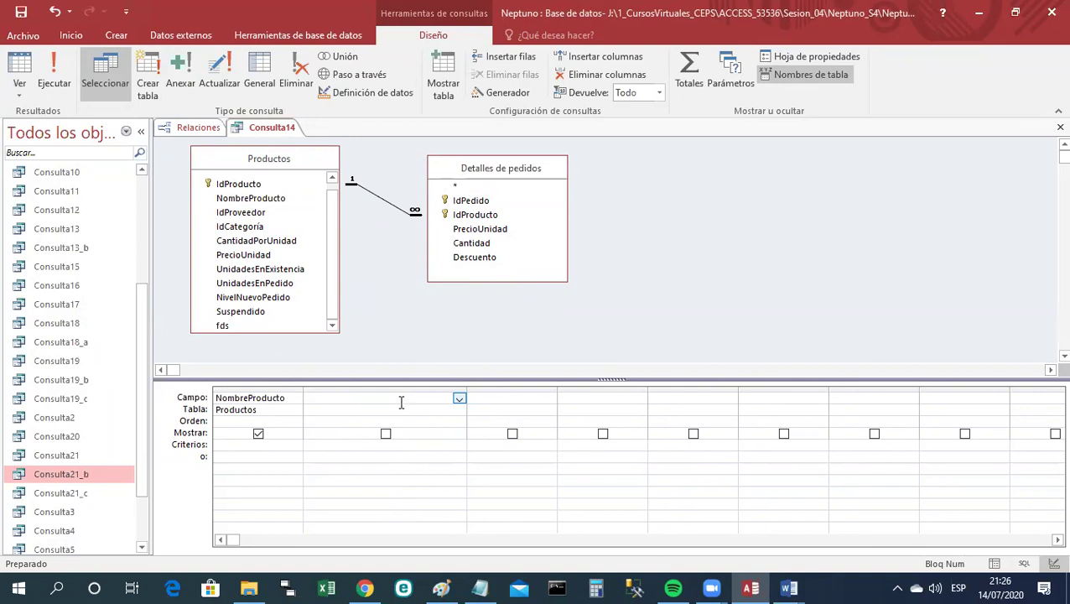
pyautogui.write('Preco')
pyautogui.press('BackSpace')
pyautogui.write('ioUnidad')
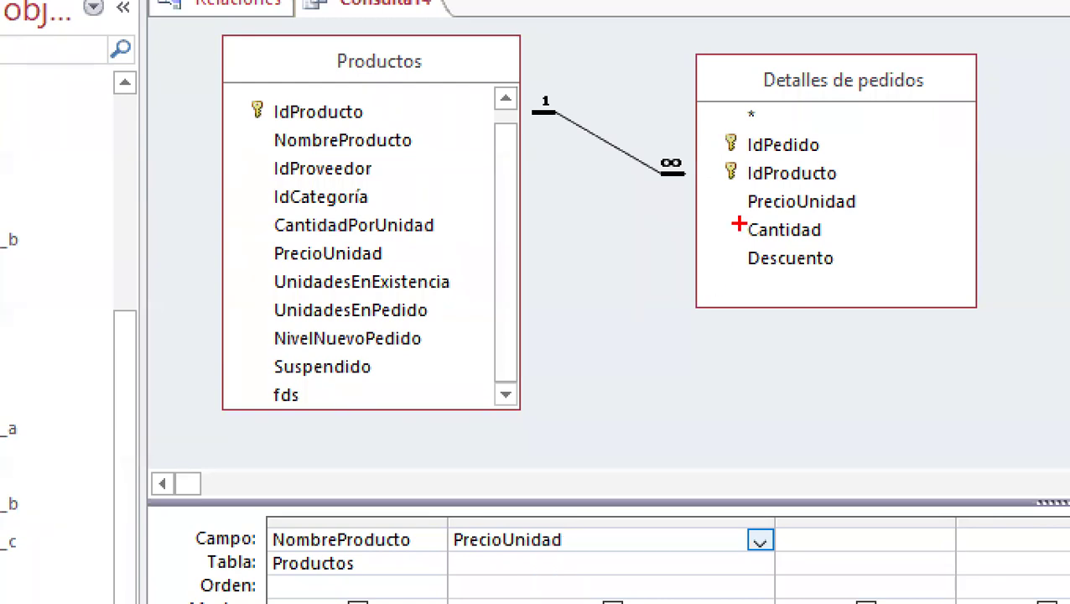
pyautogui.moveTo(865, 206); pyautogui.dragTo(881, 202)
pyautogui.moveTo(229, 248); pyautogui.dragTo(252, 264)
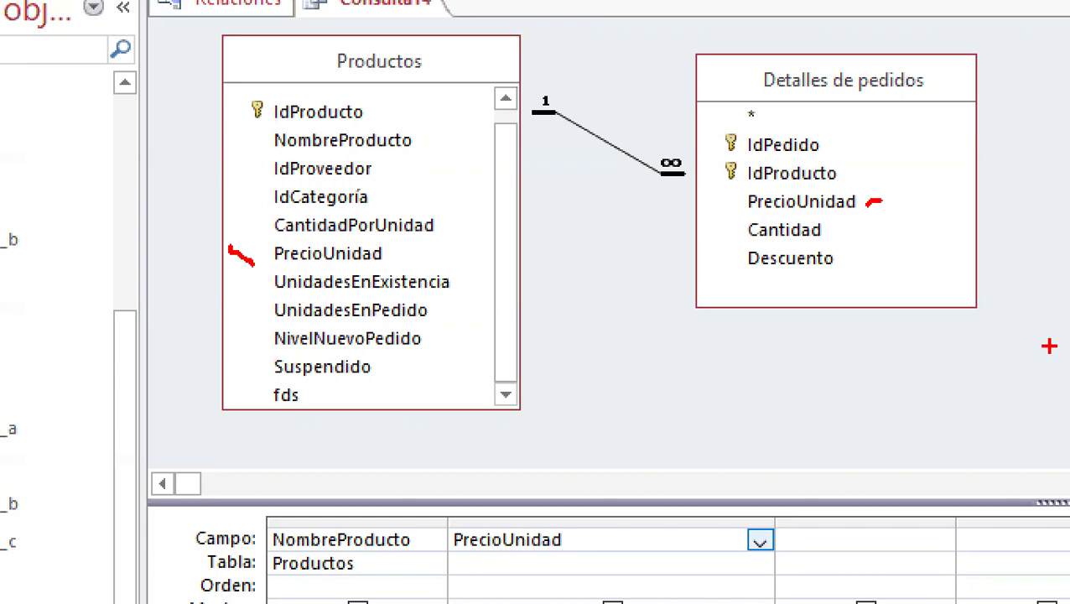
pyautogui.moveTo(313, 241)
pyautogui.mouseDown()
pyautogui.moveTo(474, 99)
pyautogui.moveTo(660, 146)
pyautogui.moveTo(752, 185)
pyautogui.moveTo(729, 154)
pyautogui.moveTo(777, 196)
pyautogui.moveTo(716, 194)
pyautogui.mouseUp()
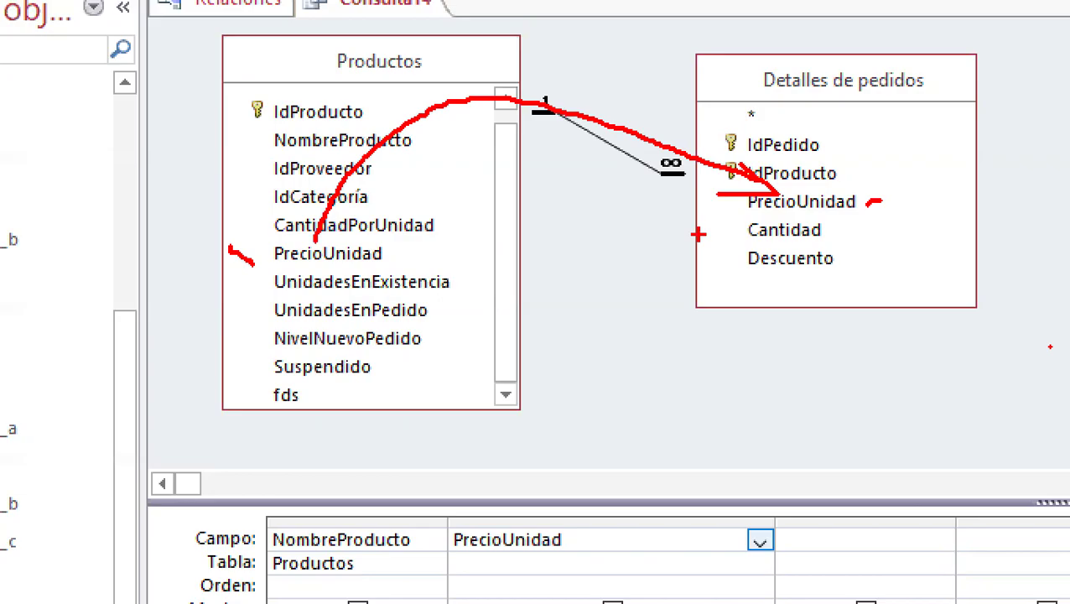
pyautogui.press('Escape')
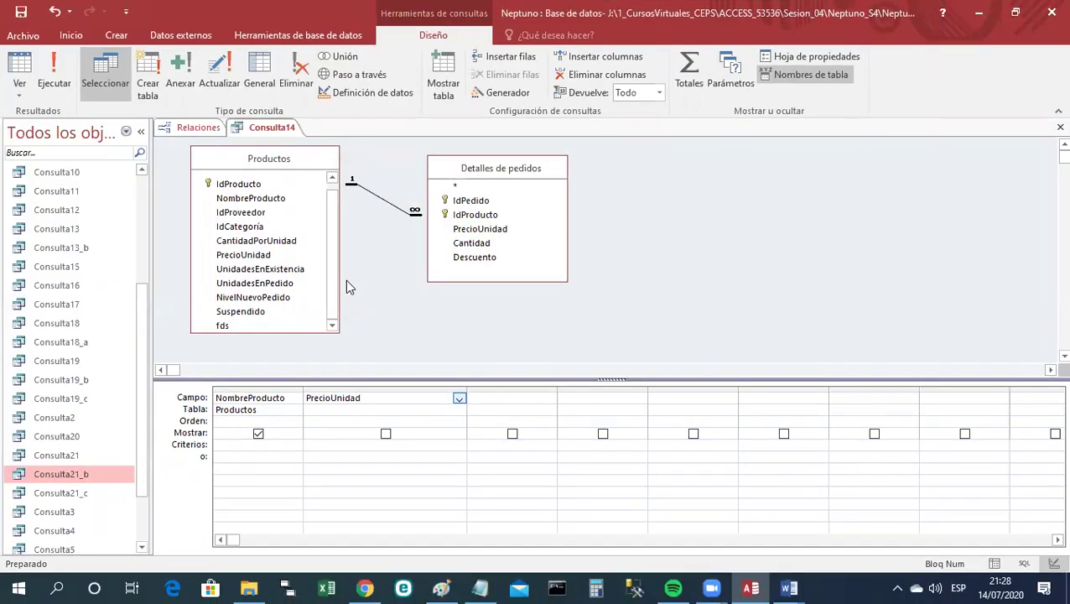
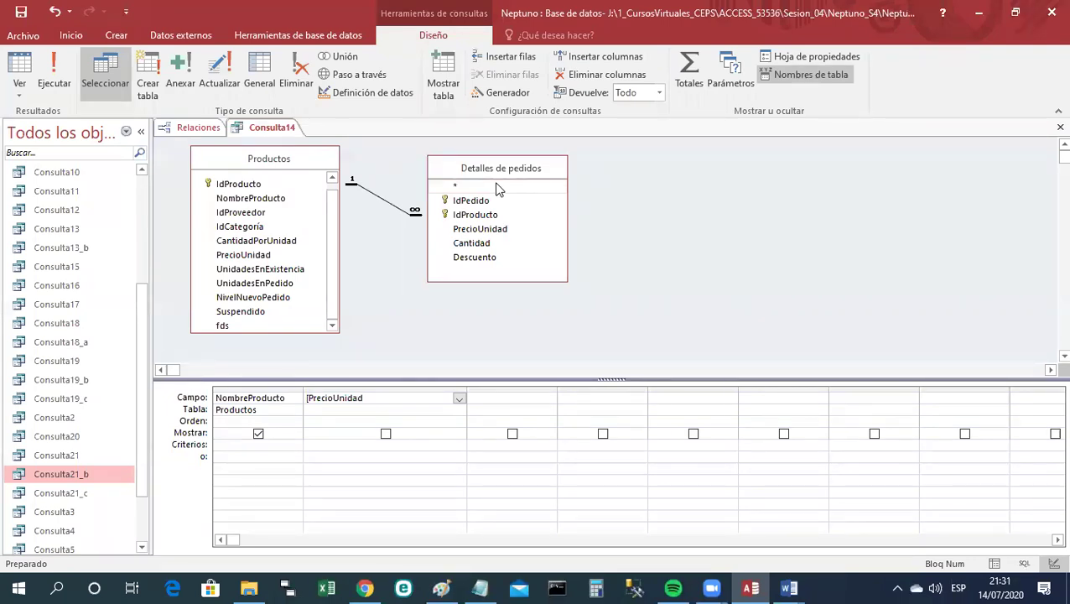
# Qualify the second field as [Detalles de pedidos].PrecioUnidad and widen its column to fit.
pyautogui.write('Detalles')
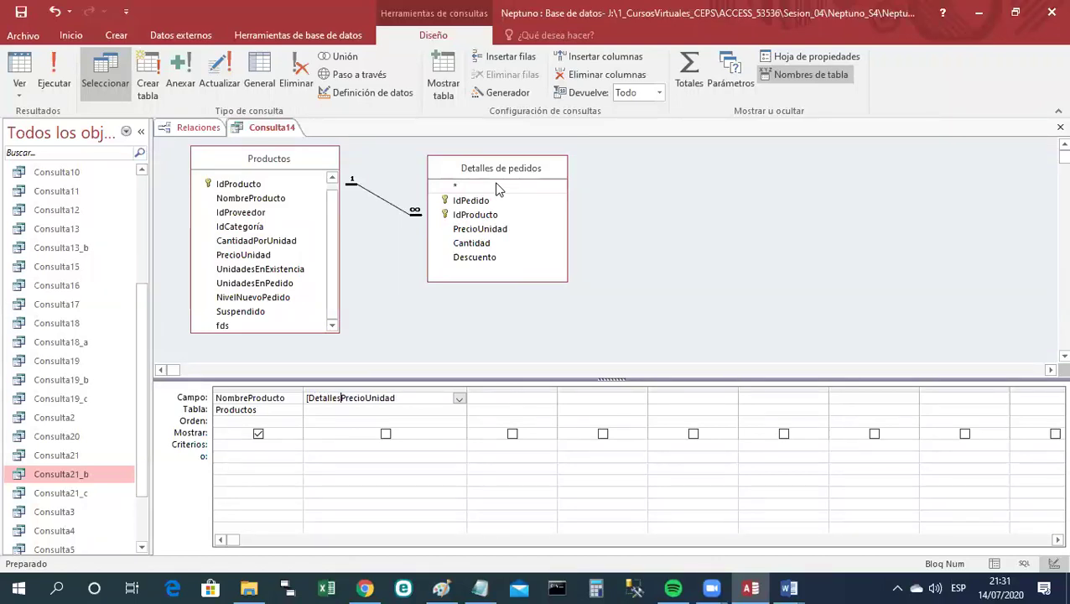
pyautogui.write(' de pedid')
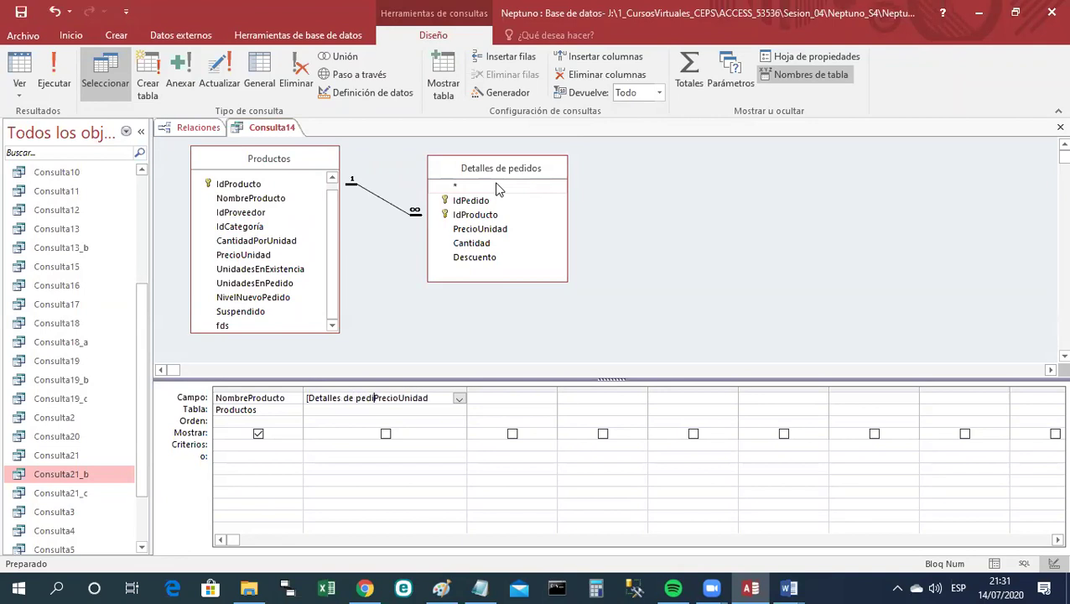
pyautogui.write('os].')
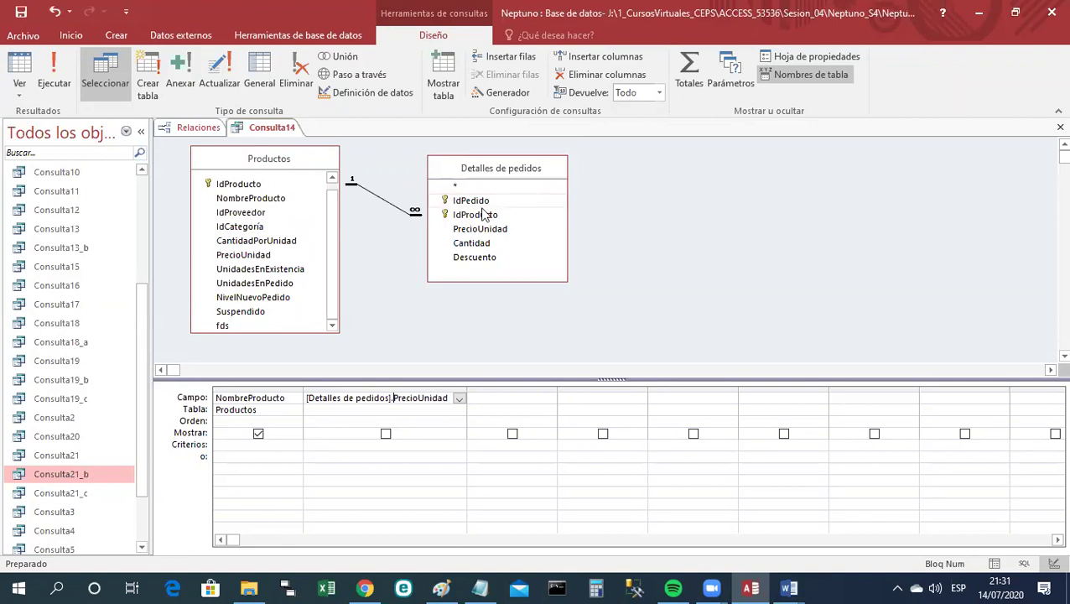
pyautogui.moveTo(466, 389); pyautogui.dragTo(547, 389)
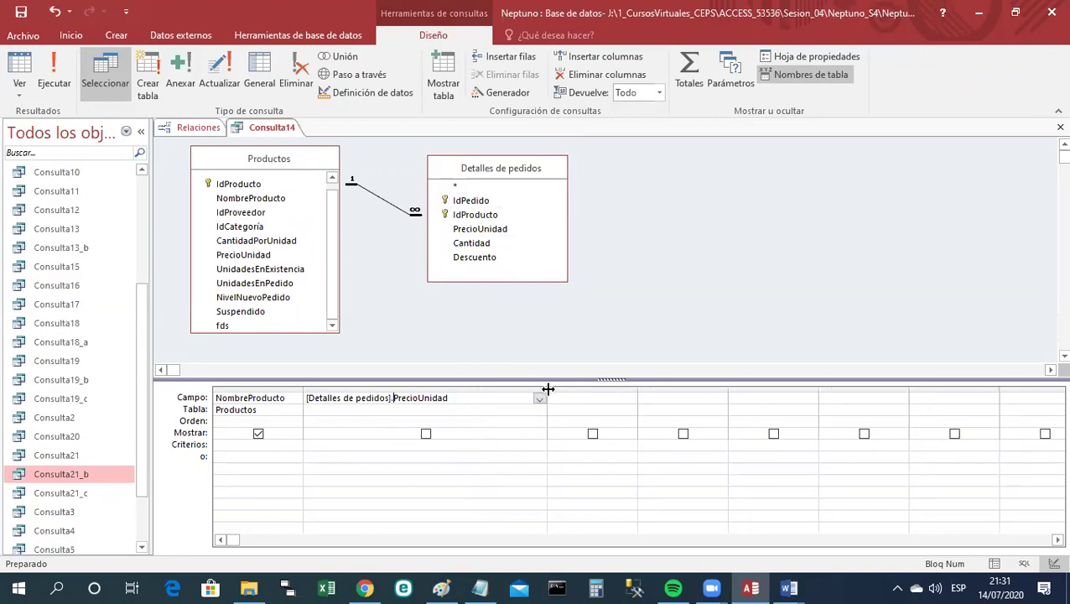
# Extend the second field's expression with * Cantidad * ( 1 - Descuento ), widening the column further.
pyautogui.click(481, 395)
pyautogui.write('* Cantidad *')
pyautogui.moveTo(546, 387); pyautogui.dragTo(641, 385)
pyautogui.write('( 1 -')
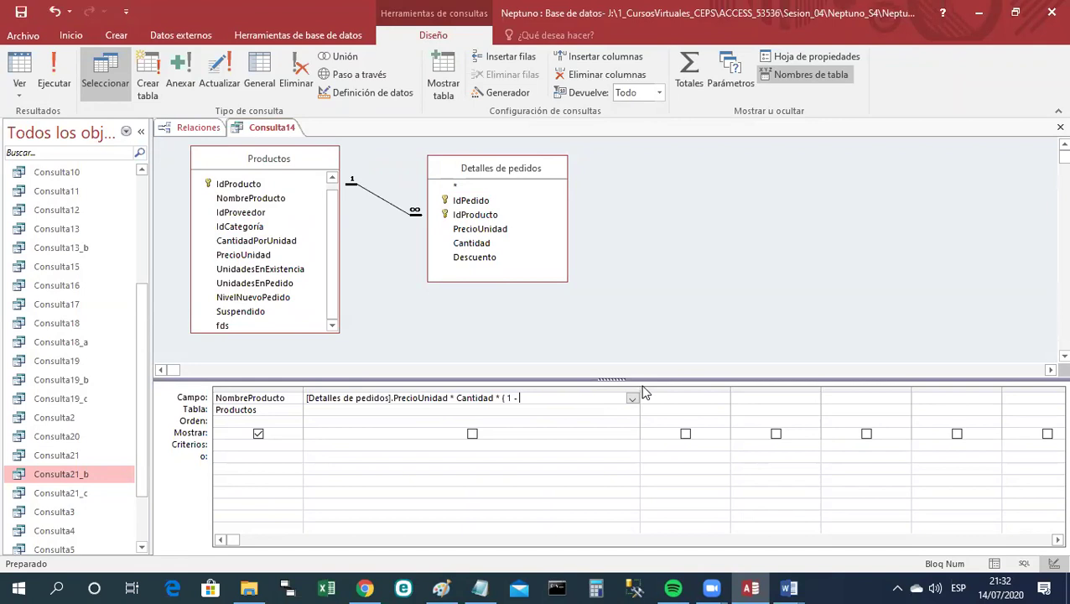
pyautogui.write('Descuento )')
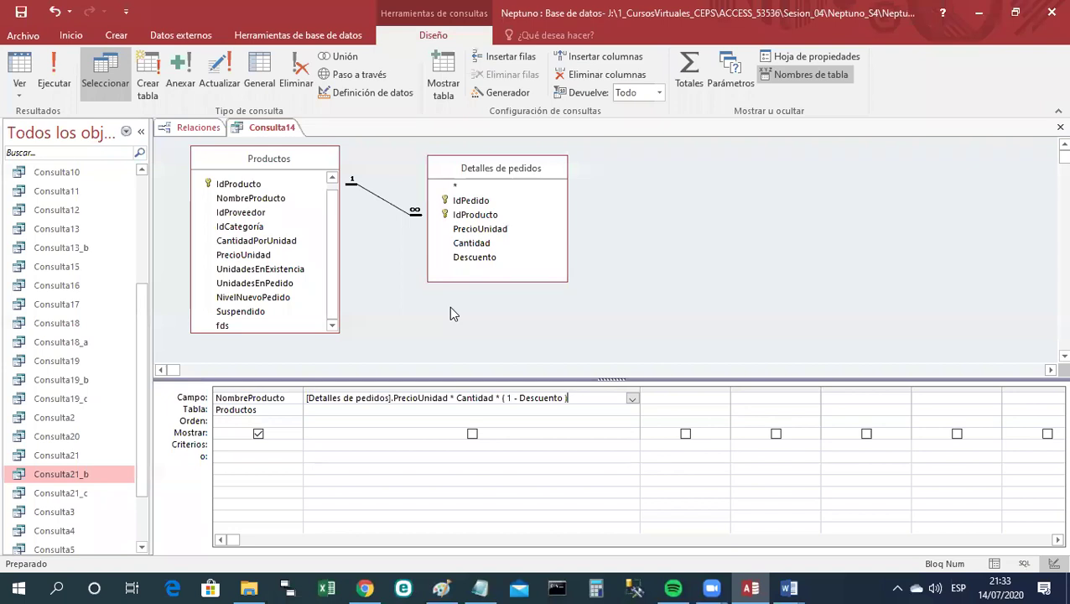
# Commit the discounted amount expression in the second column and set that field's format to Moneda.
pyautogui.press('Tab')
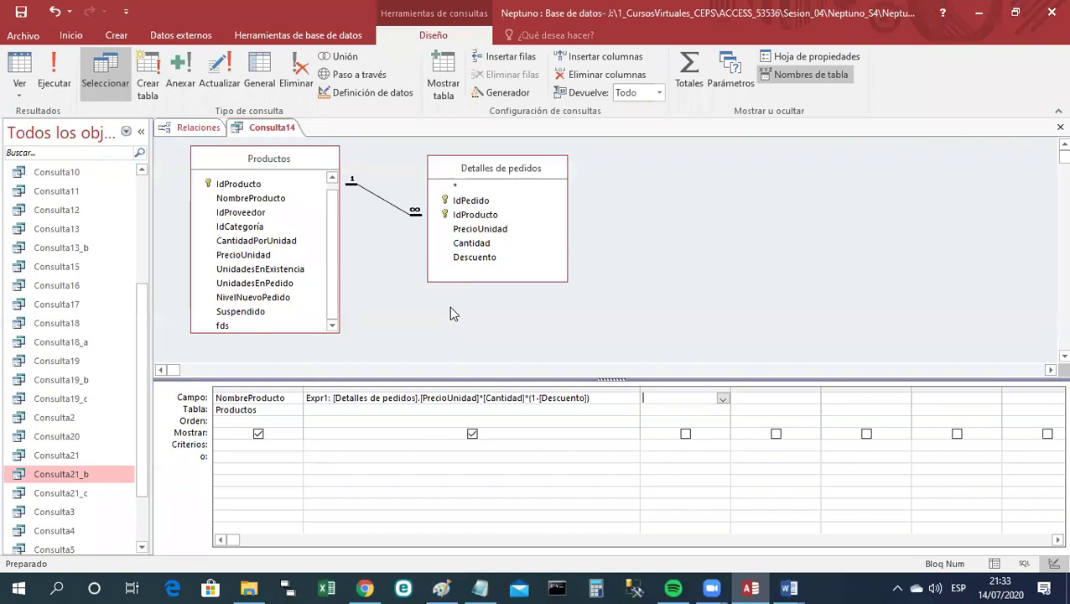
pyautogui.click(328, 398)
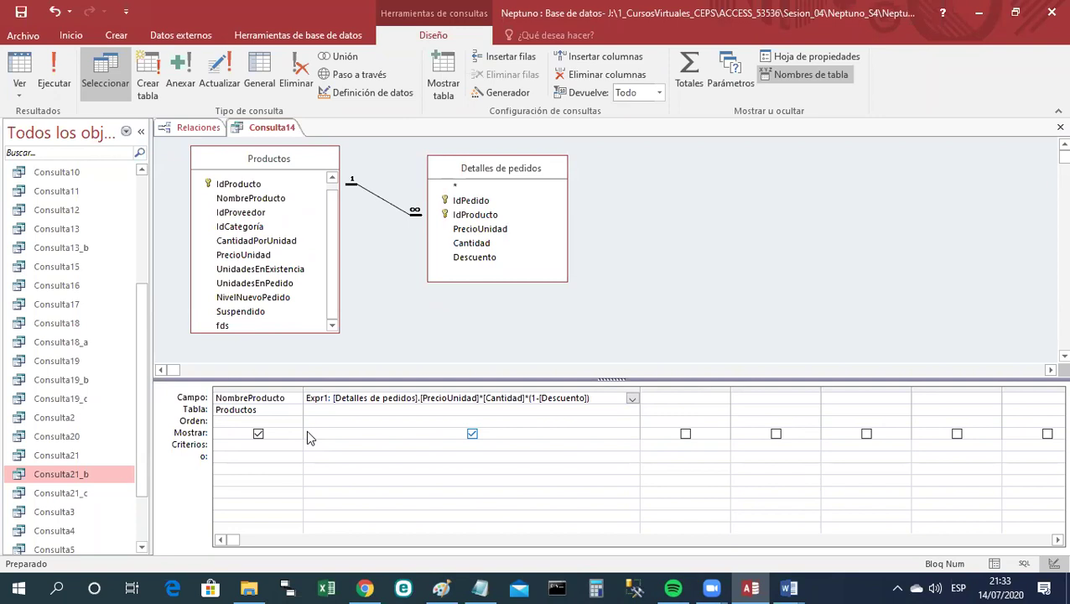
pyautogui.rightClick(397, 397)
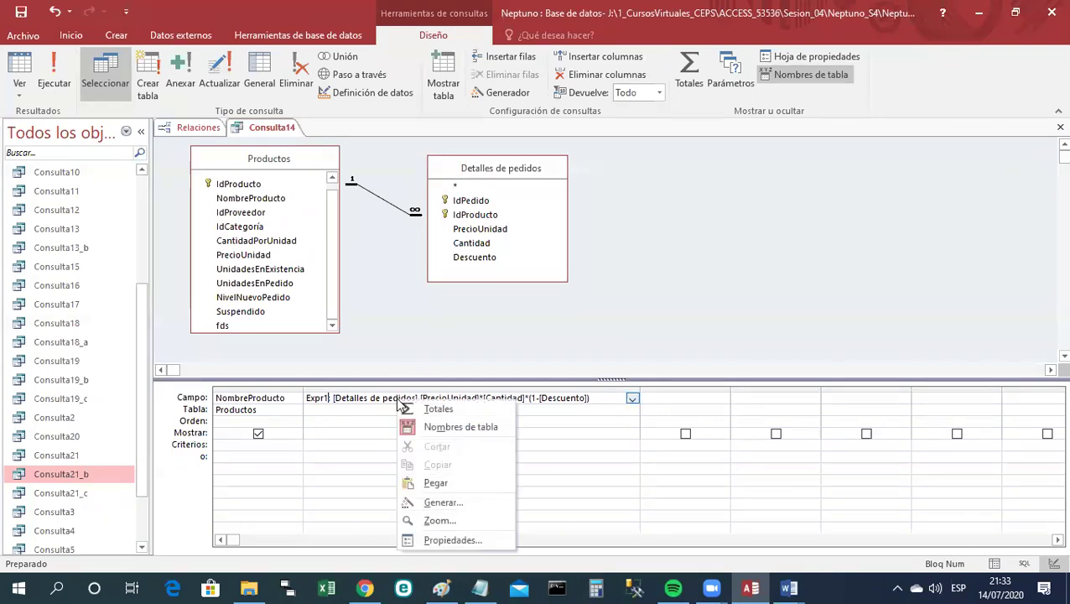
pyautogui.click(417, 540)
pyautogui.click(1018, 202)
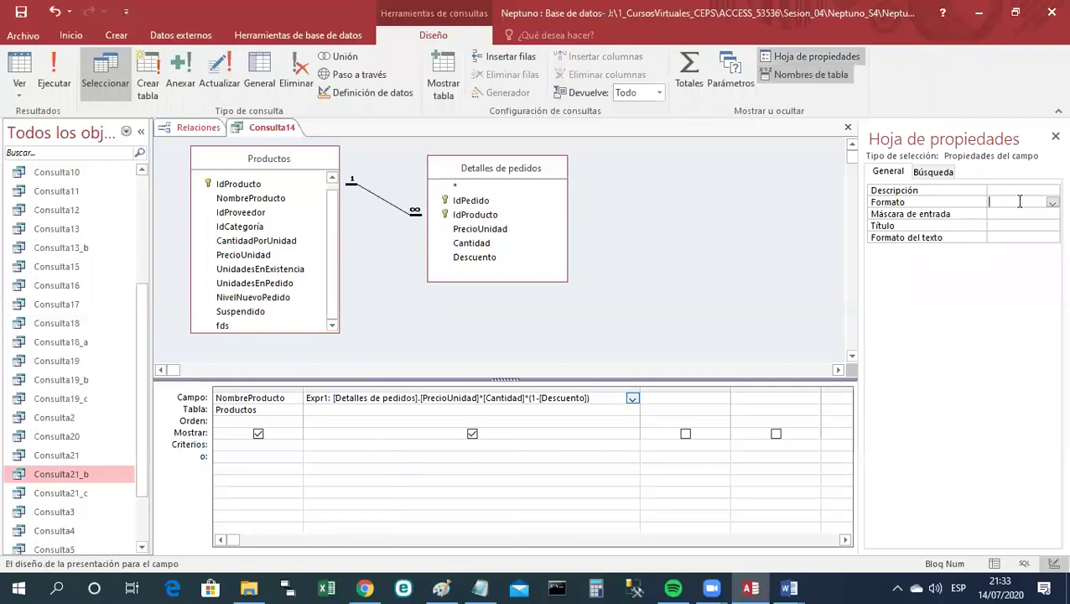
pyautogui.click(1051, 202)
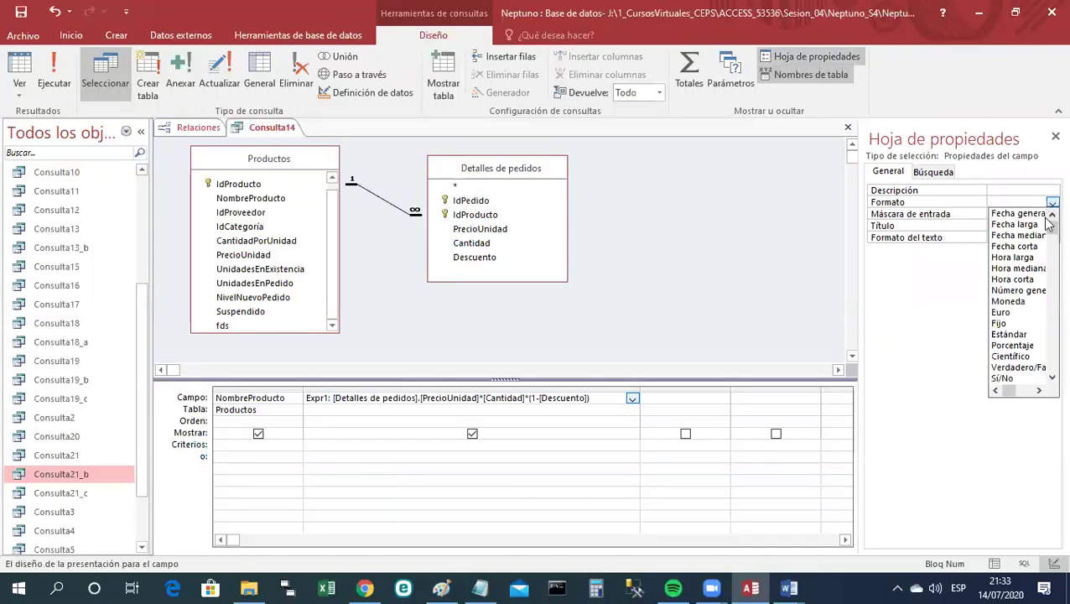
pyautogui.click(1023, 301)
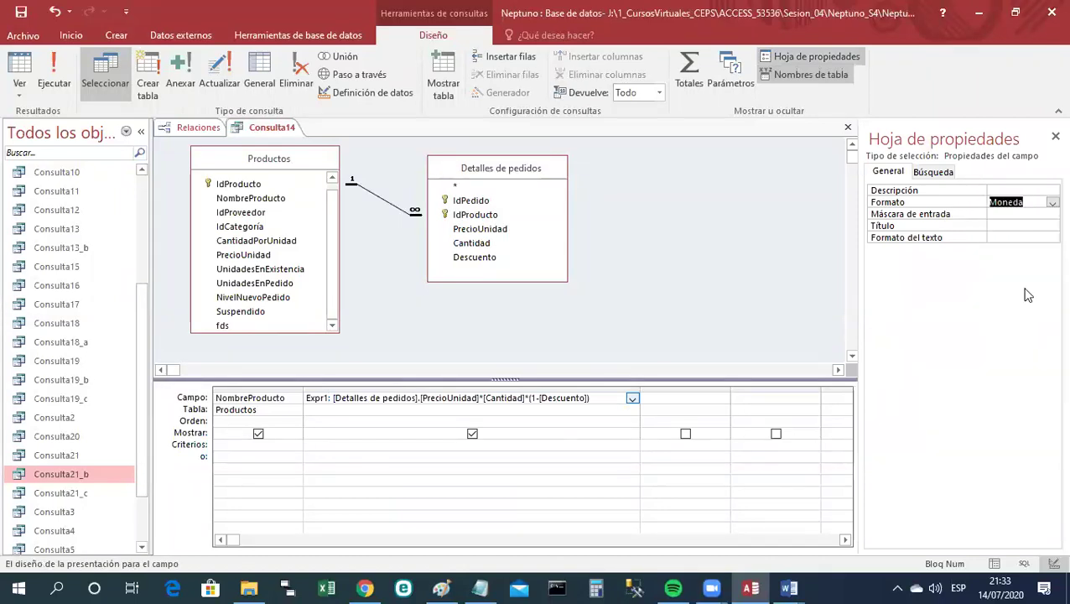
pyautogui.click(1054, 136)
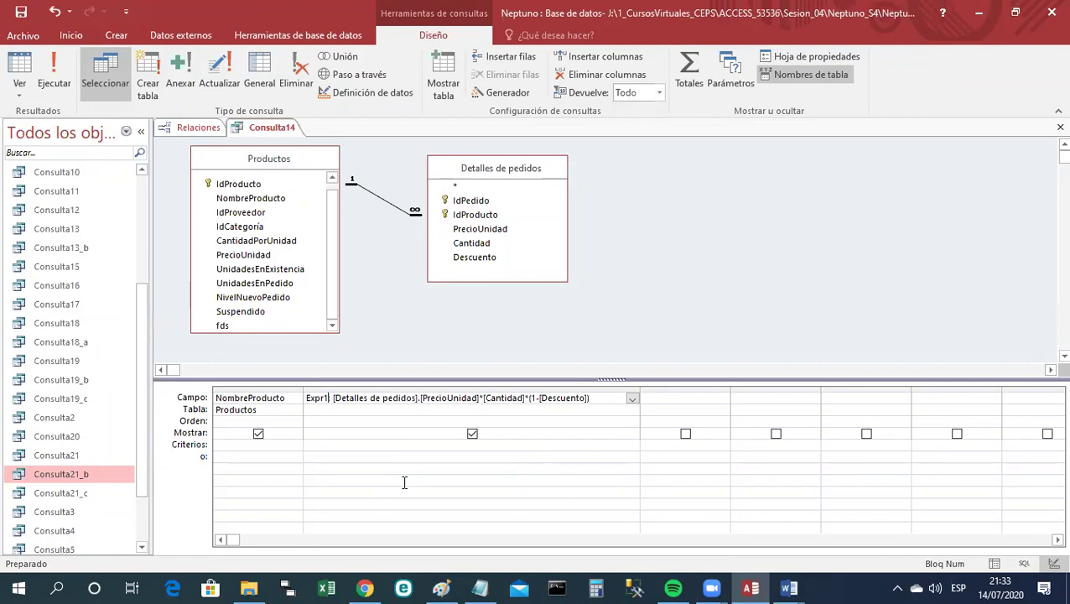
# Replace the calculated field's alias with Monto and display the query in datasheet view.
pyautogui.press('BackSpace')
pyautogui.press('BackSpace')
pyautogui.press('BackSpace')
pyautogui.press('BackSpace')
pyautogui.press('BackSpace')
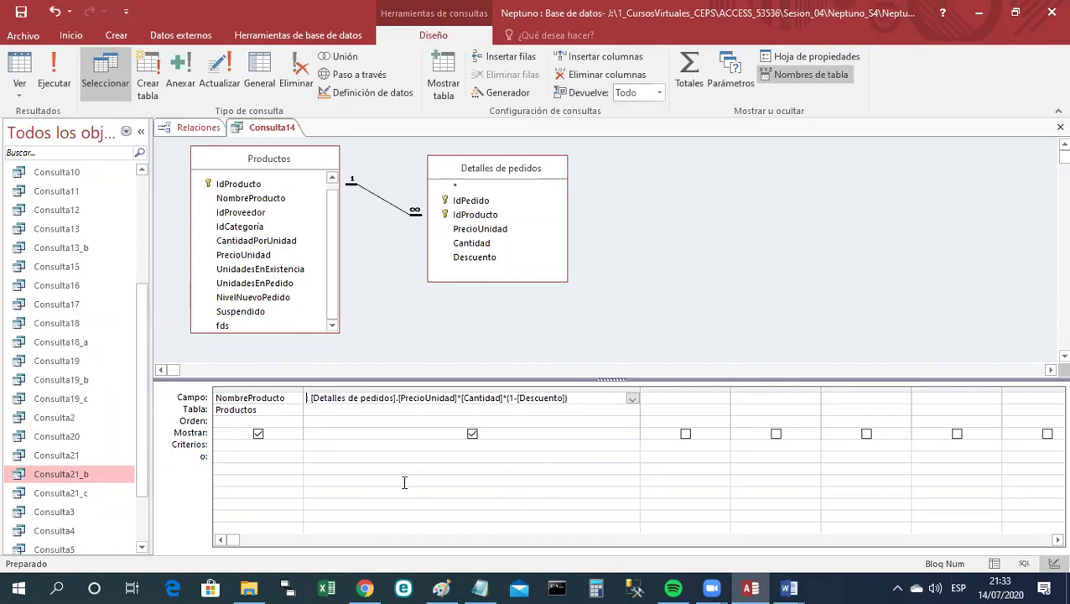
pyautogui.write('Mon ')
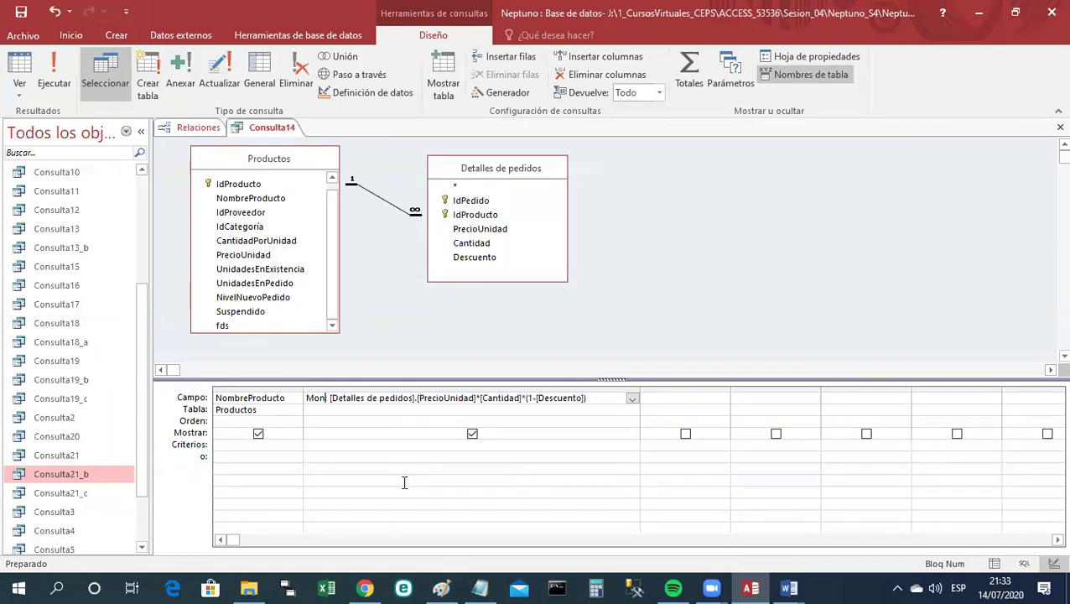
pyautogui.write('to:')
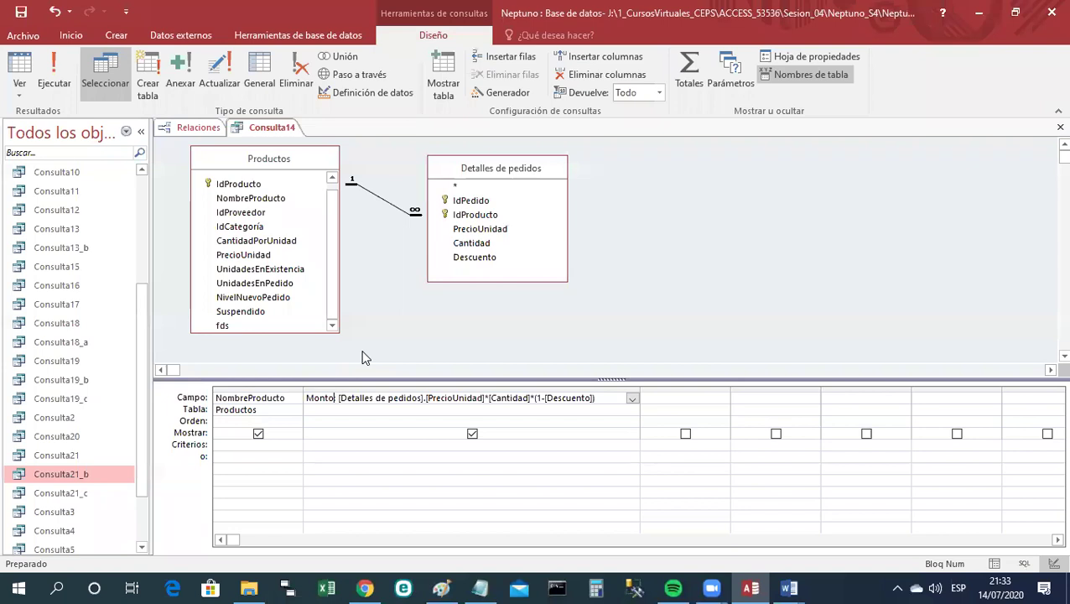
pyautogui.press('Tab')
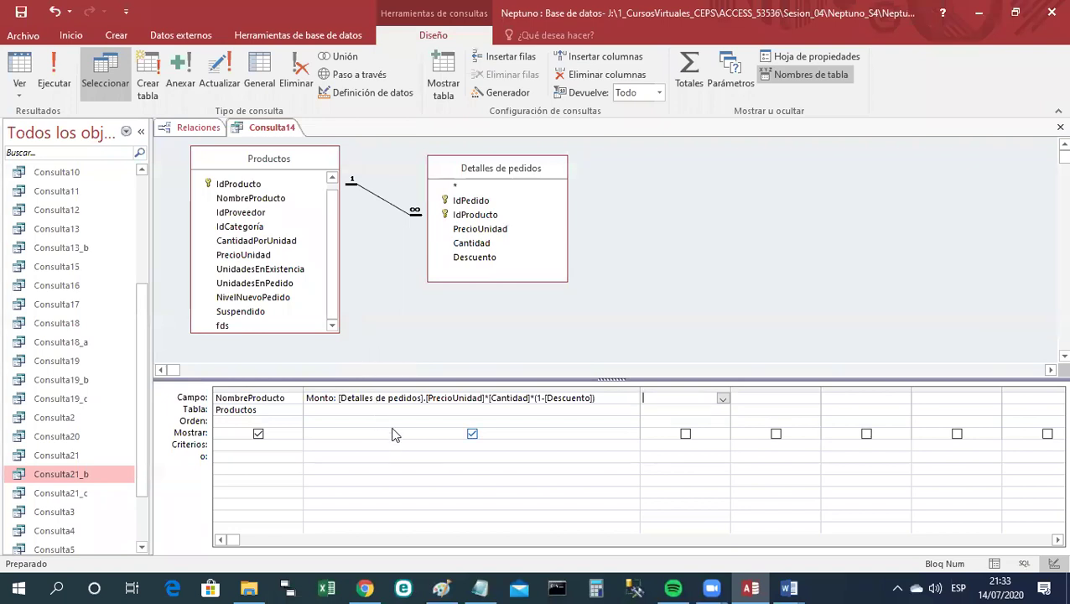
pyautogui.rightClick(287, 127)
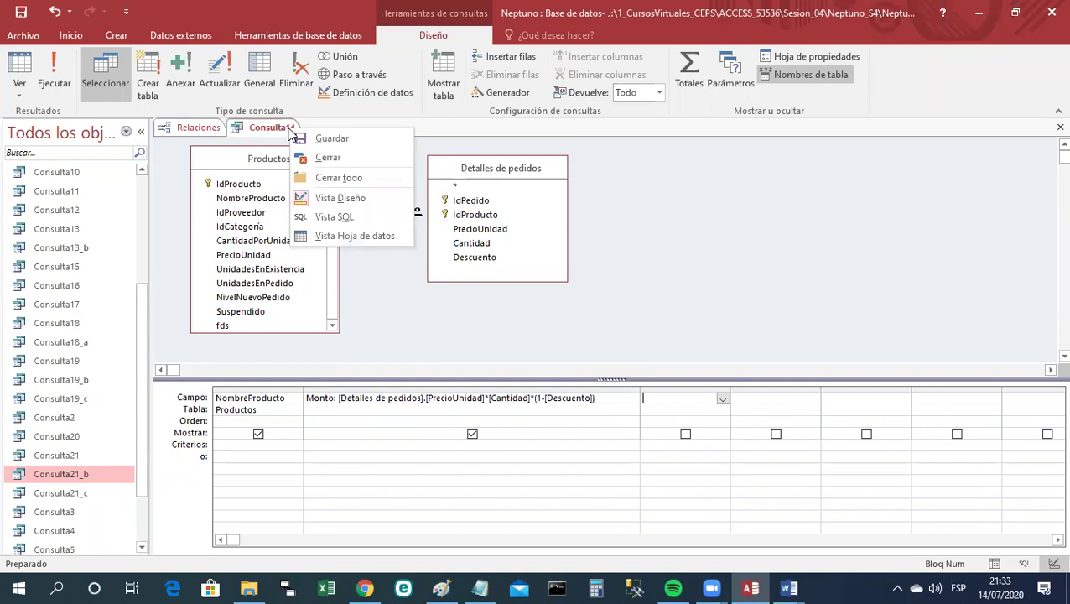
pyautogui.click(360, 234)
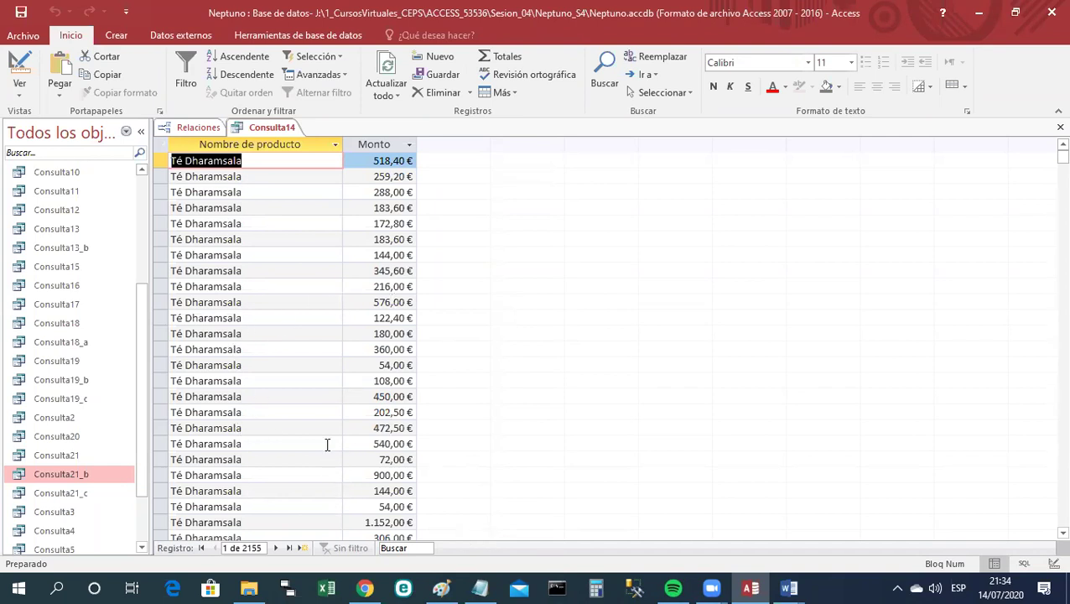
# Return to design view, add totals with Suma for Monto grouped by NombreProducto, and display the datasheet.
pyautogui.rightClick(291, 127)
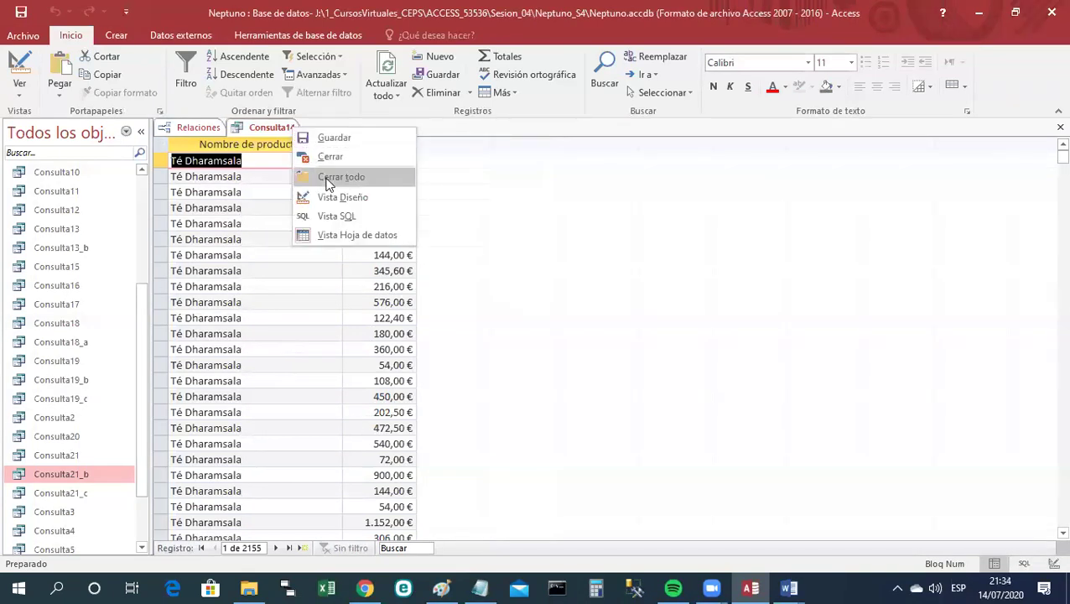
pyautogui.click(335, 197)
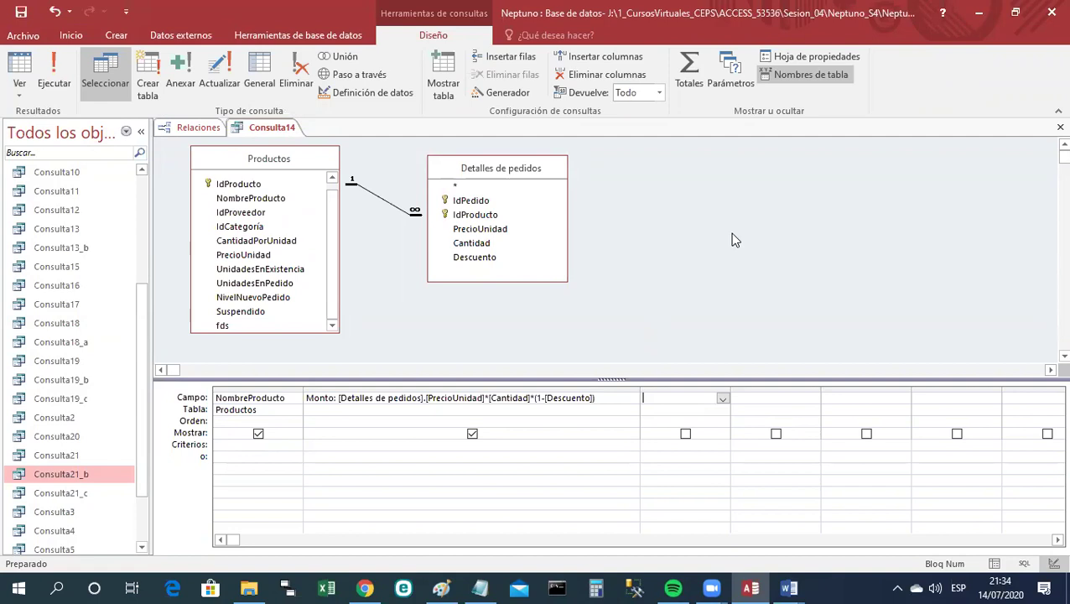
pyautogui.click(686, 84)
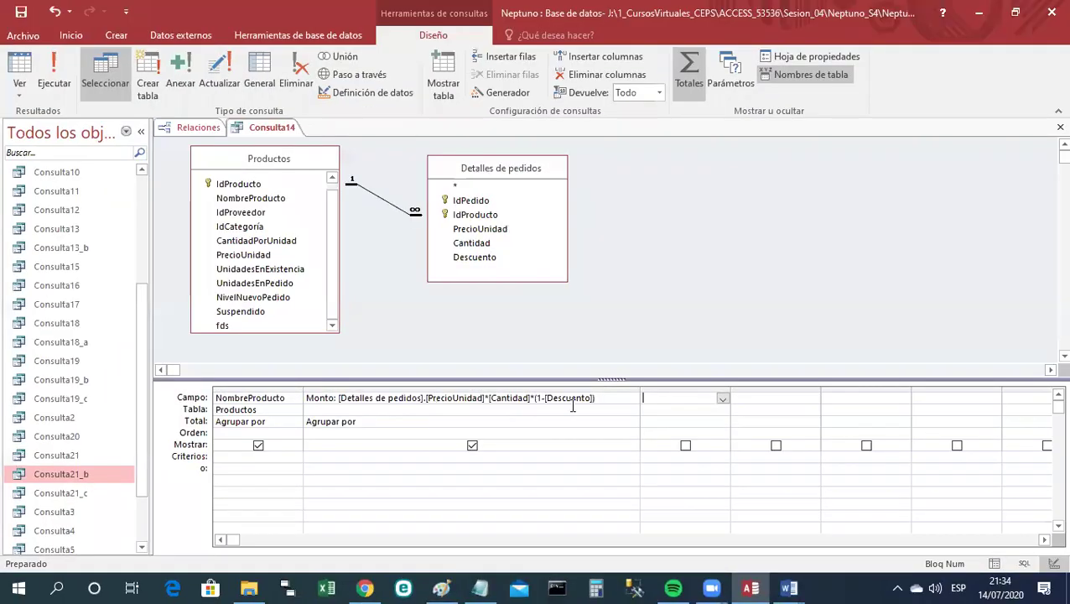
pyautogui.click(633, 421)
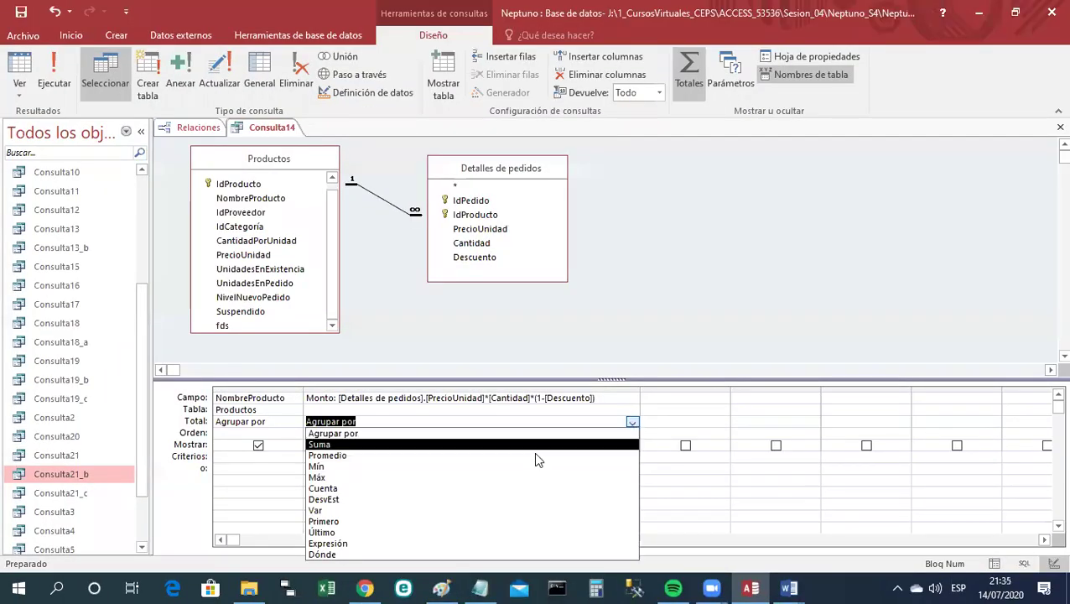
pyautogui.click(361, 444)
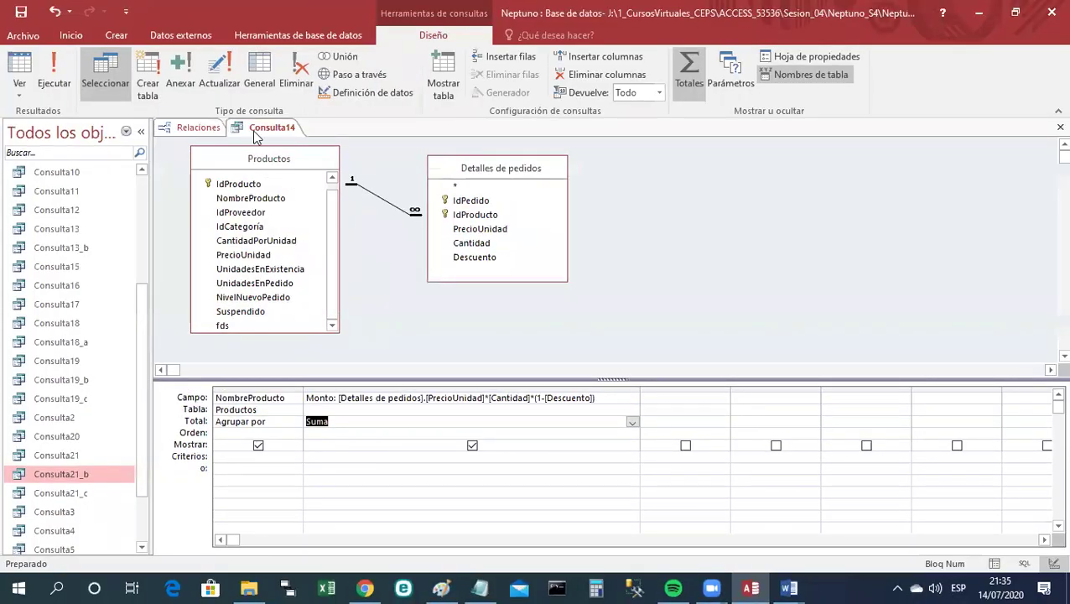
pyautogui.rightClick(254, 133)
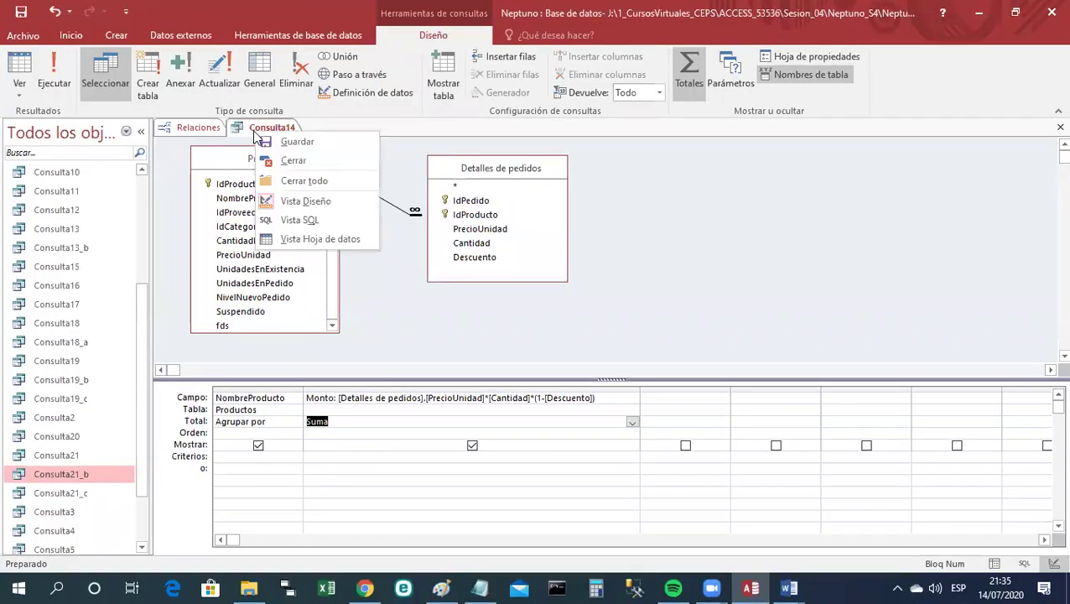
pyautogui.click(306, 239)
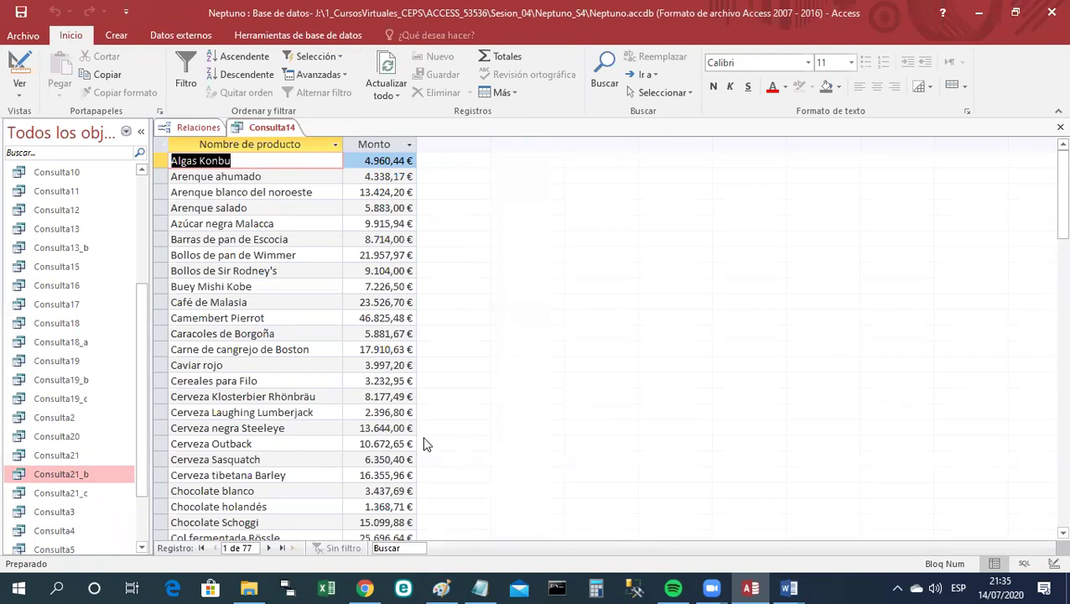
# Sort the Monto field Descendente in the query design and display the datasheet.
pyautogui.rightClick(279, 137)
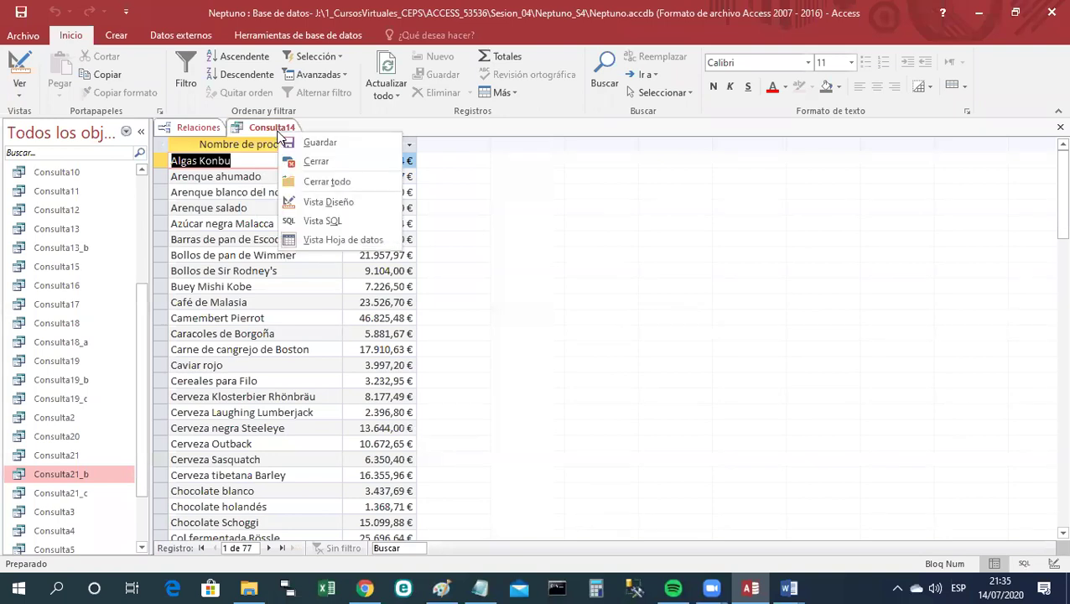
pyautogui.click(312, 201)
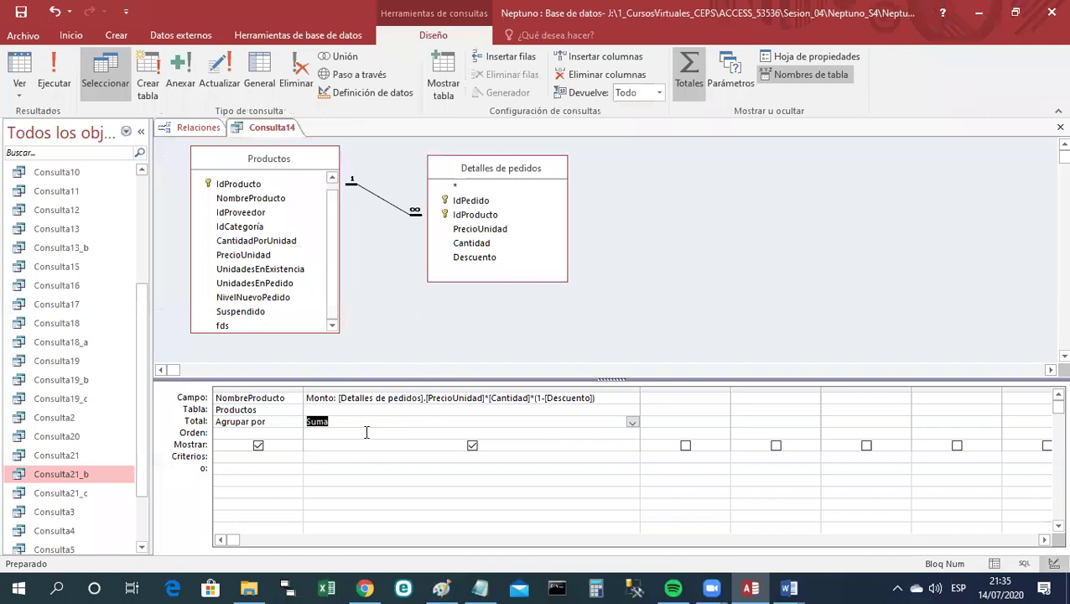
pyautogui.click(336, 432)
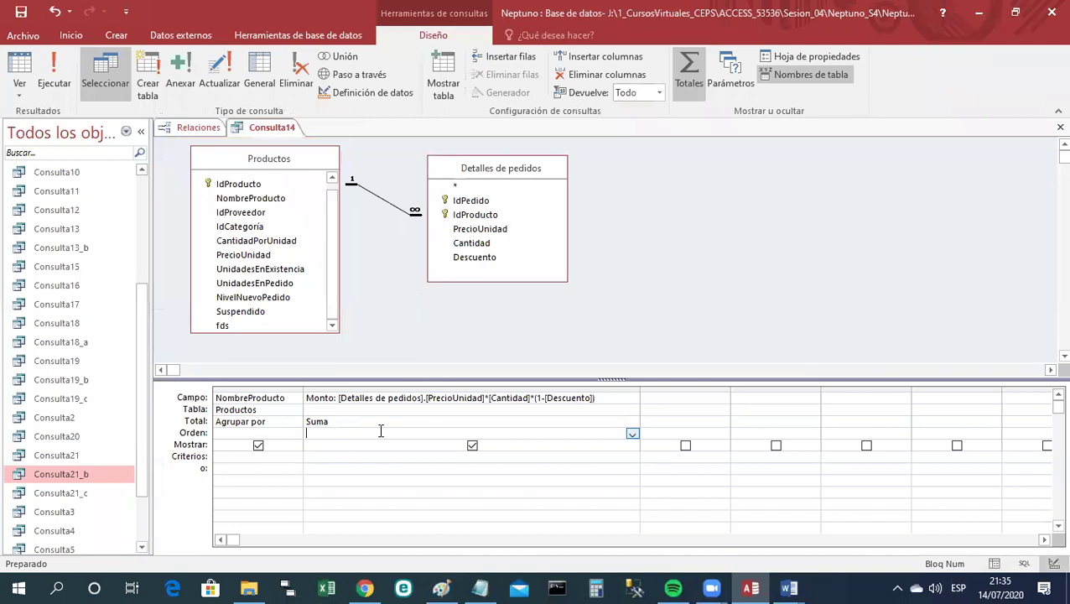
pyautogui.click(634, 435)
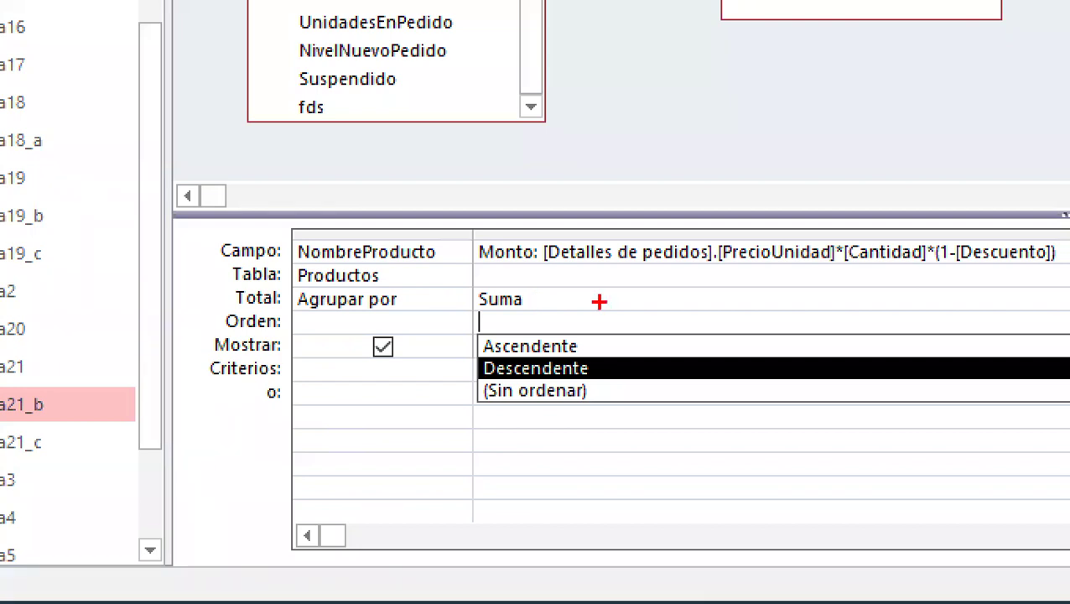
pyautogui.press('Escape')
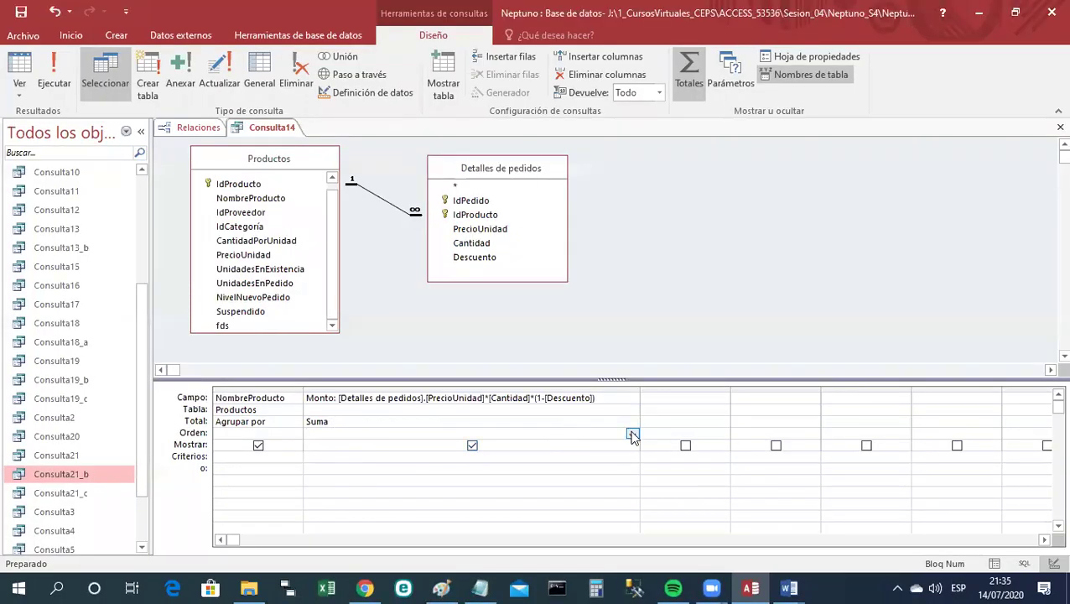
pyautogui.click(632, 435)
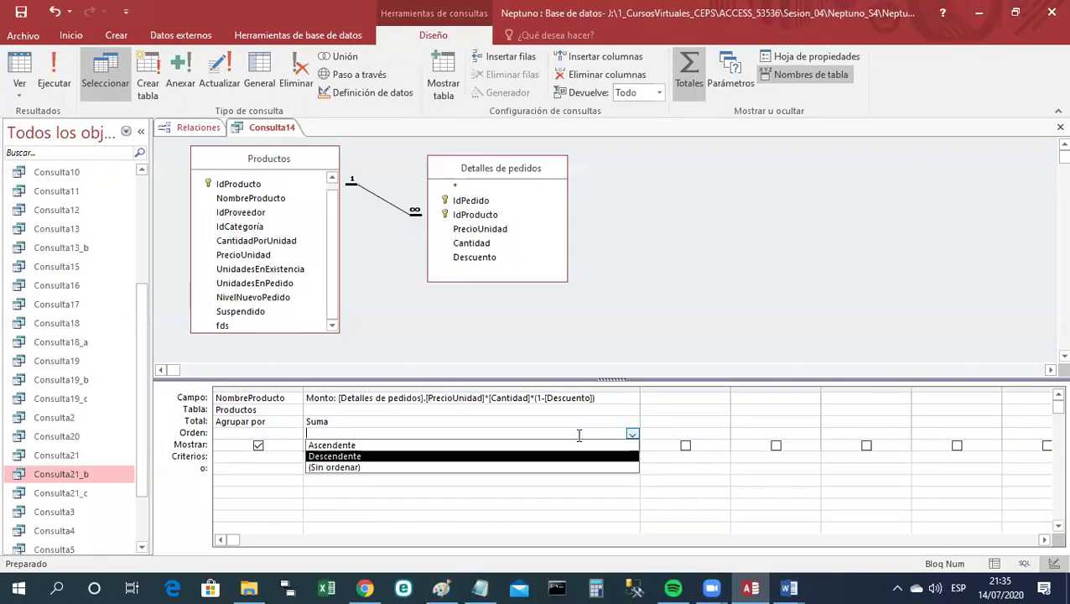
pyautogui.click(541, 460)
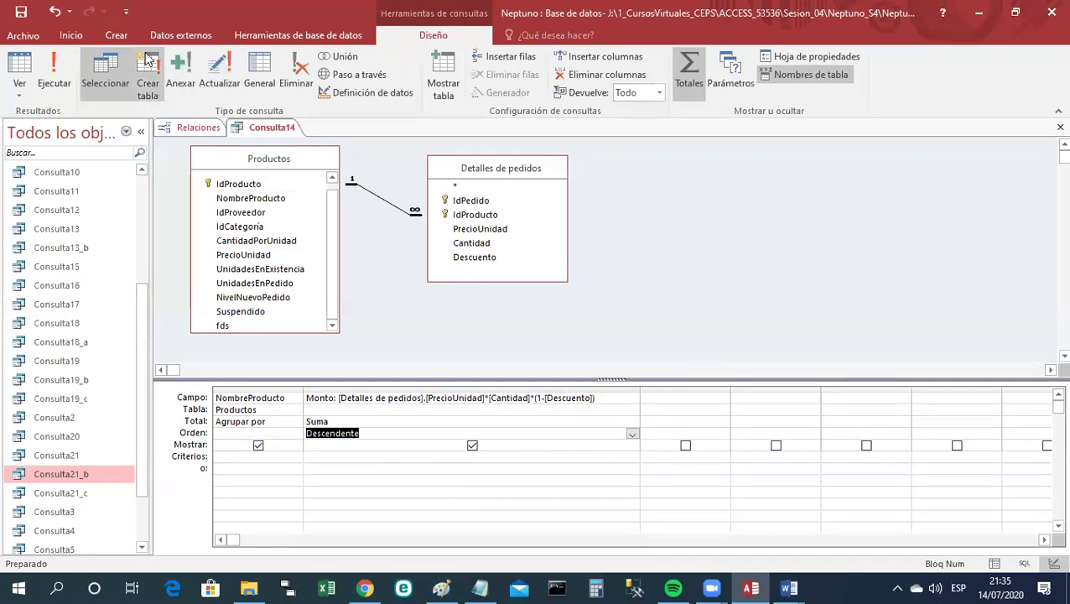
pyautogui.rightClick(257, 132)
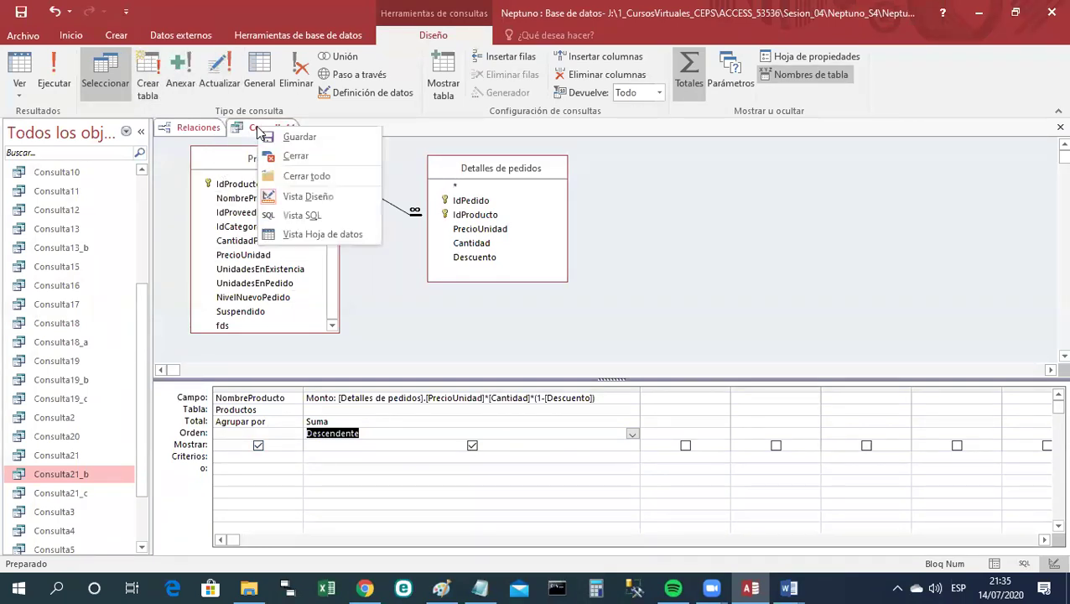
pyautogui.click(340, 235)
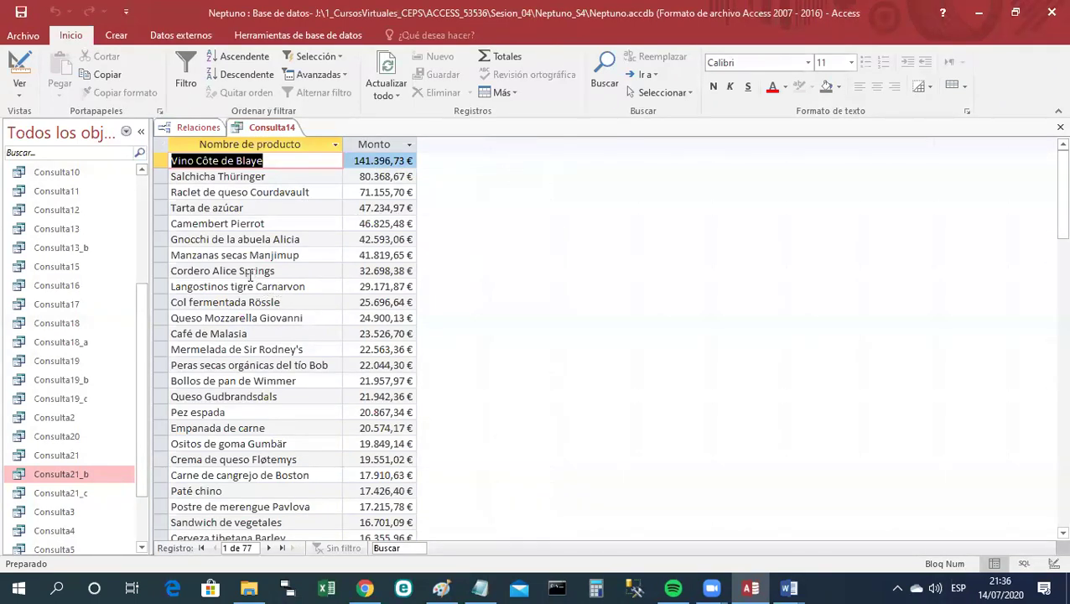
# Return the product totals query to design view and save it as Consulta22.
pyautogui.click(160, 224)
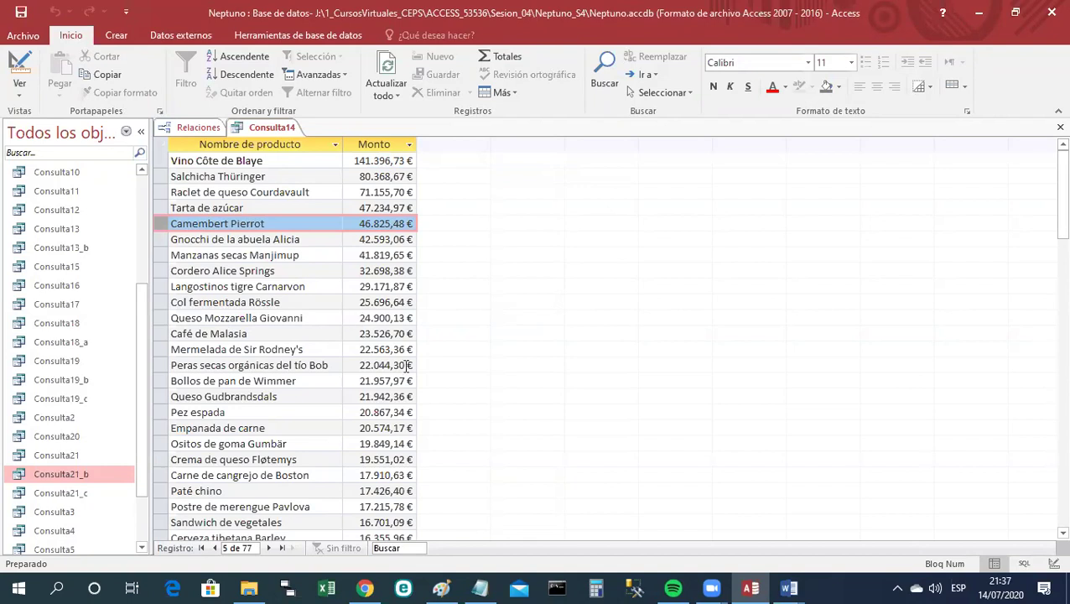
pyautogui.rightClick(281, 128)
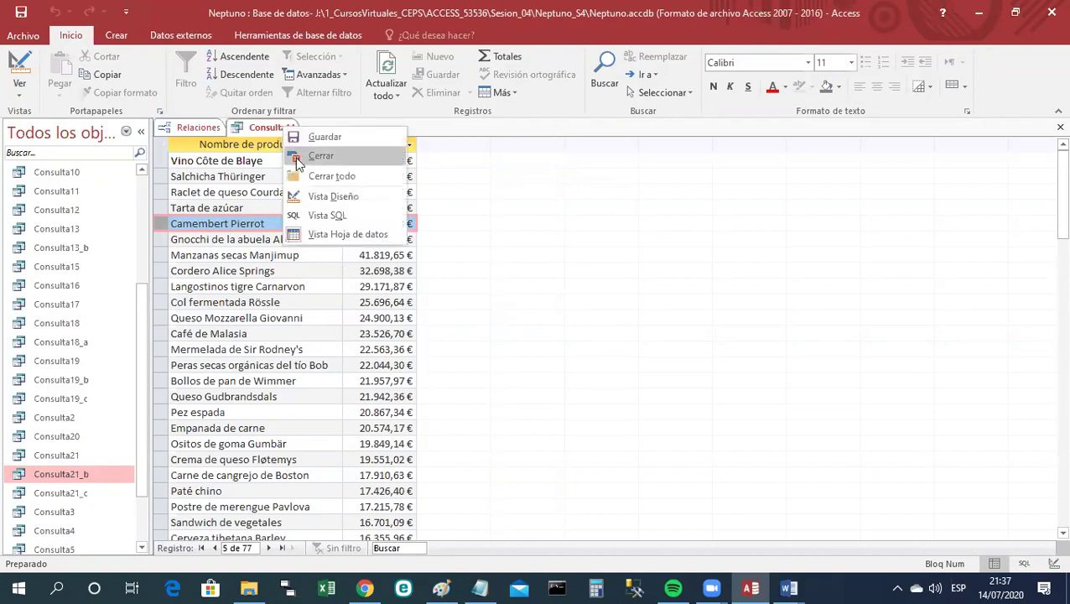
pyautogui.click(314, 205)
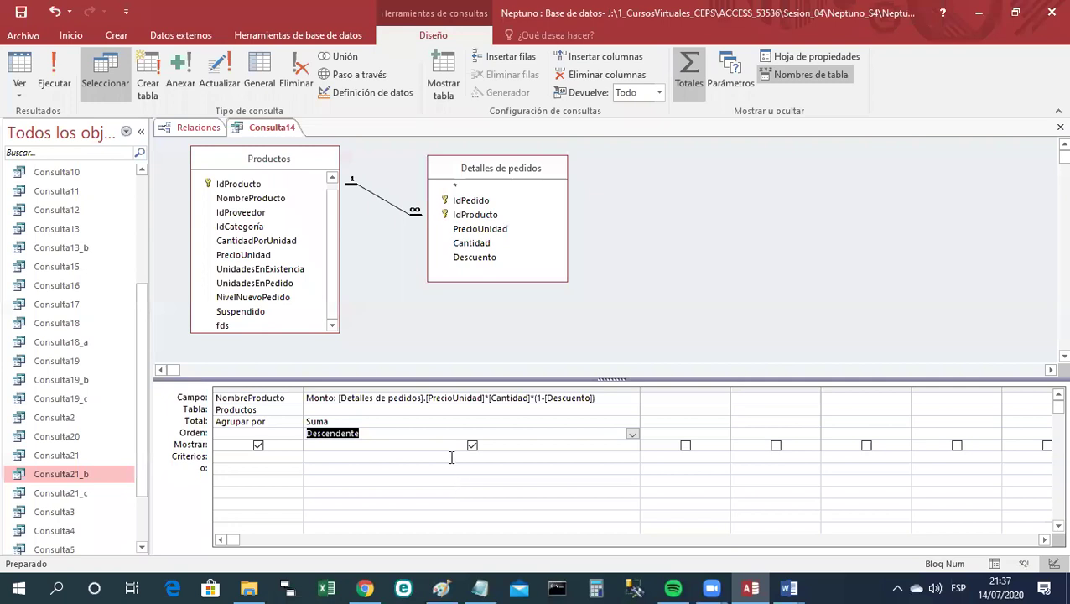
pyautogui.rightClick(277, 138)
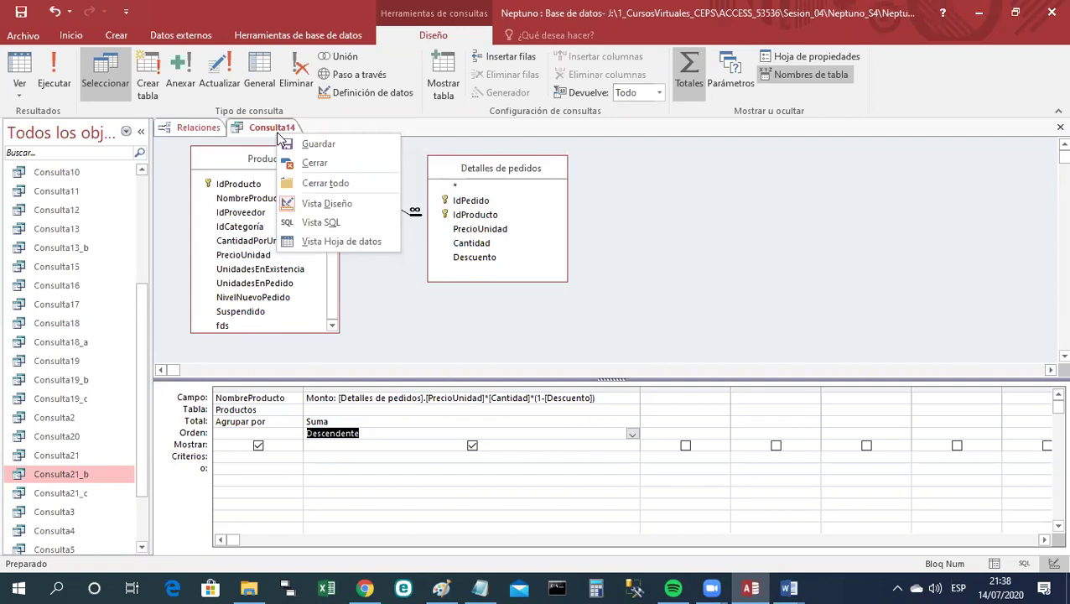
pyautogui.click(315, 147)
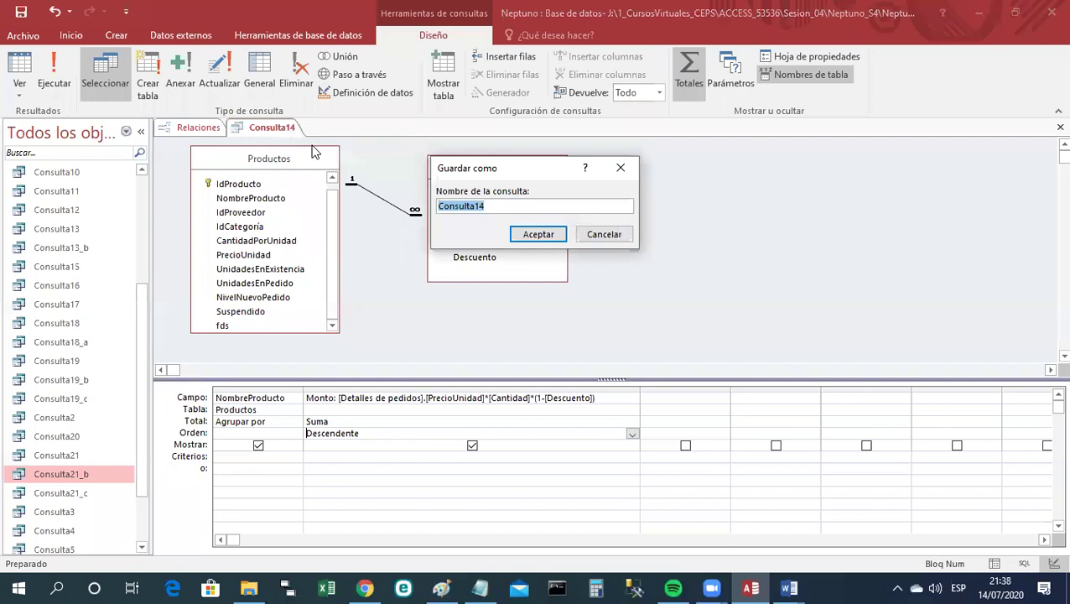
pyautogui.click(499, 205)
pyautogui.press('BackSpace')
pyautogui.press('BackSpace')
pyautogui.write('22')
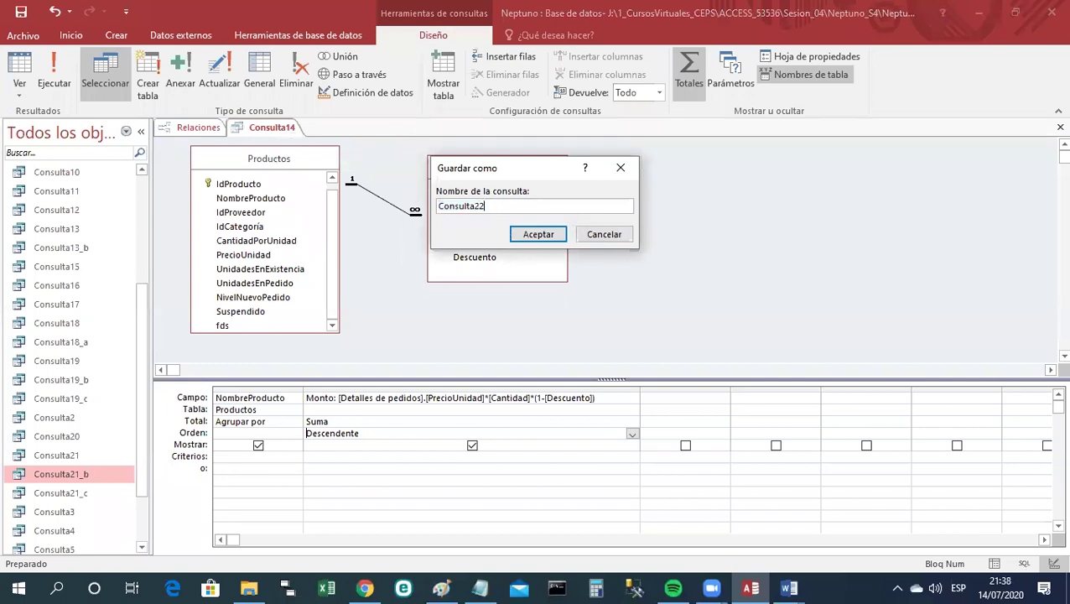
pyautogui.click(545, 236)
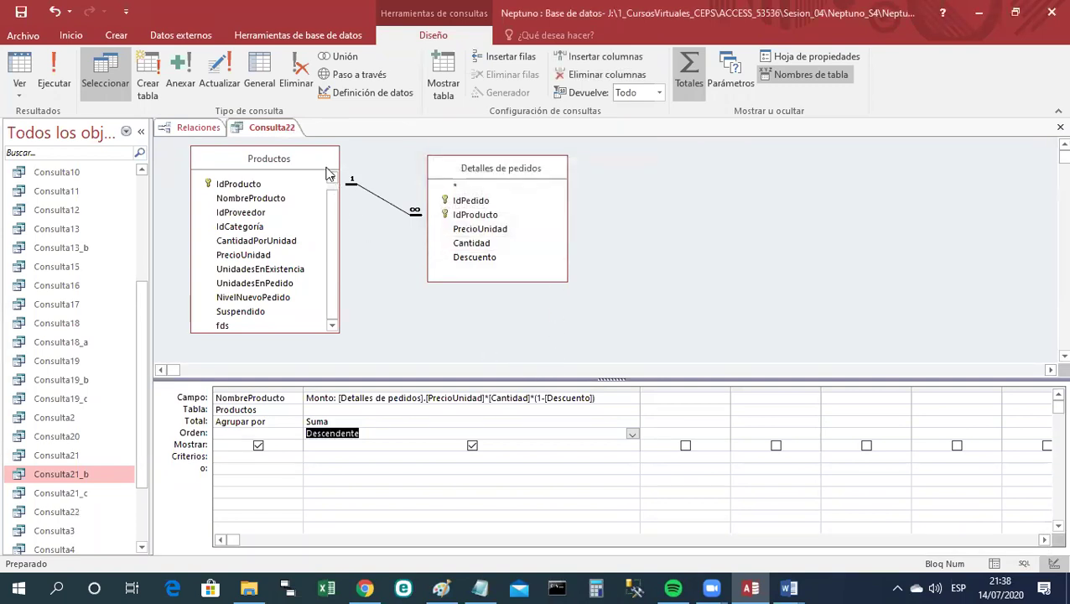
# Review Consulta22's product totals in datasheet view and return to its design view.
pyautogui.rightClick(264, 128)
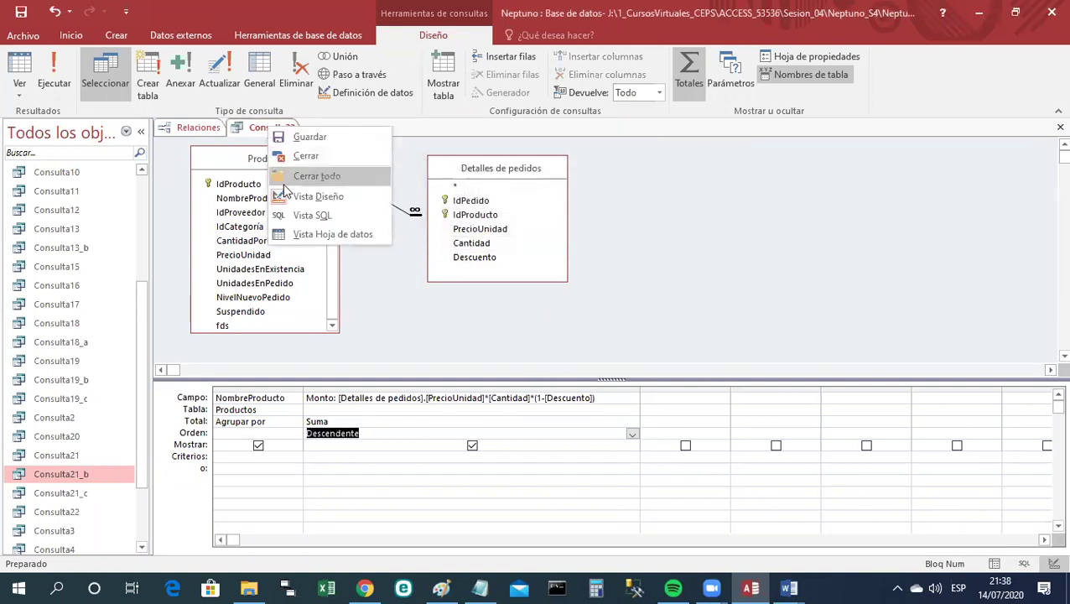
pyautogui.click(327, 234)
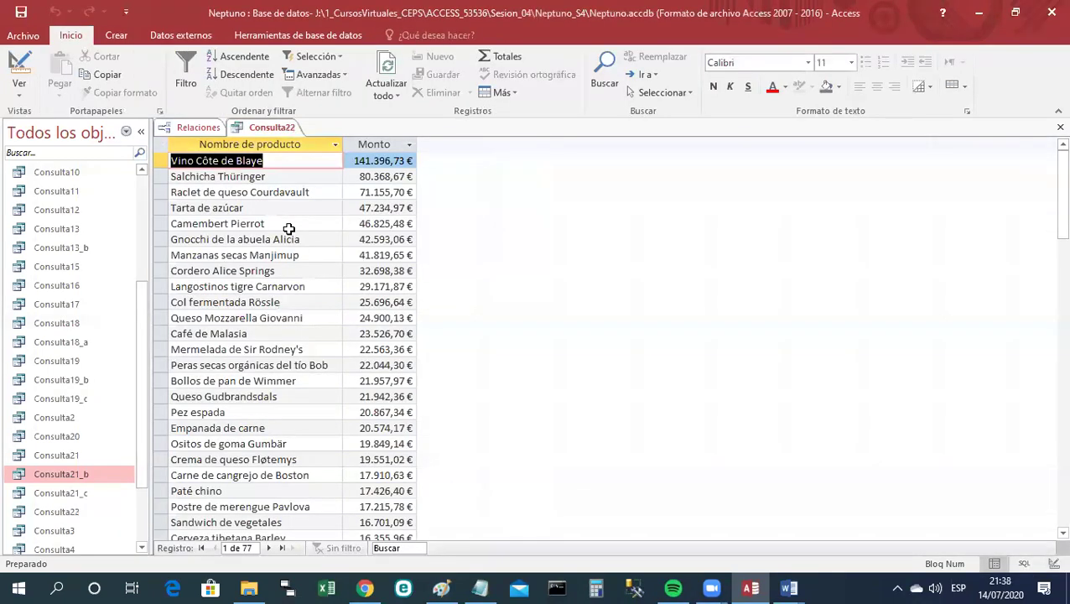
pyautogui.rightClick(259, 129)
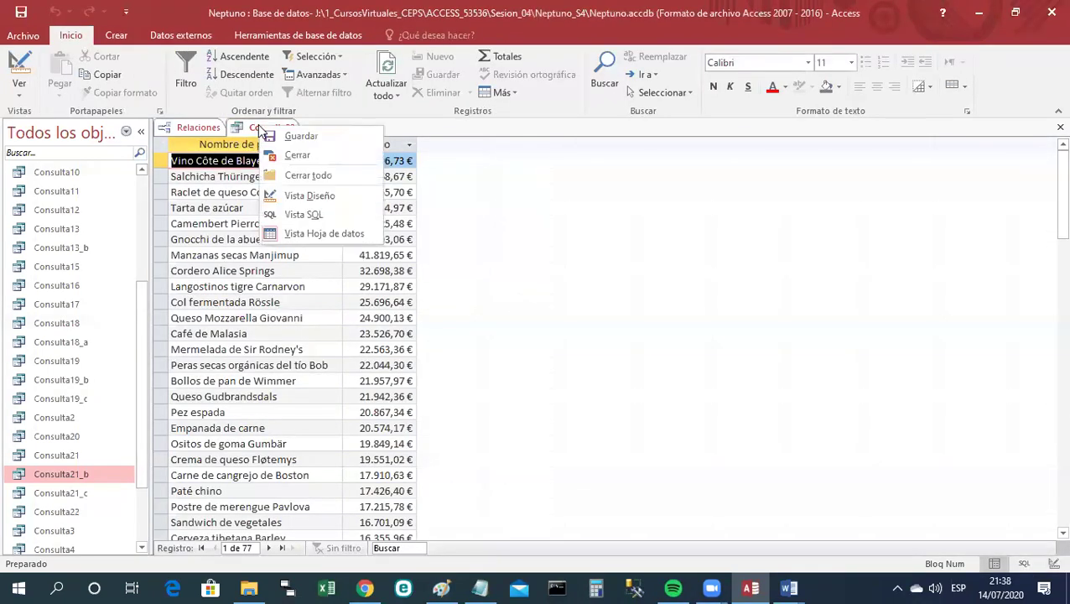
pyautogui.click(288, 198)
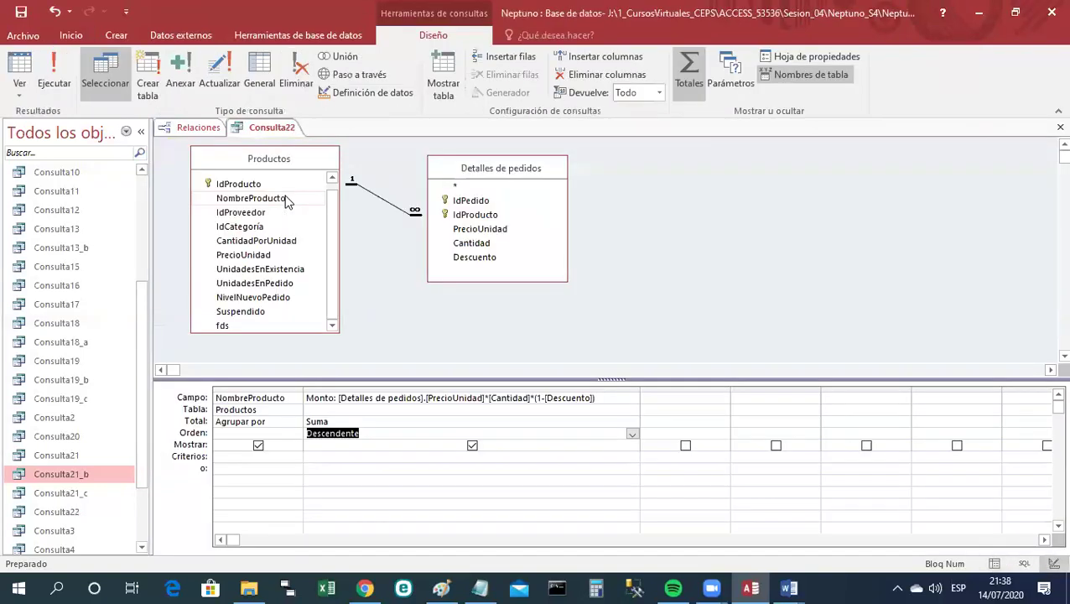
# Display Consulta22's SQL statement and switch to the Word document Códigos SQL de la Sesión 4.docx.
pyautogui.rightClick(276, 134)
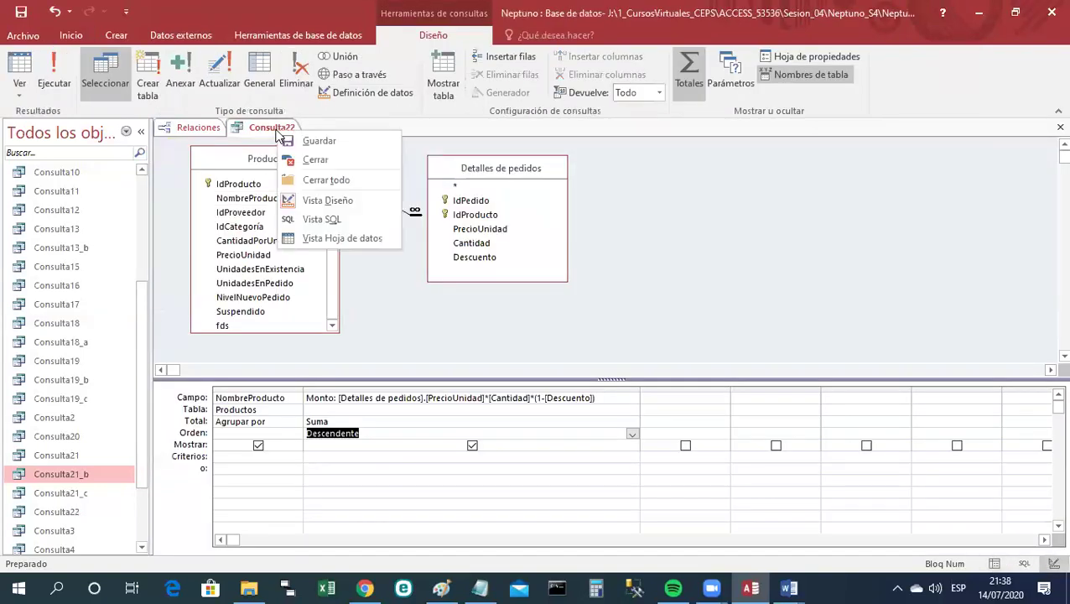
pyautogui.click(289, 217)
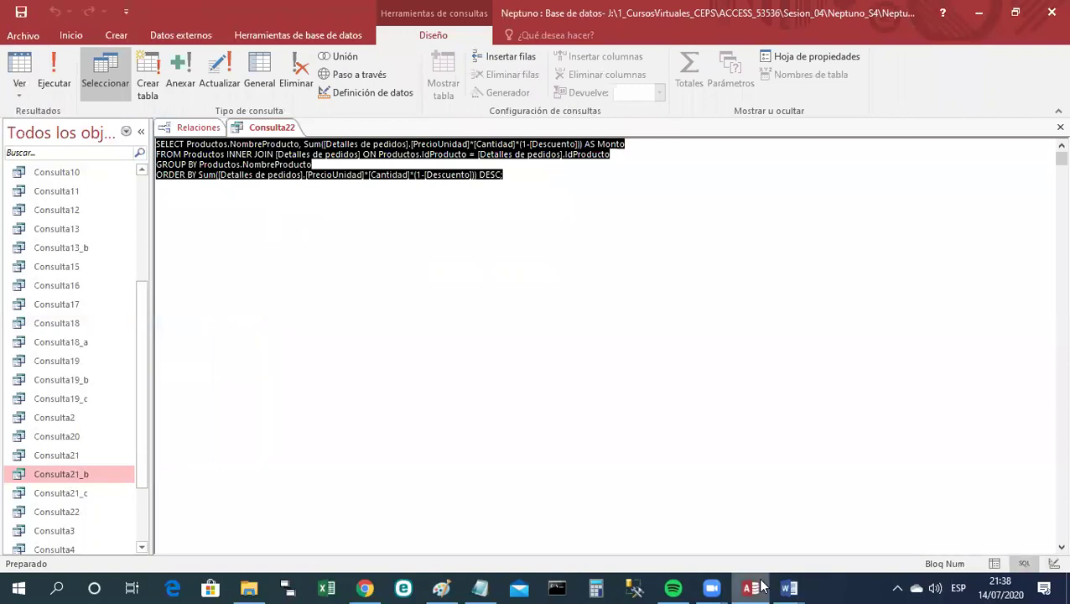
pyautogui.click(790, 587)
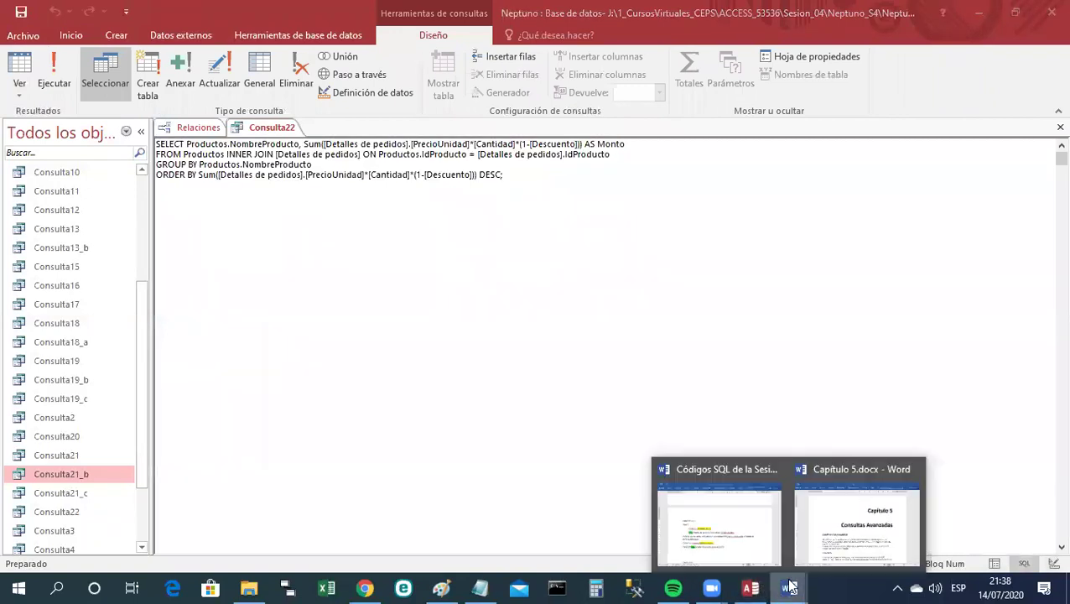
pyautogui.click(742, 558)
# Remove the extra blank lines above the CONSULTA 22 heading and insert Consulta22's full SQL statement below that heading.
pyautogui.scroll(-3, 716, 541)
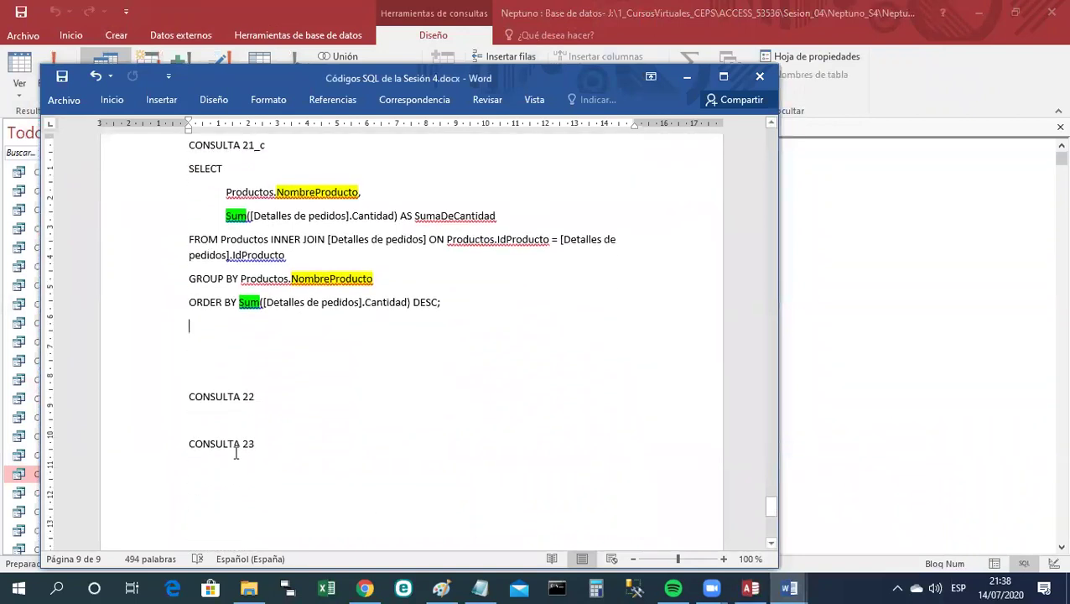
pyautogui.press('Delete')
pyautogui.press('Delete')
pyautogui.click(218, 380)
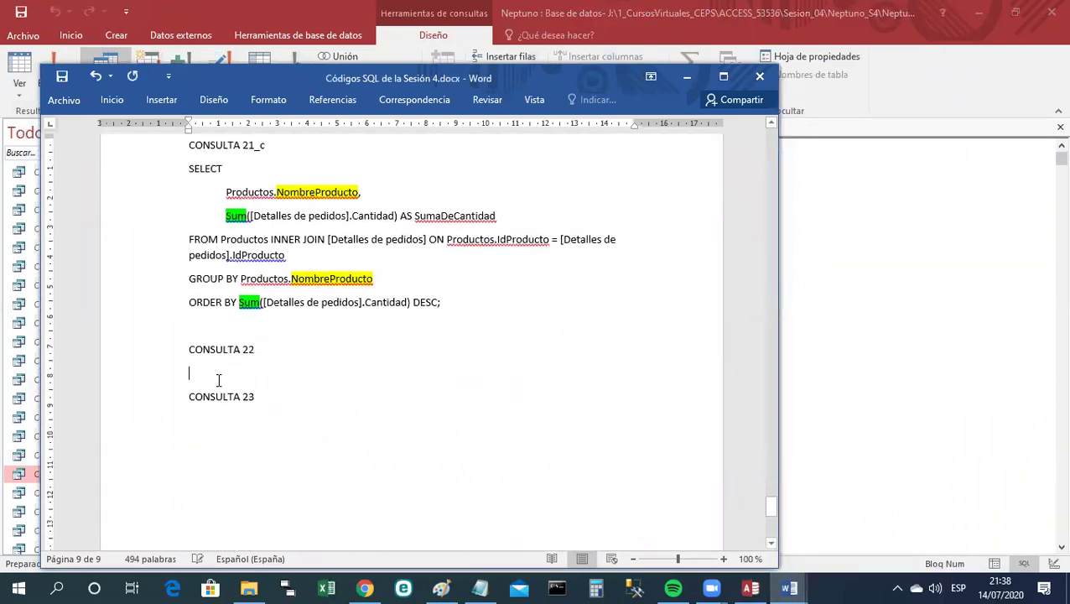
pyautogui.press('Return')
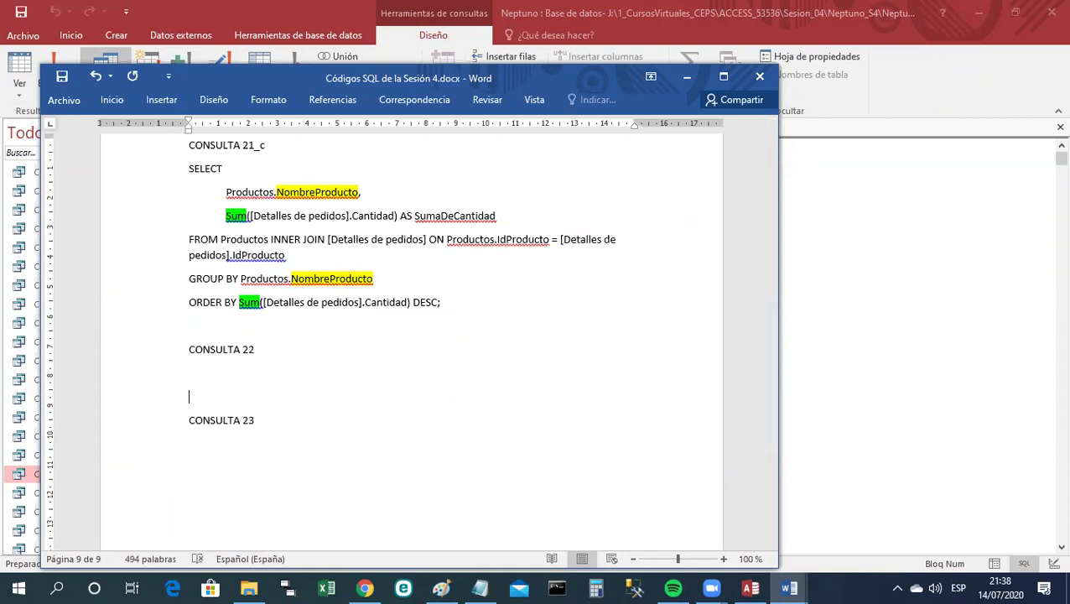
pyautogui.write('SELECT Productos.NombreProducto, Sum([Detalles de pedidos].[PrecioUnidad]*[Cantidad]*(1-[Descuento])) AS Monto FROM Productos INNER JOIN [Detalles de pedidos] ON Productos.IdProducto = [Detalles de pedidos].IdProducto GROUP BY Productos.NombreProducto ORDER BY Sum([Detalles de pedidos].[PrecioUnidad]*[Cantidad]*(1-[Descuento])) DESC;')
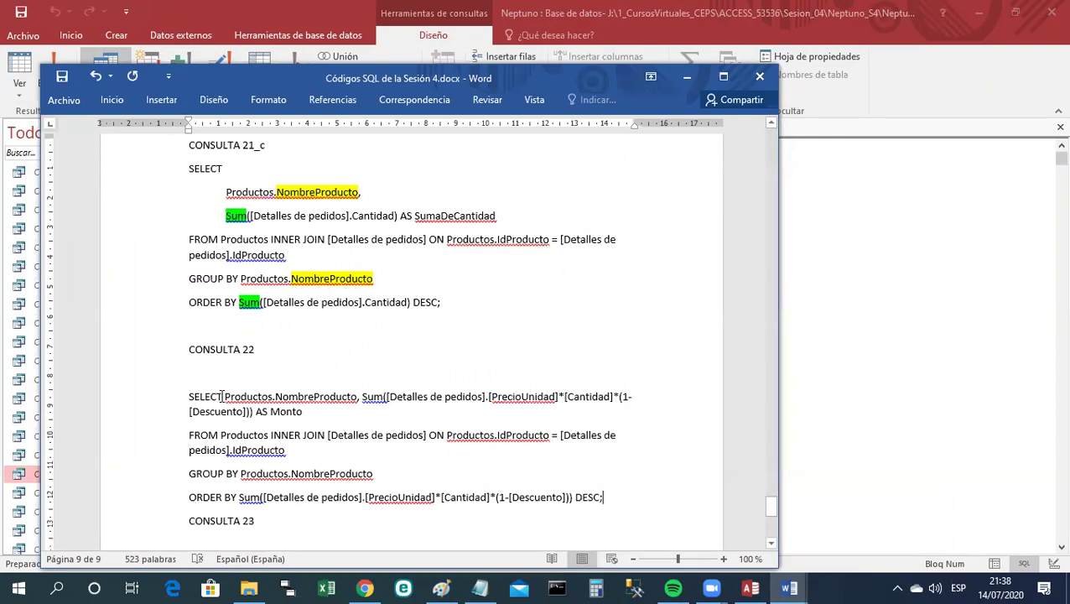
# Split the CONSULTA 22 SELECT clause so Productos.NombreProducto and the Sum expression each stand on their own indented line.
pyautogui.click(226, 397)
pyautogui.press('Return')
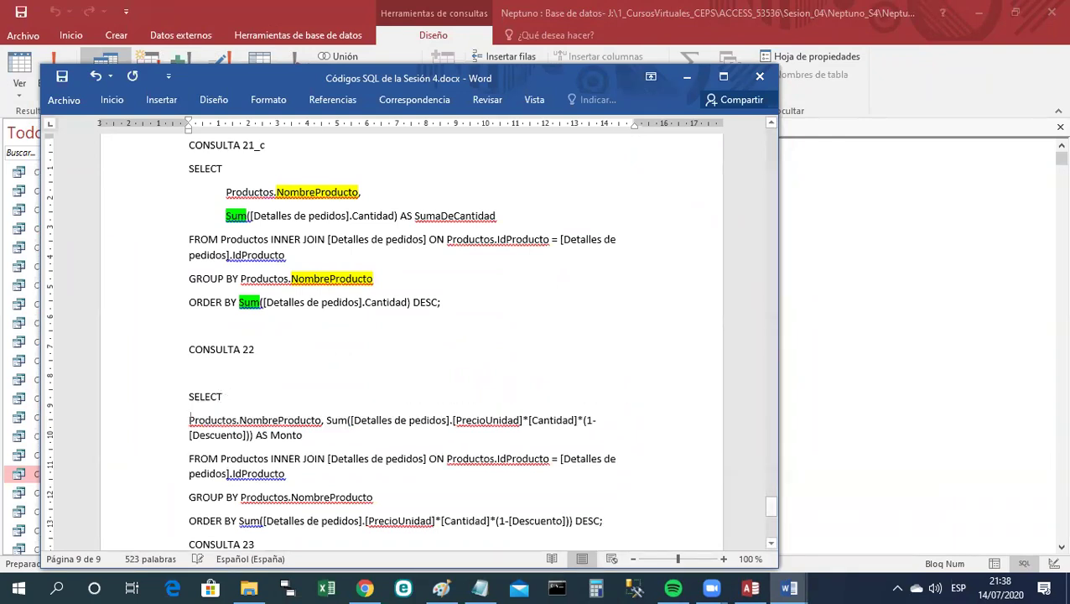
pyautogui.press('Tab')
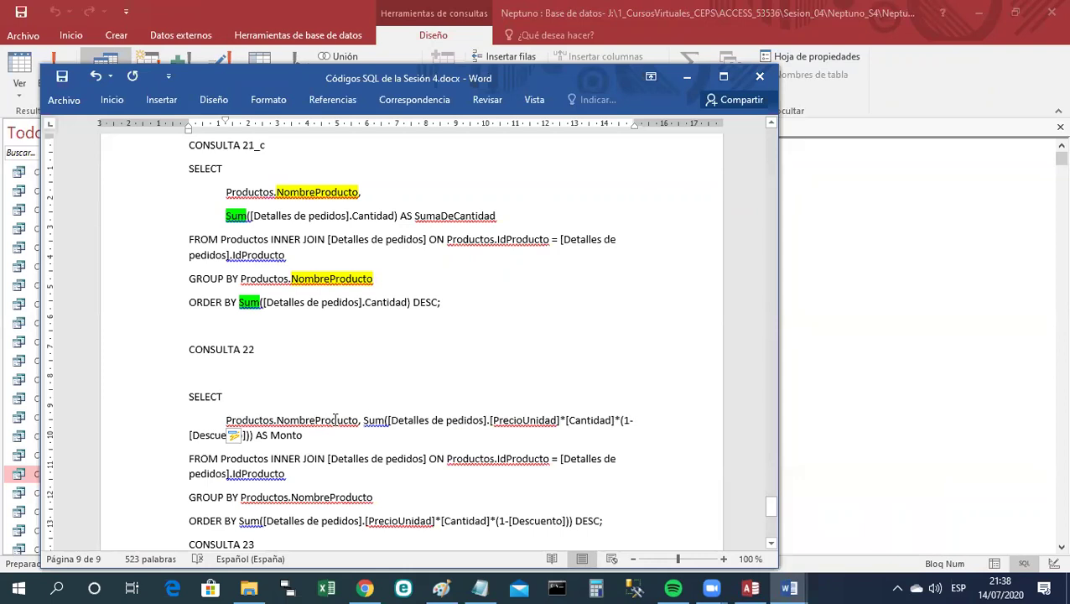
pyautogui.click(362, 421)
pyautogui.press('Return')
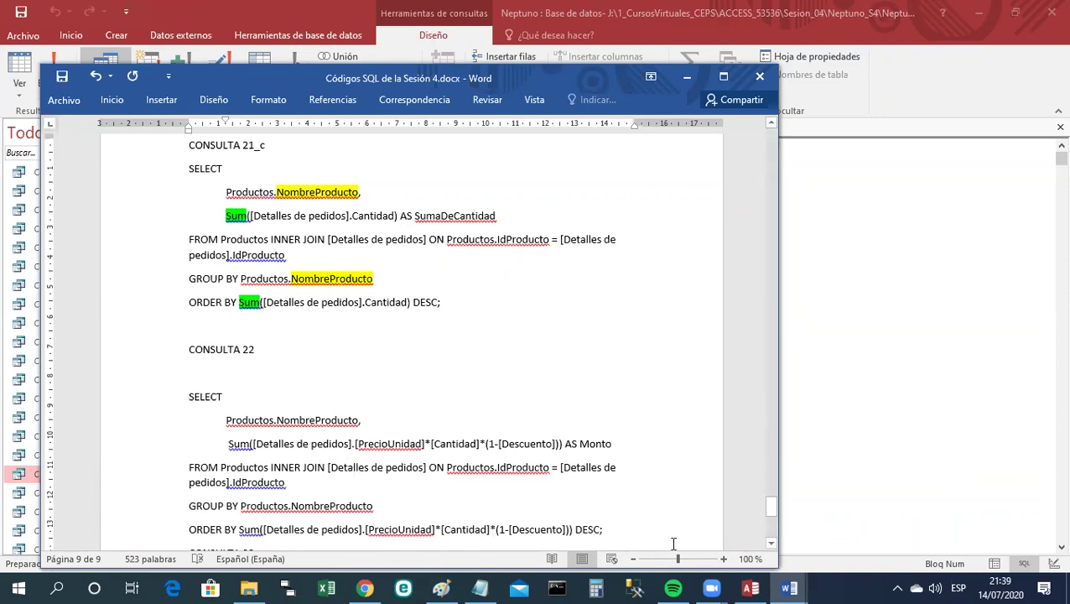
# Highlight the word DESC in green in the ORDER BY line of CONSULTA 22.
pyautogui.doubleClick(591, 529)
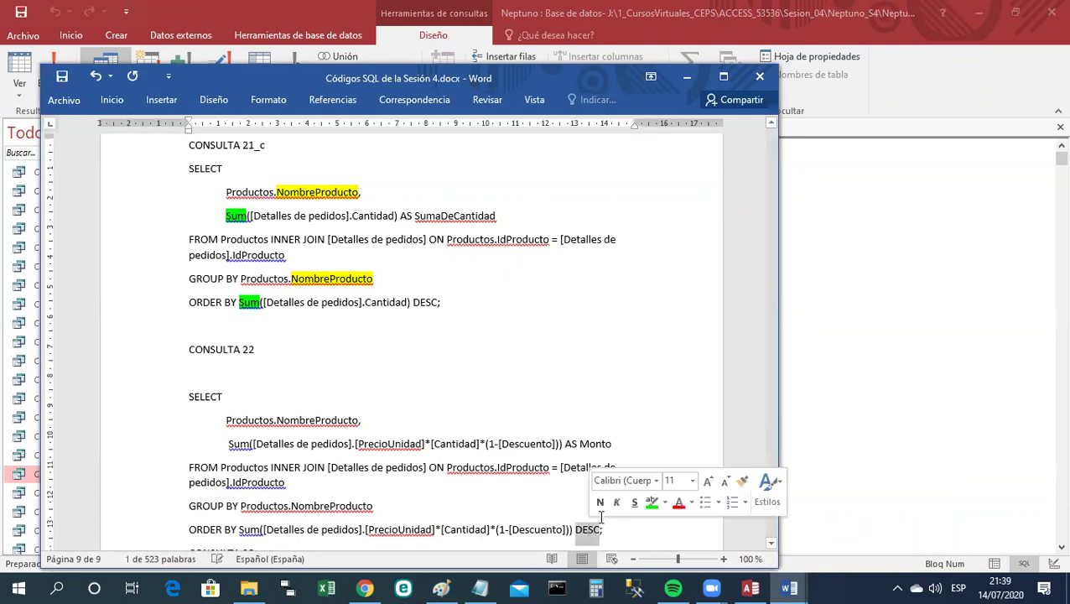
pyautogui.click(651, 501)
pyautogui.click(611, 372)
# Insert a blank line before the CONSULTA 23 heading and save the document.
pyautogui.scroll(-5, 643, 381)
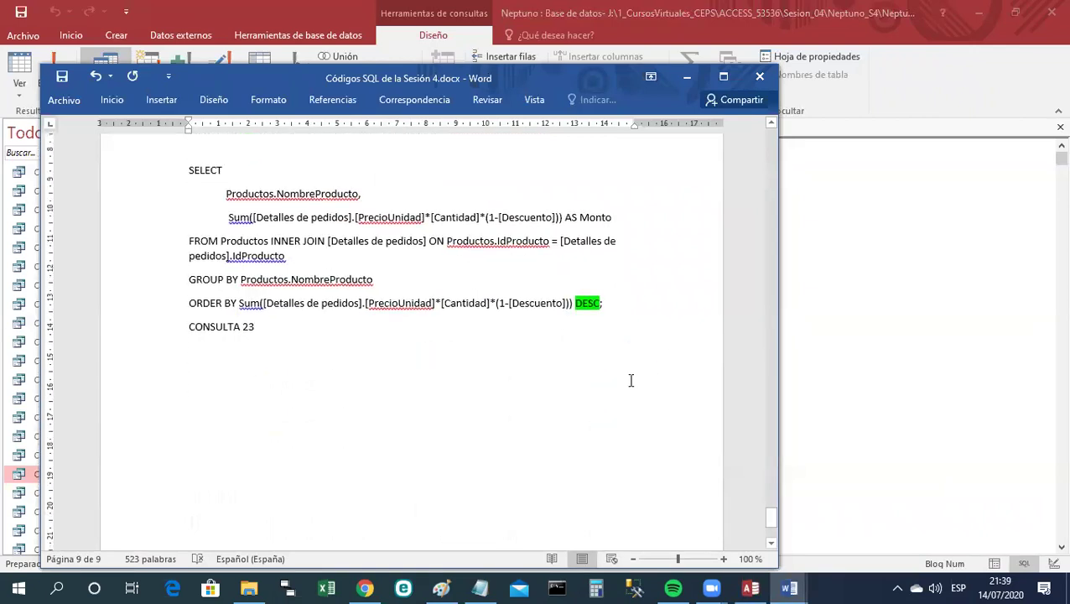
pyautogui.click(187, 329)
pyautogui.press('Return')
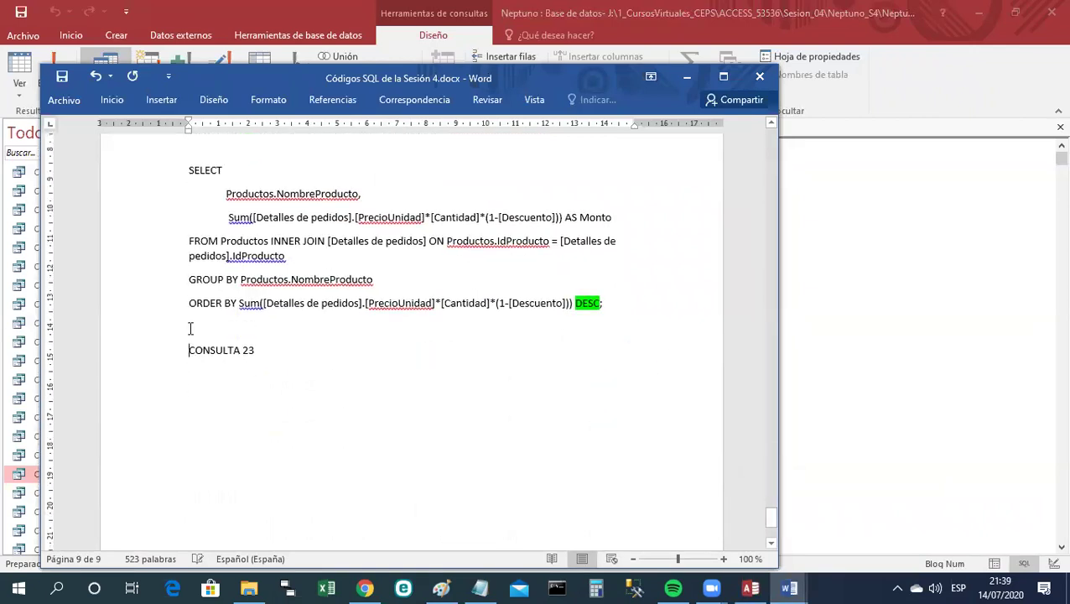
pyautogui.click(63, 77)
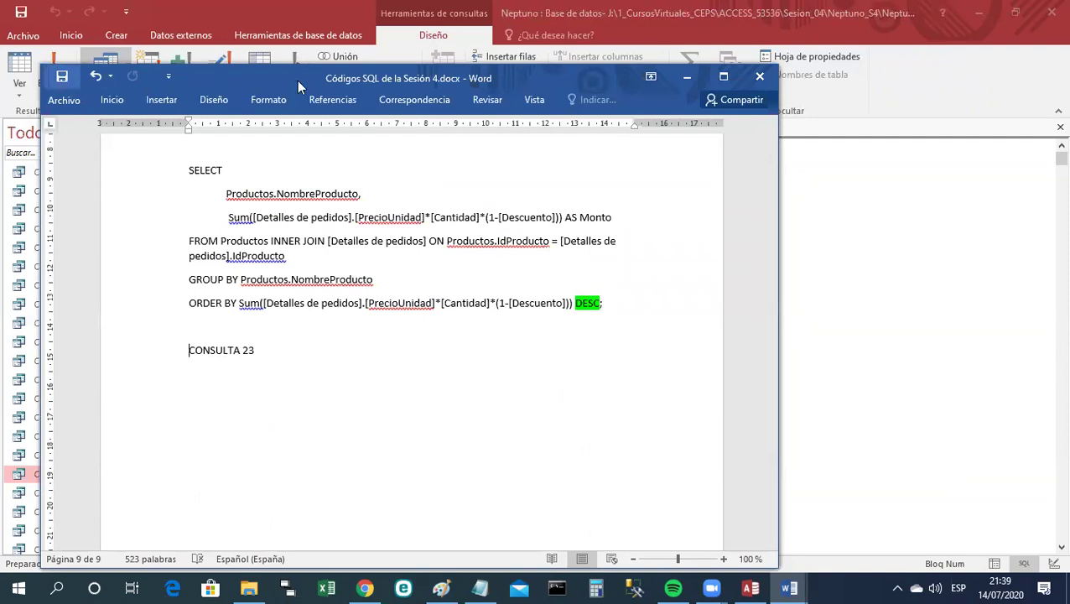
# Switch back to Access, return Consulta22 to design view, then save and close it.
pyautogui.click(687, 78)
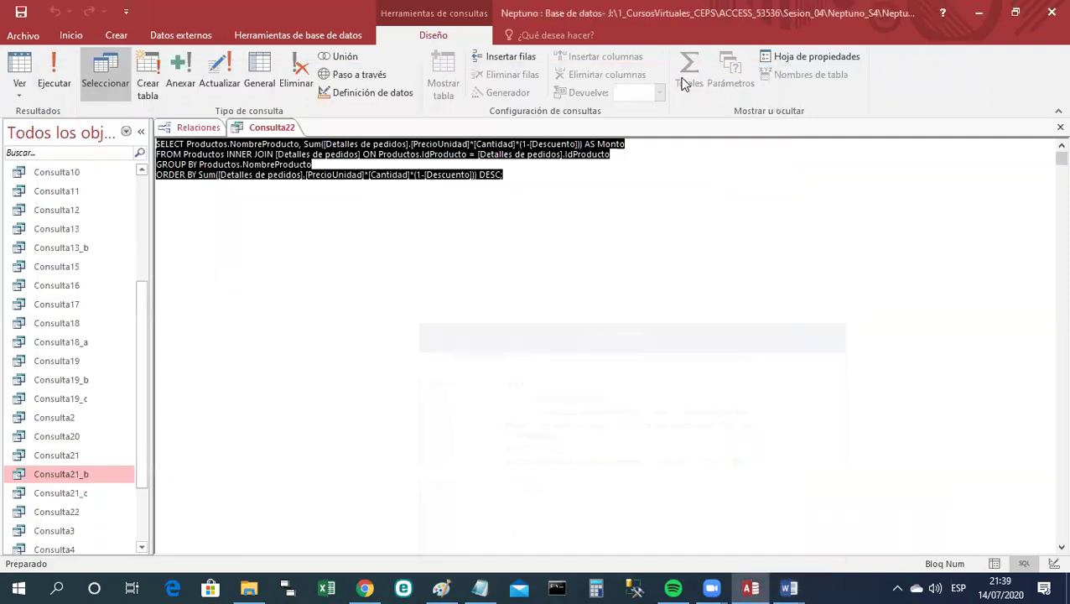
pyautogui.rightClick(246, 129)
pyautogui.click(277, 202)
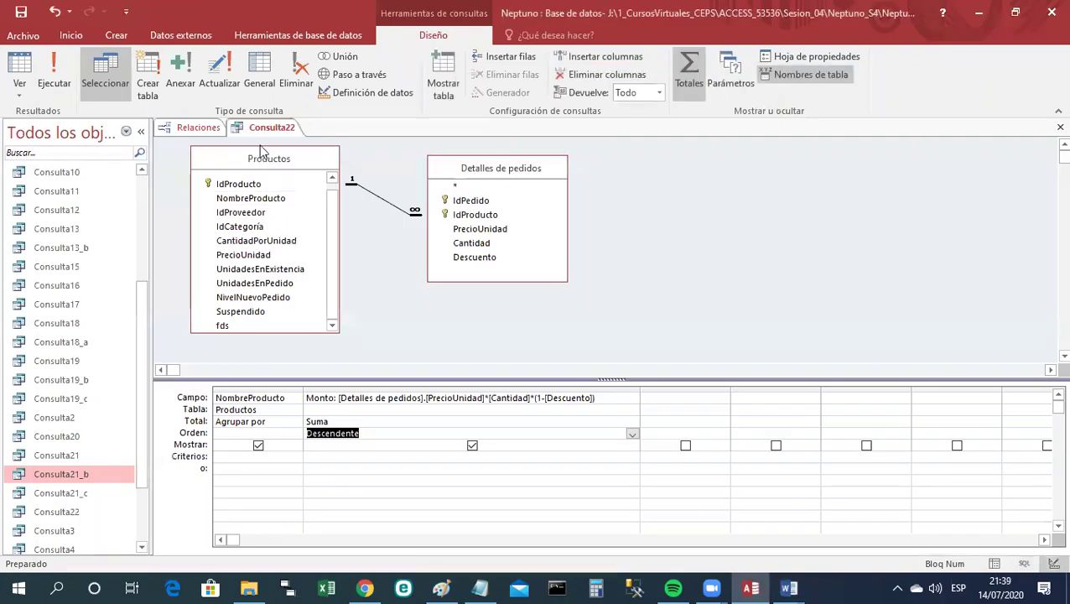
pyautogui.rightClick(267, 131)
pyautogui.click(279, 149)
pyautogui.rightClick(288, 127)
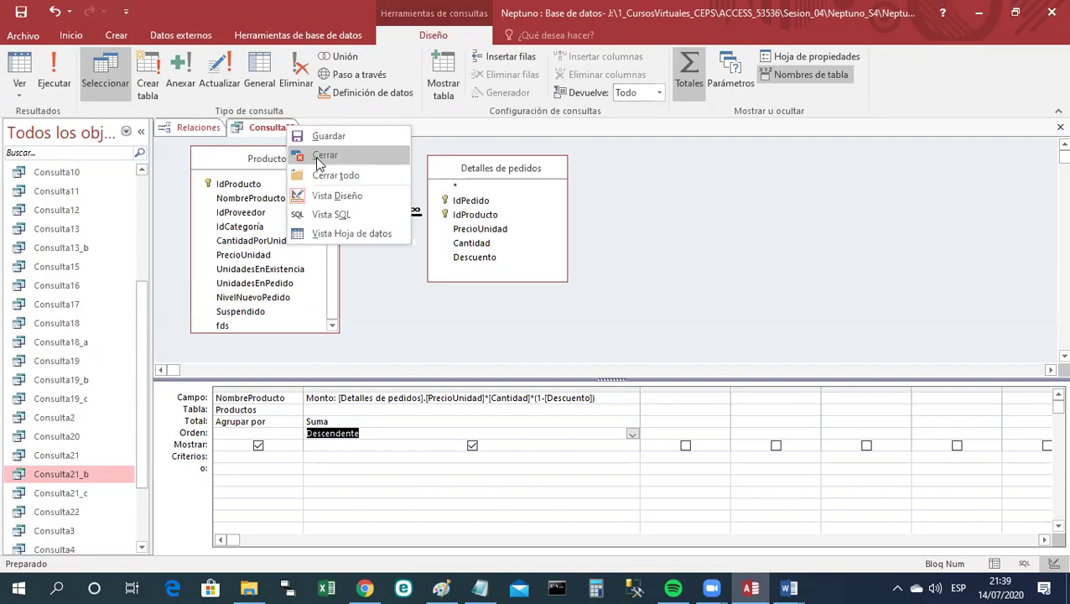
pyautogui.click(315, 156)
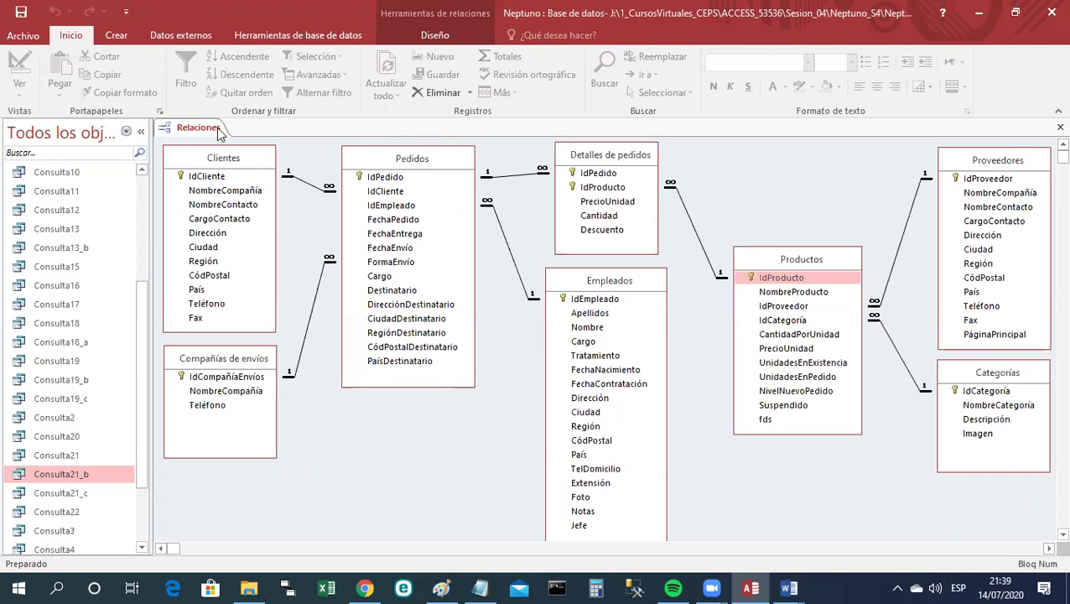
# Create a new query in design view with the Productos and Detalles de pedidos tables, spacing the two tables apart.
pyautogui.click(118, 40)
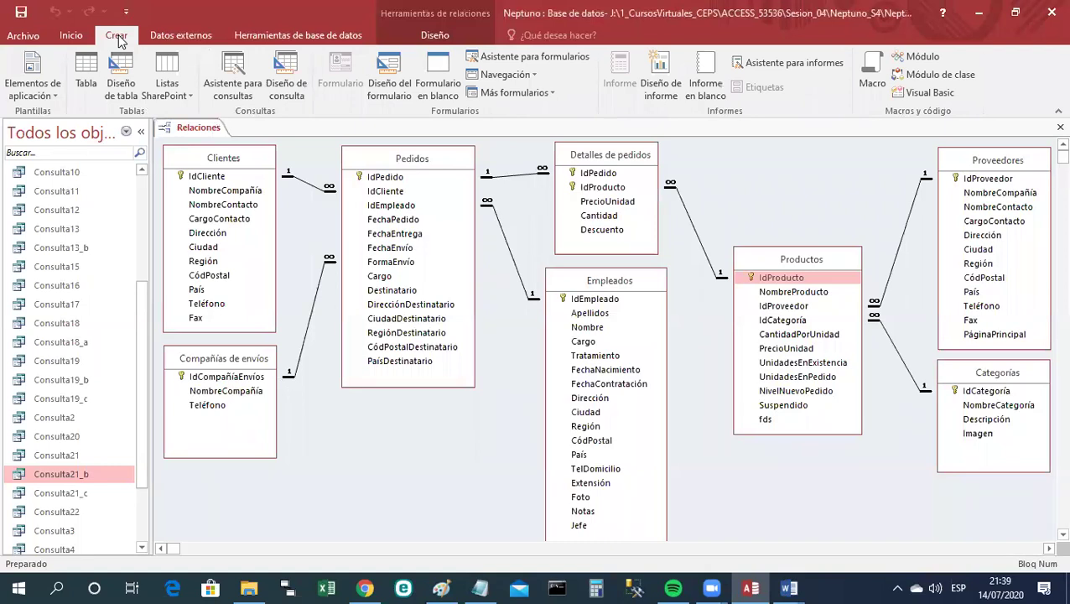
pyautogui.click(285, 81)
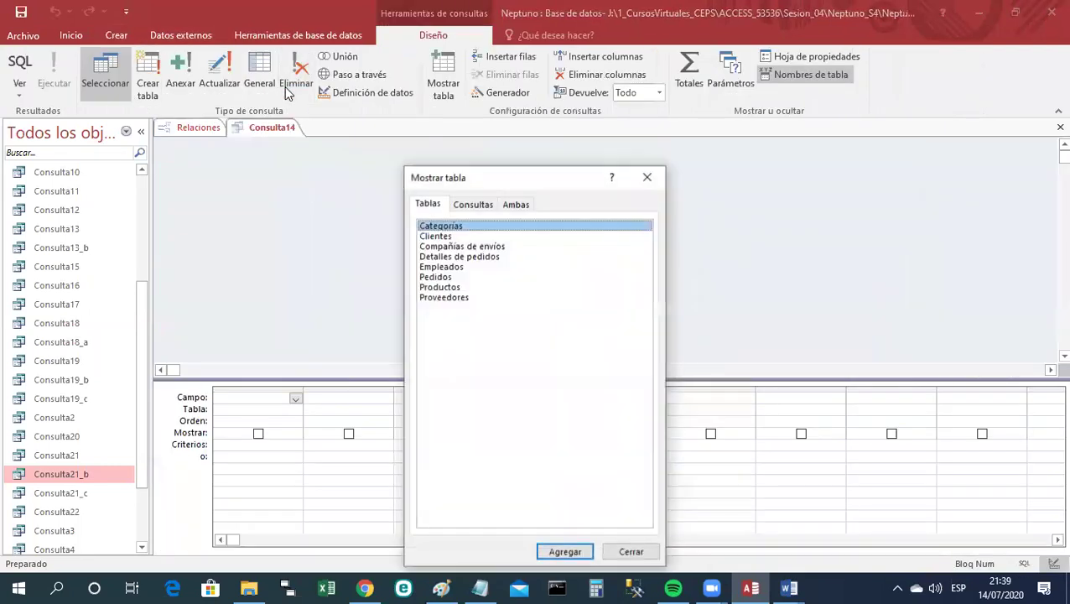
pyautogui.click(445, 277)
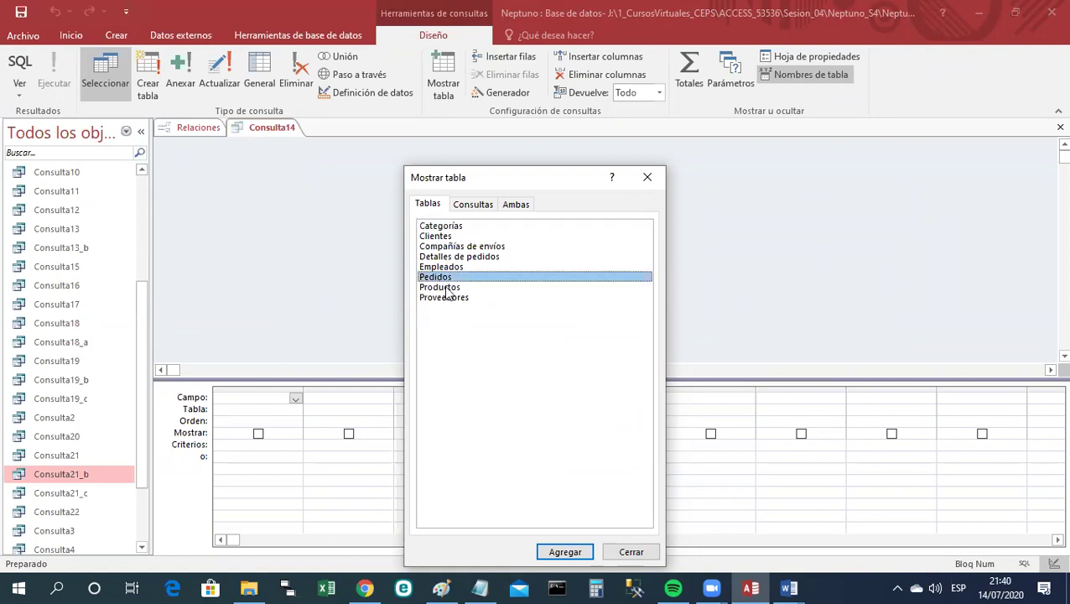
pyautogui.click(445, 287)
pyautogui.click(544, 558)
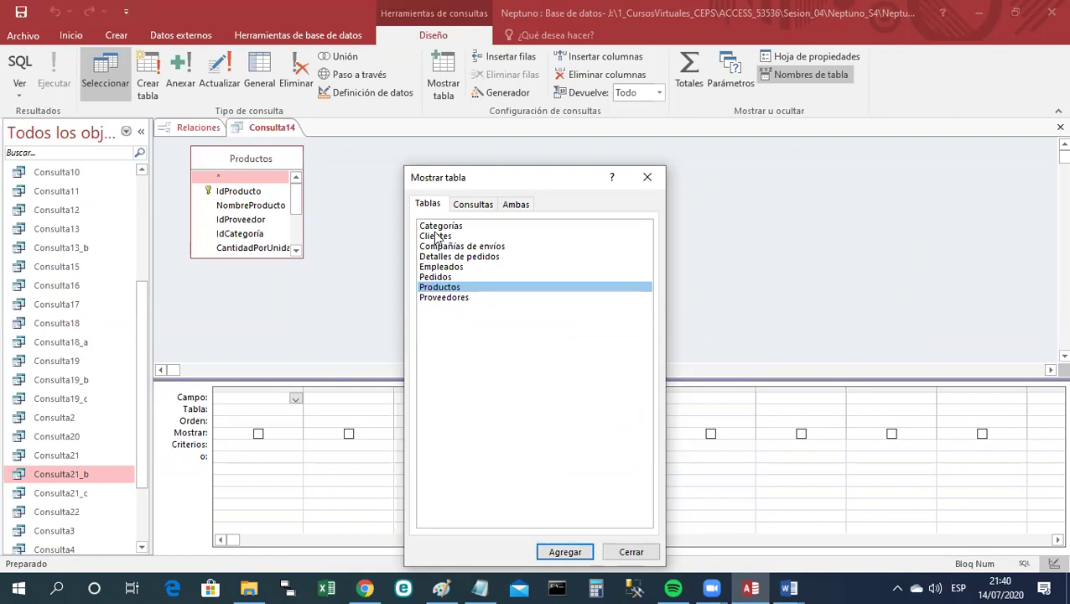
pyautogui.click(463, 257)
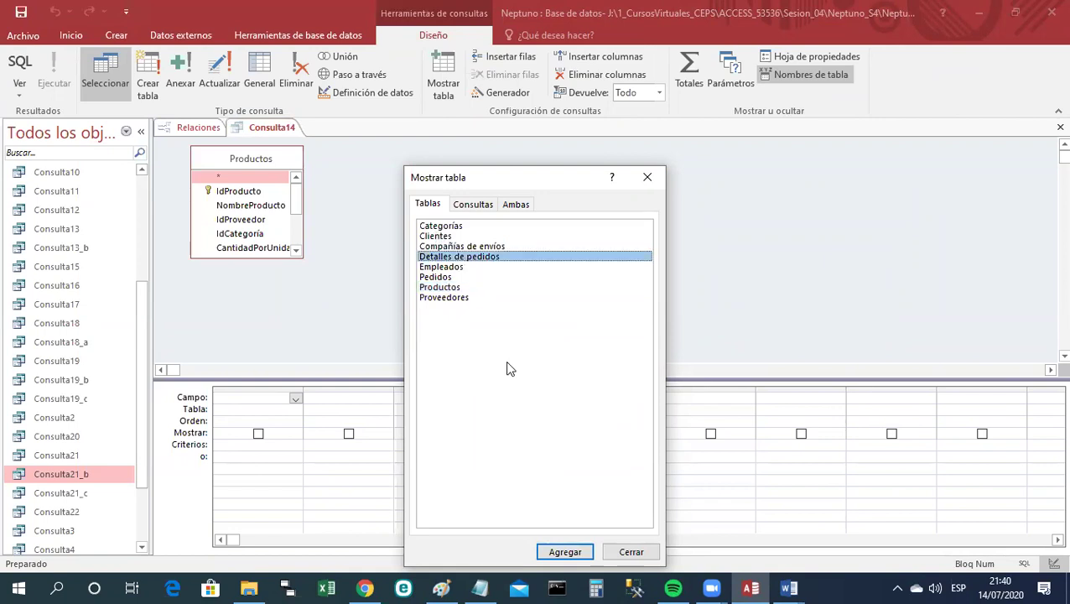
pyautogui.click(549, 551)
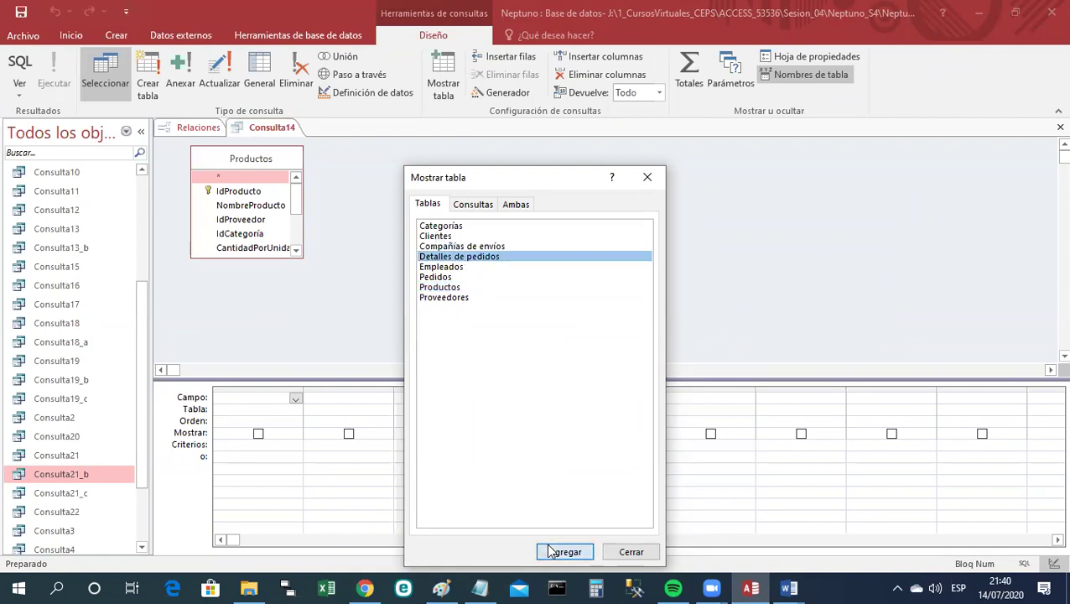
pyautogui.click(619, 550)
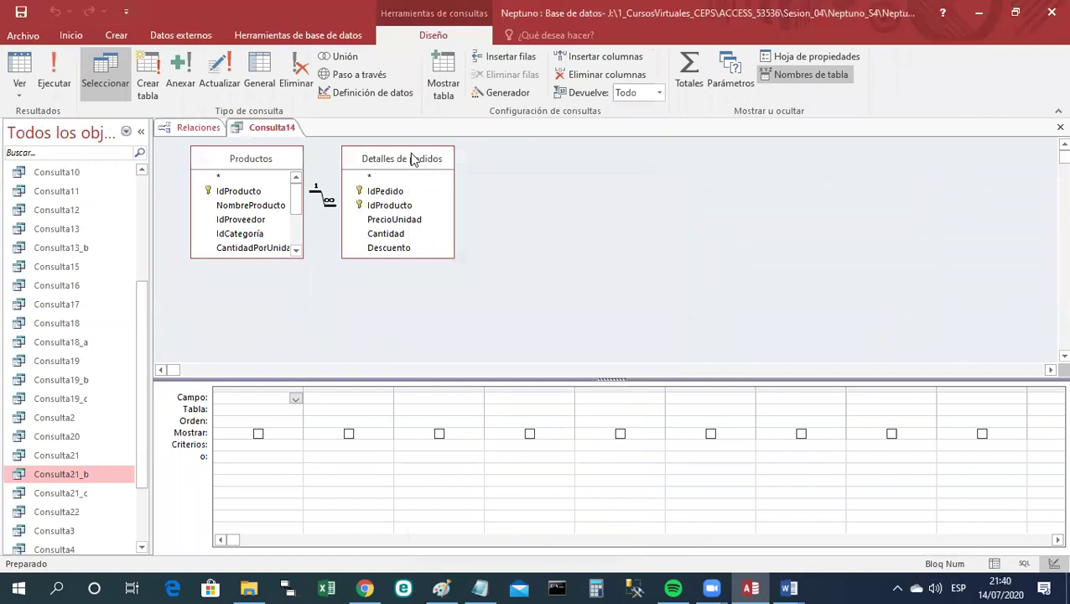
pyautogui.moveTo(412, 159); pyautogui.dragTo(446, 177)
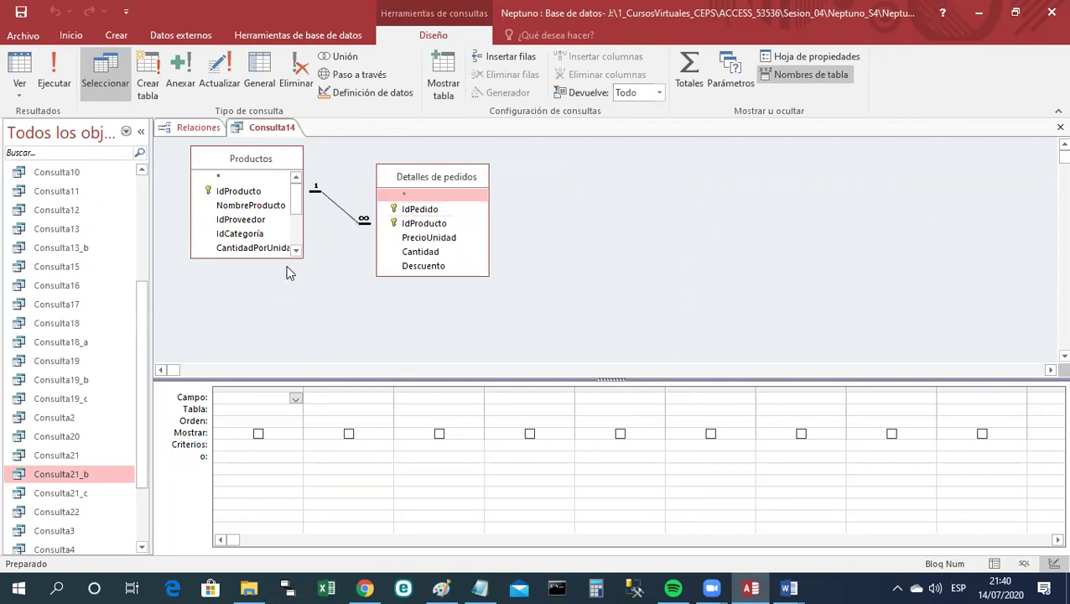
# Add NombreProducto from Productos and Cantidad from Detalles de pedidos as the query's first two fields.
pyautogui.moveTo(252, 206); pyautogui.dragTo(243, 398)
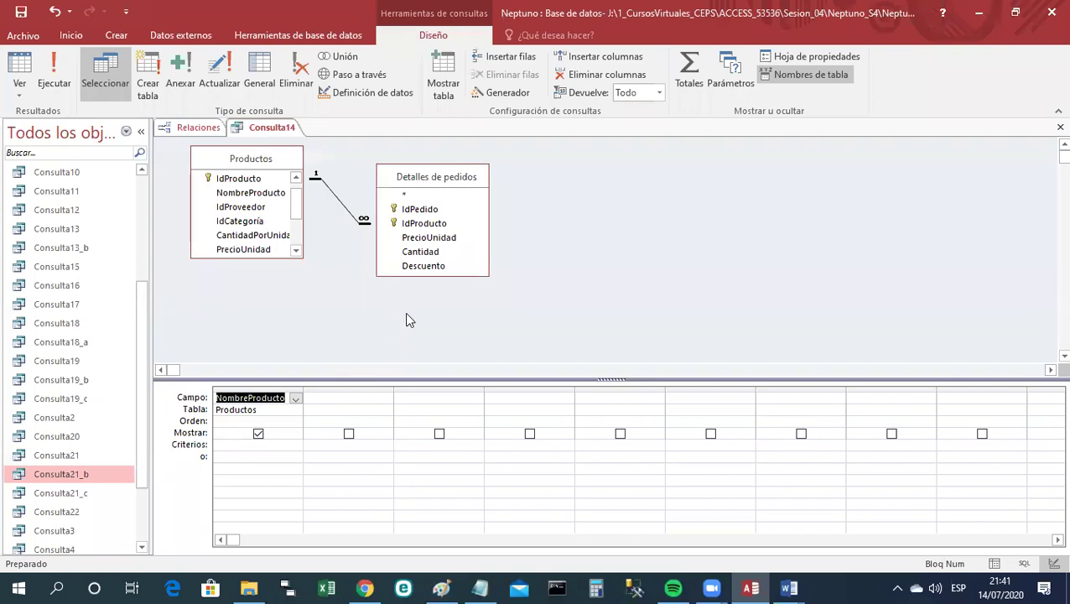
pyautogui.click(417, 254)
pyautogui.moveTo(418, 255); pyautogui.dragTo(366, 402)
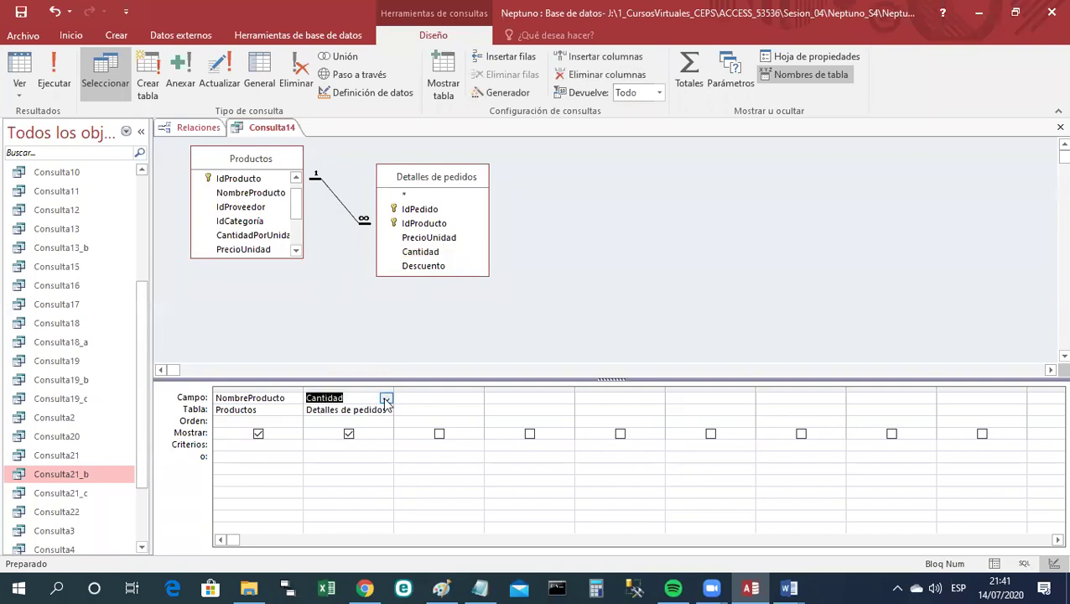
# Widen the third column and enter the calculated field [Detalles de pedidos].PrecioUnidad * Cantidad * ( 1 - Descuento ).
pyautogui.moveTo(485, 386); pyautogui.dragTo(651, 386)
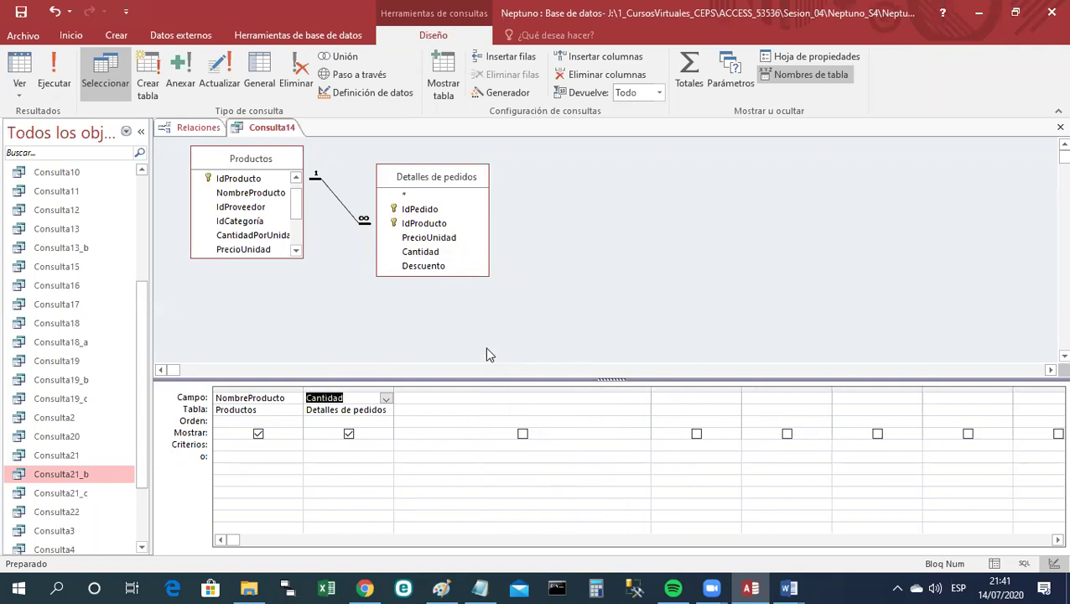
pyautogui.scroll(-1, 303, 256)
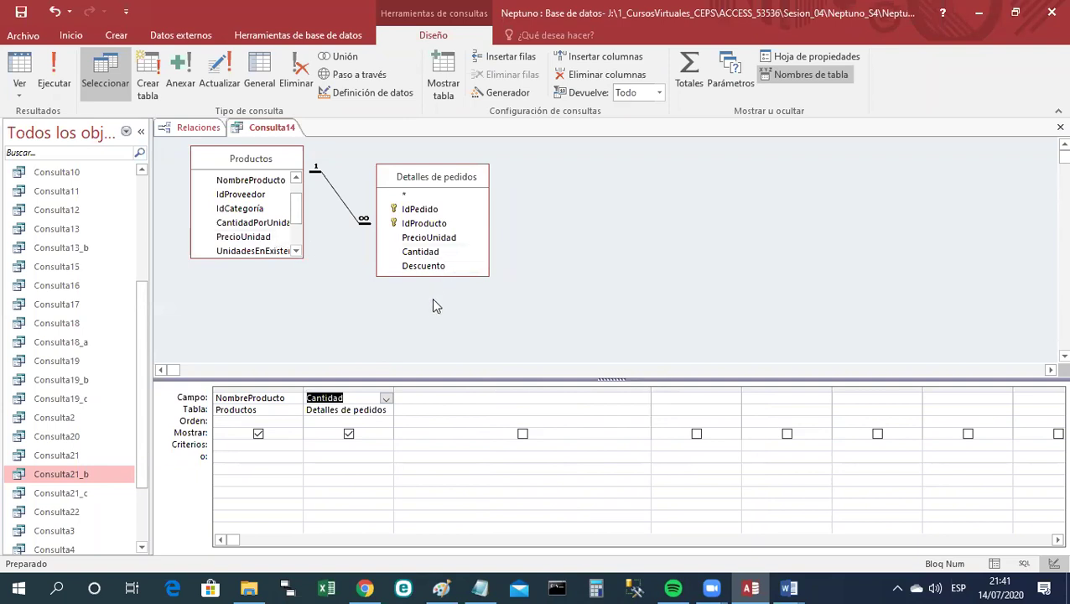
pyautogui.click(427, 398)
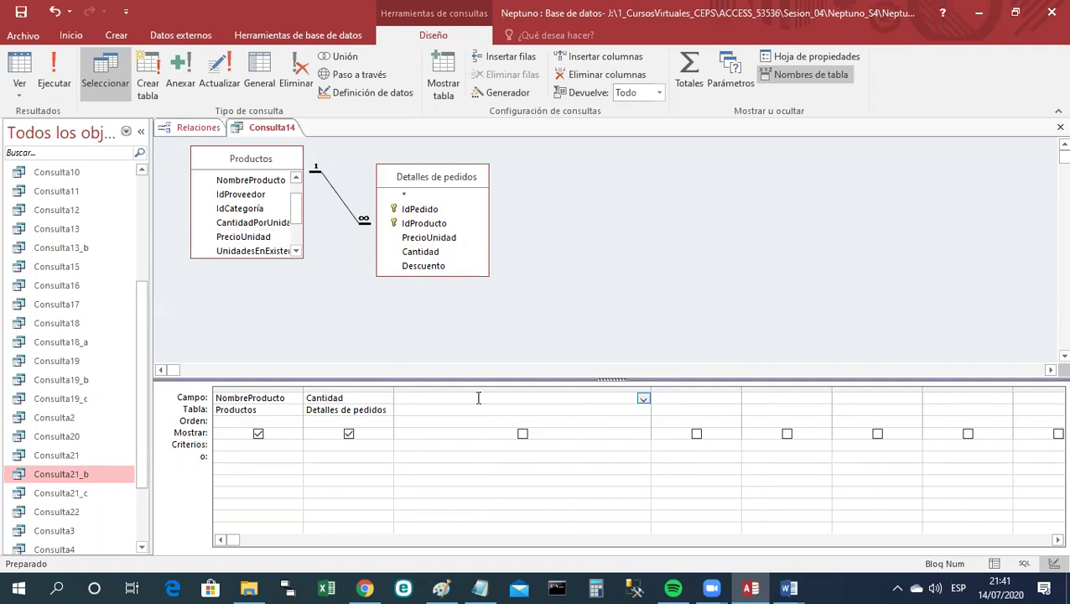
pyautogui.write('[Detalles de pedidos].')
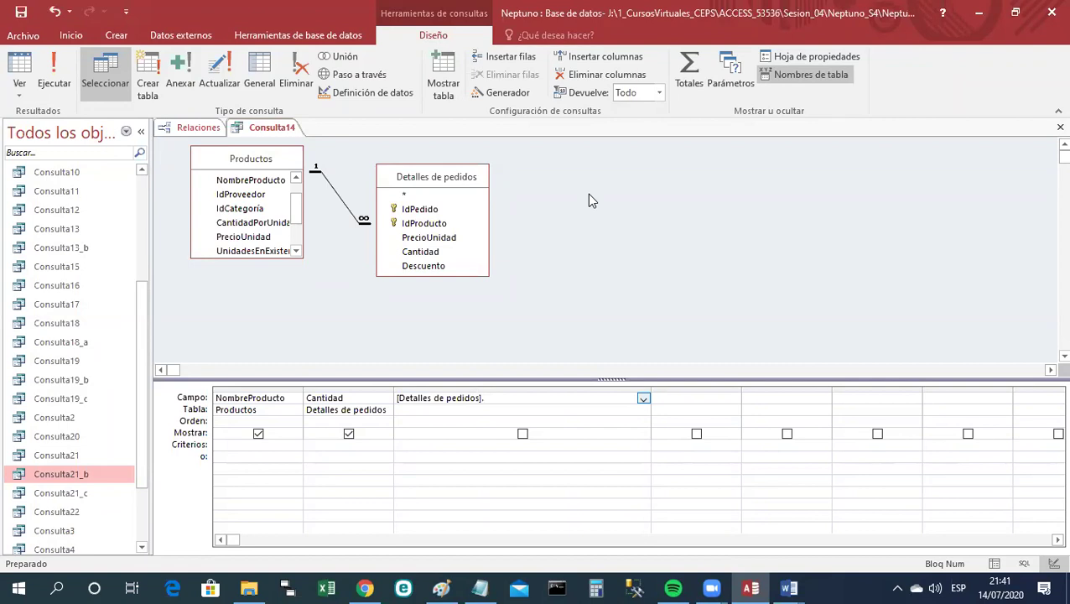
pyautogui.write('PrecioUnidad * Cantidad *')
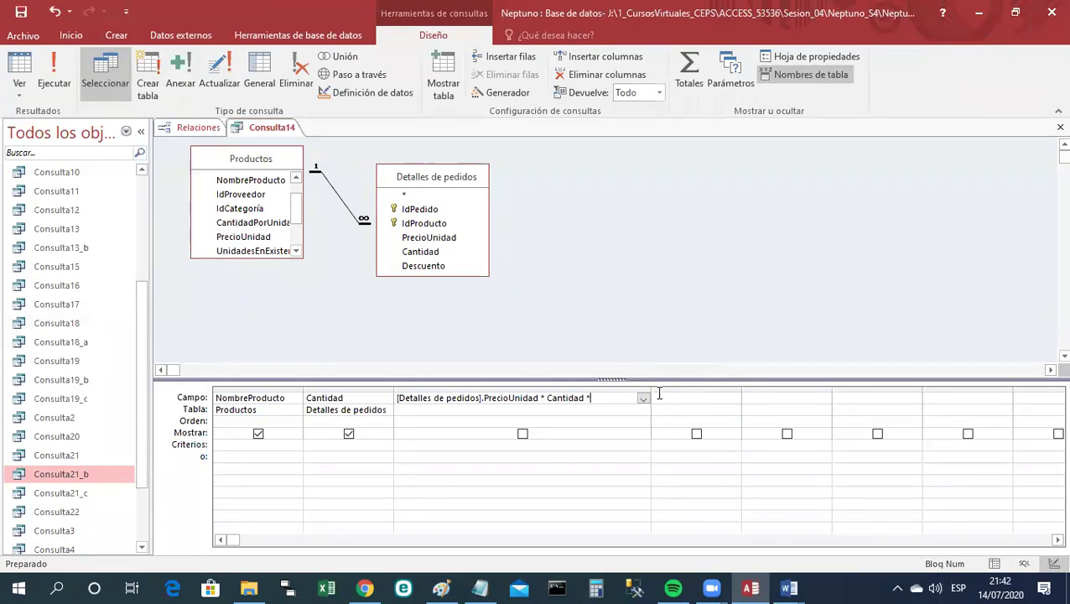
pyautogui.moveTo(651, 391); pyautogui.dragTo(809, 388)
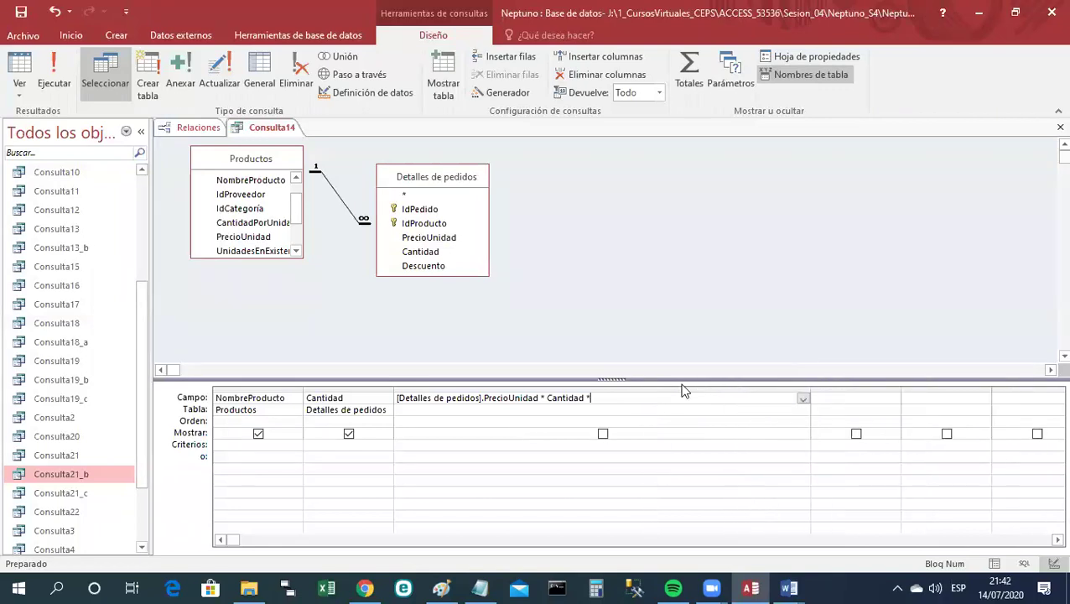
pyautogui.write('( 1 - Descuent')
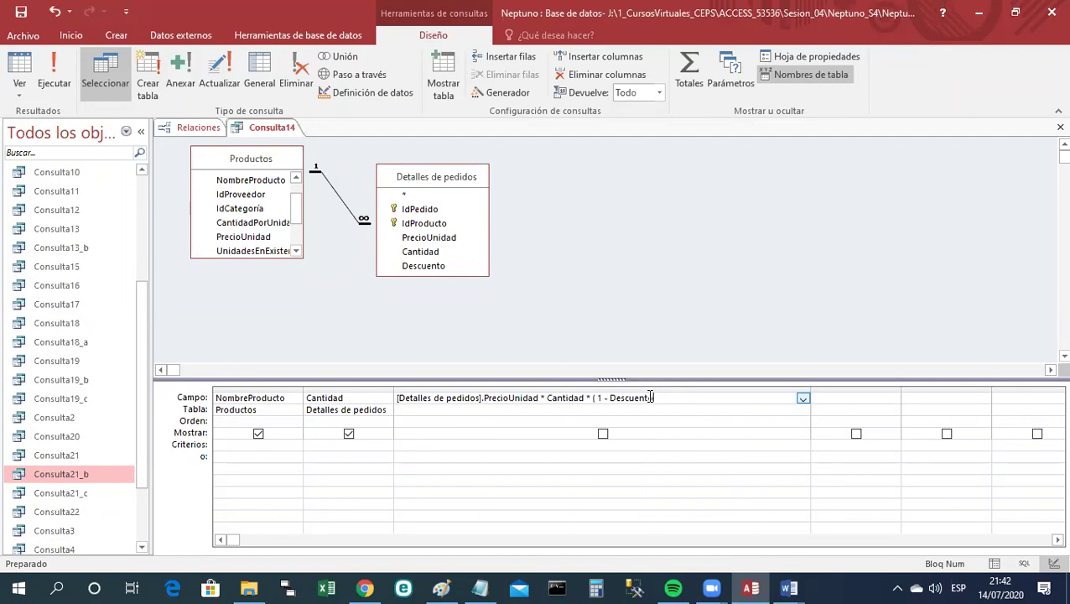
pyautogui.write('o )')
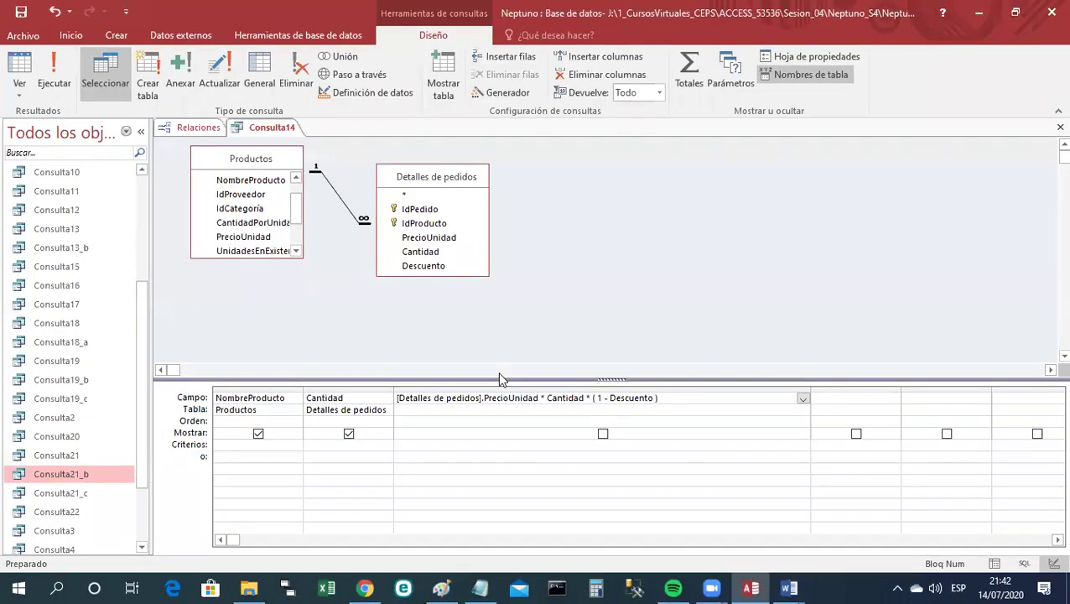
pyautogui.press('Return')
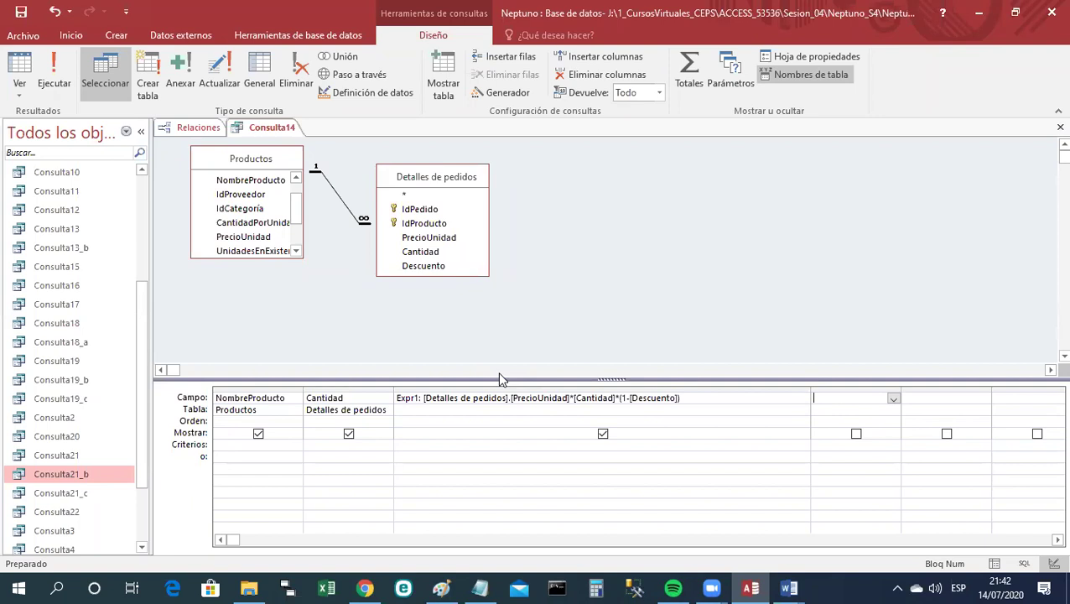
# Replace the calculated field's default alias Expr1 with Monto.
pyautogui.click(420, 400)
pyautogui.press('BackSpace')
pyautogui.press('BackSpace')
pyautogui.press('BackSpace')
pyautogui.press('BackSpace')
pyautogui.press('BackSpace')
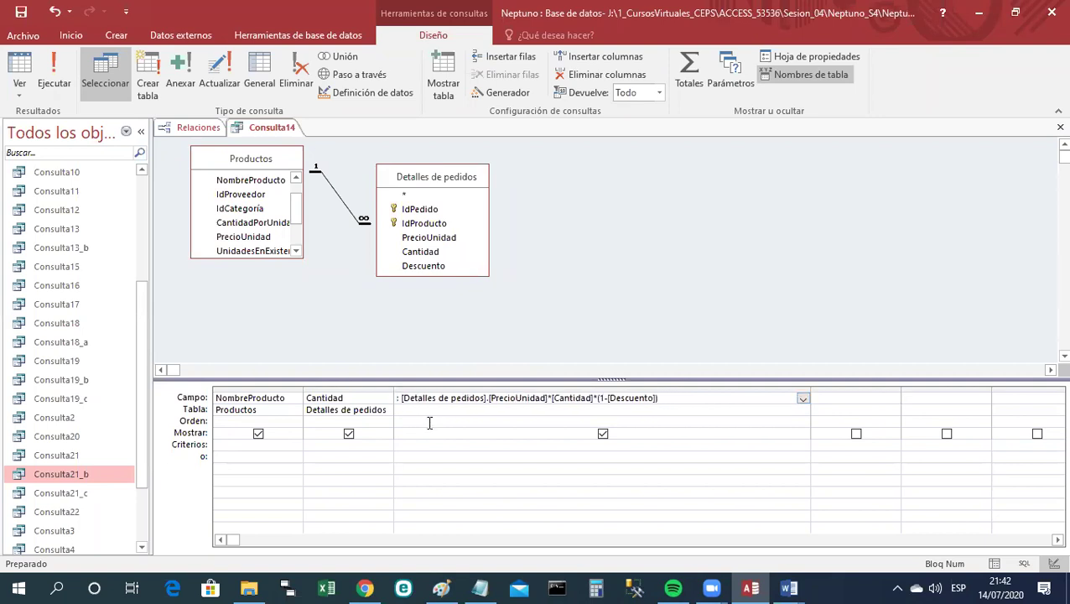
pyautogui.write('Monto')
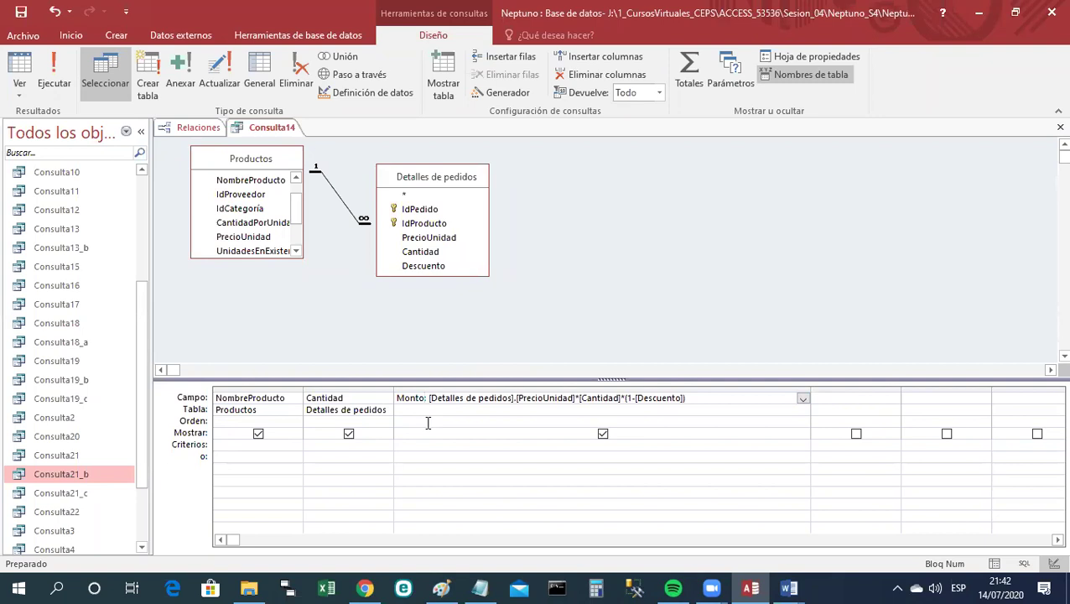
# Resize the Monto column to fit its expression, widen the fourth column and add Cantidad from Detalles de pedidos there.
pyautogui.click(712, 398)
pyautogui.moveTo(810, 388); pyautogui.dragTo(696, 393)
pyautogui.moveTo(784, 389); pyautogui.dragTo(950, 390)
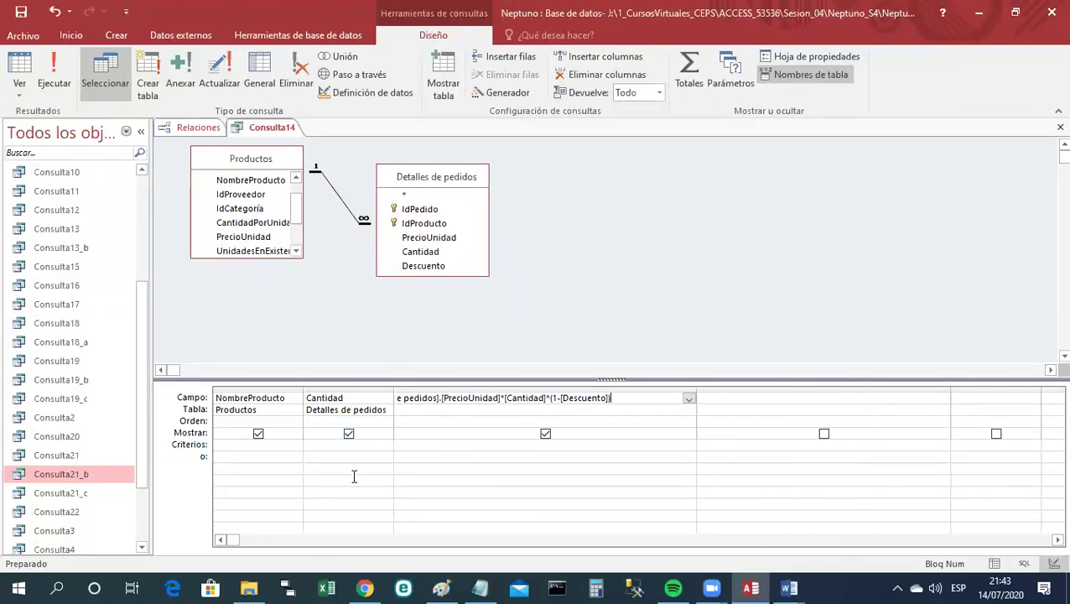
pyautogui.moveTo(696, 388); pyautogui.dragTo(724, 389)
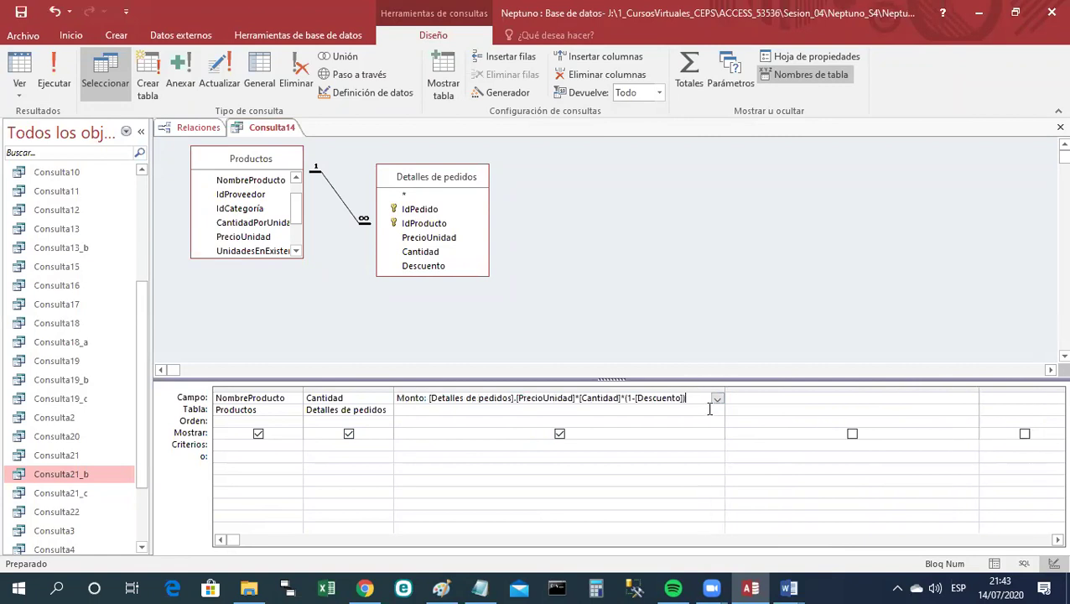
pyautogui.click(772, 396)
pyautogui.press('Return')
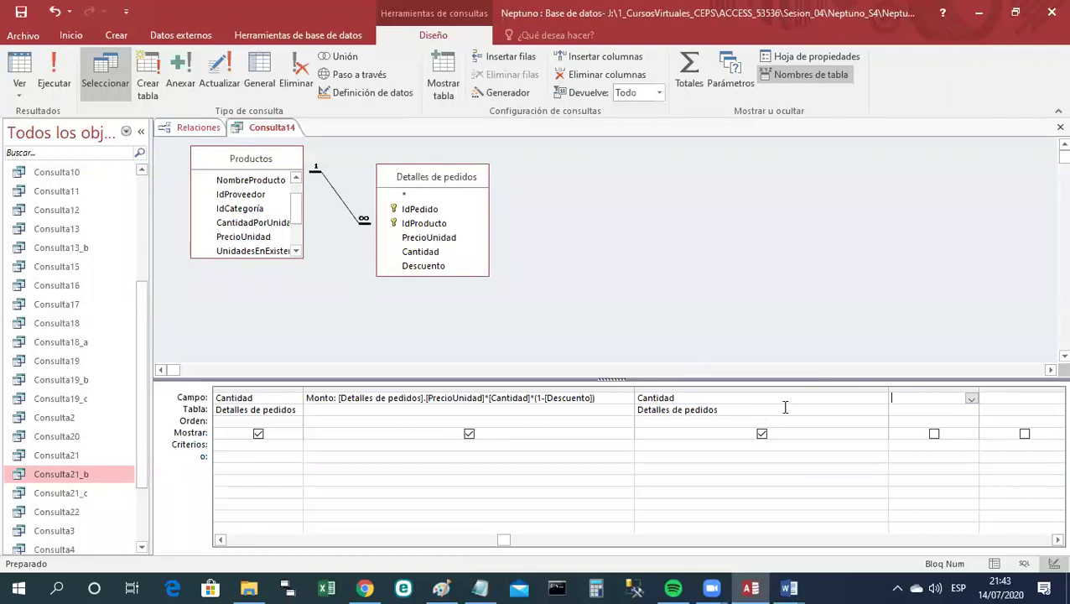
# Preview the query's records in datasheet view, then return to design view.
pyautogui.rightClick(286, 137)
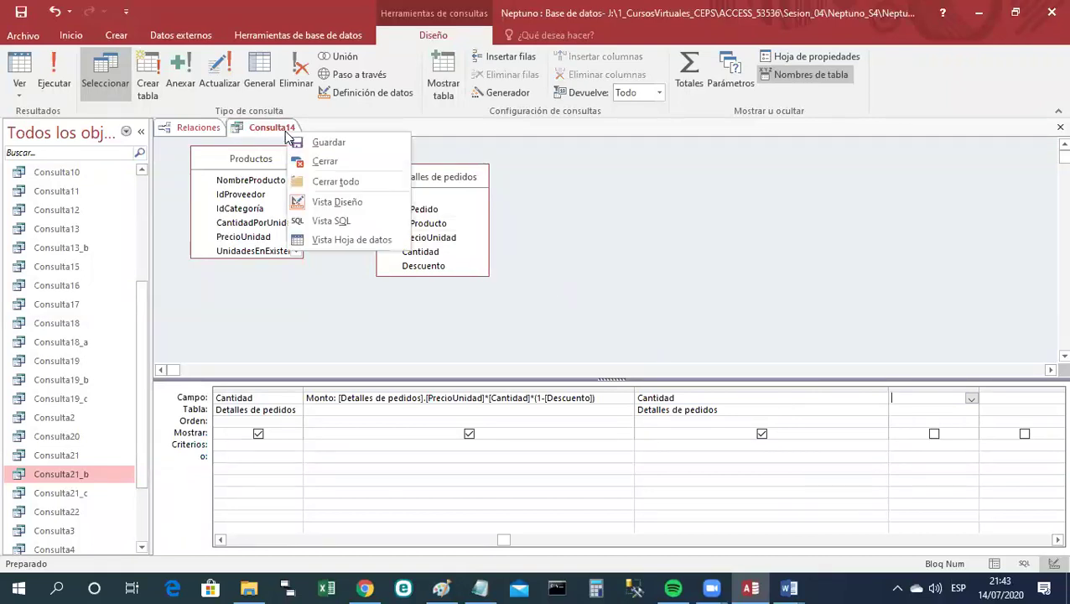
pyautogui.click(331, 243)
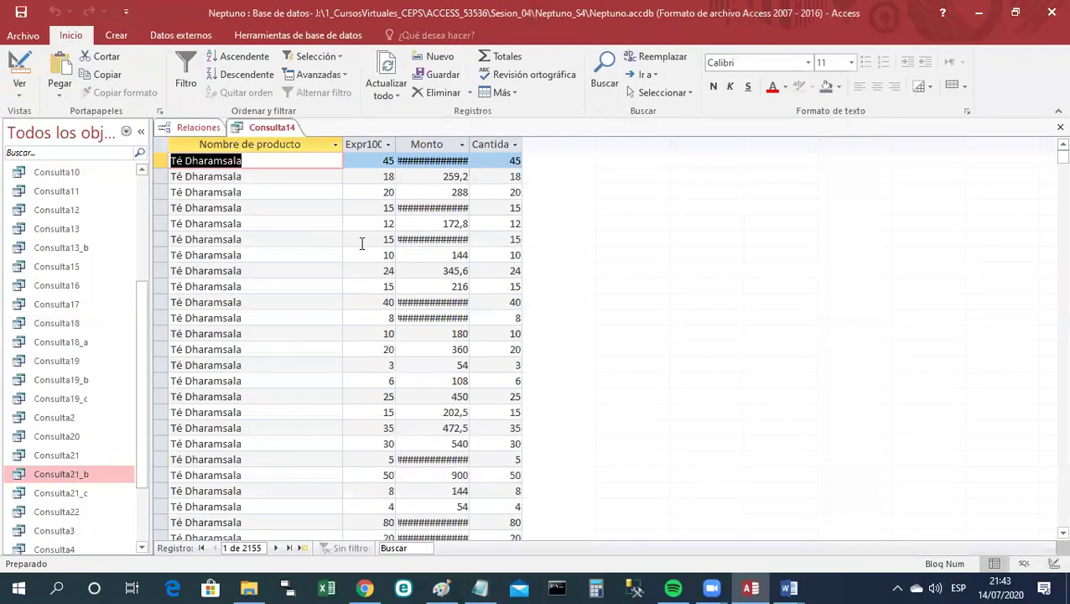
pyautogui.rightClick(274, 130)
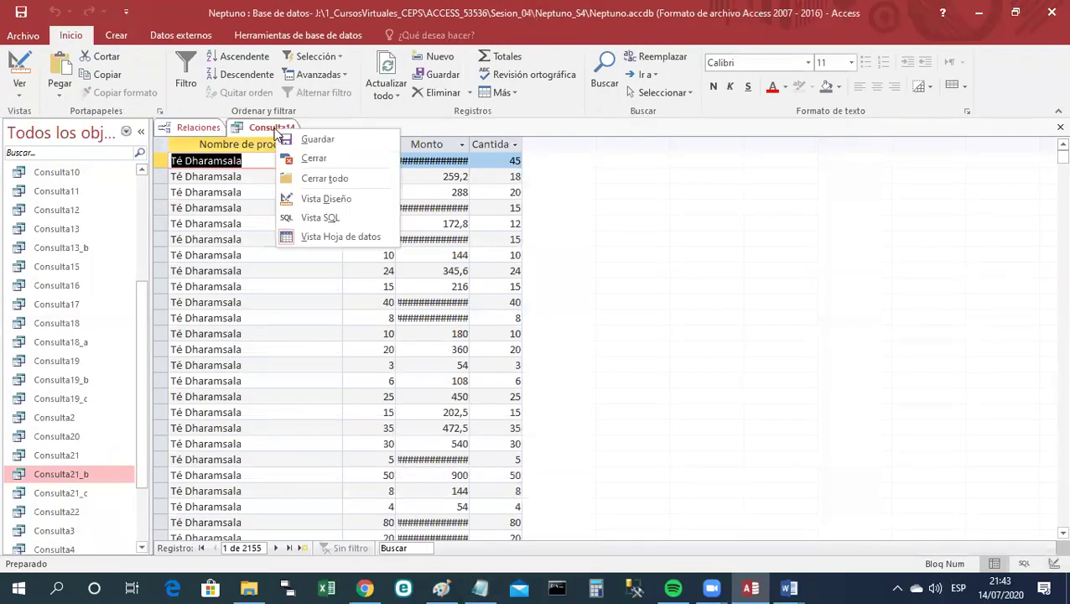
pyautogui.click(317, 203)
# Set the Monto field's Formato property to Moneda and close the property sheet.
pyautogui.rightClick(497, 402)
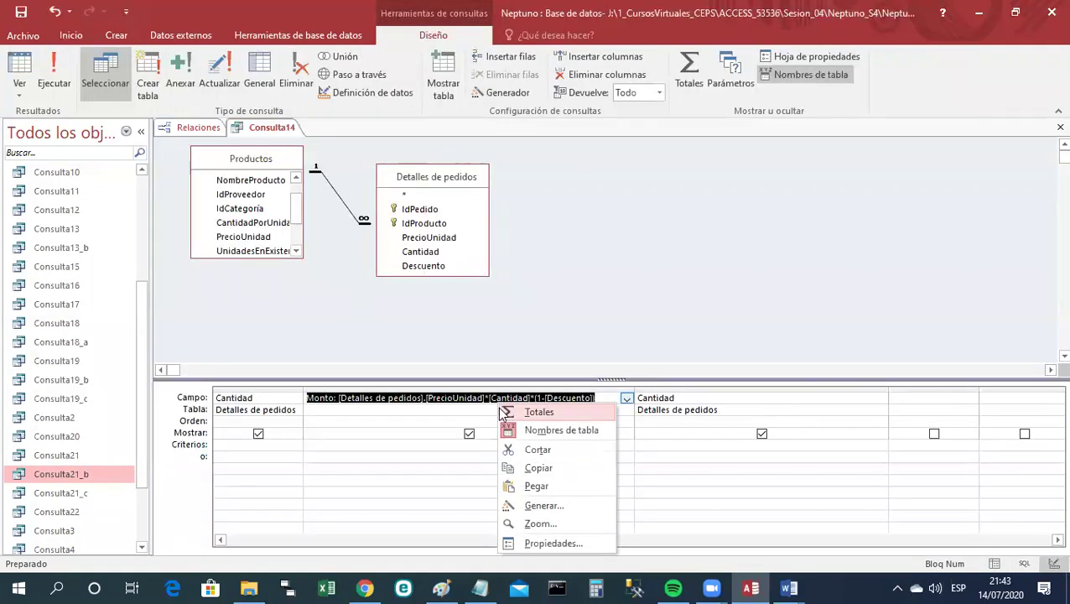
pyautogui.click(543, 544)
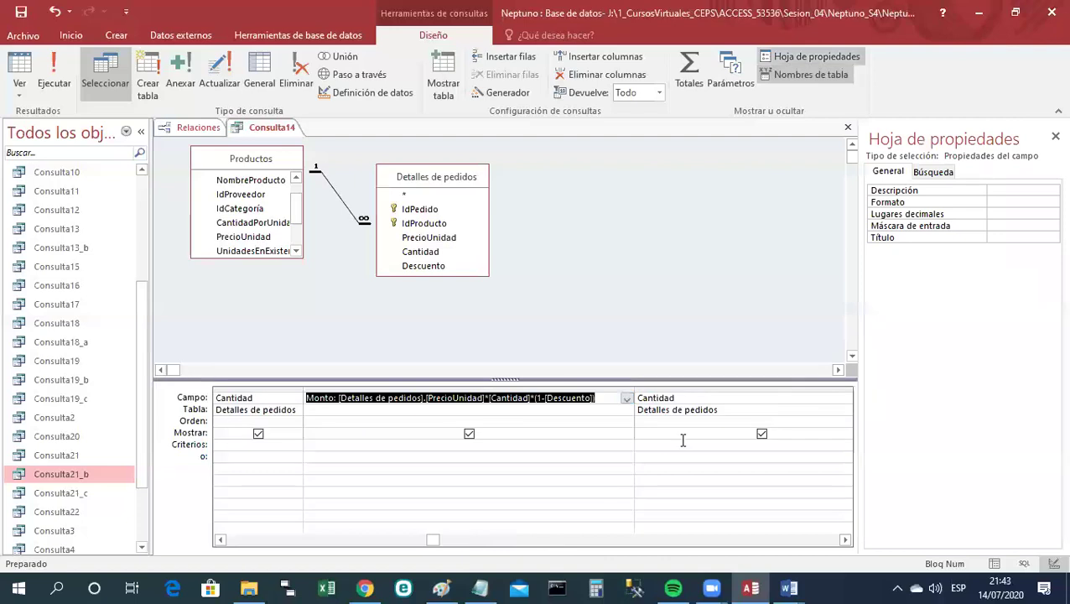
pyautogui.click(1029, 204)
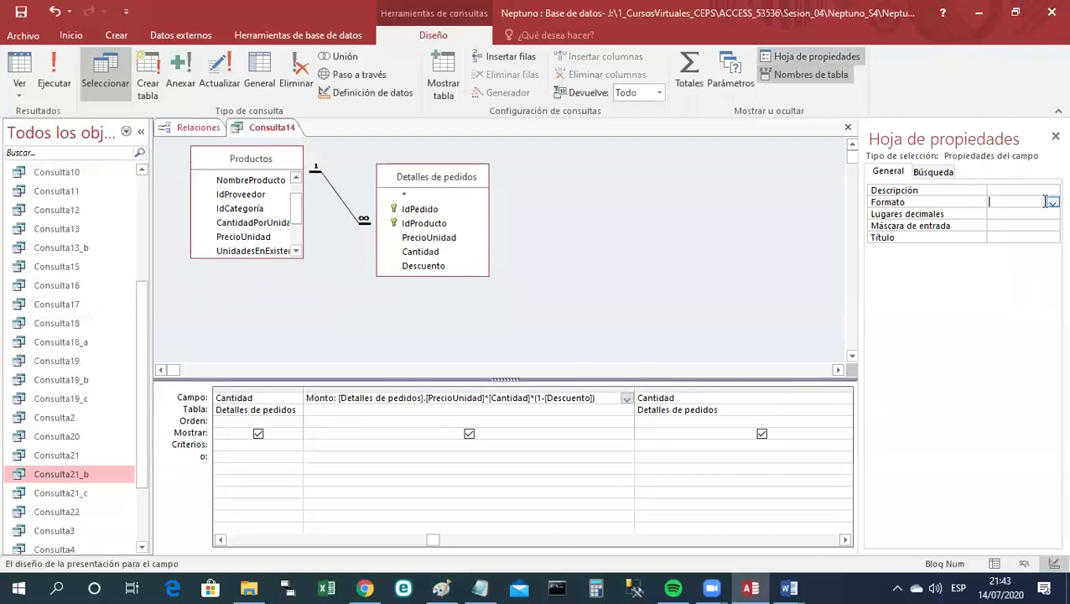
pyautogui.click(1051, 203)
pyautogui.click(1010, 225)
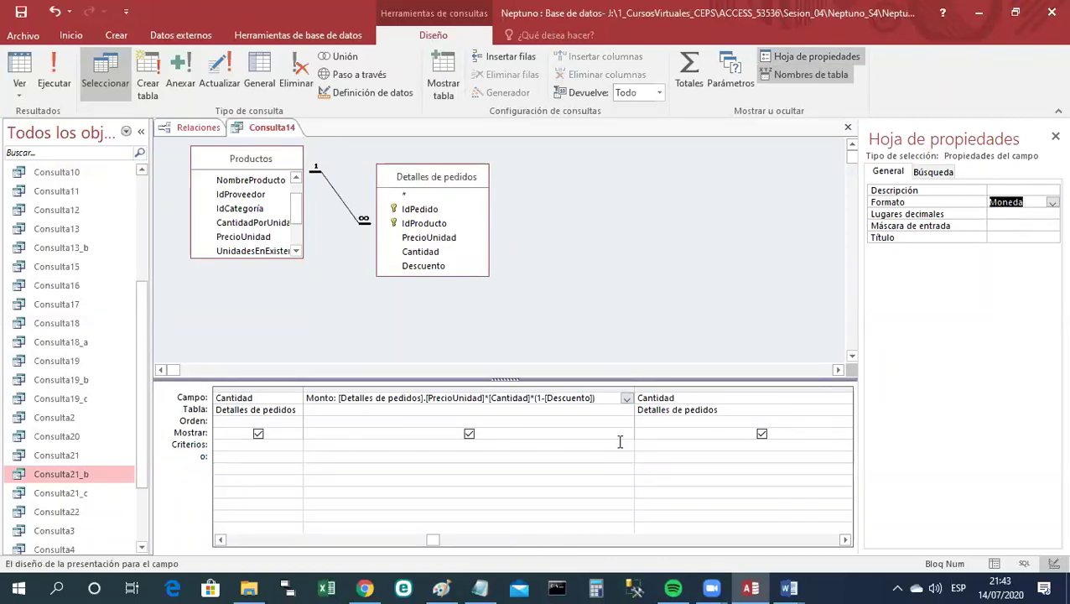
pyautogui.click(1054, 136)
# Check the Monto column's currency formatting in datasheet view and go back to the query design.
pyautogui.rightClick(285, 134)
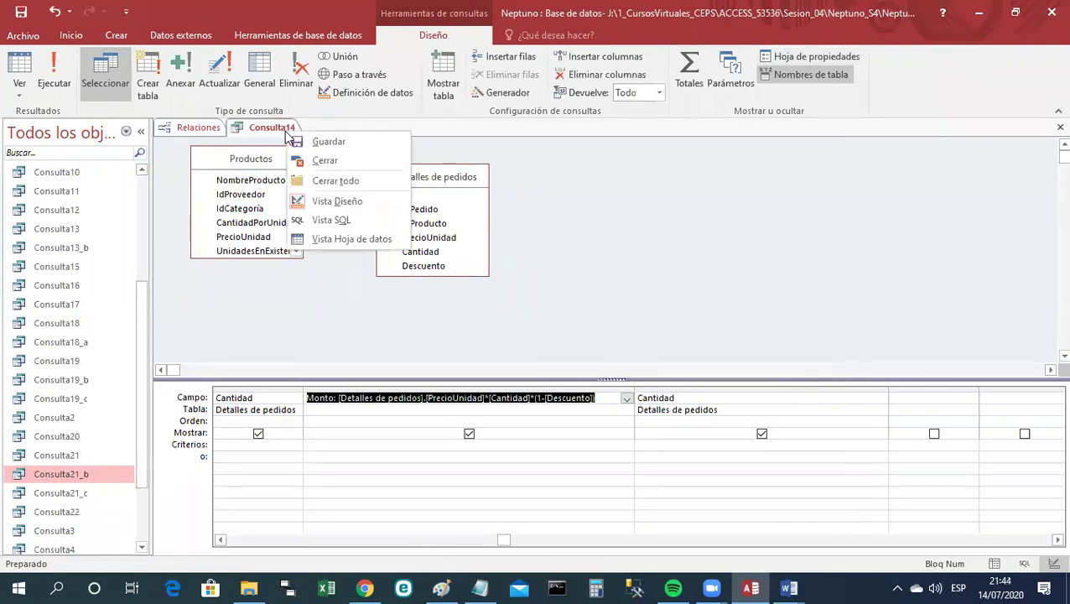
pyautogui.click(337, 241)
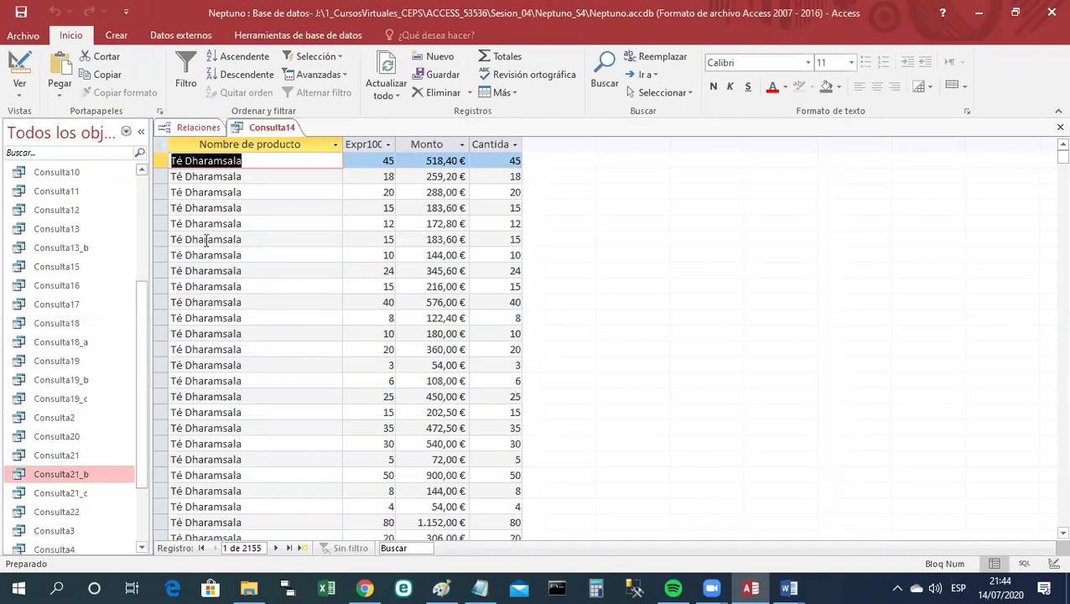
pyautogui.rightClick(258, 132)
pyautogui.click(291, 203)
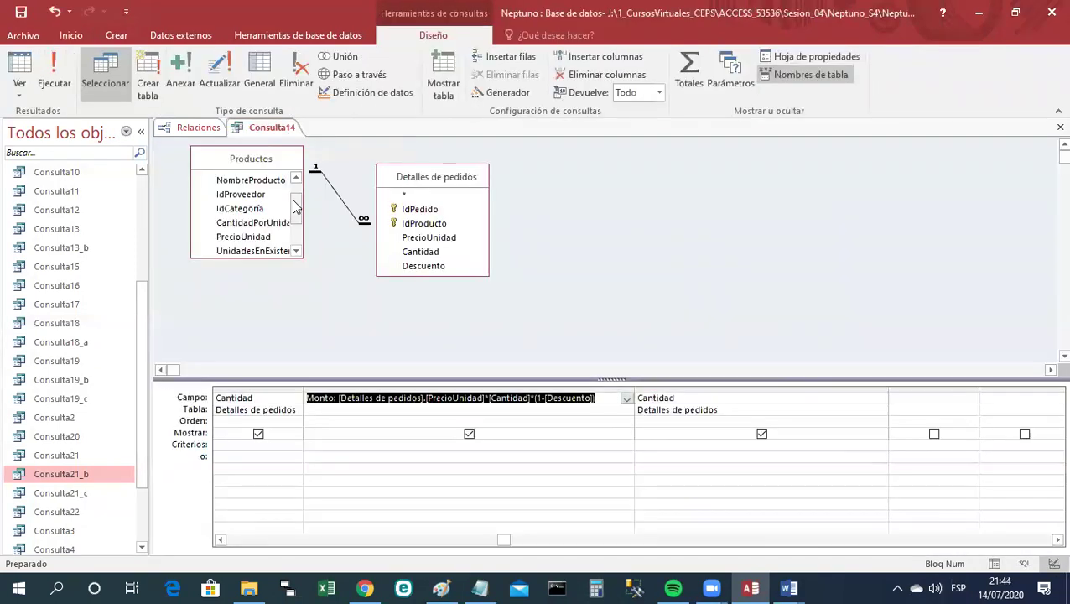
pyautogui.click(336, 464)
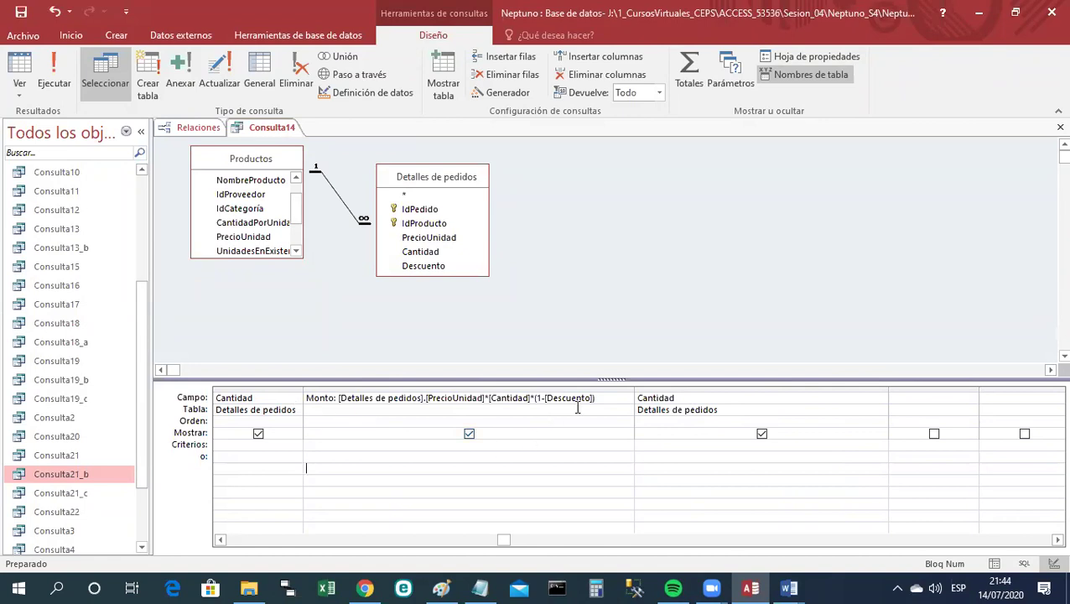
# Check the duplicated Cantidad column's heading in datasheet view, then return to the query design.
pyautogui.rightClick(272, 128)
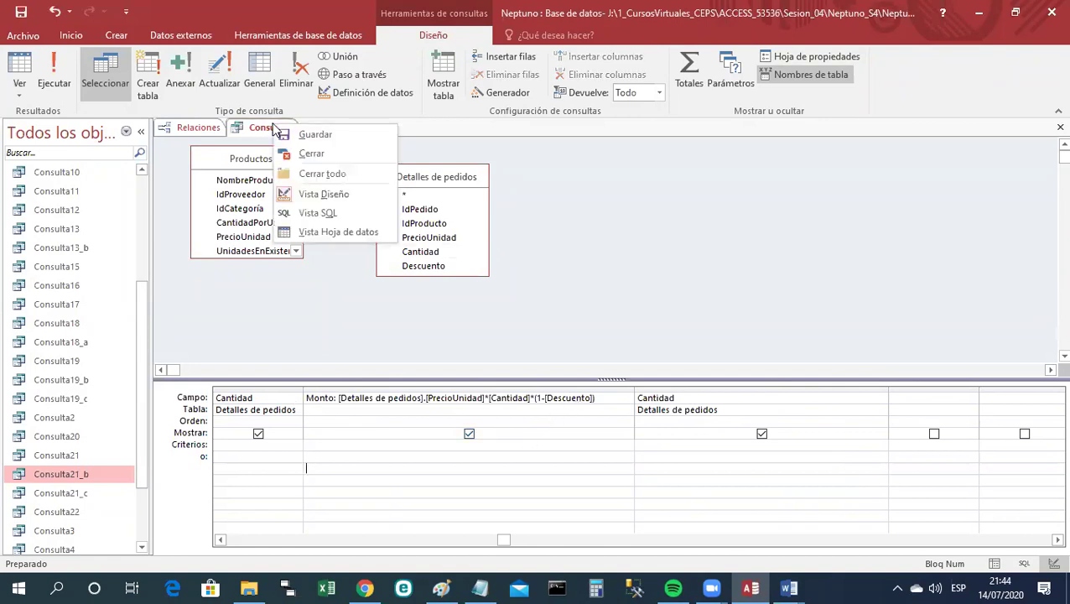
pyautogui.click(329, 231)
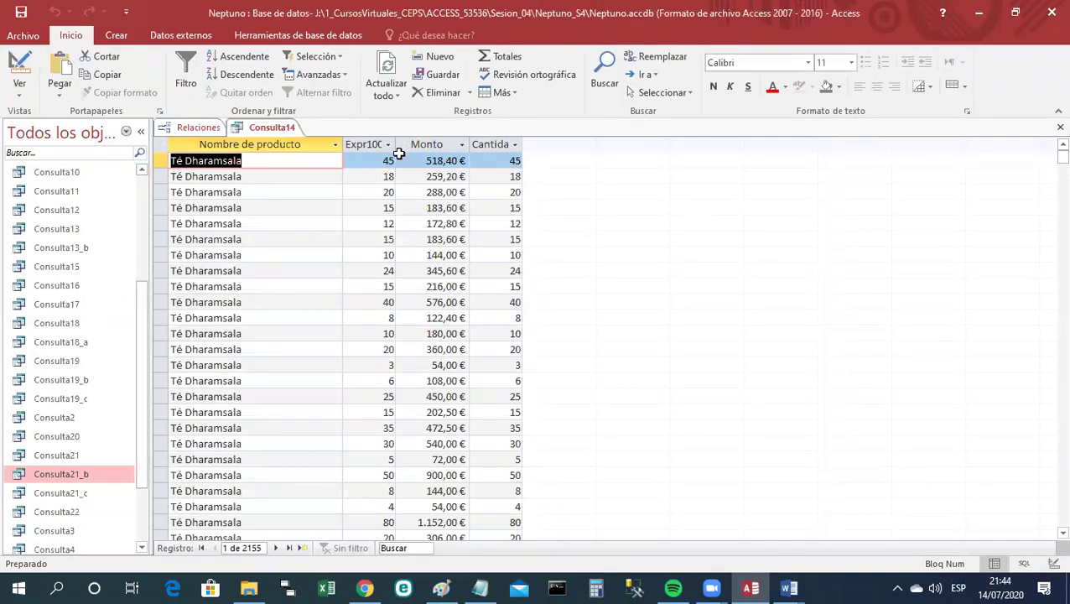
pyautogui.click(367, 145)
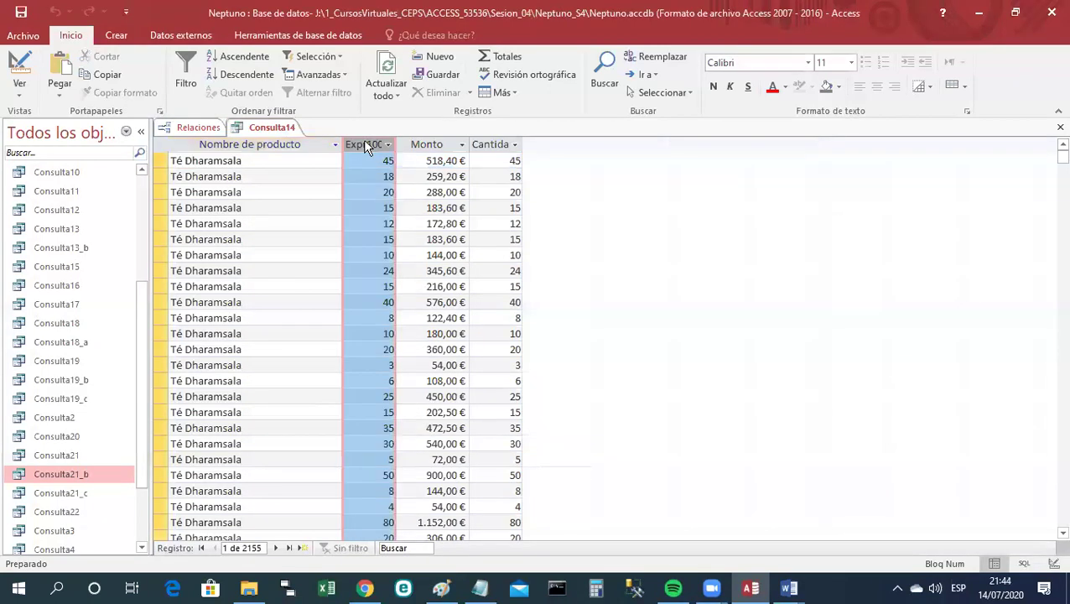
pyautogui.rightClick(263, 130)
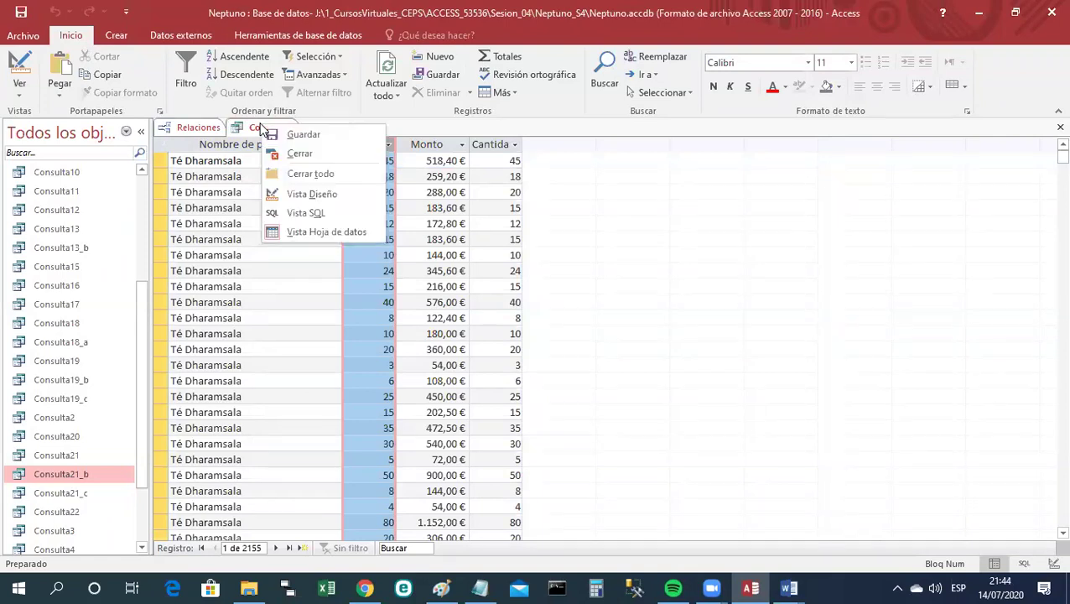
pyautogui.click(317, 196)
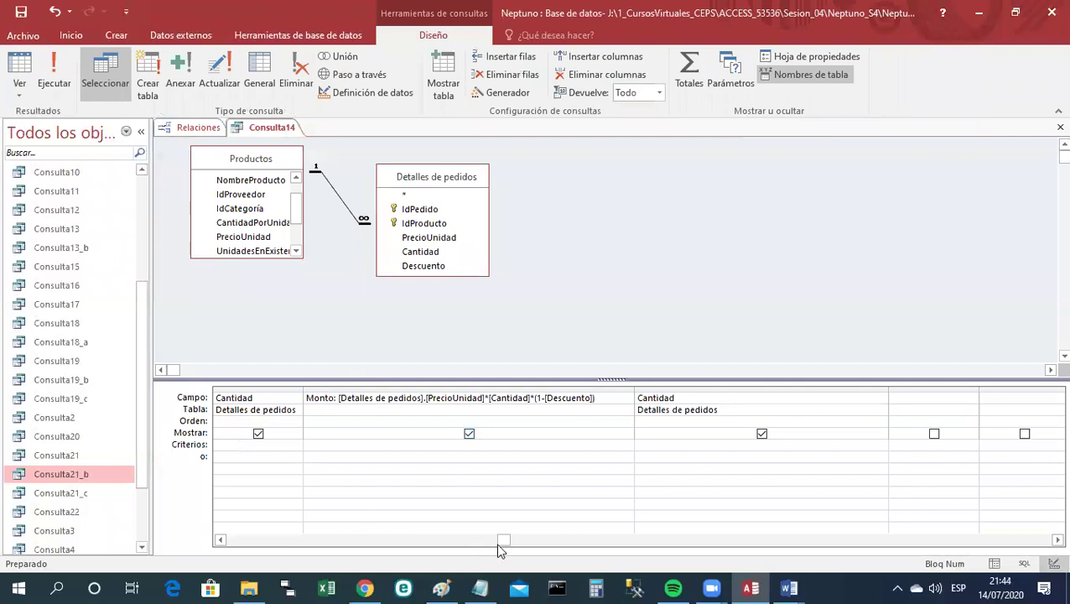
# Cut the duplicate Cantidad column after Monto from the design grid.
pyautogui.click(219, 541)
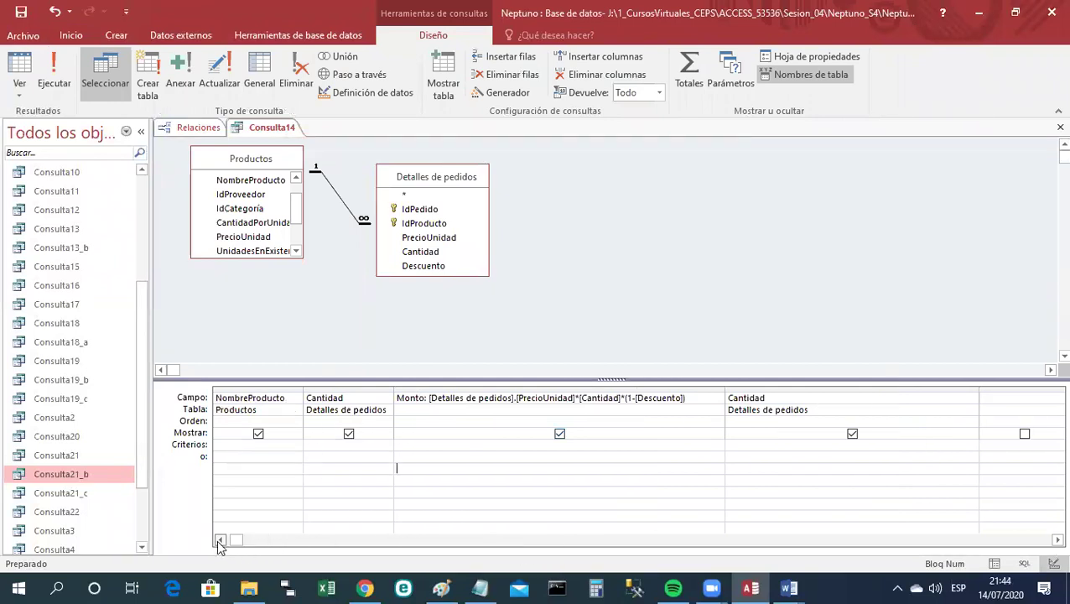
pyautogui.click(760, 389)
pyautogui.rightClick(763, 389)
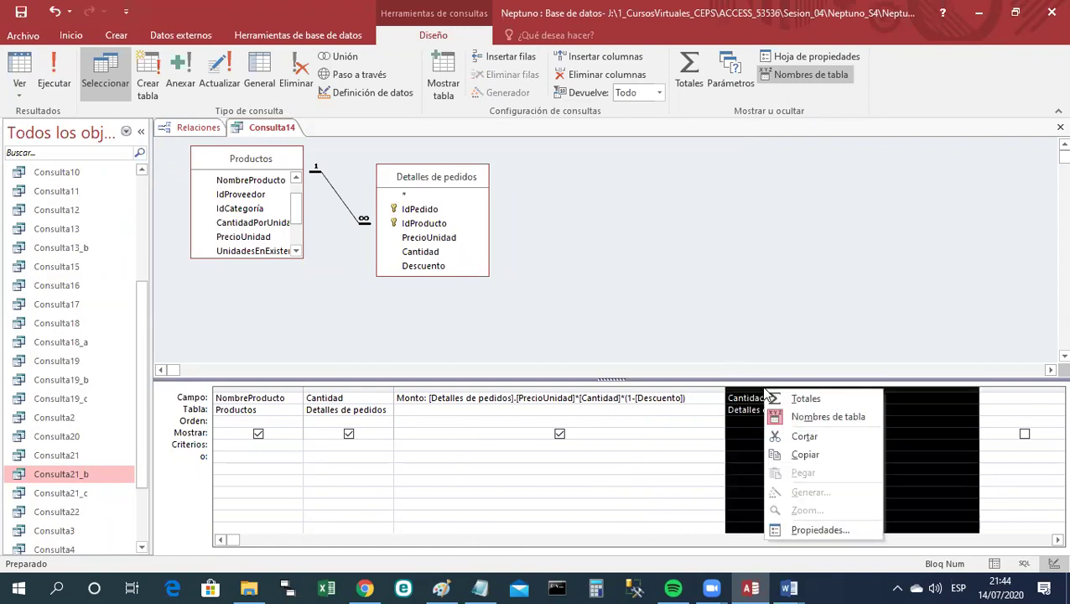
pyautogui.click(794, 436)
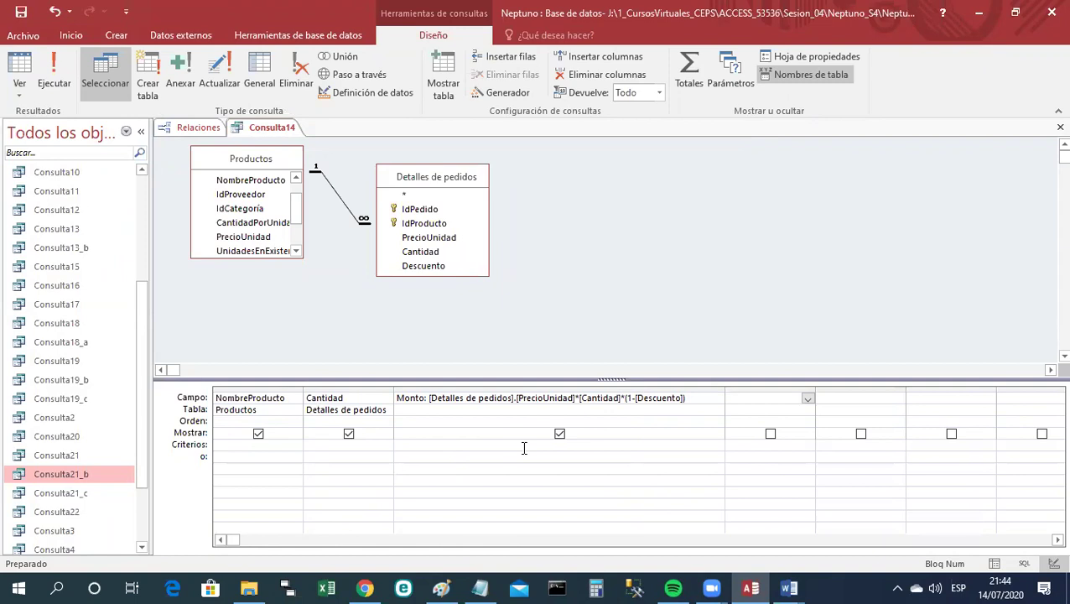
# Review the product, Cantidad and Monto columns in datasheet view and switch back to design view.
pyautogui.rightClick(287, 128)
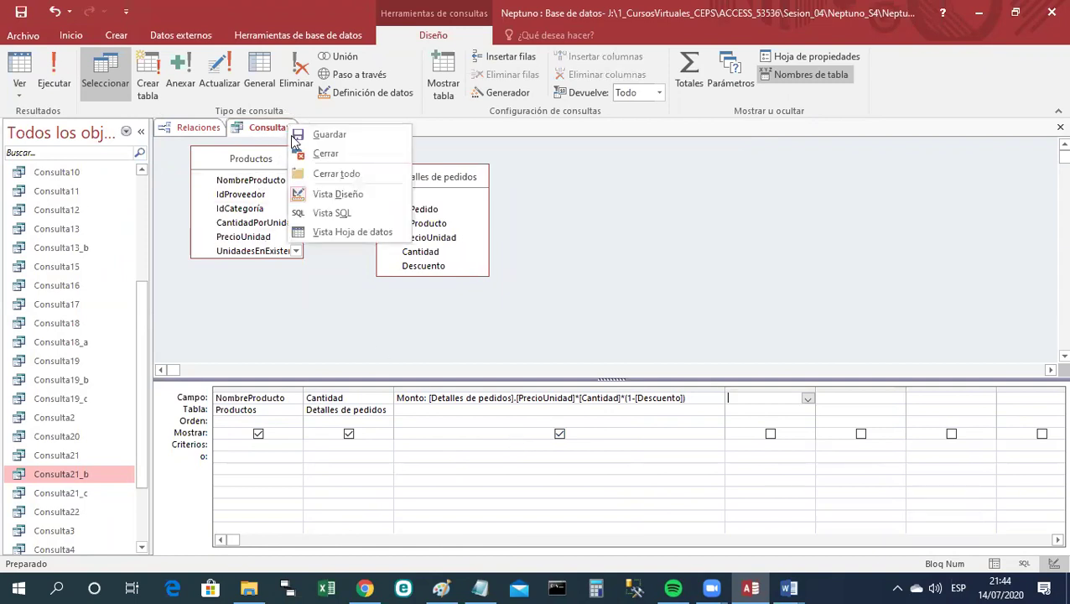
pyautogui.click(338, 233)
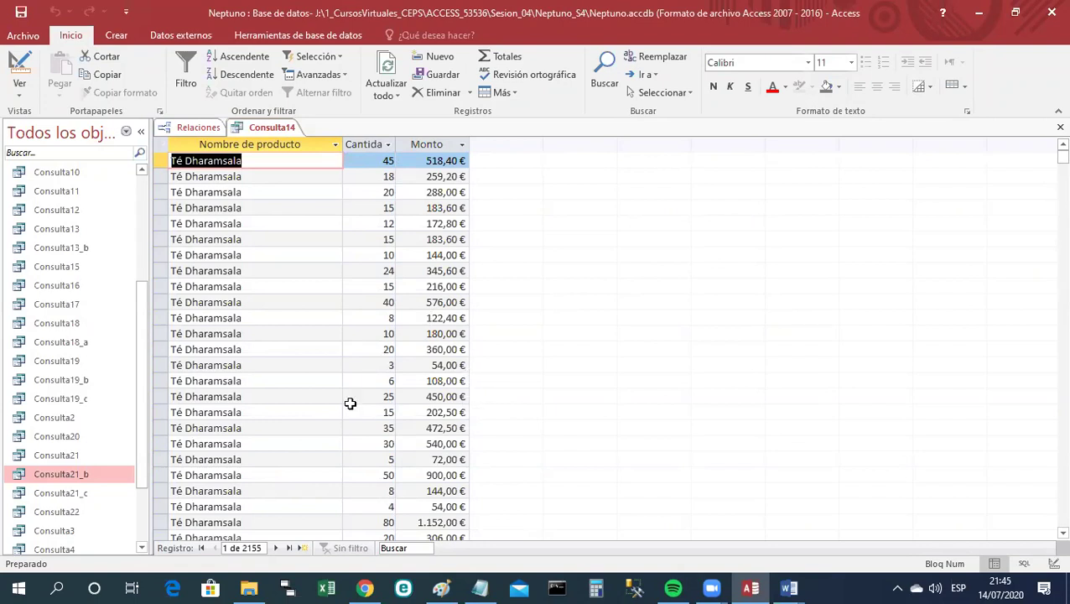
pyautogui.rightClick(289, 130)
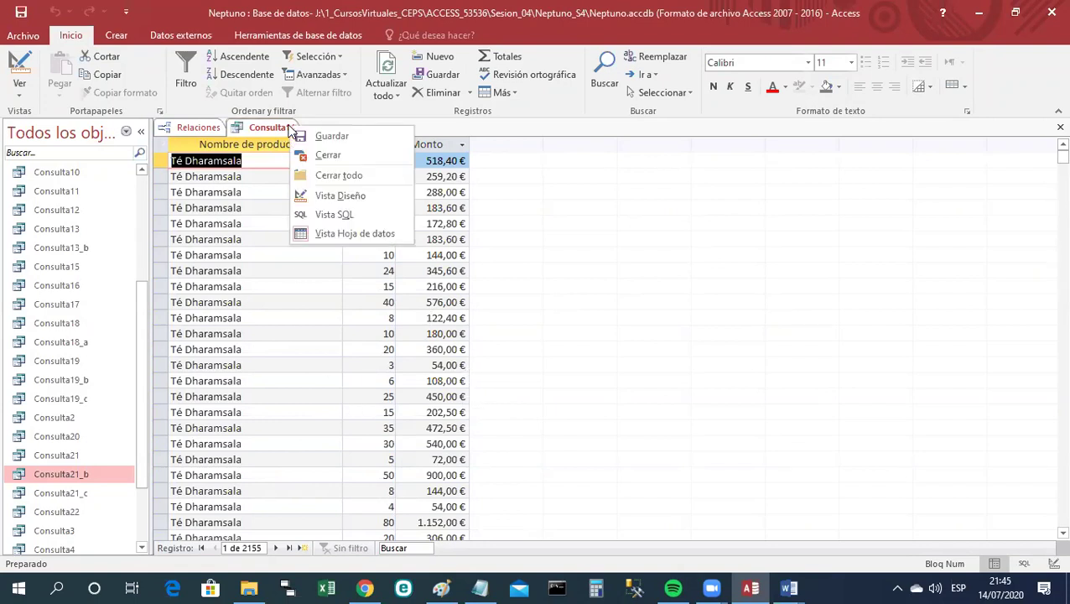
pyautogui.click(358, 195)
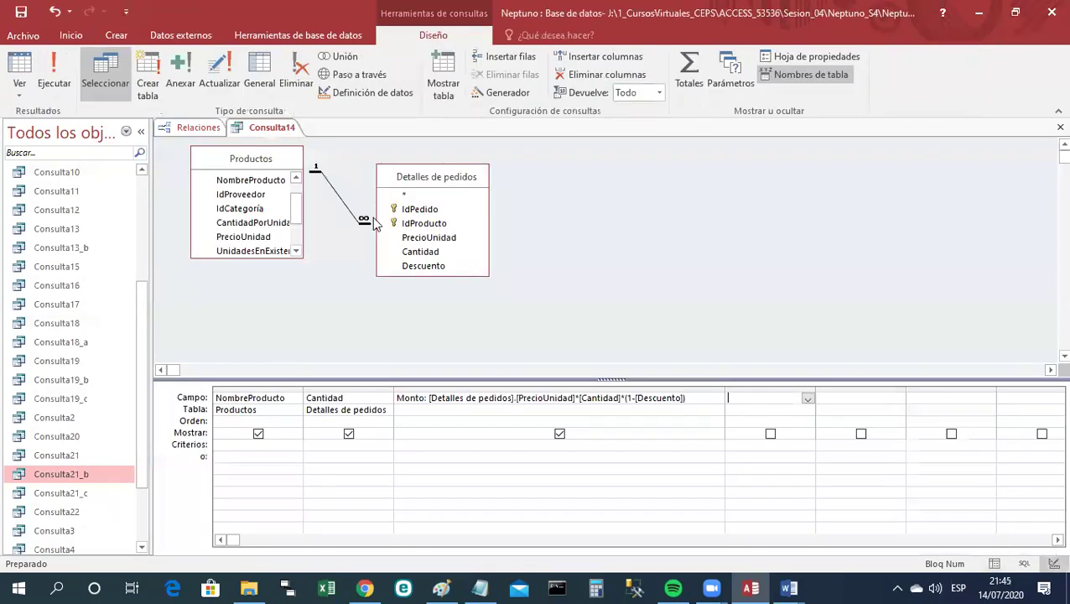
# Turn on Totales for the query and set both Cantidad and Monto to Suma, keeping NombreProducto grouped.
pyautogui.click(689, 83)
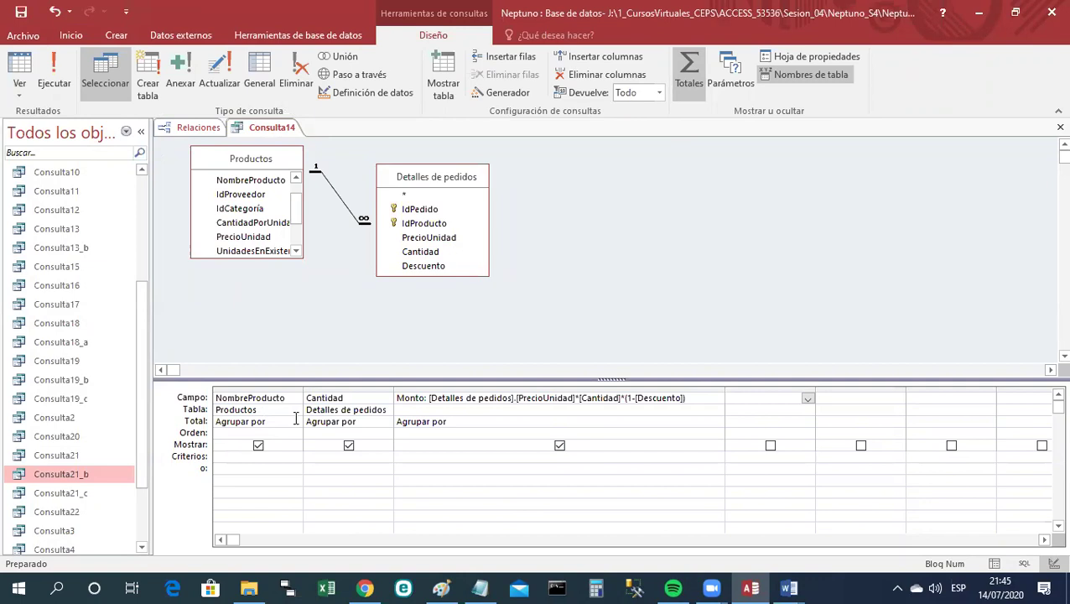
pyautogui.click(386, 421)
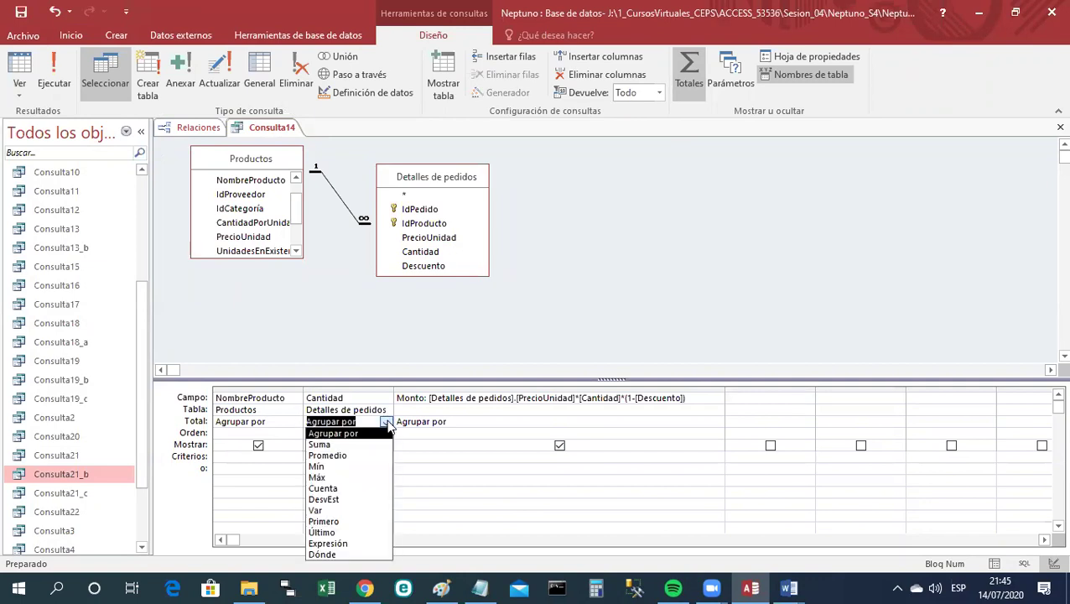
pyautogui.click(369, 444)
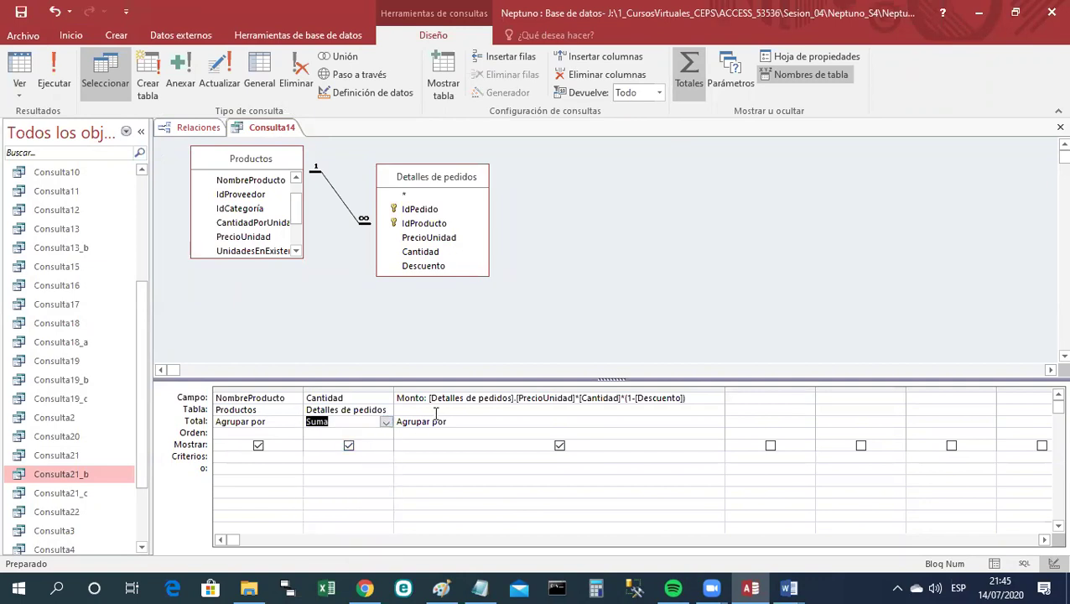
pyautogui.click(647, 421)
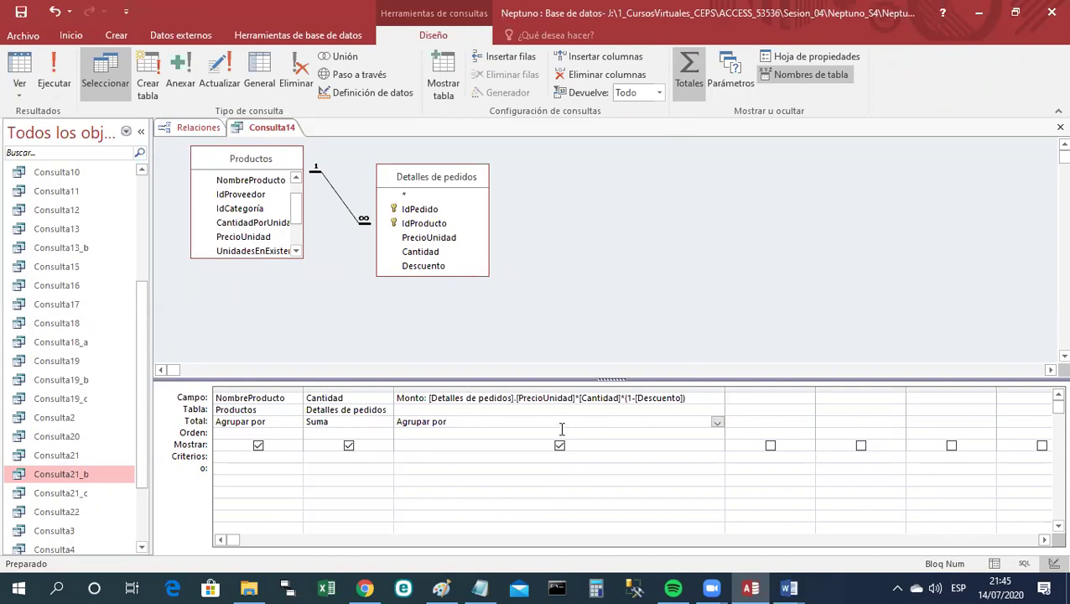
pyautogui.click(716, 423)
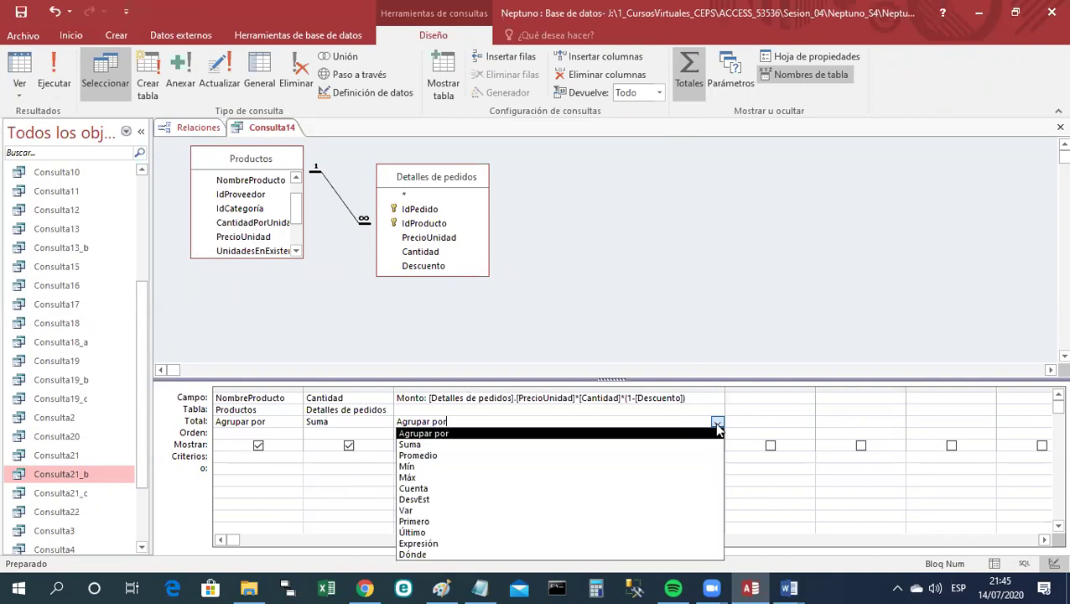
pyautogui.click(491, 444)
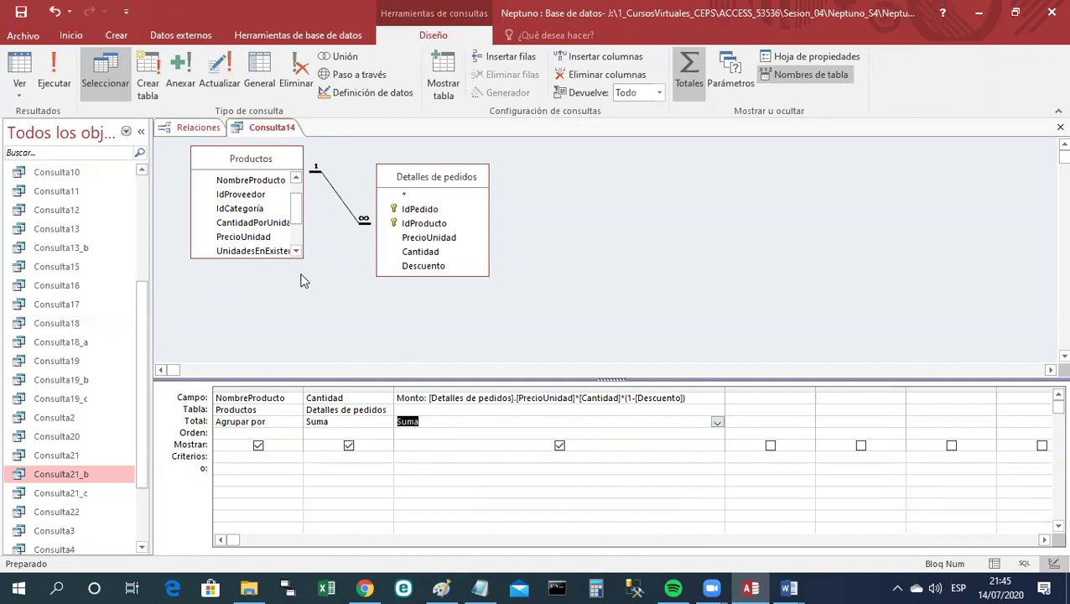
# Preview the summed quantities and amounts per product in datasheet view, then reopen the design.
pyautogui.rightClick(272, 127)
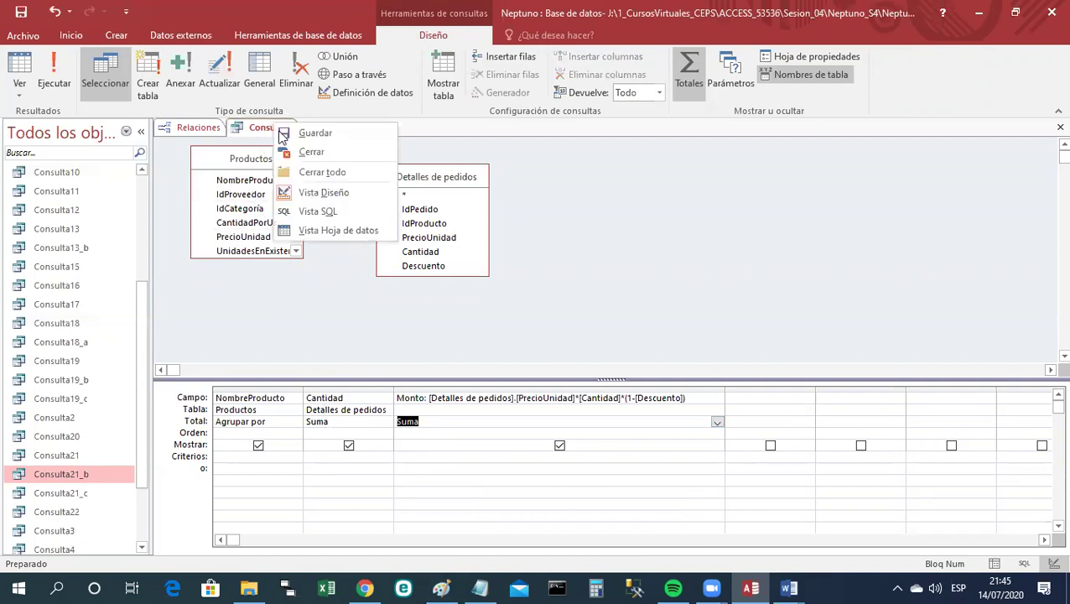
pyautogui.click(332, 228)
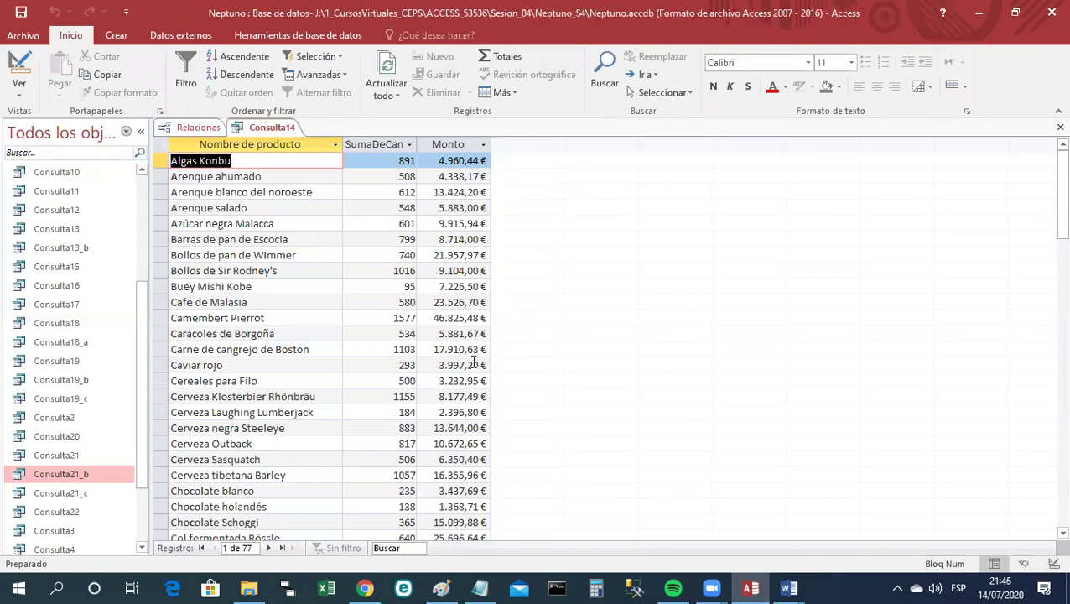
pyautogui.rightClick(254, 126)
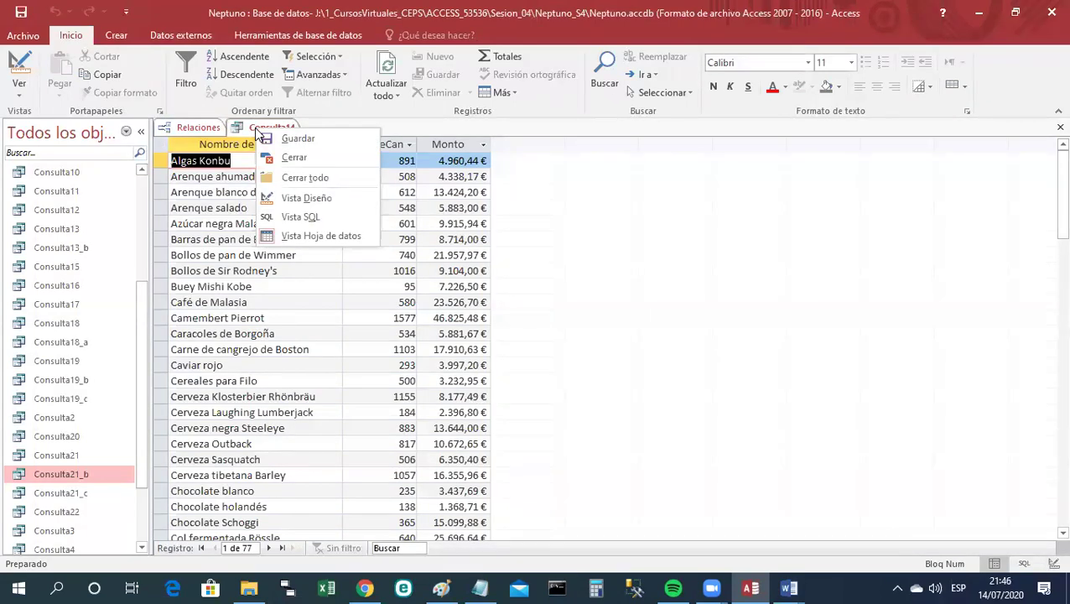
pyautogui.click(309, 198)
# Sort the query by Monto in Descendente order.
pyautogui.click(464, 433)
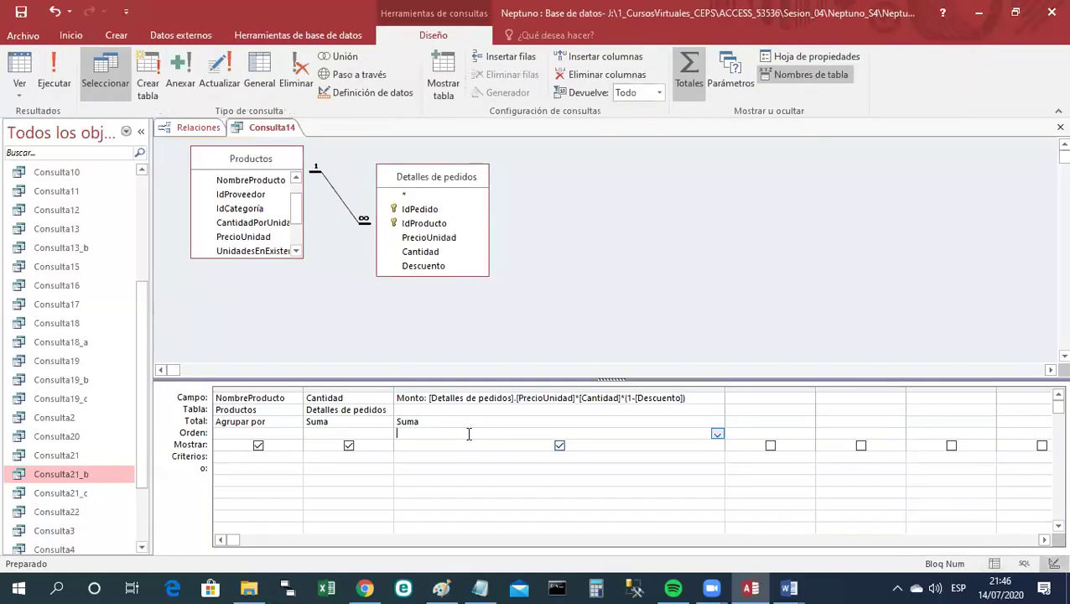
pyautogui.click(717, 435)
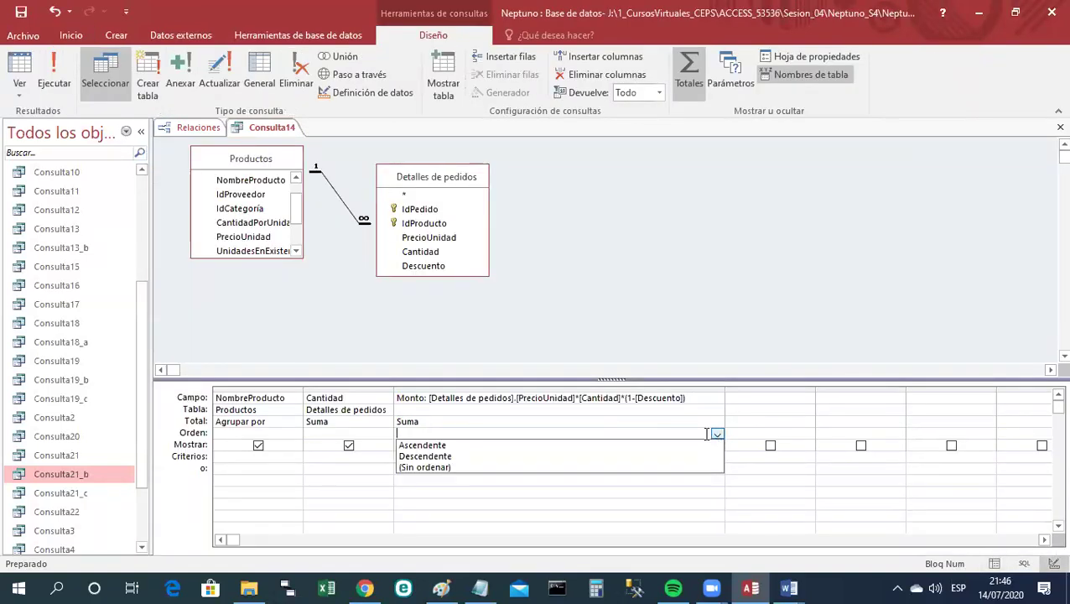
pyautogui.click(604, 457)
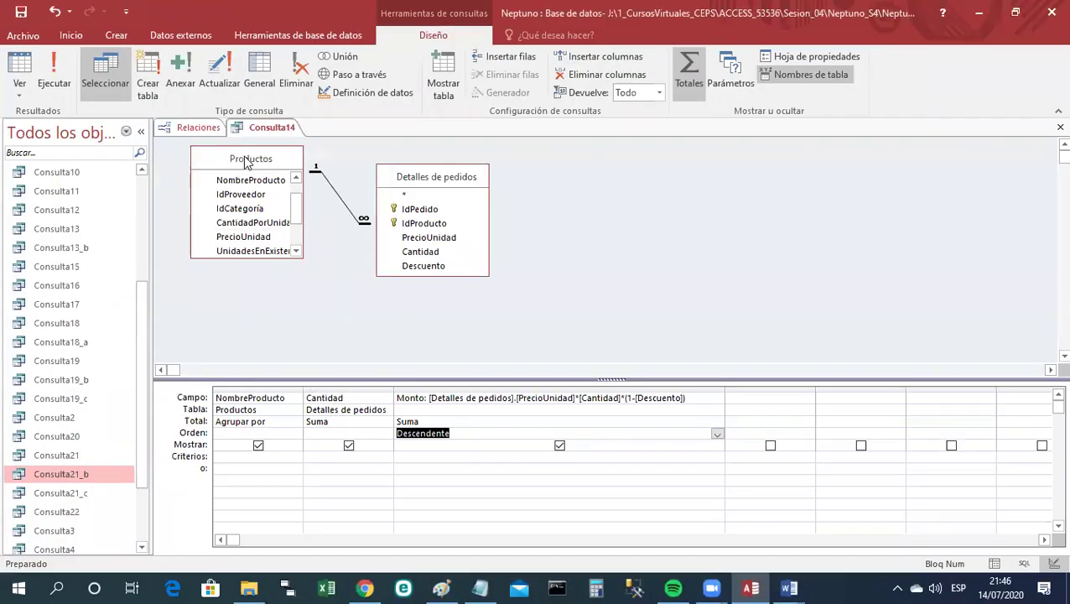
# Examine the sorted results in datasheet view, select the Camembert Pierrot record, and go back to design view.
pyautogui.rightClick(261, 129)
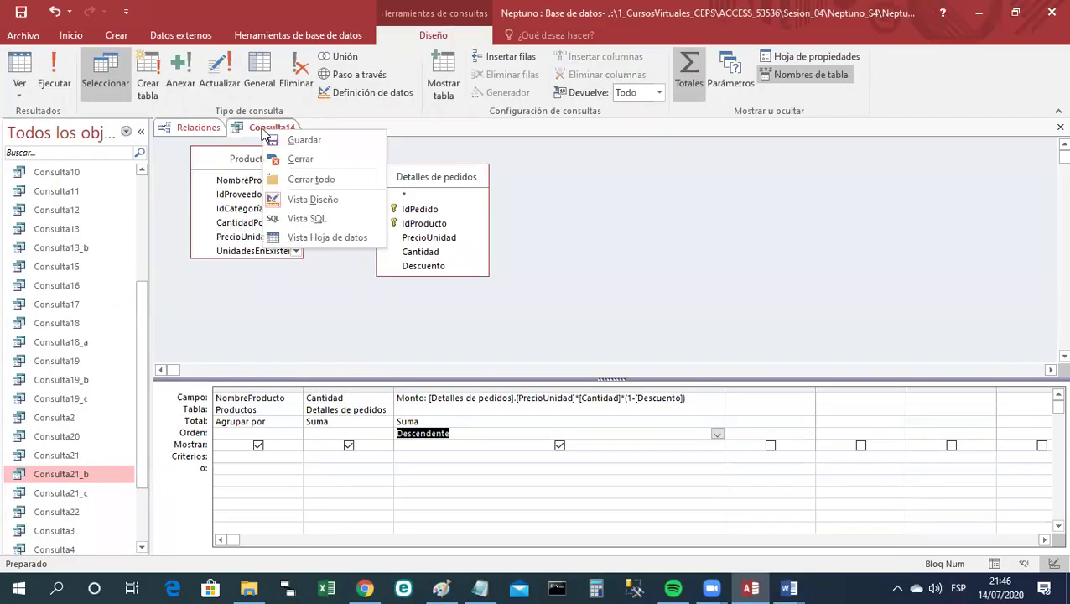
pyautogui.click(303, 238)
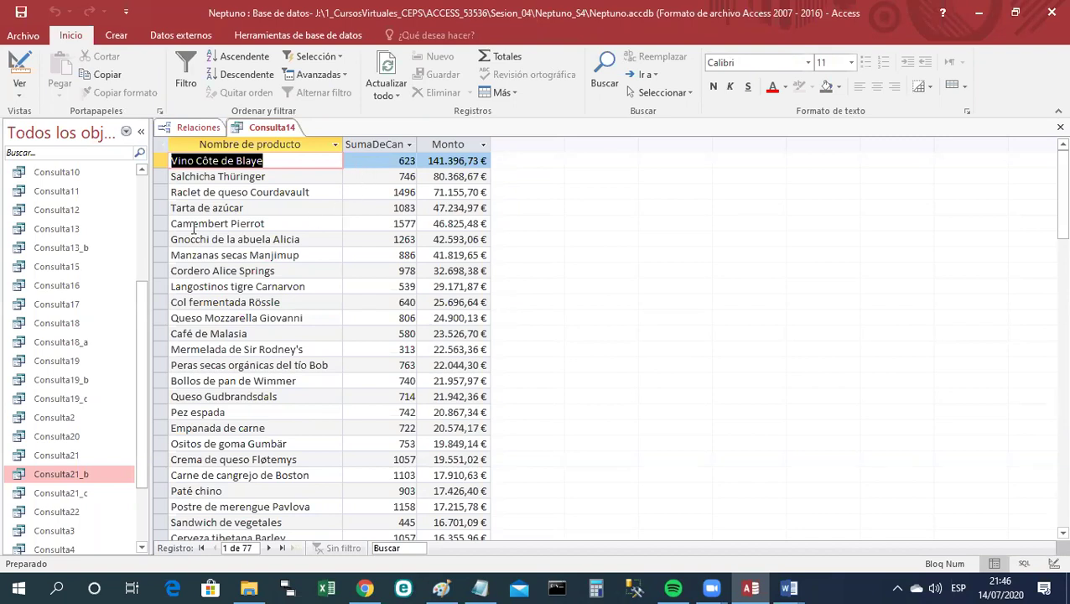
pyautogui.click(156, 226)
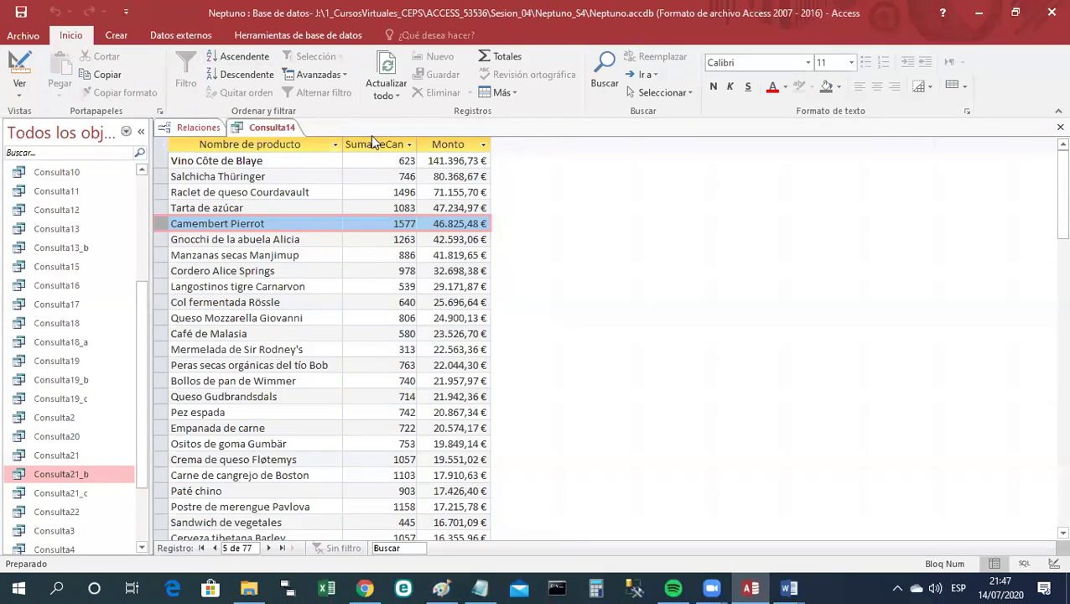
pyautogui.rightClick(277, 130)
pyautogui.click(337, 202)
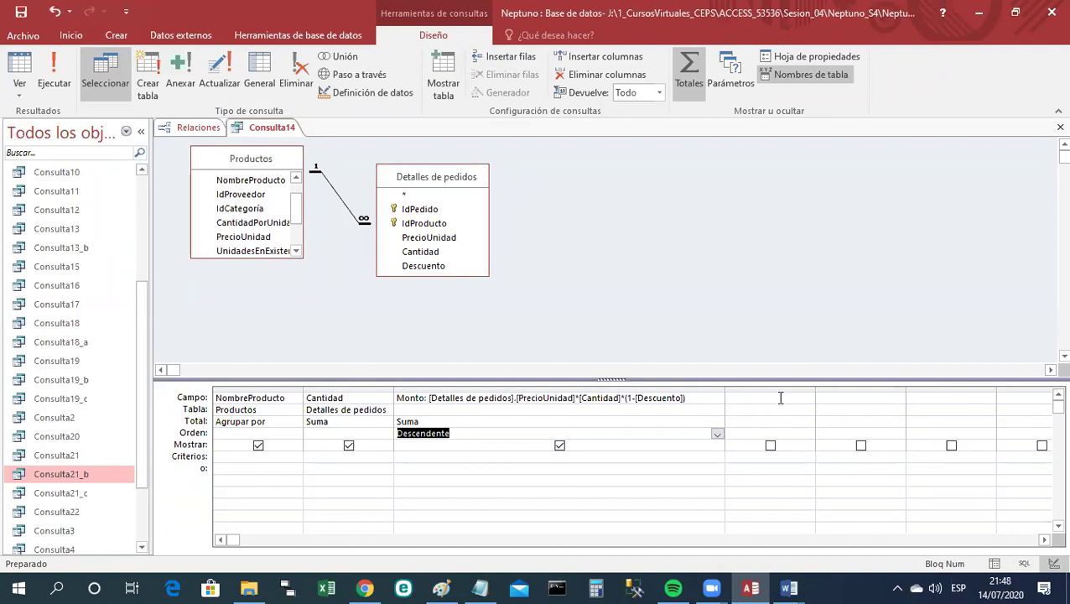
# Add PrecioUnidad from Detalles de pedidos after Monto, set its total to Promedio, and show the results in datasheet view.
pyautogui.moveTo(815, 385); pyautogui.dragTo(852, 384)
pyautogui.click(774, 397)
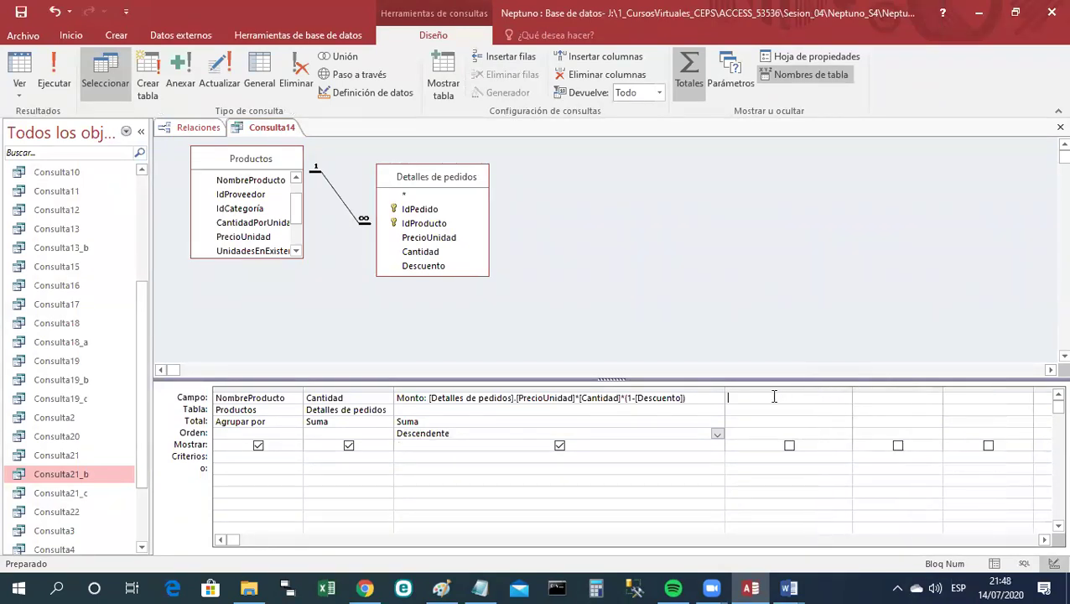
pyautogui.click(448, 240)
pyautogui.moveTo(450, 243); pyautogui.dragTo(752, 400)
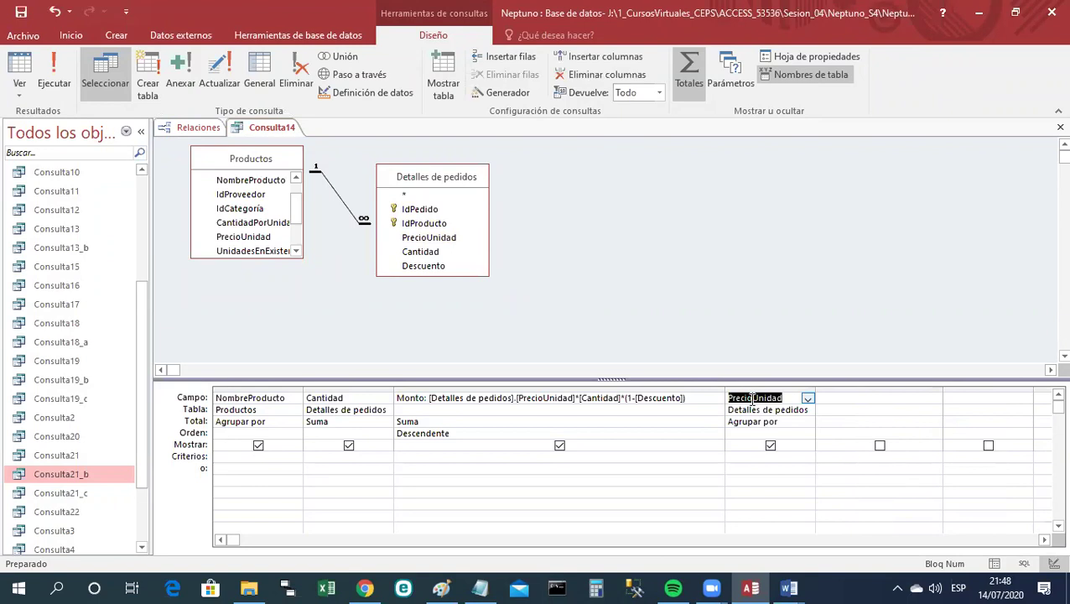
pyautogui.click(788, 422)
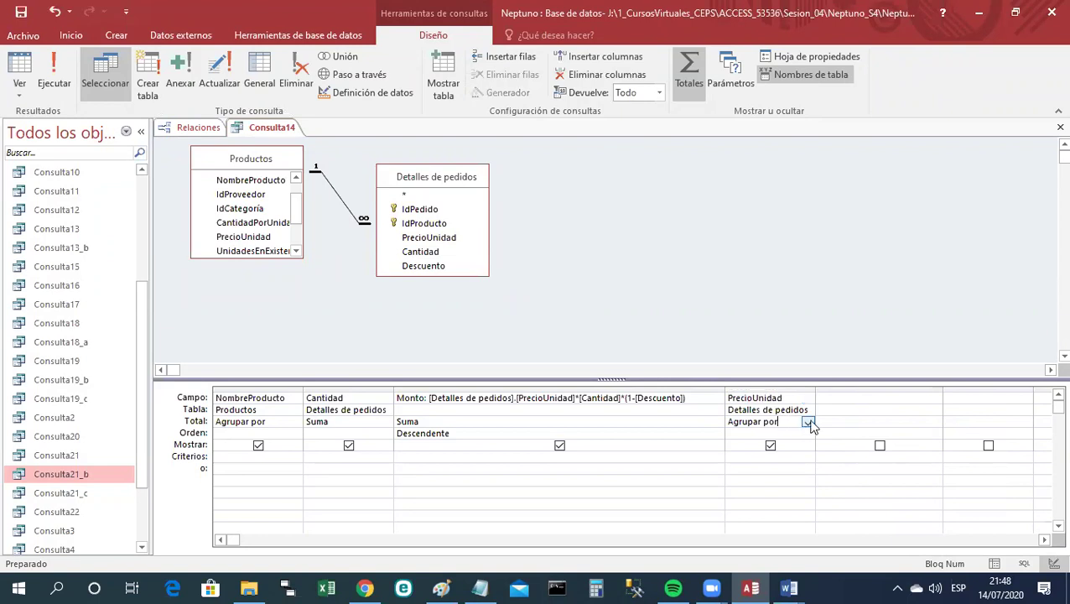
pyautogui.click(807, 423)
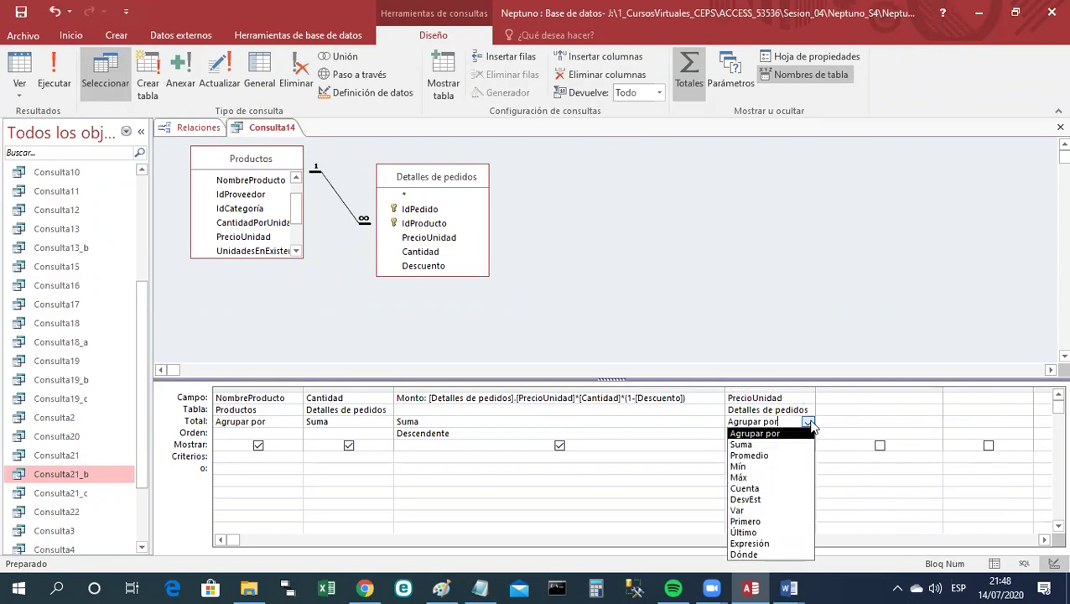
pyautogui.click(782, 456)
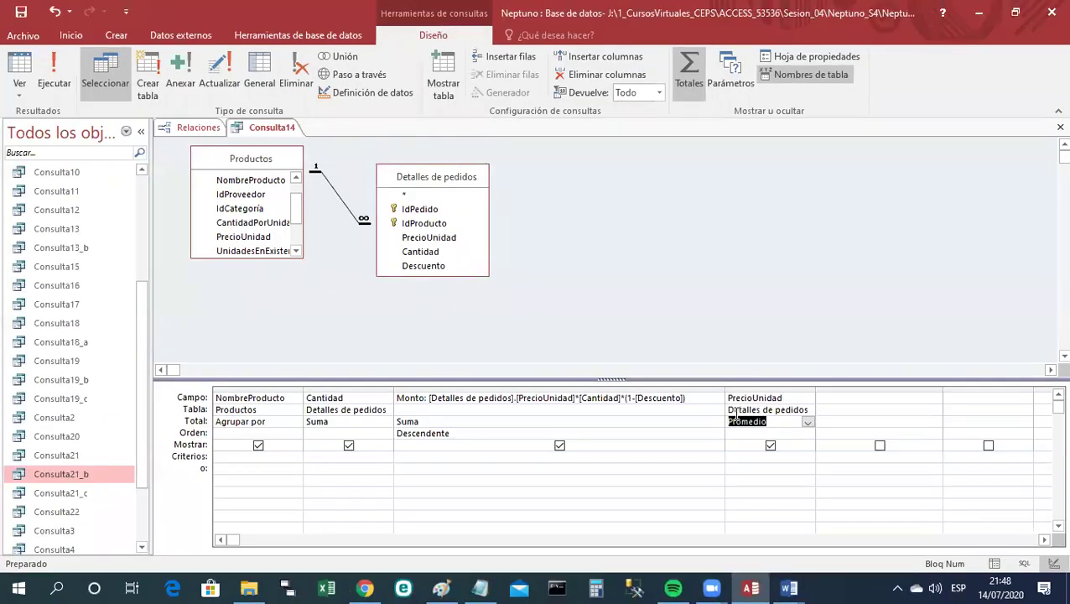
pyautogui.rightClick(255, 127)
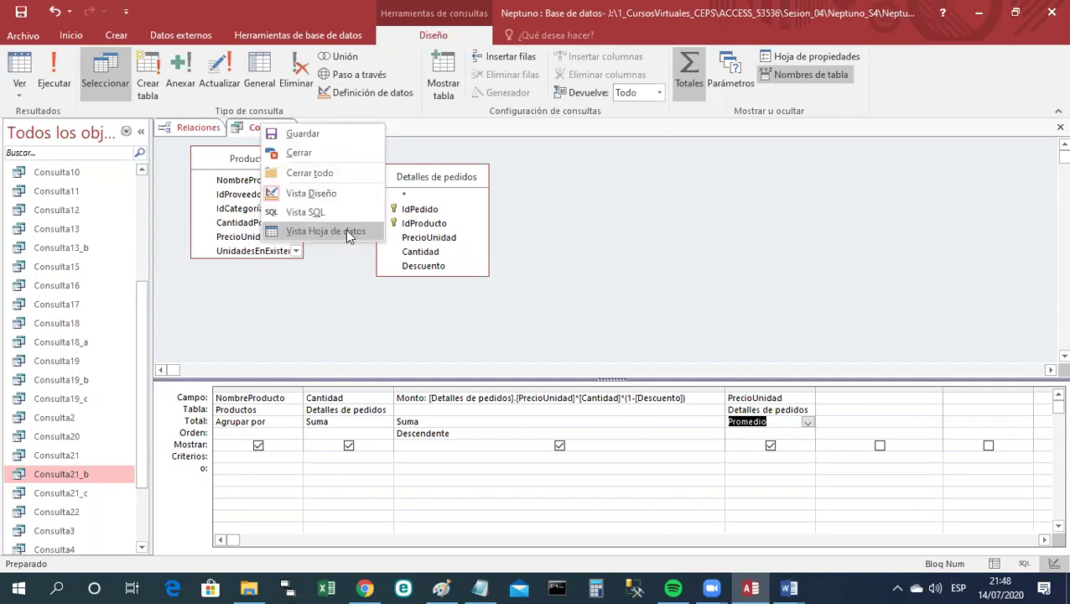
pyautogui.click(348, 234)
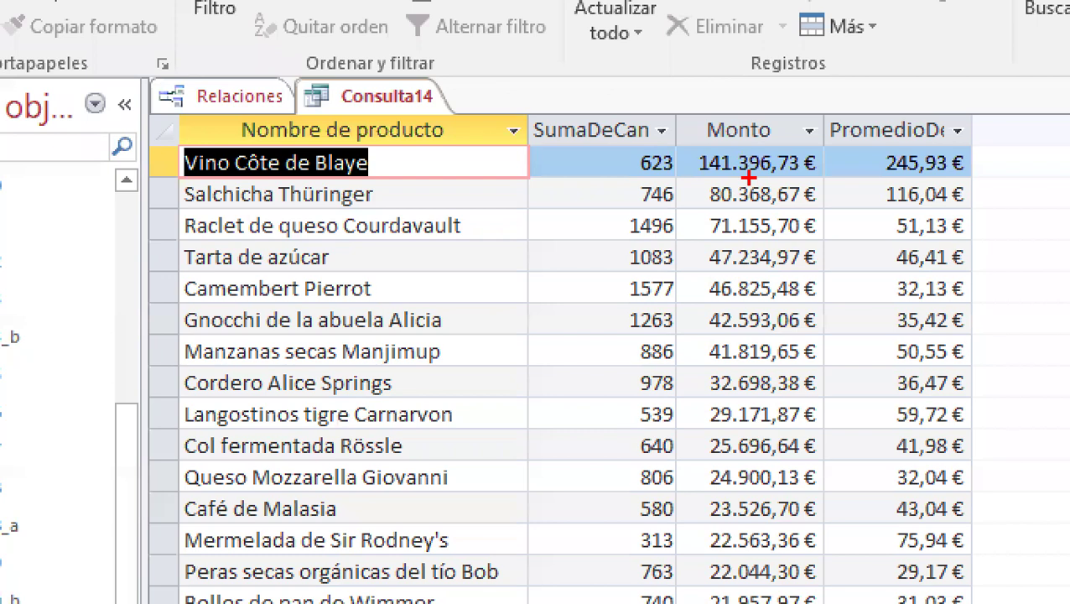
pyautogui.moveTo(103, 310)
pyautogui.mouseDown()
pyautogui.moveTo(496, 319)
pyautogui.moveTo(686, 307)
pyautogui.mouseUp()
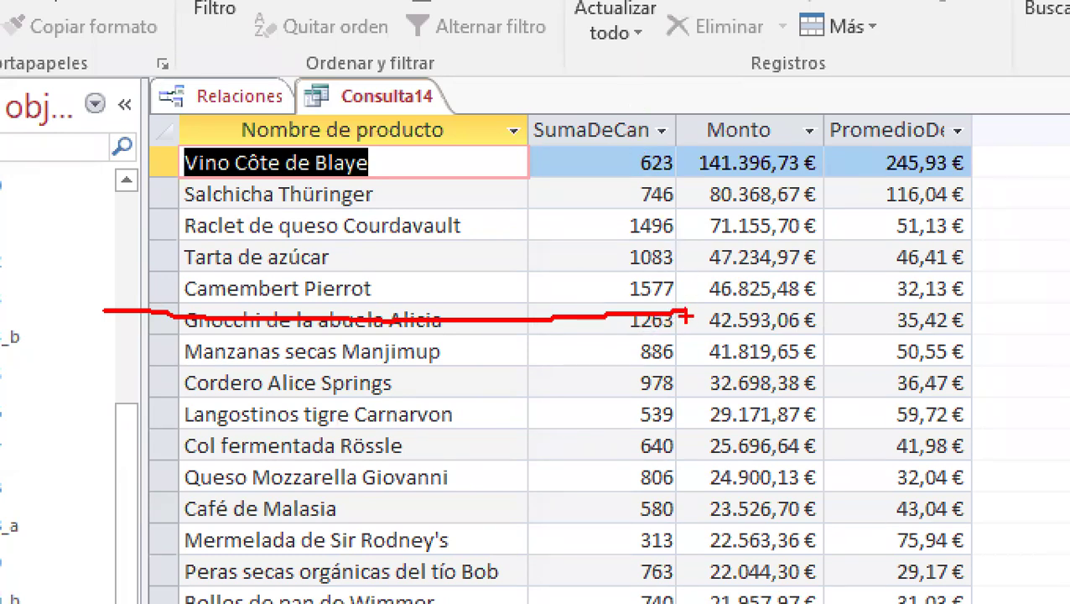
pyautogui.moveTo(686, 309); pyautogui.dragTo(1038, 317)
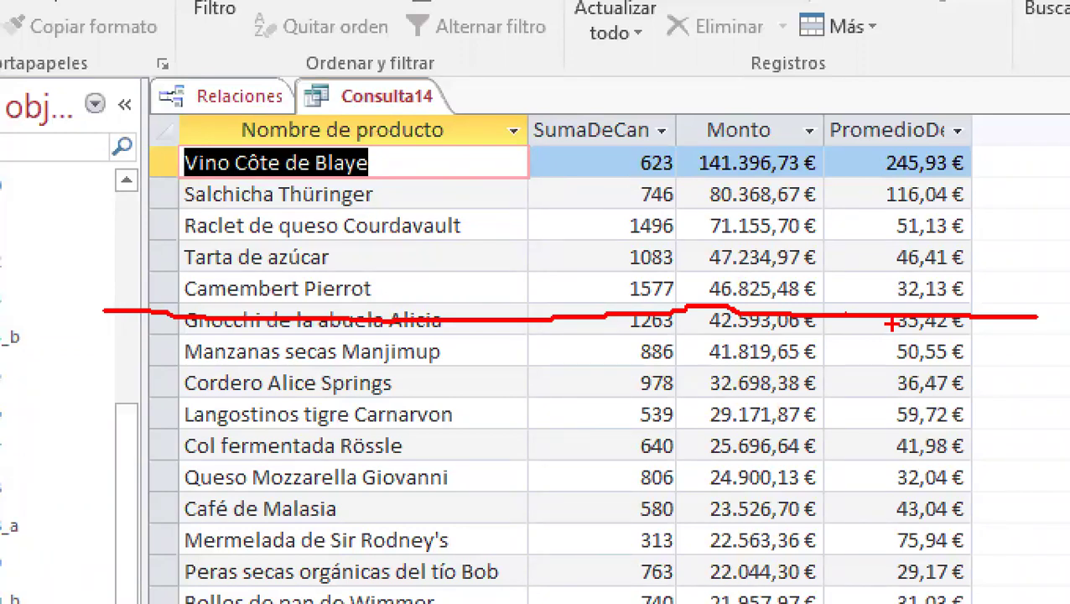
pyautogui.press('Escape')
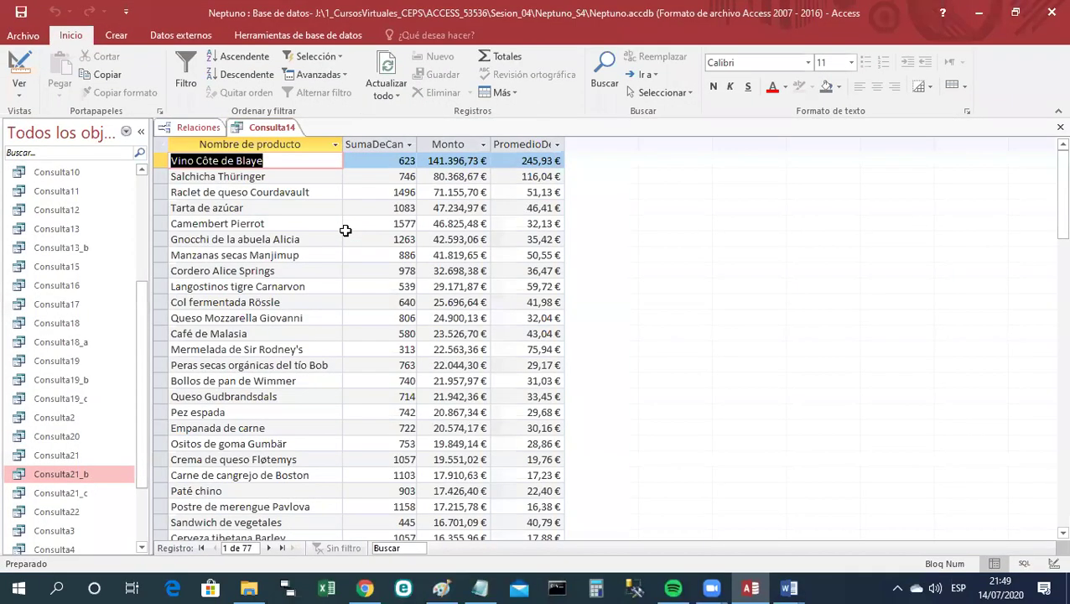
# Widen the PromedioDePrecioUnidad, Monto and SumaDeCantidad columns so their full headings fit in the datasheet.
pyautogui.moveTo(562, 144); pyautogui.dragTo(642, 143)
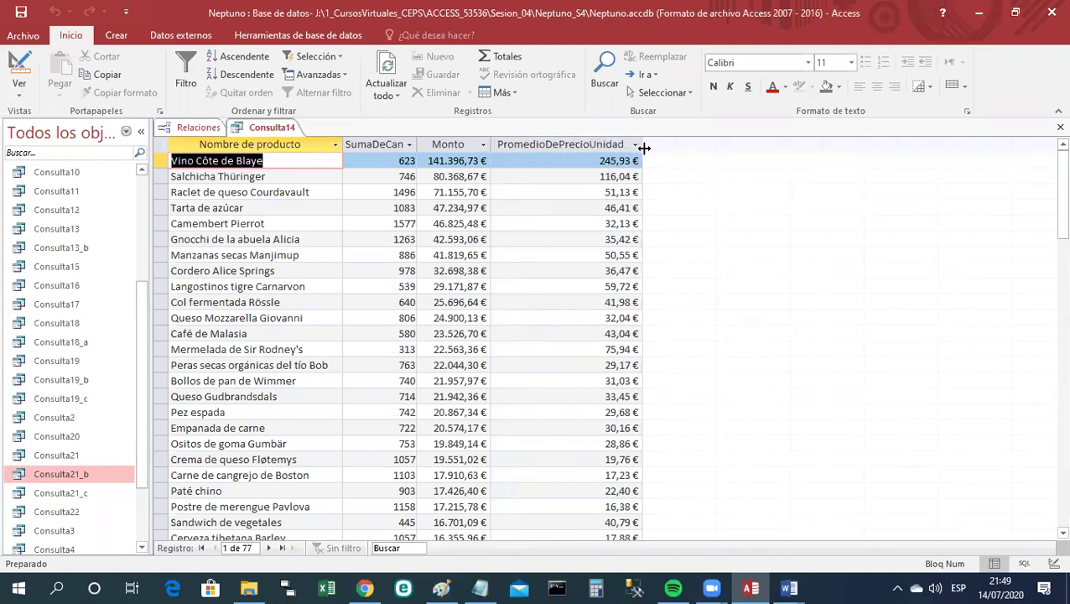
pyautogui.moveTo(488, 144); pyautogui.dragTo(501, 145)
pyautogui.moveTo(426, 144); pyautogui.dragTo(458, 144)
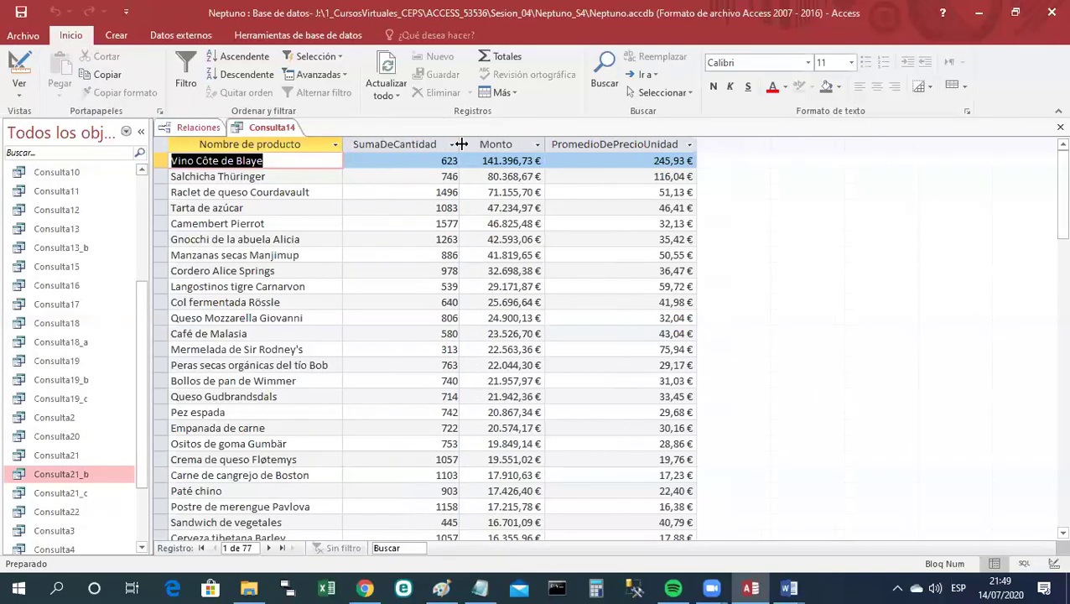
pyautogui.click(537, 380)
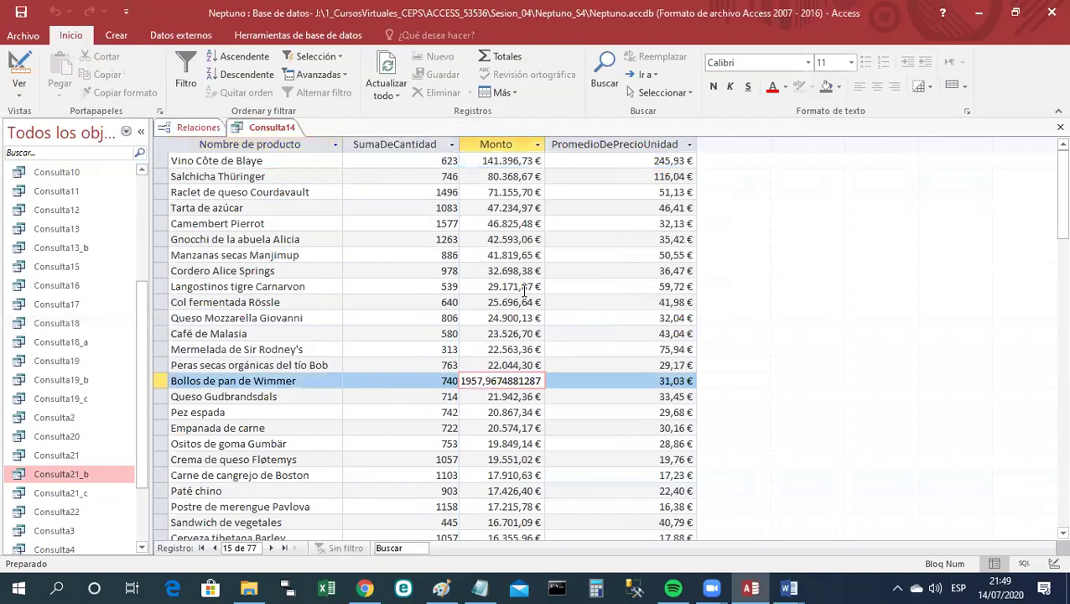
# Return the query to design view and save it under the name Consulta23.
pyautogui.rightClick(274, 130)
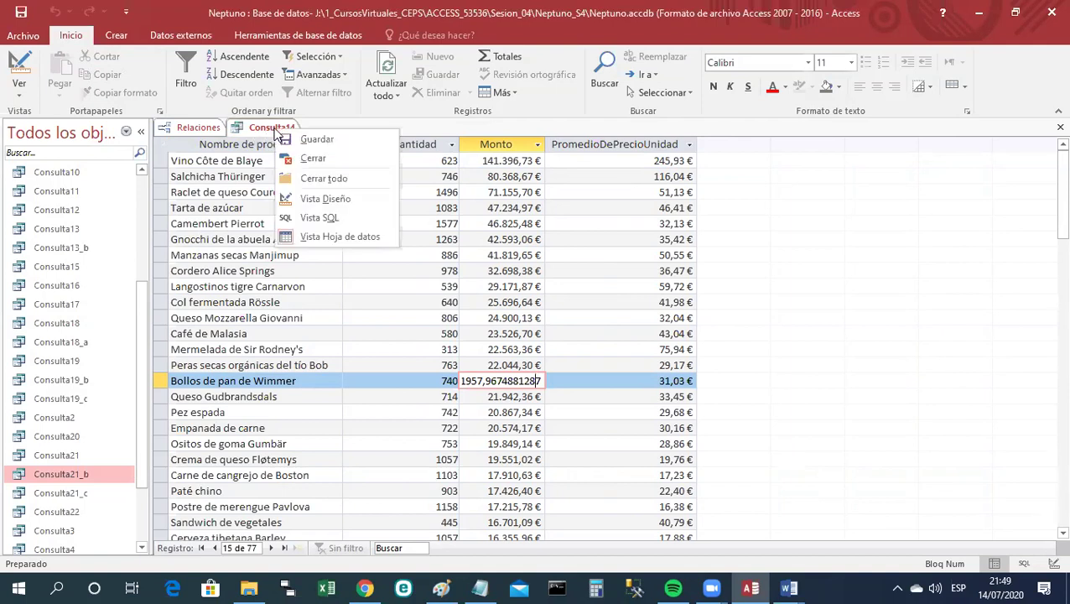
pyautogui.click(322, 201)
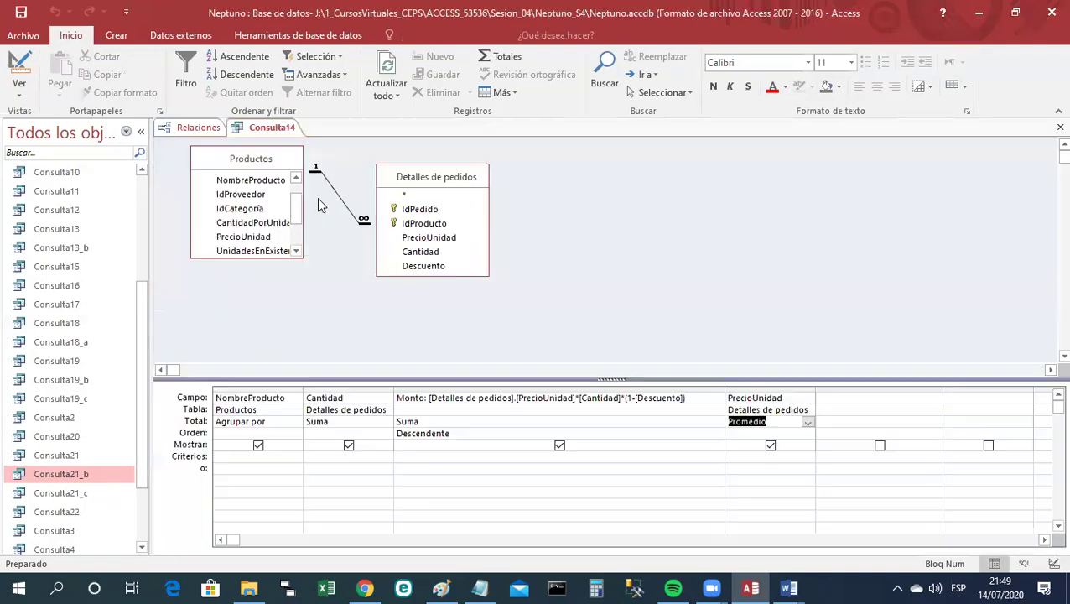
pyautogui.rightClick(278, 132)
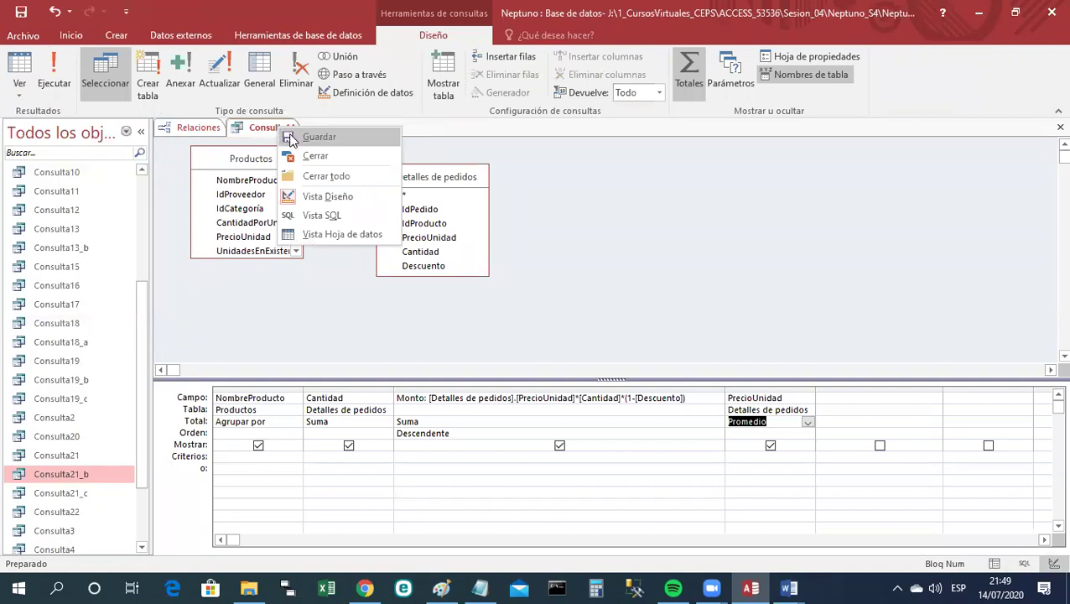
pyautogui.click(289, 137)
pyautogui.click(506, 206)
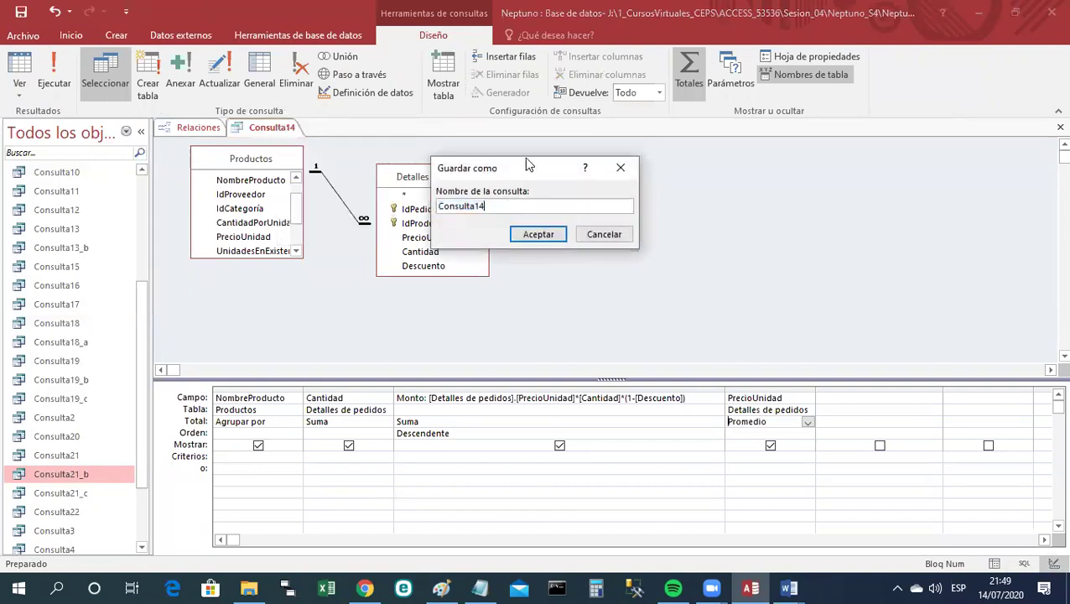
pyautogui.press('BackSpace')
pyautogui.press('BackSpace')
pyautogui.write('23')
pyautogui.click(540, 235)
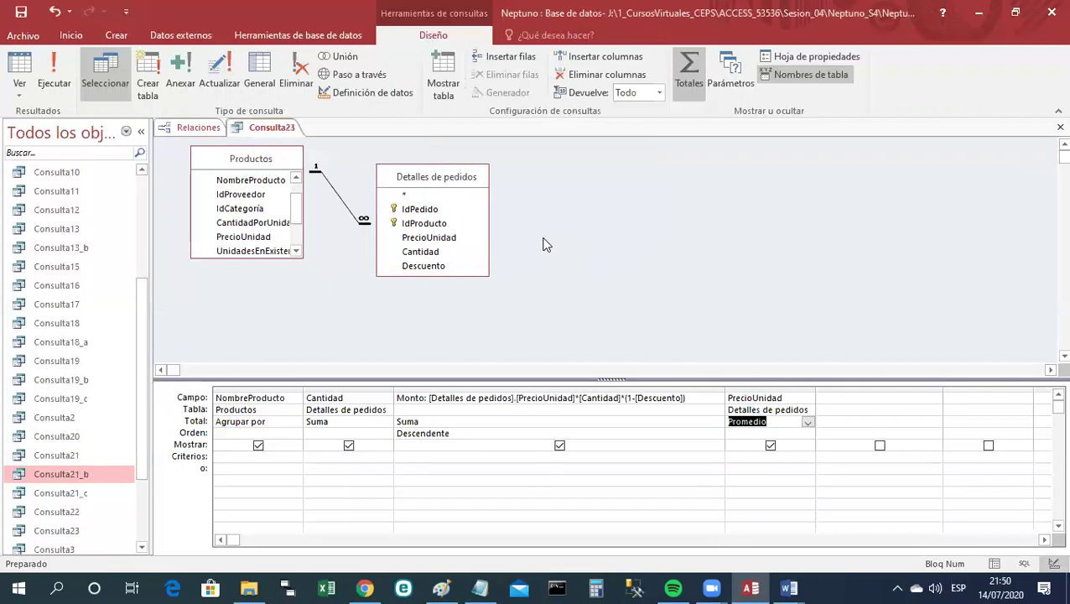
# Copy Consulta23's SQL statement into the Word document Códigos SQL de la Sesión 4.docx below the CONSULTA 23 heading.
pyautogui.rightClick(287, 131)
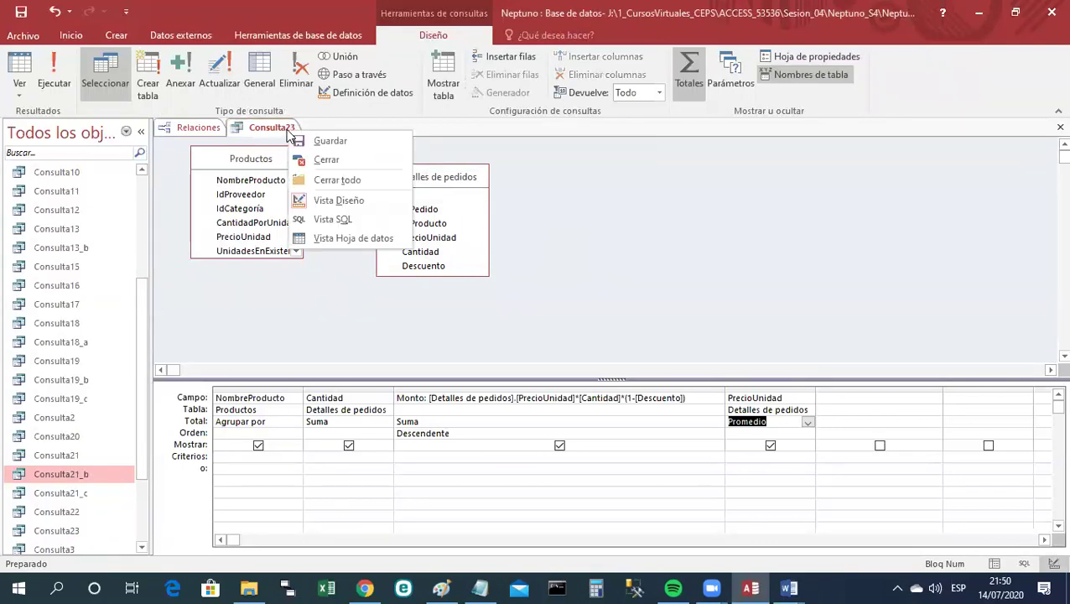
pyautogui.click(344, 223)
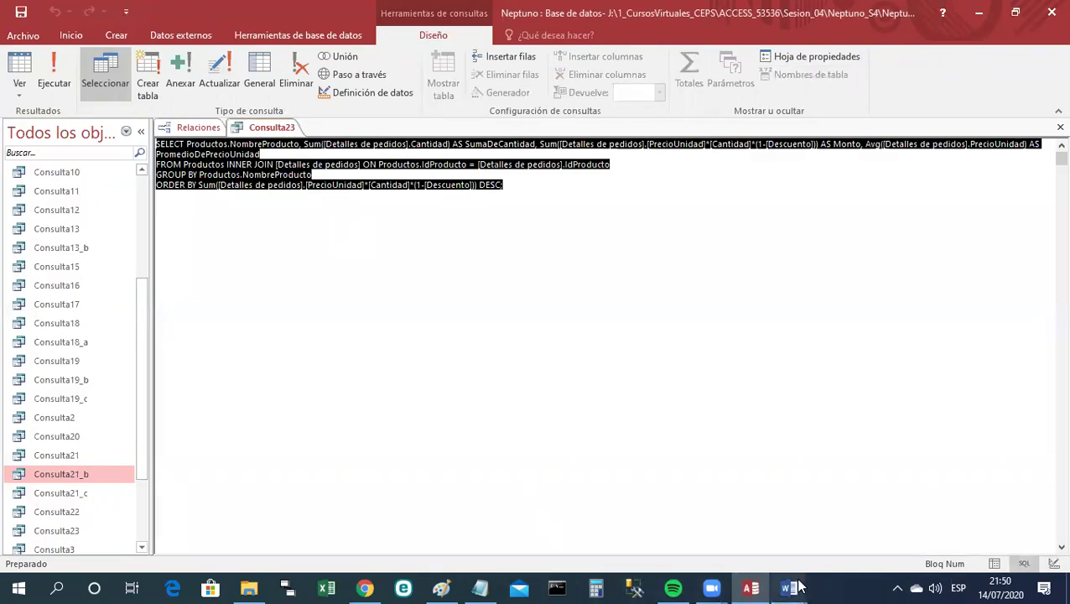
pyautogui.moveTo(792, 587)
pyautogui.click(737, 551)
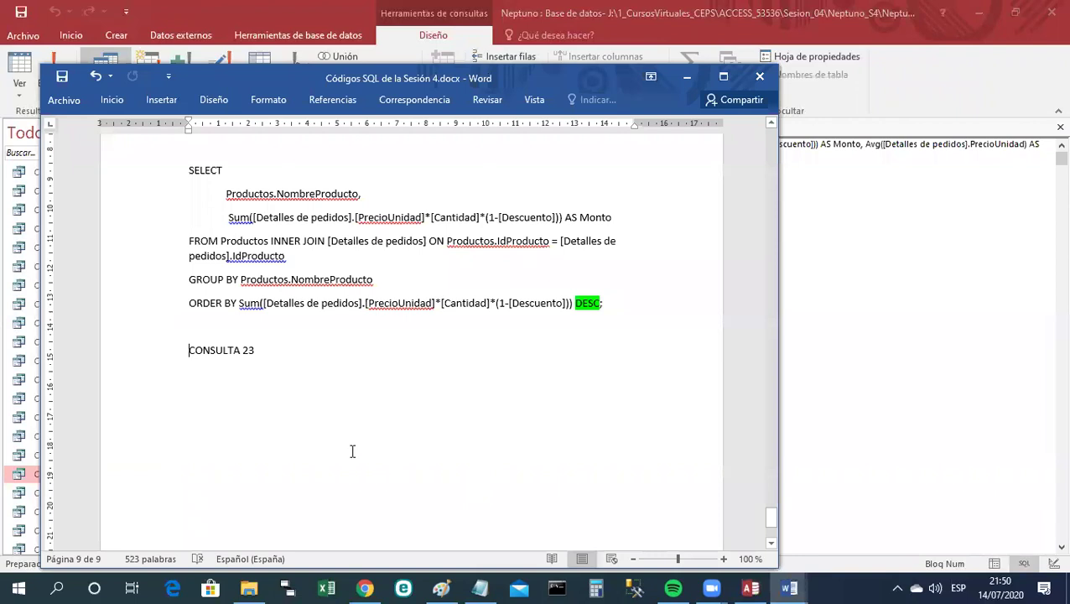
pyautogui.click(300, 363)
pyautogui.press('Return')
pyautogui.press('Return')
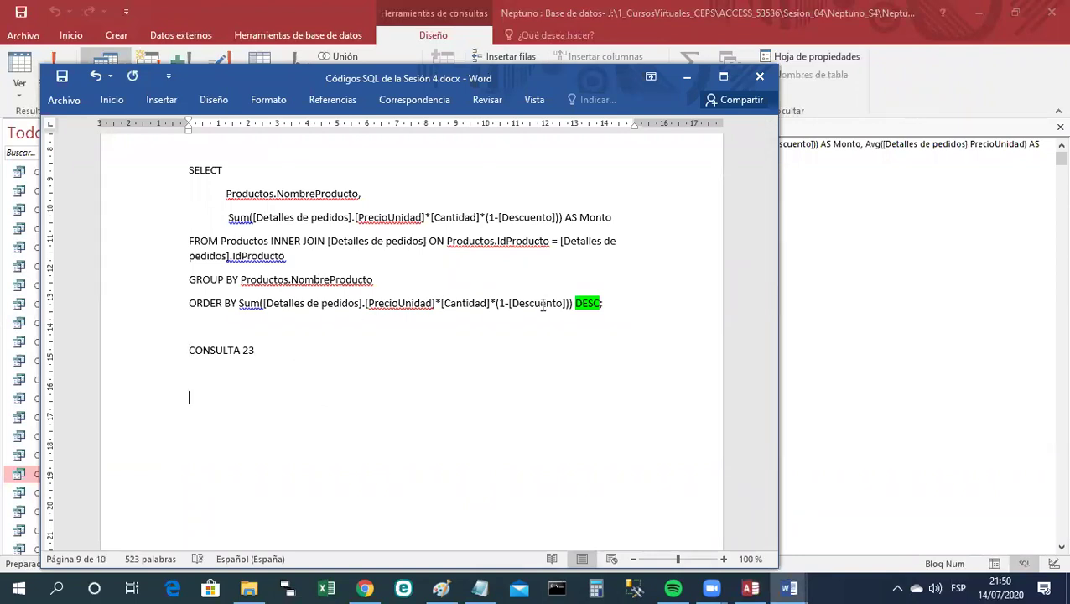
pyautogui.write('SELECT Productos.NombreProducto, Sum([Detalles de pedidos].Cantidad) AS SumaDeCantidad, Sum([Detalles de pedidos].[PrecioUnidad]*[Cantidad]*(1-[Descuento])) AS Monto, Avg([Detalles de pedidos].PrecioUnidad) AS PromedioDePrecioUnidad FROM Productos INNER JOIN [Detalles de pedidos] ON Productos.IdProducto = [Detalles de pedidos].IdProducto GROUP BY Productos.NombreProducto ORDER BY Sum([Detalles de pedidos].[PrecioUnidad]*[Cantidad]*(1-[Descuento])) DESC;')
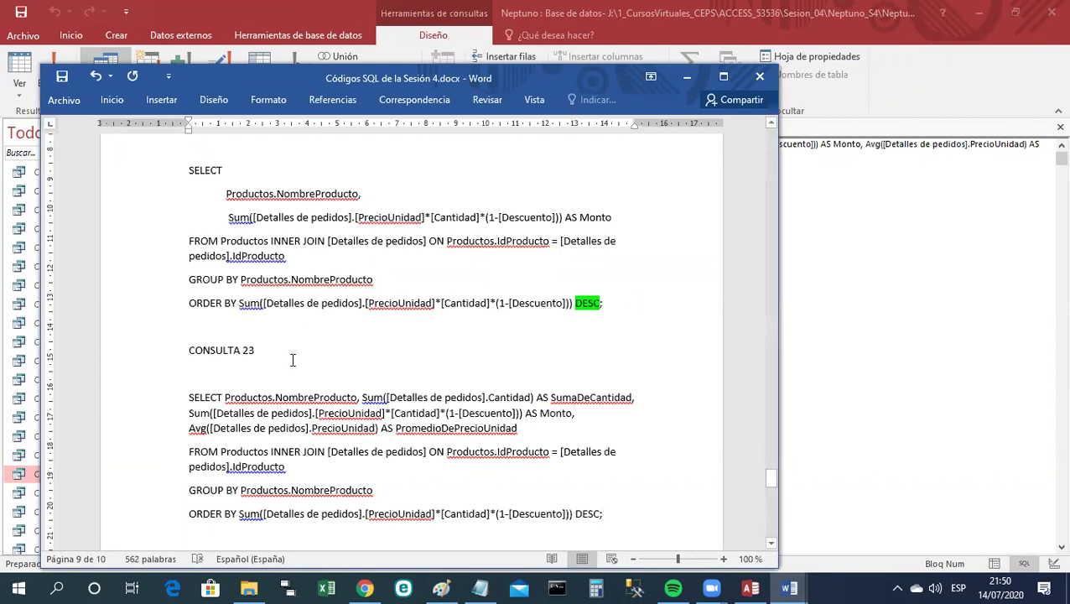
# Arrange the CONSULTA 23 SELECT fields on indented lines below SELECT, from Productos.NombreProducto through the Avg expression.
pyautogui.click(225, 398)
pyautogui.press('Return')
pyautogui.press('Tab')
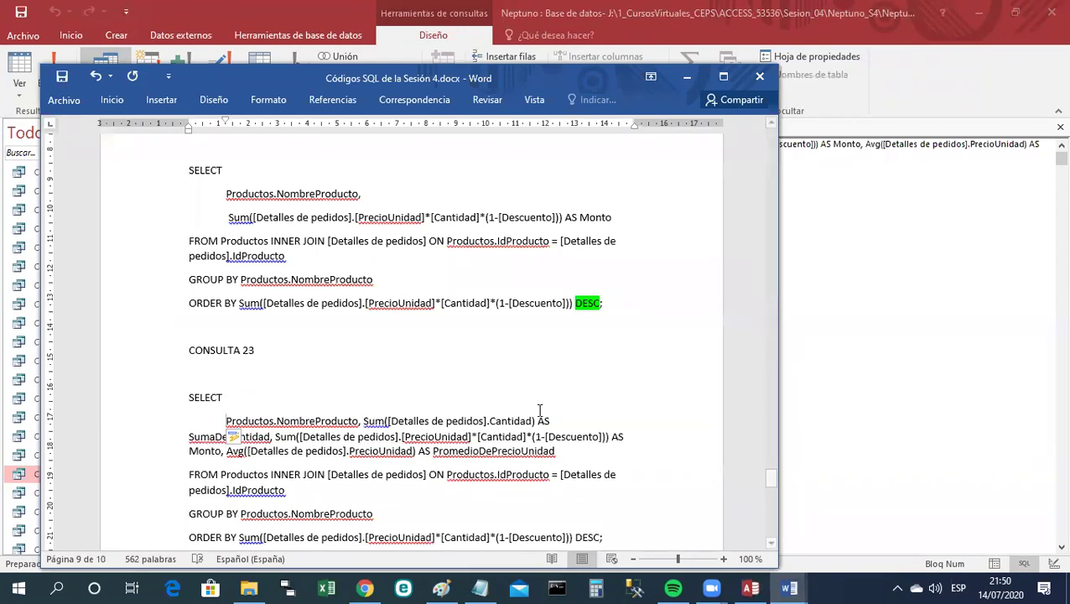
pyautogui.click(364, 420)
pyautogui.press('Return')
pyautogui.press('Tab')
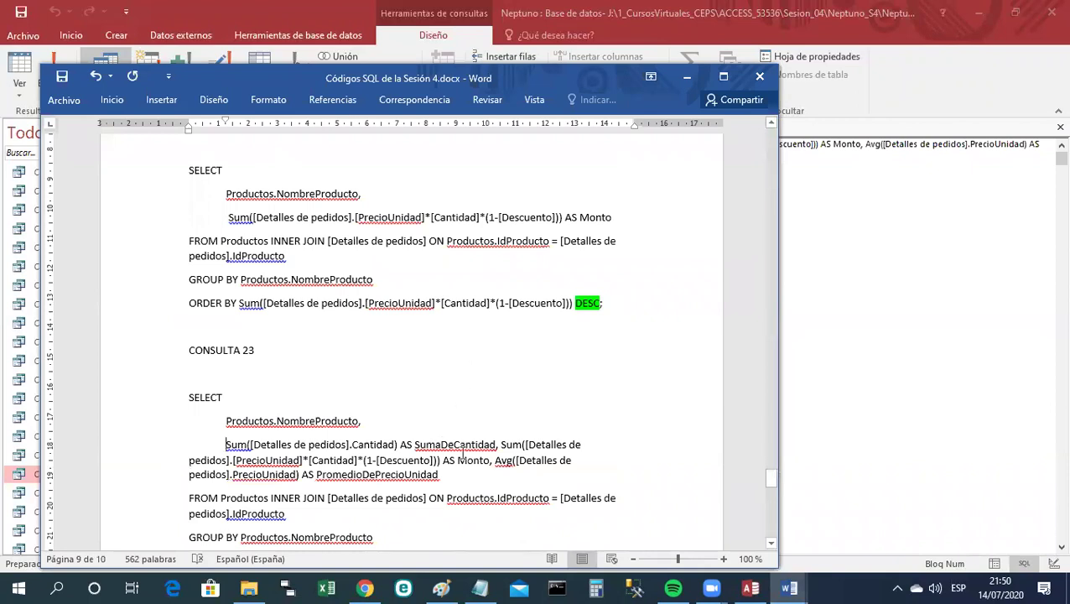
pyautogui.click(500, 445)
pyautogui.press('Return')
pyautogui.press('Tab')
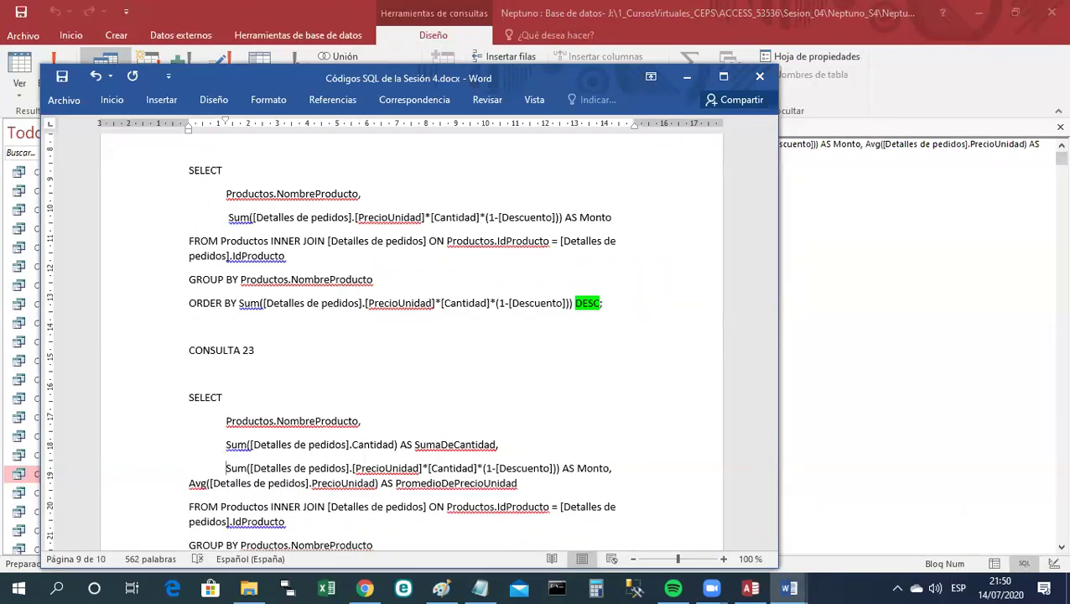
pyautogui.click(187, 483)
pyautogui.press('Tab')
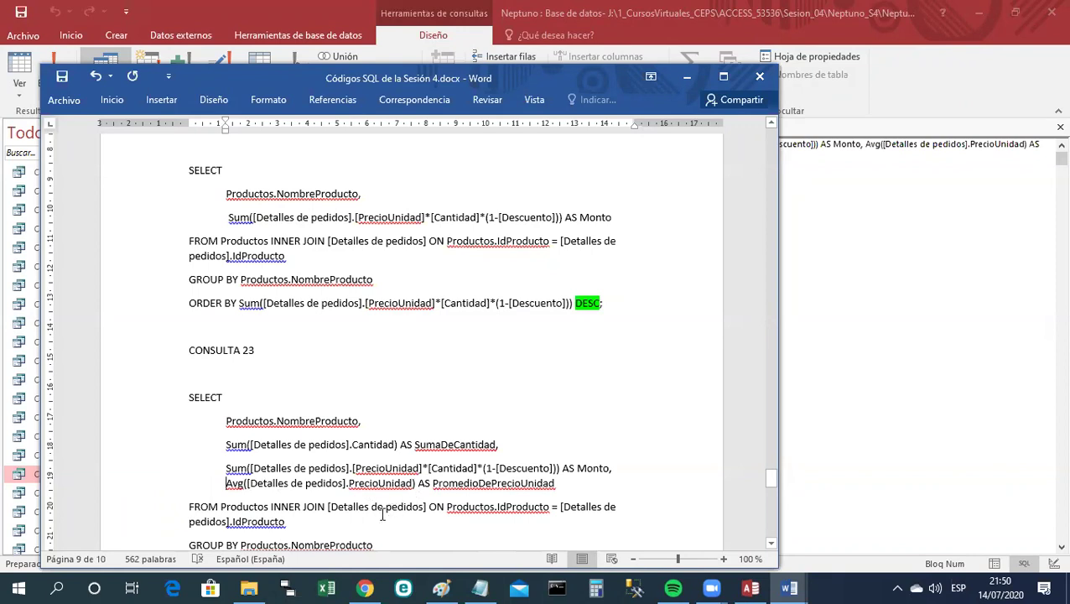
# Highlight NombreProducto in green in both the SELECT and GROUP BY clauses of CONSULTA 23.
pyautogui.scroll(-1, 382, 510)
pyautogui.scroll(-1, 382, 513)
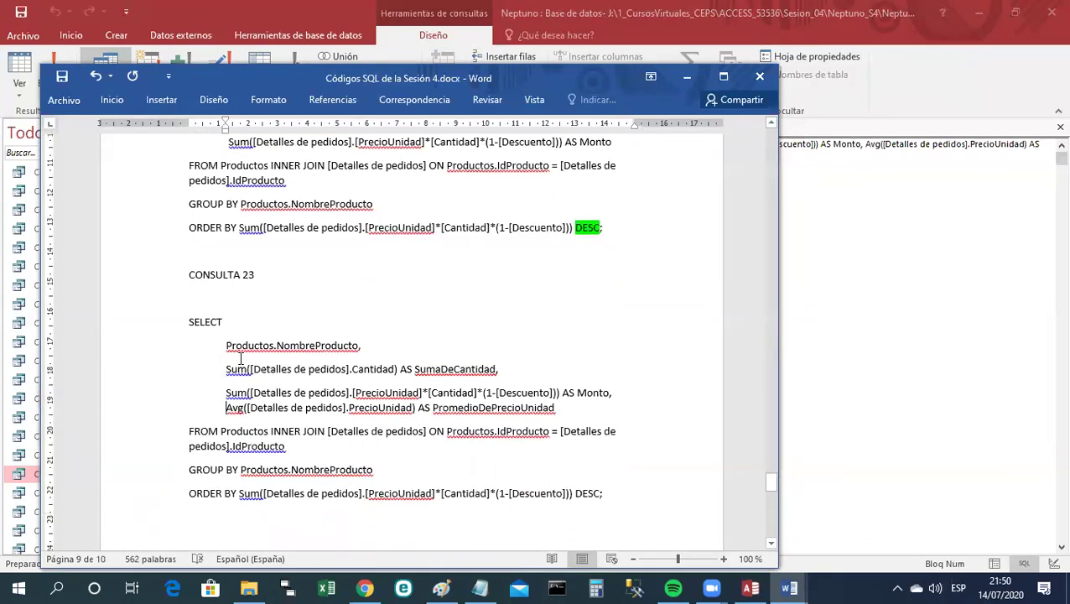
pyautogui.doubleClick(282, 344)
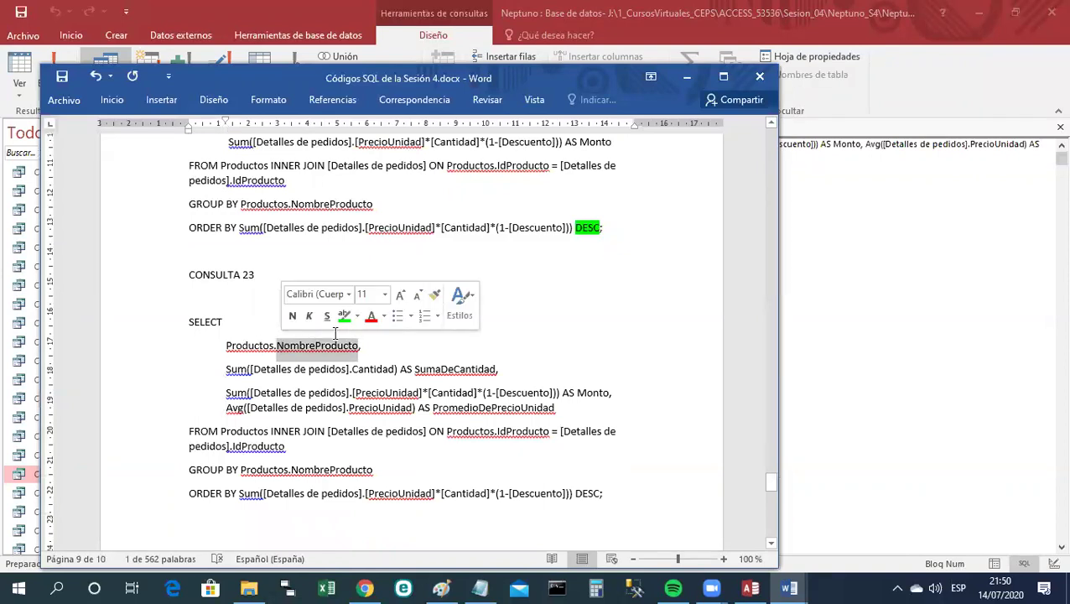
pyautogui.click(345, 317)
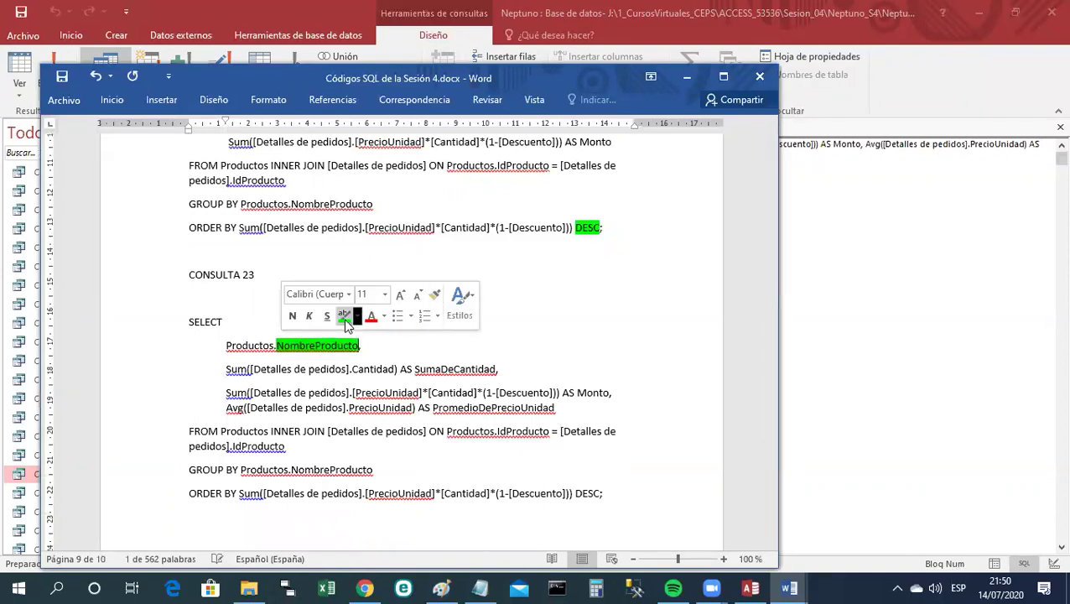
pyautogui.doubleClick(308, 471)
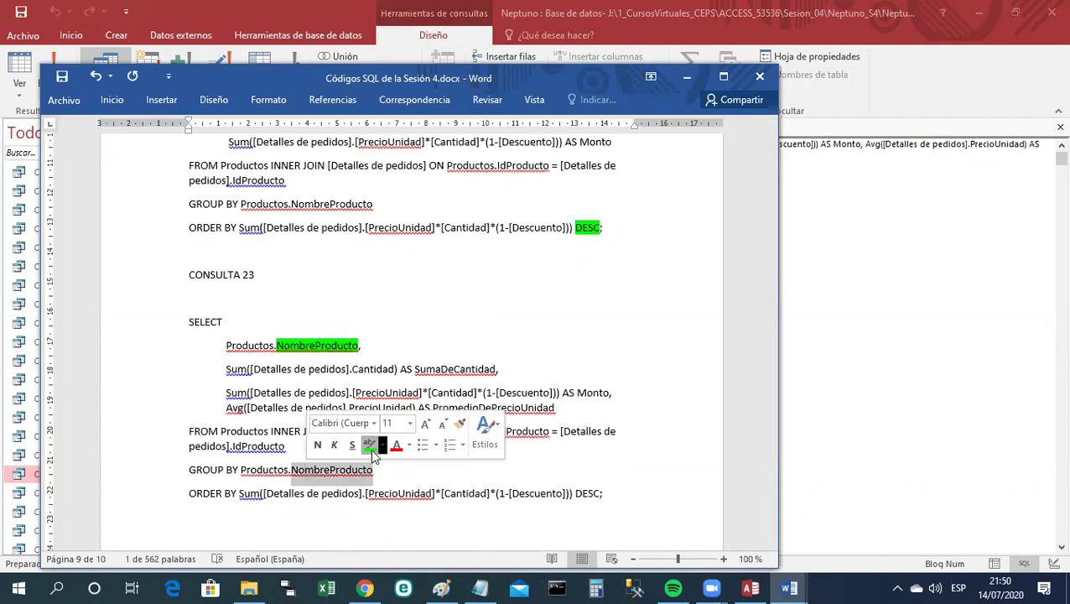
pyautogui.click(369, 446)
# Highlight the two Sum functions and the Avg function of CONSULTA 23's SELECT clause in yellow.
pyautogui.doubleClick(236, 369)
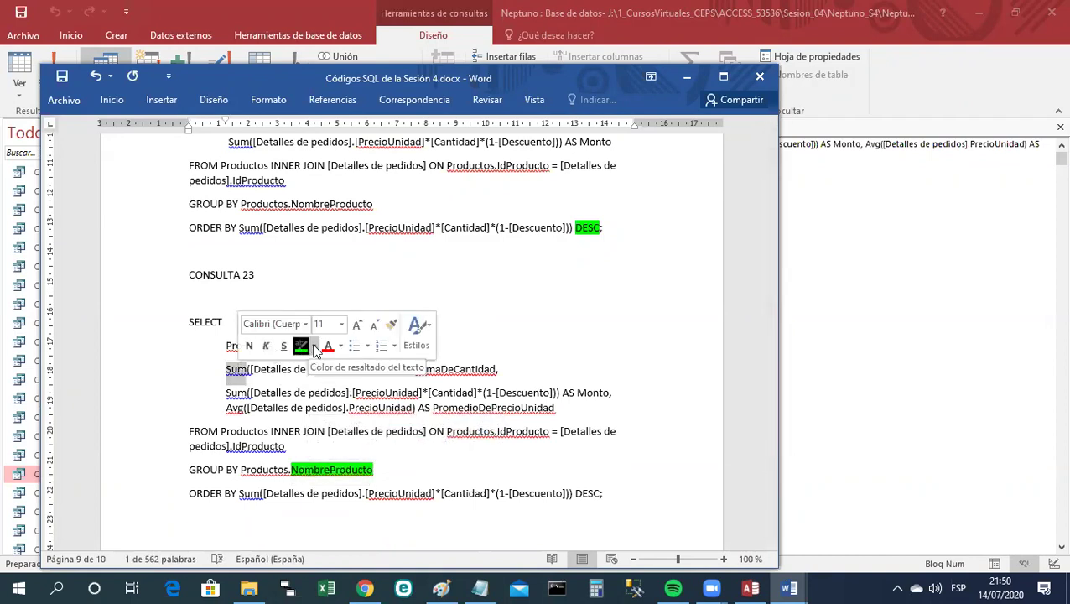
pyautogui.click(314, 346)
pyautogui.click(306, 367)
pyautogui.click(239, 393)
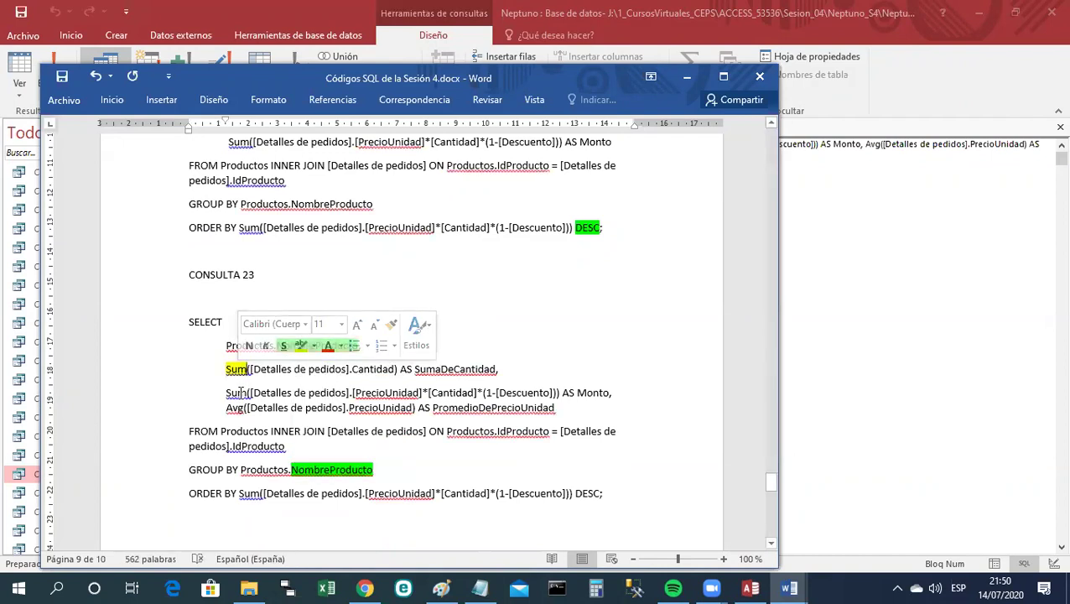
pyautogui.doubleClick(237, 393)
pyautogui.click(238, 406)
pyautogui.doubleClick(235, 408)
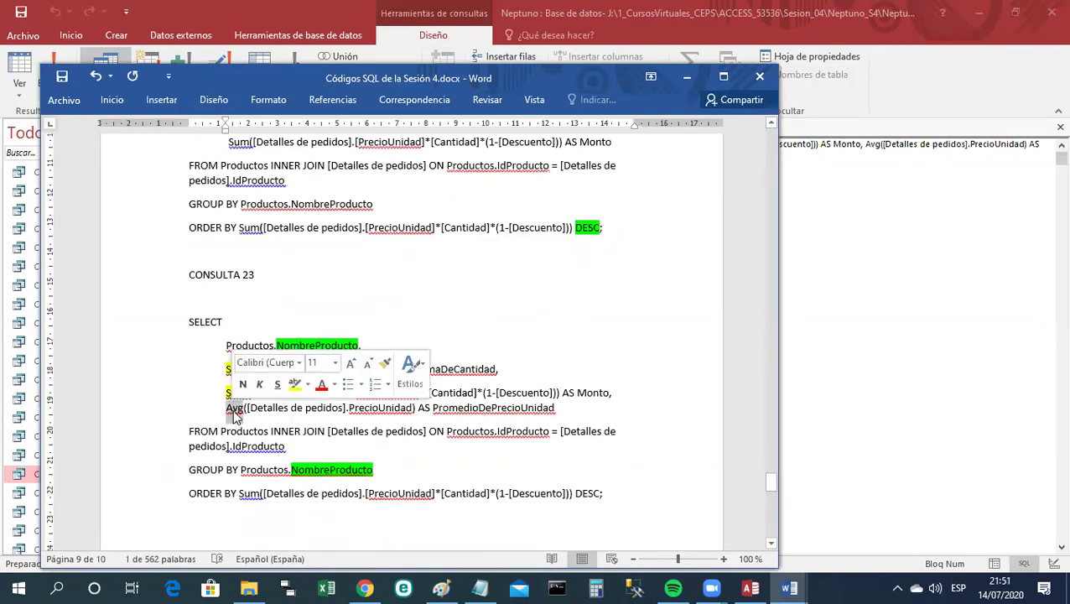
pyautogui.click(294, 386)
pyautogui.click(449, 534)
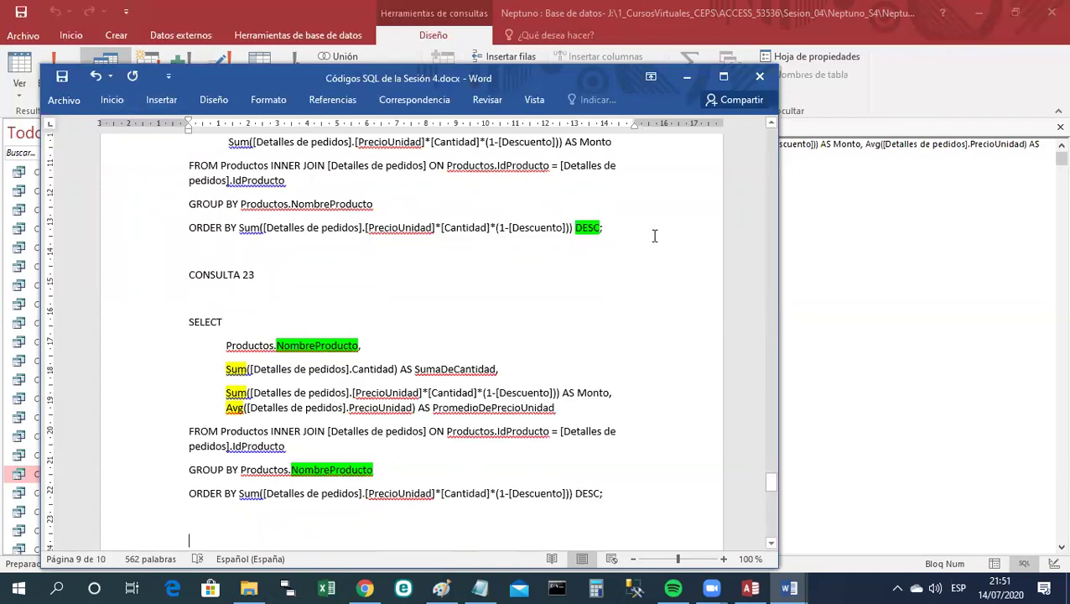
# Highlight DESC in CONSULTA 23's ORDER BY clause in yellow and save the document.
pyautogui.doubleClick(587, 493)
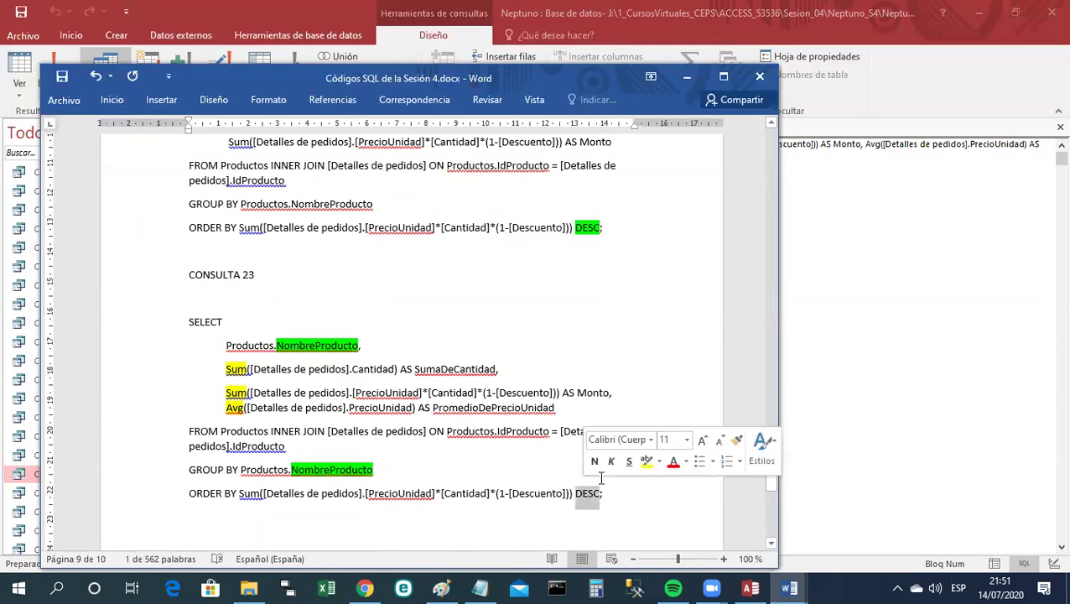
pyautogui.click(646, 461)
pyautogui.click(517, 529)
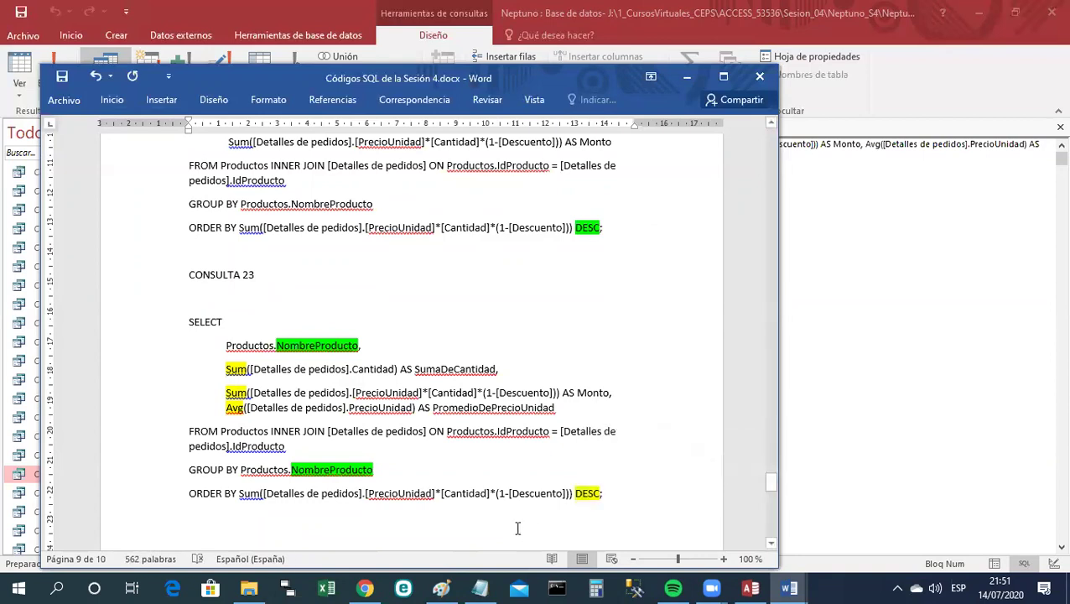
pyautogui.hotkey('ctrl', 's')
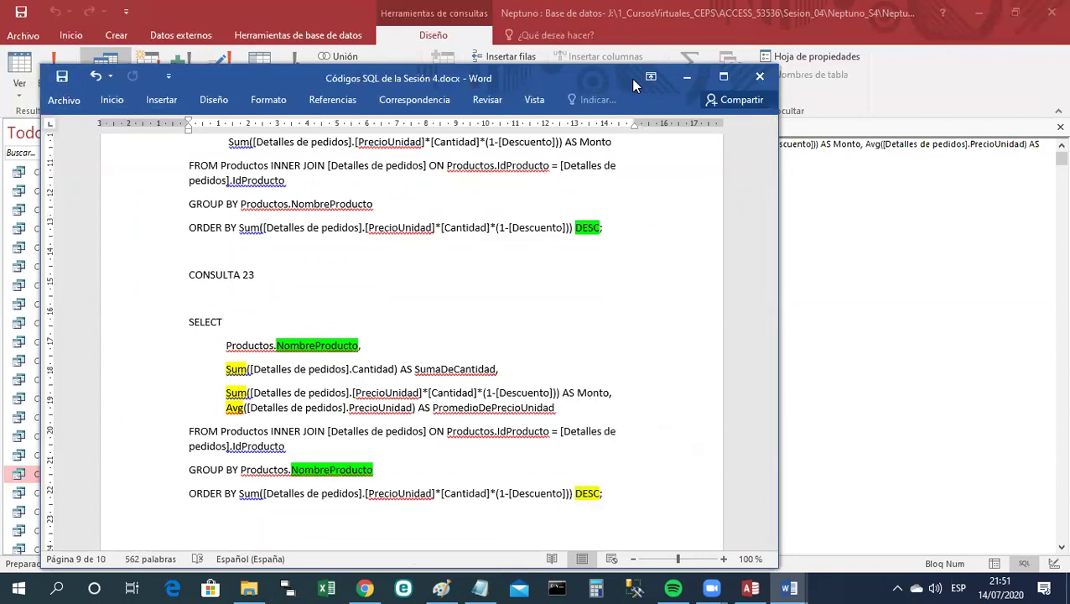
# Switch back to Access, return Consulta23 to design view and save it.
pyautogui.click(686, 77)
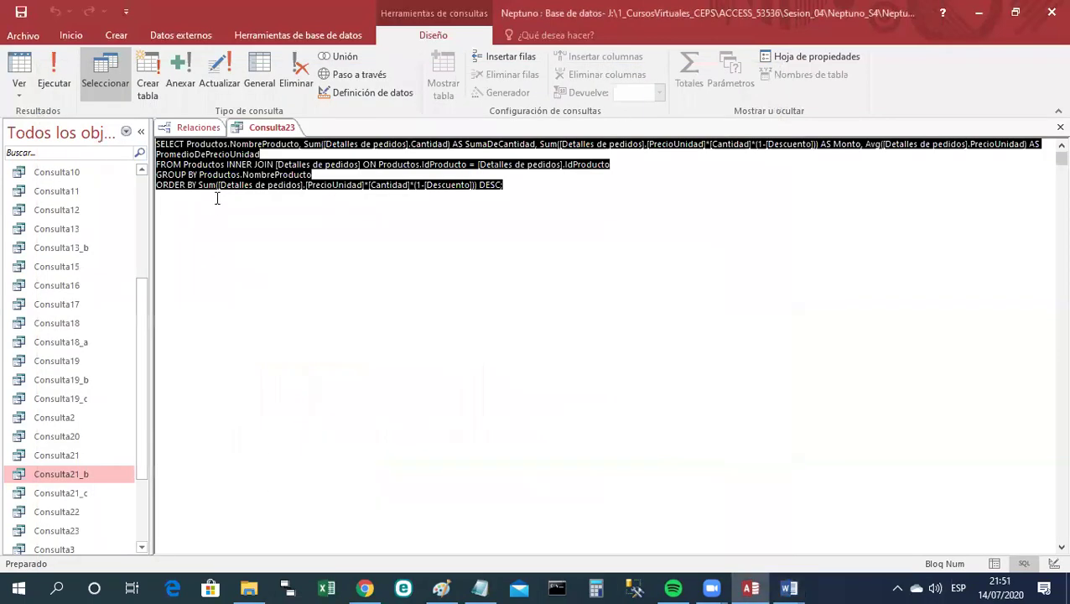
pyautogui.rightClick(255, 127)
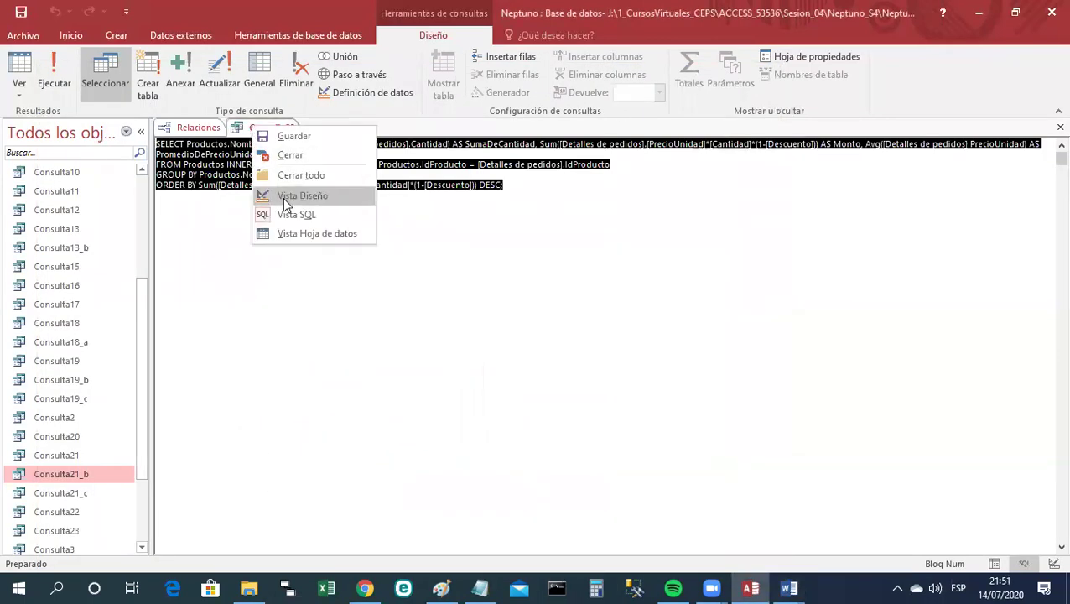
pyautogui.click(282, 196)
pyautogui.rightClick(276, 134)
pyautogui.click(277, 136)
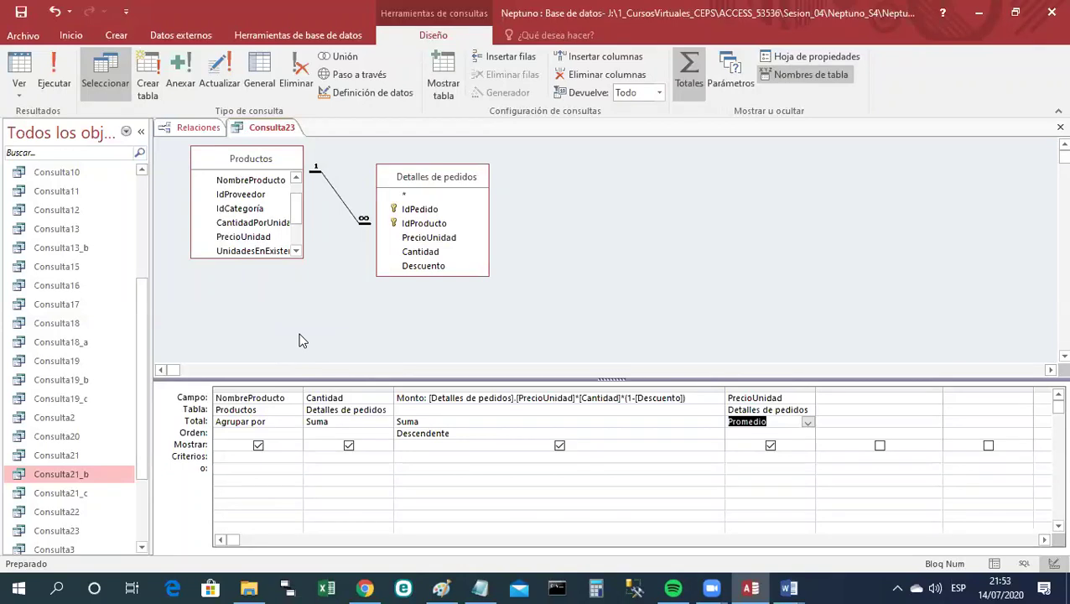
# Review Consulta23's results in datasheet view, then save the query again from design view.
pyautogui.rightClick(292, 130)
pyautogui.click(325, 233)
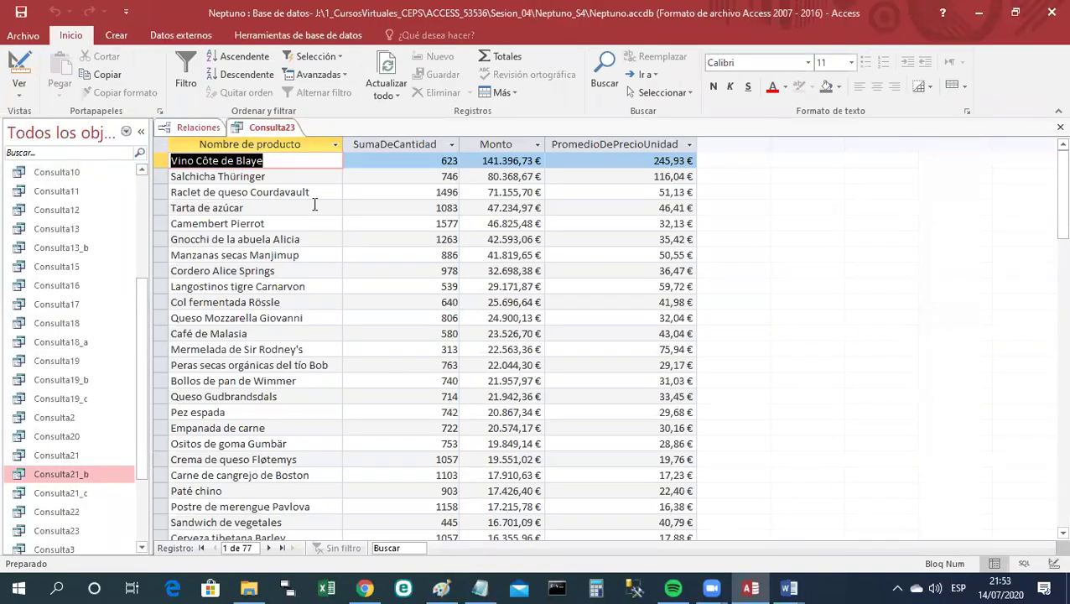
pyautogui.rightClick(280, 134)
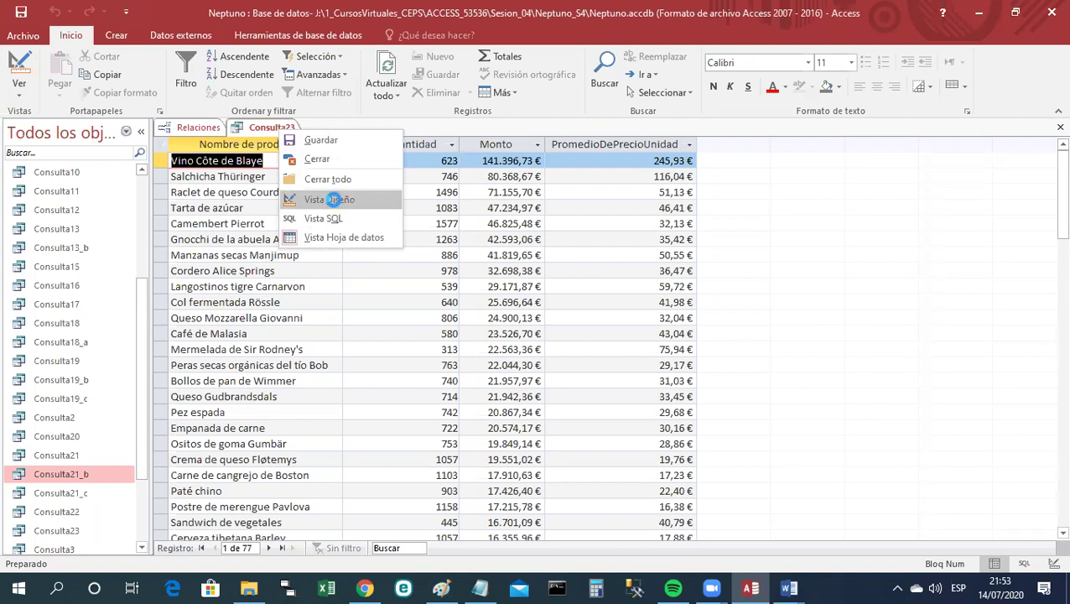
pyautogui.click(333, 199)
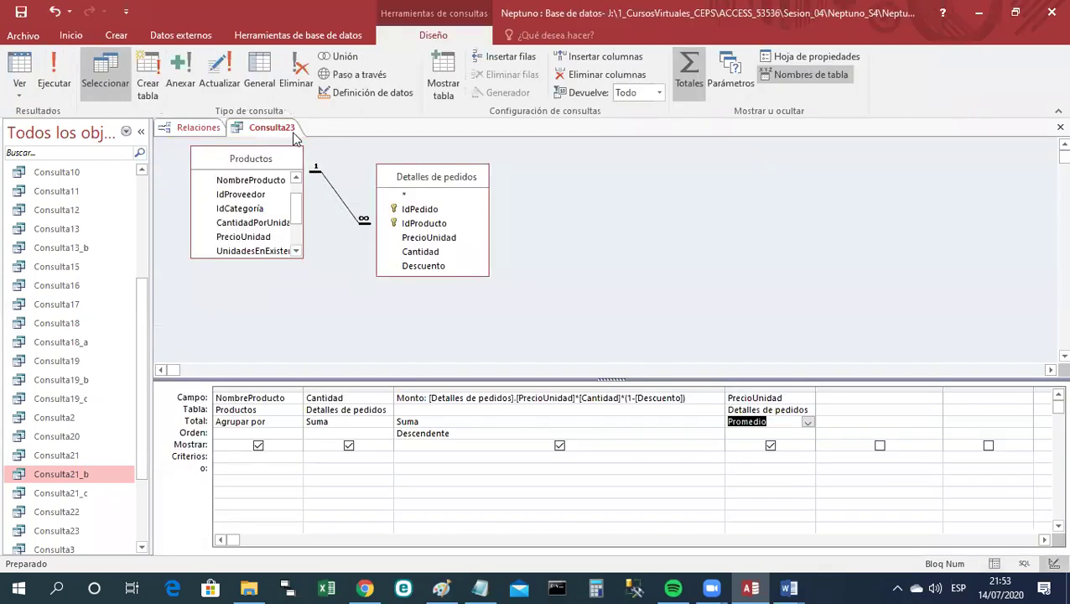
pyautogui.rightClick(288, 130)
pyautogui.click(301, 139)
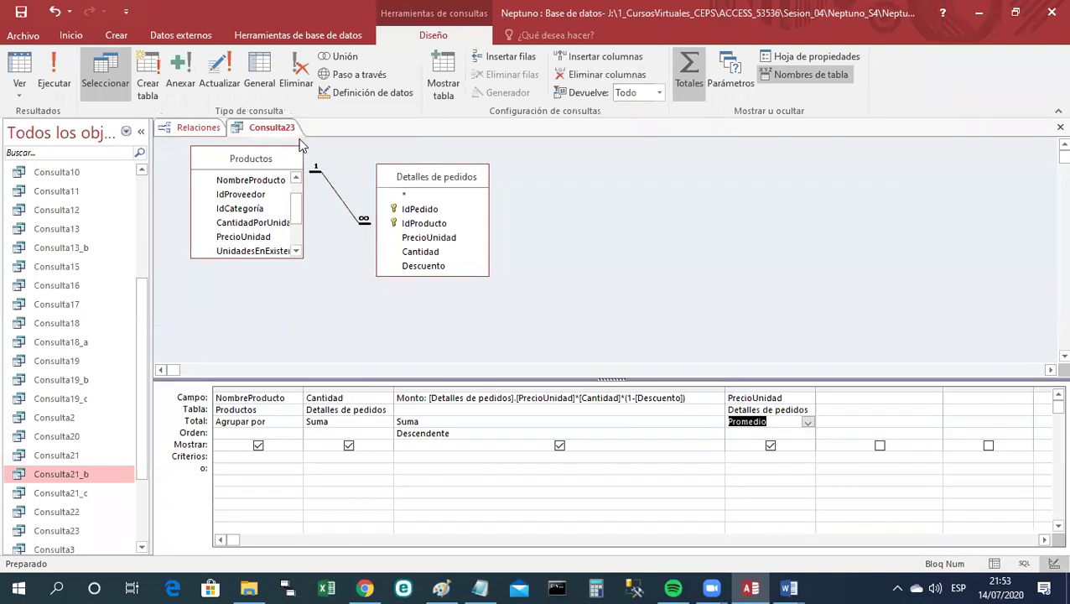